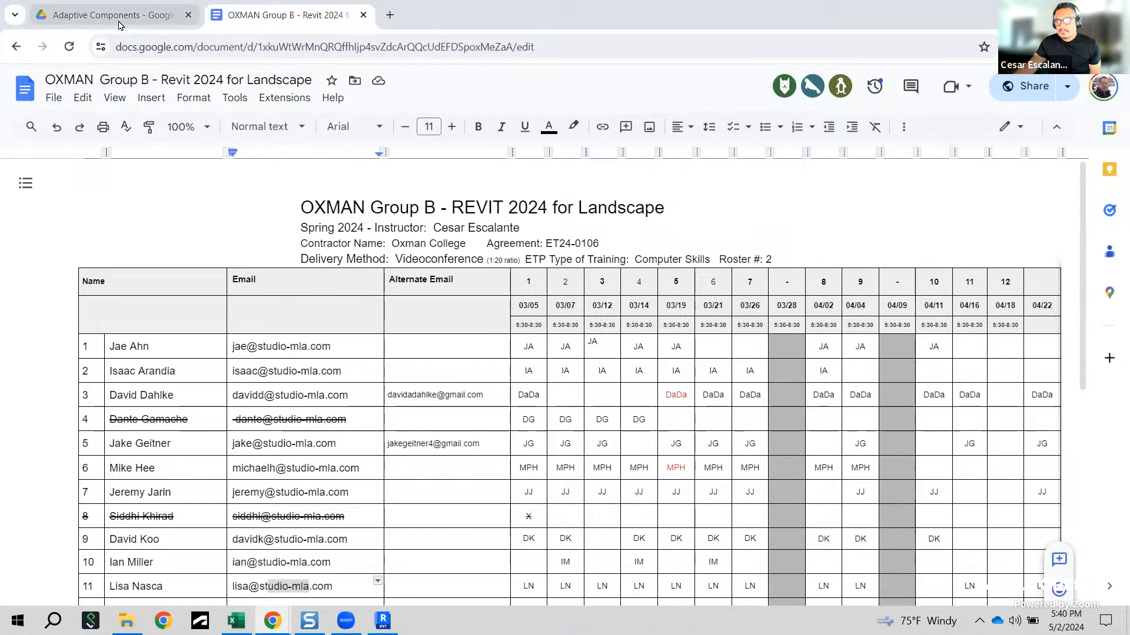
Step: Switch to Revit, and open Pyramid_Module.rfa from the downloaded Adaptive Components folder using File Explorer
click(383, 619)
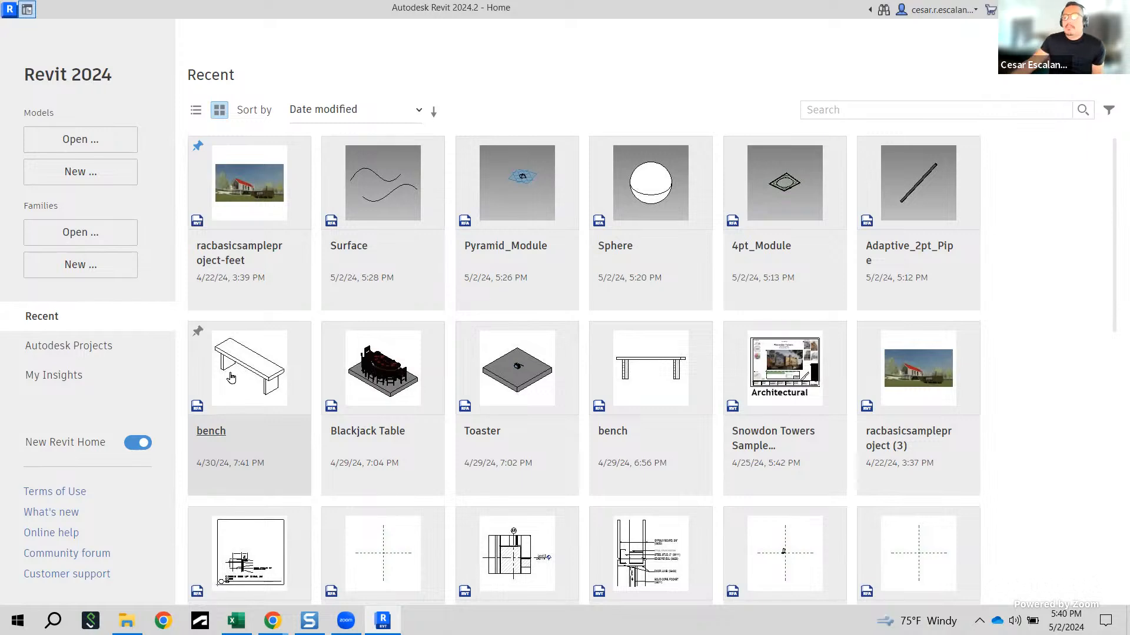
mouse_move(274, 357)
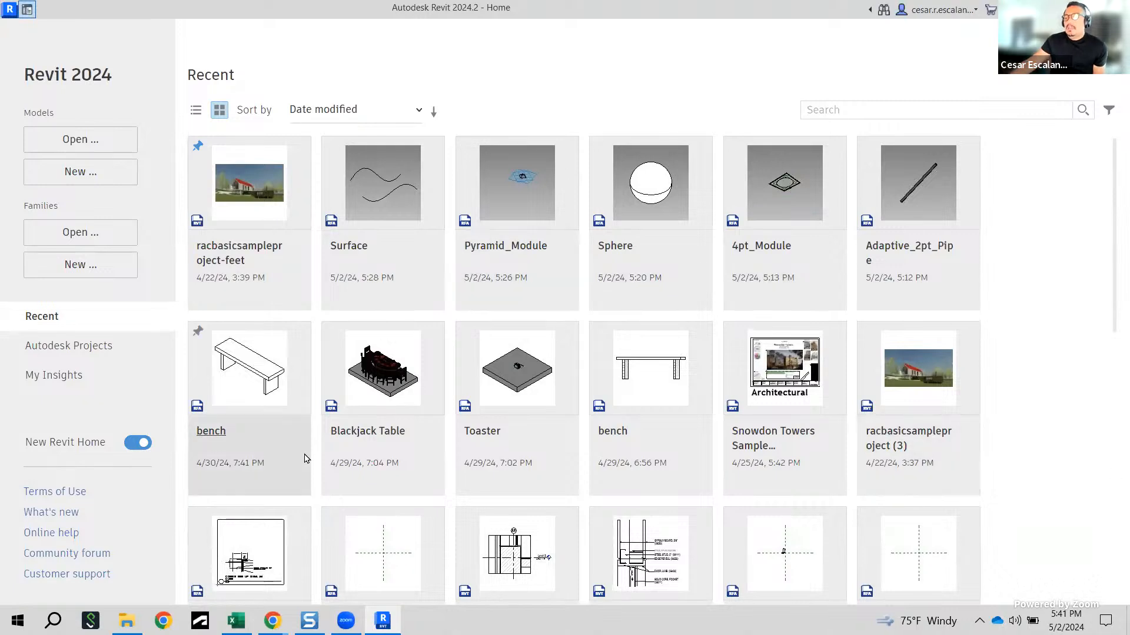
mouse_move(832, 358)
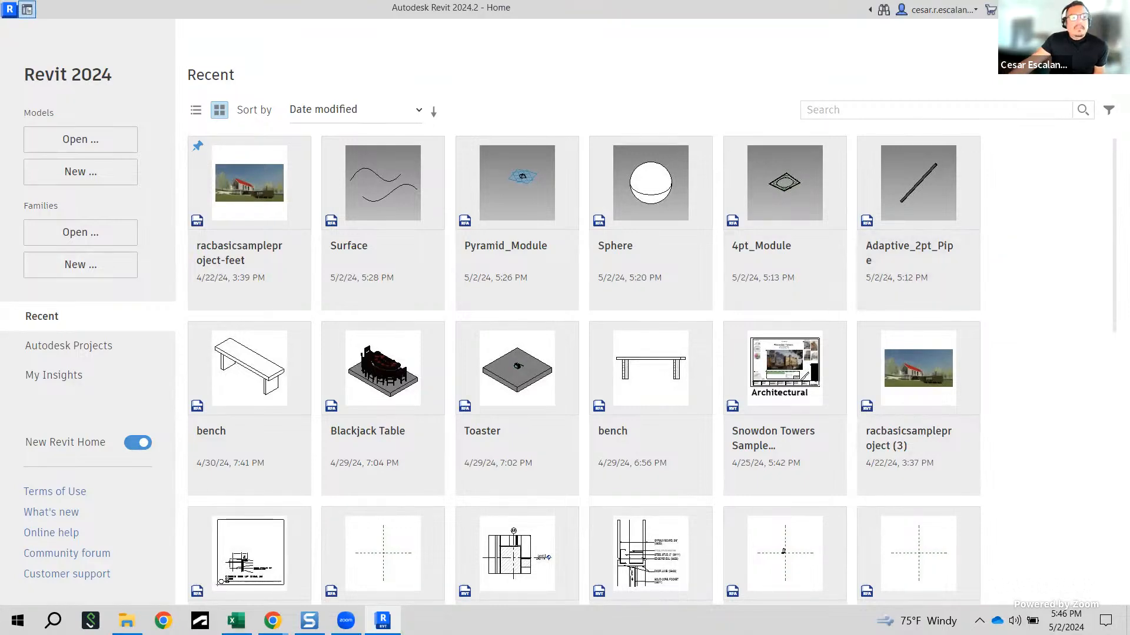
click(126, 621)
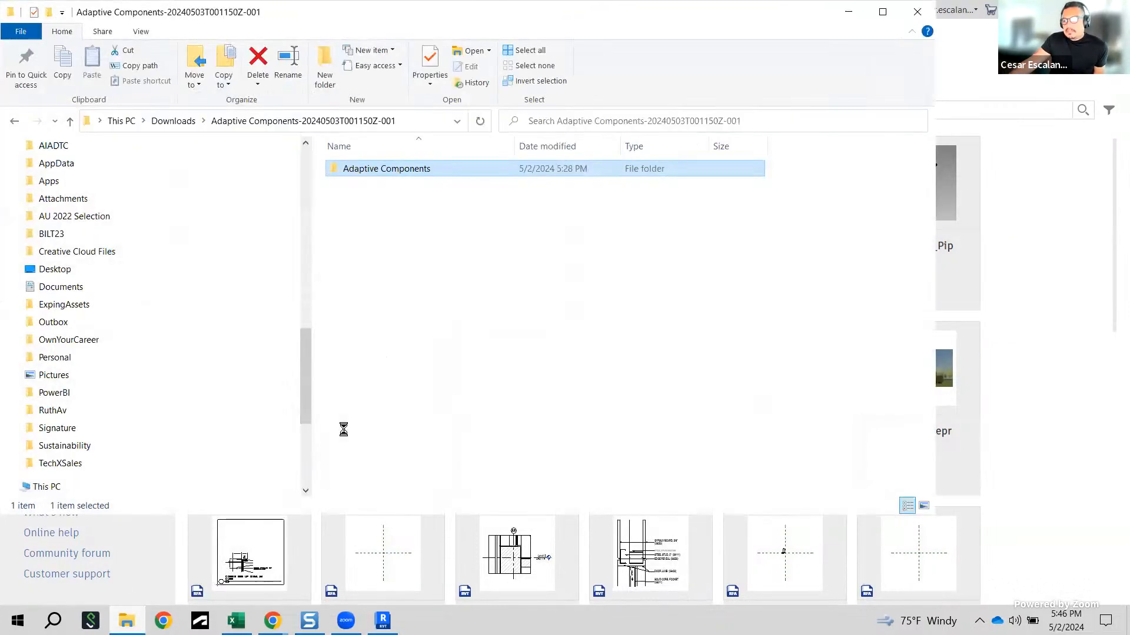
double_click(424, 169)
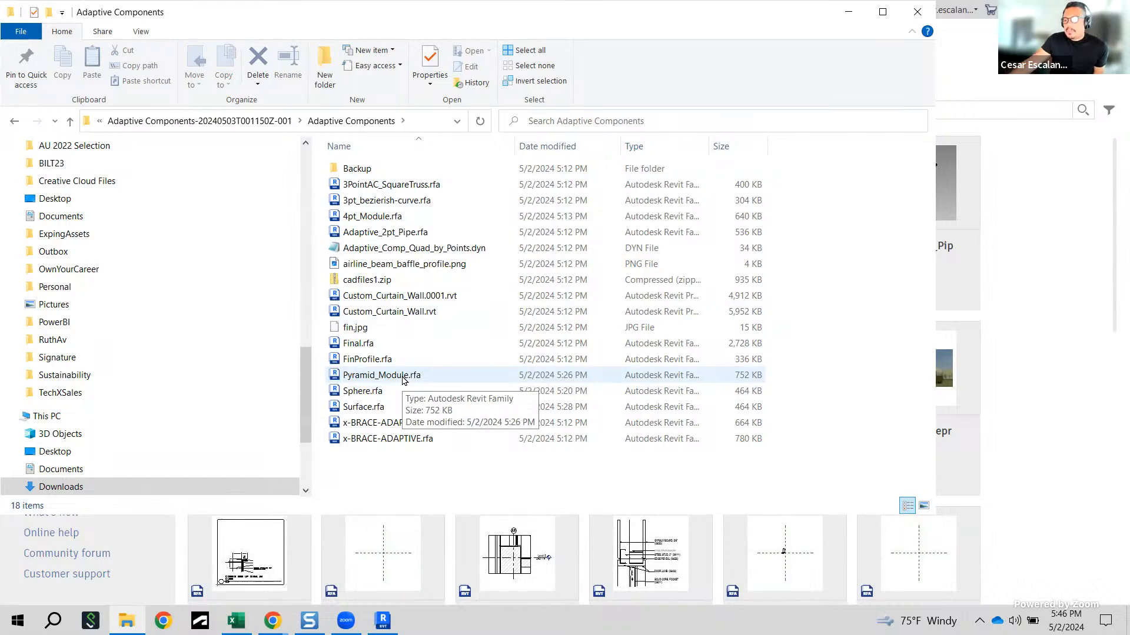
double_click(403, 377)
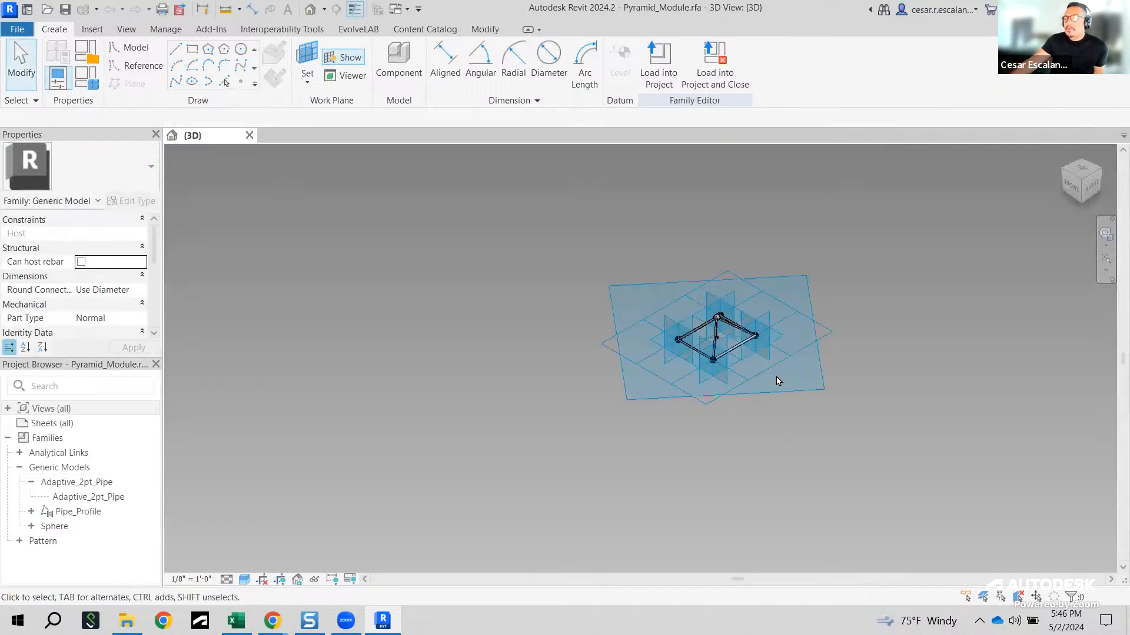
Step: Turn off the work plane display and examine the pyramid module's pipes, apex sphere and base from several sides
click(350, 57)
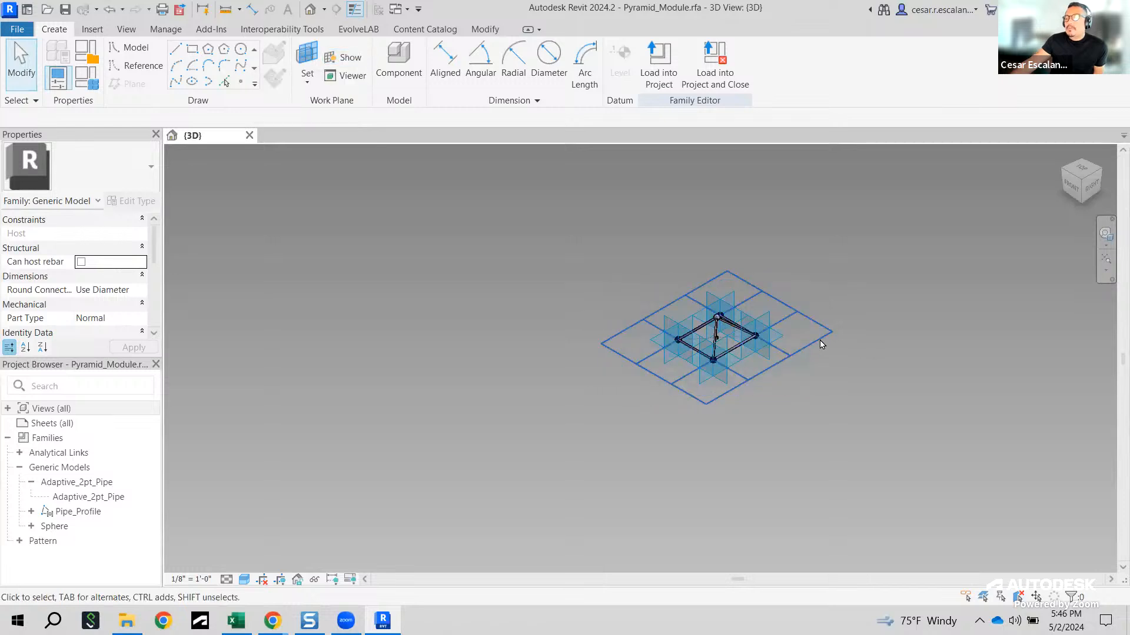
scroll(815, 359, up, 4)
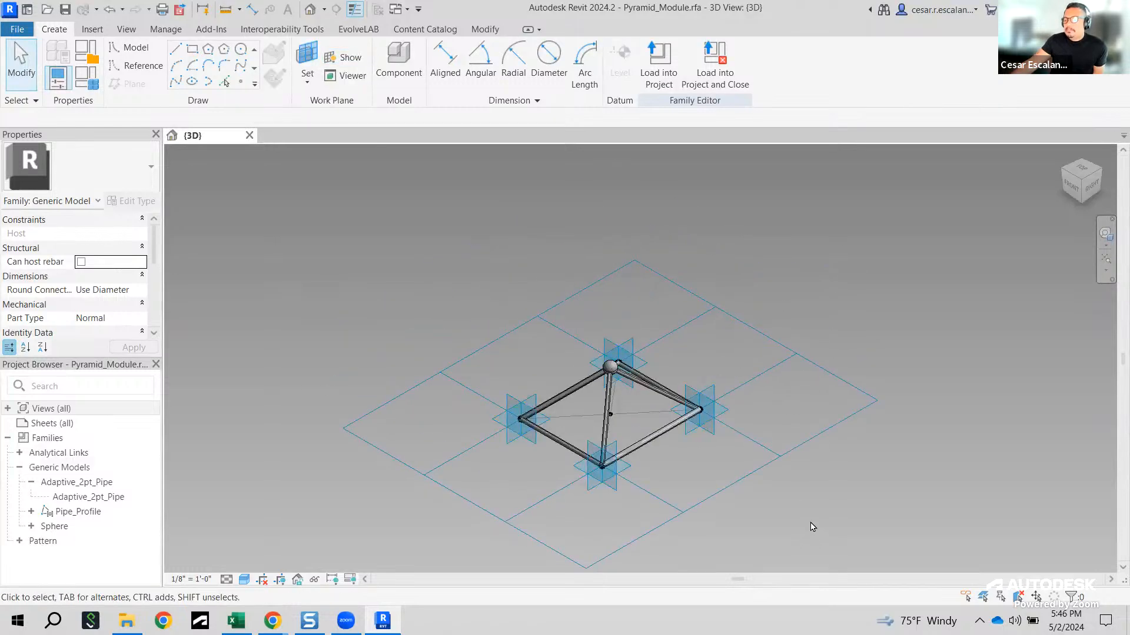
scroll(768, 525, up, 2)
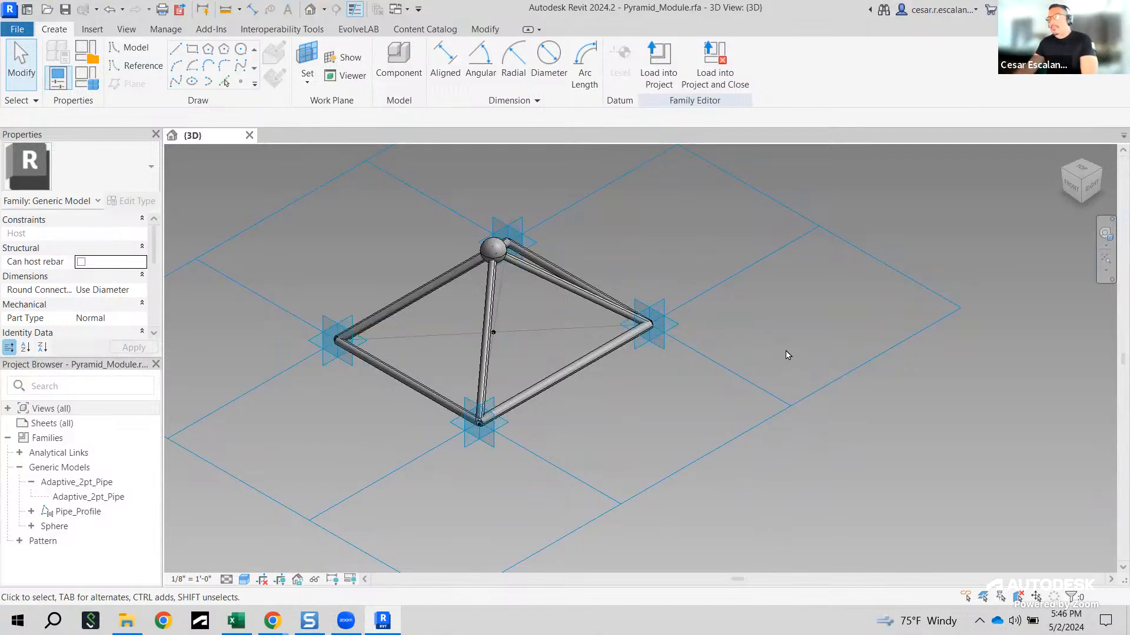
shift+middle_drag(791, 347, 645, 346)
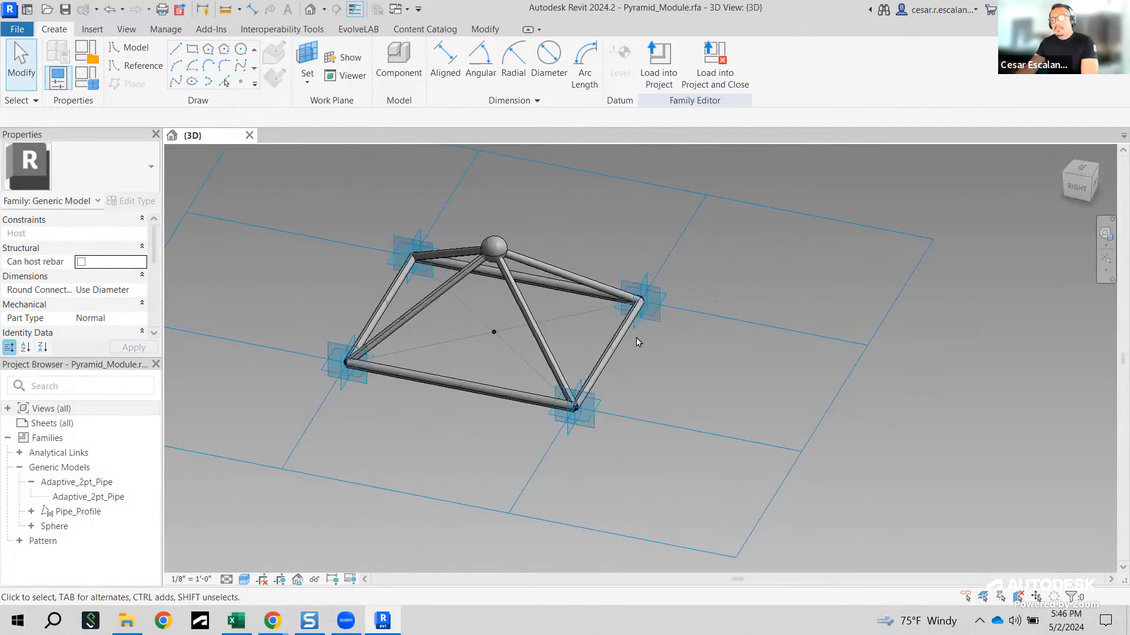
click(548, 348)
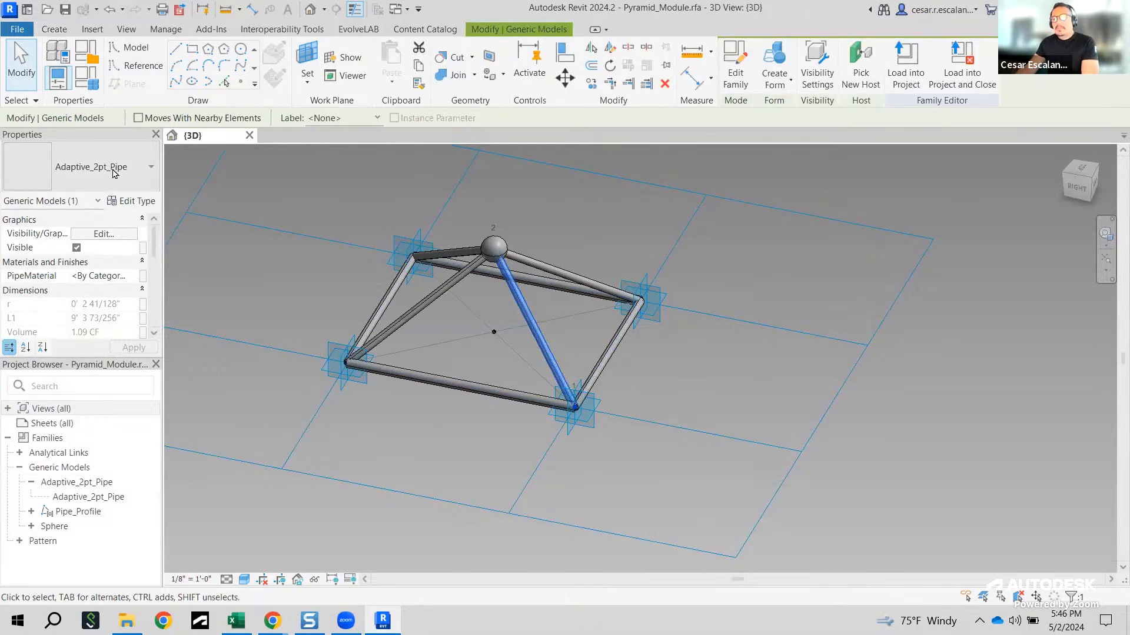
click(759, 417)
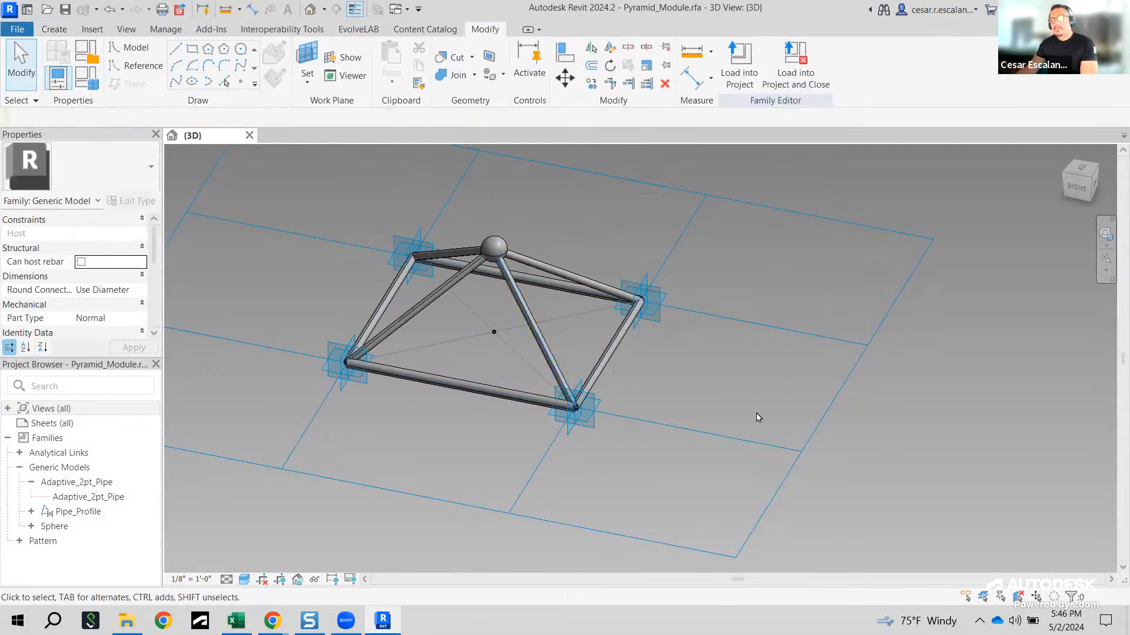
shift+middle_drag(739, 443, 586, 404)
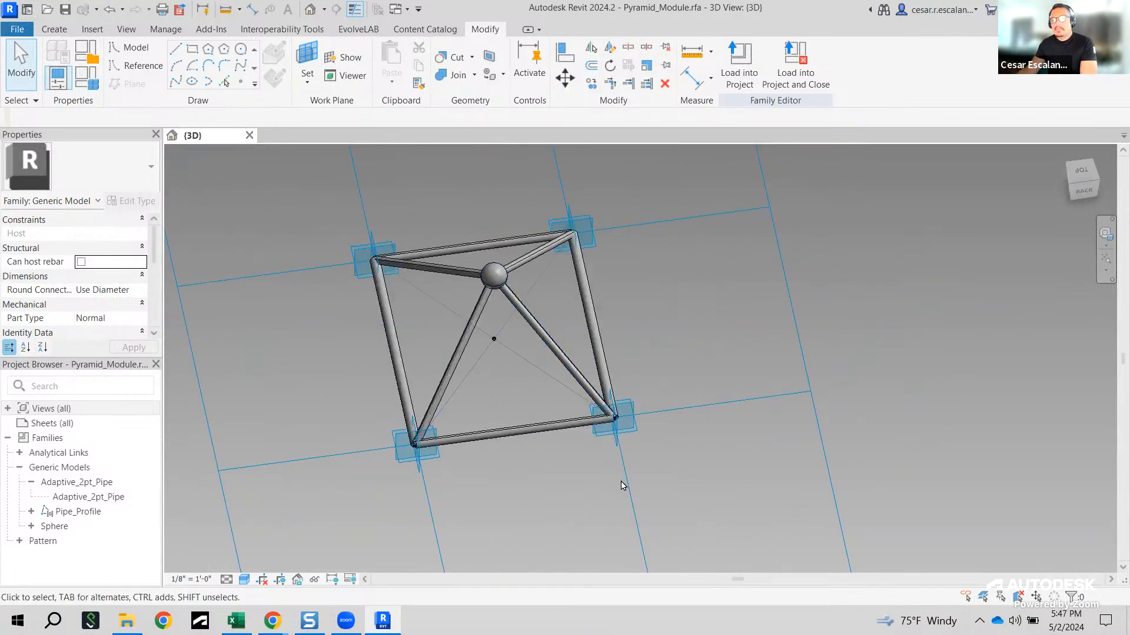
scroll(686, 464, down, 3)
shift+middle_drag(665, 519, 691, 443)
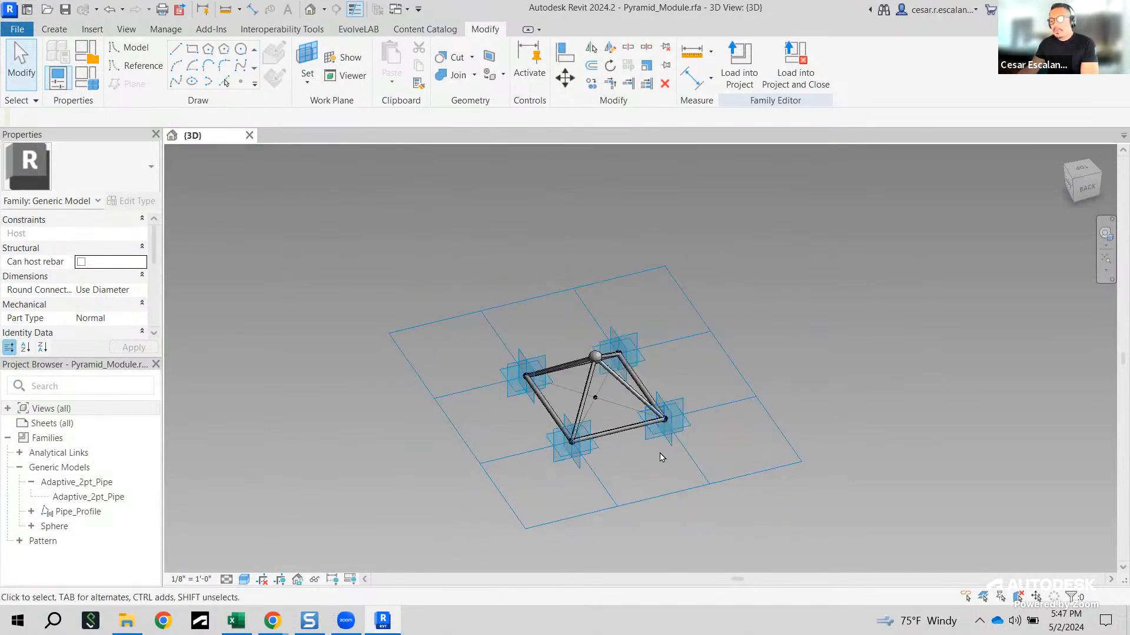
Step: Set the tile pattern grid's horizontal spacing to 15' and its vertical spacing to 8'
scroll(664, 421, up, 1)
click(715, 322)
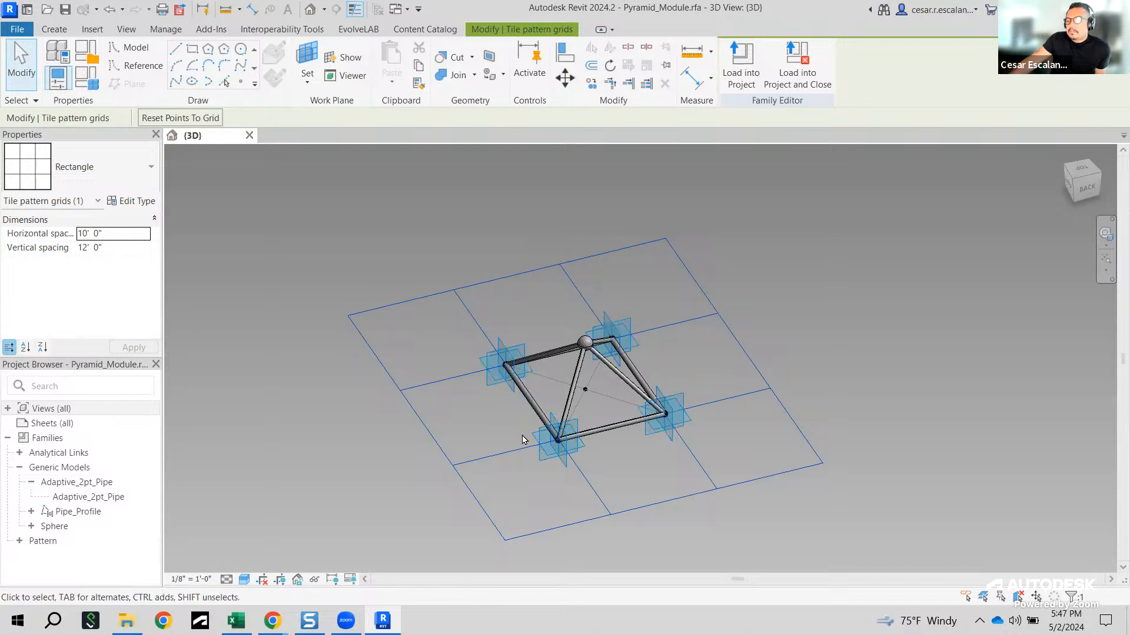
click(115, 229)
text(15)
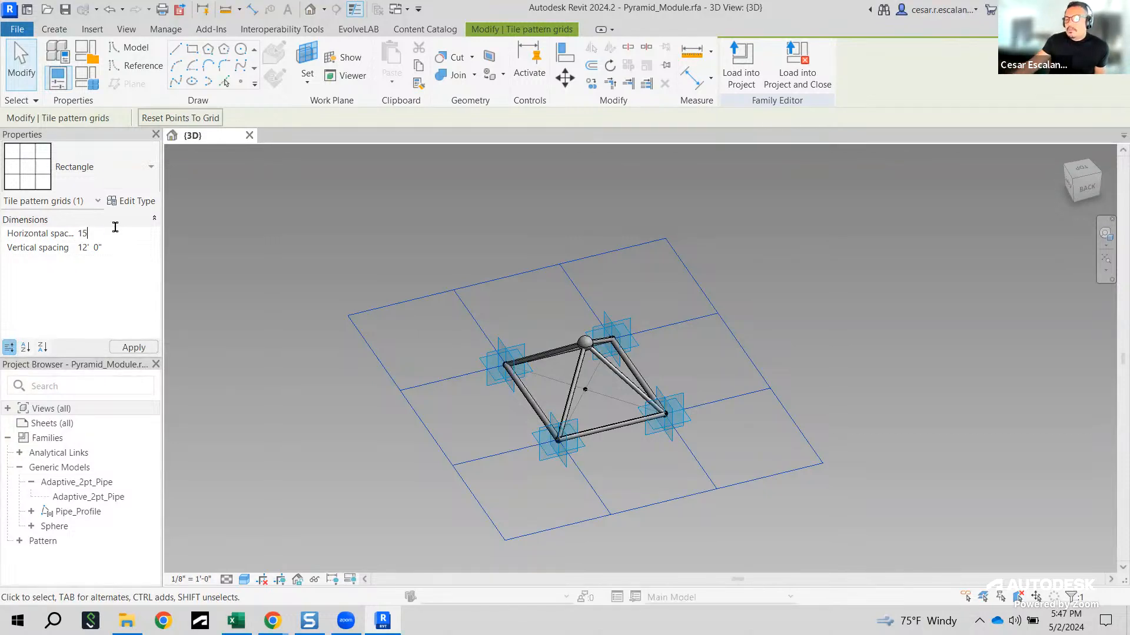
click(135, 351)
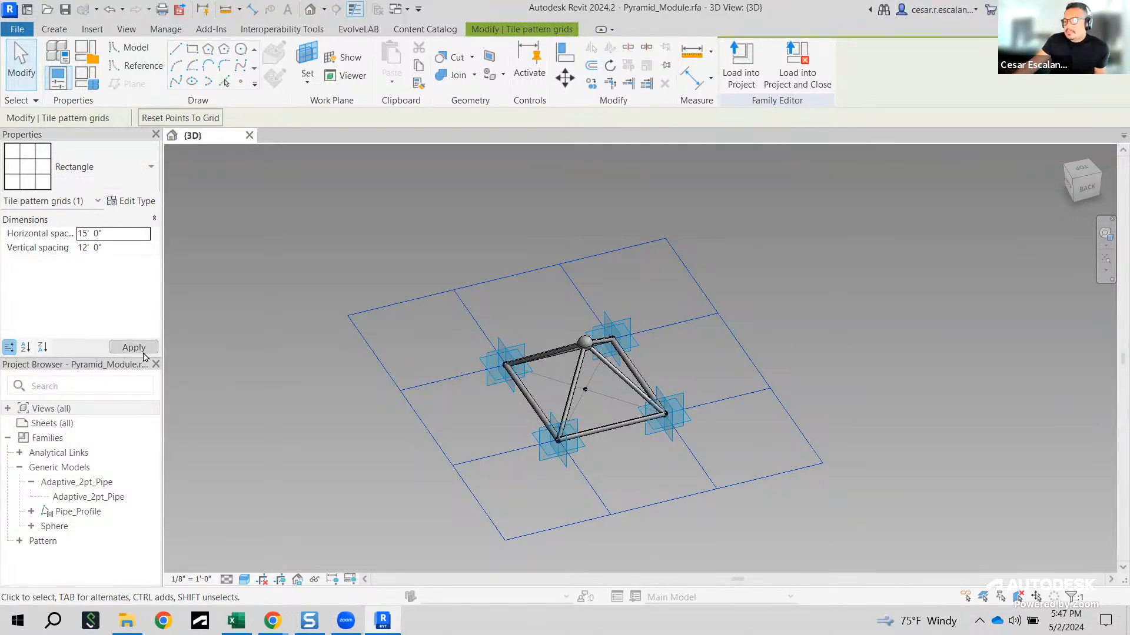
click(119, 248)
text(8)
click(142, 348)
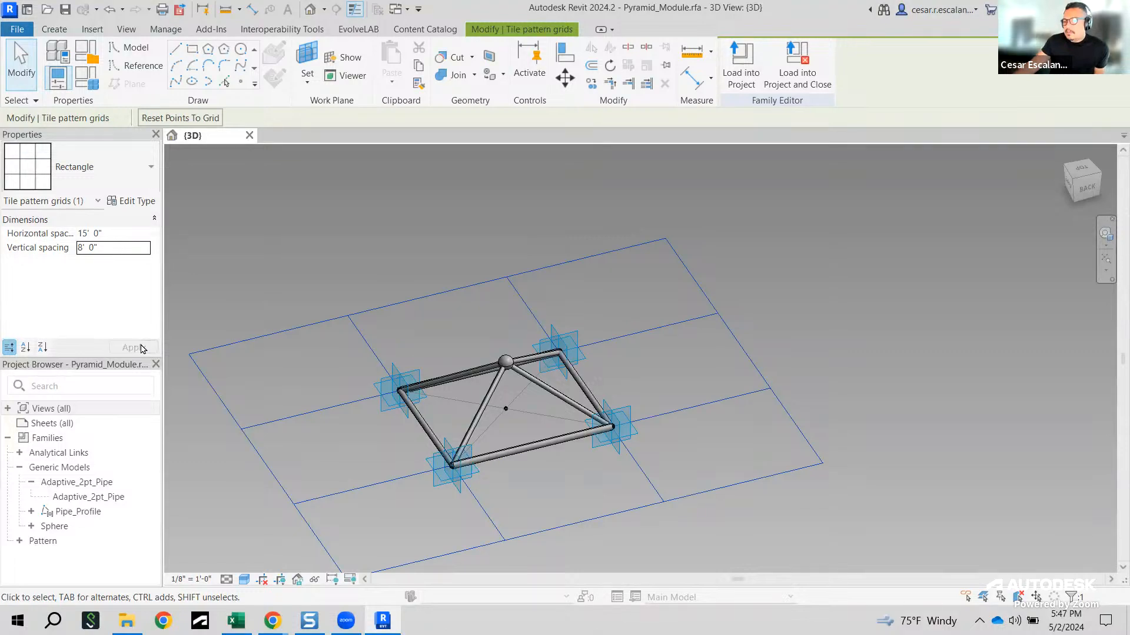
Step: Set the tile pattern grid's vertical spacing to 15' and deselect the grid
click(122, 248)
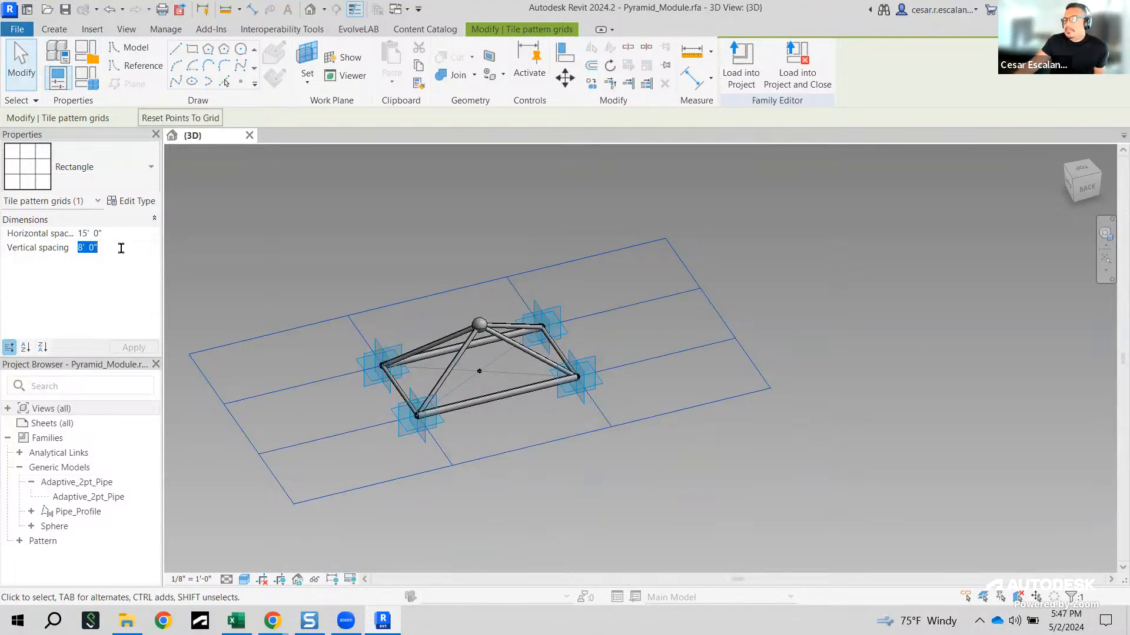
text(15)
click(142, 348)
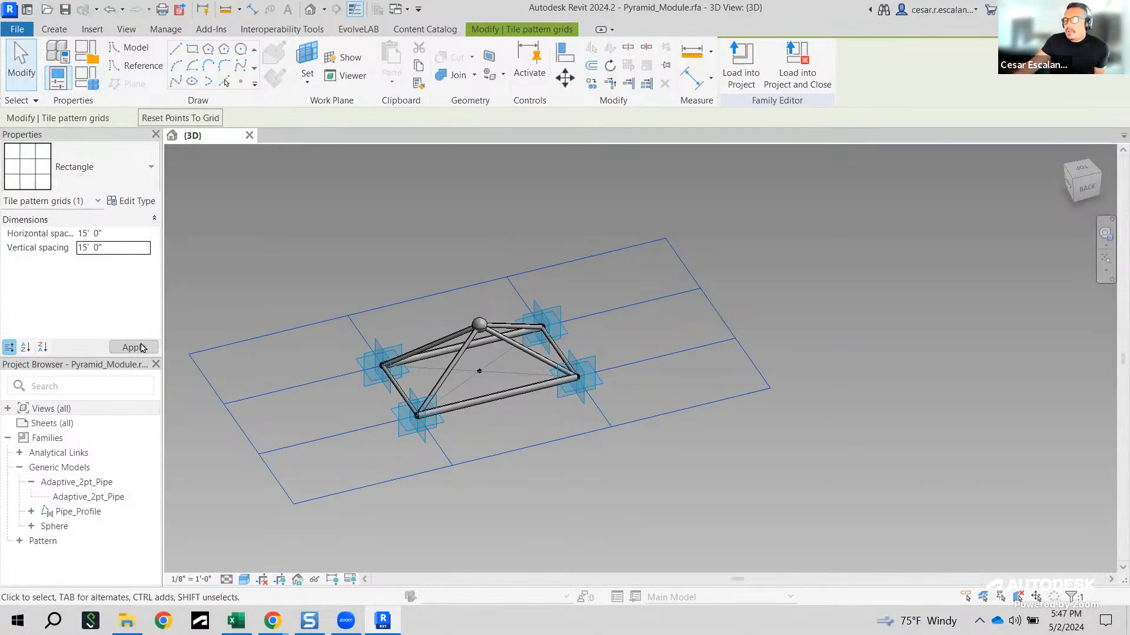
middle_drag(665, 348, 734, 318)
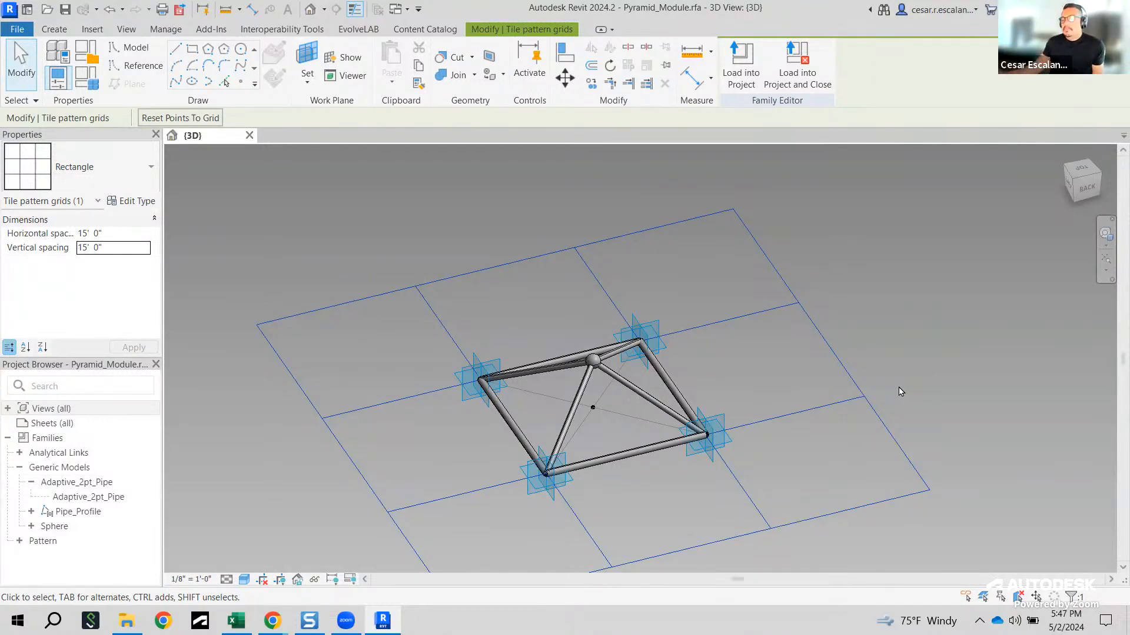
click(849, 457)
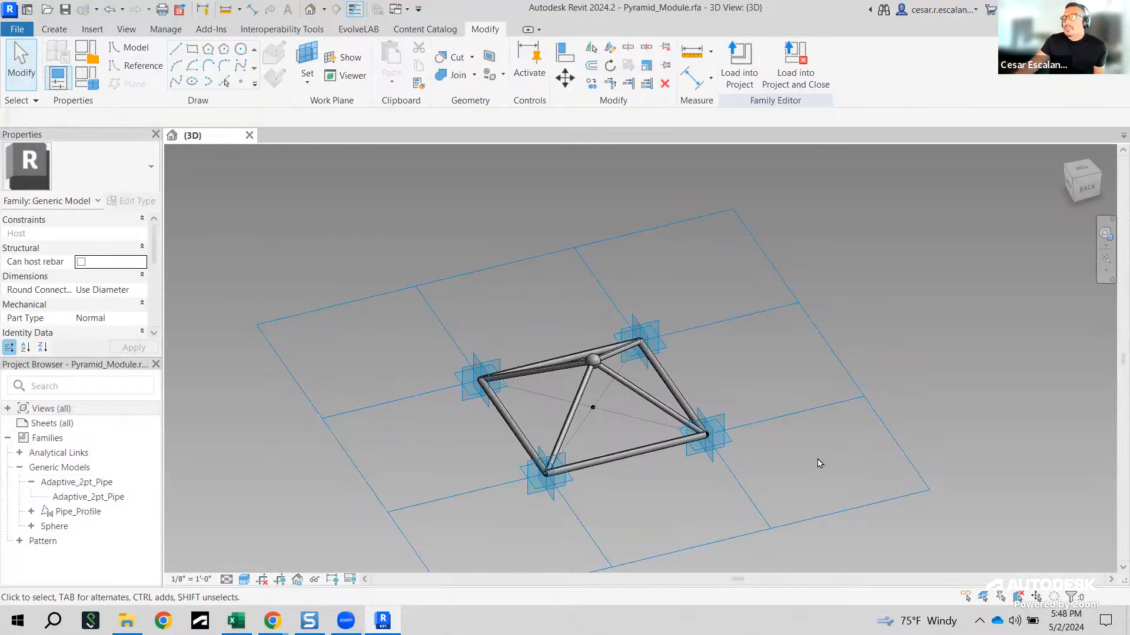
Step: Close the Pyramid_Module family without saving the changes
shift+middle_drag(860, 416, 771, 522)
scroll(595, 439, up, 3)
middle_drag(595, 439, 687, 469)
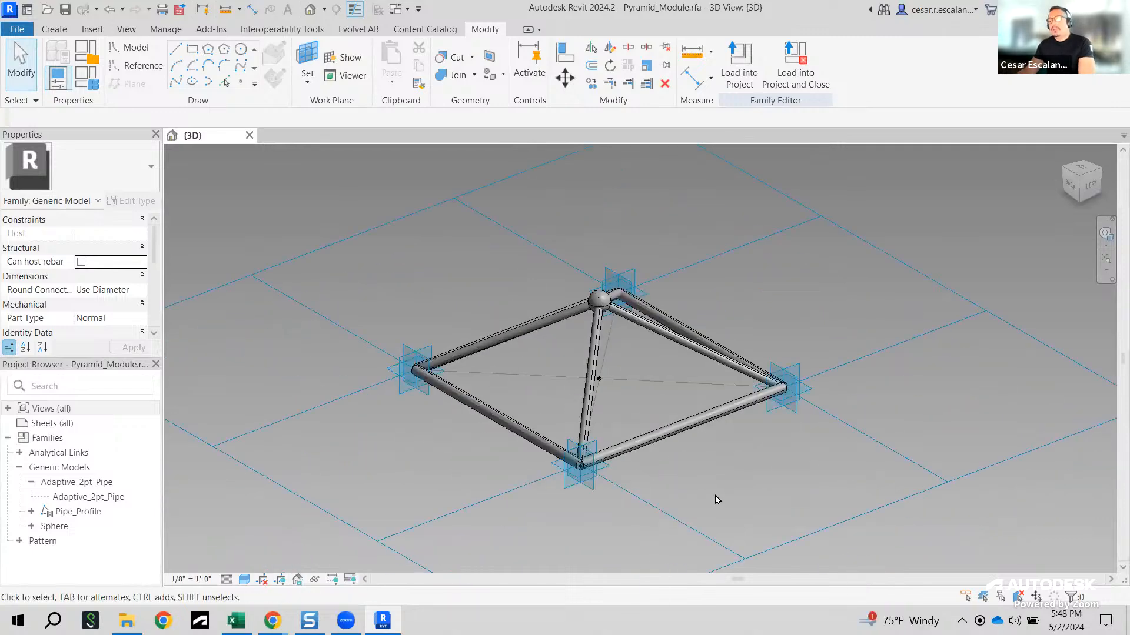
shift+middle_drag(705, 497, 754, 433)
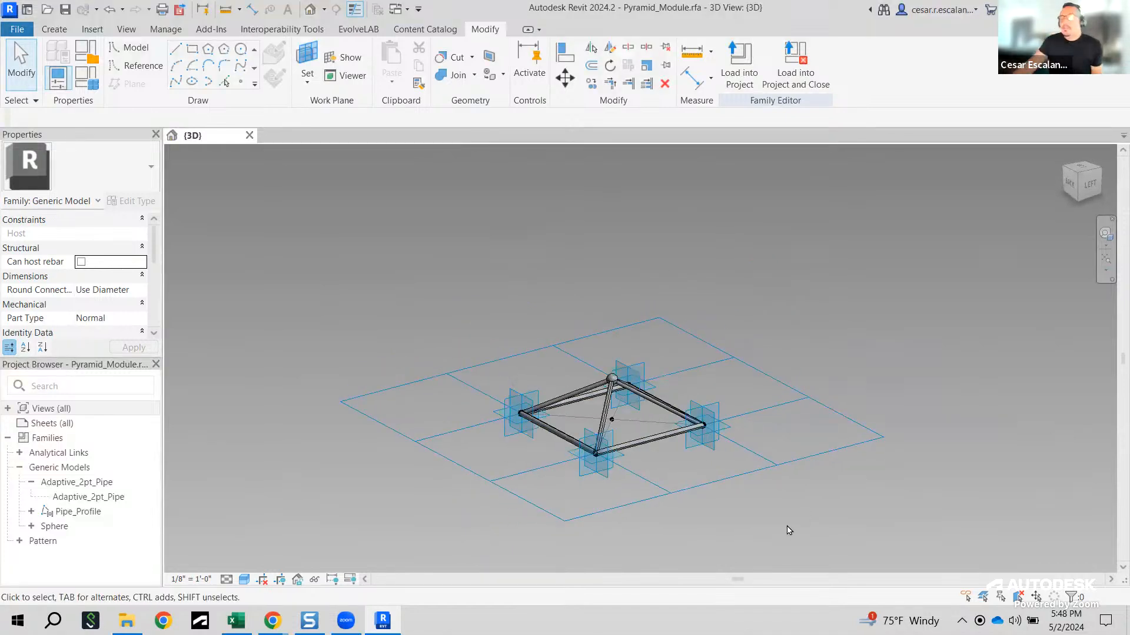
scroll(618, 473, up, 3)
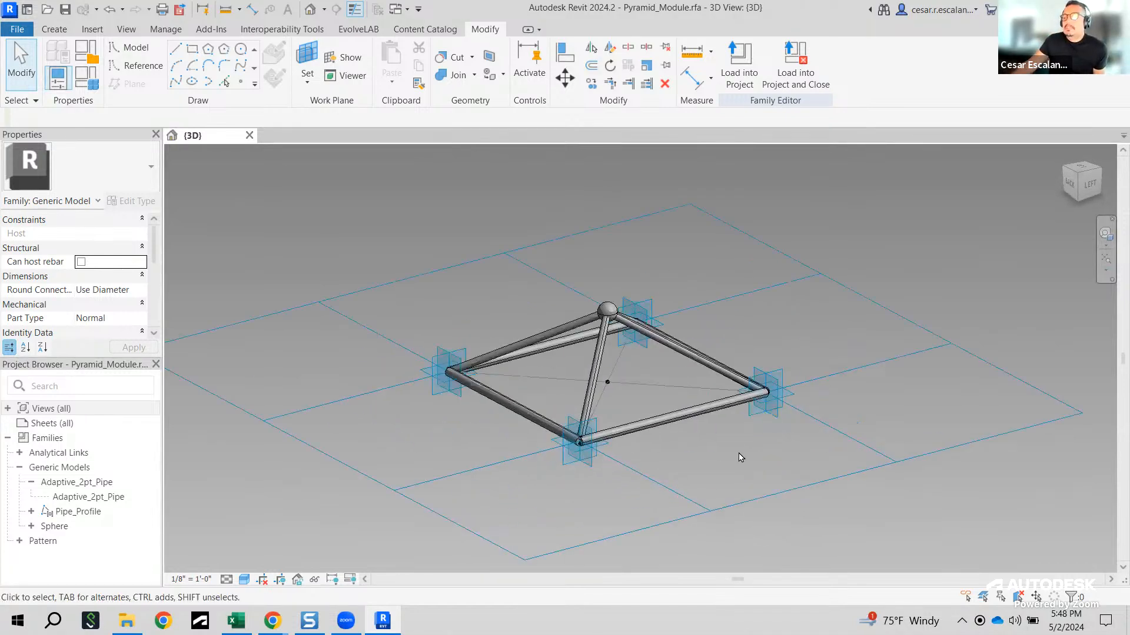
scroll(740, 458, down, 3)
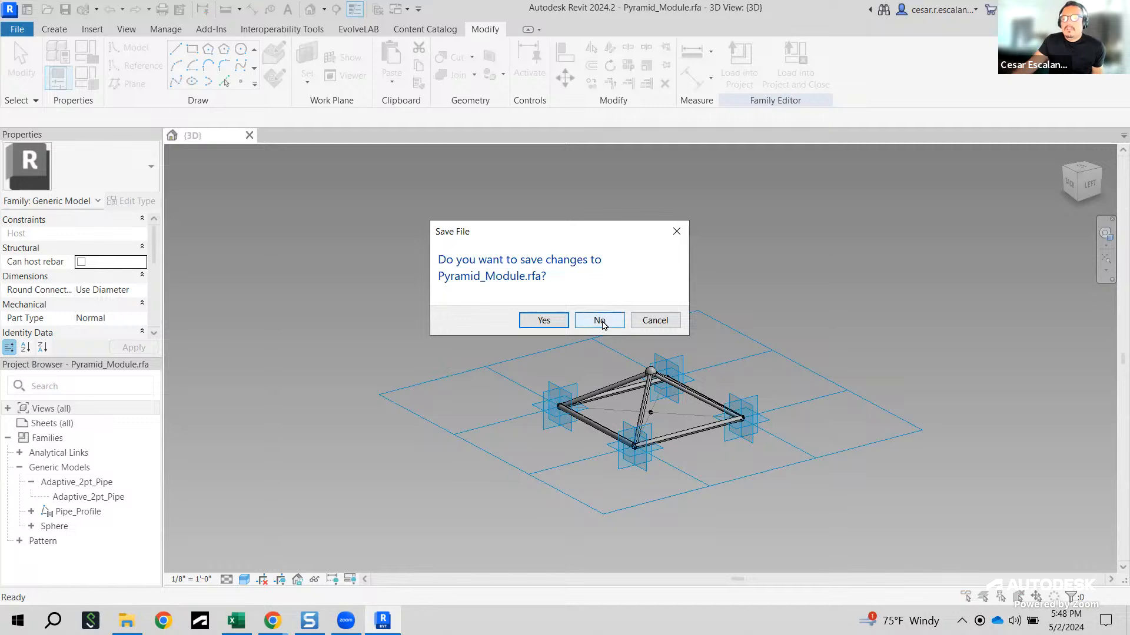
click(601, 321)
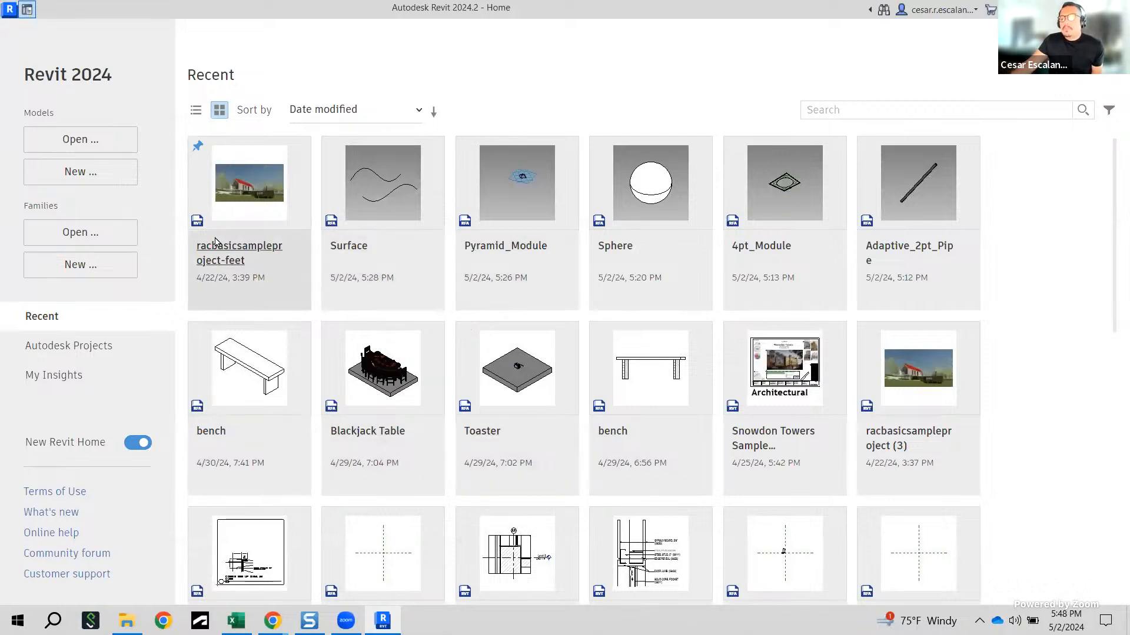
Step: Create a new family from the English-Imperial template Generic Model Pattern Based.rft
click(91, 266)
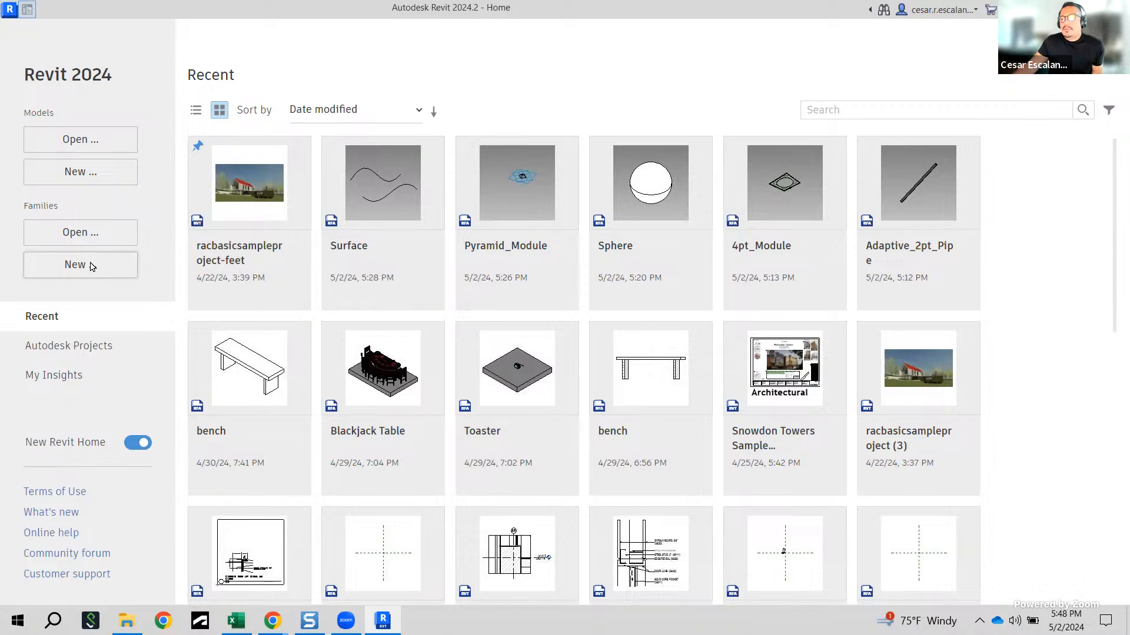
mouse_move(744, 149)
mouse_down()
mouse_move(746, 265)
mouse_move(747, 228)
mouse_up()
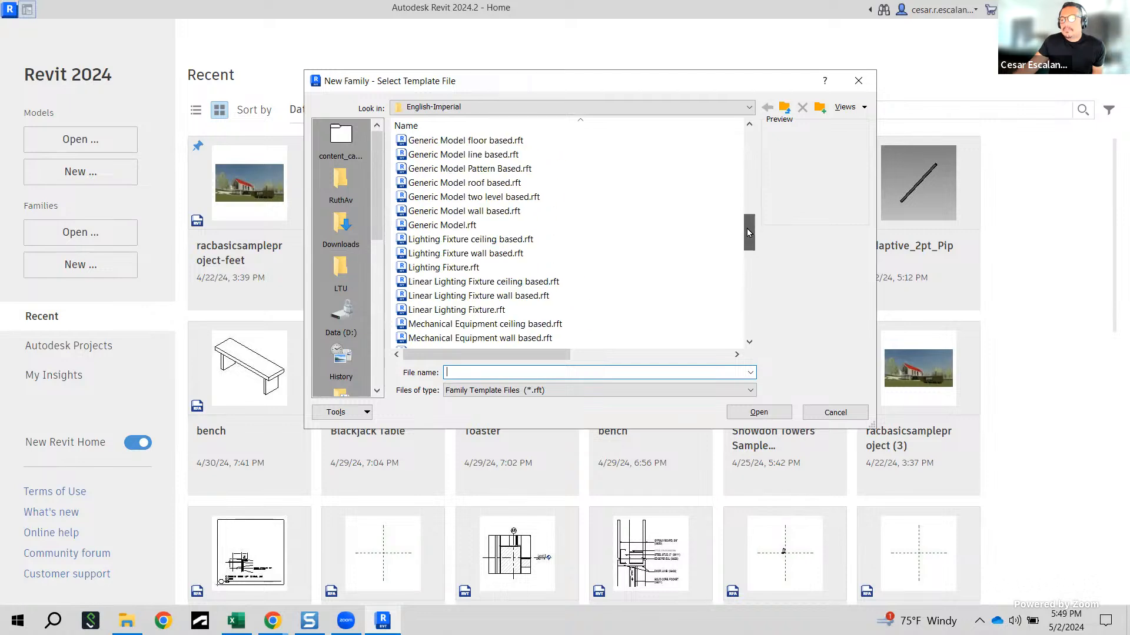
click(498, 170)
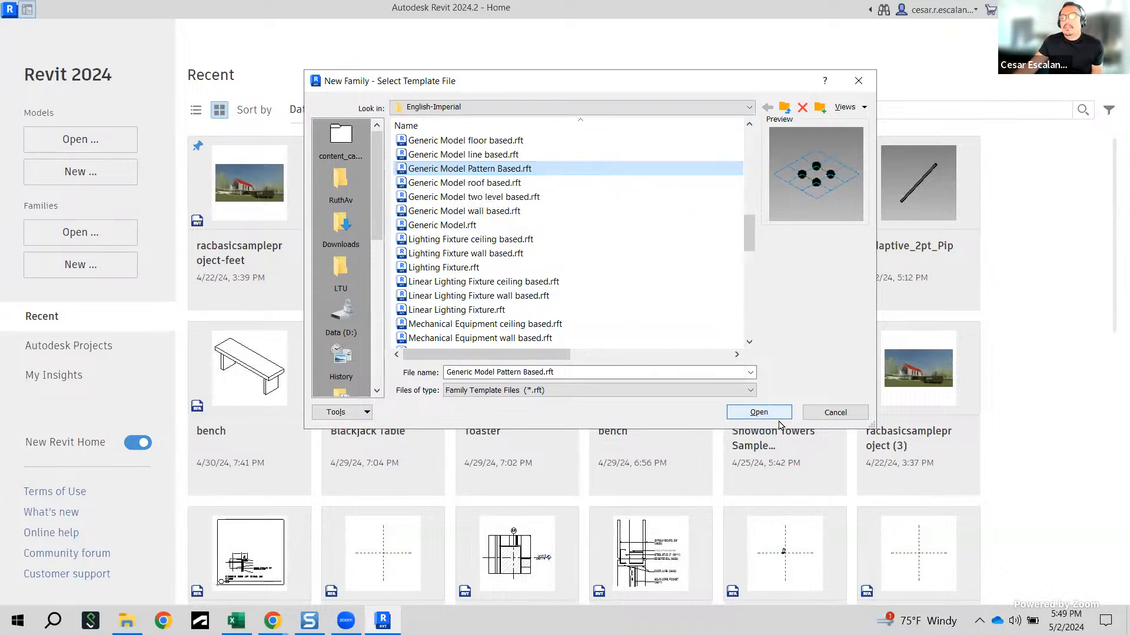
click(762, 414)
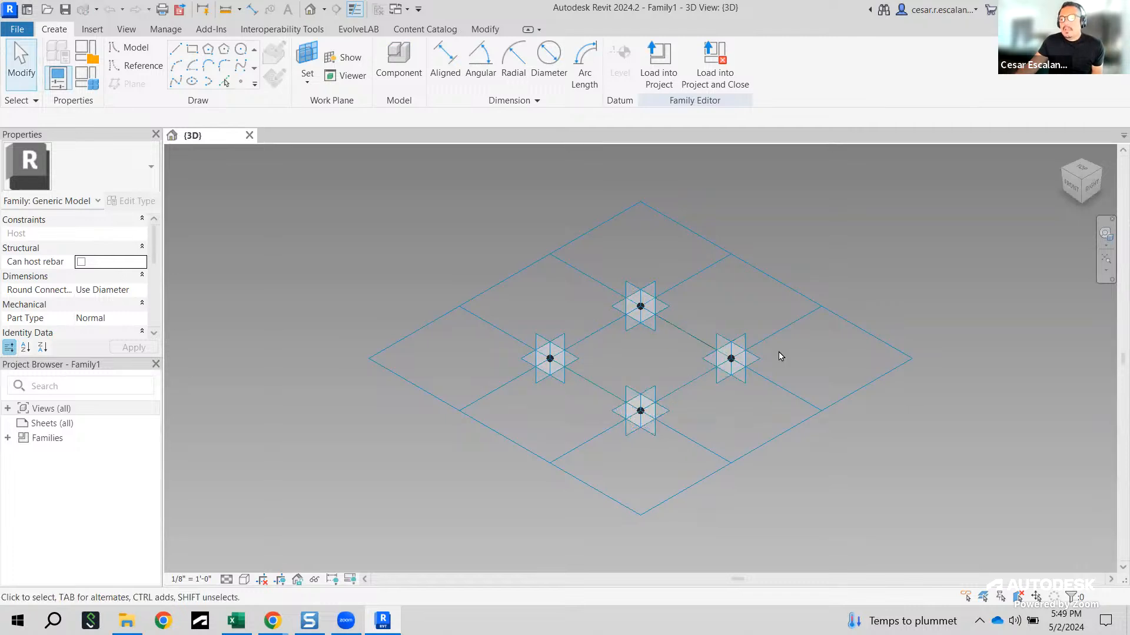
key(Tab)
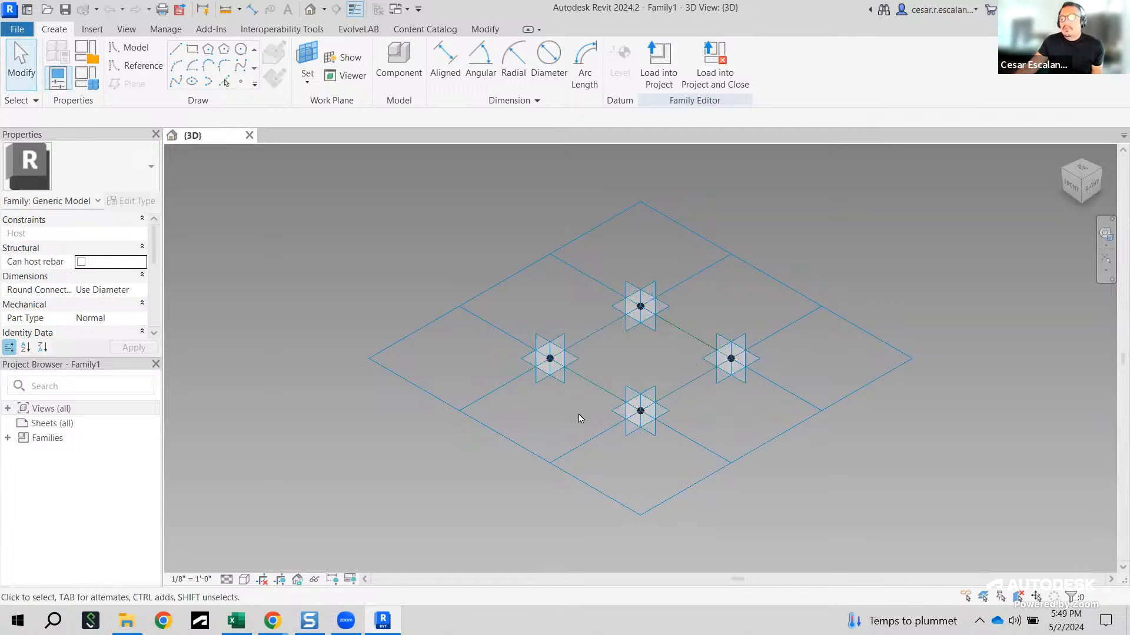
middle_drag(651, 474, 626, 497)
scroll(652, 484, up, 2)
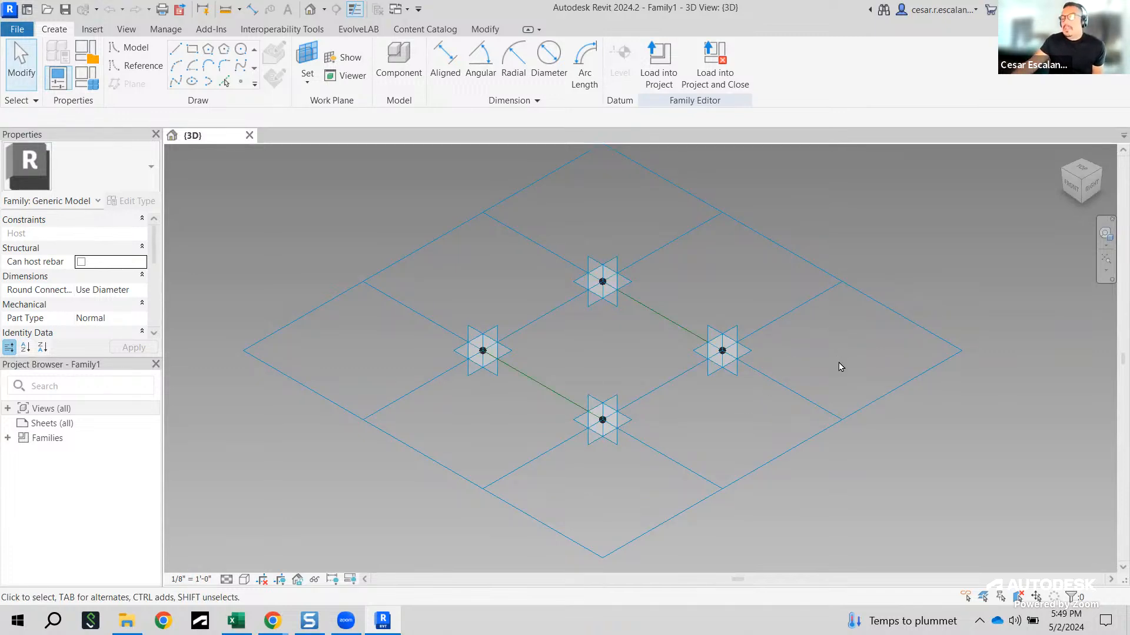
Step: Open Adaptive_2pt_Pipe.rfa from the Adaptive Components folder inside Downloads > Adaptive Components-20240503T001150Z-001
click(17, 29)
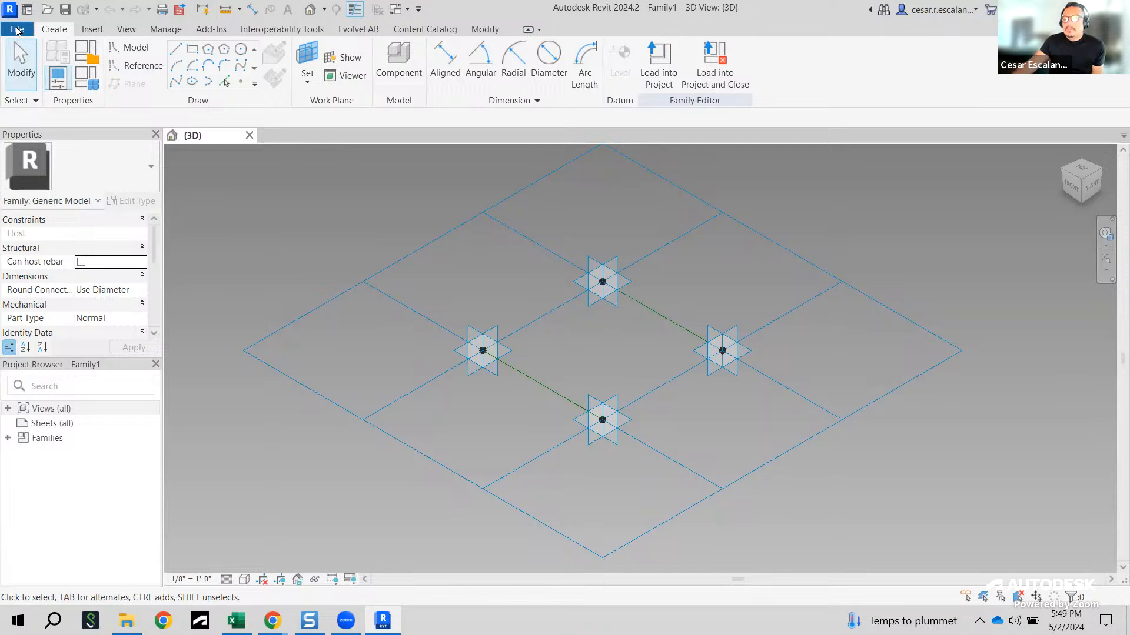
click(58, 137)
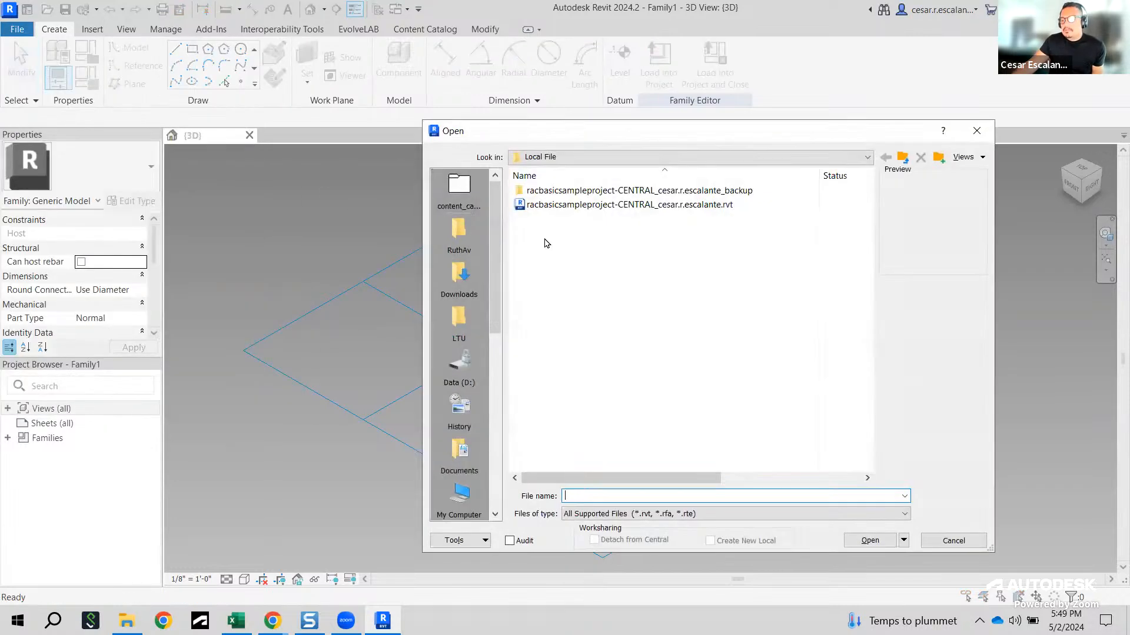
click(600, 157)
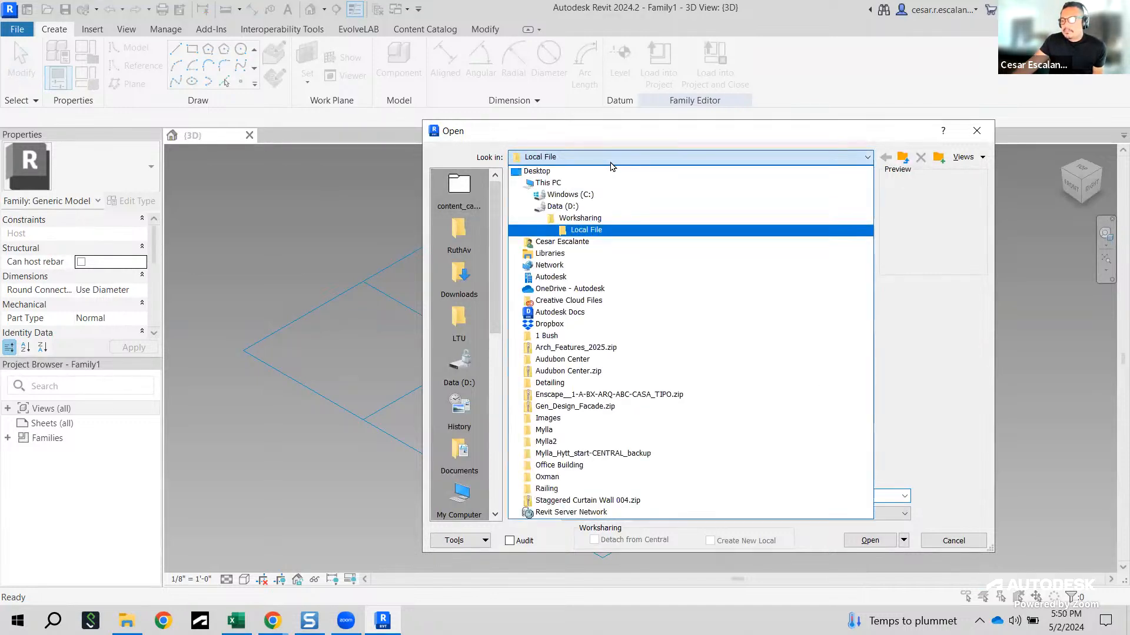
click(563, 187)
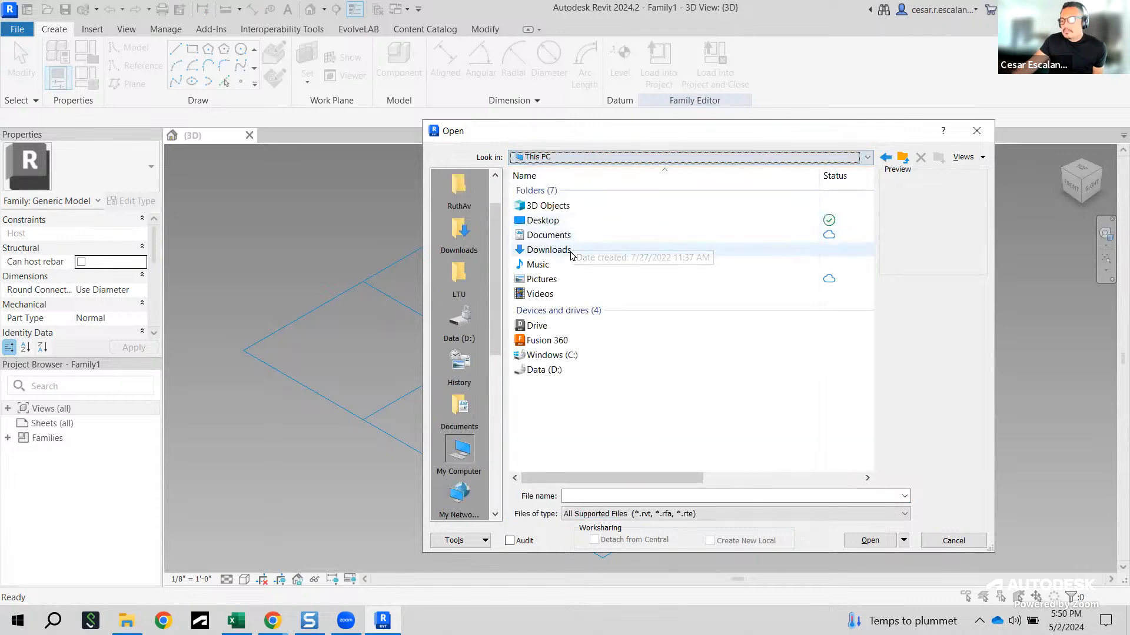
double_click(547, 250)
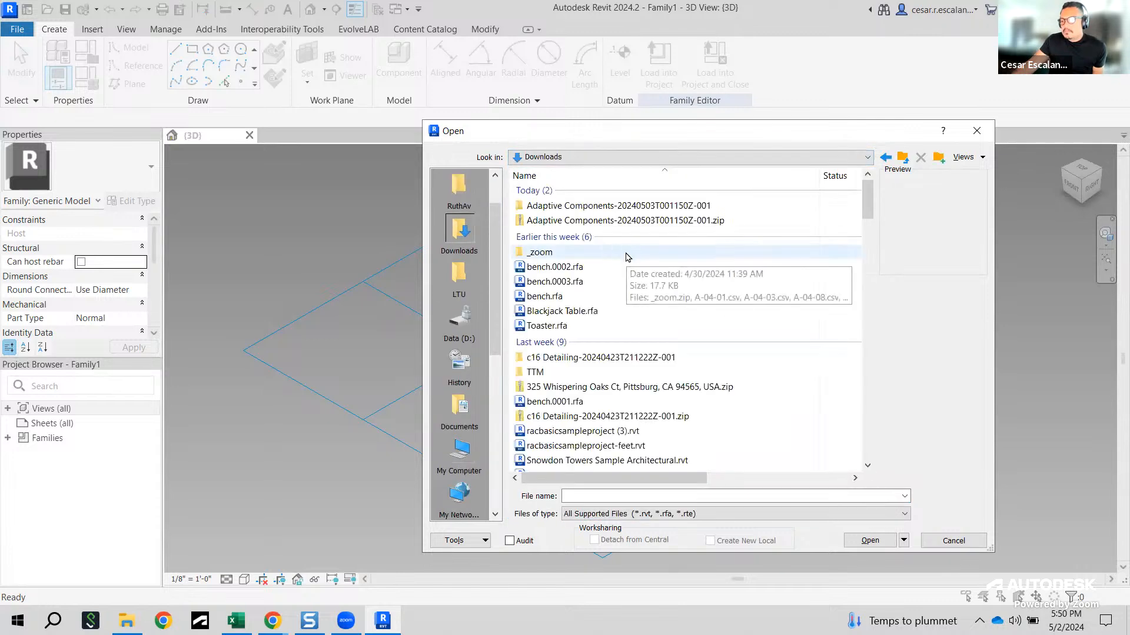
double_click(595, 205)
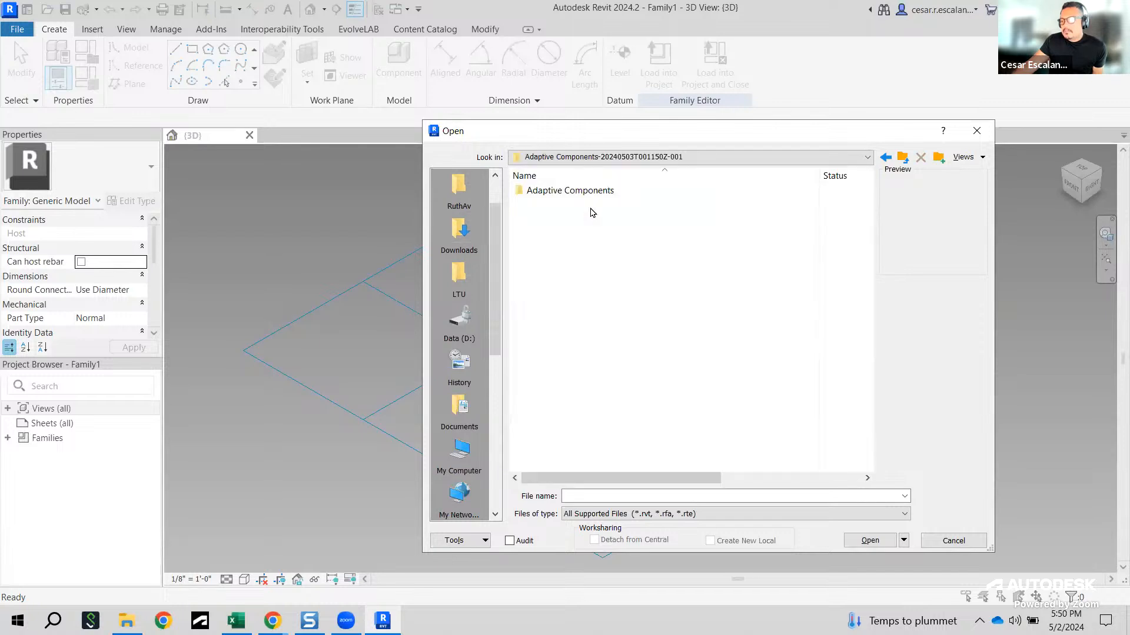
double_click(565, 190)
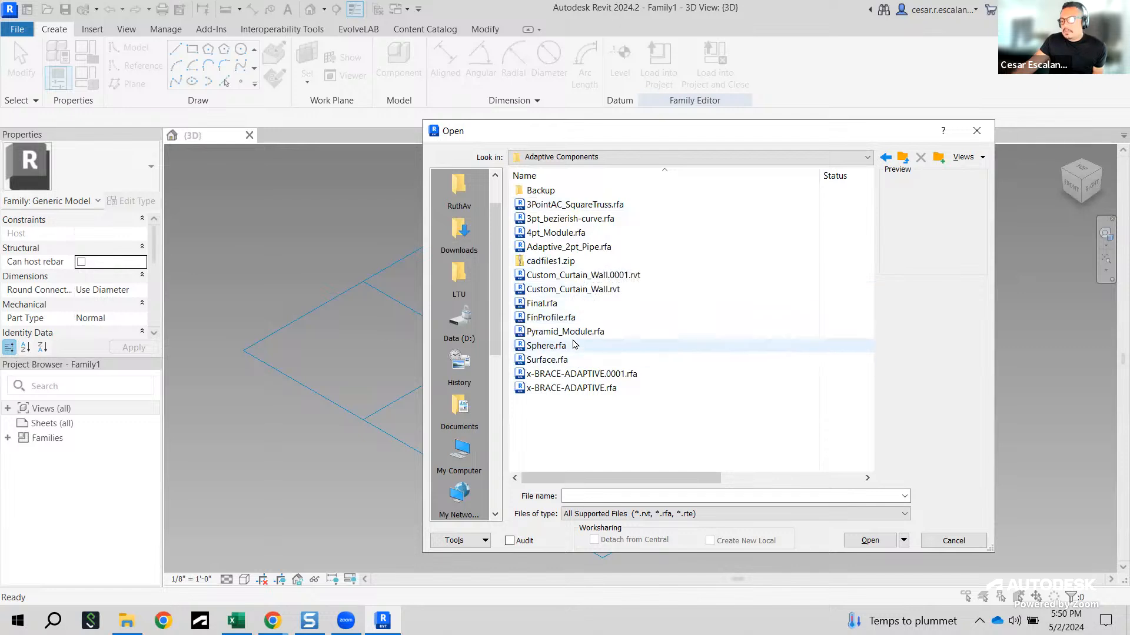
click(609, 249)
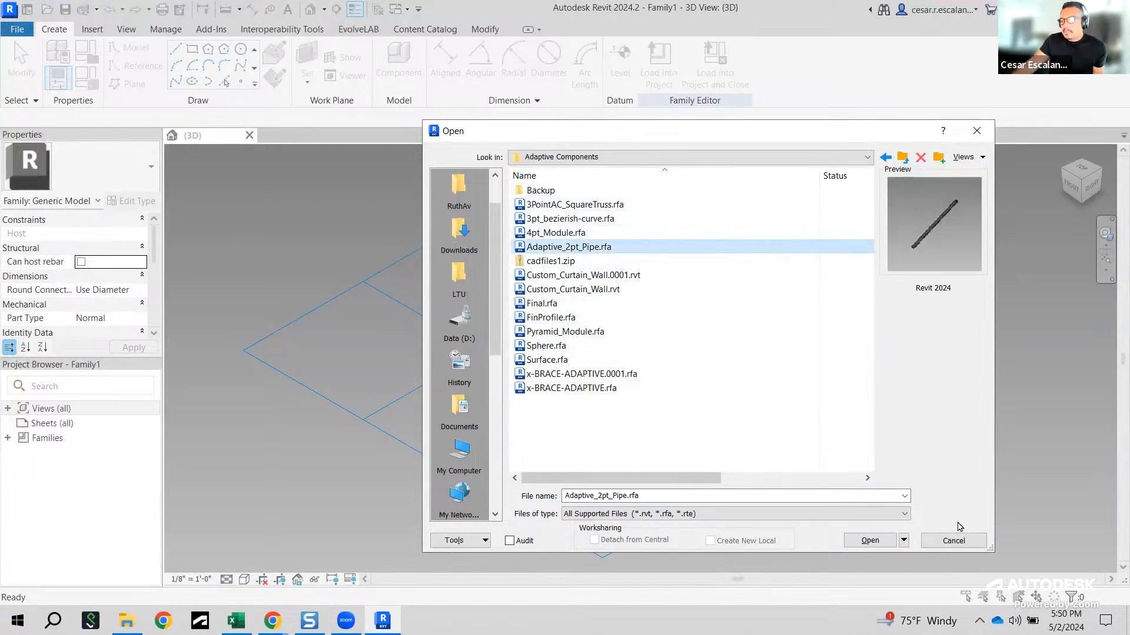
click(870, 541)
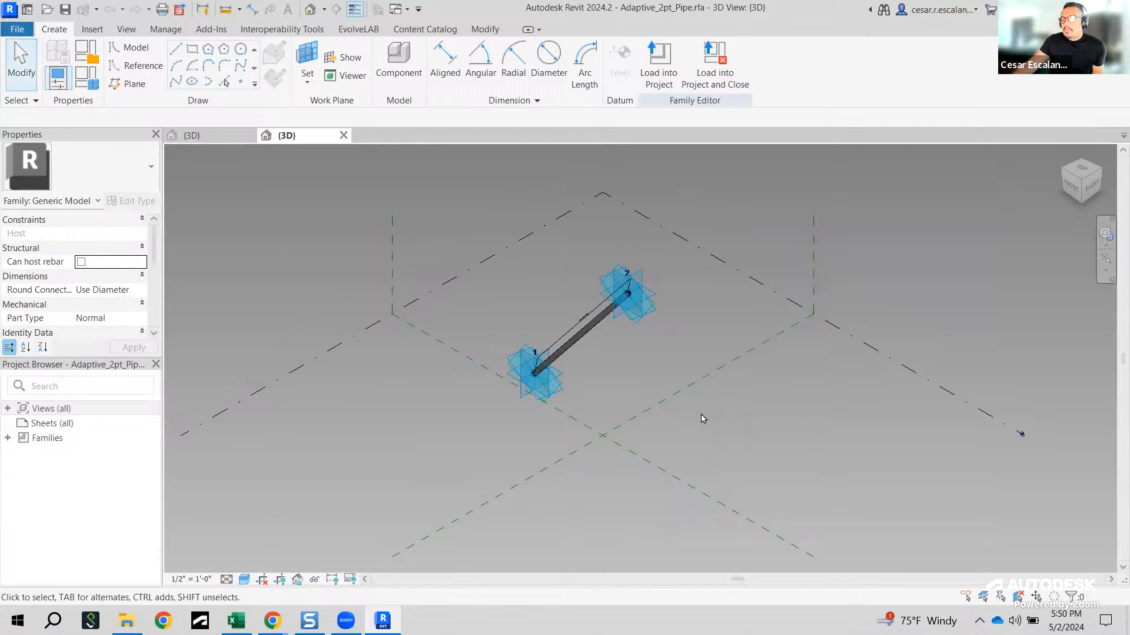
Step: Move the pipe's placement point 2 through several positions, stretching the pipe to about 30'-10" long
scroll(704, 418, up, 1)
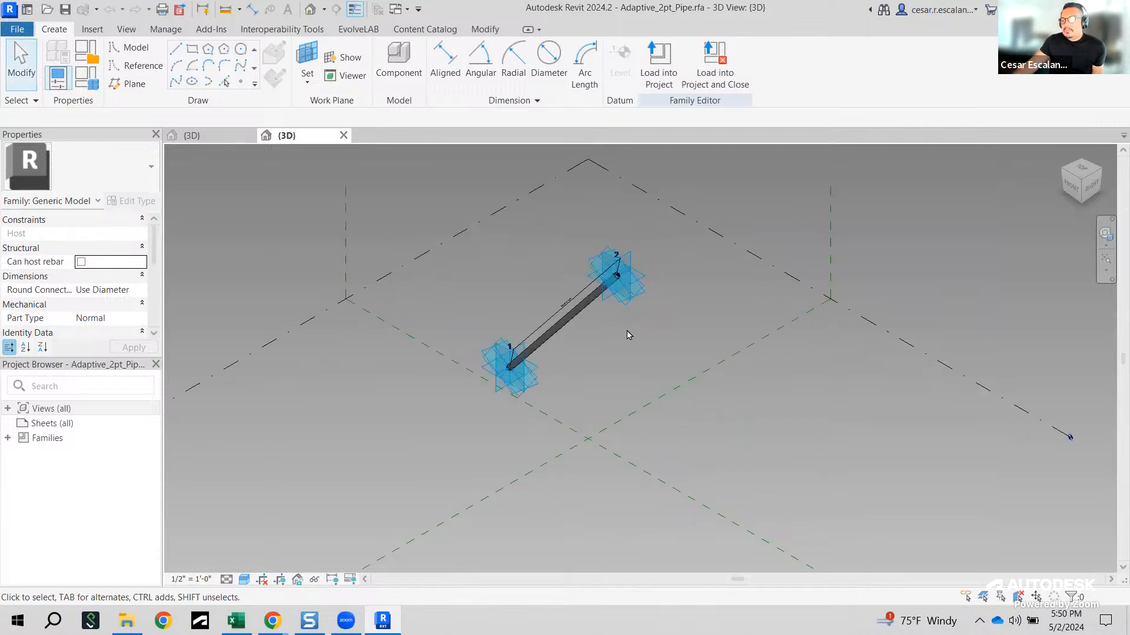
scroll(630, 328, up, 4)
middle_drag(676, 344, 674, 351)
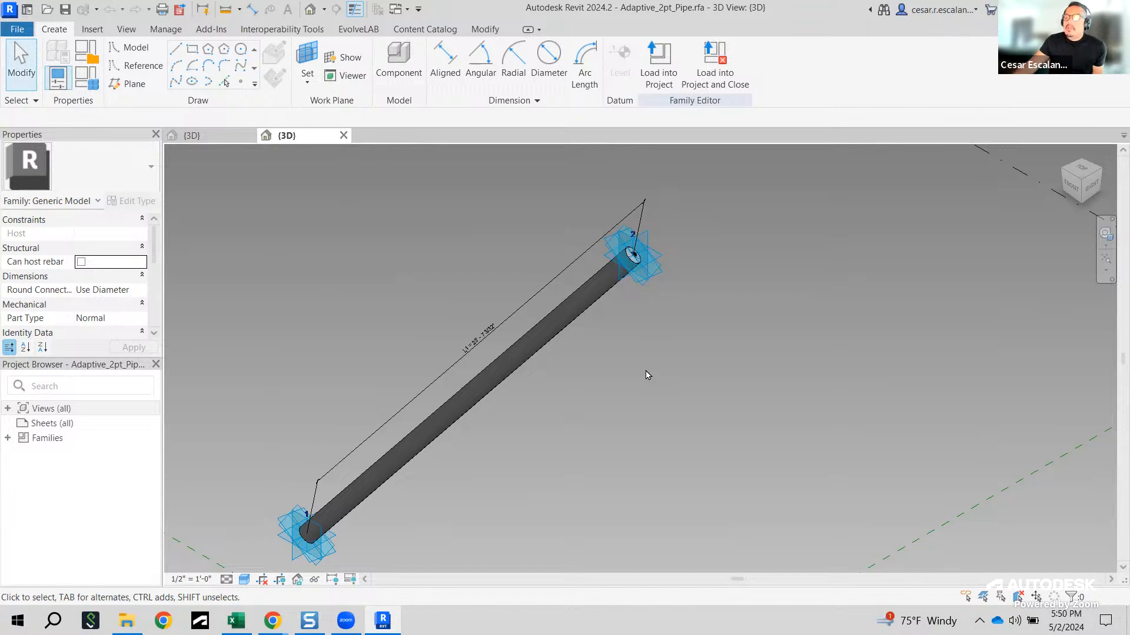
scroll(633, 250, up, 4)
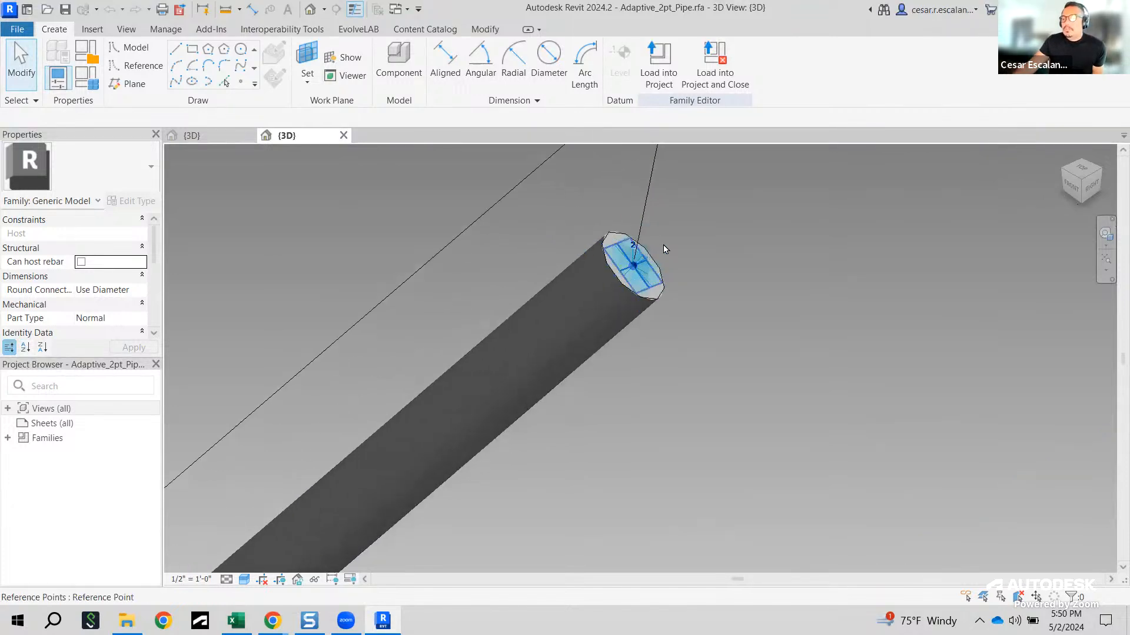
scroll(665, 276, down, 5)
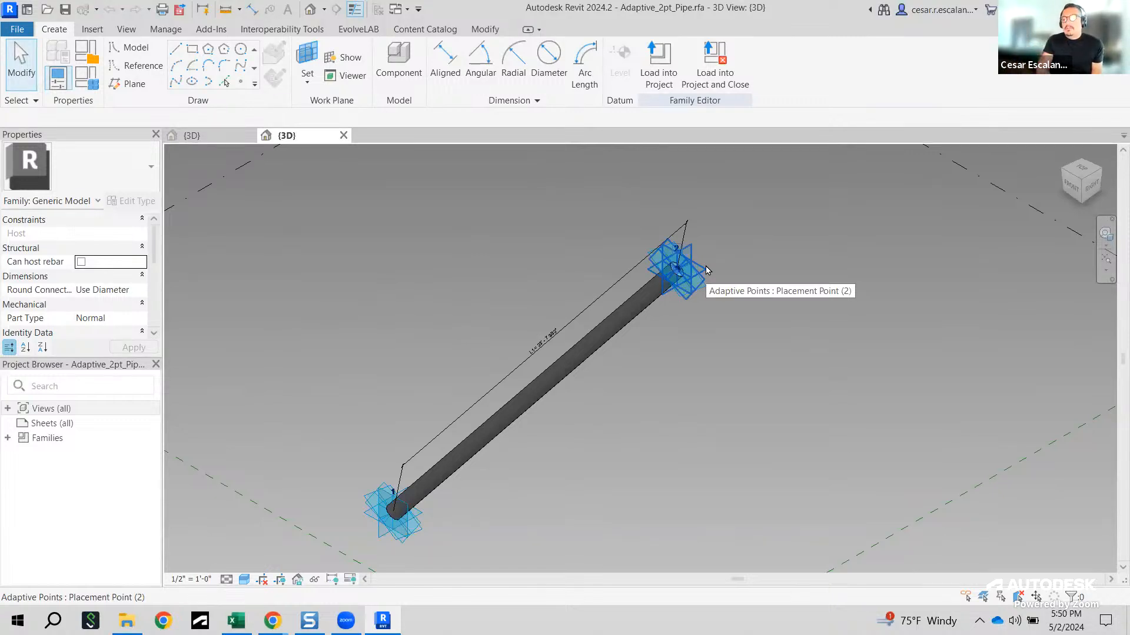
click(707, 270)
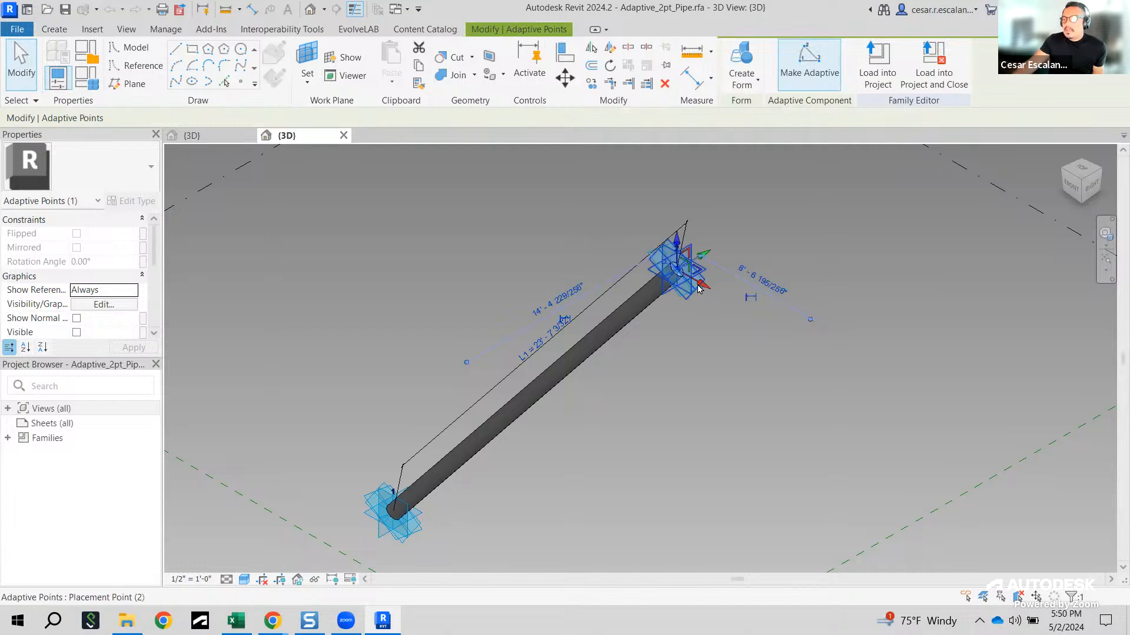
drag(706, 286, 909, 277)
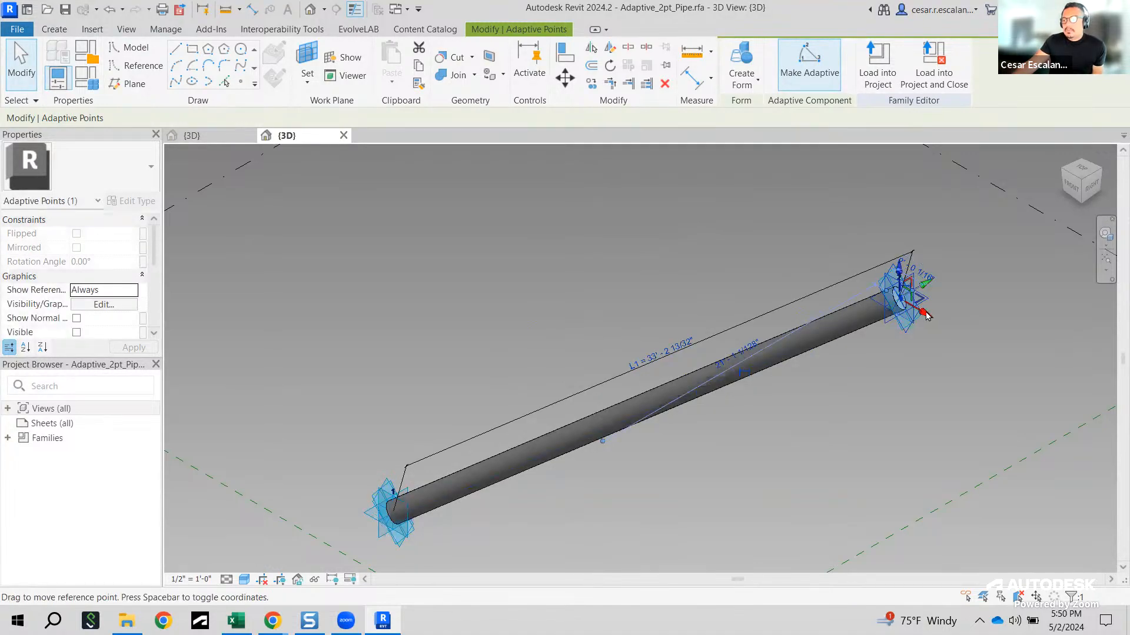
drag(766, 251, 773, 277)
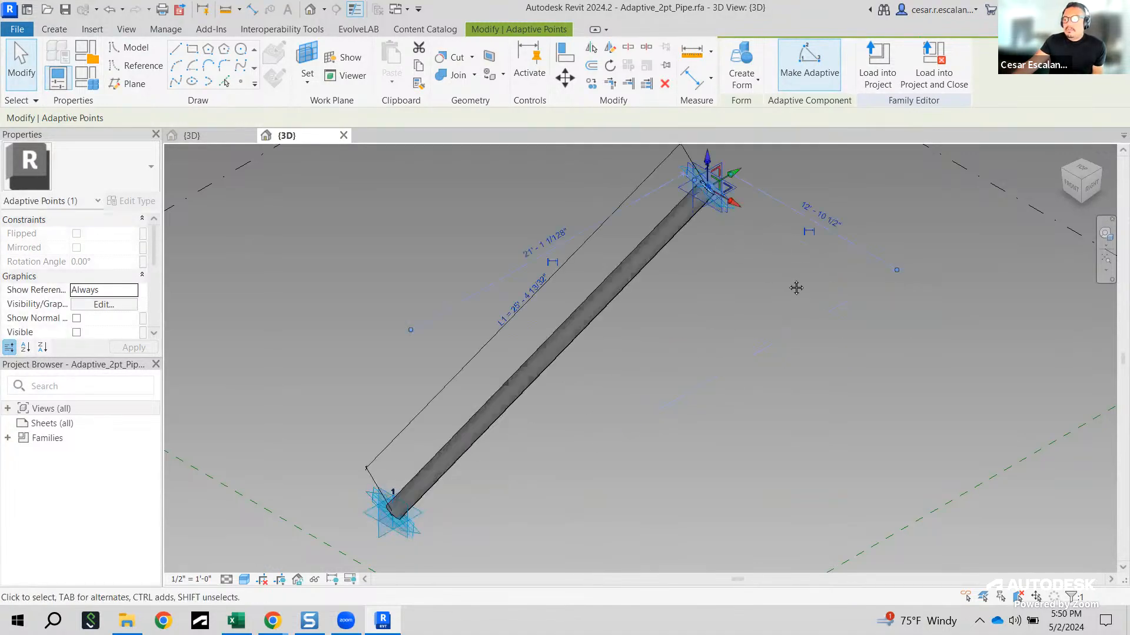
middle_drag(791, 285, 751, 361)
drag(701, 284, 847, 362)
middle_drag(744, 270, 753, 190)
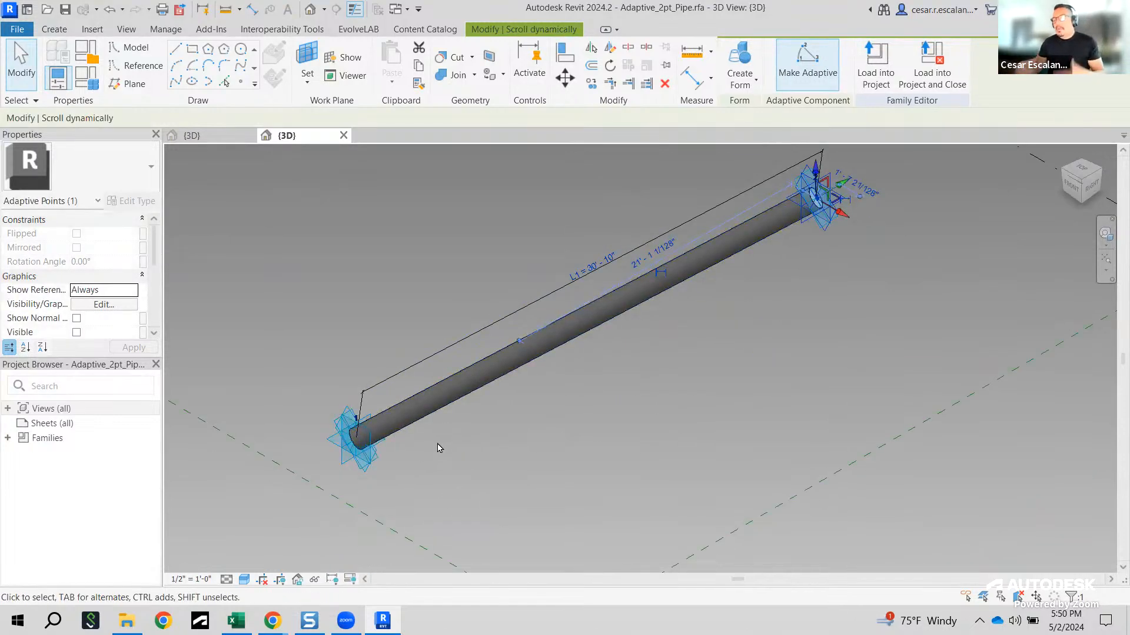
Step: Examine how the r formula depends on L1 and Use Larger Calc in the Family Types, widening the dialog to show the full formula
middle_drag(537, 449, 453, 500)
scroll(673, 343, up, 3)
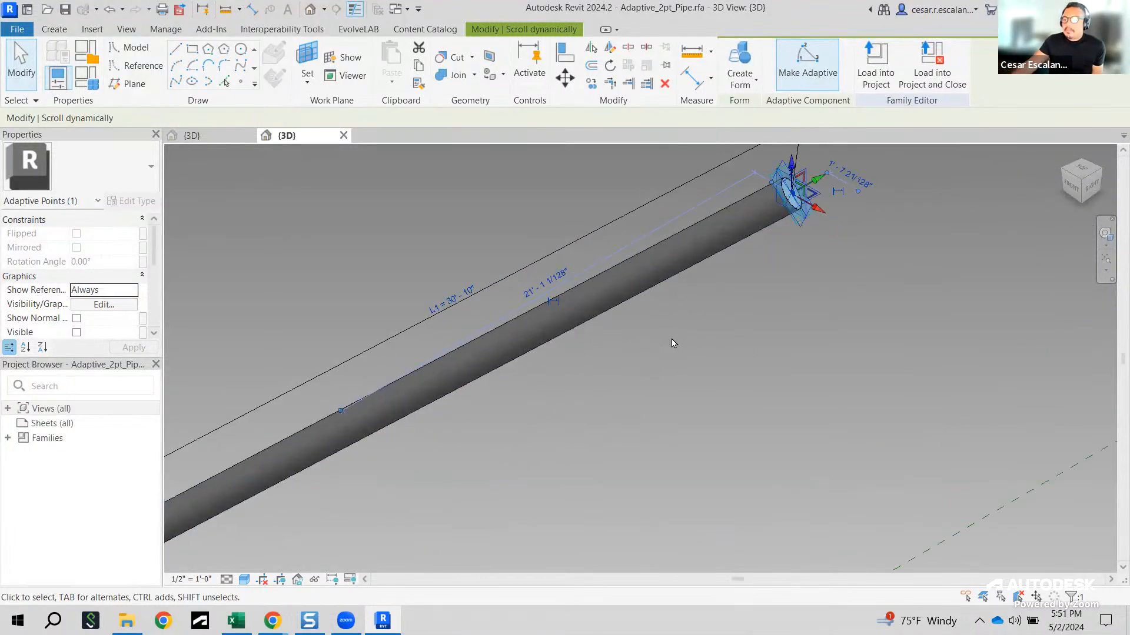
click(85, 80)
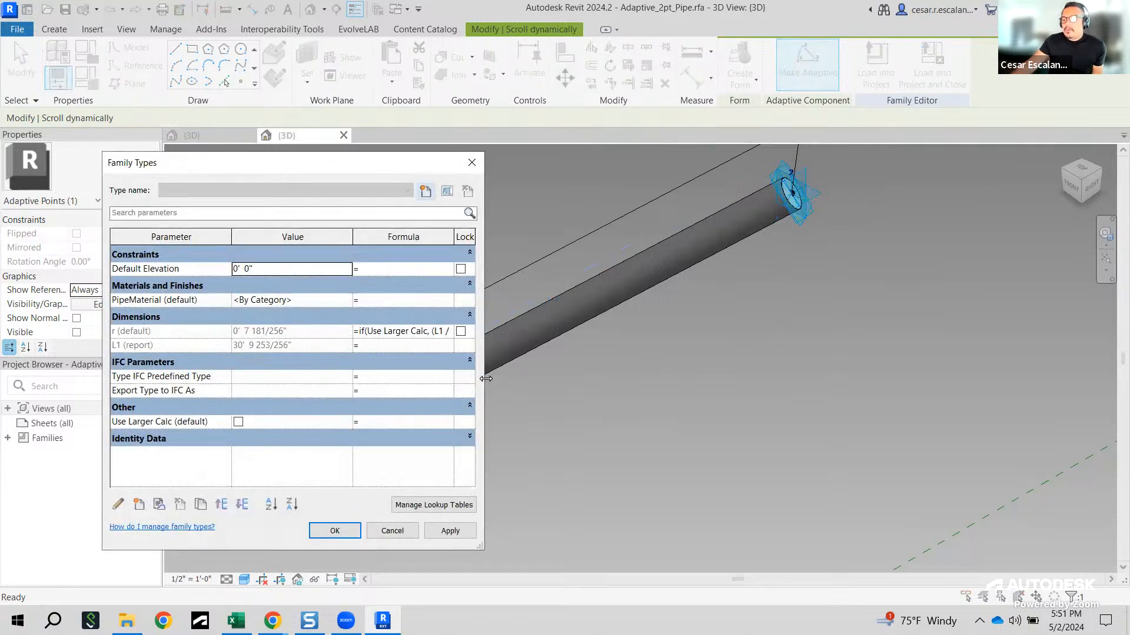
drag(483, 374, 868, 376)
drag(361, 237, 224, 264)
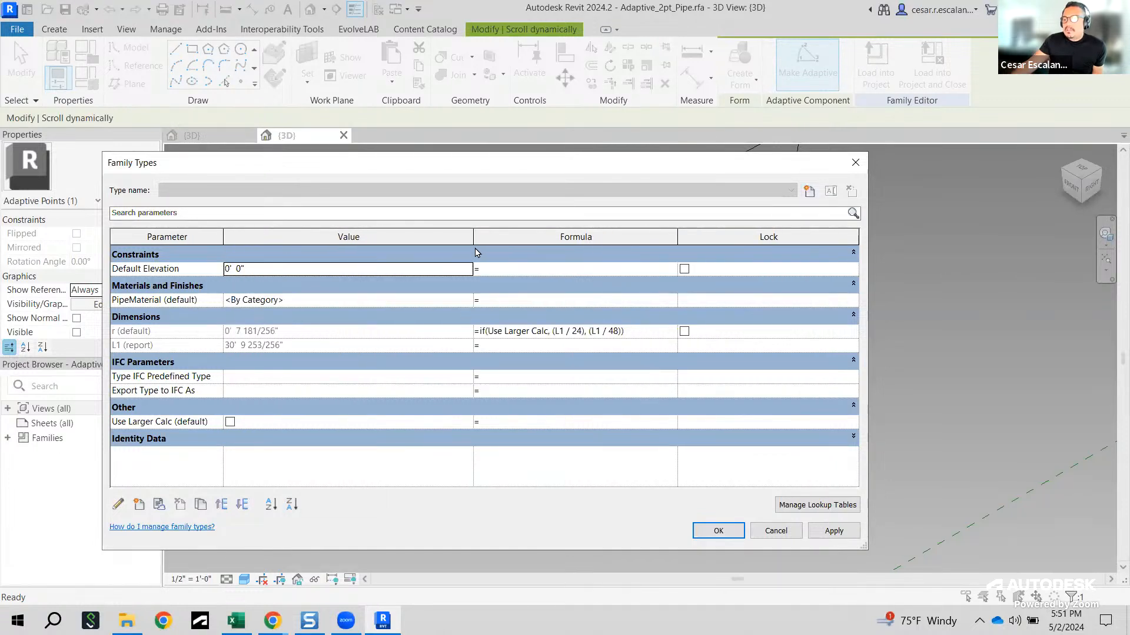
drag(473, 235, 380, 236)
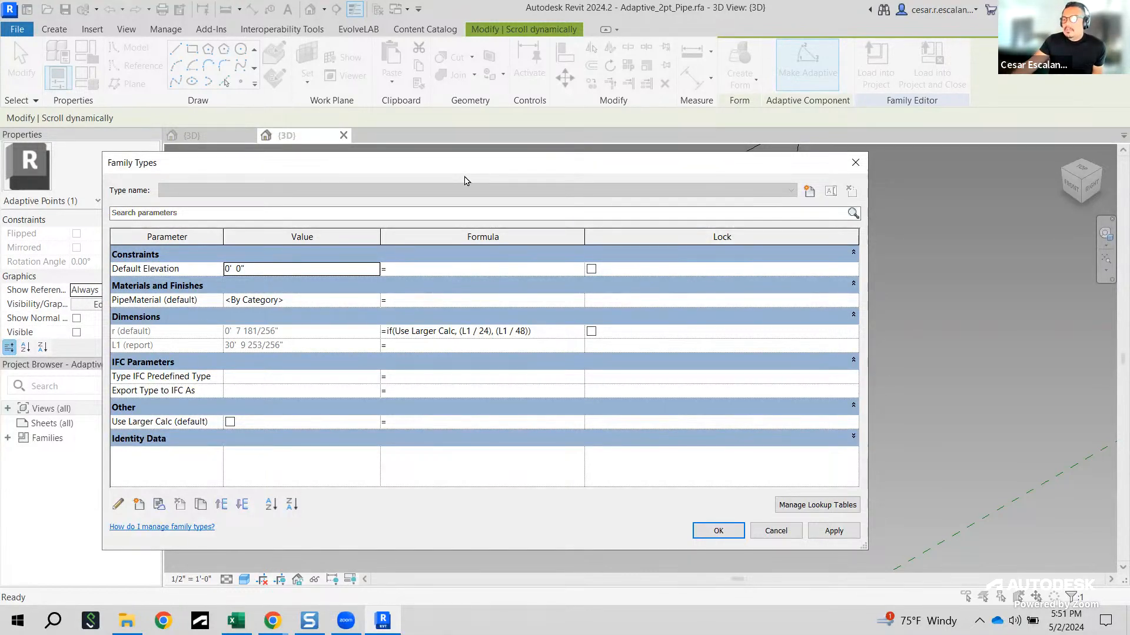
drag(465, 180, 547, 369)
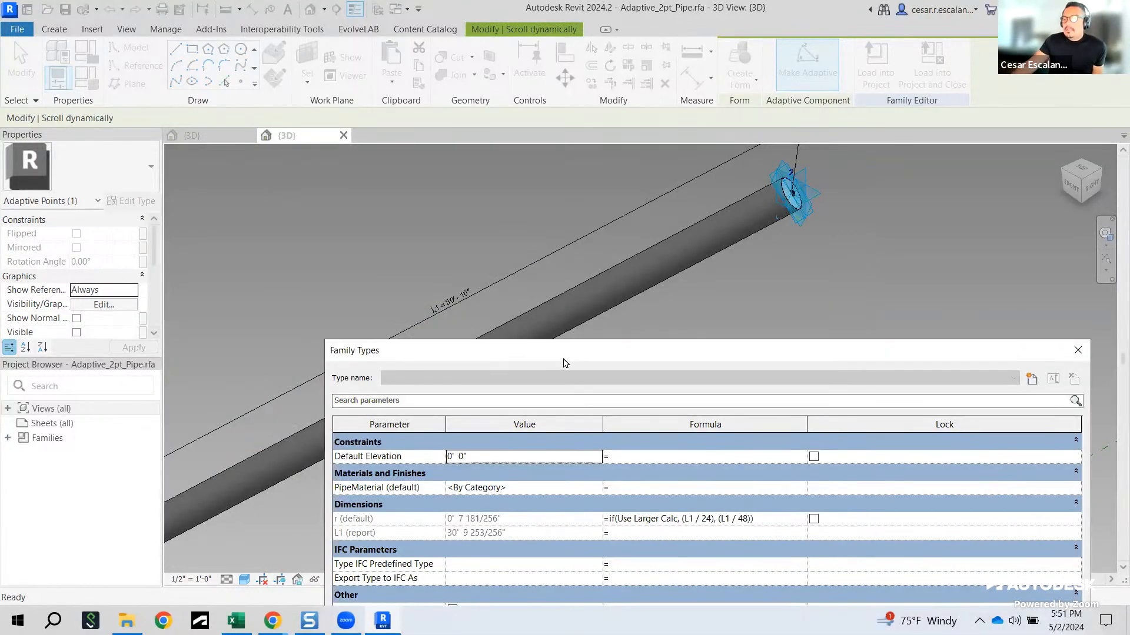
drag(538, 350, 389, 185)
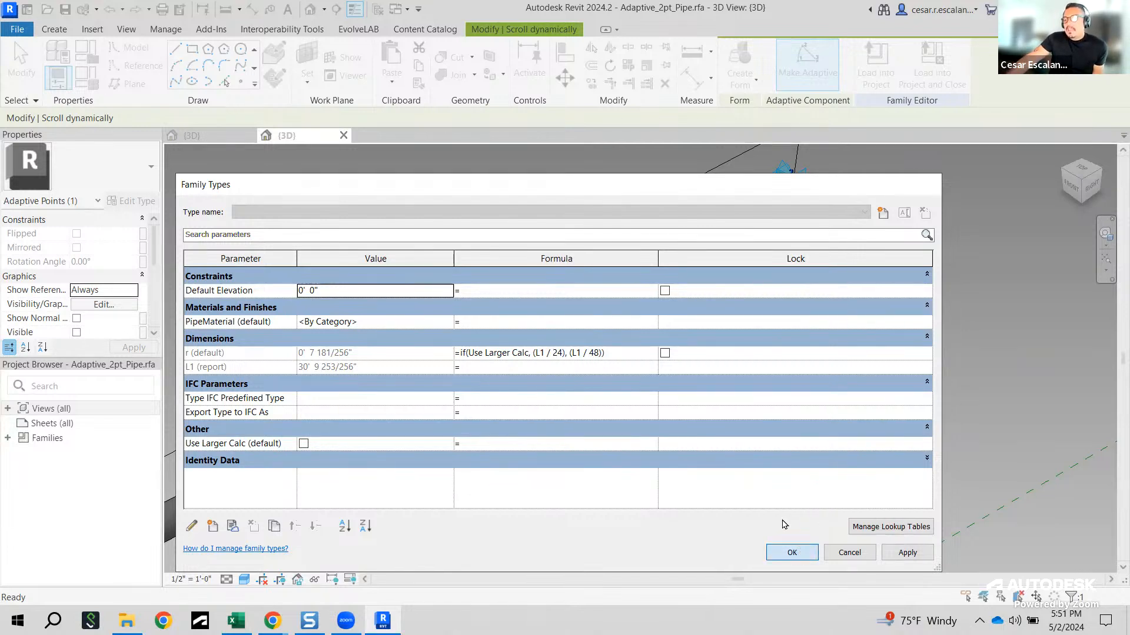
click(792, 553)
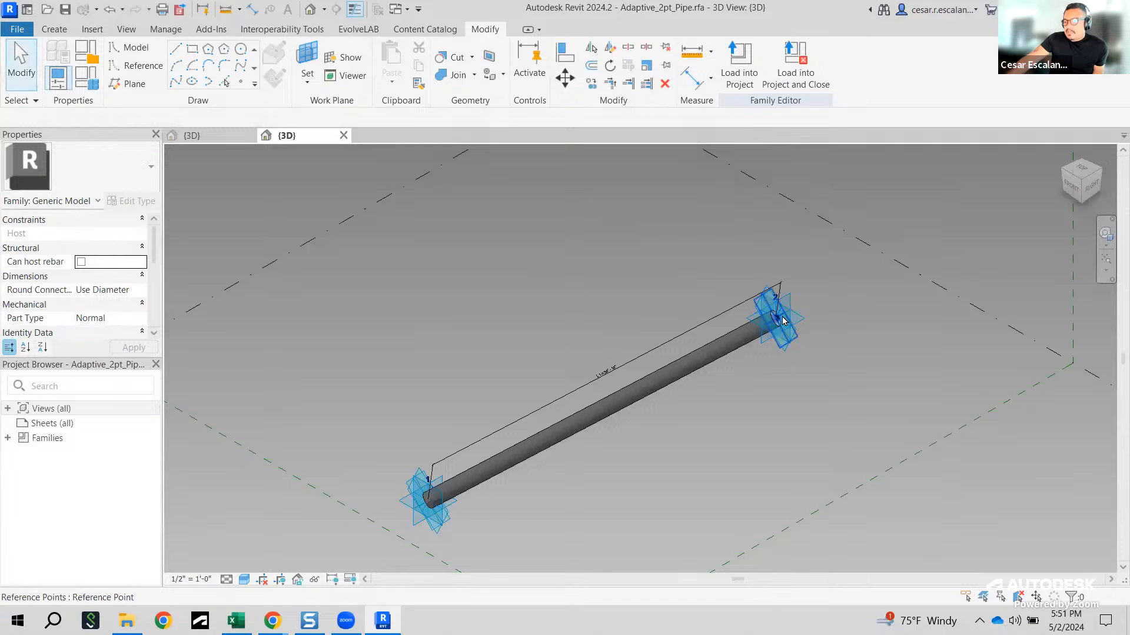
Step: Move the pipe's placement point 2 horizontally toward placement point 1 and deselect it
click(789, 351)
drag(802, 309, 557, 450)
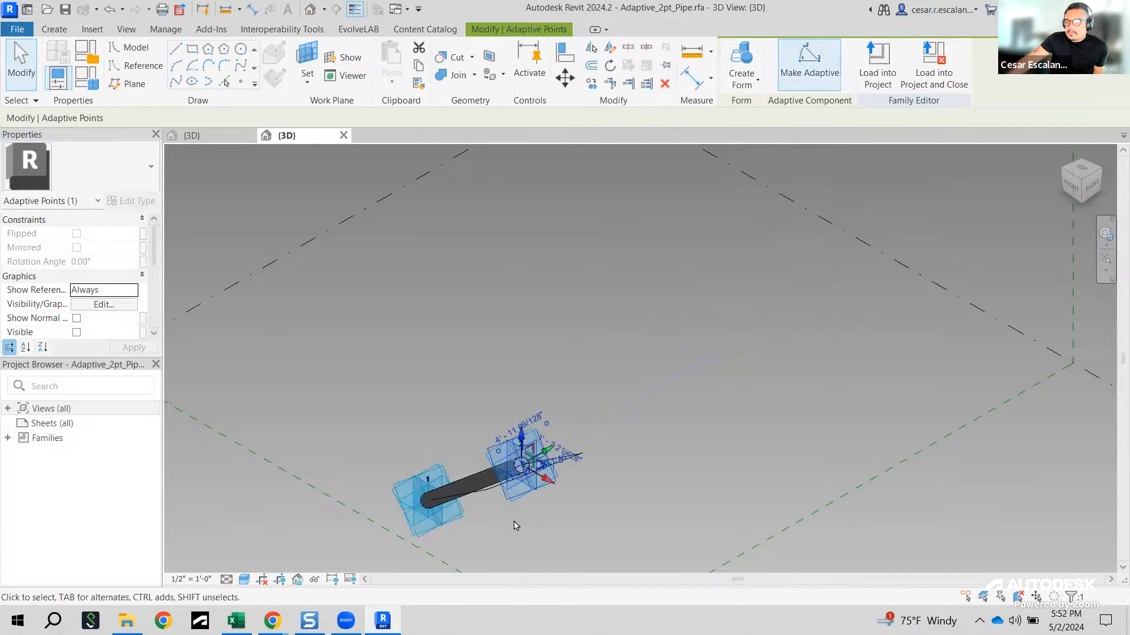
click(521, 526)
Step: Viewed from the front, move placement point 2 sideways back and forth, leaving it farther from placement point 1
shift+middle_drag(544, 541, 695, 350)
middle_drag(641, 469, 859, 276)
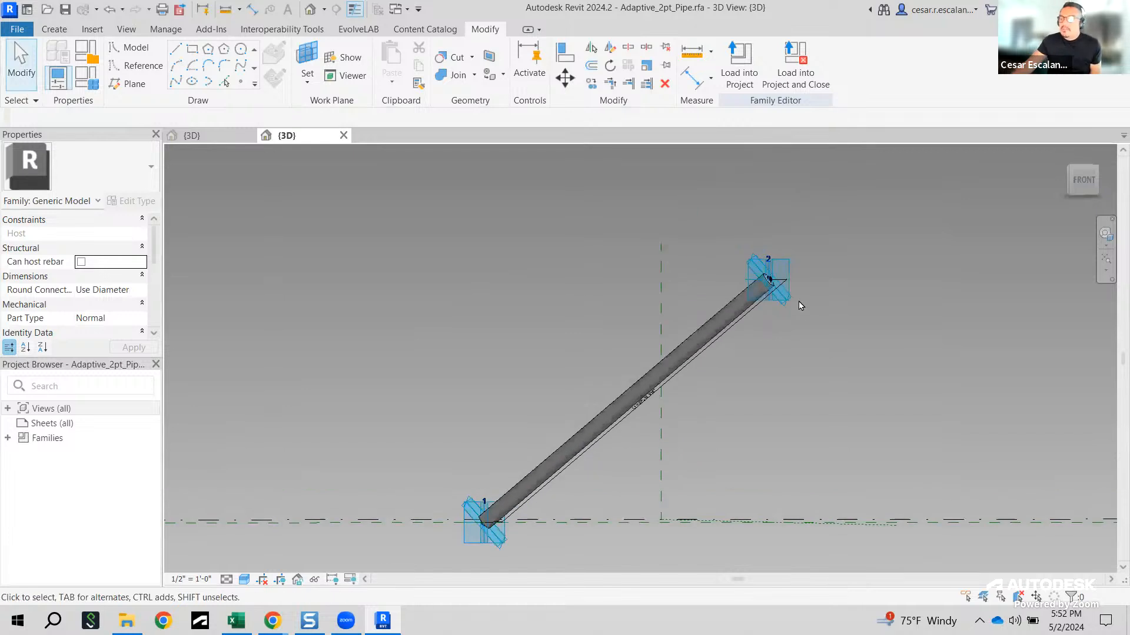
click(791, 297)
drag(807, 290, 992, 284)
drag(912, 312, 309, 405)
drag(724, 364, 933, 358)
click(866, 402)
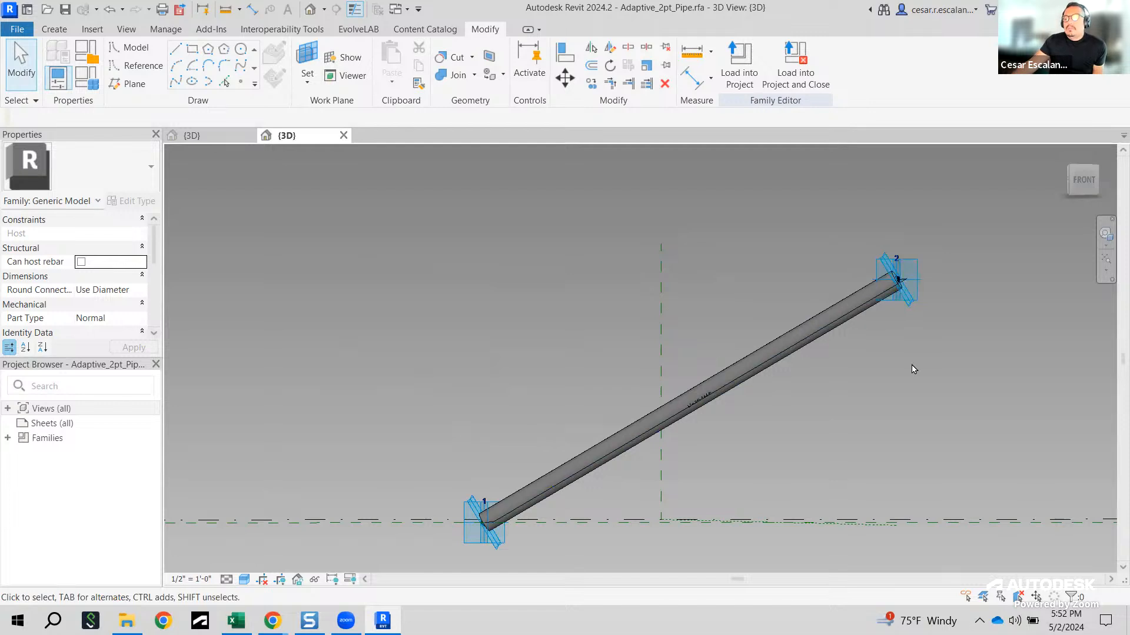
Step: Move placement point 2 down and closer to point 1, making the pipe about 15'-9 1/2" long, and review the parameters in Family Types
click(906, 270)
drag(897, 242, 708, 455)
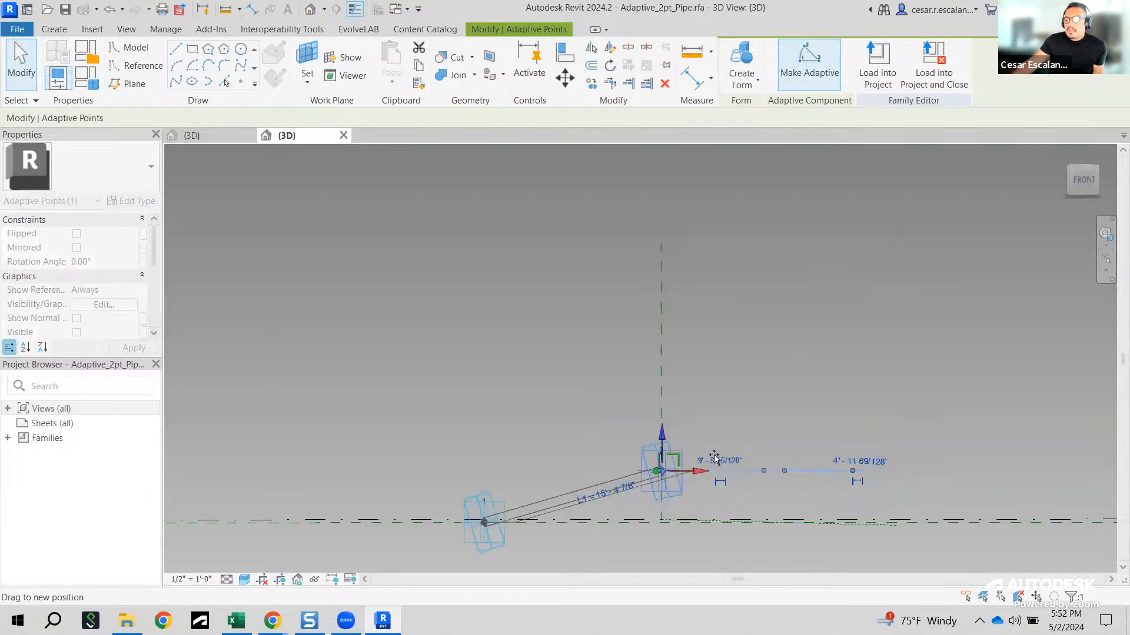
click(827, 403)
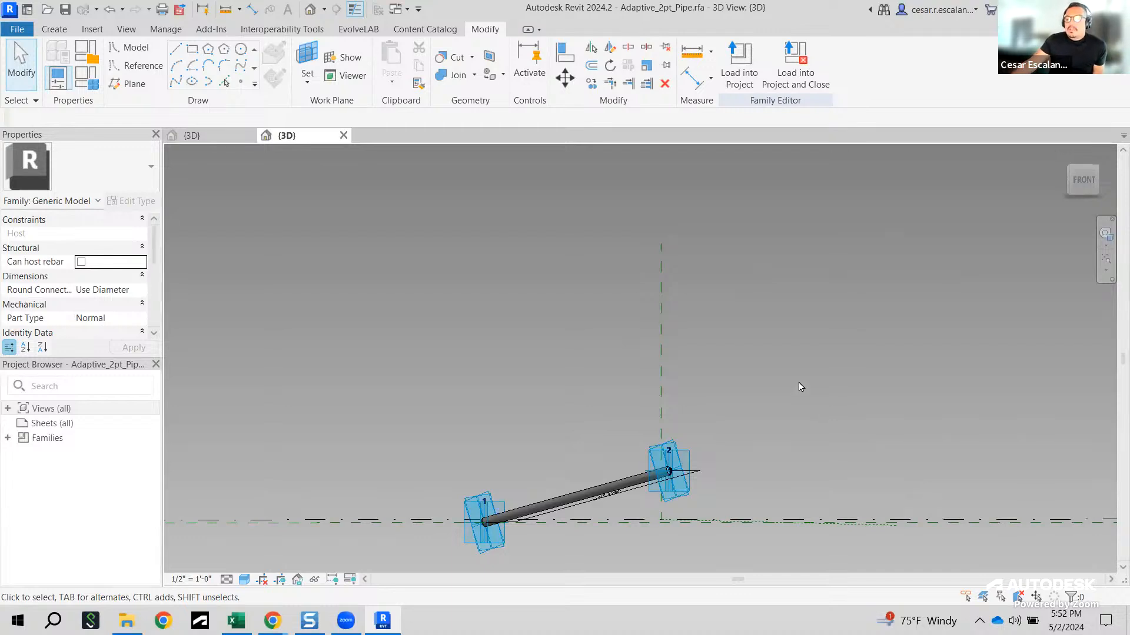
click(88, 81)
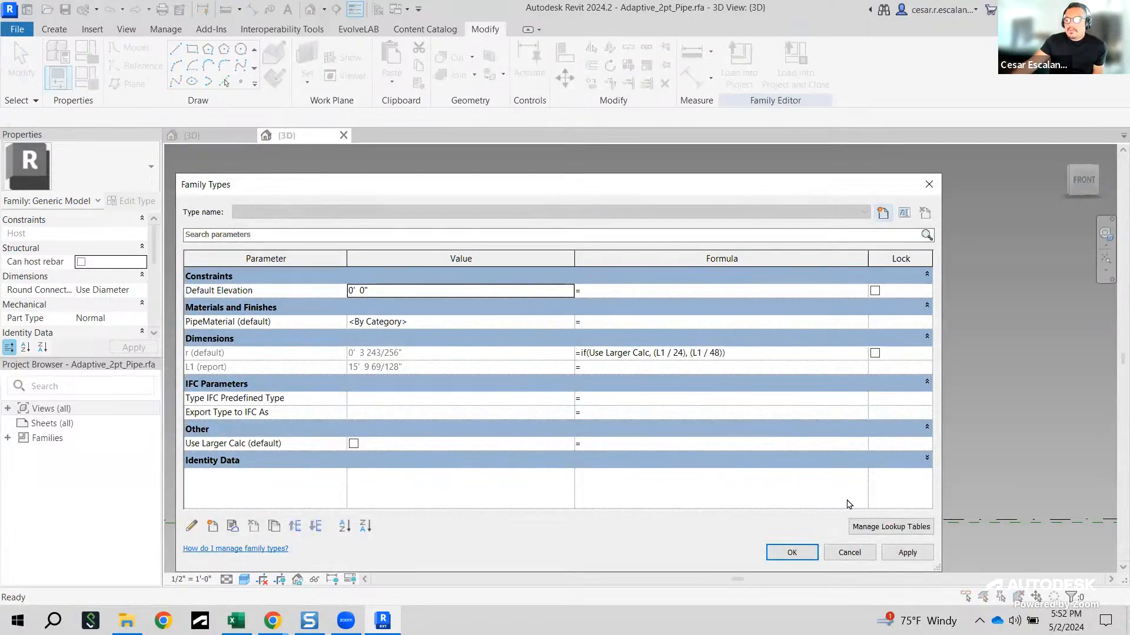
click(850, 552)
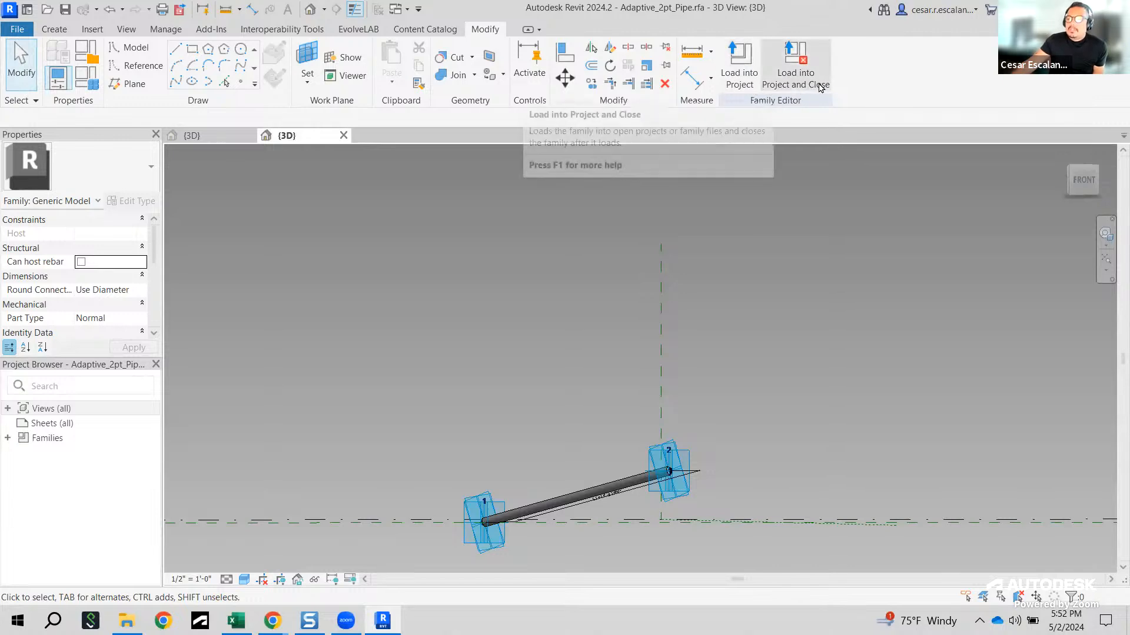
Step: Load the Adaptive_2pt_Pipe family into Family1 and close it, saving its changes
click(791, 84)
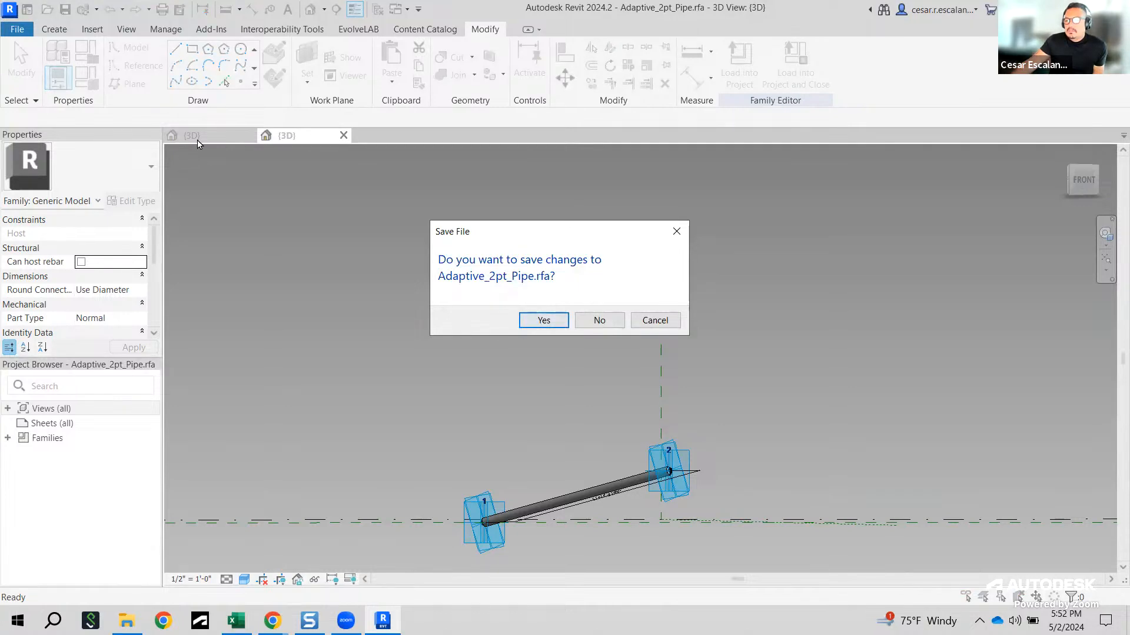
click(543, 322)
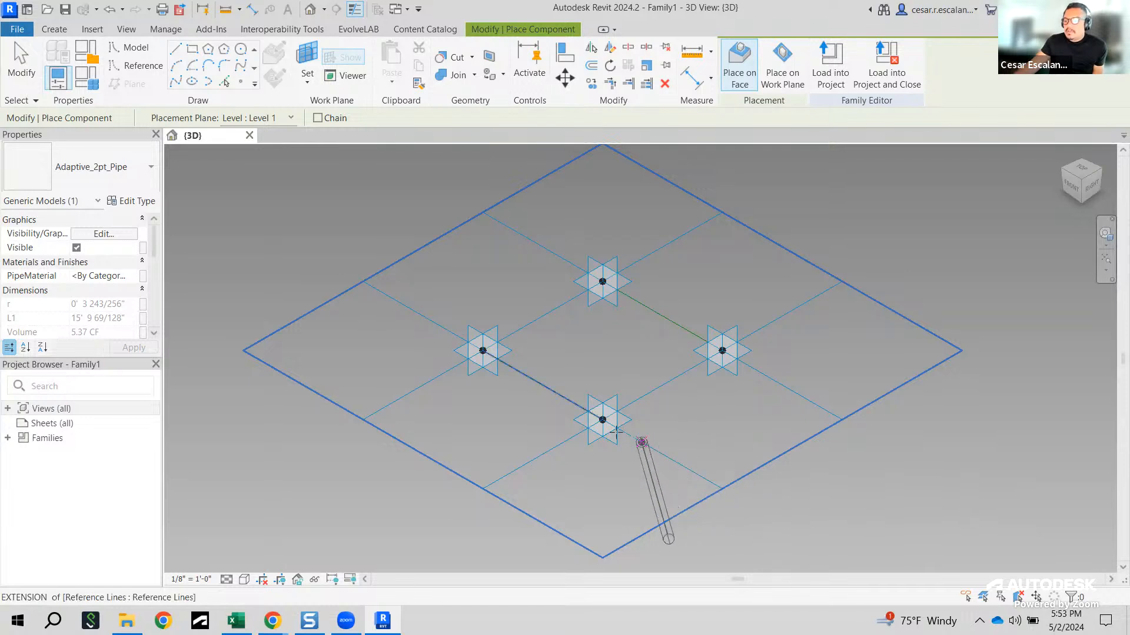
Step: Place four Adaptive_2pt_Pipe instances between neighbouring placement points to frame the pattern tile, then end placement
click(602, 420)
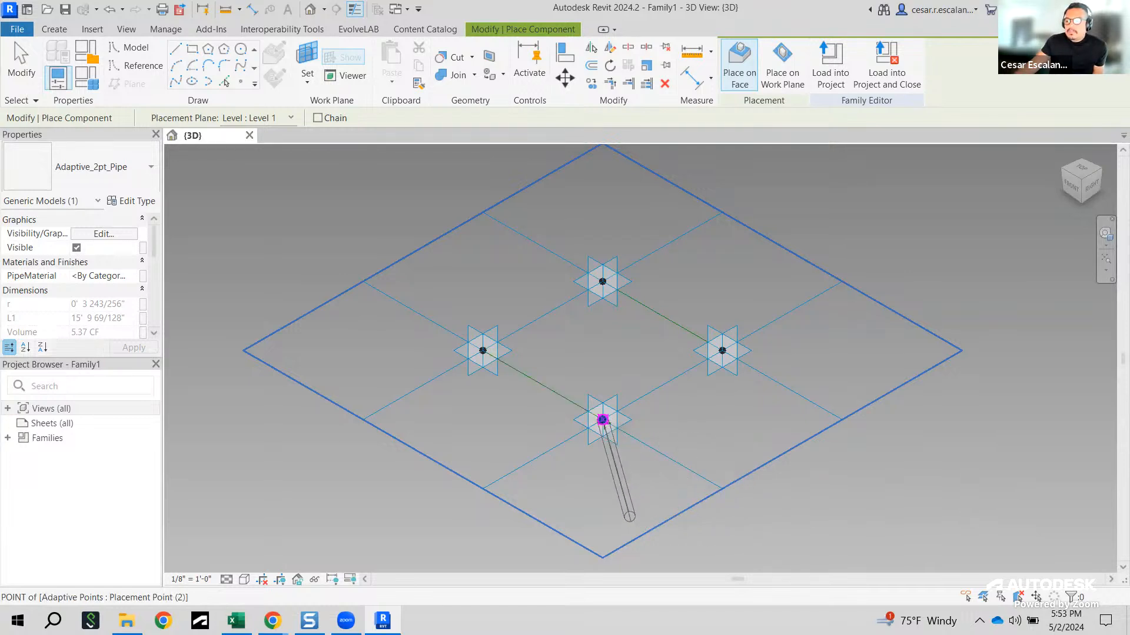
click(722, 352)
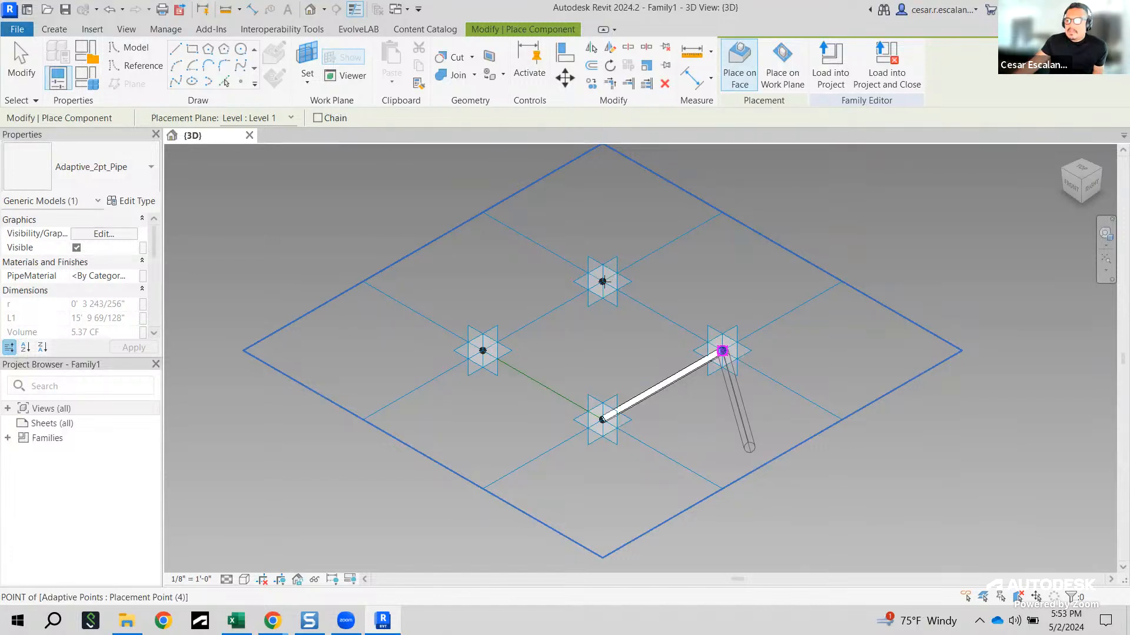
click(603, 282)
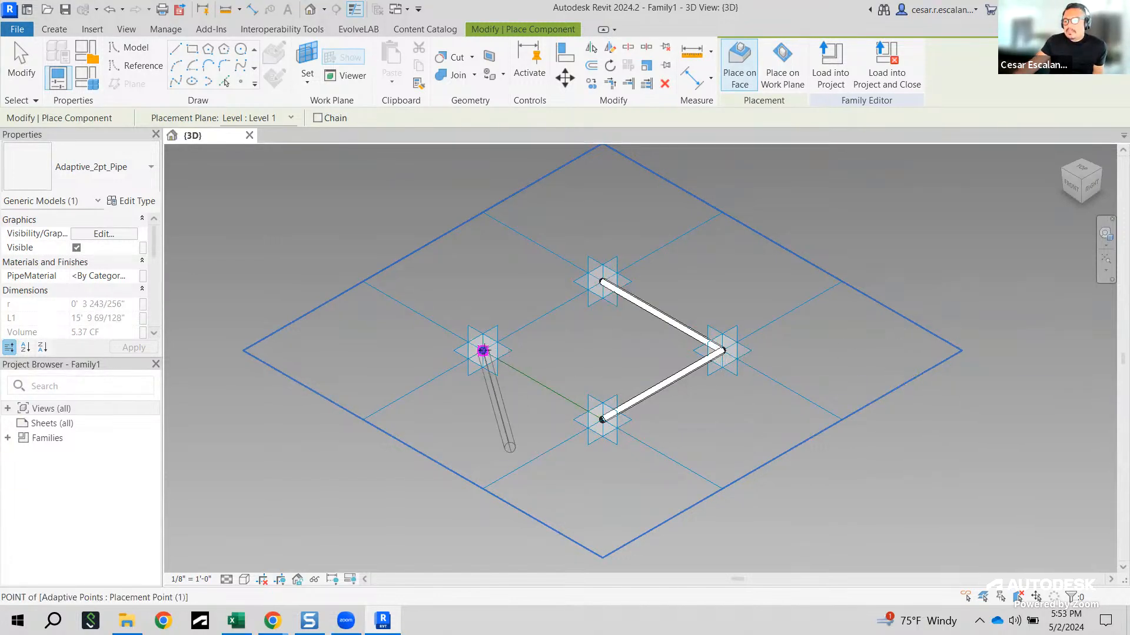
click(482, 350)
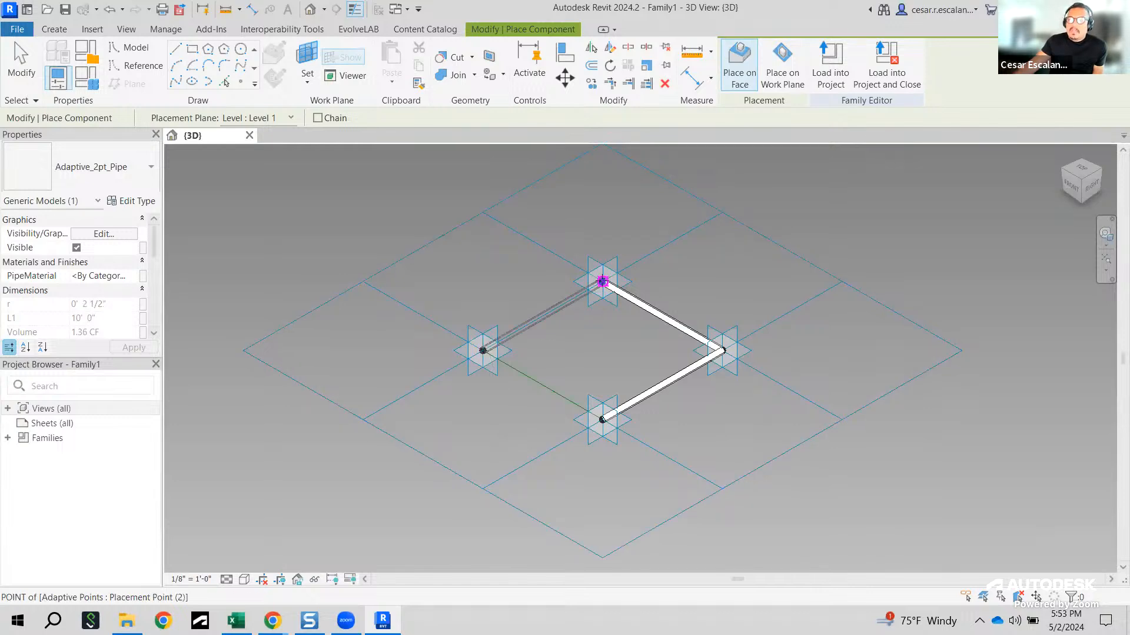
click(602, 281)
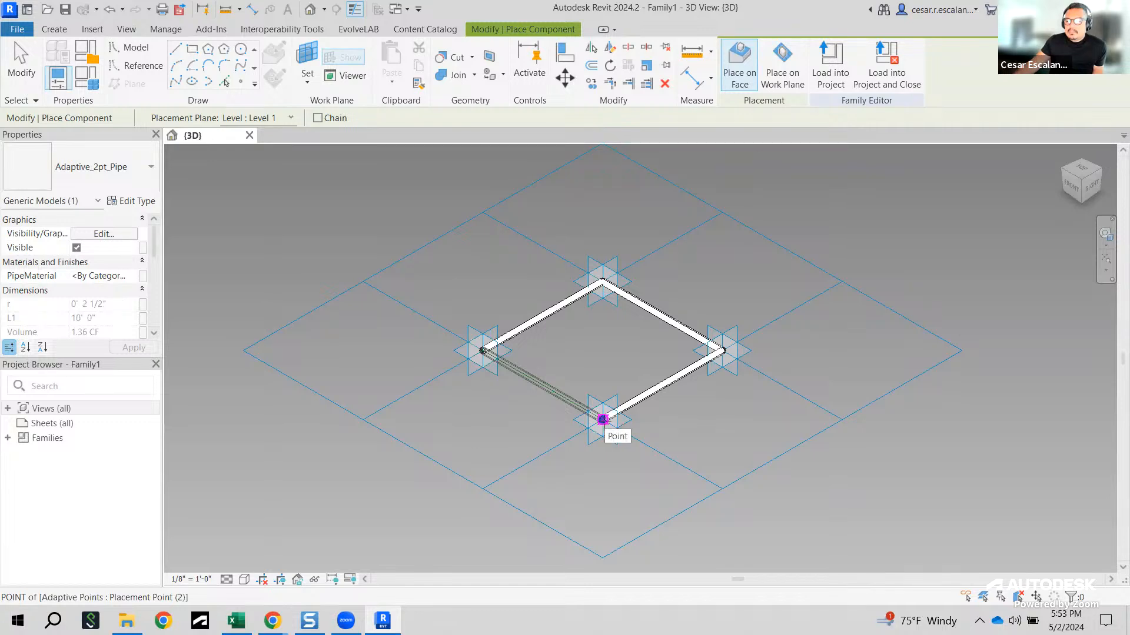
click(602, 419)
key(Escape)
key(Escape)
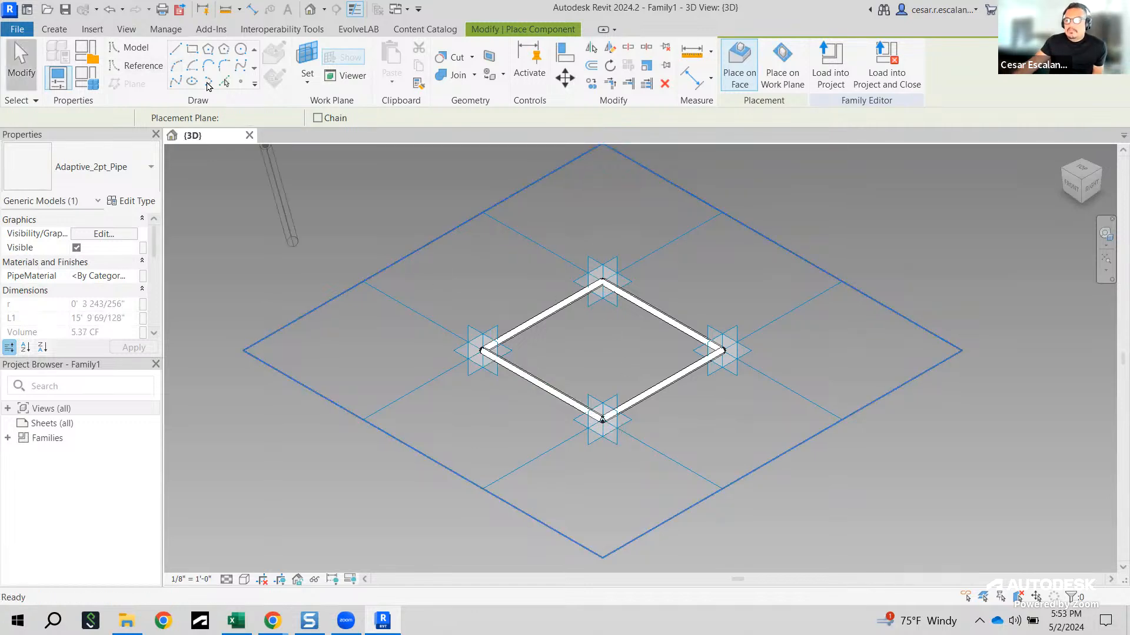
Step: Set the tile pattern grid's horizontal spacing to 15' and inspect how the pipe frame adapts
click(500, 204)
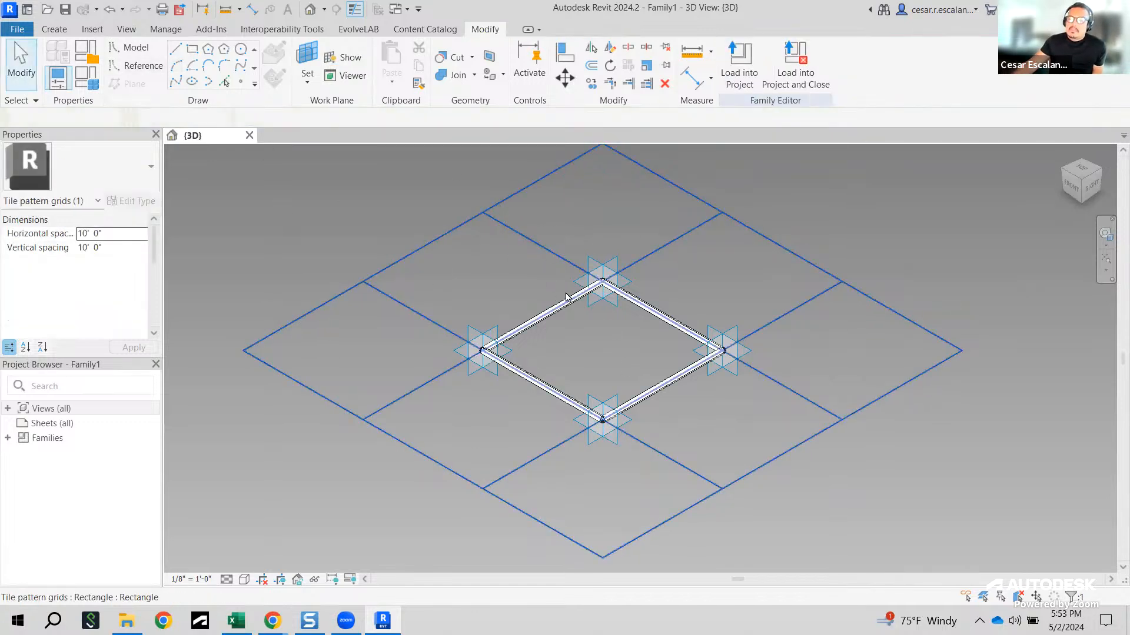
click(127, 230)
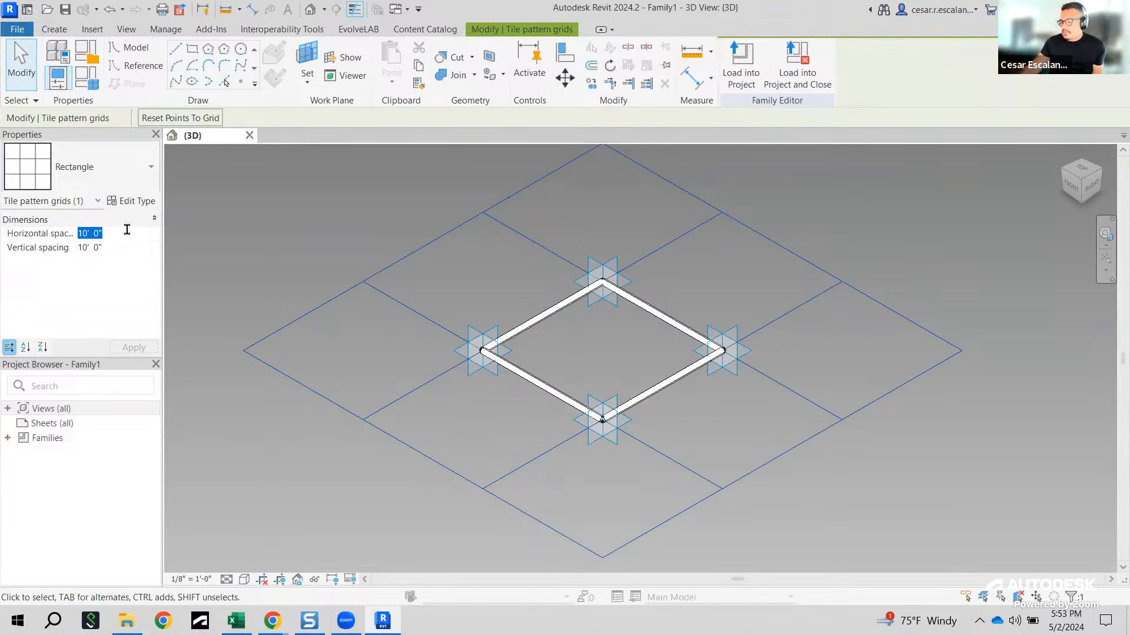
text(15)
click(150, 352)
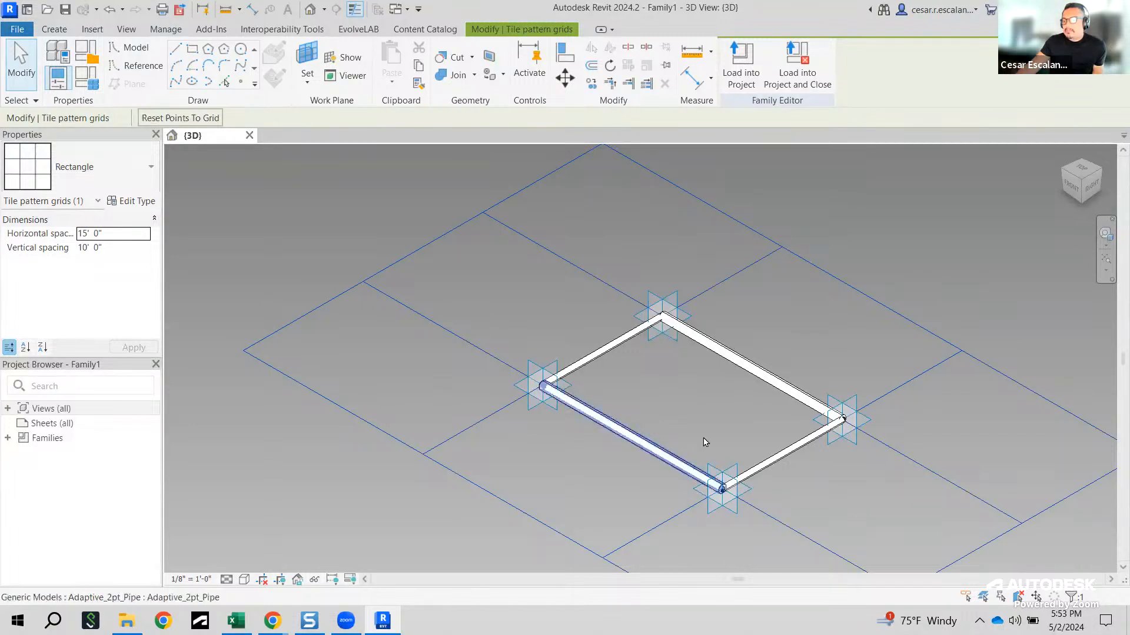
scroll(784, 429, up, 3)
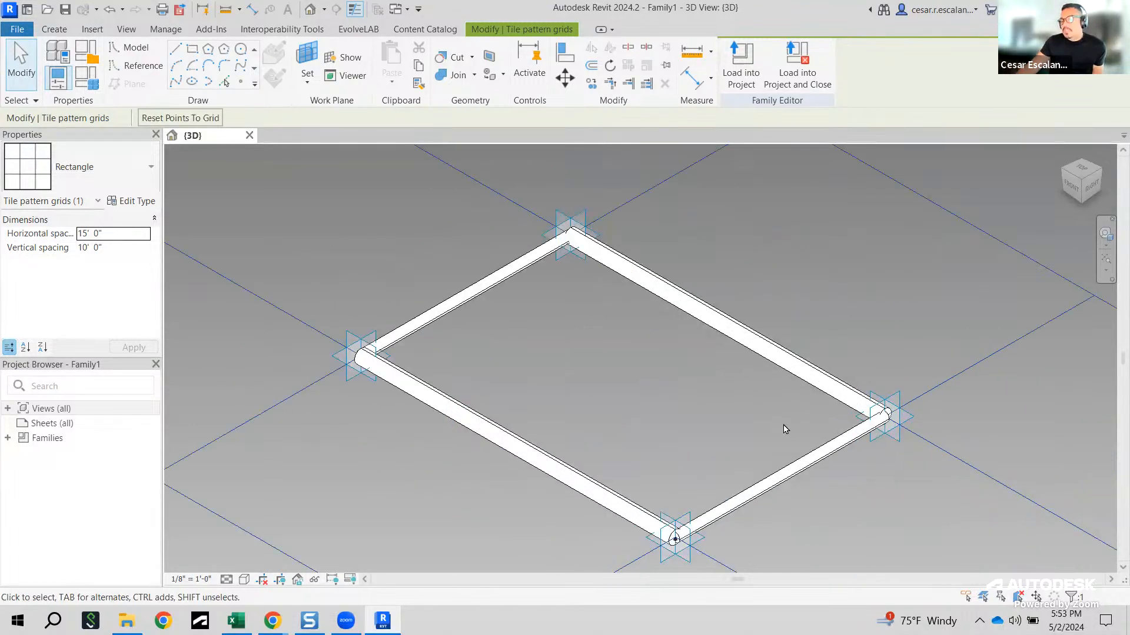
scroll(809, 484, up, 2)
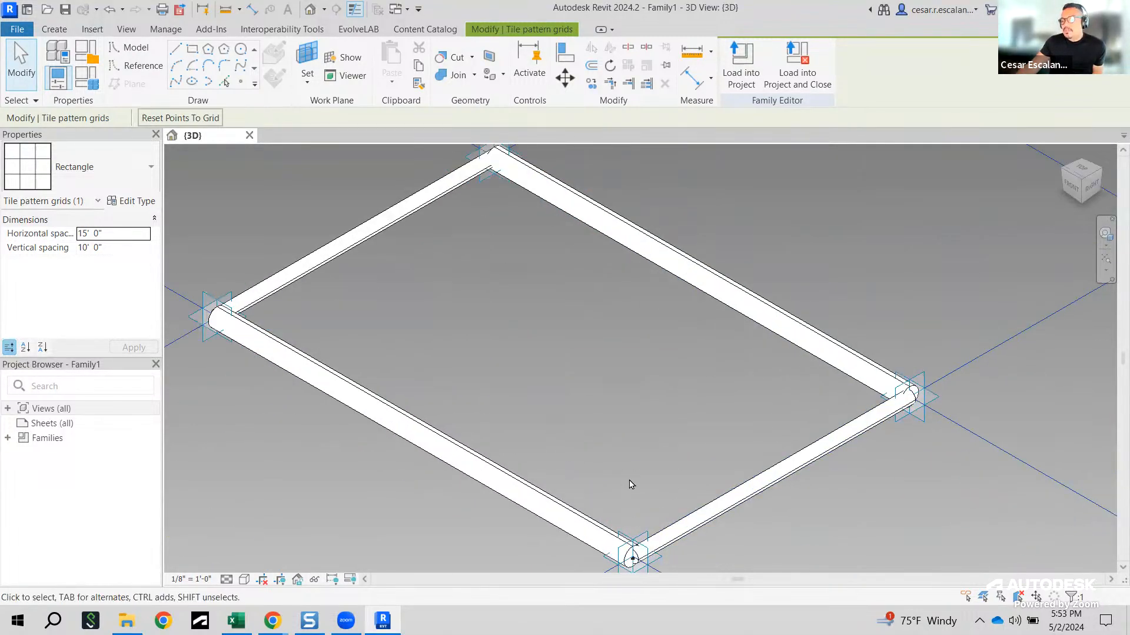
Step: Set the tile pattern grid's horizontal spacing to 12' and deselect the grid
click(110, 233)
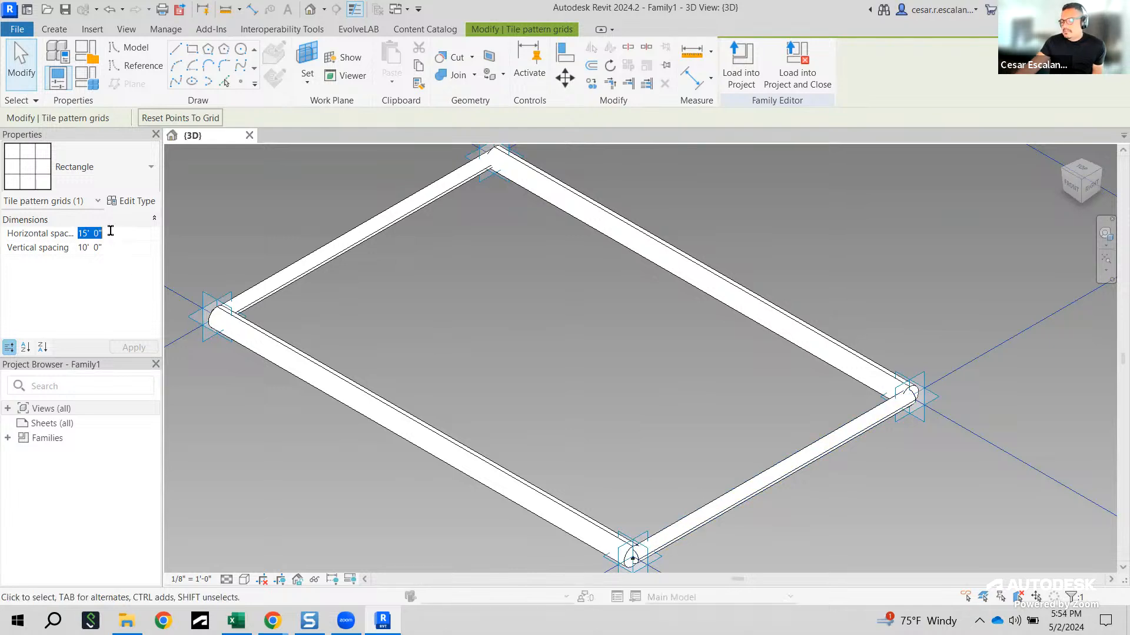
text(12)
click(134, 348)
scroll(769, 459, down, 3)
click(768, 471)
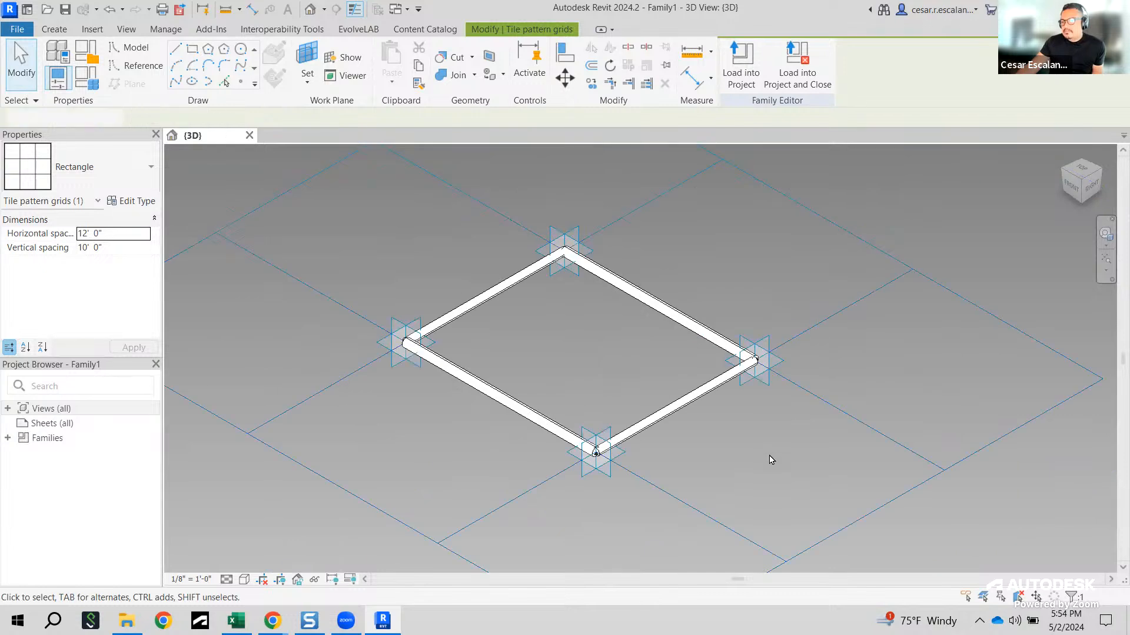
Step: Switch the 3D view's visual style to Wireframe and check the pipe corner at the placement point
click(245, 579)
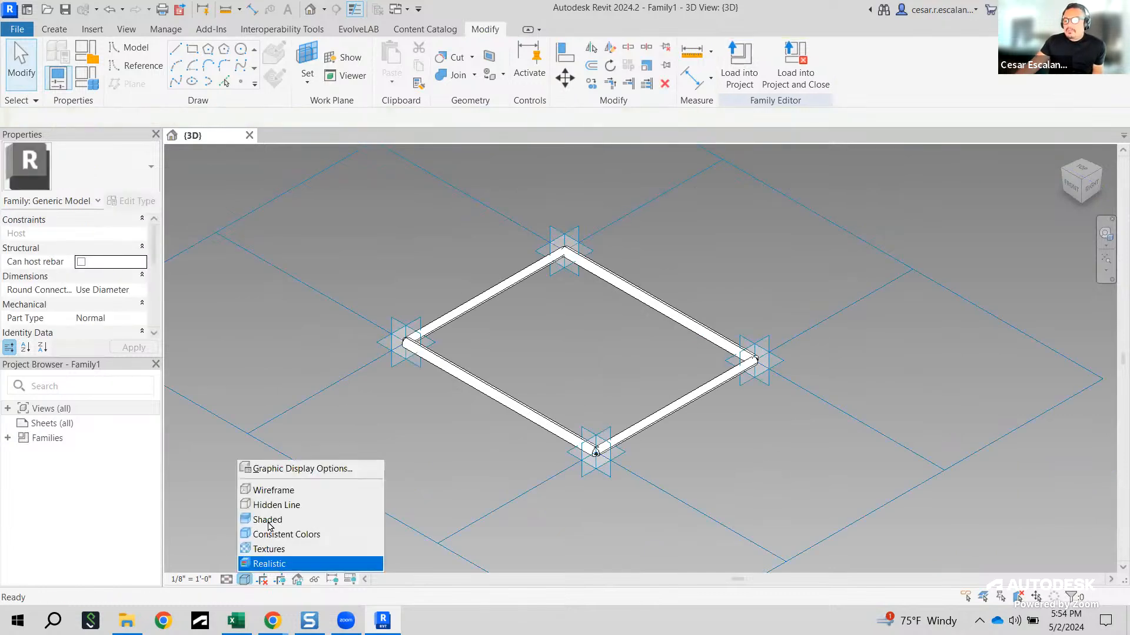
click(294, 496)
scroll(582, 465, up, 5)
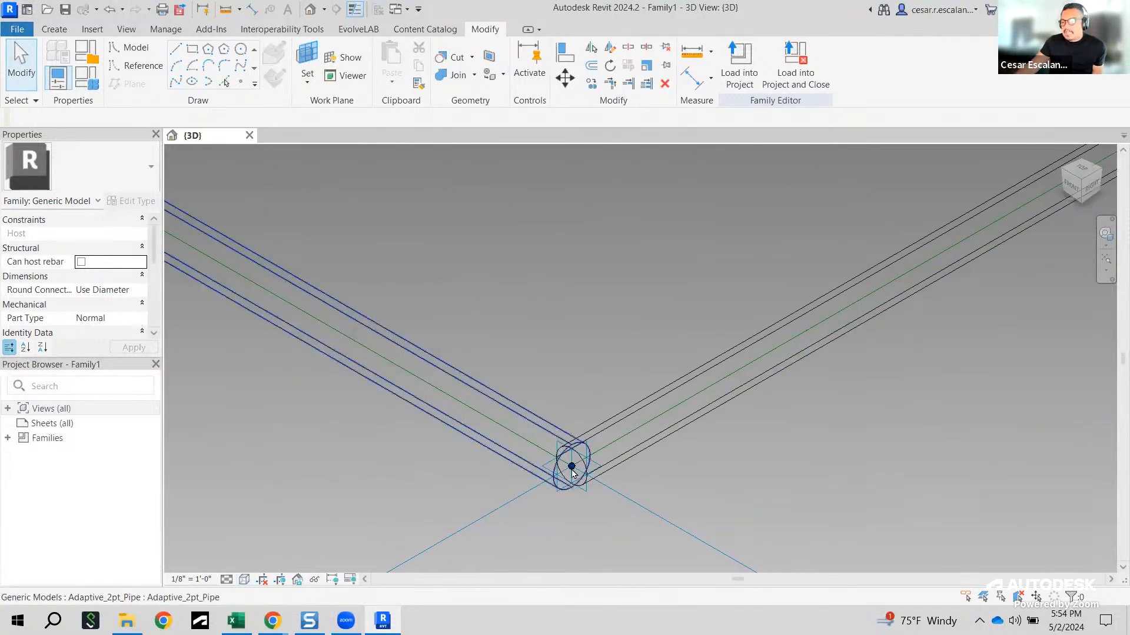
scroll(575, 466, down, 5)
mouse_move(575, 467)
middle_down()
mouse_move(699, 492)
mouse_move(691, 474)
middle_up()
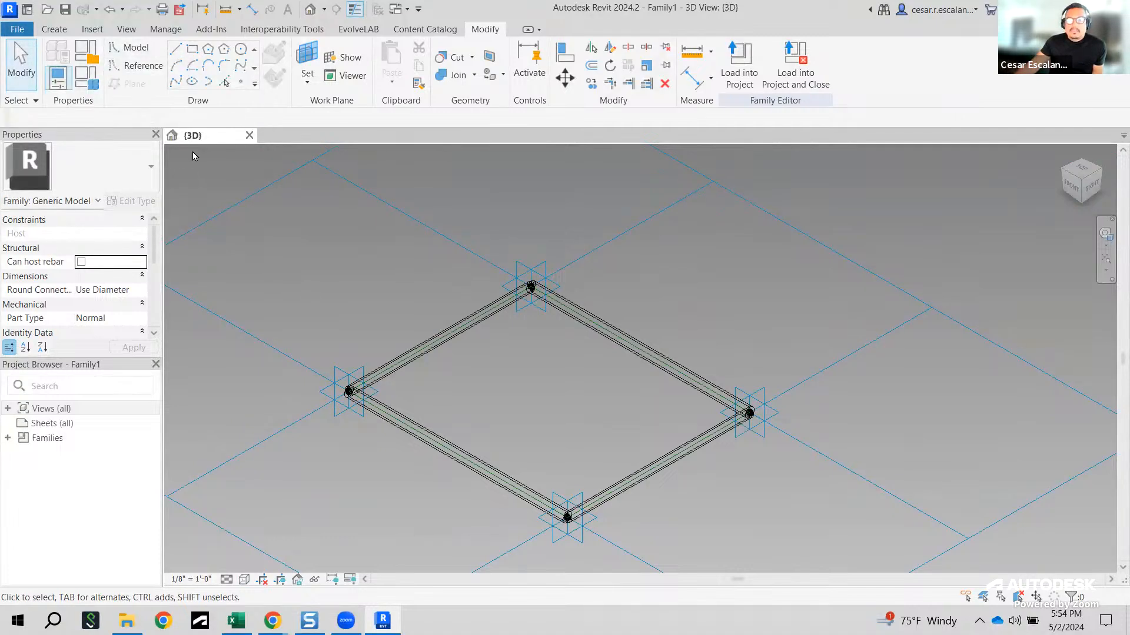
Step: Draw two diagonal model lines with Spline Through Points, one between placement points 1 and 3, one between points 4 and 2
click(175, 66)
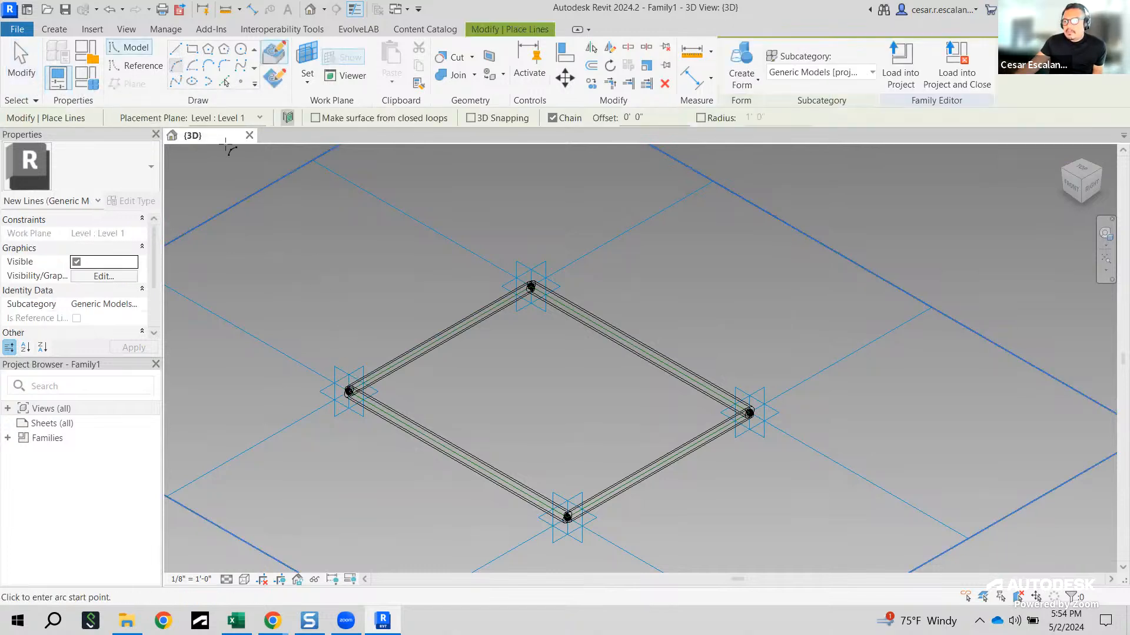
click(175, 83)
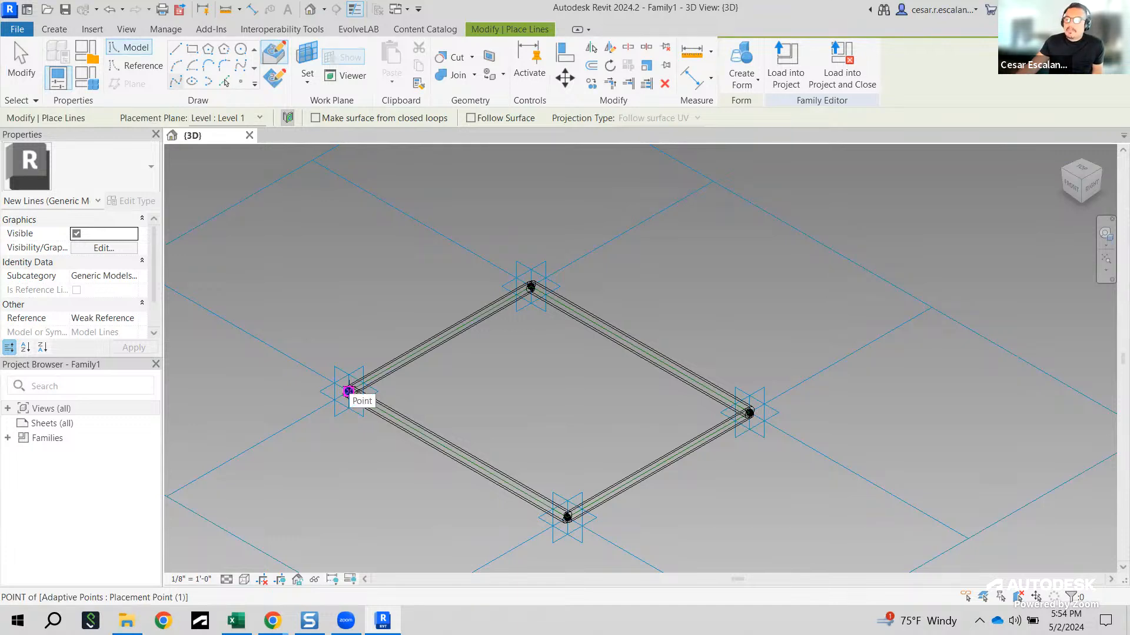
click(348, 391)
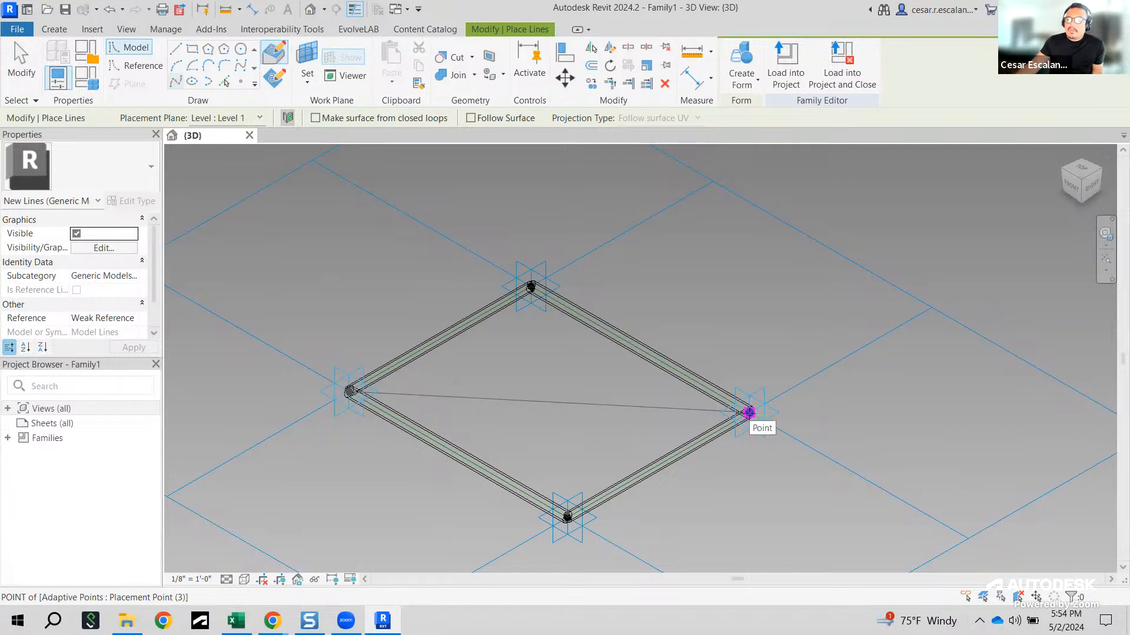
click(749, 413)
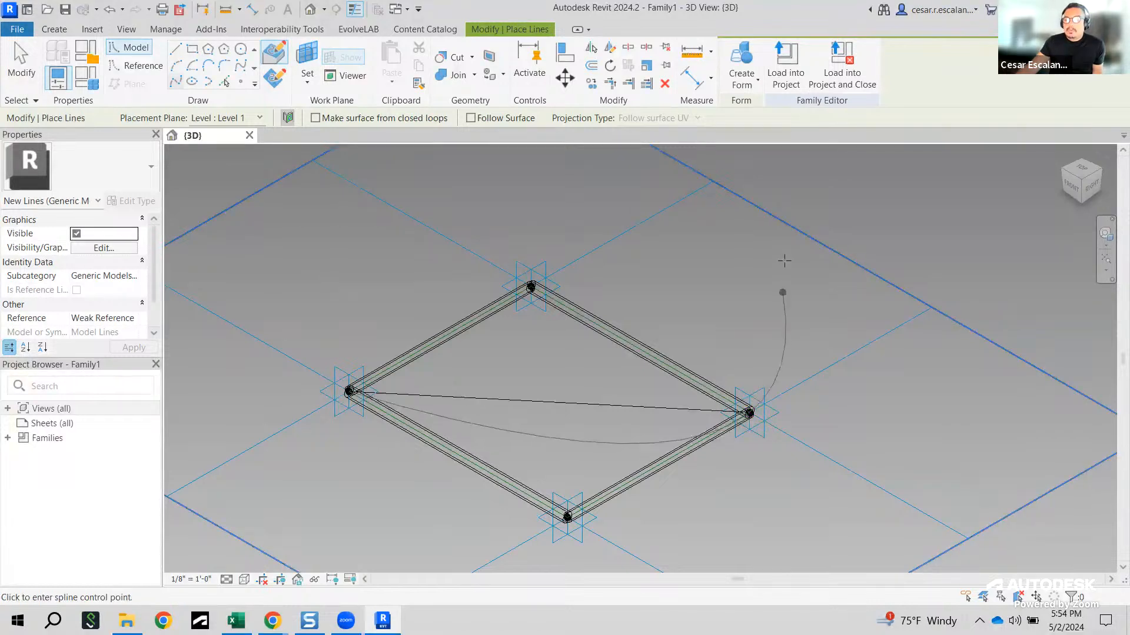
key(Escape)
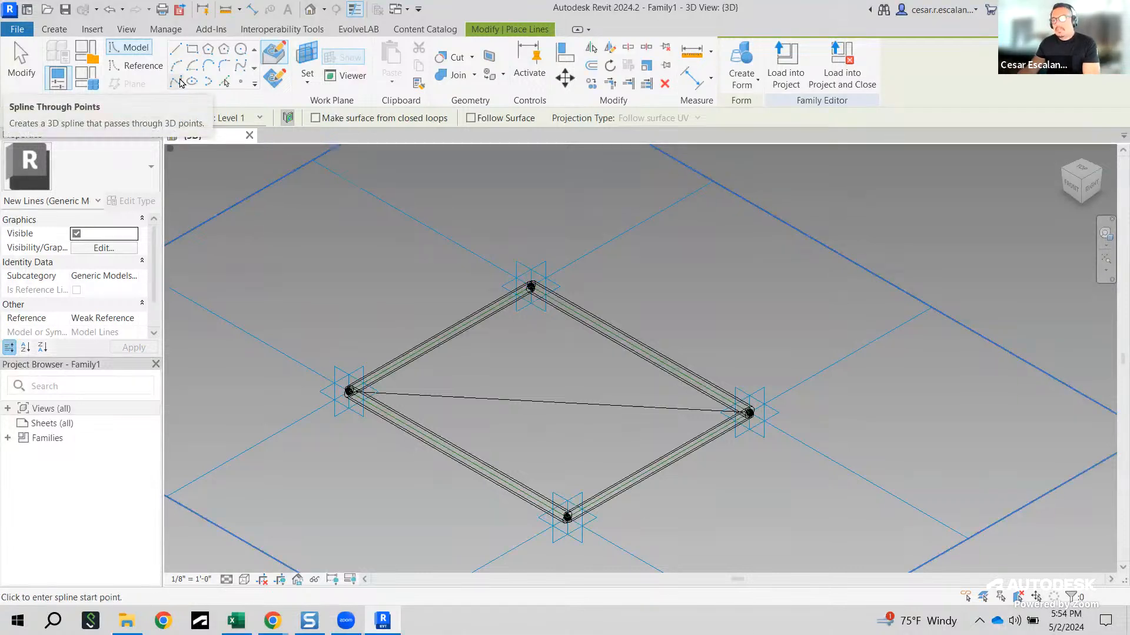
click(531, 286)
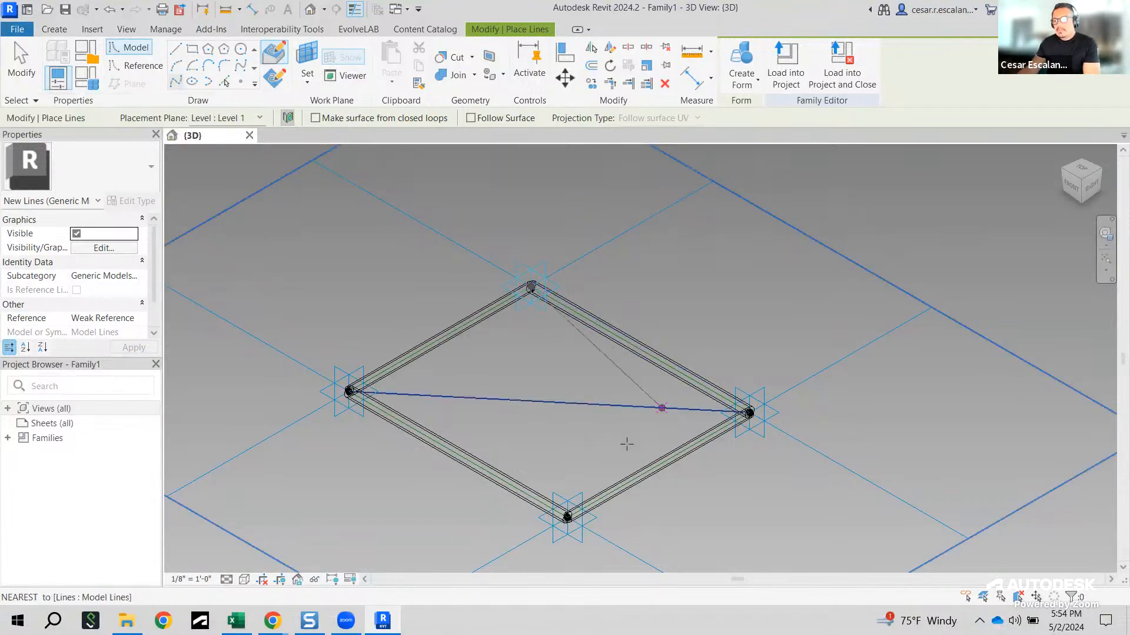
click(567, 518)
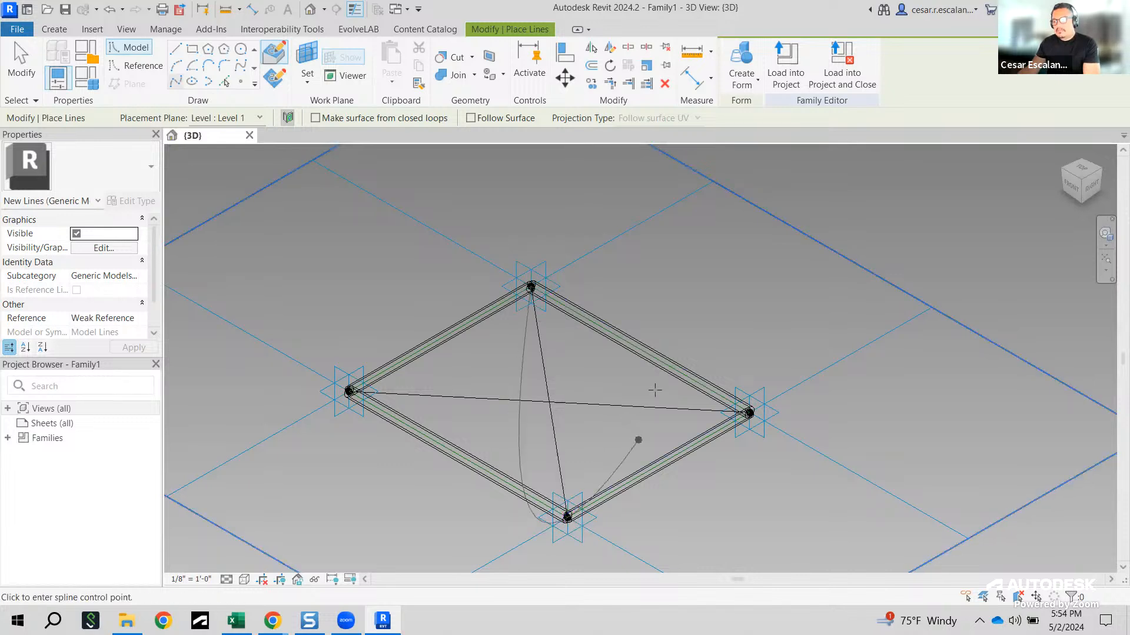
key(Escape)
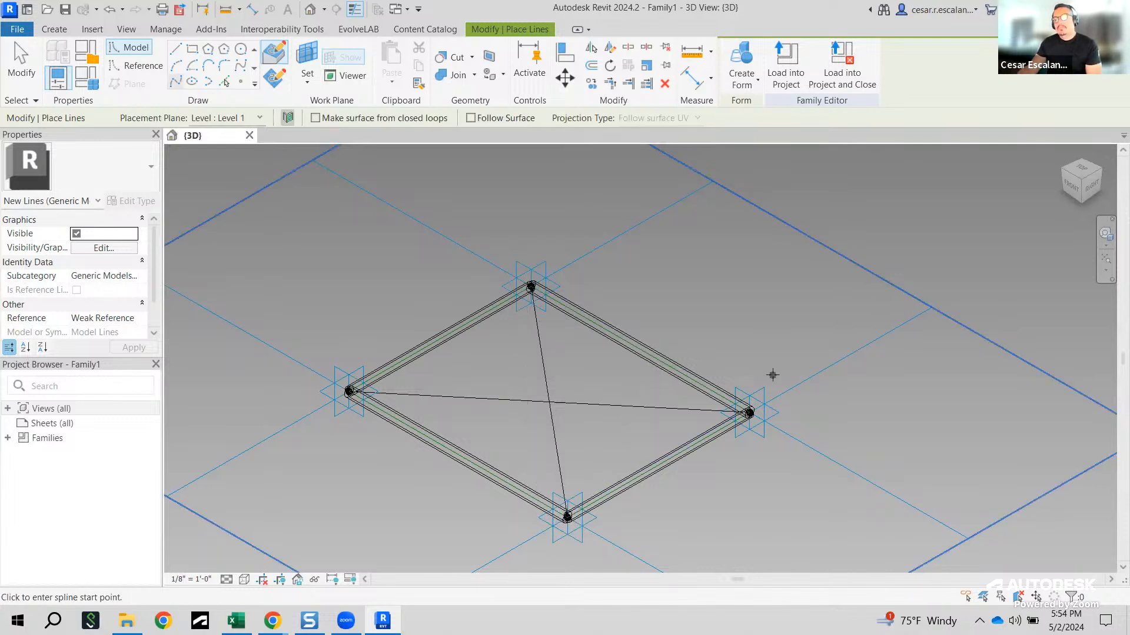
Step: Place a reference point on the diagonal between placement points 1 and 3, slightly off the crossing toward point 3
click(241, 81)
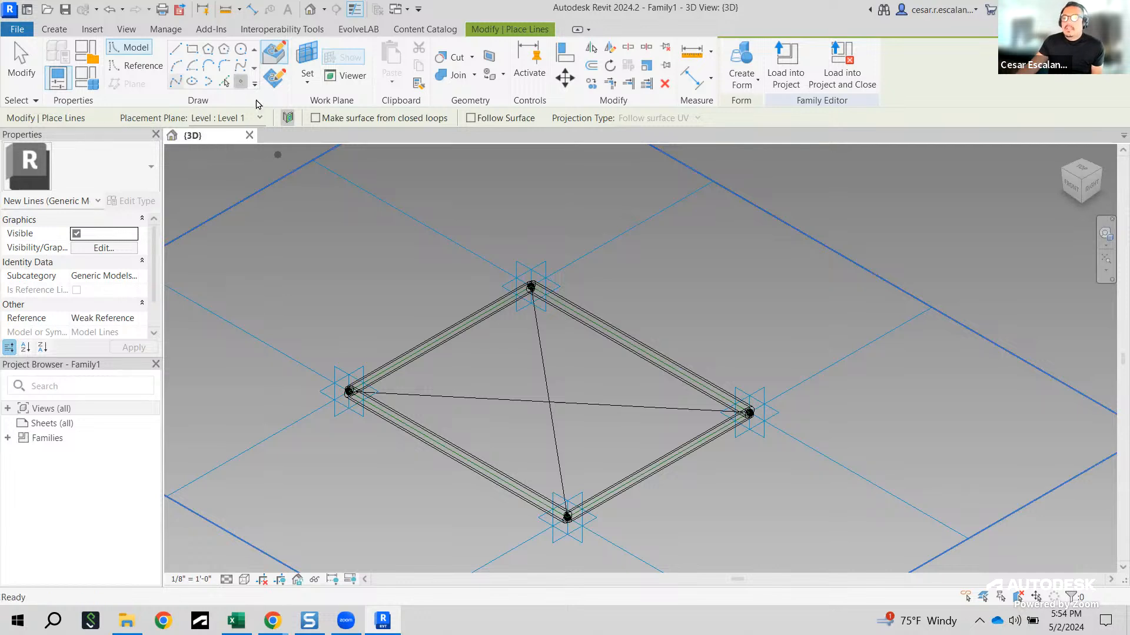
click(584, 403)
key(Escape)
key(Escape)
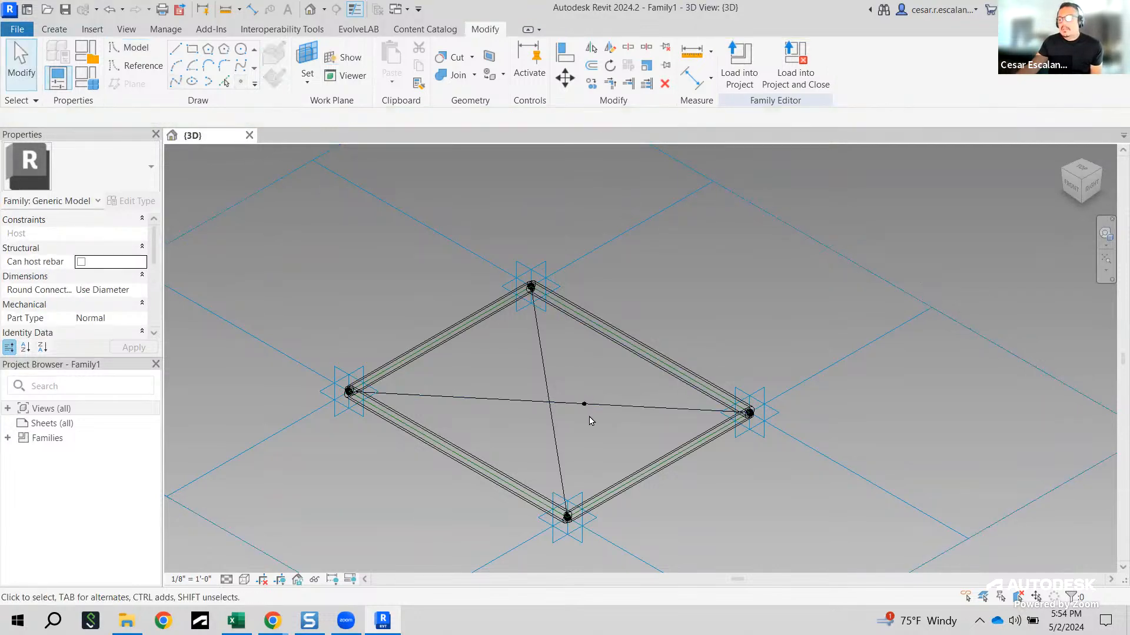
Step: Host the new reference point by intersection with the other diagonal and check its position at the tile's centre
scroll(558, 431, up, 3)
click(562, 397)
middle_drag(753, 437, 902, 398)
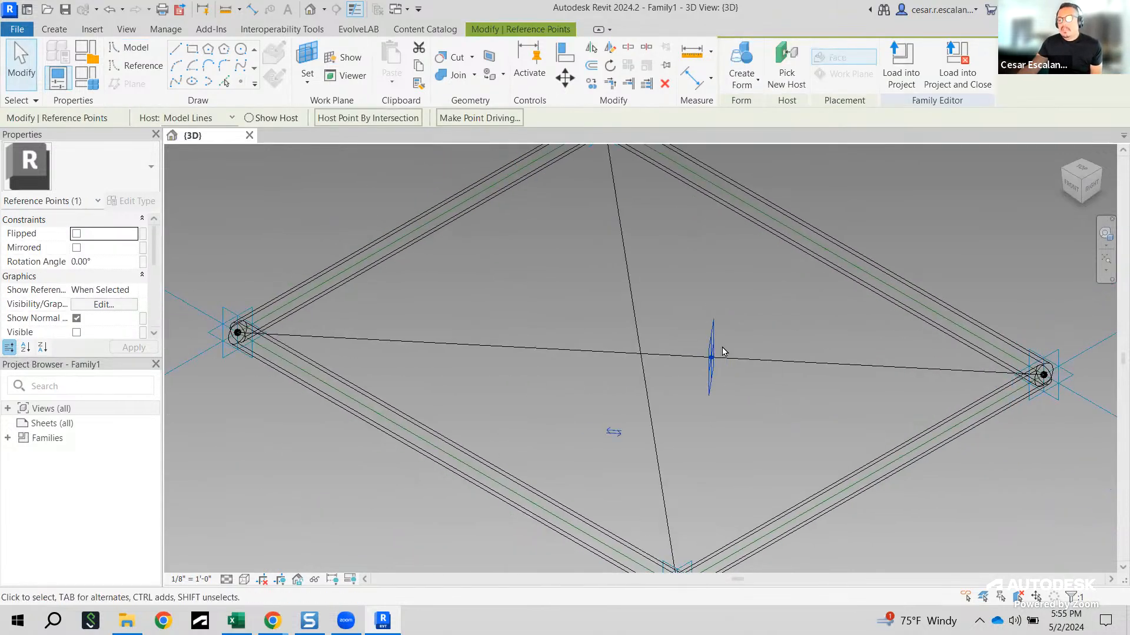
click(386, 121)
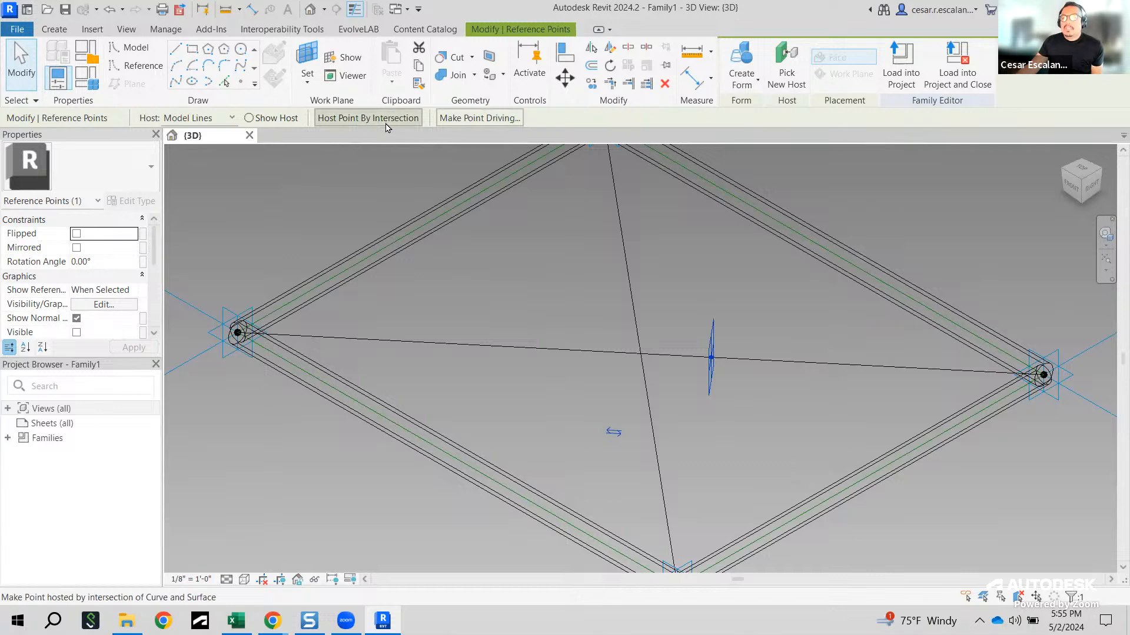
click(633, 296)
key(Escape)
scroll(738, 410, down, 3)
scroll(708, 384, up, 5)
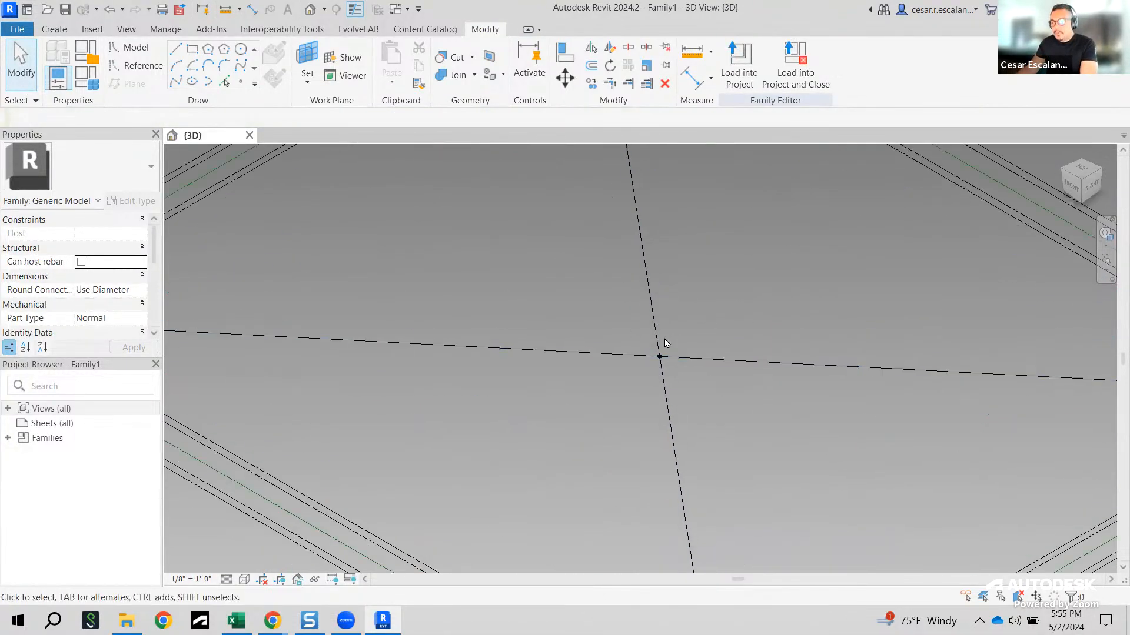
scroll(703, 377, down, 4)
scroll(708, 395, down, 2)
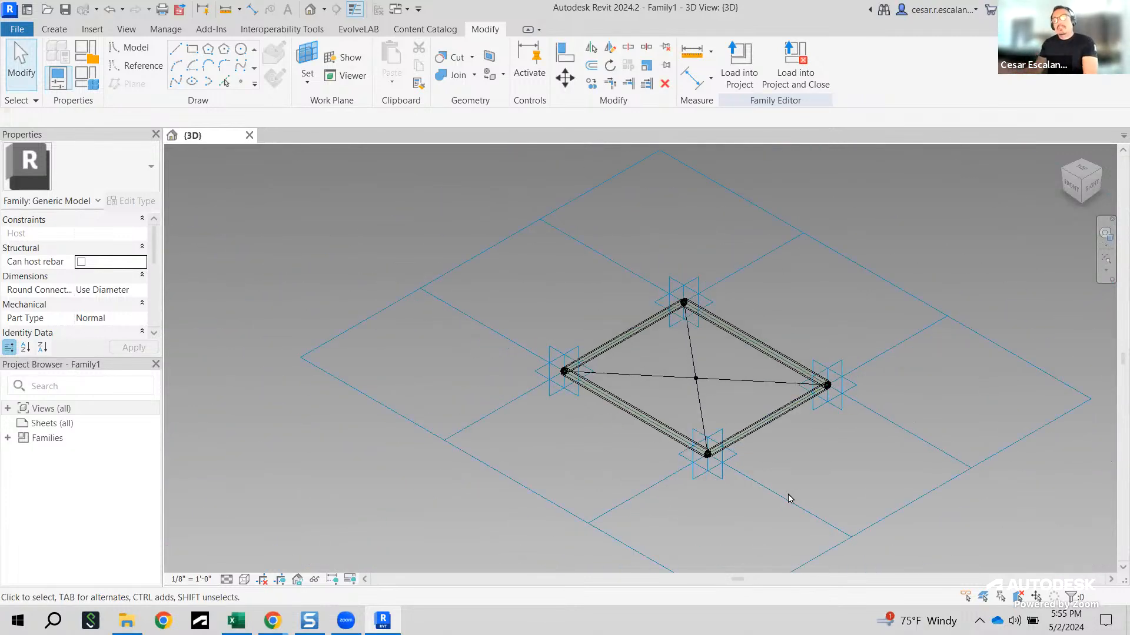
Step: Flex the tile with its centre point by setting the pattern grid's horizontal spacing to 15'
click(851, 536)
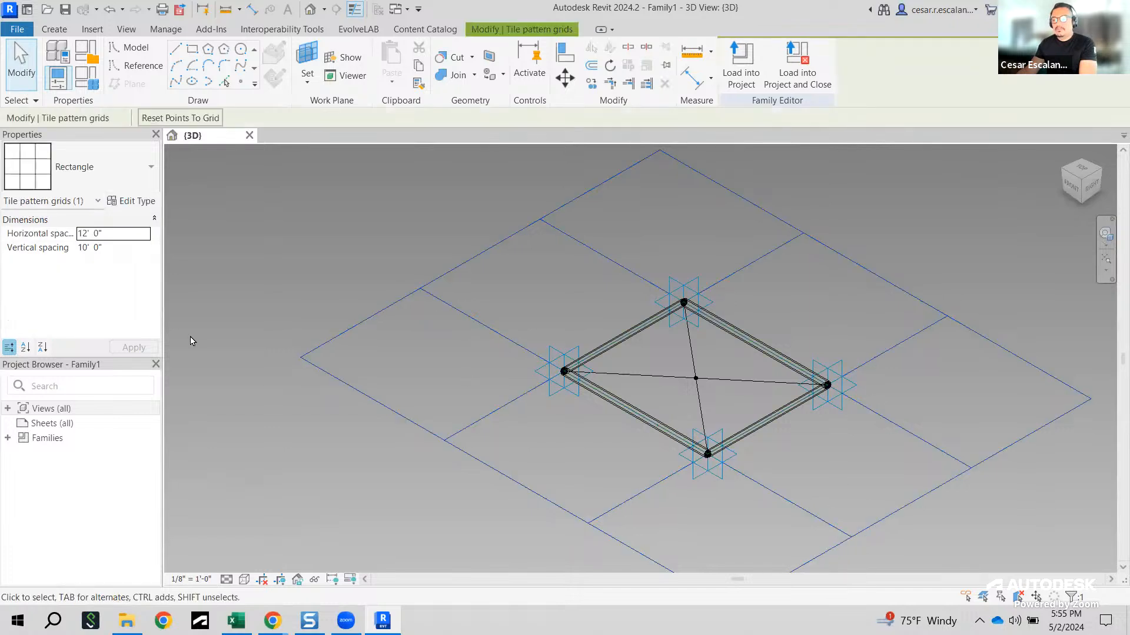
click(139, 231)
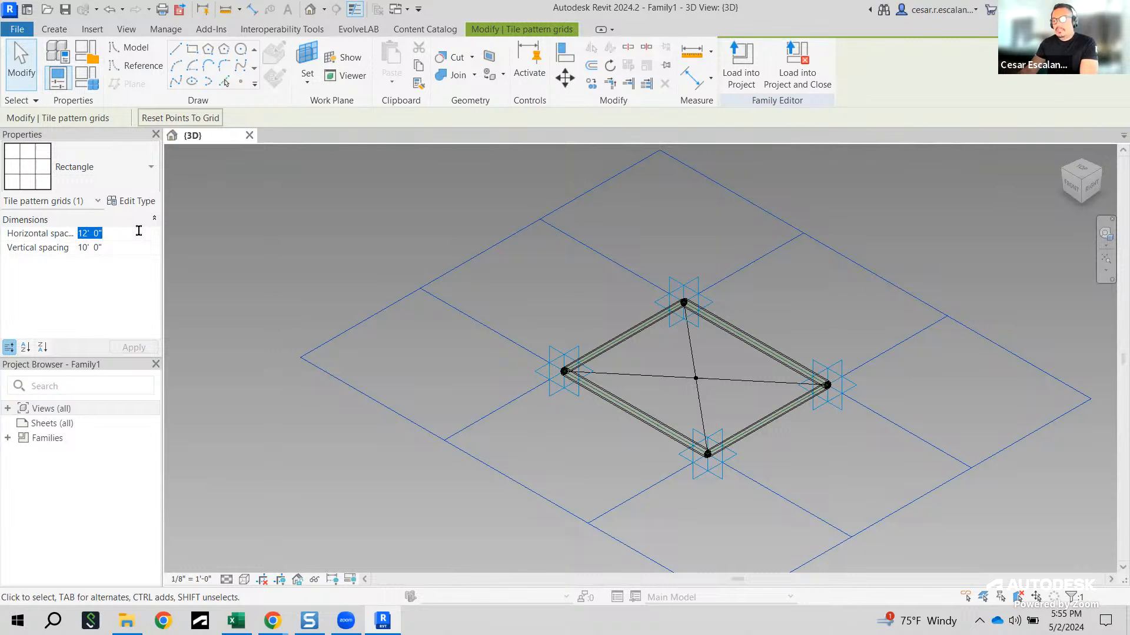
text(15)
click(133, 348)
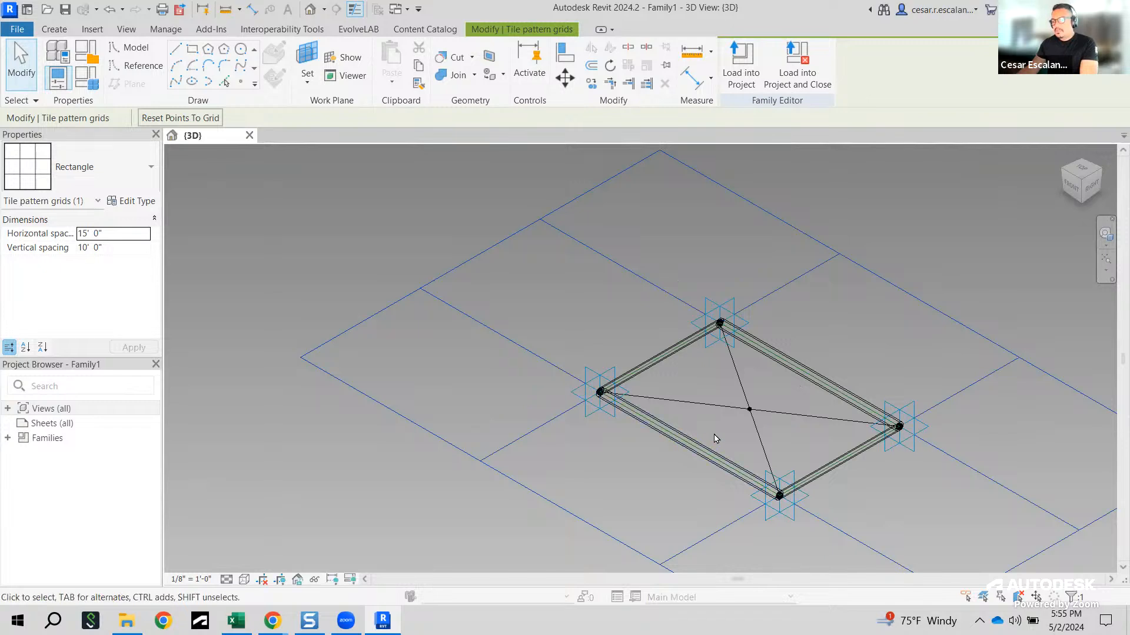
Step: Flex the tile by setting the pattern grid's horizontal spacing to 8' and vertical spacing to 12'
click(130, 234)
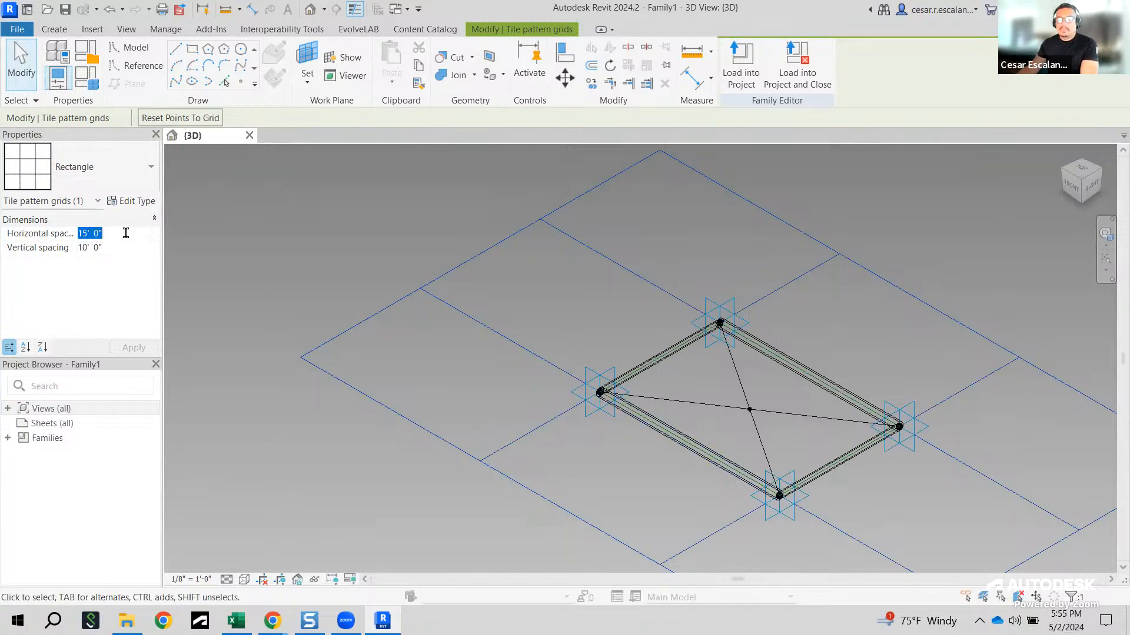
text(8)
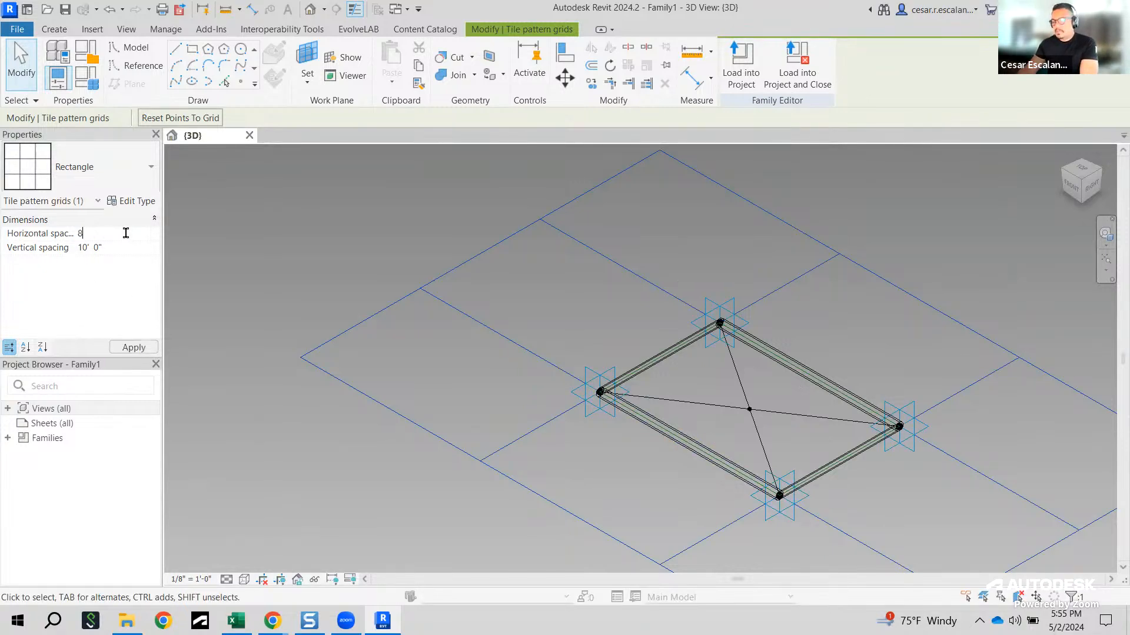
click(134, 348)
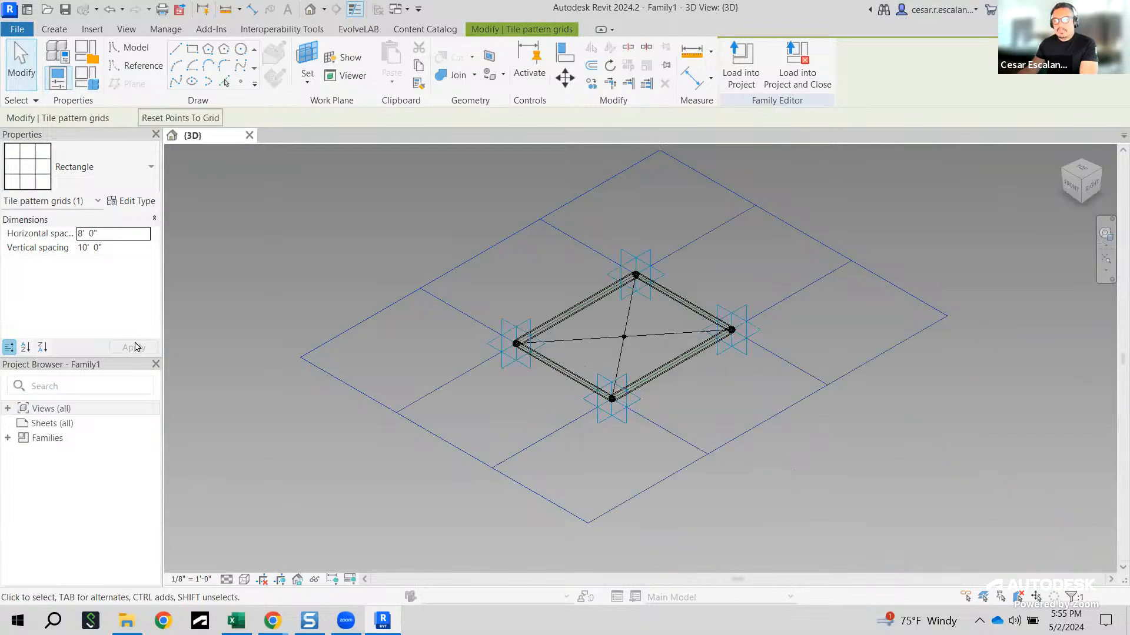
click(124, 248)
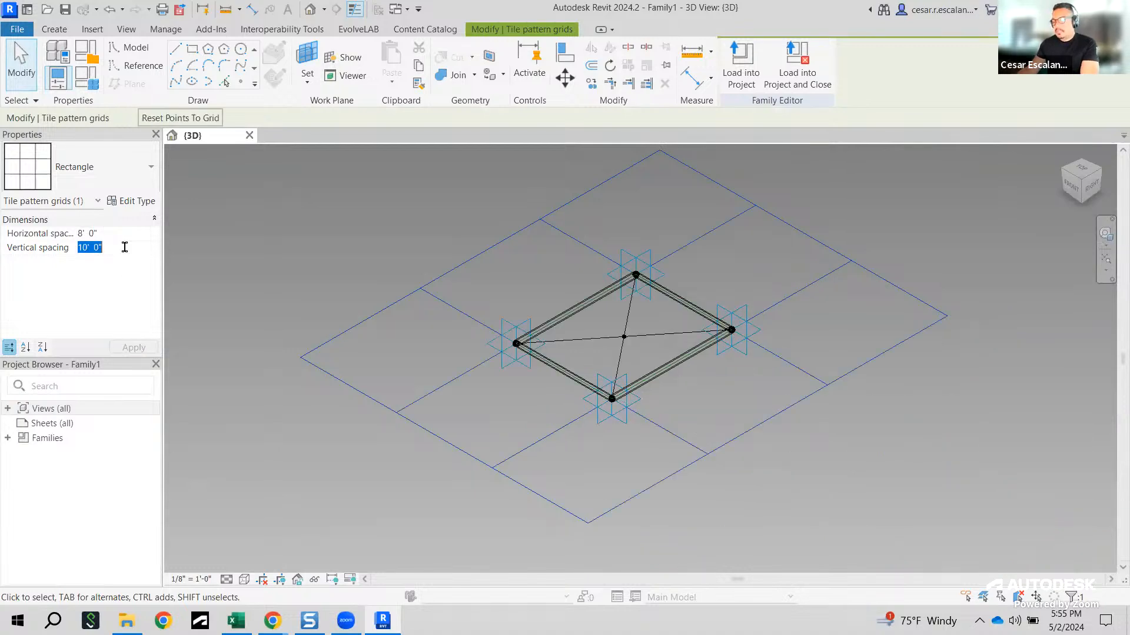
text(12)
click(134, 347)
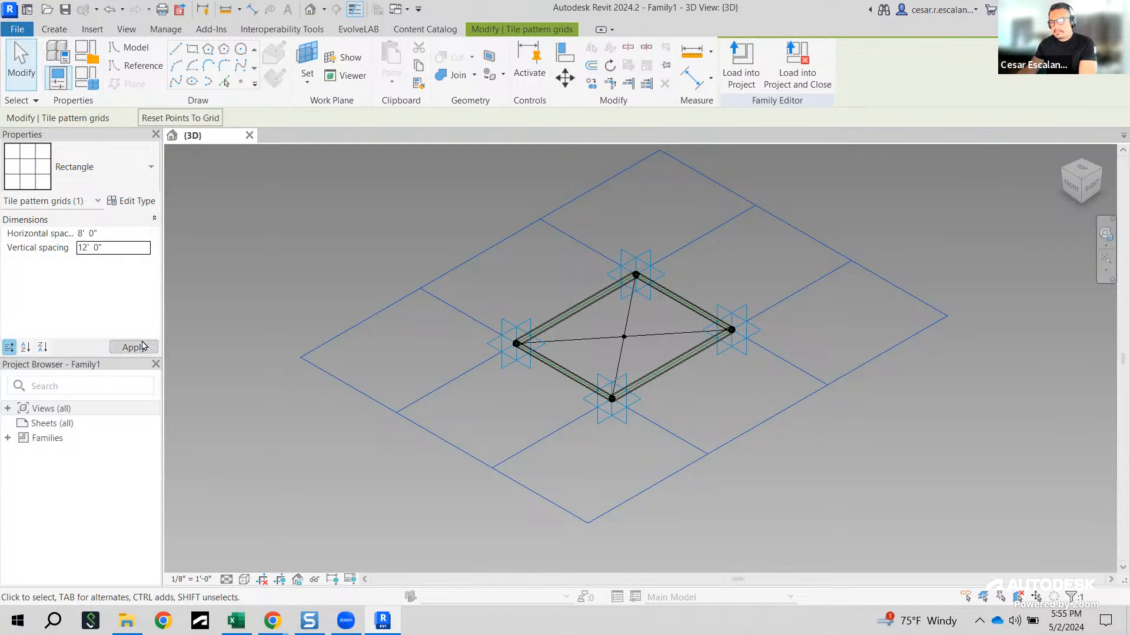
click(128, 232)
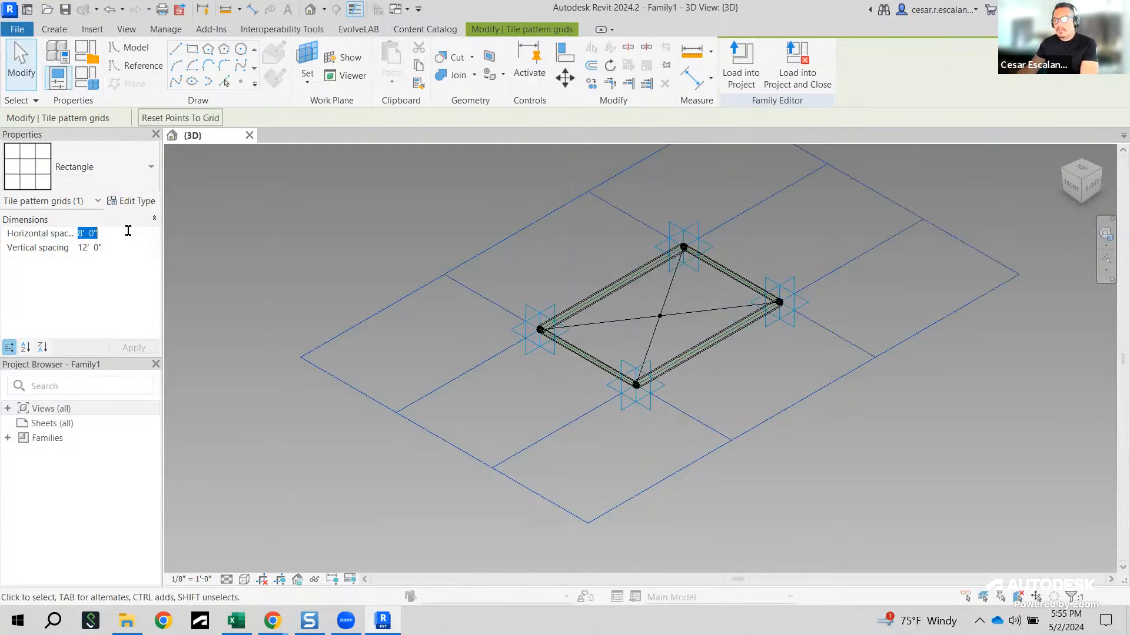
click(882, 479)
Step: Set the work plane to the horizontal reference plane of the point hosted at the diagonals' intersection
scroll(774, 457, up, 4)
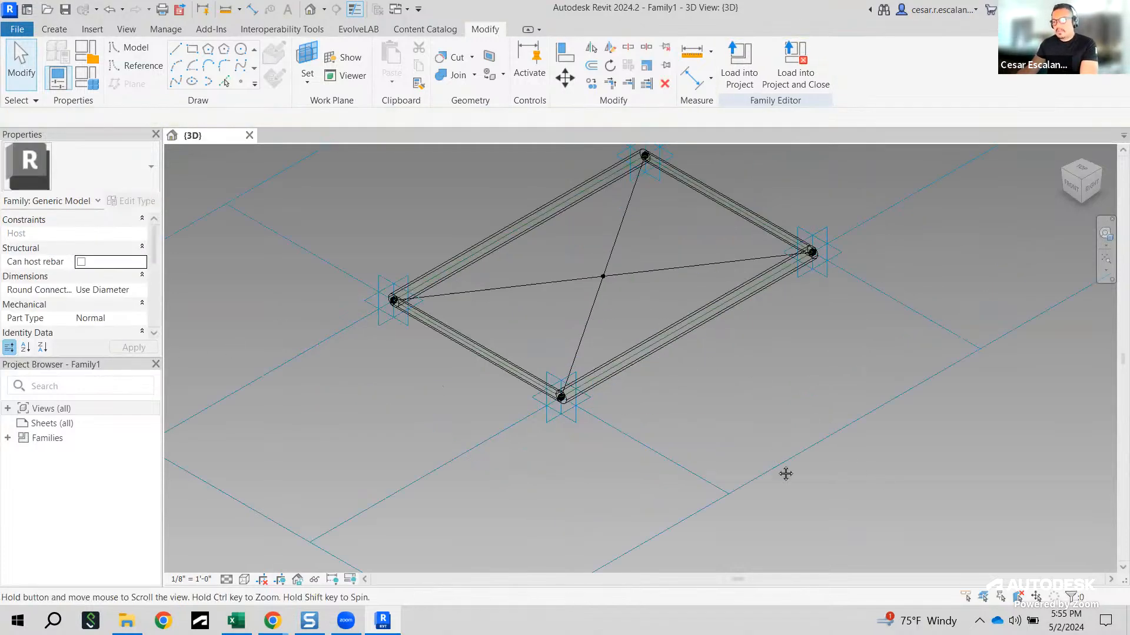
scroll(683, 424, up, 4)
scroll(729, 406, down, 2)
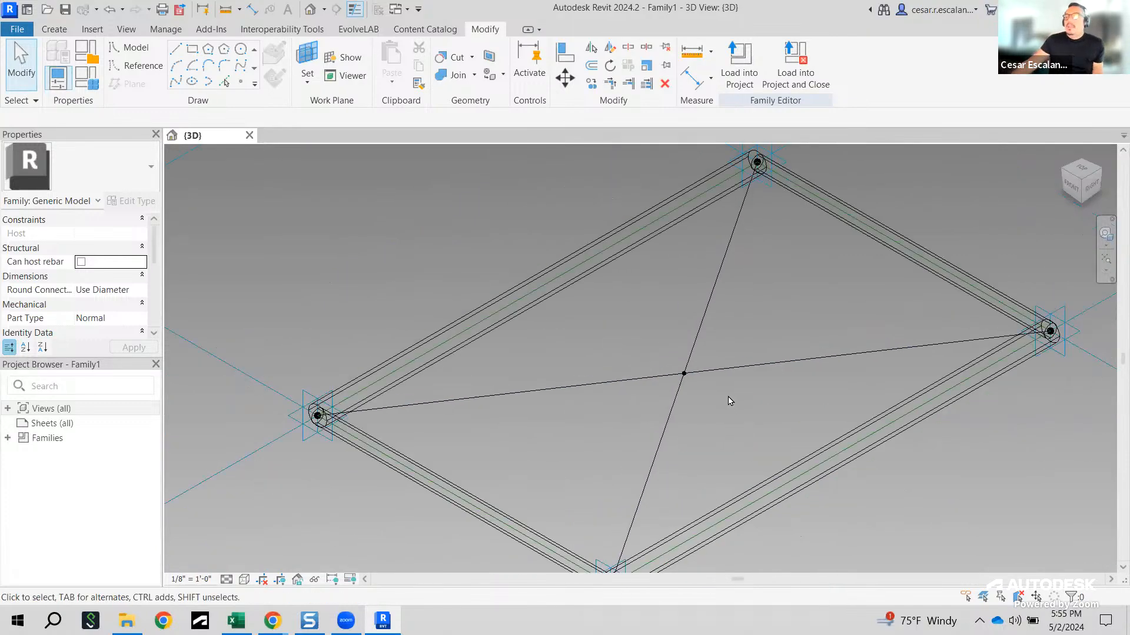
scroll(827, 447, down, 2)
scroll(827, 447, up, 4)
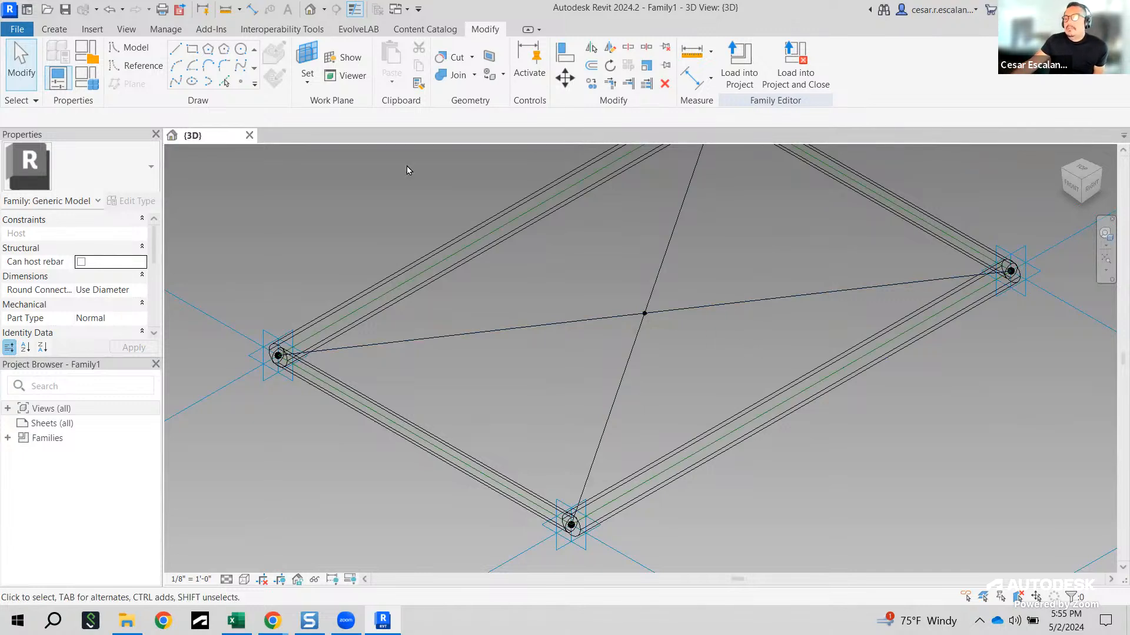
click(315, 59)
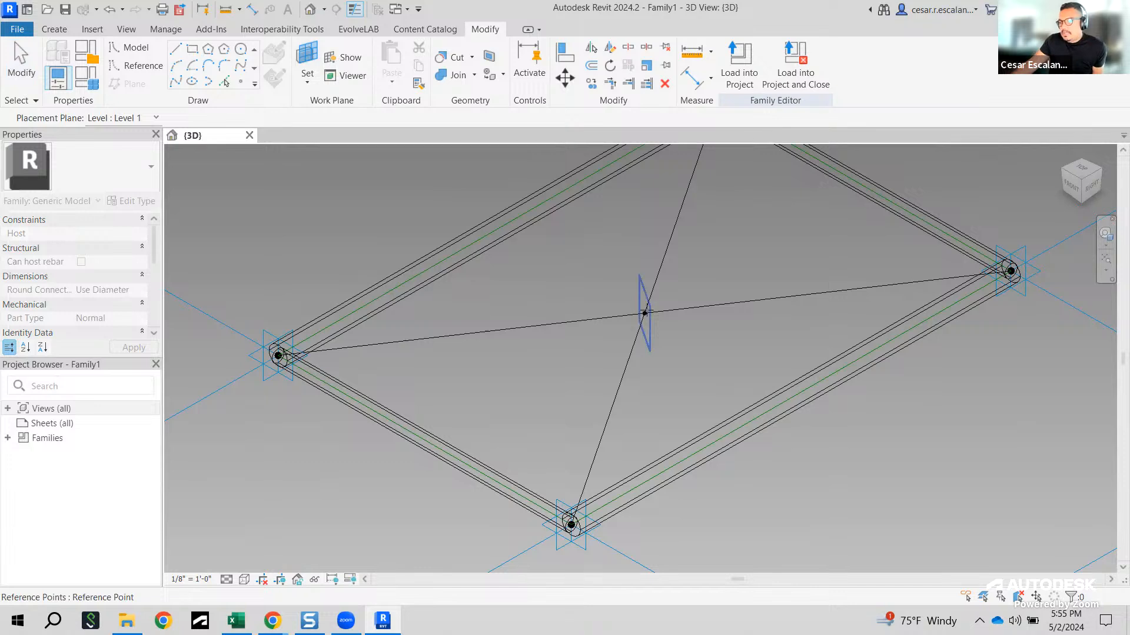
key(Tab)
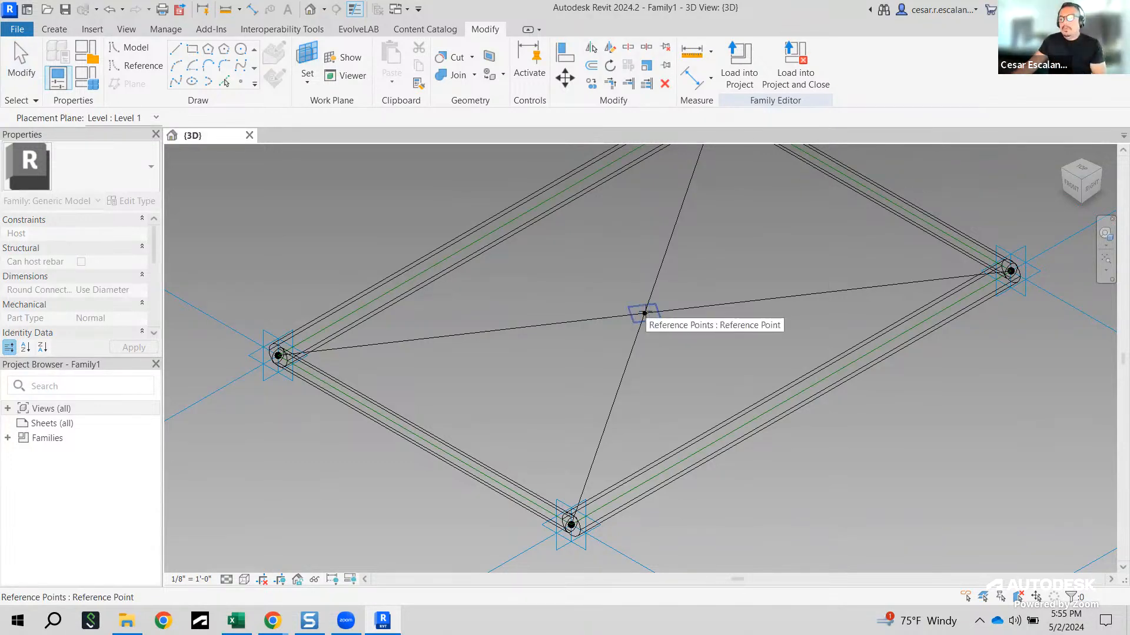
click(644, 313)
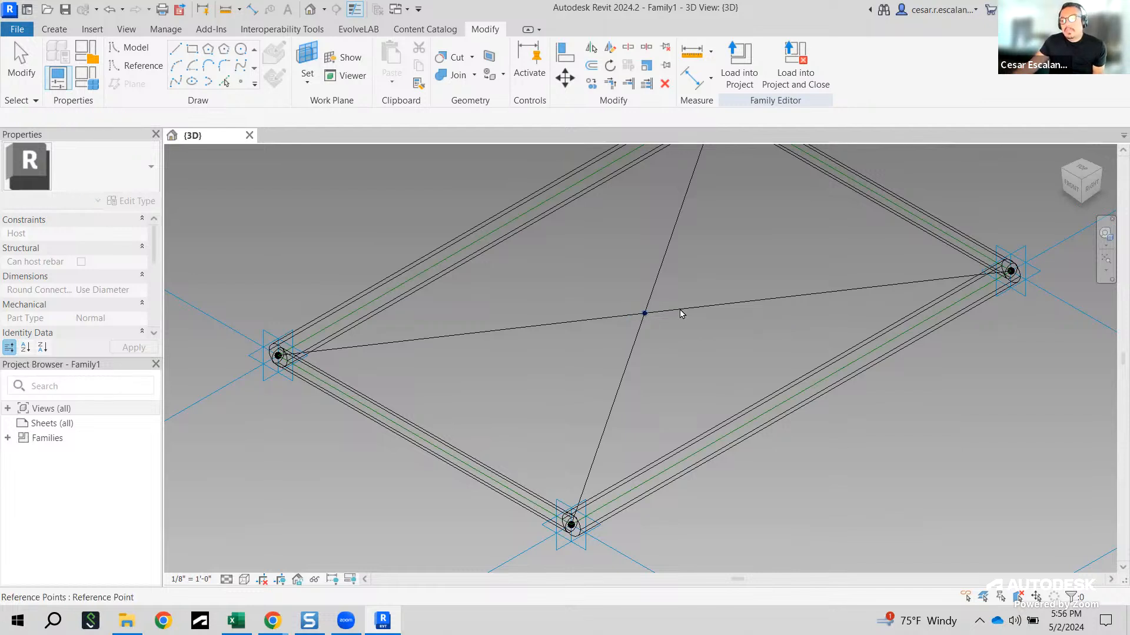
Step: Place a second reference point on the centre point's horizontal plane, directly over the intersection, and accept the identical-points warning
click(241, 85)
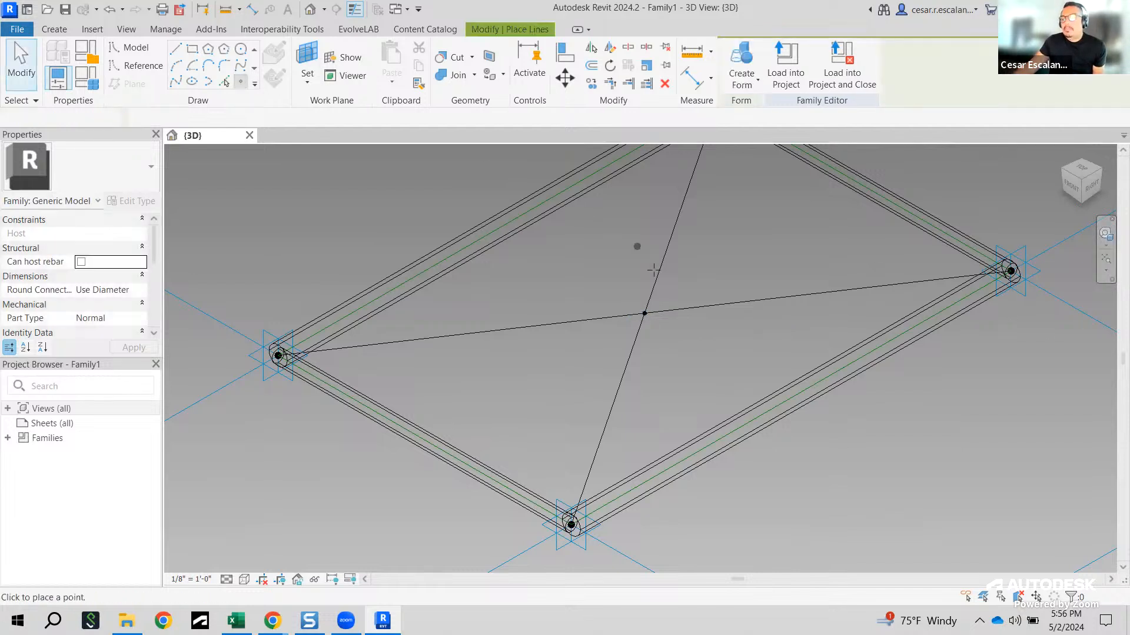
click(644, 313)
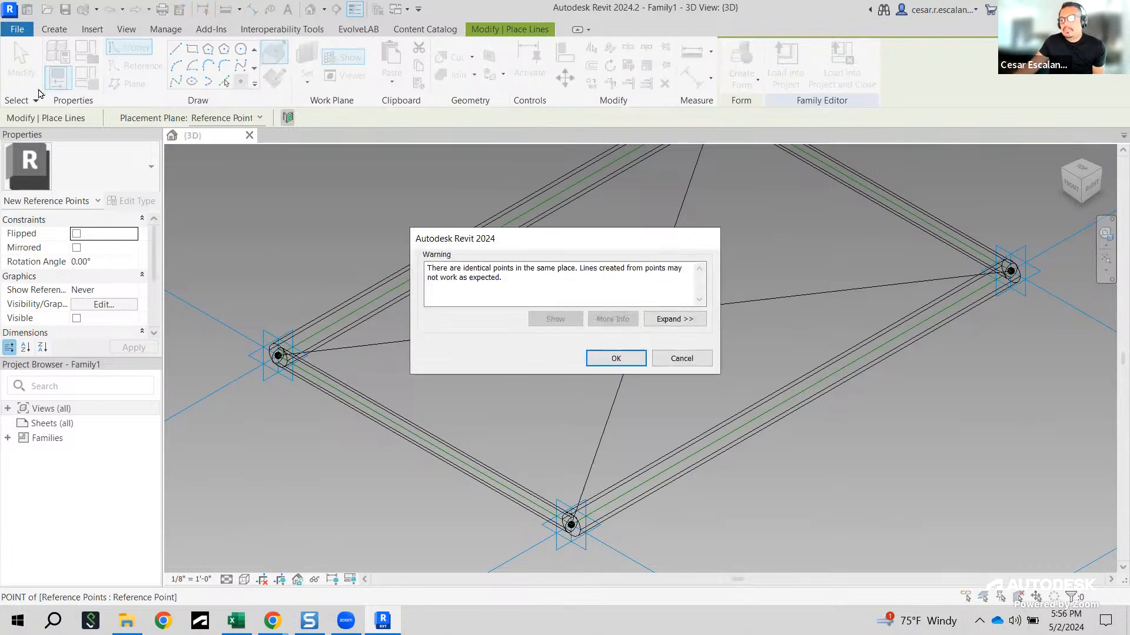
click(616, 358)
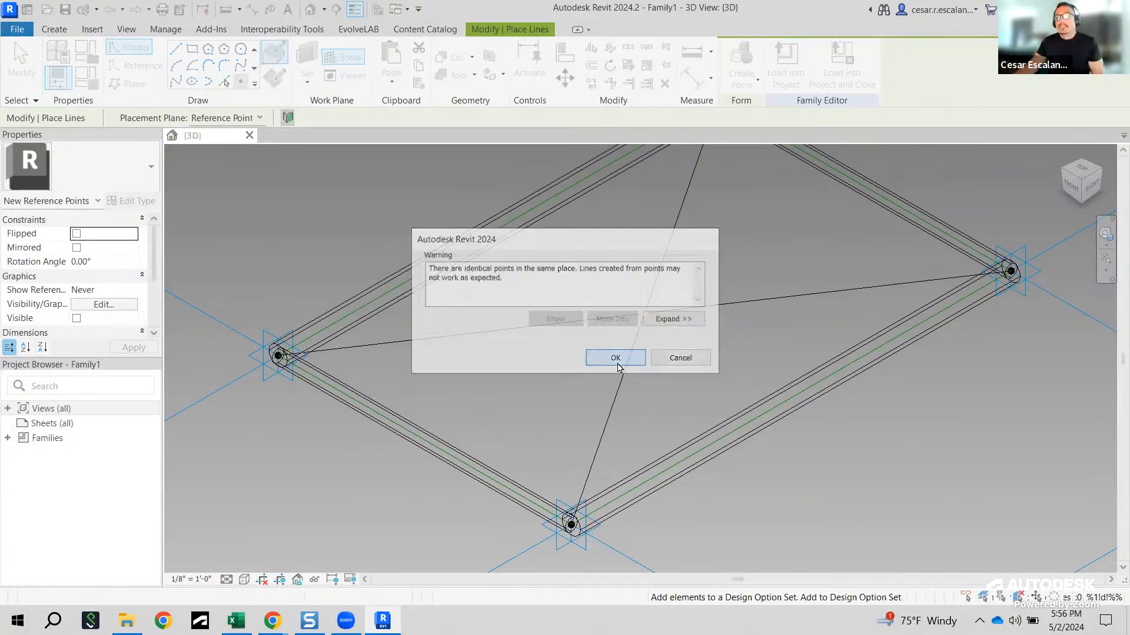
click(18, 75)
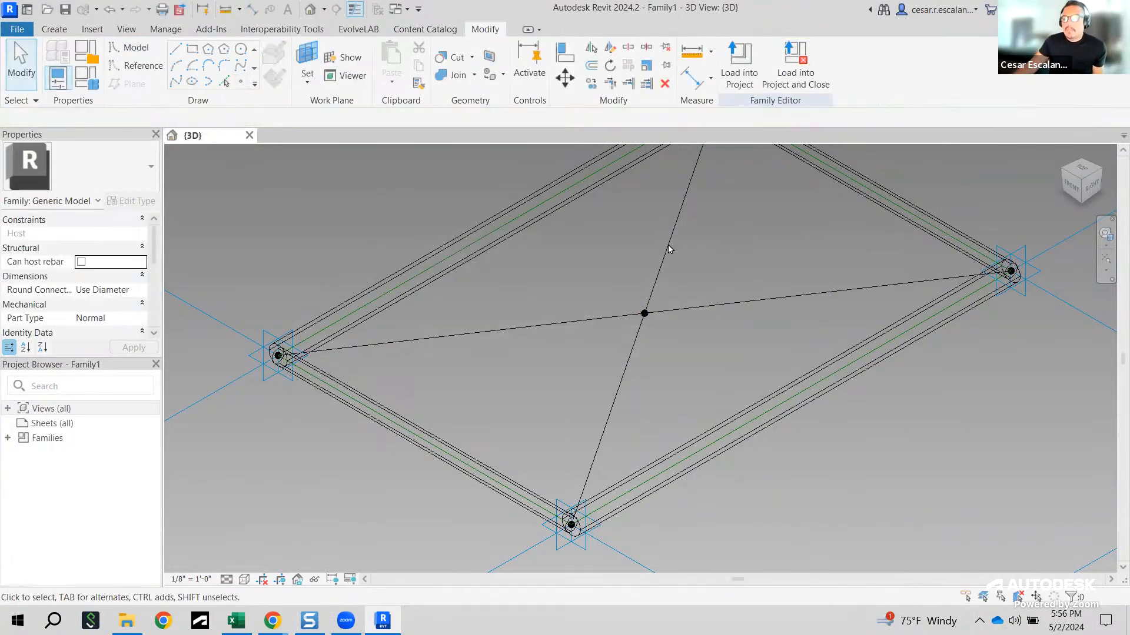
Step: Offset the newly placed centre reference point by -5' from its host plane to raise it as the pyramid's apex
scroll(652, 342, up, 4)
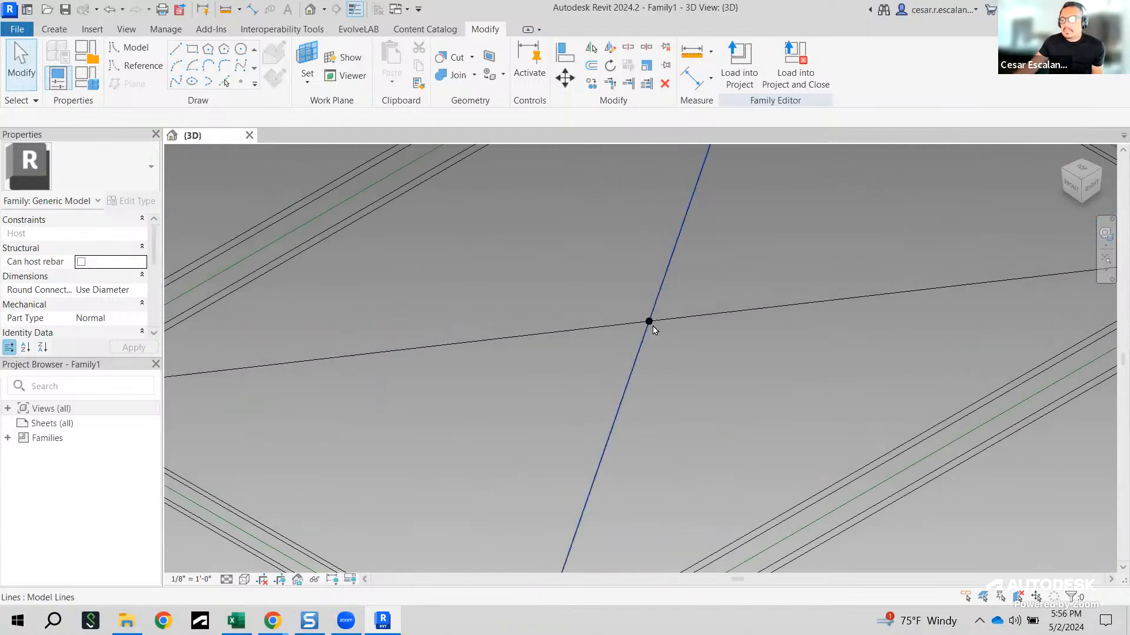
click(649, 321)
scroll(733, 372, down, 3)
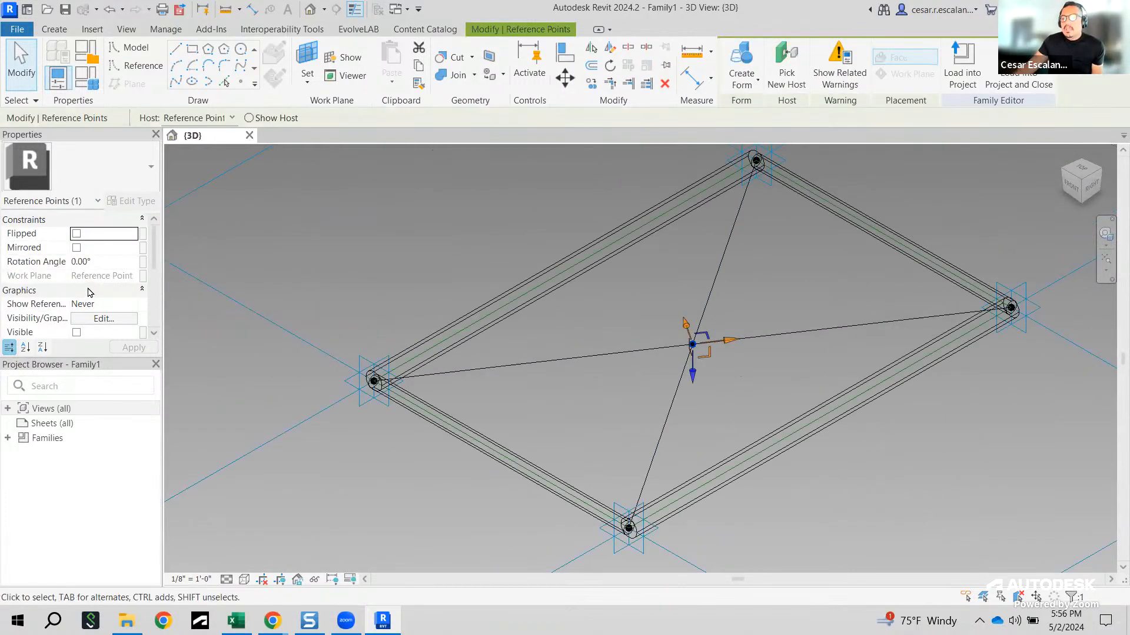
scroll(88, 294, down, 3)
click(124, 287)
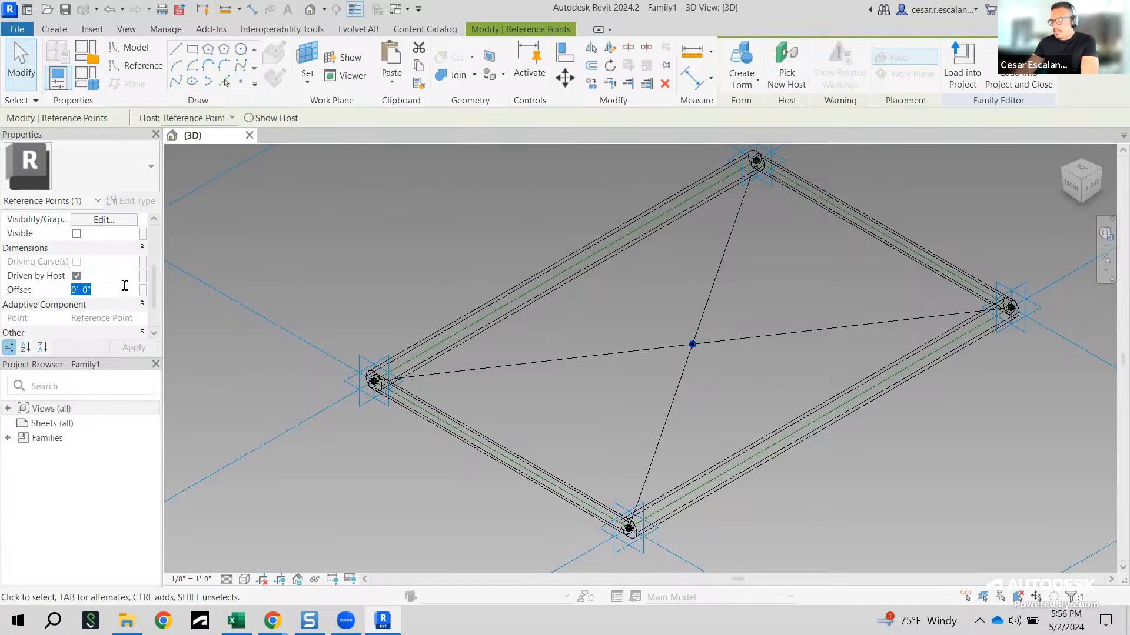
text(-5)
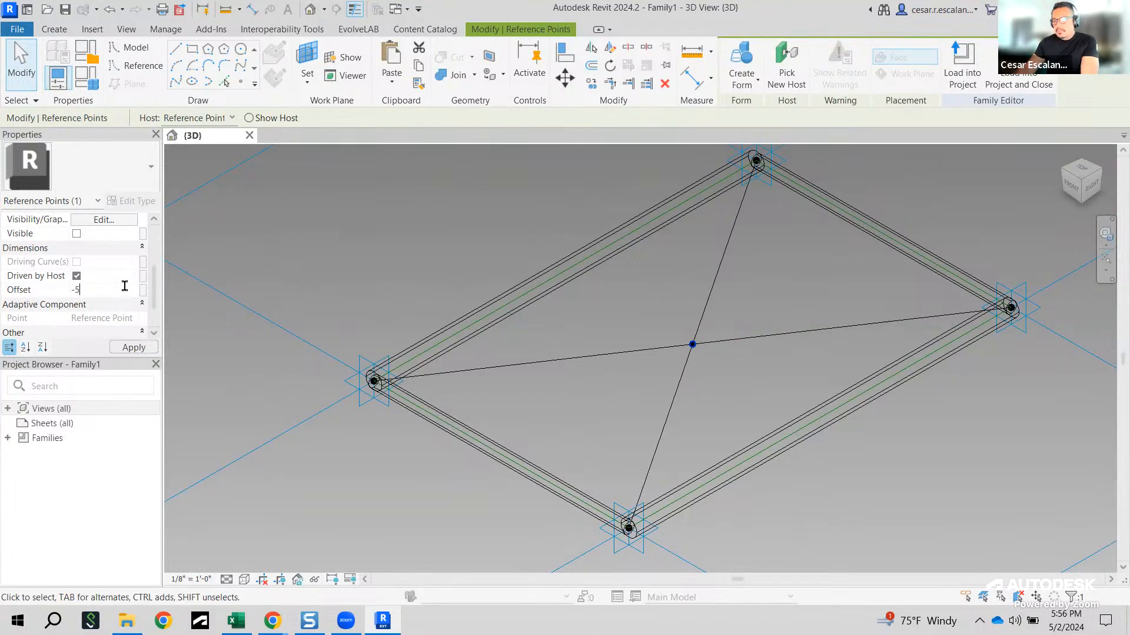
click(133, 348)
scroll(823, 482, down, 2)
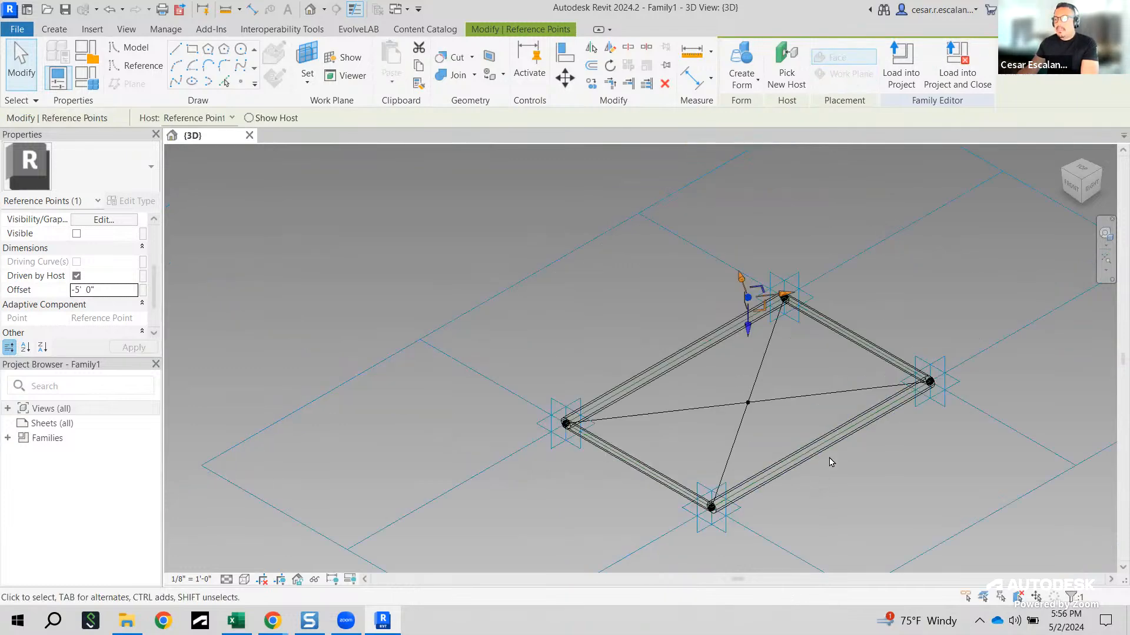
click(914, 481)
shift+middle_drag(916, 481, 644, 442)
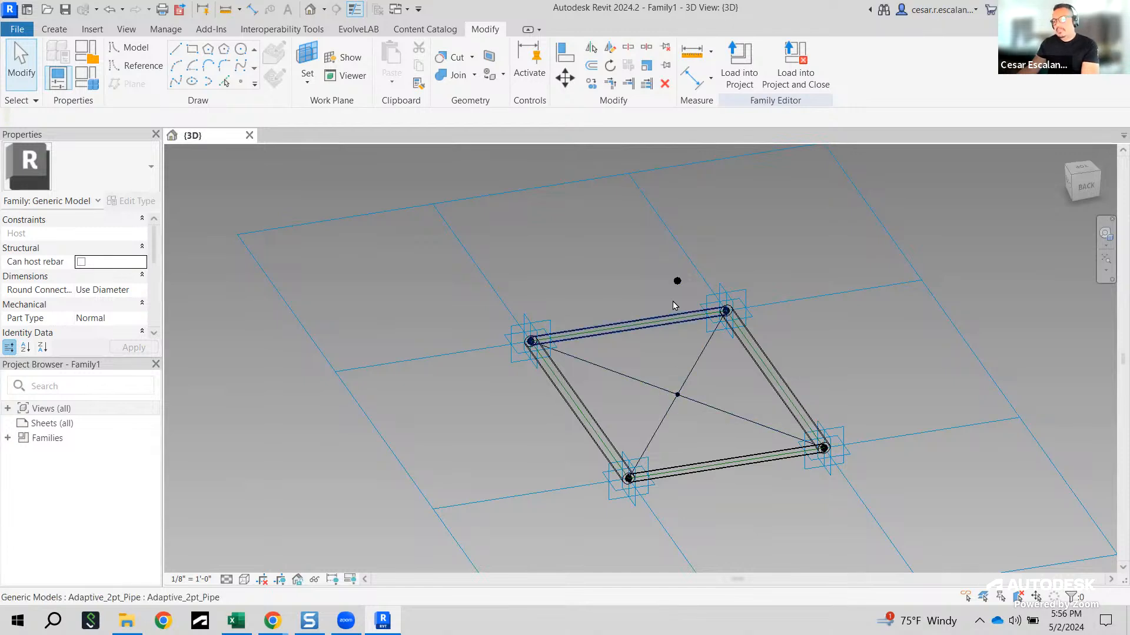
Step: Set the pattern grid's horizontal spacing to 15' and check from several angles how the apex point follows the tile centre
scroll(687, 293, down, 3)
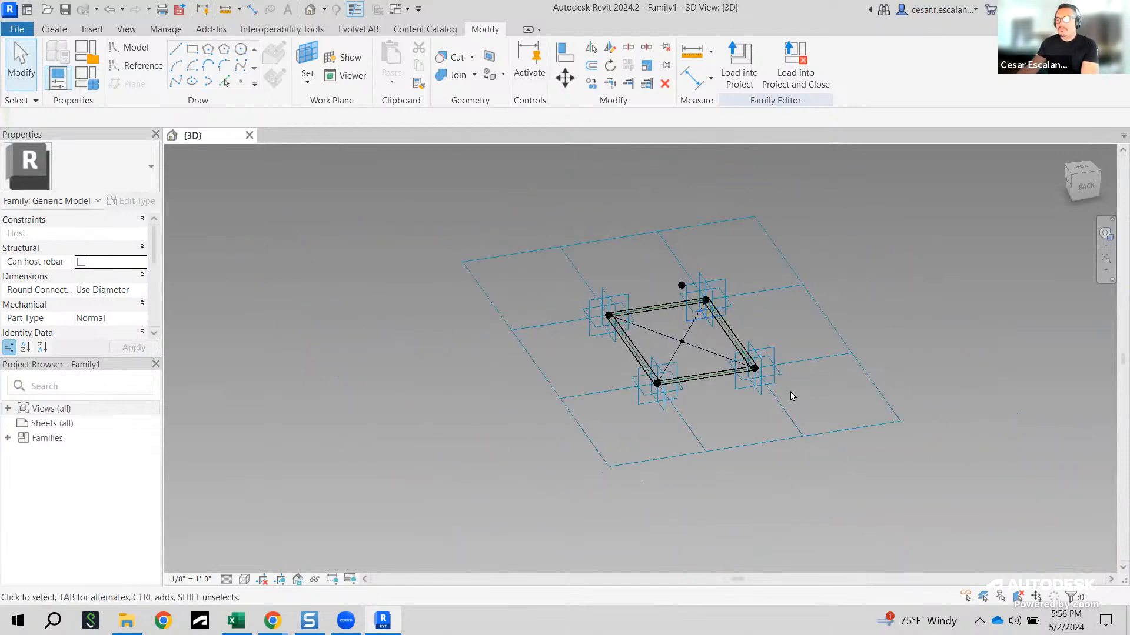
click(802, 441)
click(139, 233)
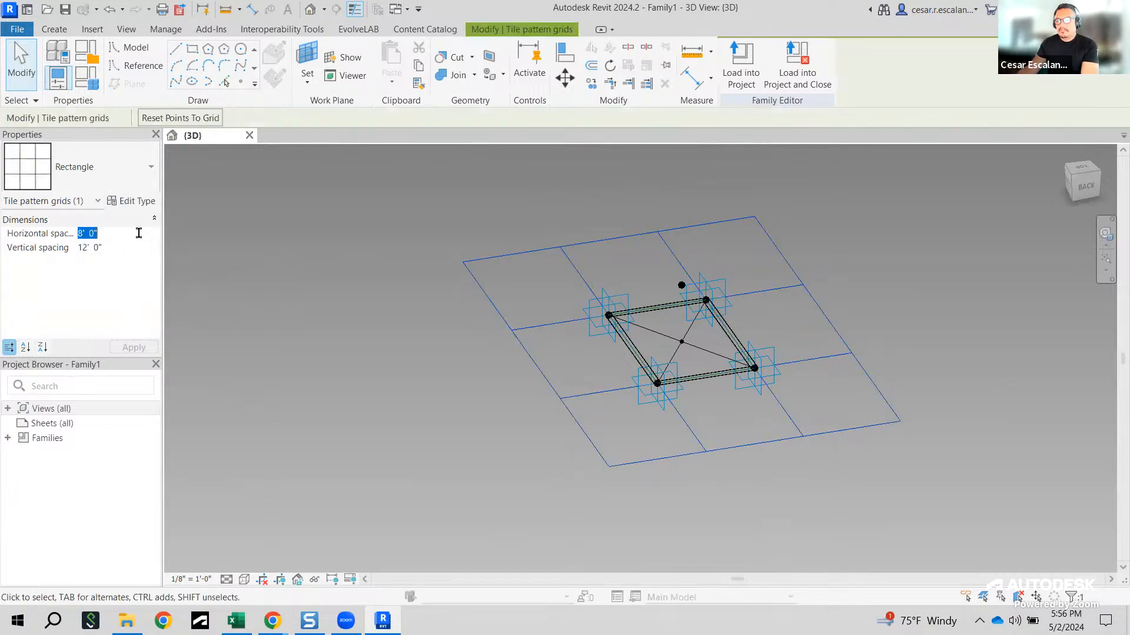
text(15)
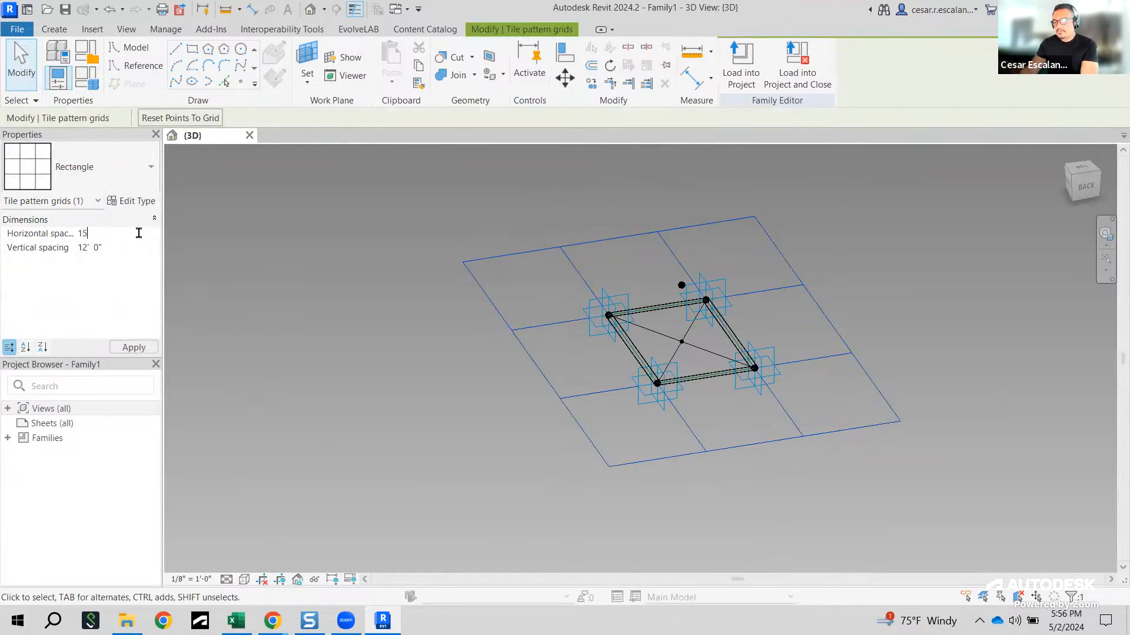
click(134, 348)
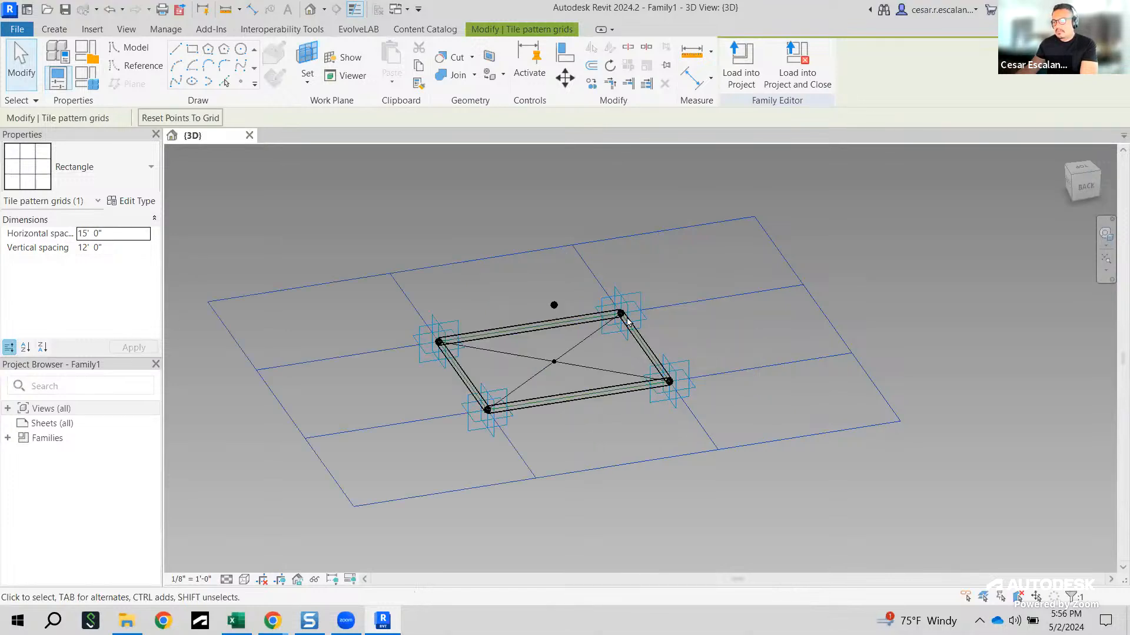
shift+middle_drag(623, 435, 830, 371)
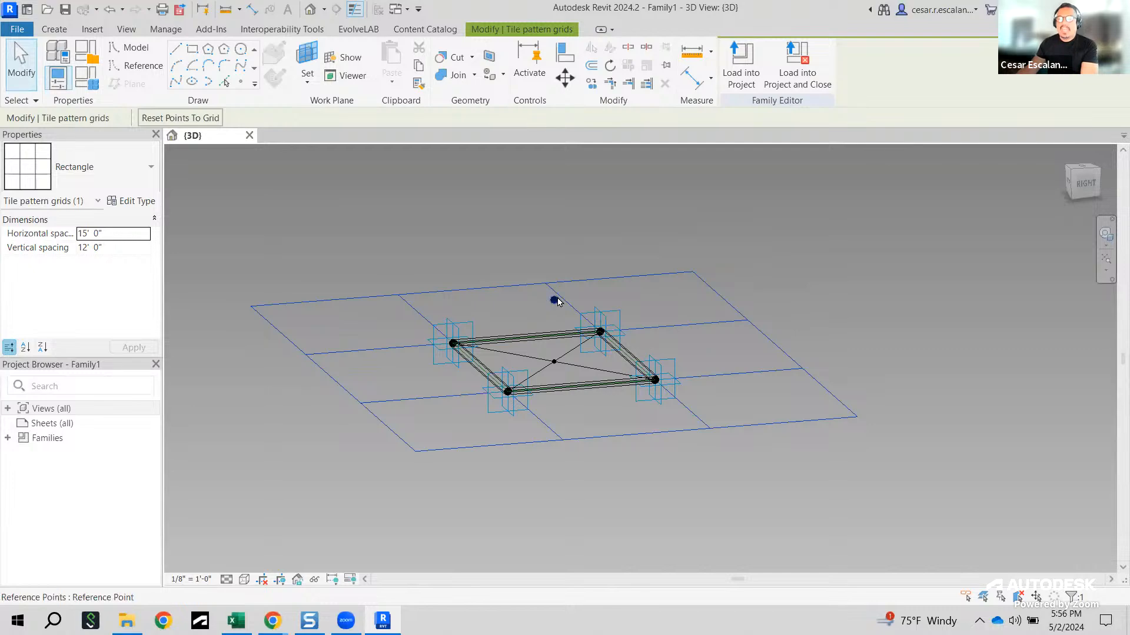
shift+middle_drag(772, 321, 560, 360)
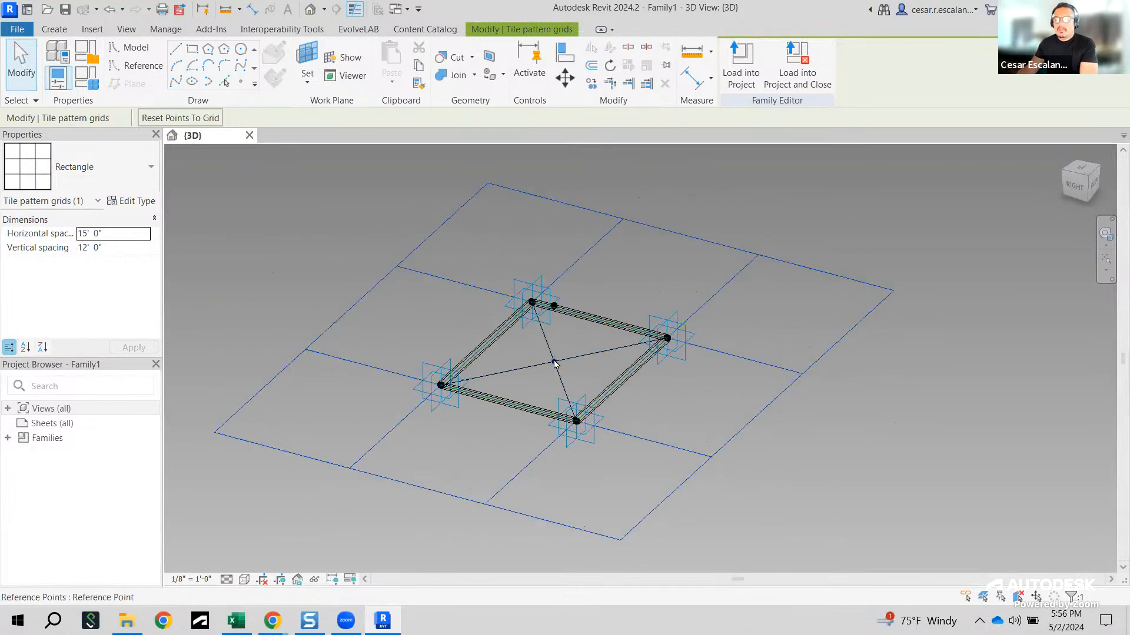
shift+middle_drag(719, 411, 478, 392)
Step: Set the pattern grid's vertical spacing to 18' and check the apex point's position above the tile
click(120, 246)
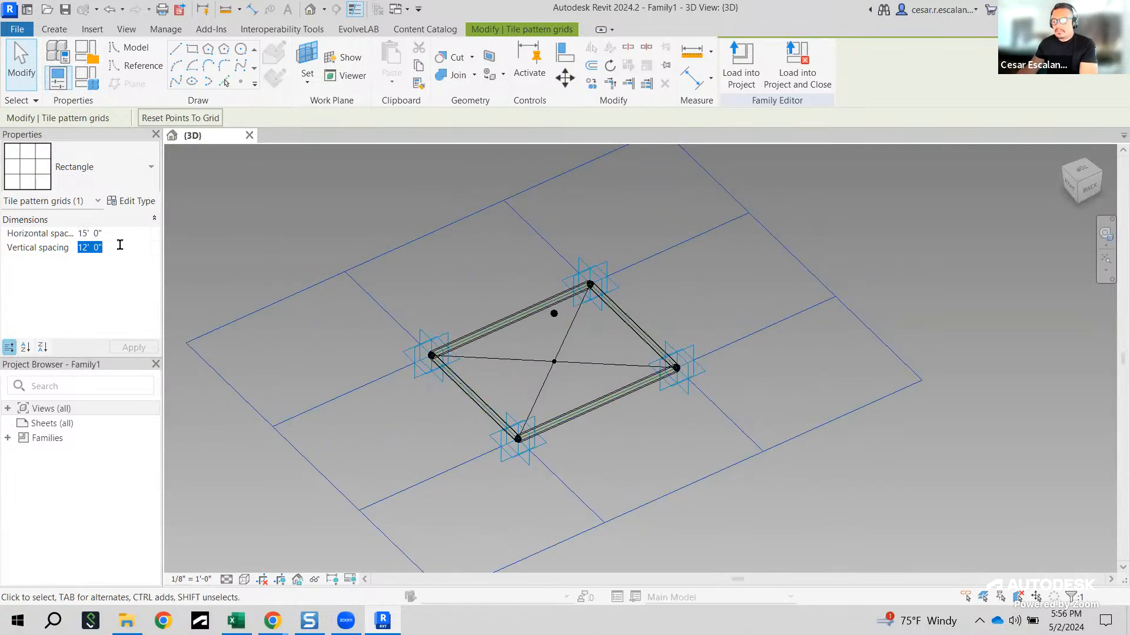
text(18)
key(Return)
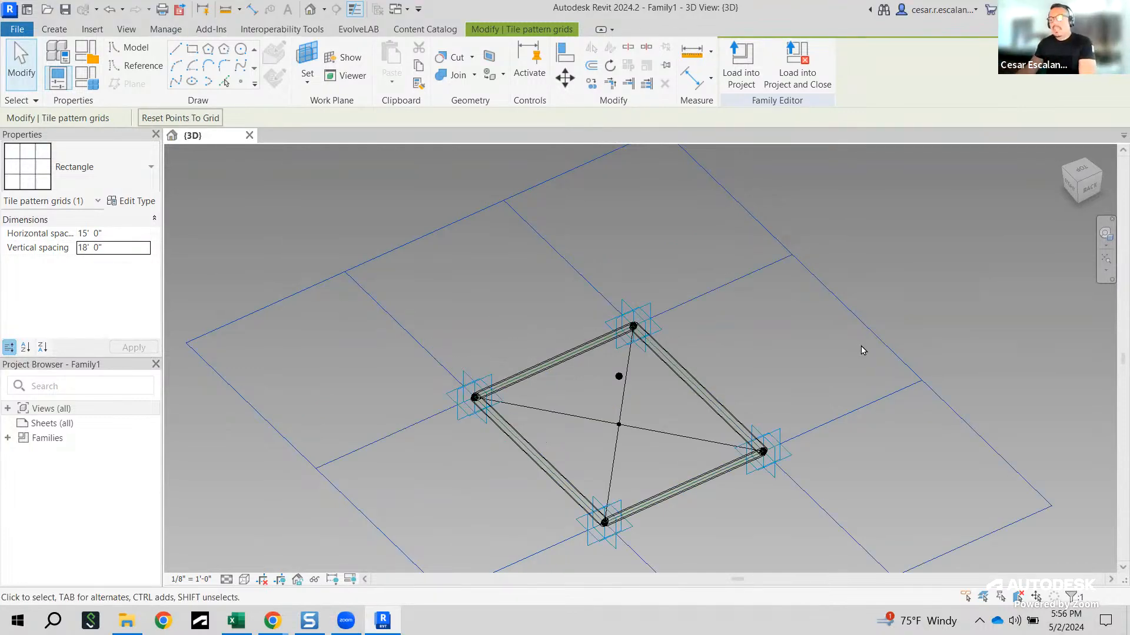
click(814, 357)
shift+middle_drag(798, 372, 778, 400)
shift+middle_drag(802, 462, 799, 474)
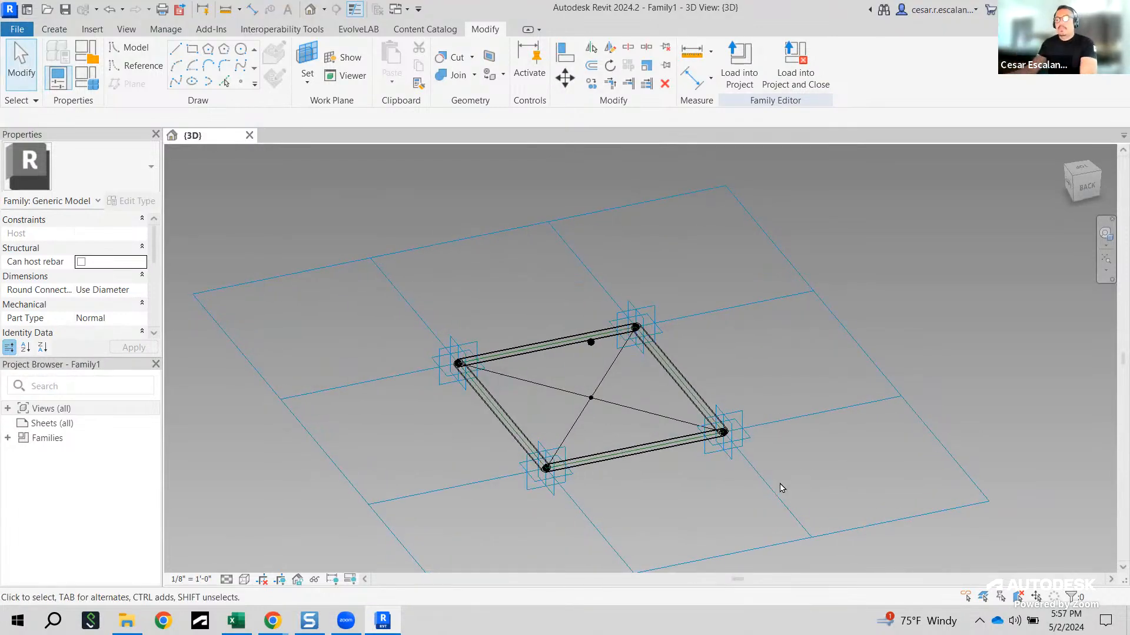
Step: Place an Adaptive_2pt_Pipe from one corner point of the base frame to the raised apex point
double_click(24, 409)
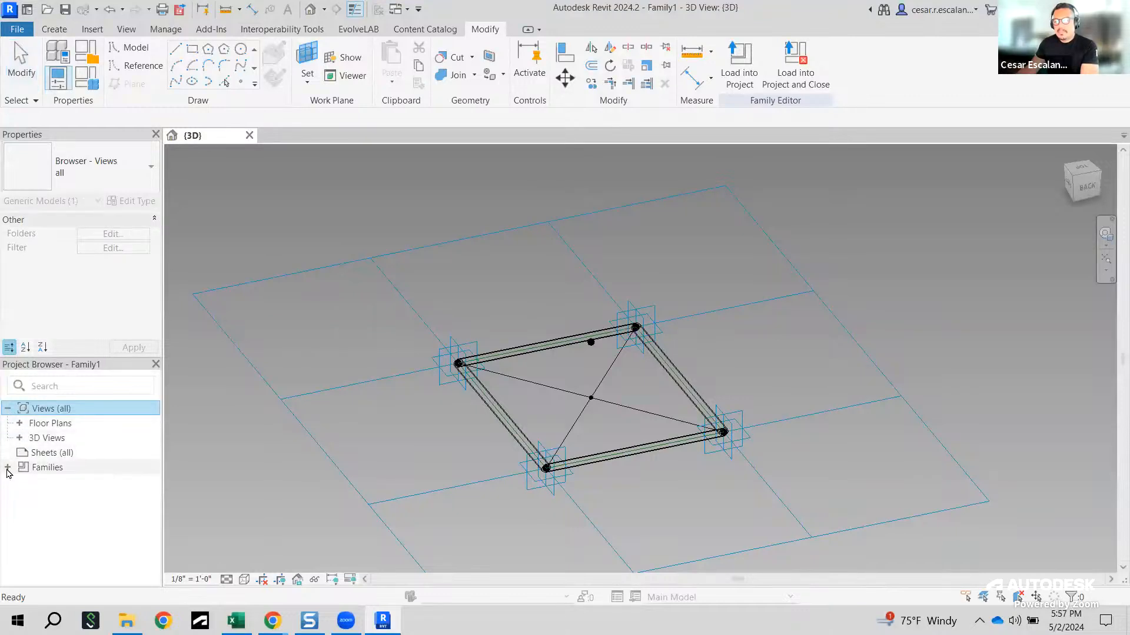
double_click(23, 467)
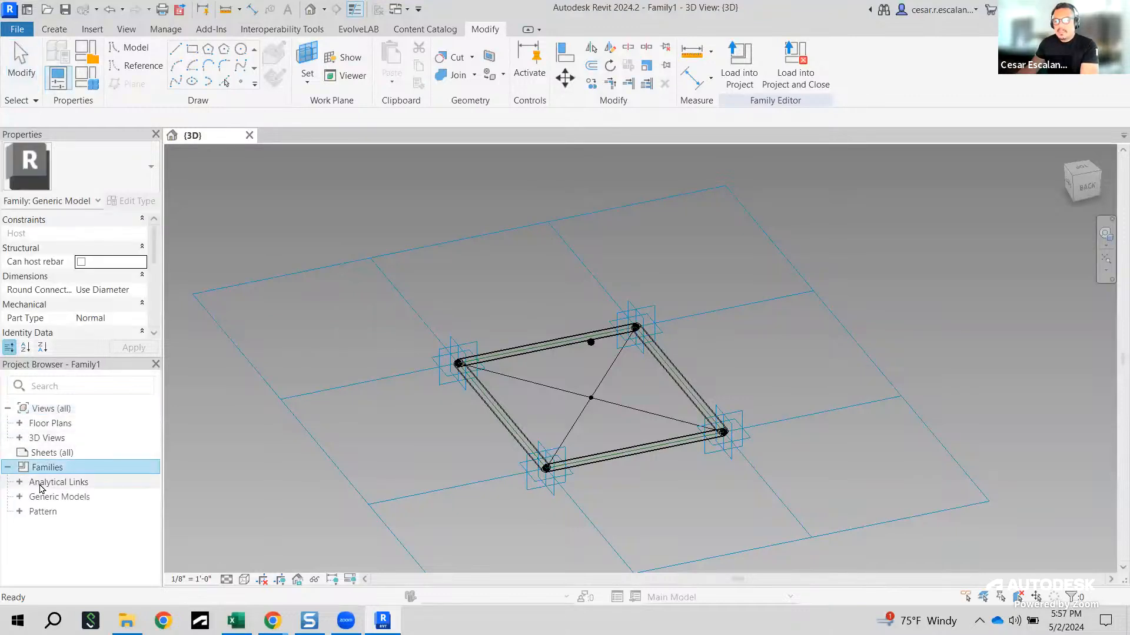
click(20, 512)
click(22, 498)
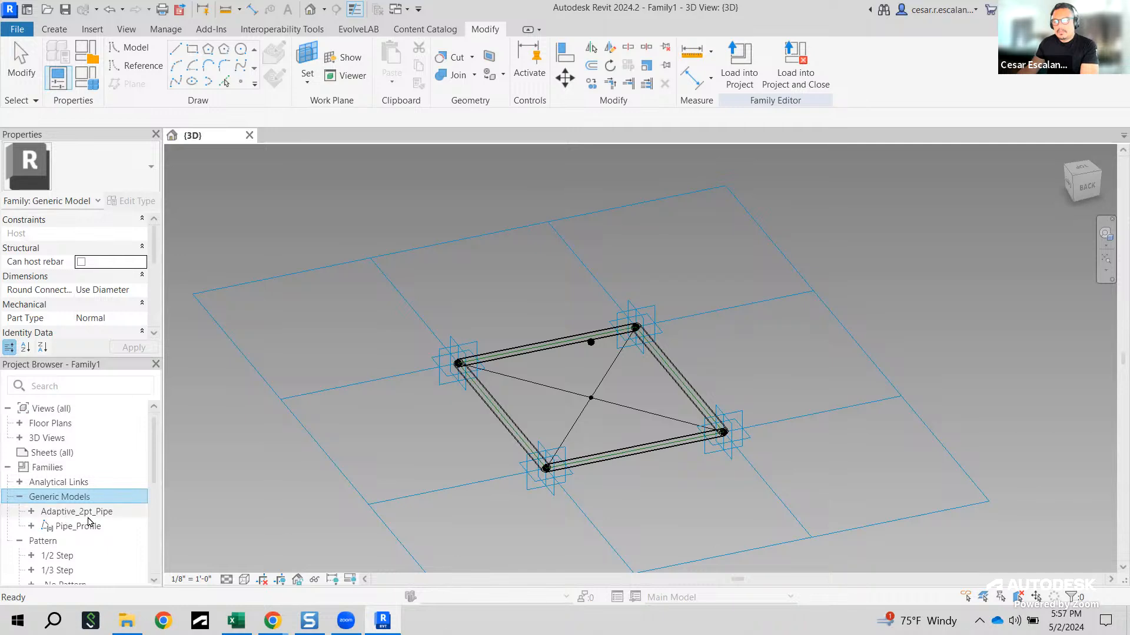
click(31, 512)
click(93, 528)
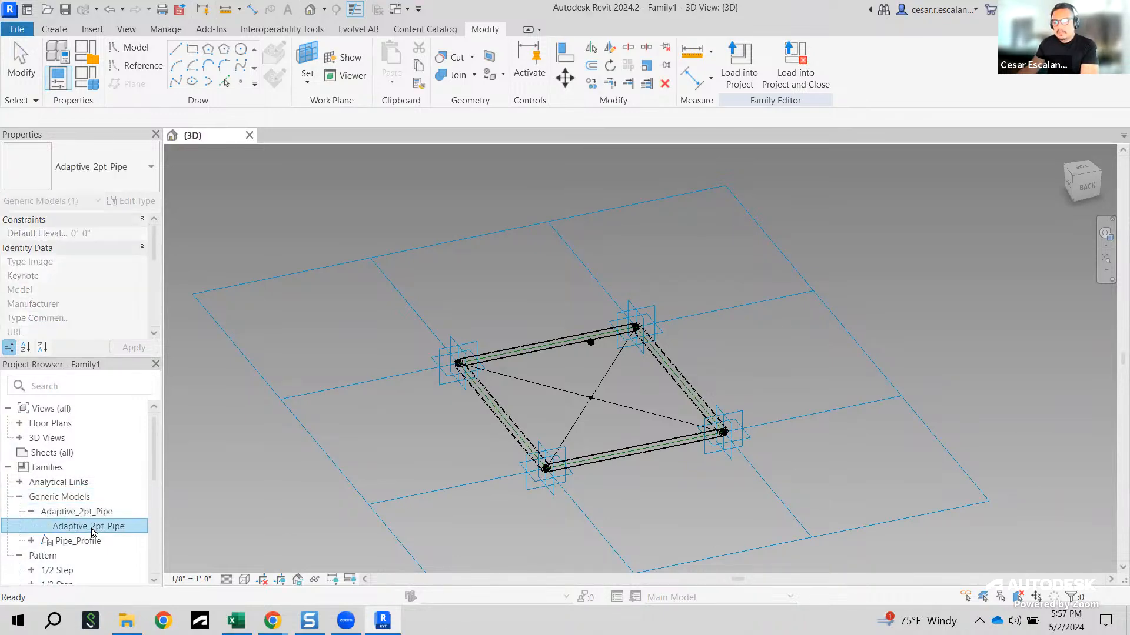
drag(252, 494, 651, 323)
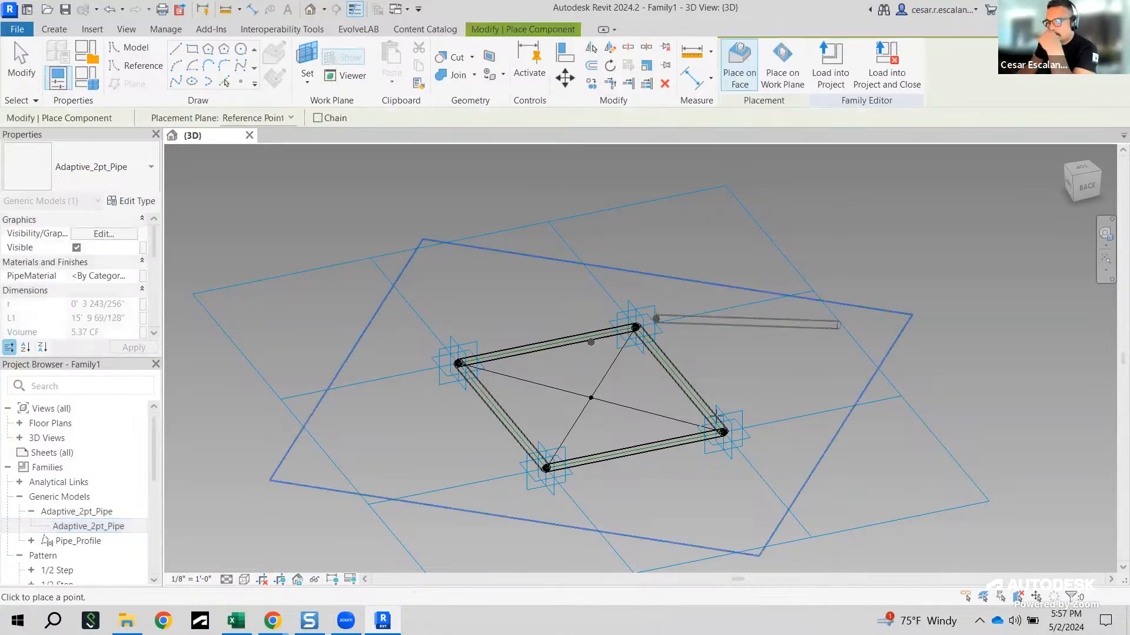
scroll(737, 474, up, 3)
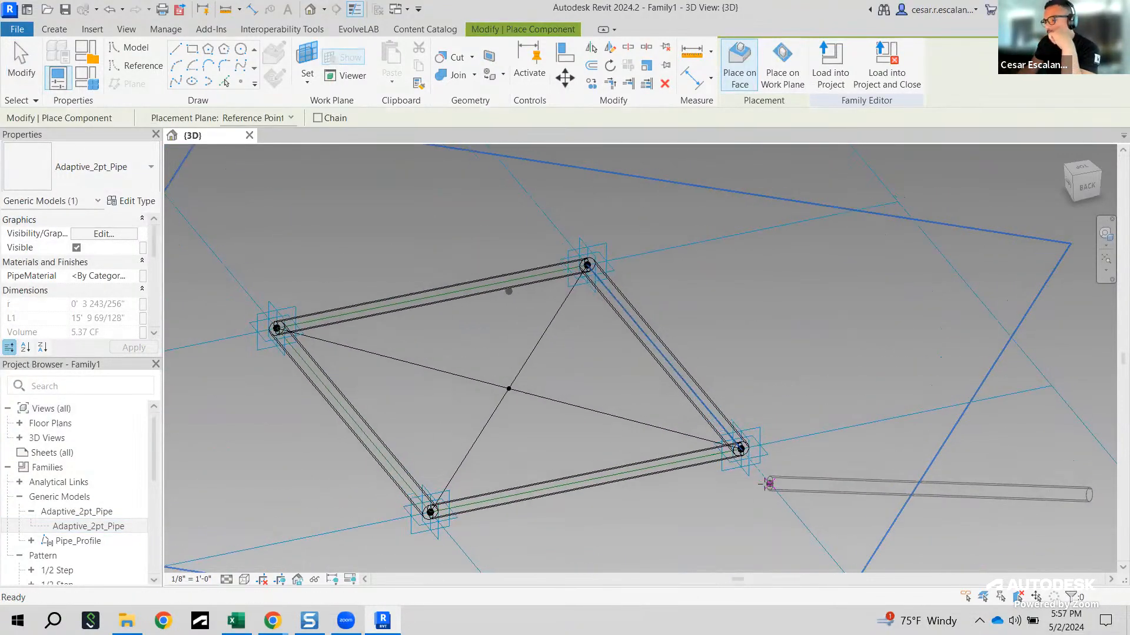
click(741, 449)
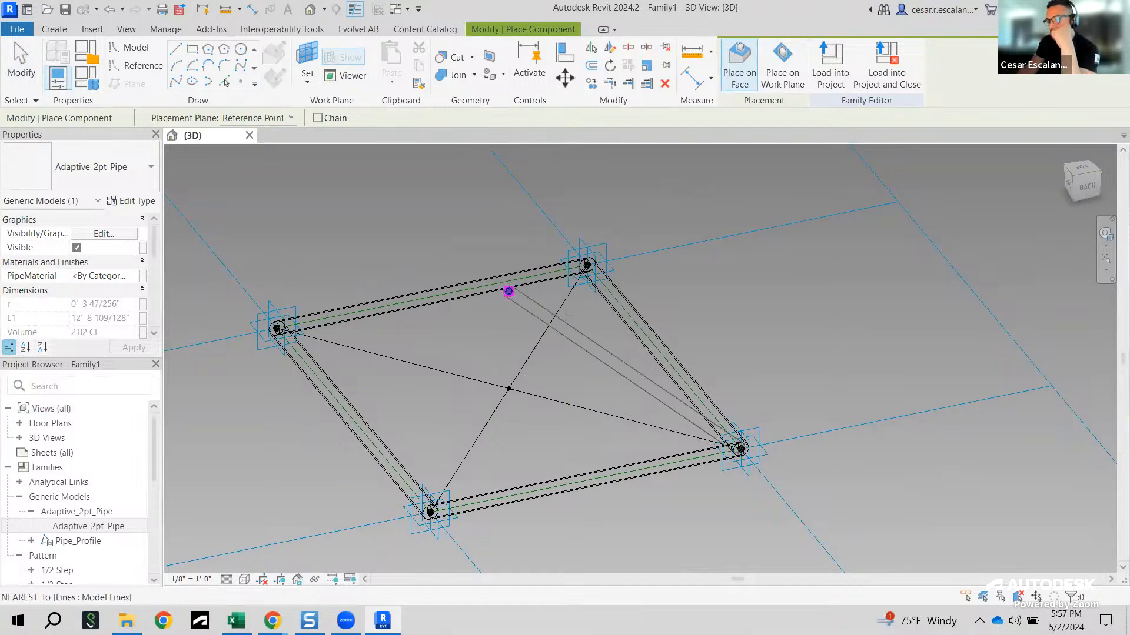
click(508, 291)
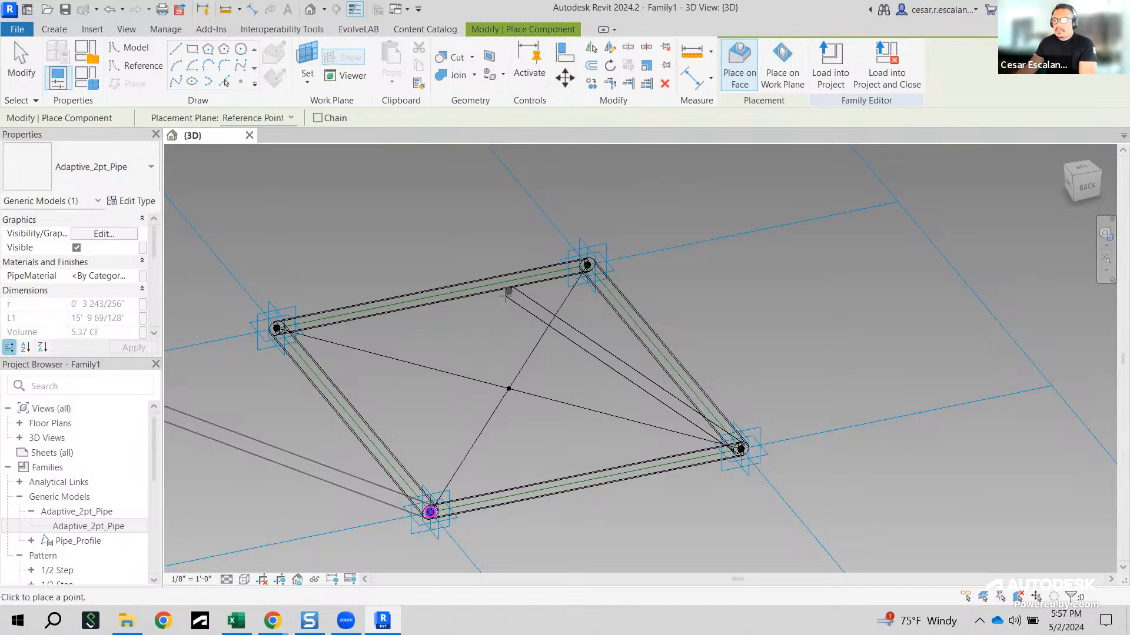
Step: Place two more Adaptive_2pt_Pipe members from the next two base corners to the apex point
click(430, 512)
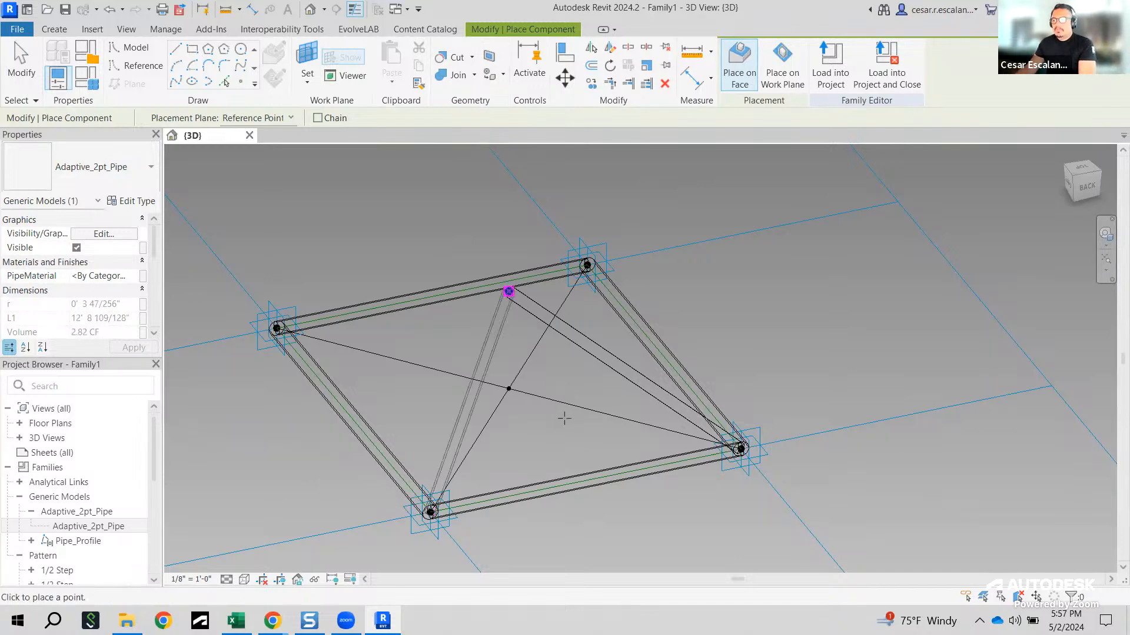
shift+middle_drag(530, 440, 420, 382)
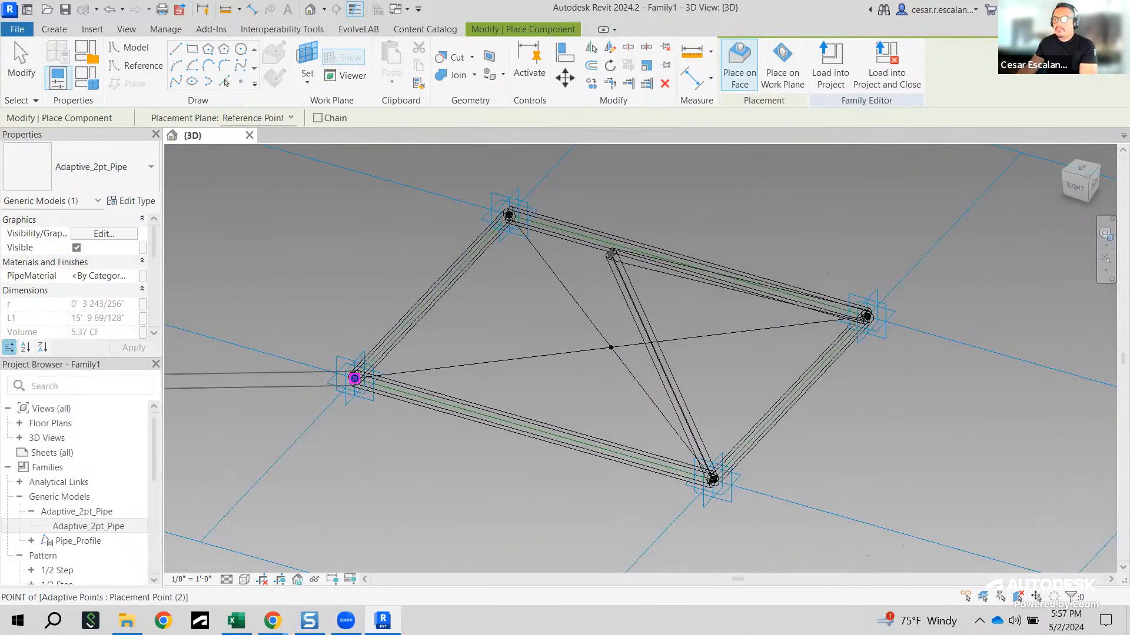
click(354, 378)
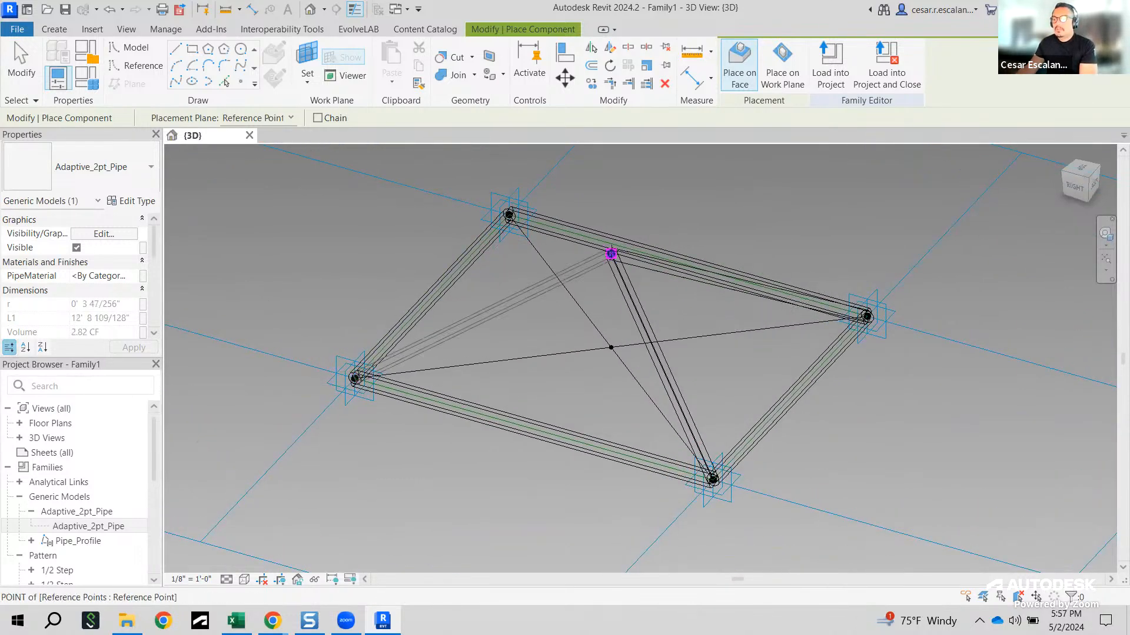
click(611, 254)
Step: Place the fourth Adaptive_2pt_Pipe from the remaining base corner to the apex and delete the stray extra component
shift+middle_drag(703, 382, 548, 368)
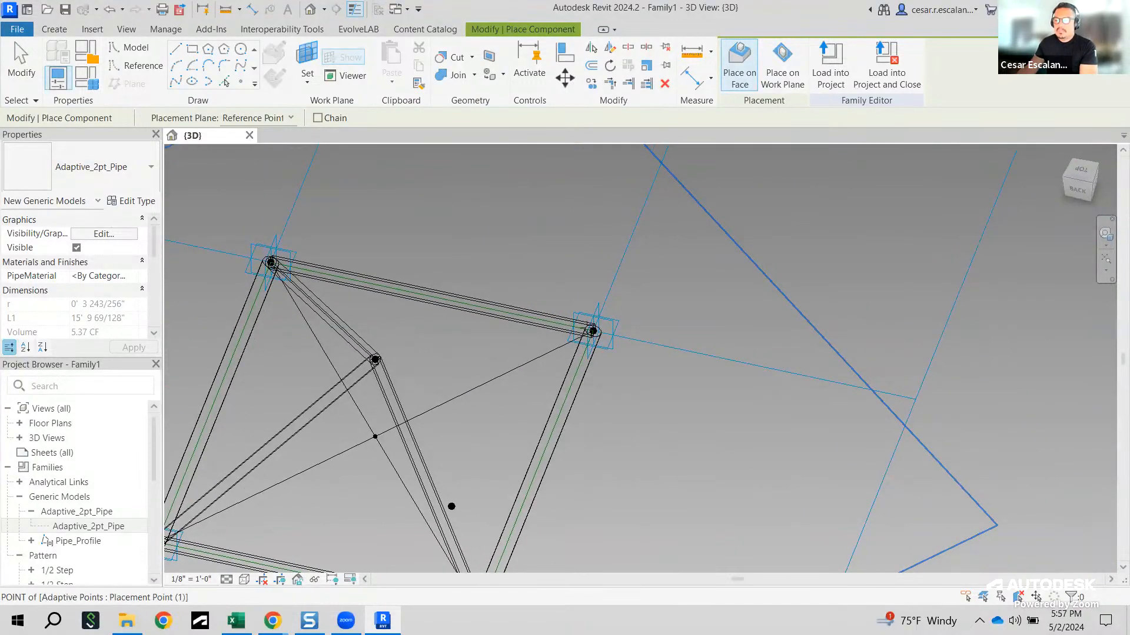
click(593, 331)
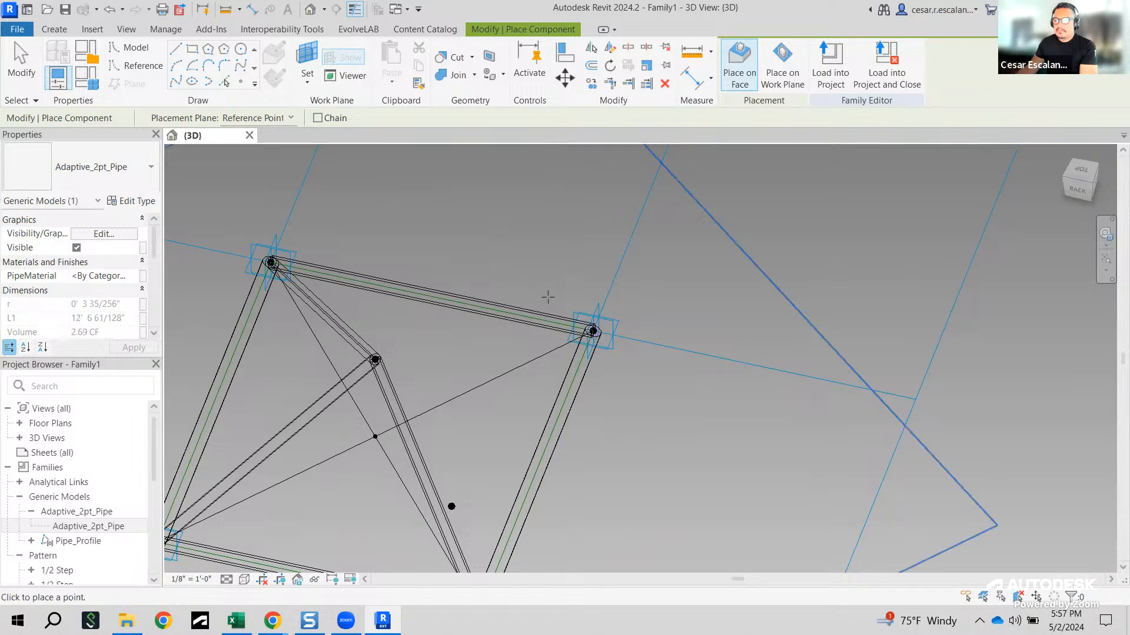
click(375, 359)
click(593, 331)
key(Escape)
click(496, 460)
key(Delete)
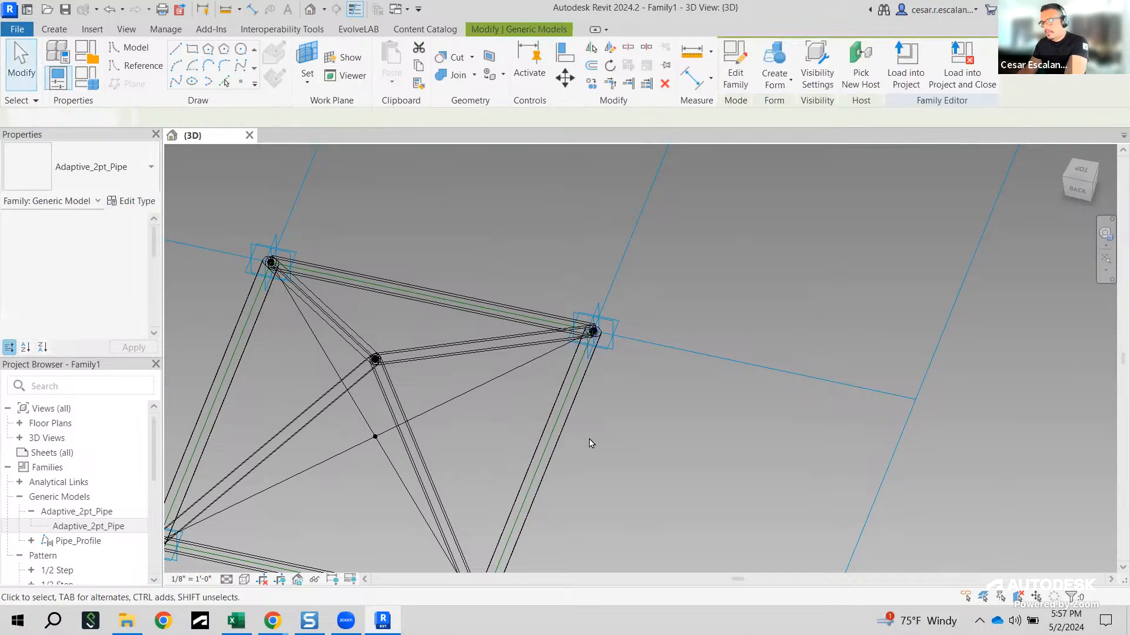
scroll(629, 430, down, 4)
shift+middle_drag(644, 488, 648, 396)
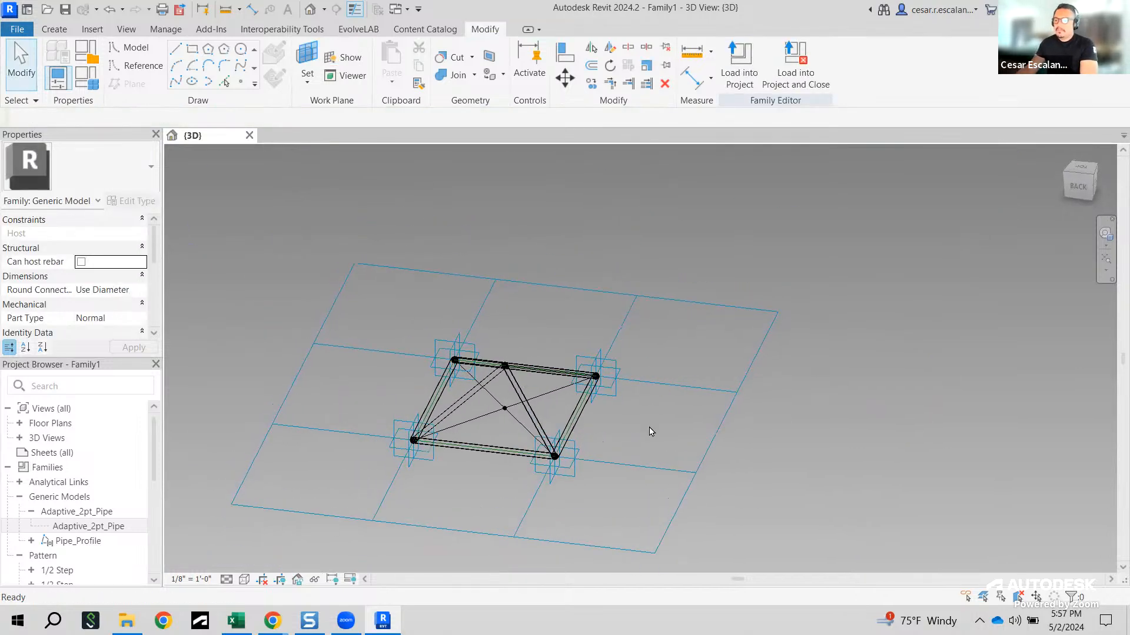
scroll(387, 531, up, 3)
scroll(560, 462, down, 2)
shift+middle_drag(560, 462, 602, 542)
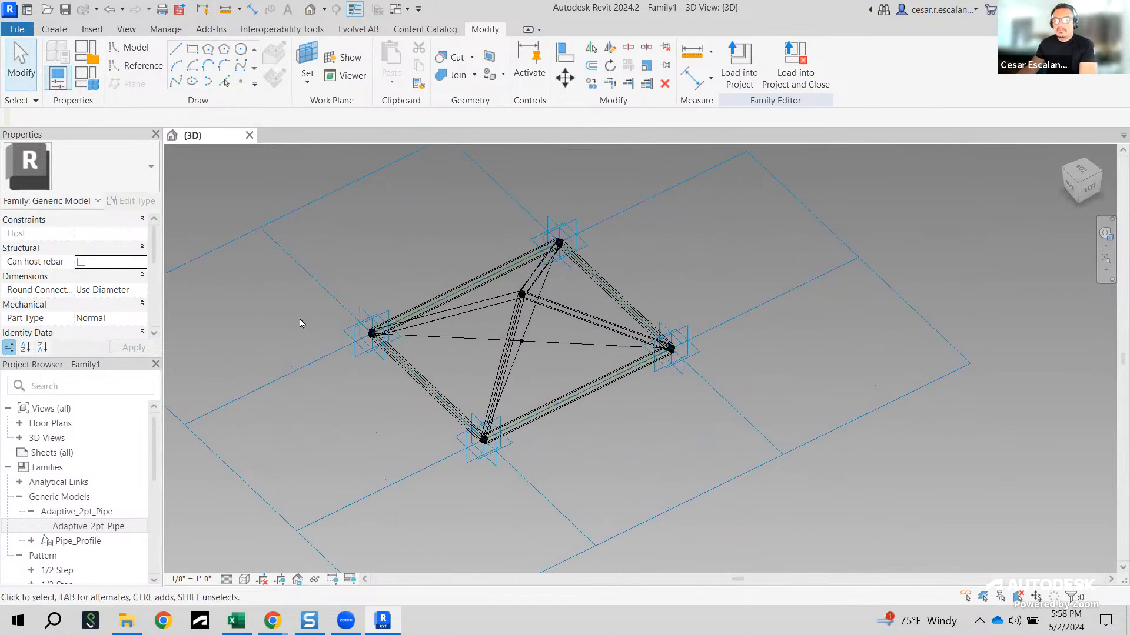
Step: Set the tile pattern grid's horizontal spacing to 18' to test how the pyramid flexes
click(723, 482)
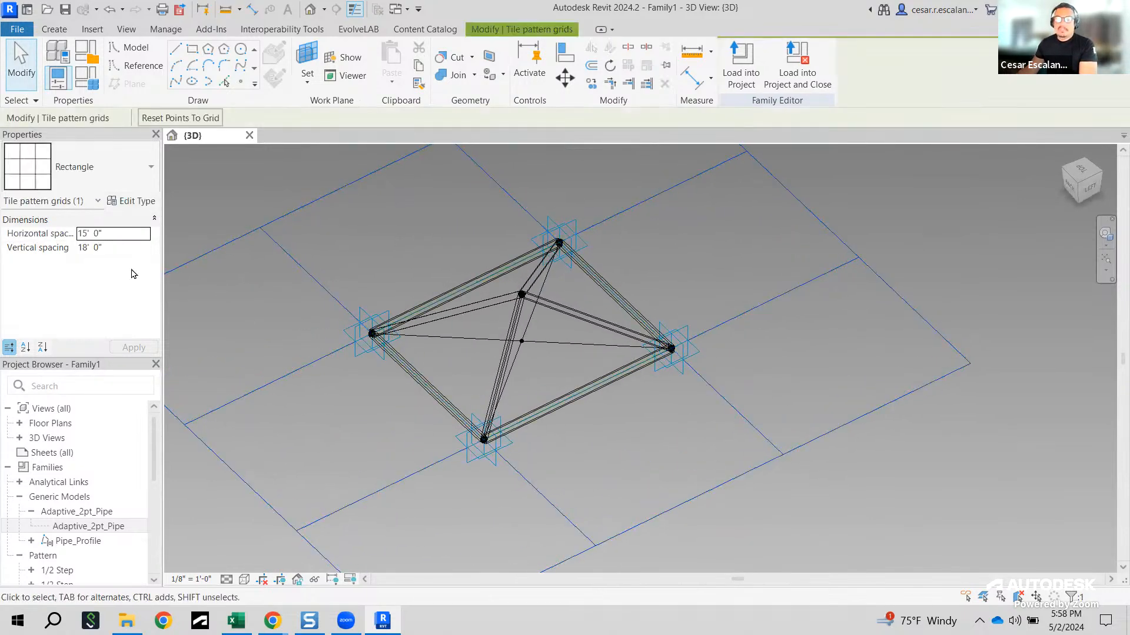
click(120, 234)
text(1)
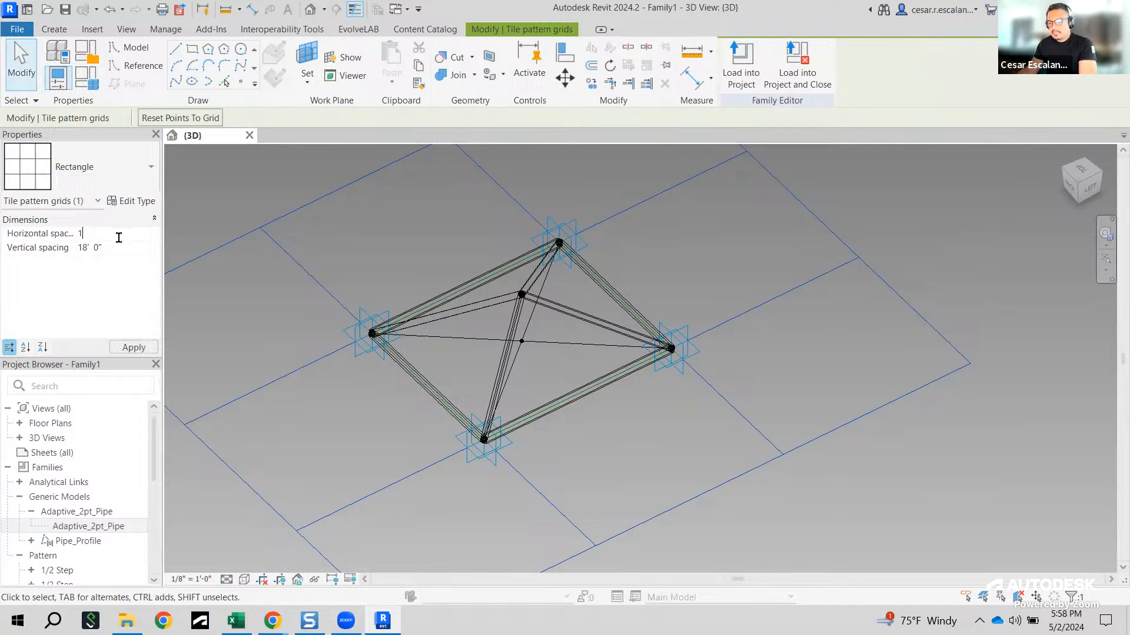
text(8)
click(138, 350)
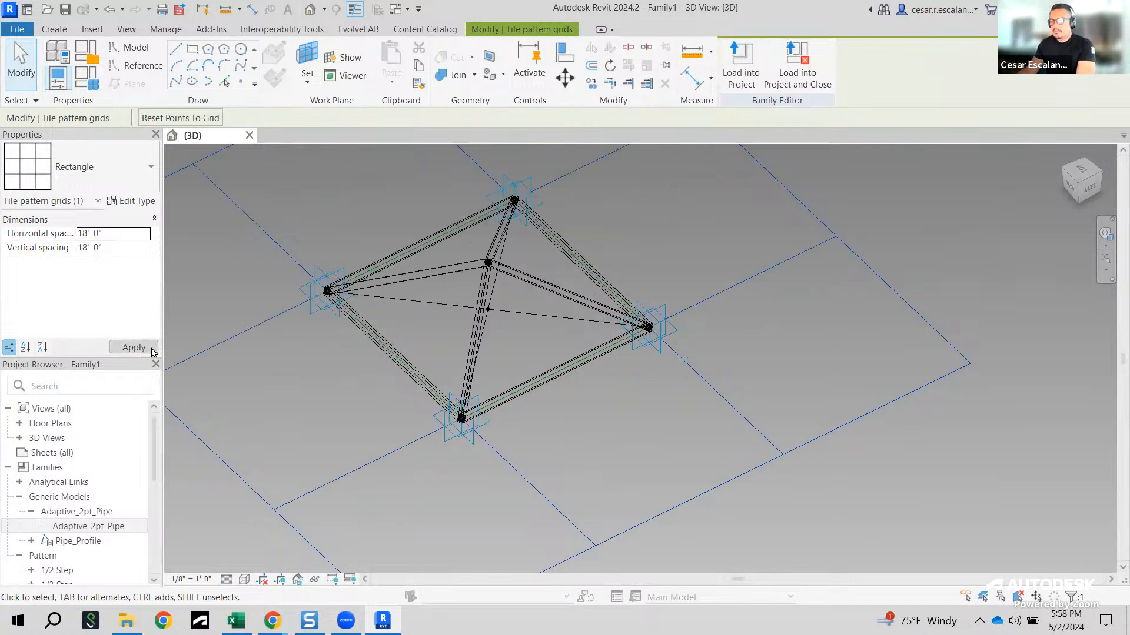
Step: Set the tile pattern grid's horizontal spacing to 12' and its vertical spacing to 8', and check the pyramid's shape
click(122, 235)
text(12)
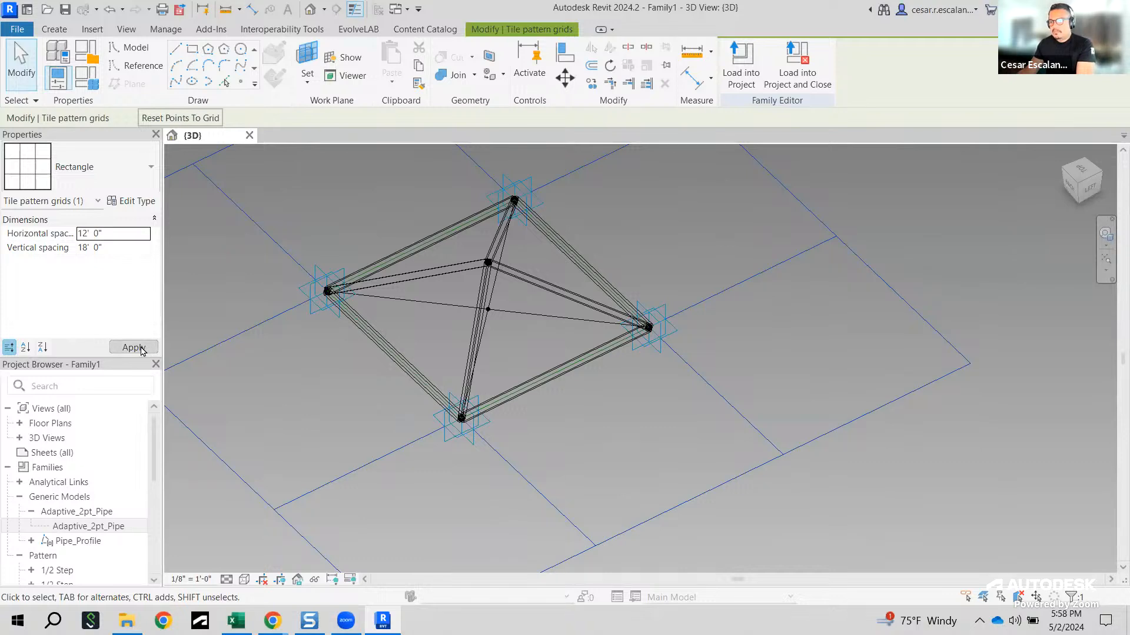
click(140, 350)
click(122, 249)
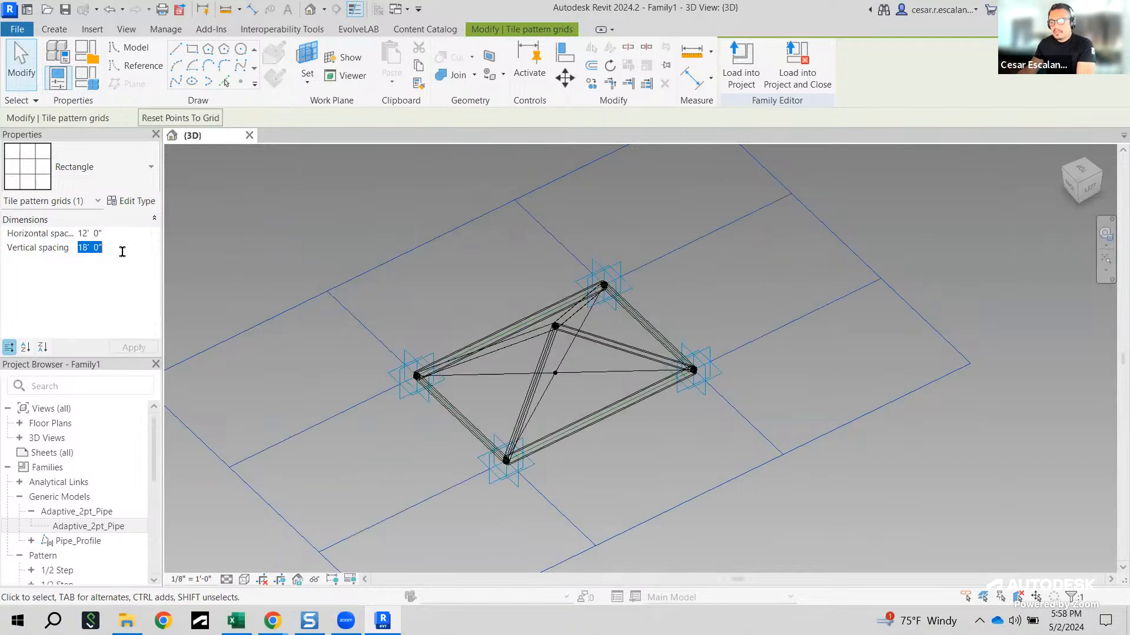
text(8)
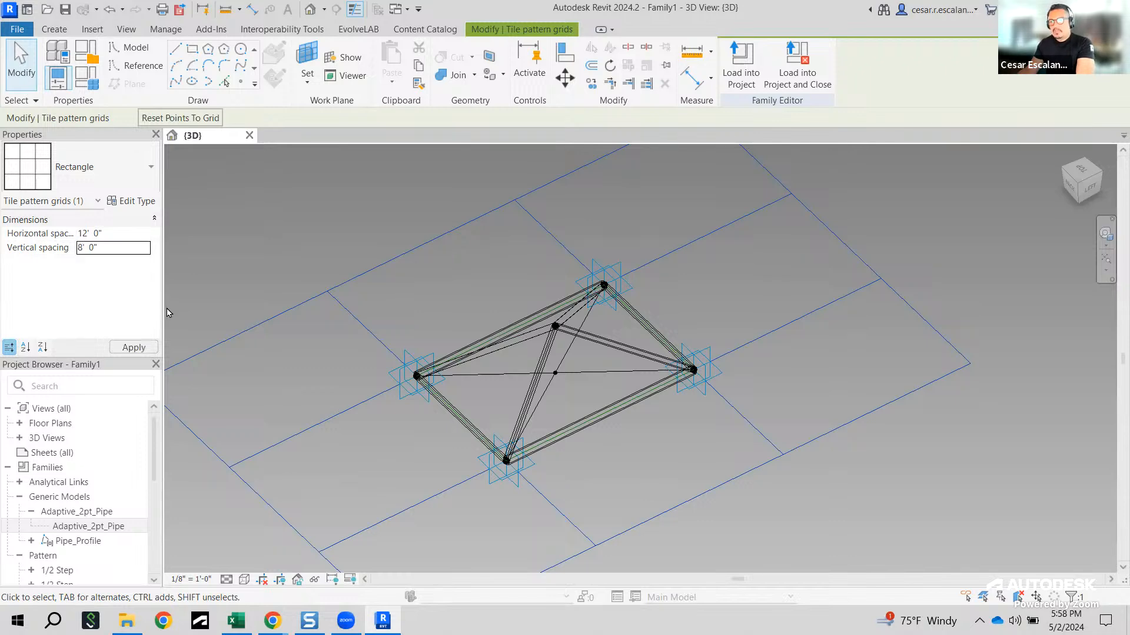
click(135, 347)
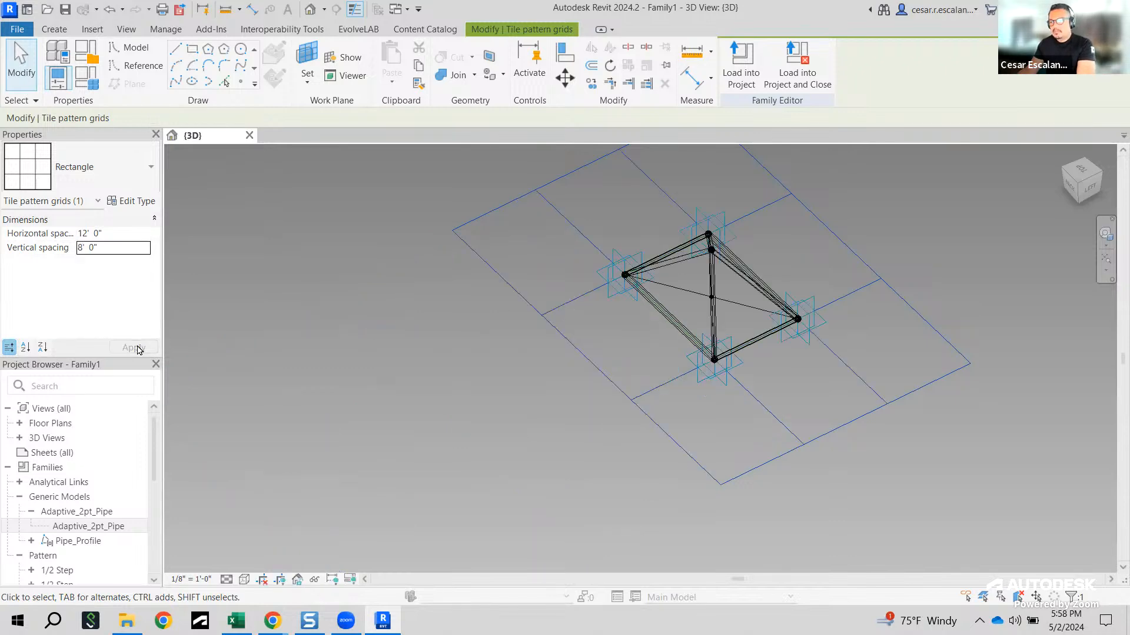
click(812, 406)
shift+middle_drag(814, 411, 656, 356)
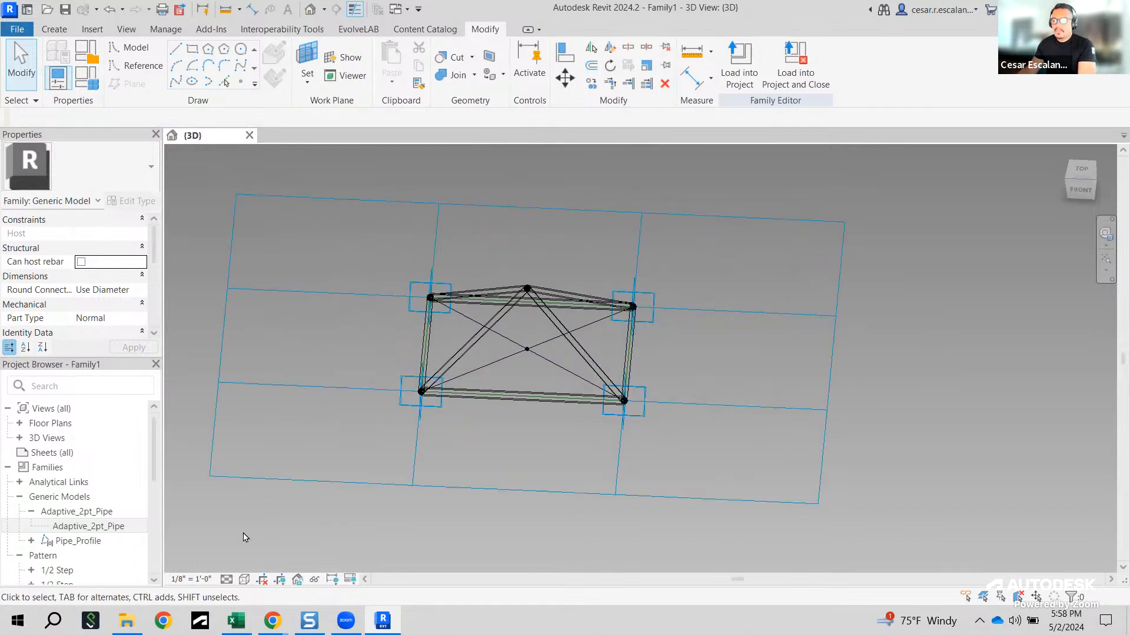
Step: Make both diagonal model lines across the base frame not visible
click(243, 580)
click(635, 515)
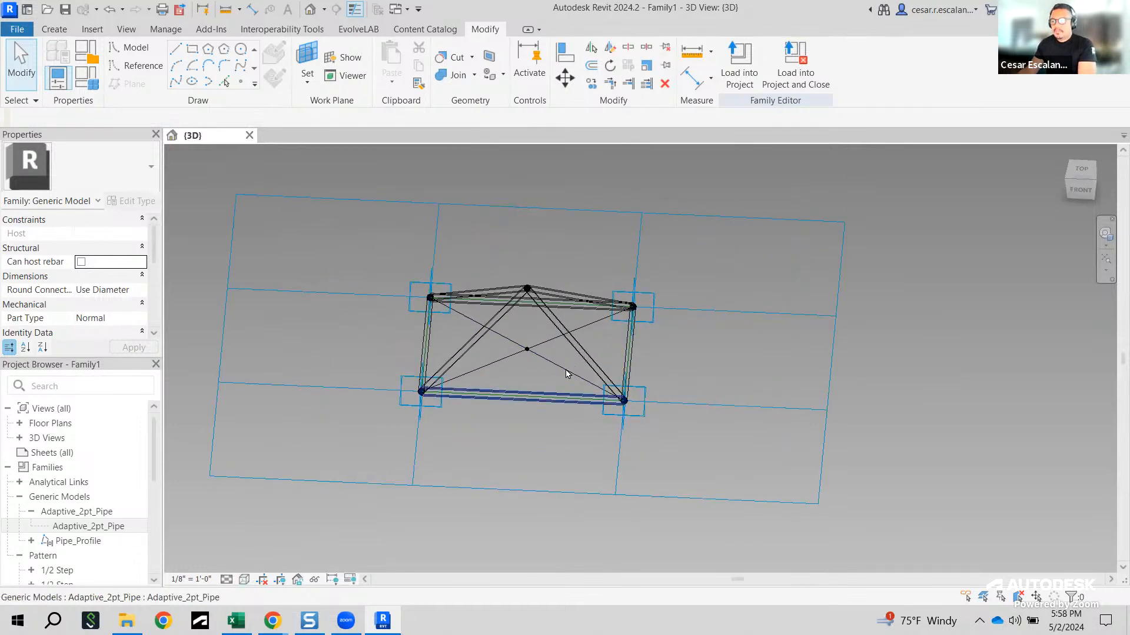
scroll(545, 367, up, 2)
click(545, 336)
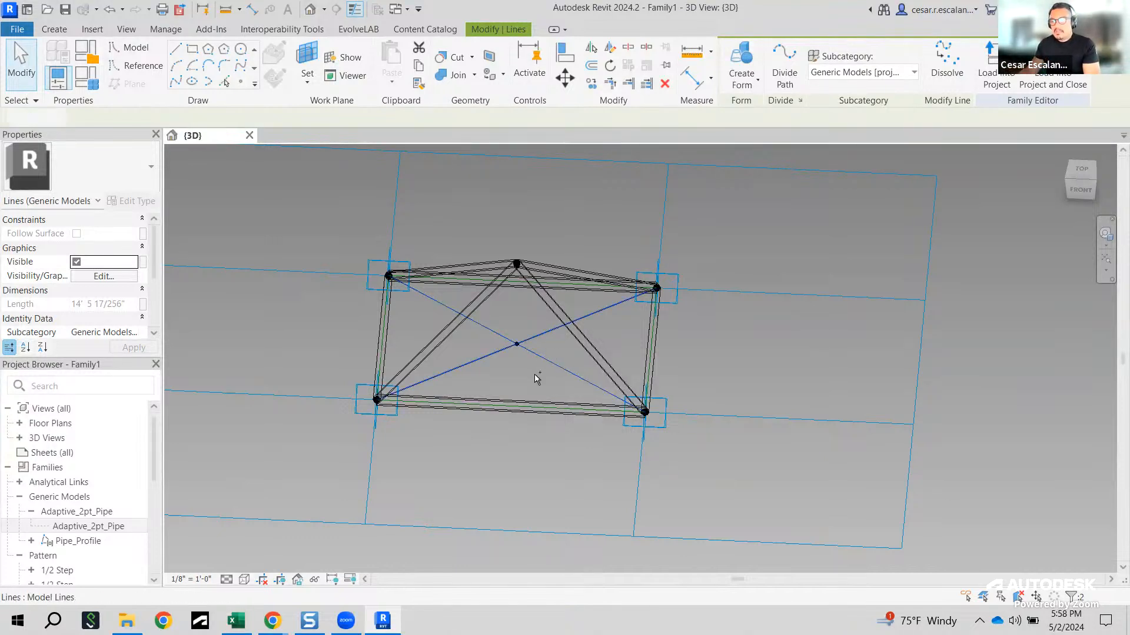
ctrl+click(541, 357)
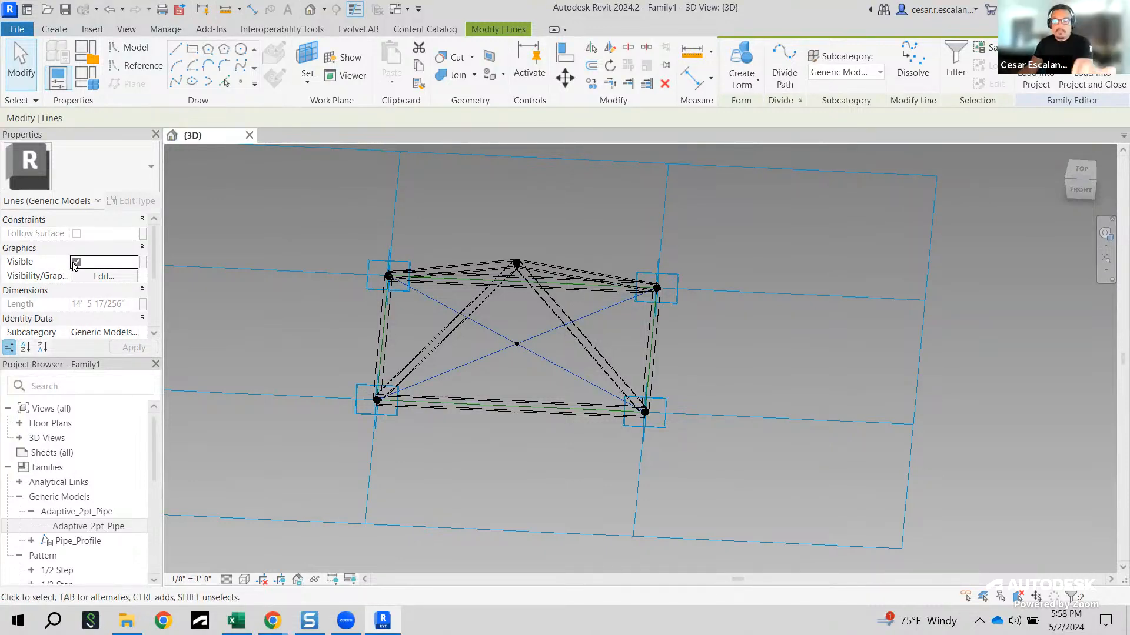
click(77, 262)
click(615, 456)
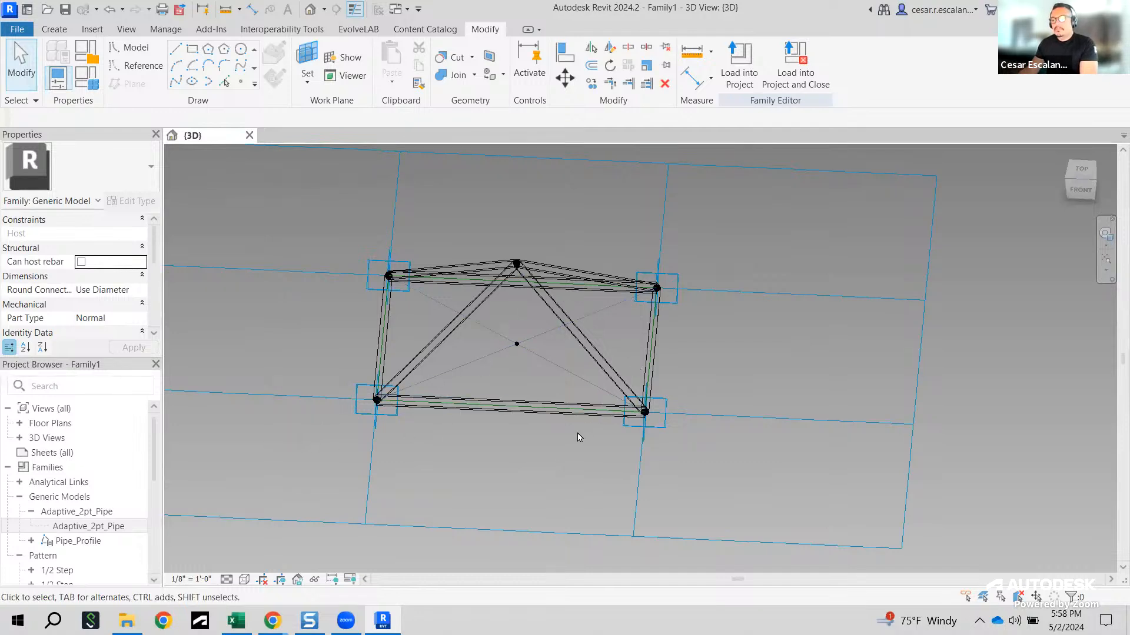
scroll(541, 470, down, 2)
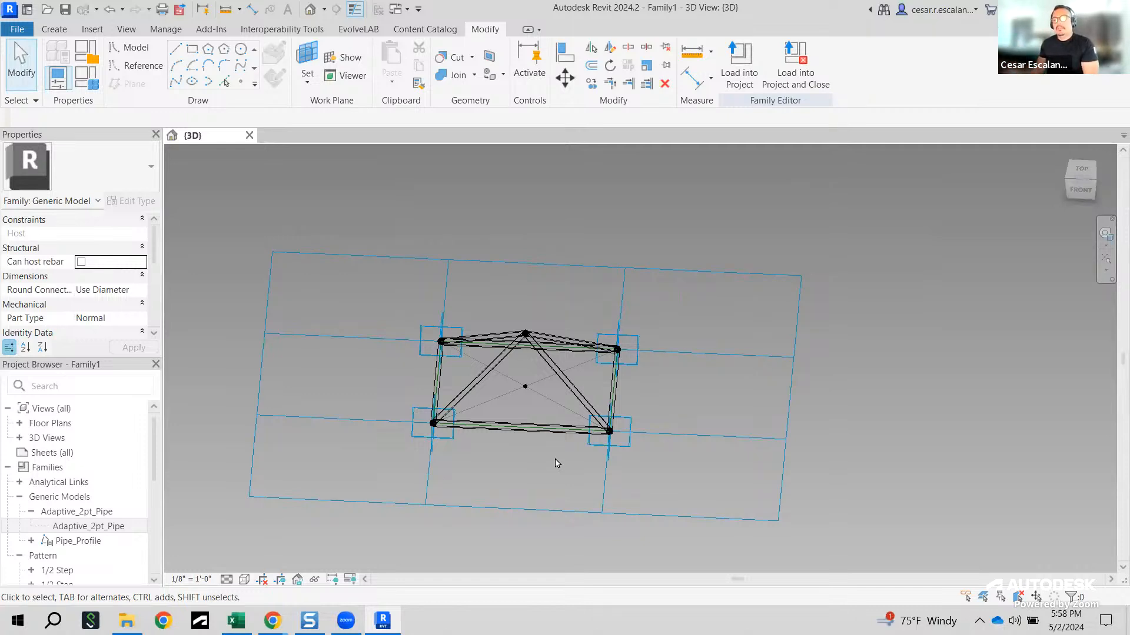
key(f)
key(t)
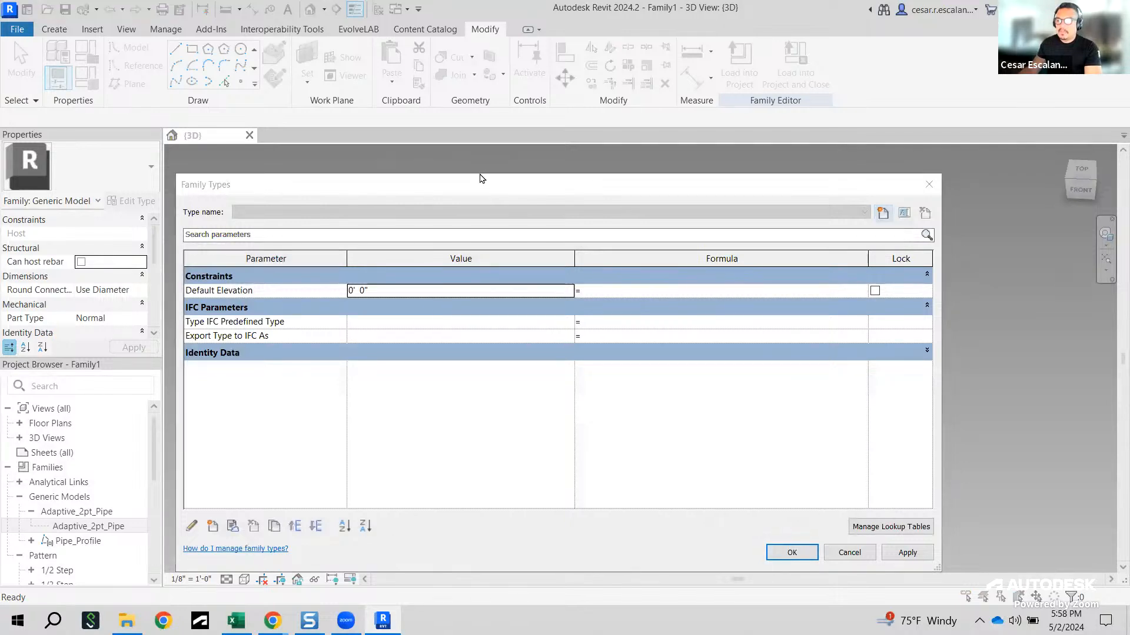
click(851, 552)
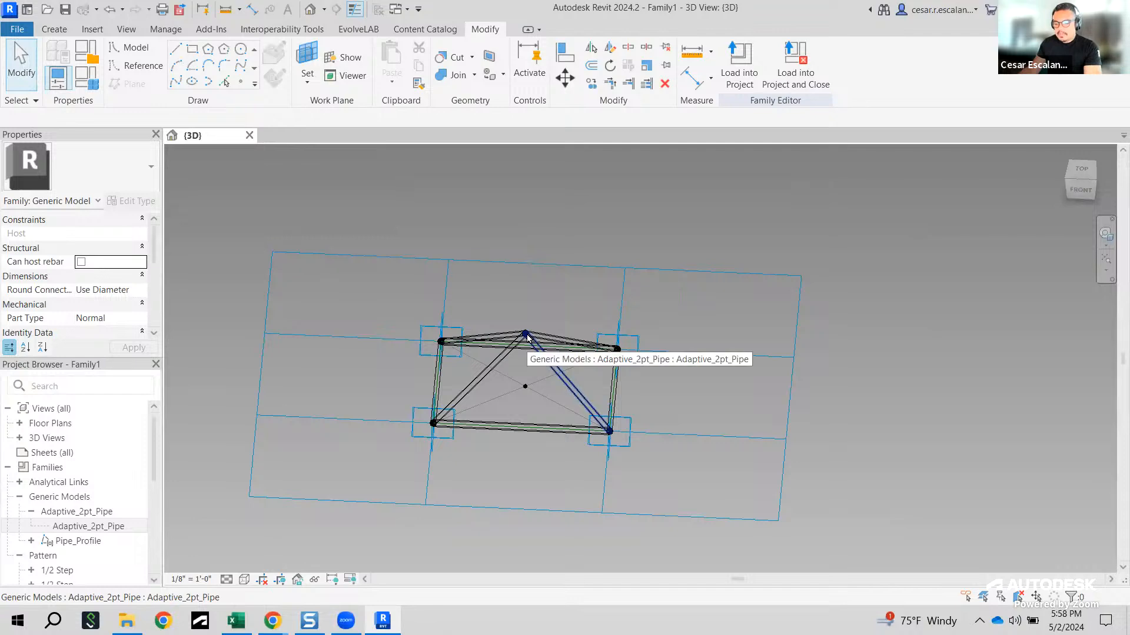
key(Tab)
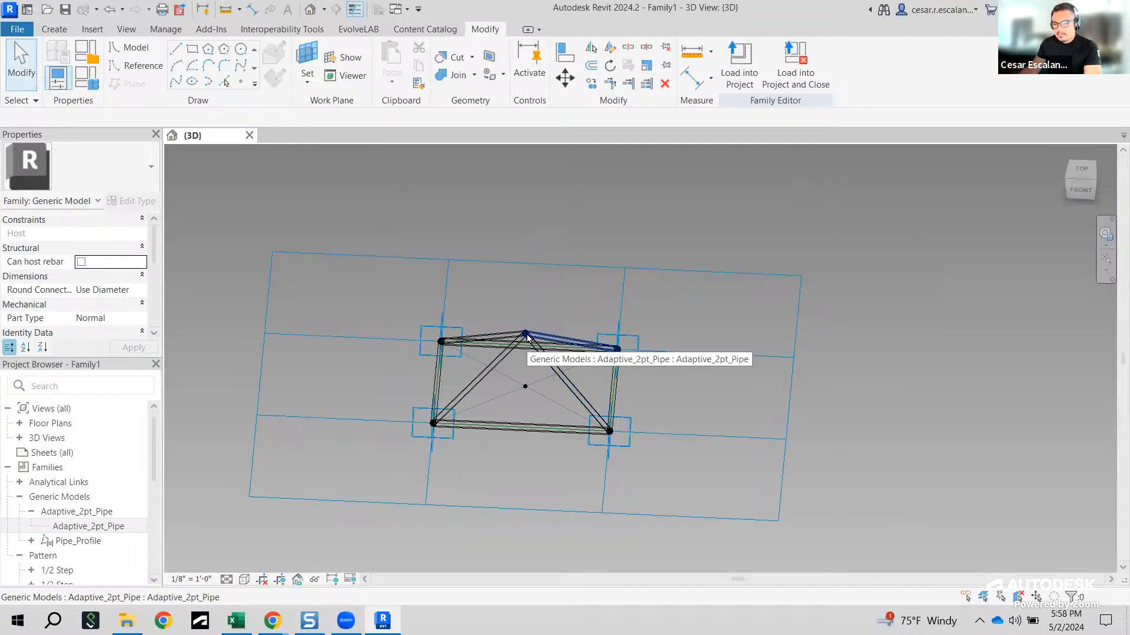
key(Tab)
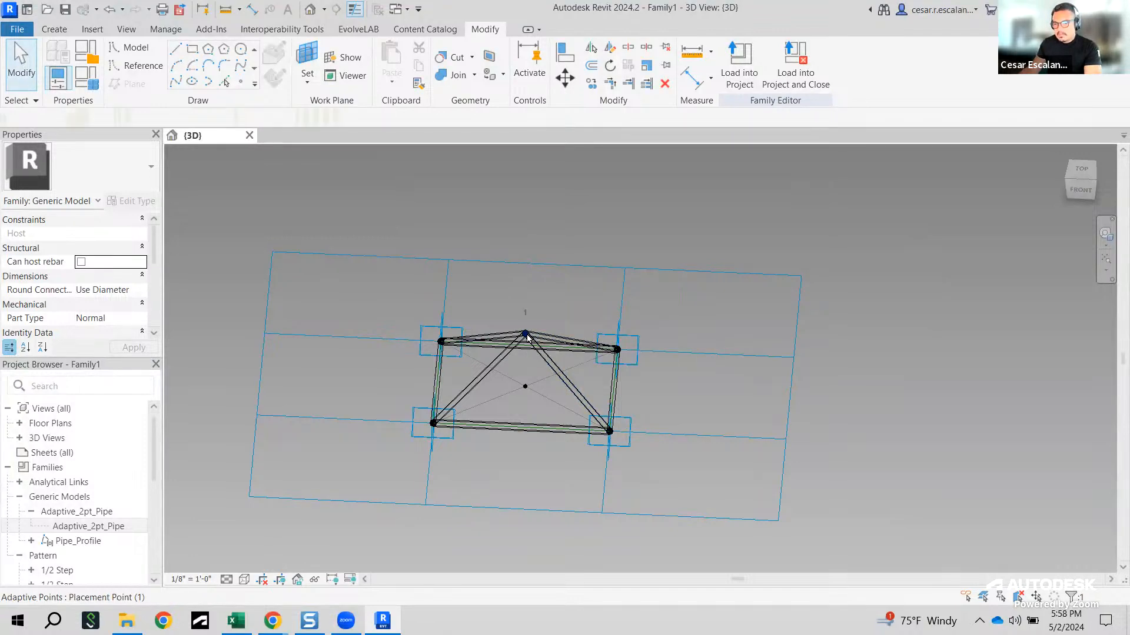
click(526, 334)
scroll(106, 311, down, 1)
scroll(108, 310, up, 1)
scroll(109, 310, down, 2)
click(513, 297)
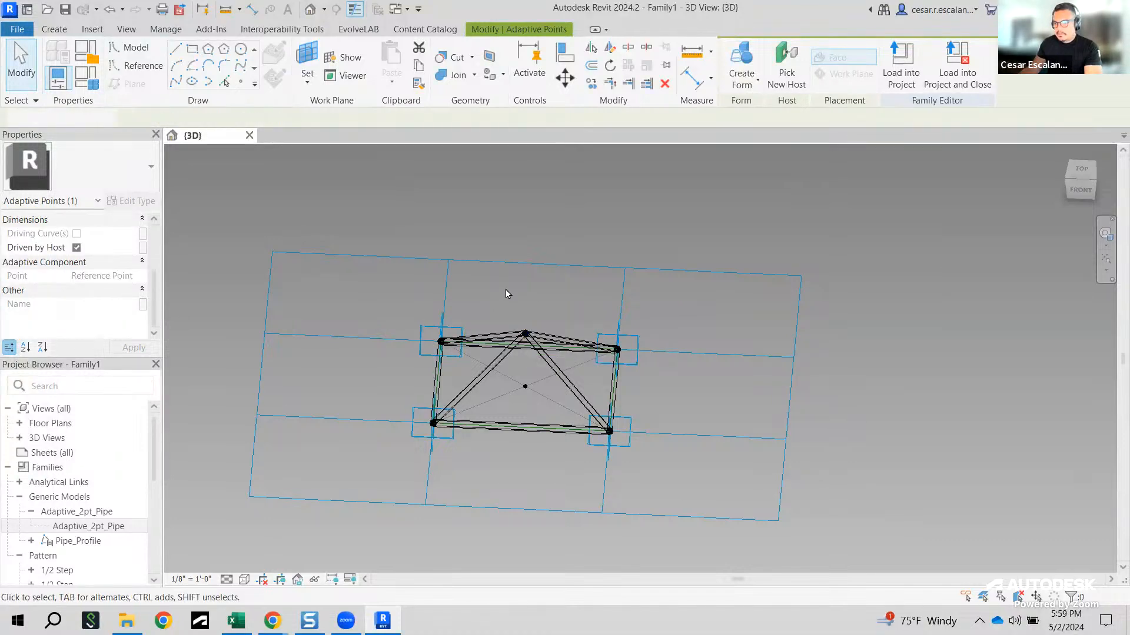
Step: Associate the apex reference point's Offset with a new type-based length family parameter named v_height
click(526, 334)
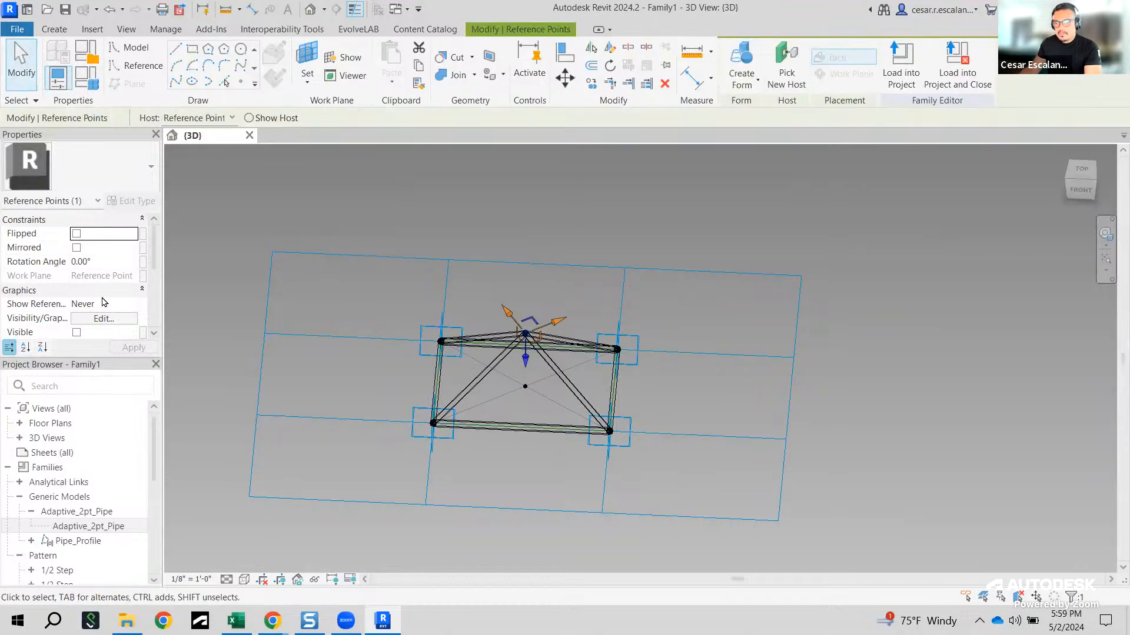
scroll(105, 308, down, 2)
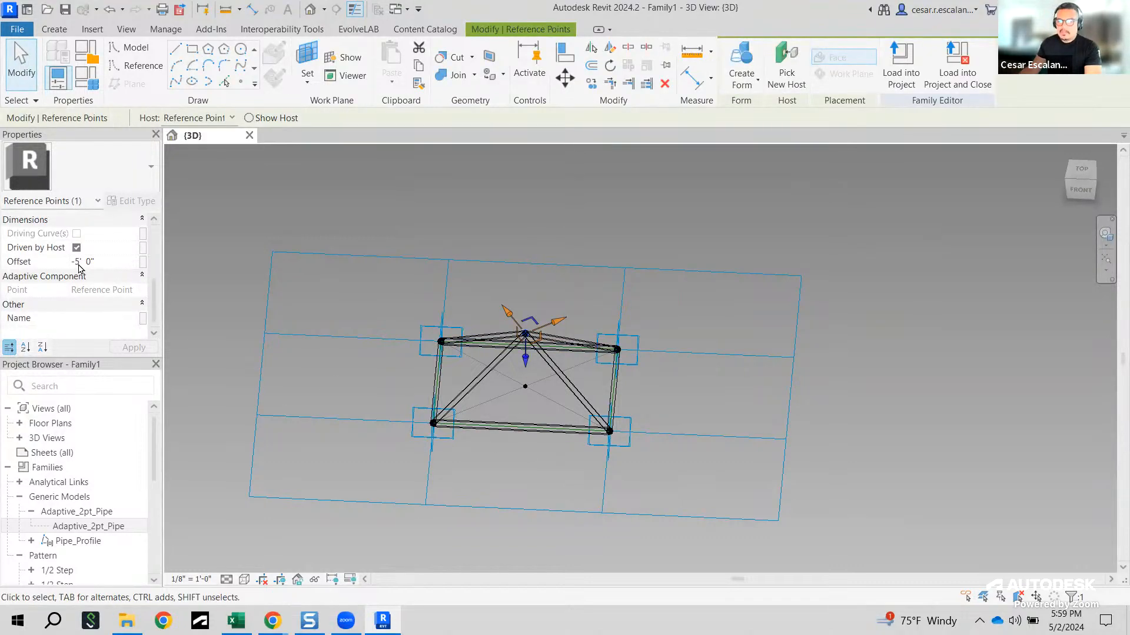
click(143, 261)
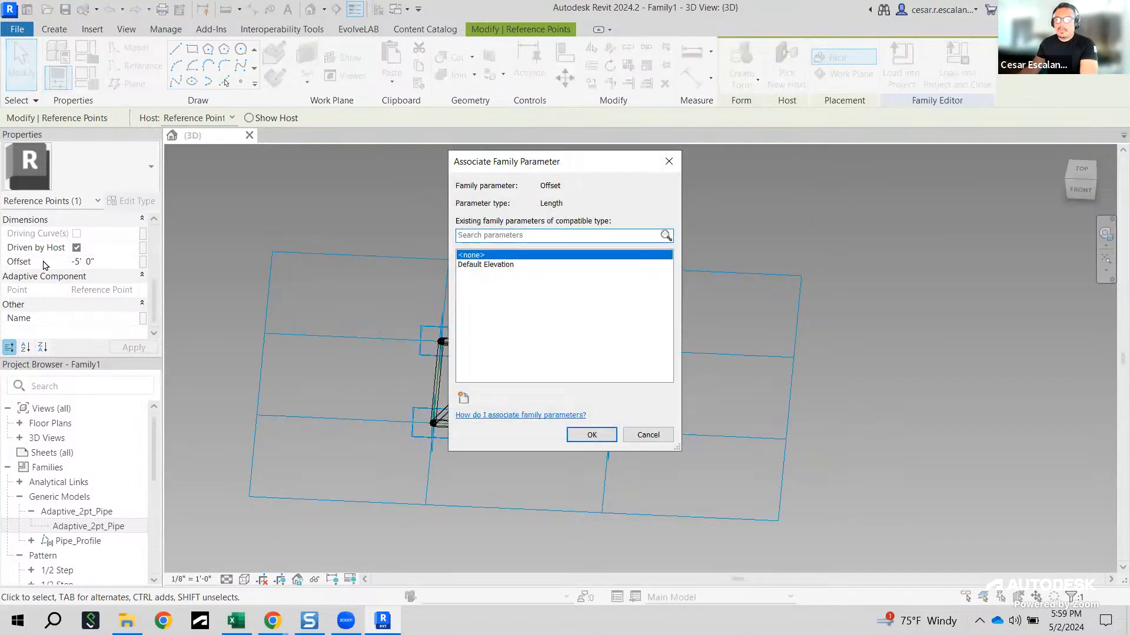
click(467, 399)
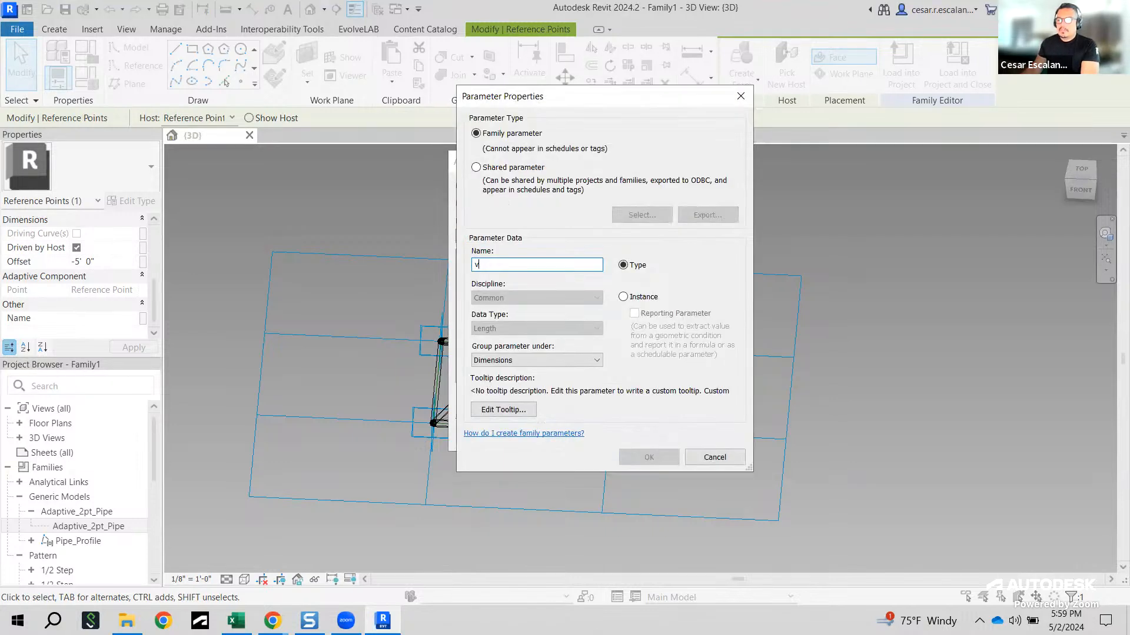
text(v)
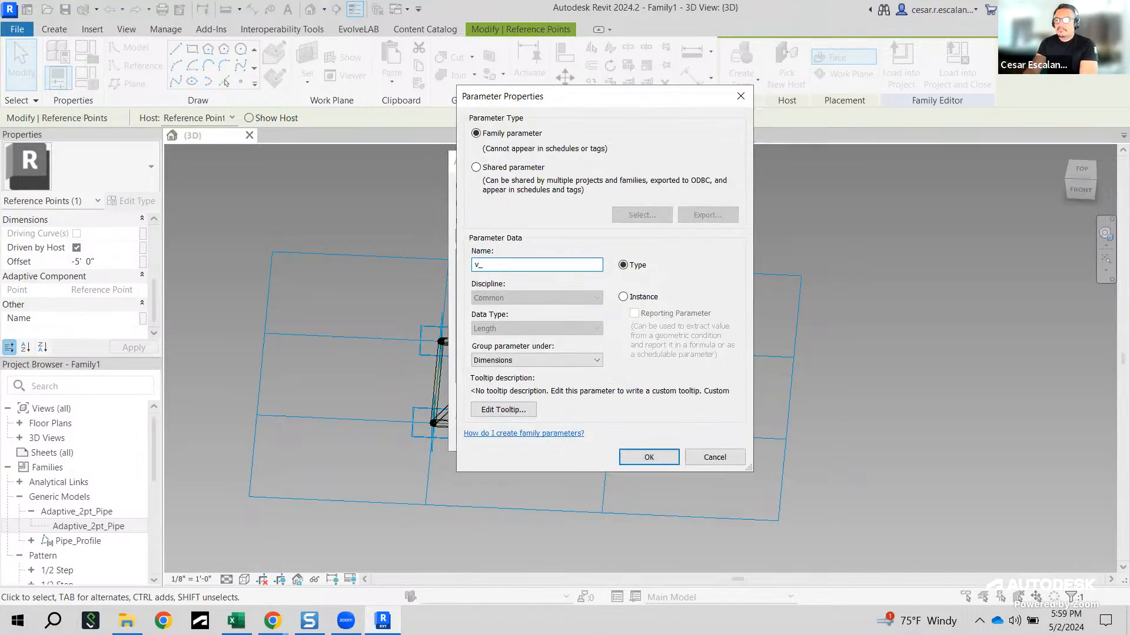
text(_height)
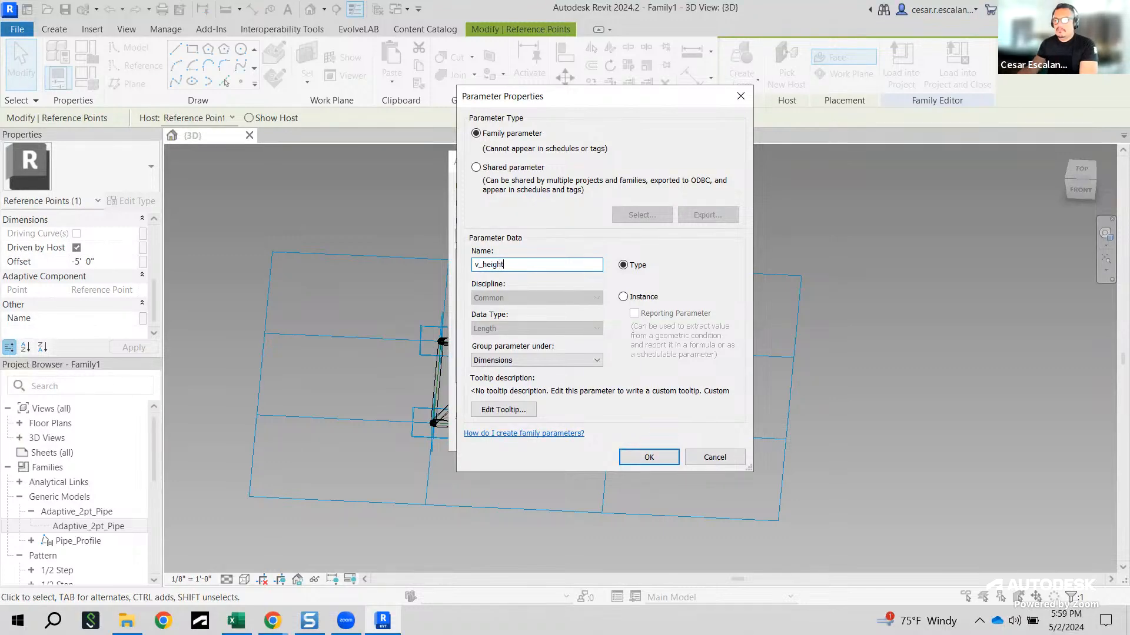
click(649, 457)
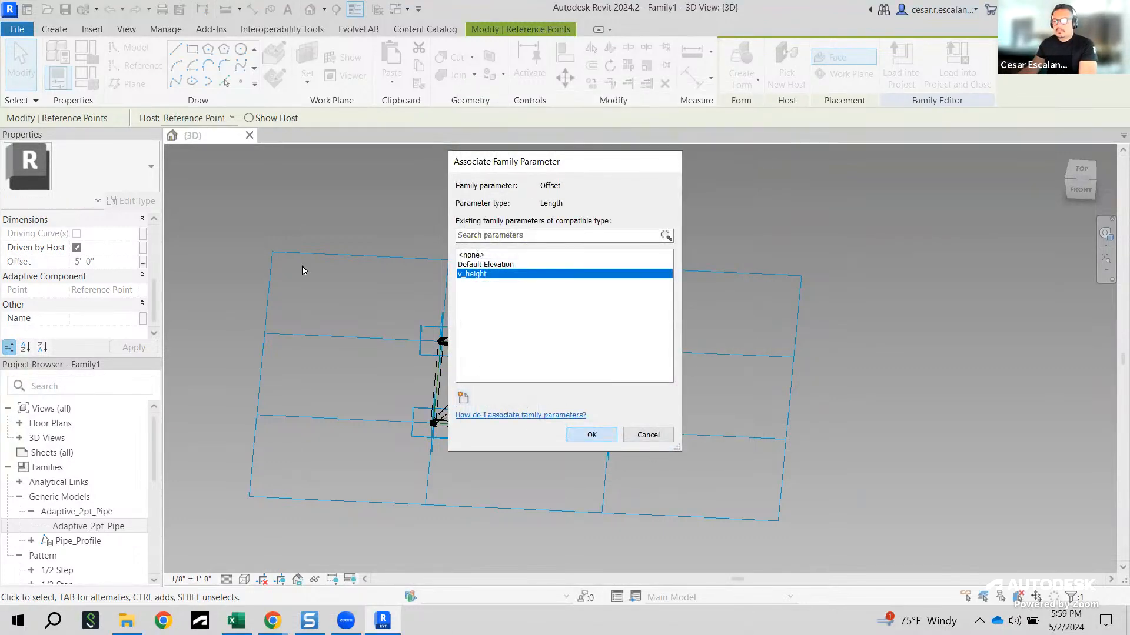
click(591, 435)
Step: Set v_height to -10' 0" in the family types and check the pyramid's shape
click(91, 87)
click(366, 321)
double_click(355, 322)
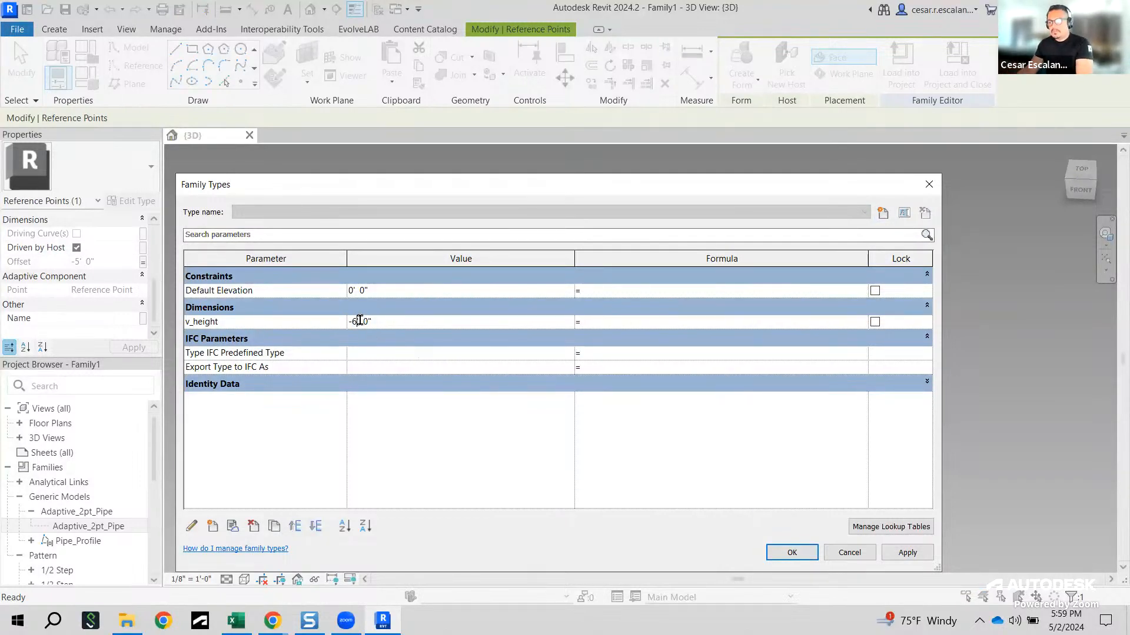
text(10)
click(900, 552)
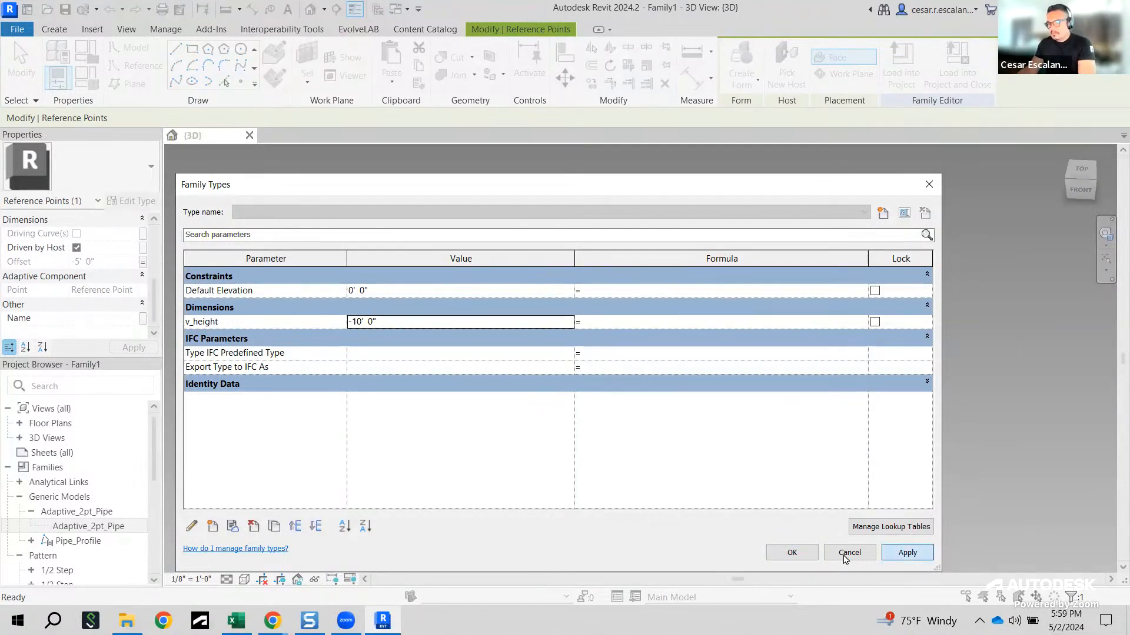
click(792, 553)
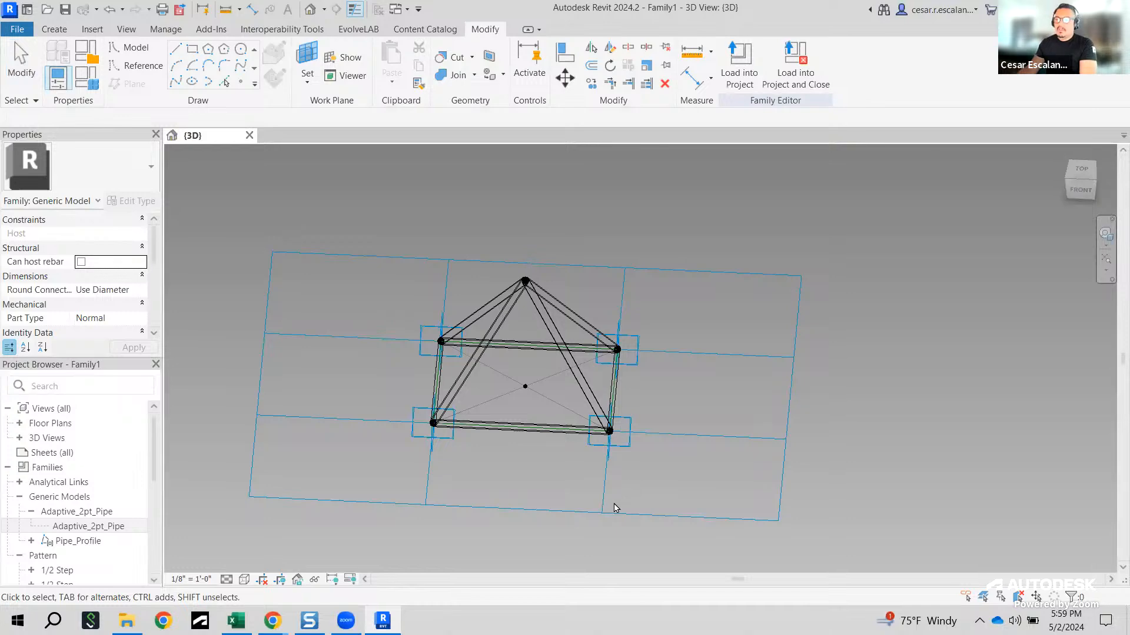
shift+middle_drag(565, 481, 707, 416)
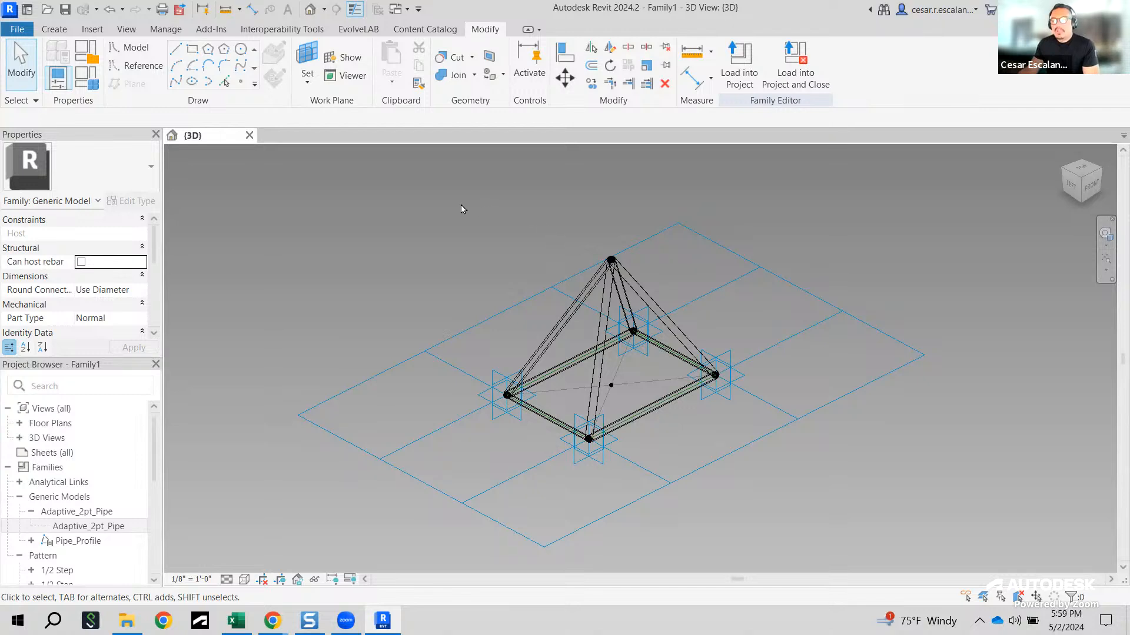
Step: Close Family1 without saving and open the recent Pyramid_Module family
click(249, 135)
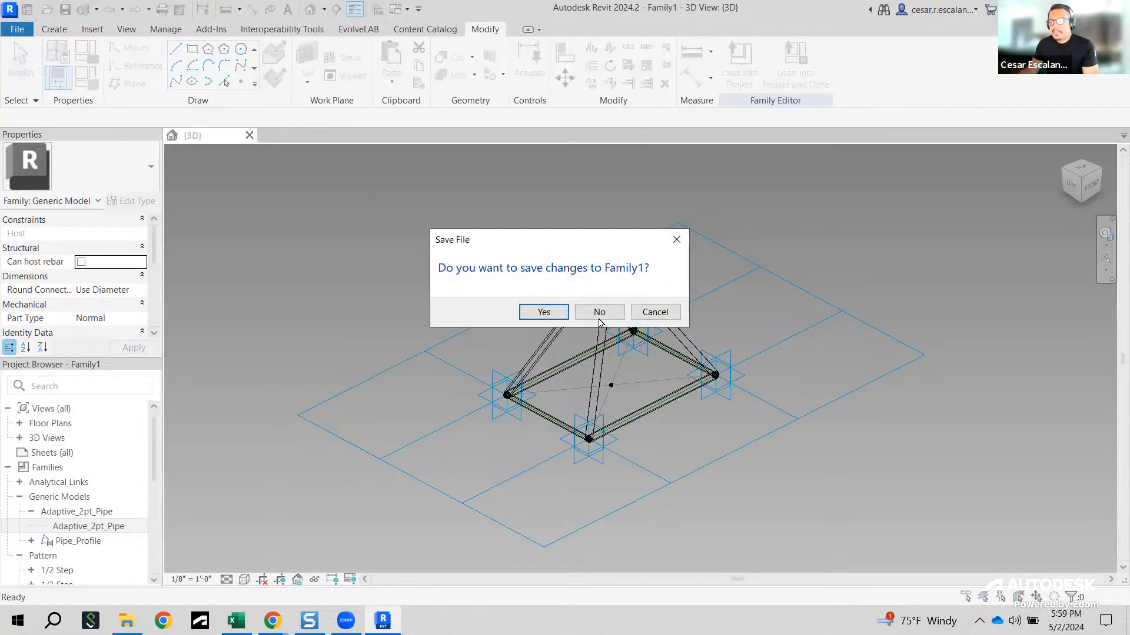
click(598, 313)
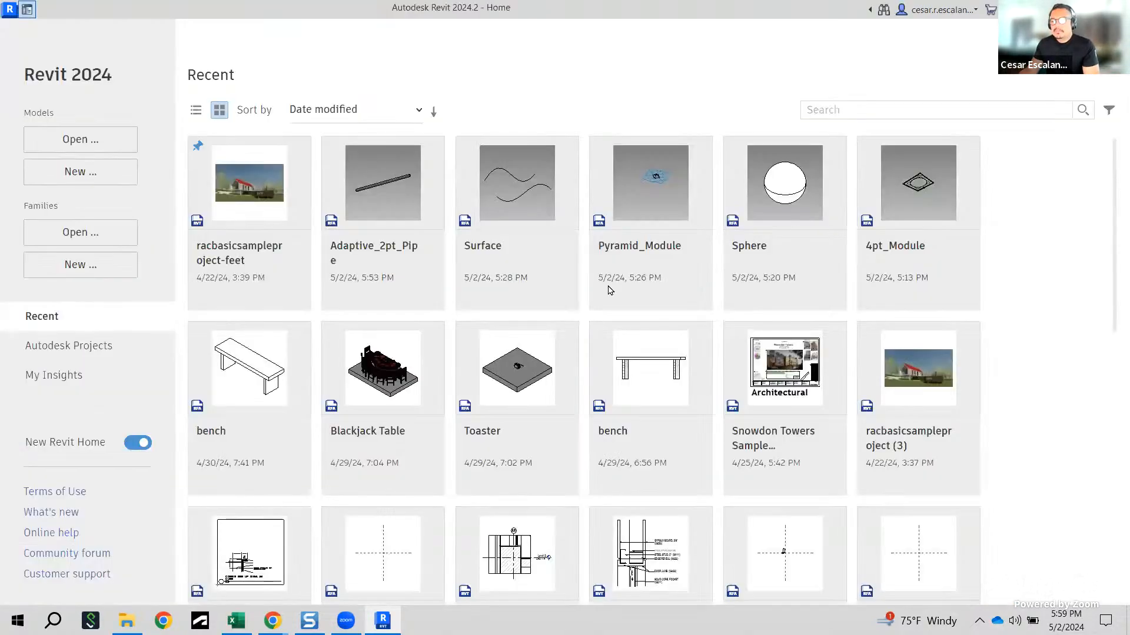
click(655, 251)
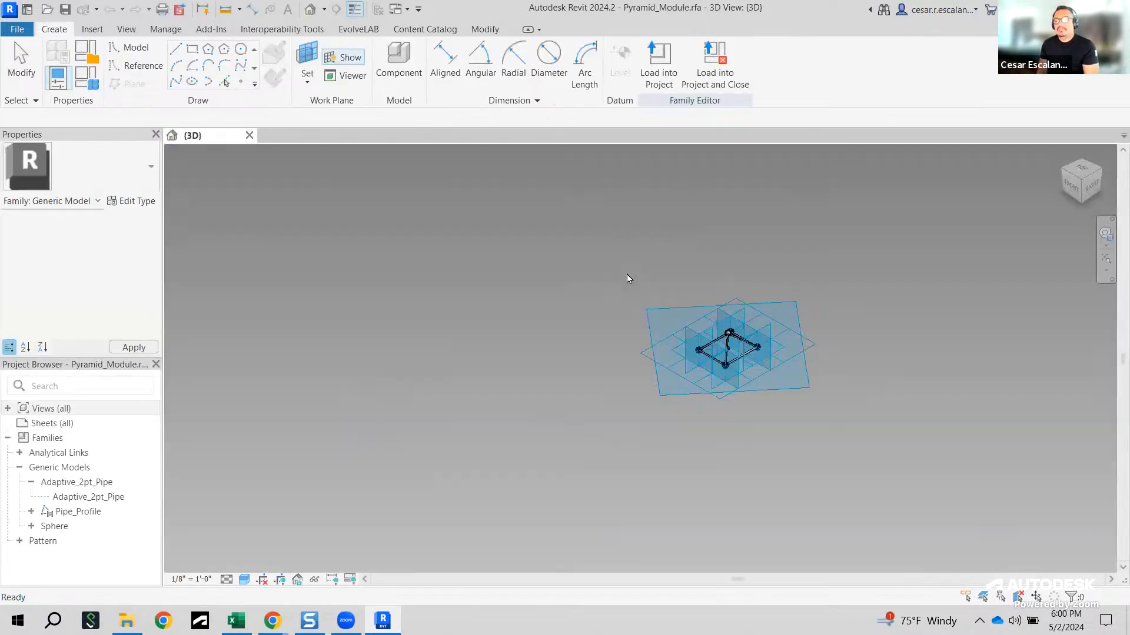
Step: Turn off the work plane display and examine the finished pyramid module from several angles
scroll(795, 436, up, 3)
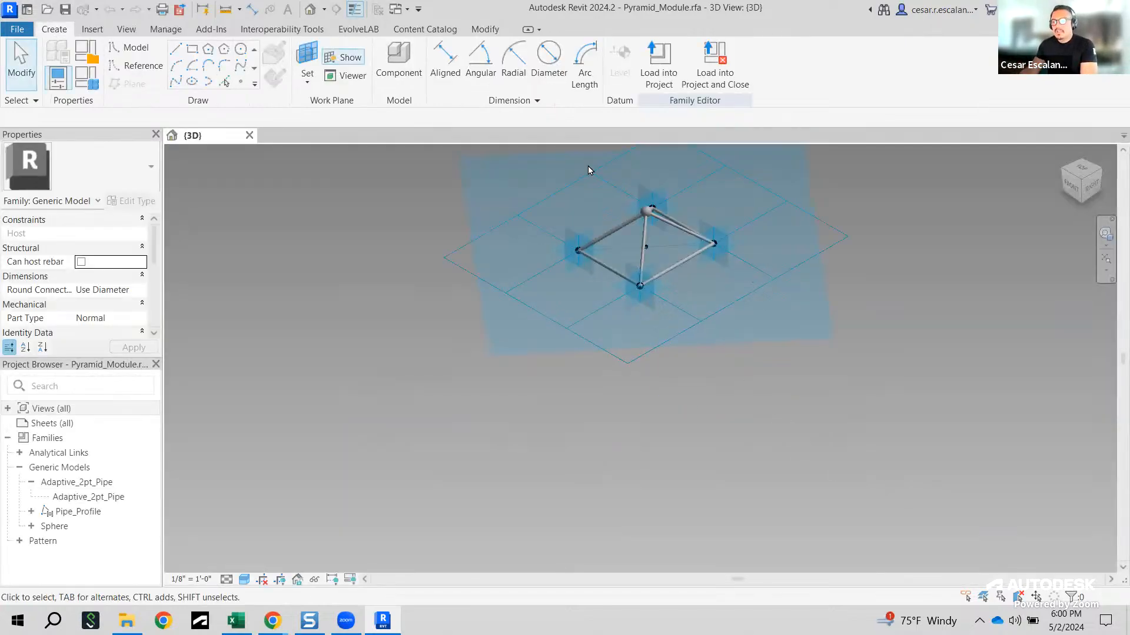
click(353, 63)
scroll(712, 471, up, 3)
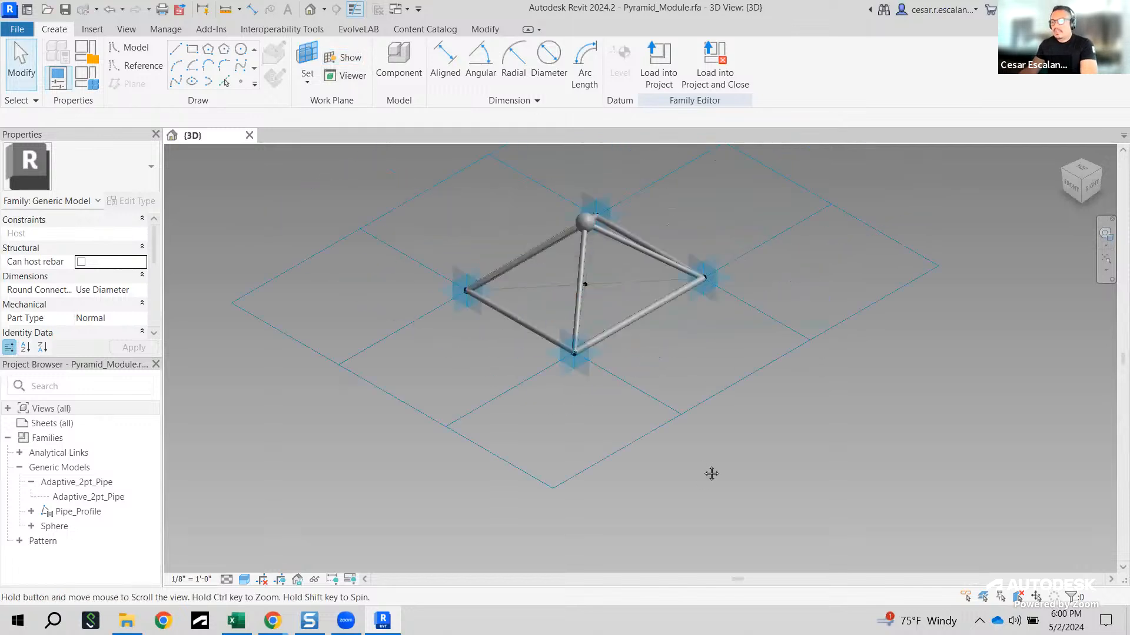
scroll(700, 427, down, 2)
shift+middle_drag(665, 421, 624, 471)
scroll(650, 426, up, 3)
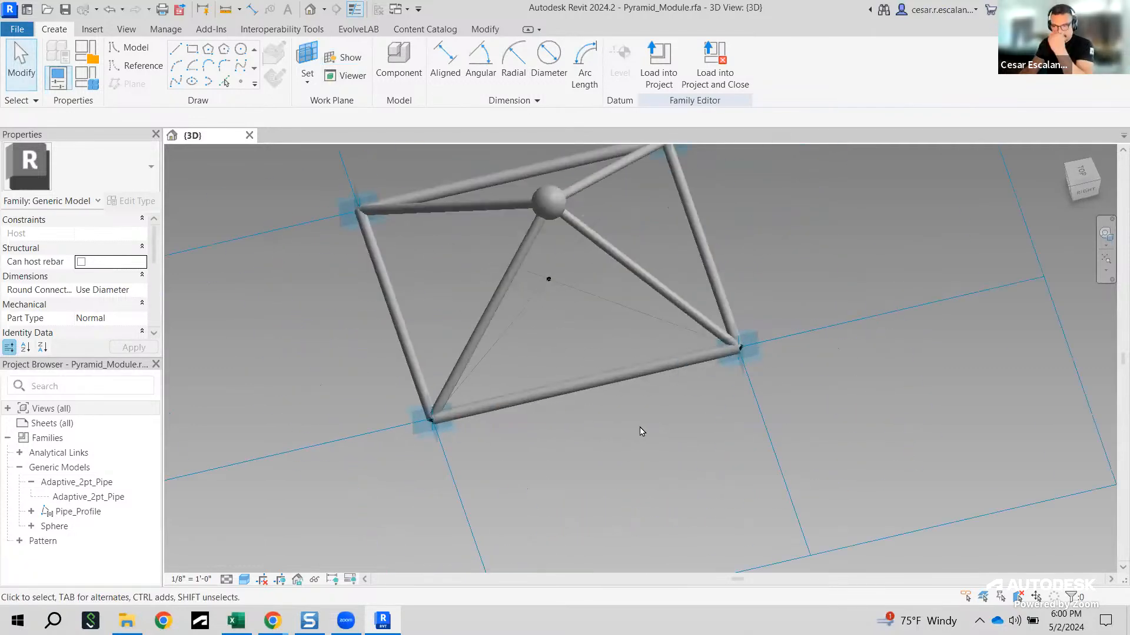
scroll(713, 417, down, 3)
shift+middle_drag(718, 443, 621, 222)
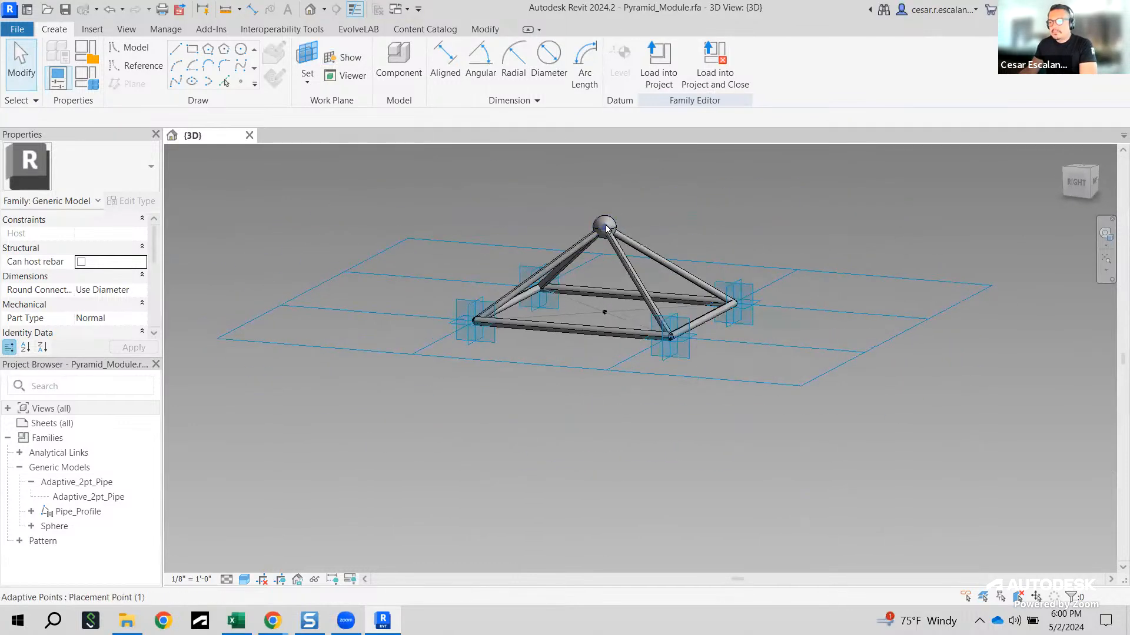
Step: Select the sphere component at the pyramid's apex and inspect how it sits on the pipe joint
click(615, 228)
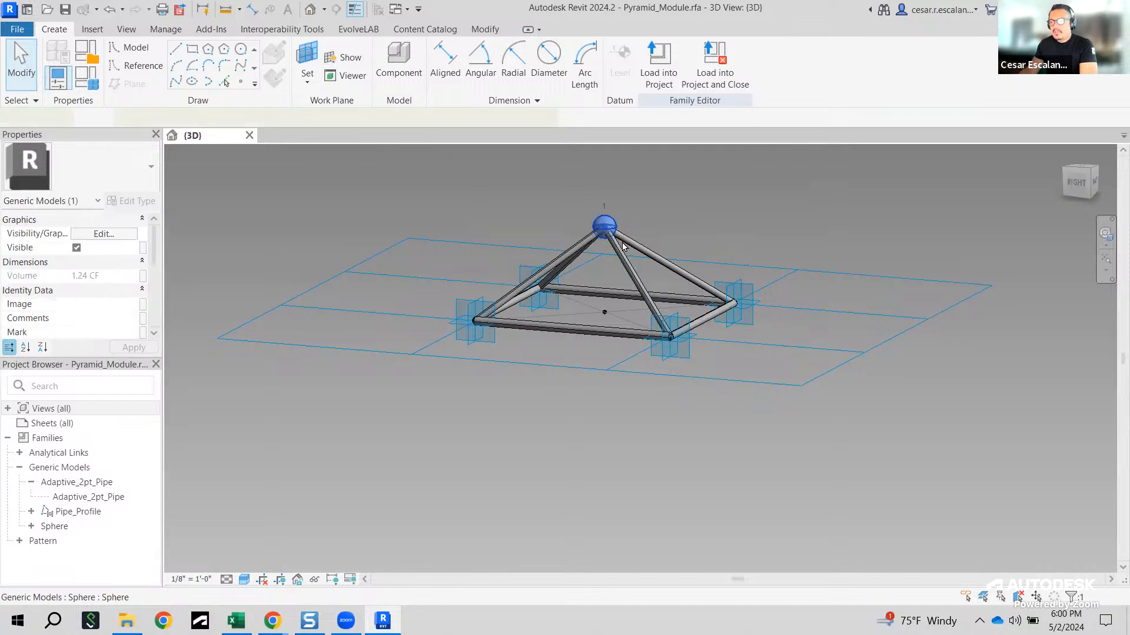
scroll(615, 230, up, 3)
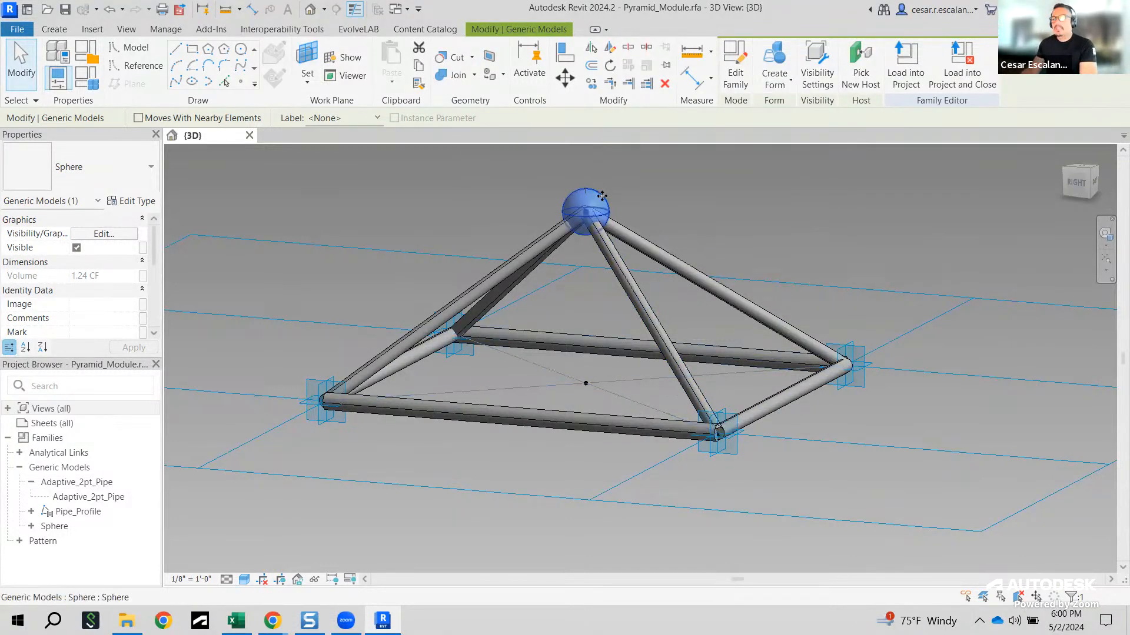
click(735, 233)
shift+middle_drag(738, 234, 781, 423)
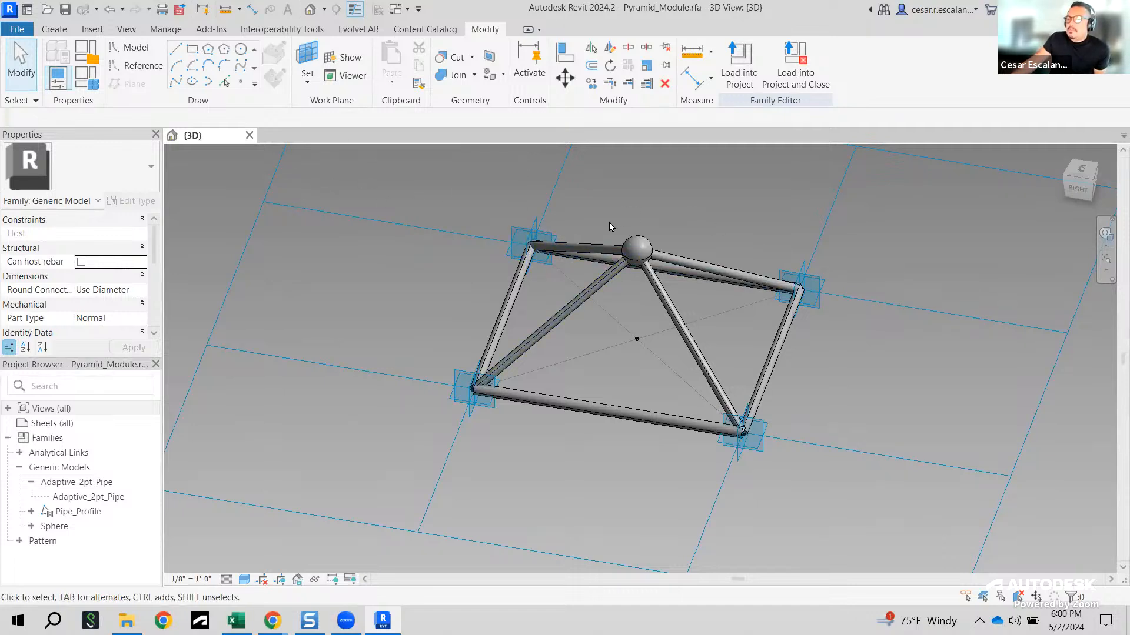
scroll(610, 227, down, 3)
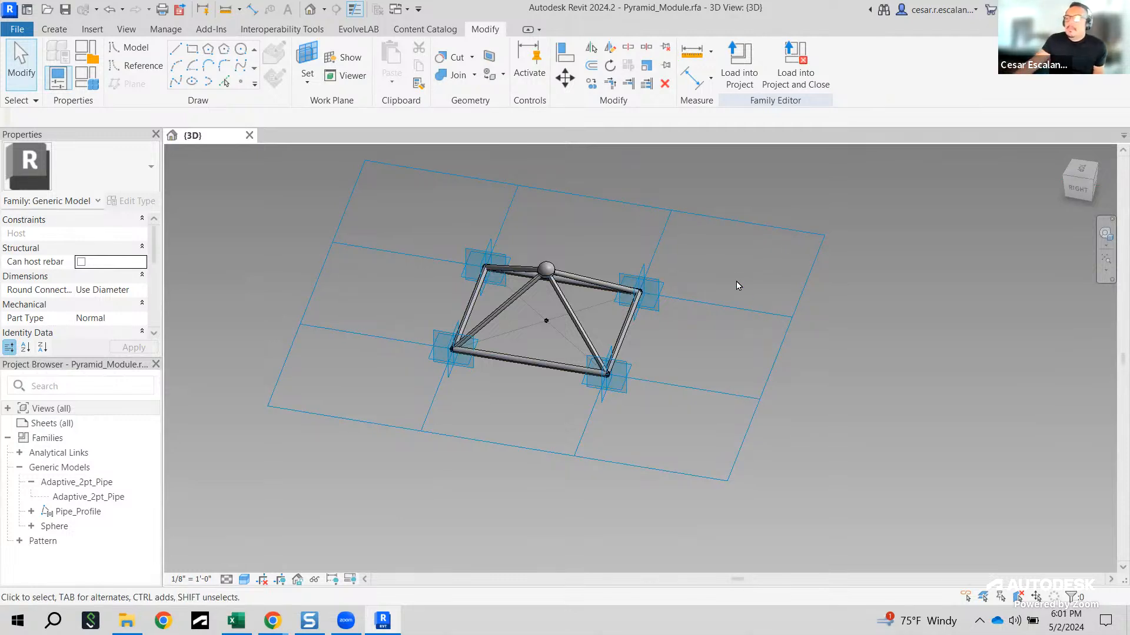
scroll(737, 285, down, 3)
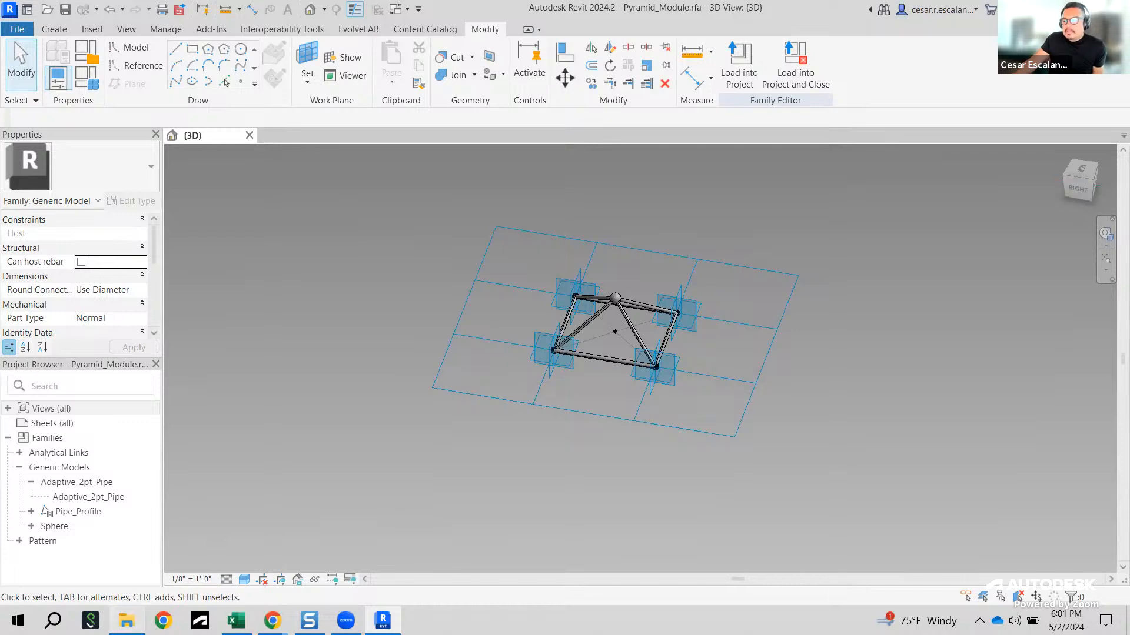
Step: Open the Surface.rfa family from the Adaptive Components folder
click(126, 621)
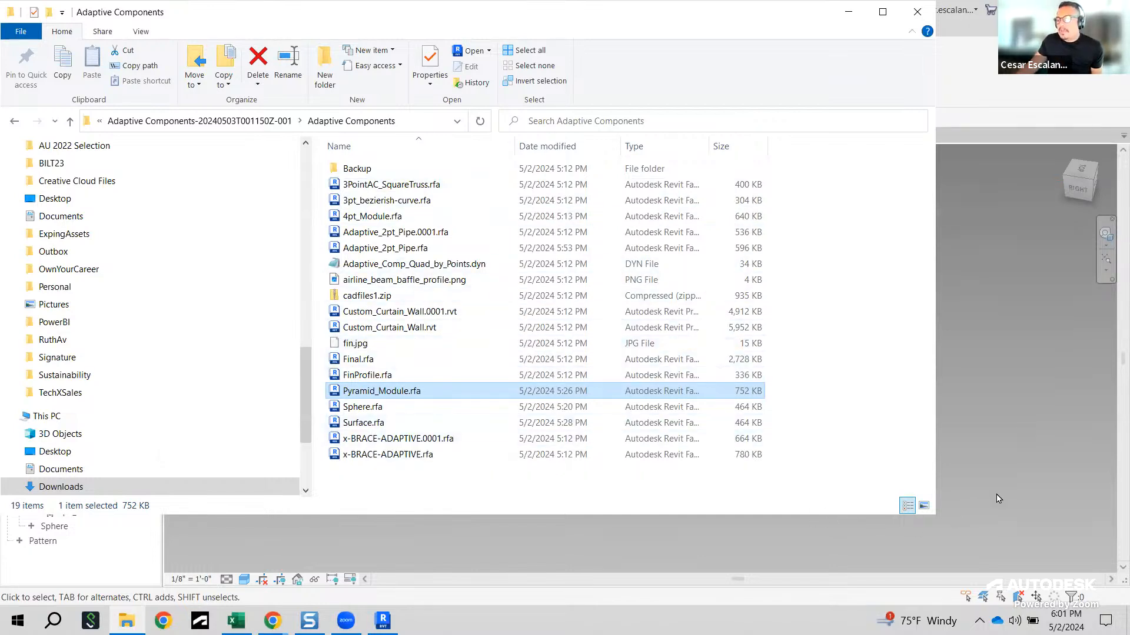
key(alt+Tab)
click(17, 29)
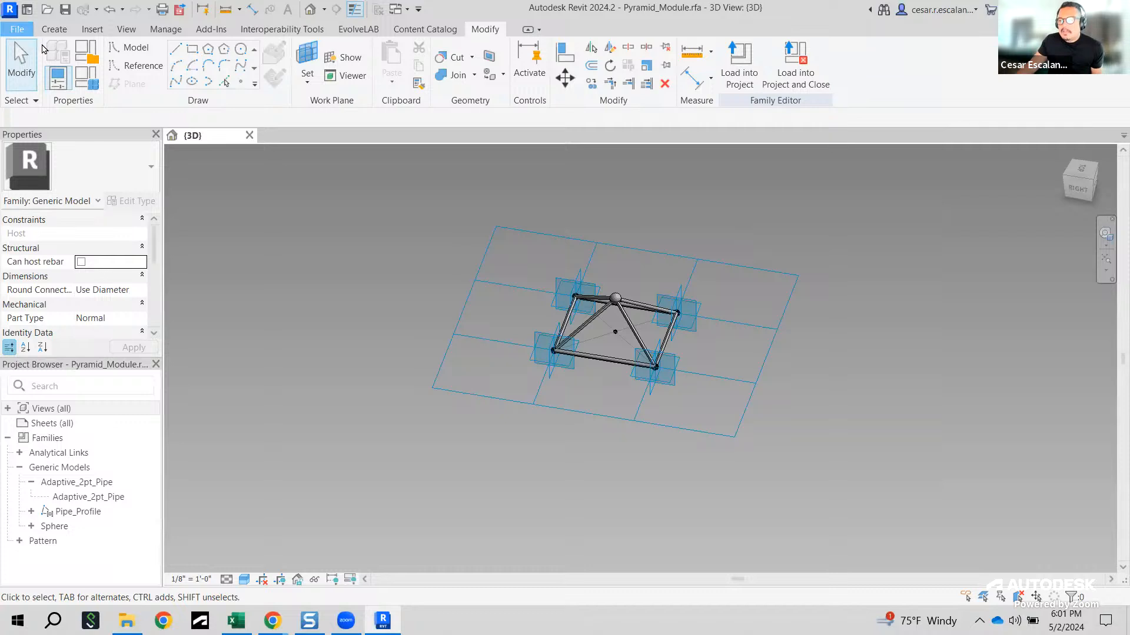
click(54, 139)
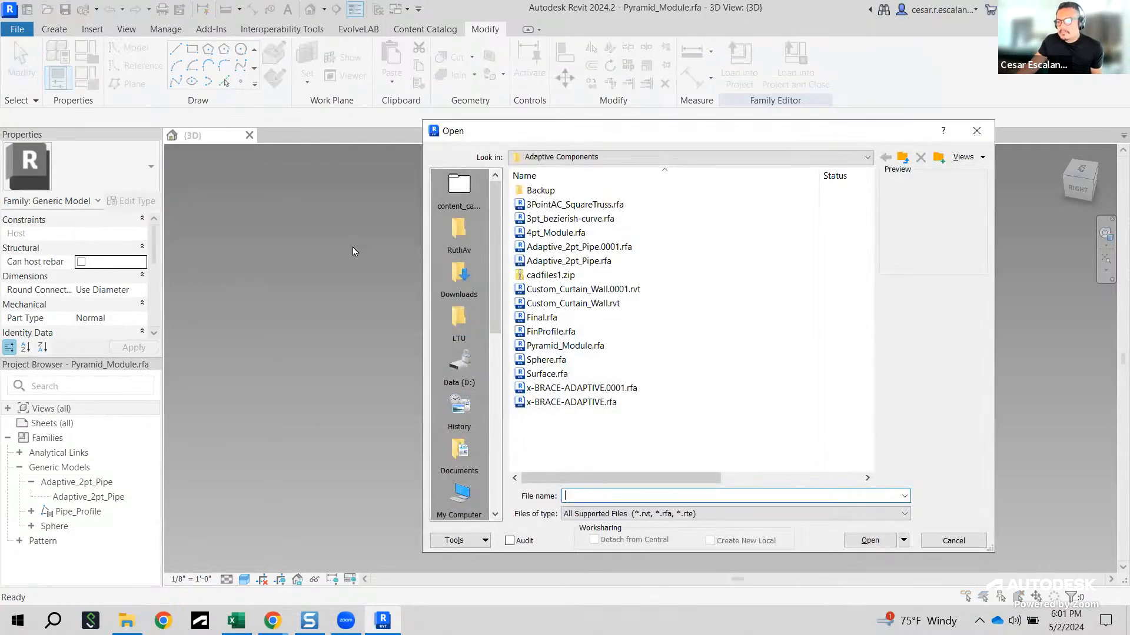
click(588, 373)
click(856, 544)
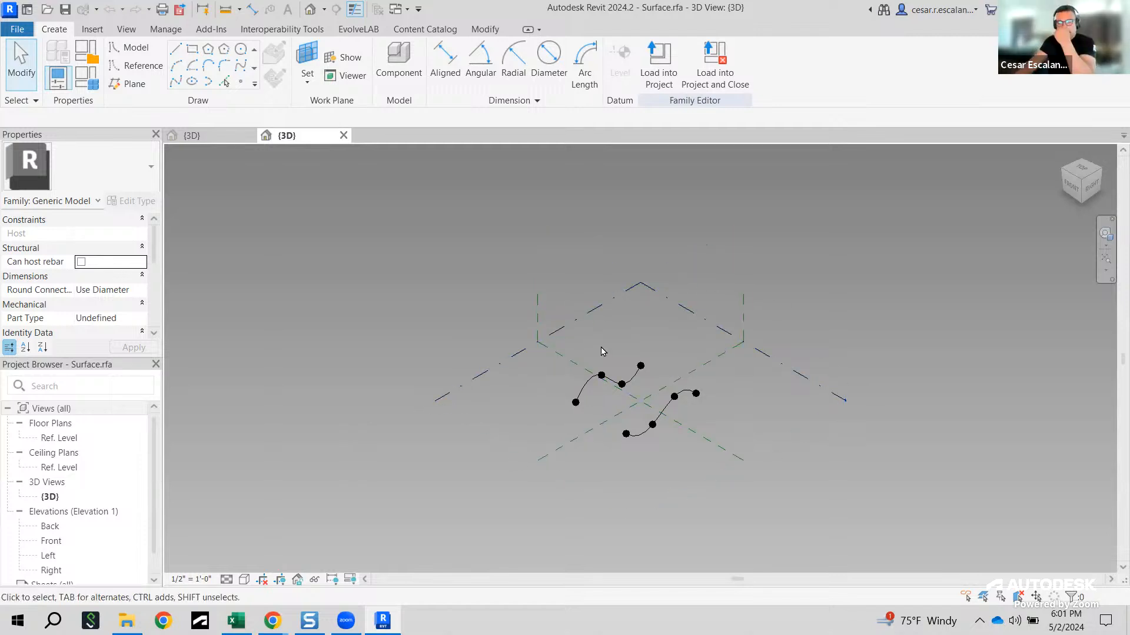
Step: Select each of the two spline model lines in the Surface family in turn to examine them
scroll(702, 458, up, 2)
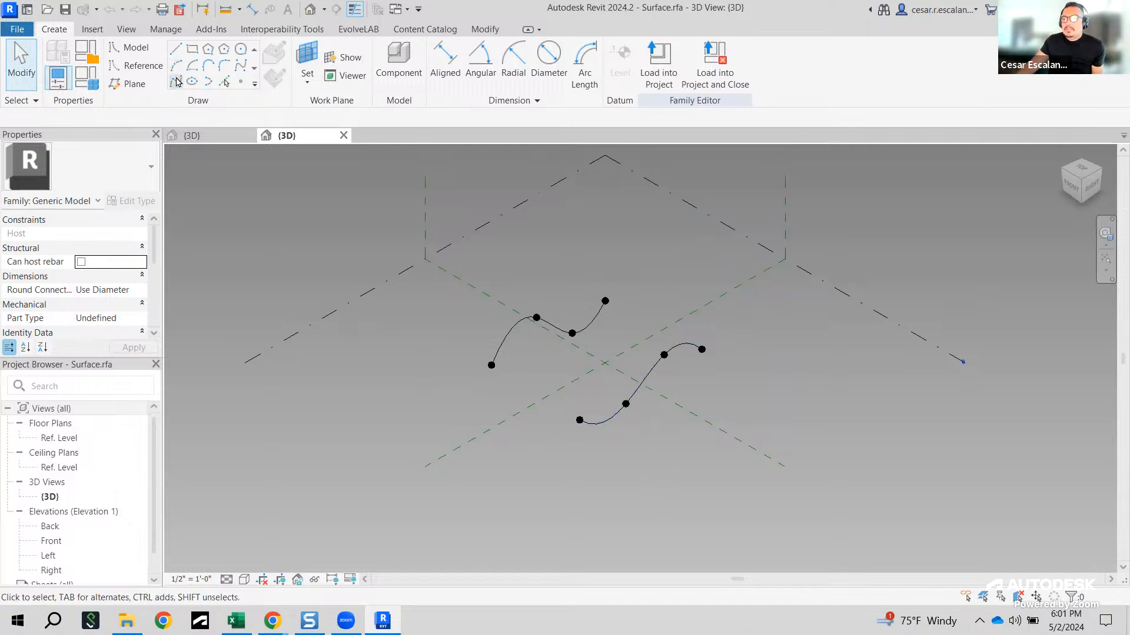
click(655, 381)
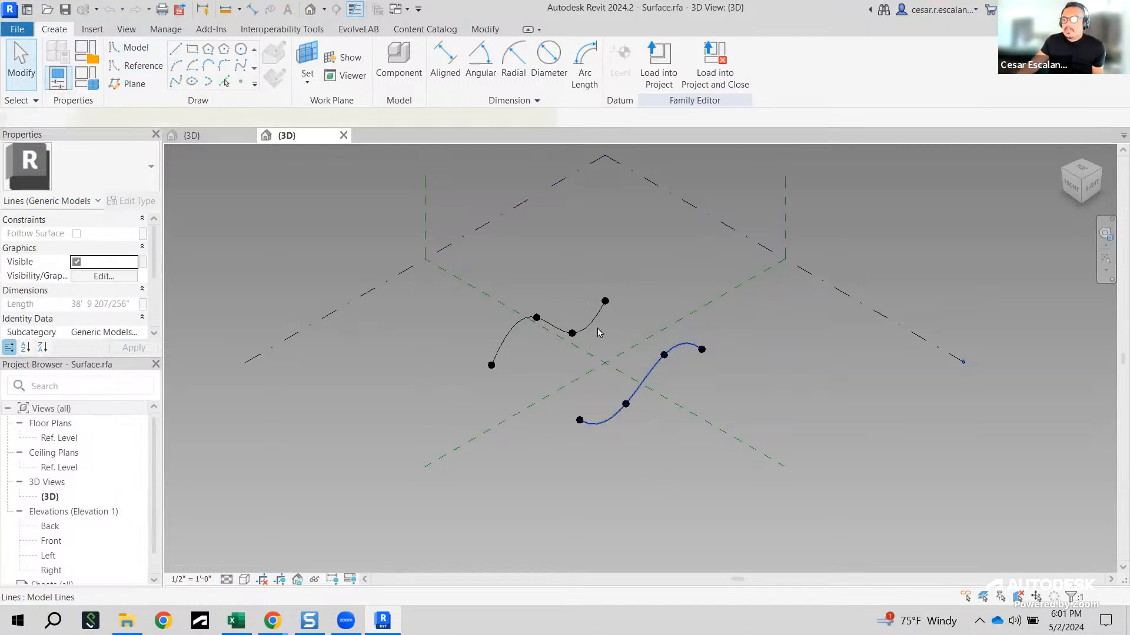
click(591, 321)
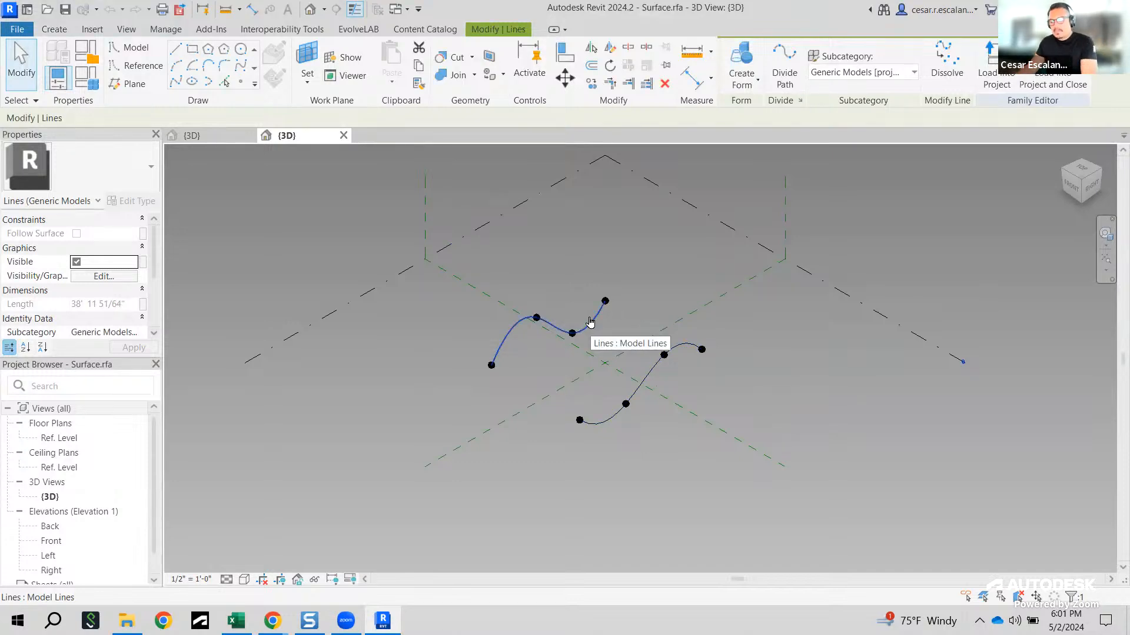
click(27, 9)
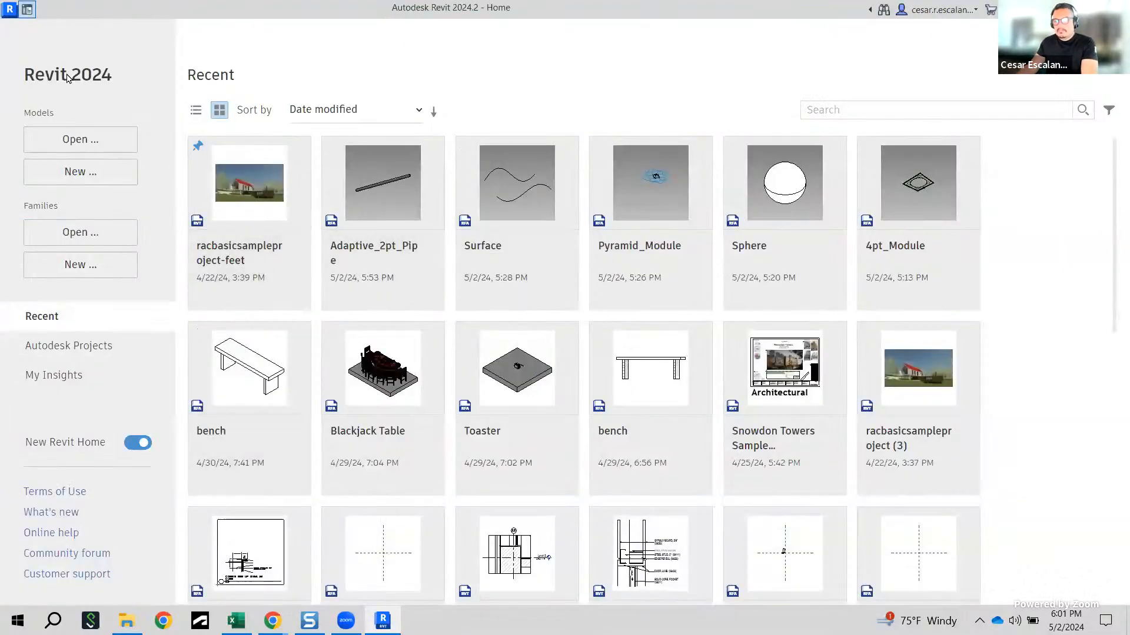
click(27, 9)
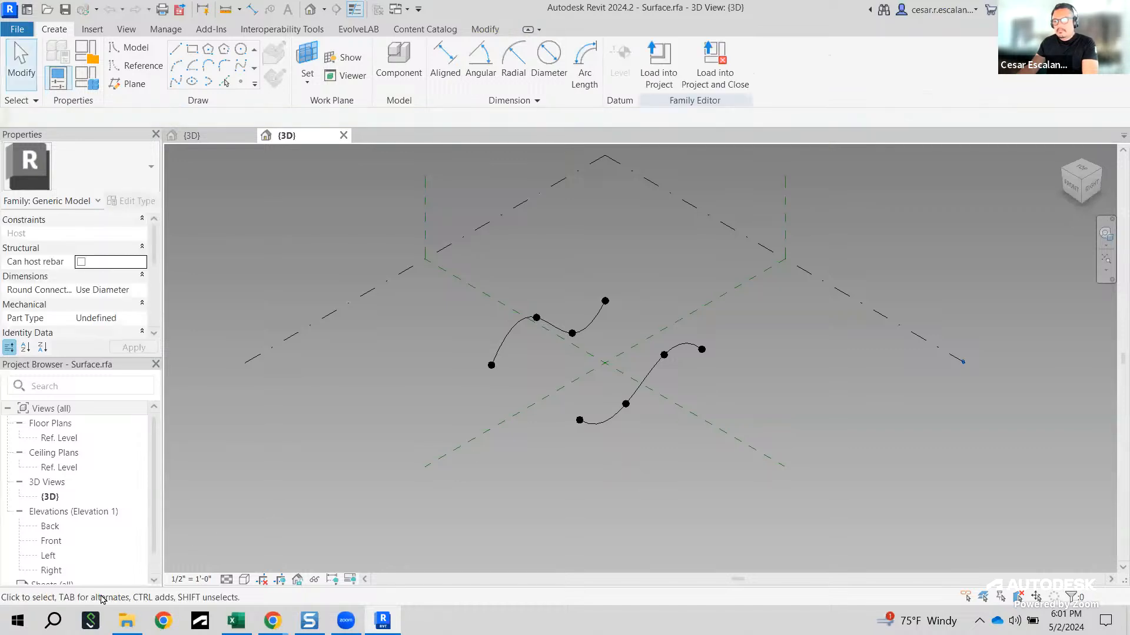
Step: Launch ZoomIt and accept its current settings
key(super)
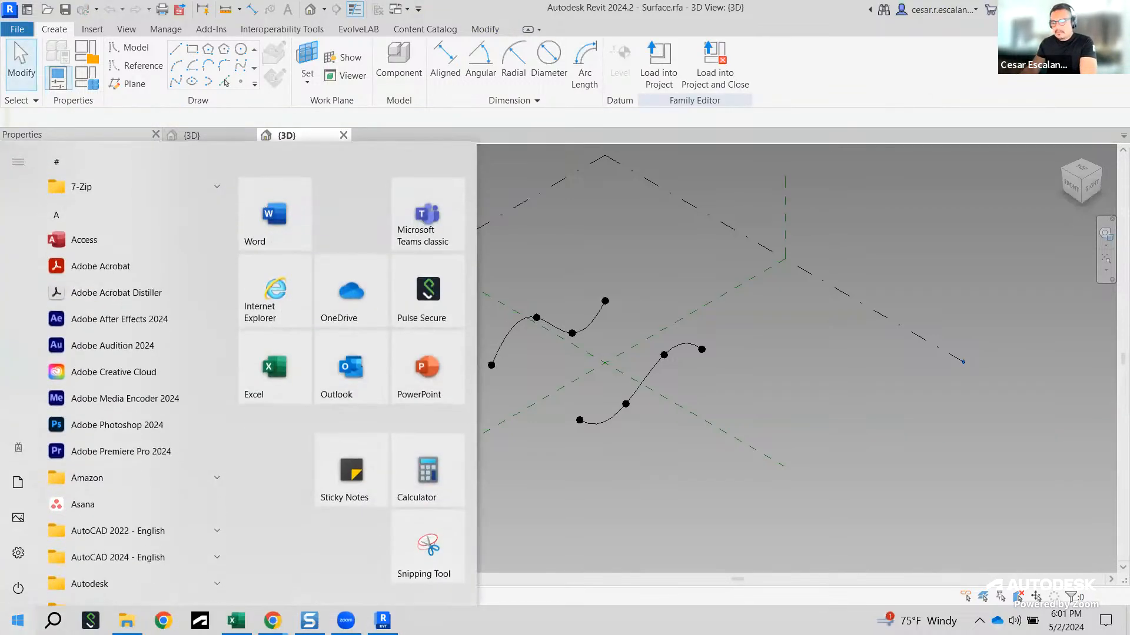
text(zoomit)
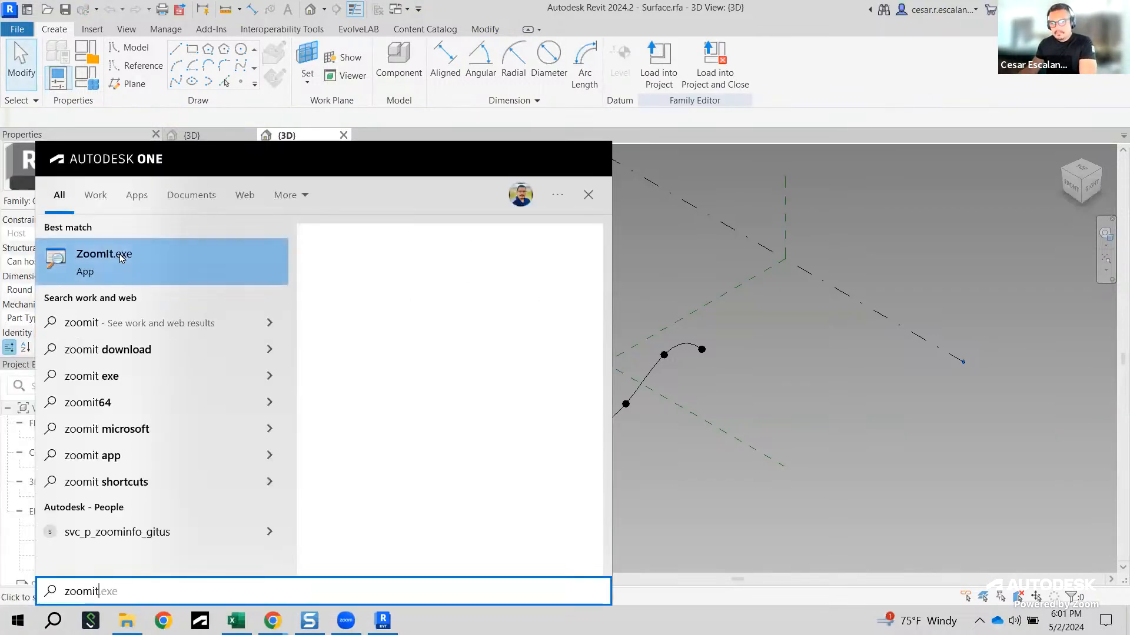
click(121, 258)
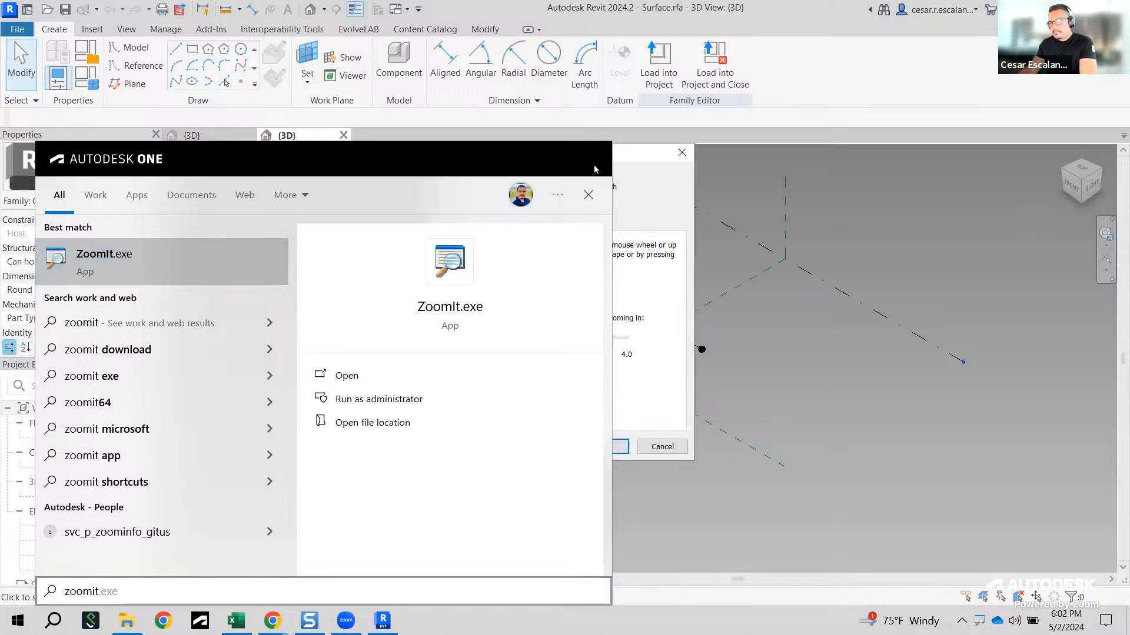
click(605, 447)
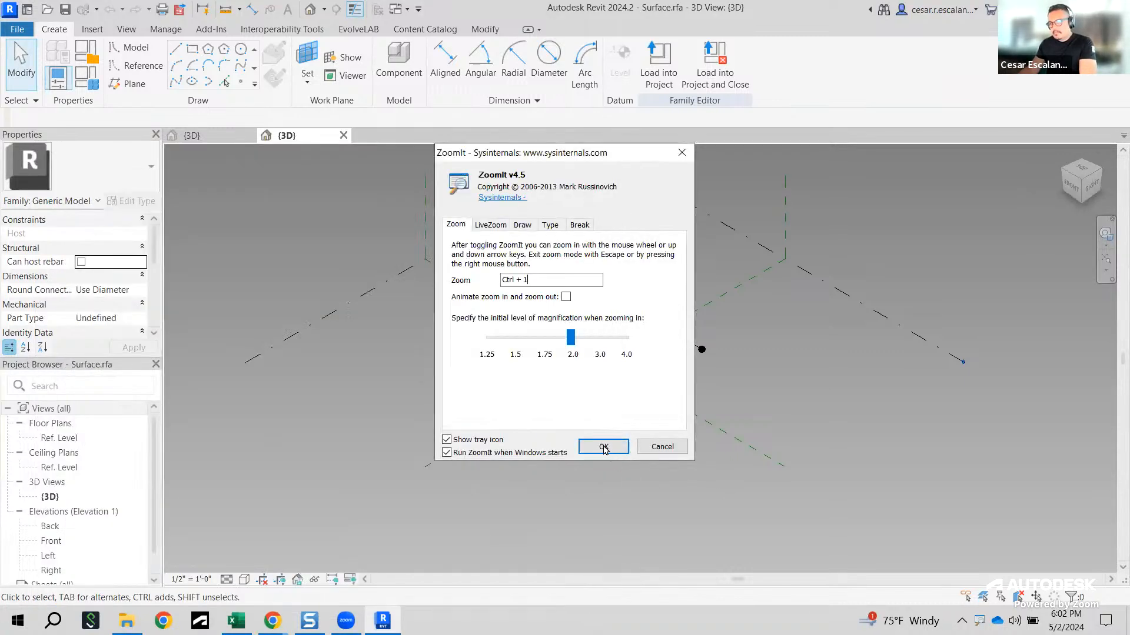
click(605, 447)
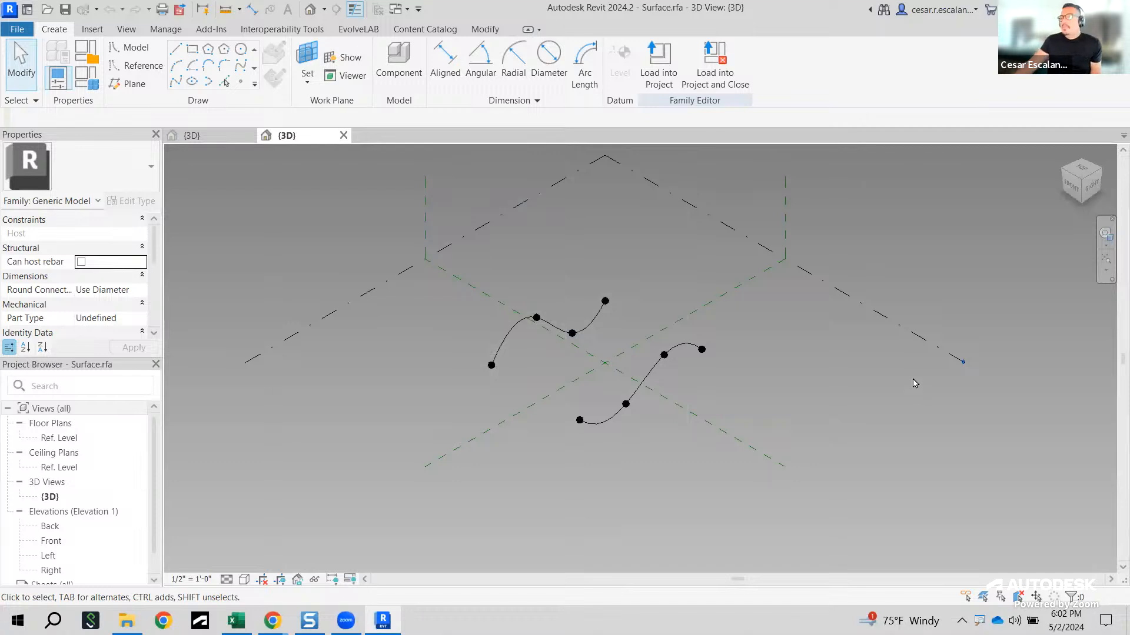
Step: Draw a spline model line through four points on the Ref. Level work plane, beside the two existing curves
scroll(736, 388, down, 2)
middle_drag(767, 416, 700, 416)
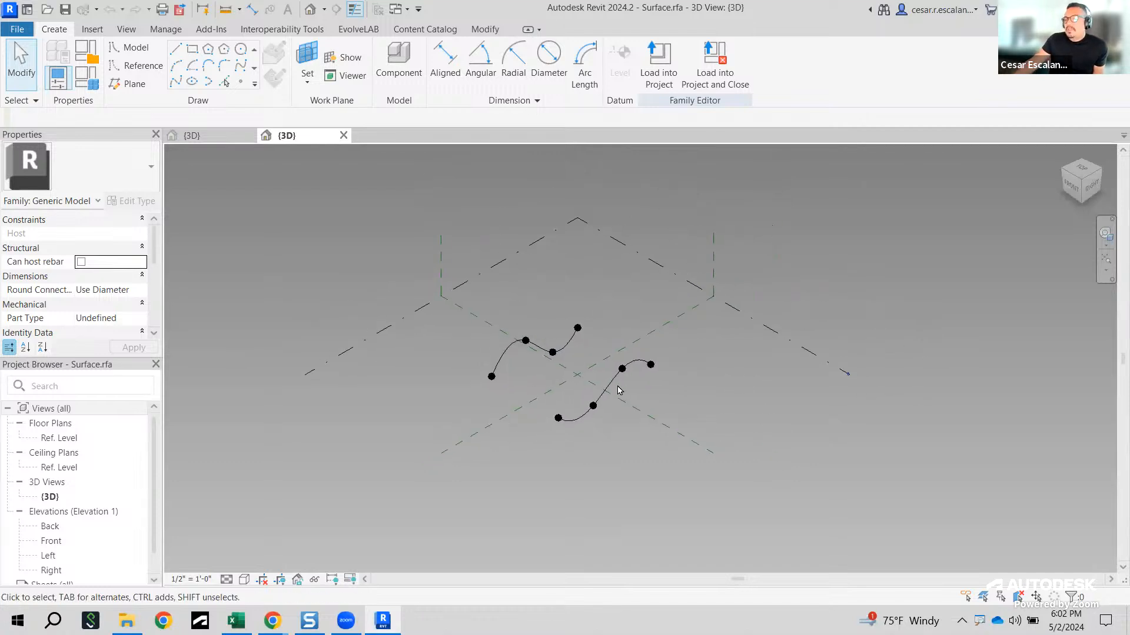
click(175, 81)
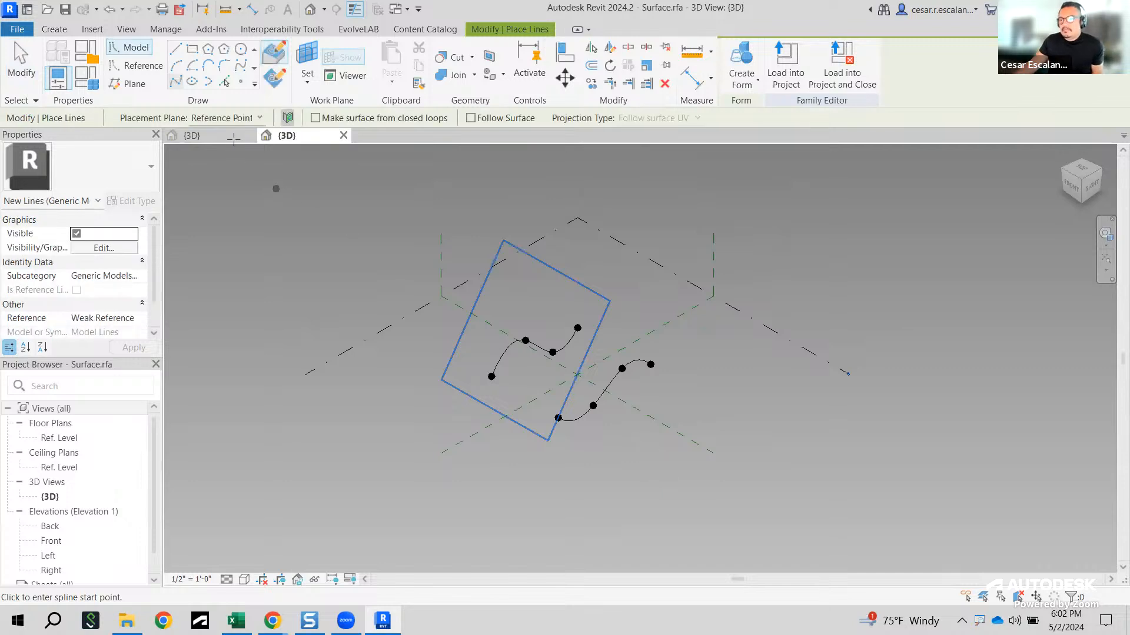
click(306, 84)
click(306, 85)
click(305, 84)
click(304, 117)
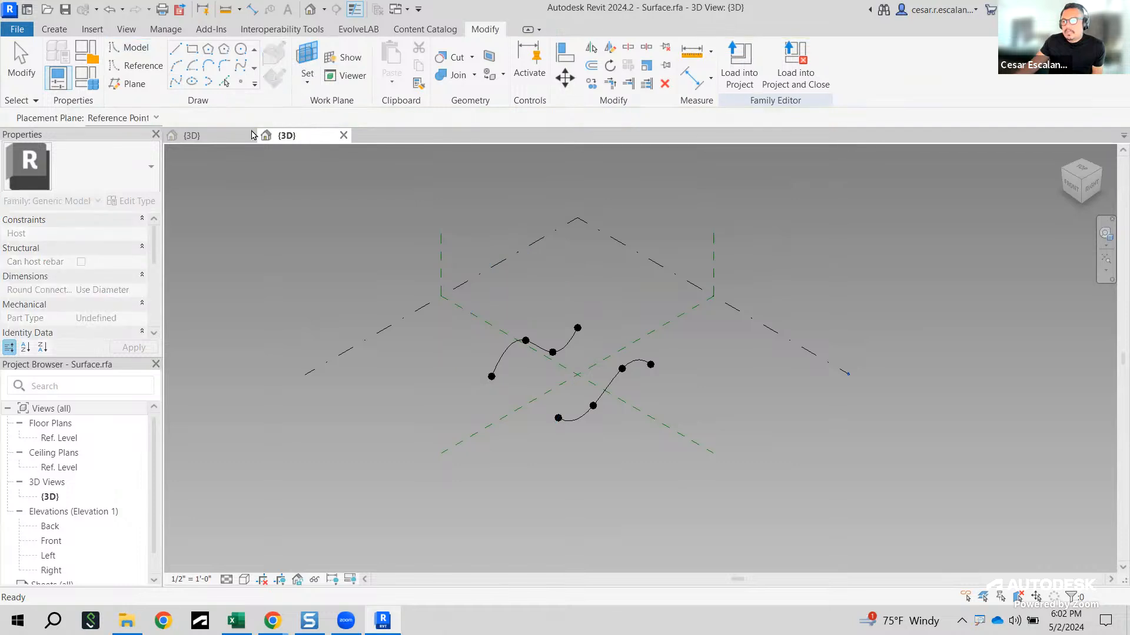
click(156, 117)
click(115, 130)
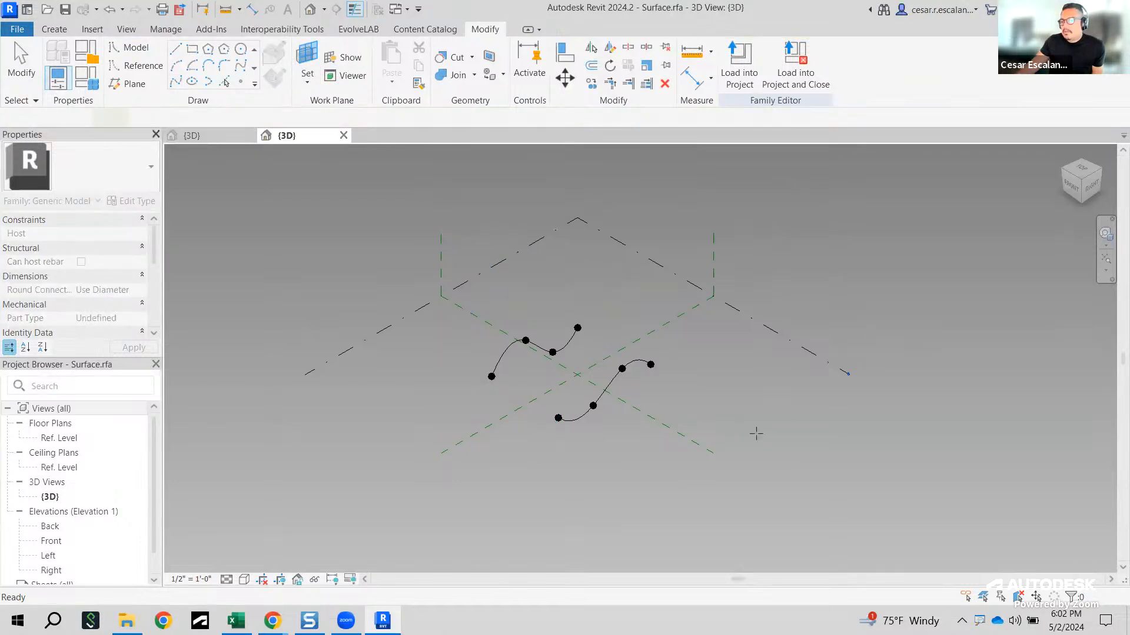
click(610, 445)
click(669, 411)
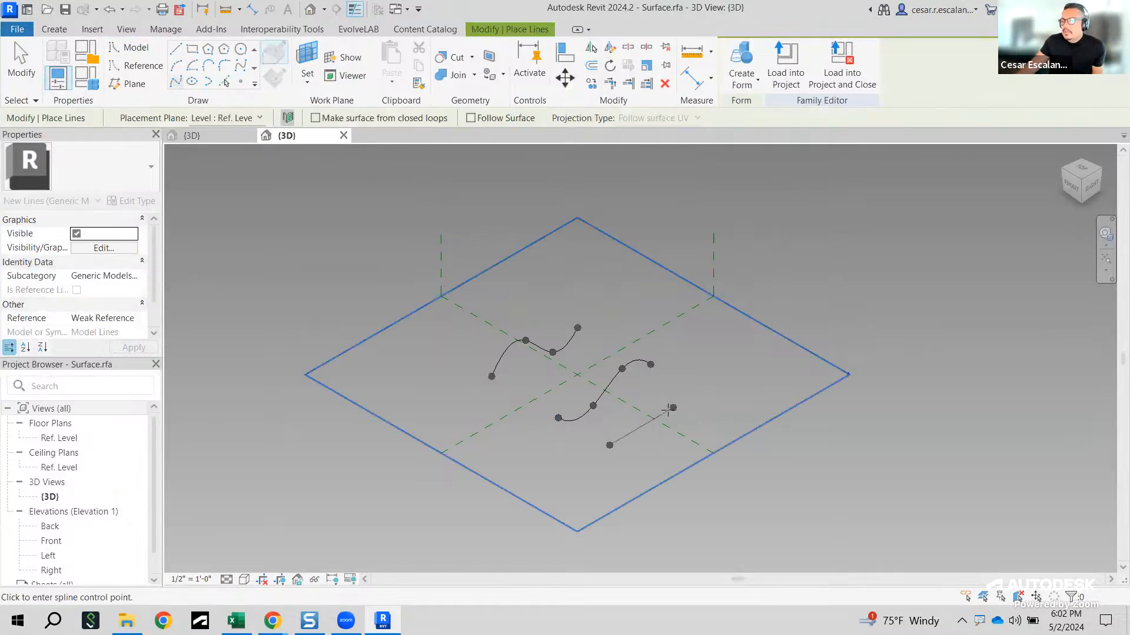
click(716, 383)
click(757, 363)
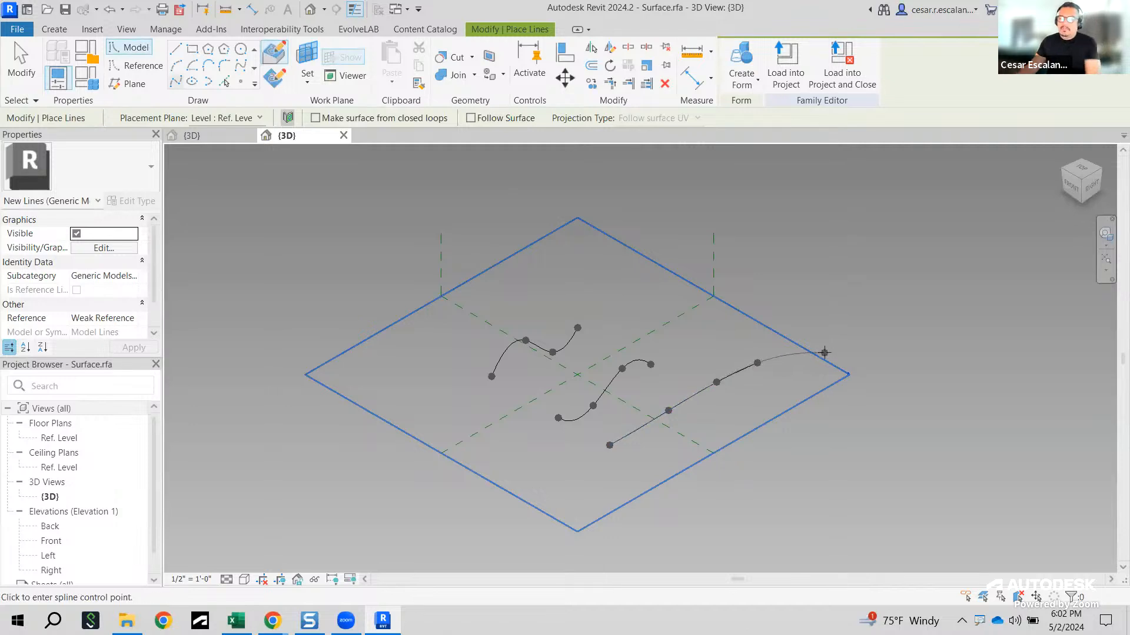
key(Escape)
scroll(778, 383, up, 3)
key(Escape)
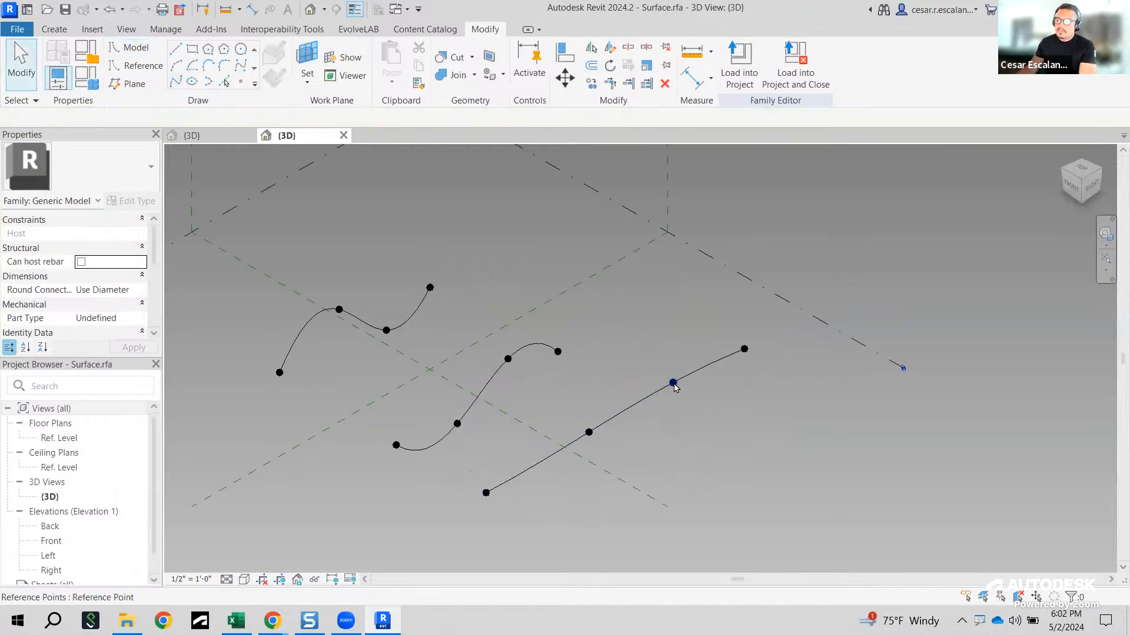
Step: Reshape the new spline into an S-curve by raising one interior reference point and lowering the other vertically
click(674, 385)
drag(673, 344, 673, 321)
click(590, 433)
drag(590, 410, 591, 457)
click(597, 554)
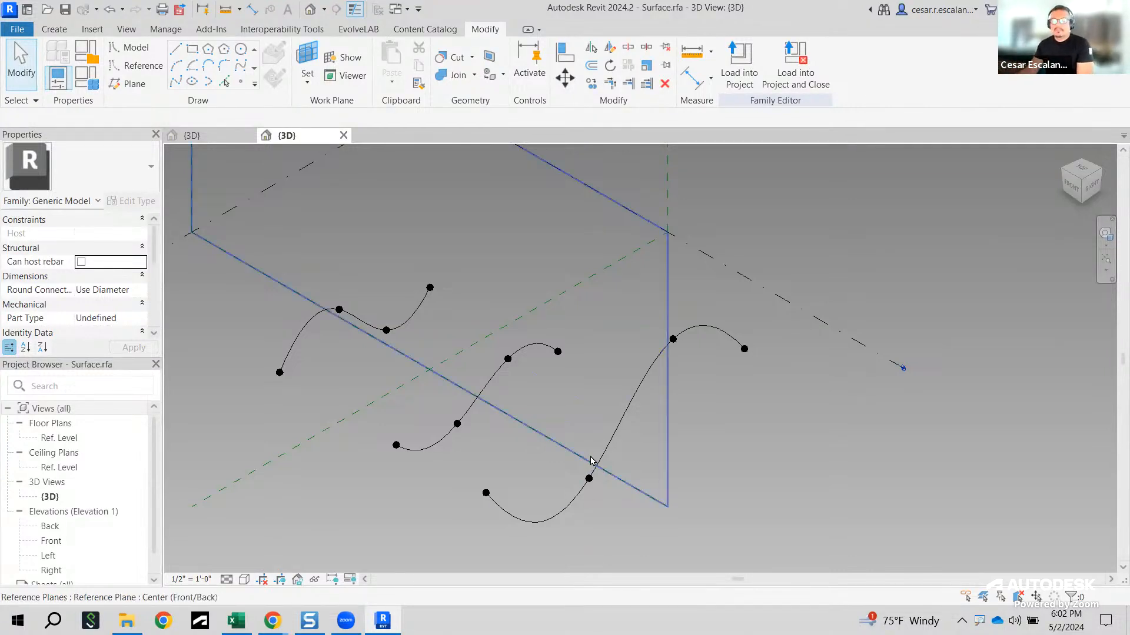
Step: Delete the third, S-shaped spline and keep the two original curves
click(628, 422)
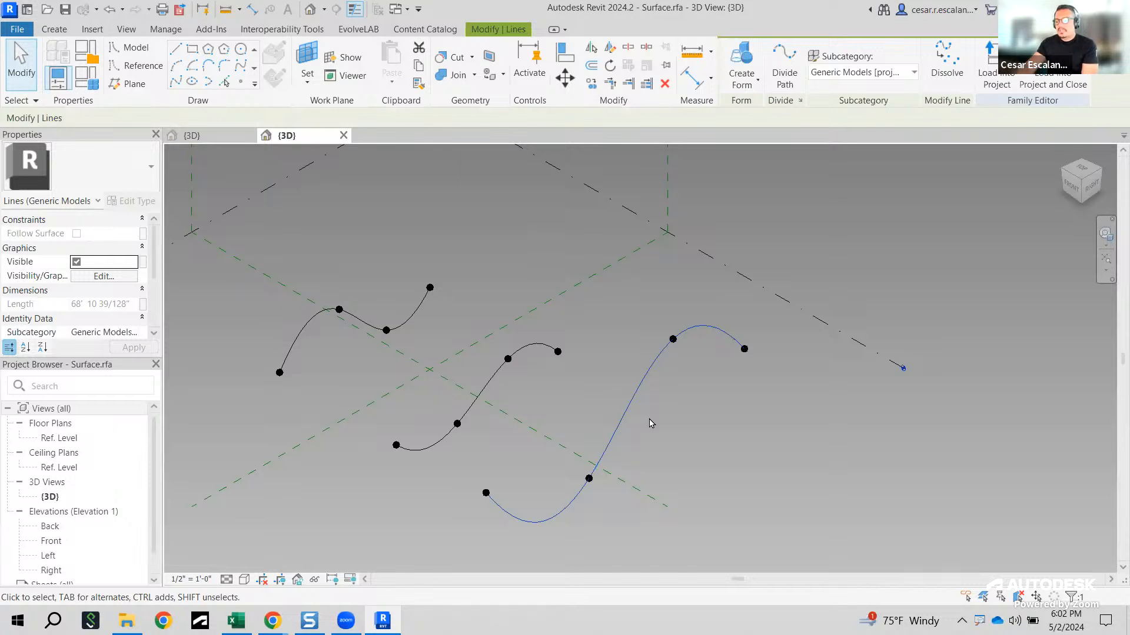
key(Delete)
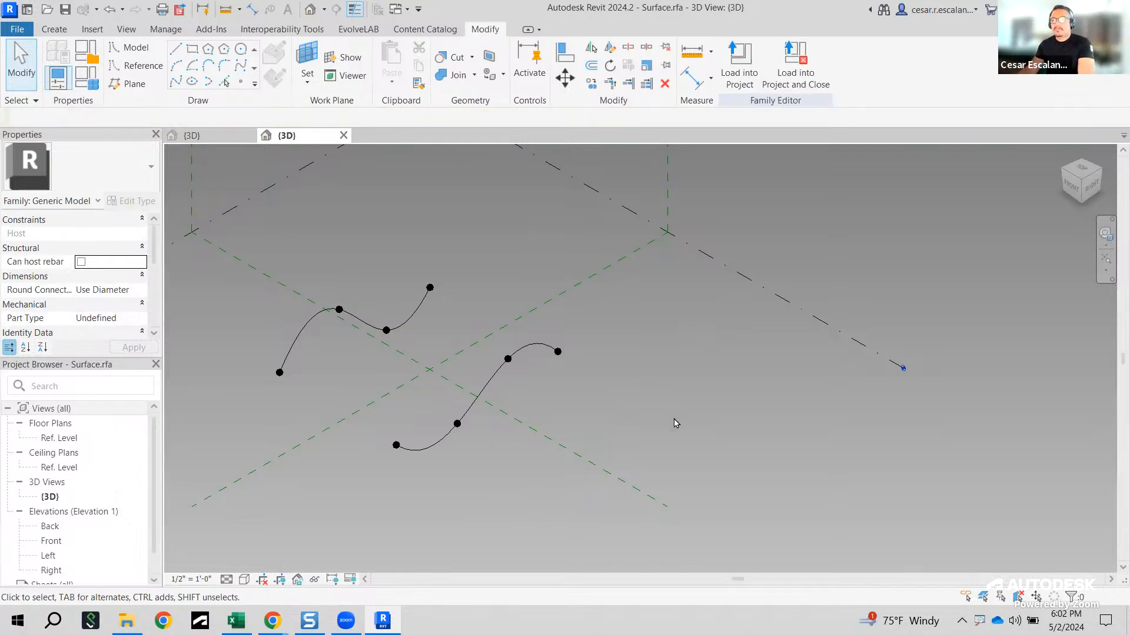
Step: Create a solid form spanning the two remaining spline model lines
shift+middle_drag(655, 441, 723, 531)
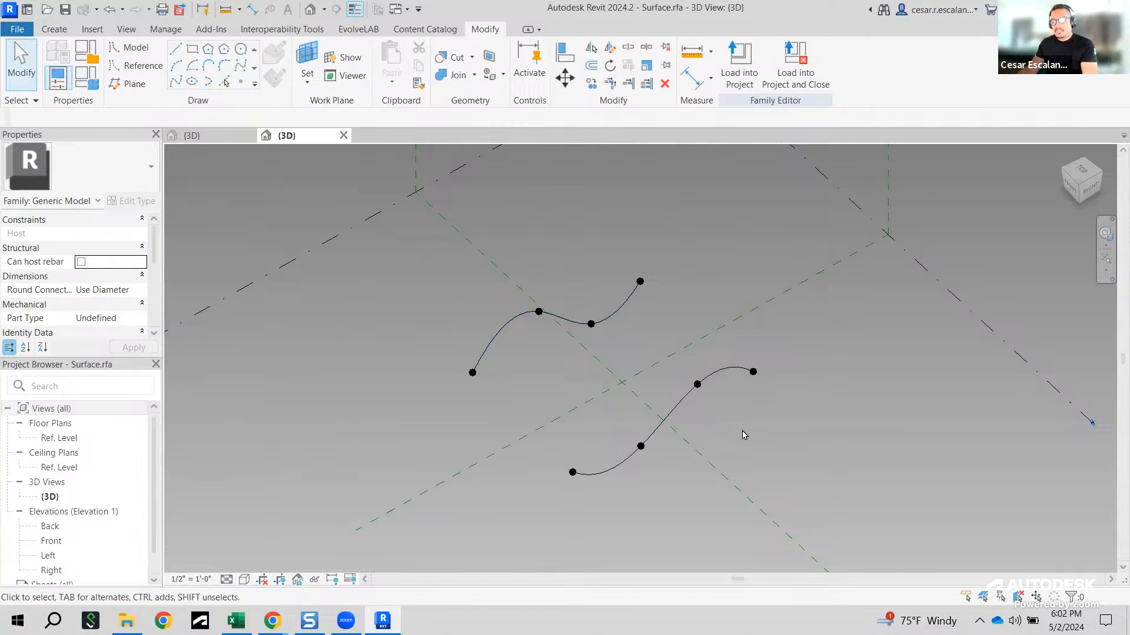
click(677, 408)
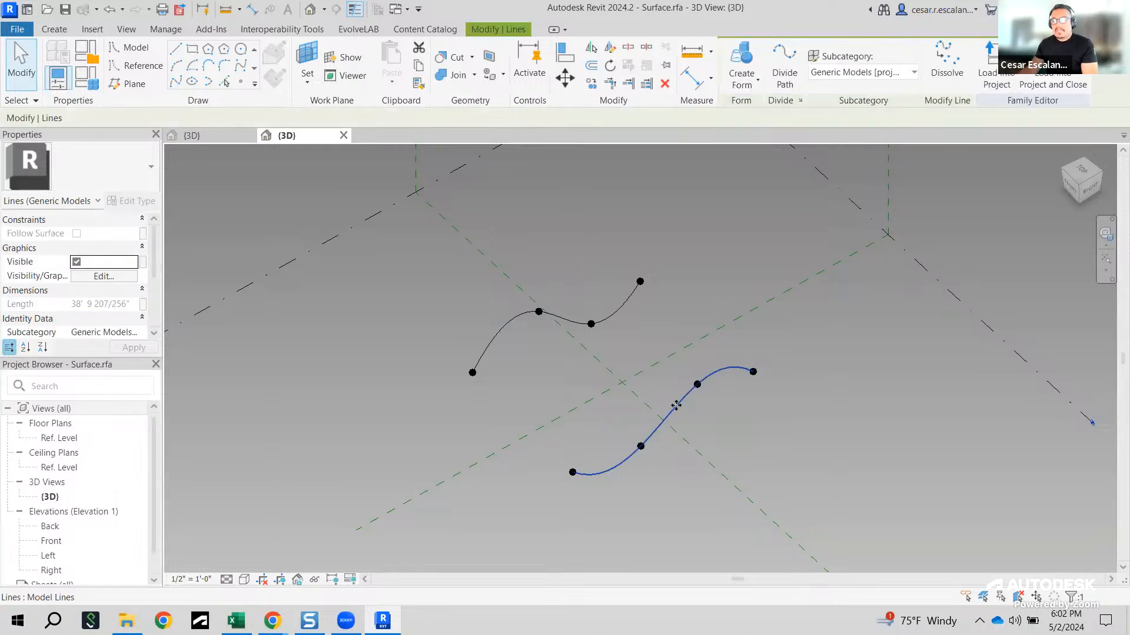
ctrl+click(623, 305)
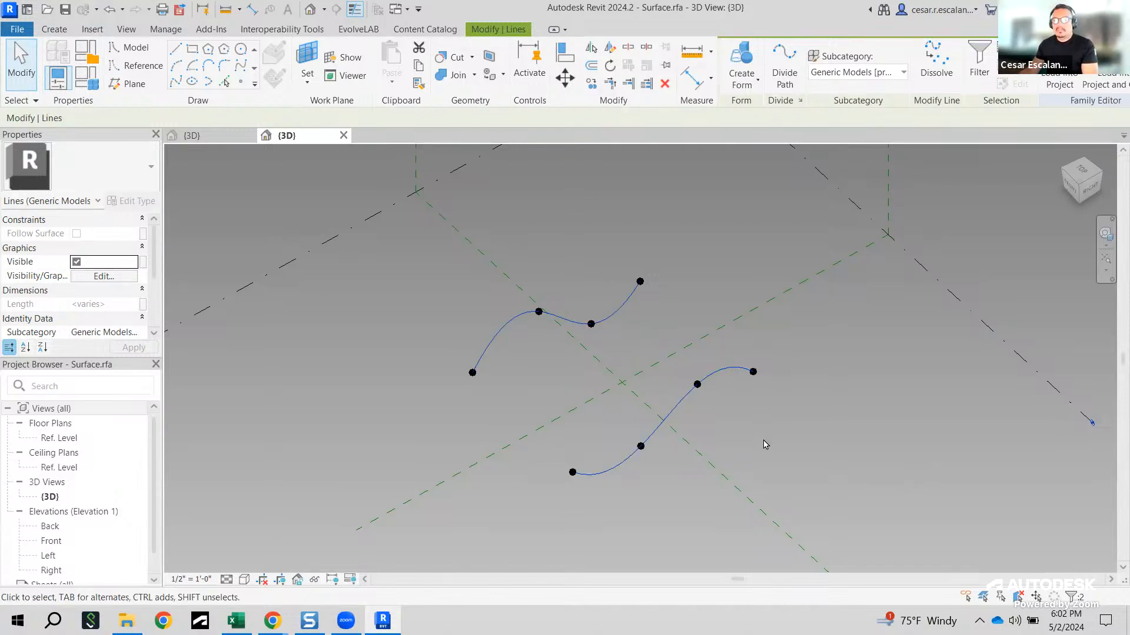
click(743, 81)
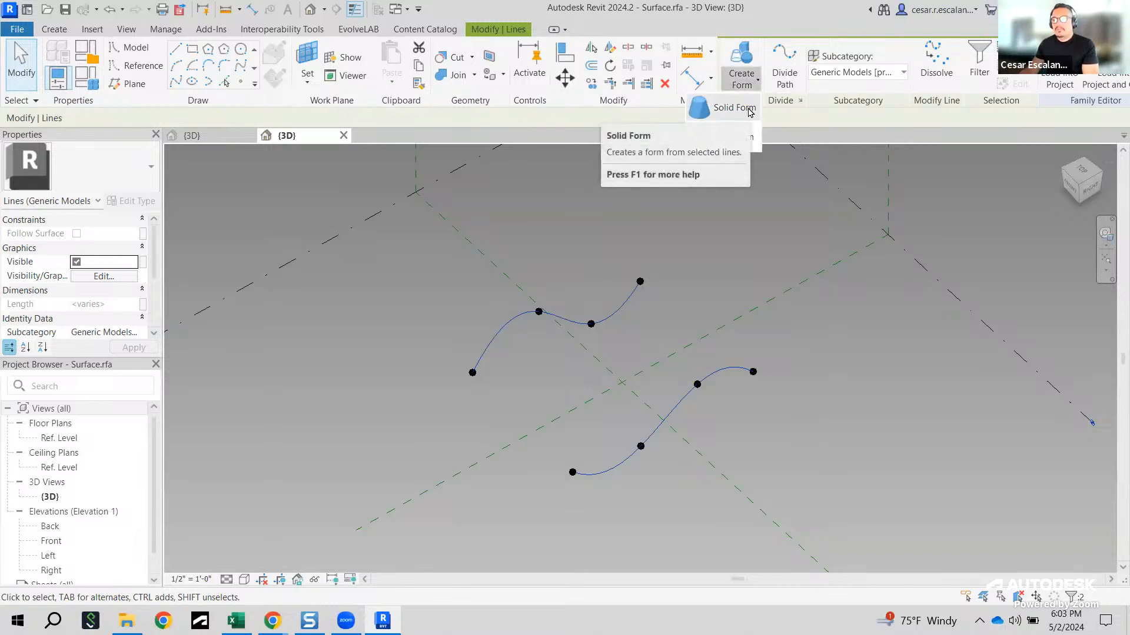
click(749, 110)
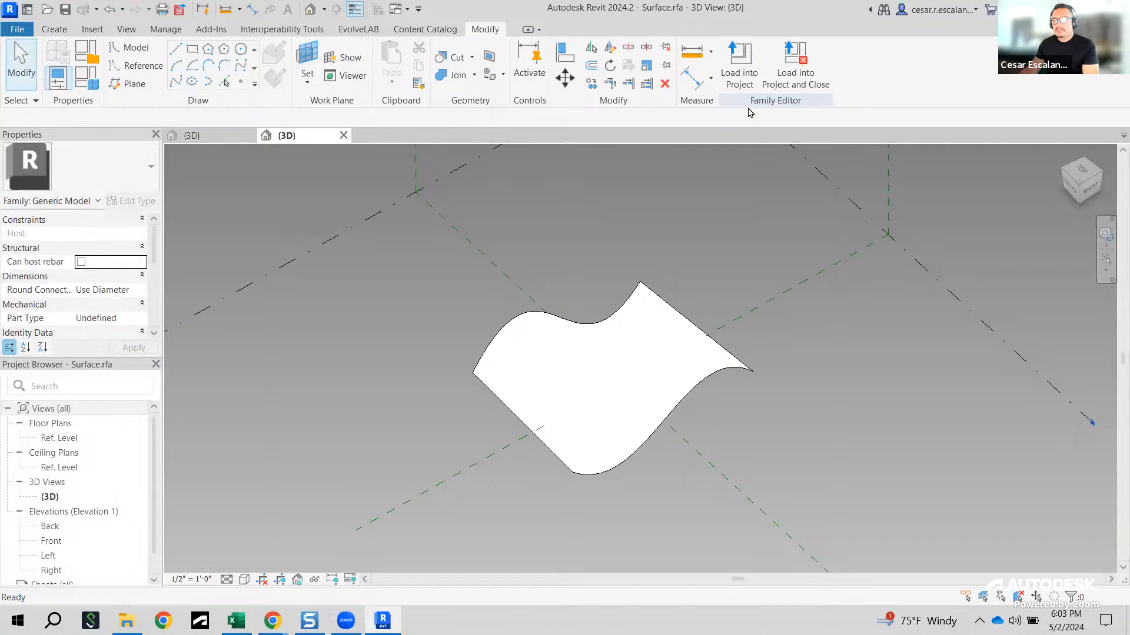
Step: Set the view's visual style to Shaded and examine the lofted surface from another angle
click(244, 580)
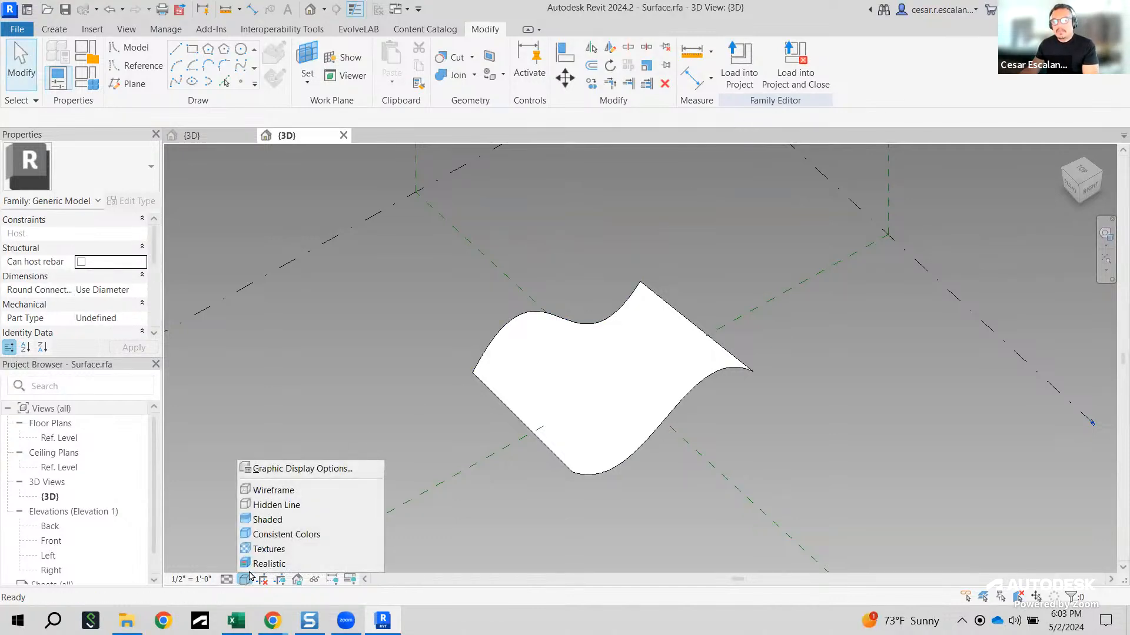
click(269, 521)
shift+middle_drag(690, 484, 557, 469)
scroll(681, 373, up, 3)
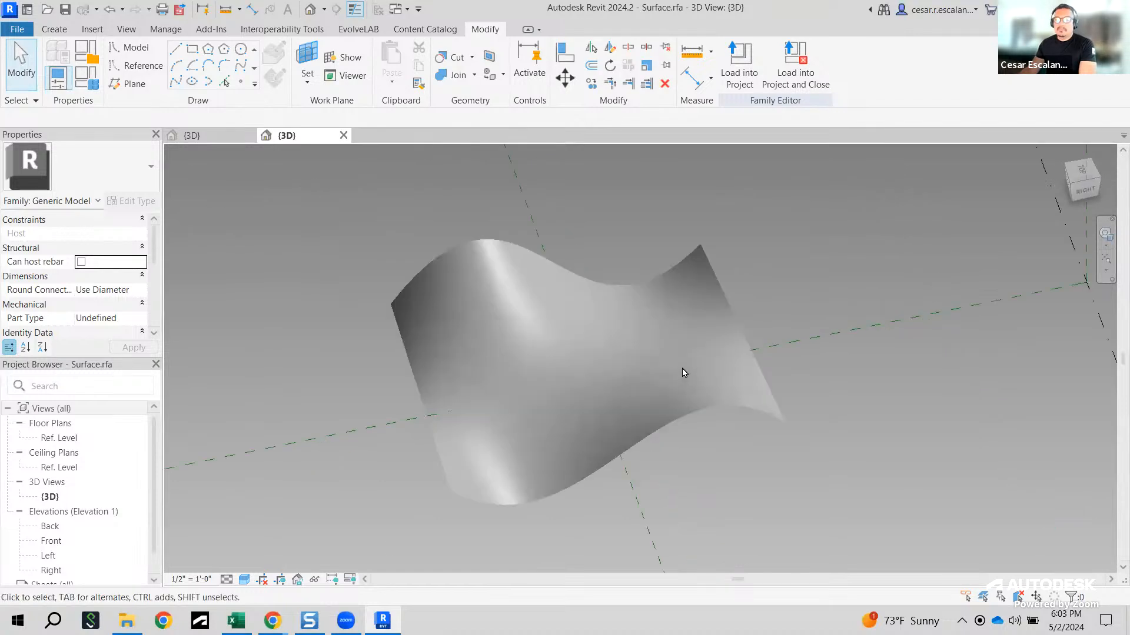
Step: Select the form's front curved edge and its surface face in turn to inspect their move controls
click(696, 414)
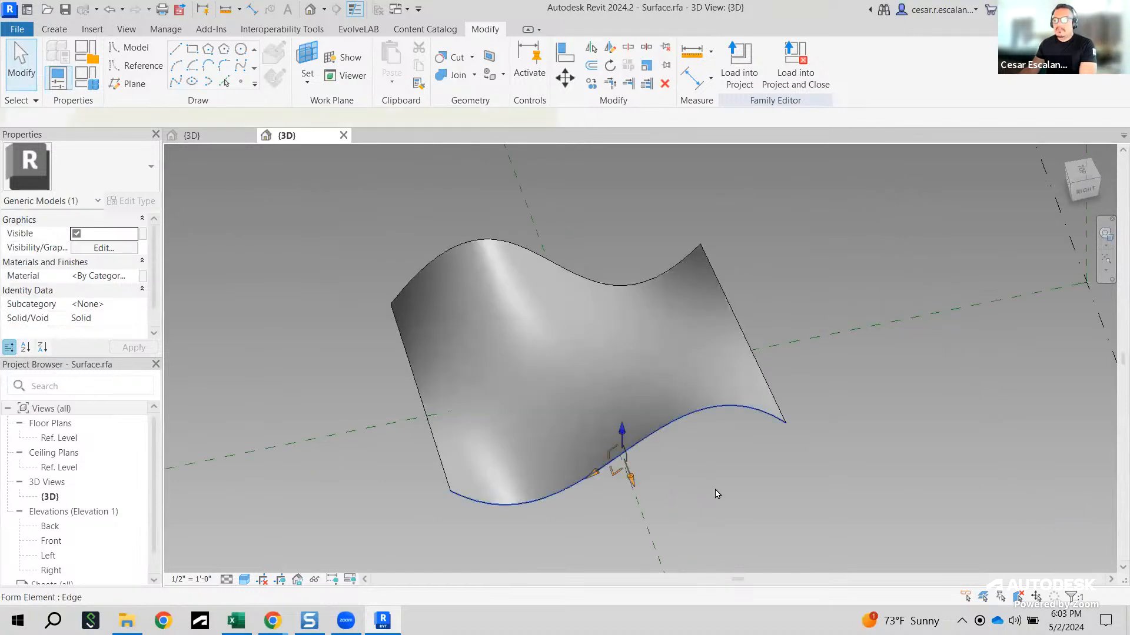
click(626, 297)
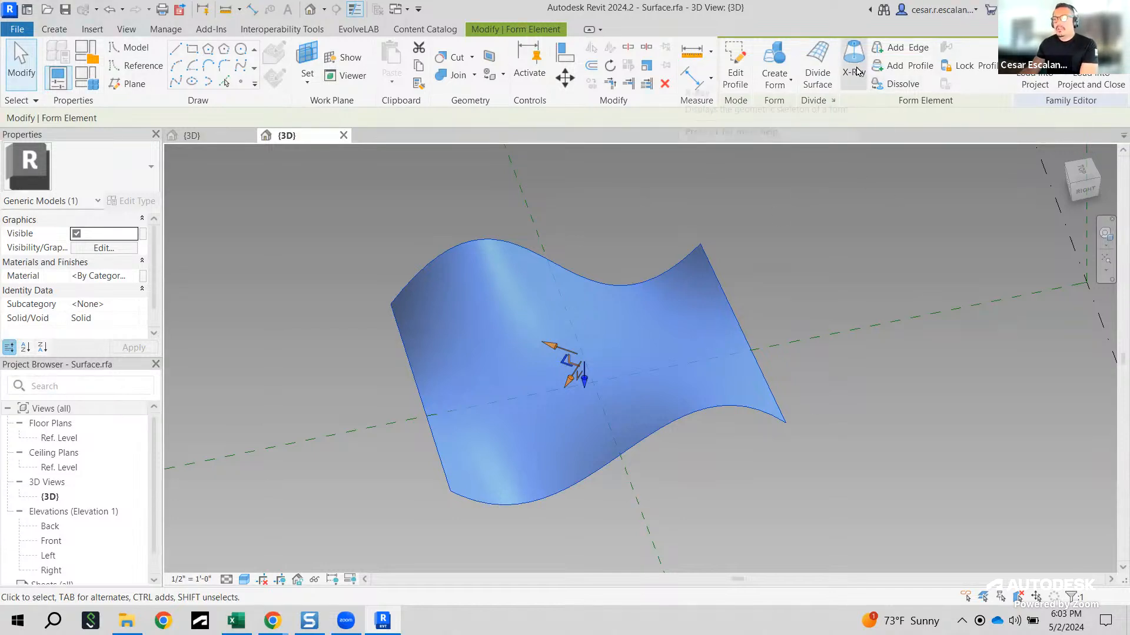
click(832, 347)
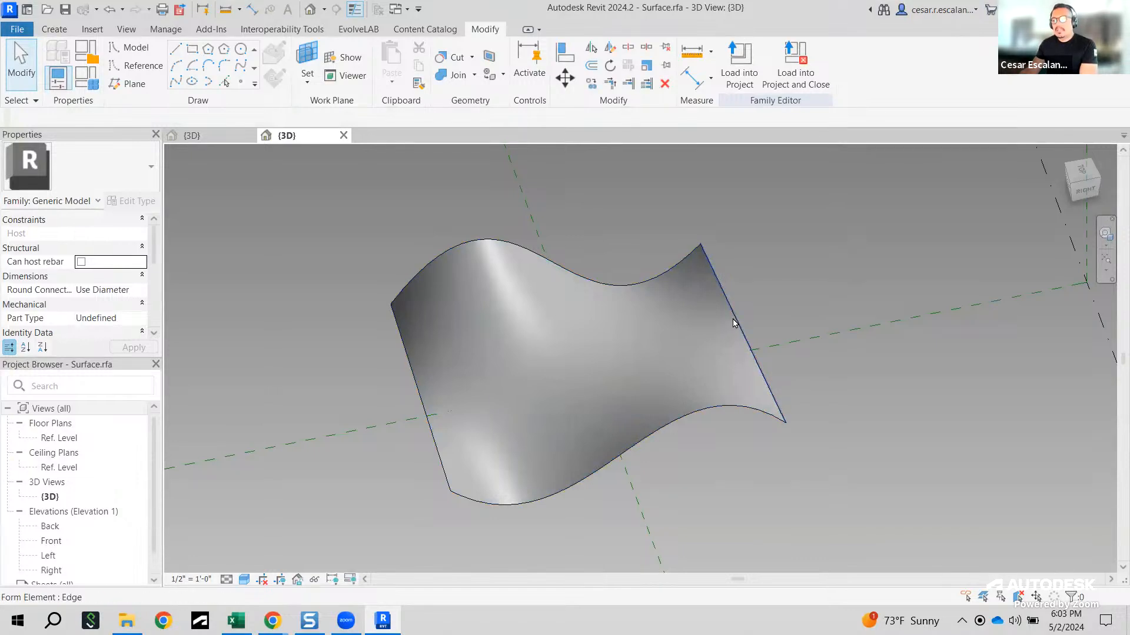
Step: Select the entire surface form and turn on X-Ray mode to expose its profiles and vertices
click(674, 264)
click(718, 279)
key(Tab)
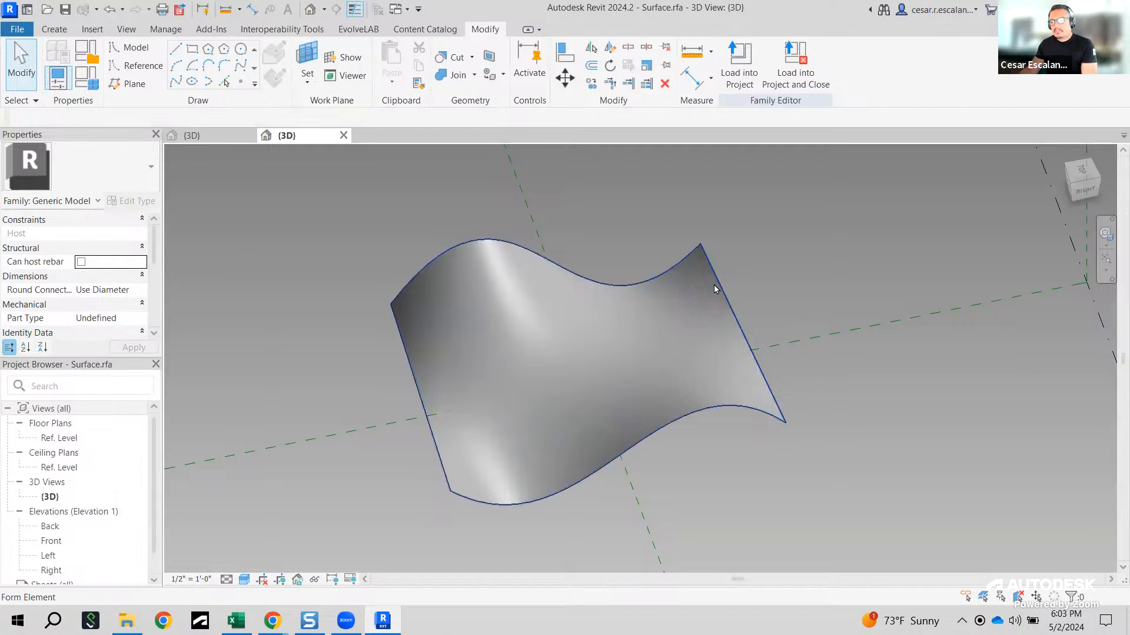
click(716, 284)
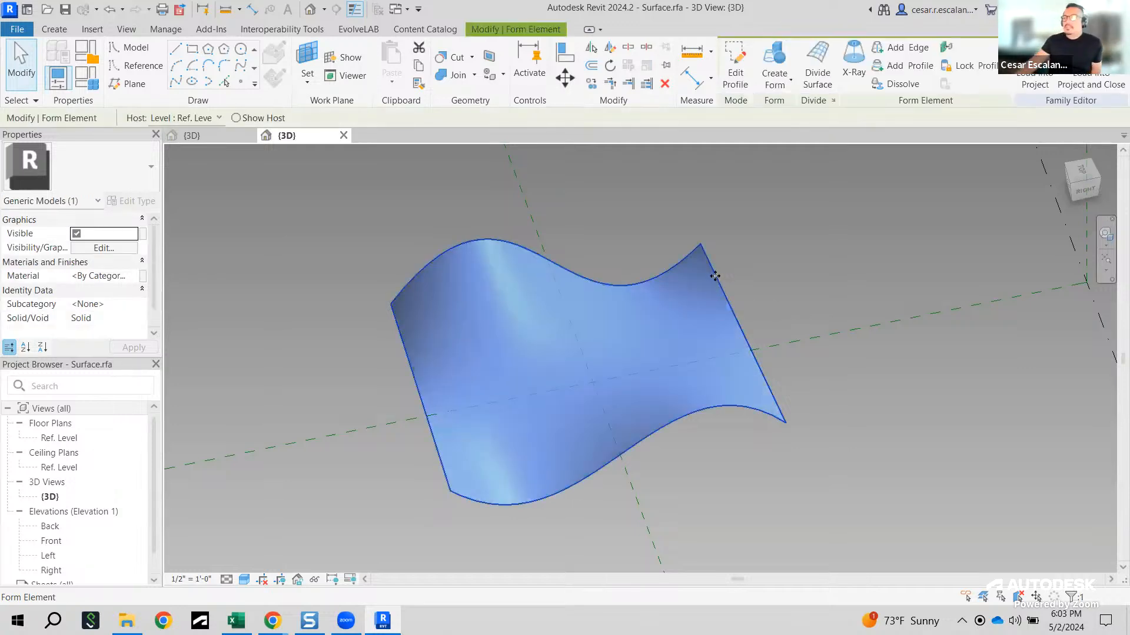
click(852, 72)
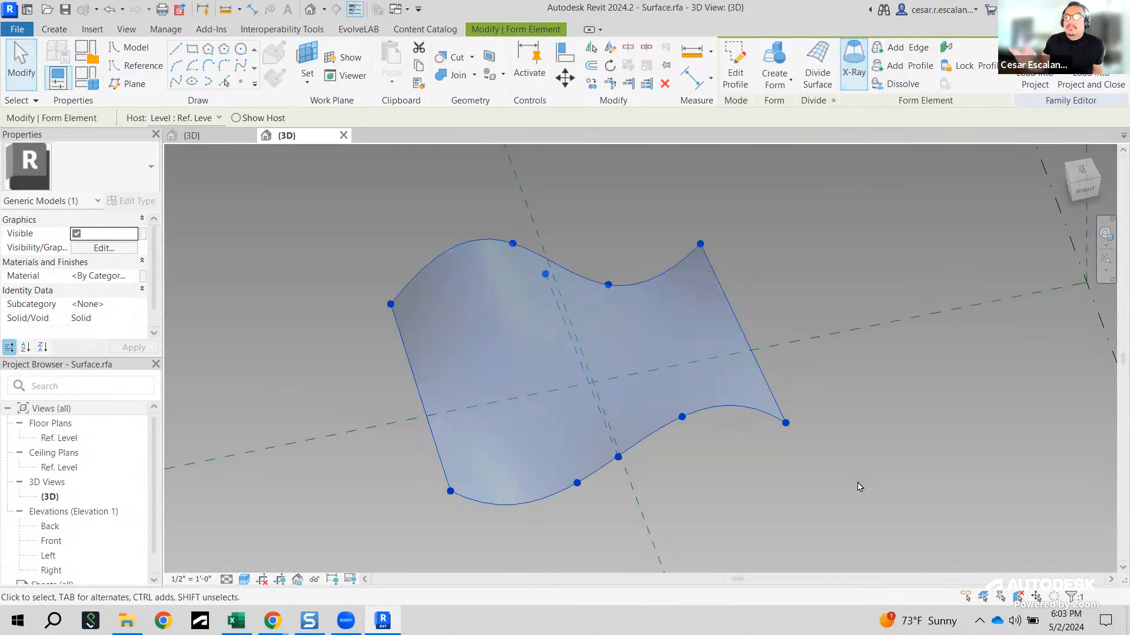
click(795, 511)
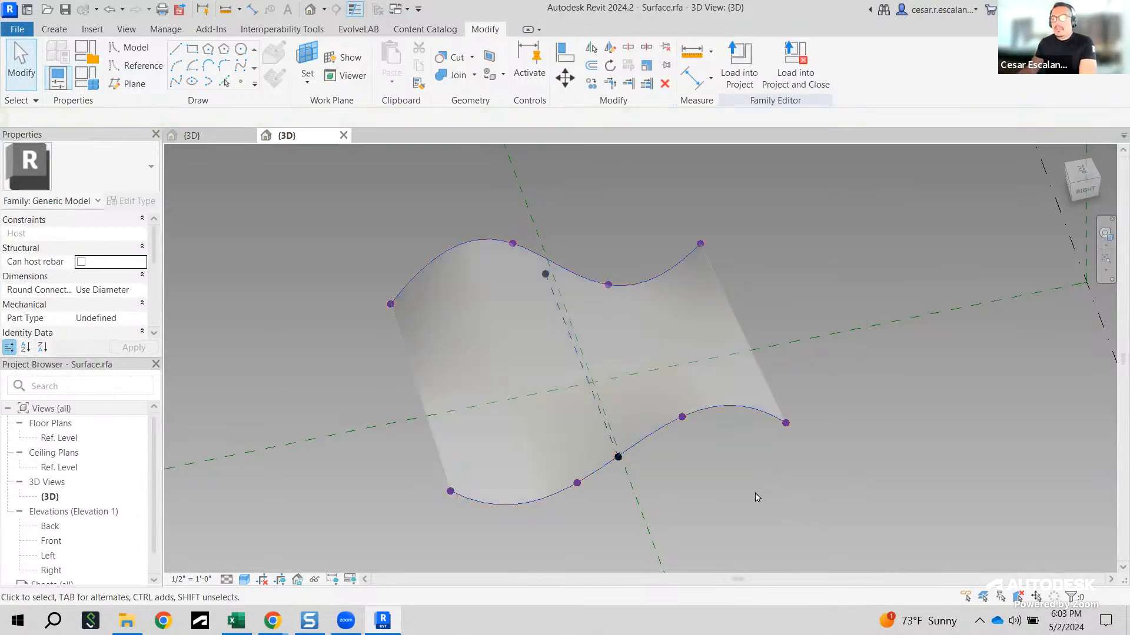
Step: Shift the upper interior vertex of the surface's front profile curve vertically to adjust its shape
shift+middle_drag(731, 517, 770, 465)
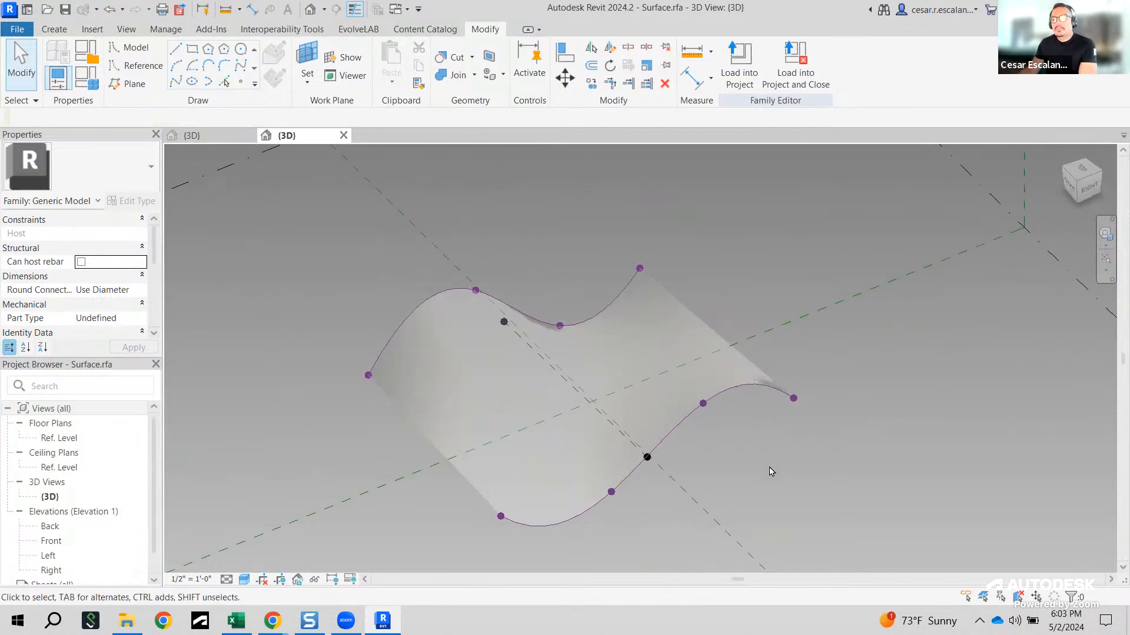
scroll(720, 431, up, 3)
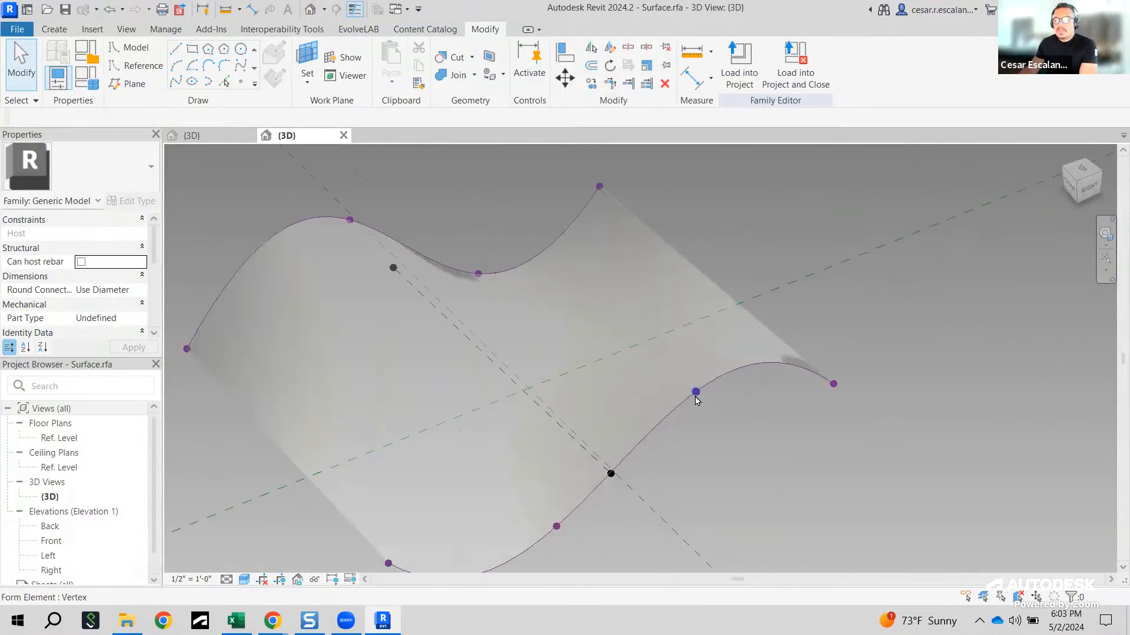
click(696, 399)
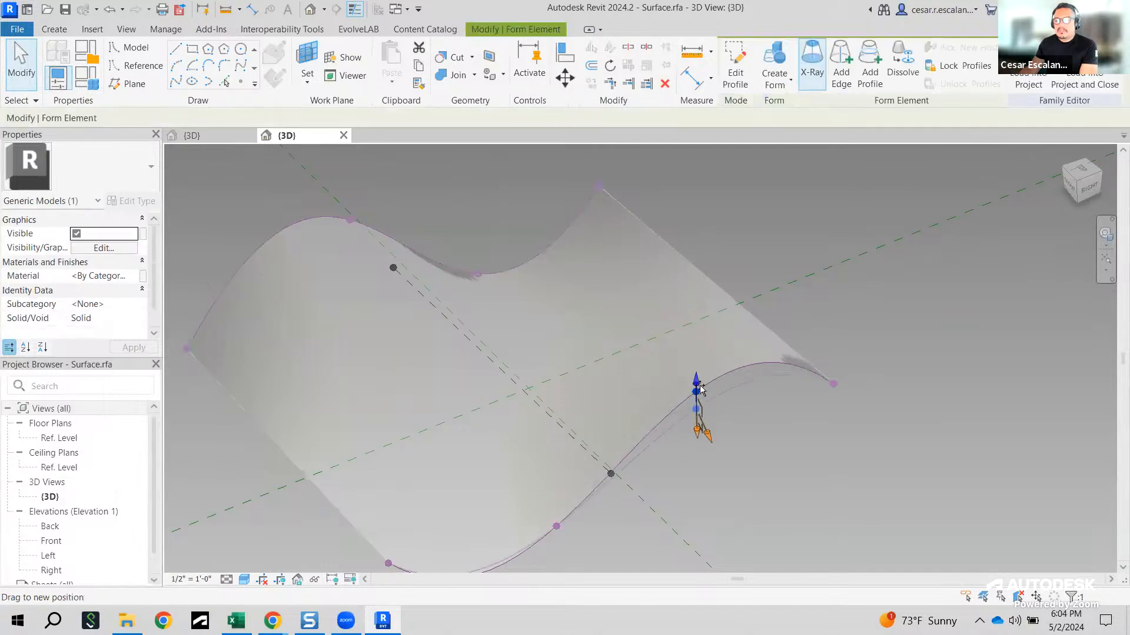
click(784, 448)
Step: Lower the interior vertex near the crest of the rear profile curve to flatten that side of the surface
shift+middle_drag(724, 455, 672, 318)
click(458, 338)
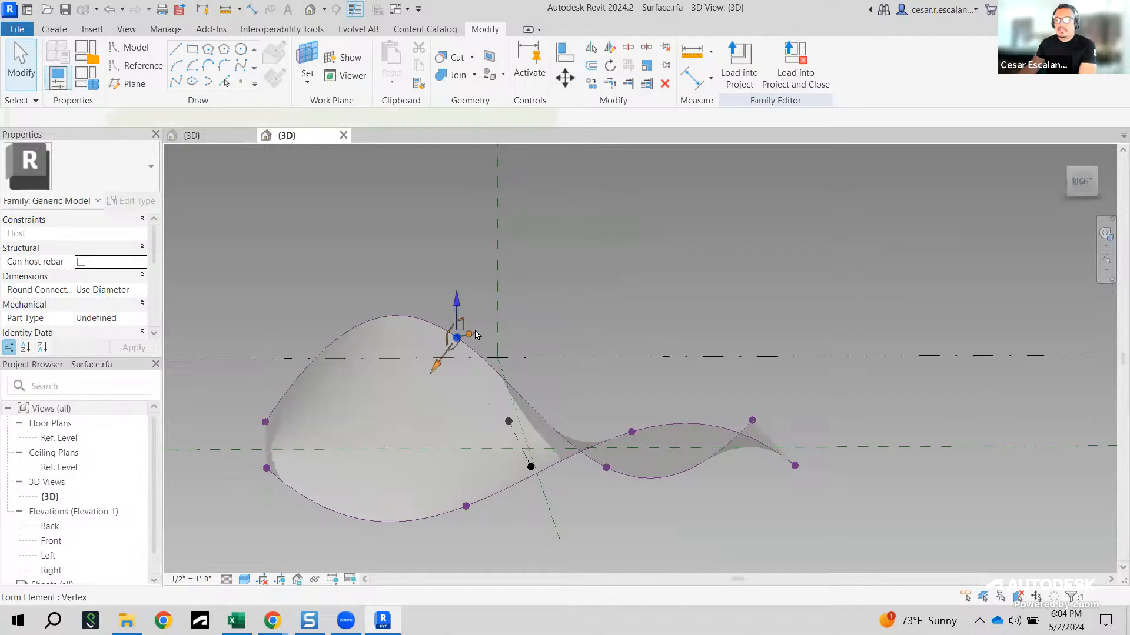
drag(457, 304, 457, 332)
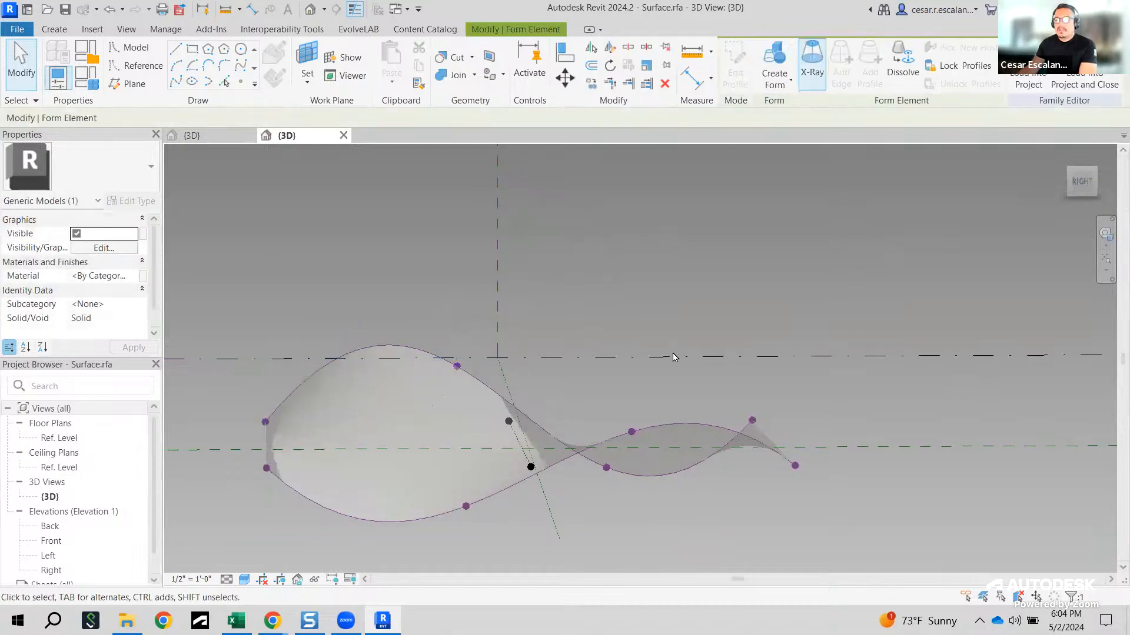
key(Escape)
shift+middle_drag(747, 426, 825, 492)
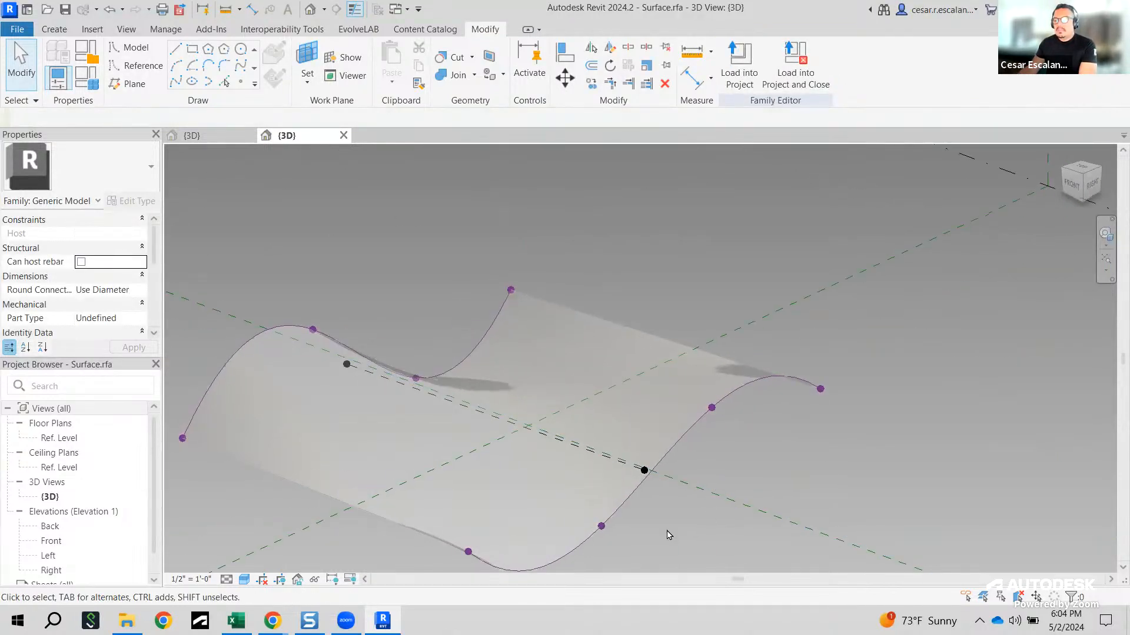
Step: Select the surface's rear curved edge and the whole form in turn to examine their controls and X-Ray display
mouse_move(644, 529)
shift+middle_down()
mouse_move(506, 479)
mouse_move(507, 414)
mouse_move(605, 511)
shift+middle_up()
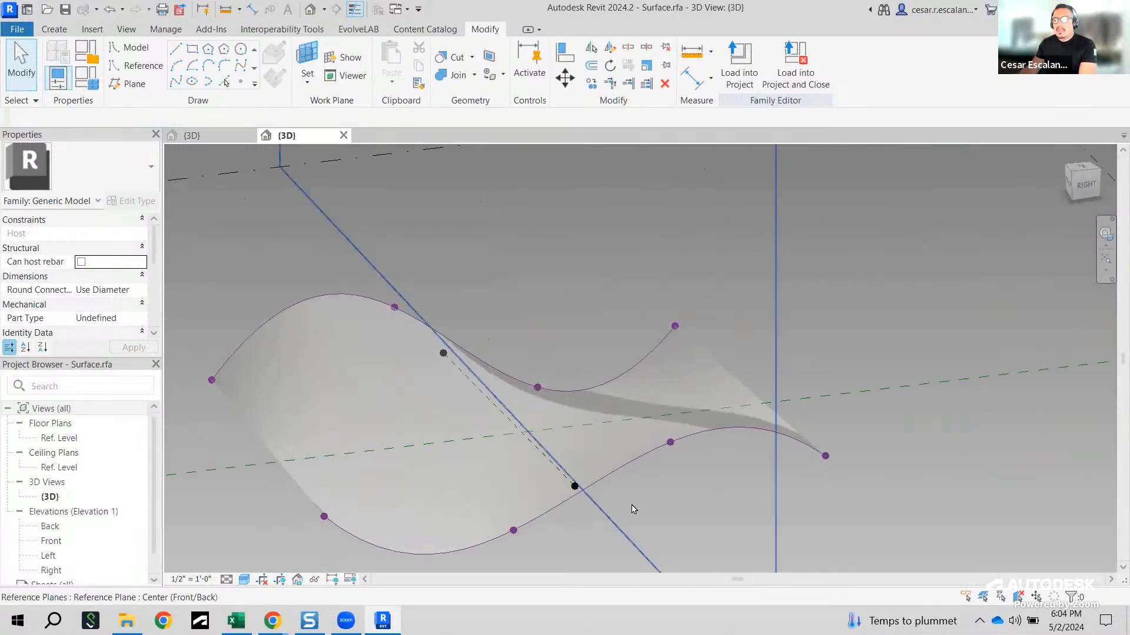
shift+middle_drag(716, 504, 689, 511)
click(433, 300)
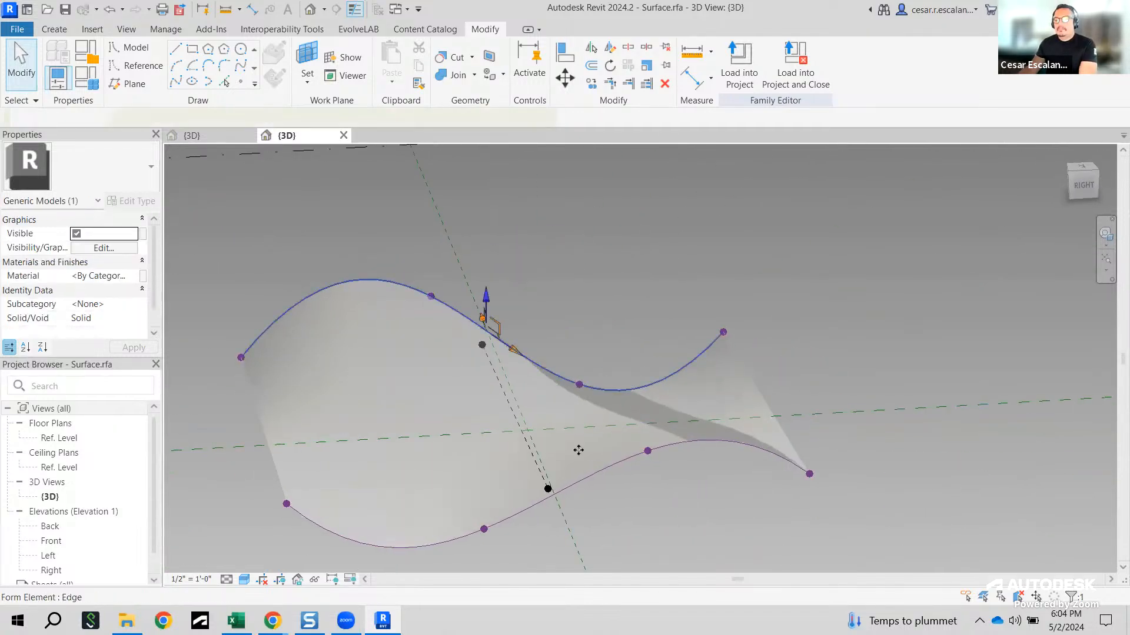
click(676, 490)
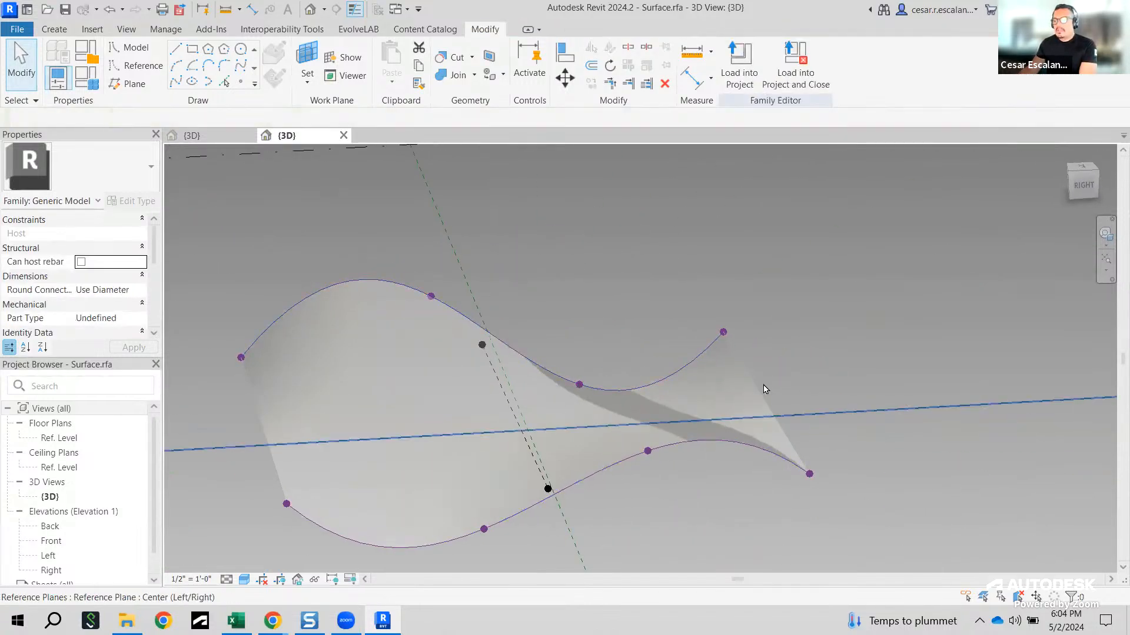
key(Tab)
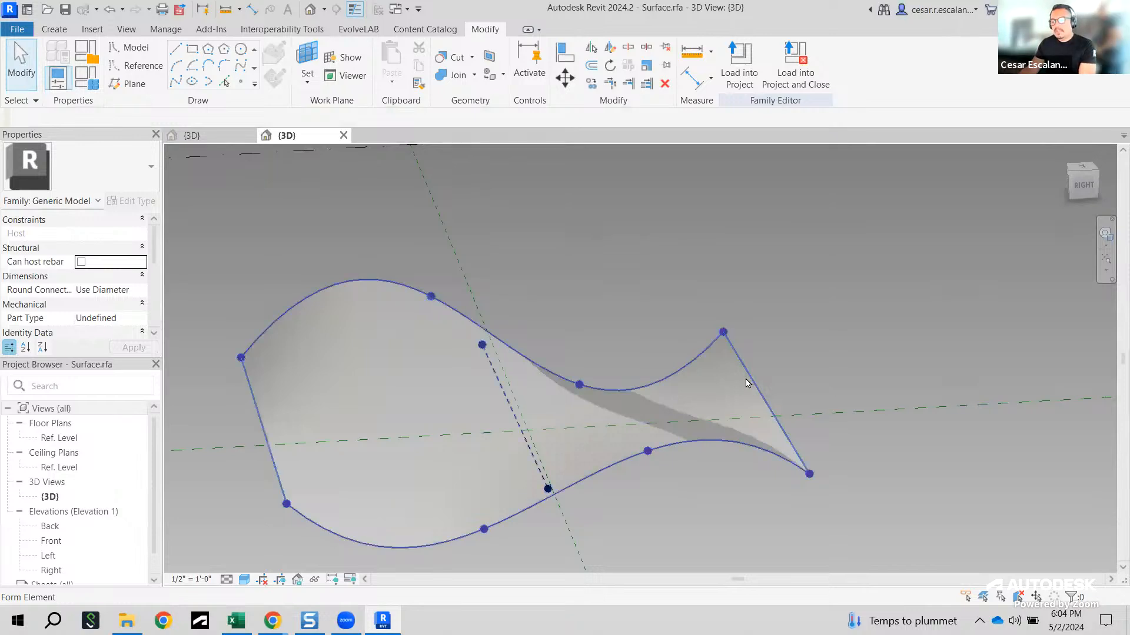
click(748, 383)
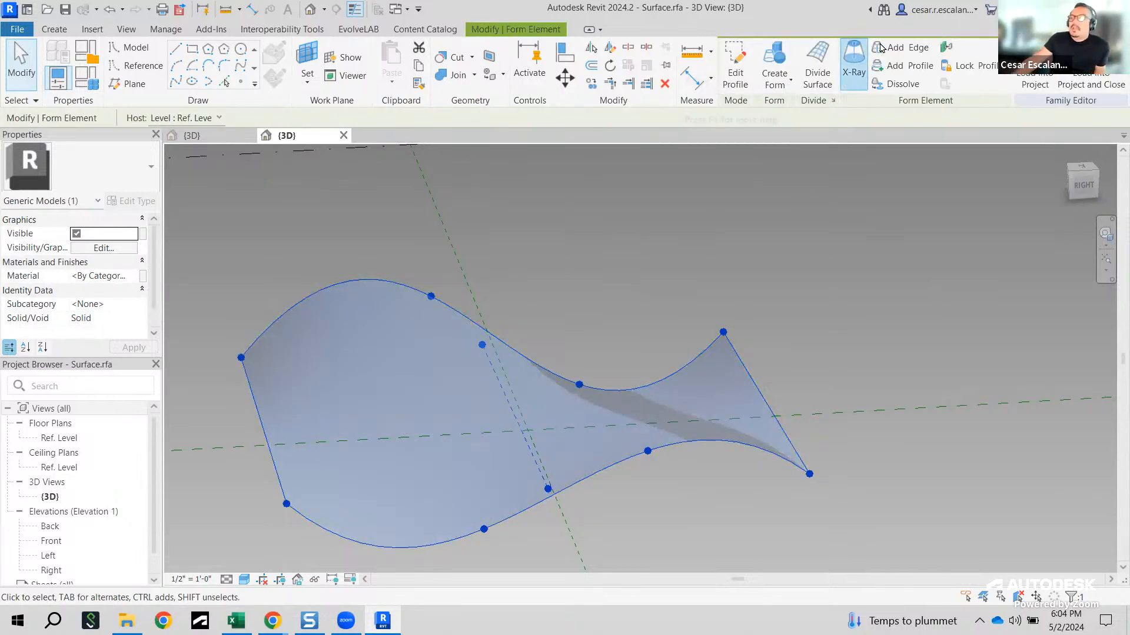
click(854, 56)
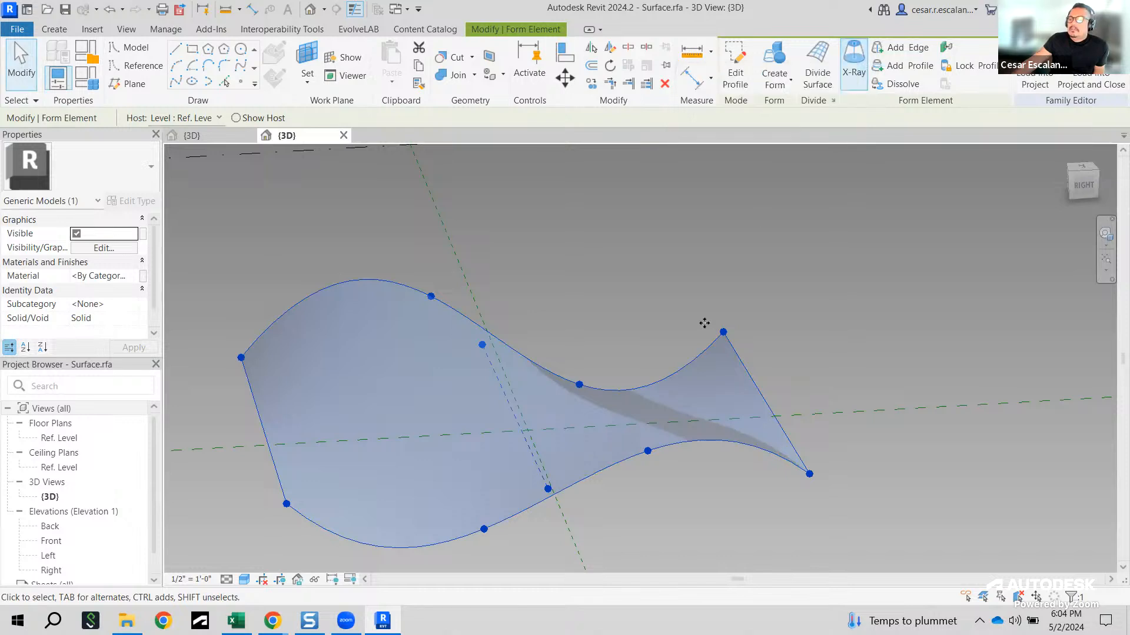
click(658, 487)
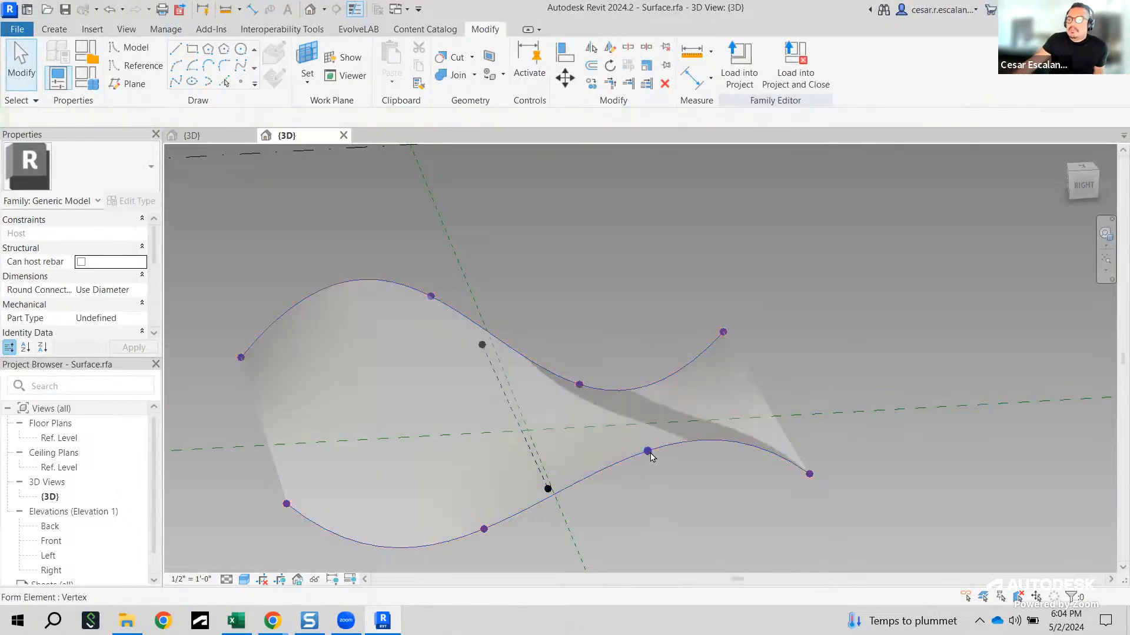
Step: Move the crest-side interior vertex of the rear profile curve slightly down to make the wave shallower
click(648, 452)
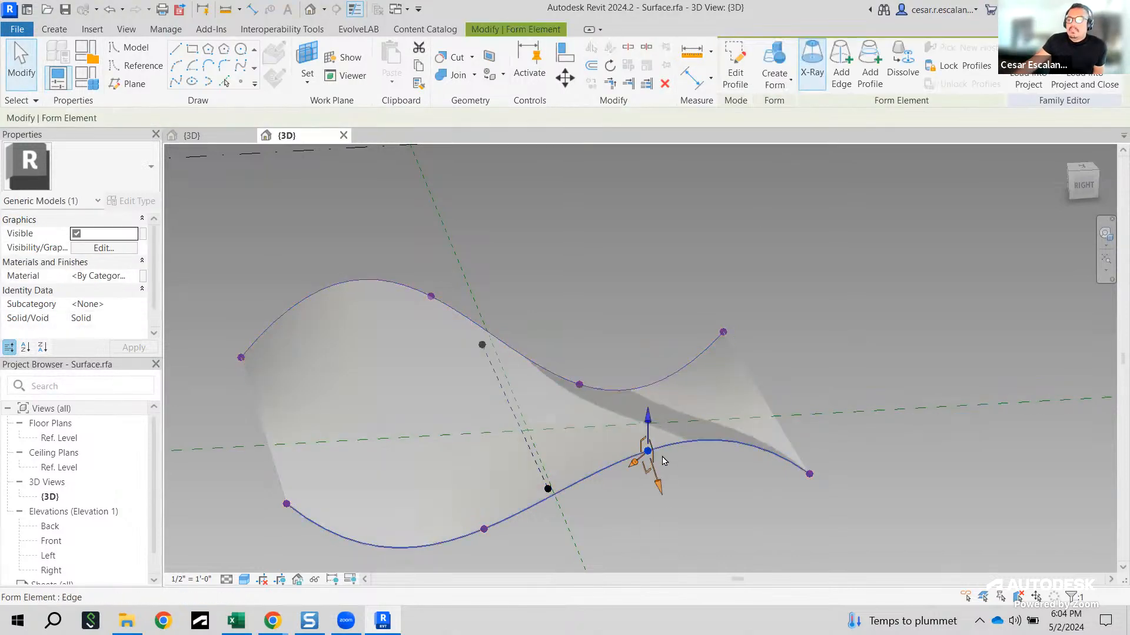
scroll(716, 411, down, 3)
shift+middle_drag(715, 411, 734, 512)
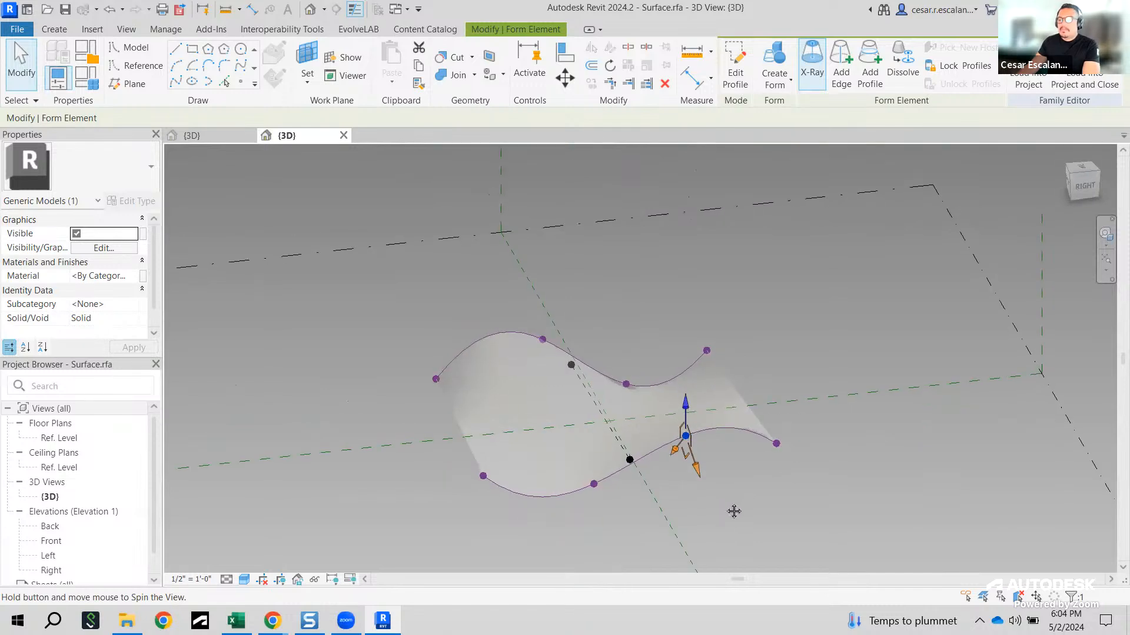
scroll(598, 530, up, 2)
shift+middle_drag(598, 535, 623, 400)
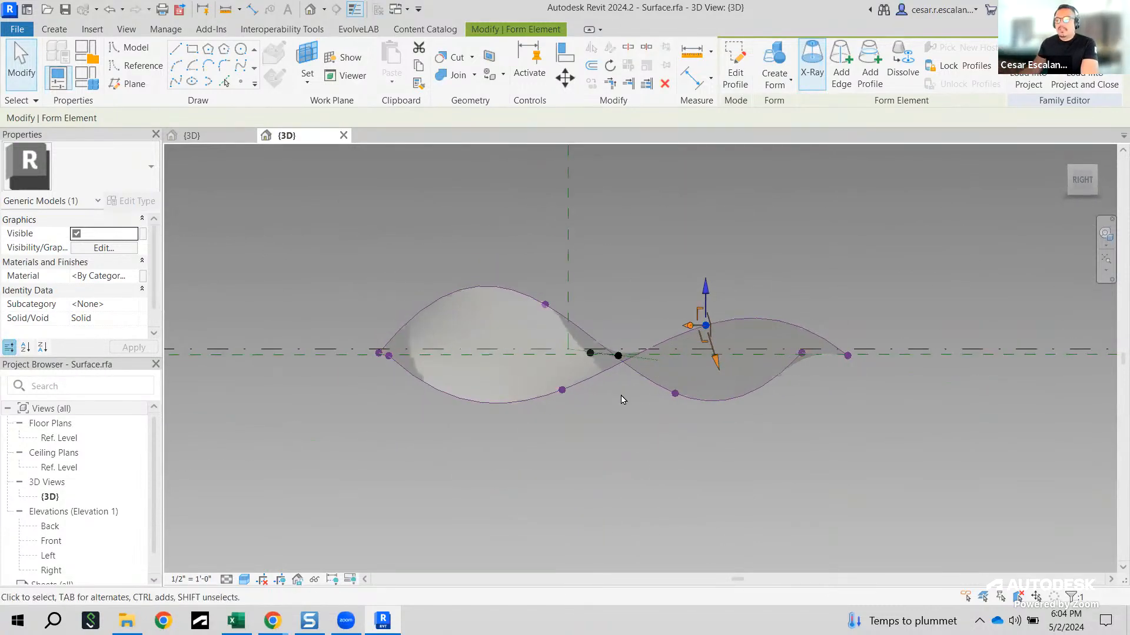
click(546, 304)
drag(545, 272, 546, 289)
click(630, 444)
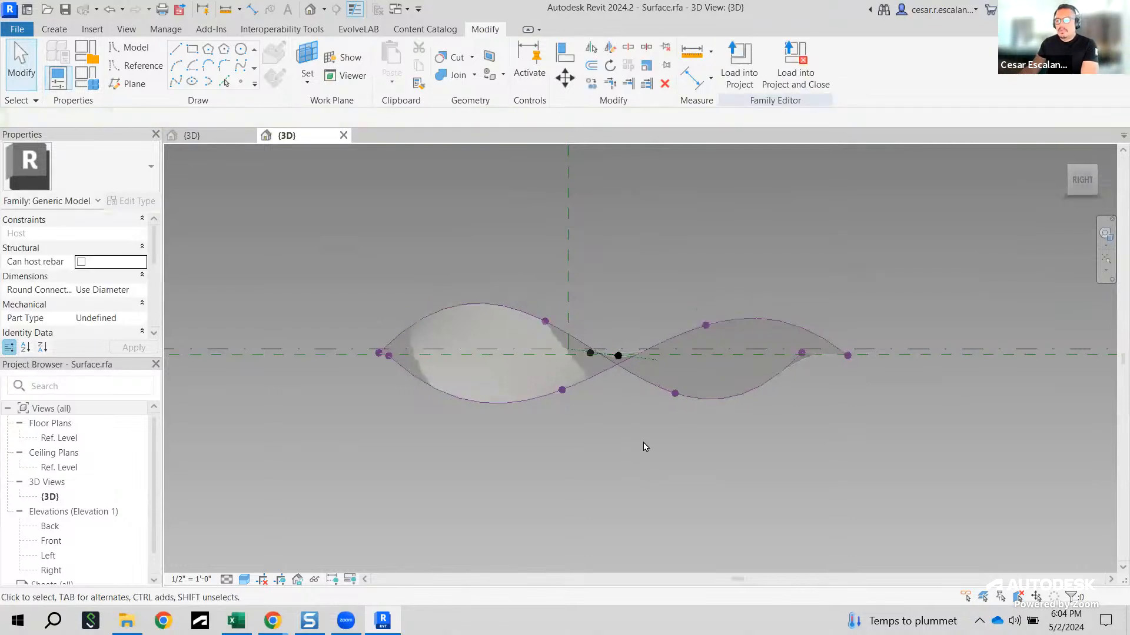
Step: Select the whole surface form, turn off X-Ray mode and clear the selection
shift+middle_drag(661, 432, 796, 519)
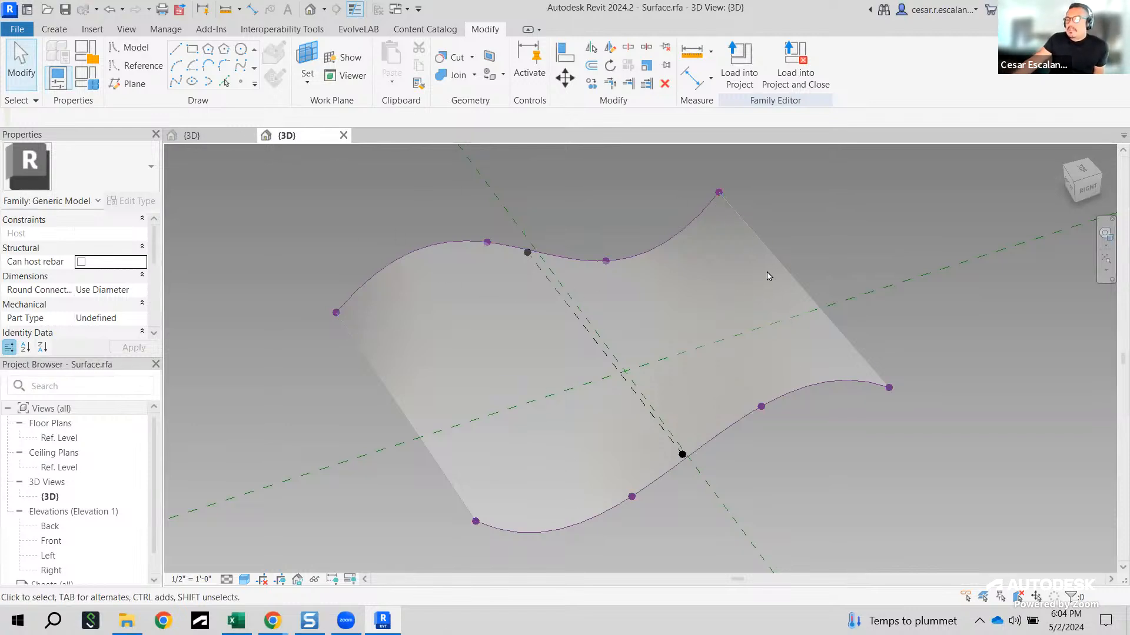
key(Tab)
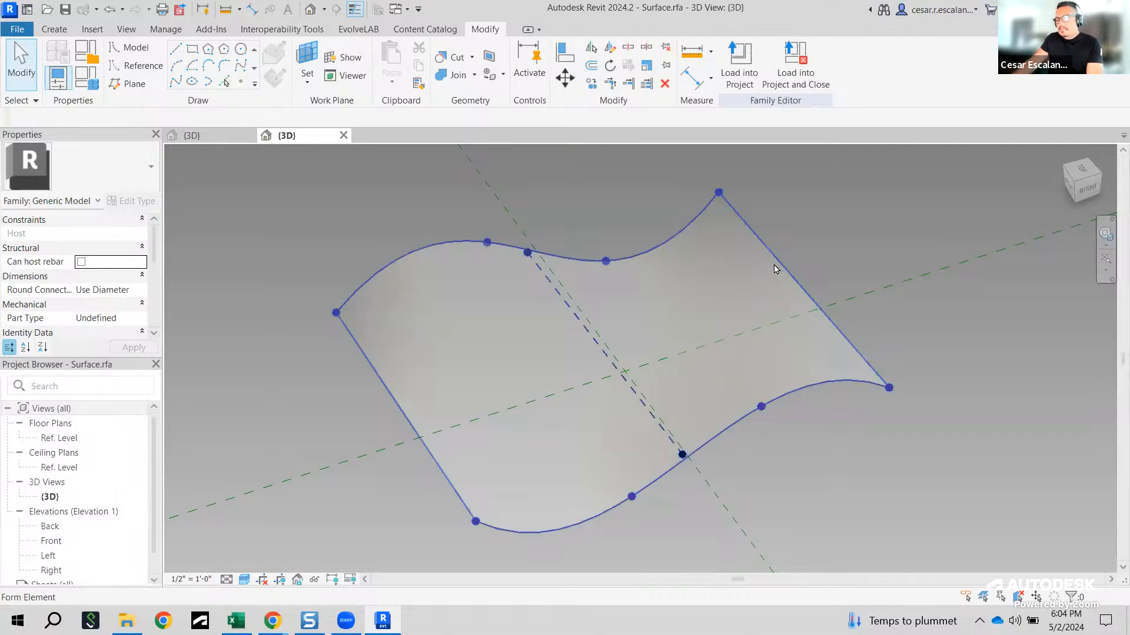
click(775, 269)
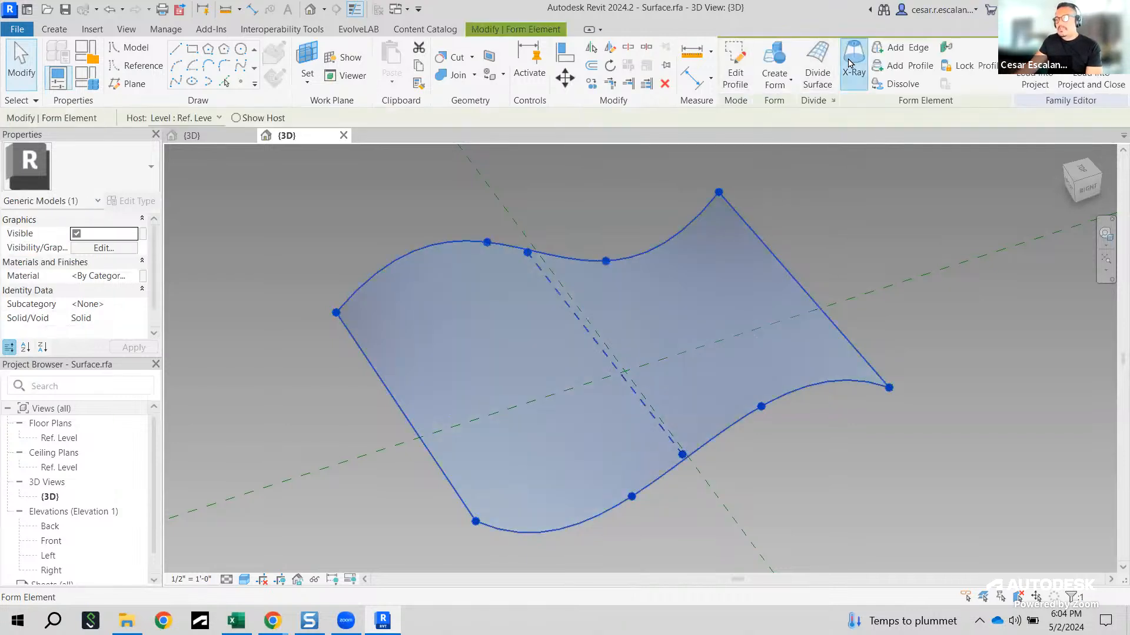
click(853, 66)
click(908, 256)
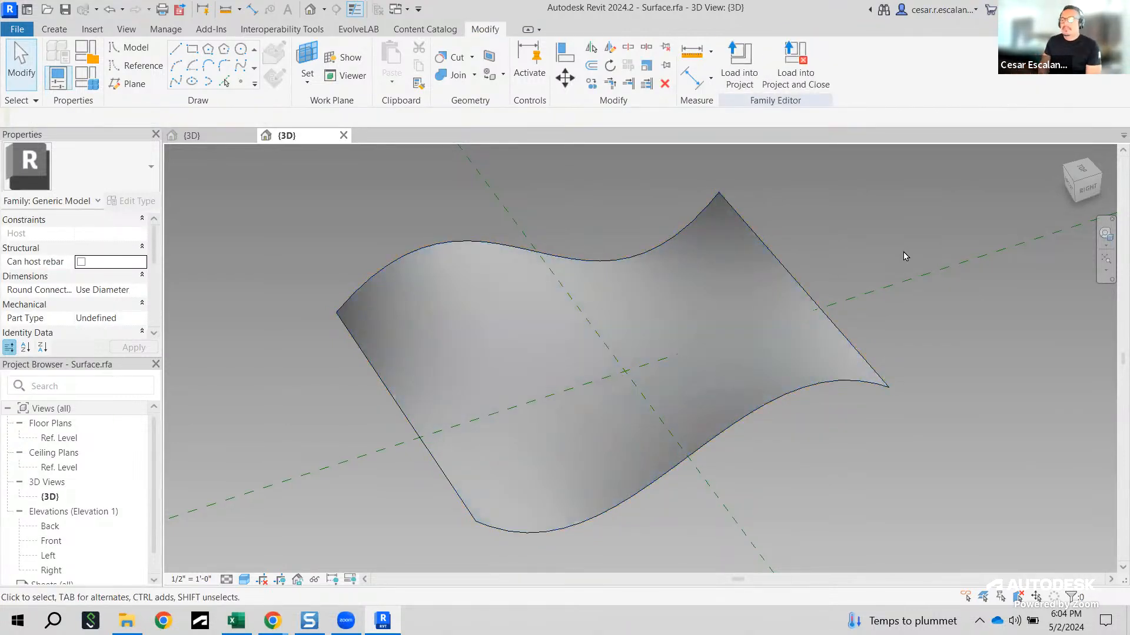
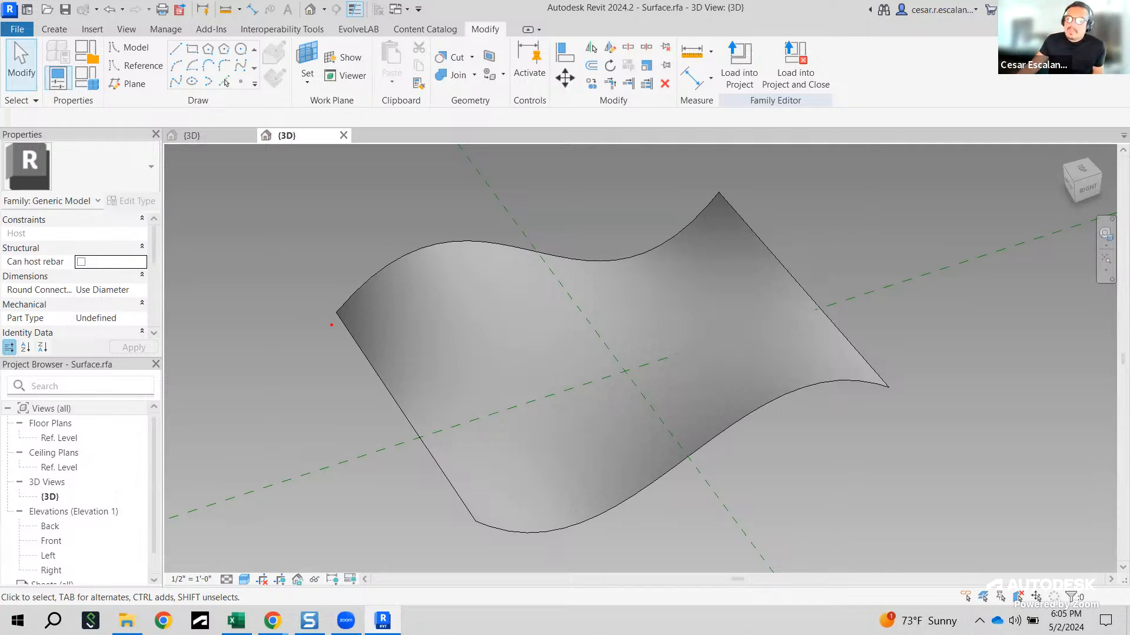
drag(336, 314, 320, 330)
drag(369, 361, 347, 384)
drag(406, 415, 382, 431)
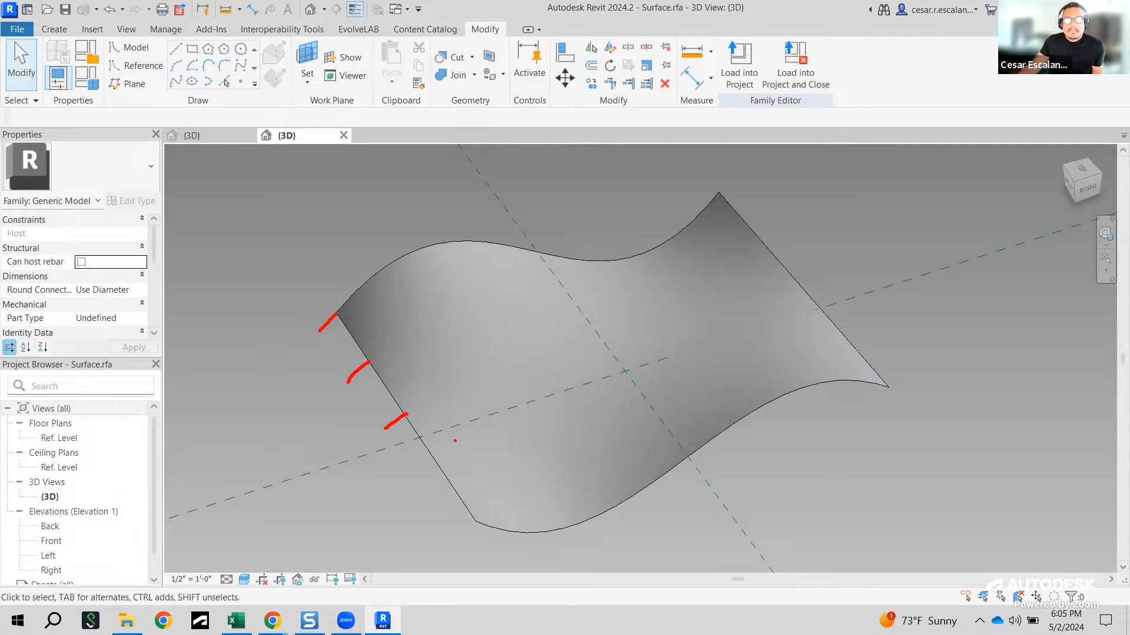
drag(439, 457, 389, 484)
mouse_move(459, 495)
mouse_down()
mouse_move(438, 509)
mouse_move(458, 533)
mouse_move(421, 549)
mouse_up()
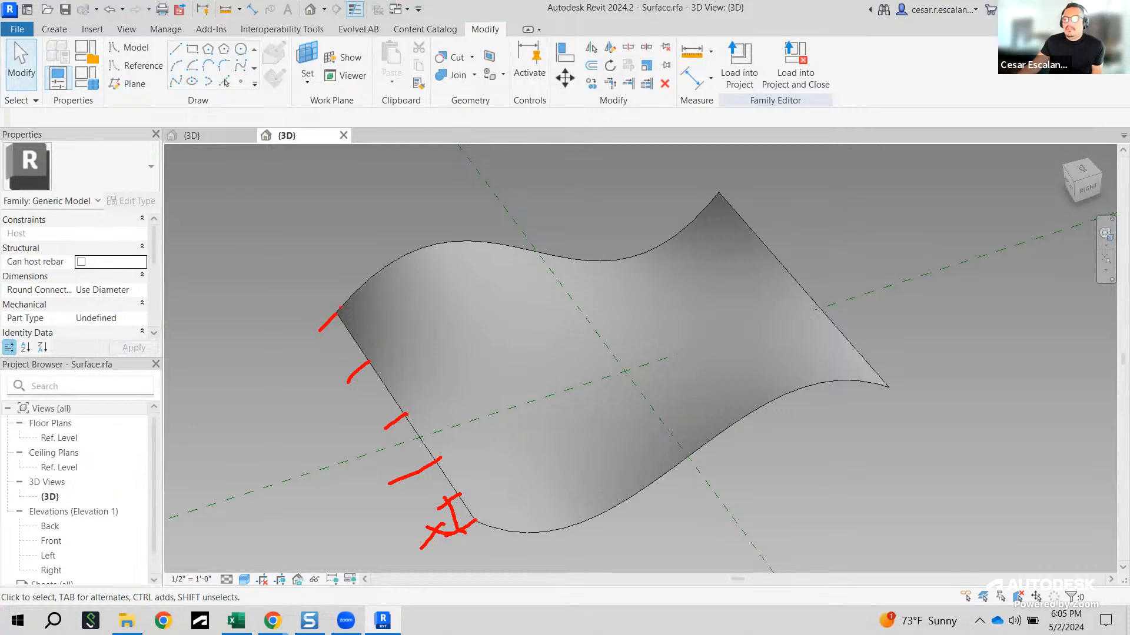
mouse_move(334, 348)
mouse_down()
mouse_move(364, 310)
mouse_move(364, 350)
mouse_up()
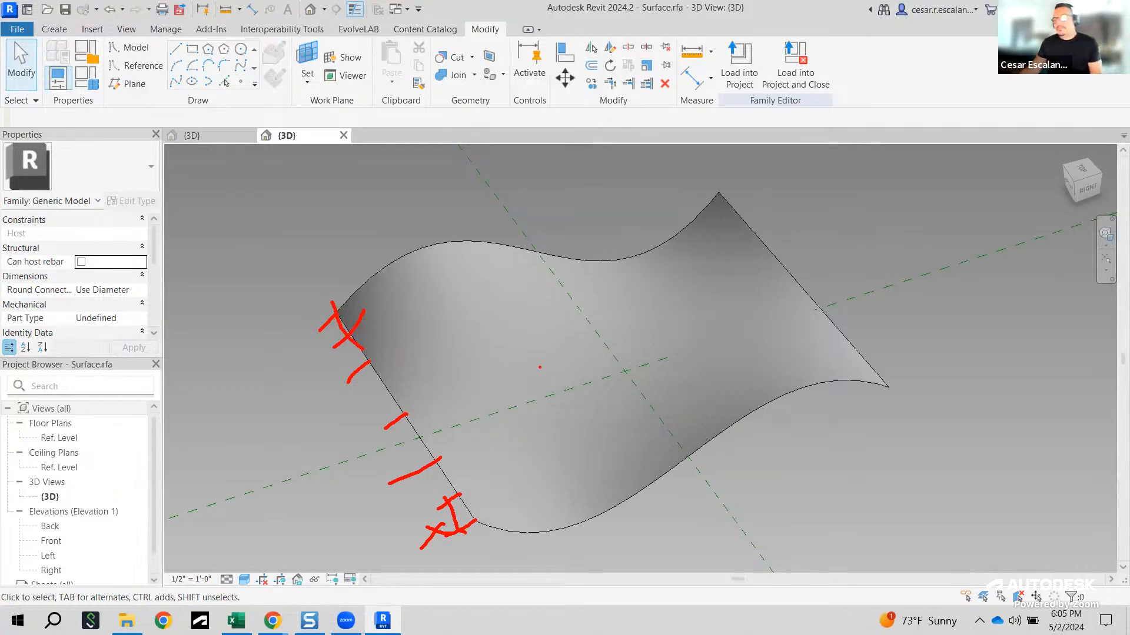
key(Escape)
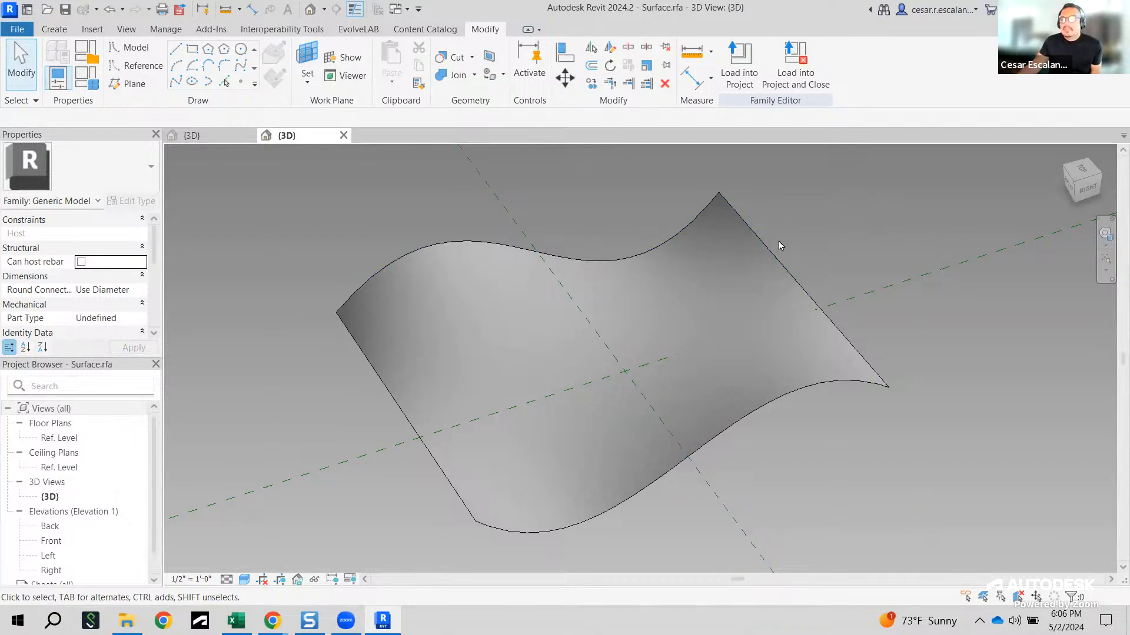
Step: Select the entire surface form as one element instead of a single edge
click(775, 263)
click(931, 388)
key(Tab)
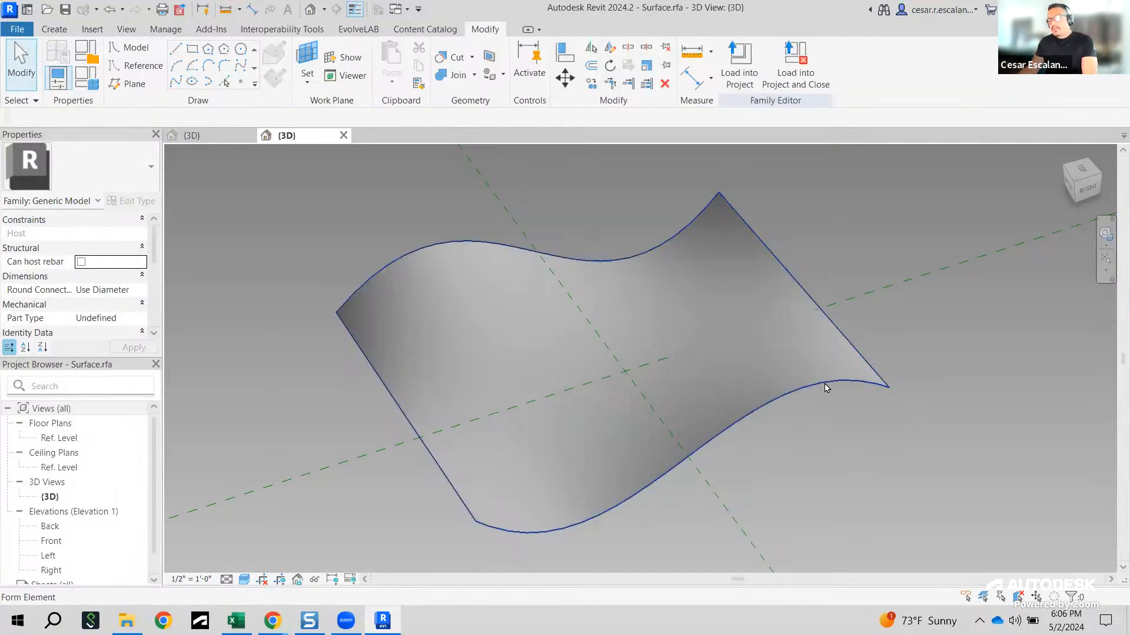
click(827, 388)
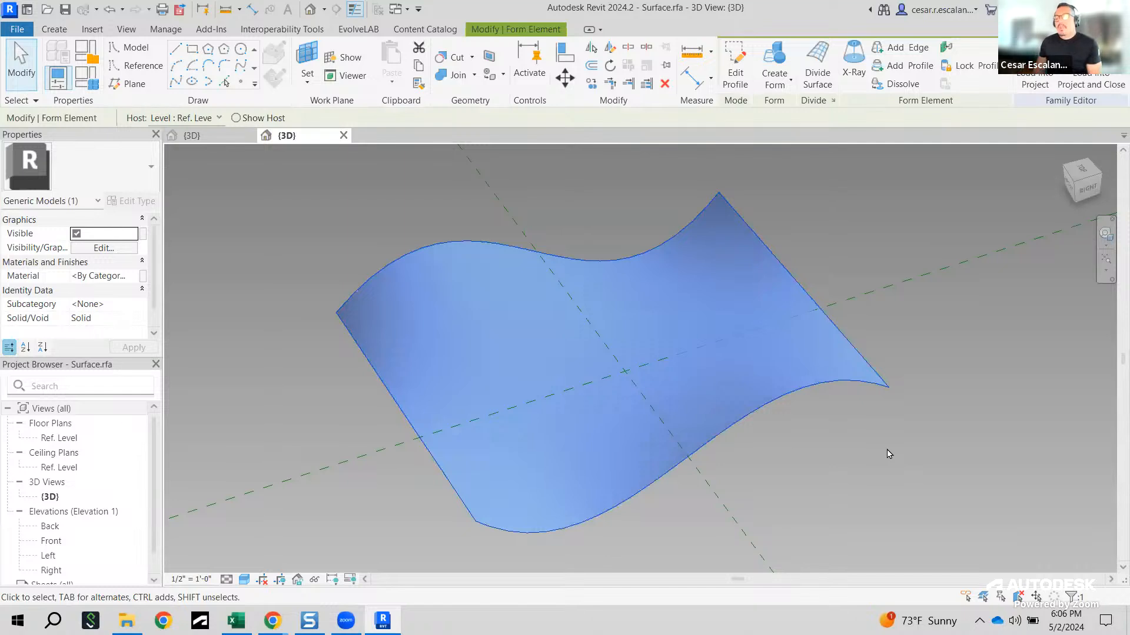
click(913, 560)
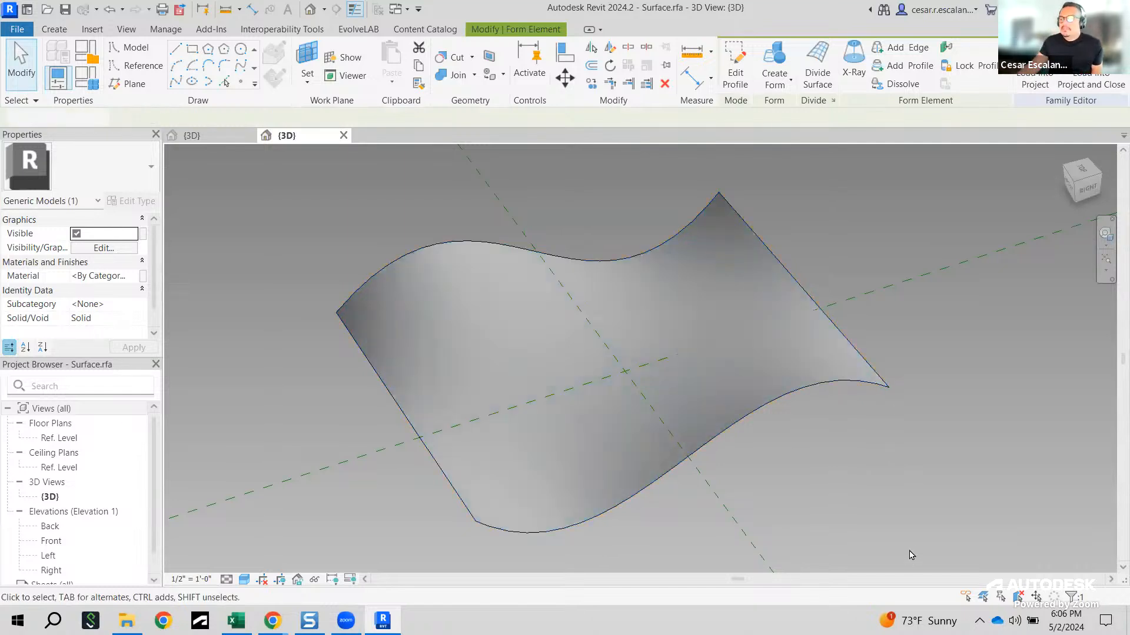
key(Tab)
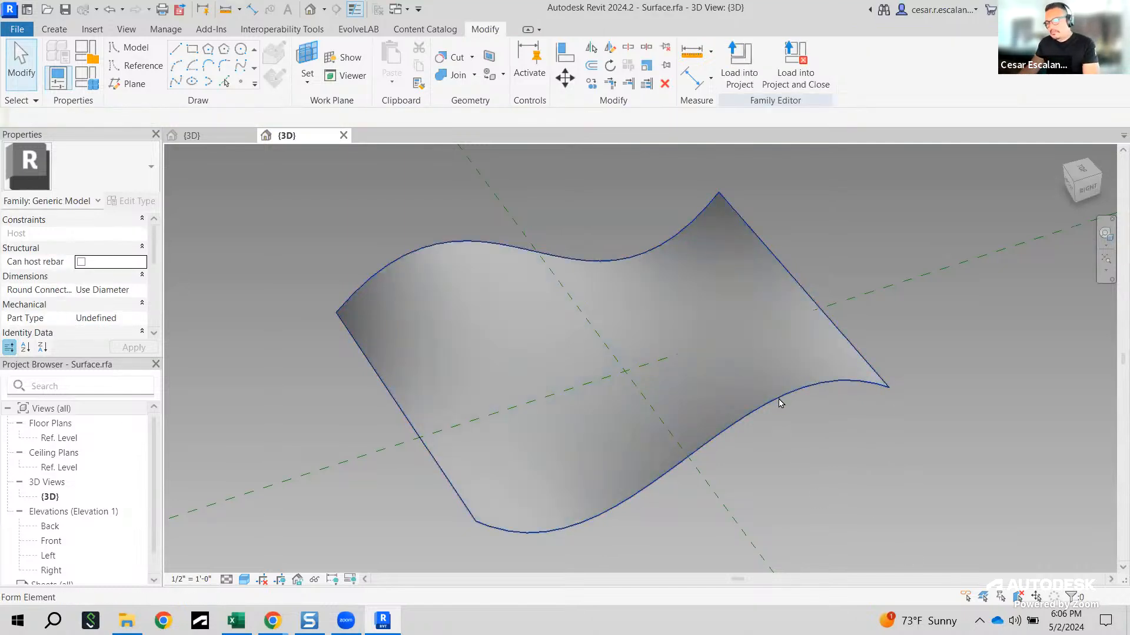
click(778, 404)
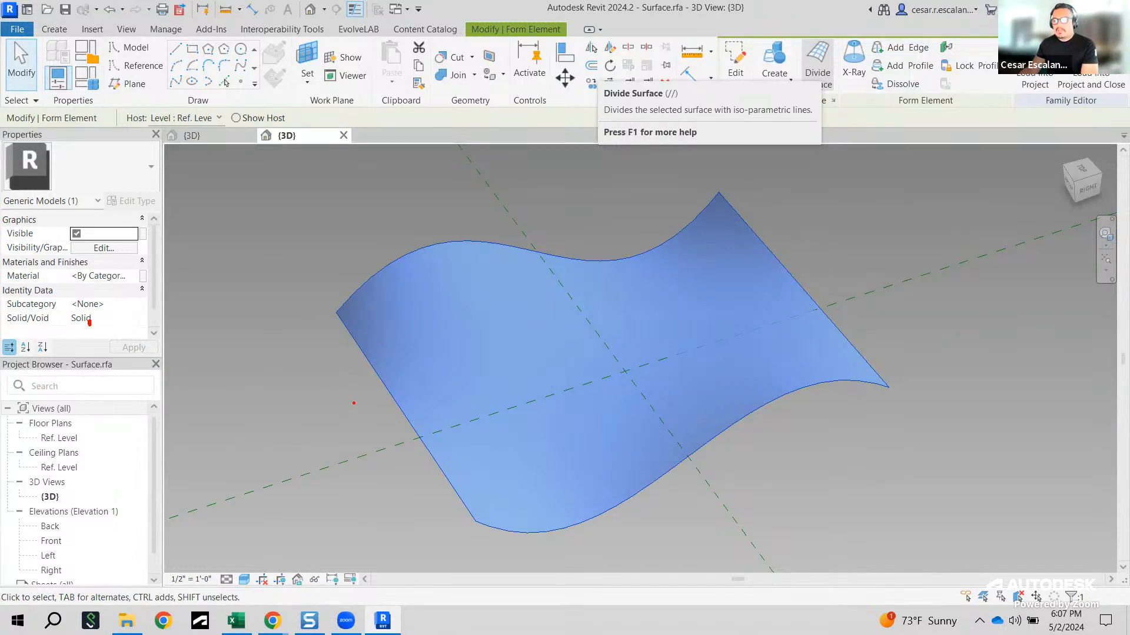
drag(354, 403, 367, 420)
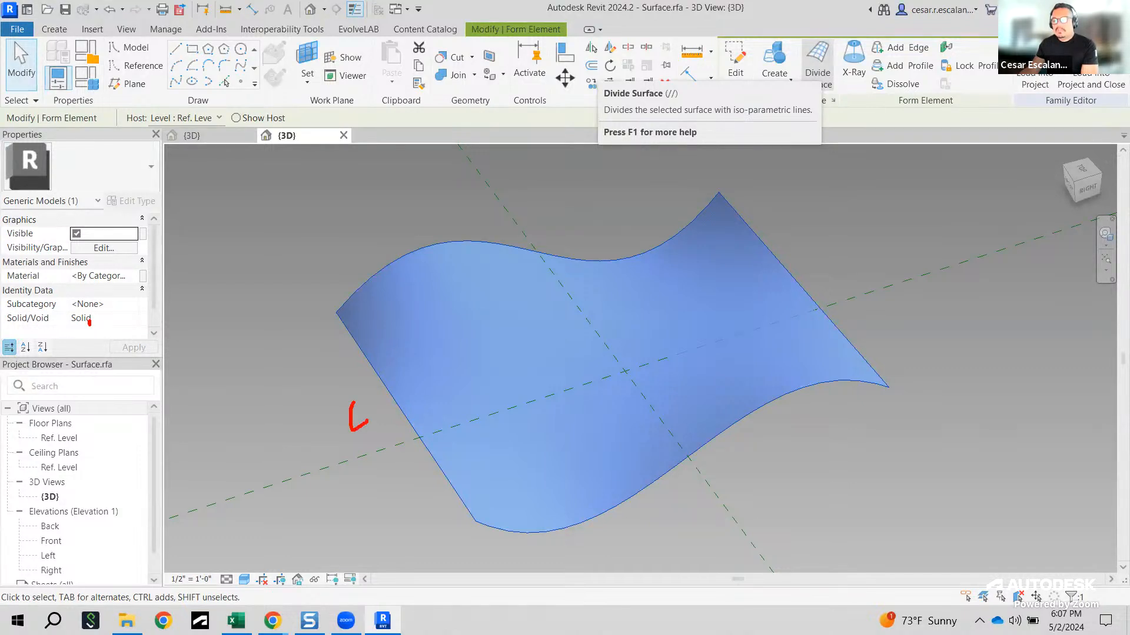
drag(696, 473, 723, 460)
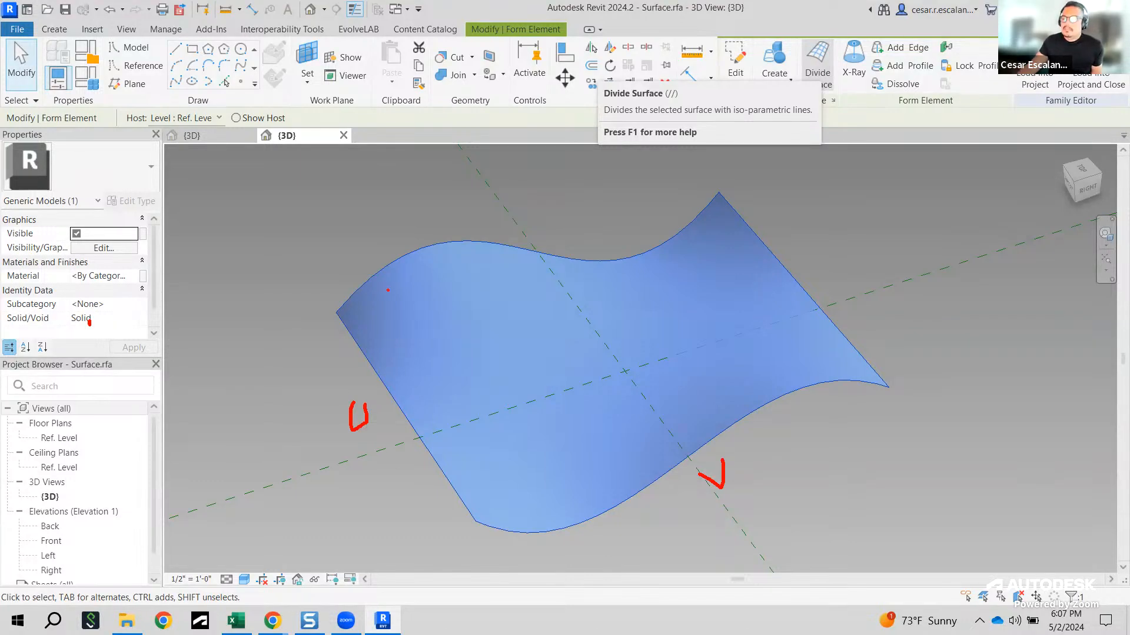
mouse_move(360, 355)
mouse_down()
mouse_move(742, 270)
mouse_move(763, 250)
mouse_up()
mouse_move(417, 421)
mouse_down()
mouse_move(797, 334)
mouse_move(806, 314)
mouse_up()
drag(420, 247, 625, 486)
drag(553, 253, 687, 436)
drag(656, 247, 760, 415)
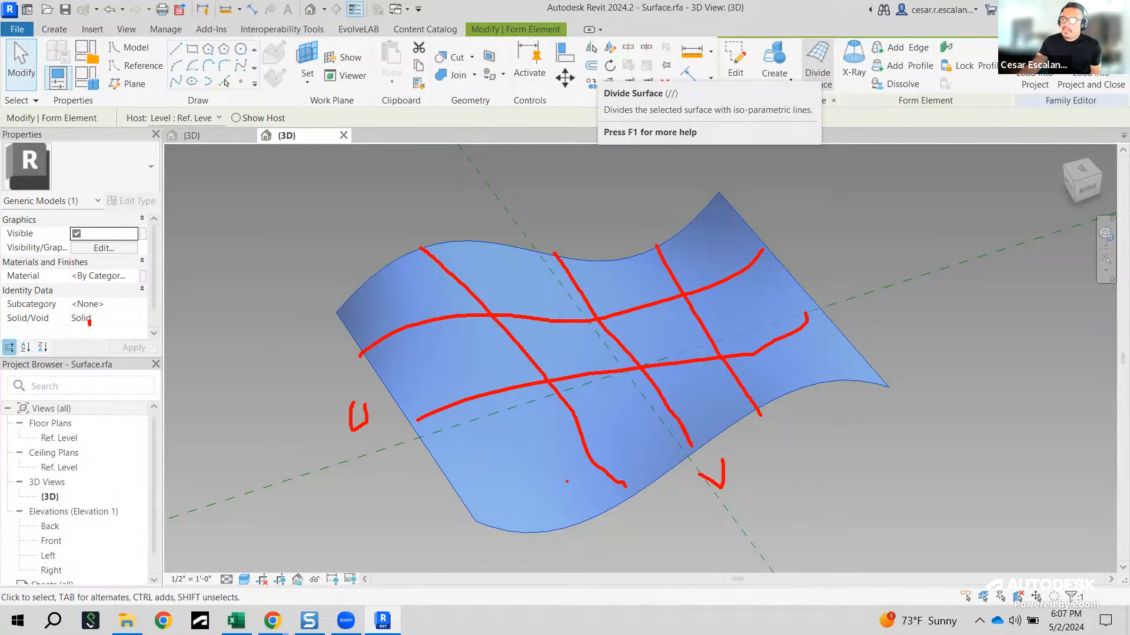
mouse_move(751, 474)
mouse_down()
mouse_move(807, 467)
mouse_move(798, 486)
mouse_up()
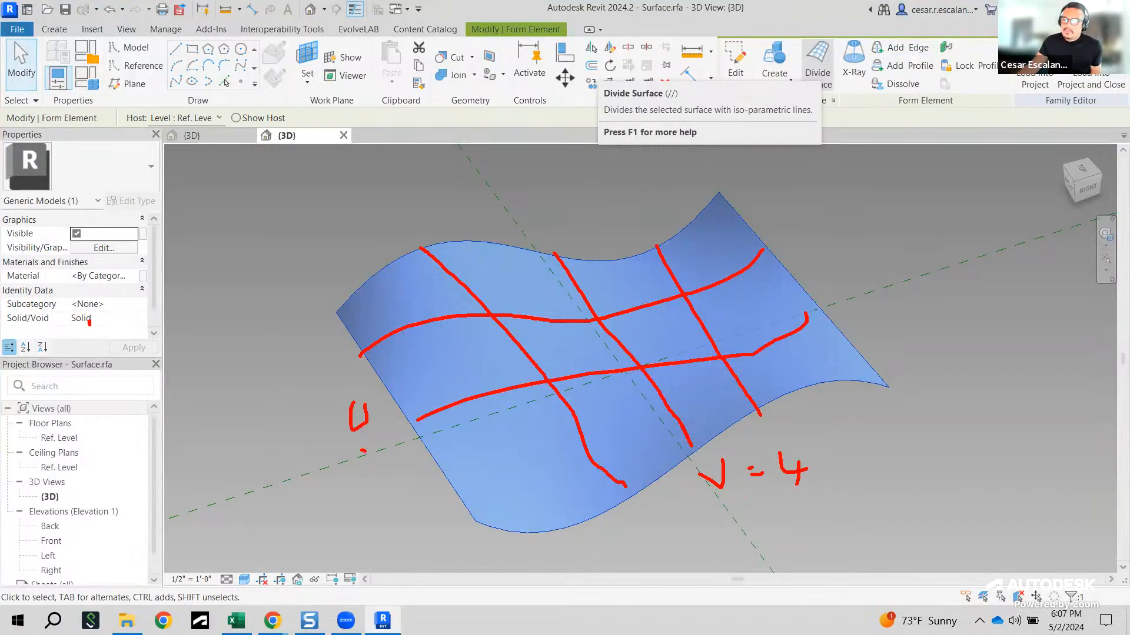
mouse_move(400, 439)
mouse_down()
mouse_move(405, 464)
mouse_move(392, 478)
mouse_up()
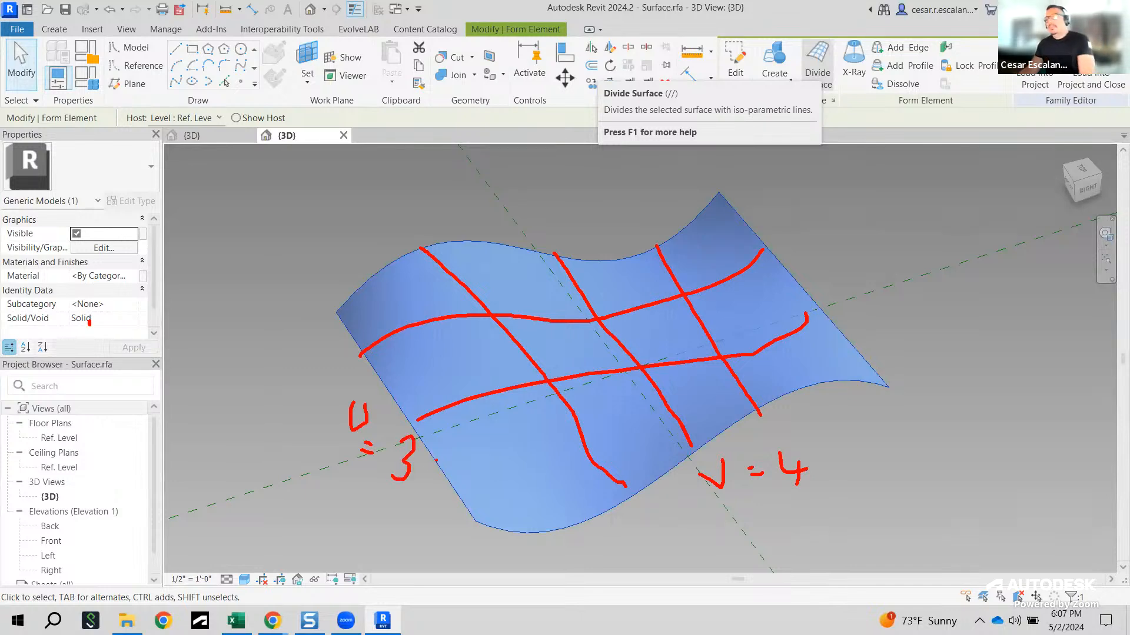
key(Escape)
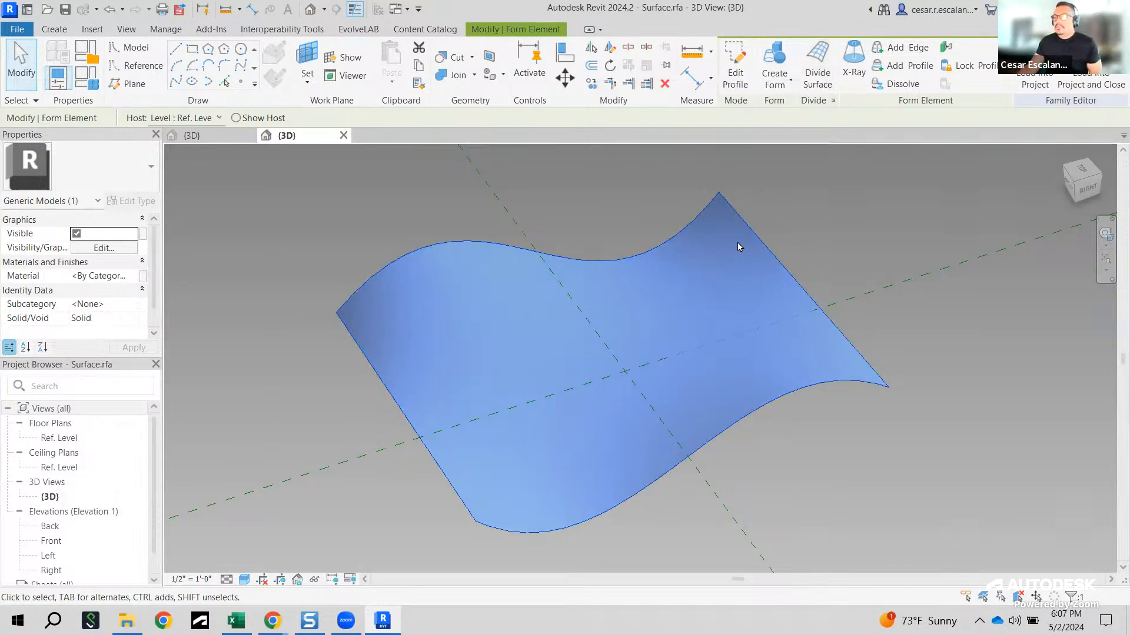
Step: Apply Divide Surface to the form, then reselect the divided surface and review its U and V grid properties
click(819, 64)
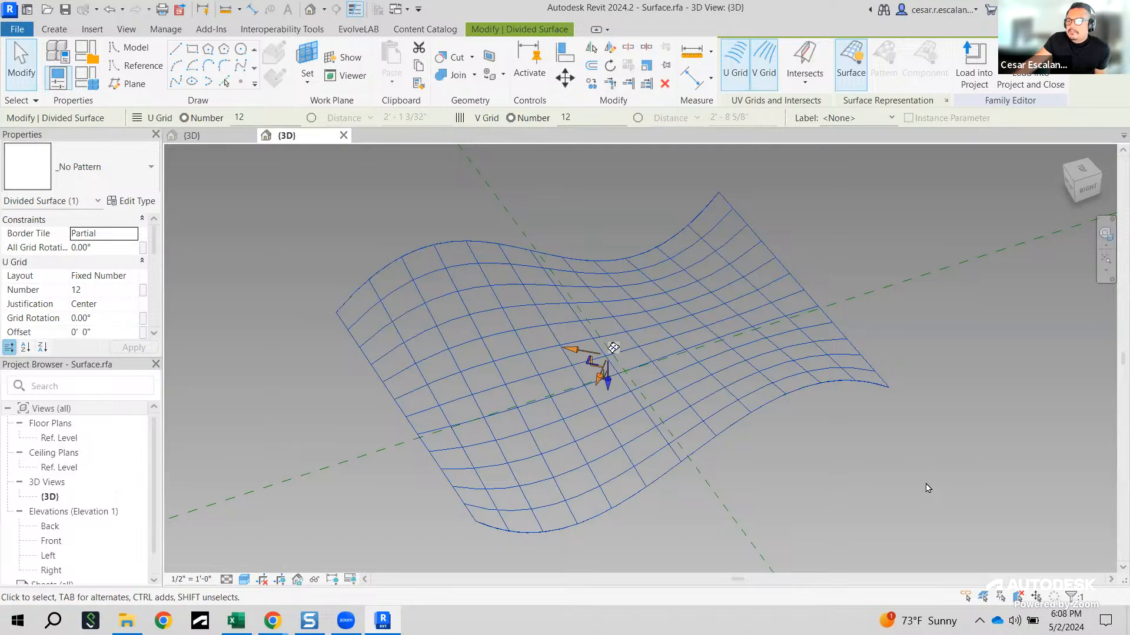
click(895, 487)
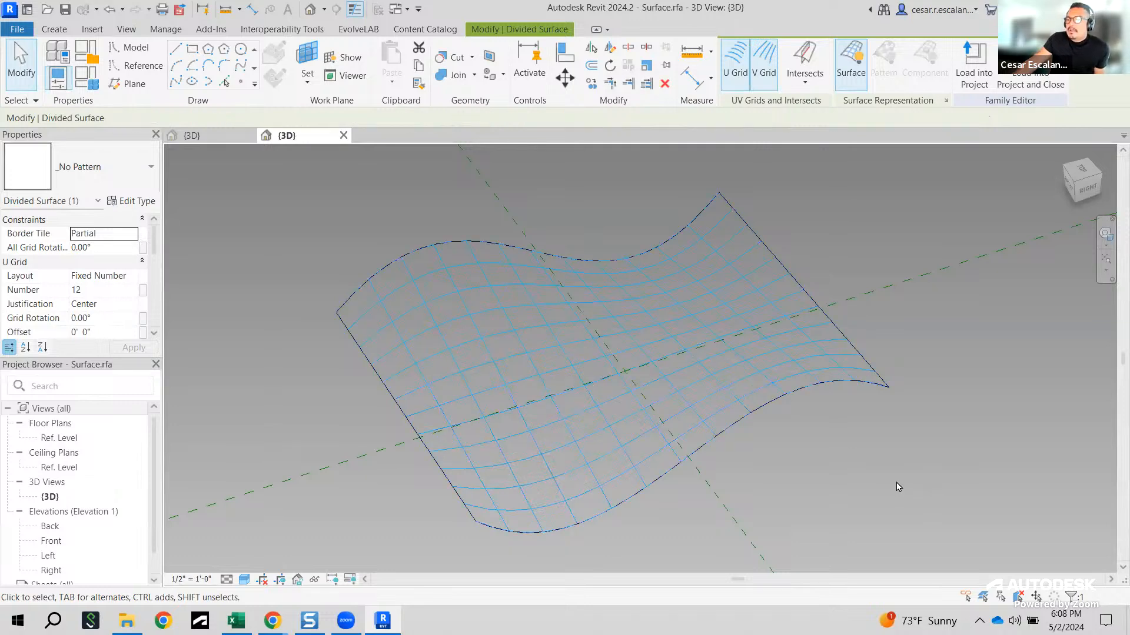
click(810, 379)
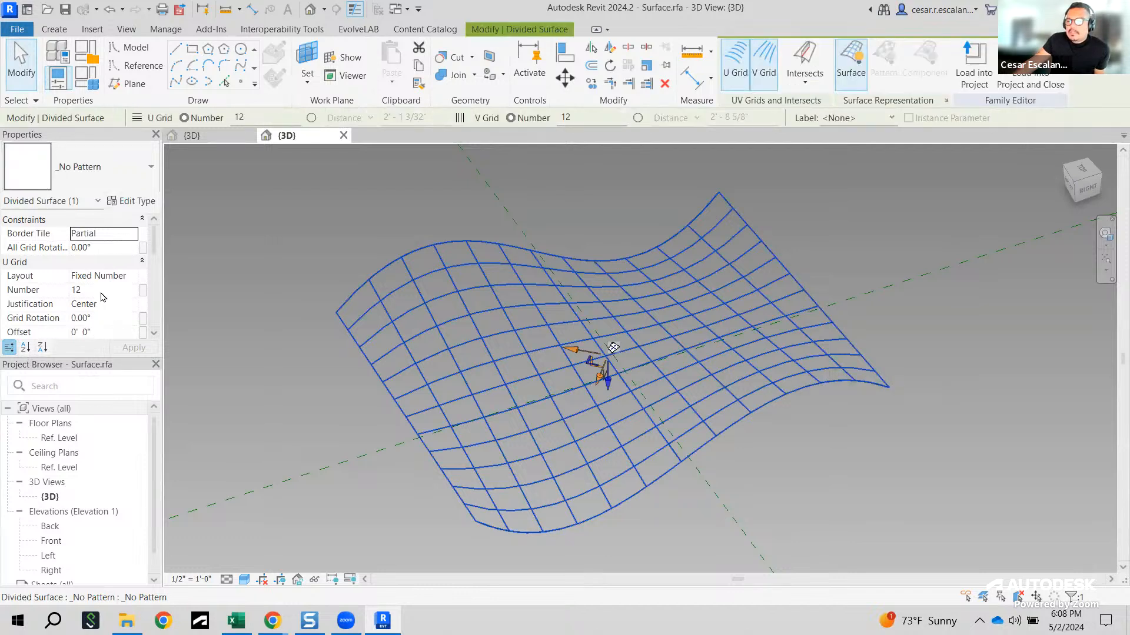
scroll(98, 293, down, 5)
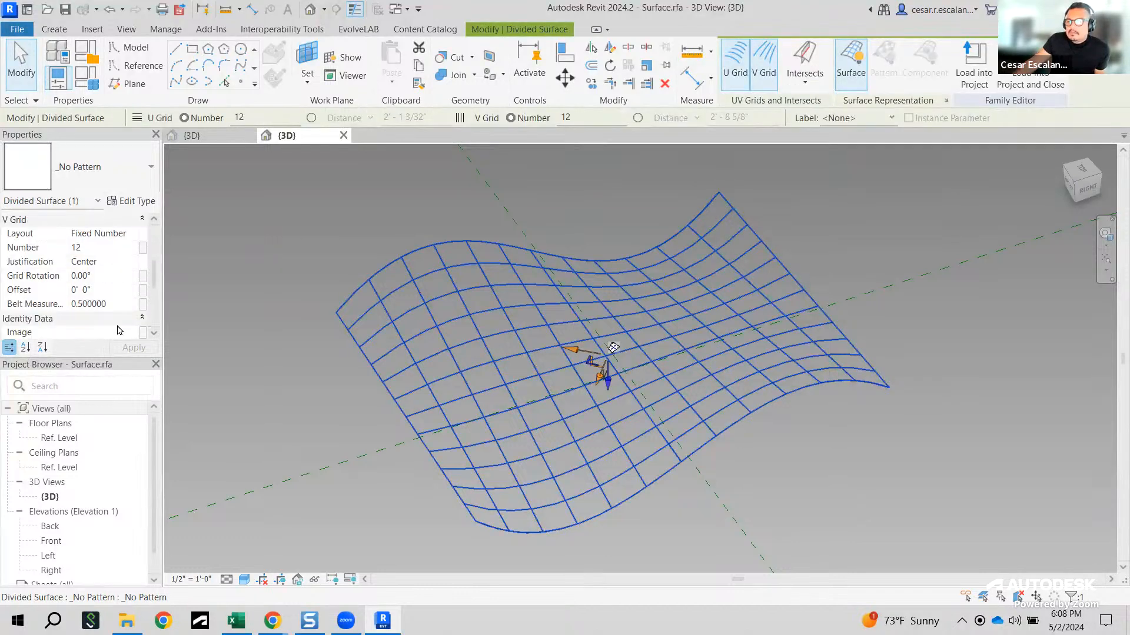
Step: Review the divided surface's grid properties, try the Fixed Distance layout for the U grid and restore Fixed Number
scroll(121, 330, up, 5)
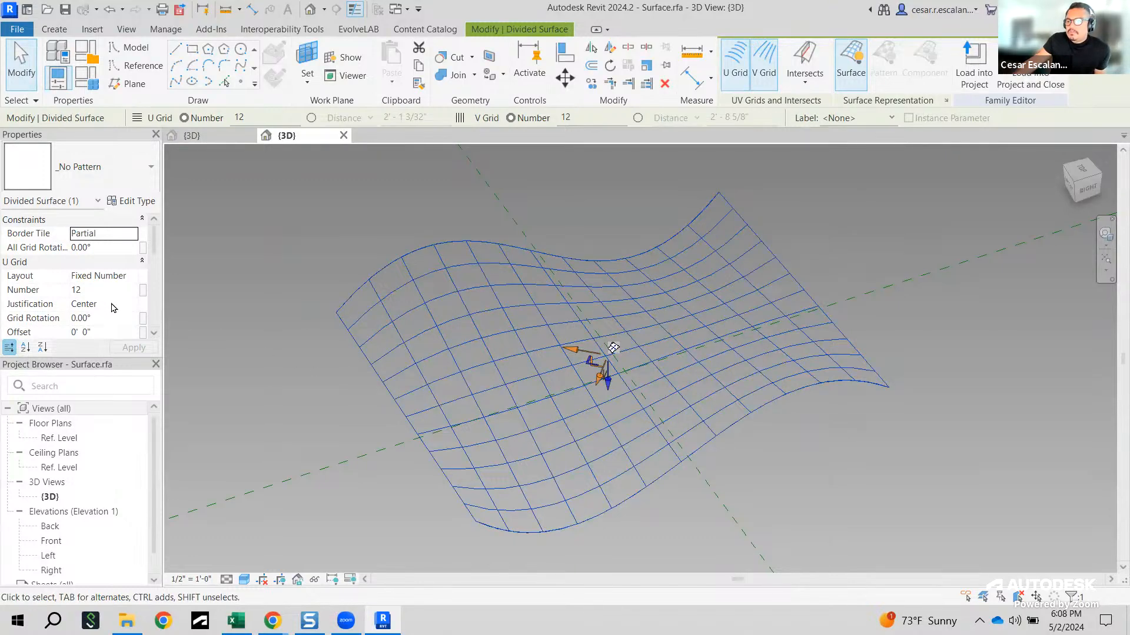
scroll(113, 307, down, 4)
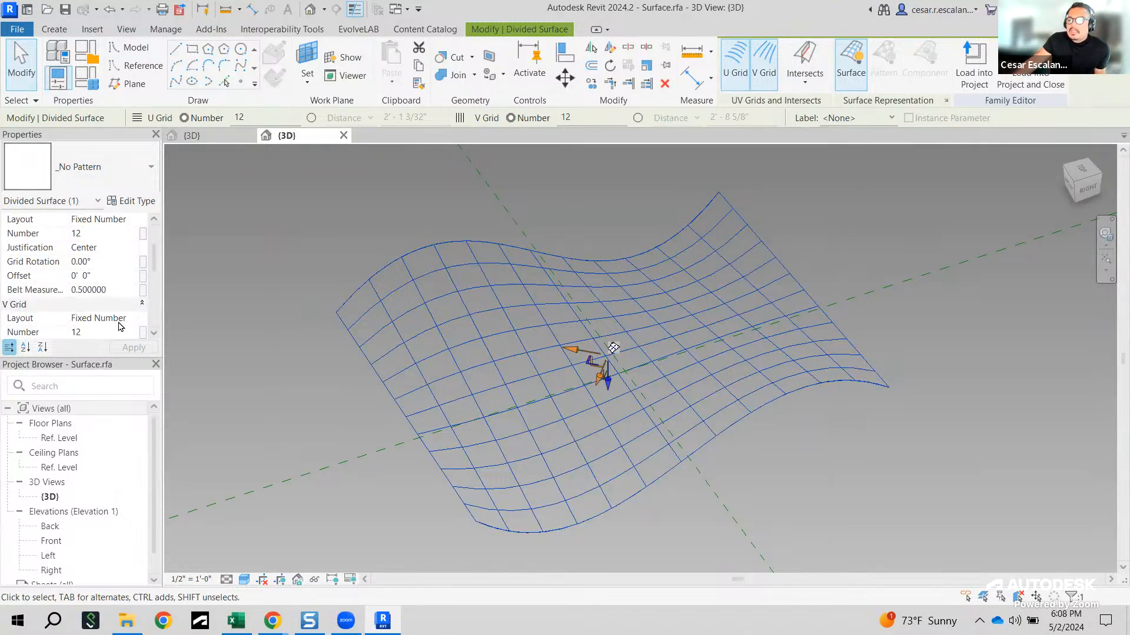
scroll(114, 320, down, 1)
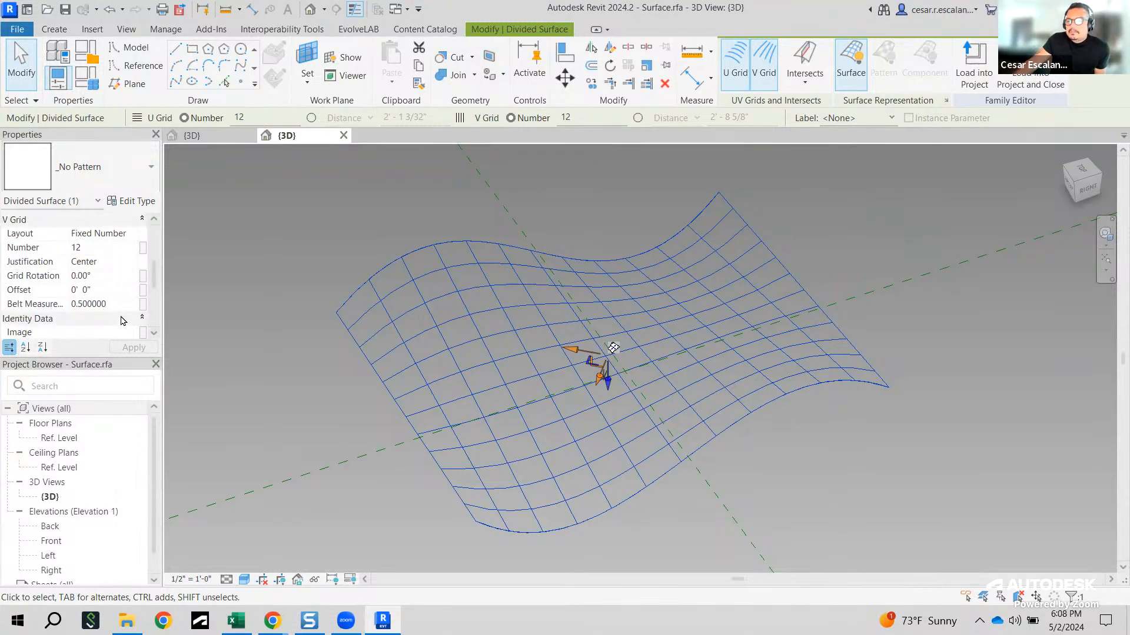
scroll(123, 320, up, 2)
scroll(123, 321, up, 2)
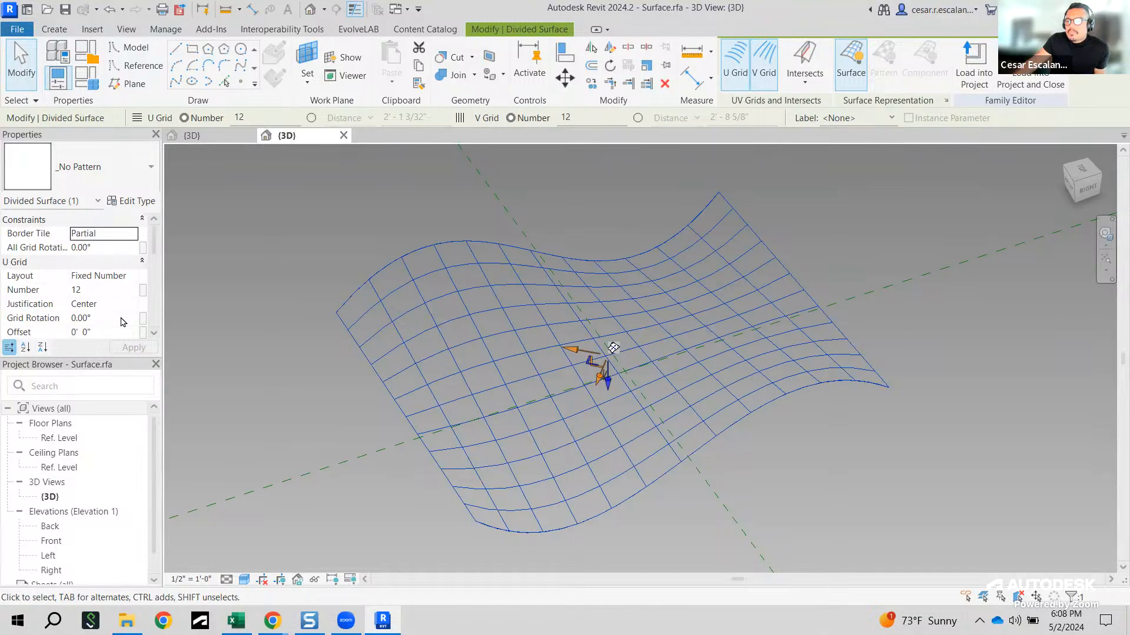
click(134, 279)
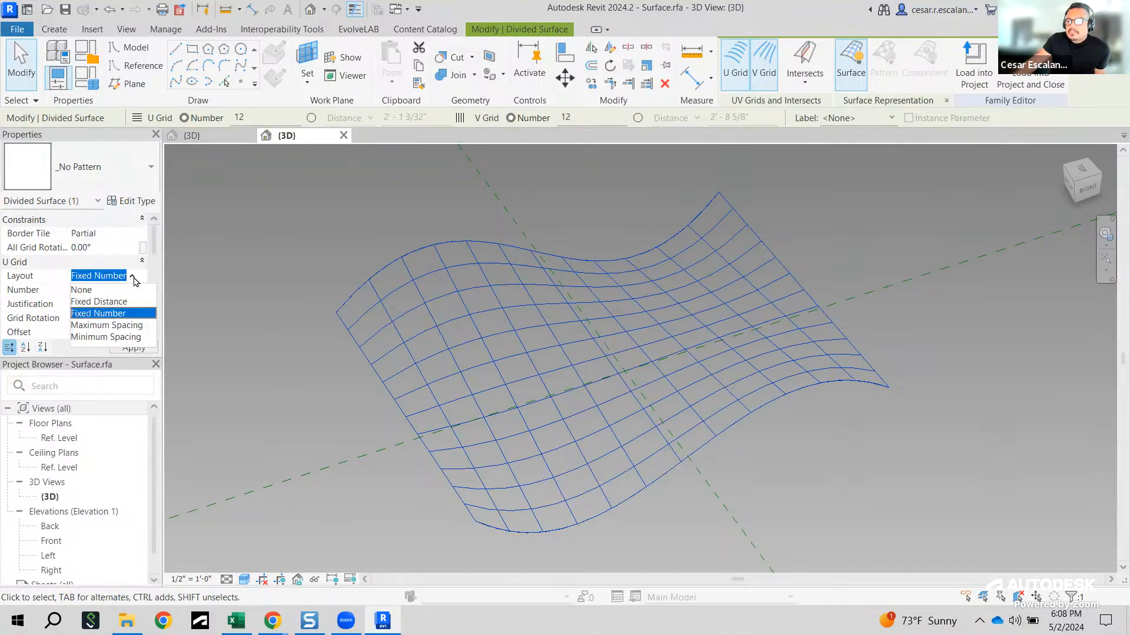
click(121, 302)
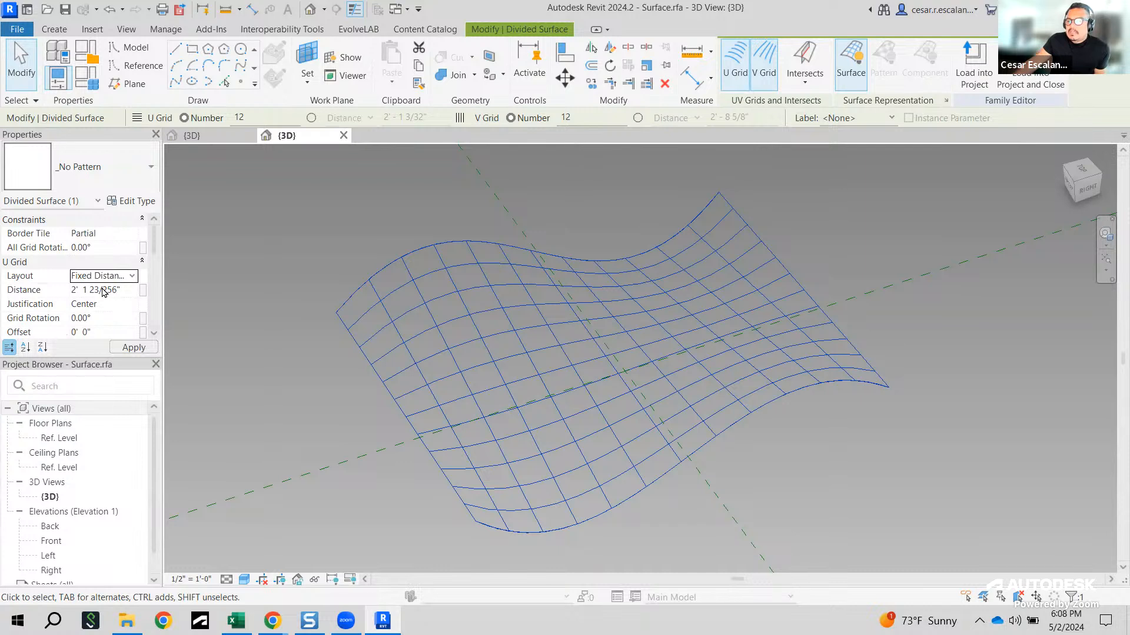
click(134, 276)
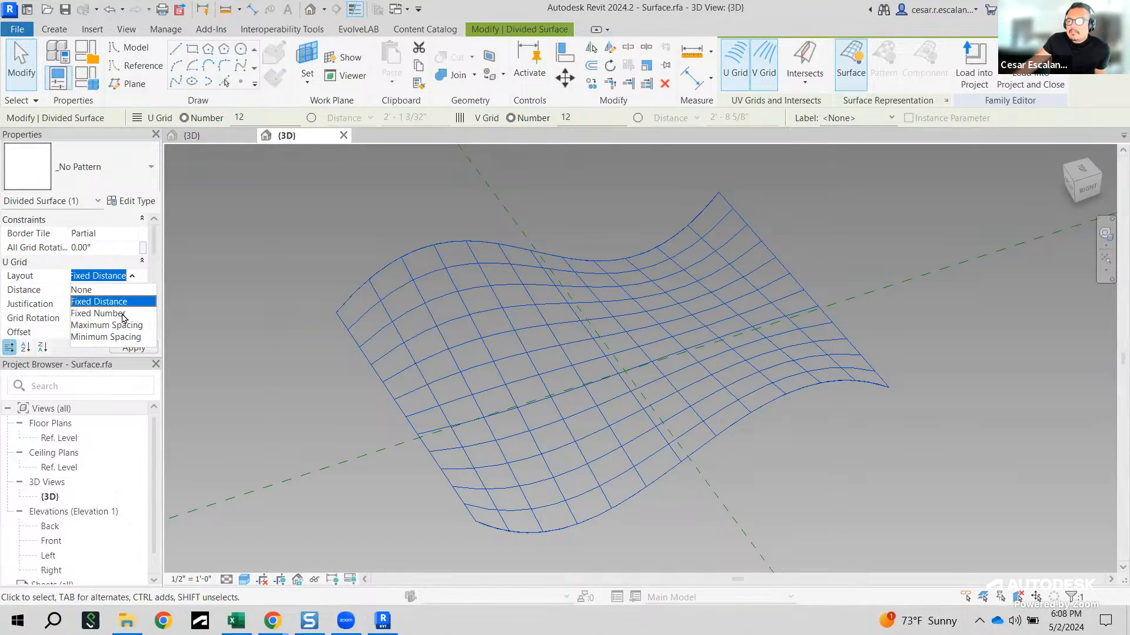
click(124, 315)
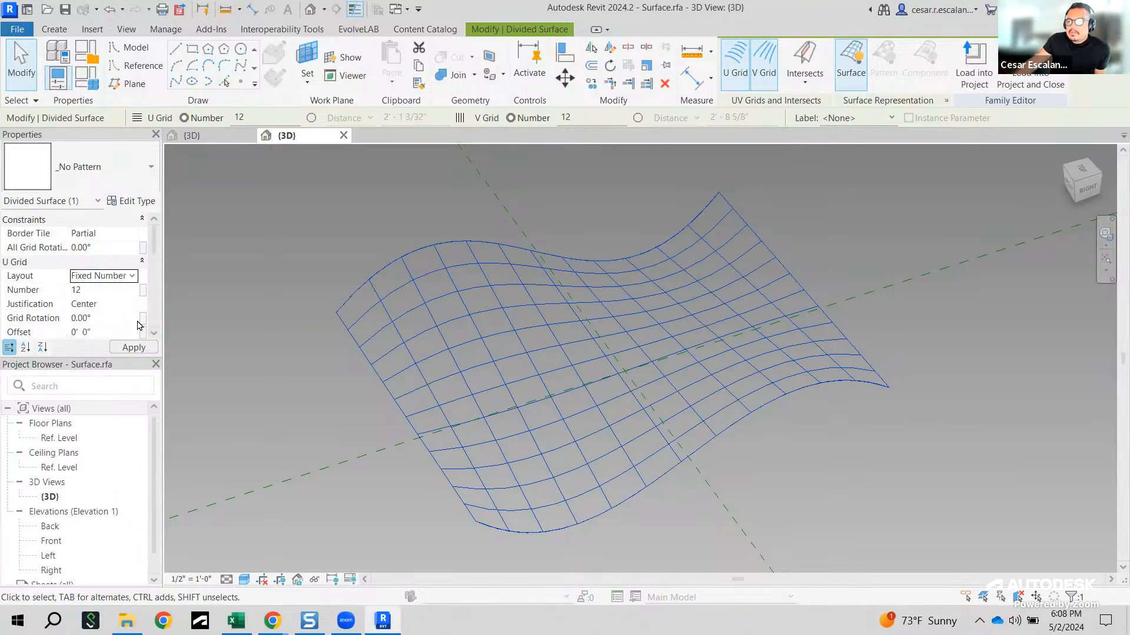
Step: Set both the U grid and V grid numbers of the divided surface to 8 and clear the selection
click(104, 290)
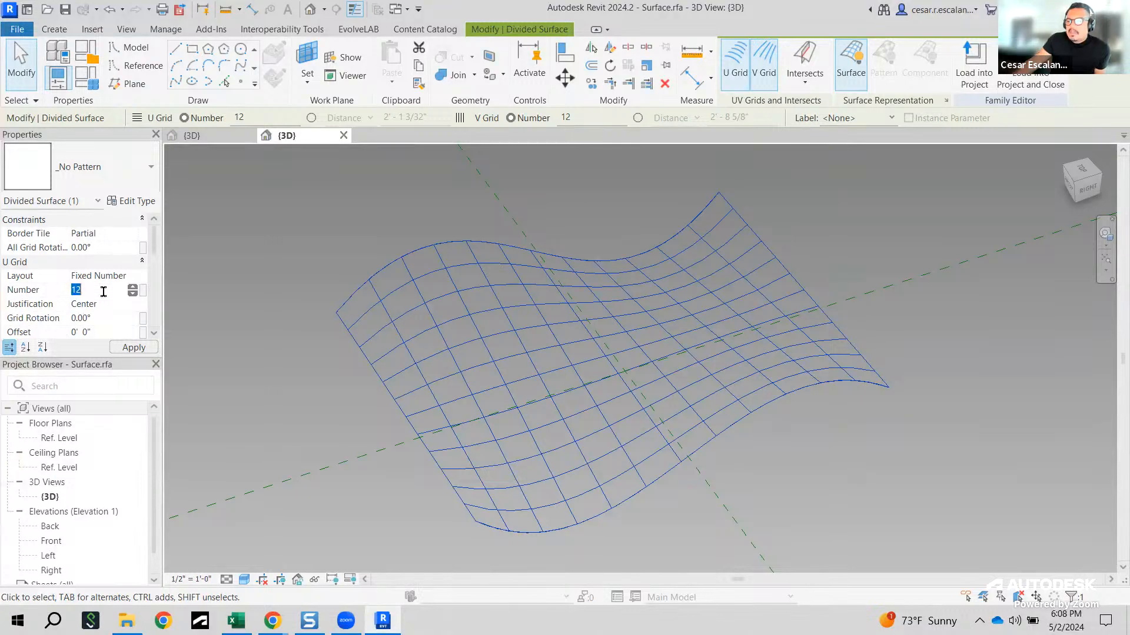
text(8)
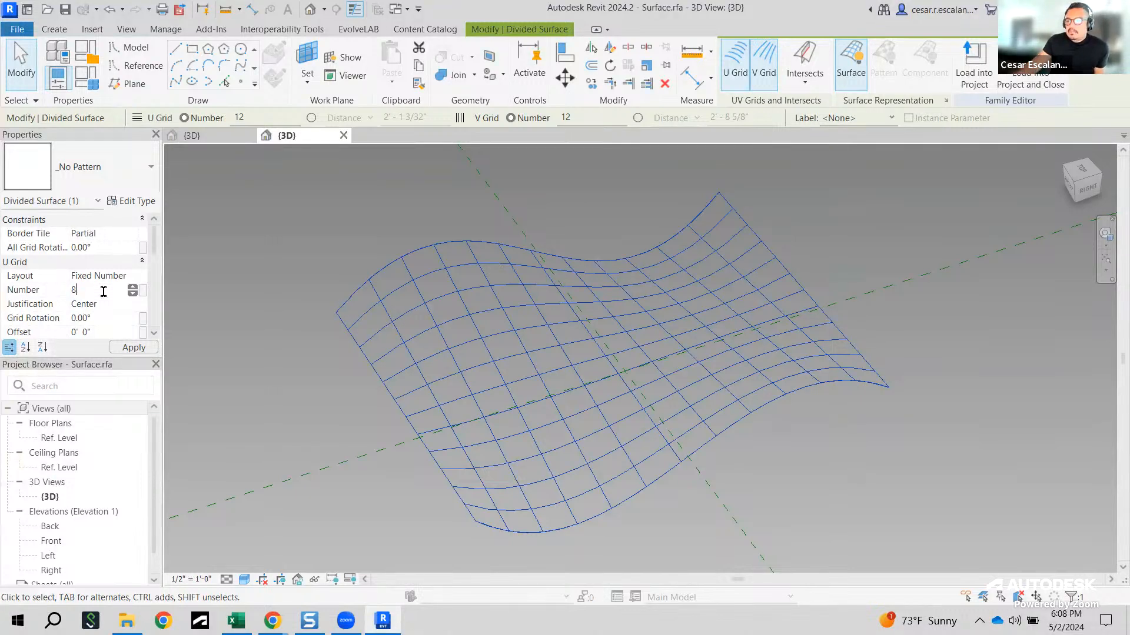
key(Return)
scroll(117, 308, down, 2)
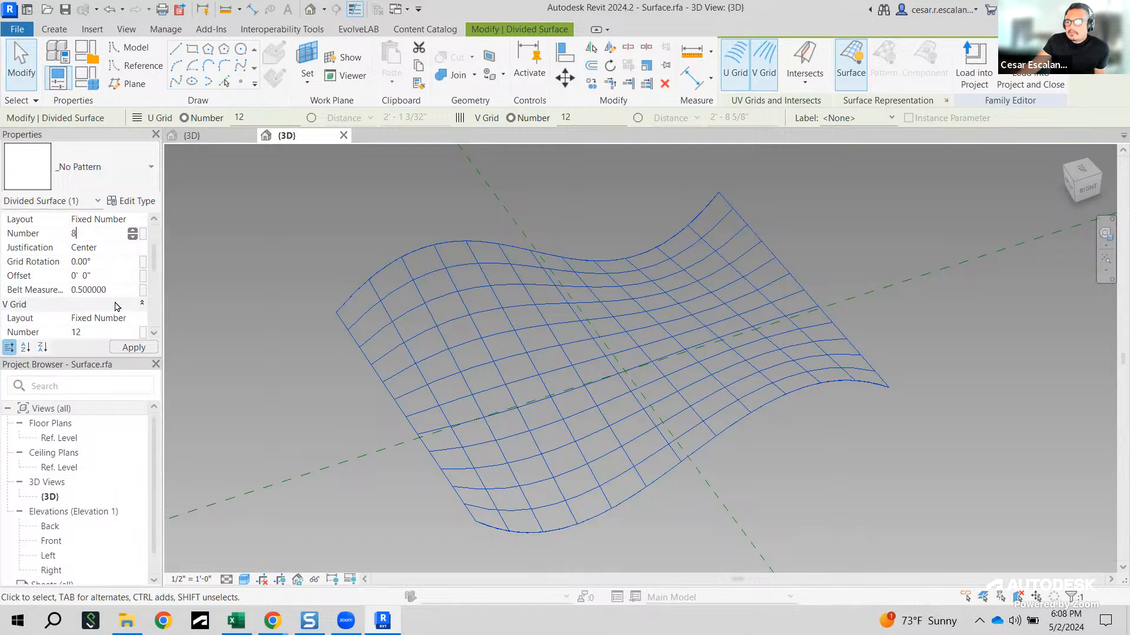
click(109, 331)
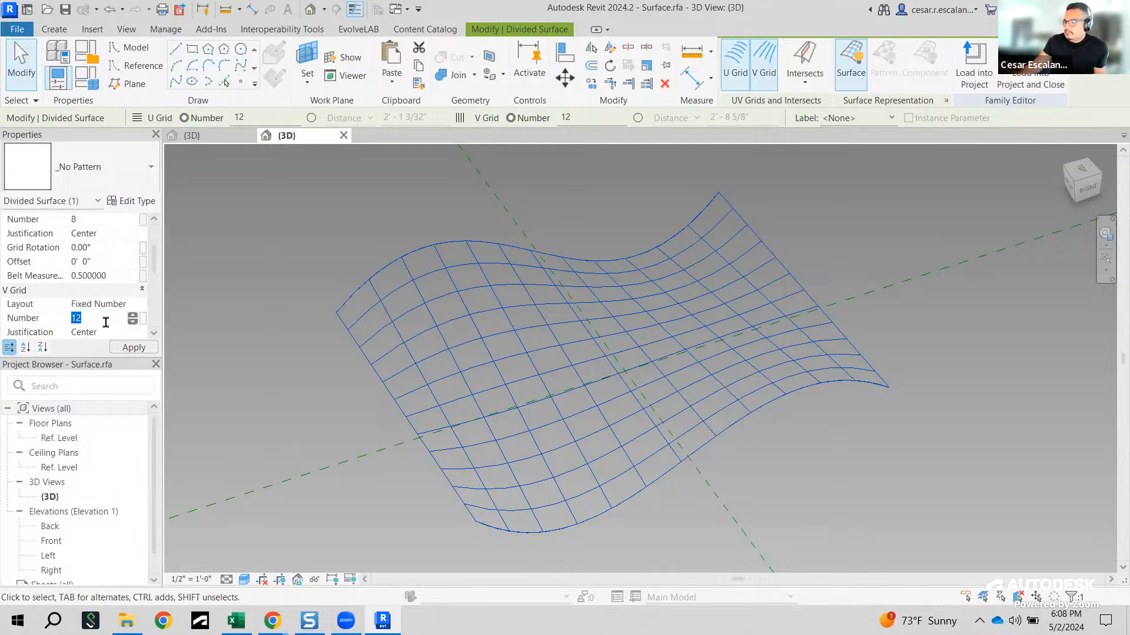
text(8)
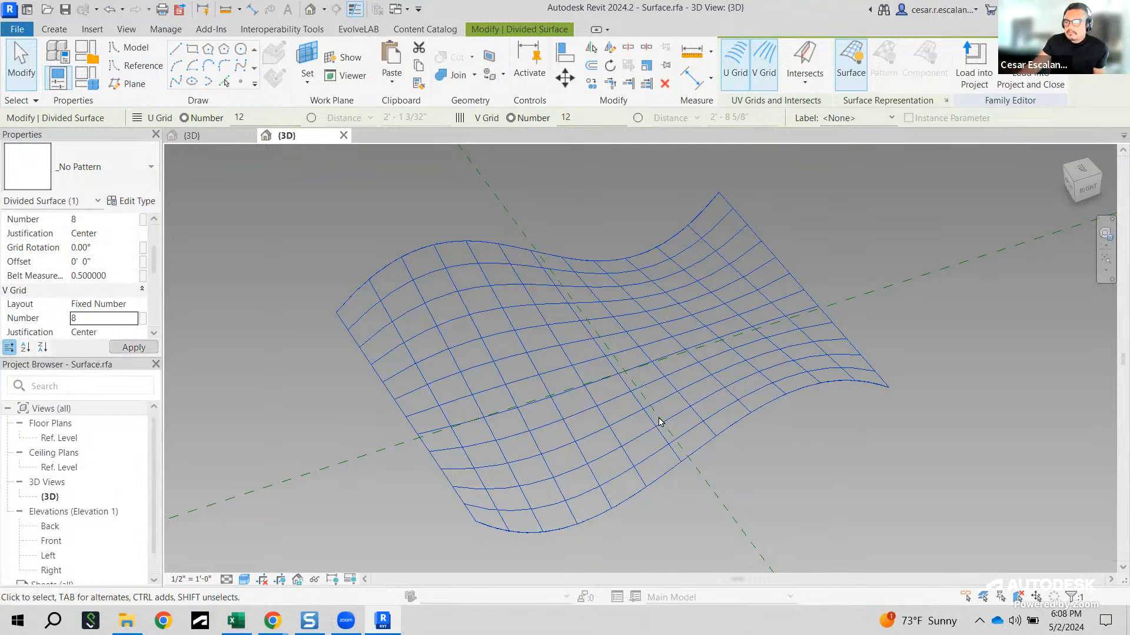
click(799, 481)
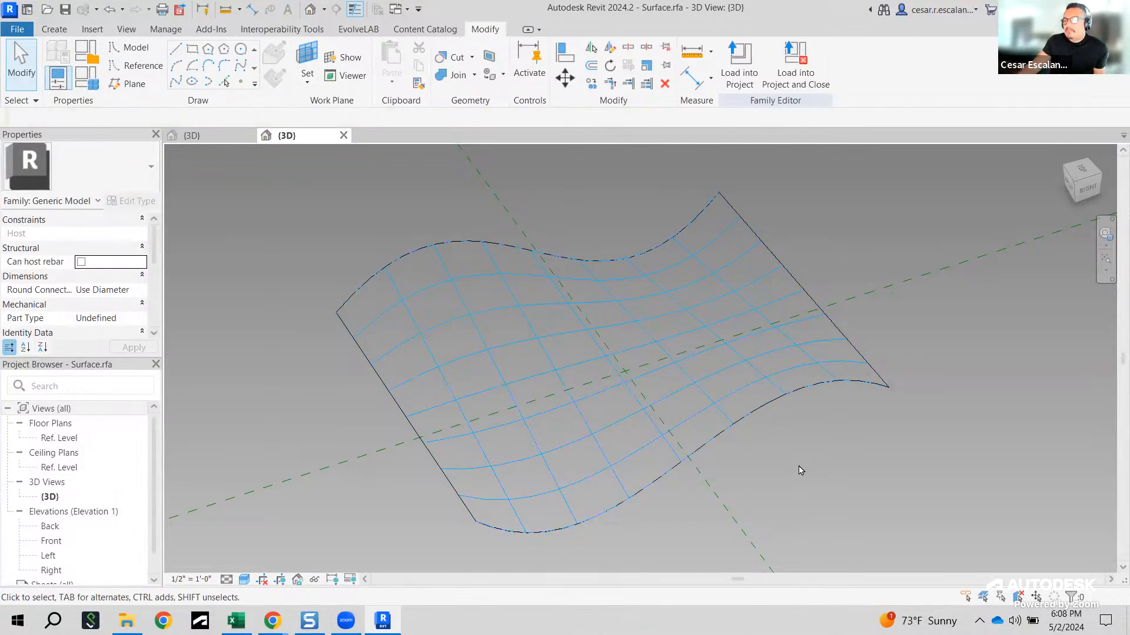
Step: Try to measure the edge of a corner grid cell in the top view, then return to an angled 3D view
scroll(759, 502, down, 2)
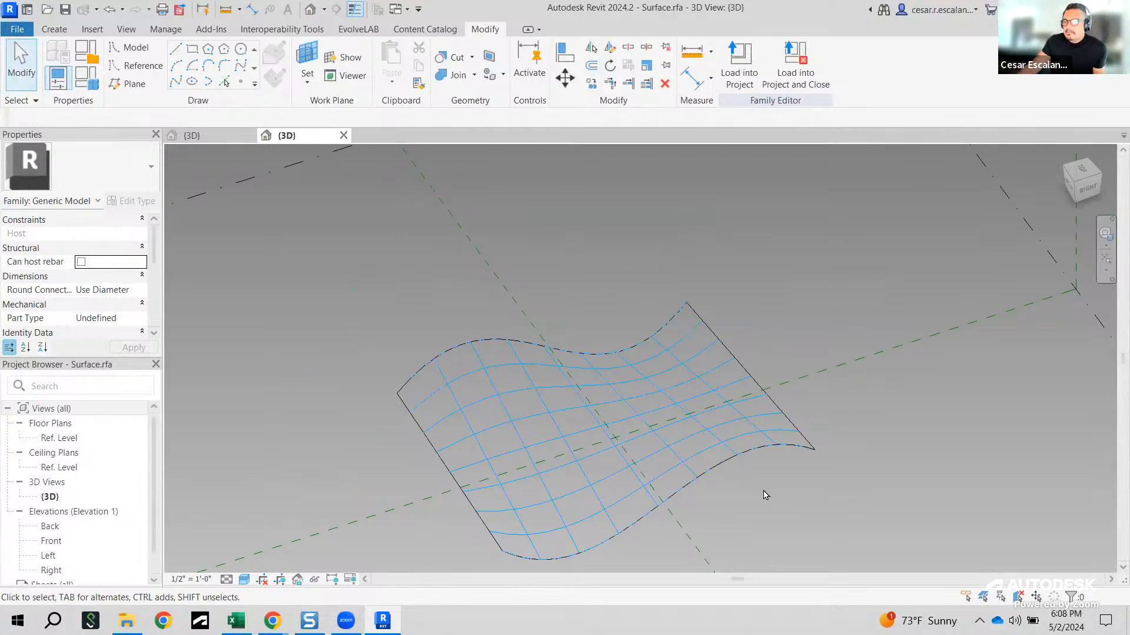
click(1082, 171)
scroll(732, 433, up, 5)
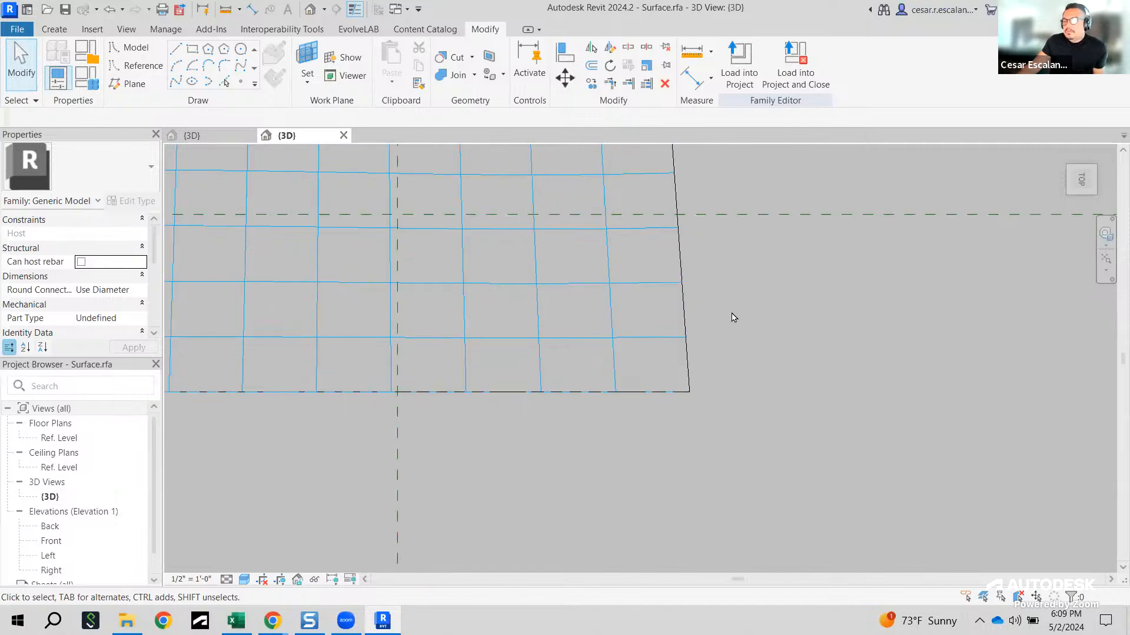
click(226, 9)
scroll(691, 347, up, 2)
click(559, 329)
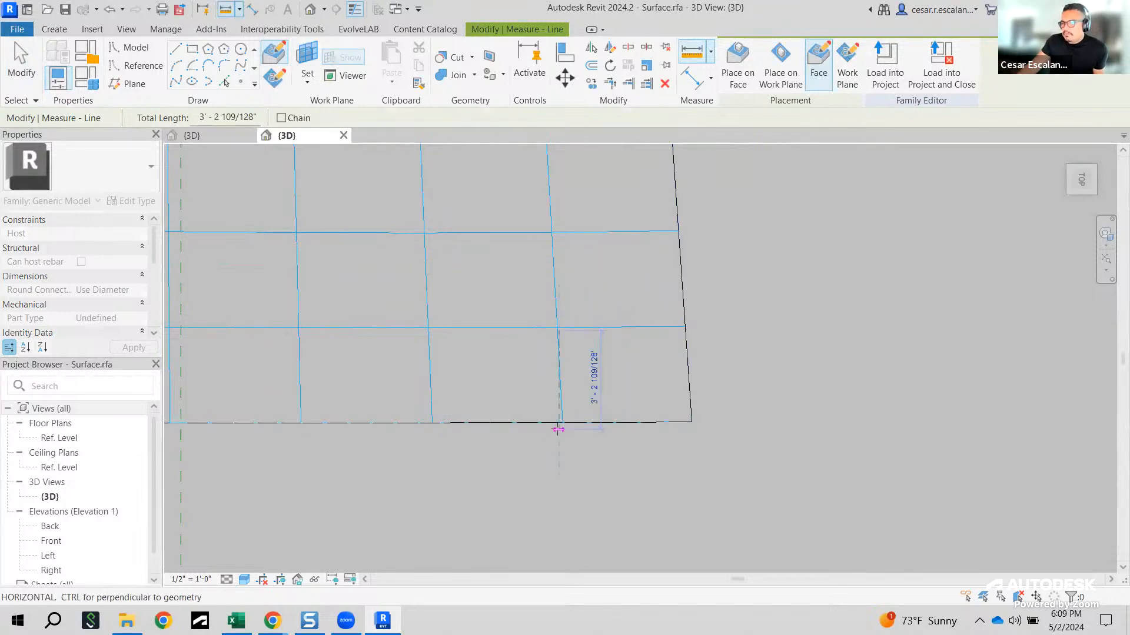
scroll(564, 424, down, 3)
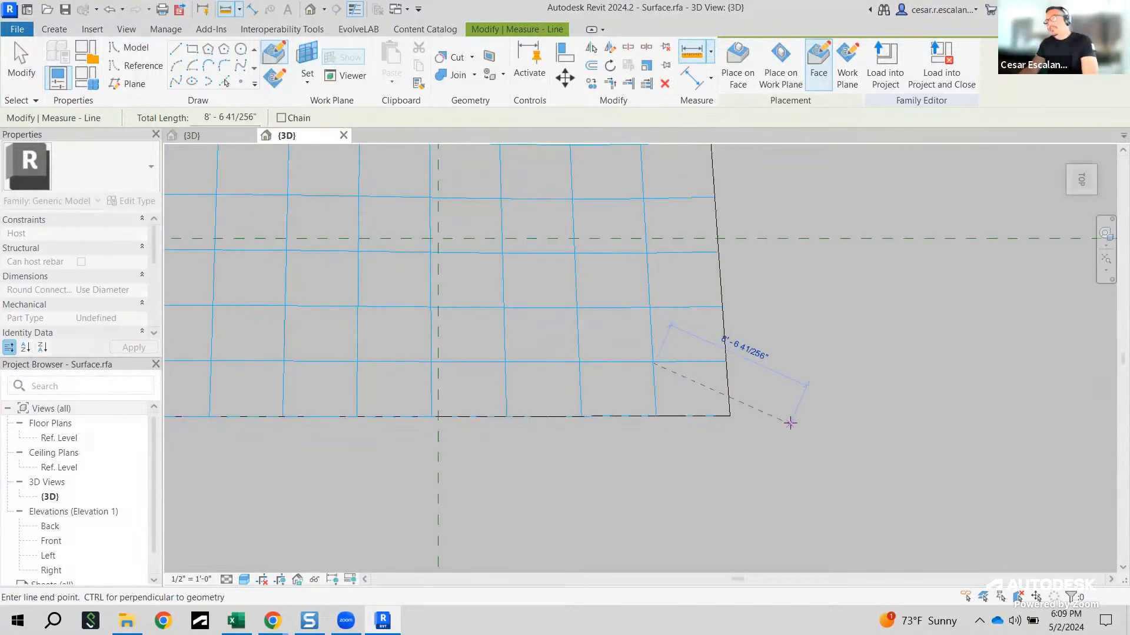
key(Escape)
key(Escape)
scroll(771, 429, down, 2)
click(1067, 193)
scroll(676, 459, up, 5)
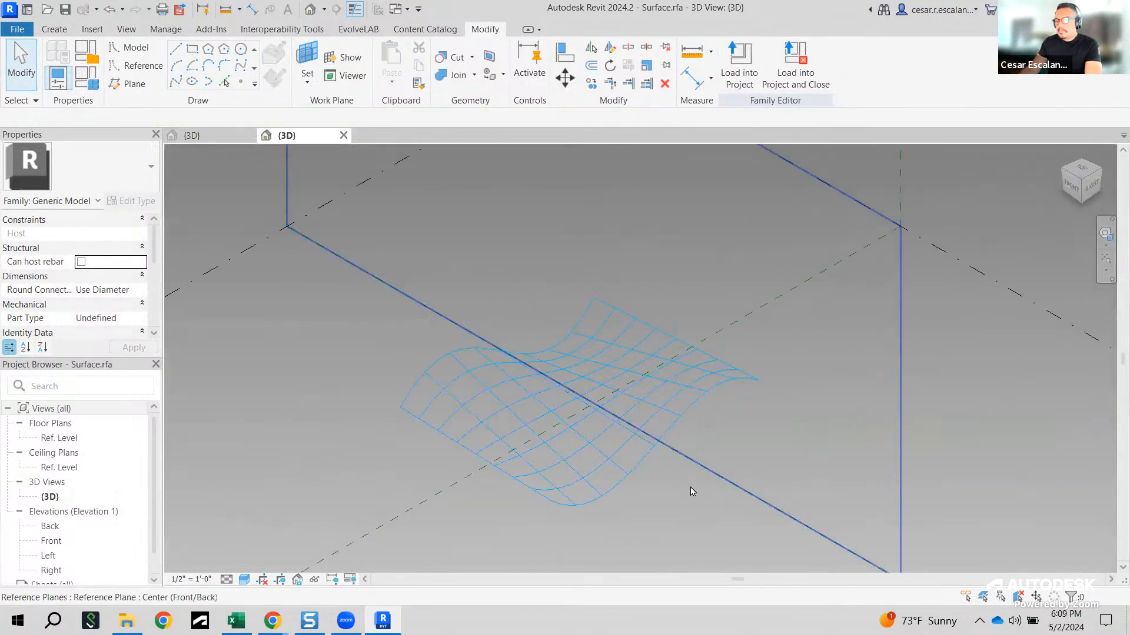
click(652, 410)
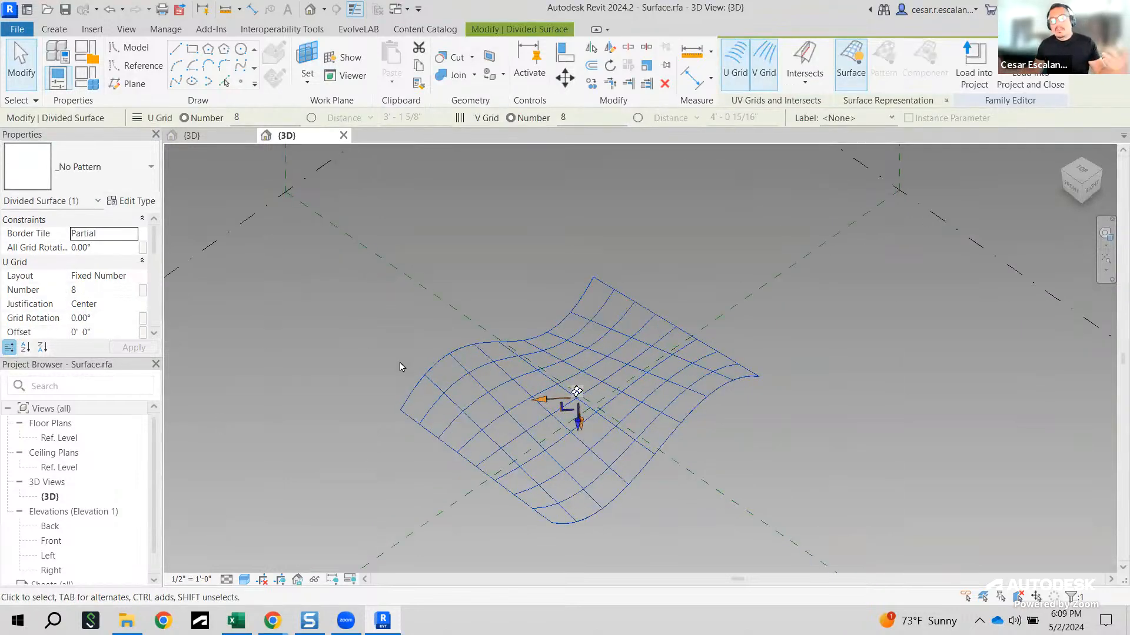
click(824, 425)
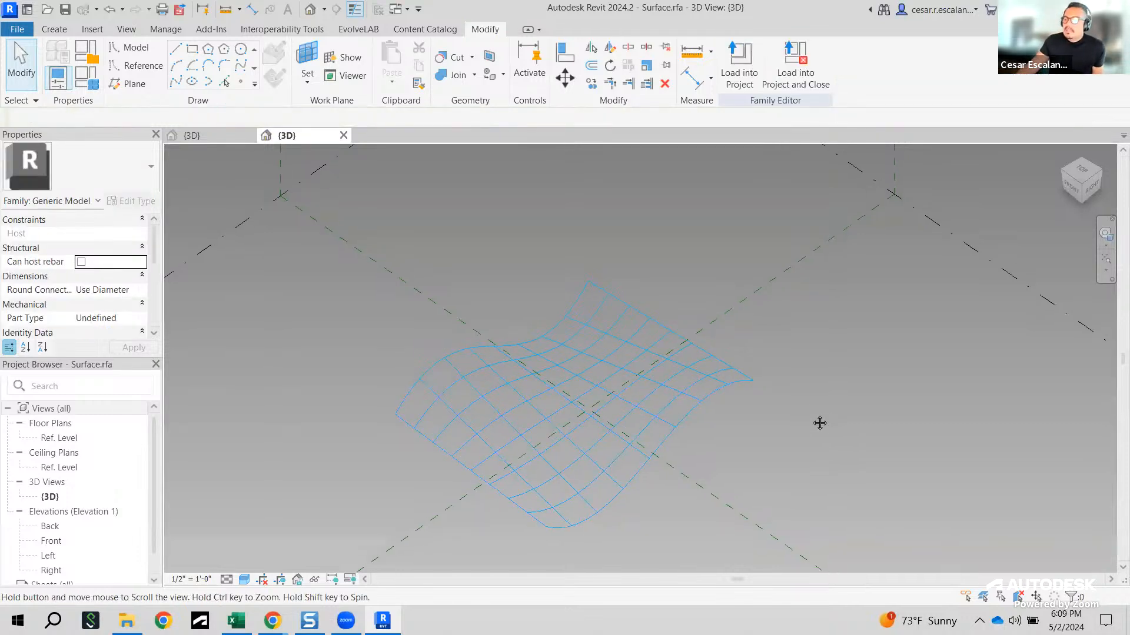
scroll(728, 462, up, 4)
scroll(736, 463, down, 3)
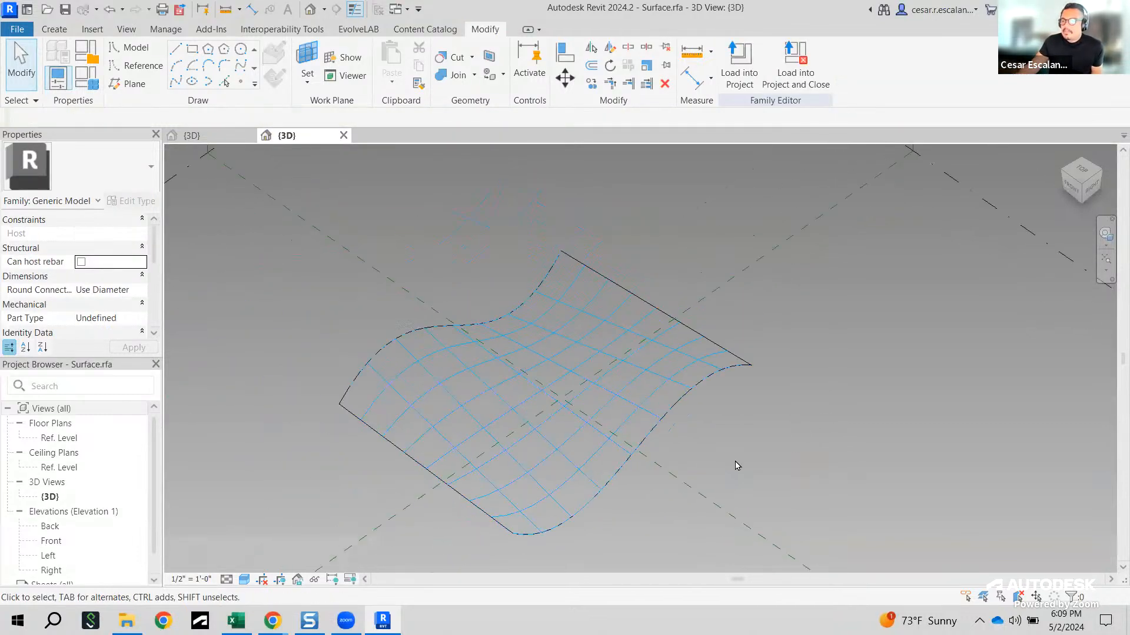
click(644, 412)
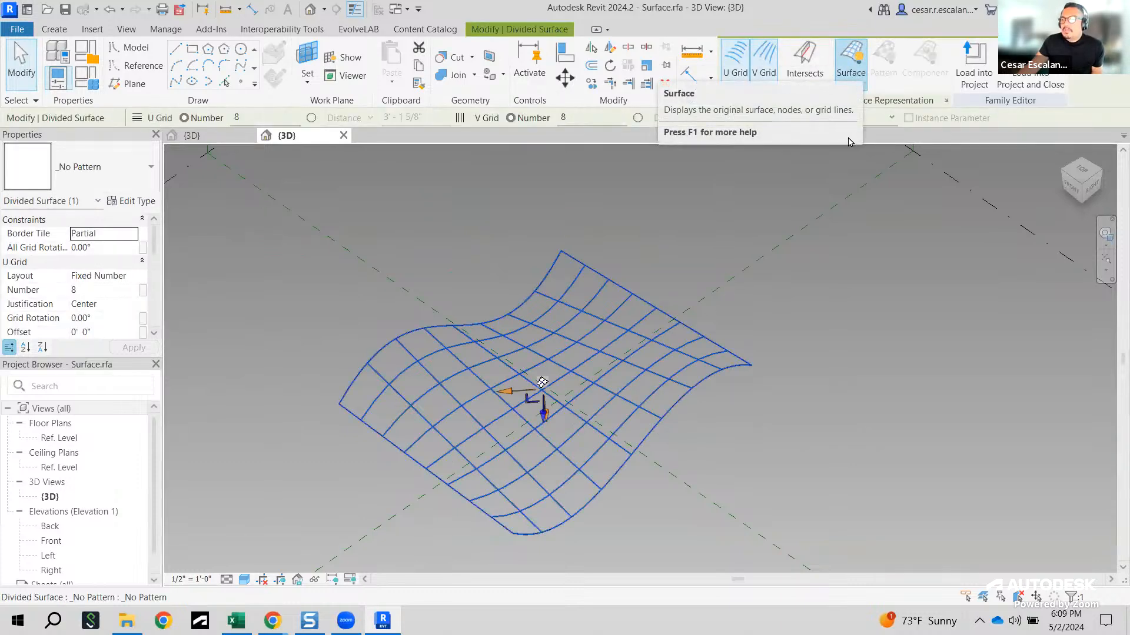
click(860, 73)
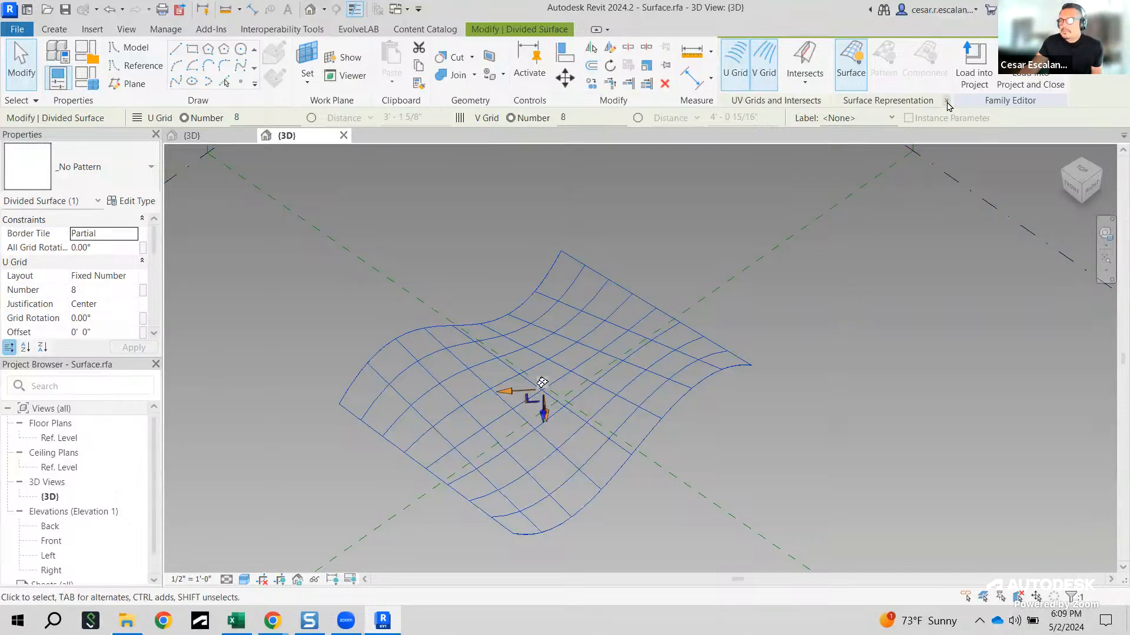
click(740, 268)
click(721, 236)
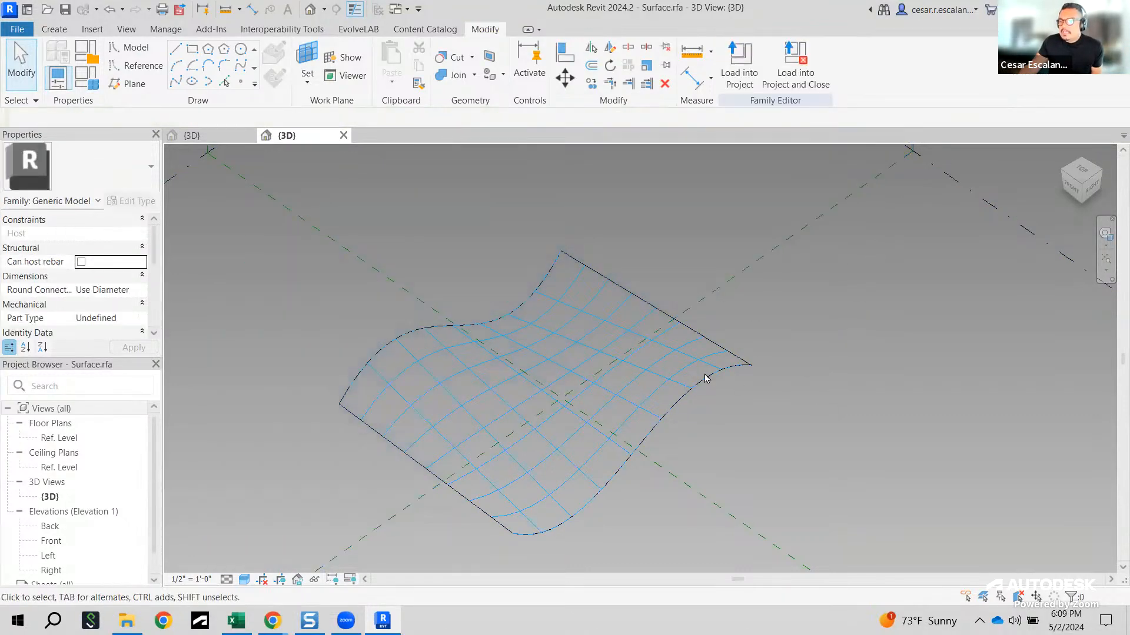
Step: Turn on Nodes in the divided surface's Surface Representation settings, then clear the selection to view the grid intersections
click(660, 368)
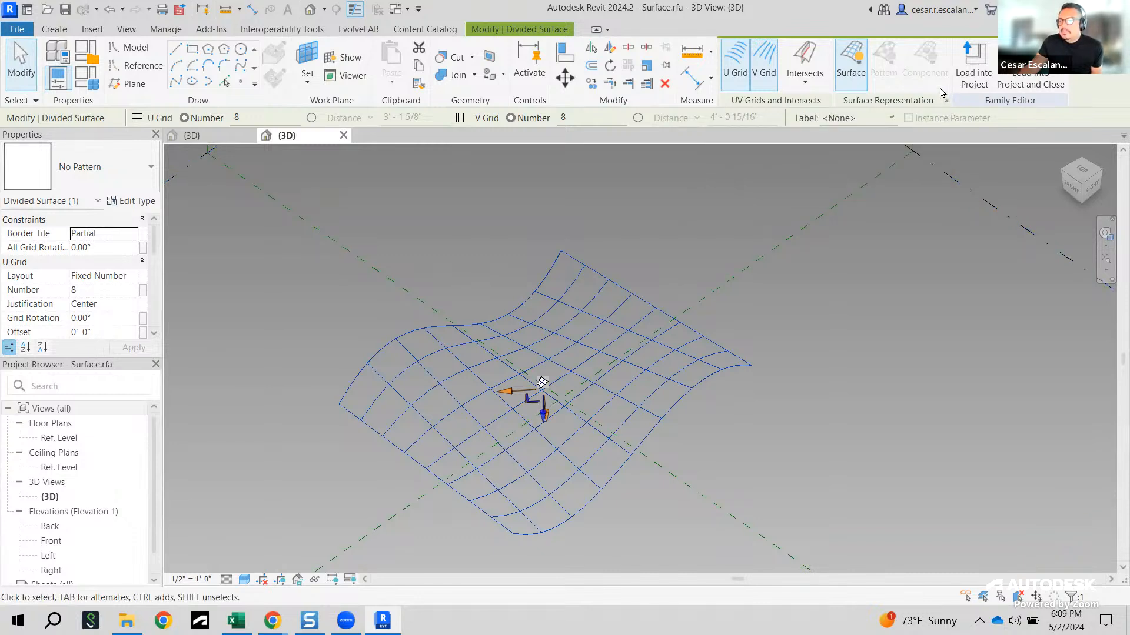
mouse_move(957, 87)
mouse_down()
mouse_move(937, 110)
mouse_move(954, 89)
mouse_up()
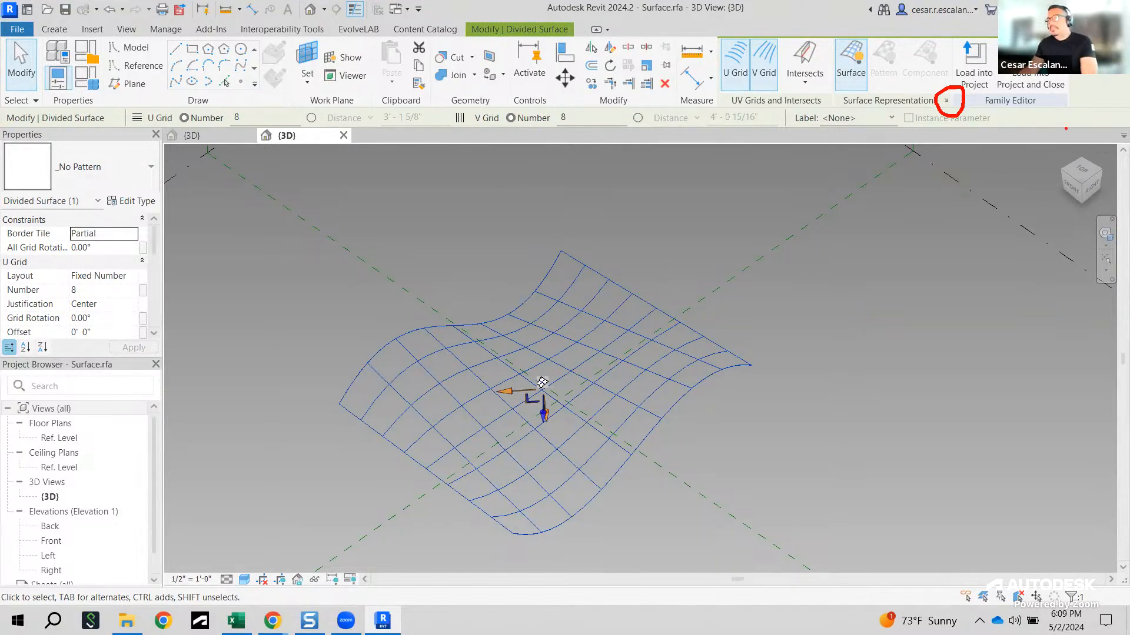
click(946, 103)
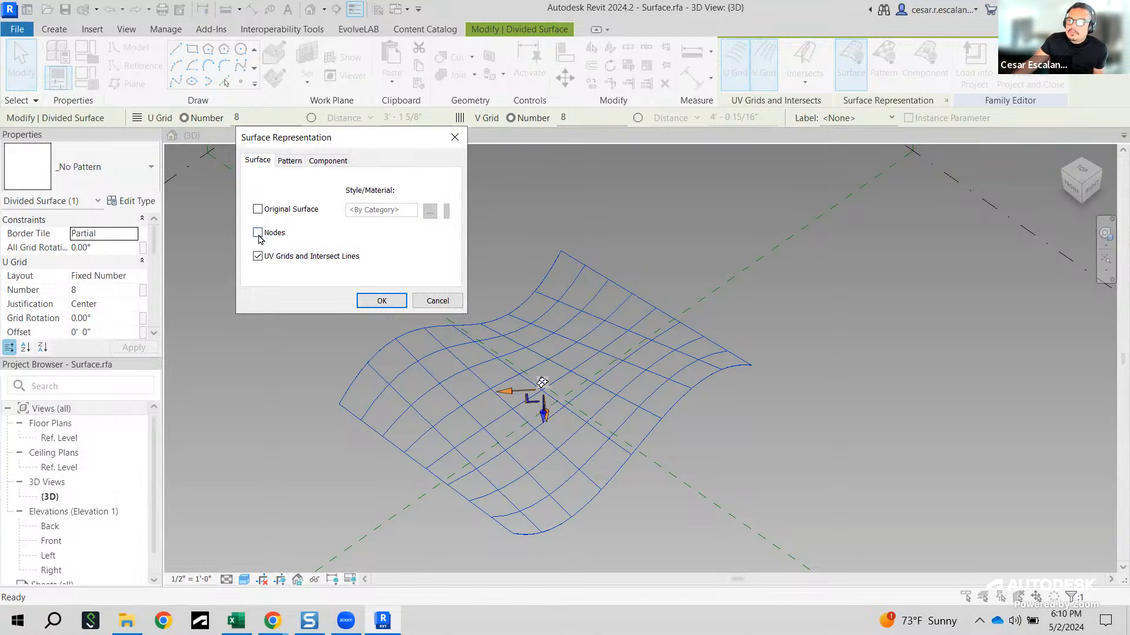
click(374, 301)
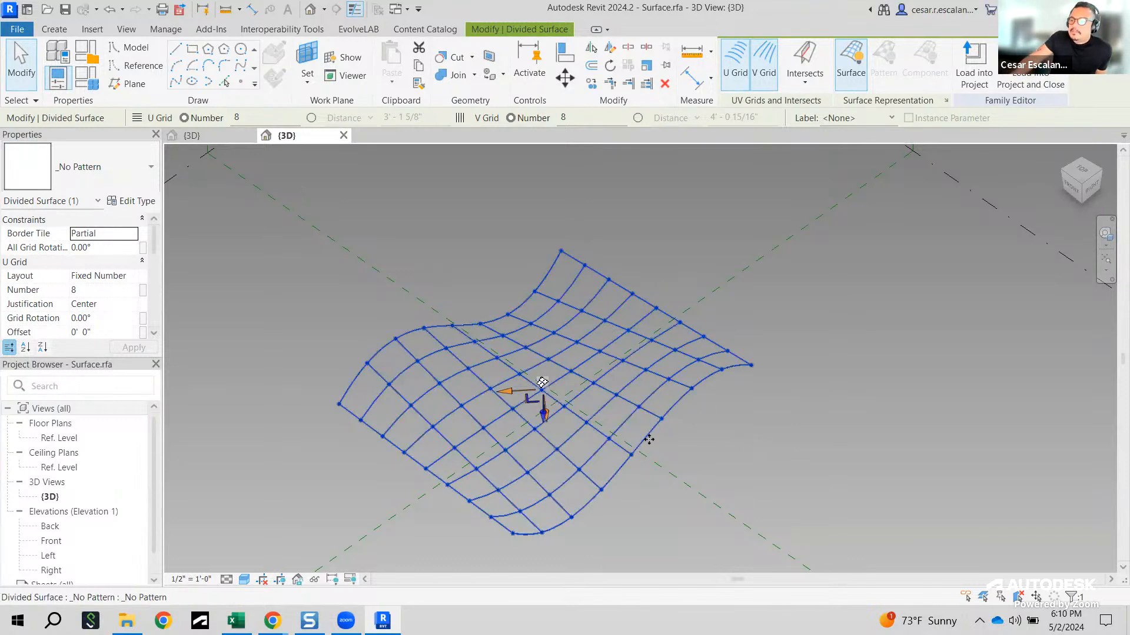
click(662, 459)
scroll(666, 456, down, 4)
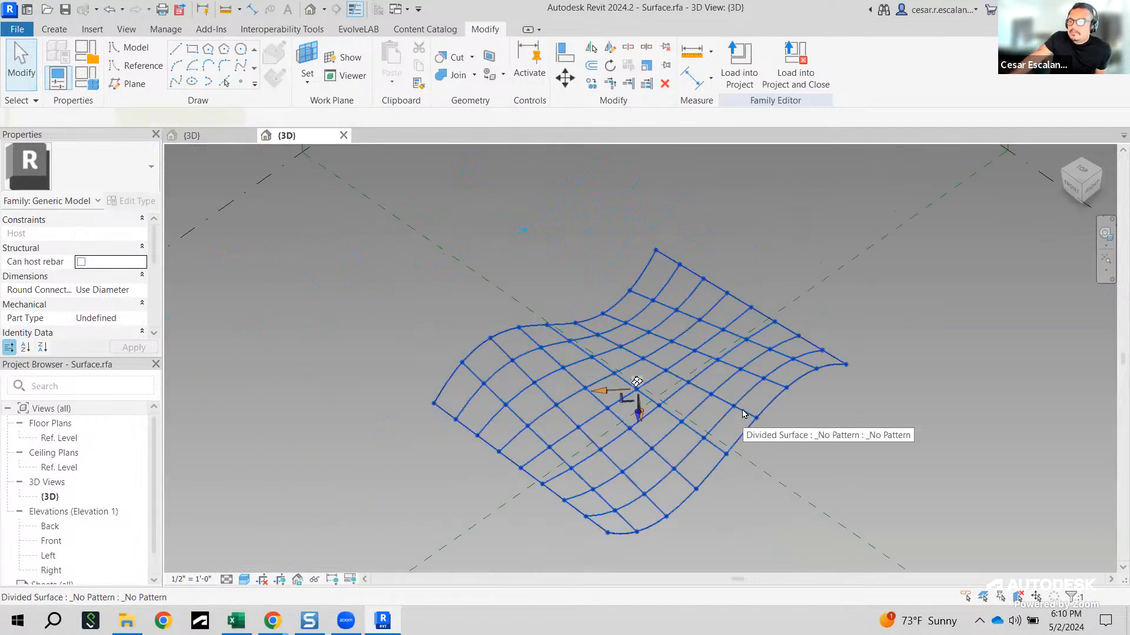
click(743, 413)
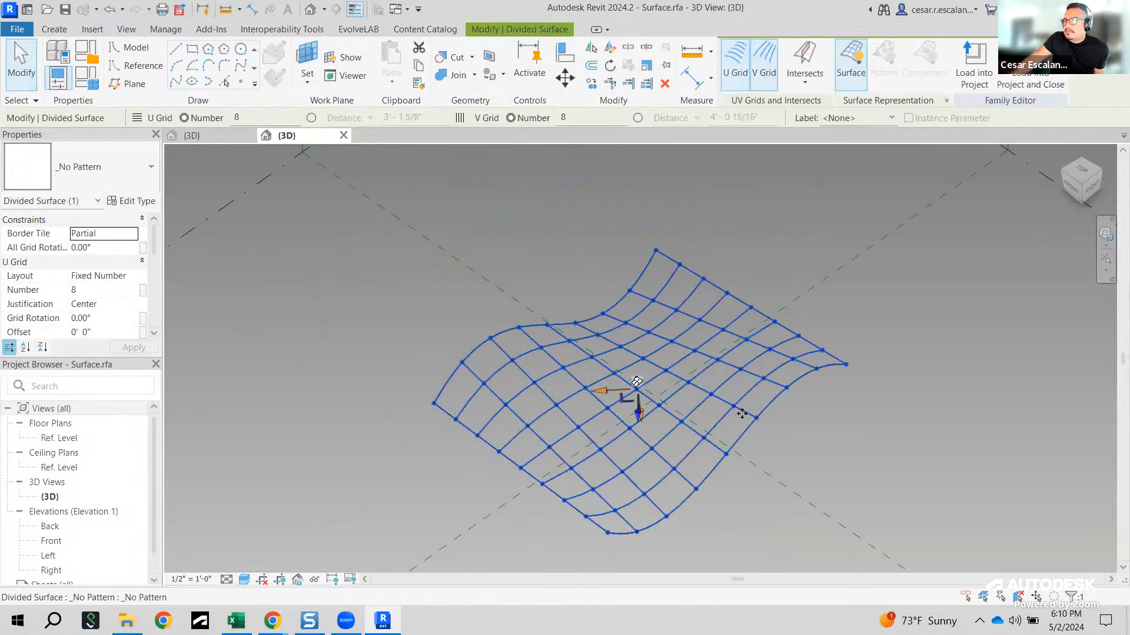
click(843, 449)
scroll(833, 451, up, 2)
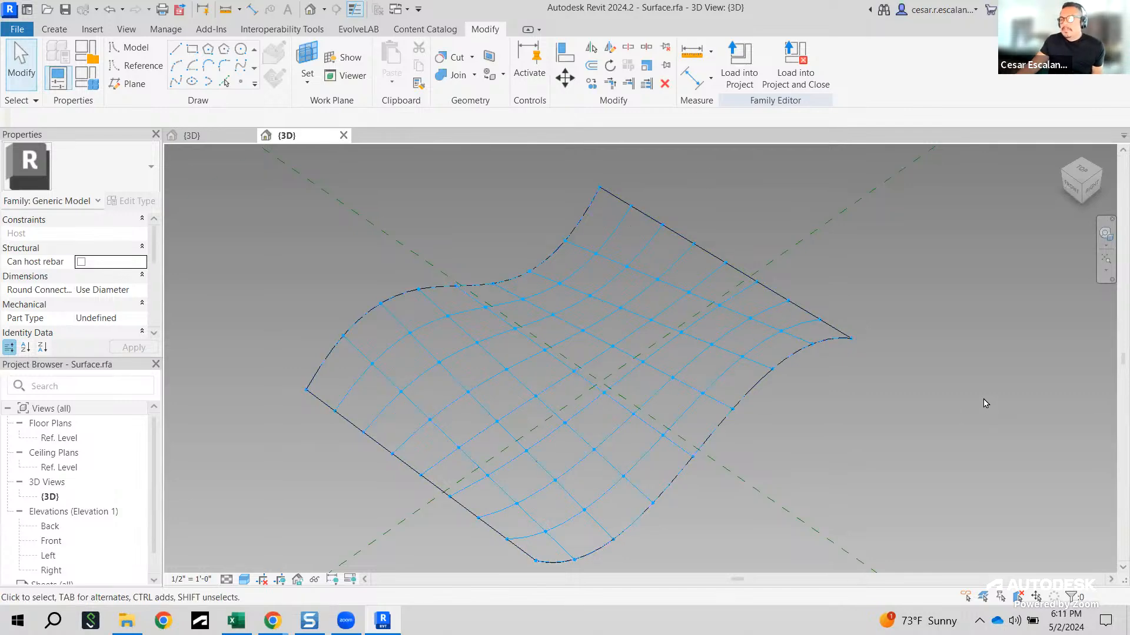
Step: Switch to the Pyramid_Module family, check its pyramid frame, and load it into the Surface family
click(216, 135)
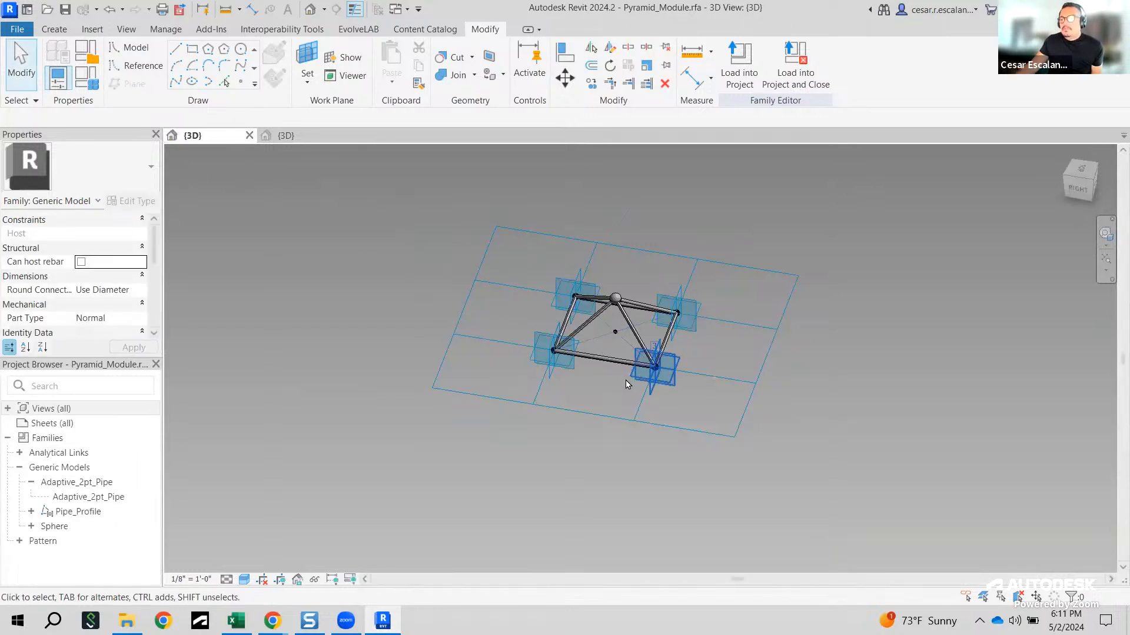
scroll(633, 377, up, 2)
shift+middle_drag(710, 447, 623, 447)
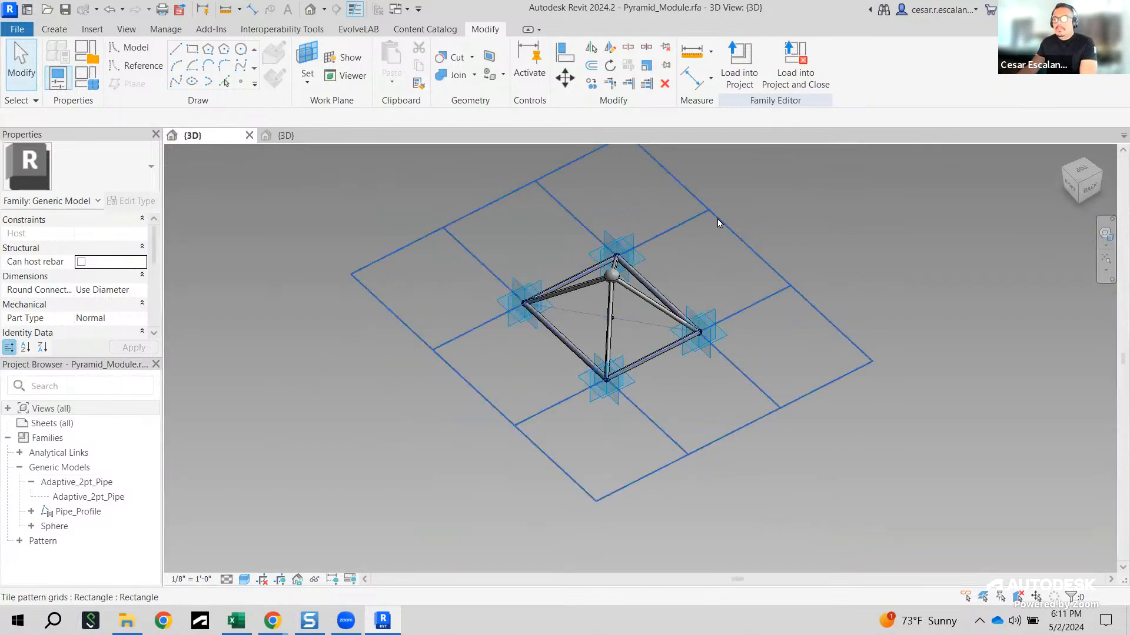
click(743, 79)
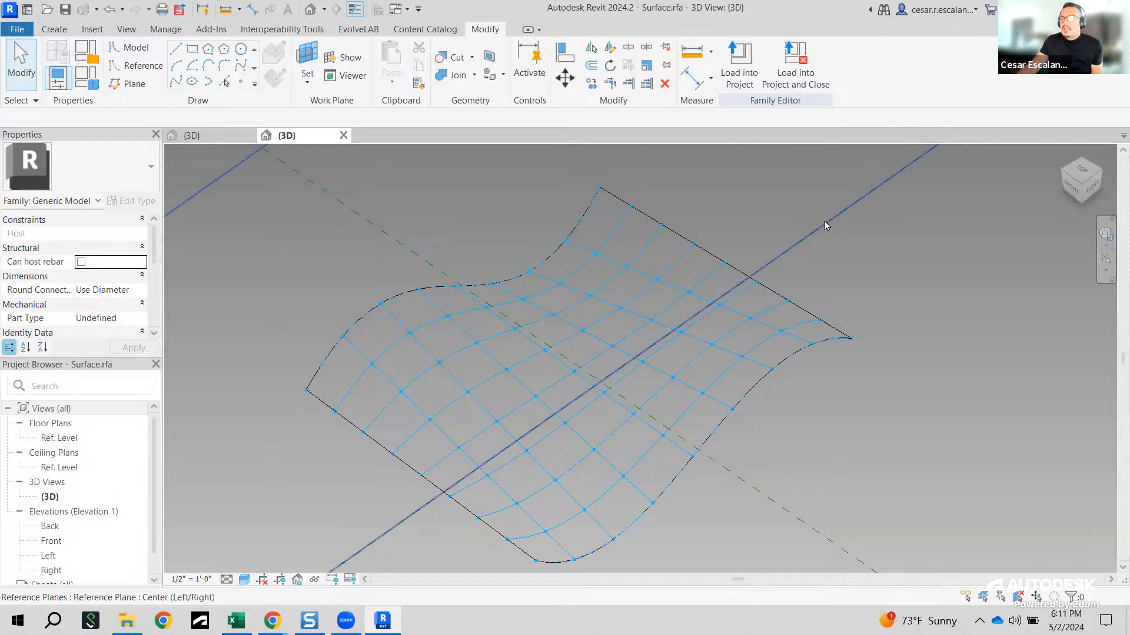
Step: Apply the Pyramid_Module type under the Rectangle pattern to the divided surface and clear the selection to view the resulting structure
click(709, 281)
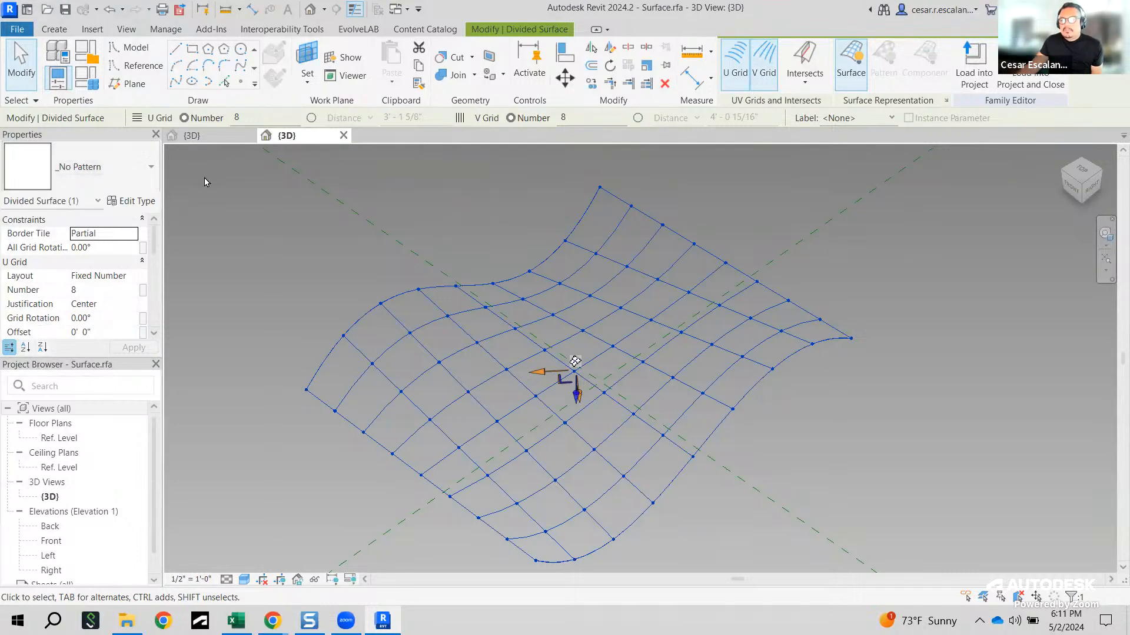
click(105, 172)
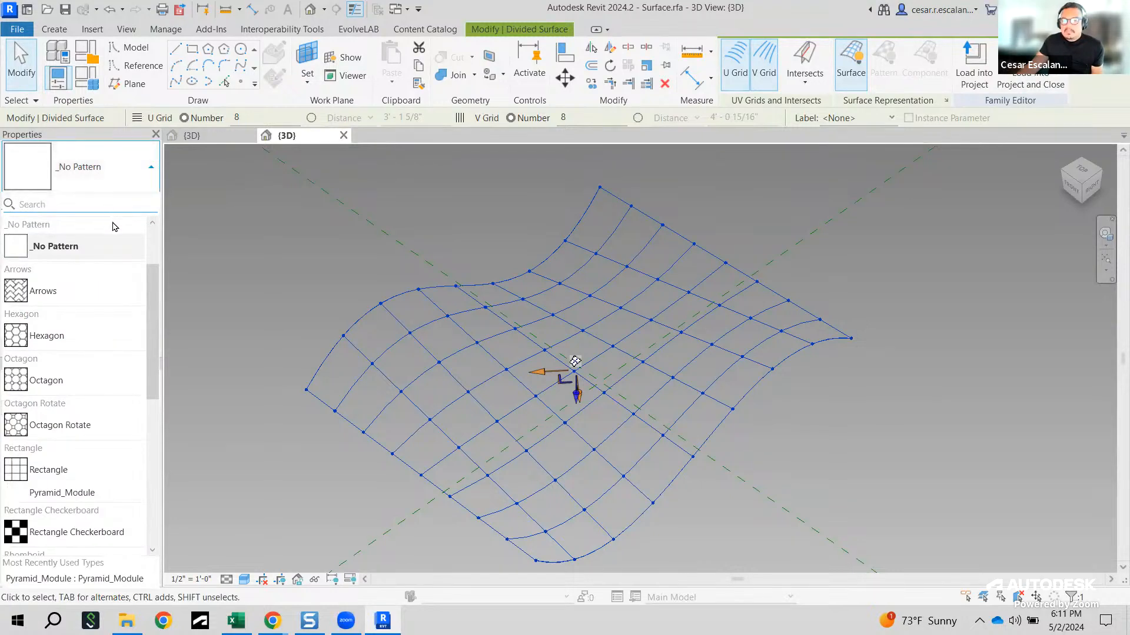
scroll(115, 226, down, 1)
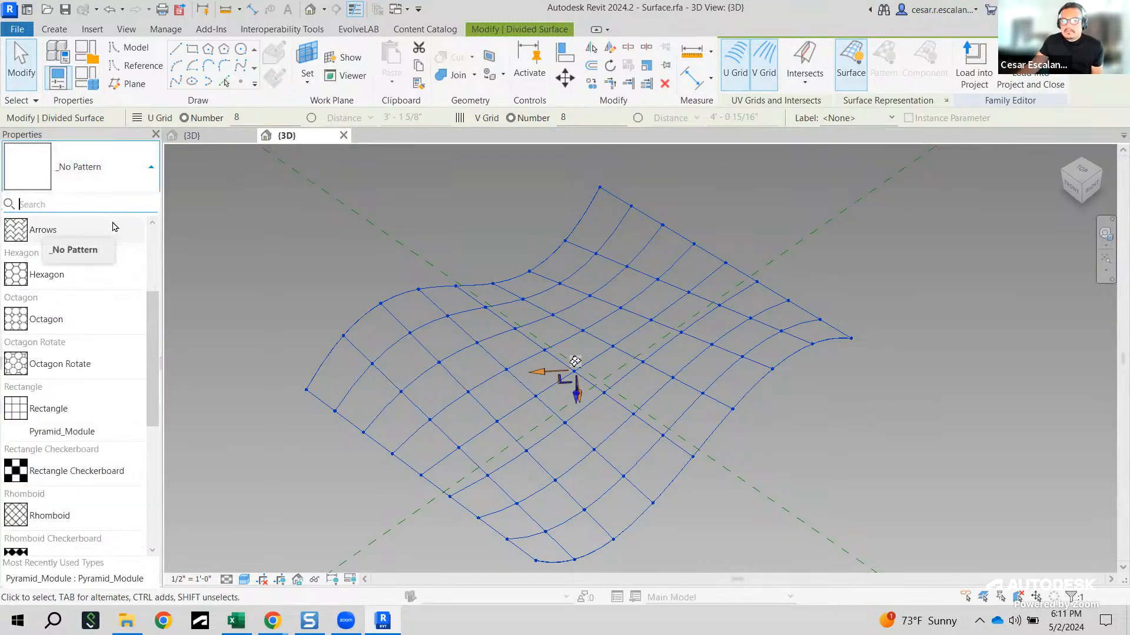
click(100, 434)
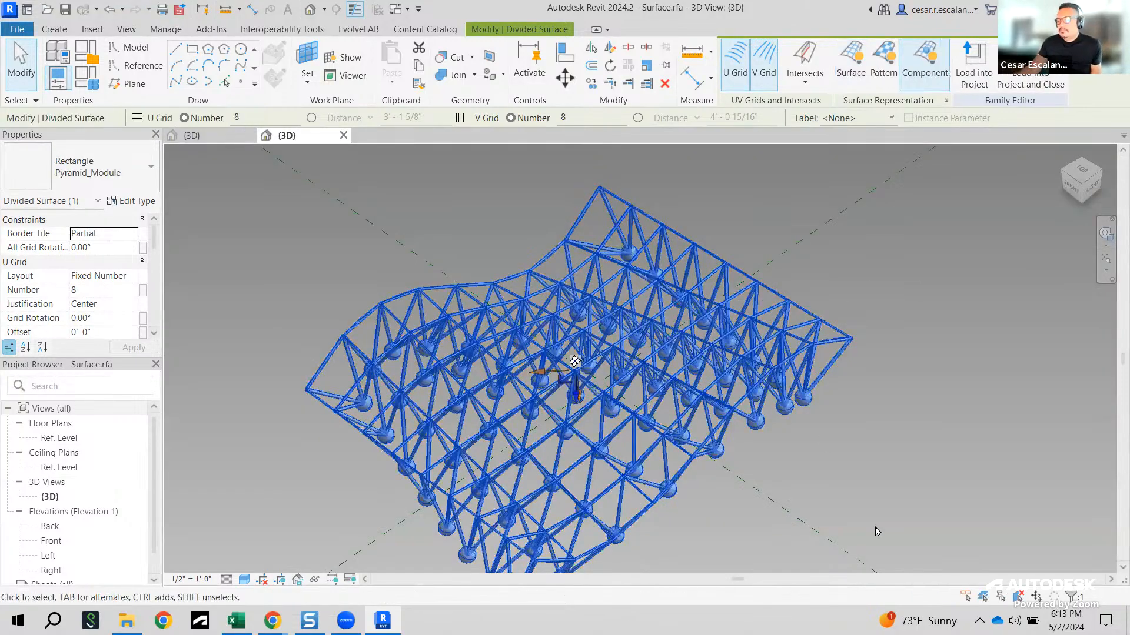
click(875, 532)
scroll(752, 483, up, 4)
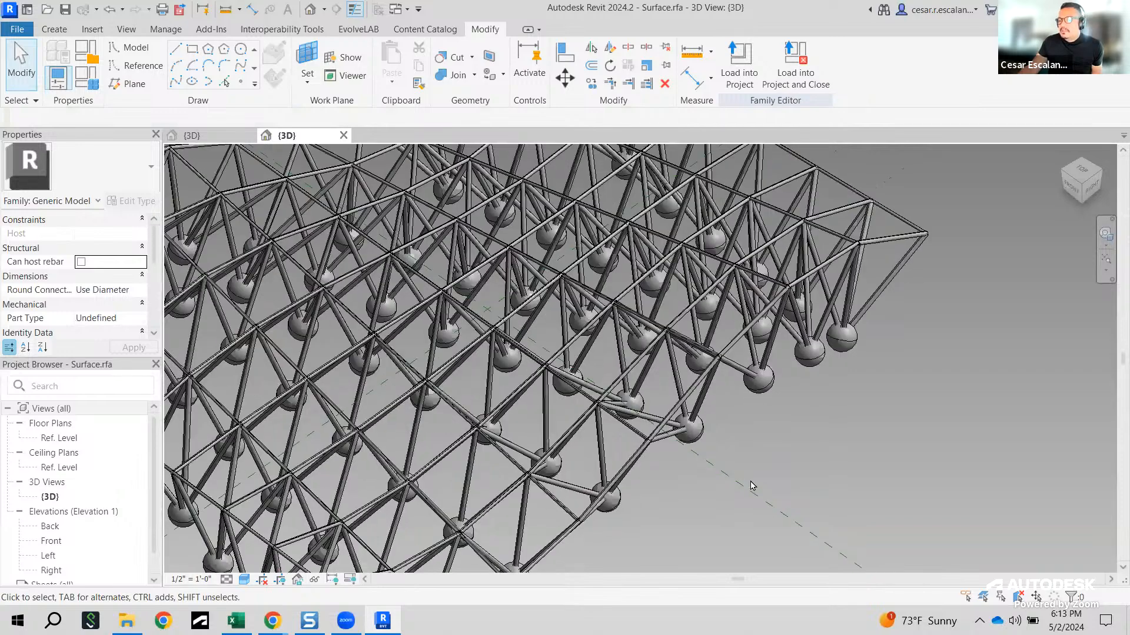
scroll(755, 486, down, 4)
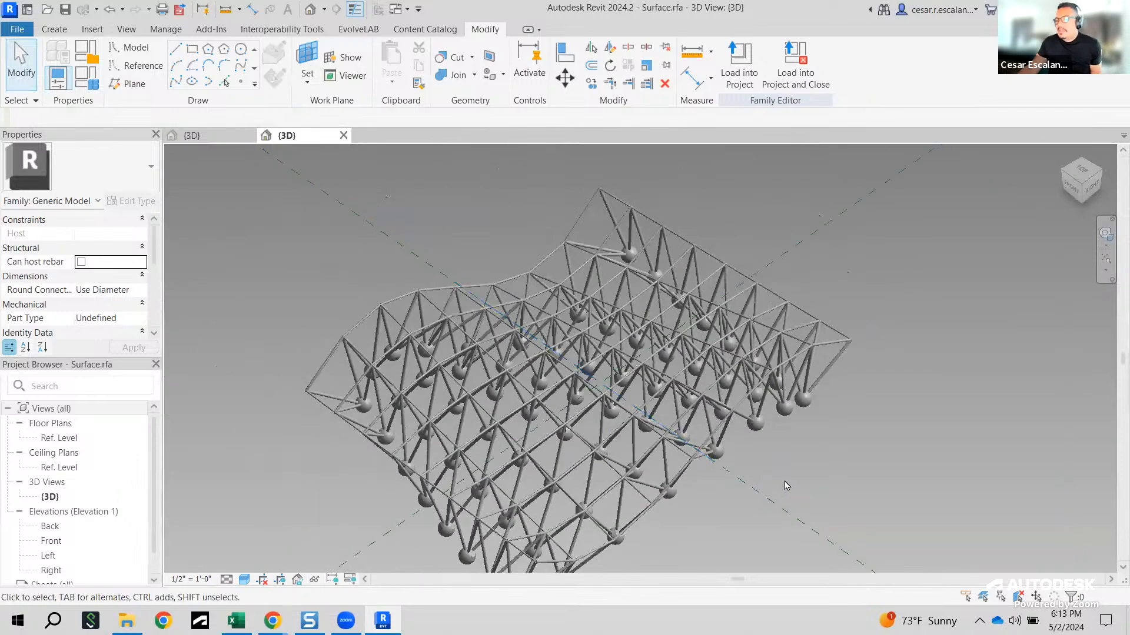
shift+middle_drag(708, 534, 704, 471)
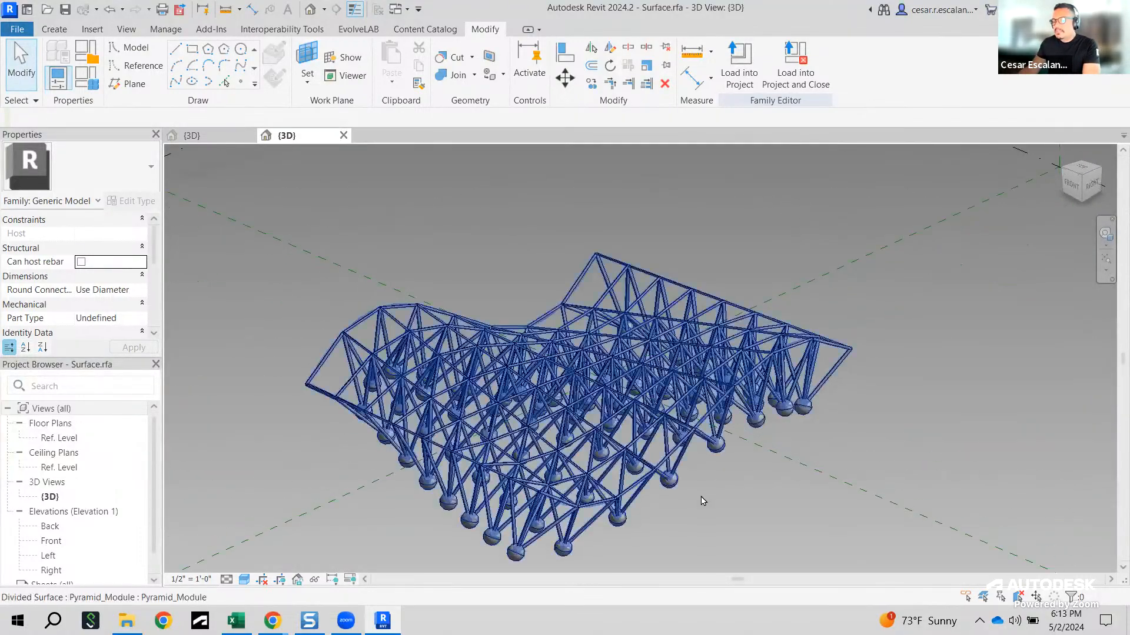
scroll(694, 506, up, 3)
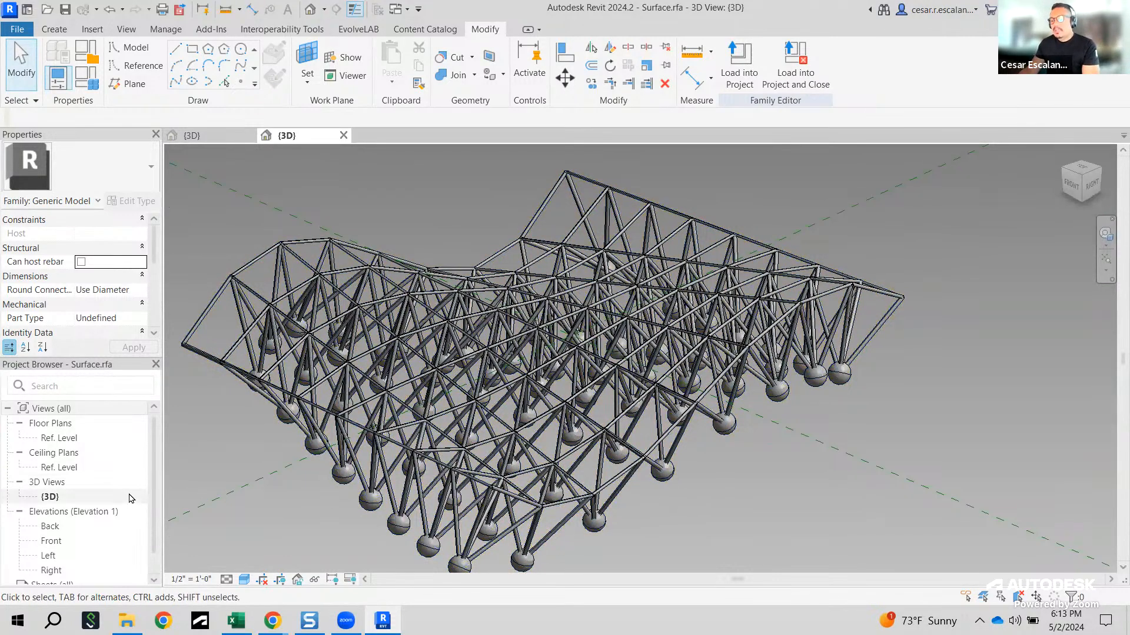
Step: Find the Pyramid_Module type among the project's Generic Models families and open its type properties
scroll(133, 510, down, 1)
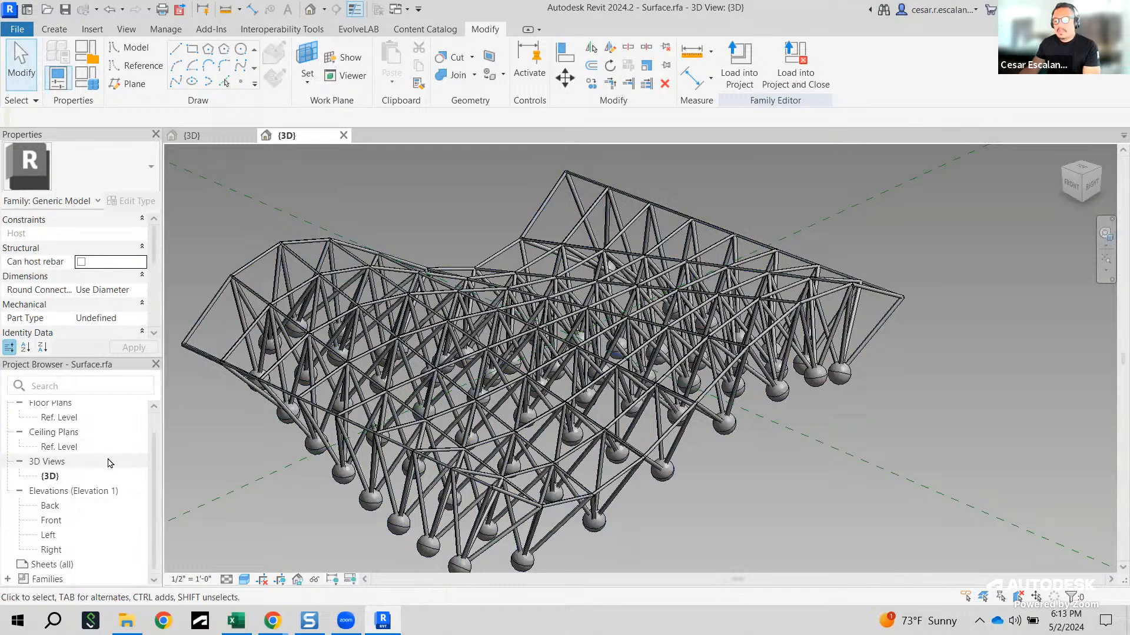
double_click(47, 579)
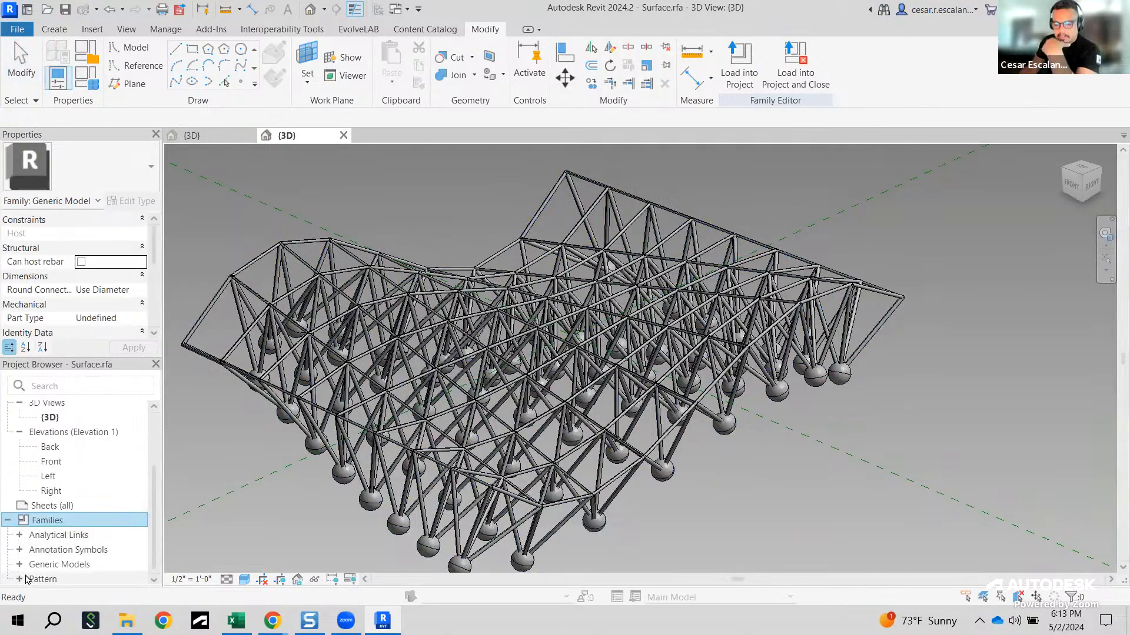
double_click(28, 579)
scroll(76, 530, down, 3)
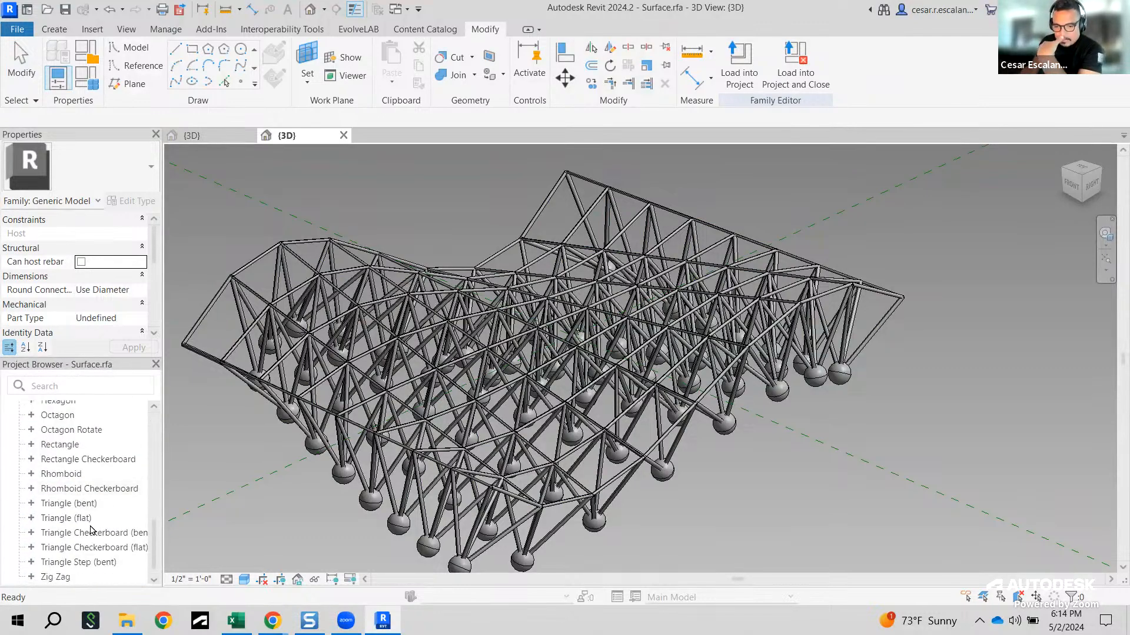
scroll(90, 528, up, 10)
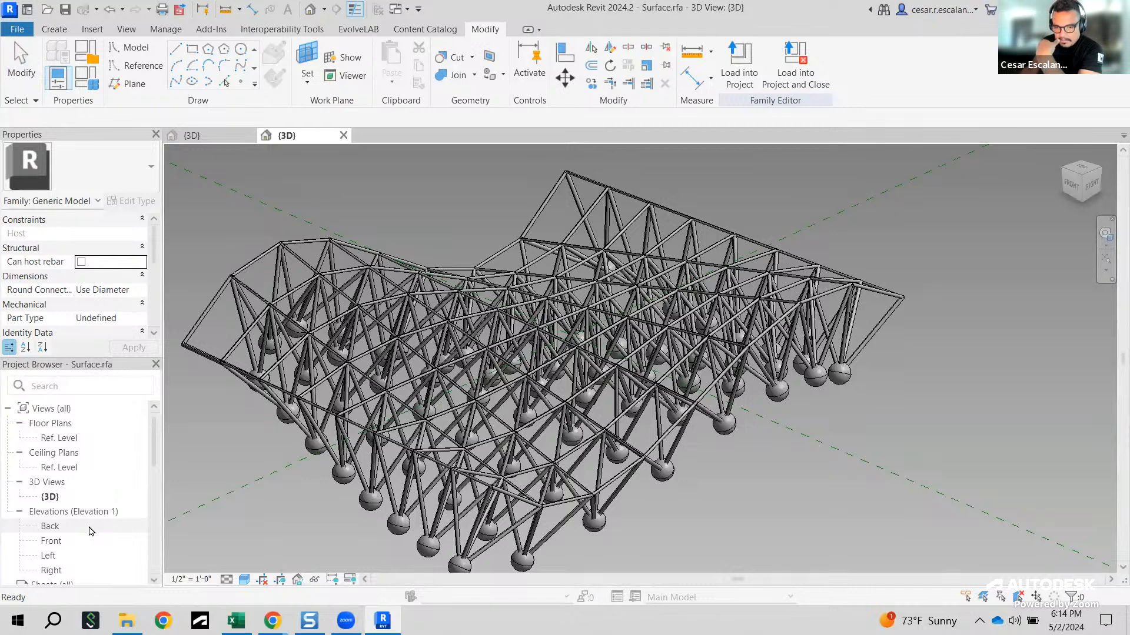
scroll(91, 531, down, 4)
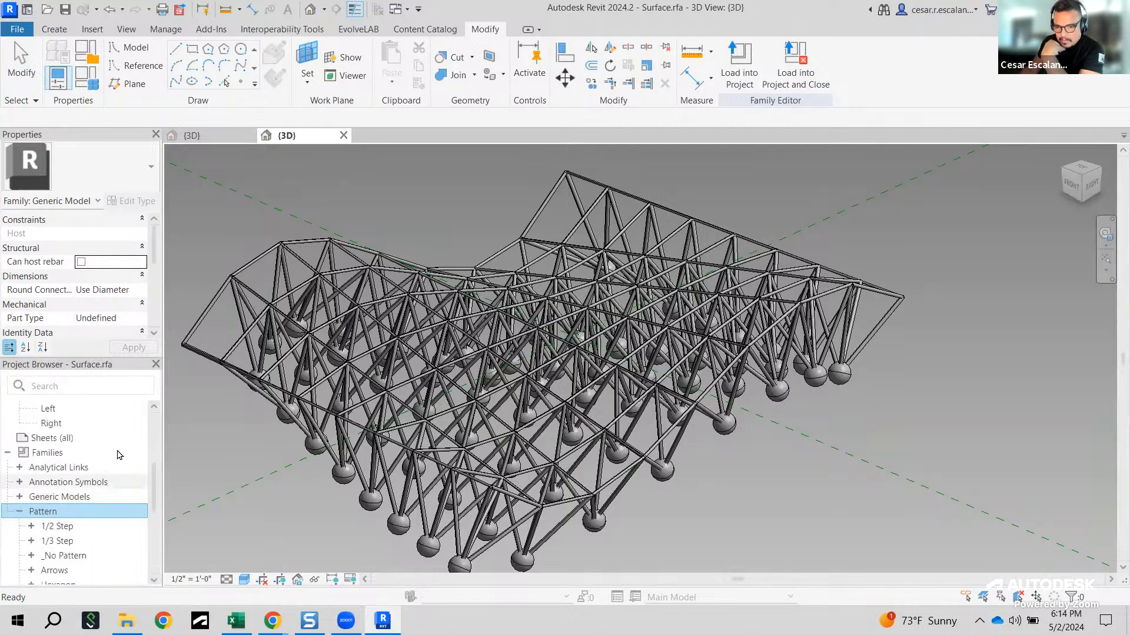
click(20, 498)
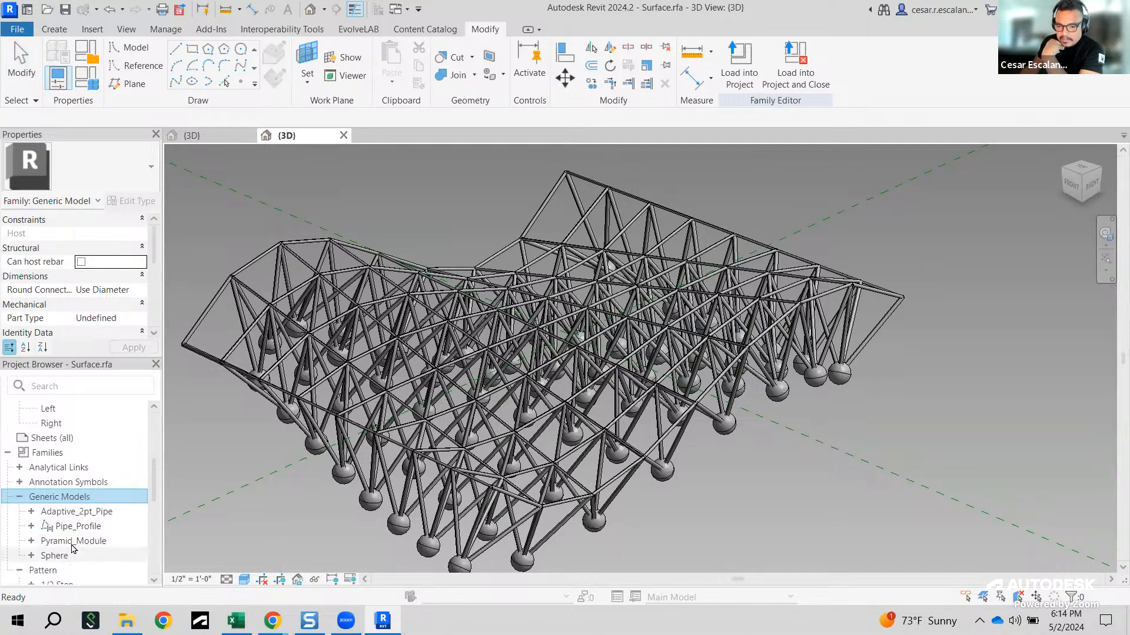
click(32, 542)
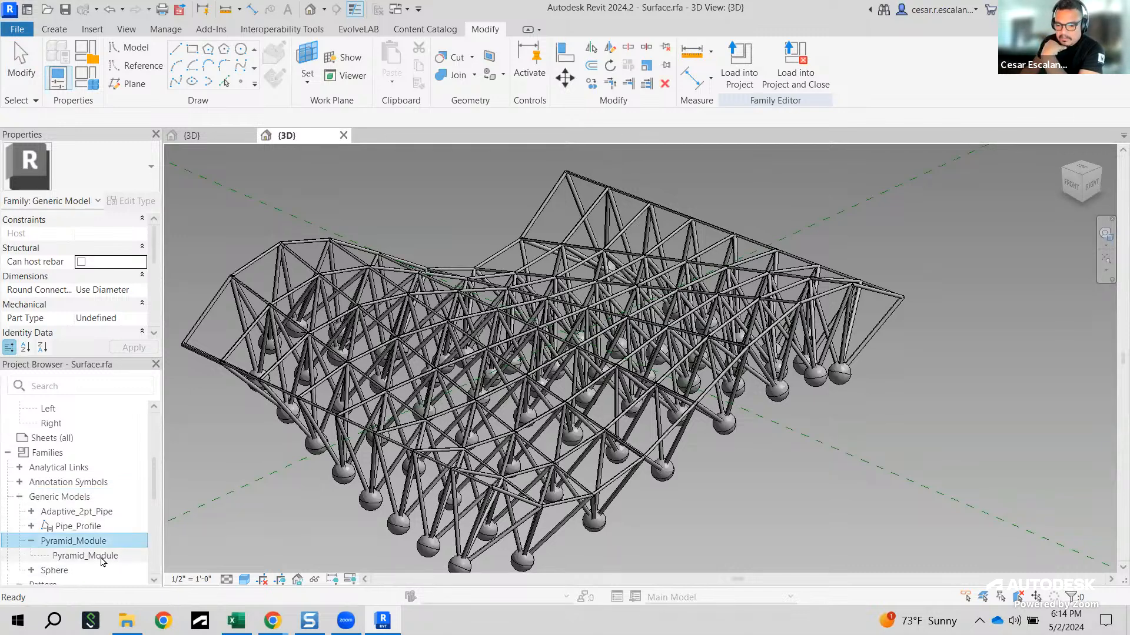
double_click(102, 558)
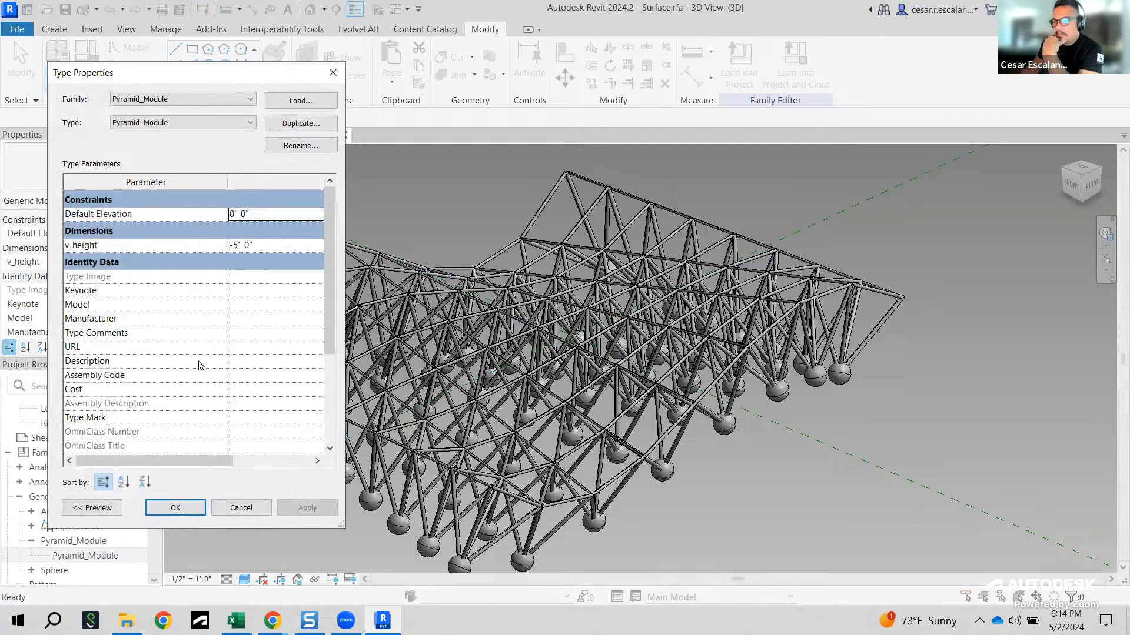
Step: Set the v_height parameter of the Pyramid_Module type to 4' and apply the change
click(236, 246)
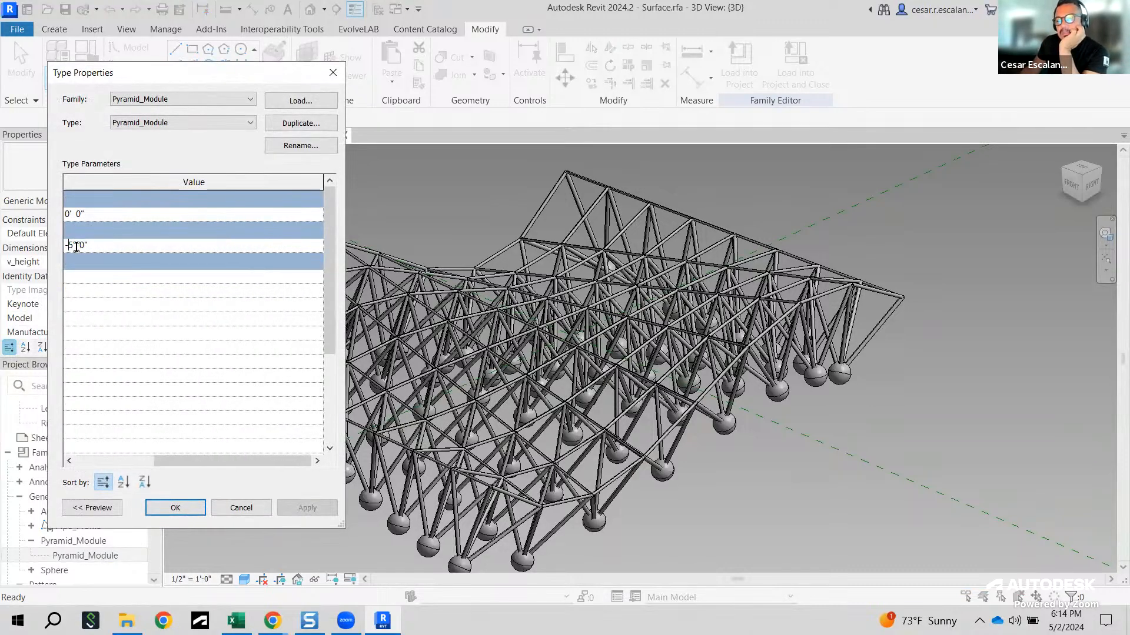
drag(96, 245, 30, 235)
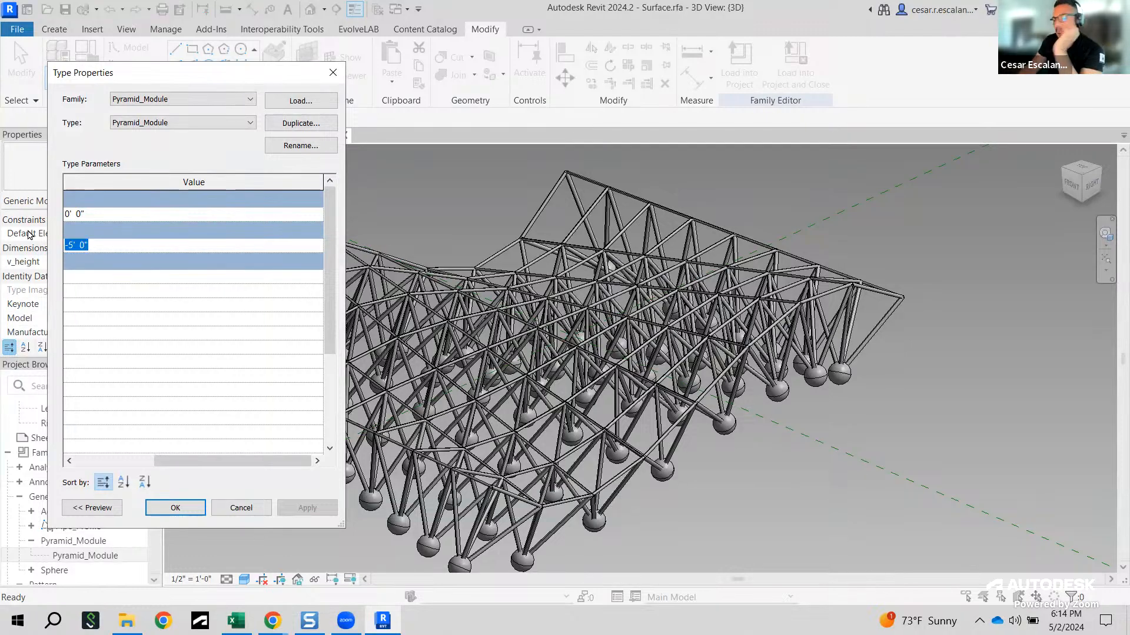
text(3)
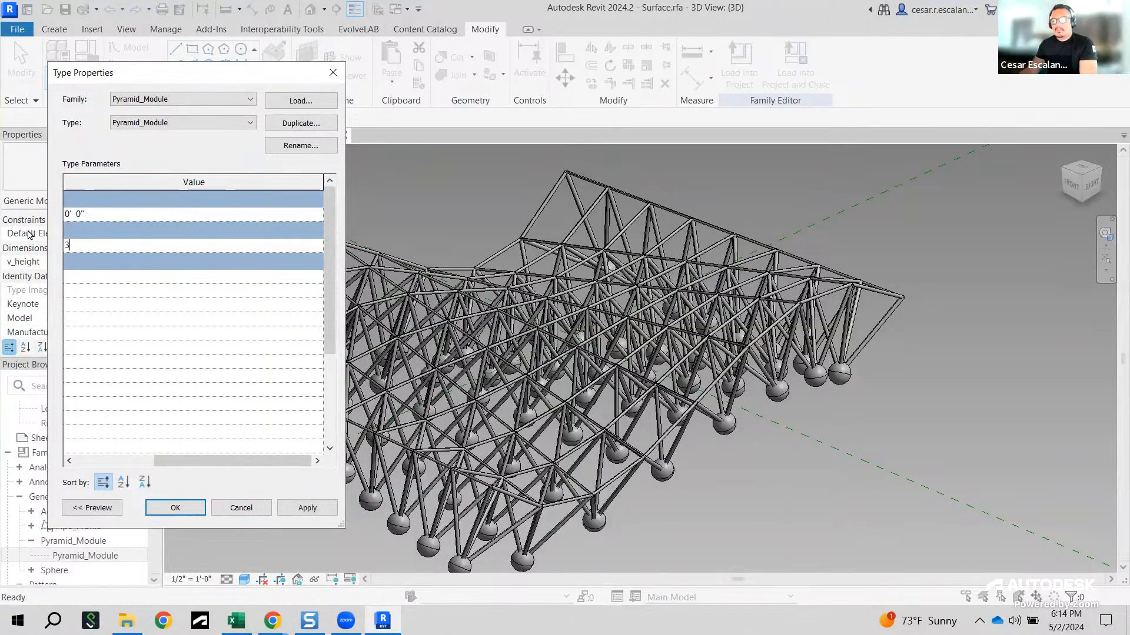
key(BackSpace)
text(4)
click(307, 508)
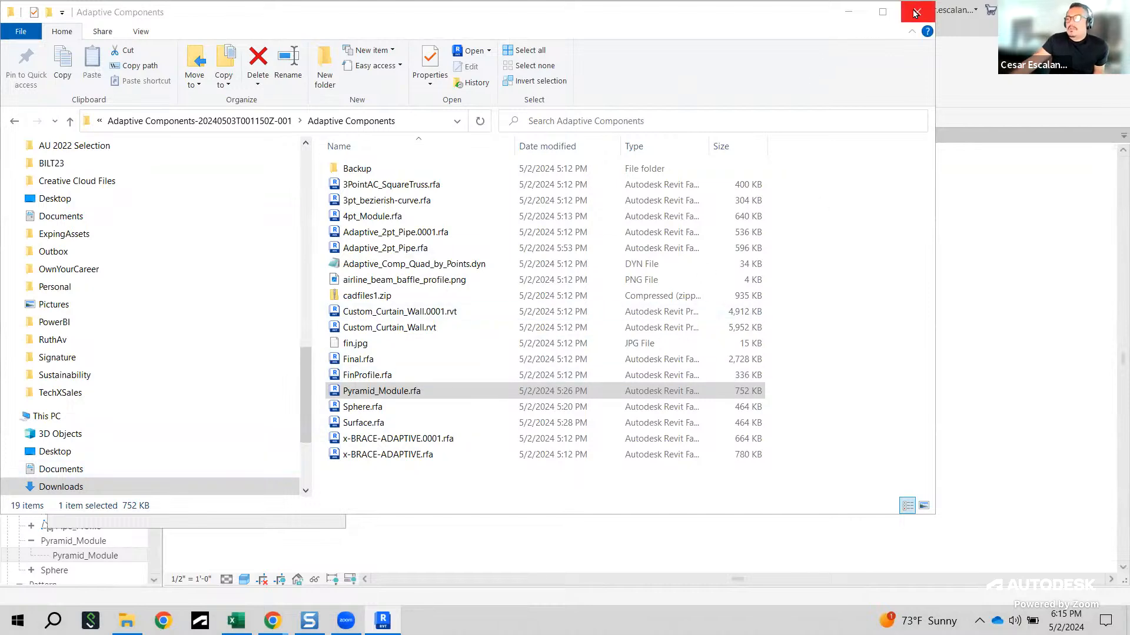
Step: Close the Adaptive Components folder window, and switch back to Revit to close the Pyramid_Module type properties
click(915, 14)
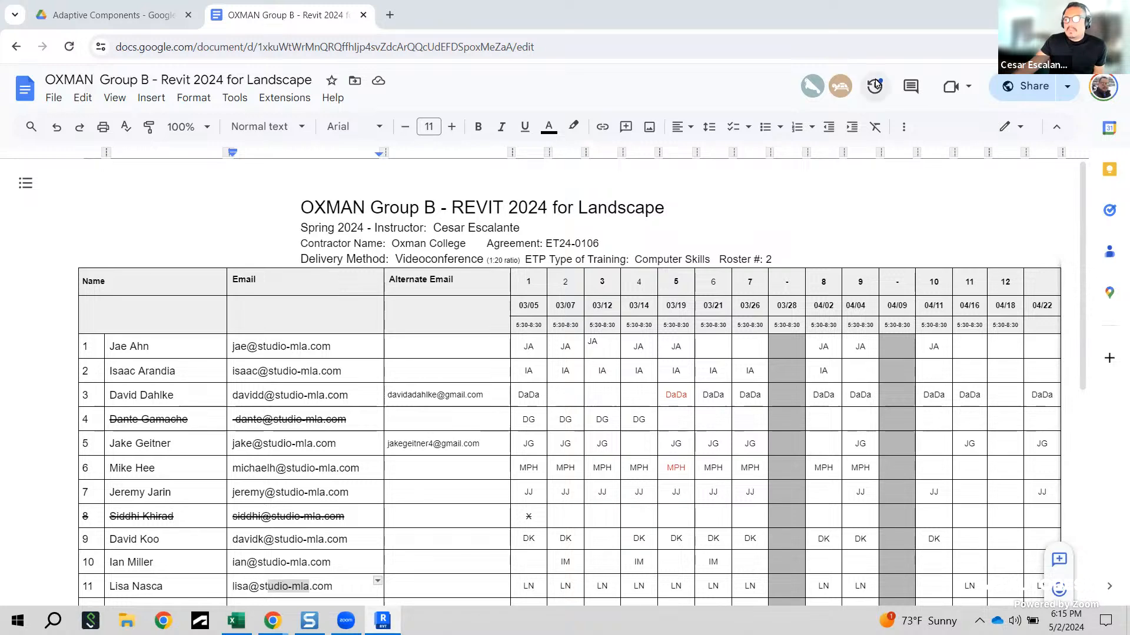
click(382, 621)
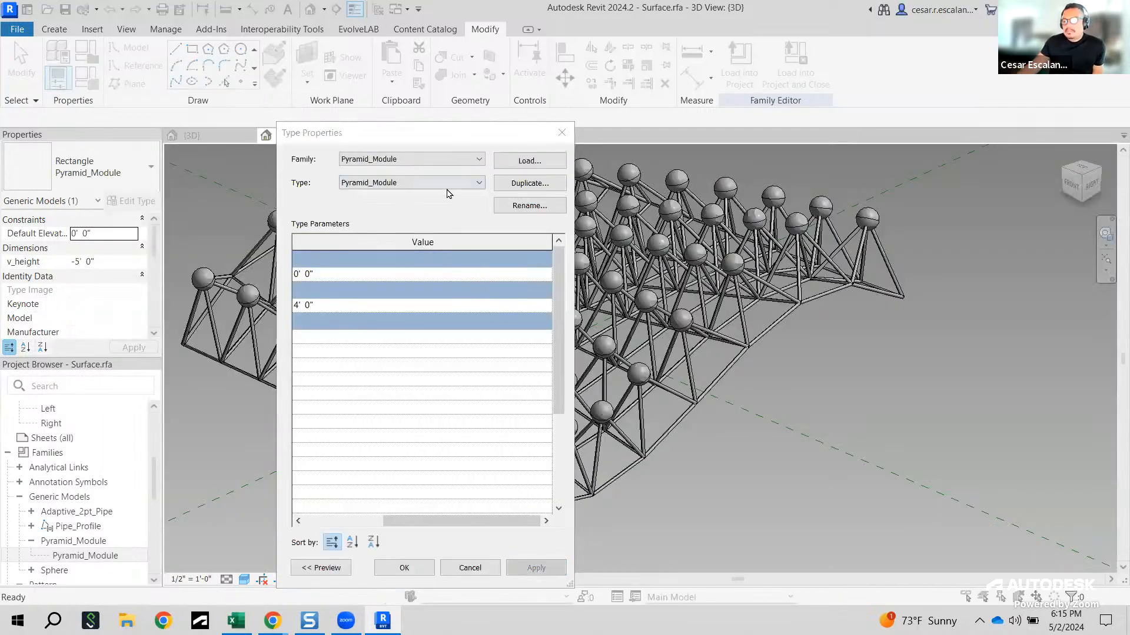
click(562, 133)
click(764, 437)
Step: Examine the pyramid modules and their sphere nodes across the curved surface from several 3D angles
scroll(726, 445, down, 1)
shift+middle_drag(668, 495, 494, 413)
scroll(768, 425, up, 2)
shift+middle_drag(751, 441, 802, 527)
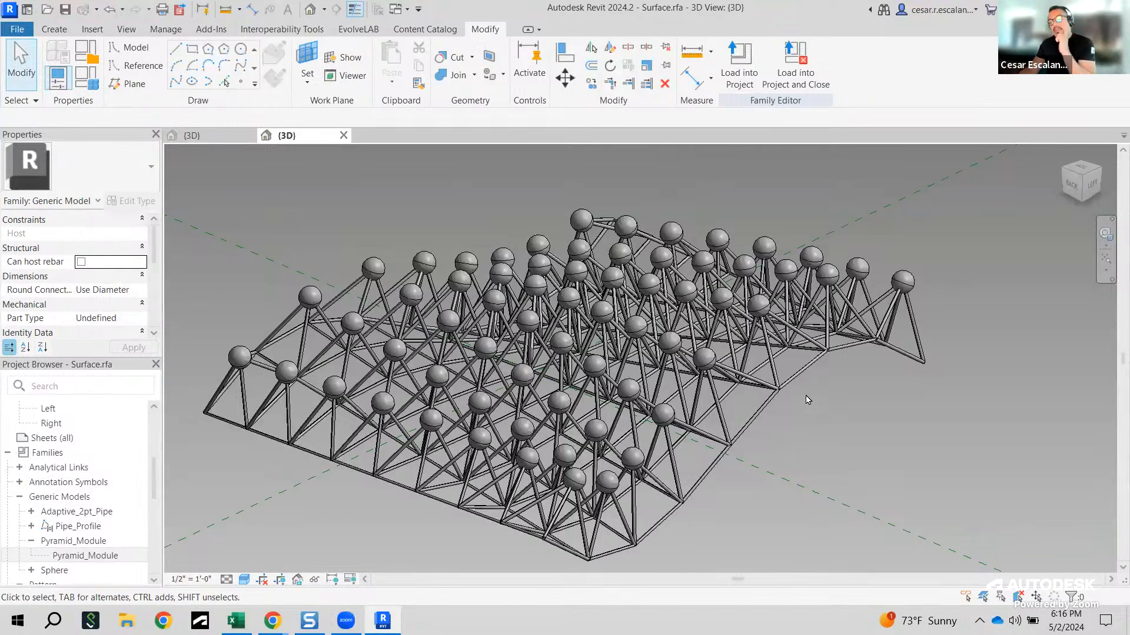
shift+middle_drag(804, 418, 714, 462)
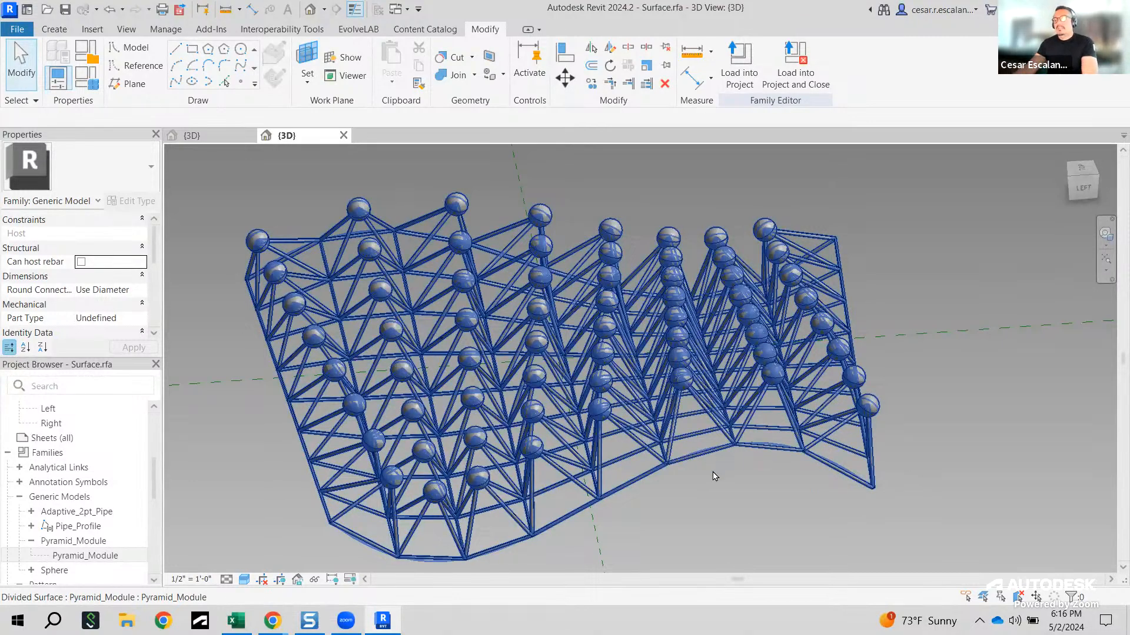
mouse_move(740, 491)
shift+middle_down()
mouse_move(735, 256)
mouse_move(605, 169)
mouse_move(659, 247)
mouse_move(689, 269)
mouse_move(467, 506)
mouse_move(713, 509)
mouse_move(759, 481)
shift+middle_up()
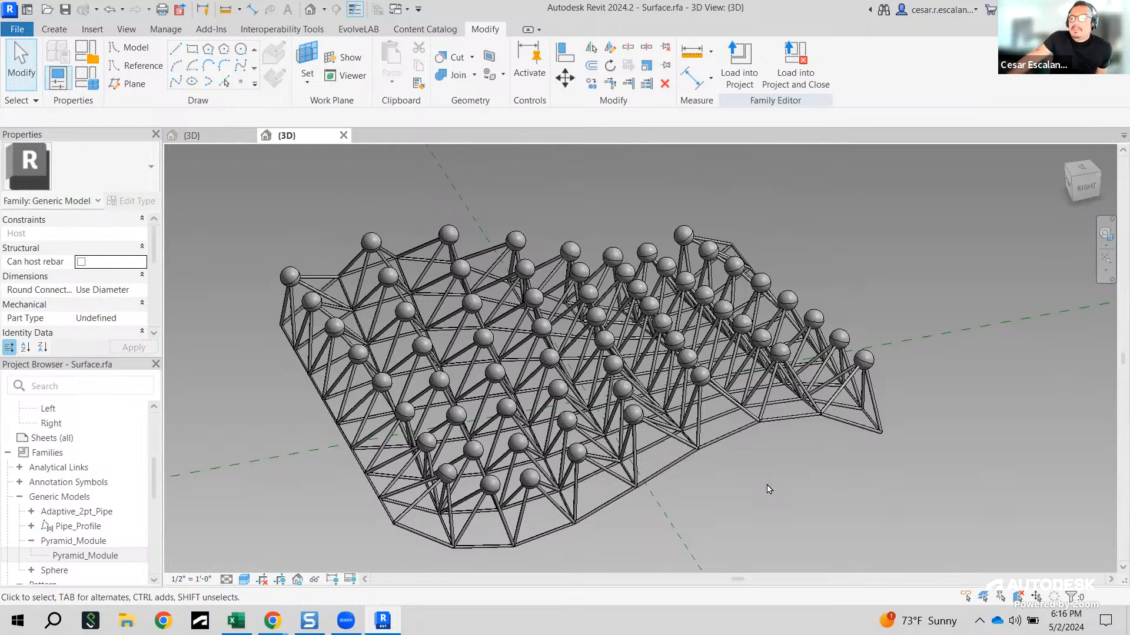
Step: Examine the pyramid modules with spheres across the whole divided surface and at its pointed corner
shift+middle_drag(759, 460, 770, 463)
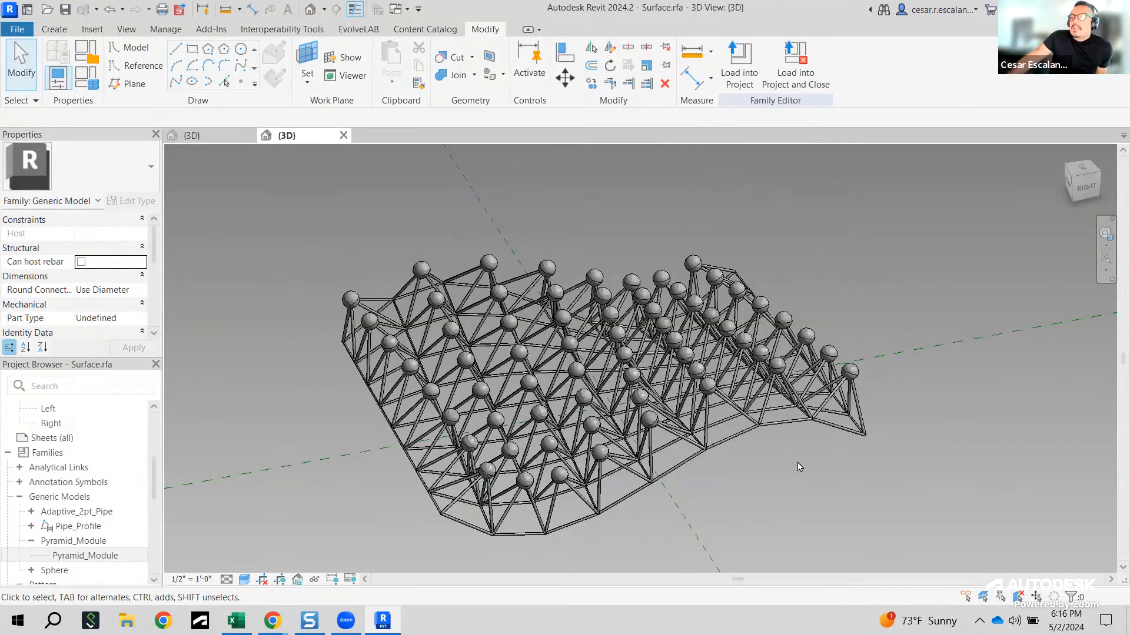
scroll(801, 465, down, 1)
scroll(801, 467, up, 1)
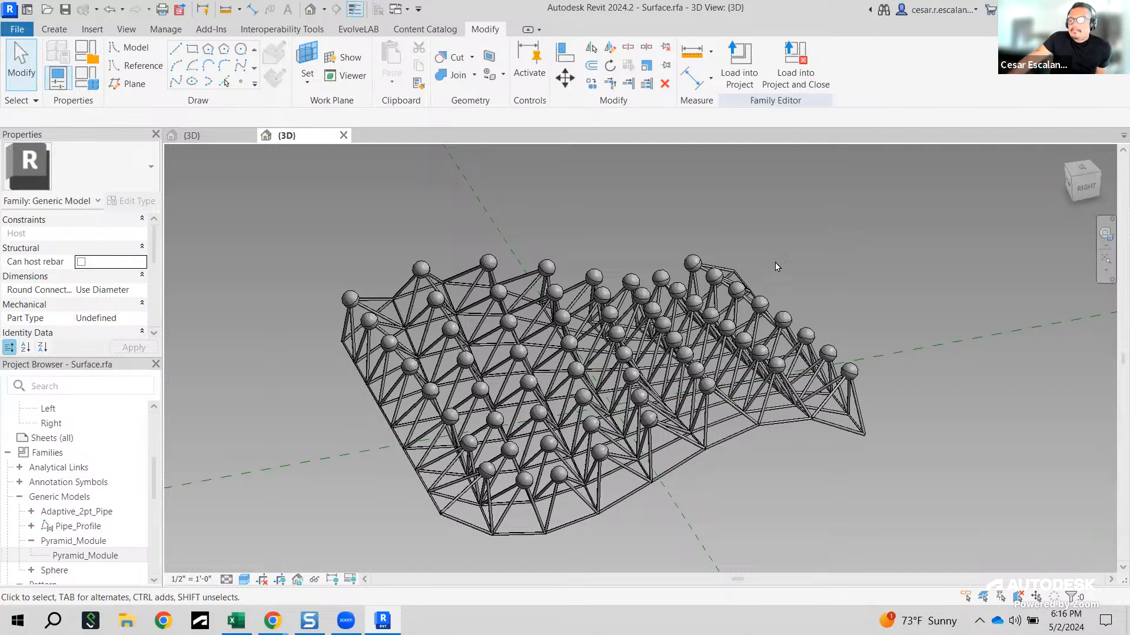
scroll(854, 283, down, 1)
middle_drag(857, 286, 854, 274)
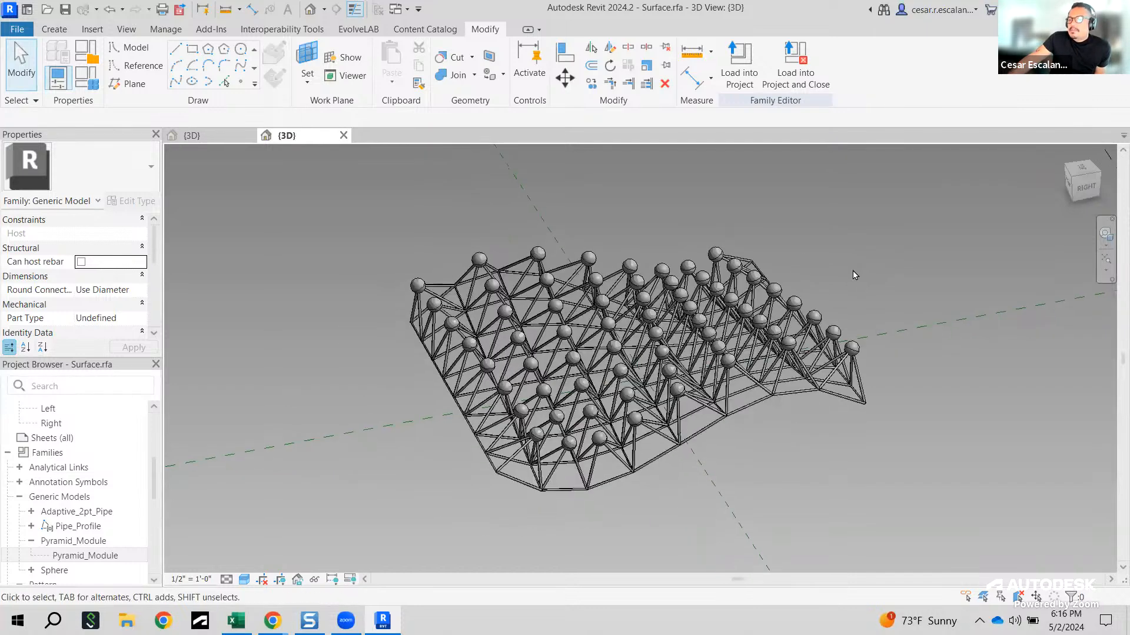
scroll(854, 274, up, 1)
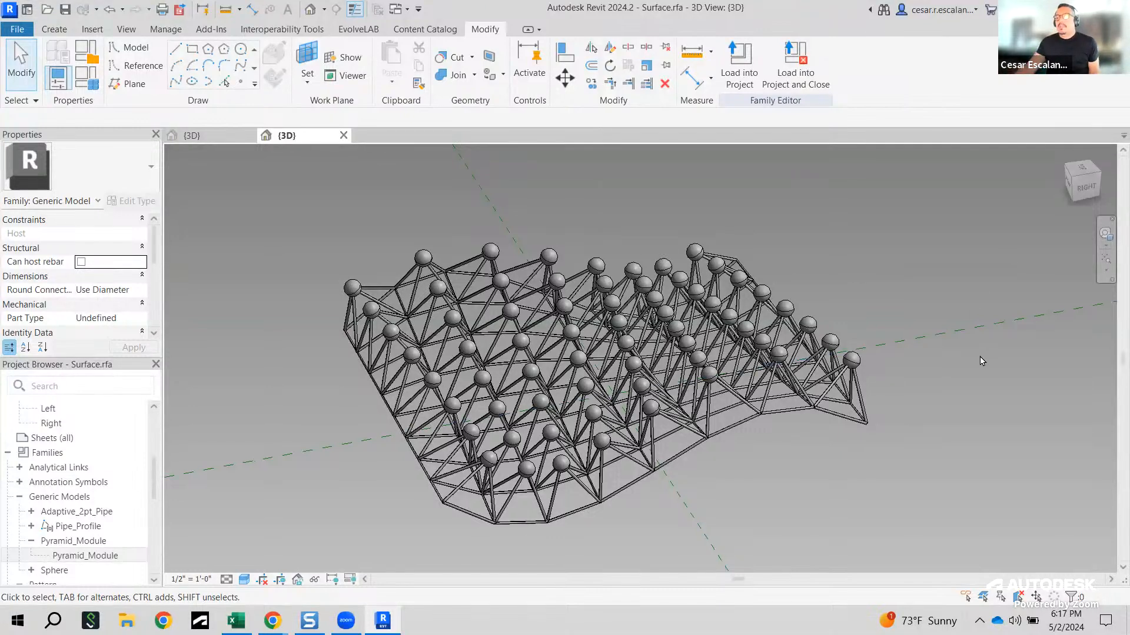
scroll(877, 436, up, 5)
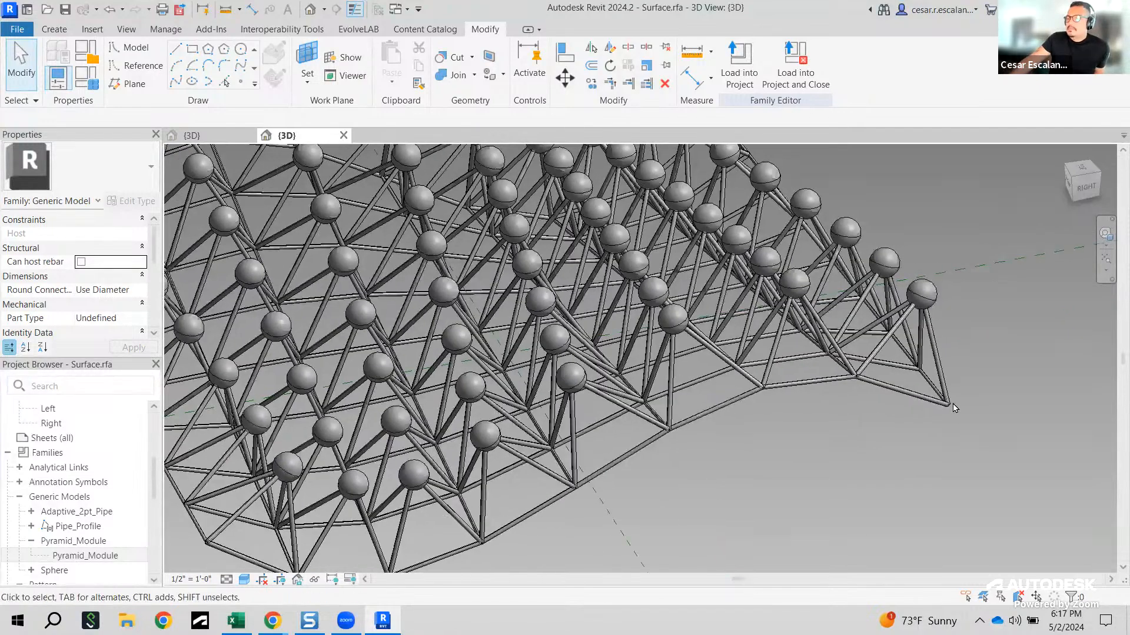
middle_drag(977, 384, 1000, 403)
scroll(1001, 403, down, 3)
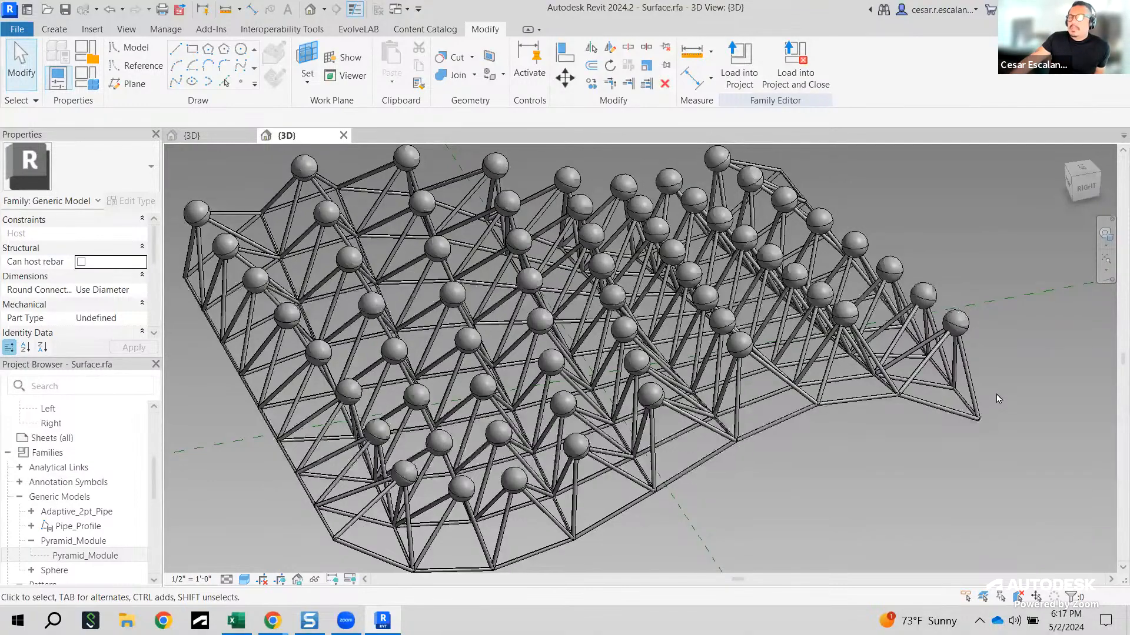
scroll(996, 401, down, 2)
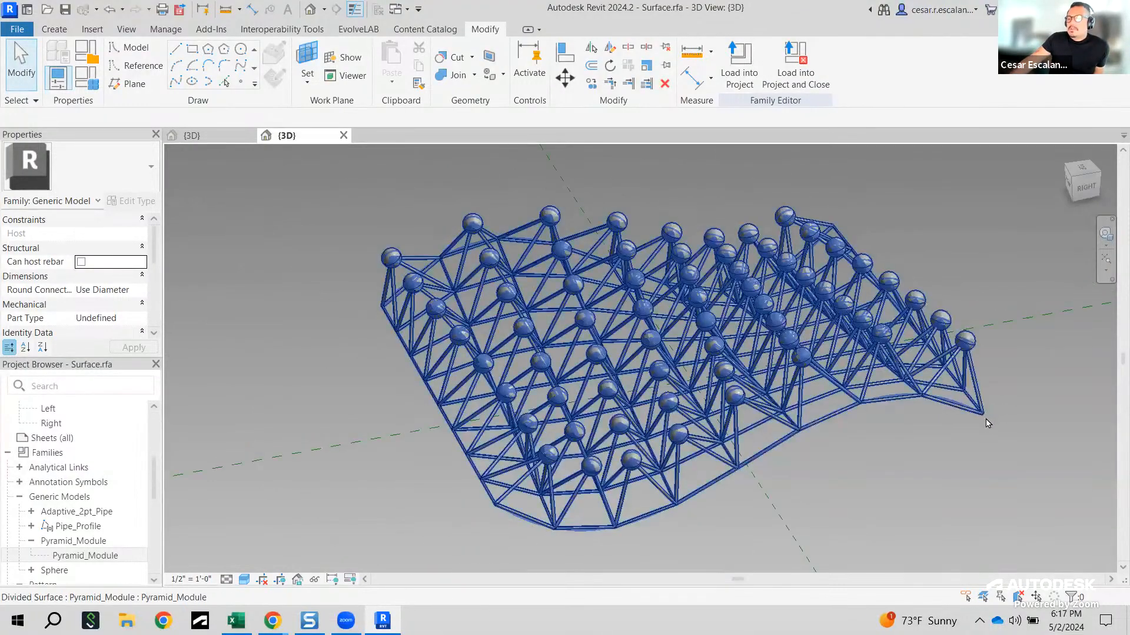
scroll(988, 436, up, 1)
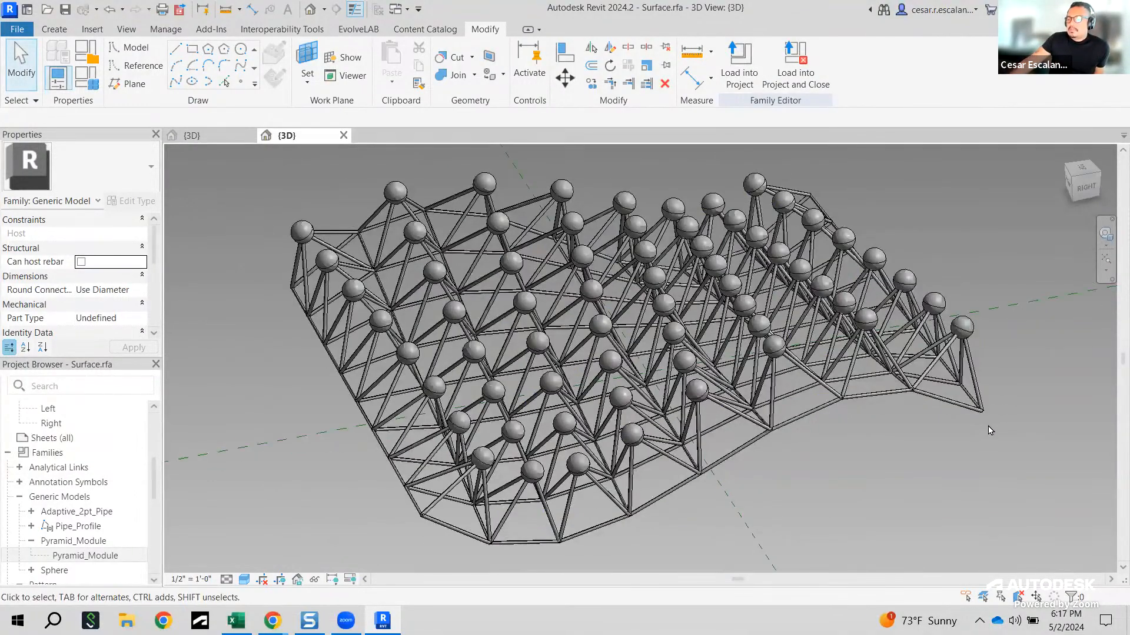
middle_drag(982, 423, 962, 469)
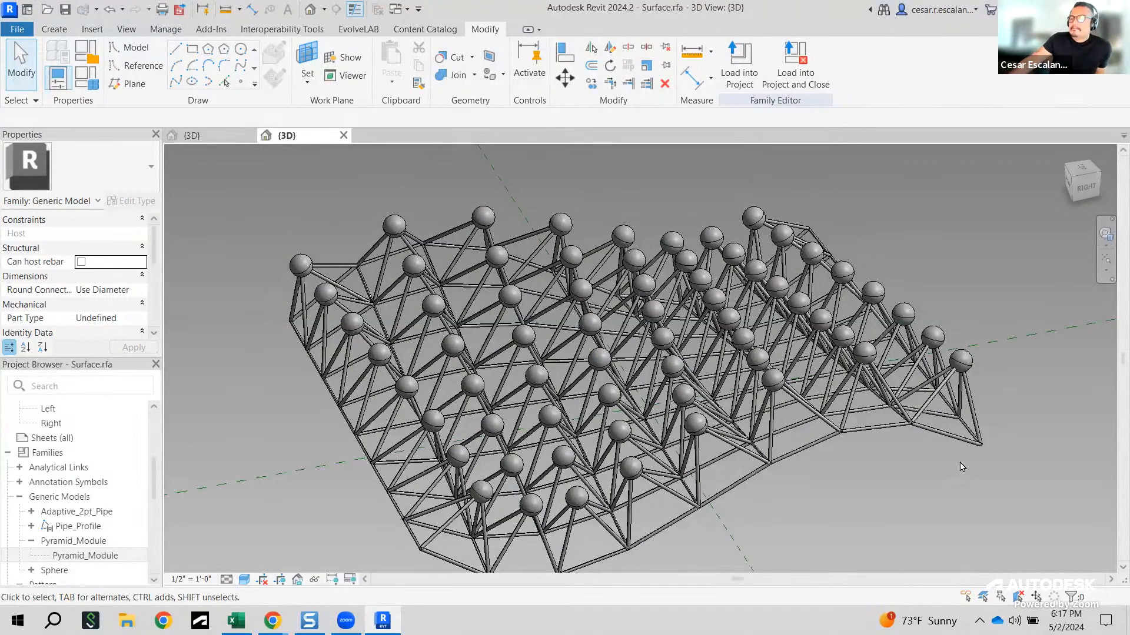
scroll(955, 469, down, 2)
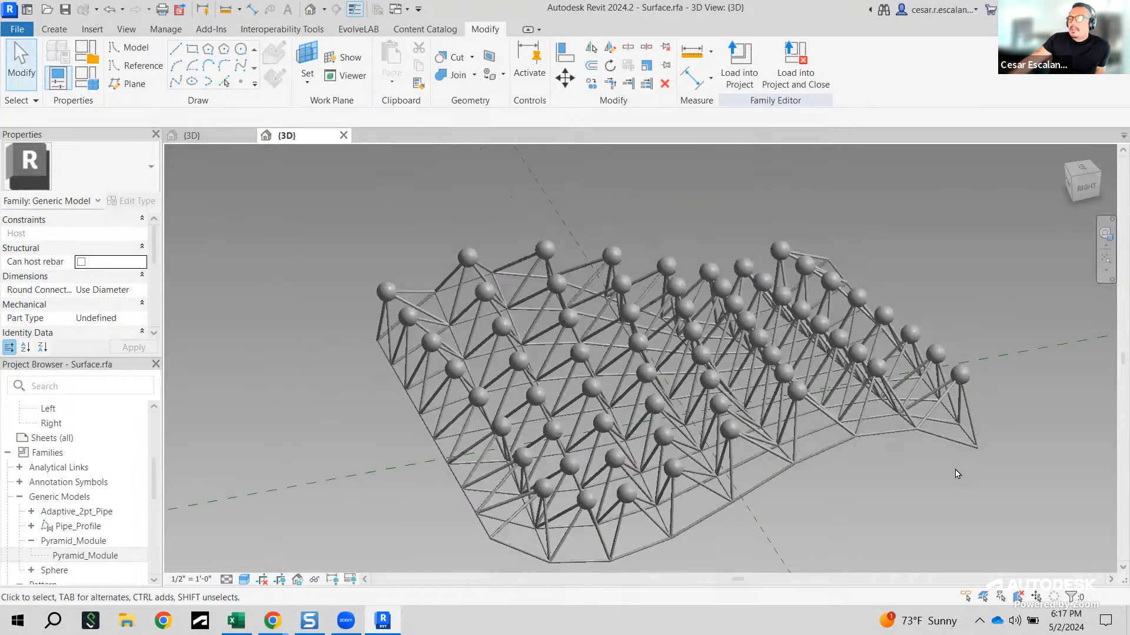
middle_drag(951, 481, 943, 465)
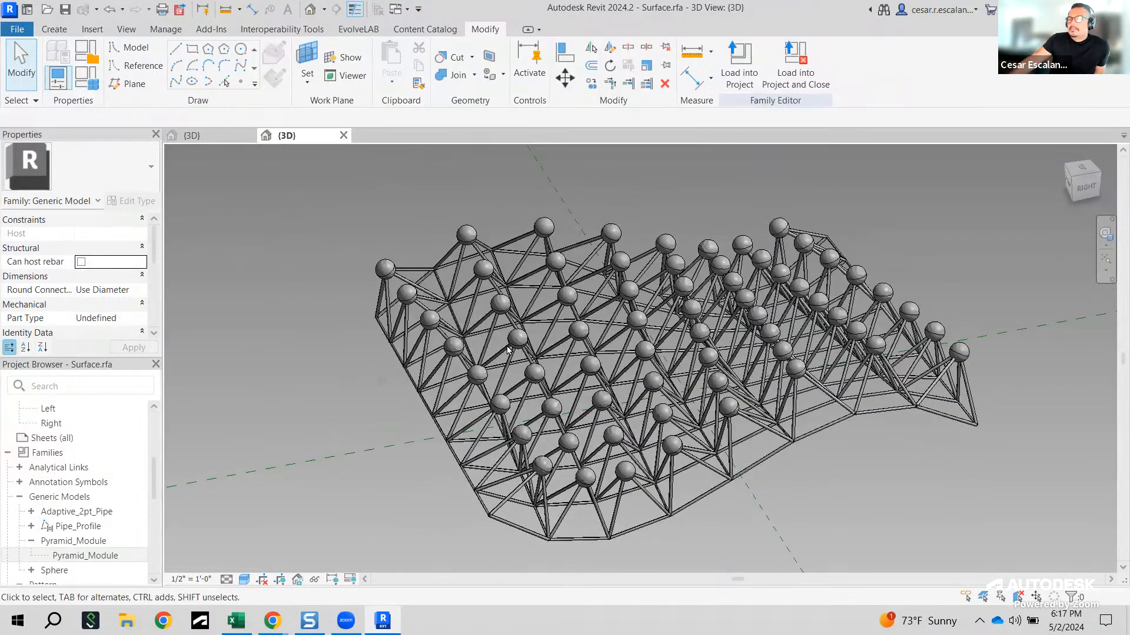
Step: Save a copy of the surface family as Trellis in the Adaptive Components folder
click(17, 31)
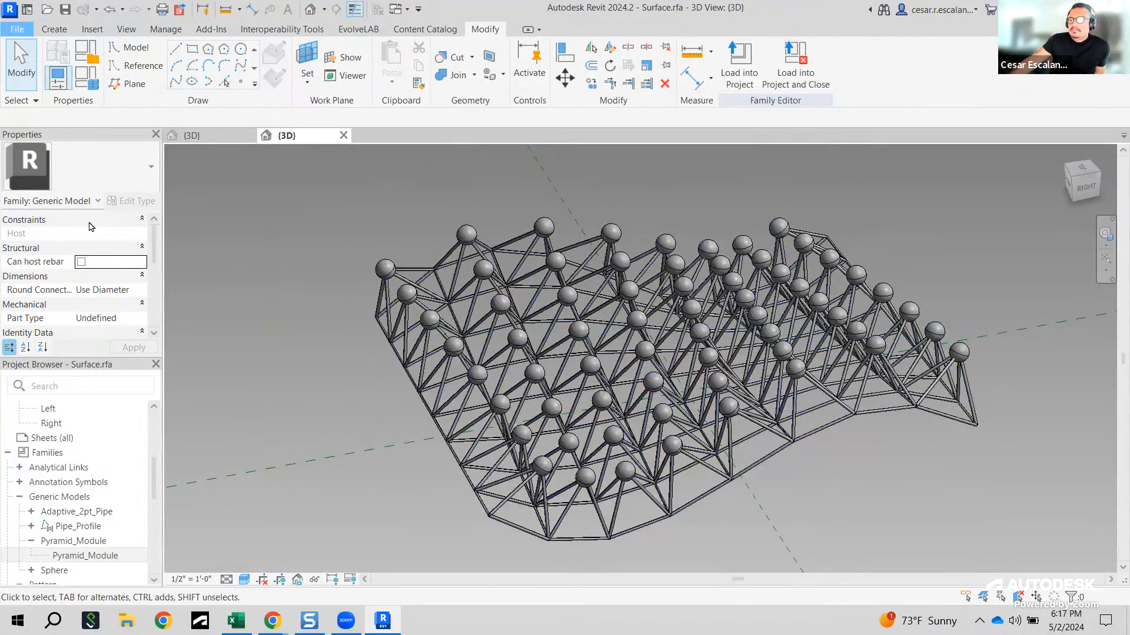
mouse_move(79, 224)
click(182, 200)
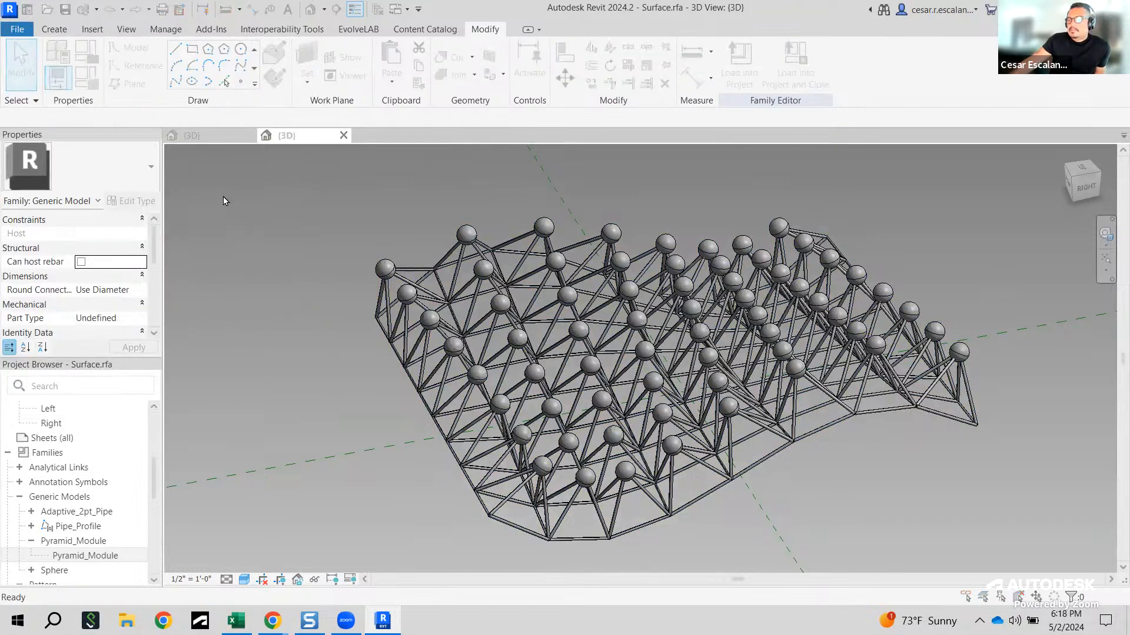
click(196, 319)
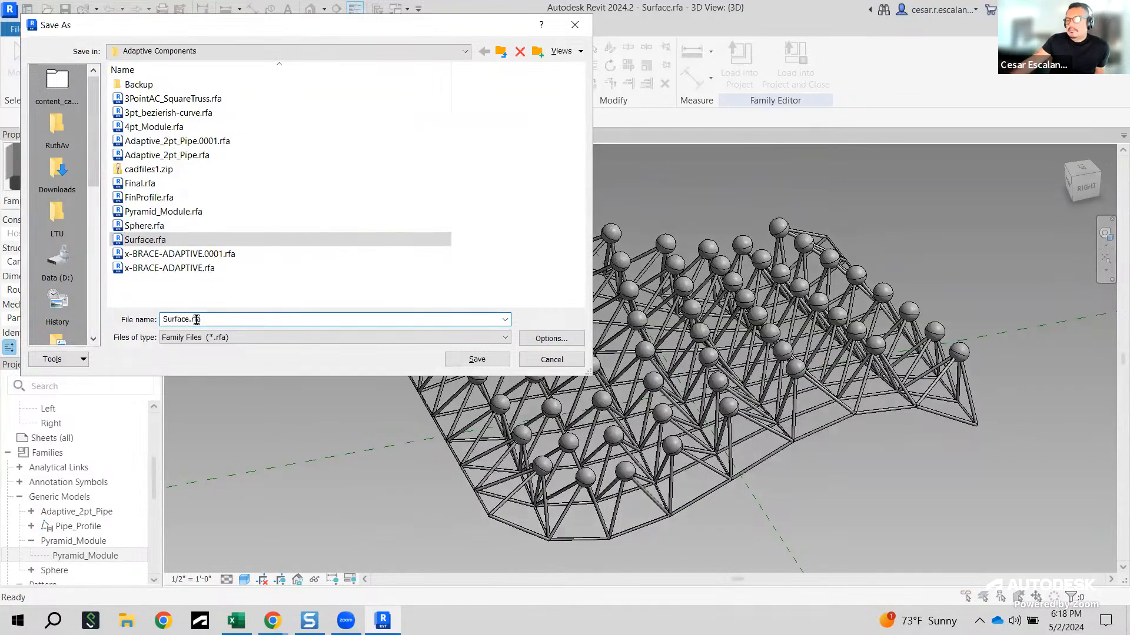
drag(189, 320, 66, 324)
text(Trellis)
click(494, 360)
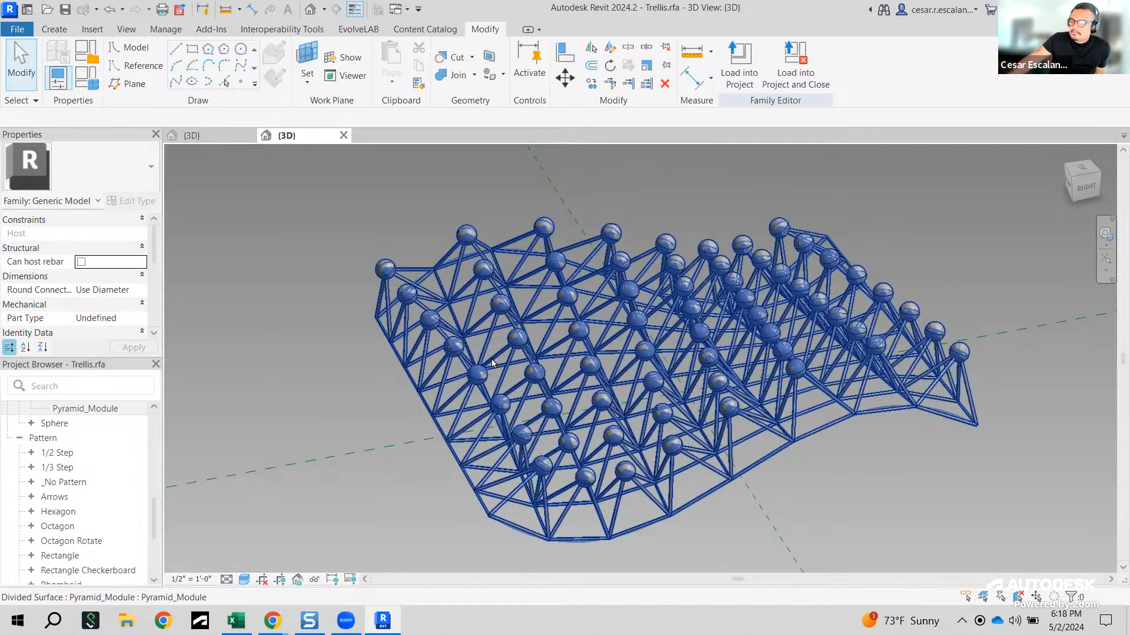
Step: Close the Trellis and Pyramid_Module families, discarding the changes to Pyramid_Module.rfa
click(344, 136)
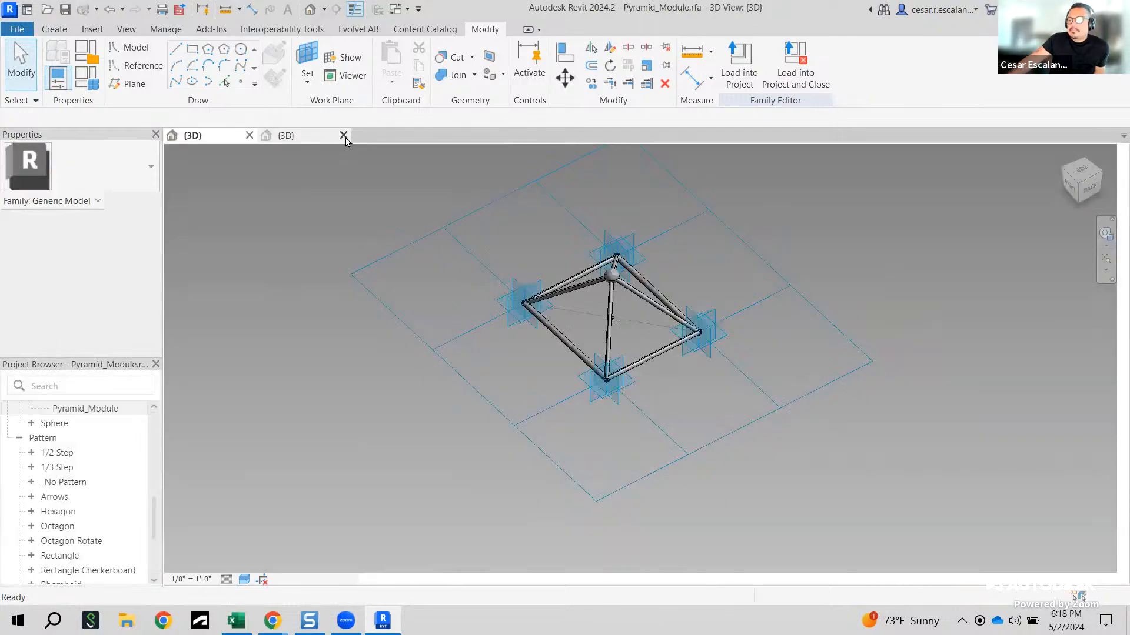
click(343, 136)
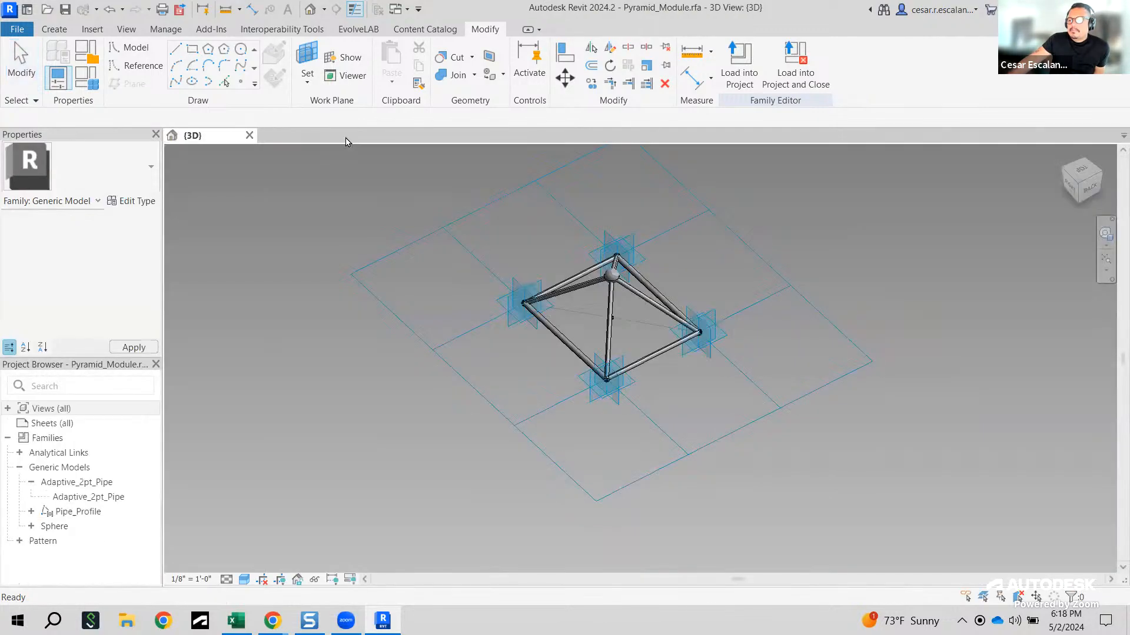
click(249, 135)
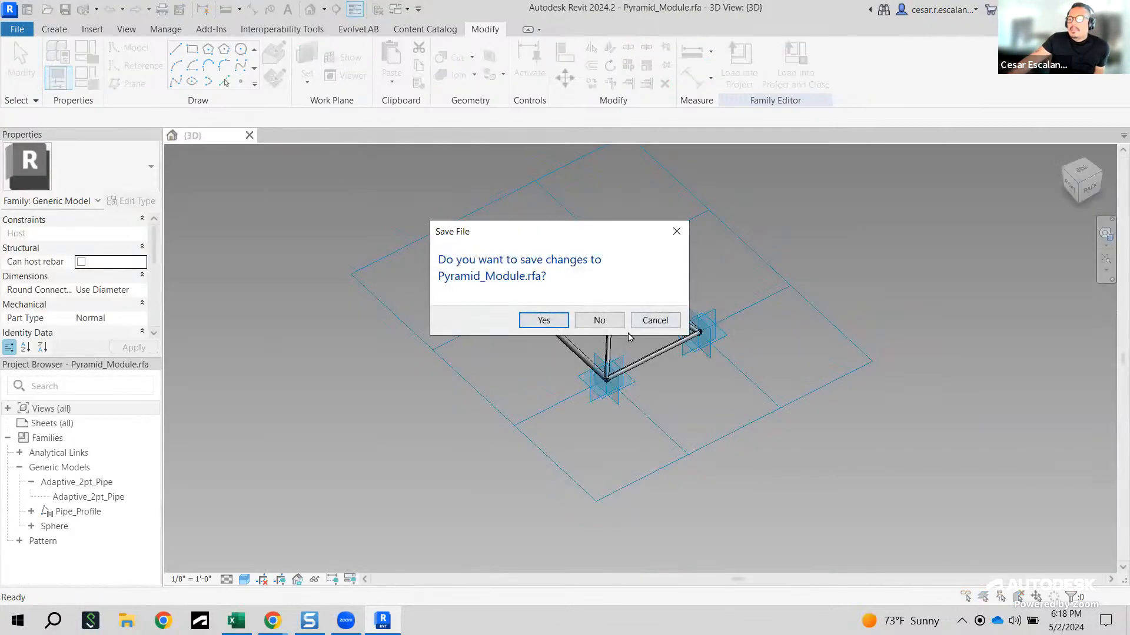
click(598, 320)
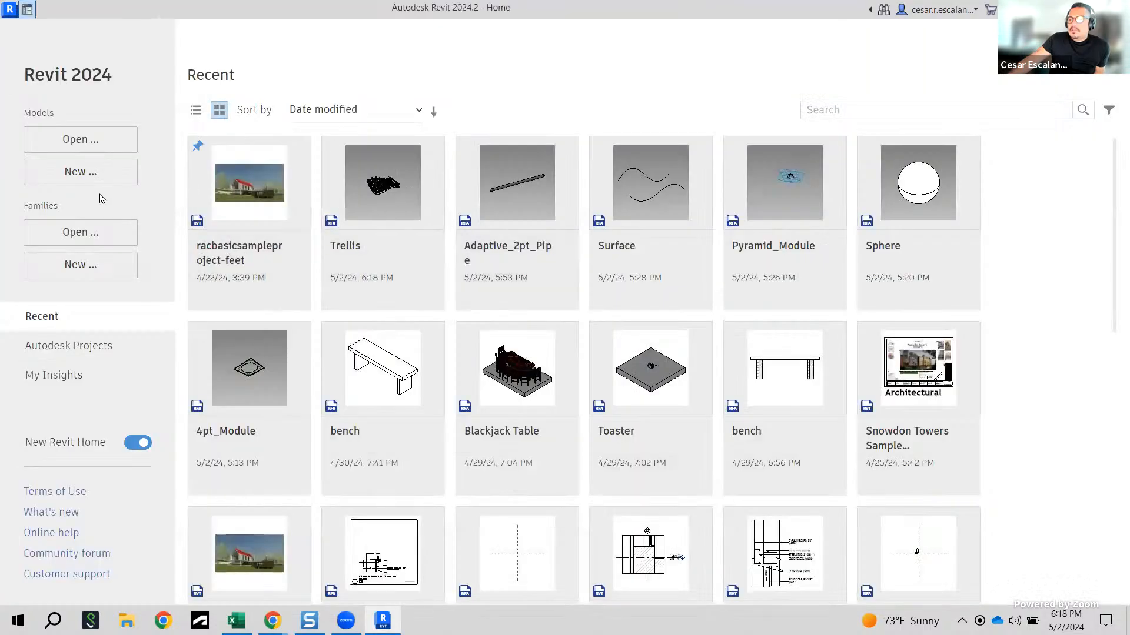
Step: Start opening a family and browse Downloads to the Adaptive Components folder inside Adaptive Components-20240503T001150Z-001
click(91, 239)
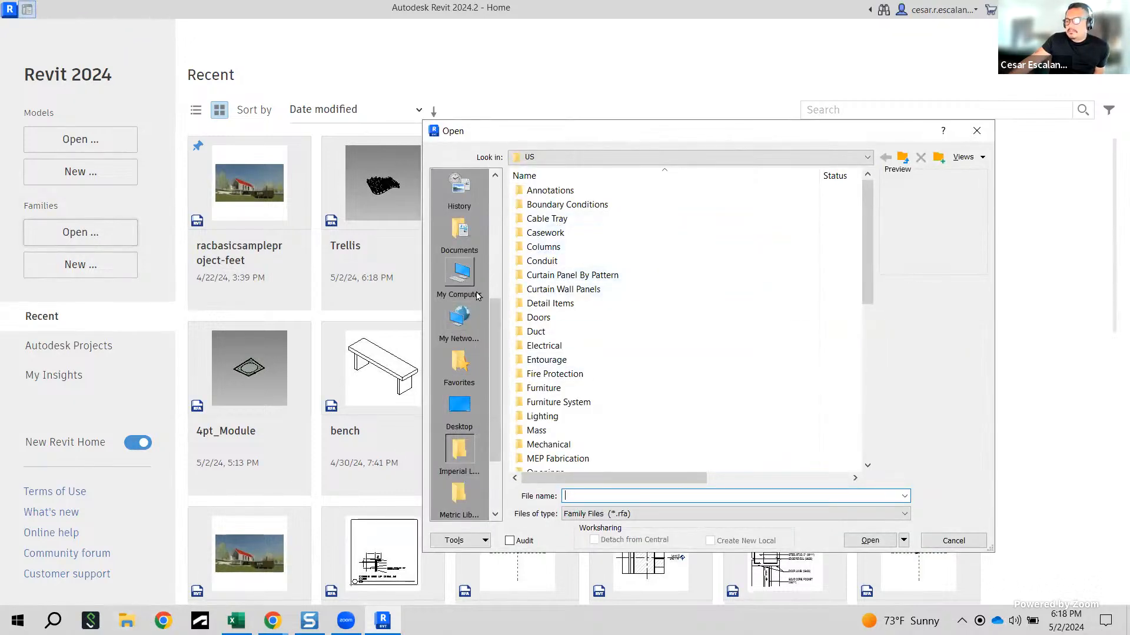
scroll(471, 294, up, 5)
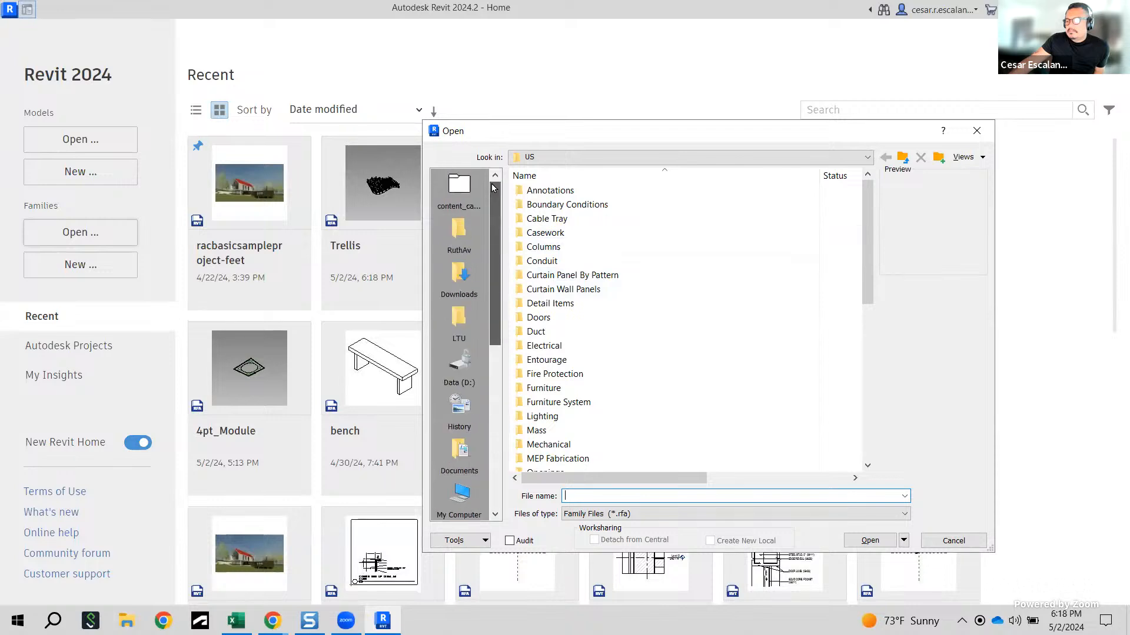
click(462, 278)
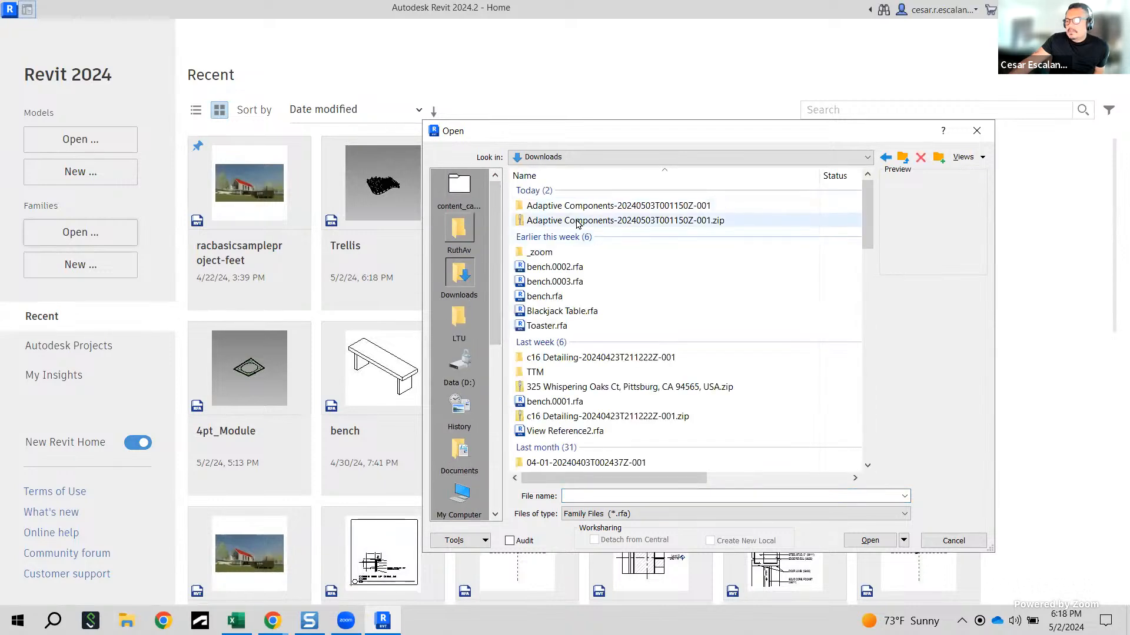
double_click(576, 222)
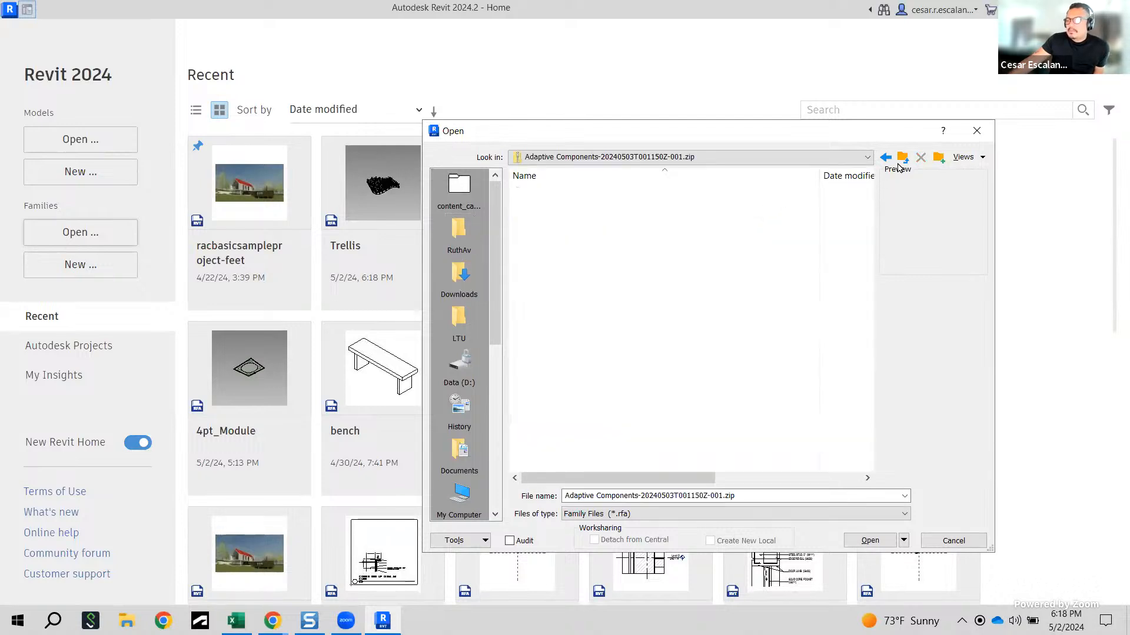
double_click(579, 209)
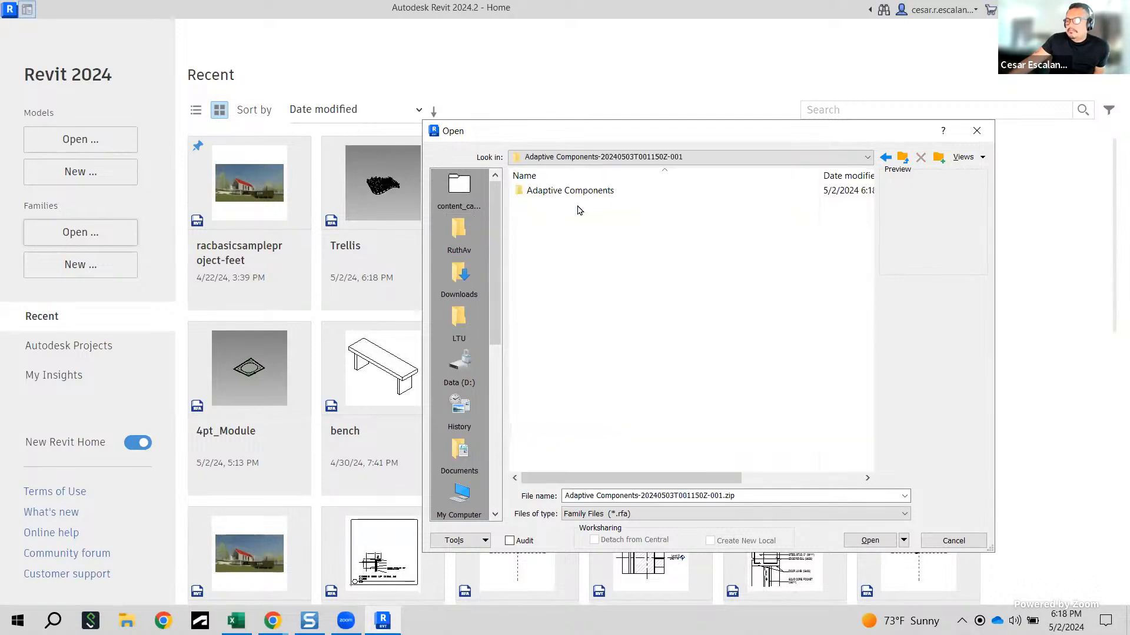
double_click(570, 194)
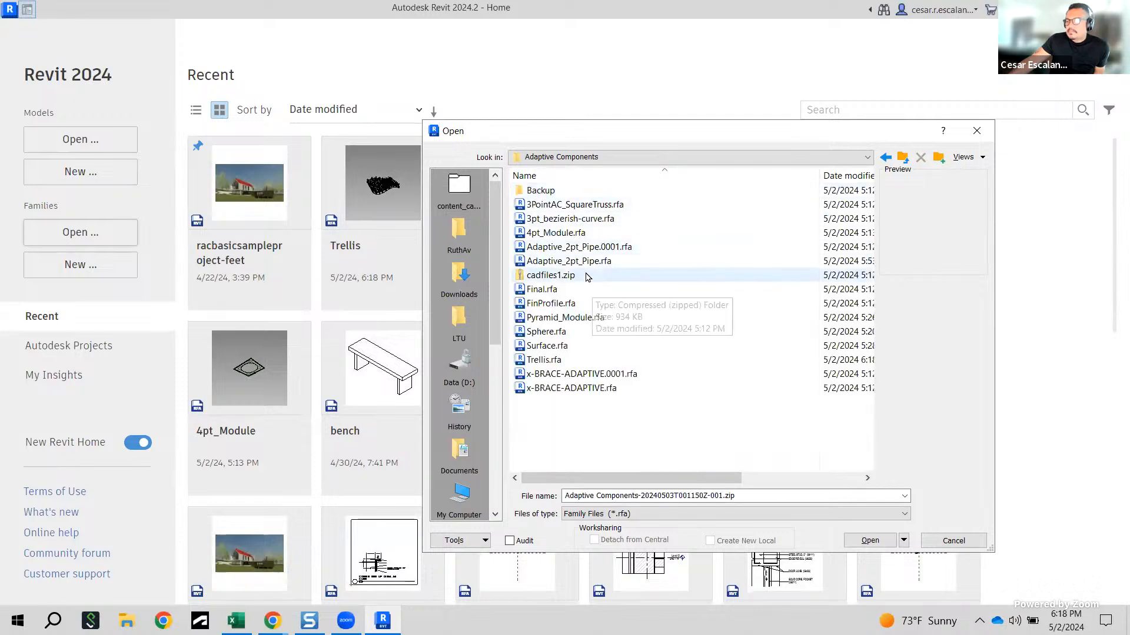
Step: Preview the 3PointAC_SquareTruss and 3pt_bezierish-curve families, and open 4pt_Module.rfa
click(592, 206)
click(598, 219)
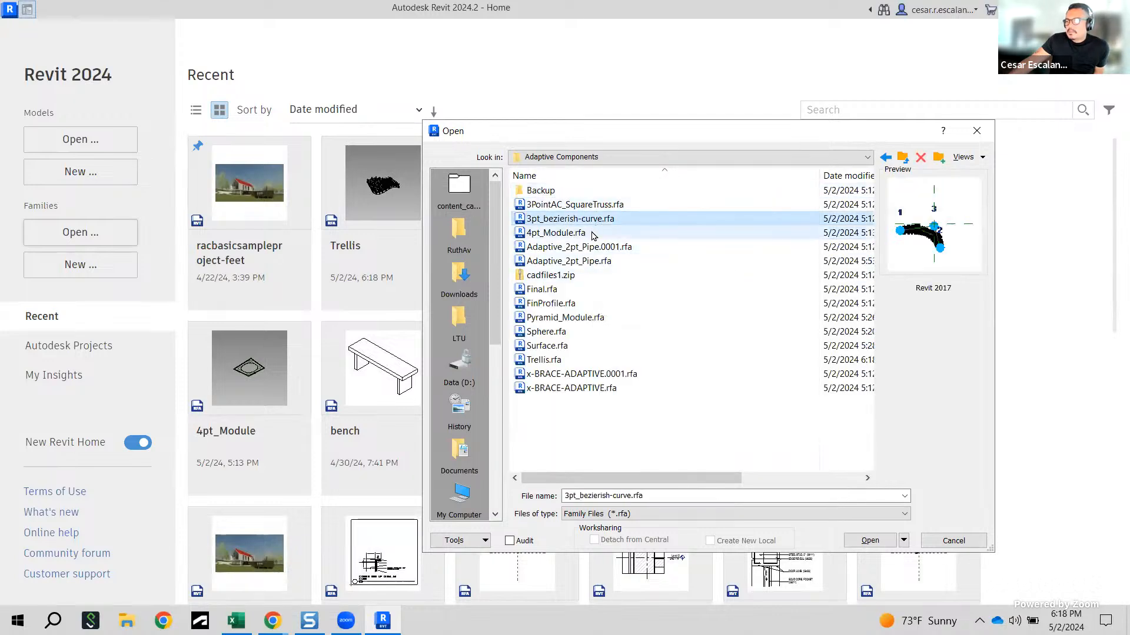
click(591, 234)
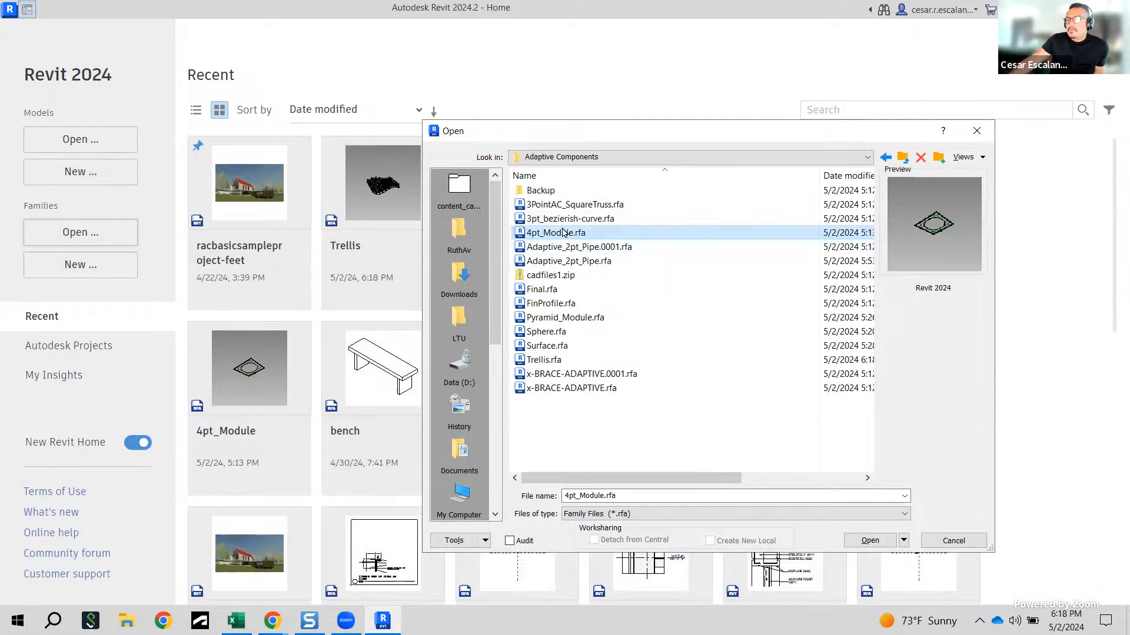
click(869, 541)
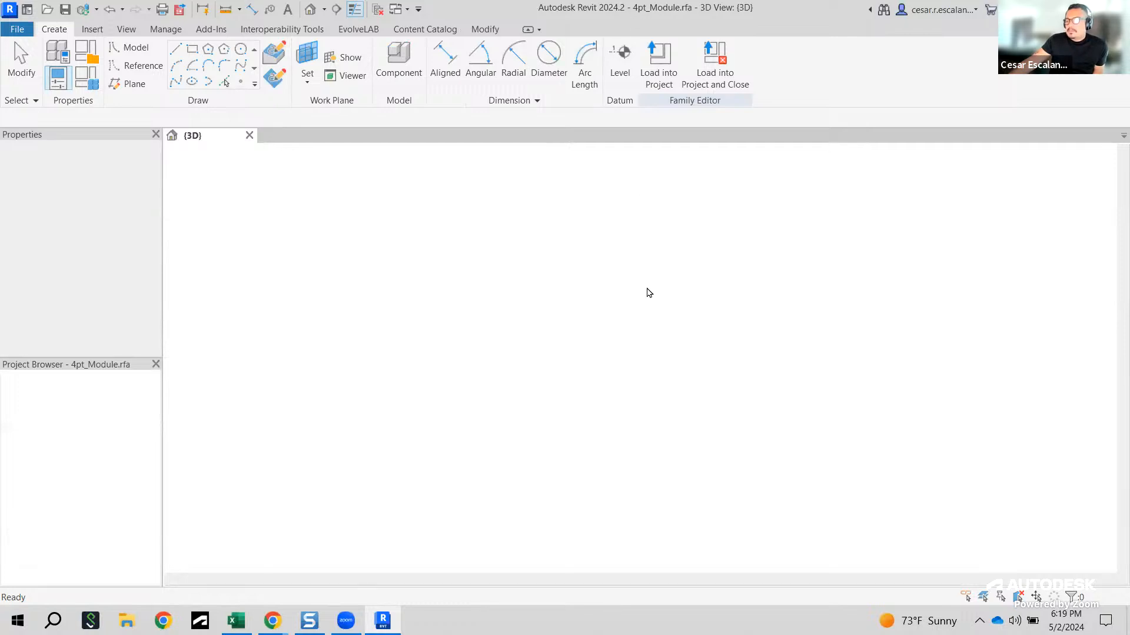
Step: Inspect the four-point panel module and select the 3pt_bezierish-curve component along the opening's edge near point 2
scroll(683, 465, up, 5)
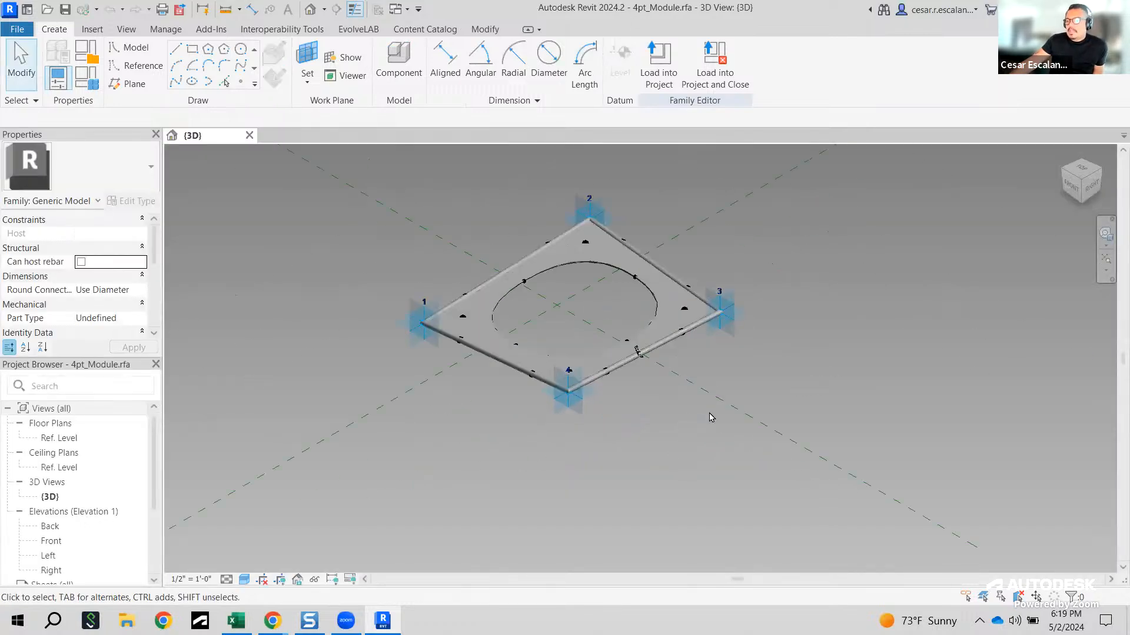
middle_drag(793, 356, 838, 472)
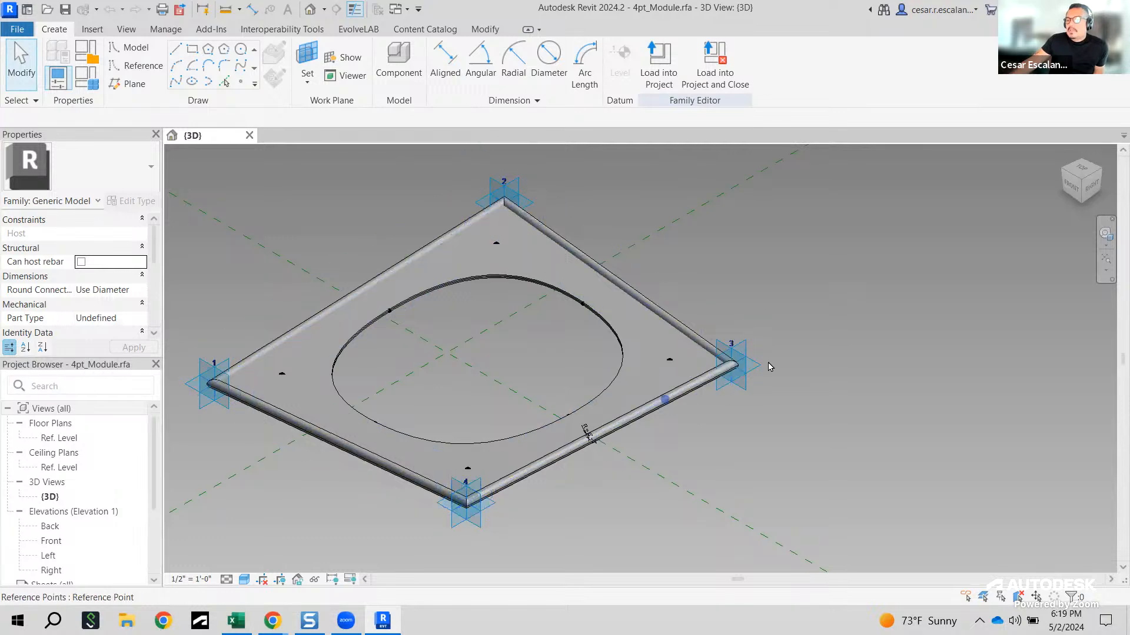
scroll(394, 322, up, 2)
scroll(477, 196, down, 2)
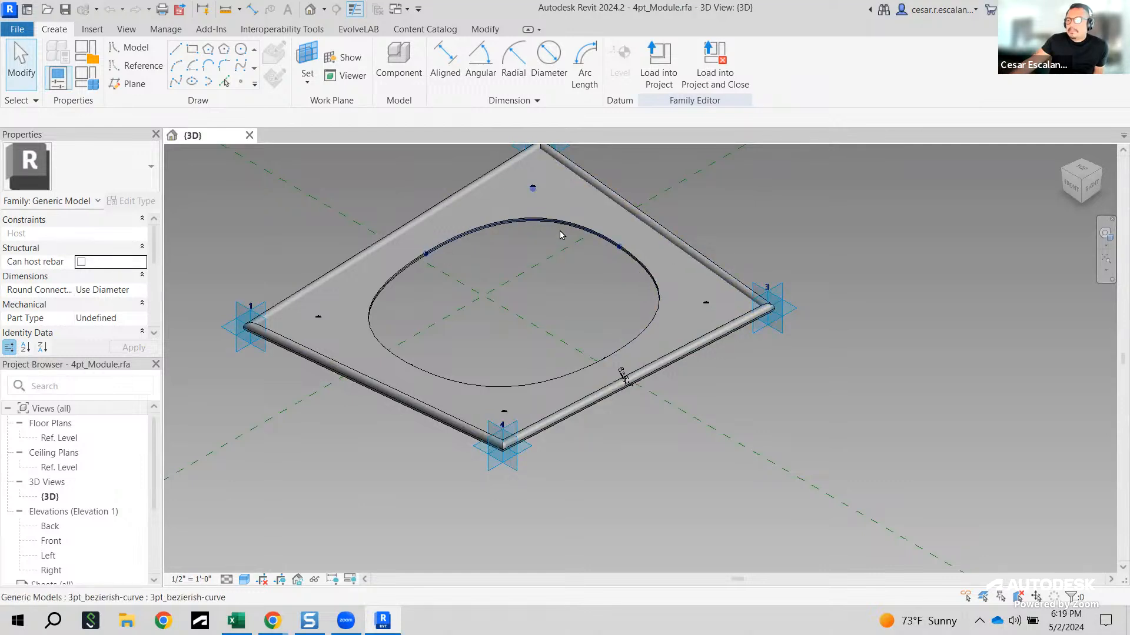
click(591, 233)
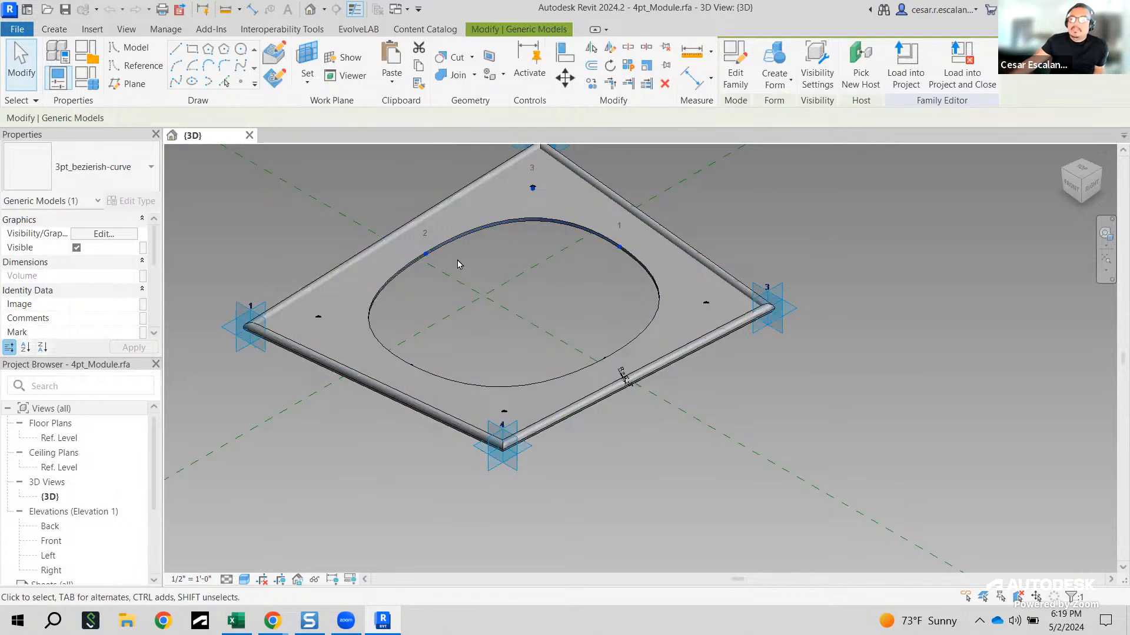
scroll(803, 274, down, 3)
Step: Move adaptive points 3 and 4 outward along their red axes to flex the four-point panel
click(782, 300)
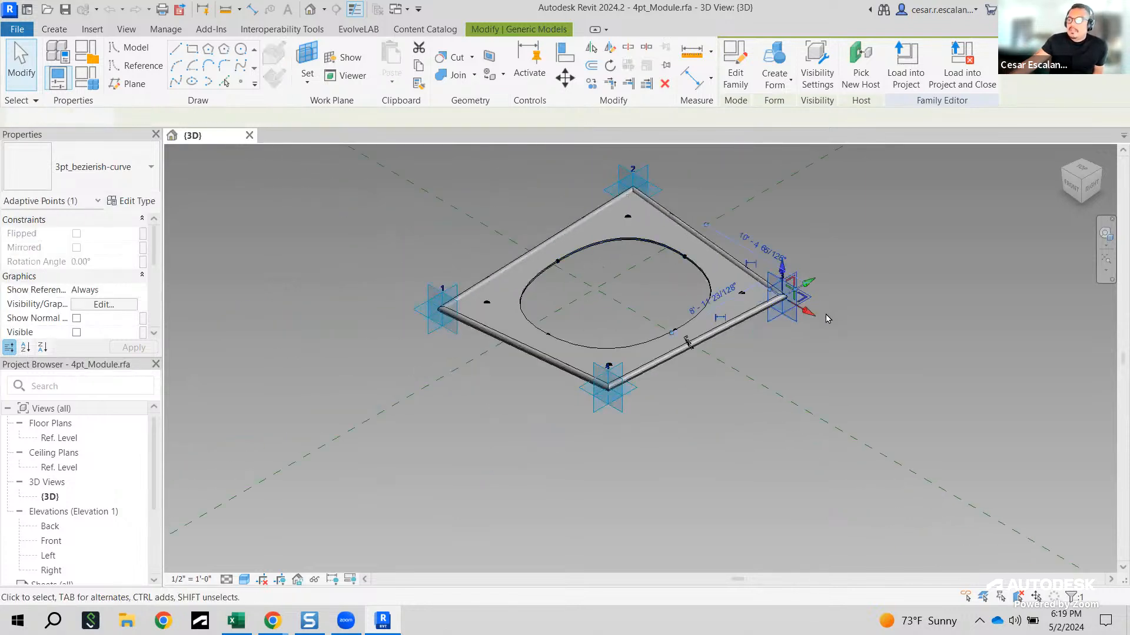
drag(809, 317, 882, 312)
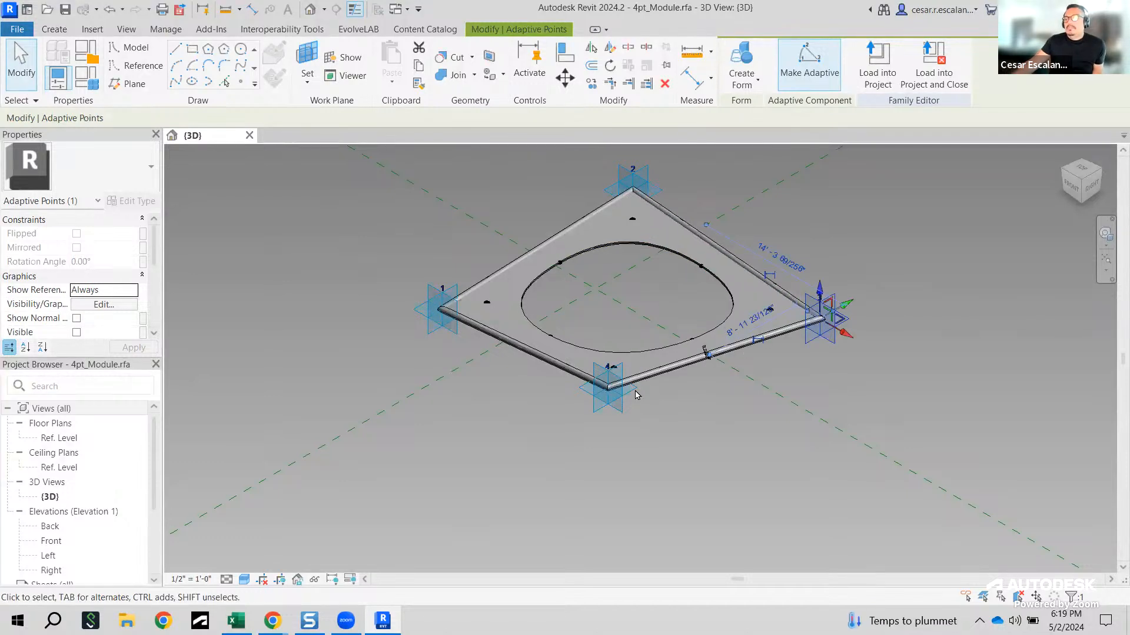
click(615, 402)
drag(637, 408, 669, 430)
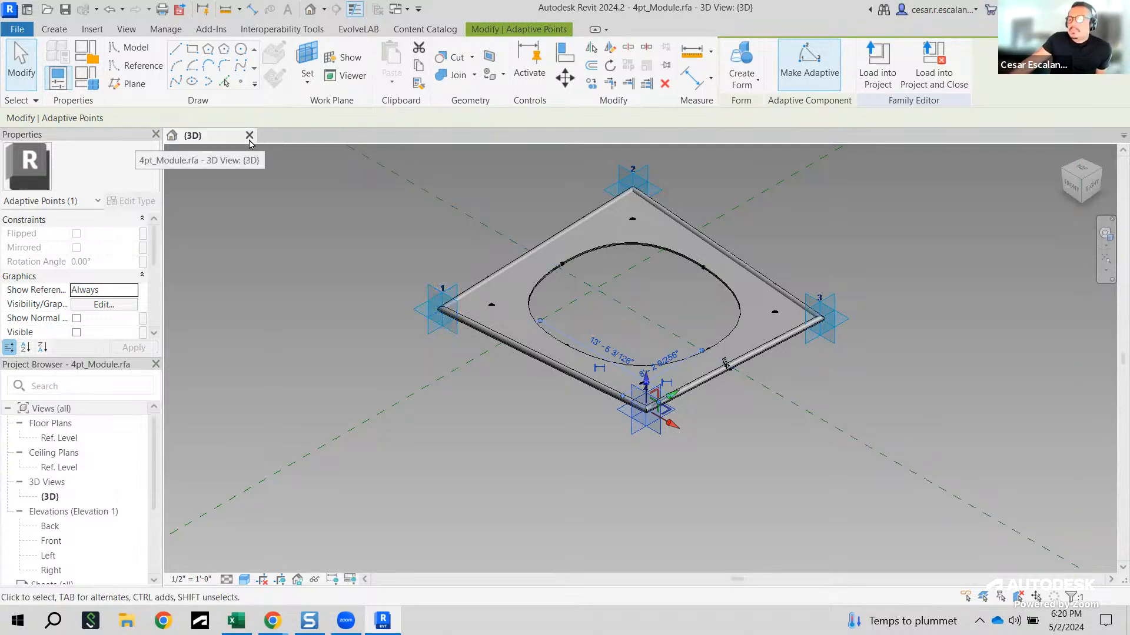
Step: Examine how the opening's edge curves between its side points and the control points near the panel's corners
scroll(754, 344, up, 2)
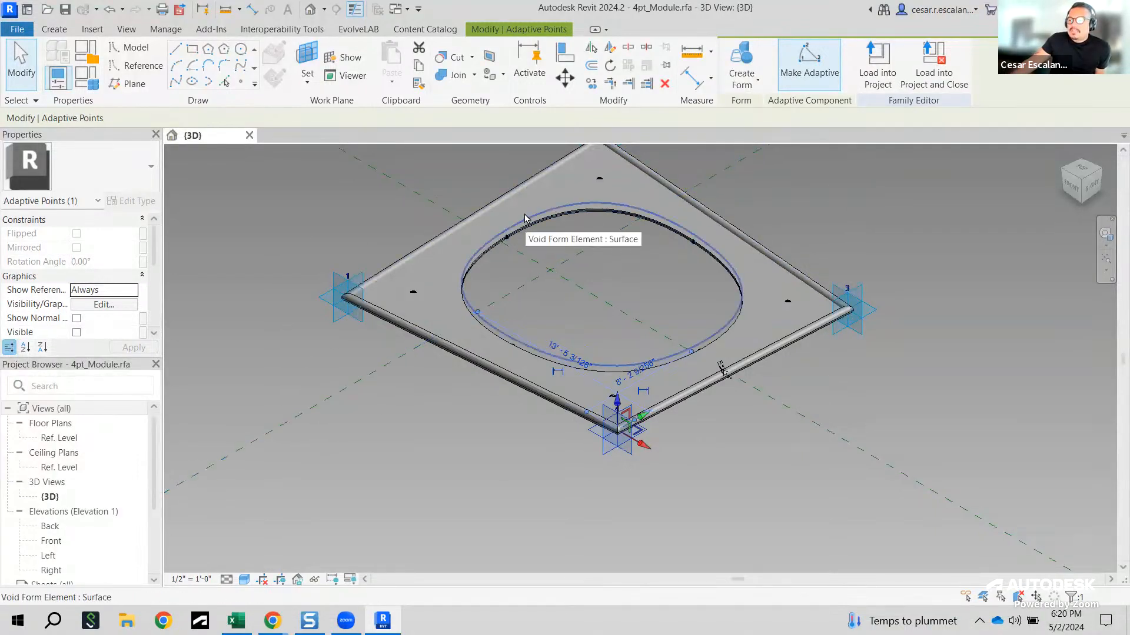
scroll(716, 222, up, 1)
scroll(643, 234, up, 3)
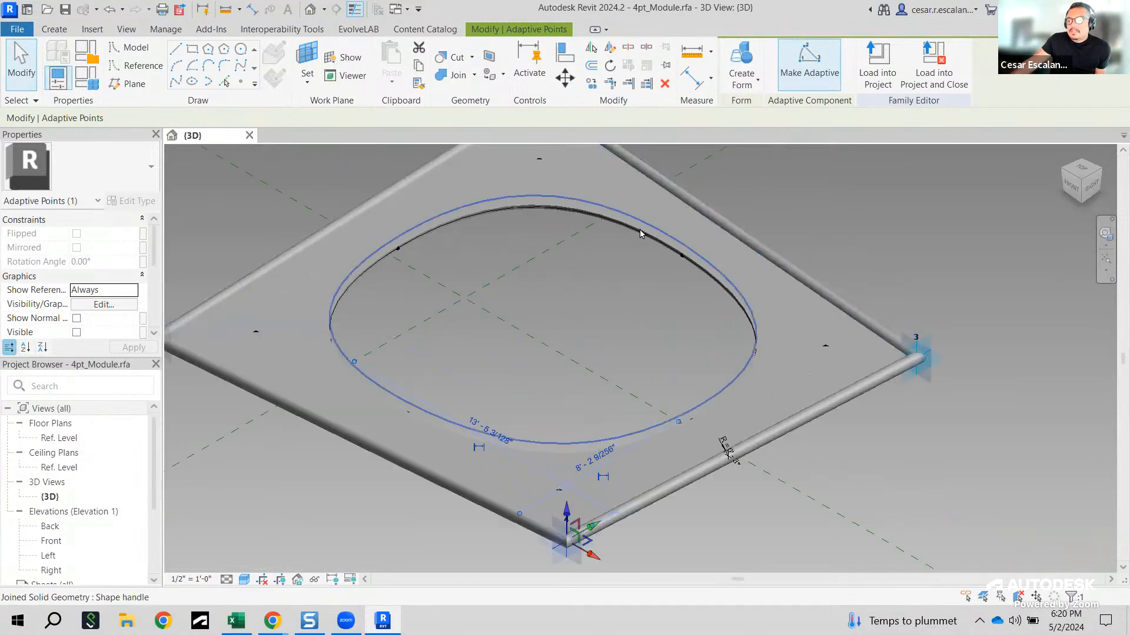
scroll(643, 235, down, 2)
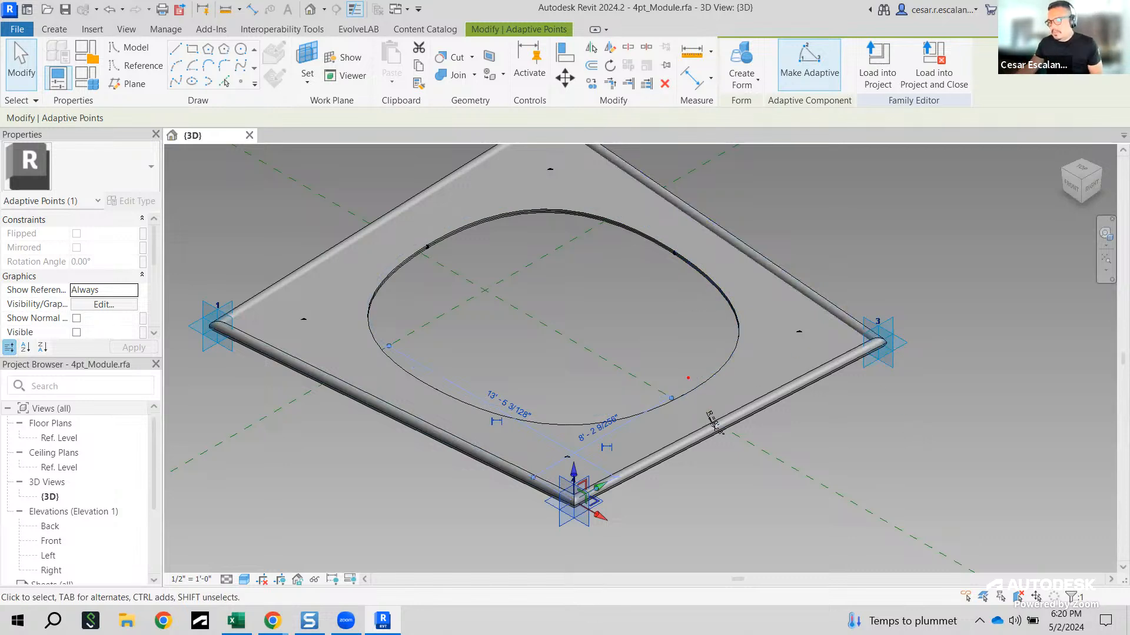
drag(669, 393, 669, 395)
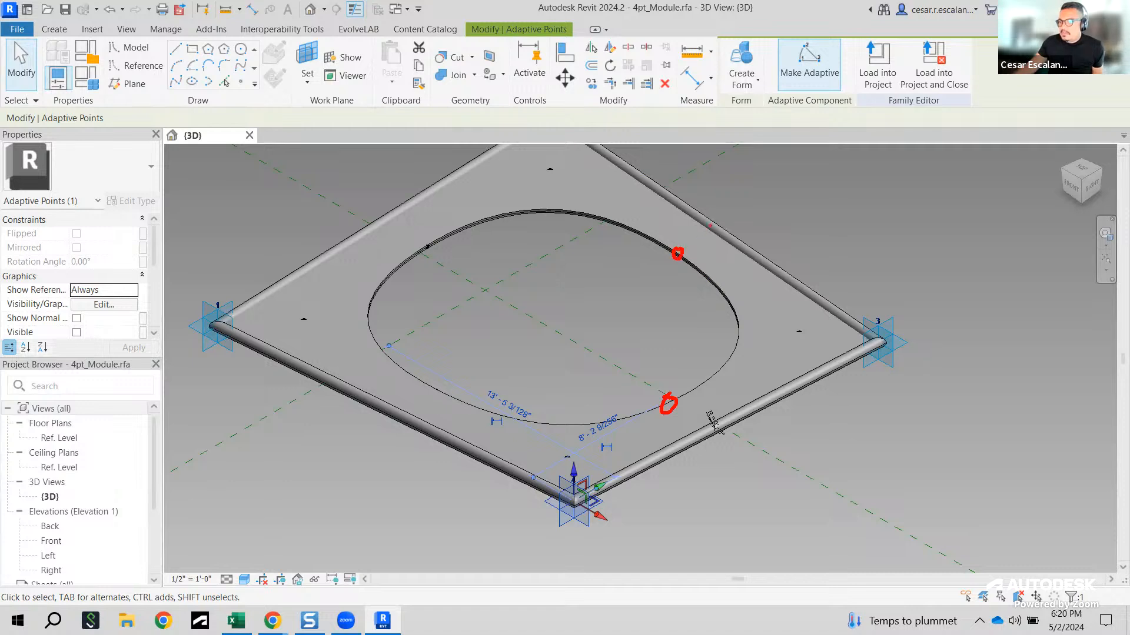
mouse_move(678, 254)
mouse_down()
mouse_move(803, 334)
mouse_move(652, 414)
mouse_up()
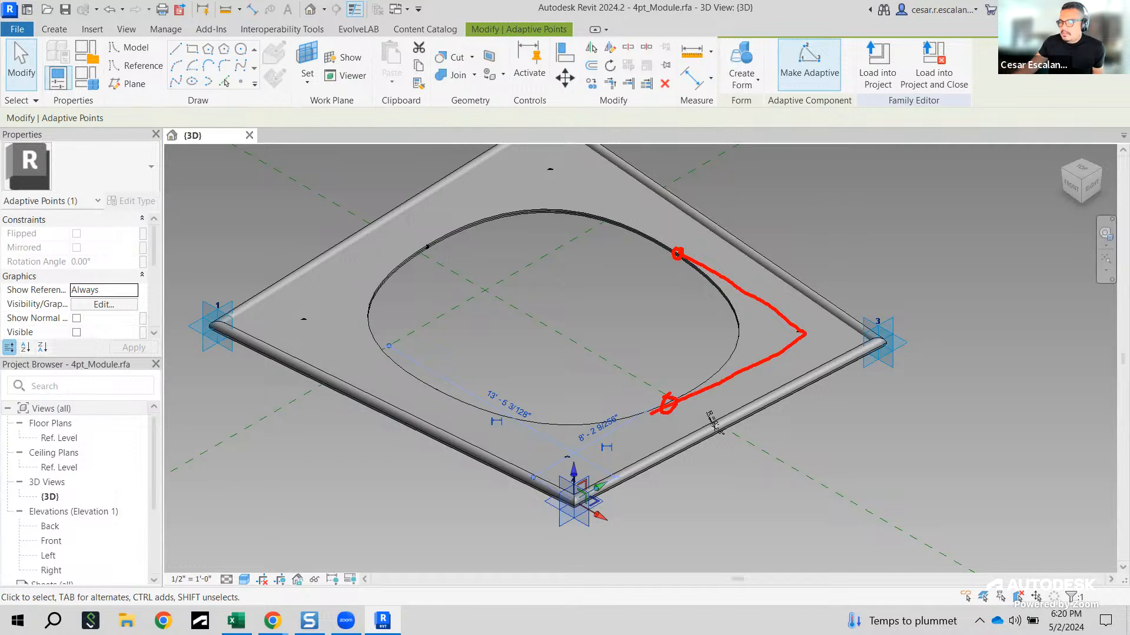
mouse_move(682, 259)
mouse_down()
mouse_move(748, 350)
mouse_move(662, 412)
mouse_up()
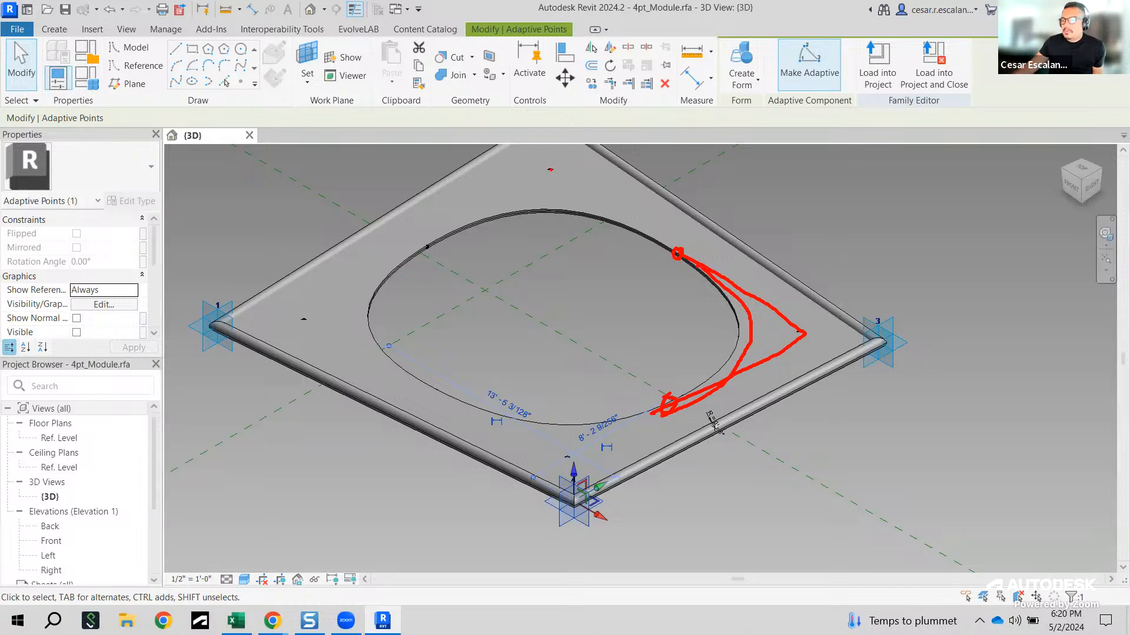
mouse_move(502, 144)
mouse_down()
mouse_move(555, 168)
mouse_move(867, 395)
mouse_up()
drag(876, 283, 488, 517)
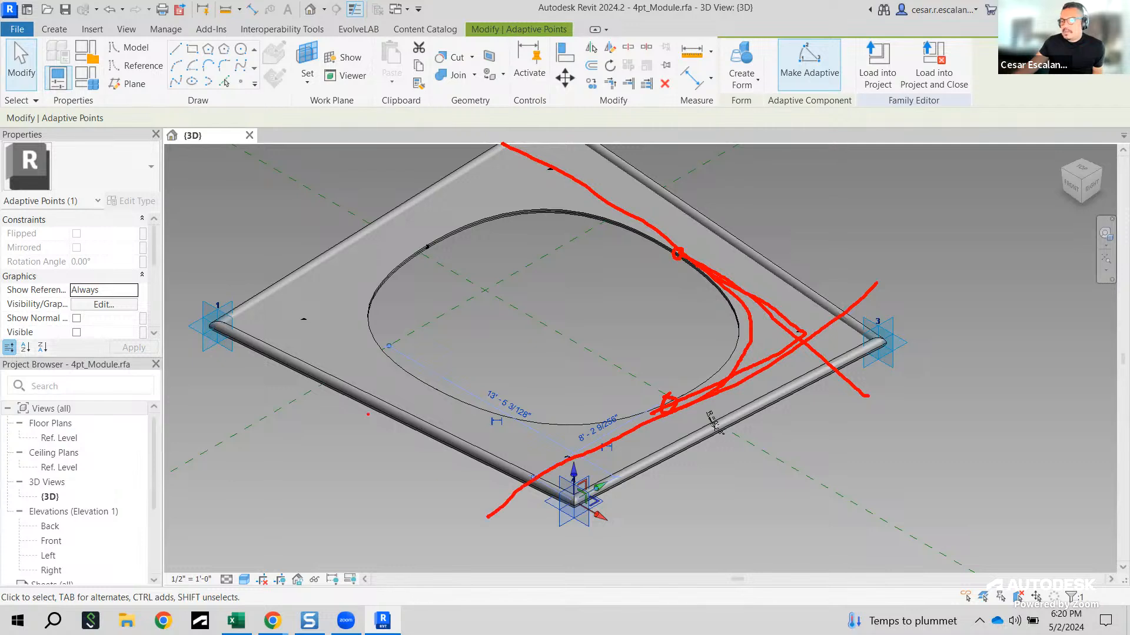
drag(239, 264, 659, 522)
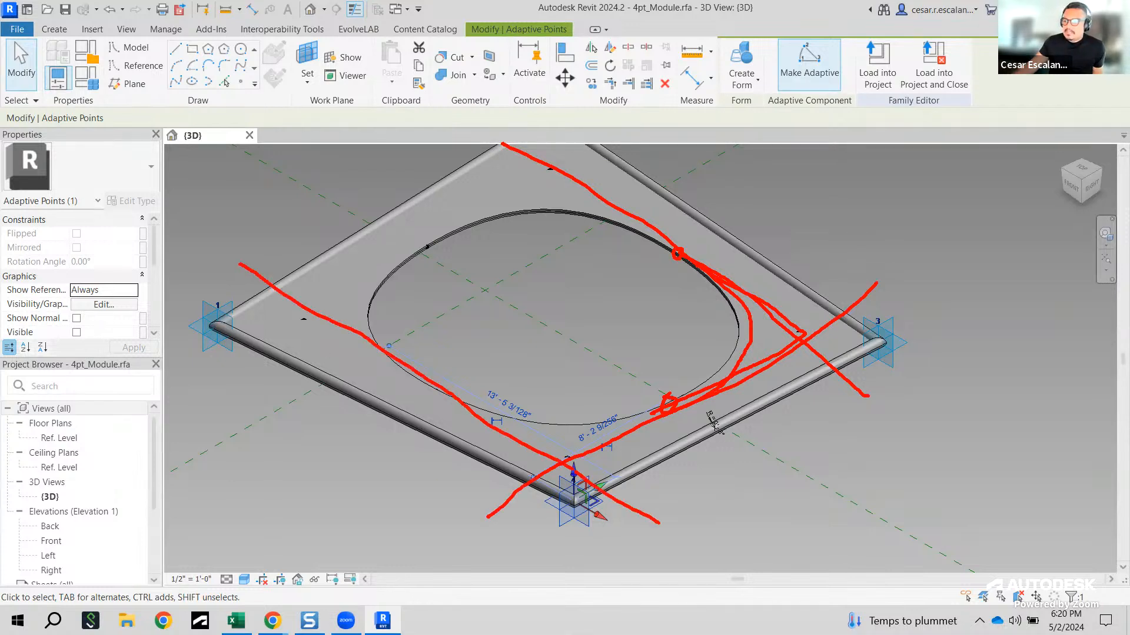
drag(406, 358, 653, 148)
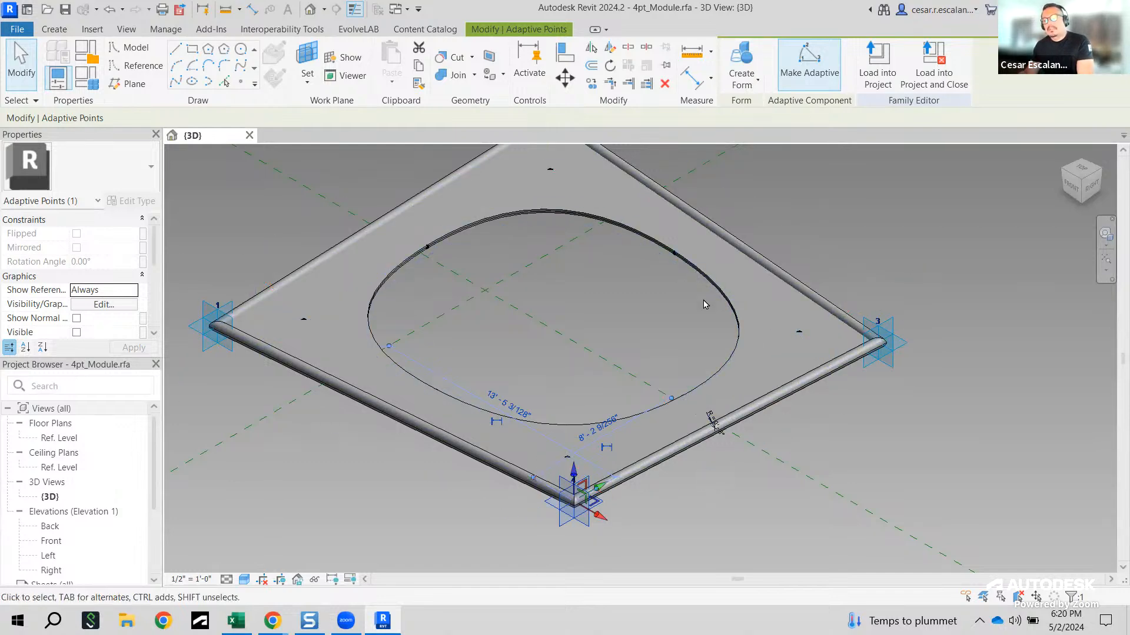
Step: Clear the adaptive point selection and close the 4pt_Module family without saving its changes
scroll(763, 466, down, 2)
key(Escape)
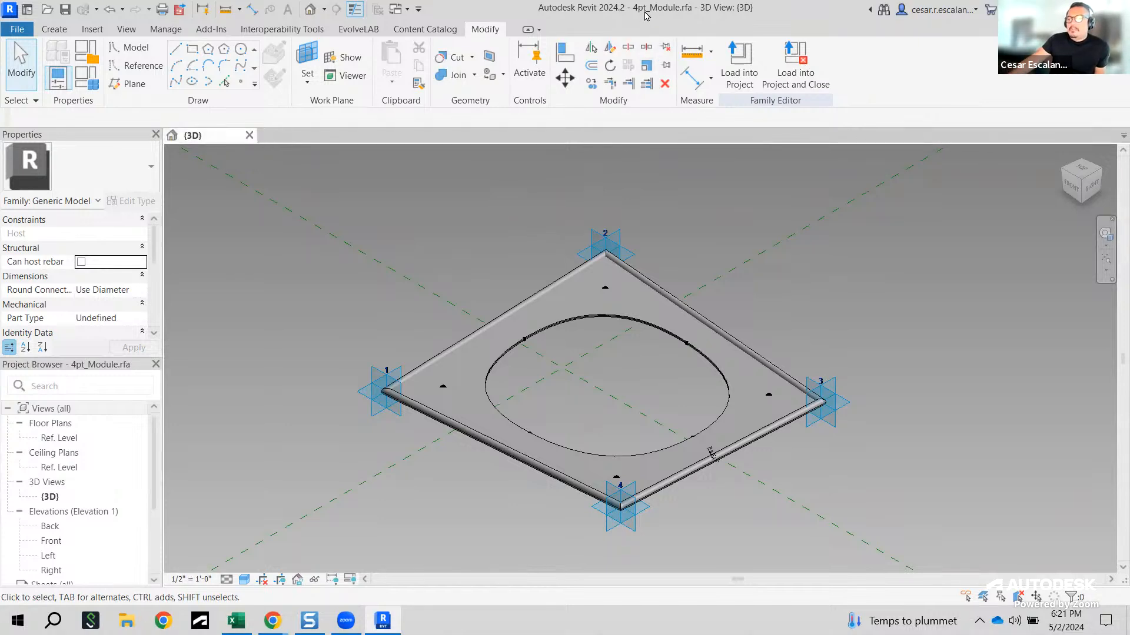
click(250, 136)
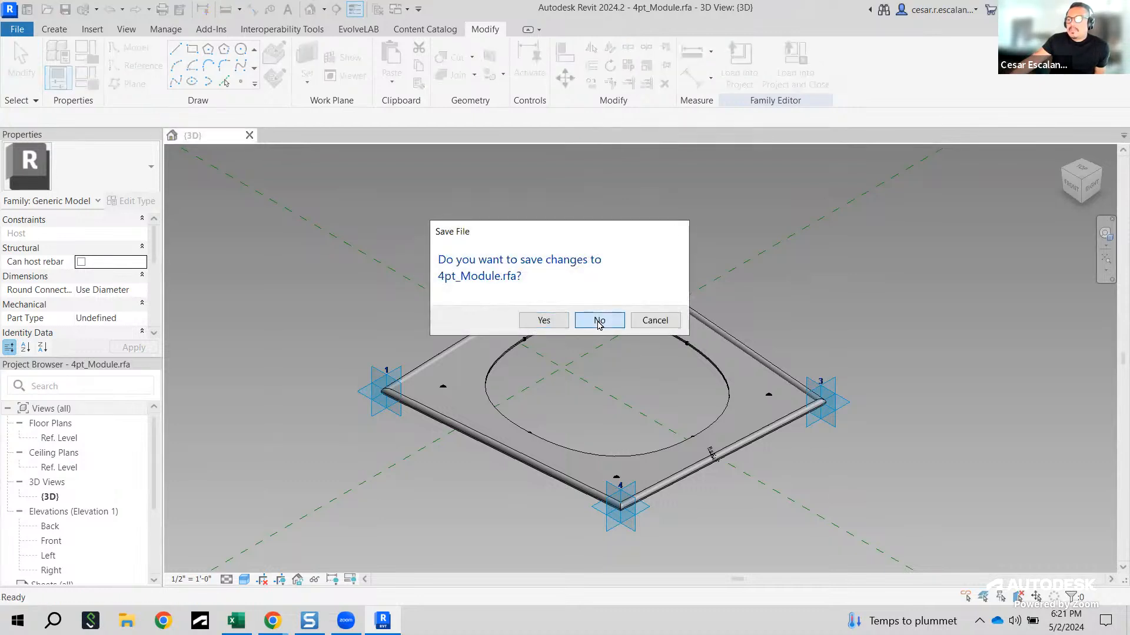
click(599, 320)
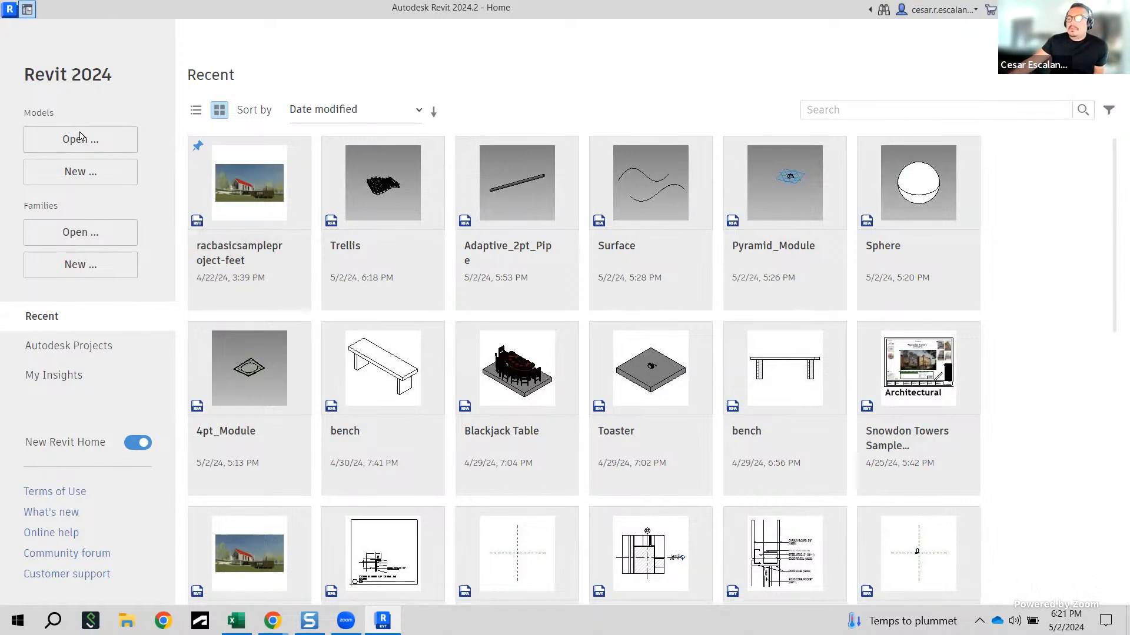
Step: Create a new family from the Generic Model Adaptive.rft template
click(93, 271)
mouse_move(745, 155)
mouse_down()
mouse_move(749, 240)
mouse_move(746, 213)
mouse_up()
click(483, 200)
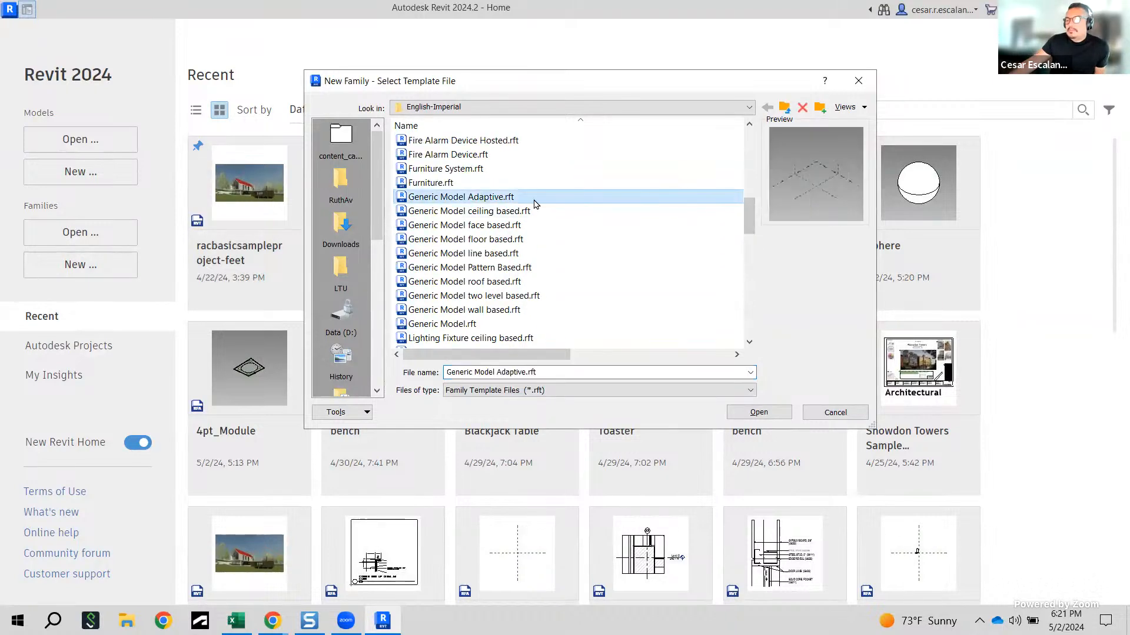
click(758, 412)
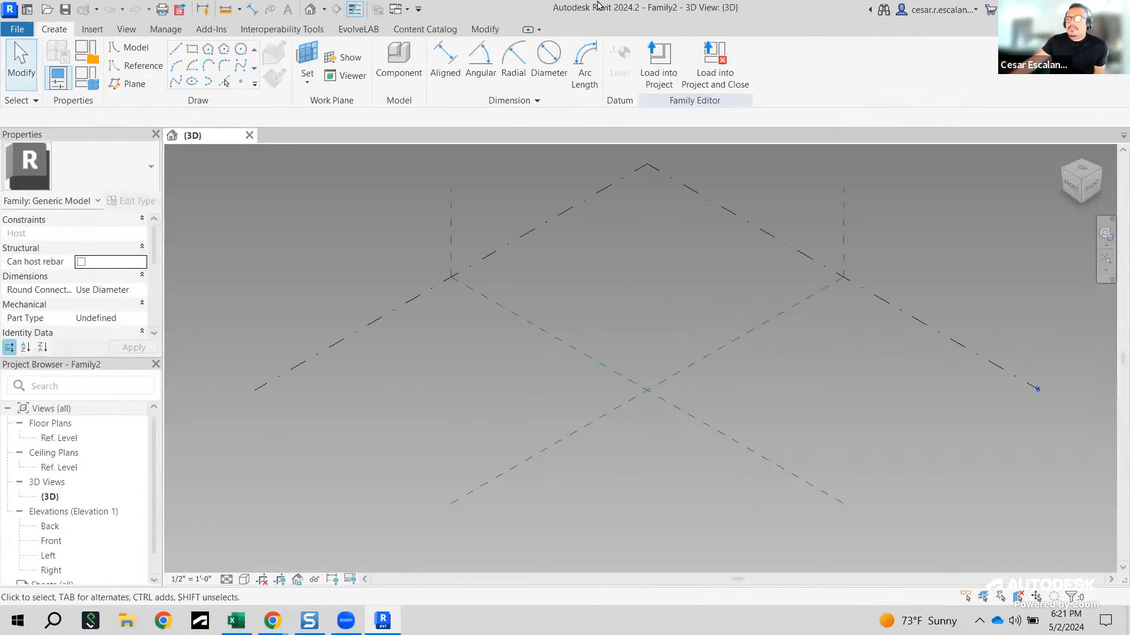
Step: Draw an S-shaped model-line spline with four control points on the reference level, near the crossing of the centre reference planes
scroll(635, 339, up, 2)
scroll(642, 356, up, 1)
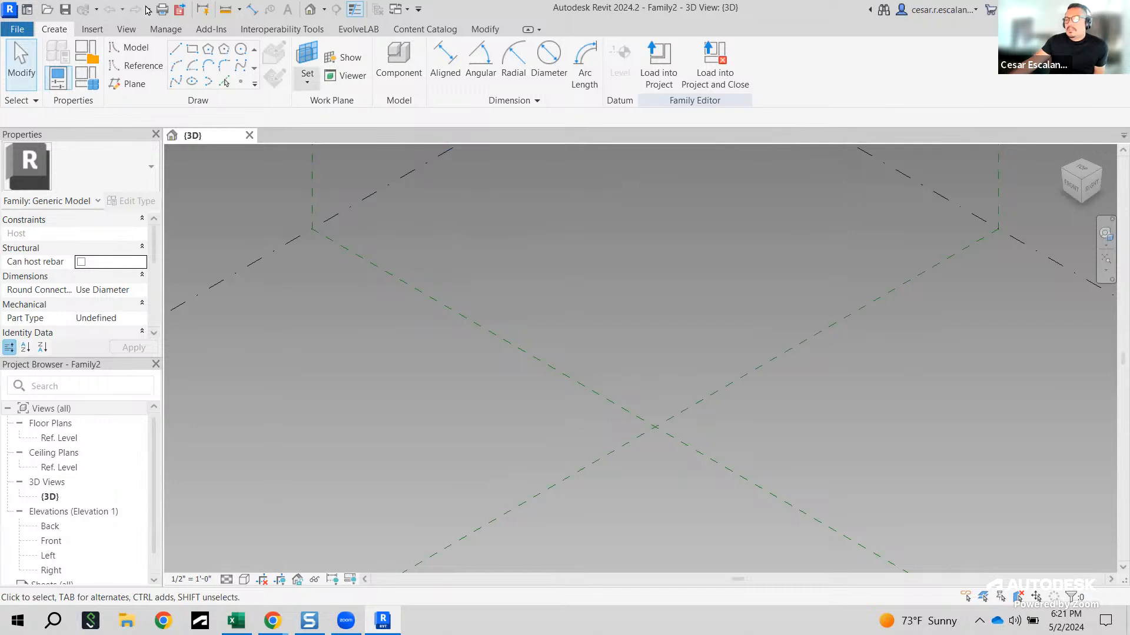
scroll(570, 286, down, 1)
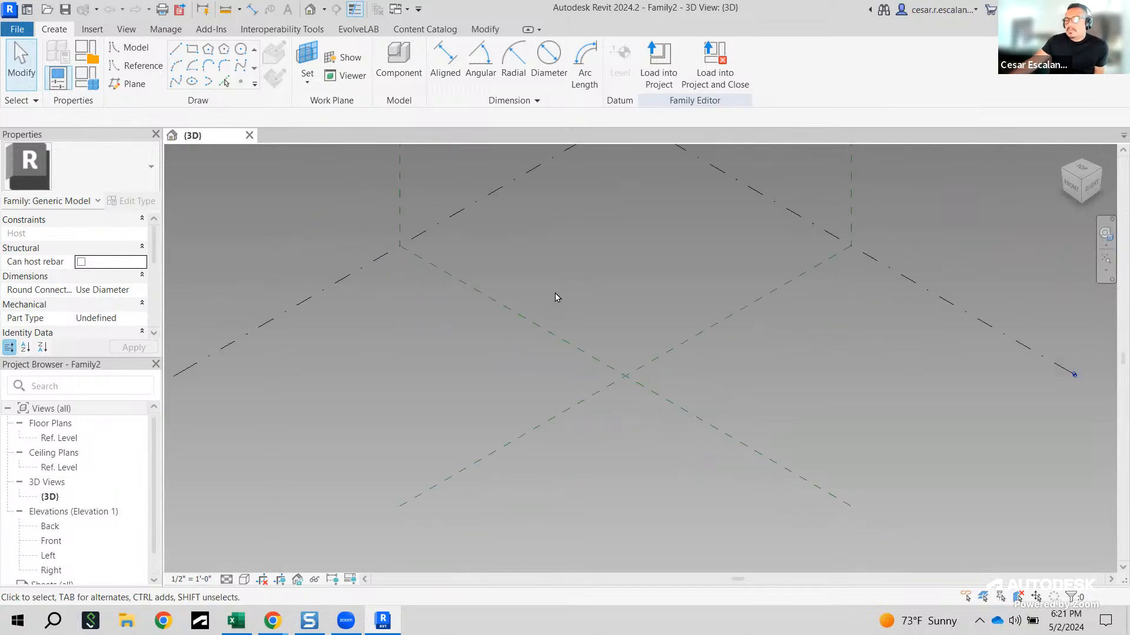
click(177, 84)
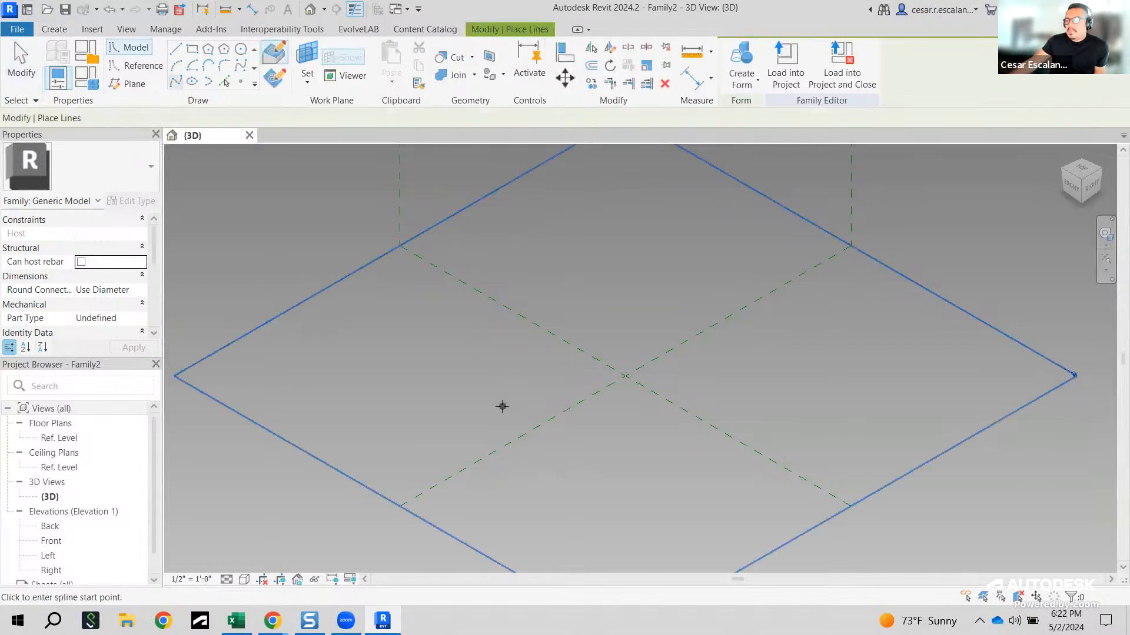
click(540, 356)
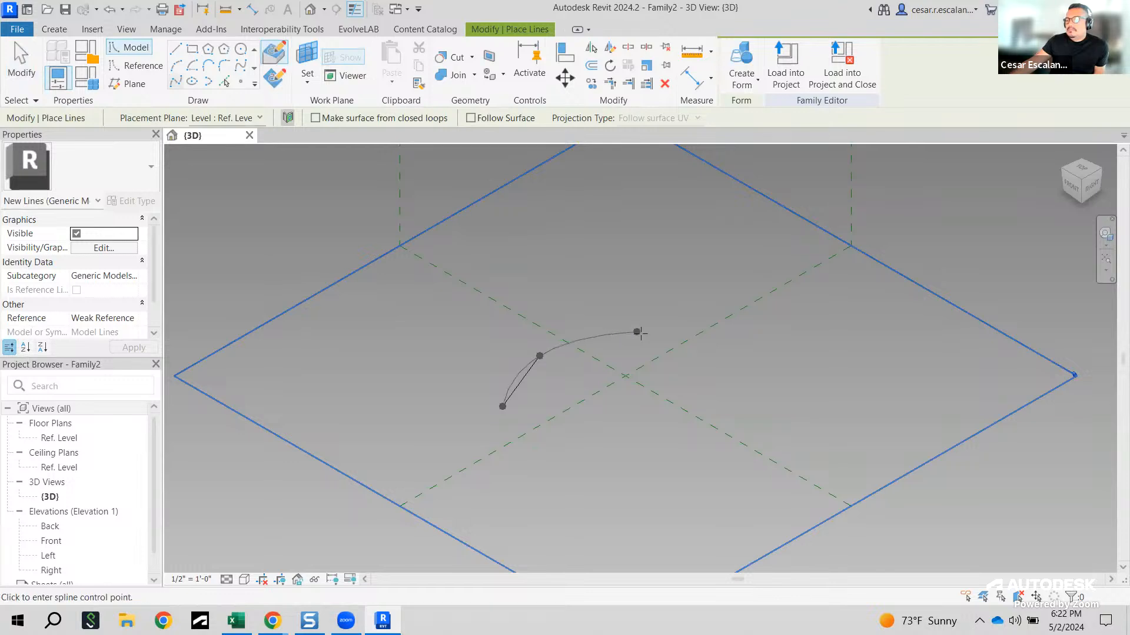
click(614, 336)
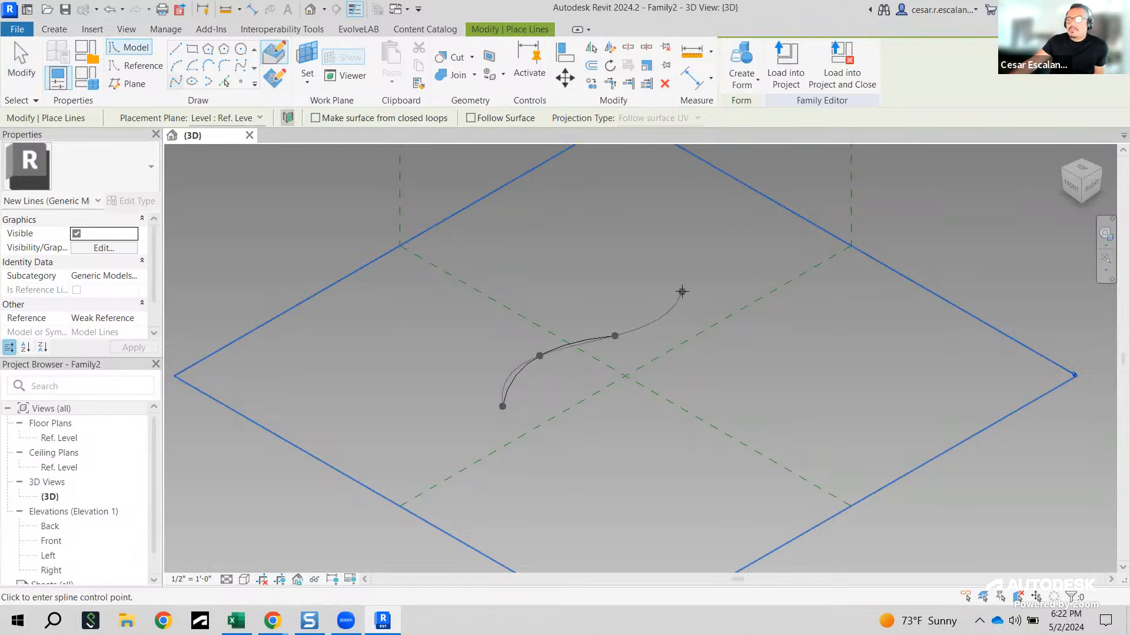
click(681, 294)
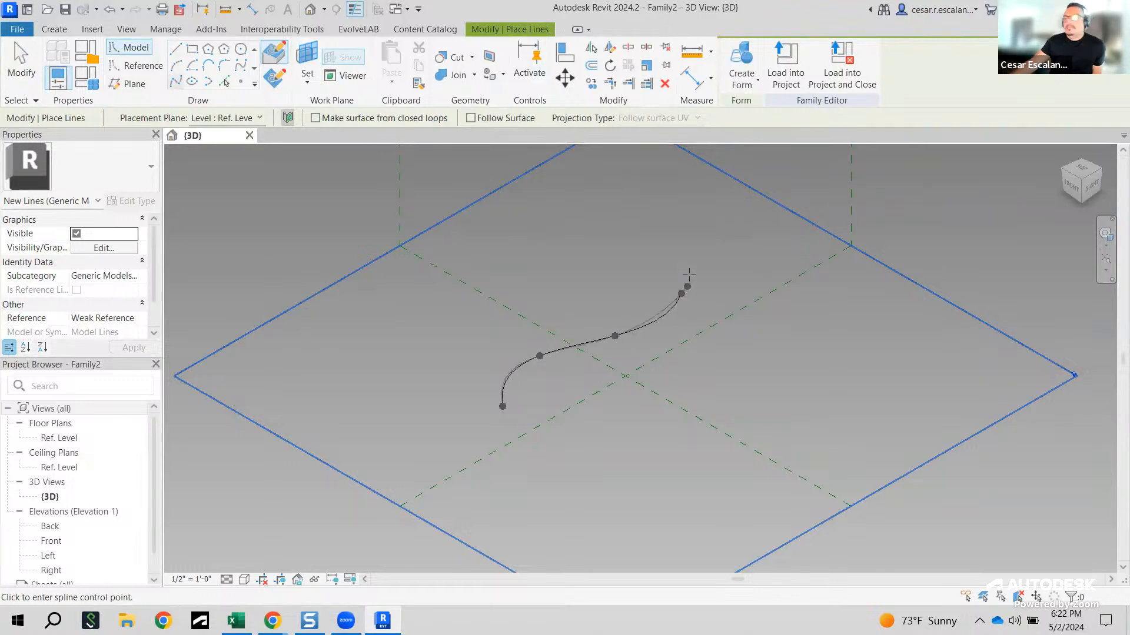
key(Escape)
key(Escape)
Step: Create a solid form from the S-shaped spline to produce a vertical curved surface
middle_drag(705, 394, 719, 467)
click(669, 402)
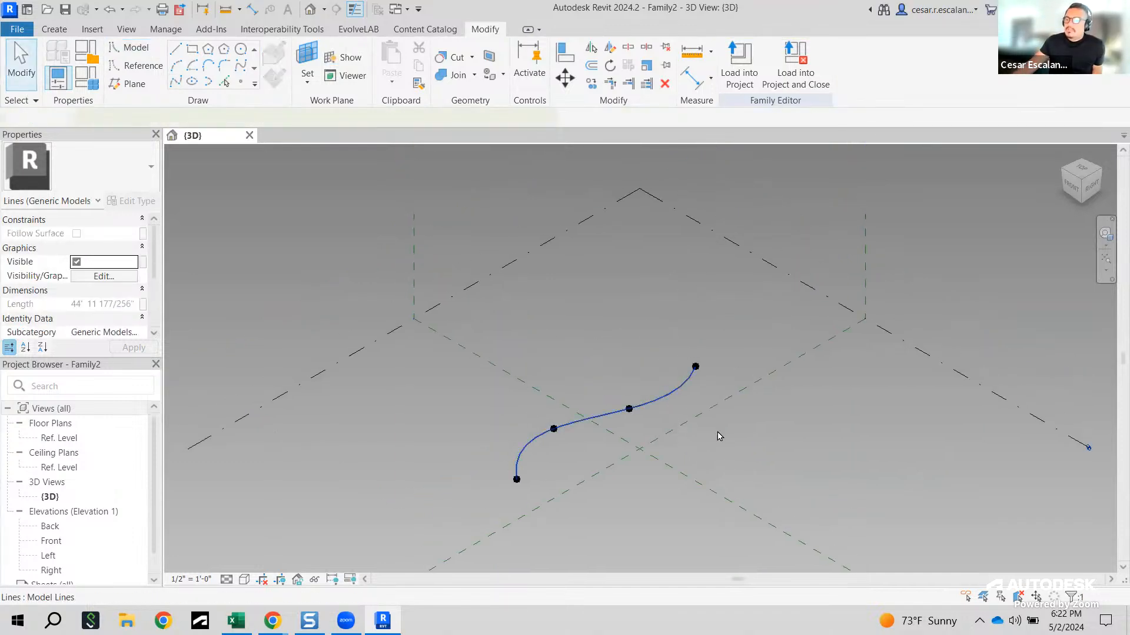
click(739, 83)
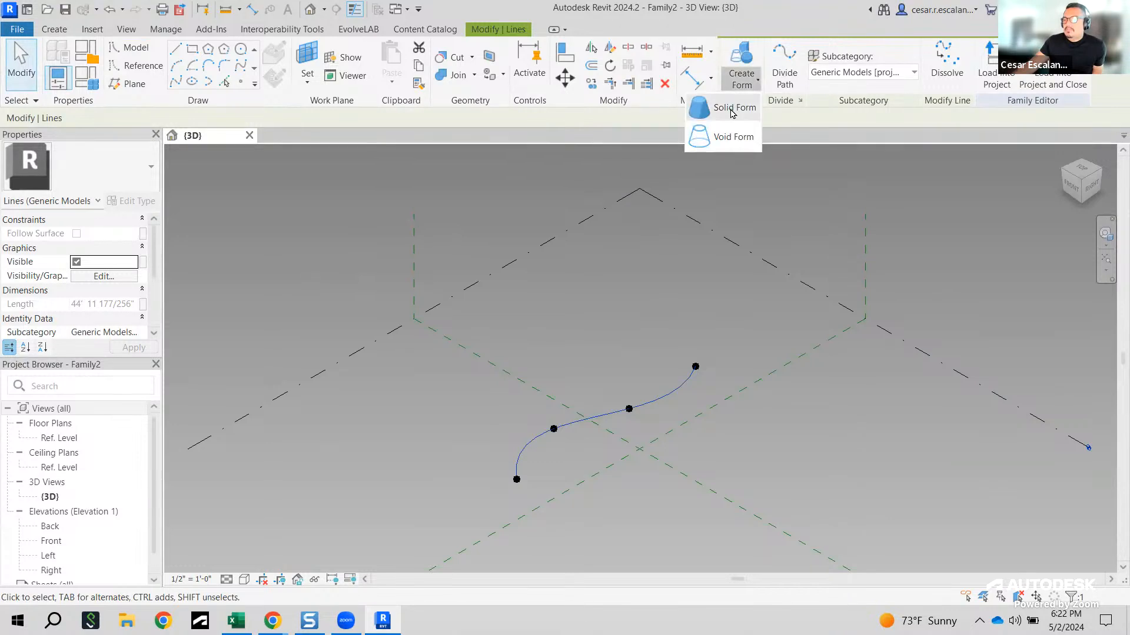
click(732, 111)
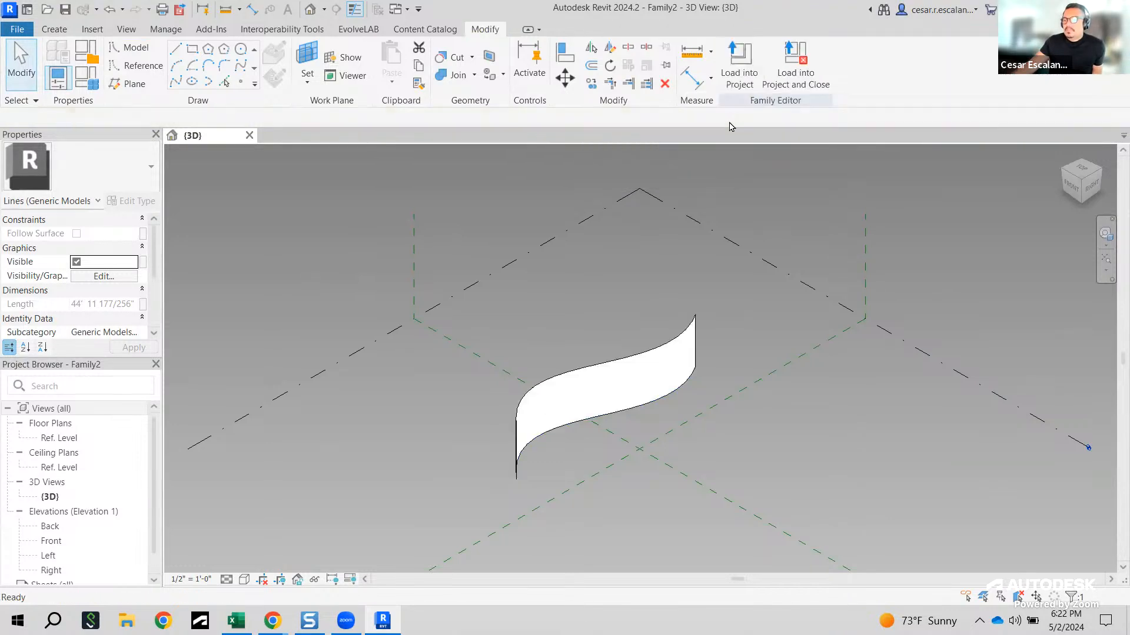
Step: Raise the curved surface's top edge along the vertical axis to make the form much taller
click(641, 357)
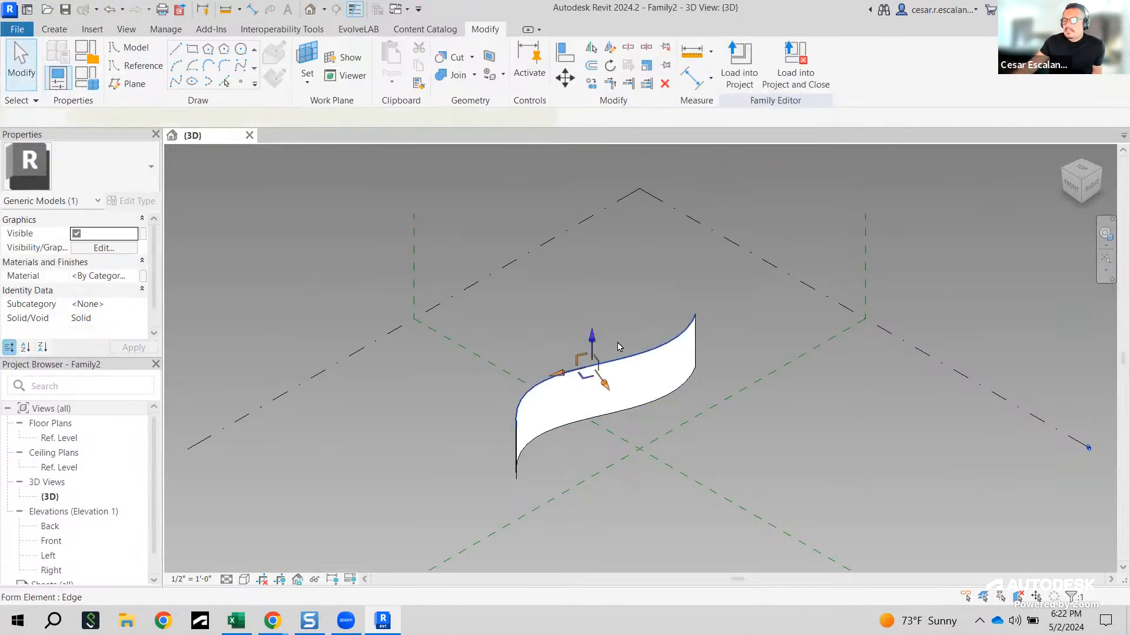
drag(575, 237, 575, 241)
click(755, 453)
shift+middle_drag(755, 437, 653, 261)
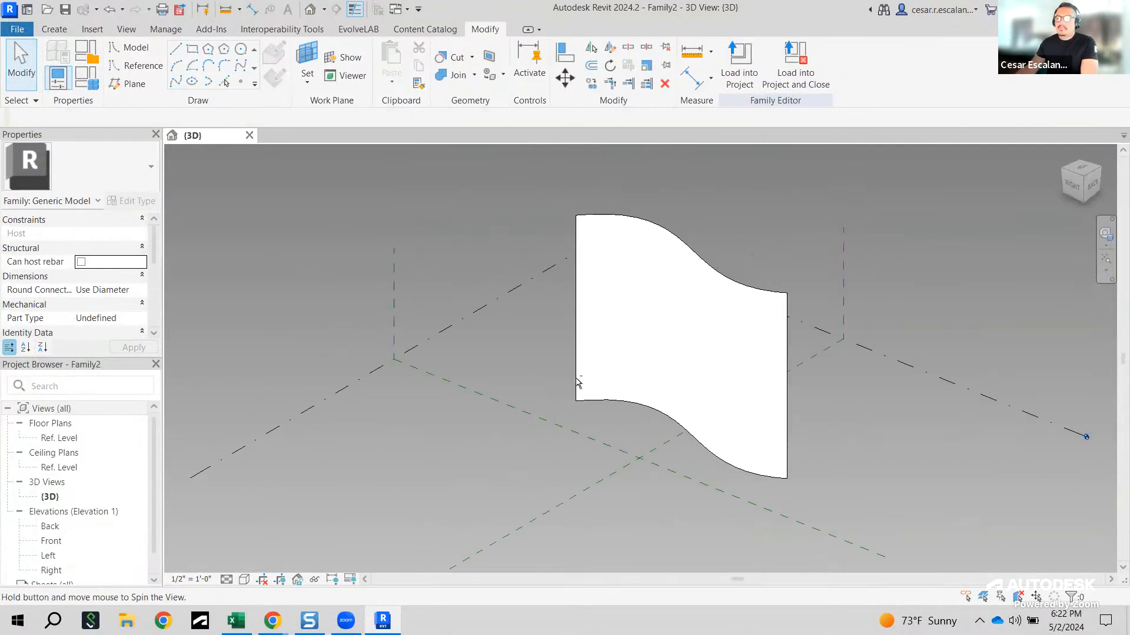
Step: Nudge a control point on the surface's top edge horizontally, and lower the whole top edge slightly
click(667, 230)
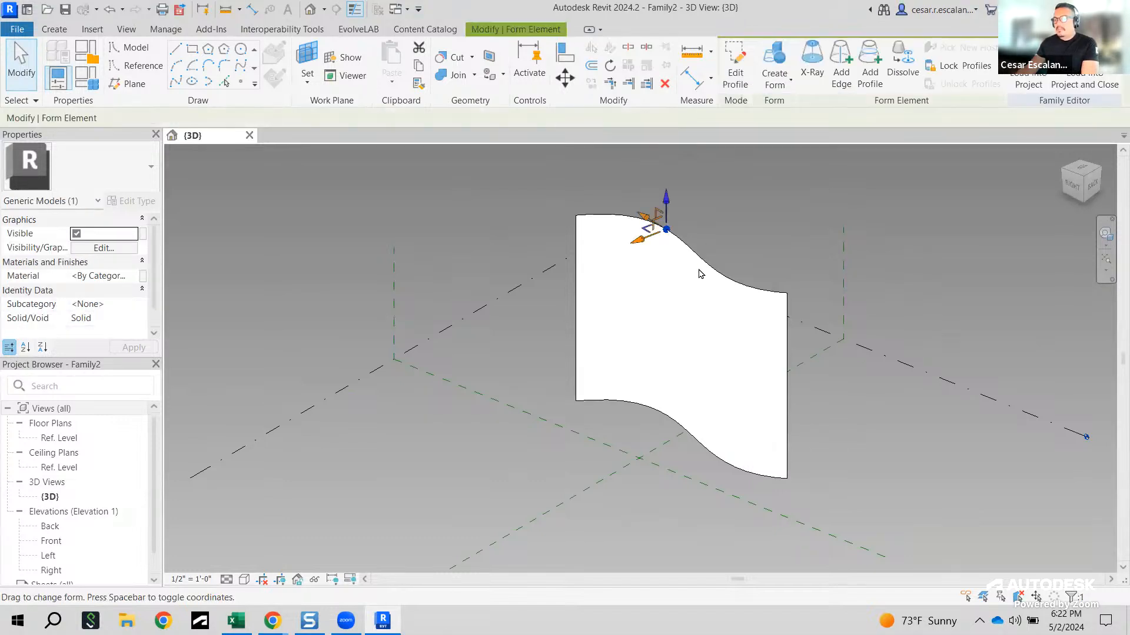
shift+middle_drag(840, 313, 910, 319)
mouse_move(639, 251)
mouse_down()
mouse_move(646, 243)
mouse_move(632, 251)
mouse_up()
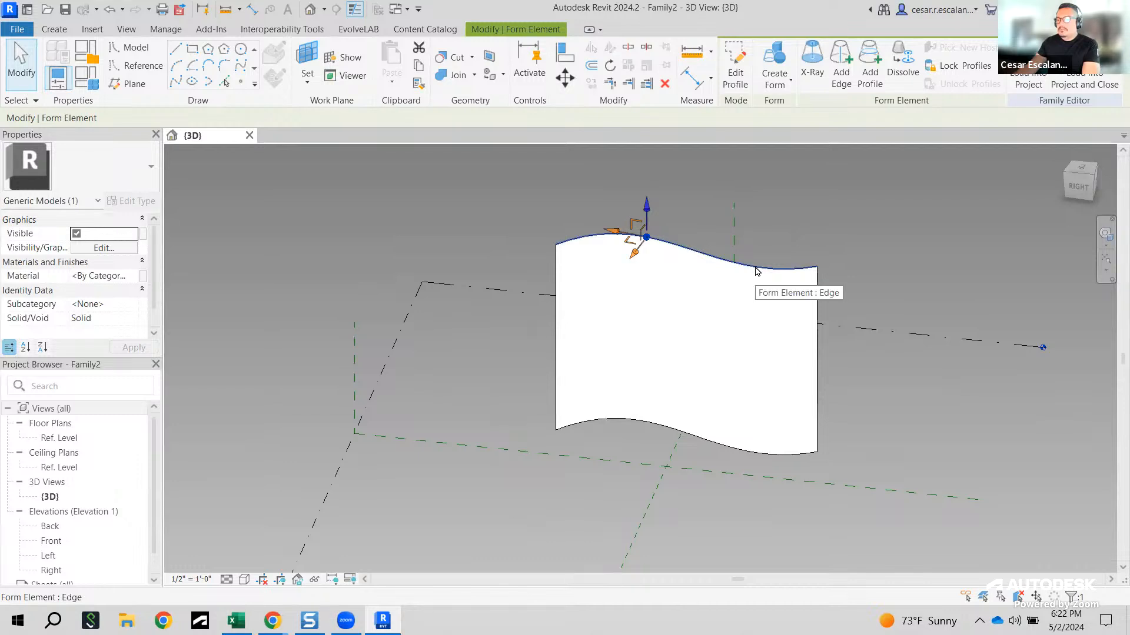
click(765, 269)
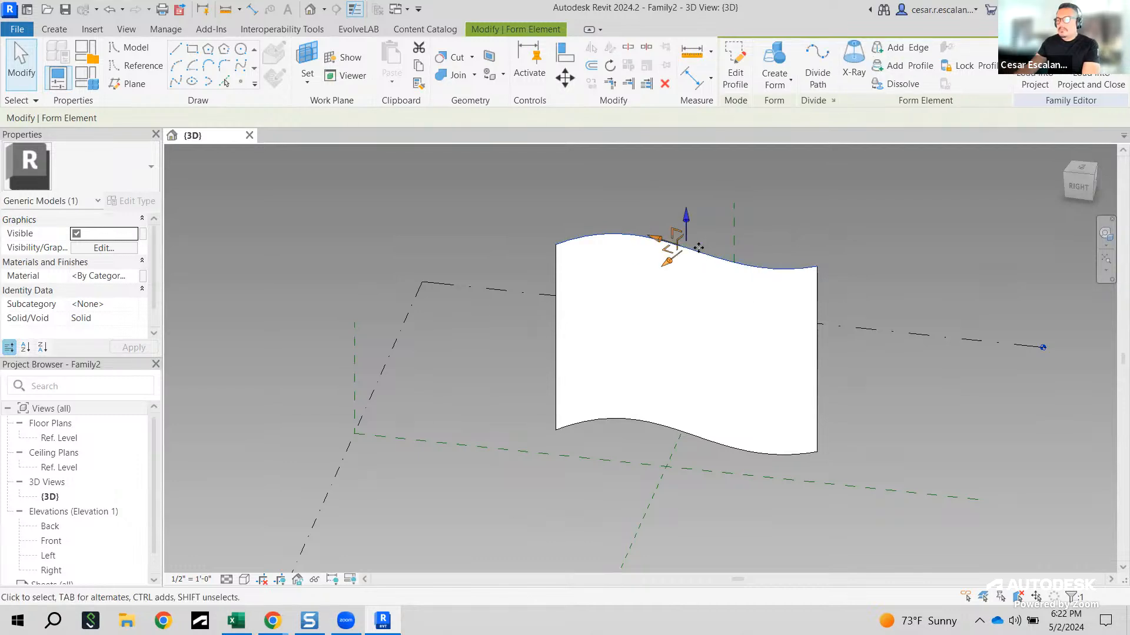
drag(686, 220, 686, 238)
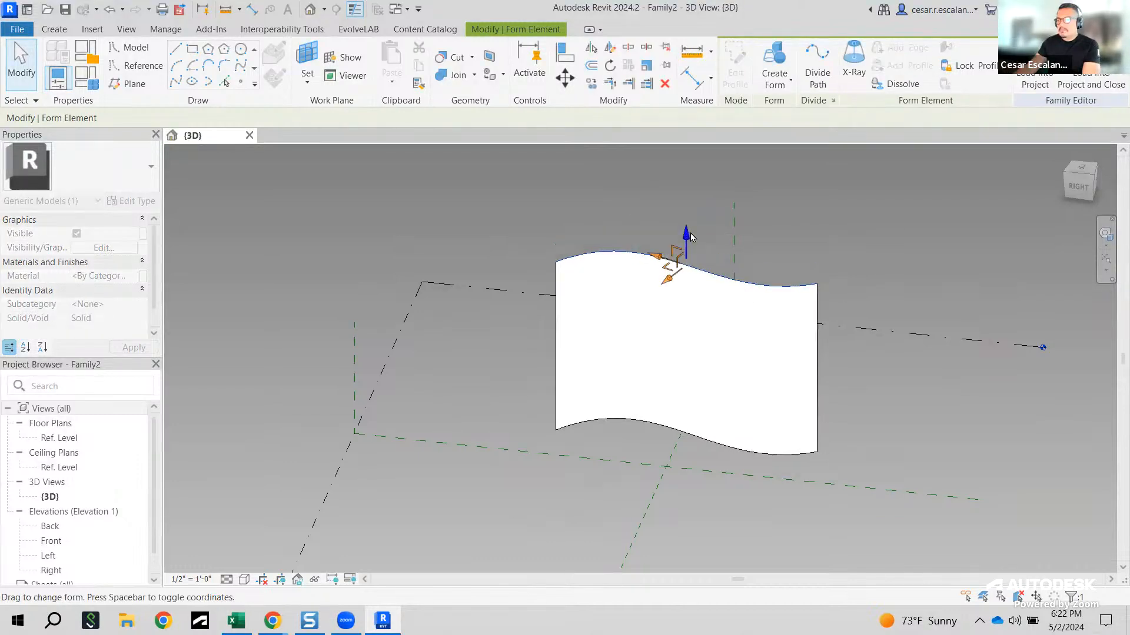
click(821, 252)
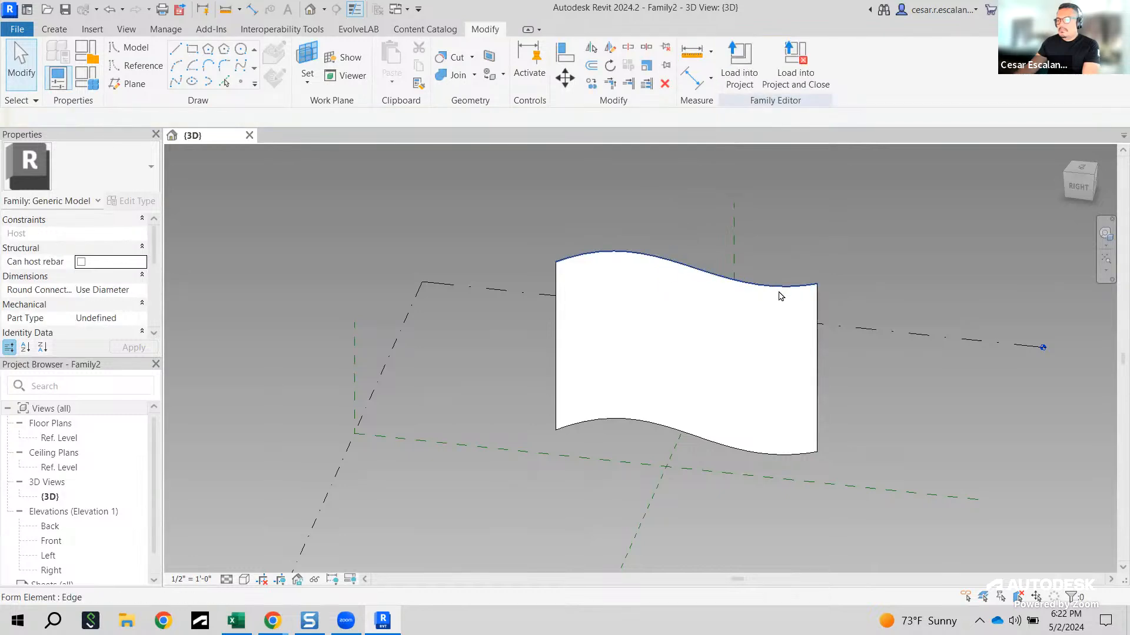
Step: Turn on X-Ray for the curved form and lower the inner control point nearer the right end of its top edge
click(780, 295)
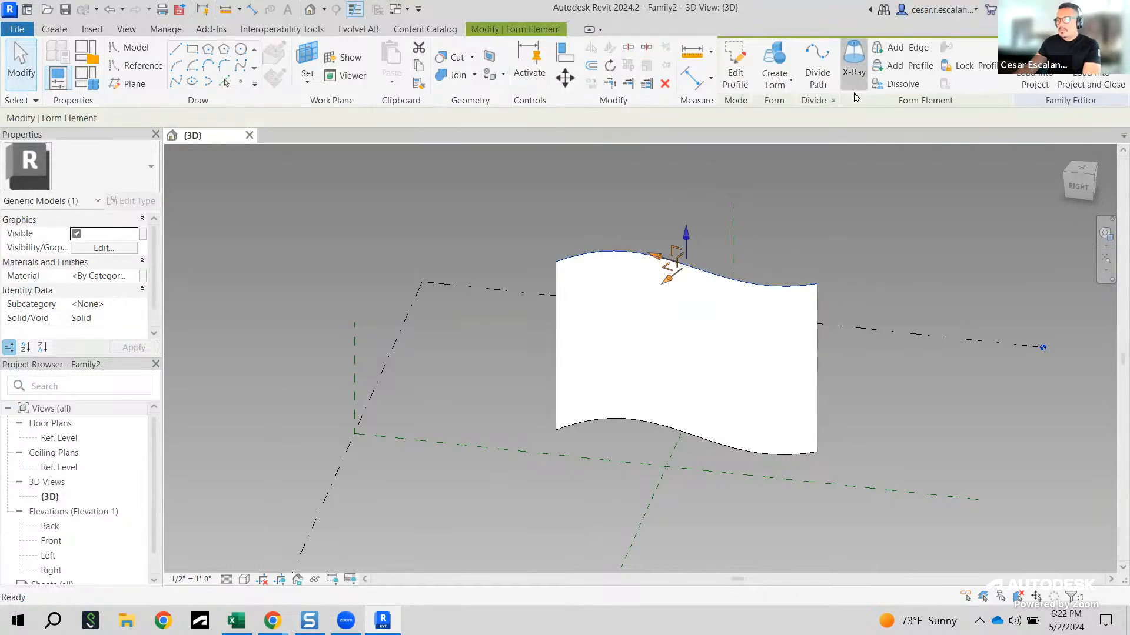
click(855, 80)
click(720, 277)
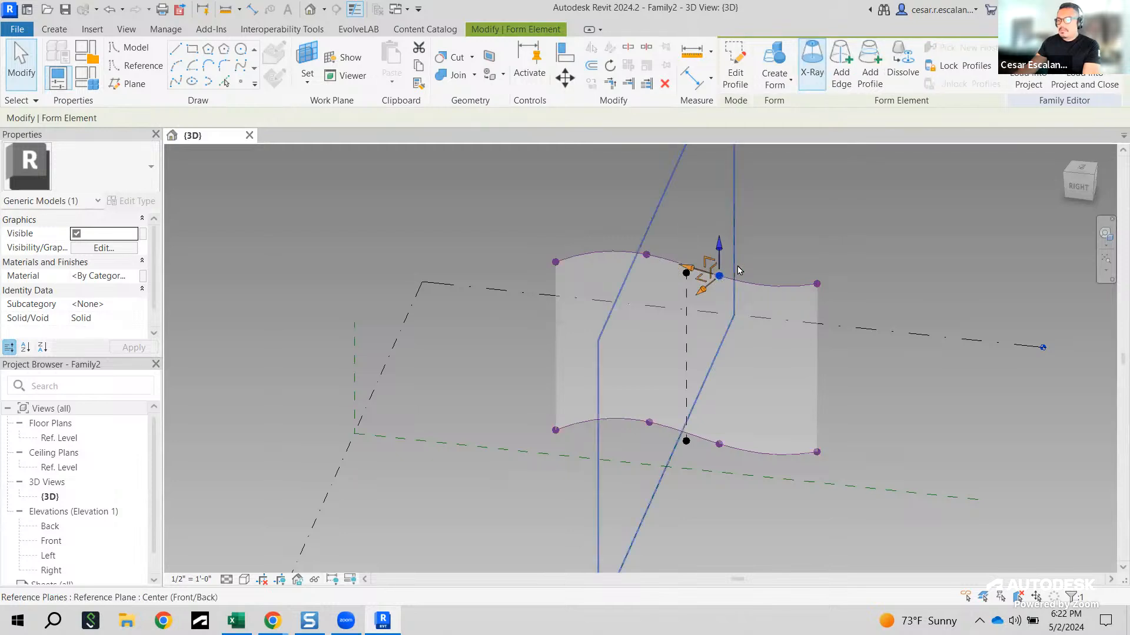
drag(722, 235, 722, 253)
click(845, 275)
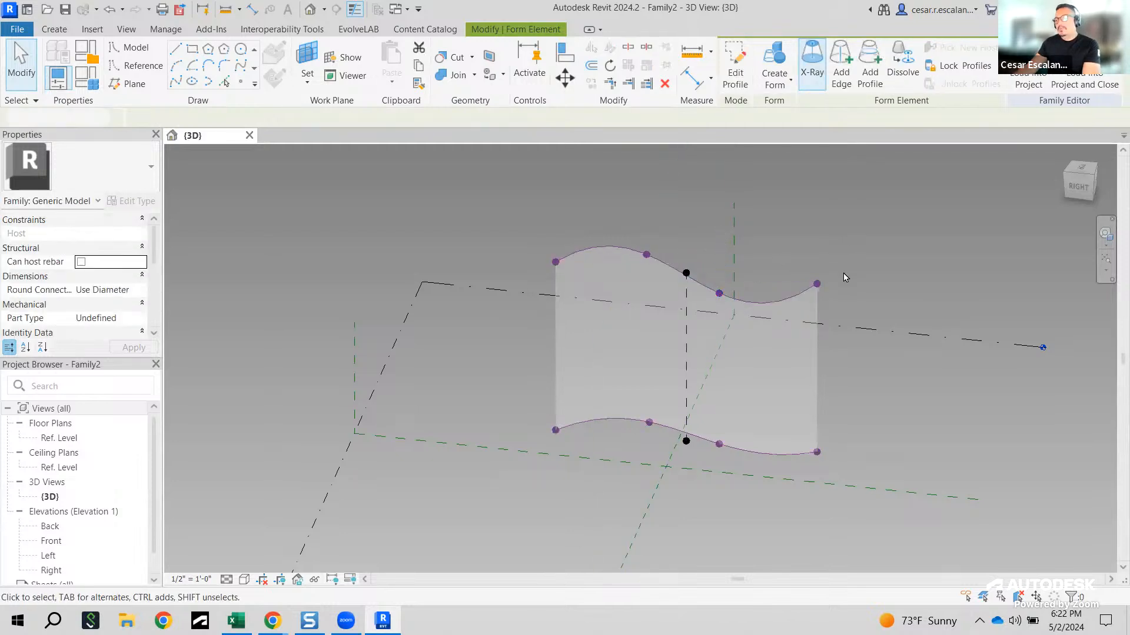
mouse_move(857, 423)
shift+middle_down()
mouse_move(746, 413)
mouse_move(857, 396)
shift+middle_up()
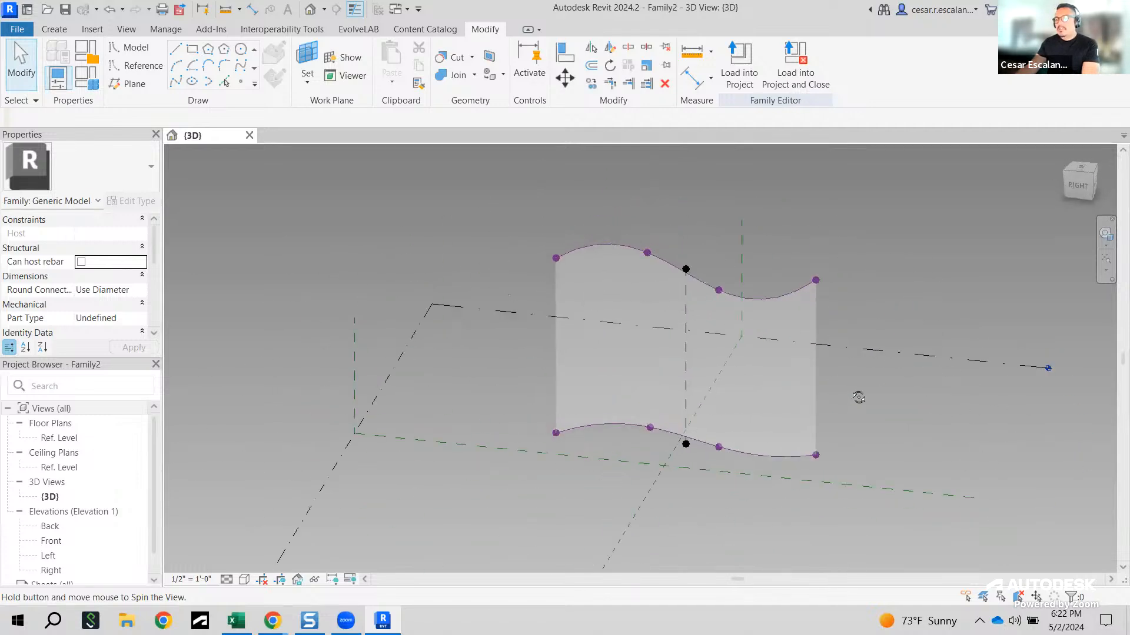
Step: Raise the same top-edge control point slightly along the vertical axis to soften the dip
click(719, 291)
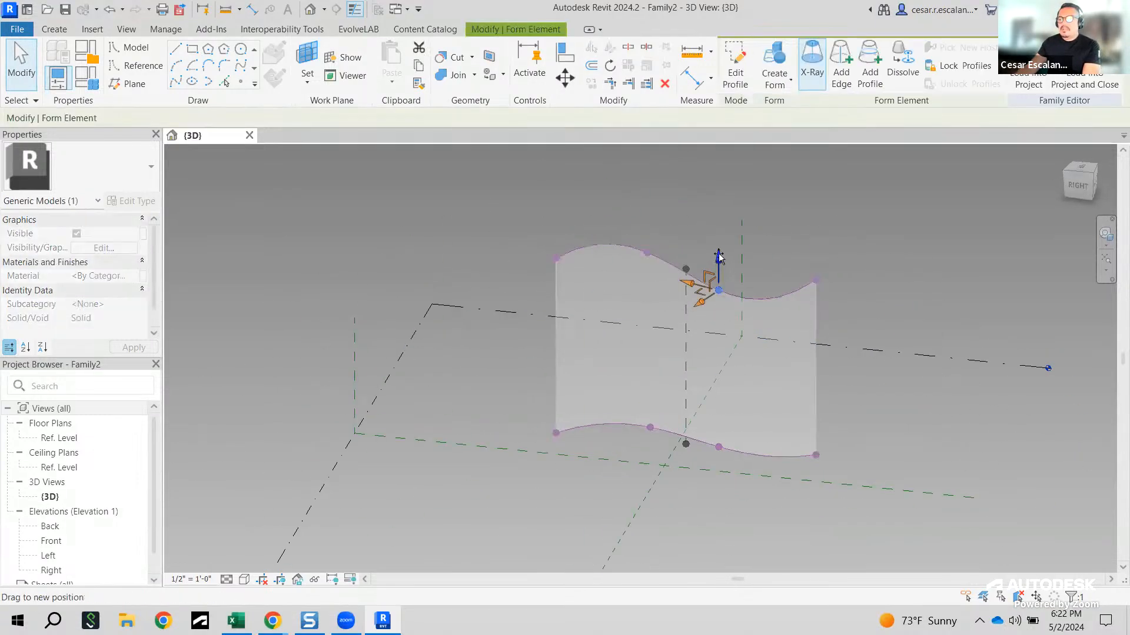
shift+middle_drag(810, 305, 878, 344)
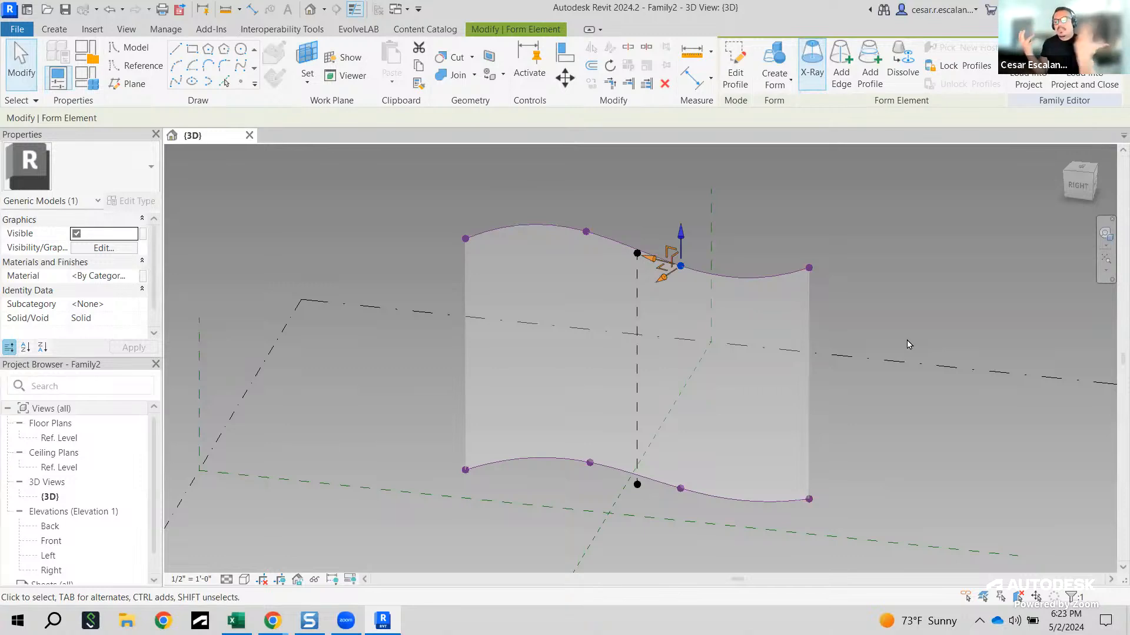
click(893, 292)
Step: Move the bottom edge's protruding inner control point horizontally across to the opposite side of the surface, reversing the curve there
scroll(845, 360, down, 2)
shift+middle_drag(876, 443, 729, 465)
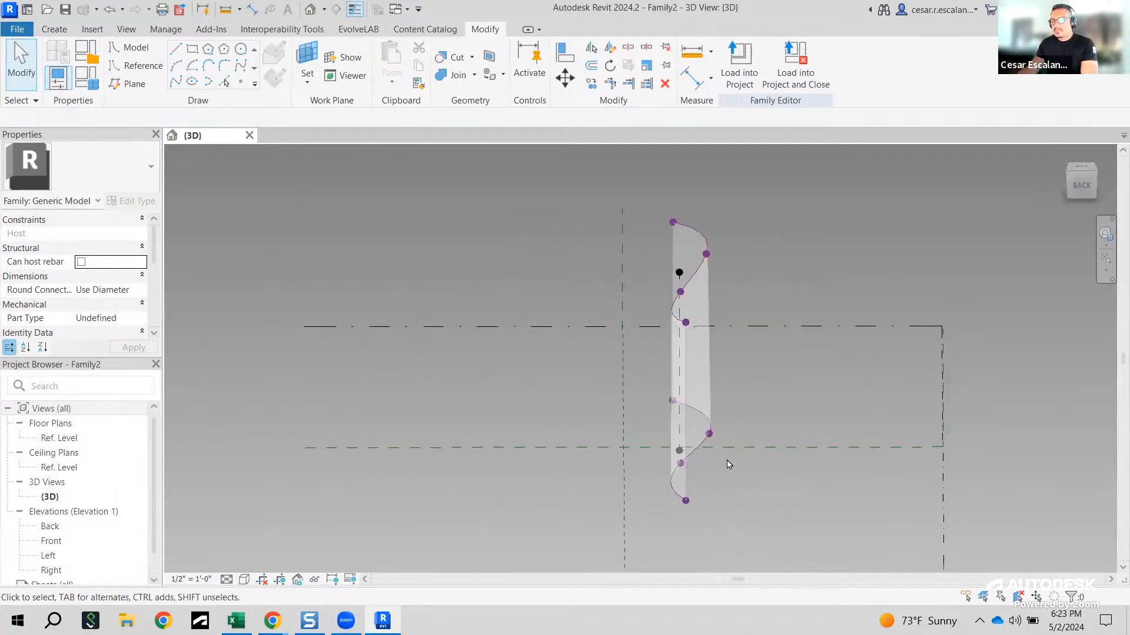
click(709, 434)
drag(657, 430, 623, 431)
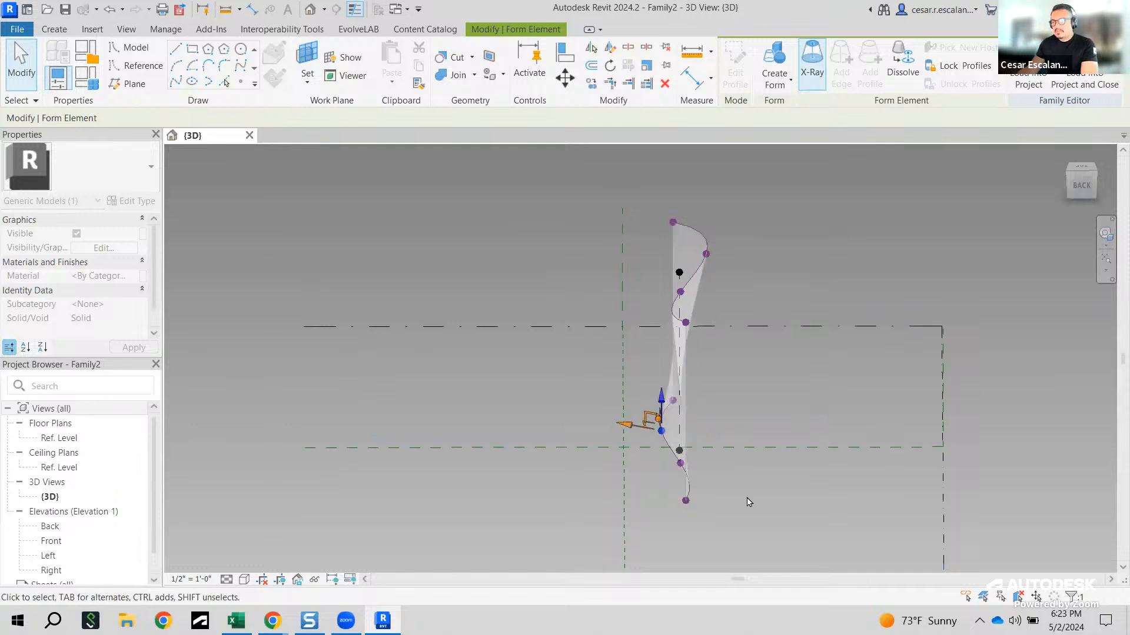
click(745, 506)
shift+middle_drag(742, 511, 980, 516)
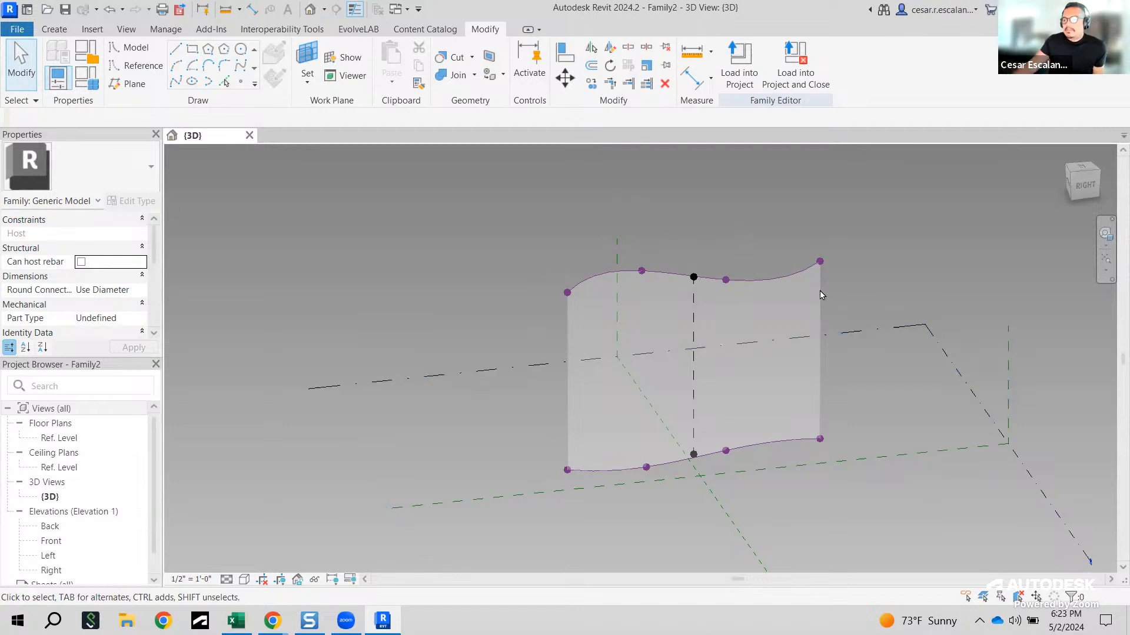
Step: Turn off X-Ray for the form and divide its curved surface into a UV grid
click(816, 320)
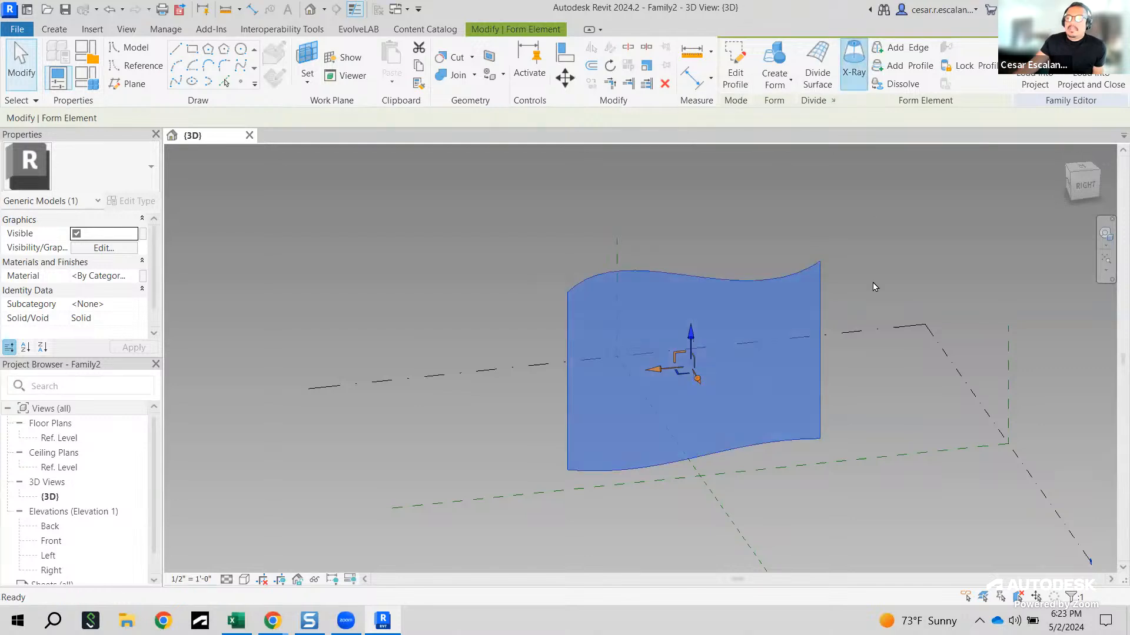
click(865, 511)
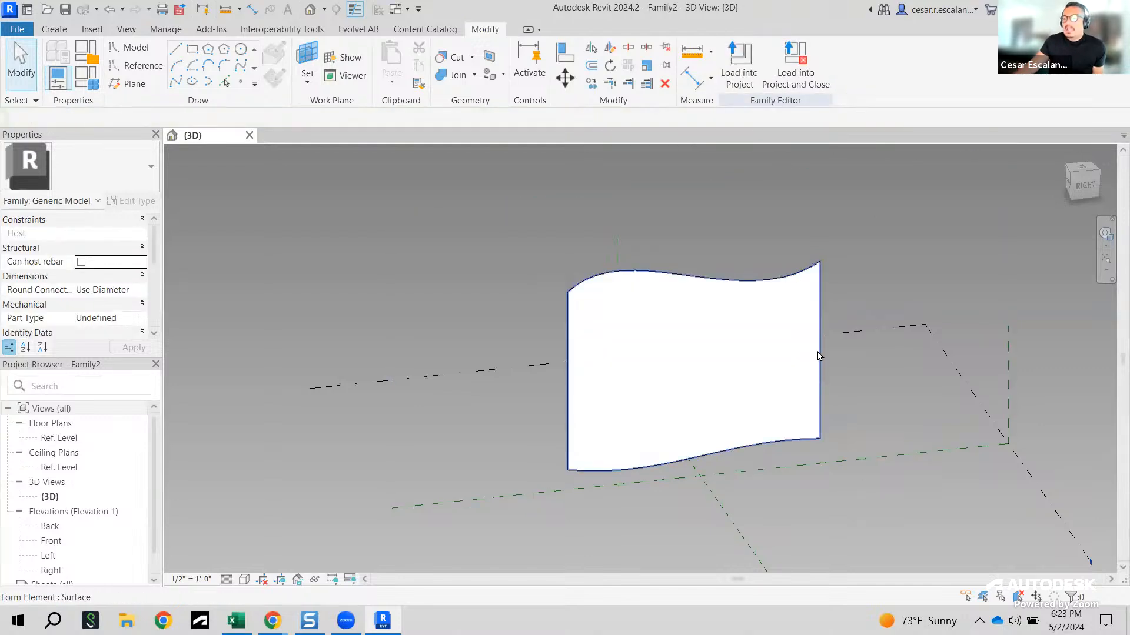
click(787, 283)
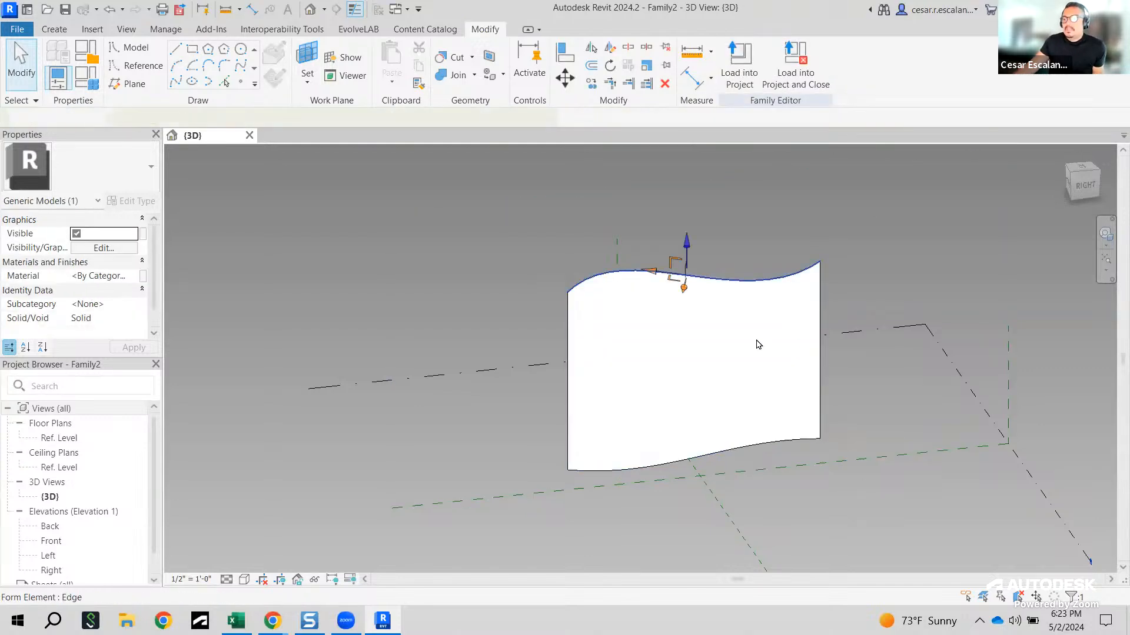
click(774, 235)
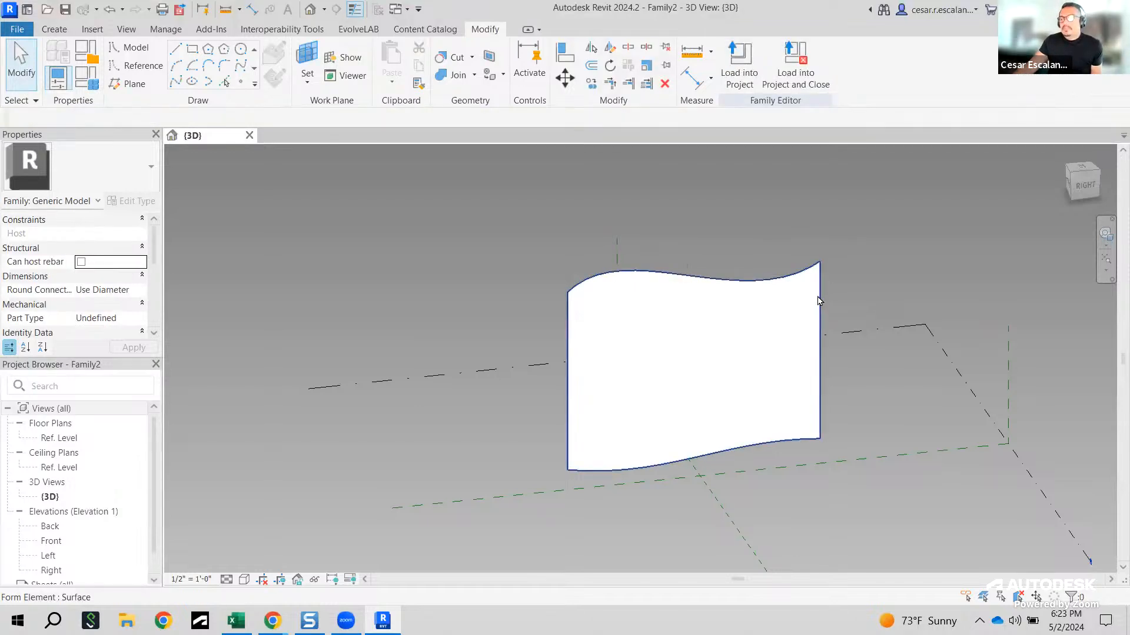
click(818, 302)
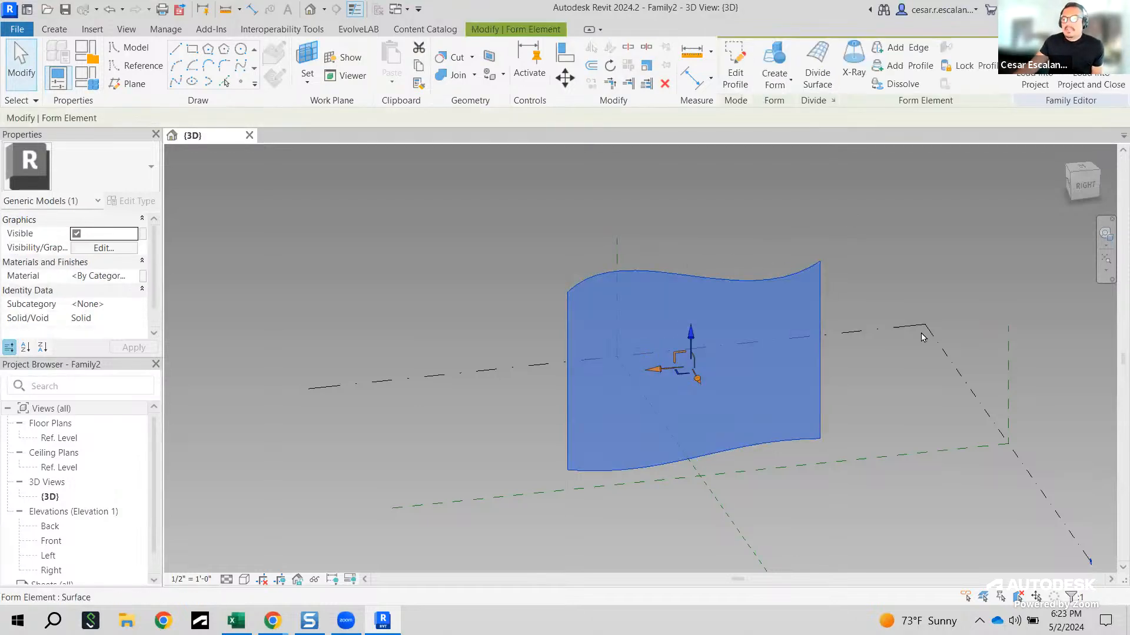
click(823, 43)
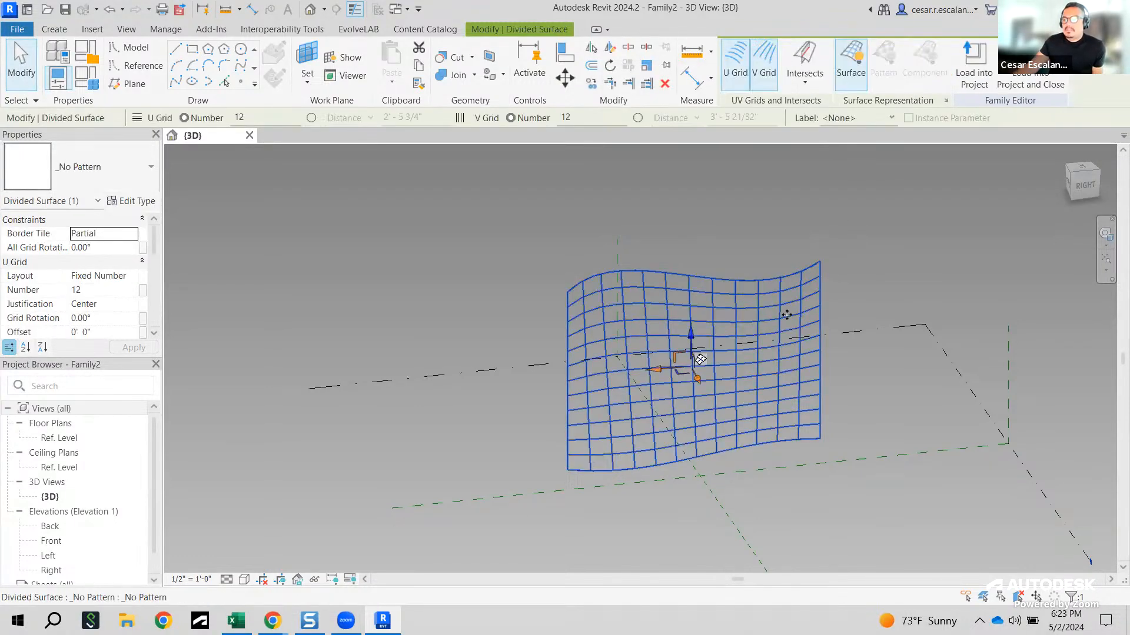
key(Escape)
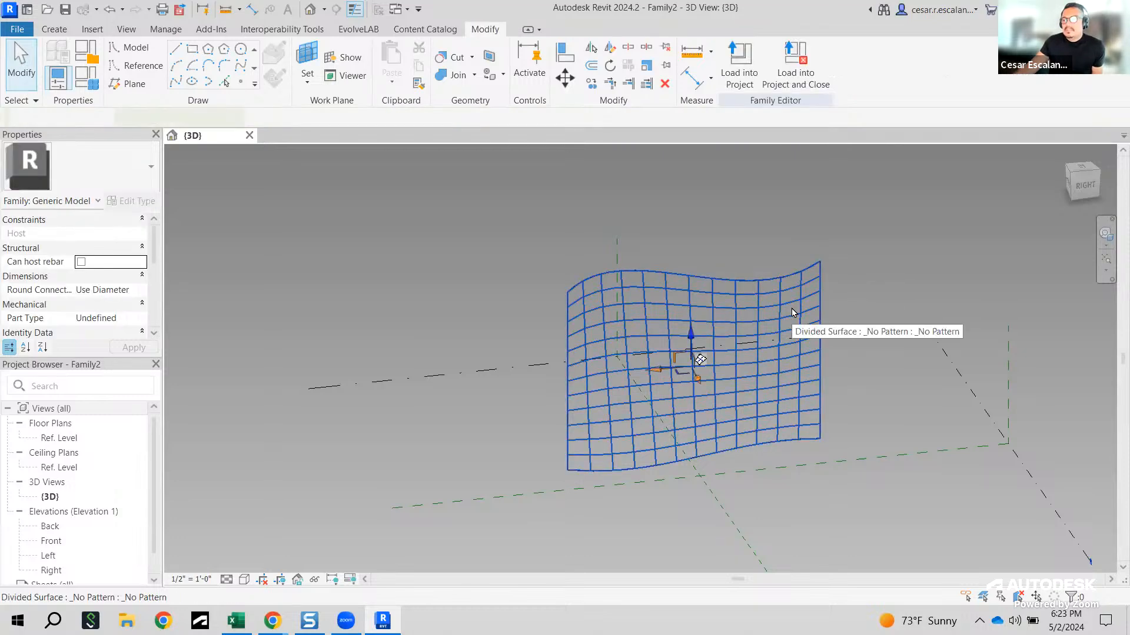
Step: Set both the U Grid and V Grid numbers of the divided surface to 8
click(790, 310)
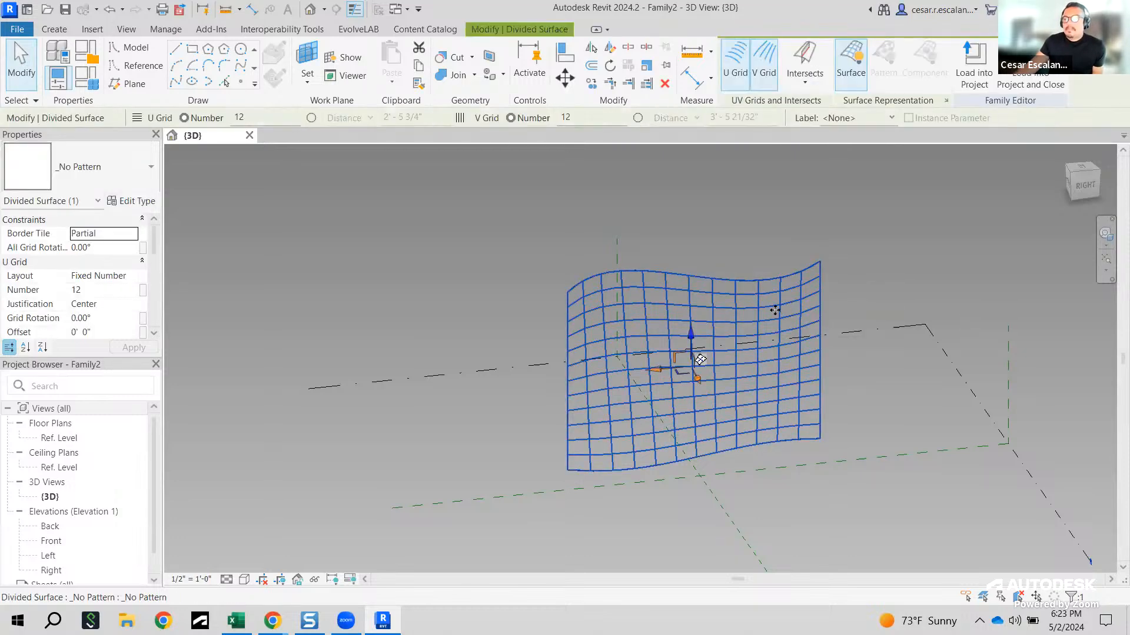
click(115, 293)
text(8)
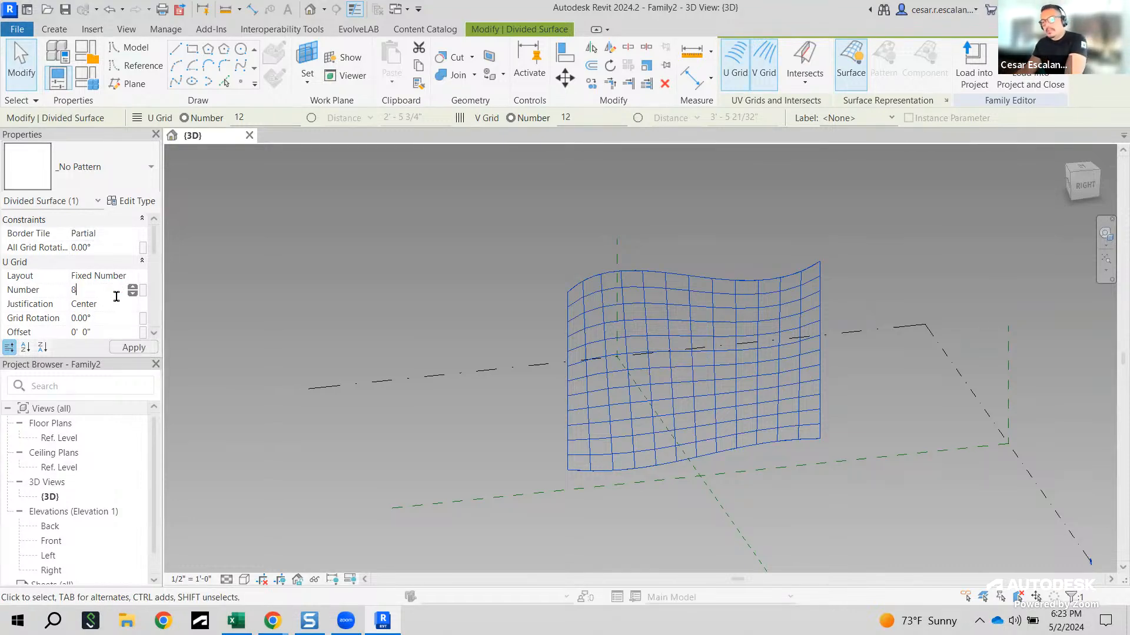
scroll(104, 327, down, 3)
click(101, 335)
scroll(101, 338, down, 1)
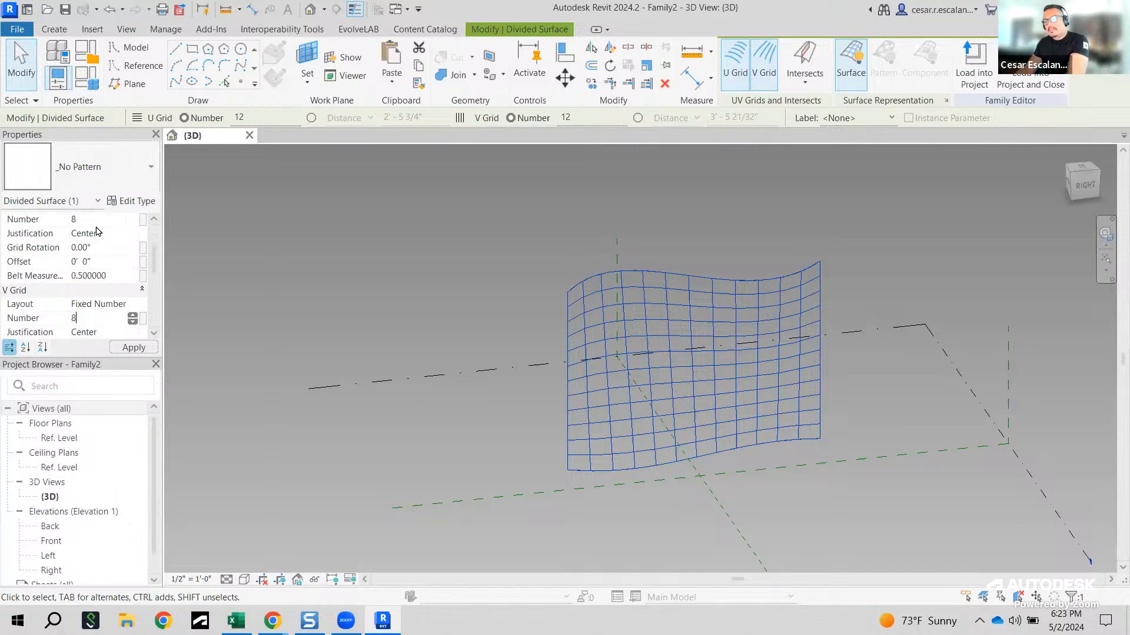
text(8)
click(469, 218)
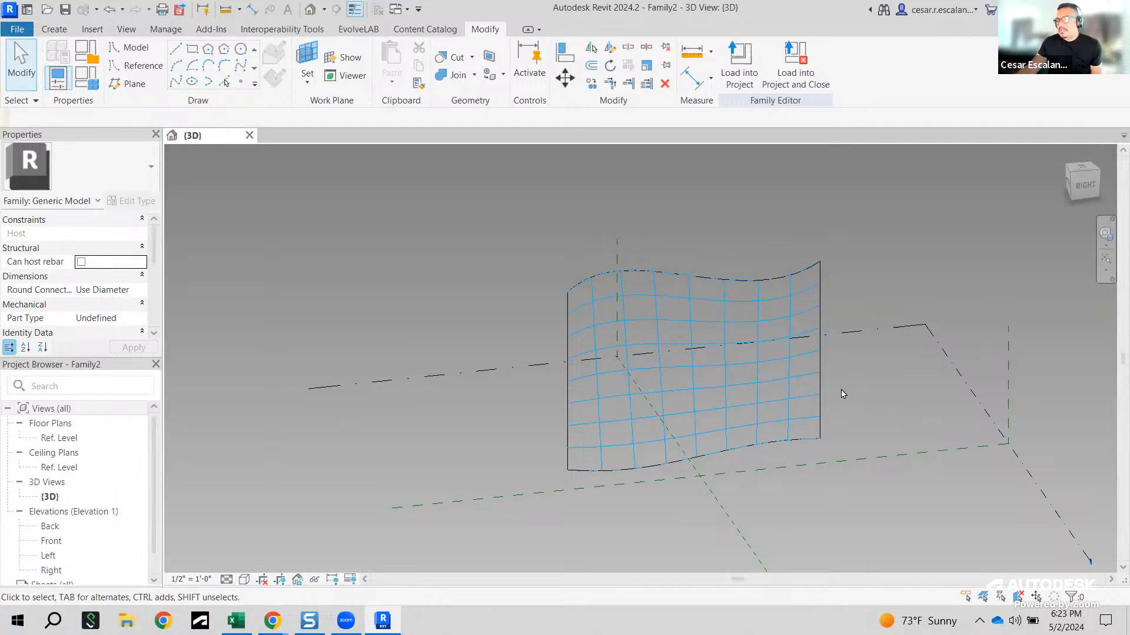
Step: Enable Nodes in the divided surface's Surface Representation settings to show points at the grid intersections
click(800, 381)
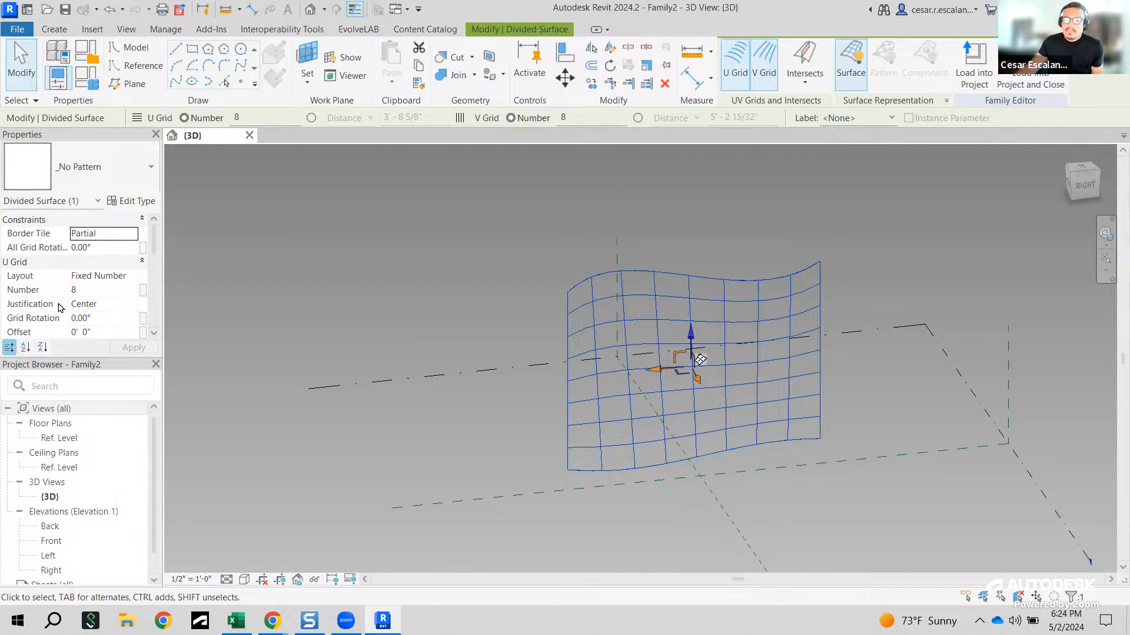
scroll(73, 295, down, 4)
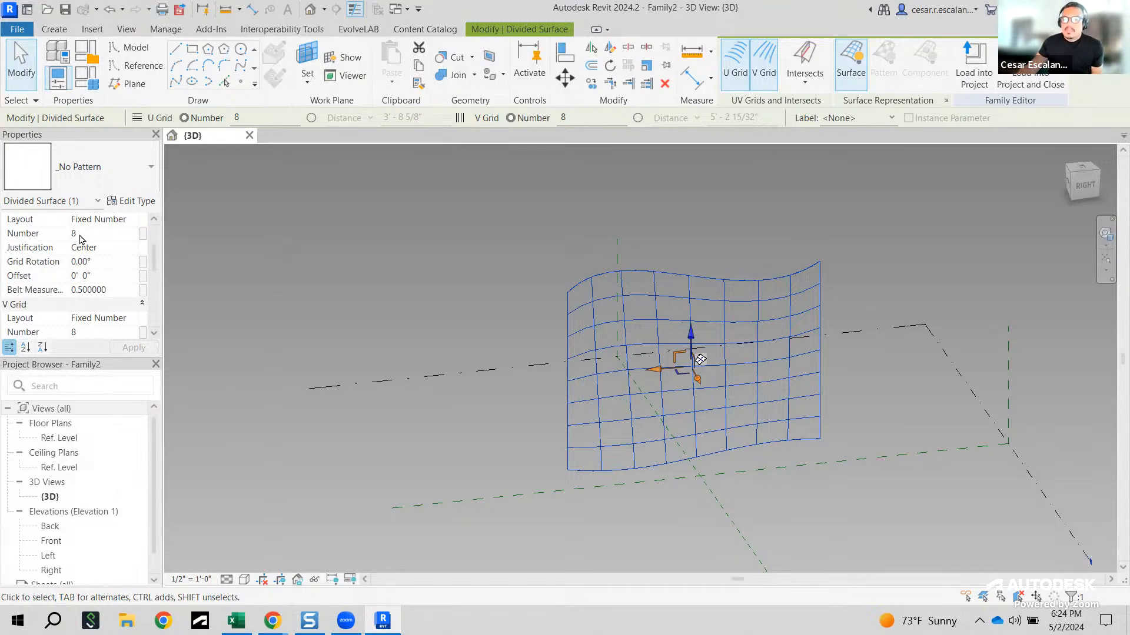
scroll(80, 238, down, 5)
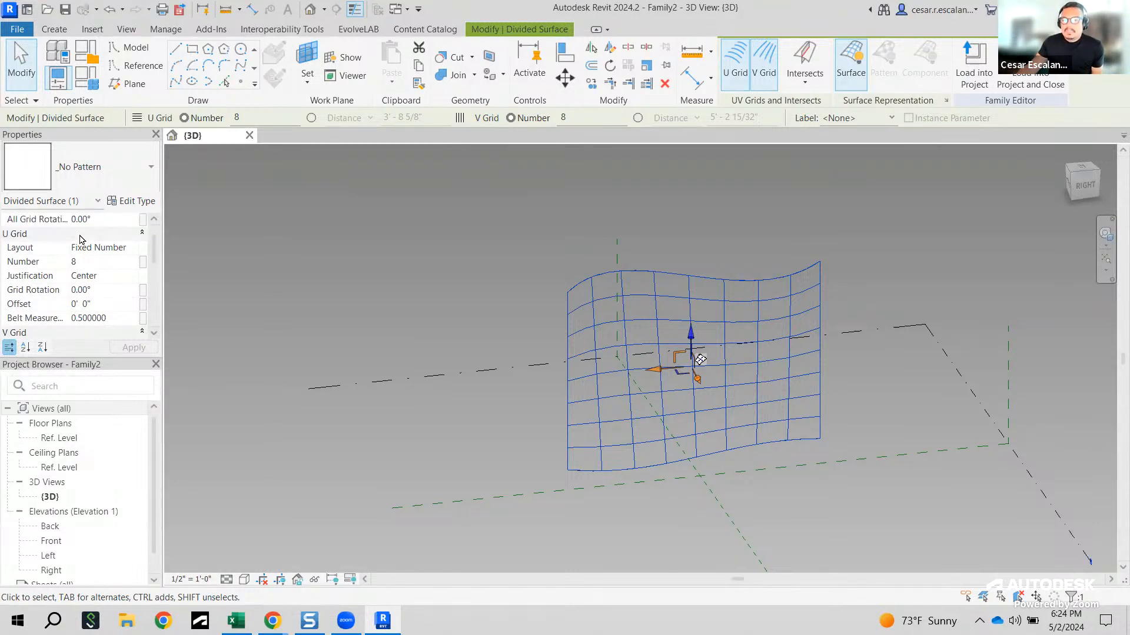
scroll(118, 285, down, 1)
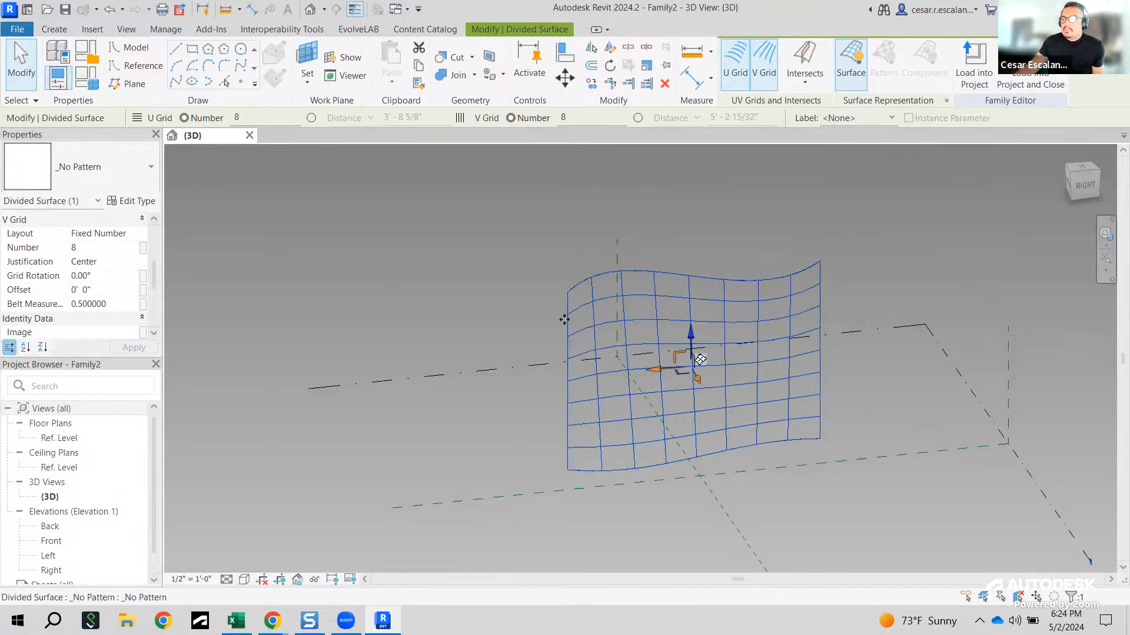
click(947, 103)
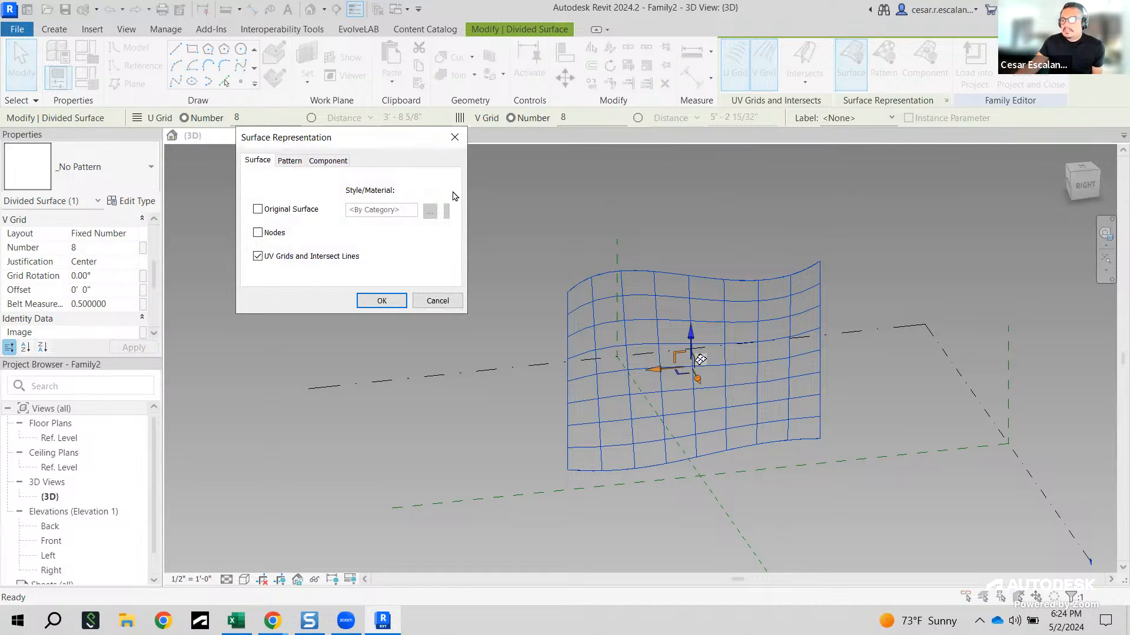
click(258, 233)
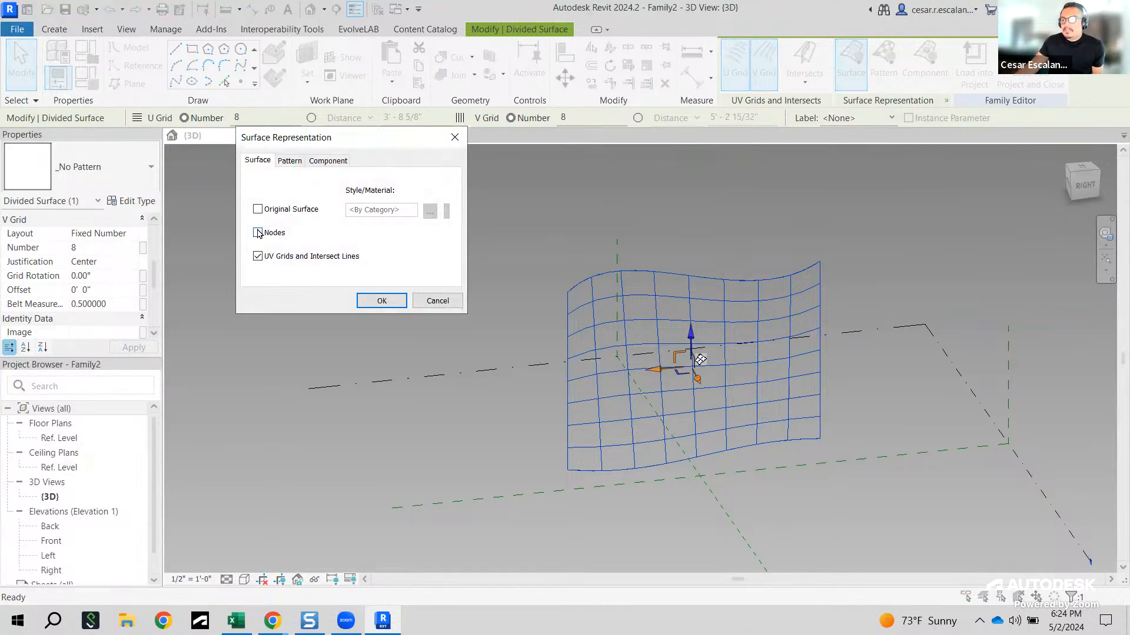
click(382, 301)
scroll(827, 494, up, 3)
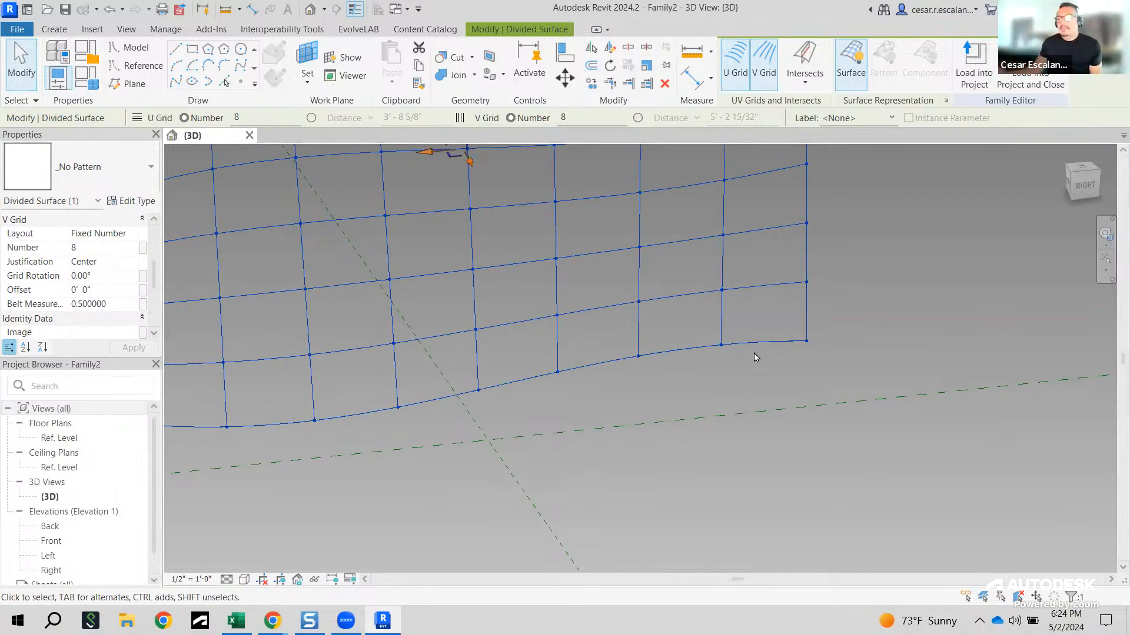
click(757, 487)
scroll(789, 497, down, 2)
middle_drag(789, 496, 784, 548)
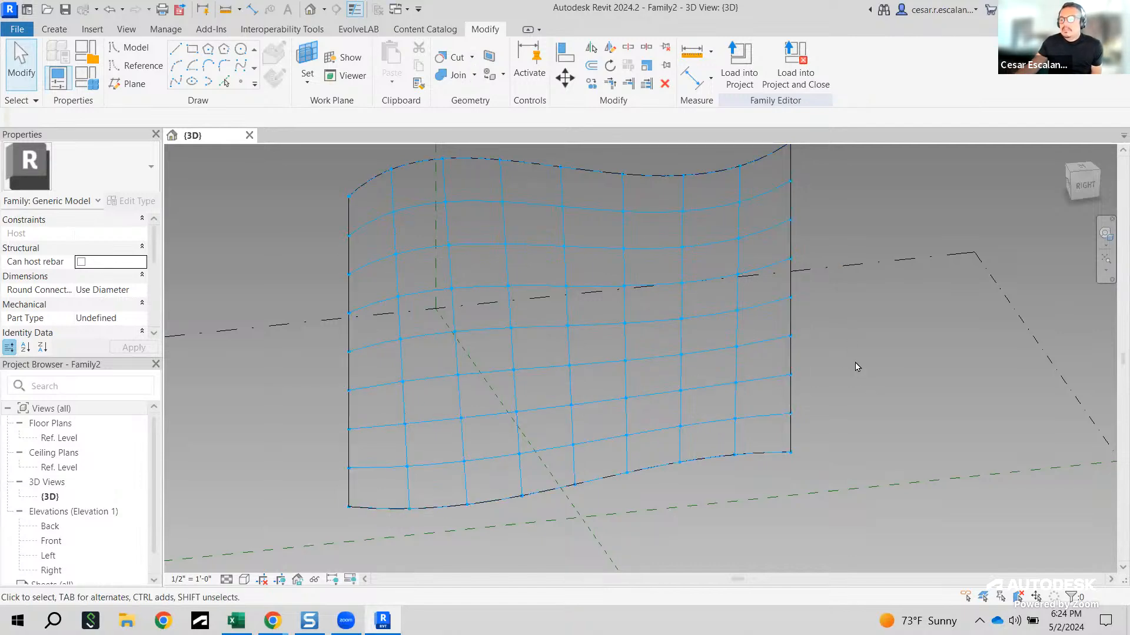
Step: Load the 4pt_Module.rfa family from the downloaded Adaptive Components folder into this family
click(92, 29)
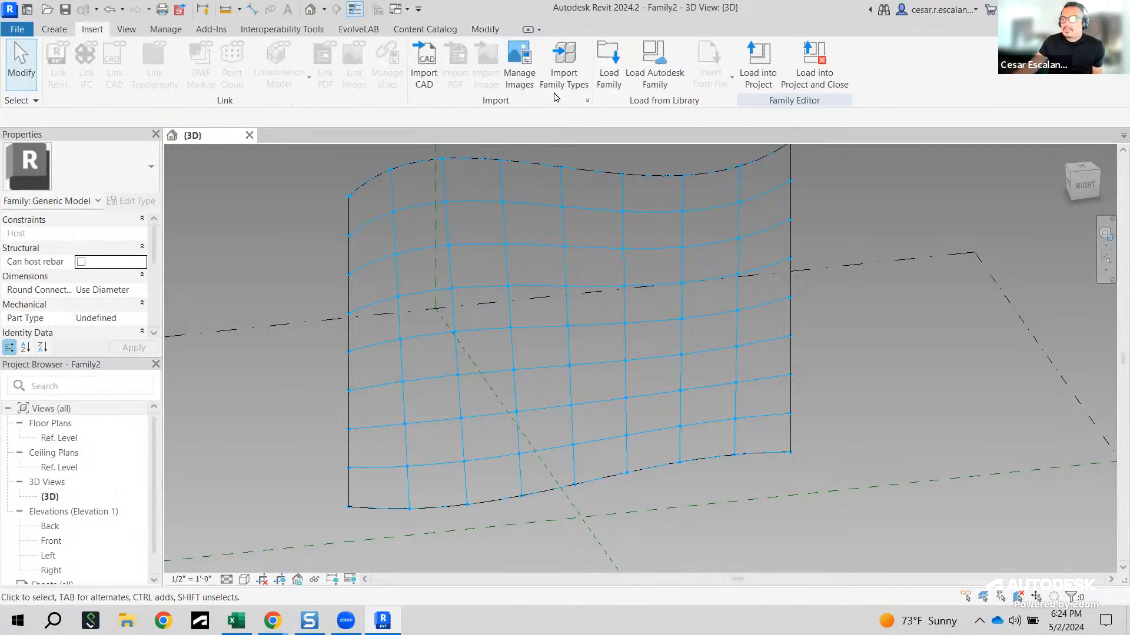
click(610, 74)
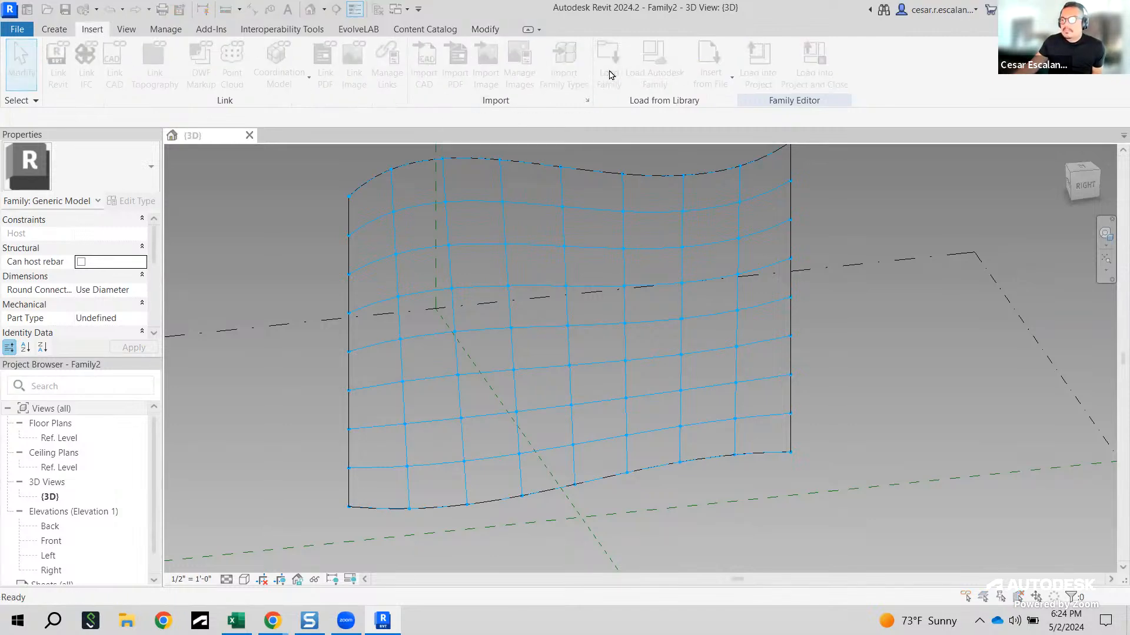
drag(694, 250, 637, 163)
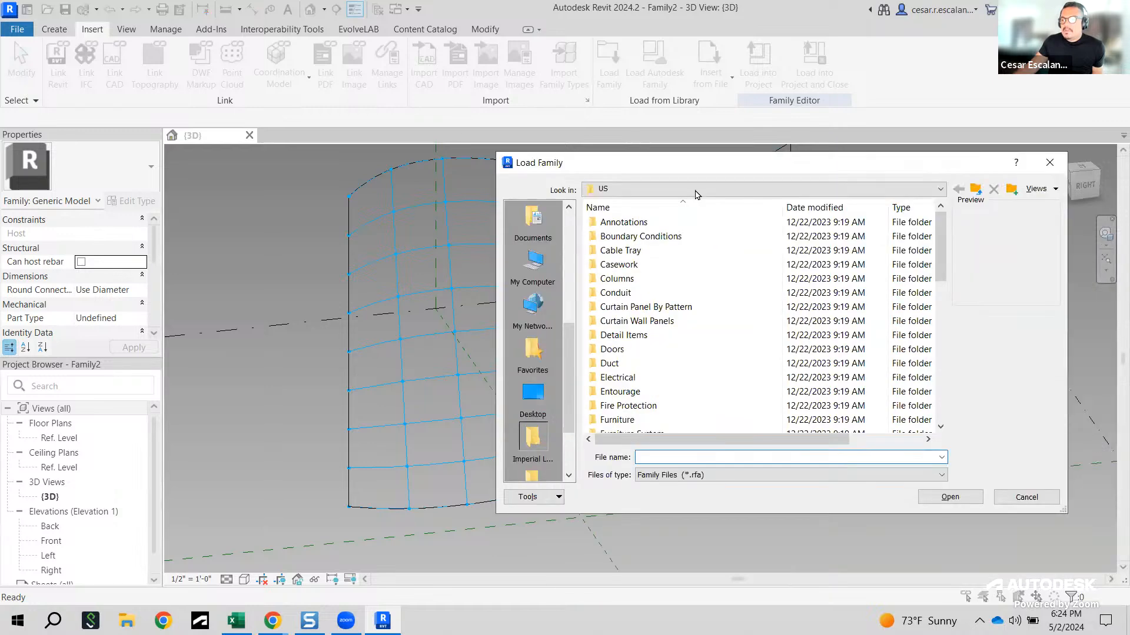
click(694, 190)
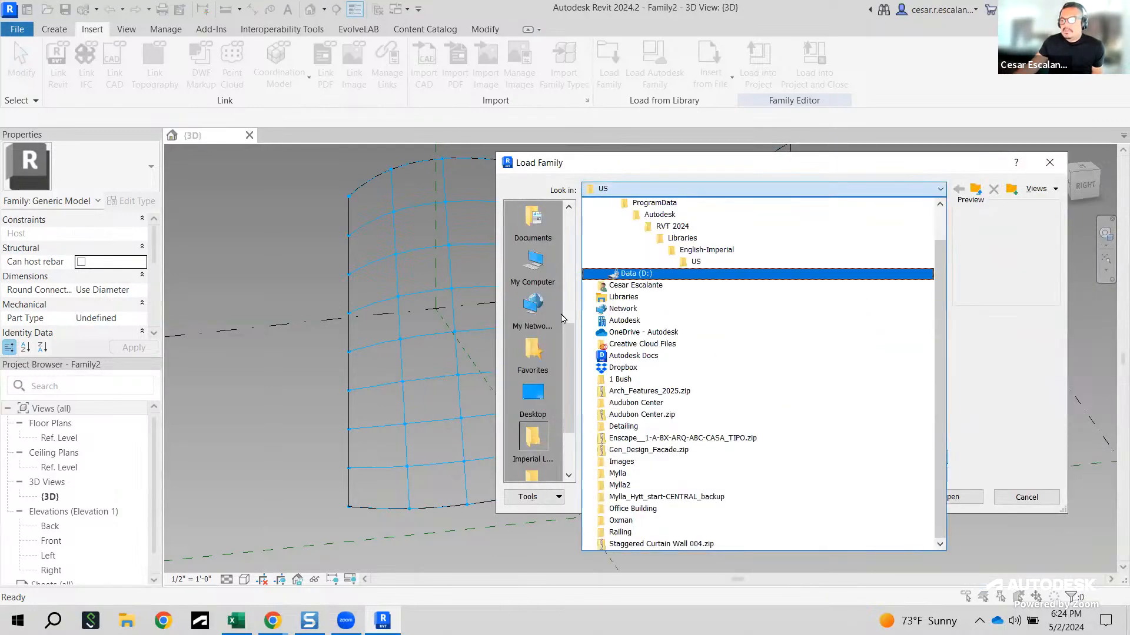
click(569, 344)
drag(569, 344, 569, 235)
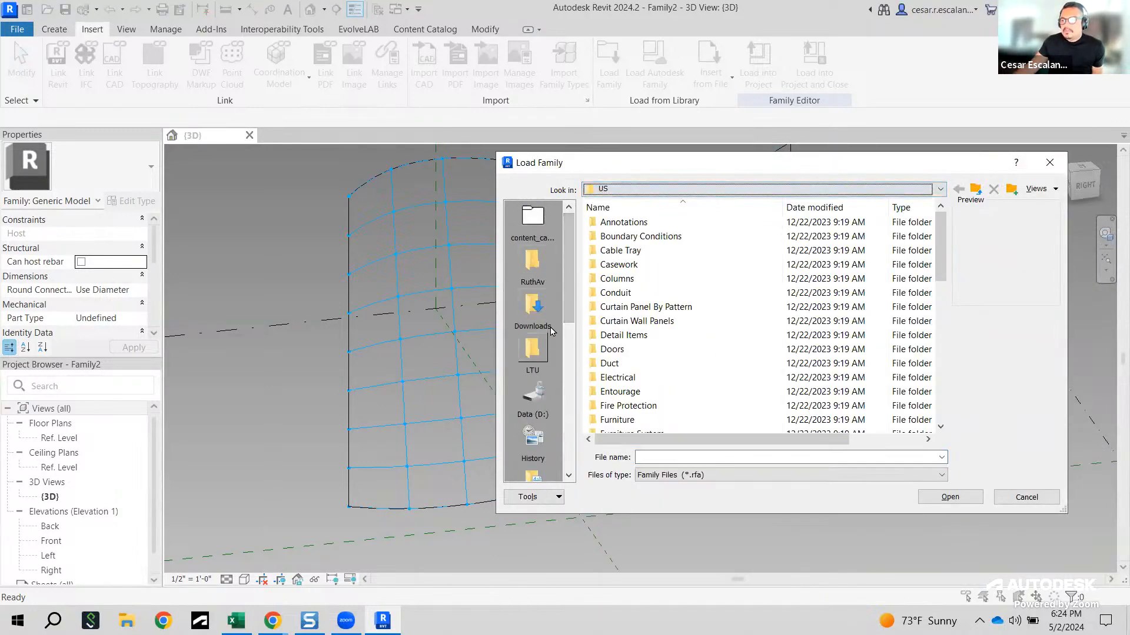
click(534, 311)
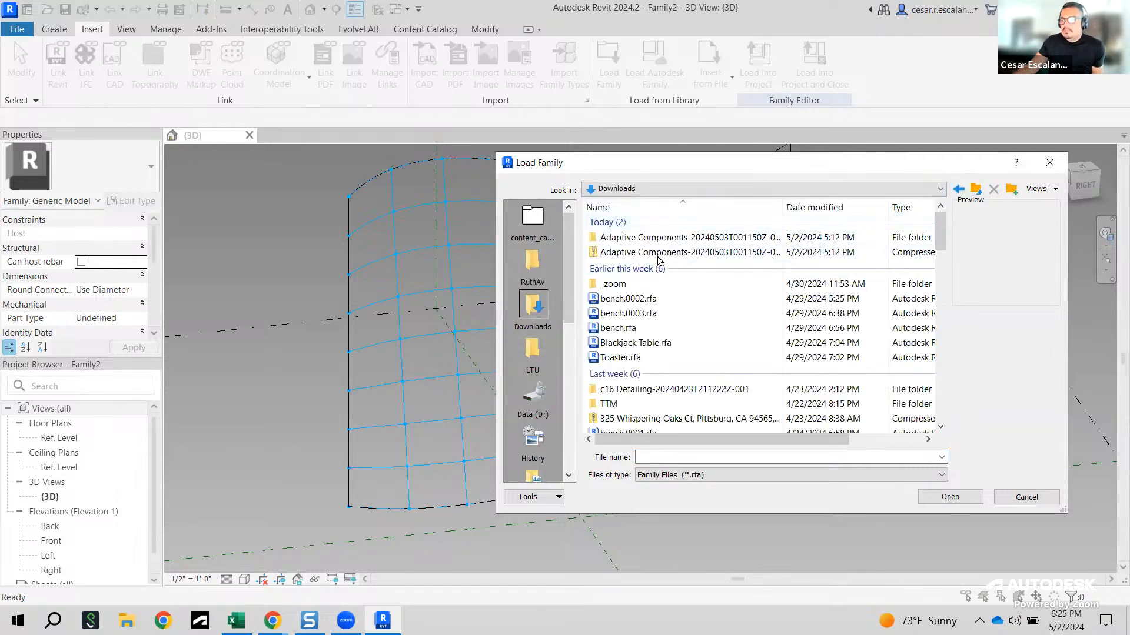
double_click(662, 240)
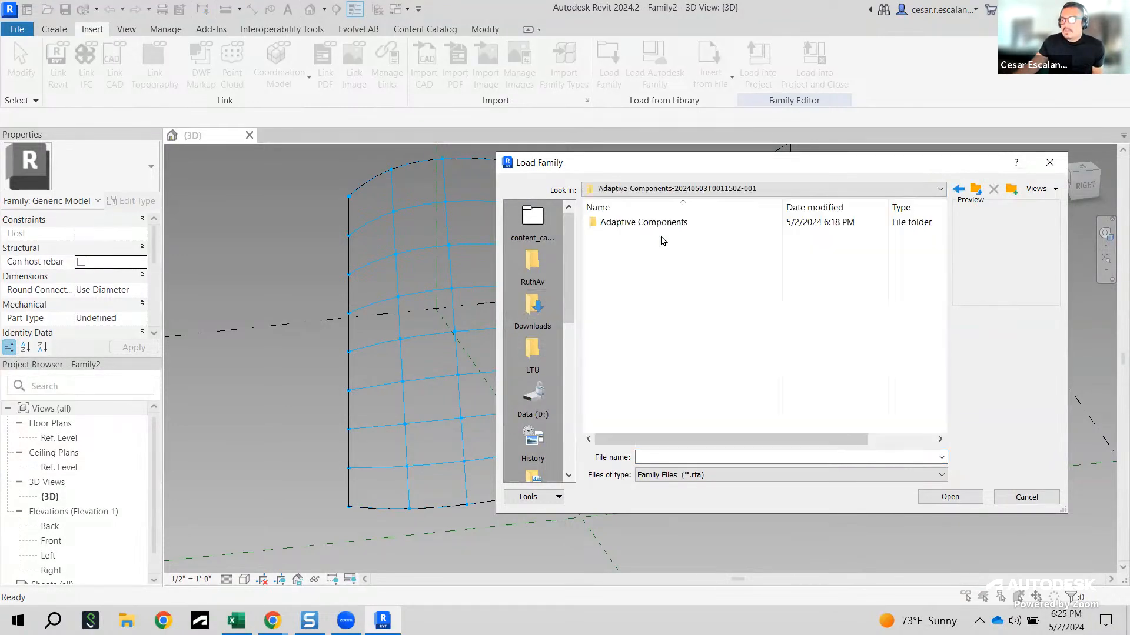
double_click(658, 229)
click(694, 264)
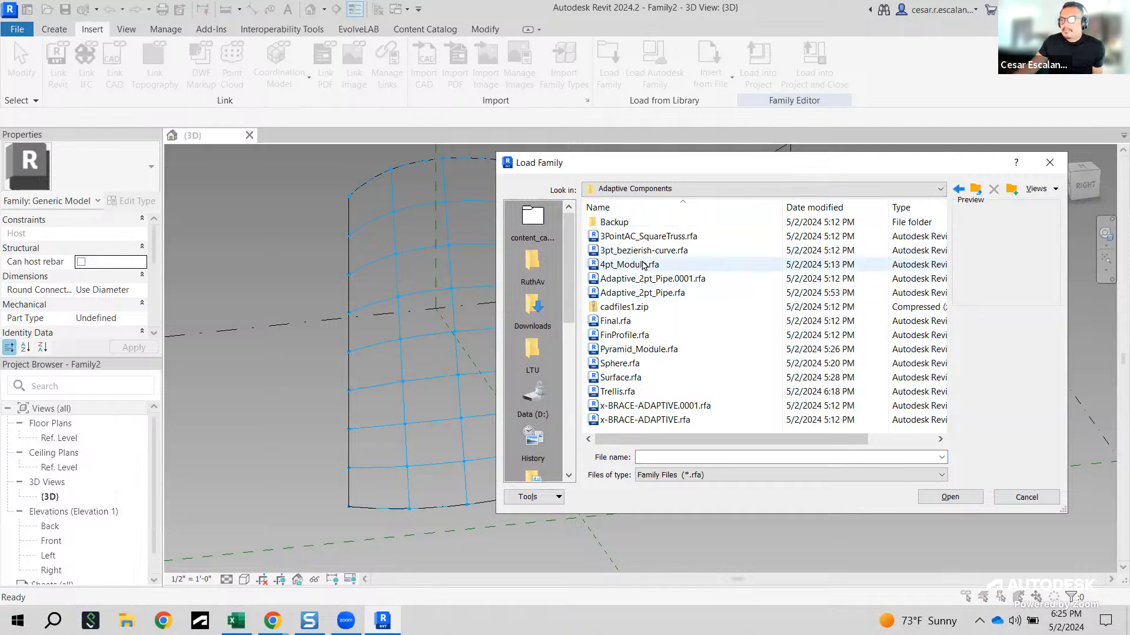
click(947, 500)
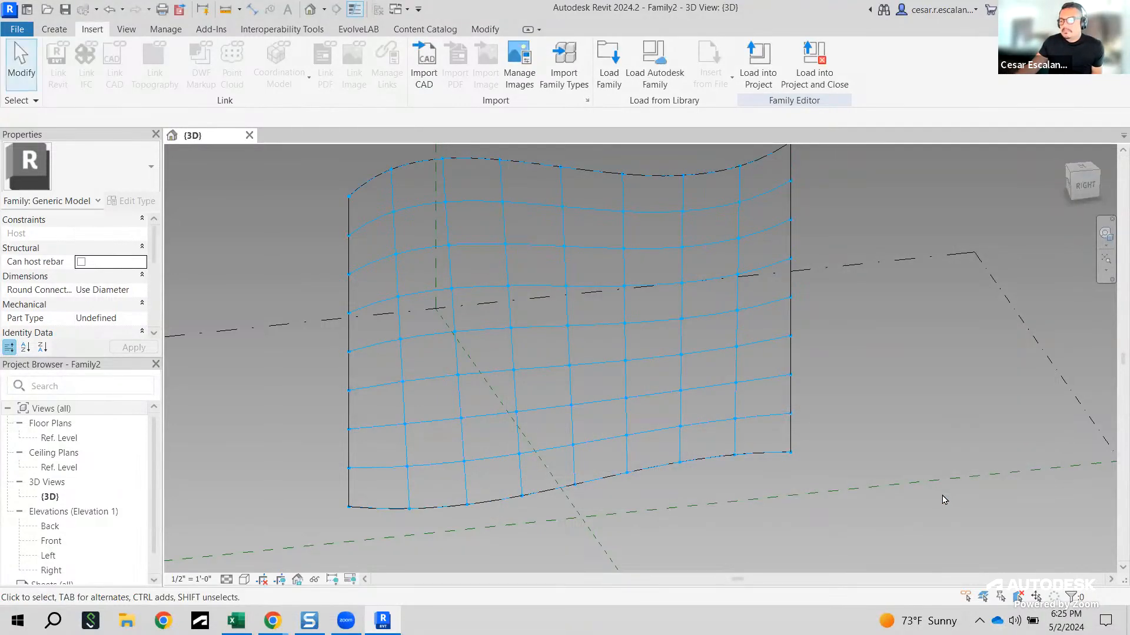
Step: Expand the Generic Models families down to the 4pt_Module type and select that type
scroll(108, 480, down, 1)
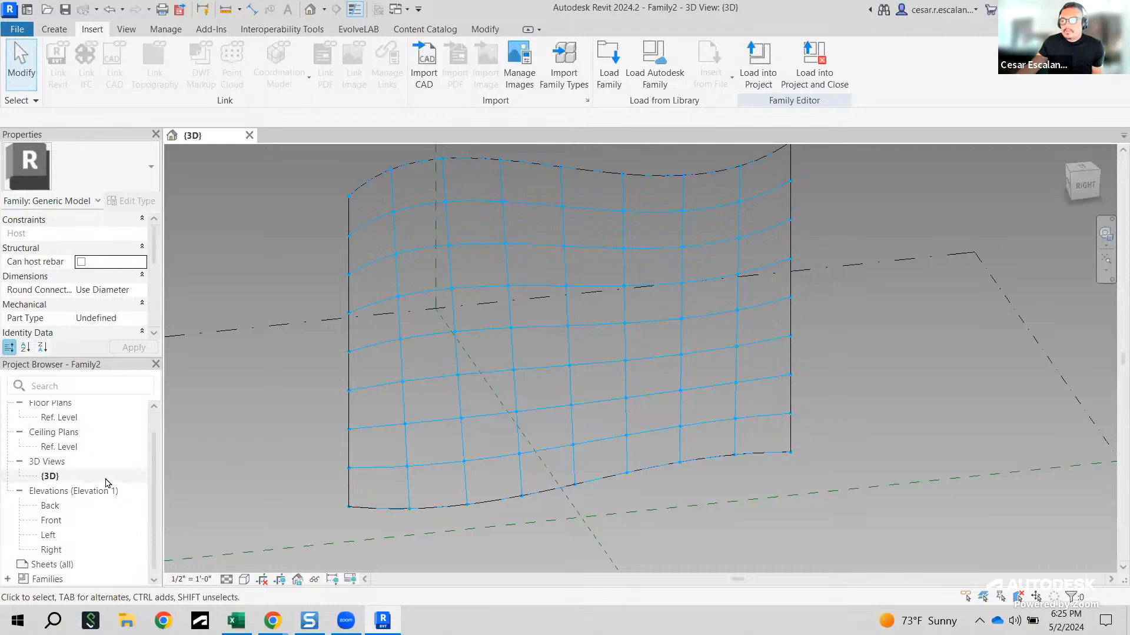
click(8, 579)
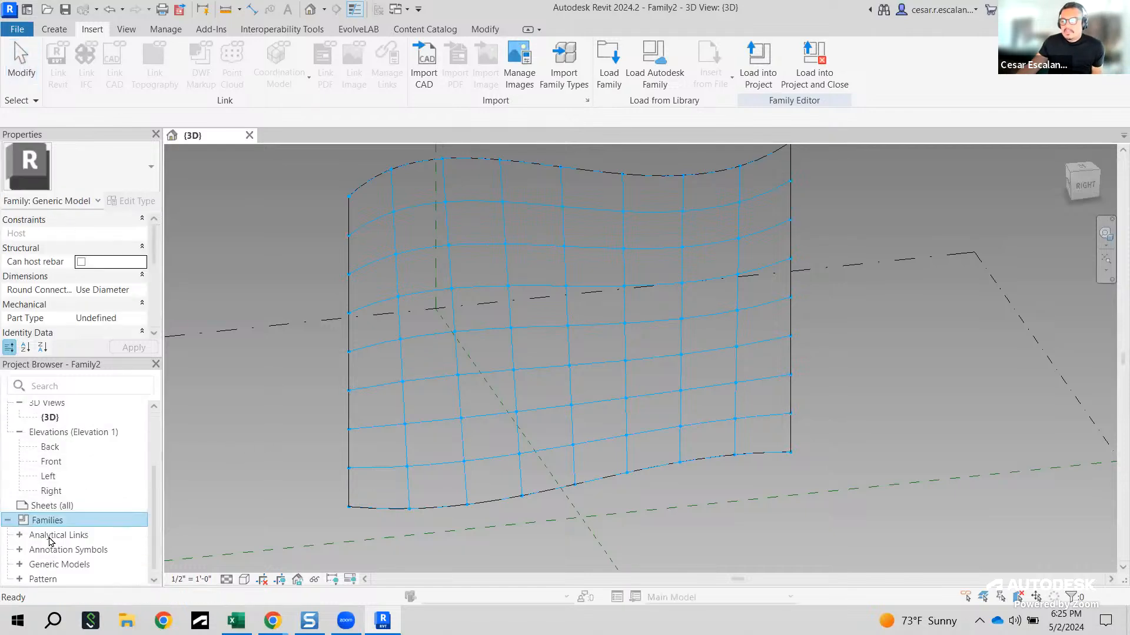
click(21, 566)
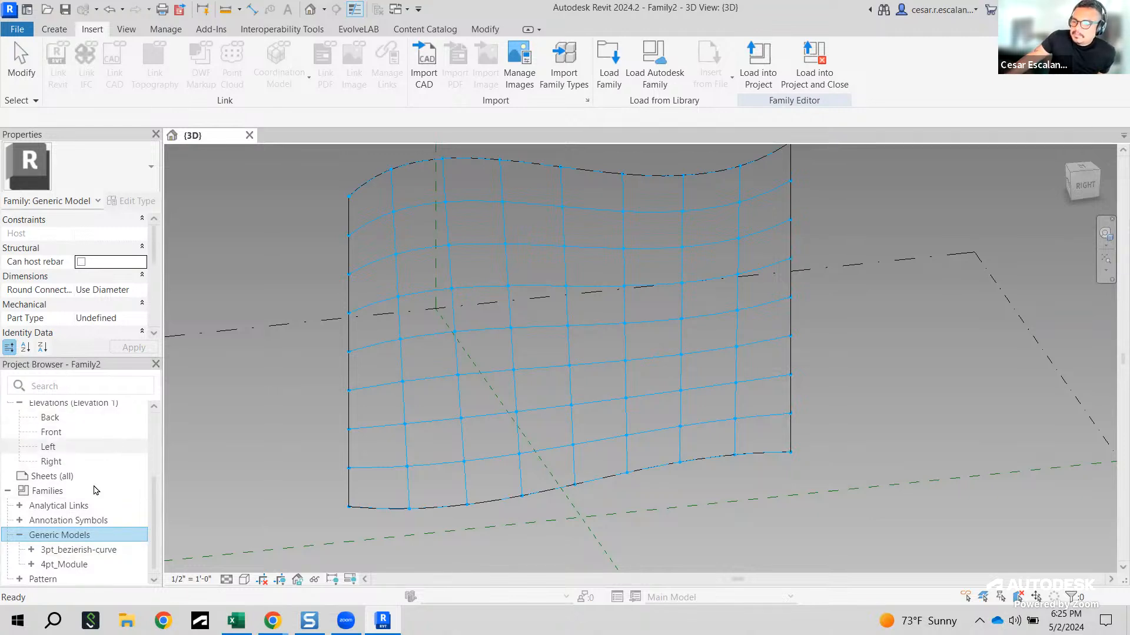
click(31, 564)
scroll(100, 504, down, 1)
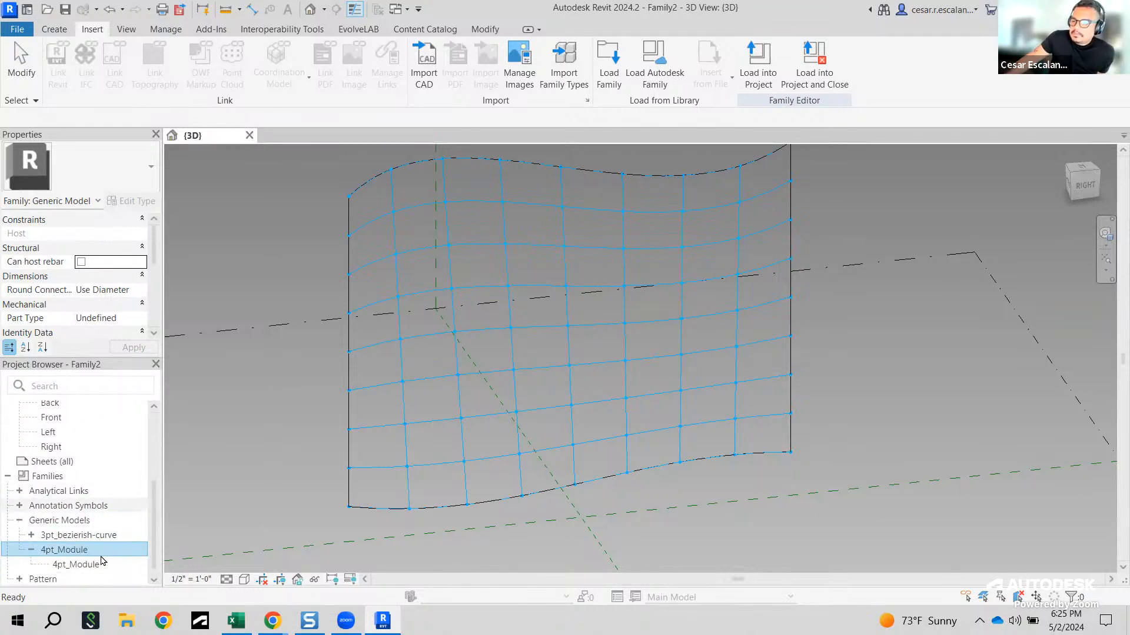
click(93, 565)
click(60, 552)
click(72, 565)
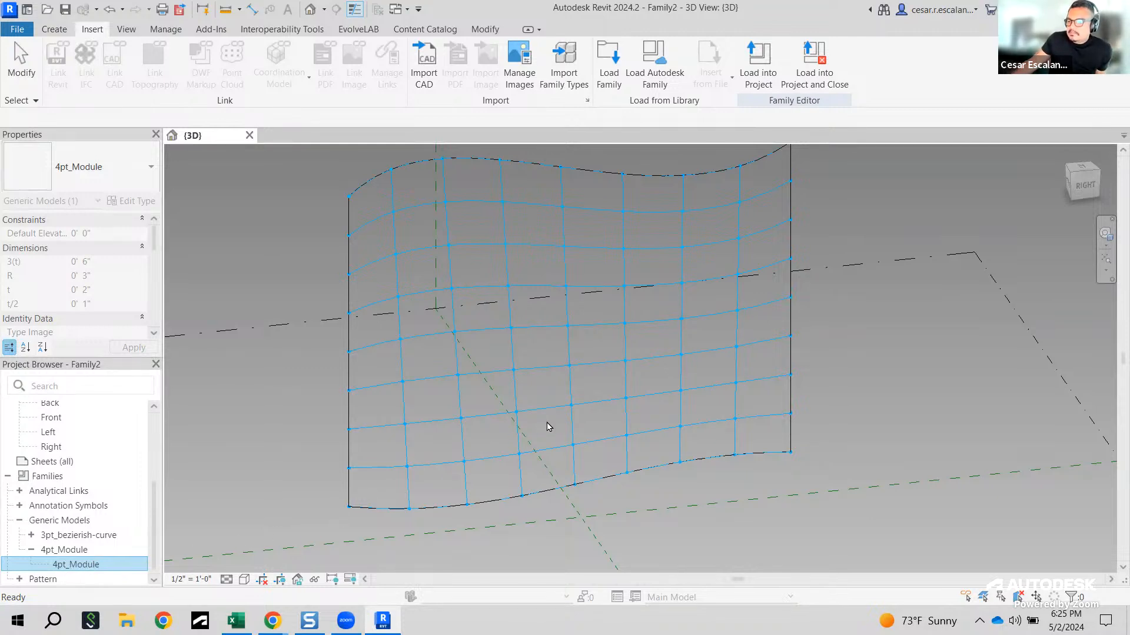
Step: Place one 4pt_Module instance on the four corner nodes of a single cell in the divided surface
drag(549, 430, 550, 429)
scroll(597, 421, up, 2)
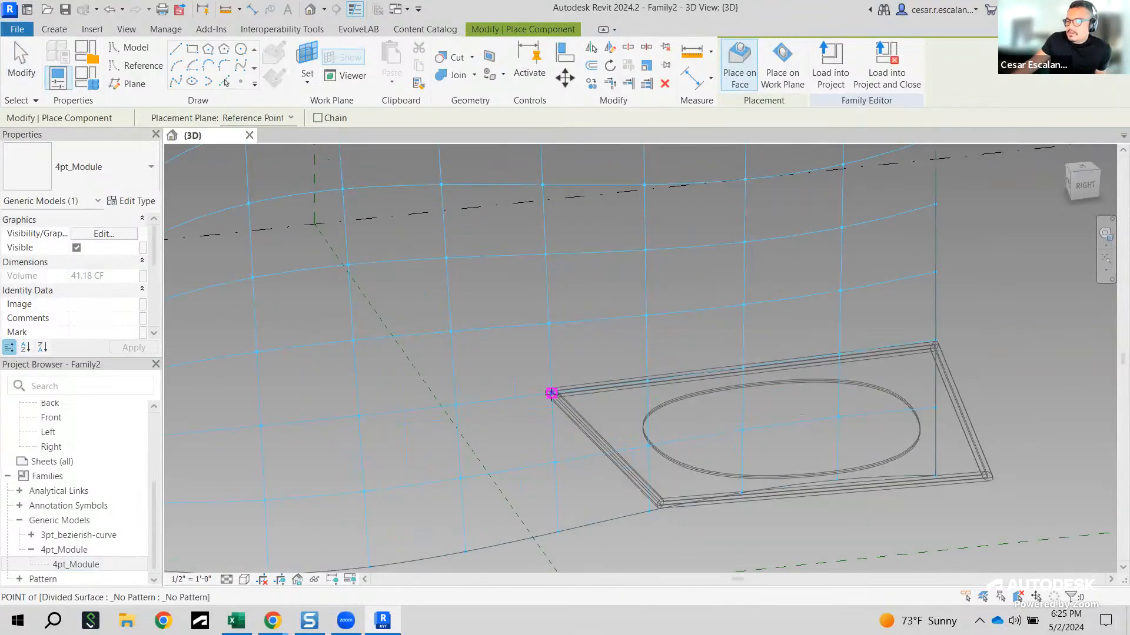
click(551, 394)
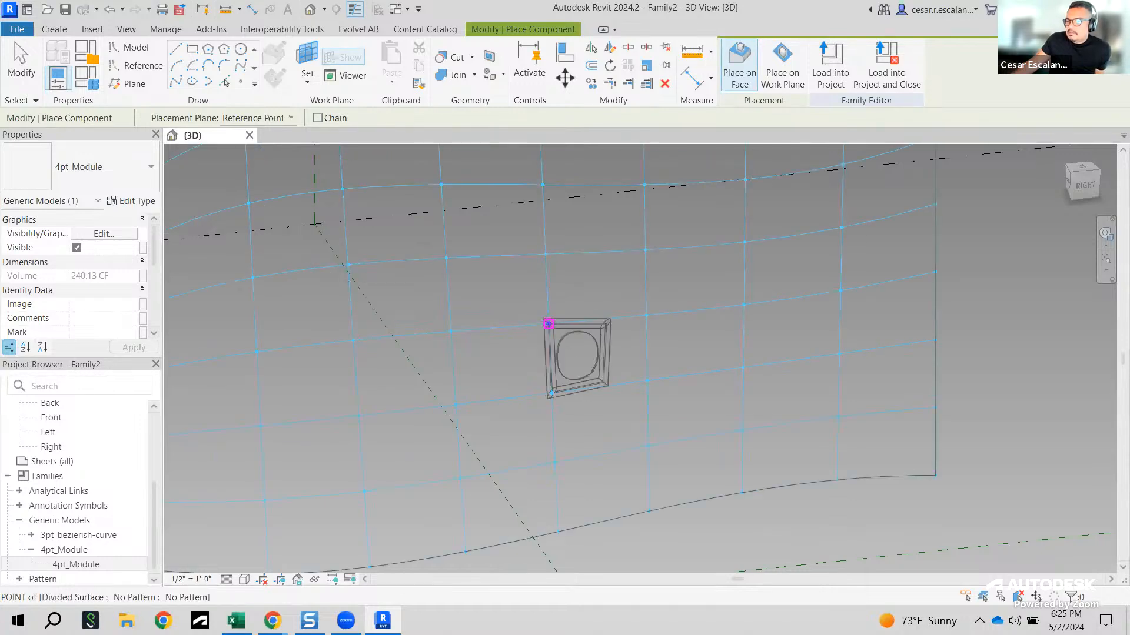
key(Escape)
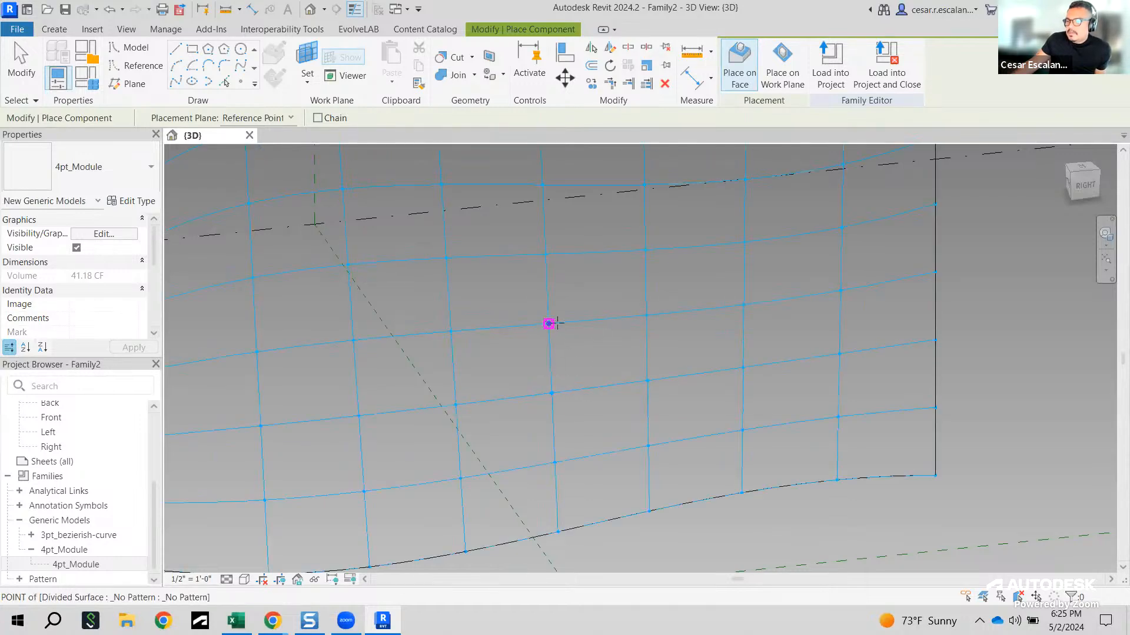
click(646, 315)
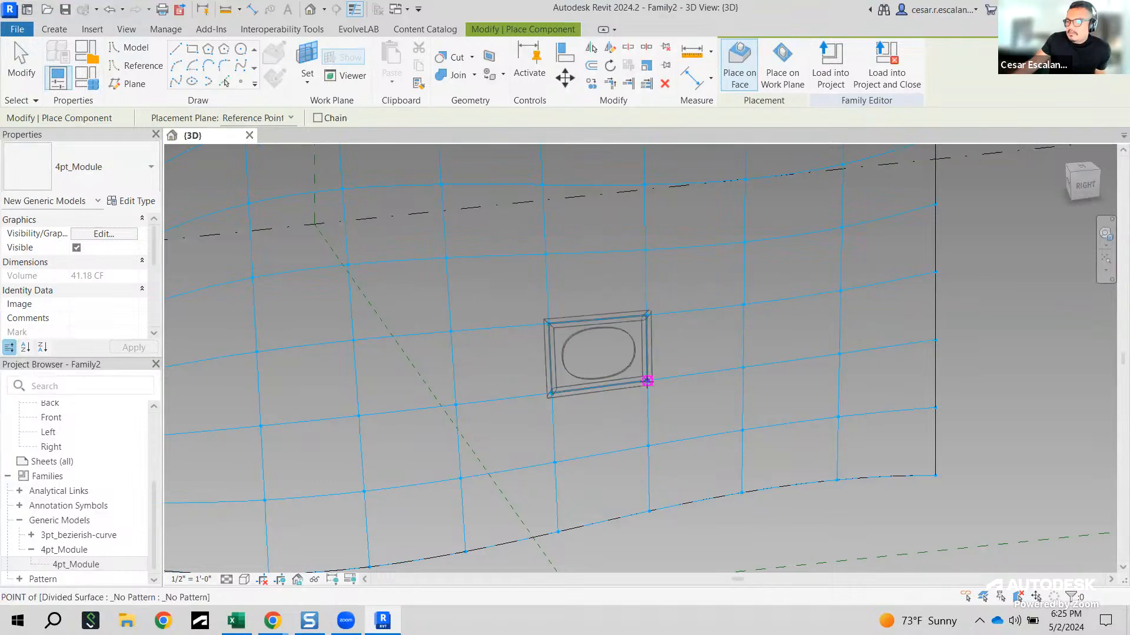
click(646, 381)
key(Escape)
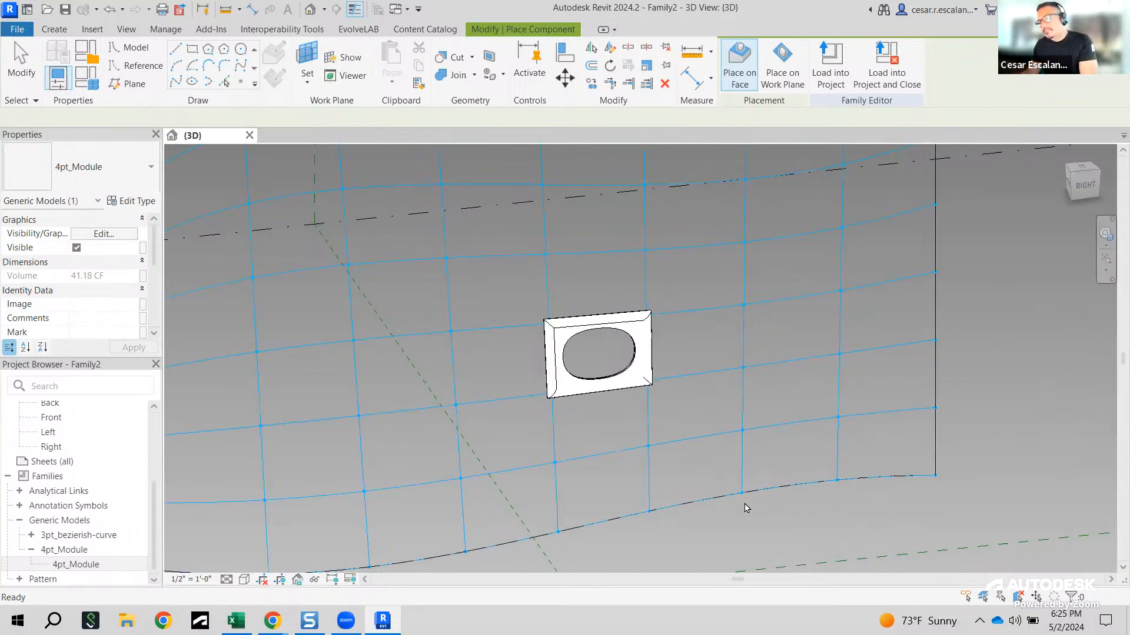
key(Escape)
Step: Set the 3D view's visual style to Shaded
scroll(690, 353, up, 1)
scroll(635, 357, up, 2)
click(244, 579)
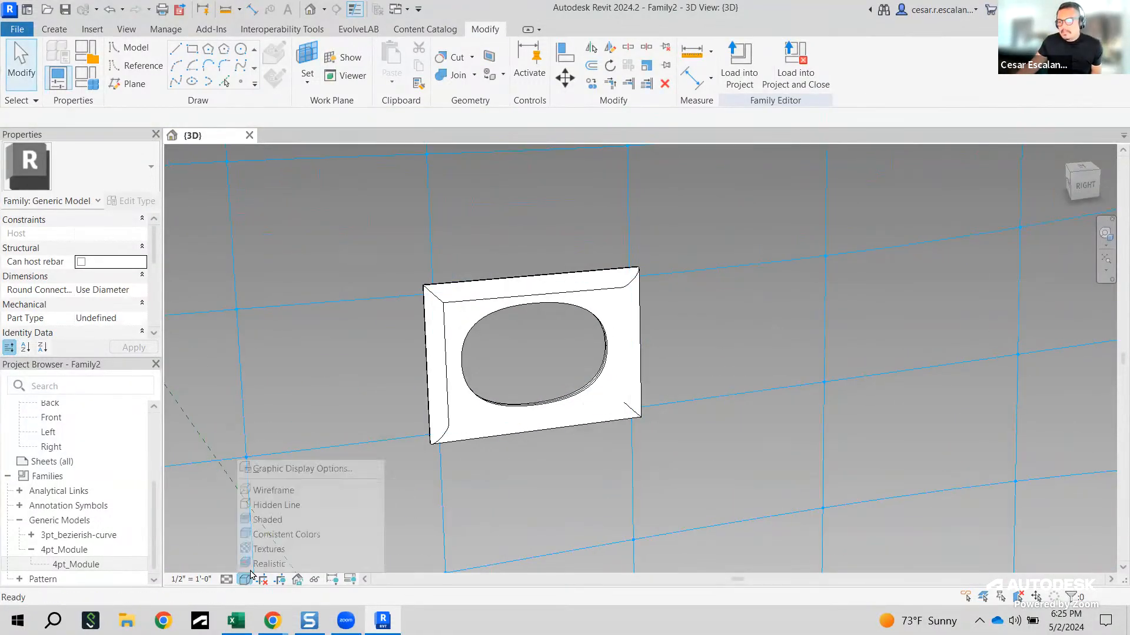
click(269, 521)
Step: Repeat the placed 4pt_Module instance across every cell of the divided surface
scroll(663, 465, down, 2)
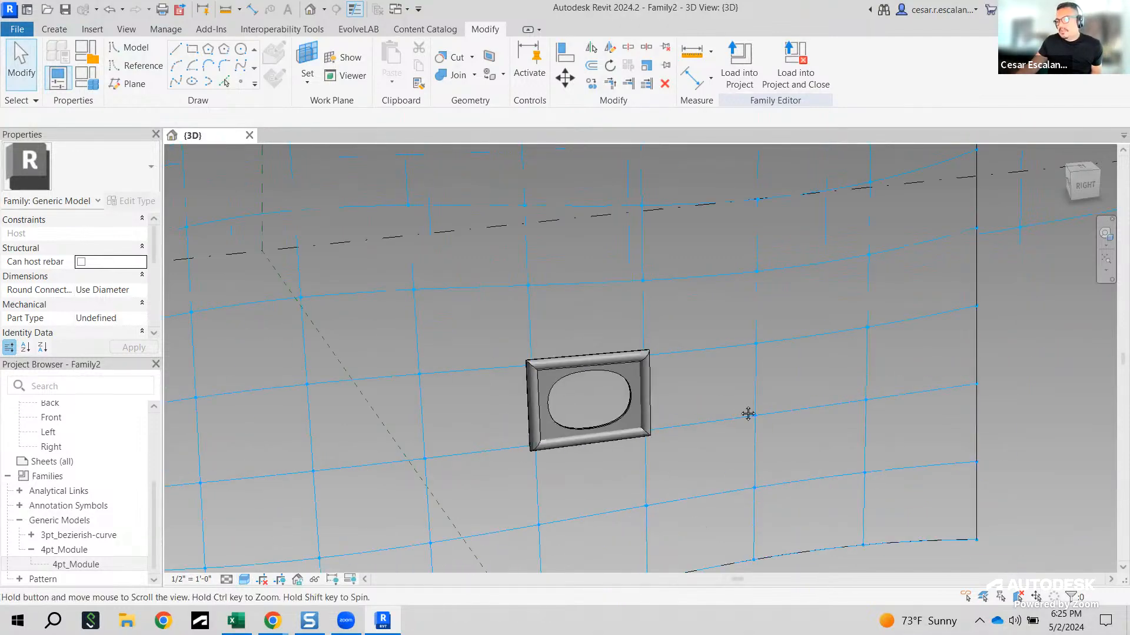
scroll(740, 464, down, 2)
middle_drag(740, 465, 696, 491)
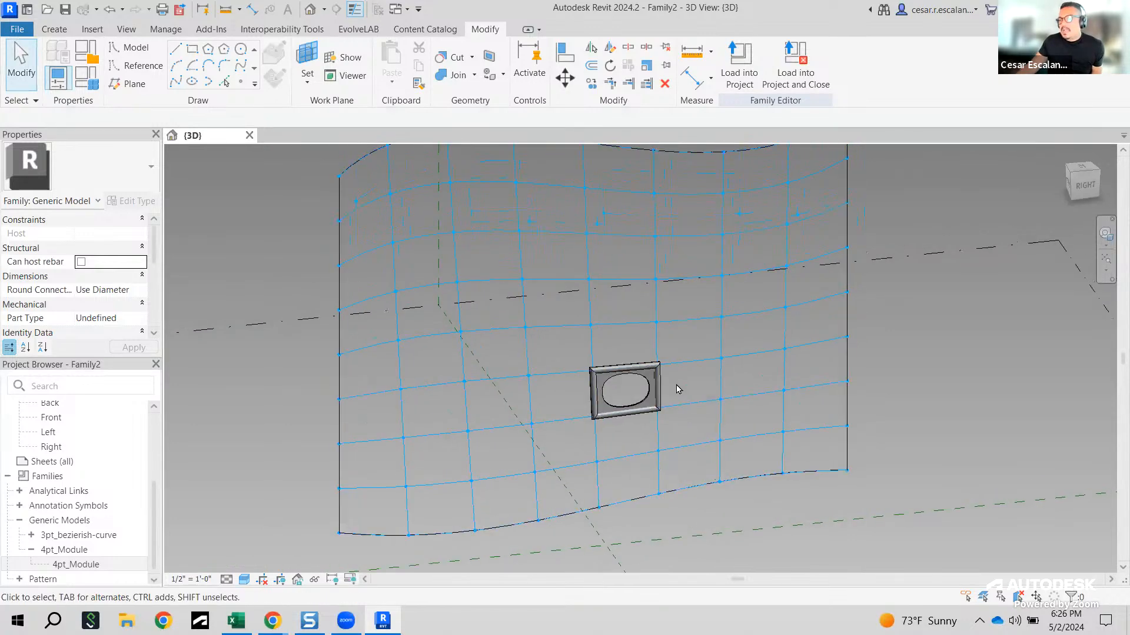
click(645, 394)
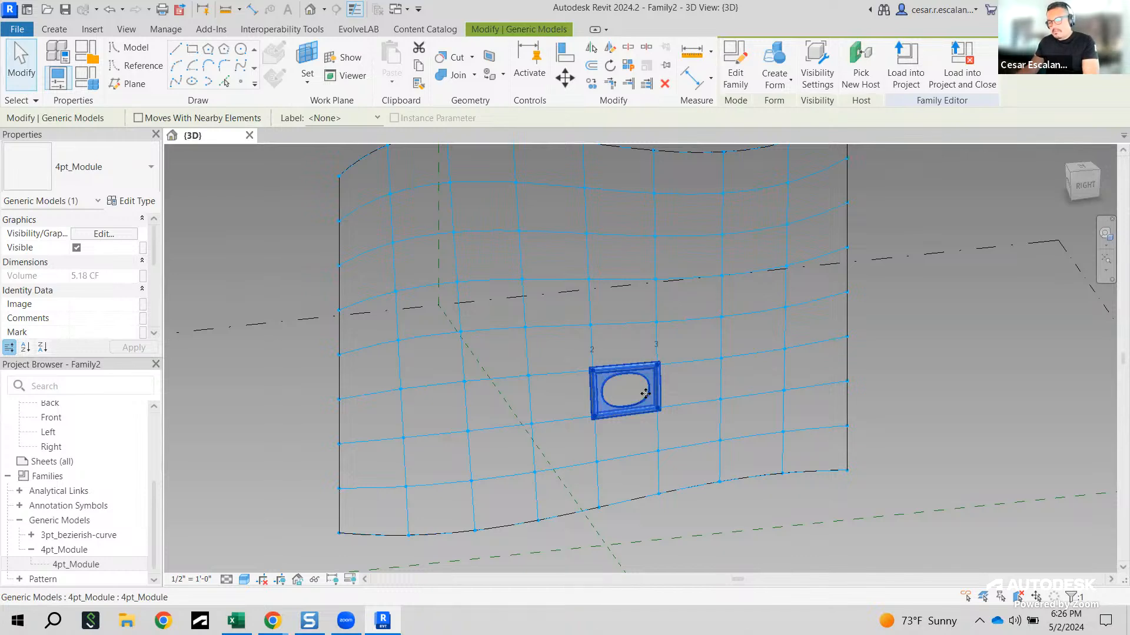
mouse_move(641, 58)
mouse_down()
mouse_move(612, 77)
mouse_move(642, 58)
mouse_move(643, 136)
mouse_up()
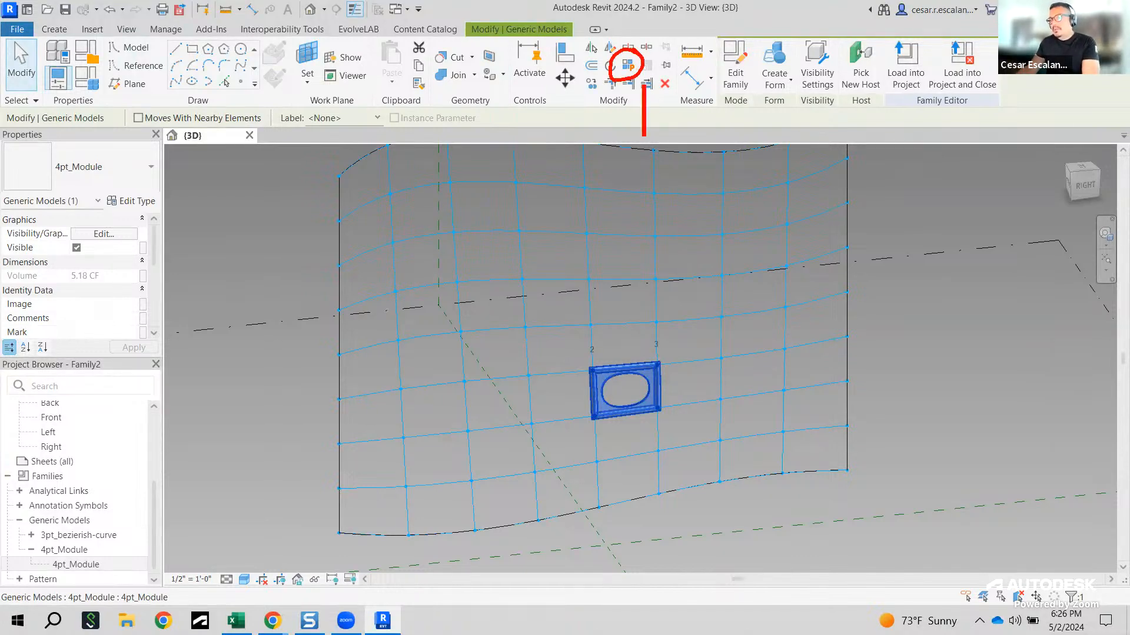
text(Array on)
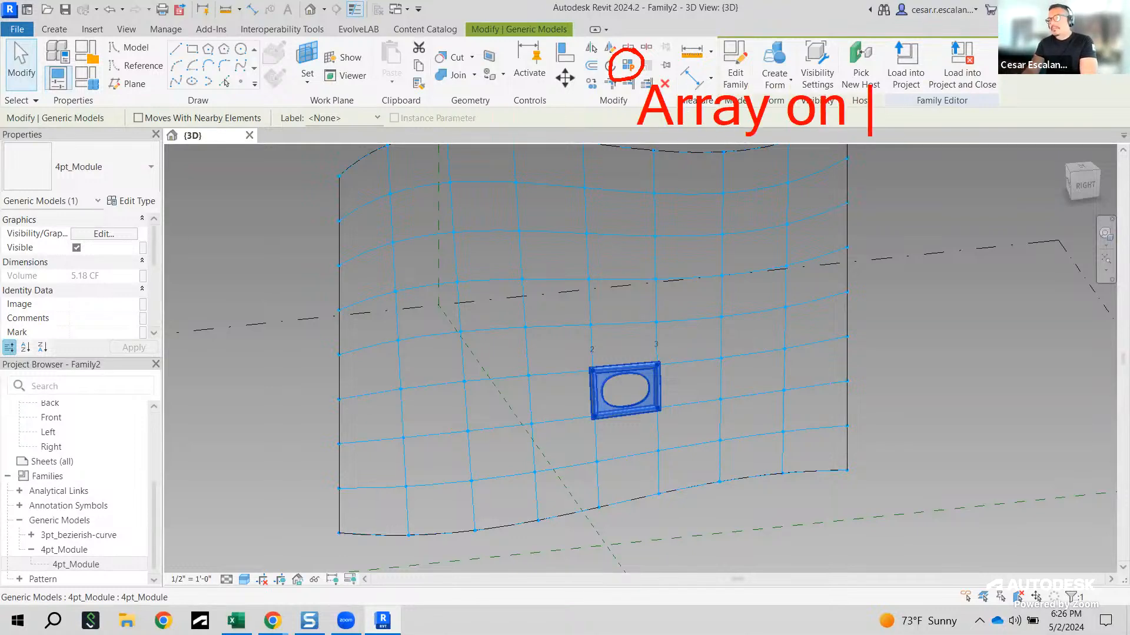
key(Return)
text(Surface)
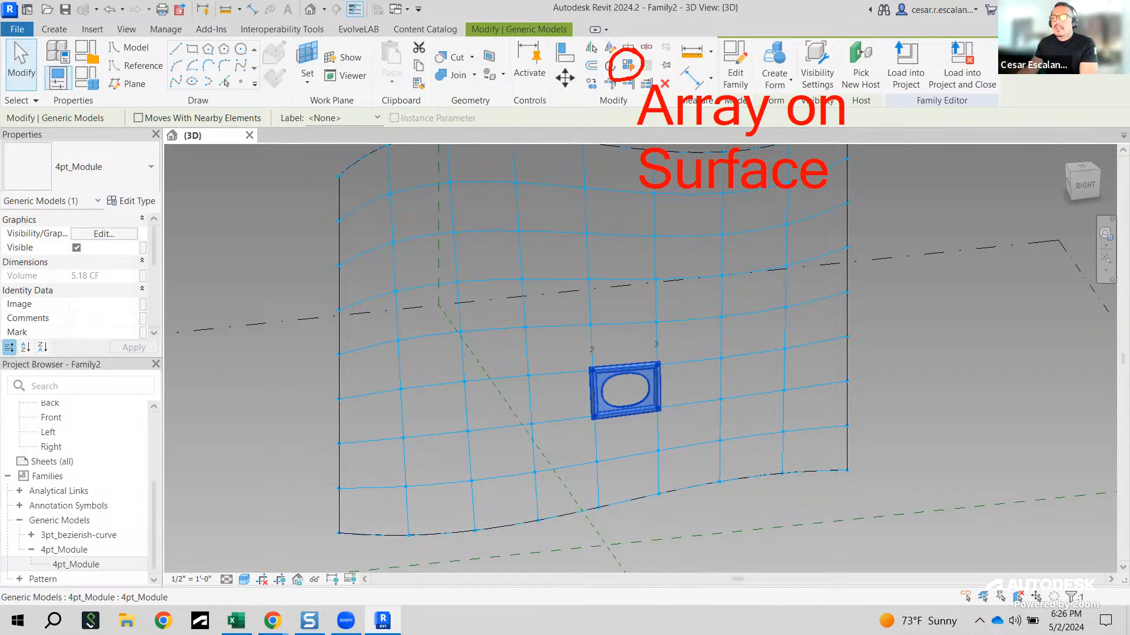
click(628, 67)
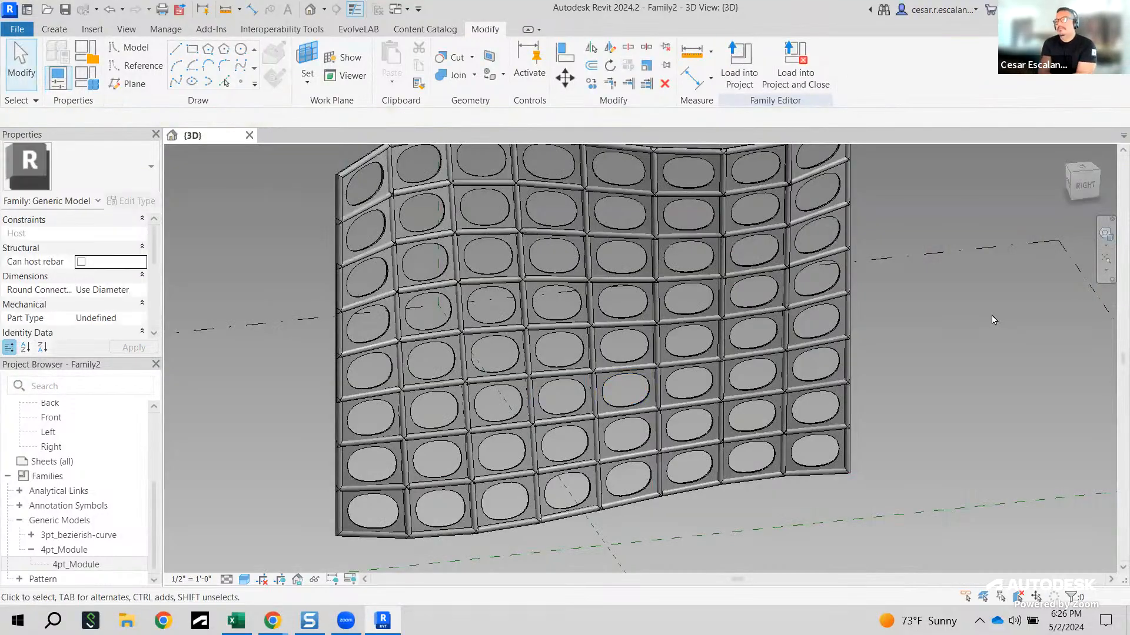
Step: Examine the repeated modules from several angles and select the repeater to inspect it as one object
shift+middle_drag(909, 471, 544, 333)
shift+middle_drag(568, 457, 674, 553)
shift+middle_drag(589, 515, 839, 524)
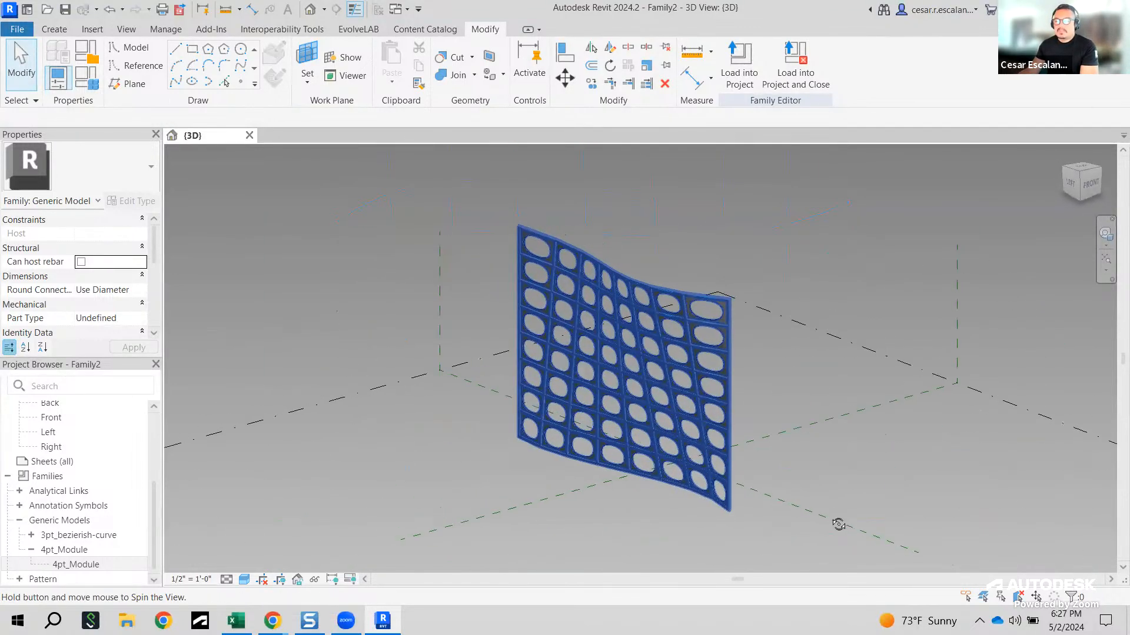
scroll(619, 521, up, 1)
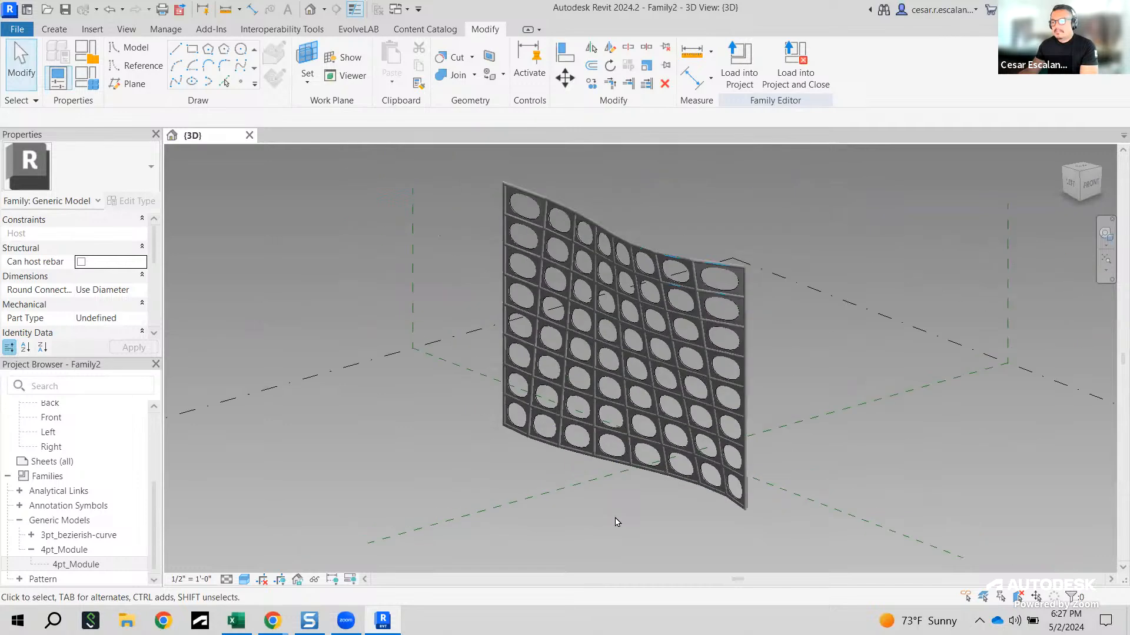
middle_drag(575, 524, 565, 559)
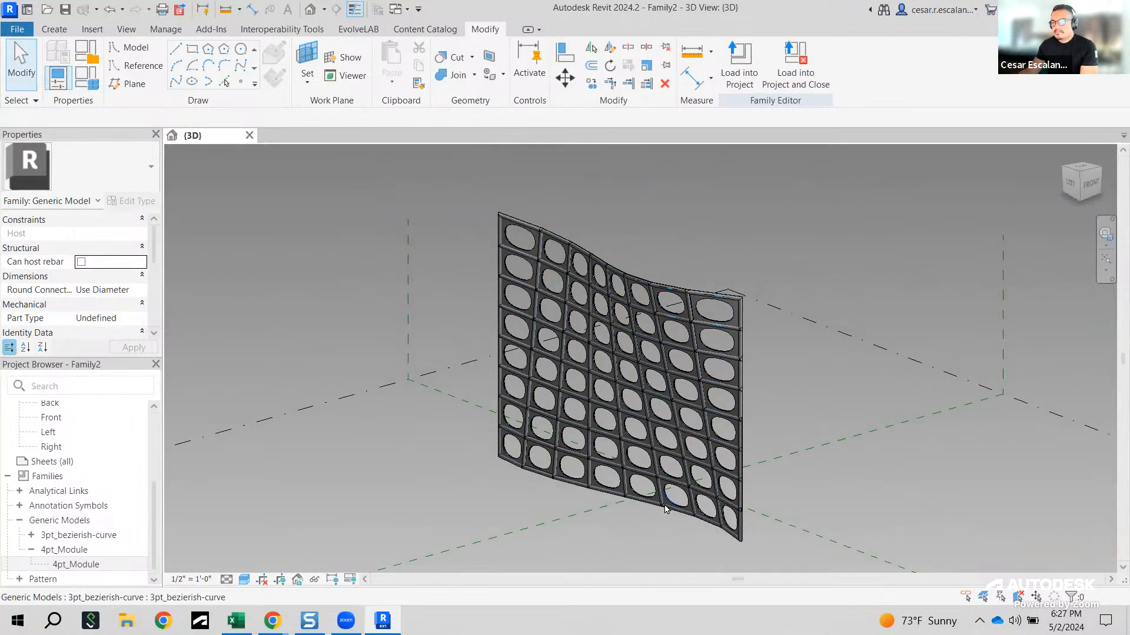
click(622, 507)
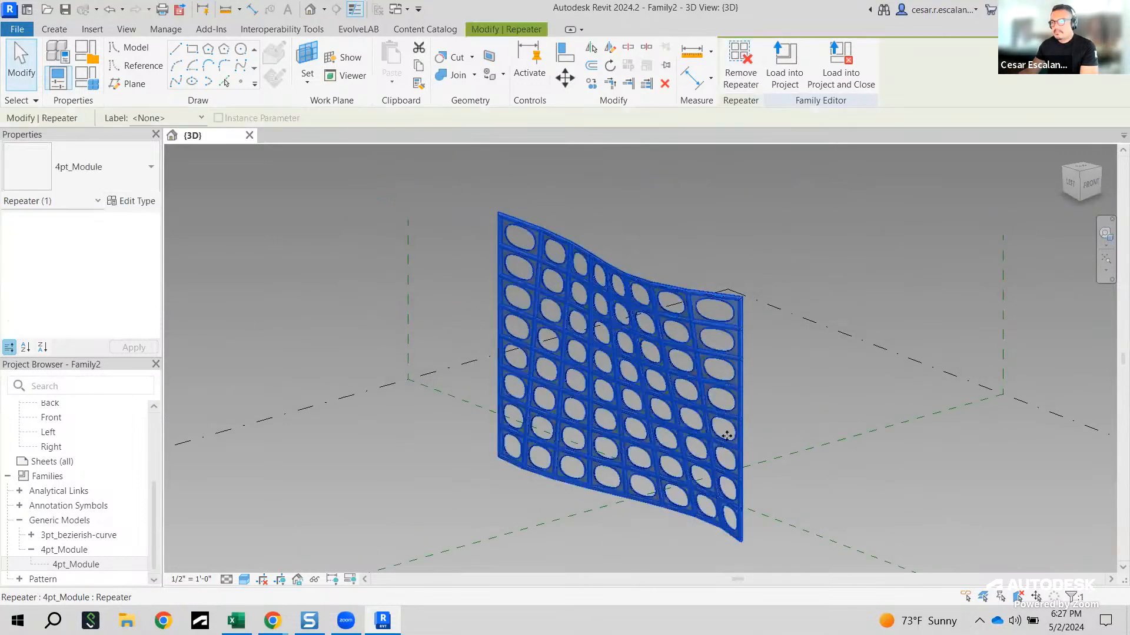
key(Escape)
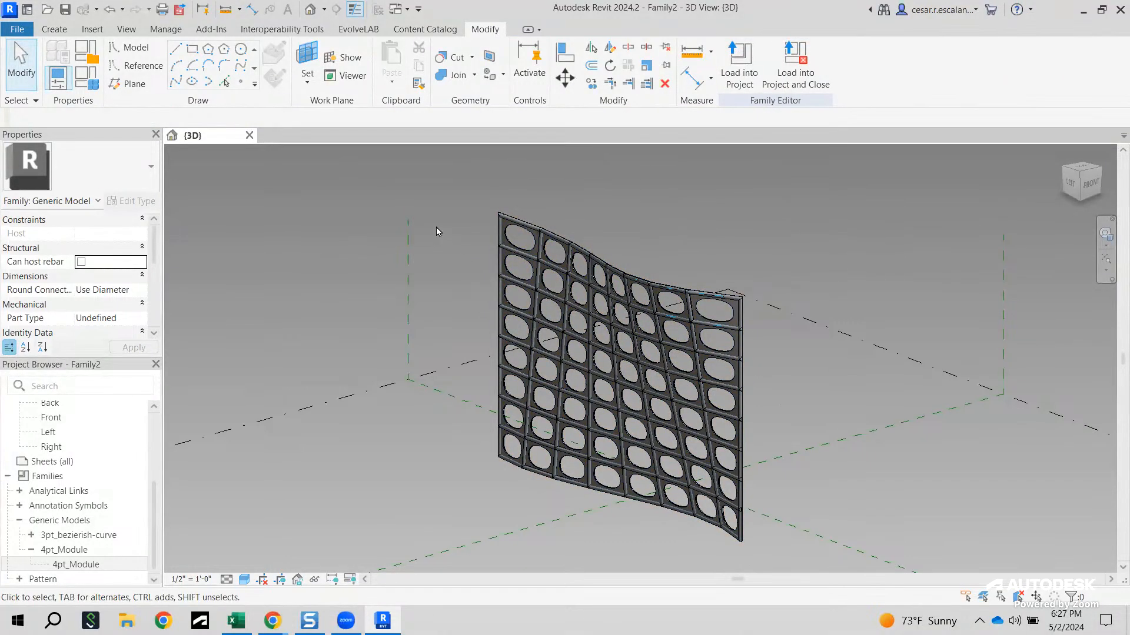
Step: Undo the repeat and delete the single 4pt_Module instance from the divided surface
click(106, 10)
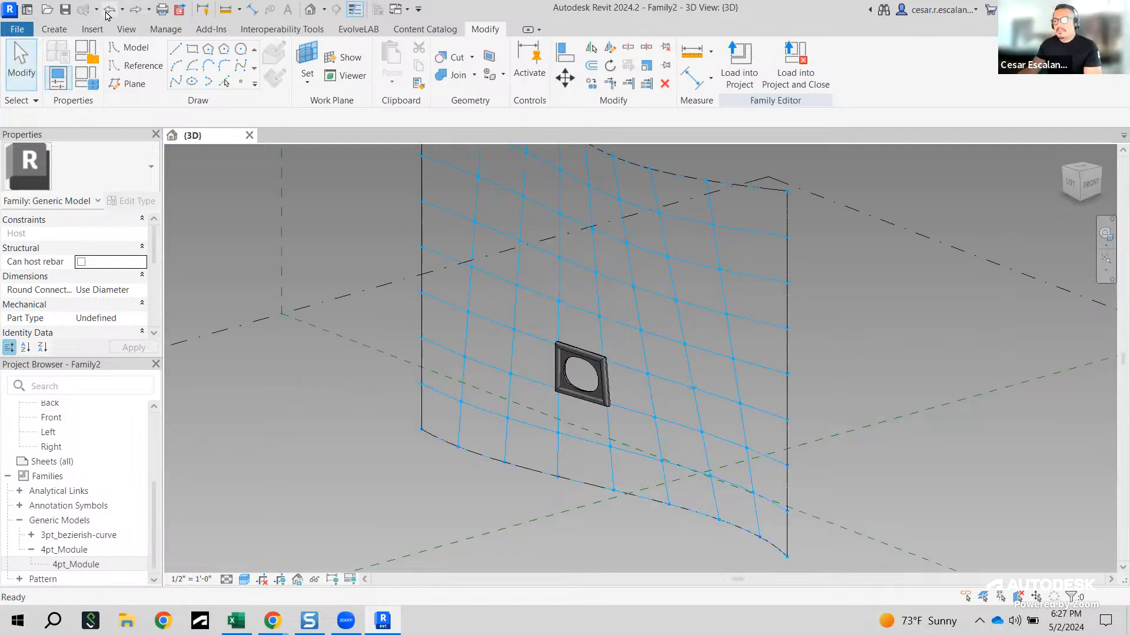
click(576, 381)
key(Delete)
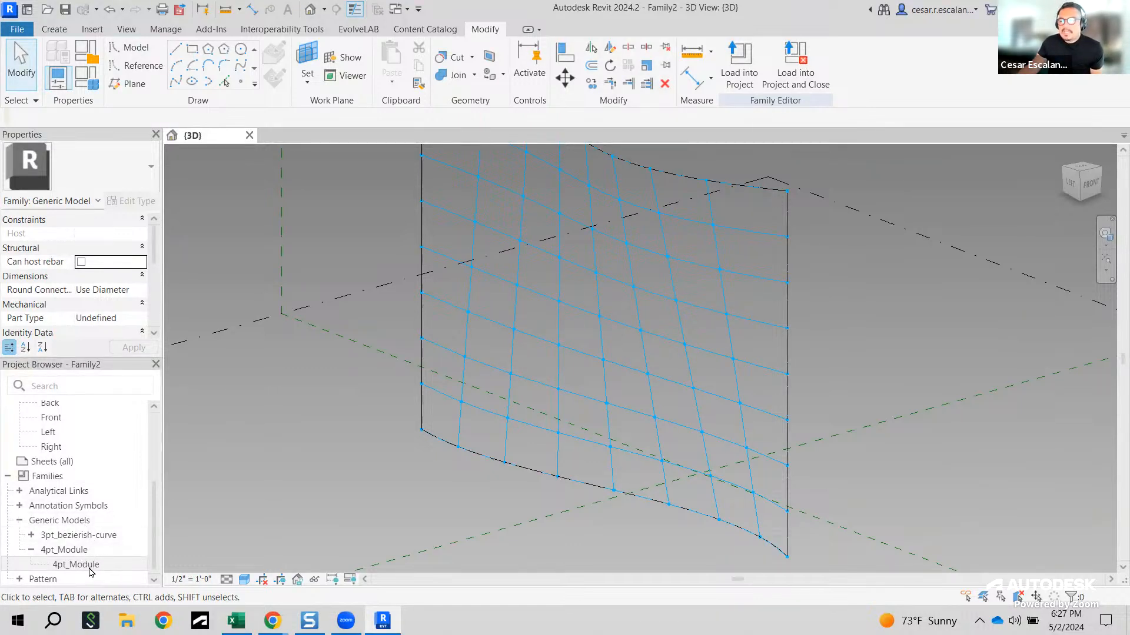
scroll(575, 490, up, 6)
scroll(573, 375, up, 2)
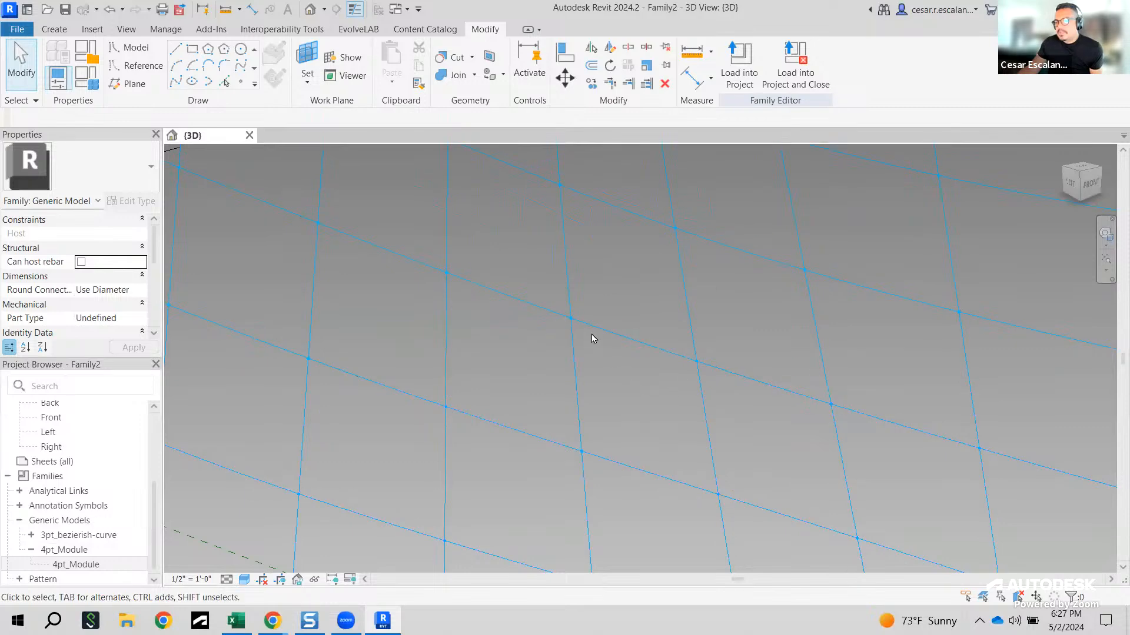
scroll(647, 388, down, 3)
middle_drag(647, 388, 653, 344)
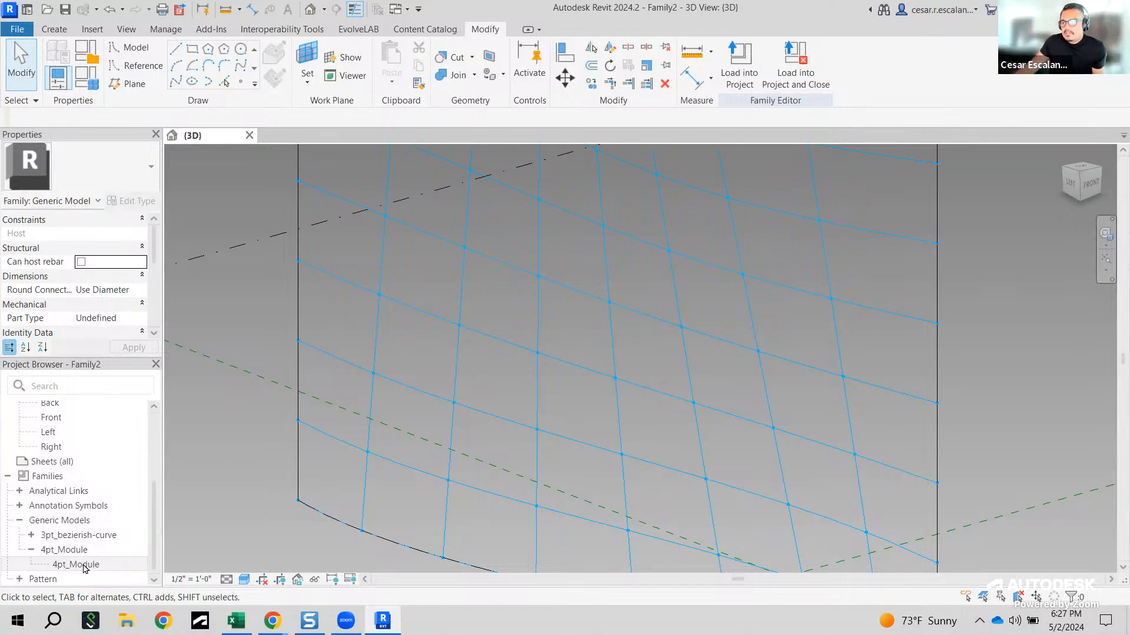
Step: Close the Project Browser and display it again
click(156, 365)
right_click(217, 443)
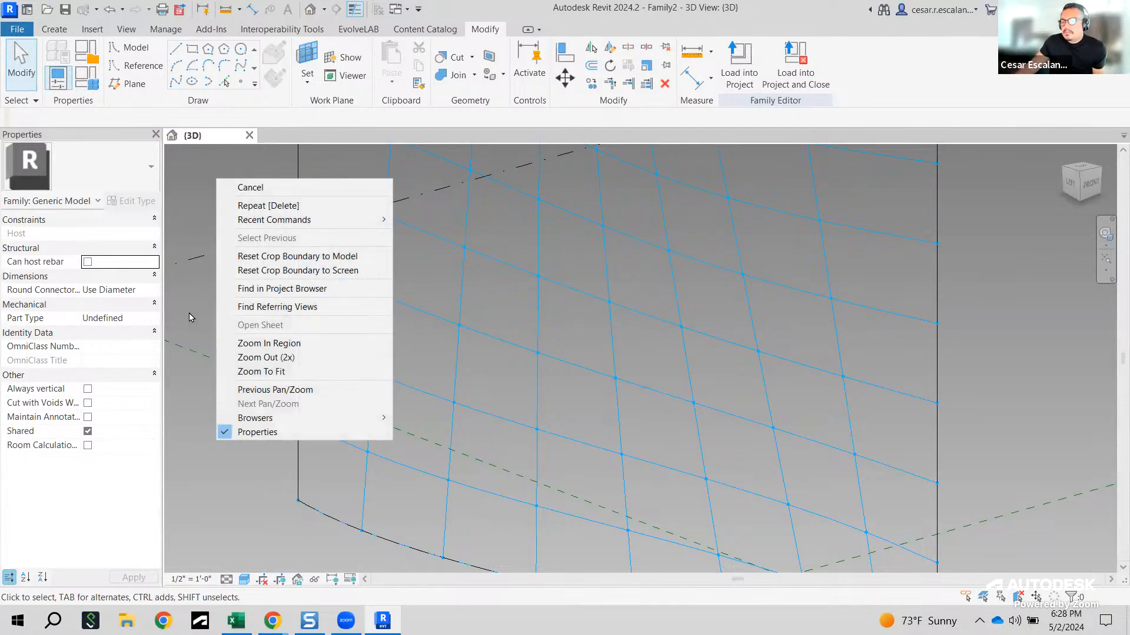
right_click(207, 482)
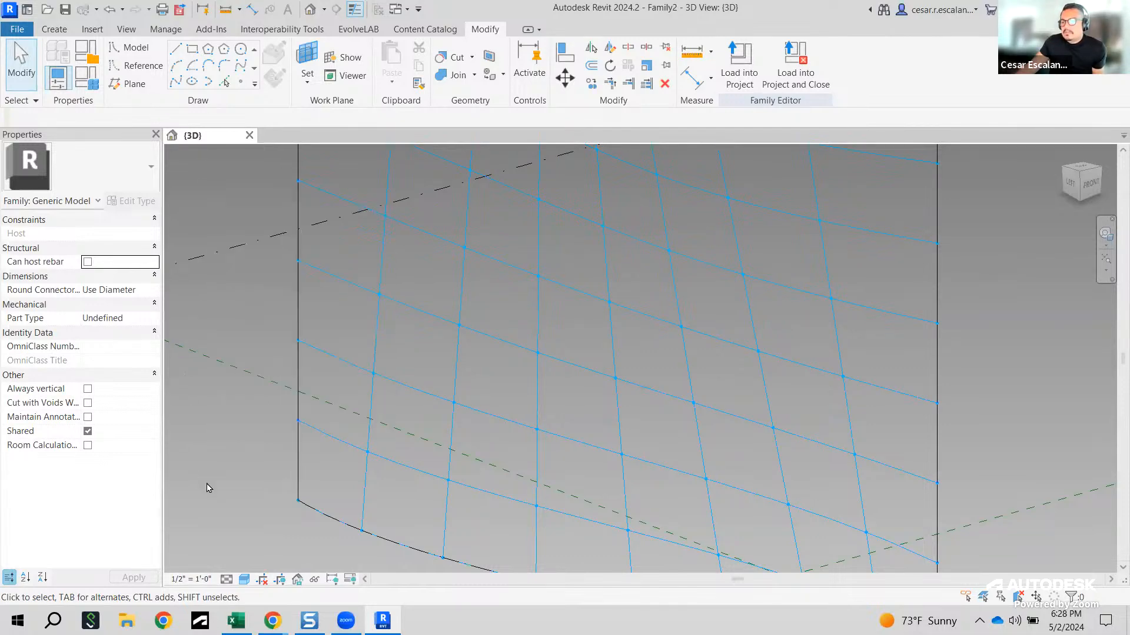
mouse_move(236, 461)
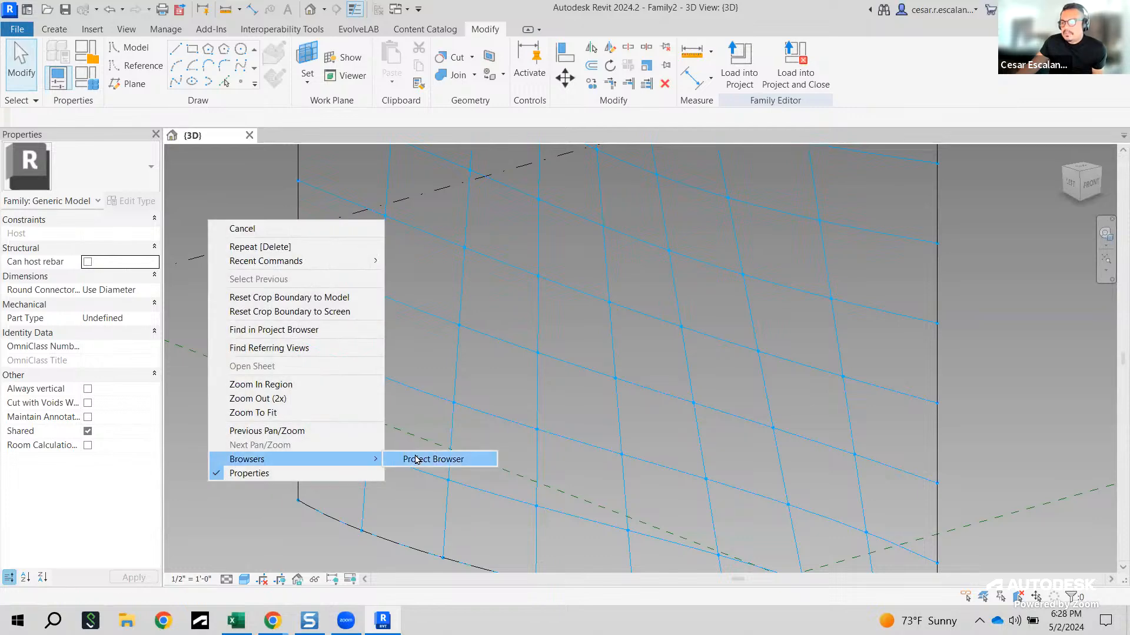
click(436, 460)
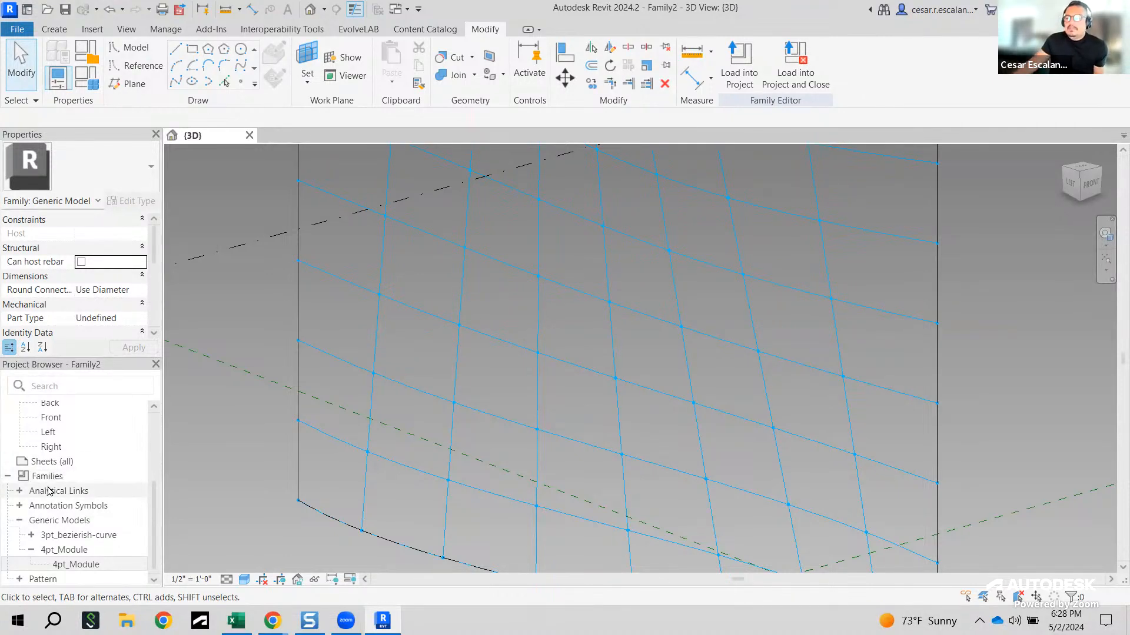
Step: Place one 4pt_Module instance on the four corner nodes of a cell in the divided surface
click(75, 565)
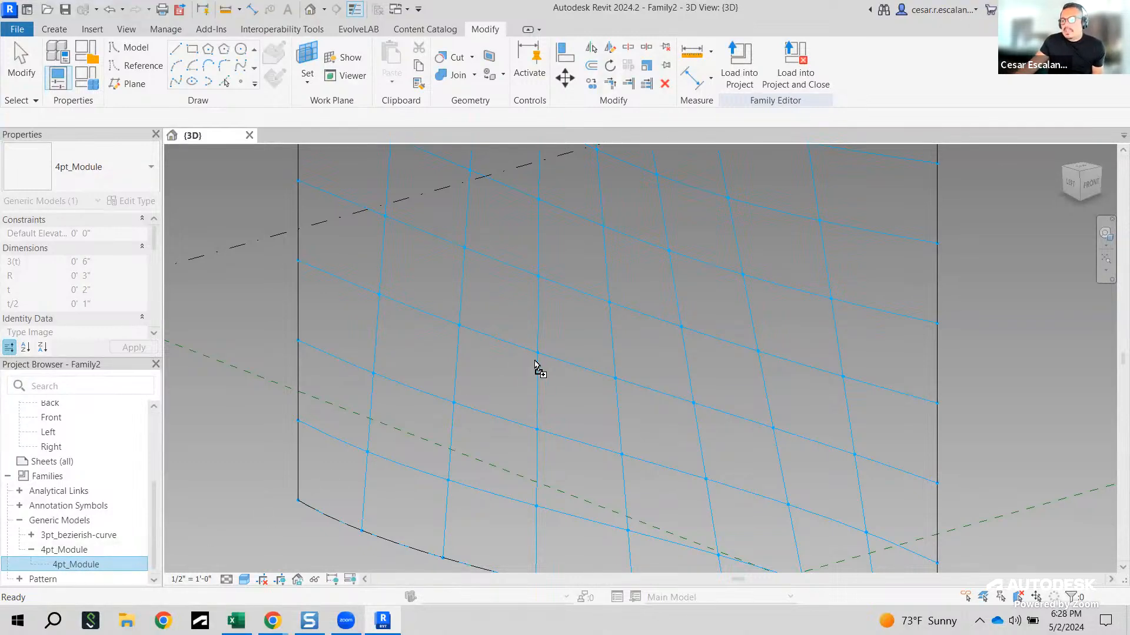
drag(508, 389, 508, 388)
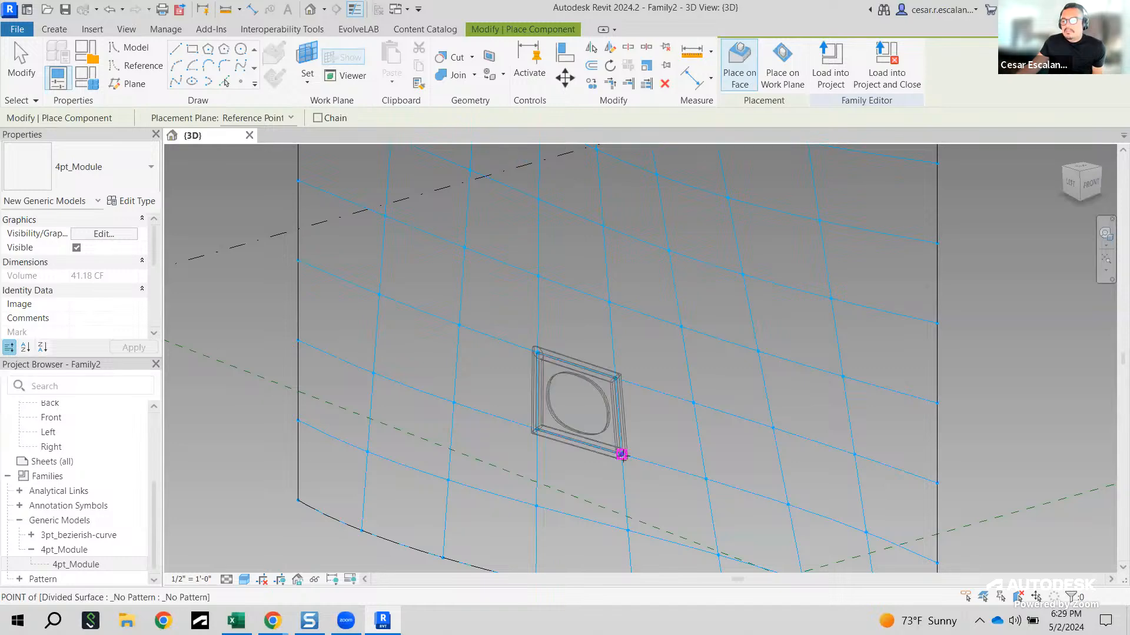
click(825, 445)
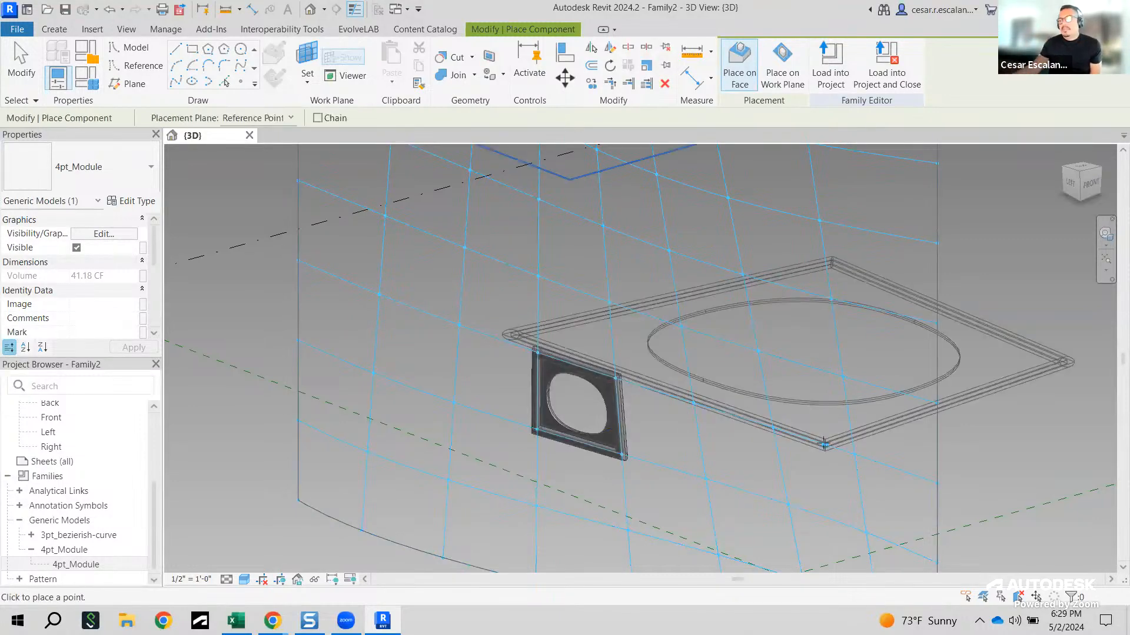
key(Escape)
key(Escape)
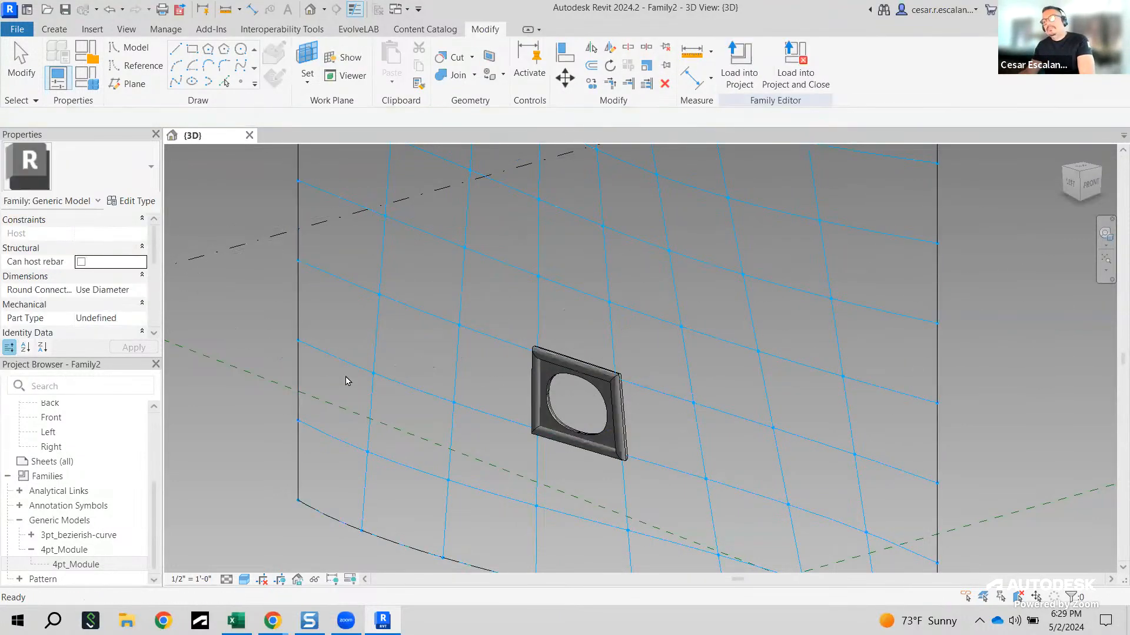
Step: Repeat the newly placed 4pt_Module across the whole divided surface
scroll(346, 381, down, 2)
middle_drag(787, 391, 897, 381)
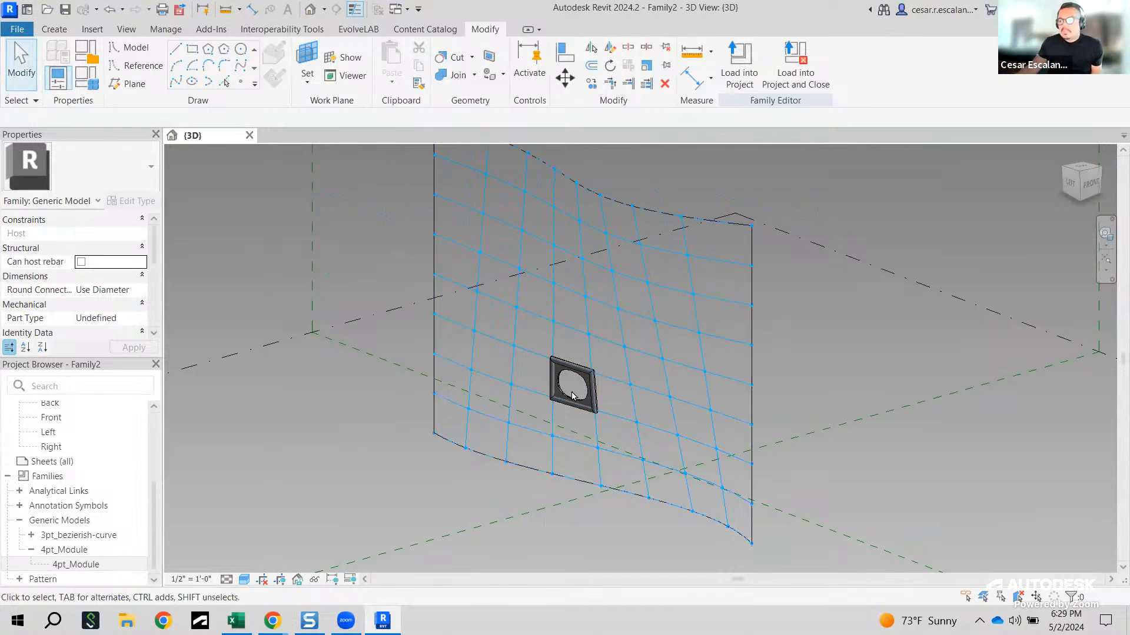
click(587, 403)
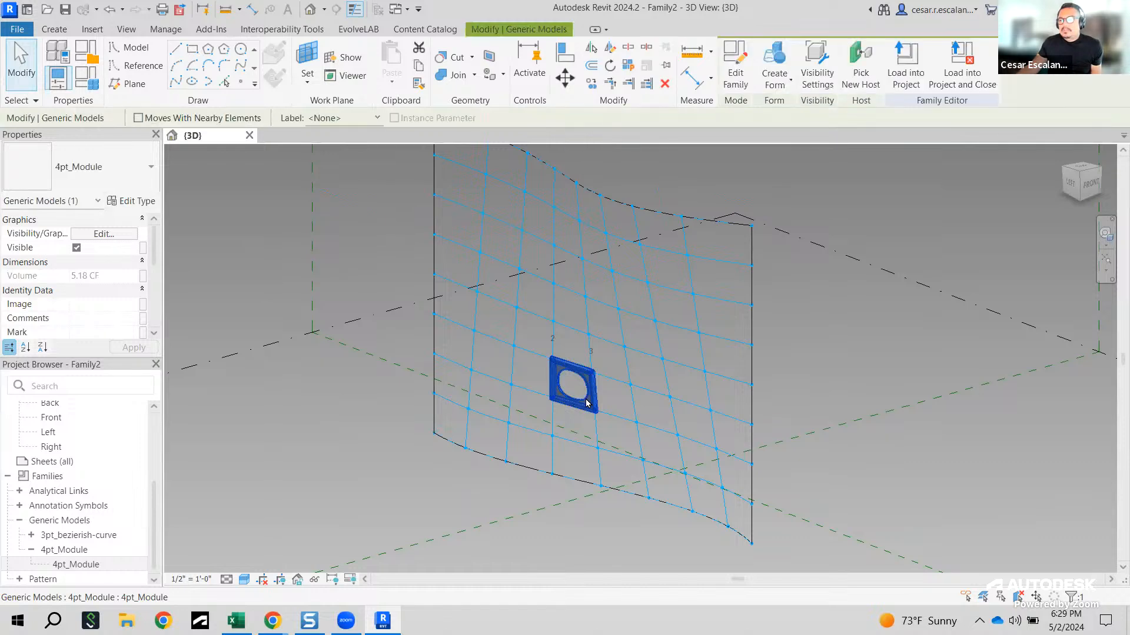
click(628, 71)
mouse_move(636, 57)
mouse_down()
mouse_move(613, 61)
mouse_move(638, 57)
mouse_up()
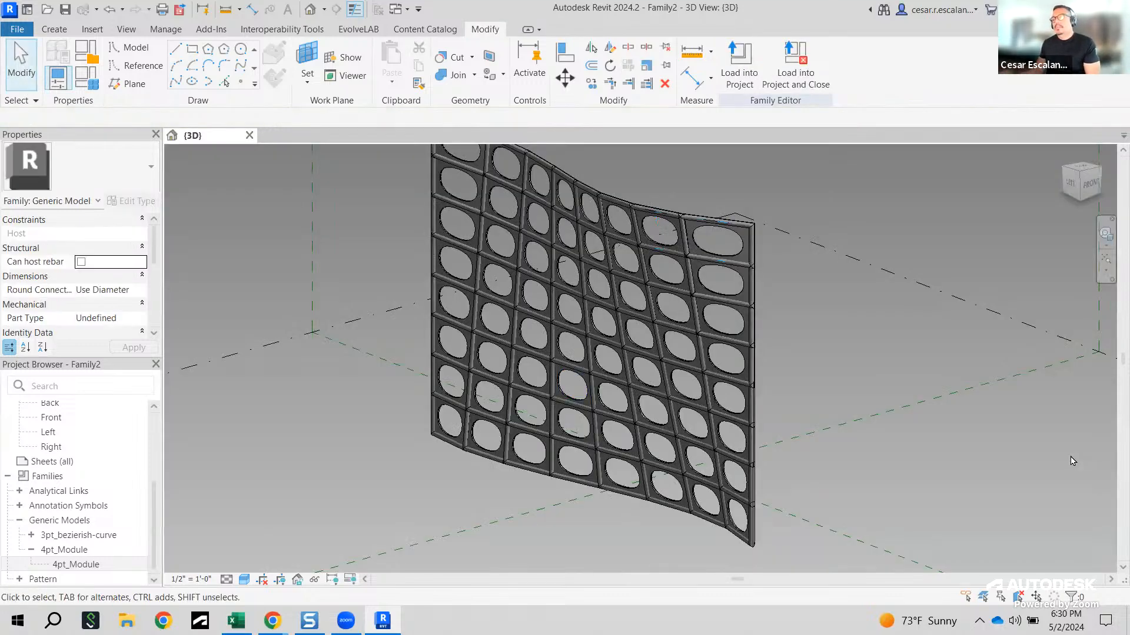
Step: Inspect the populated surface and check that the repeated modules select as one repeater
middle_drag(930, 353, 936, 381)
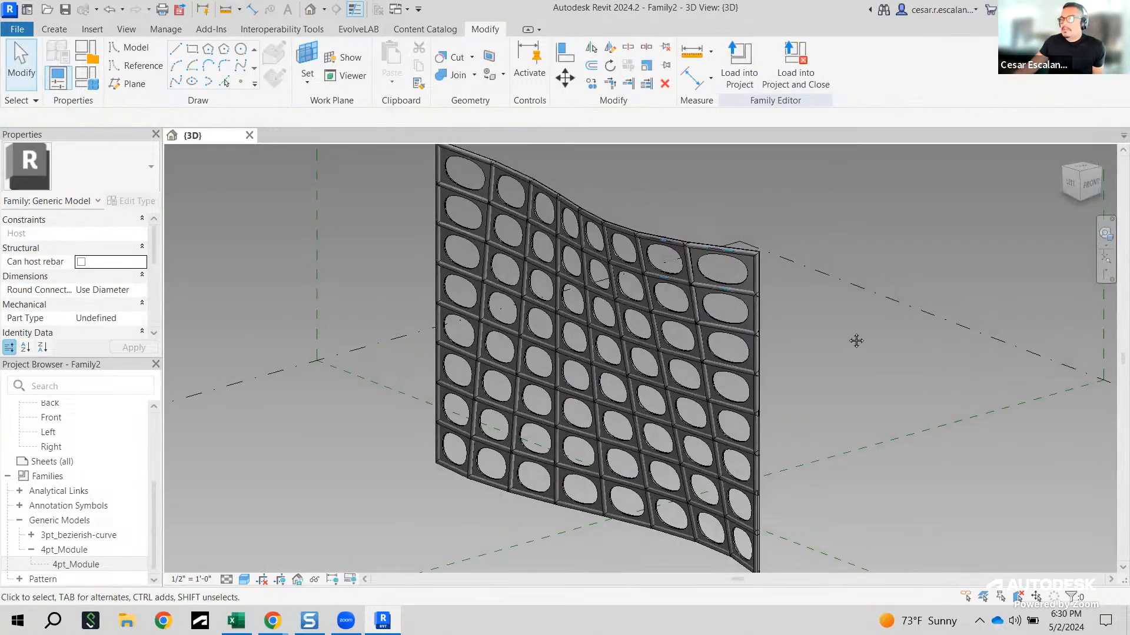
scroll(856, 341, down, 3)
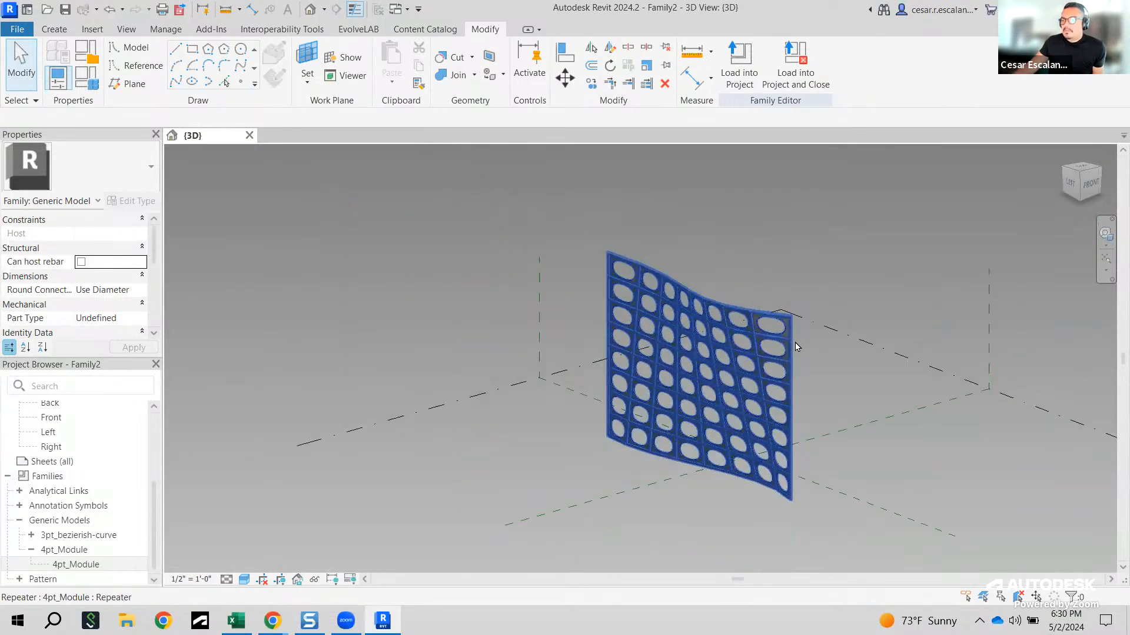
click(798, 347)
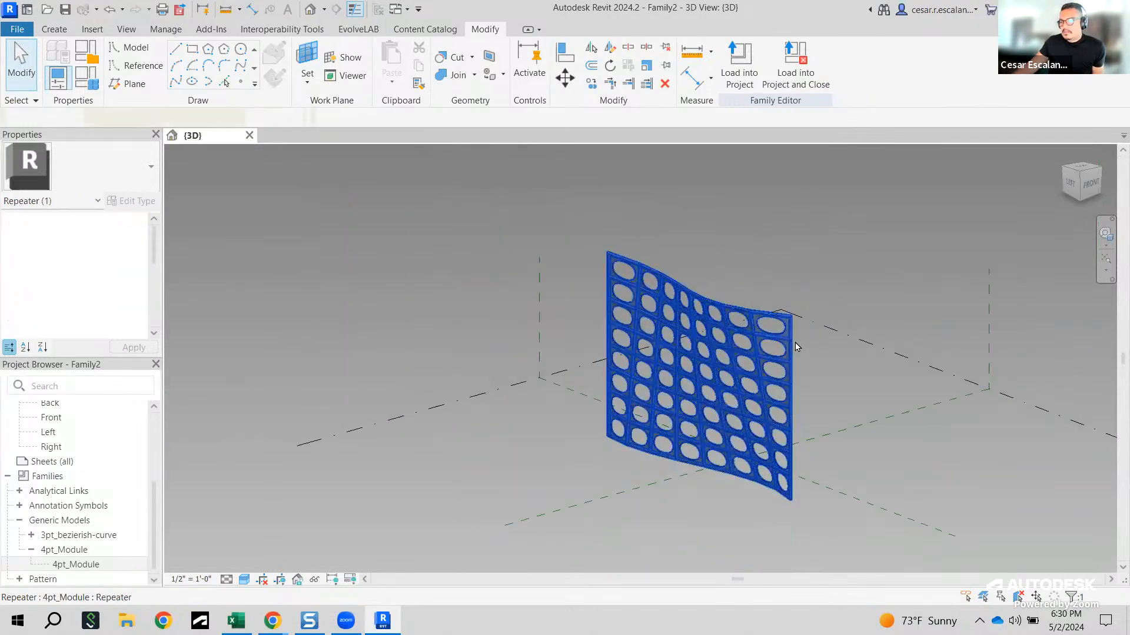
click(828, 401)
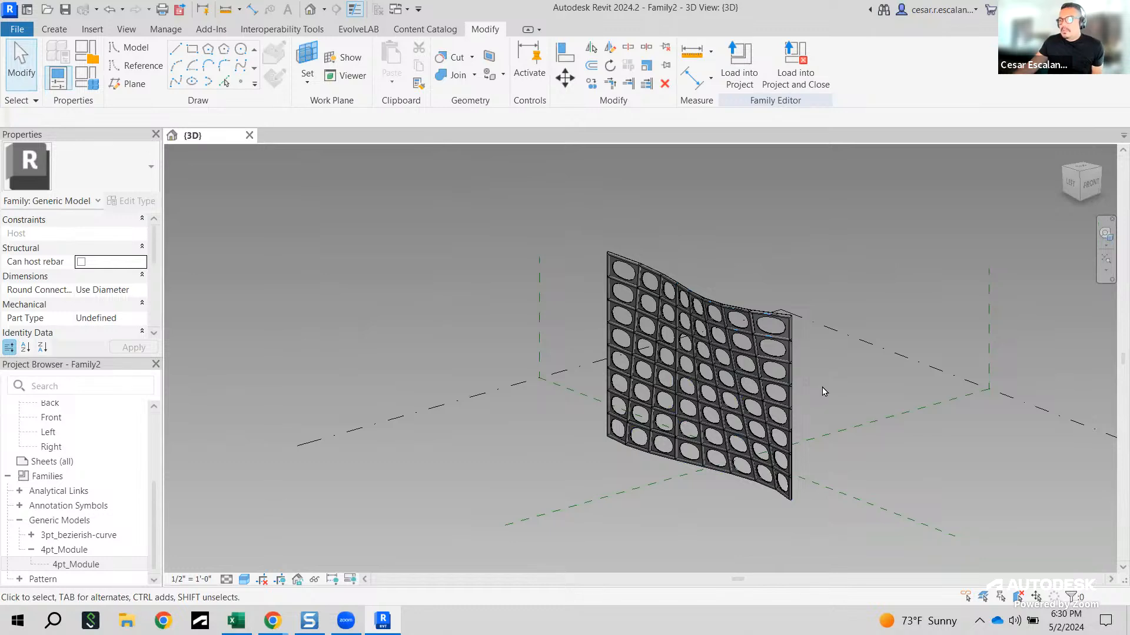
Step: Filter the panel selection to only the Divided Surface and set its U grid number to 4
click(769, 346)
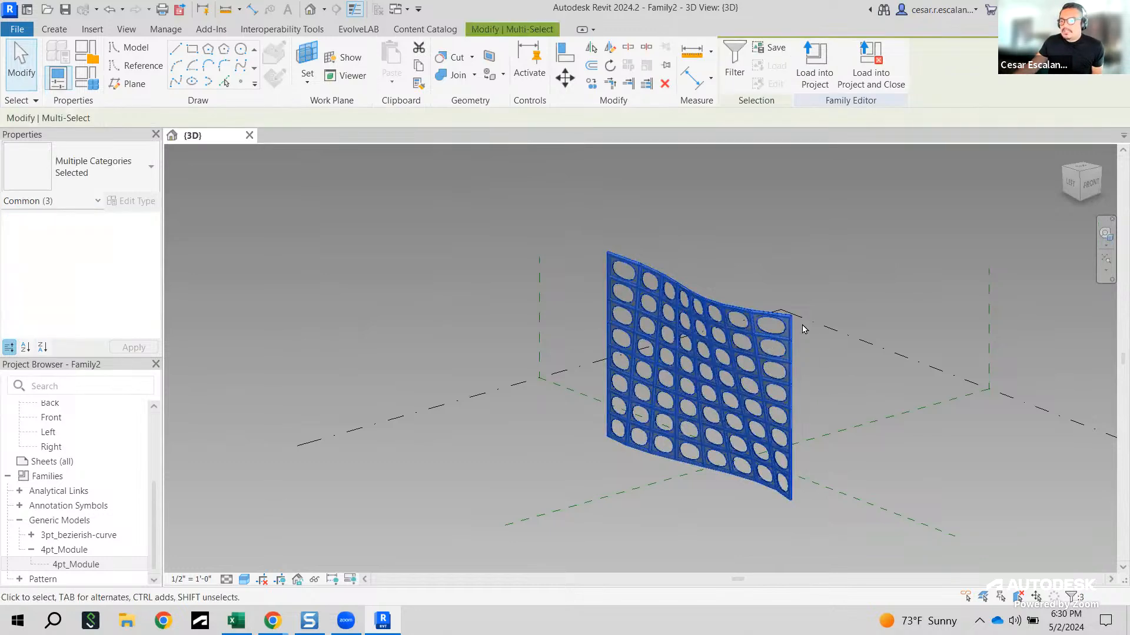
click(735, 62)
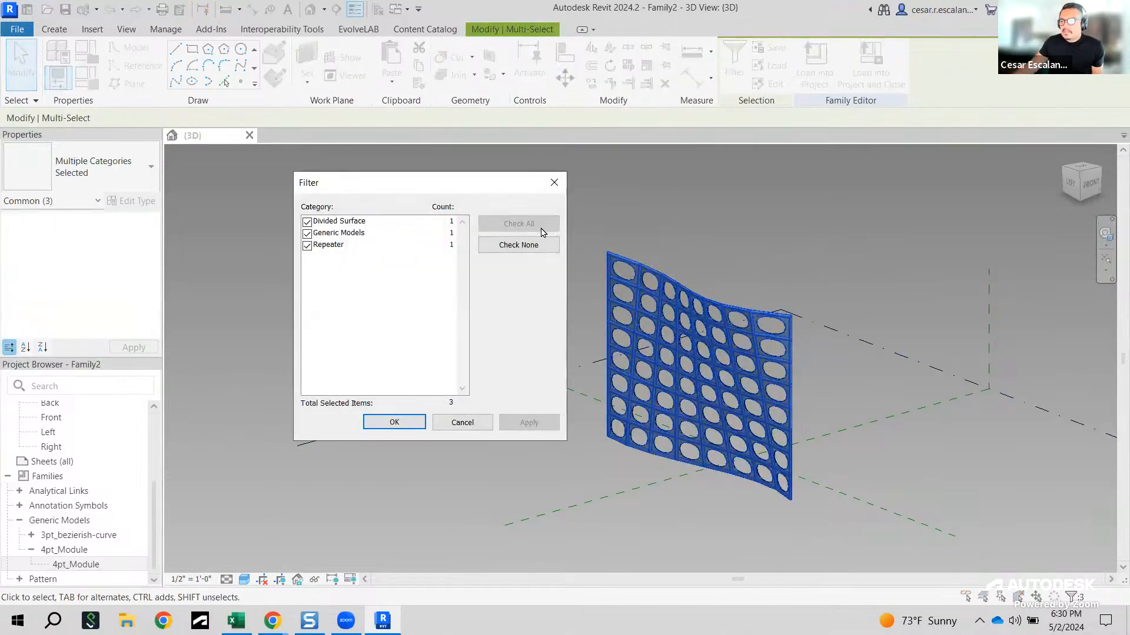
click(516, 245)
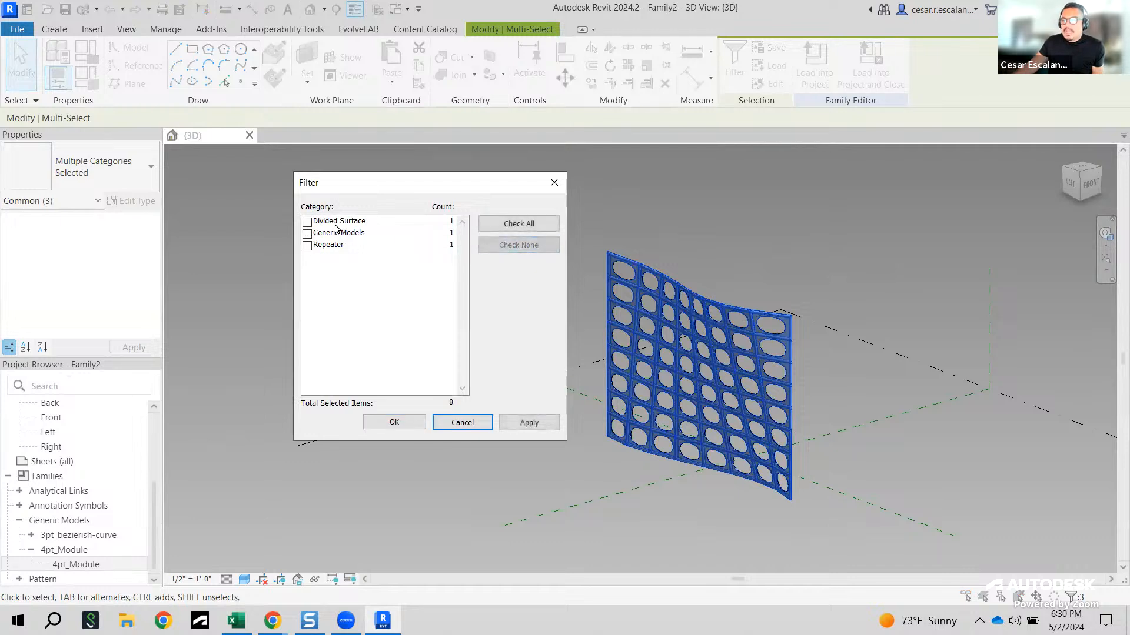
click(308, 223)
click(533, 425)
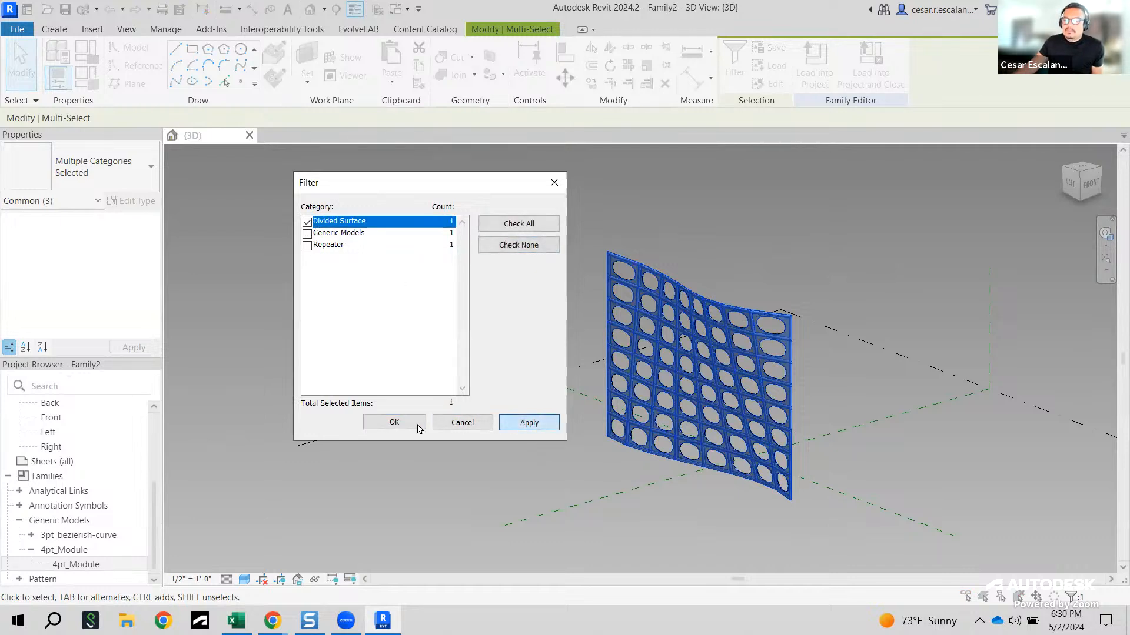
click(394, 423)
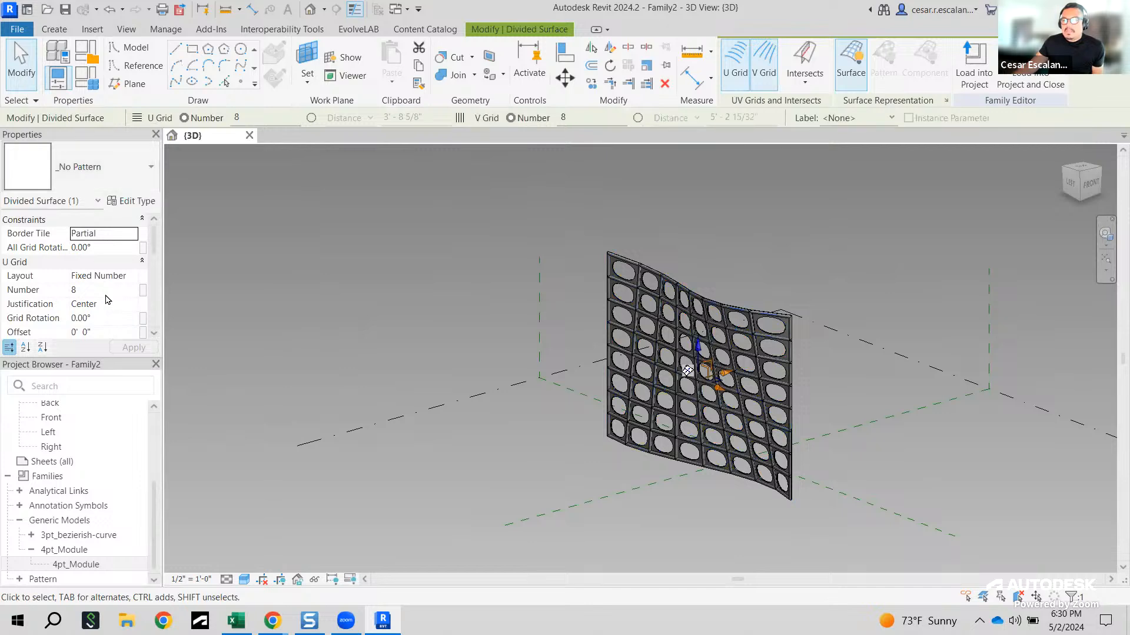
scroll(107, 297, down, 1)
scroll(107, 297, down, 1)
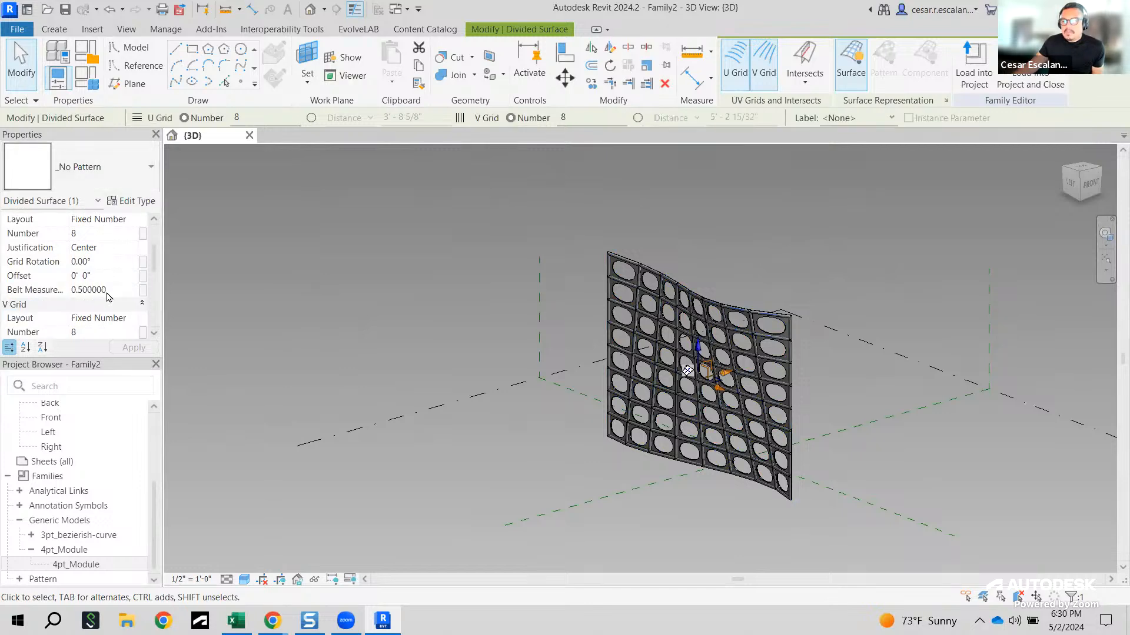
click(90, 233)
text(4)
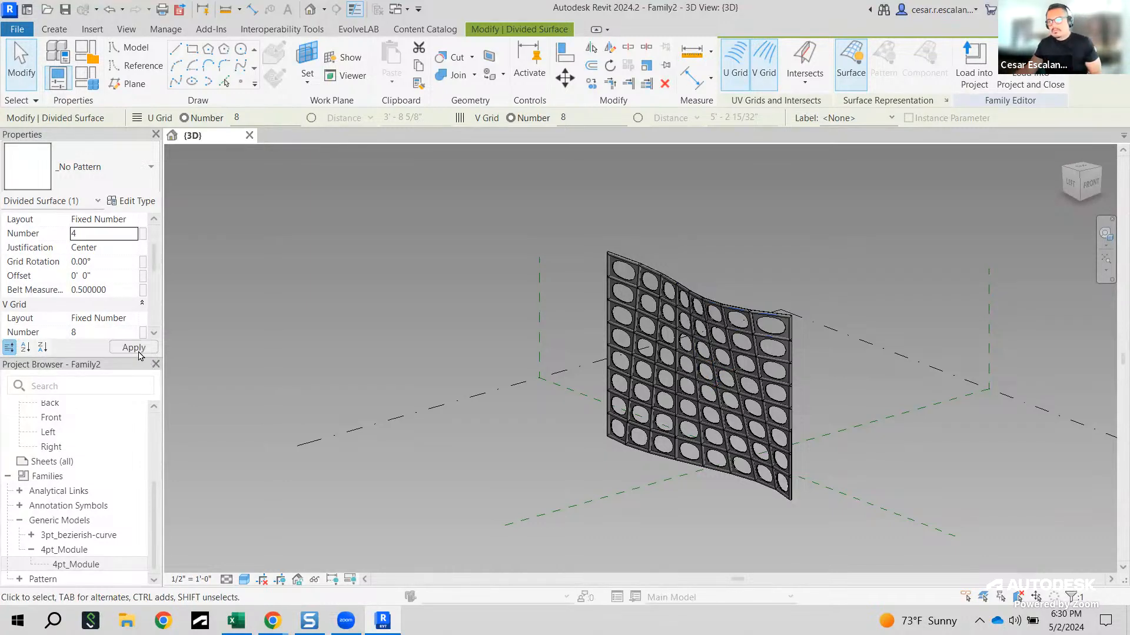
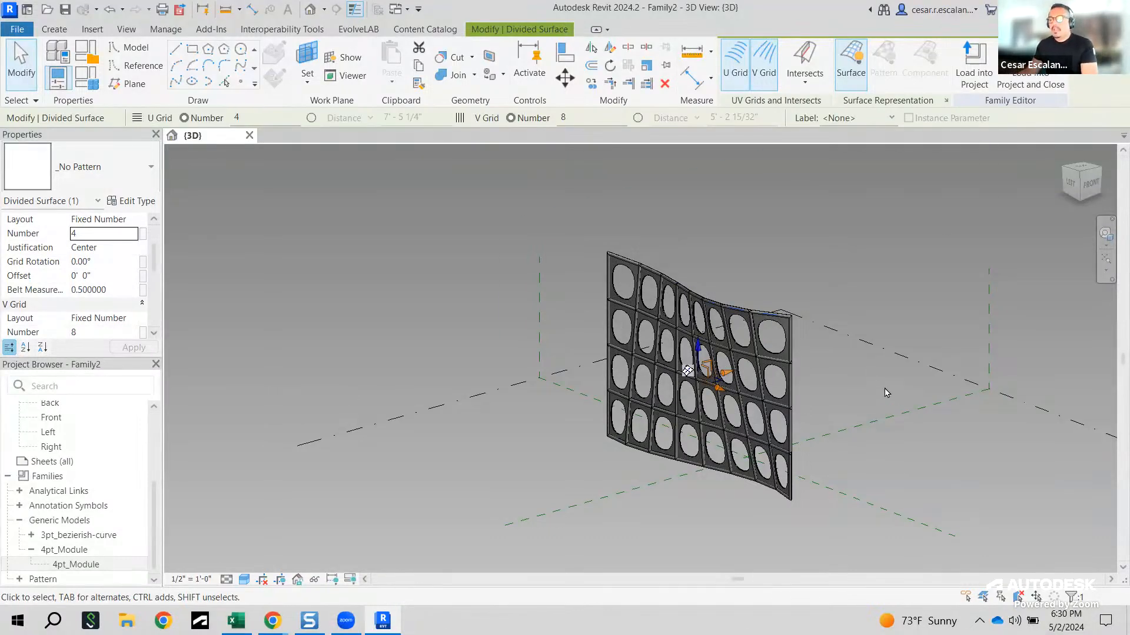
Step: Select the whole panel and filter the selection to Generic Models, leaving only the underlying form element
click(861, 370)
scroll(797, 388, up, 2)
middle_drag(794, 384, 662, 379)
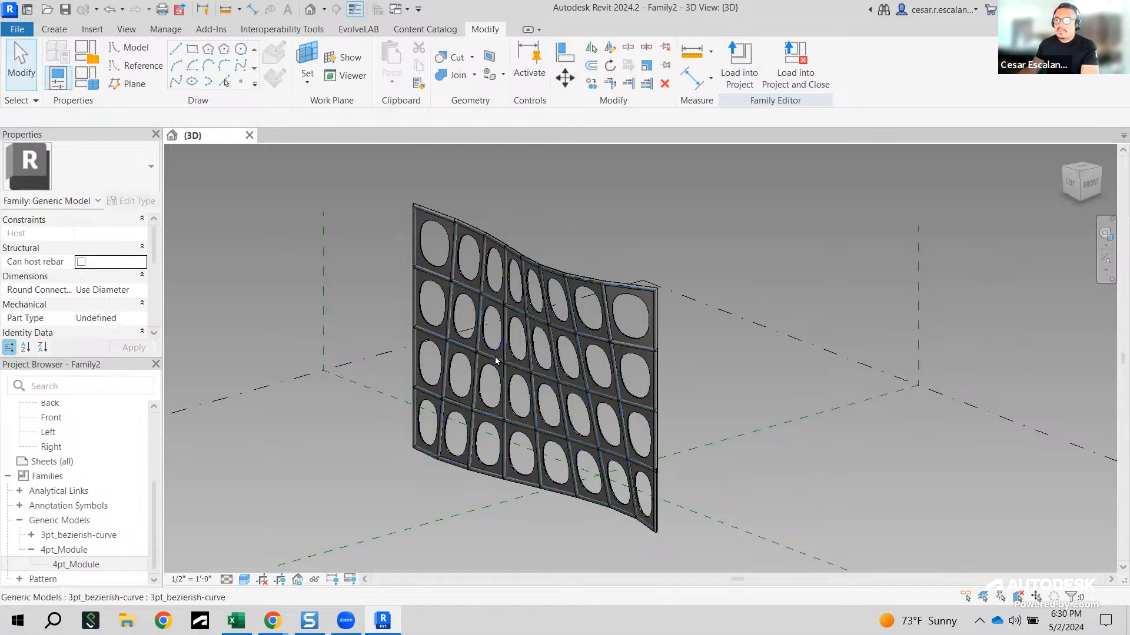
drag(578, 161, 626, 168)
drag(525, 194, 409, 249)
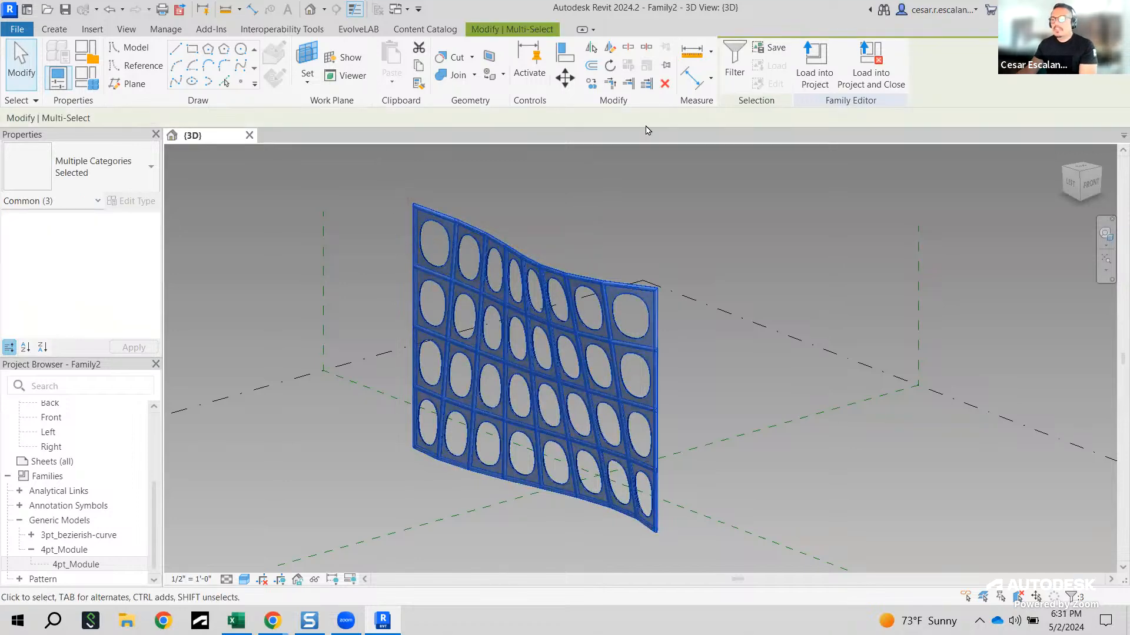
click(733, 83)
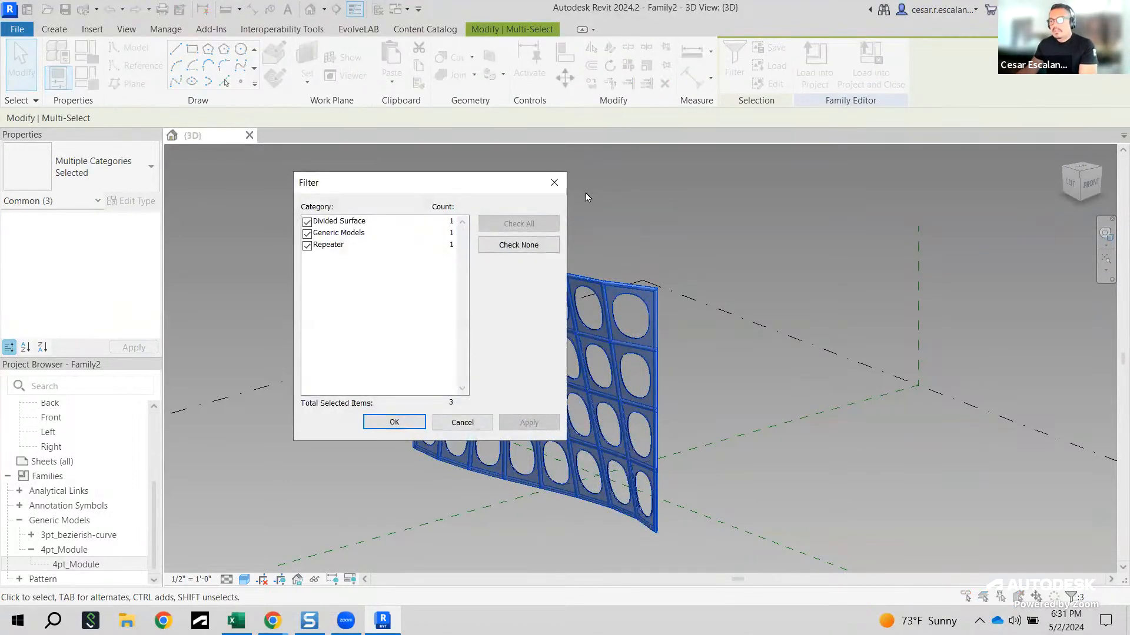
click(525, 246)
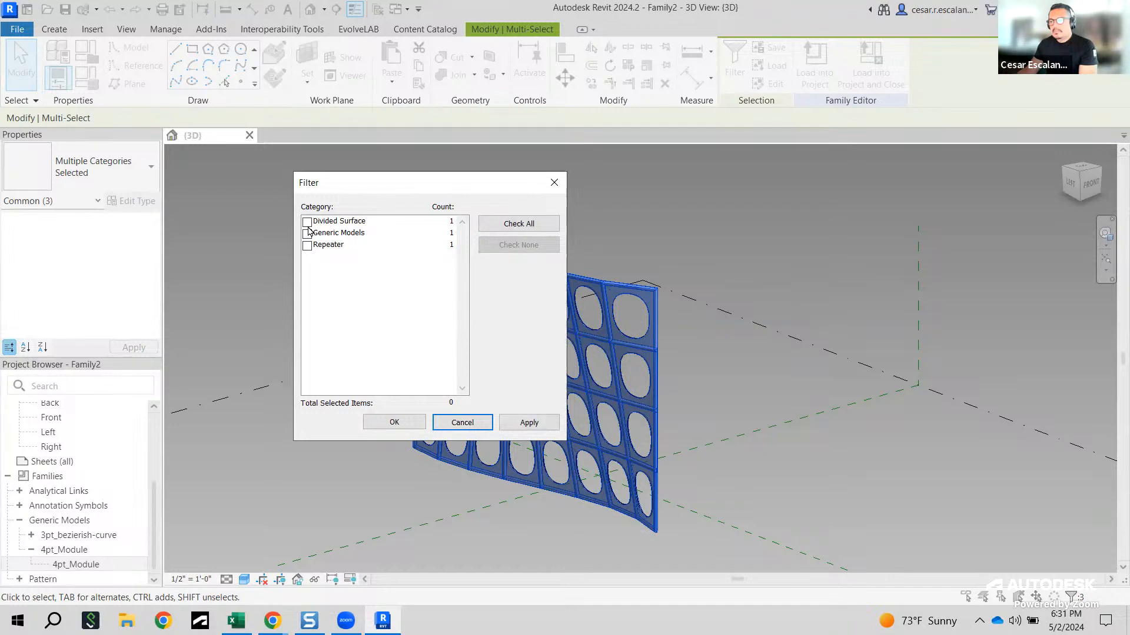
click(310, 224)
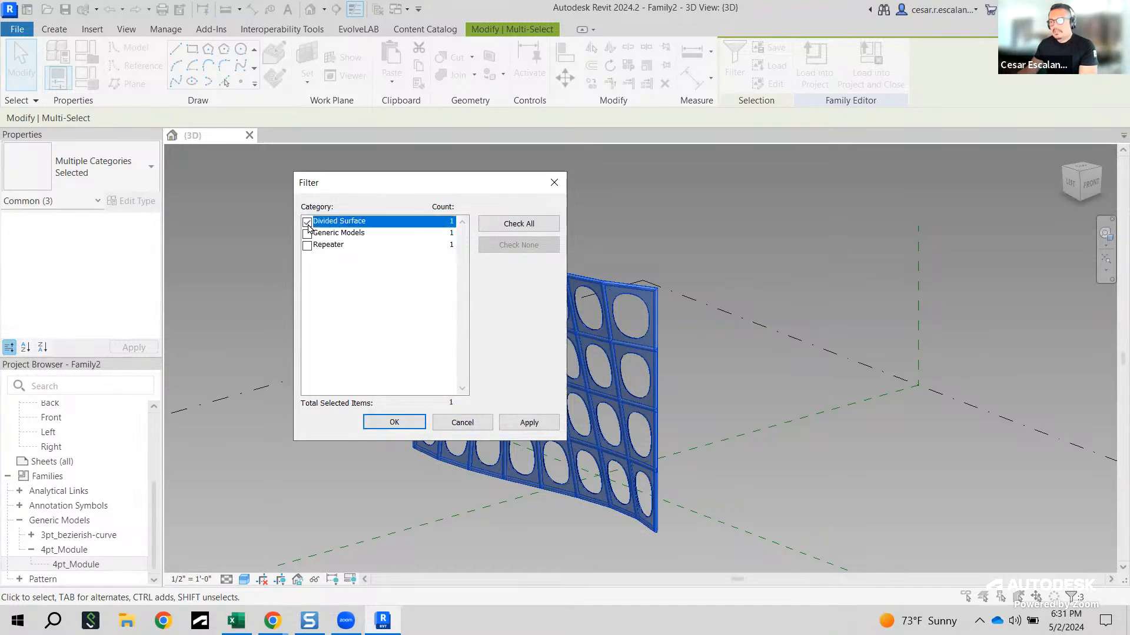
click(312, 234)
click(307, 233)
click(529, 423)
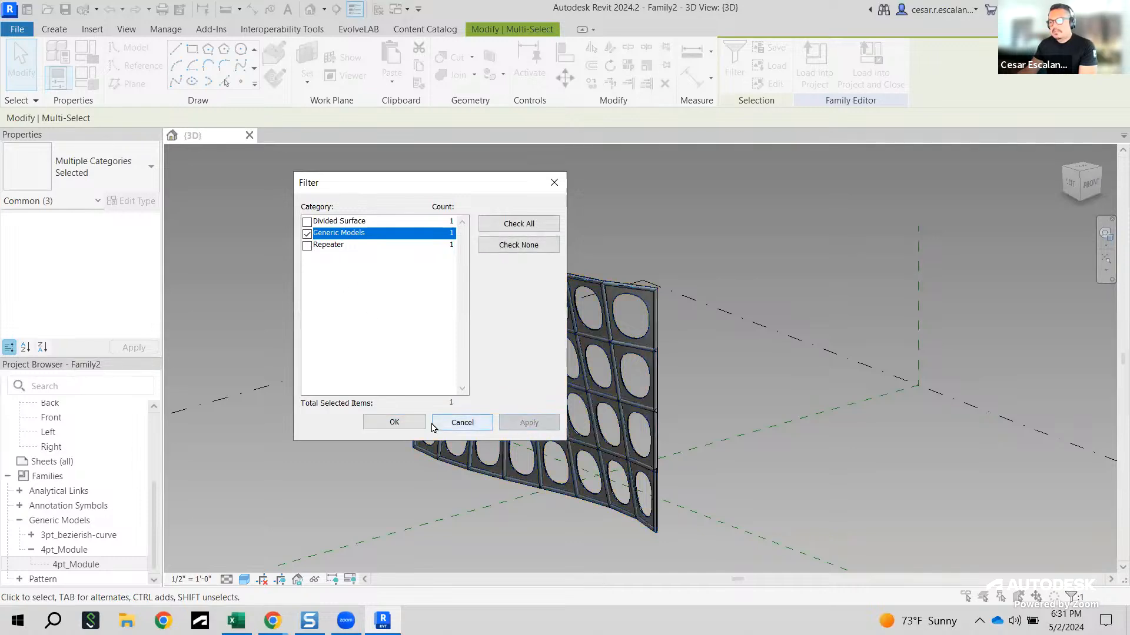
click(434, 423)
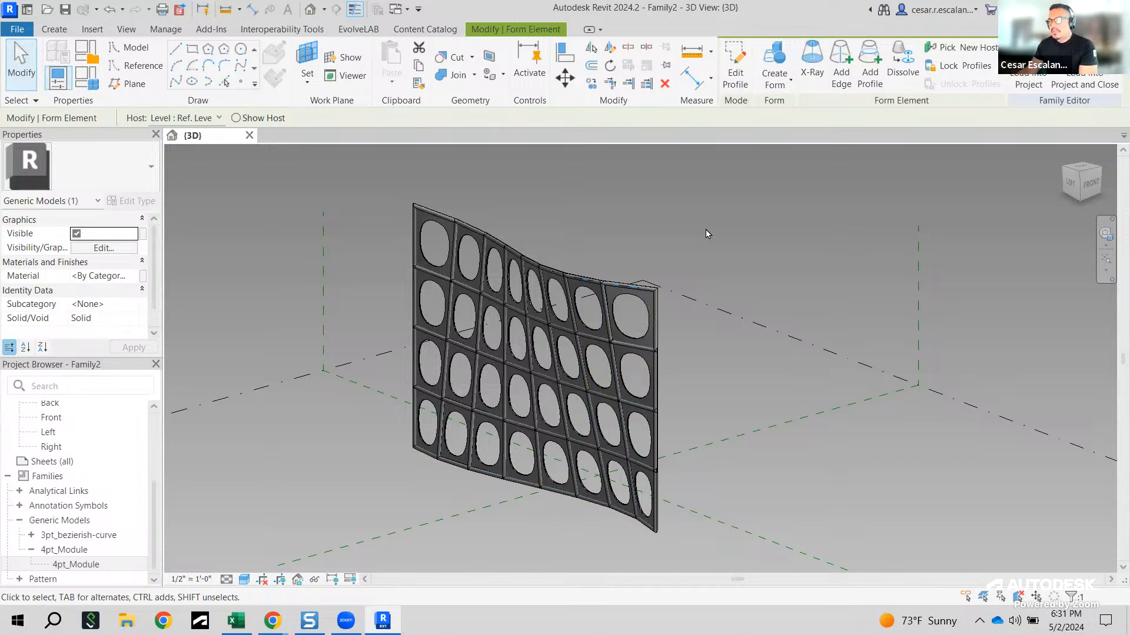
Step: Filter the panel selection to only the Divided Surface and turn on Original Surface in its surface representation
click(683, 228)
drag(544, 187, 411, 253)
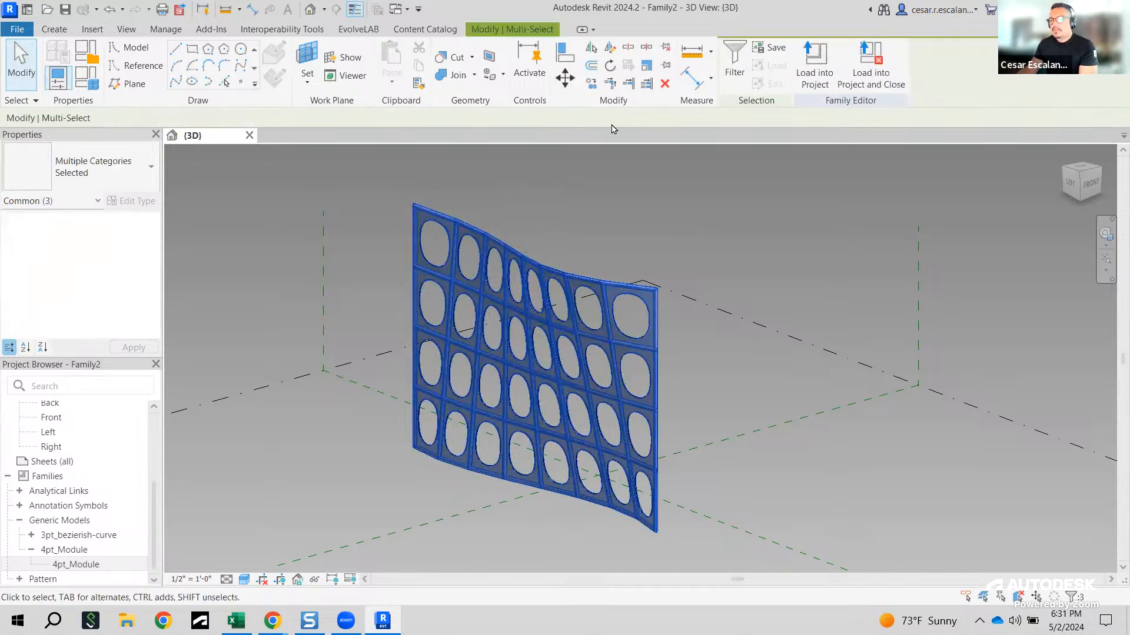
click(736, 65)
click(518, 244)
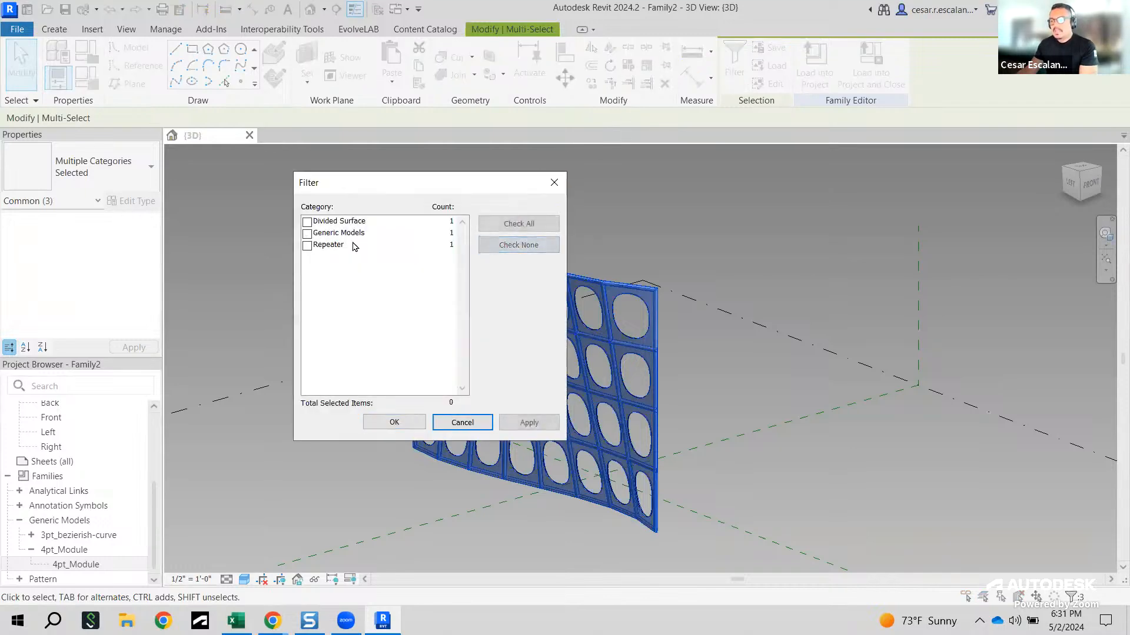
click(307, 222)
click(527, 423)
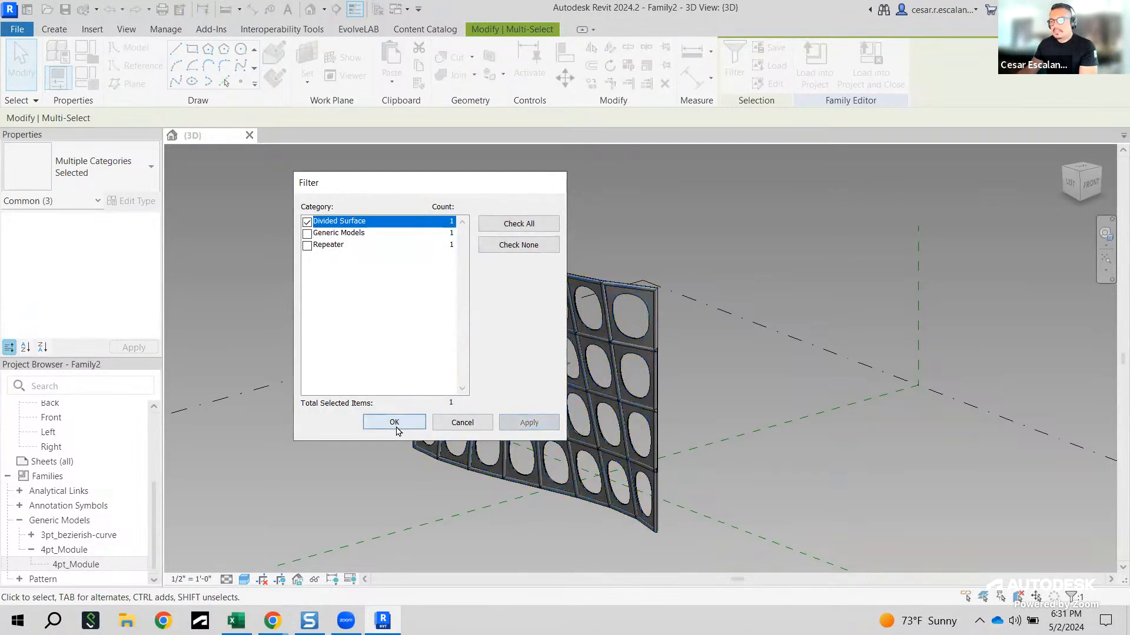
click(395, 422)
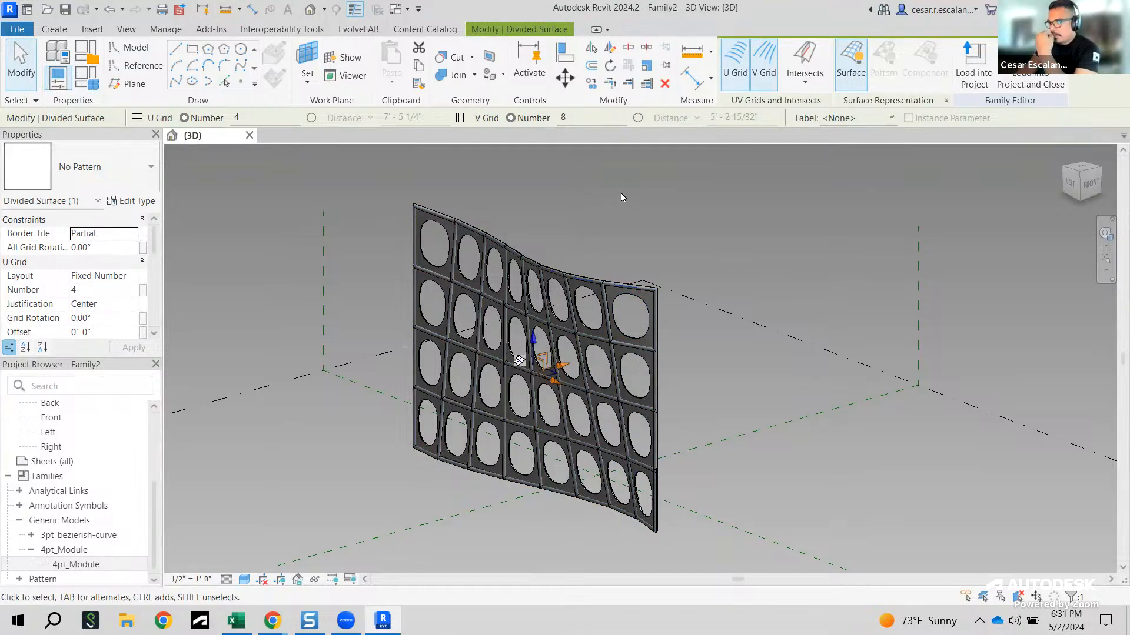
click(946, 101)
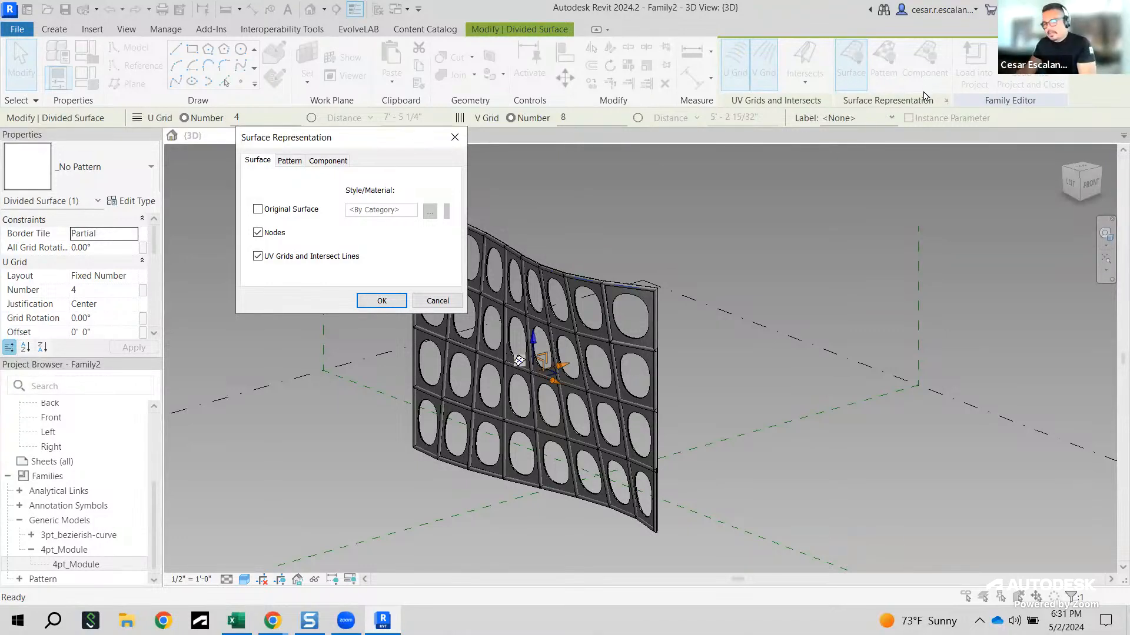
mouse_move(962, 88)
mouse_down()
mouse_move(942, 106)
mouse_move(926, 97)
mouse_up()
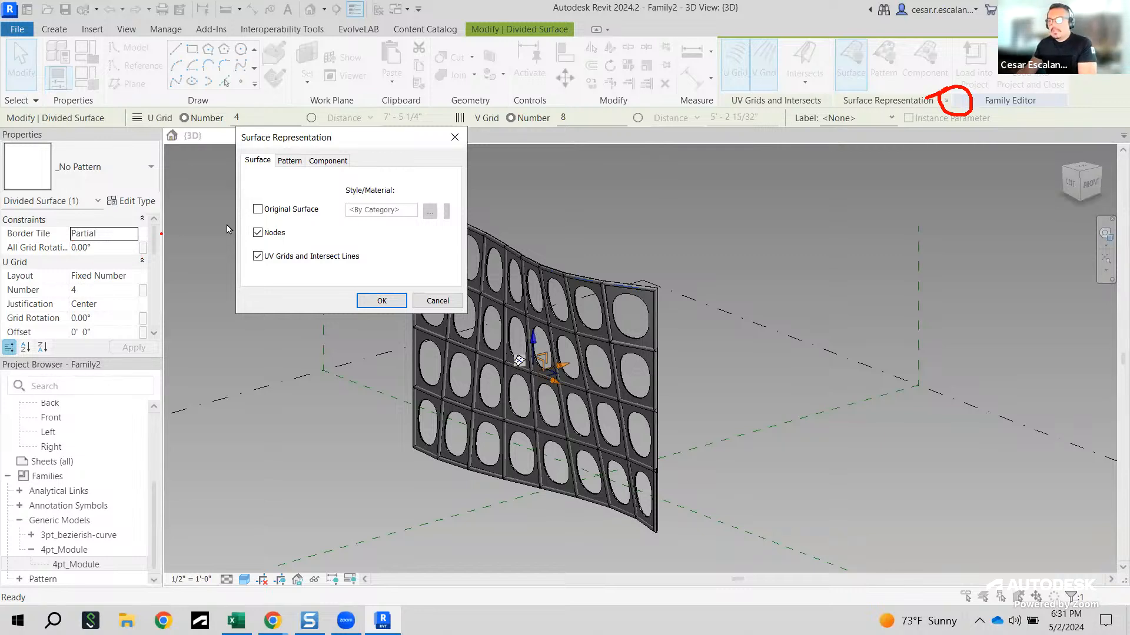
click(258, 208)
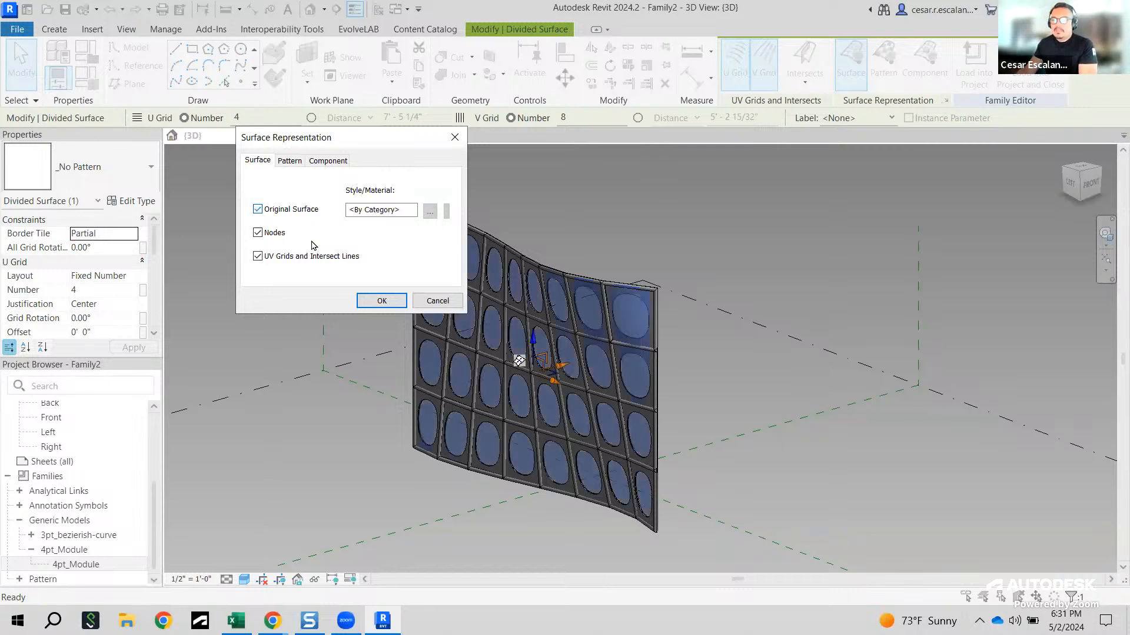
click(382, 301)
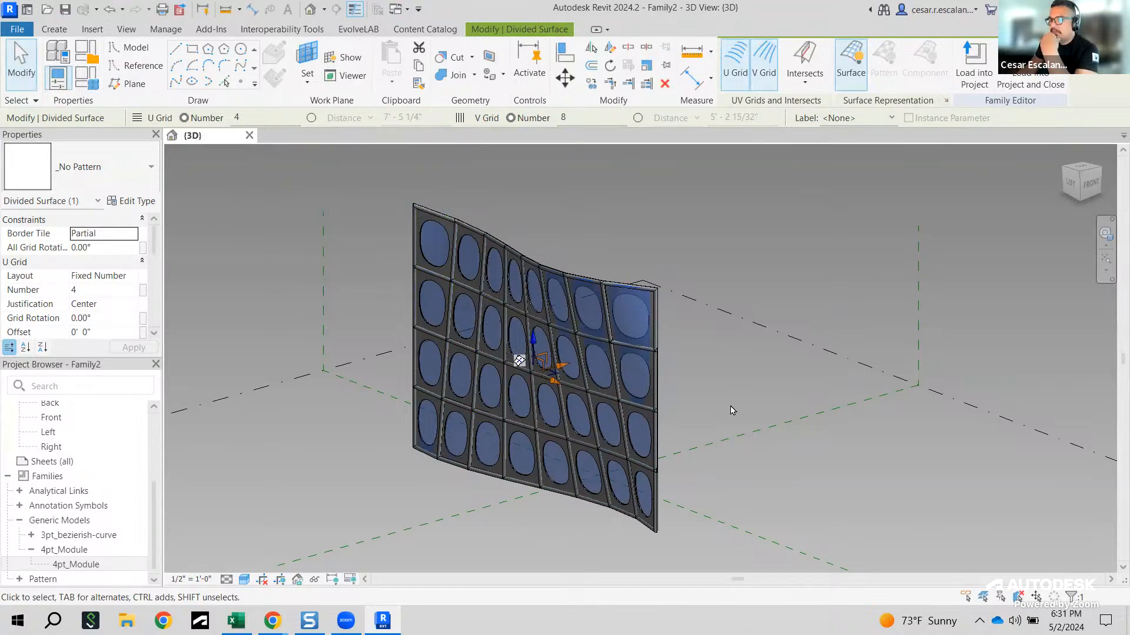
Step: Reselect the whole panel and filter the selection down to the Divided Surface category
click(542, 223)
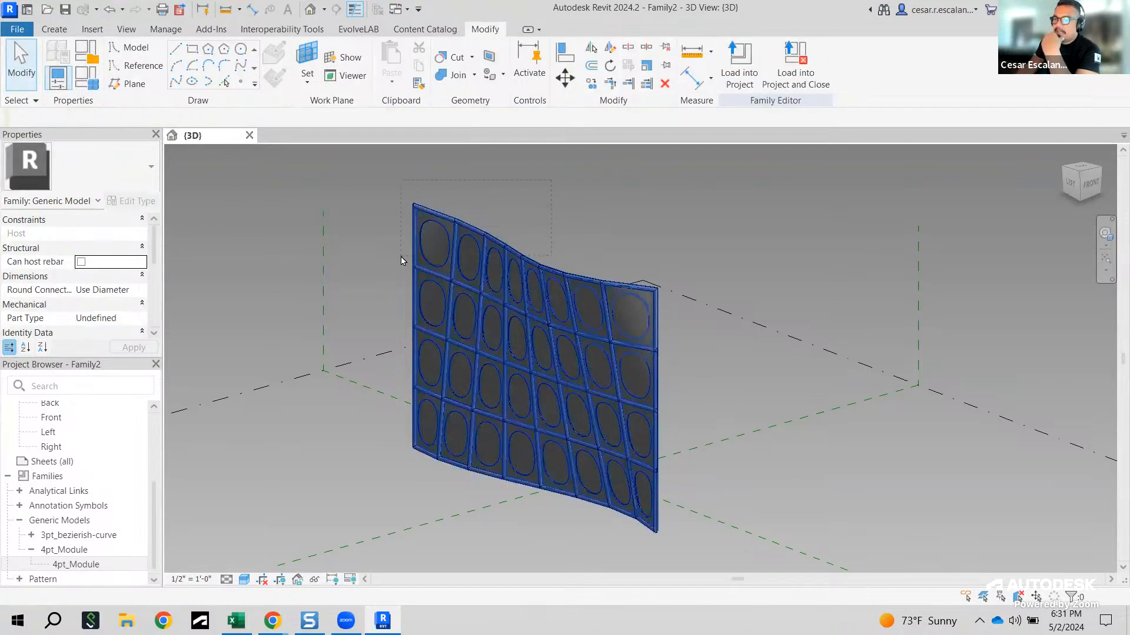
click(474, 228)
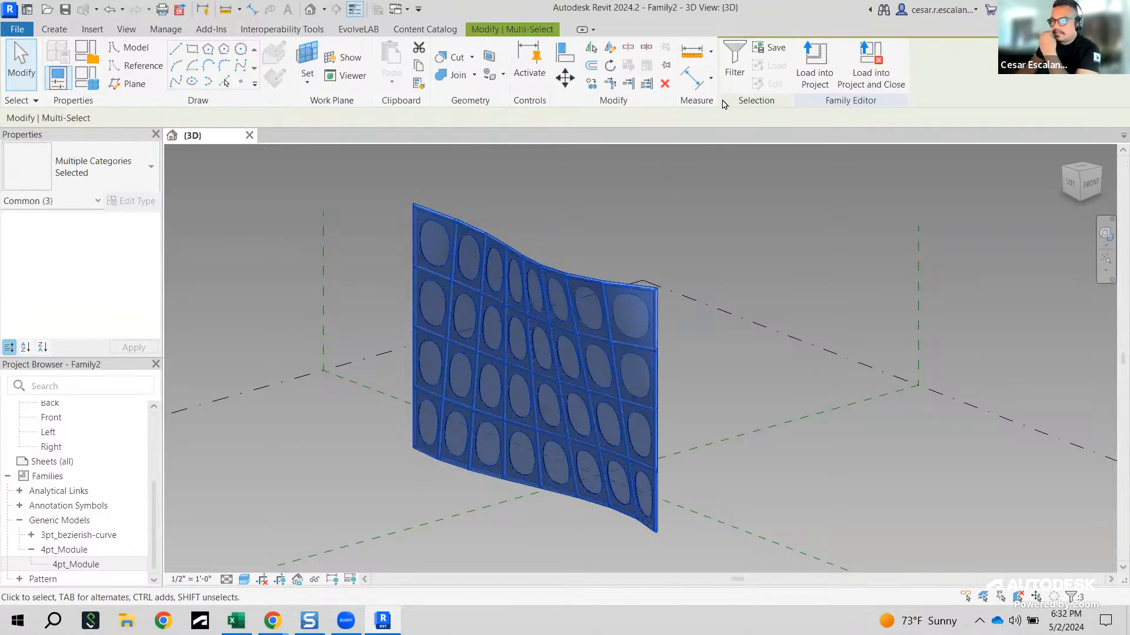
click(730, 73)
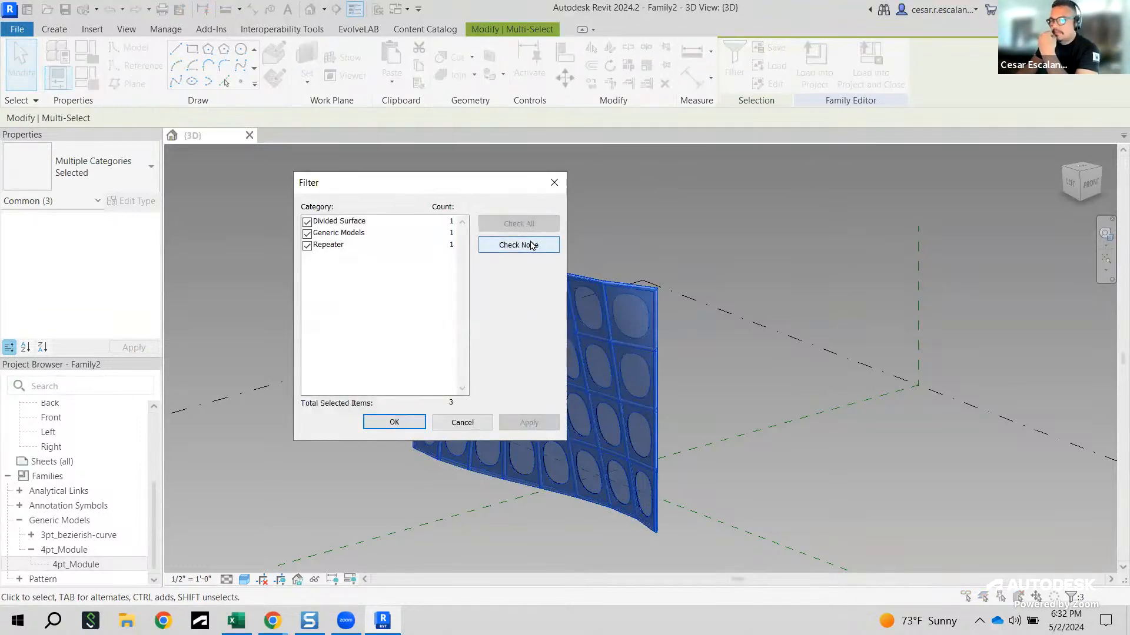
click(531, 244)
click(307, 222)
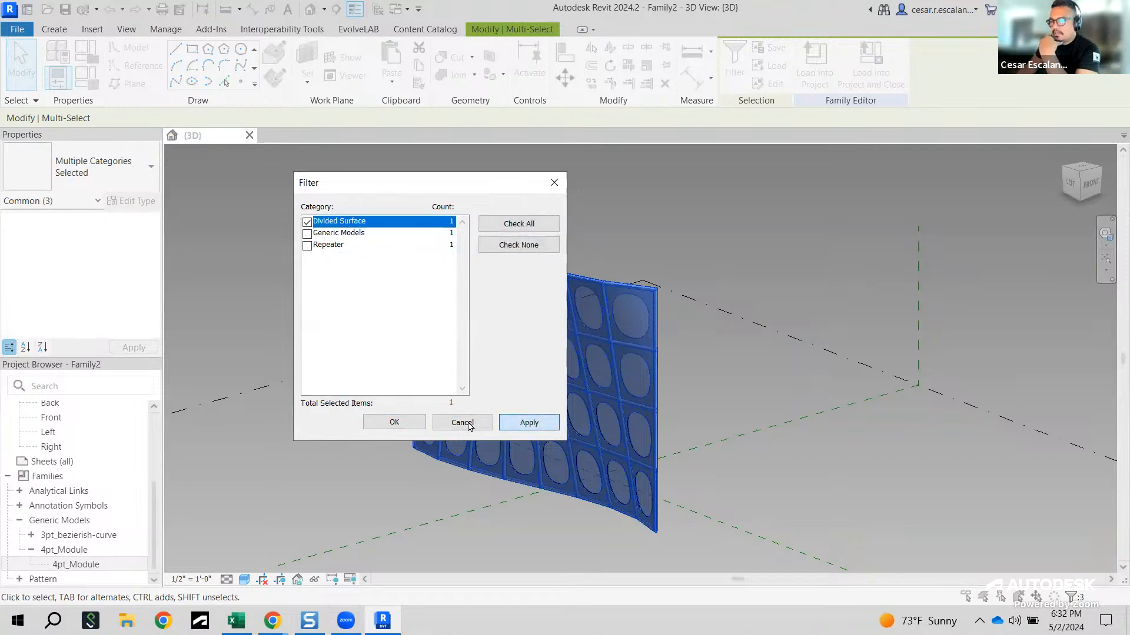
click(394, 423)
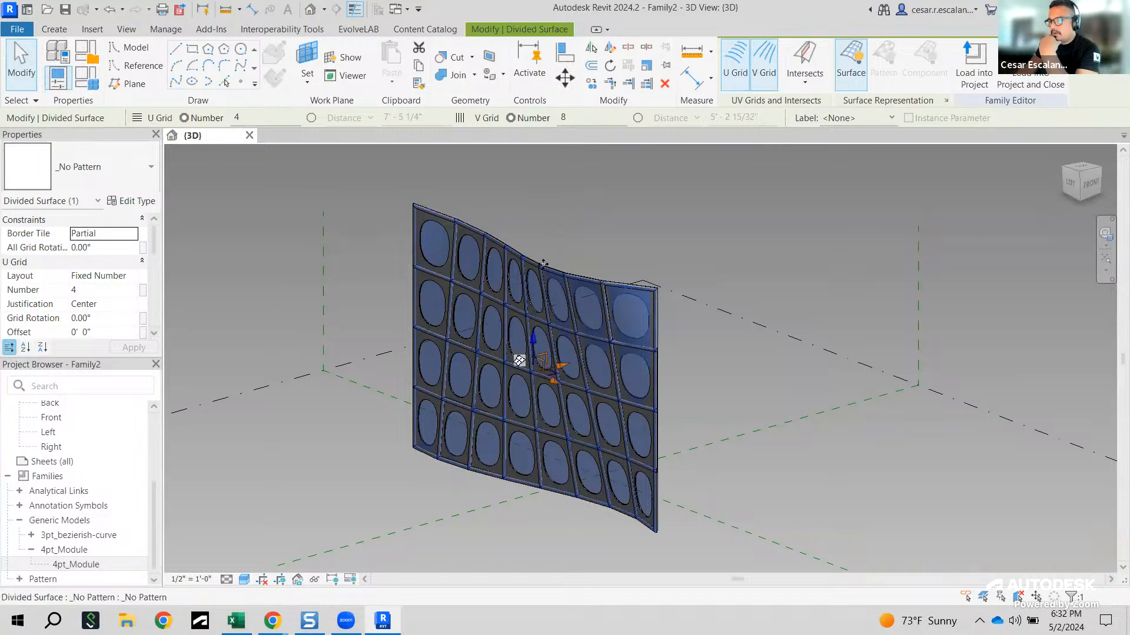
Step: Turn on X-Ray for the panel's underlying form element and set the view's visual style to Wireframe
key(Tab)
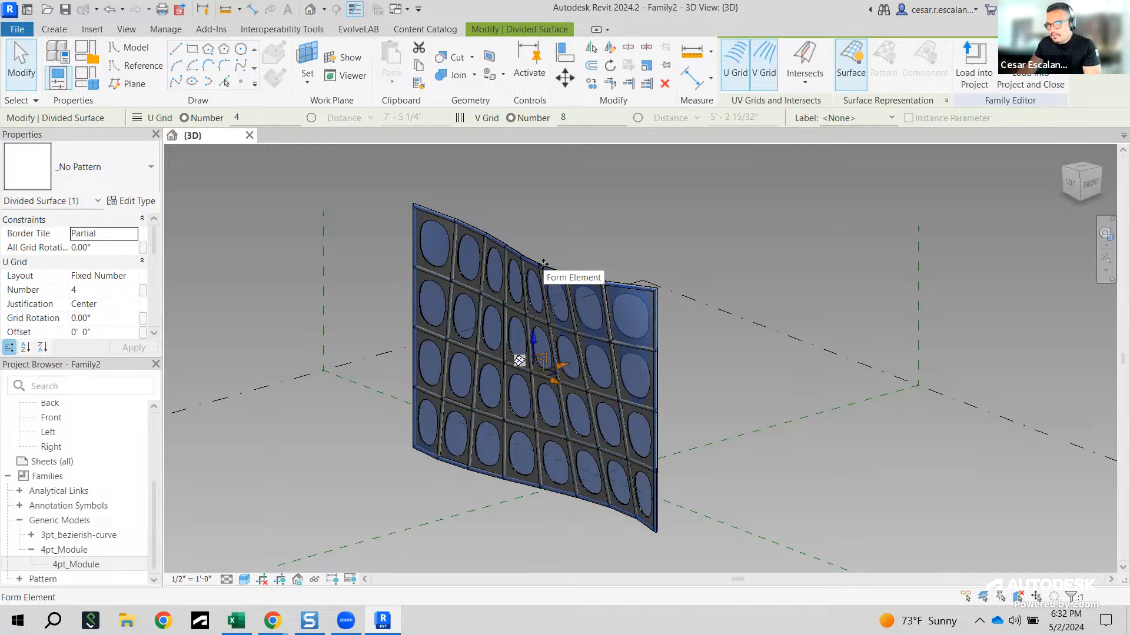
click(544, 263)
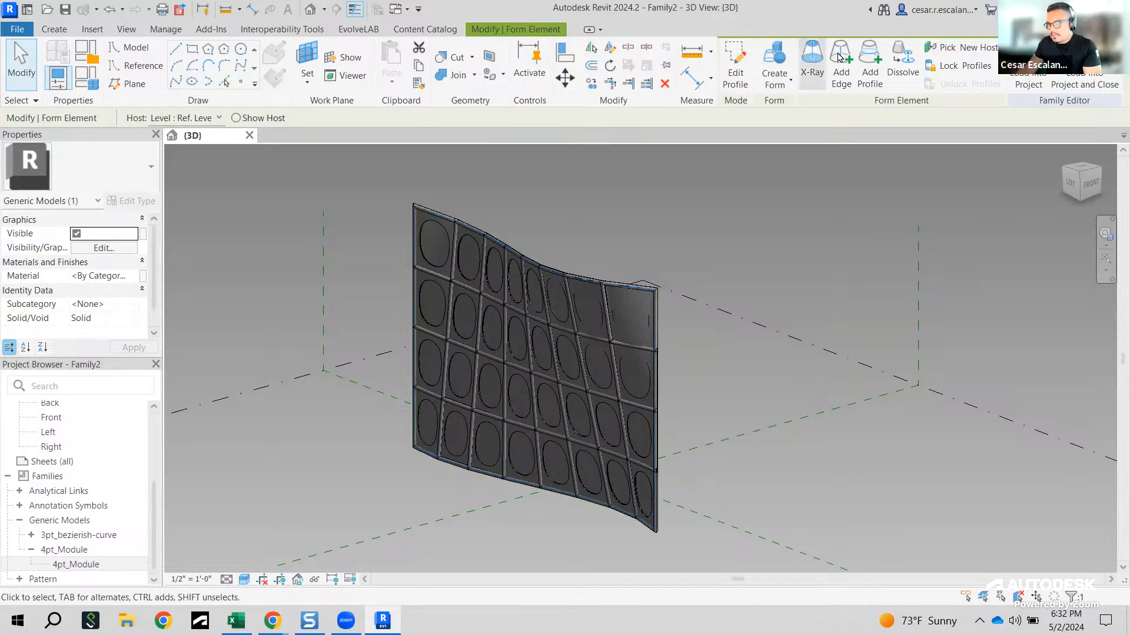
click(812, 65)
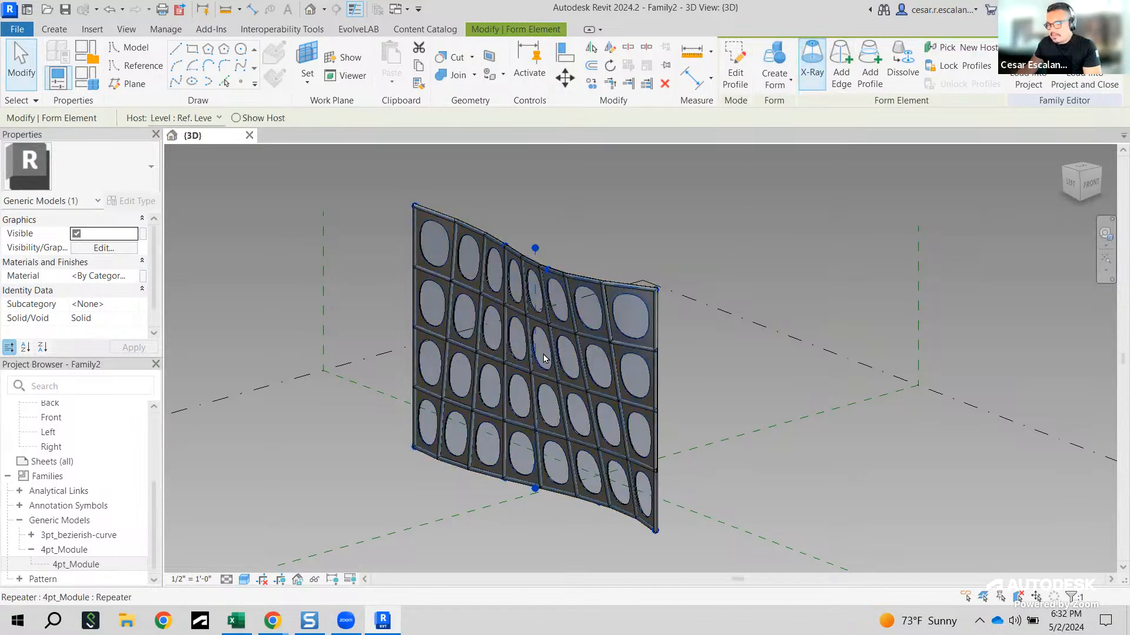
scroll(540, 253, up, 5)
middle_drag(655, 291, 671, 323)
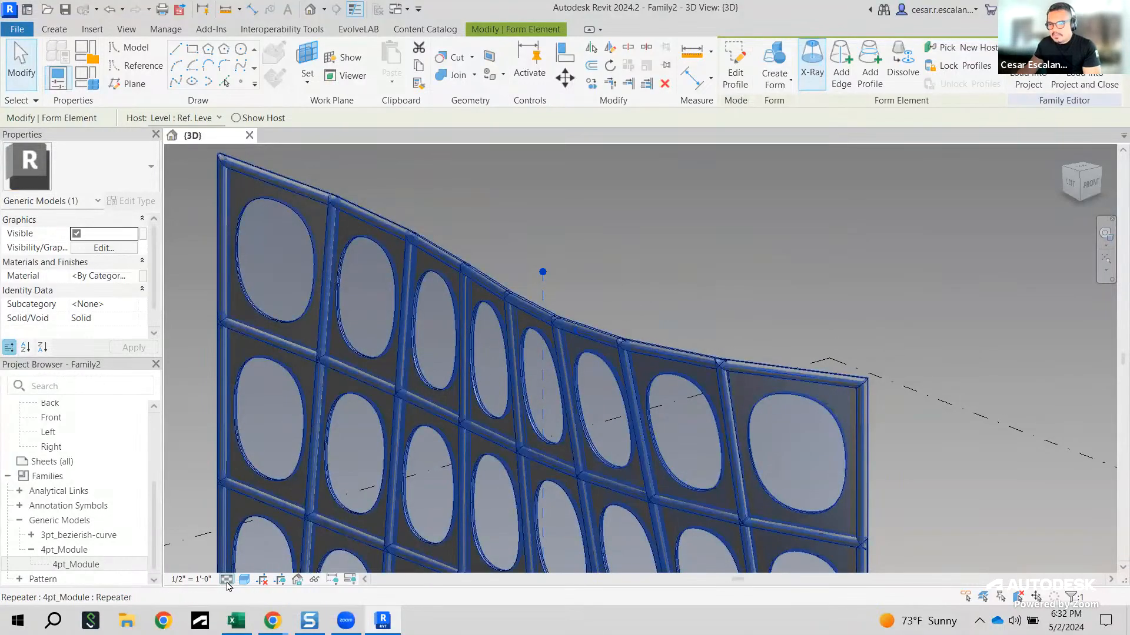
click(245, 579)
click(276, 491)
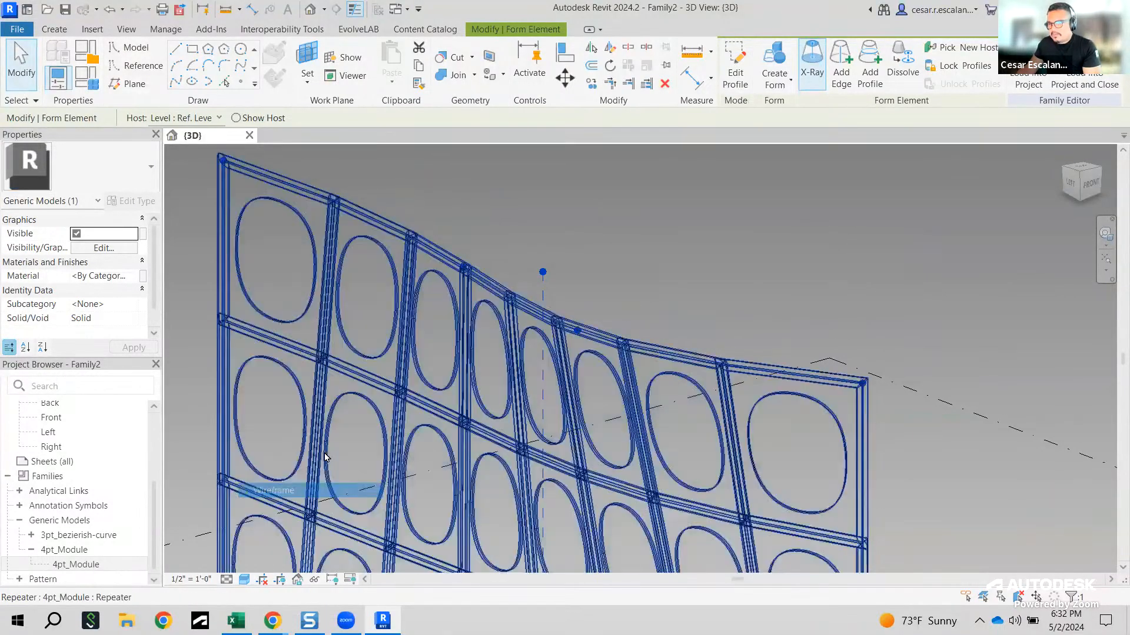
Step: Move the form vertex right of the middle on the panel's upper edge horizontally to change the surface's curvature
scroll(573, 353, up, 3)
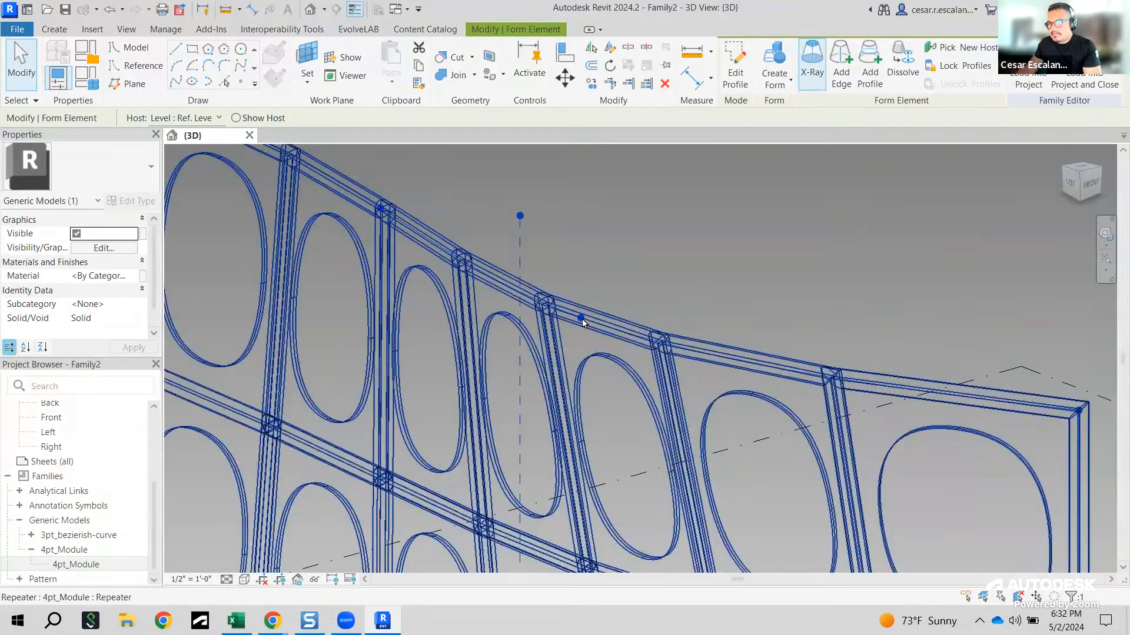
key(Tab)
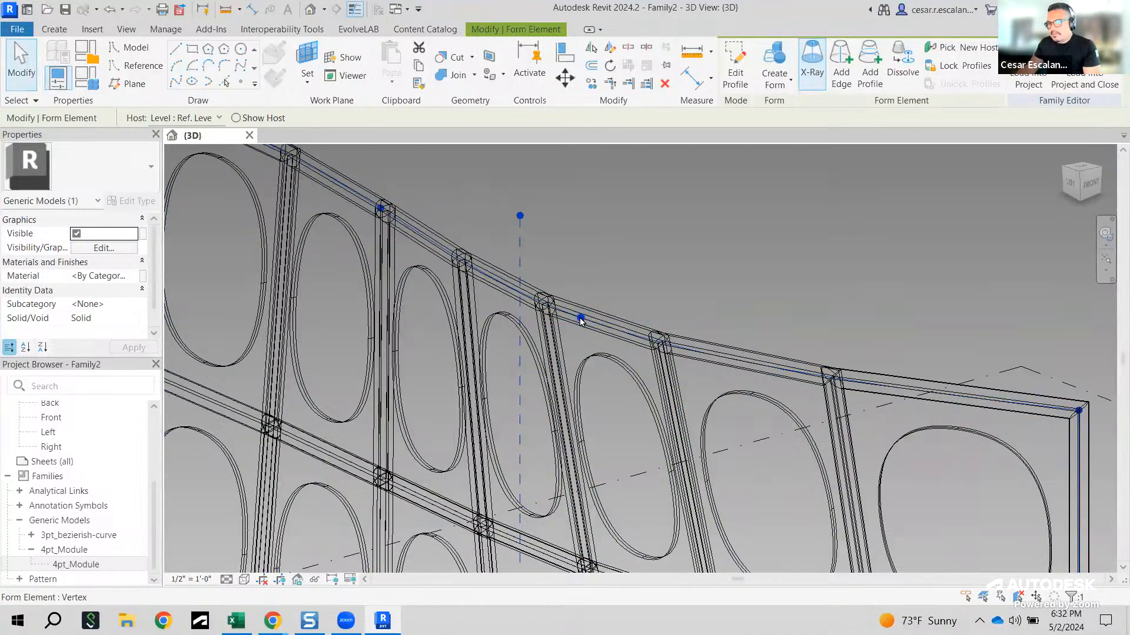
click(581, 319)
scroll(657, 297, down, 3)
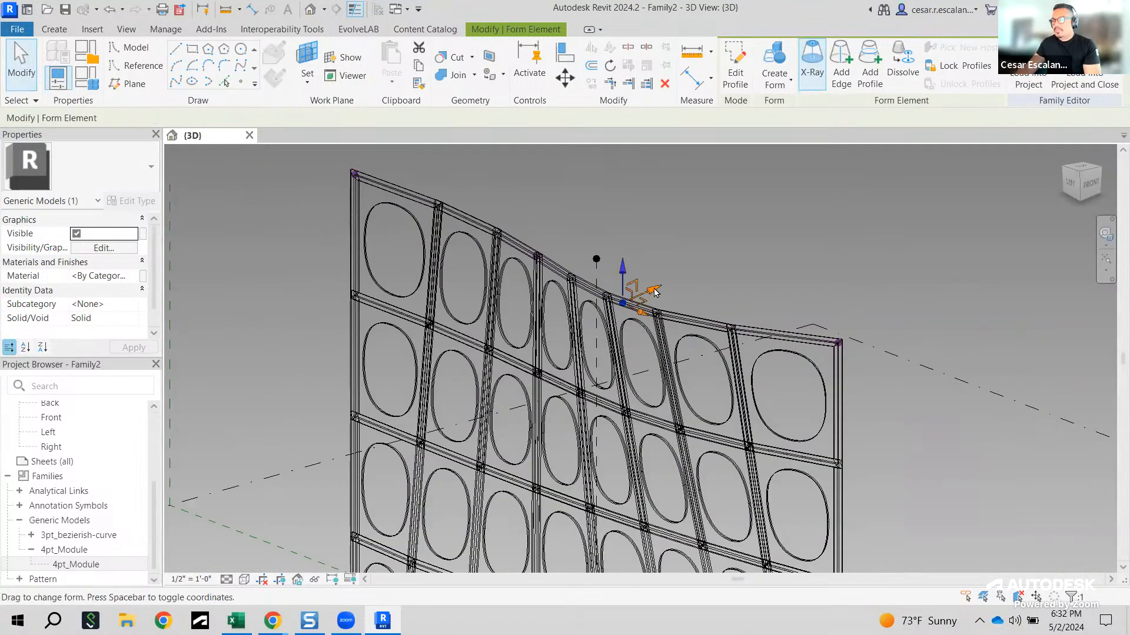
drag(651, 284, 862, 294)
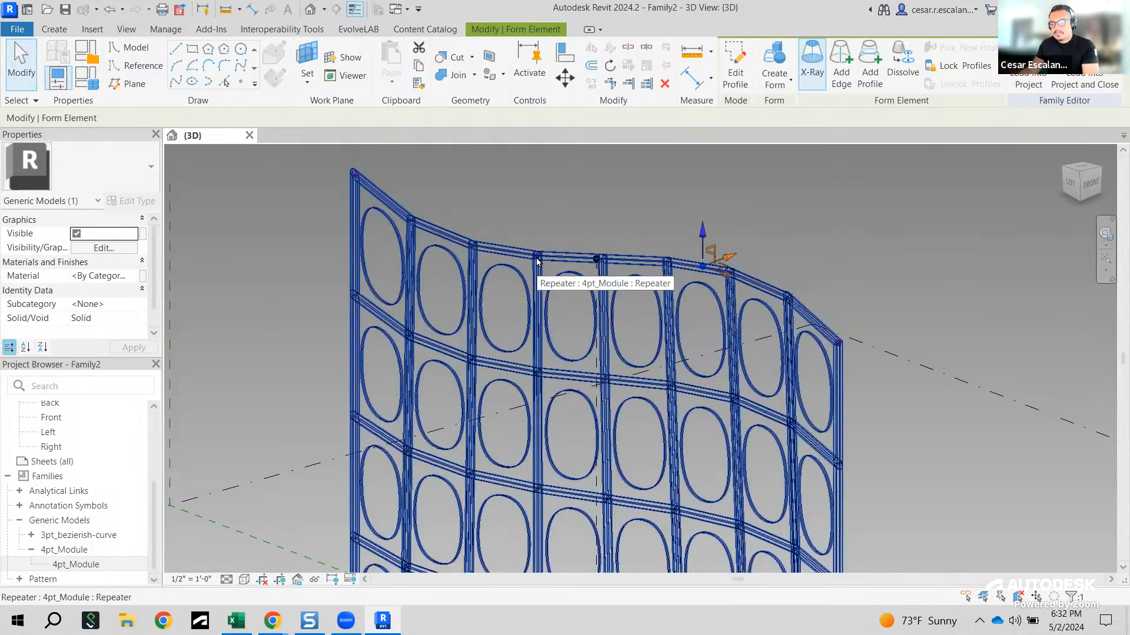
Step: Move the form vertex left of the middle on the panel's upper edge to reshape the surface further
scroll(536, 261, up, 4)
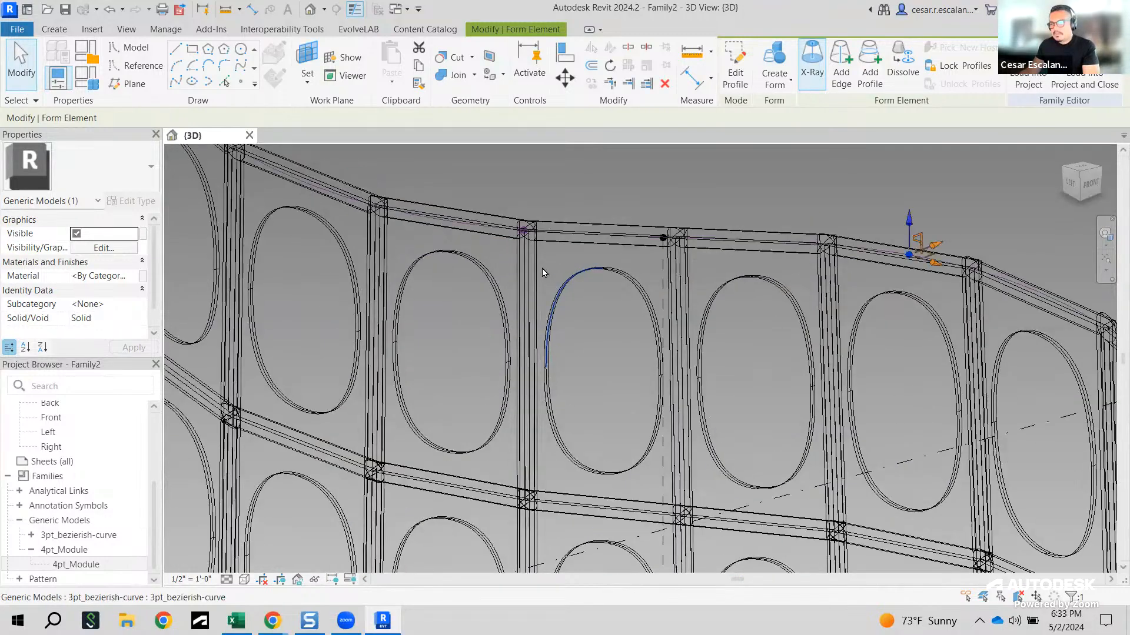
scroll(543, 273, up, 2)
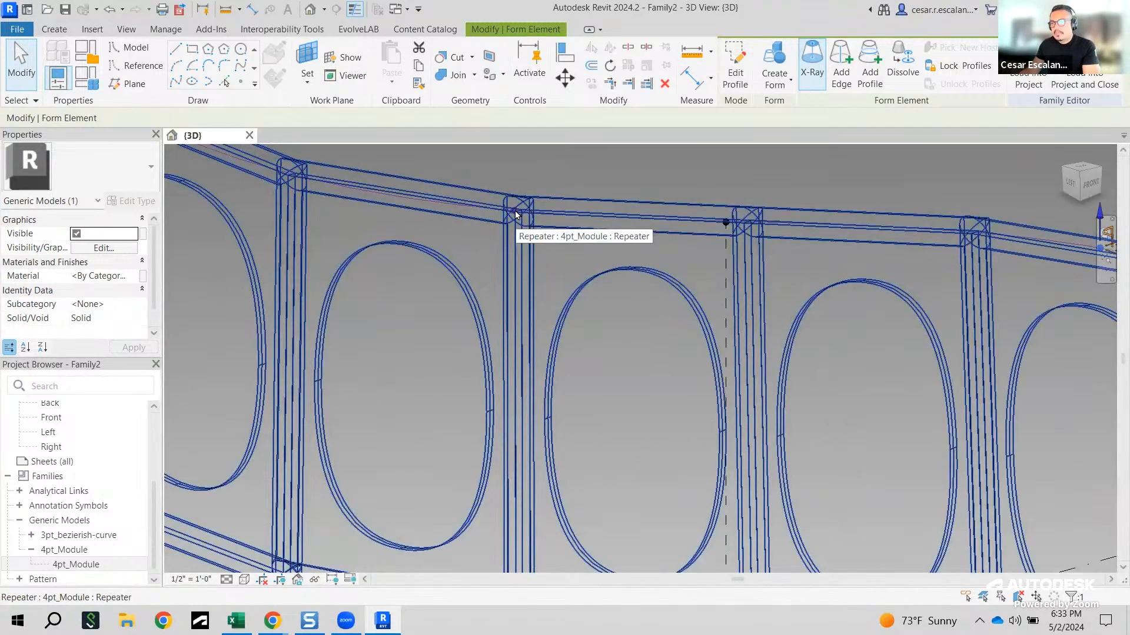
key(Tab)
key(Tab)
key(Tab)
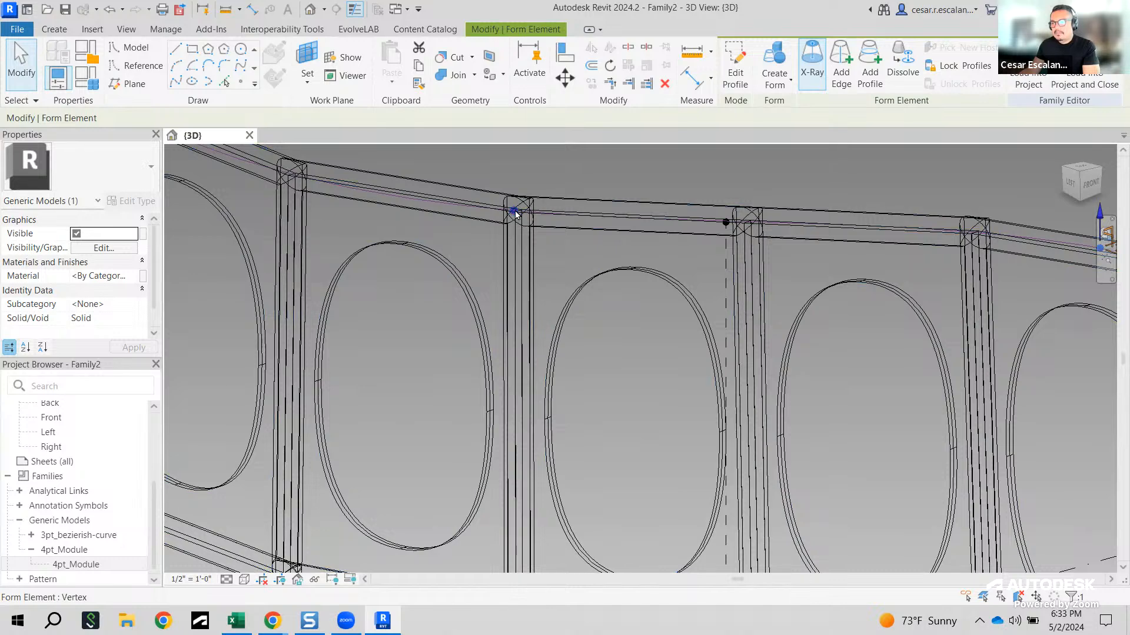
click(515, 214)
scroll(594, 294, down, 5)
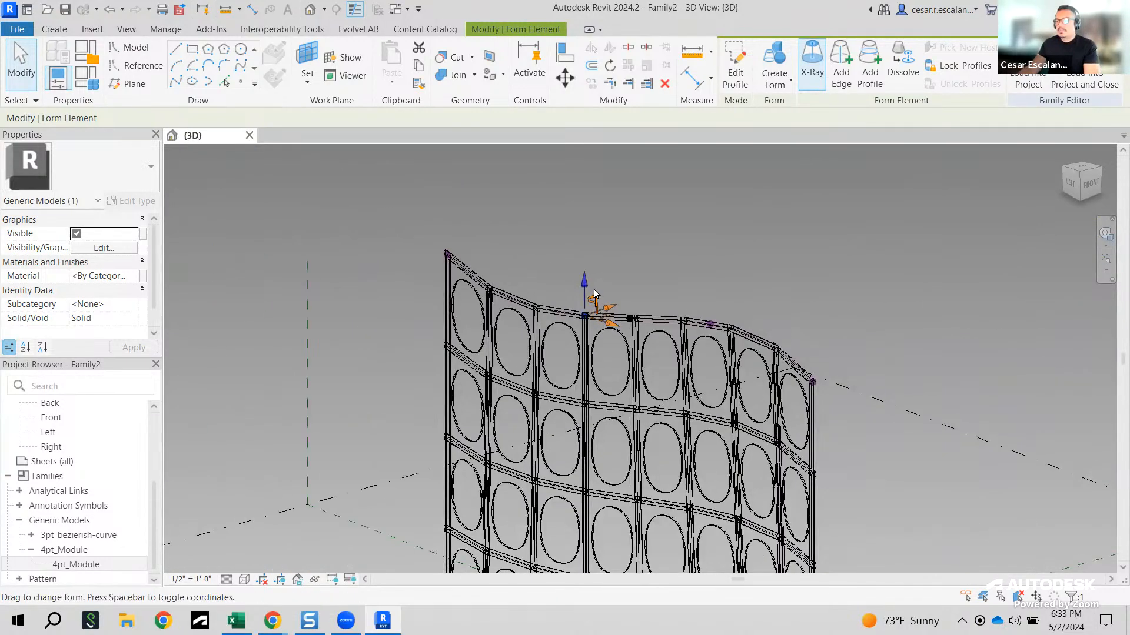
drag(584, 283, 838, 198)
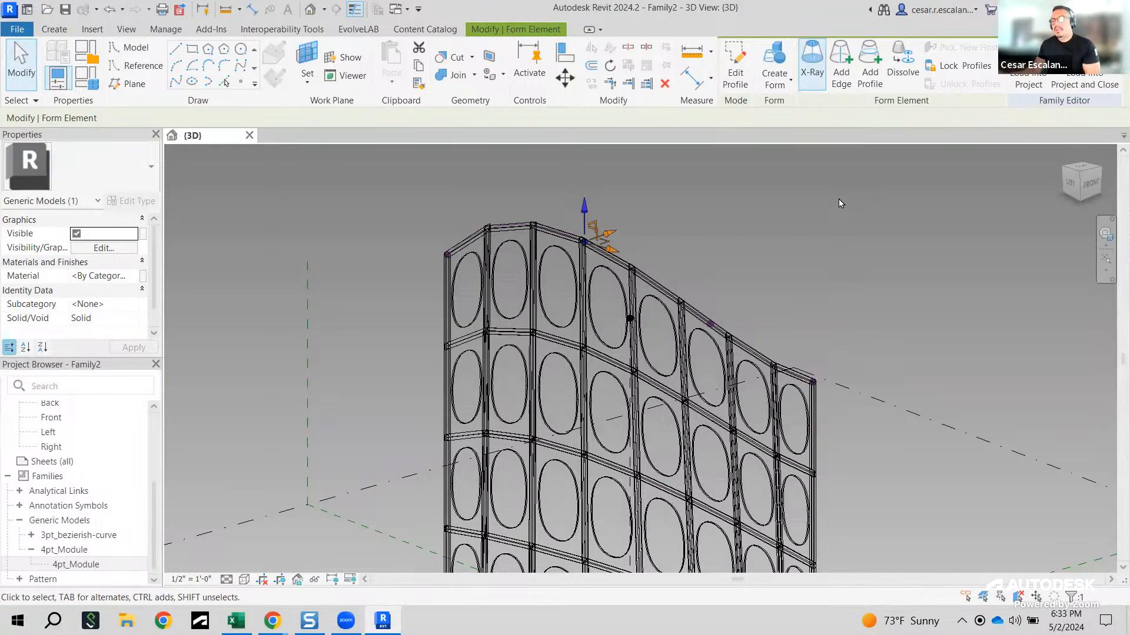
Step: Examine from several angles and close up how the repeated modules follow the reshaped surface
click(771, 200)
shift+middle_drag(761, 217, 833, 385)
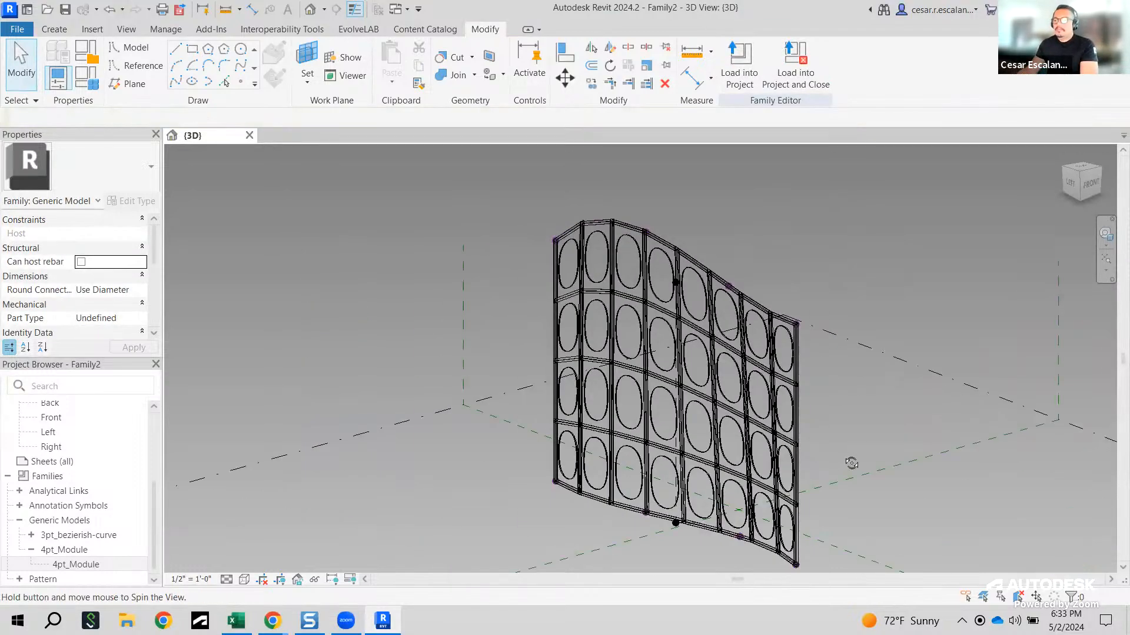
shift+middle_drag(861, 463, 697, 326)
scroll(606, 392, up, 2)
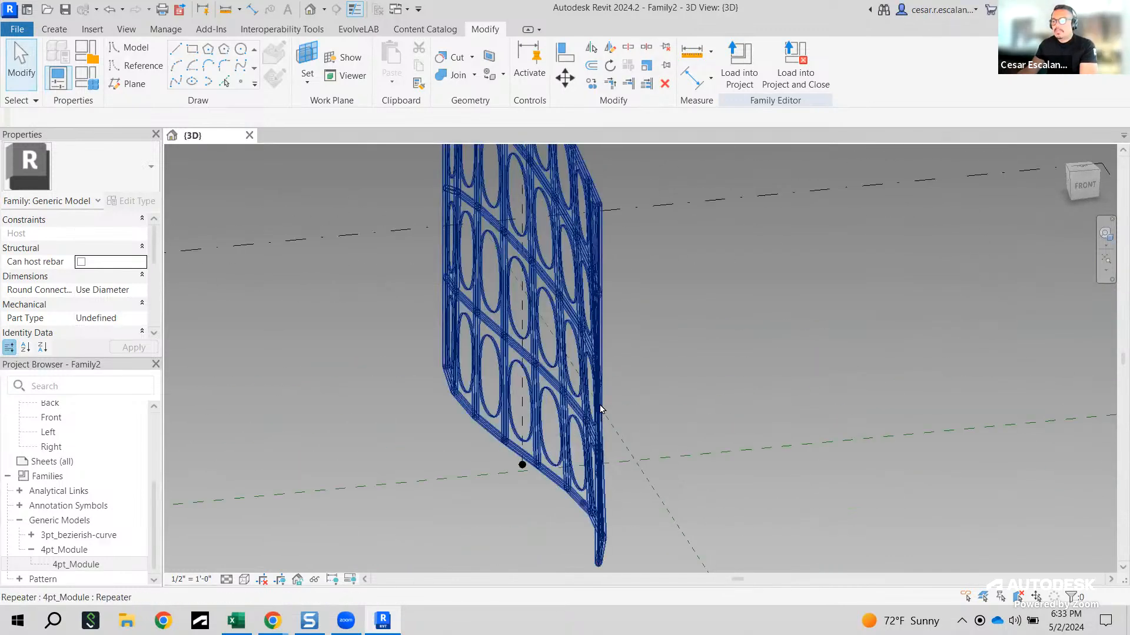
scroll(603, 412, down, 2)
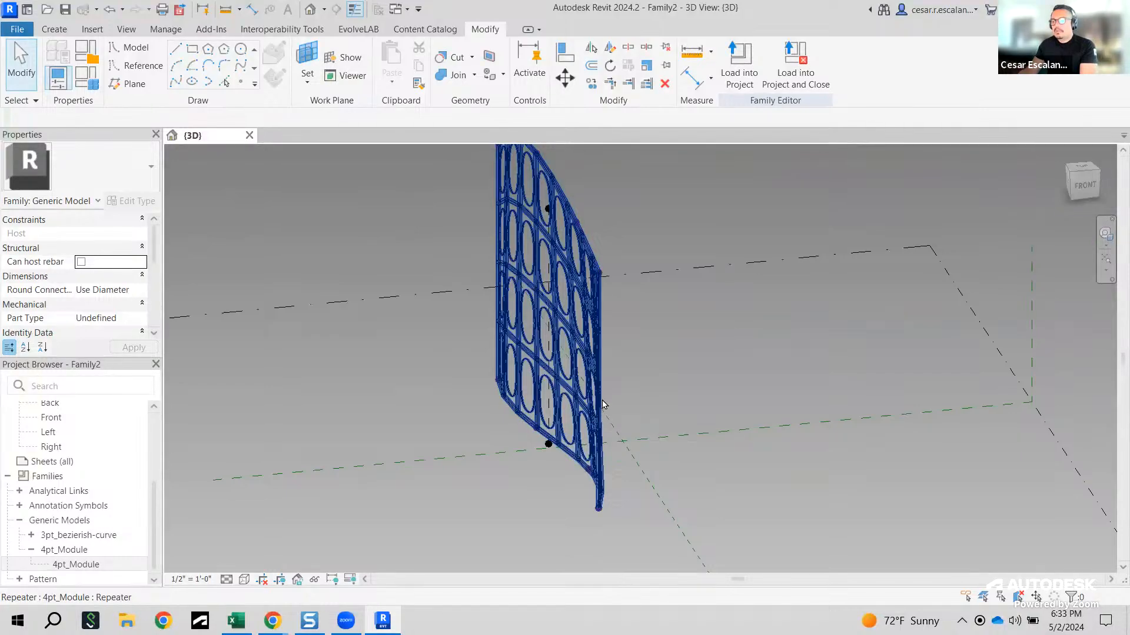
scroll(602, 406, up, 5)
scroll(565, 308, up, 2)
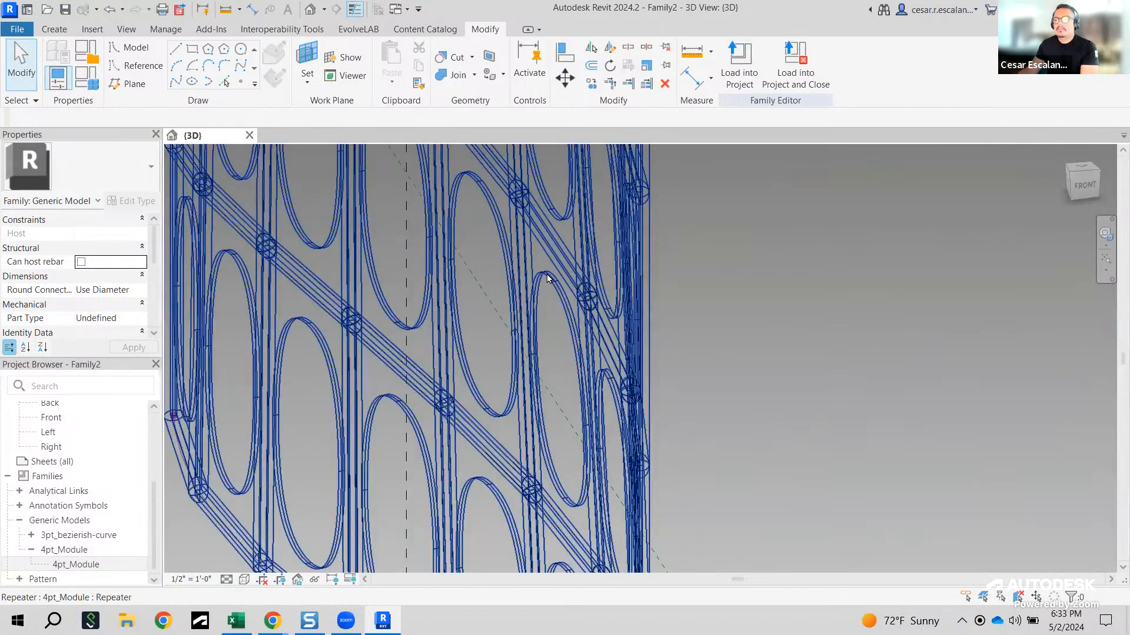
click(548, 274)
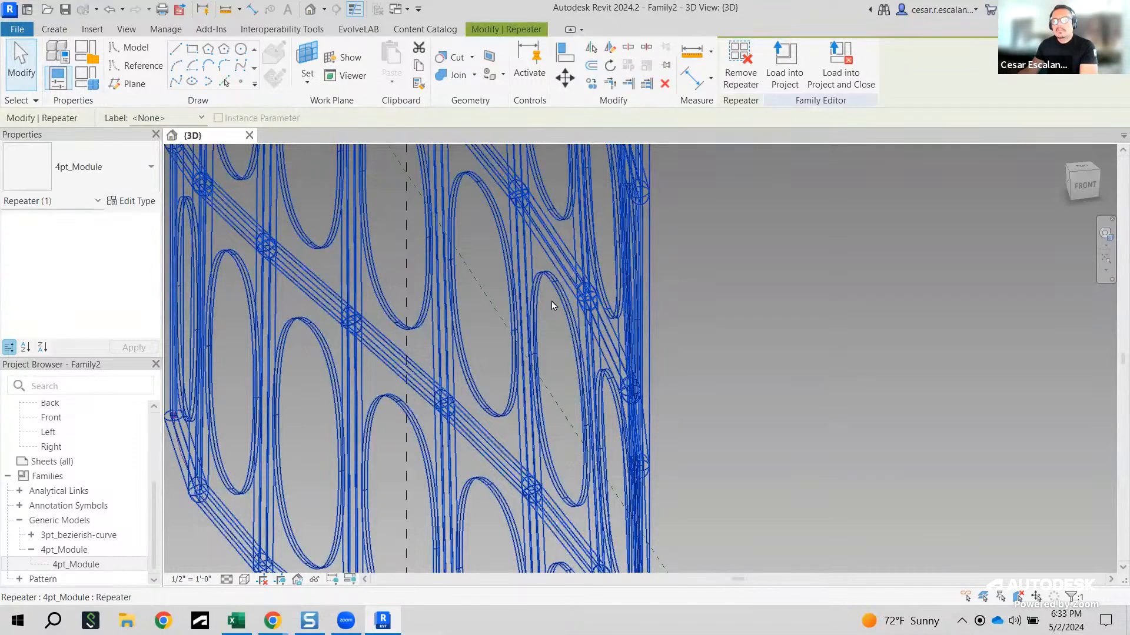
shift+middle_drag(565, 344, 695, 379)
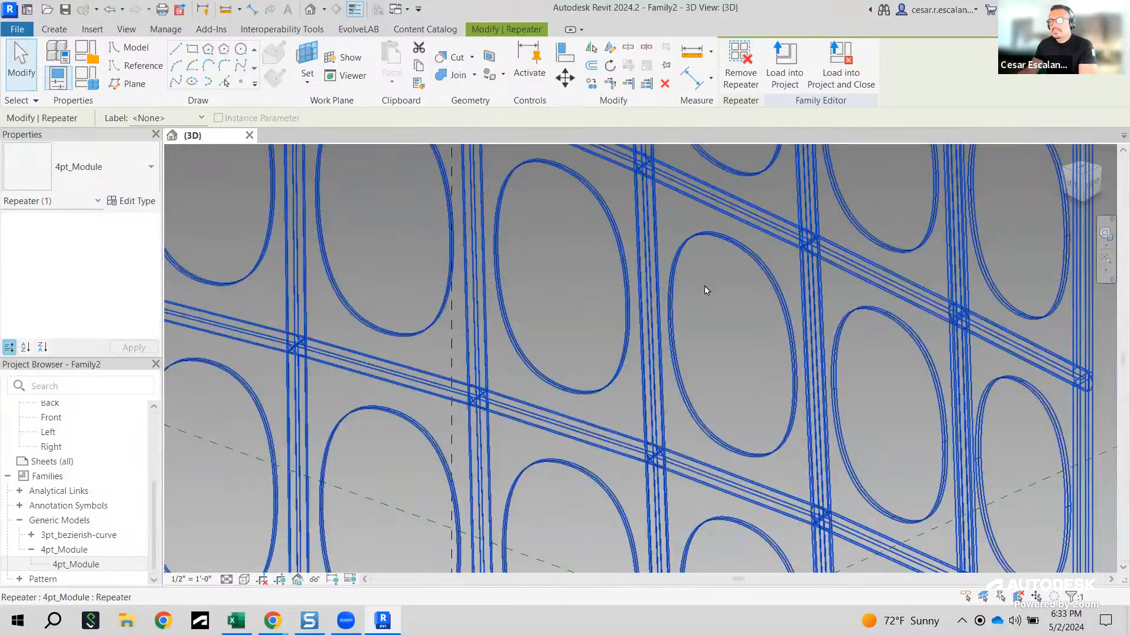
Step: Clear the repeater selection and set the view's visual style to Shaded
click(686, 298)
click(245, 579)
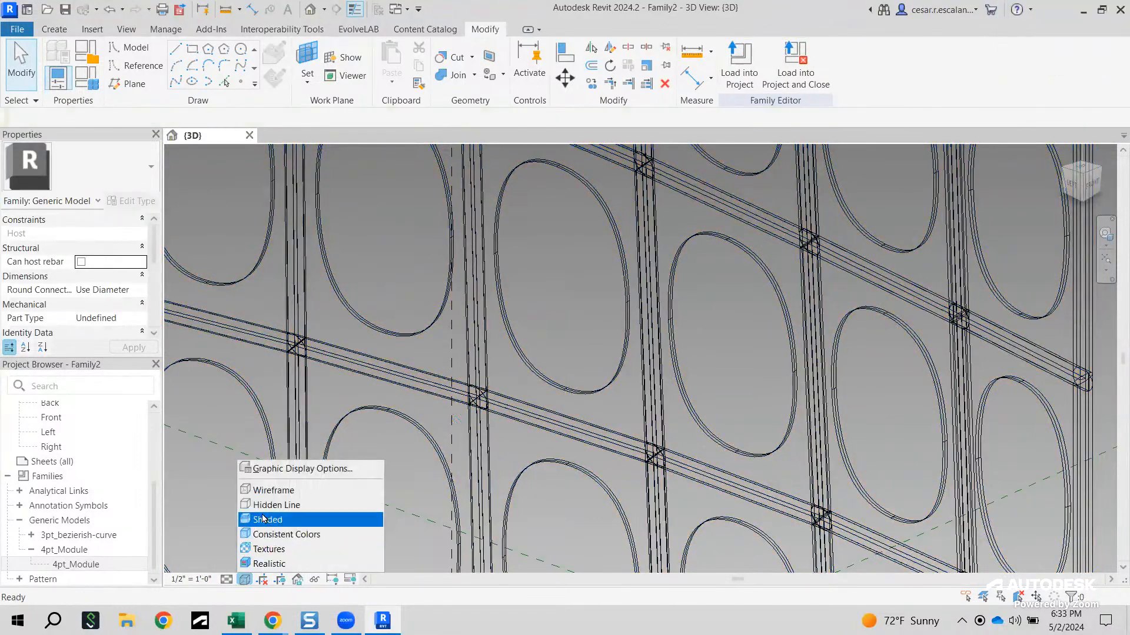
click(289, 518)
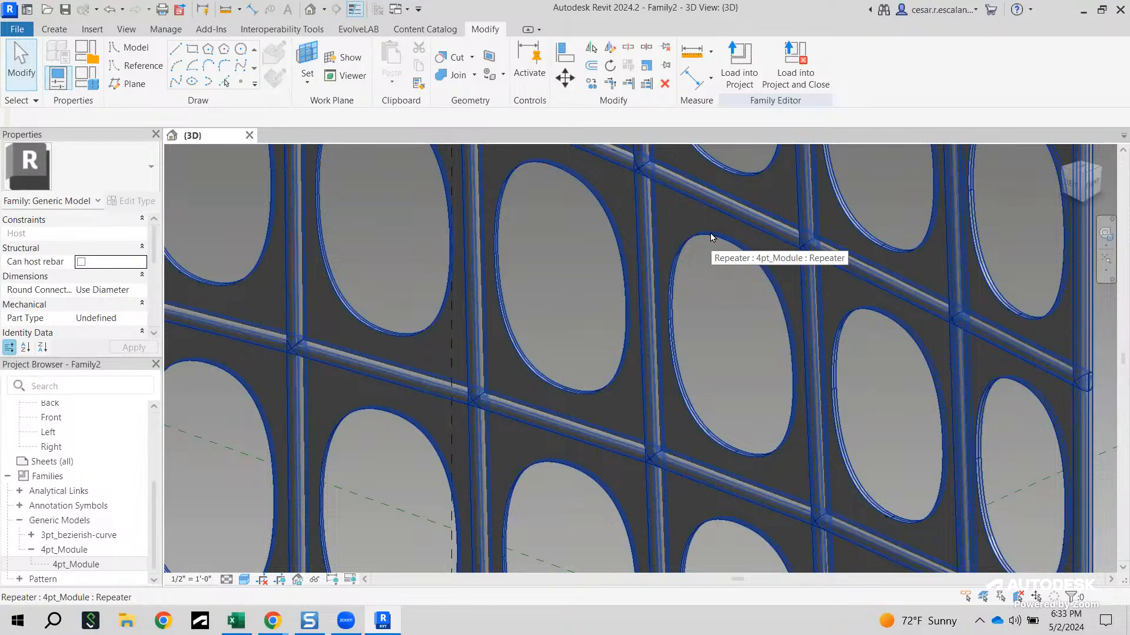
Step: Select a single repeated 4pt_Module component within the curved panel
scroll(704, 253, down, 5)
scroll(704, 259, up, 5)
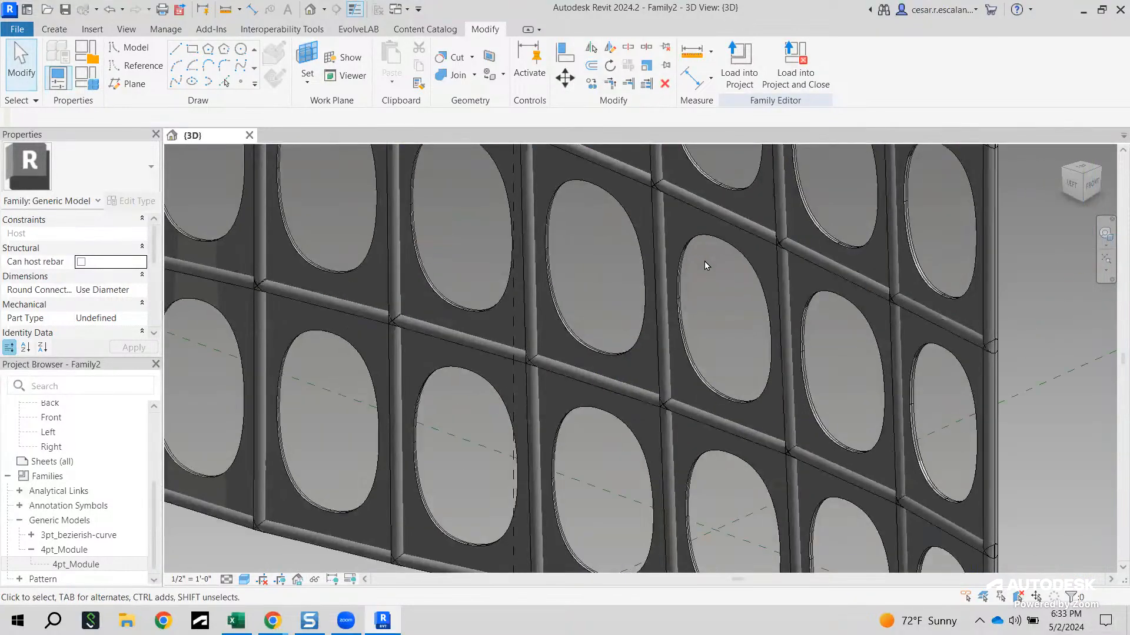
scroll(705, 260, up, 2)
scroll(698, 267, up, 2)
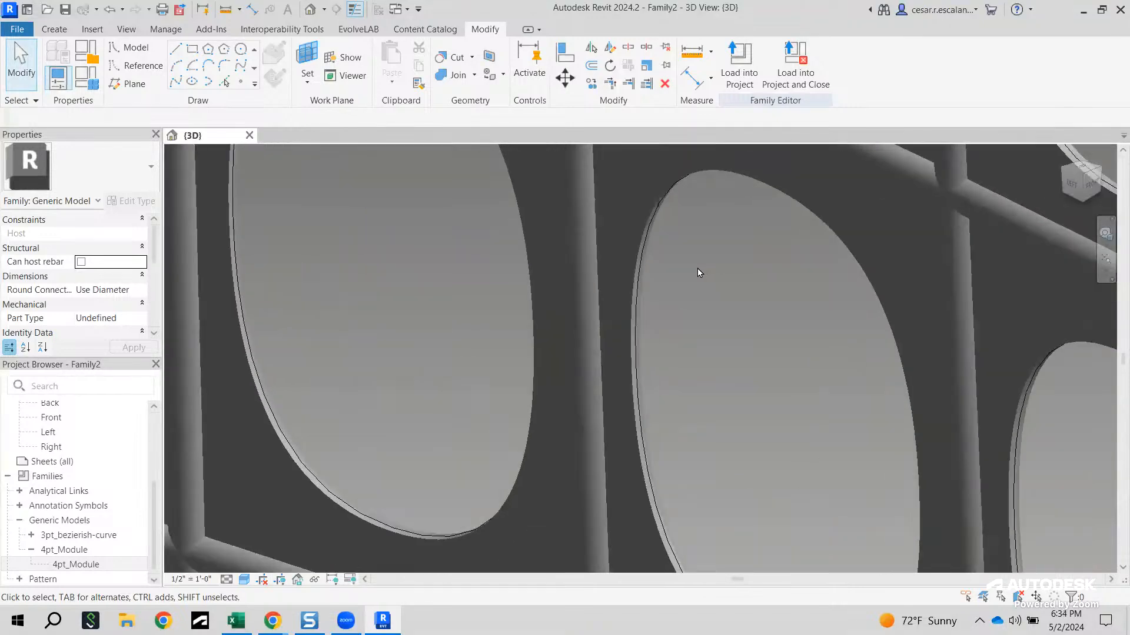
scroll(697, 270, down, 3)
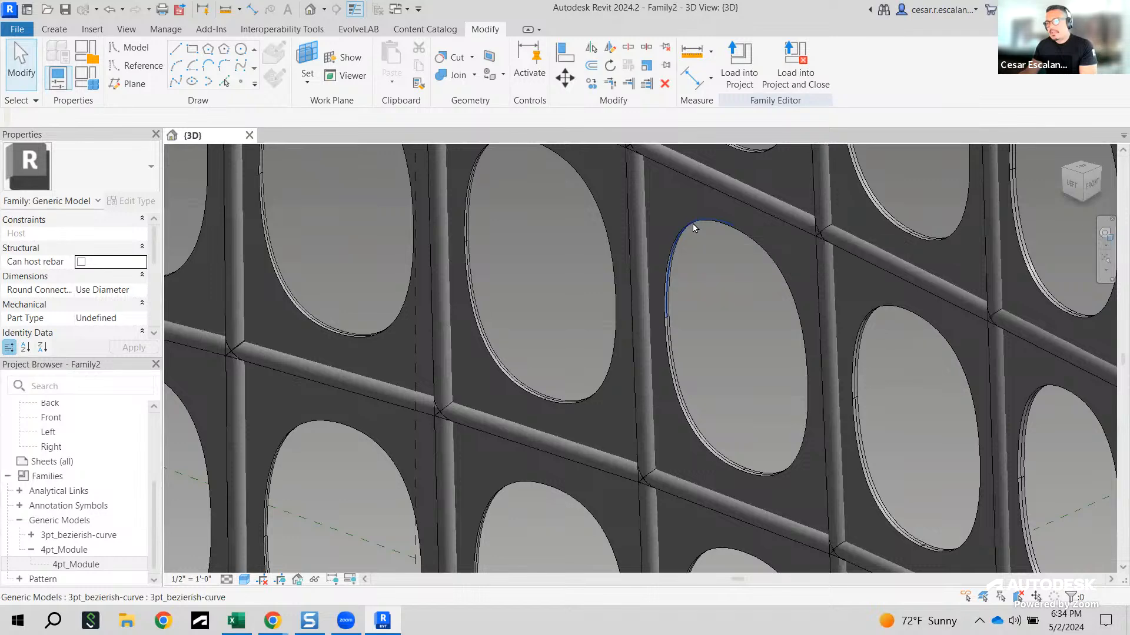
key(Tab)
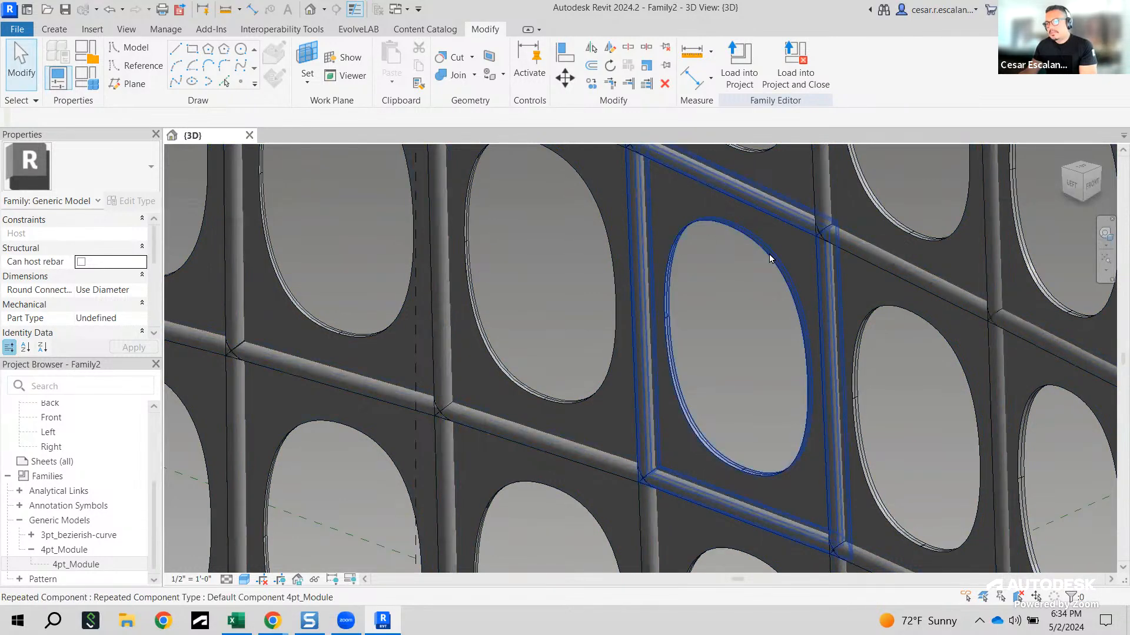
click(770, 254)
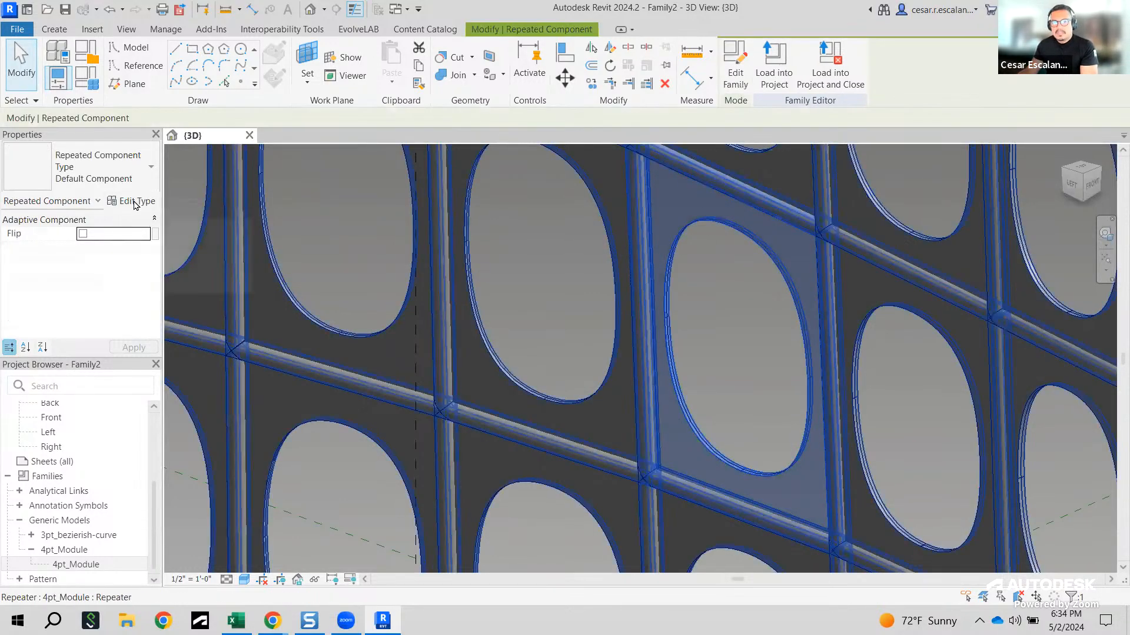
Step: Set the t dimension in the 4pt_Module type properties to 0' 6" and apply it to all modules
double_click(82, 564)
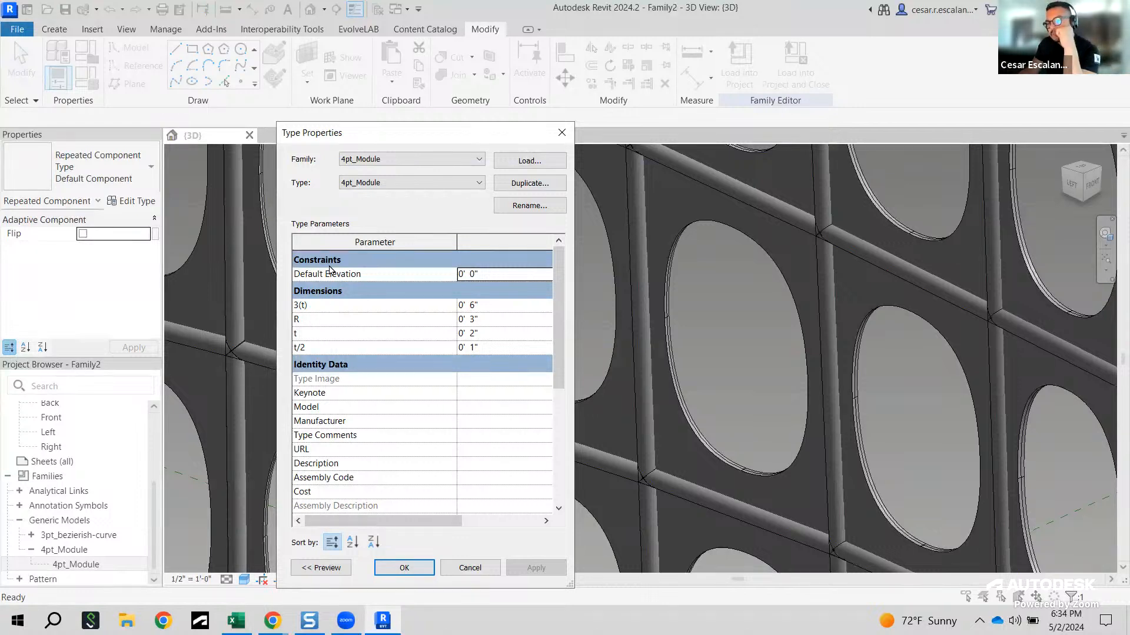
click(513, 338)
drag(410, 515, 333, 516)
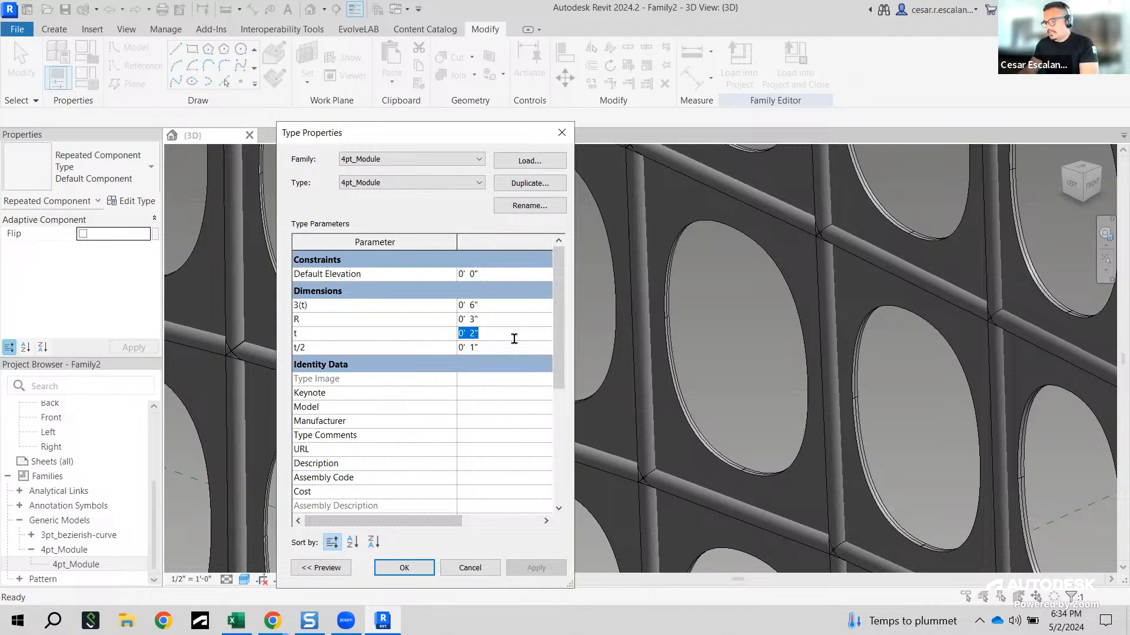
text(0)
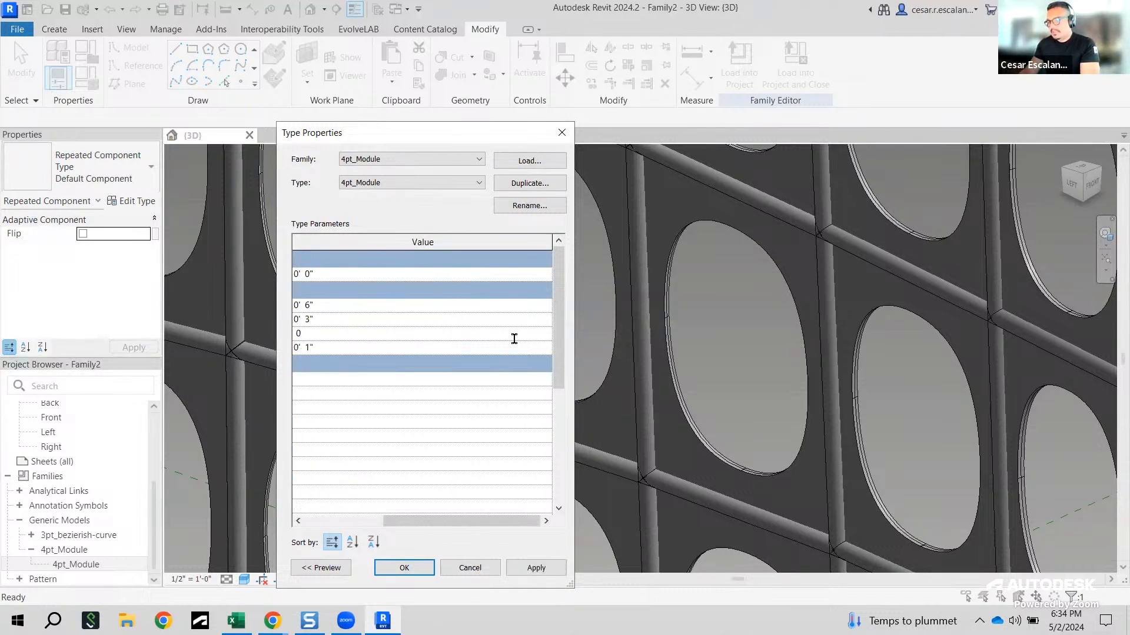
key(BackSpace)
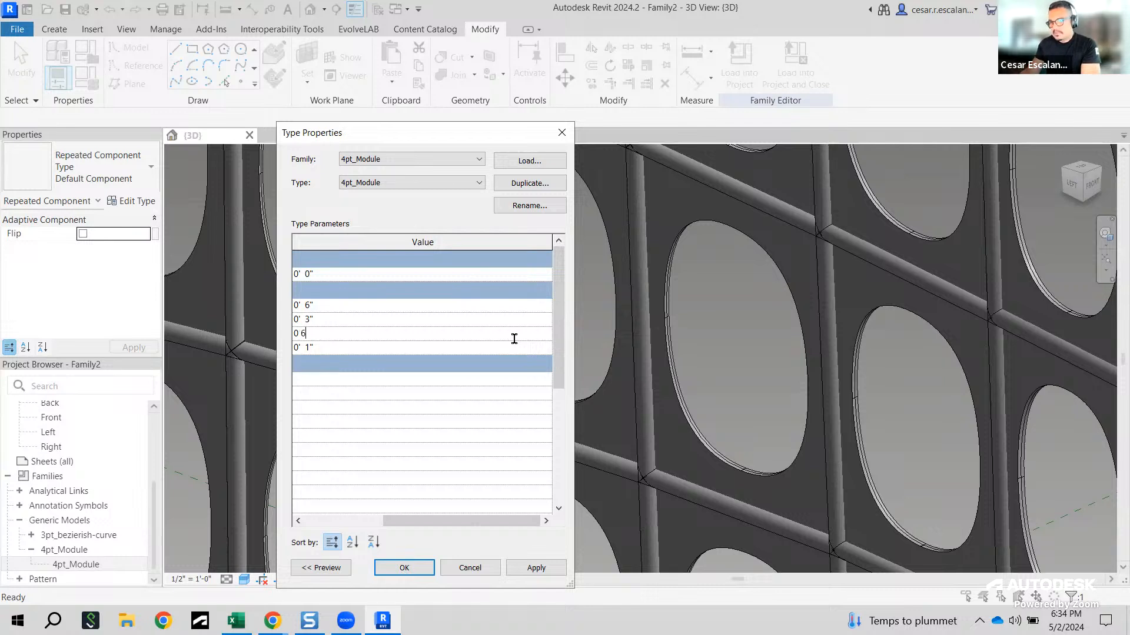
click(504, 349)
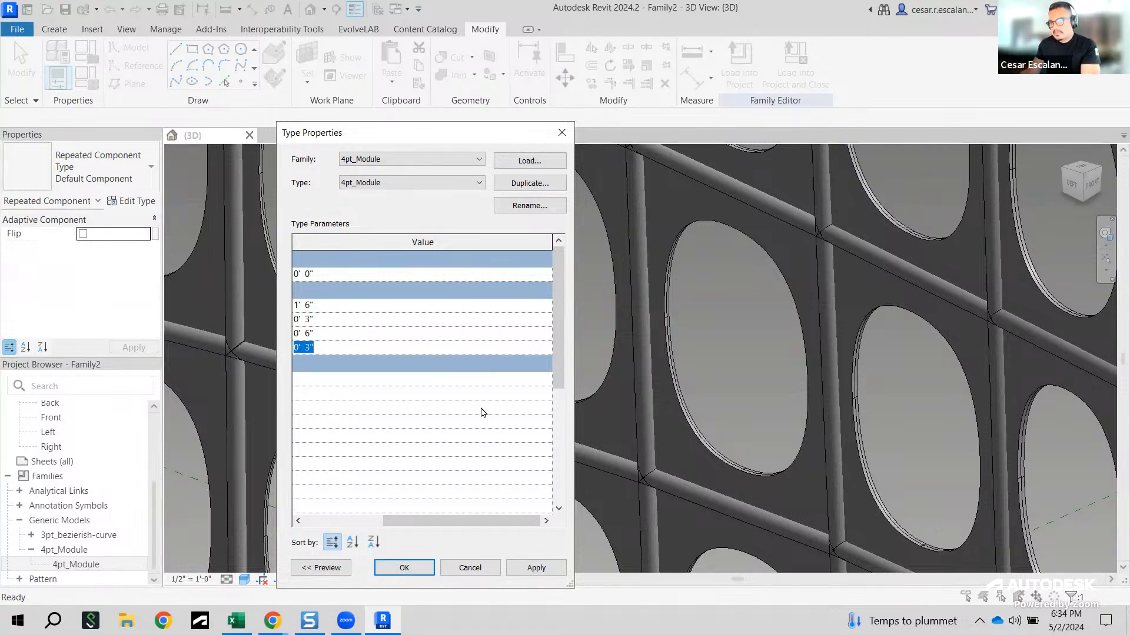
drag(433, 521, 354, 536)
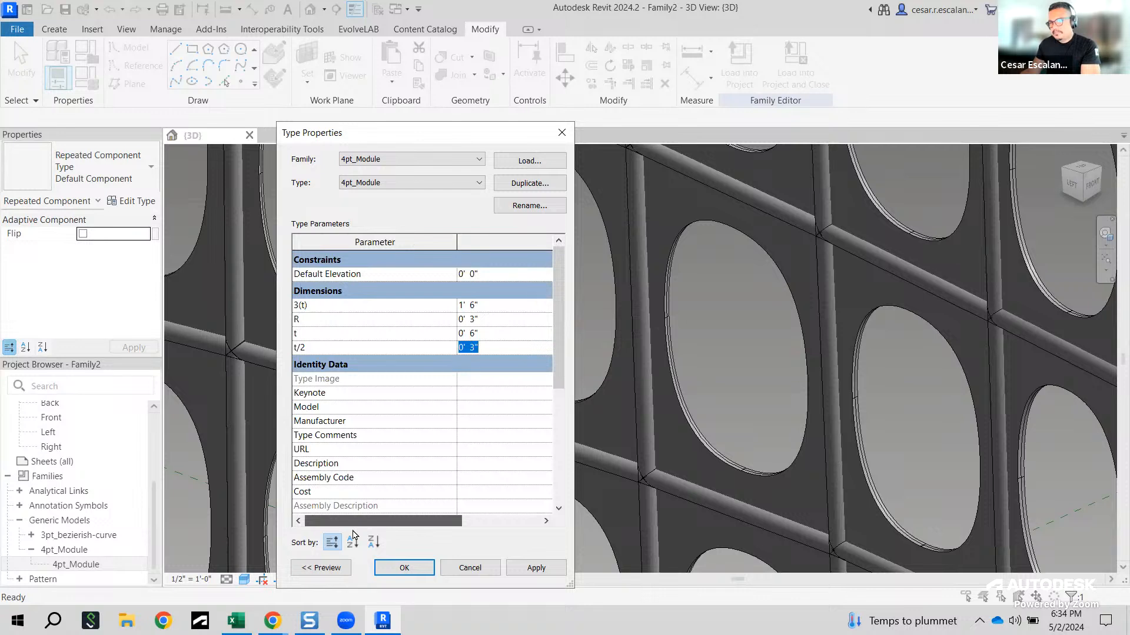
click(538, 569)
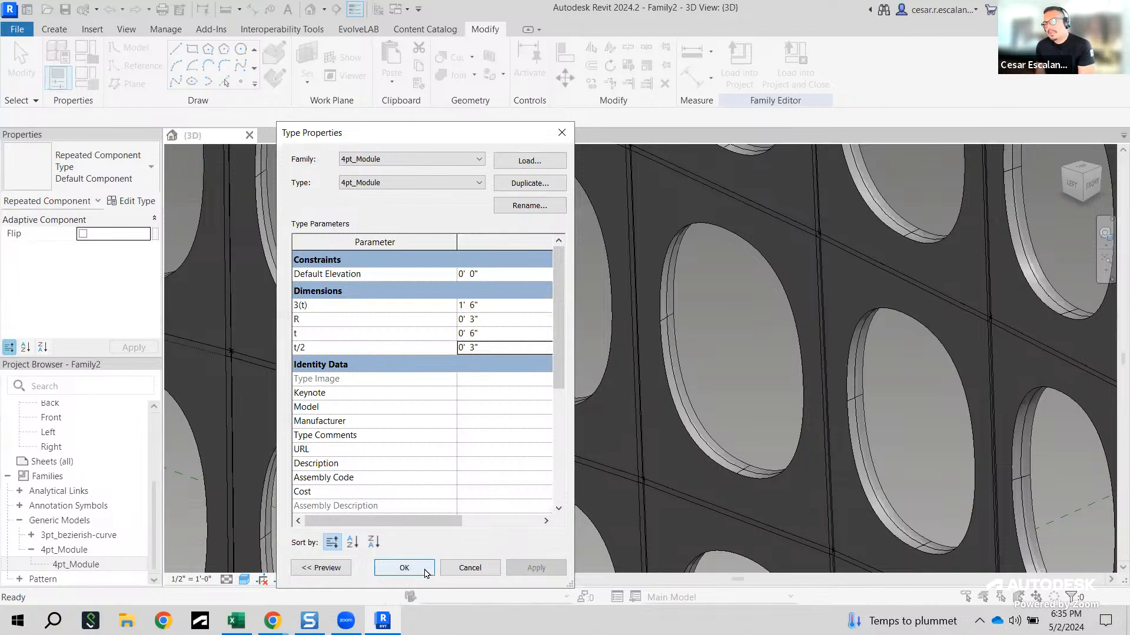
click(404, 568)
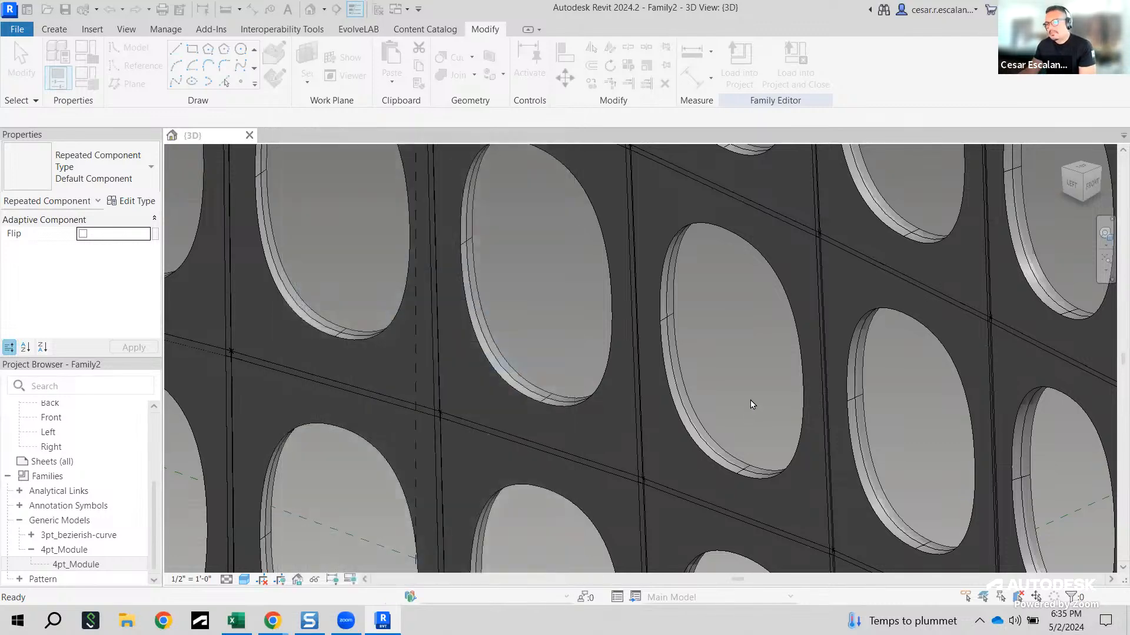
Step: Examine the thickened modules' openings, seams and corner joints close up from both sides of the panel
scroll(707, 428, up, 4)
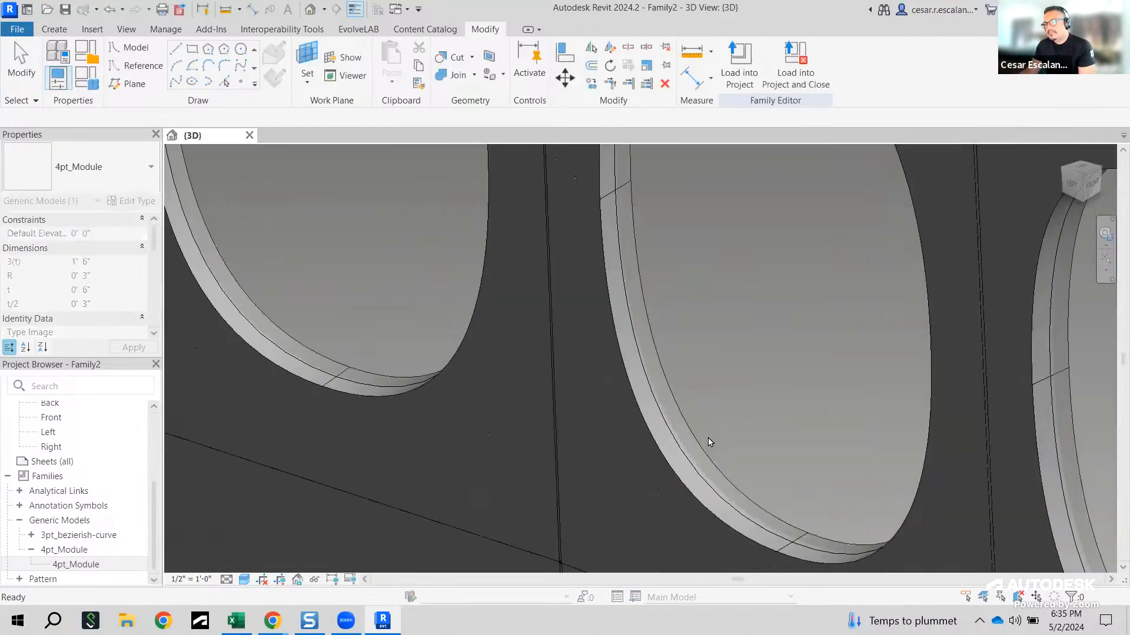
scroll(709, 443, down, 5)
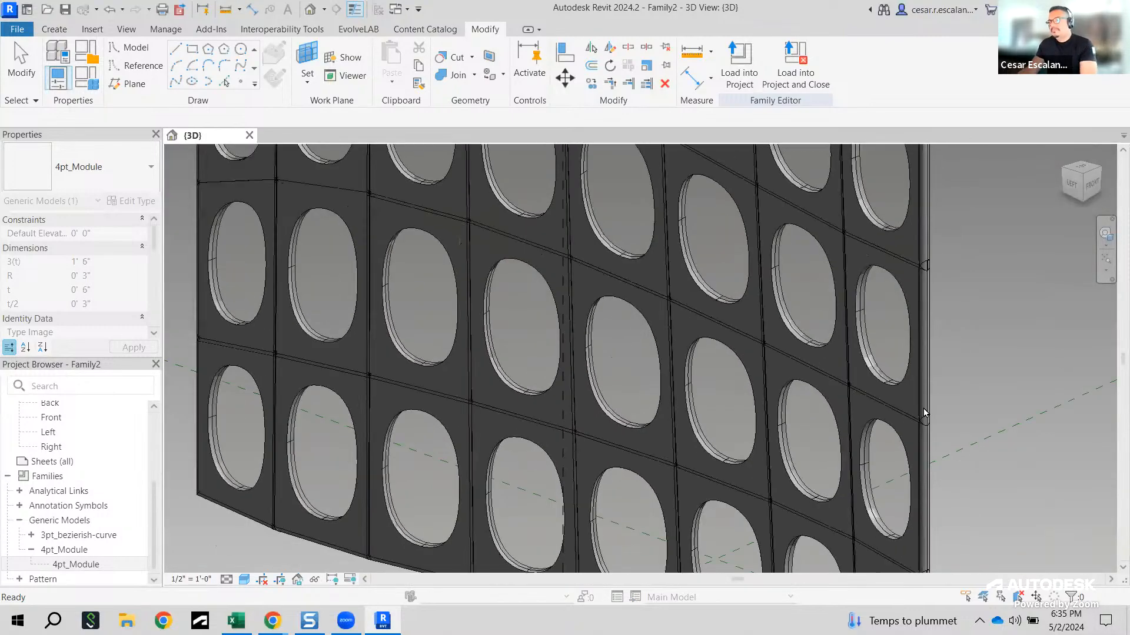
shift+middle_drag(924, 419, 703, 505)
scroll(453, 451, up, 6)
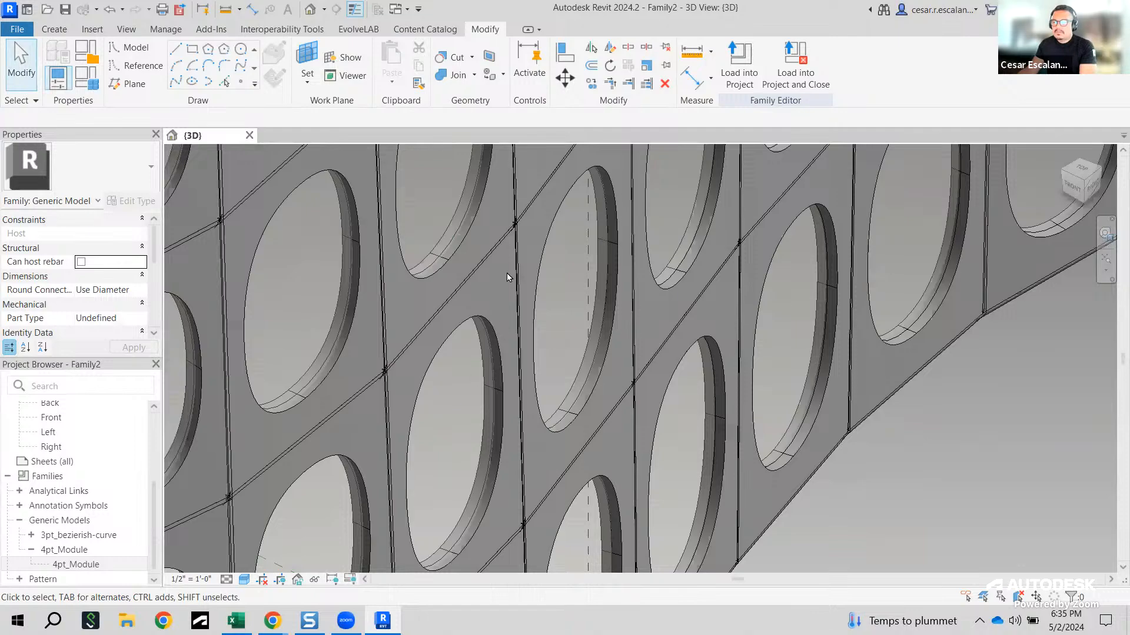
shift+middle_drag(504, 346, 436, 318)
middle_drag(435, 317, 714, 391)
scroll(625, 412, up, 7)
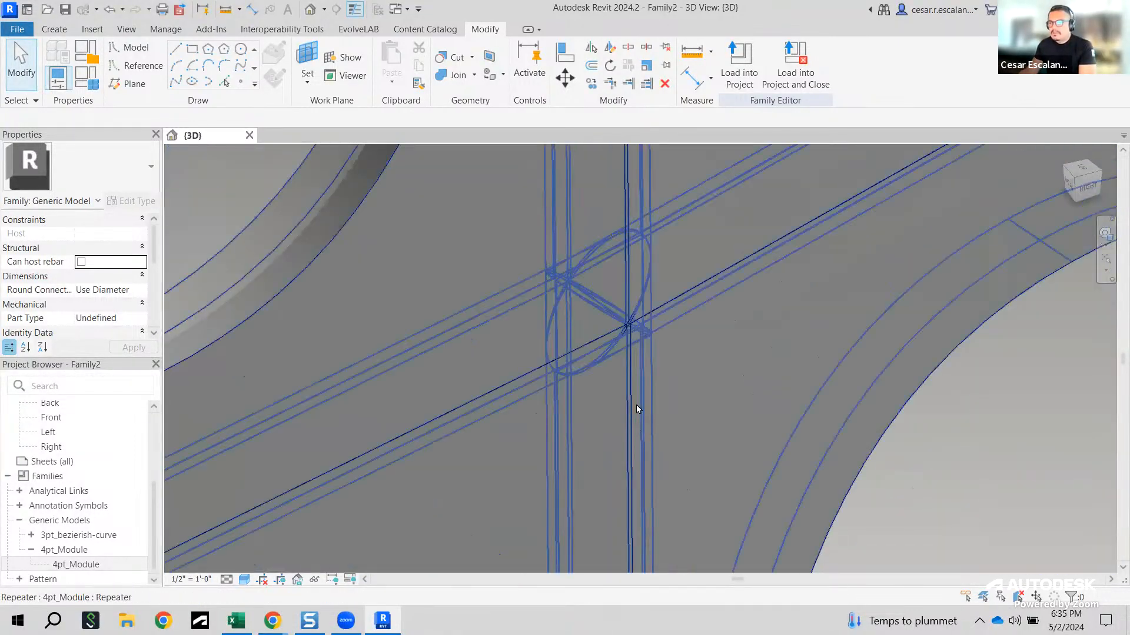
scroll(724, 330, down, 5)
scroll(683, 351, down, 3)
scroll(371, 495, up, 6)
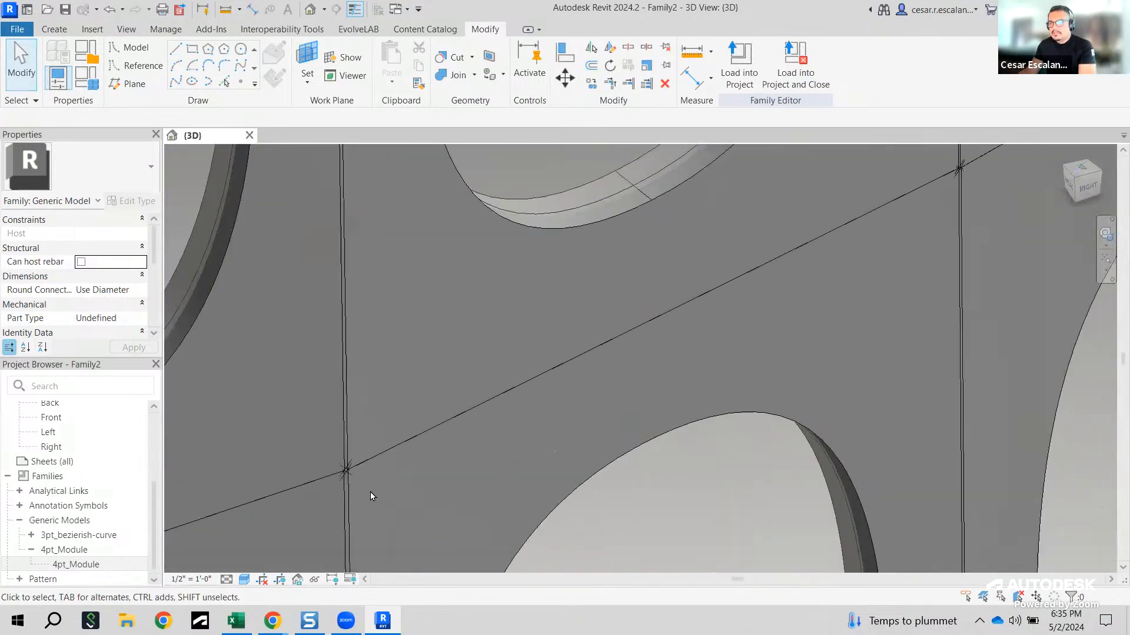
scroll(376, 493, down, 6)
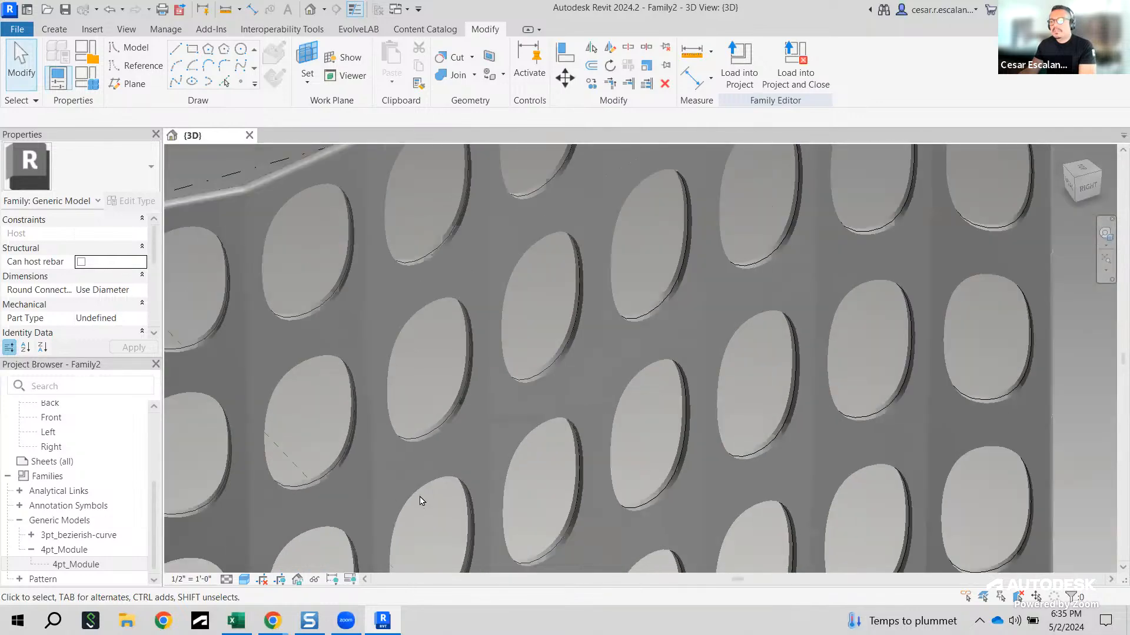
Step: Examine the whole curved panel with its thickened modules from the front and the opposite side
shift+middle_drag(427, 488, 646, 512)
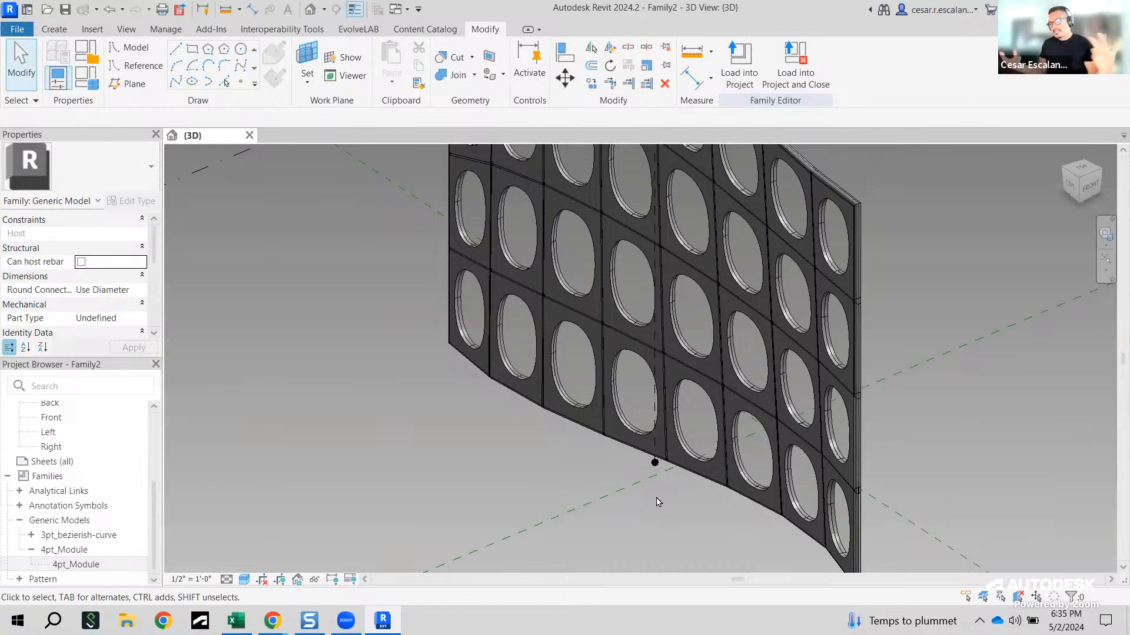
scroll(713, 409, up, 4)
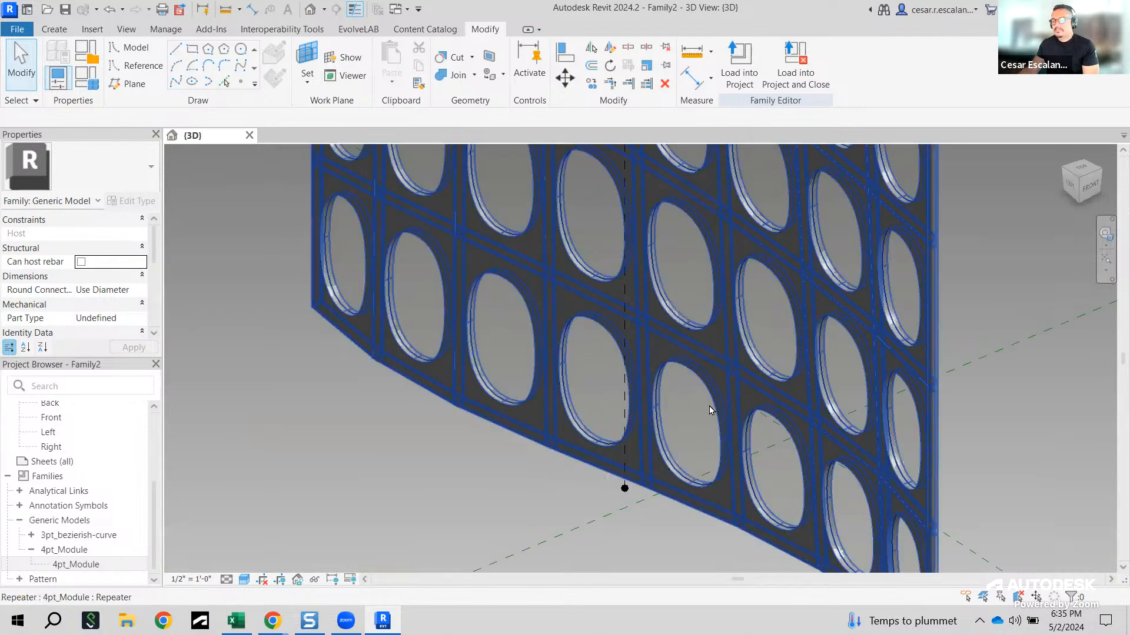
scroll(446, 530, down, 3)
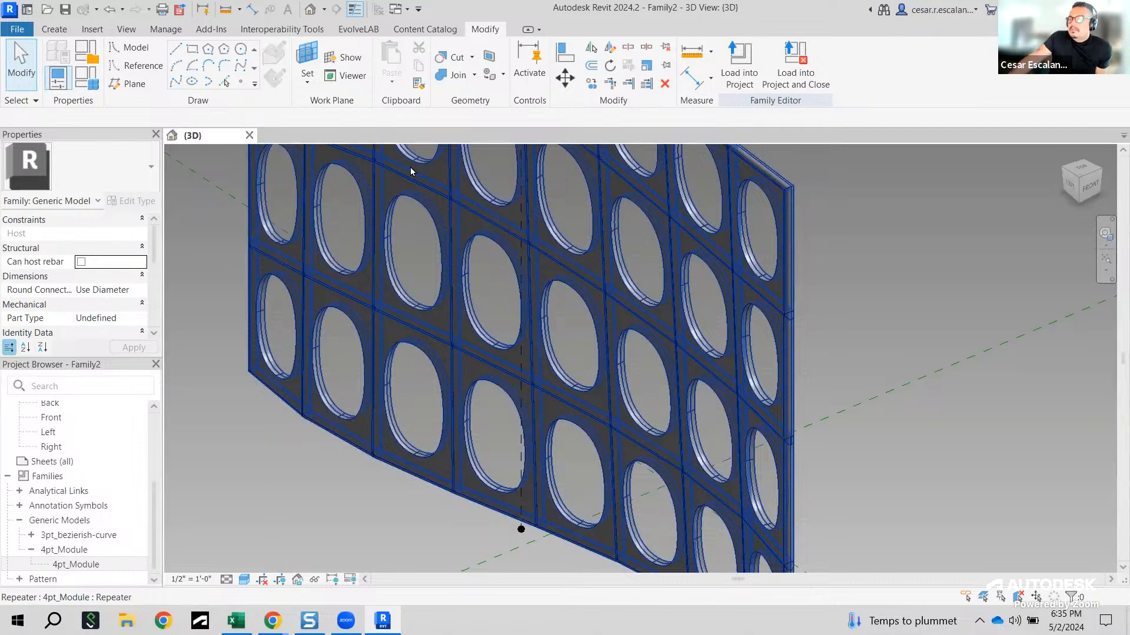
scroll(411, 171, down, 2)
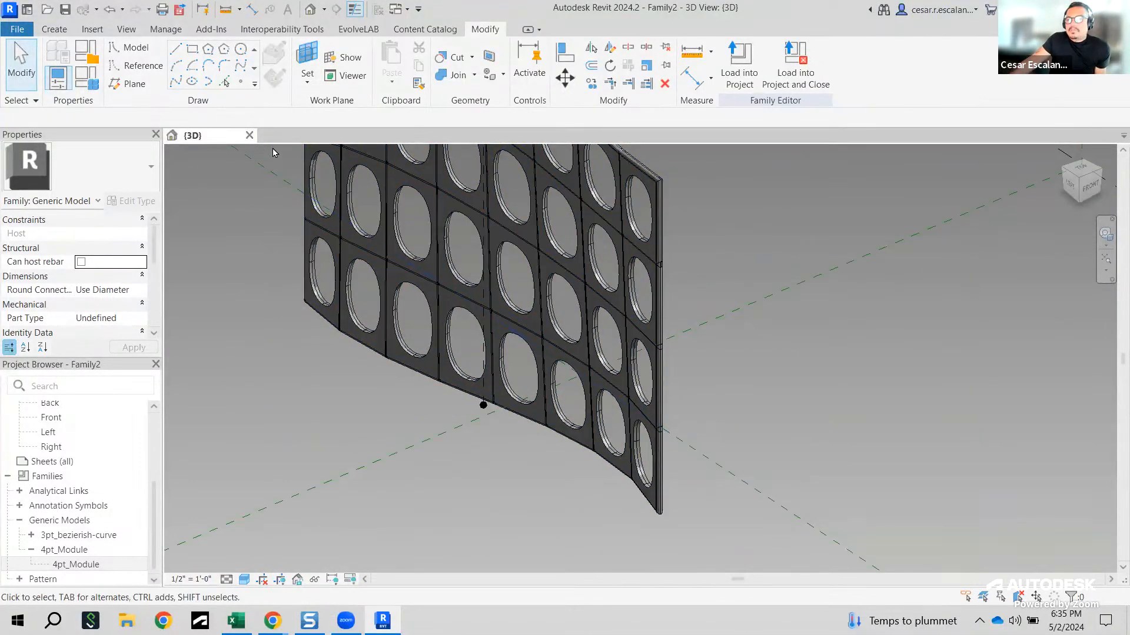
middle_drag(725, 267, 785, 341)
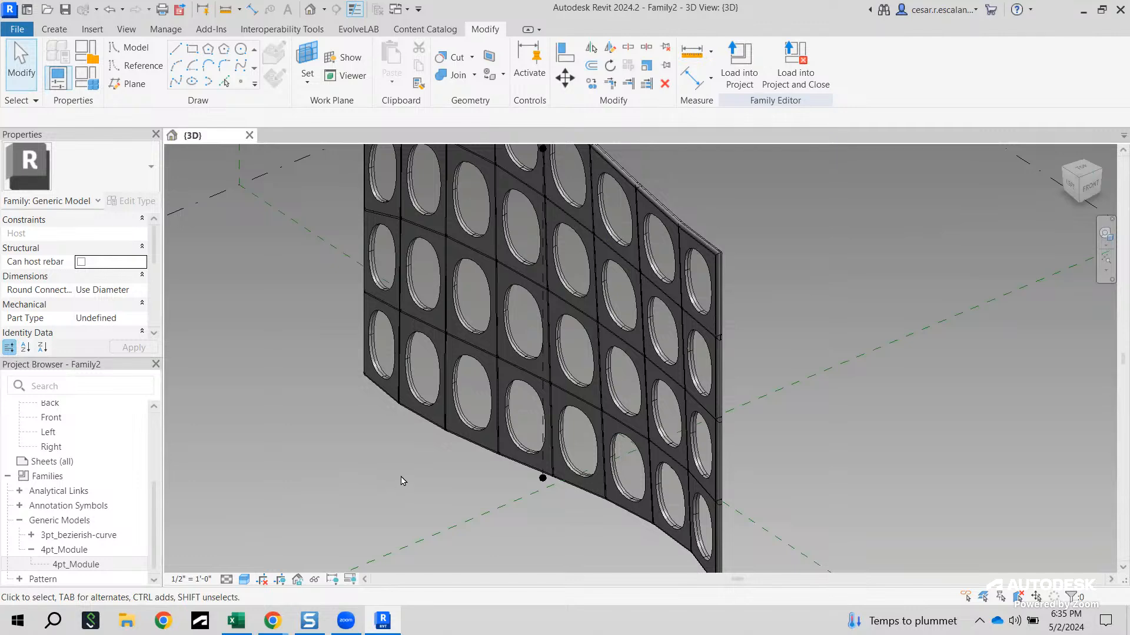
shift+middle_drag(397, 472, 690, 456)
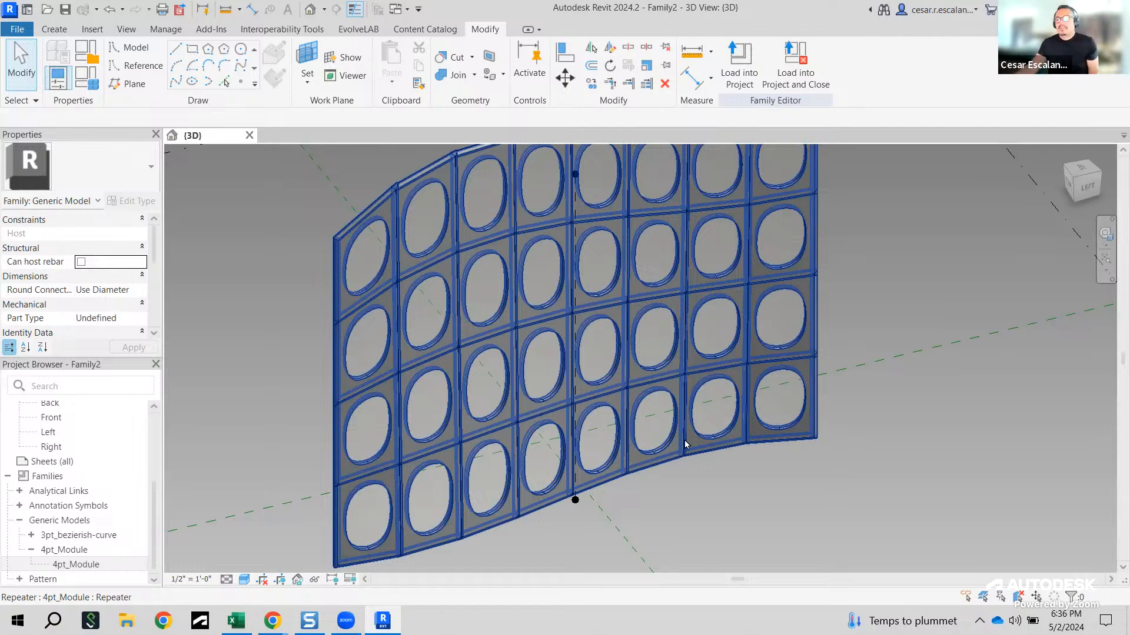
click(840, 486)
mouse_move(829, 489)
shift+middle_down()
mouse_move(820, 484)
mouse_move(838, 471)
shift+middle_up()
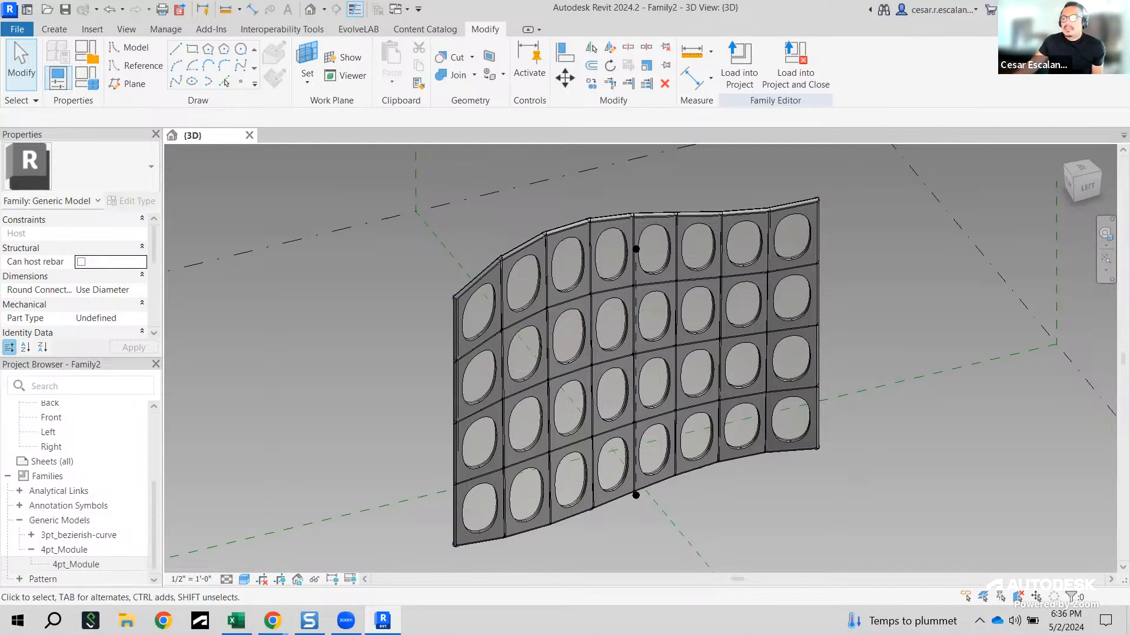
Step: Switch to Google Chrome and open a new tab for a web search
mouse_move(277, 617)
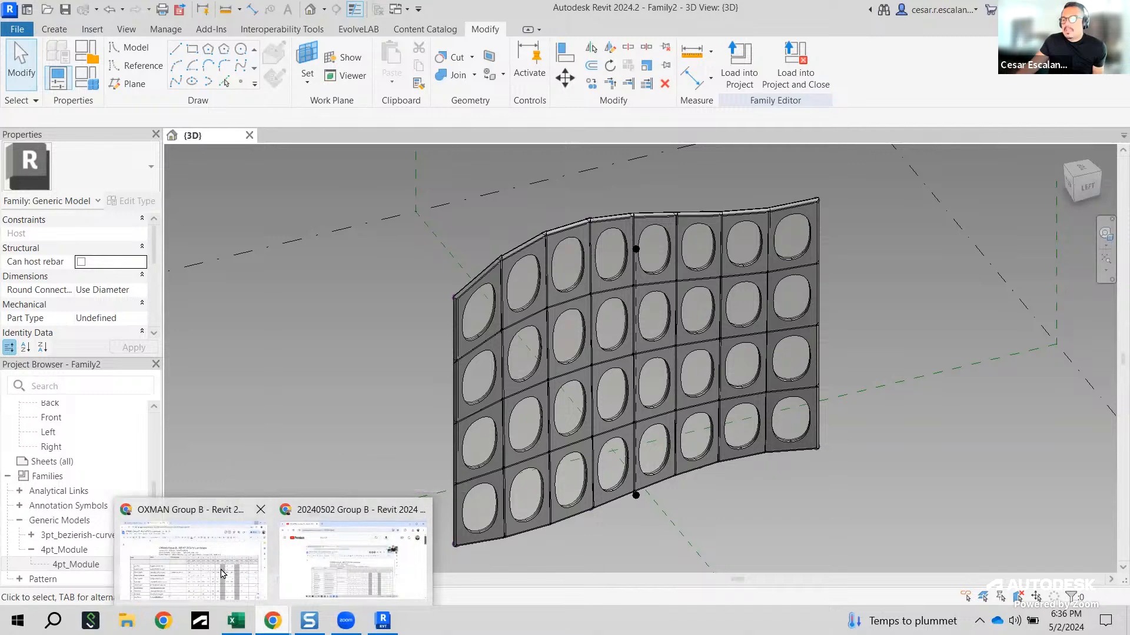
click(165, 620)
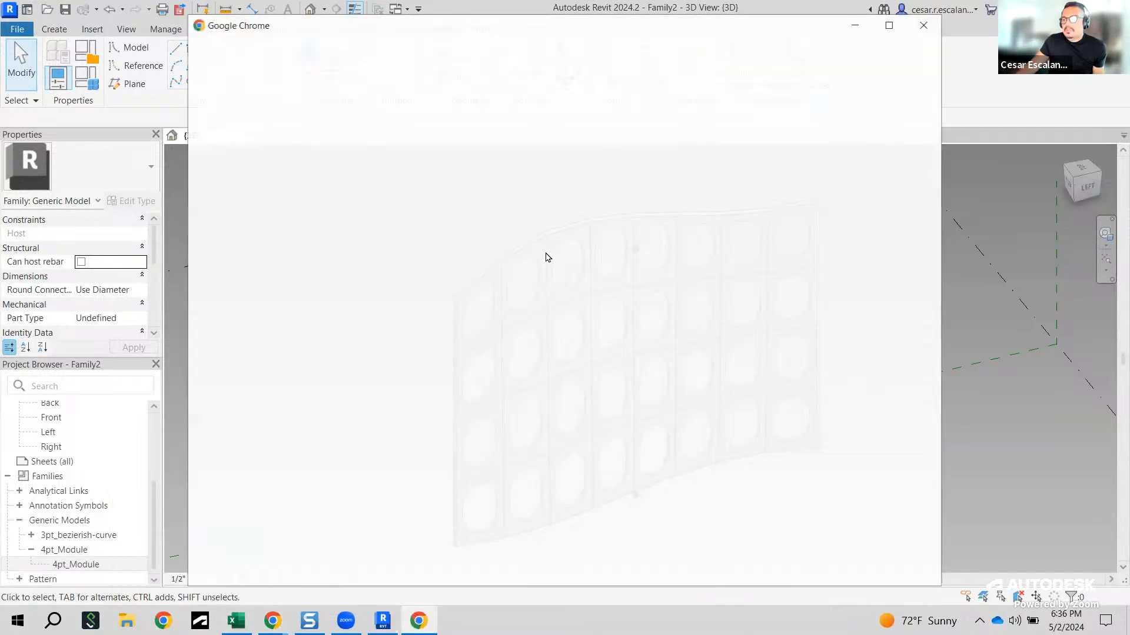
click(406, 438)
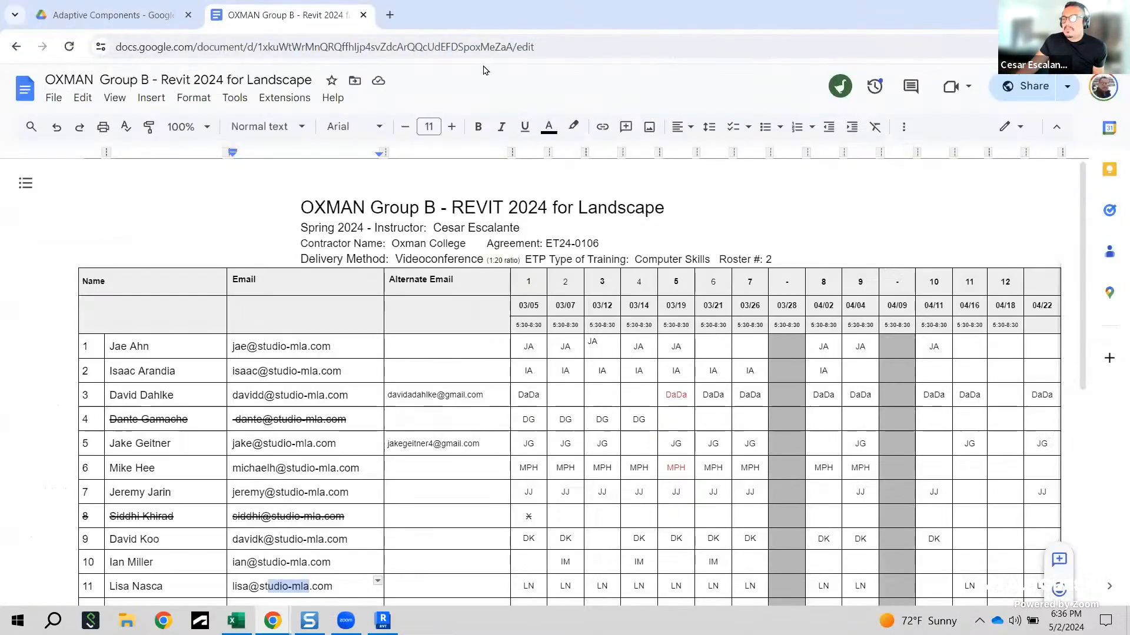
click(391, 16)
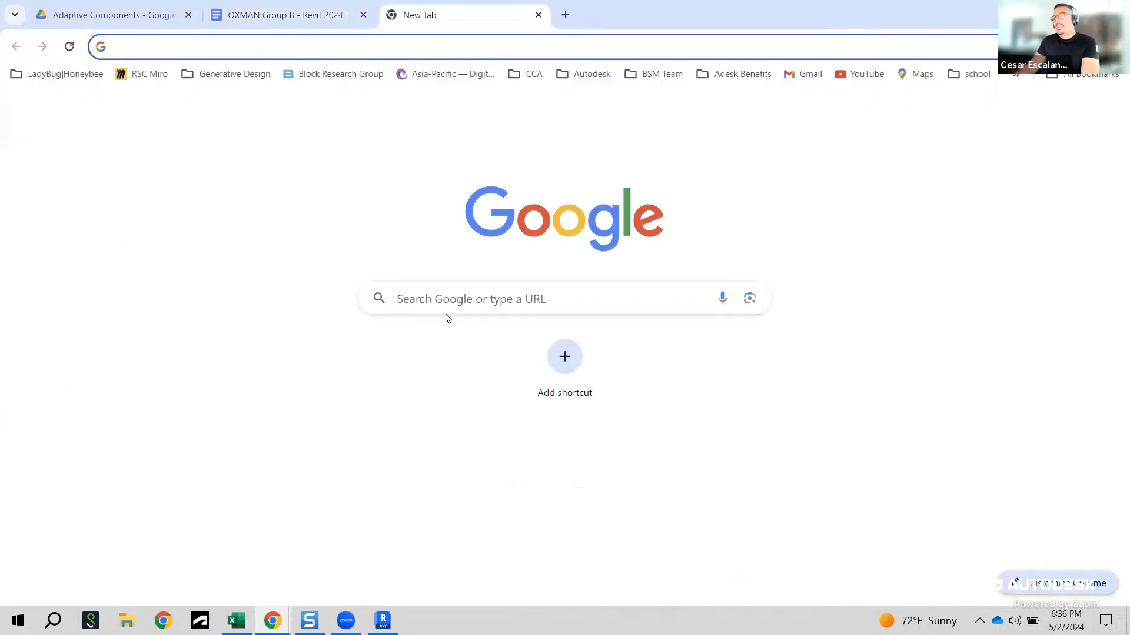
Step: Search Google for images of the Nvidia headquarters and open the Gensler aerial photo in the preview
click(446, 312)
text(Nvidia headw)
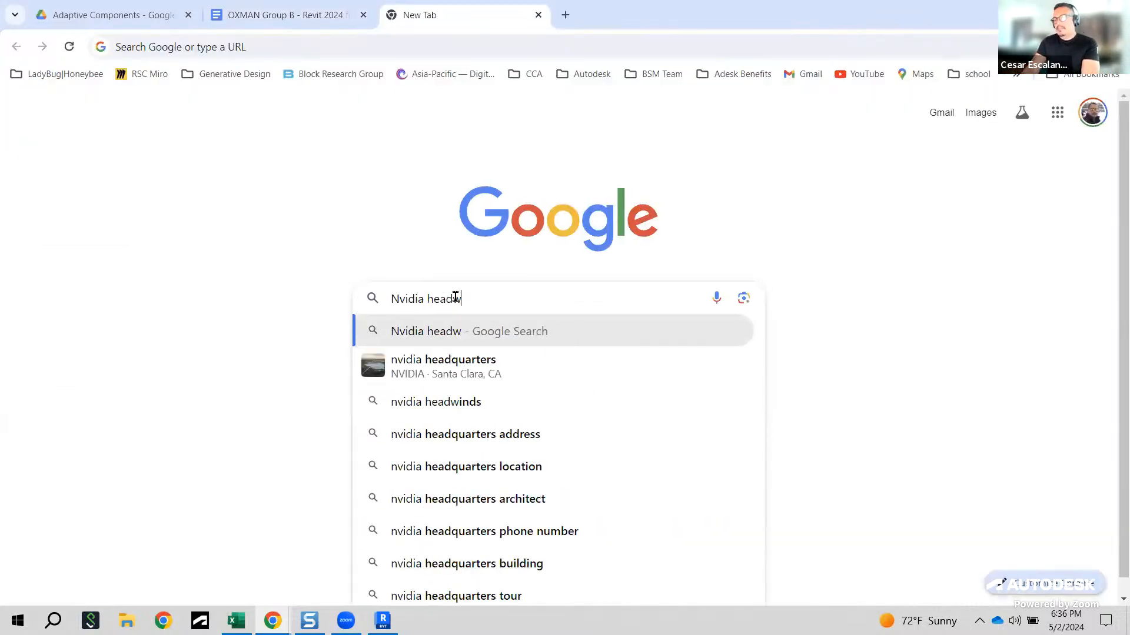
key(BackSpace)
text(quarters)
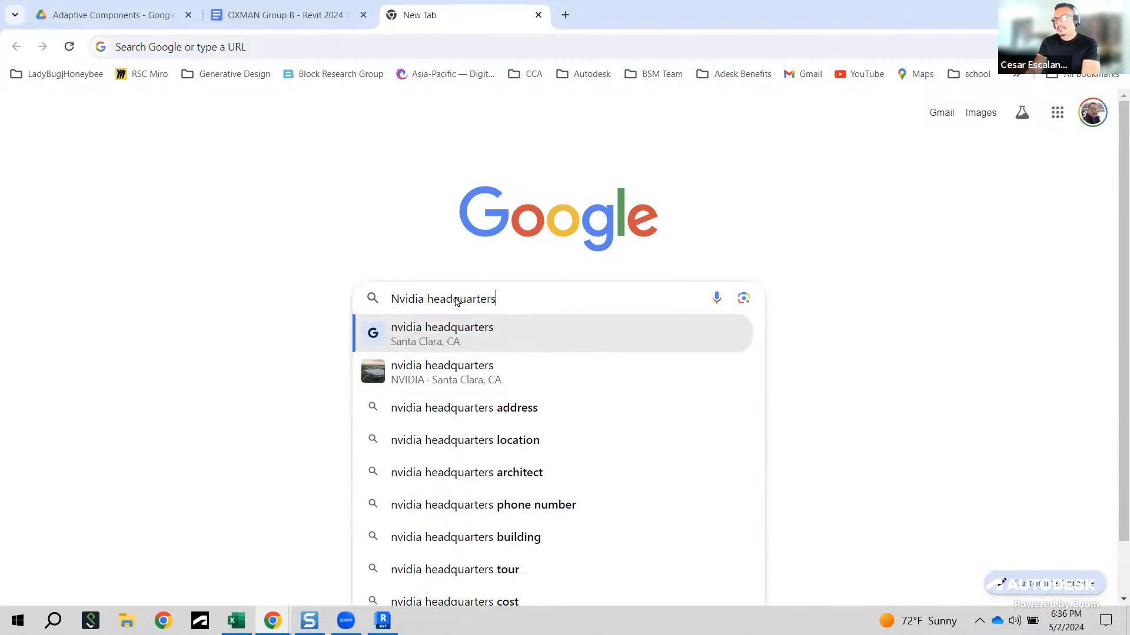
key(Return)
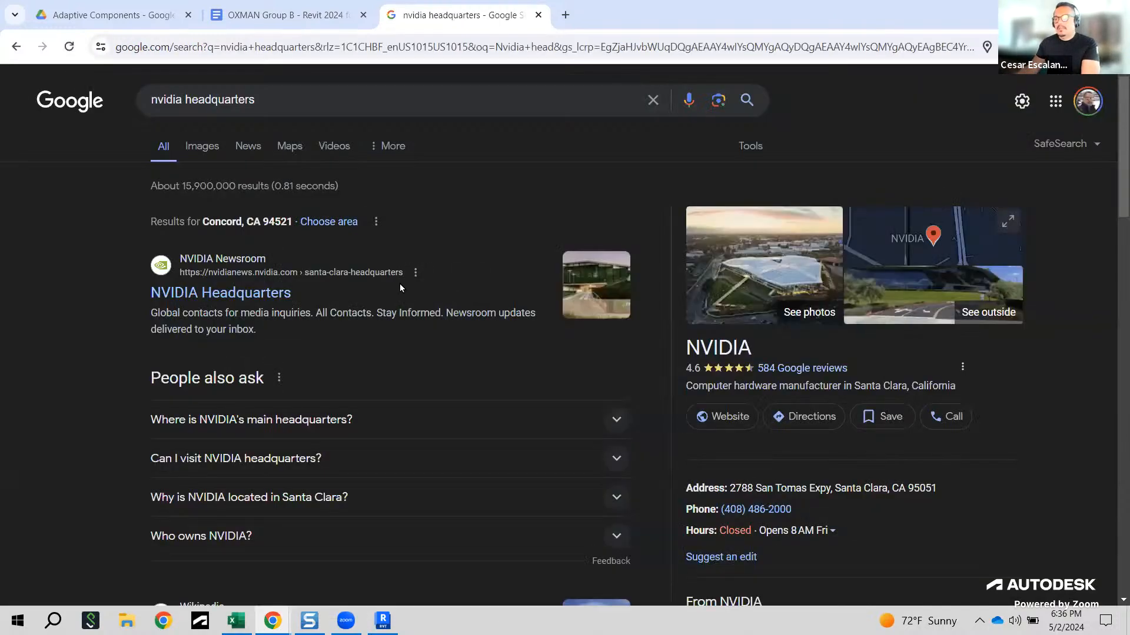
click(203, 149)
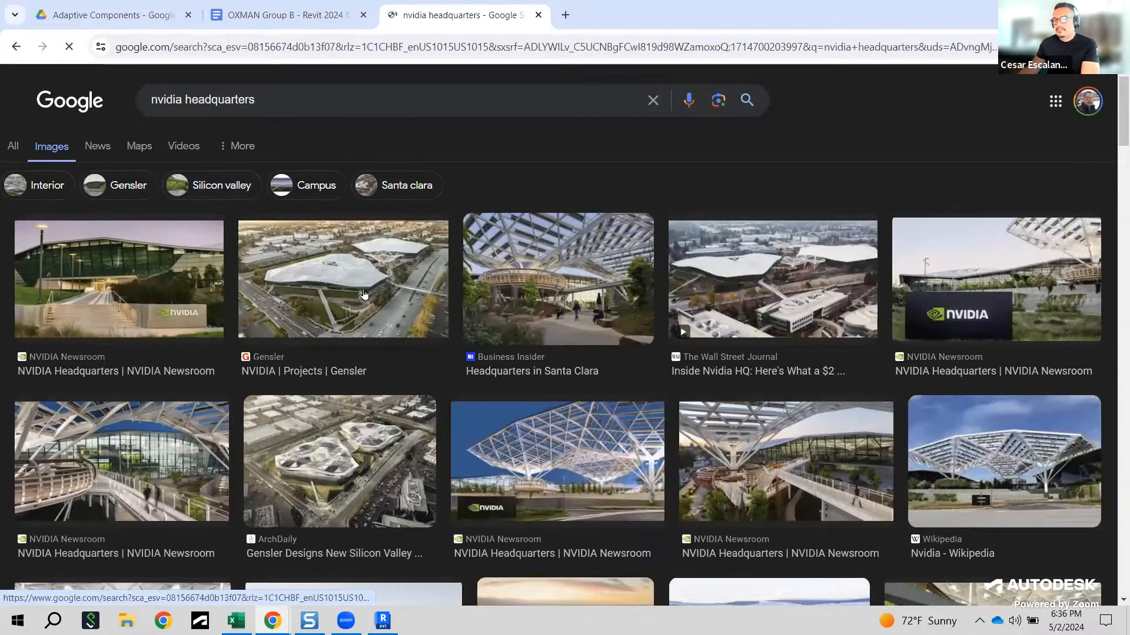
click(348, 282)
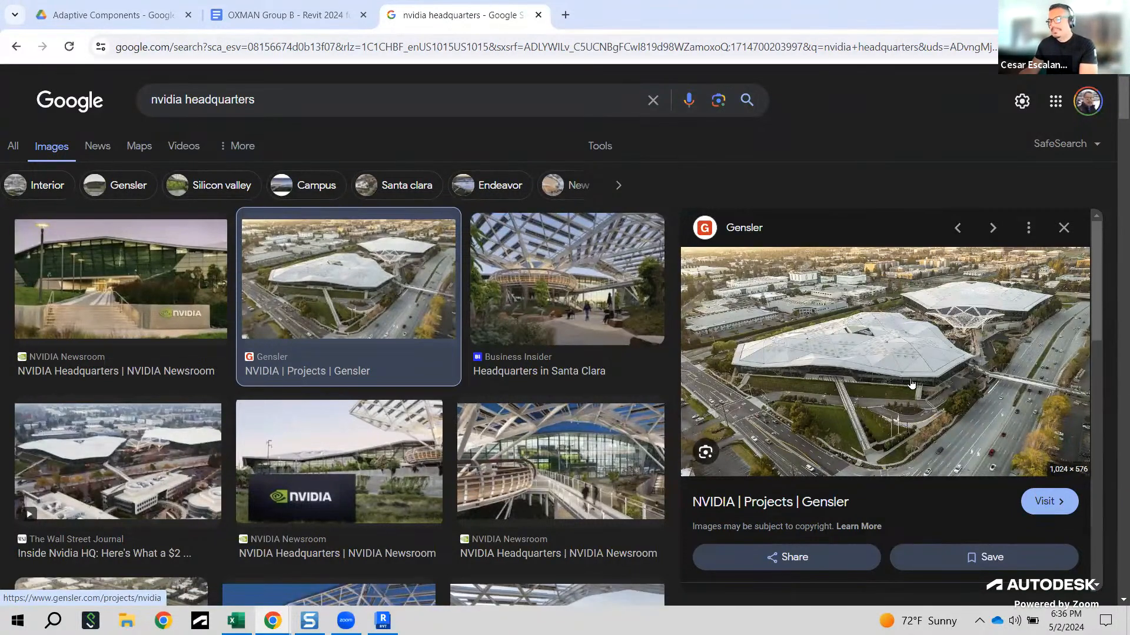
Step: Open Gensler's NVIDIA project page and read its description of the Santa Clara headquarters
click(911, 383)
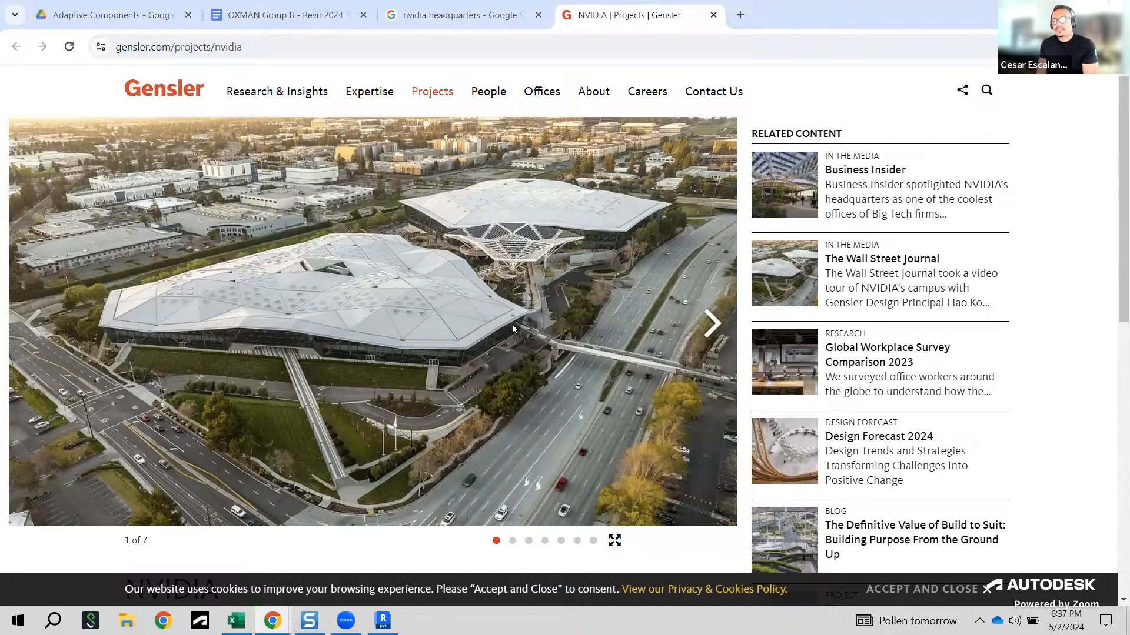
scroll(305, 397, down, 7)
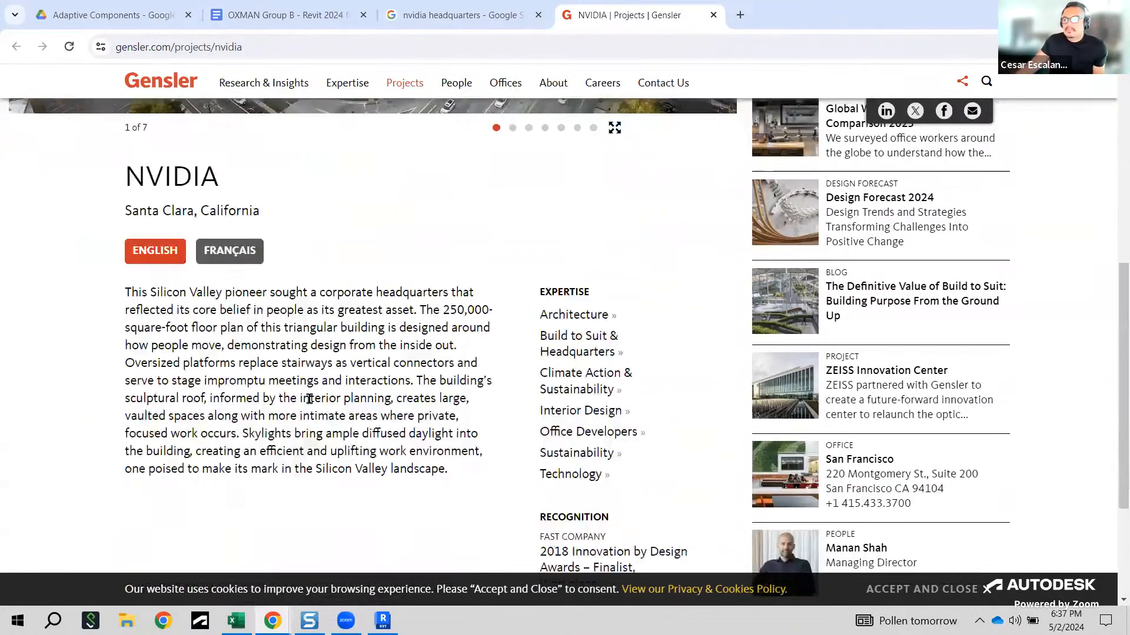
scroll(307, 399, up, 7)
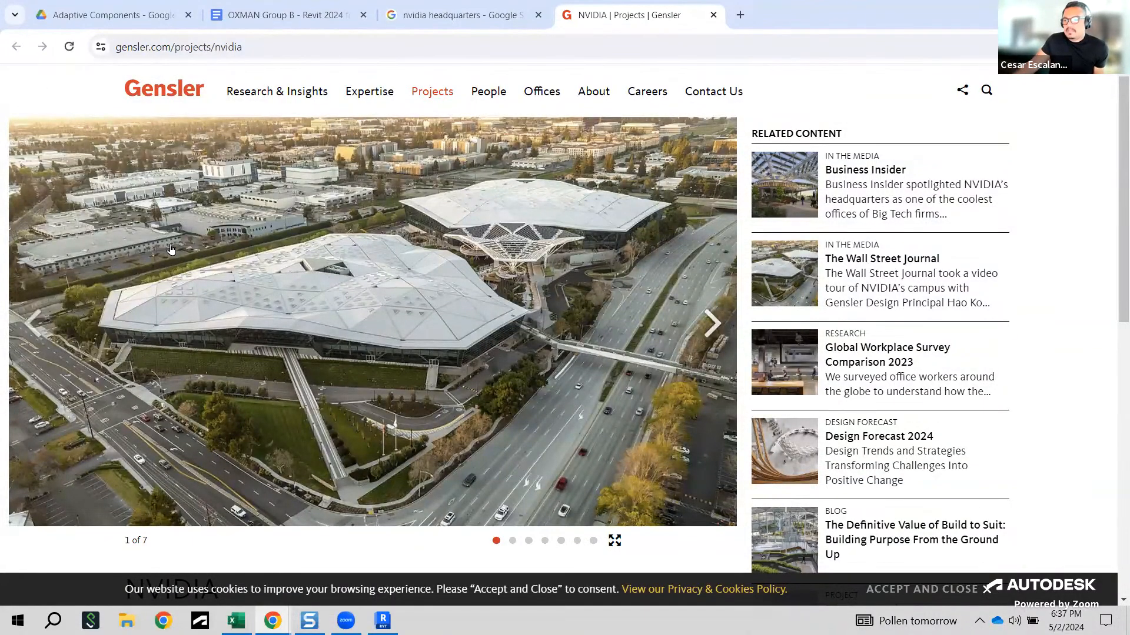
Step: Close the Gensler and Nvidia search pages and look over the class attendance roster
click(714, 15)
click(538, 15)
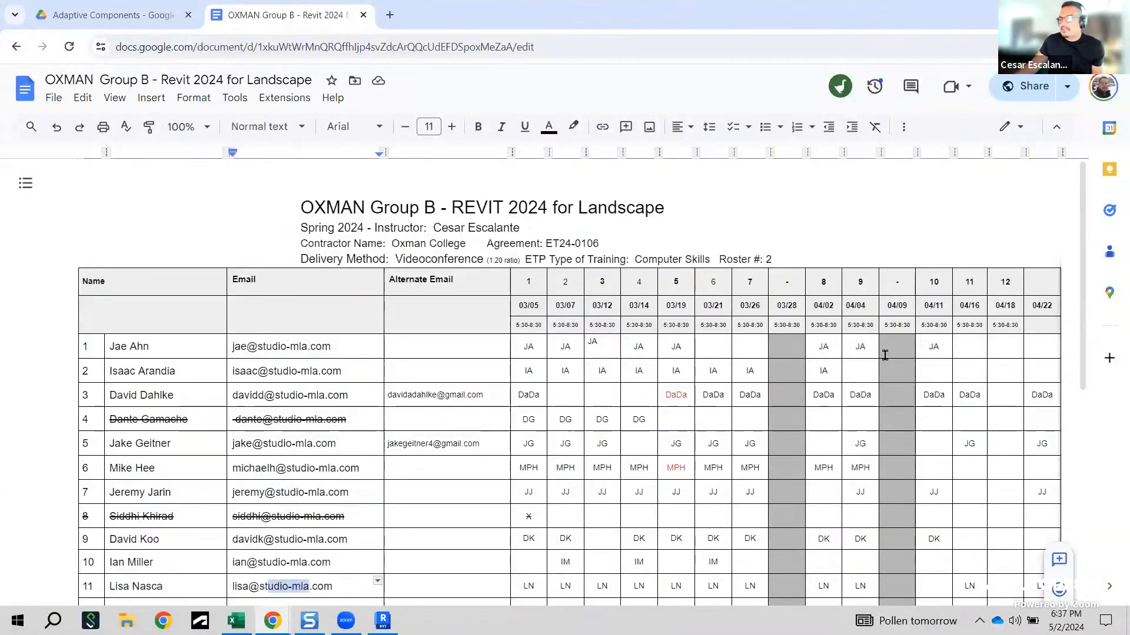
scroll(985, 408, down, 5)
scroll(976, 398, up, 4)
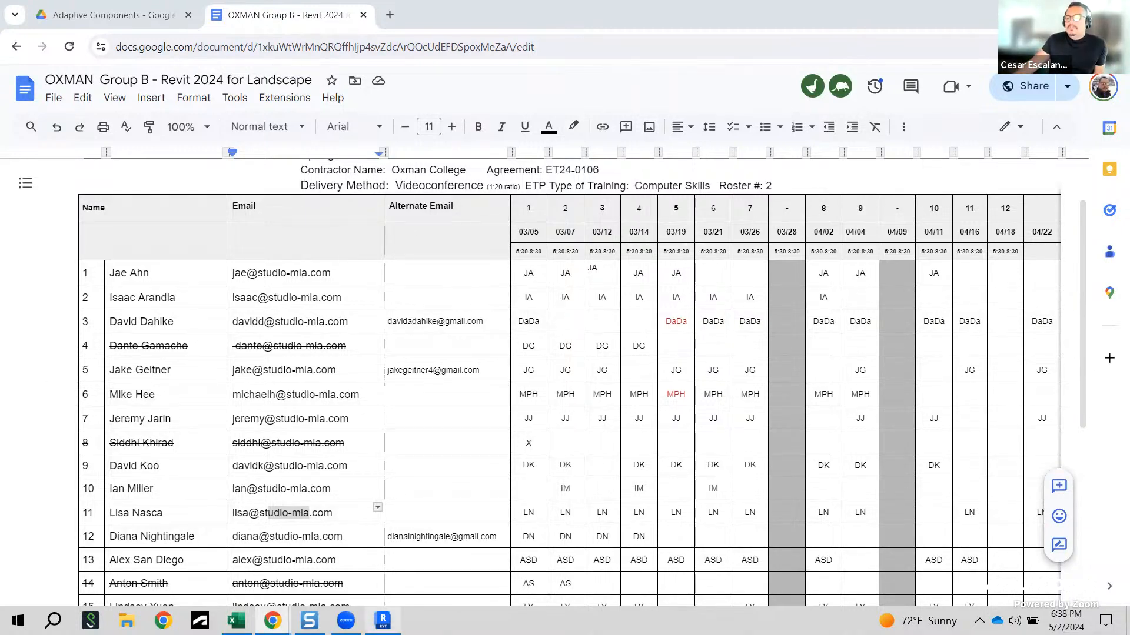
Step: Switch to Revit and close the Family2 curved panel family without saving it
click(382, 620)
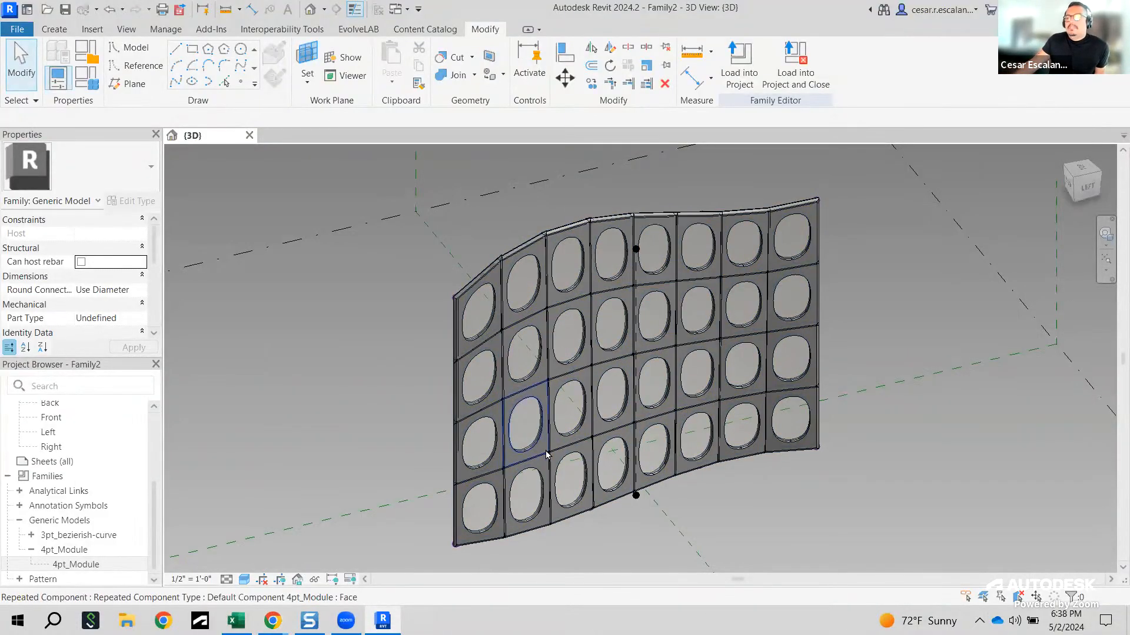
click(249, 135)
click(608, 314)
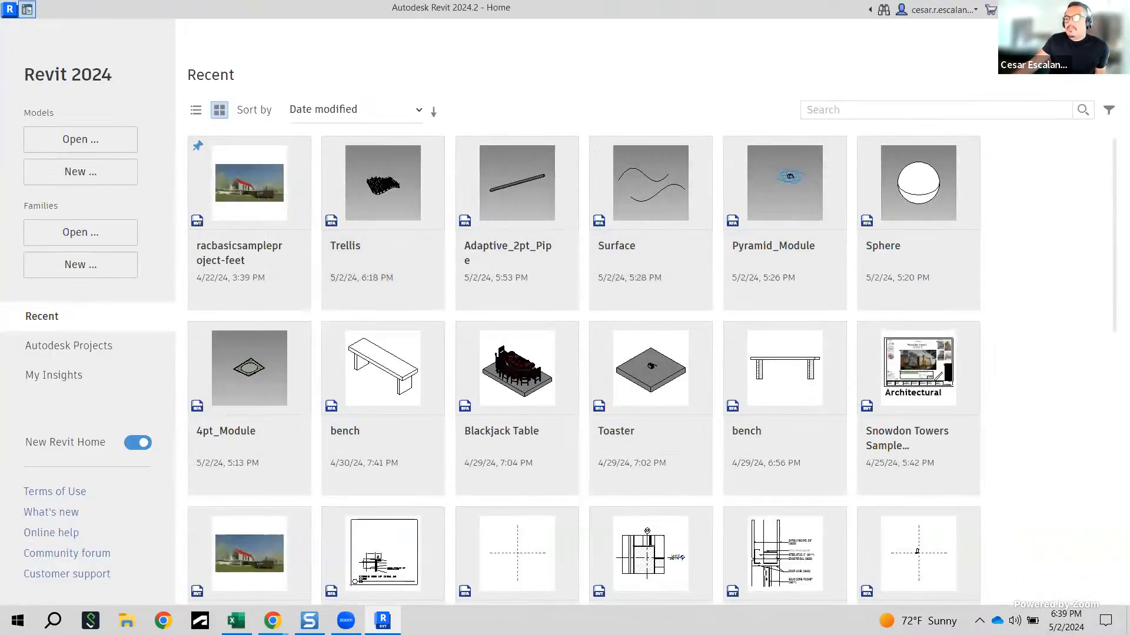
Step: Switch to Chrome, search Google for "autodesk forma" in a new tab and open Autodesk's Forma overview page
click(272, 620)
click(390, 16)
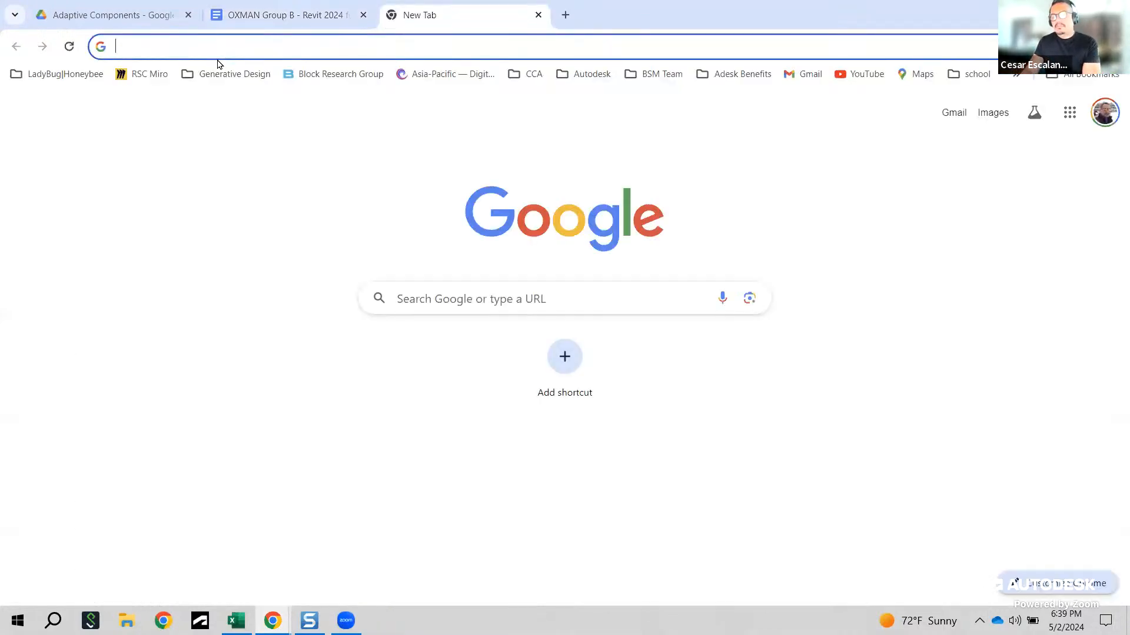
text(fo)
key(BackSpace)
key(BackSpace)
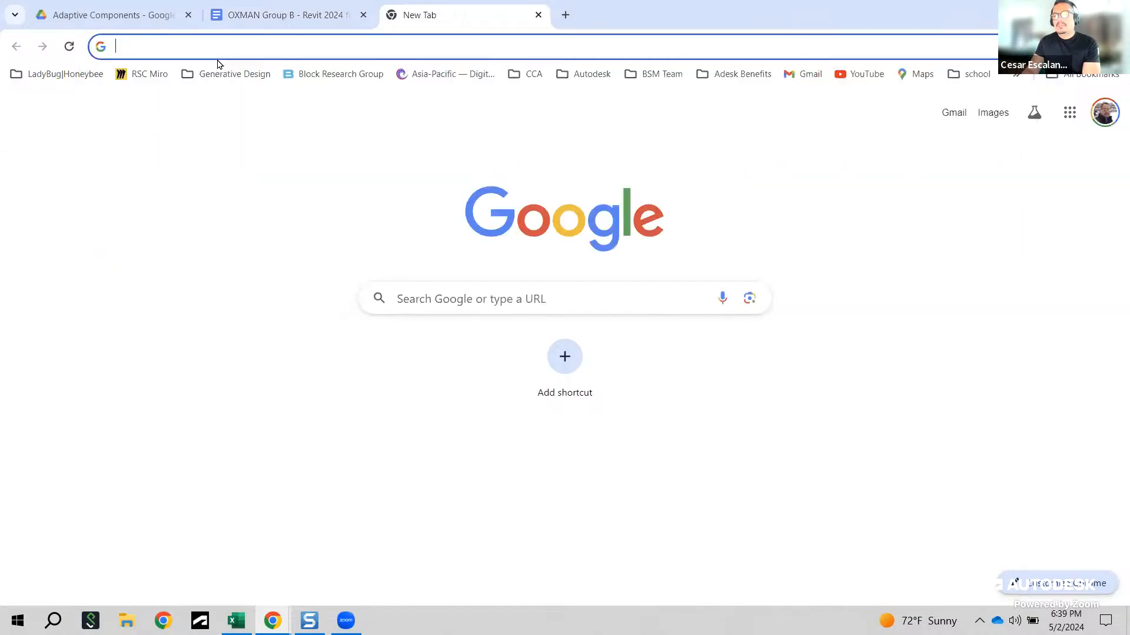
click(442, 297)
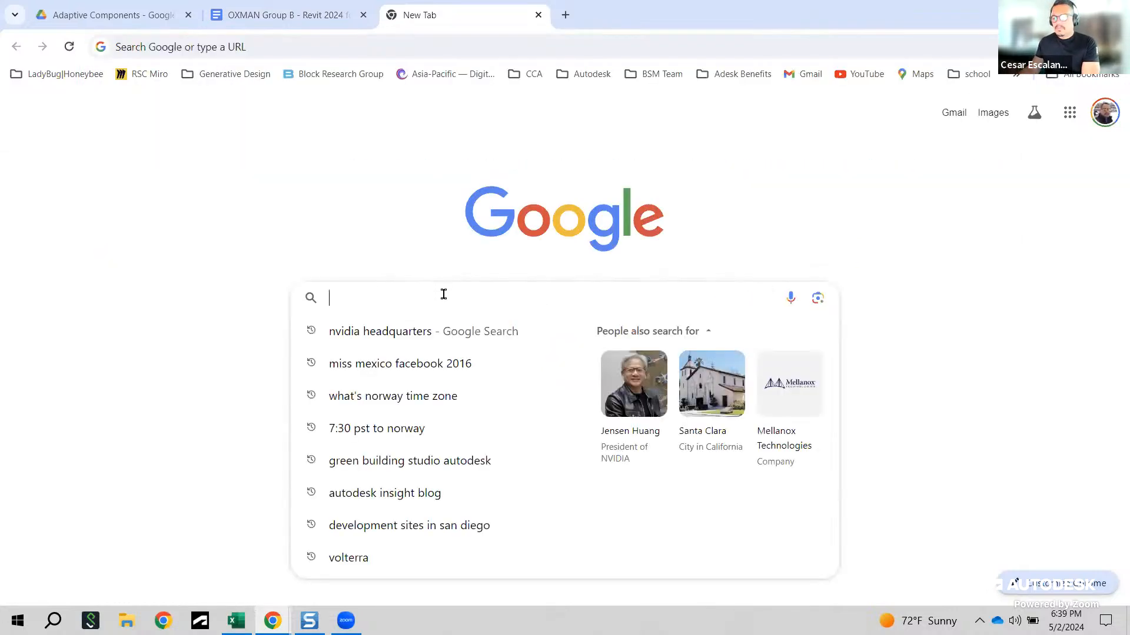
text(autodesk forma)
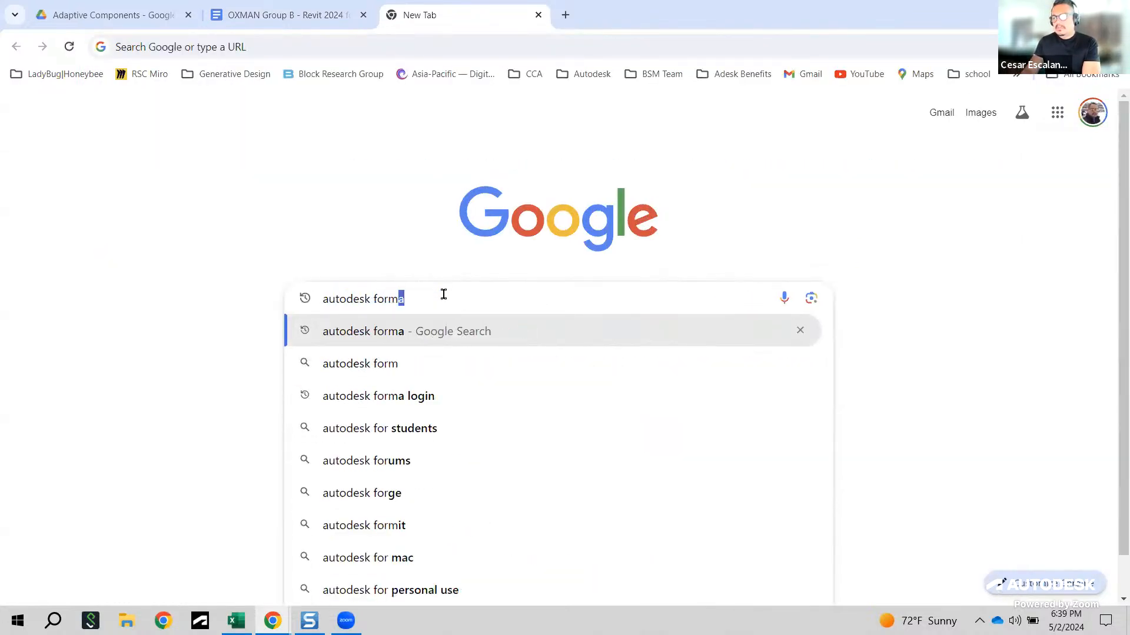
key(Return)
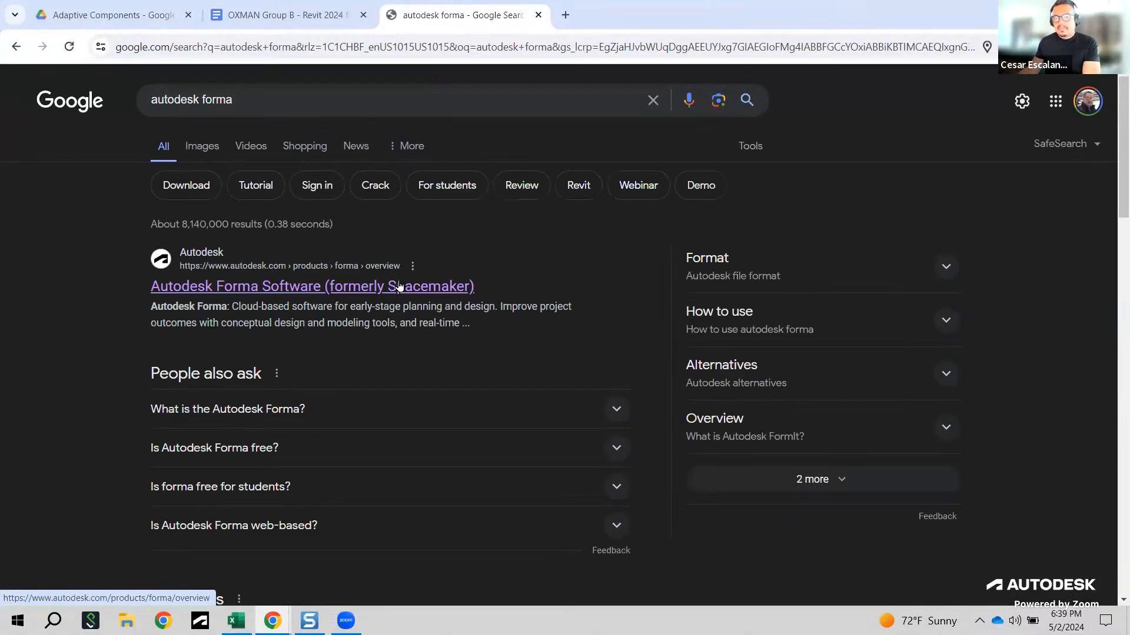
click(399, 286)
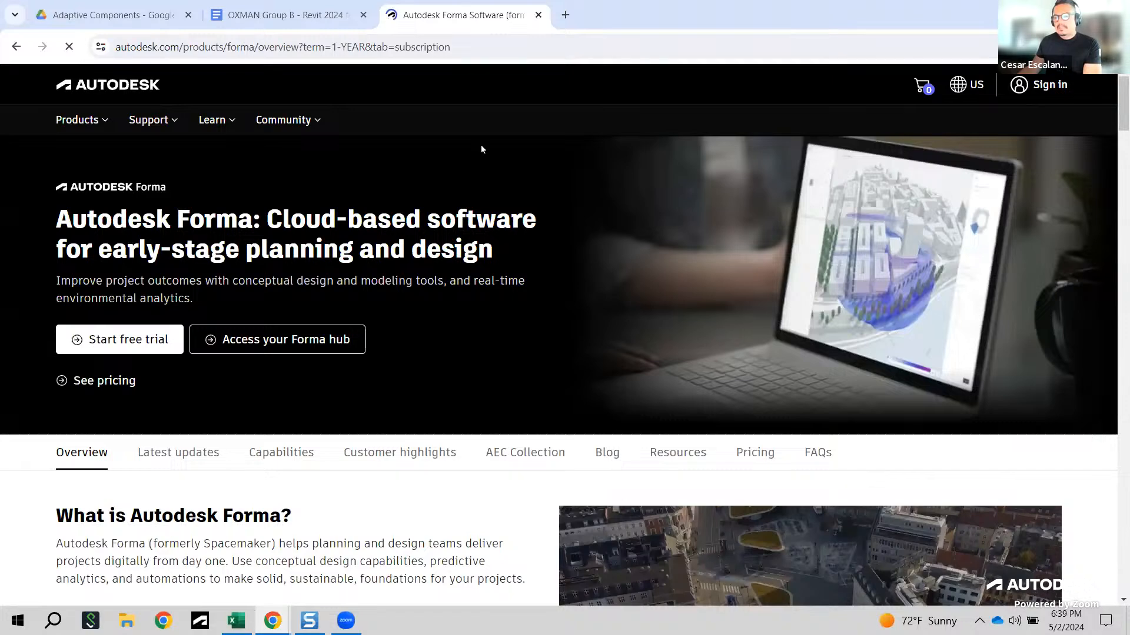
Step: Copy the web address of the Autodesk Forma overview page and access the Forma hub
click(496, 47)
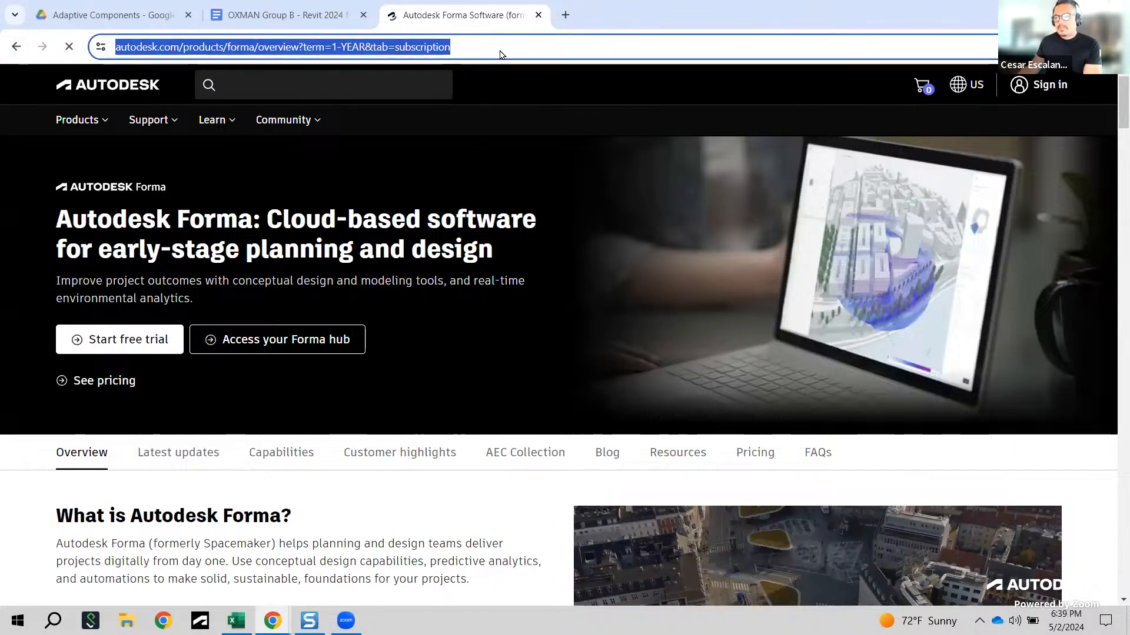
right_click(499, 49)
click(553, 185)
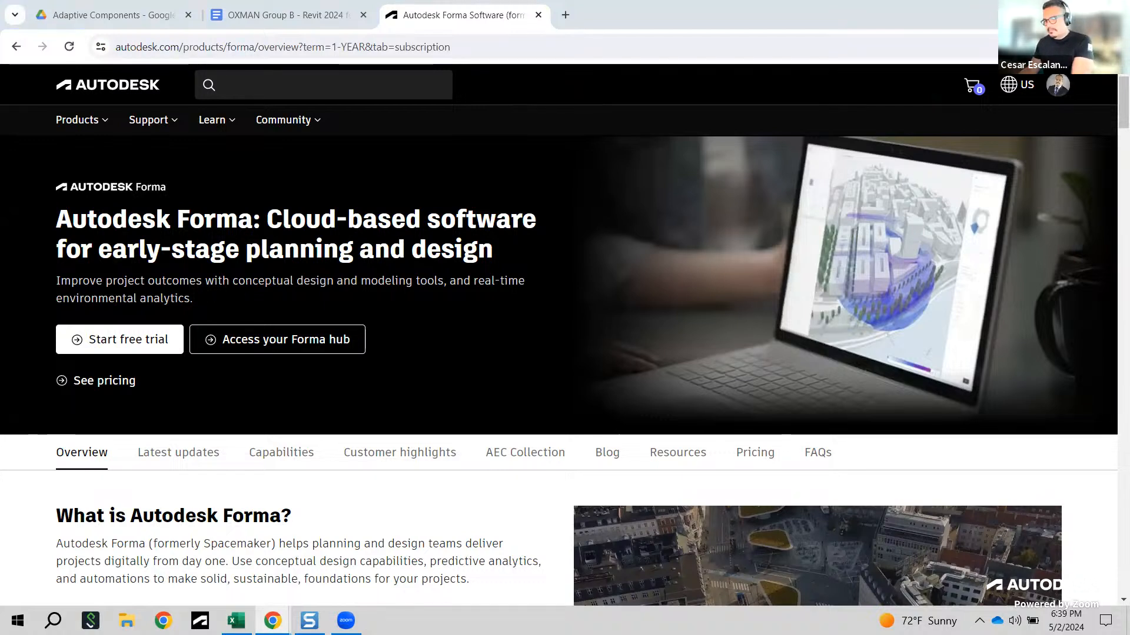
click(305, 347)
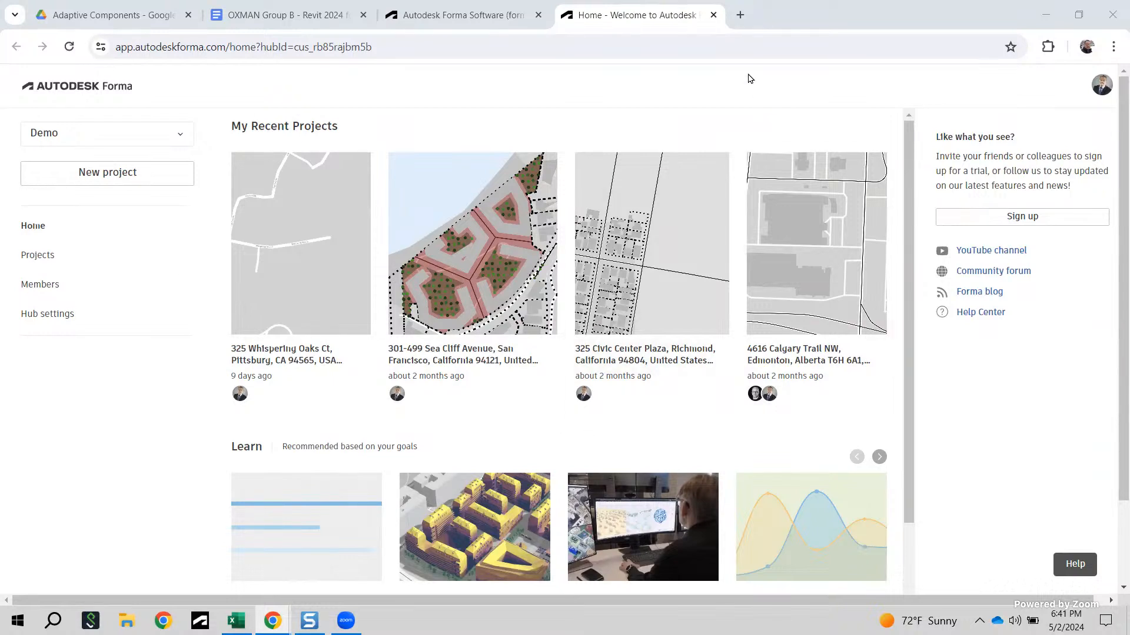
Step: Search Google for "undeveloped land in Los Angeles" in a new browser tab
click(740, 15)
click(441, 294)
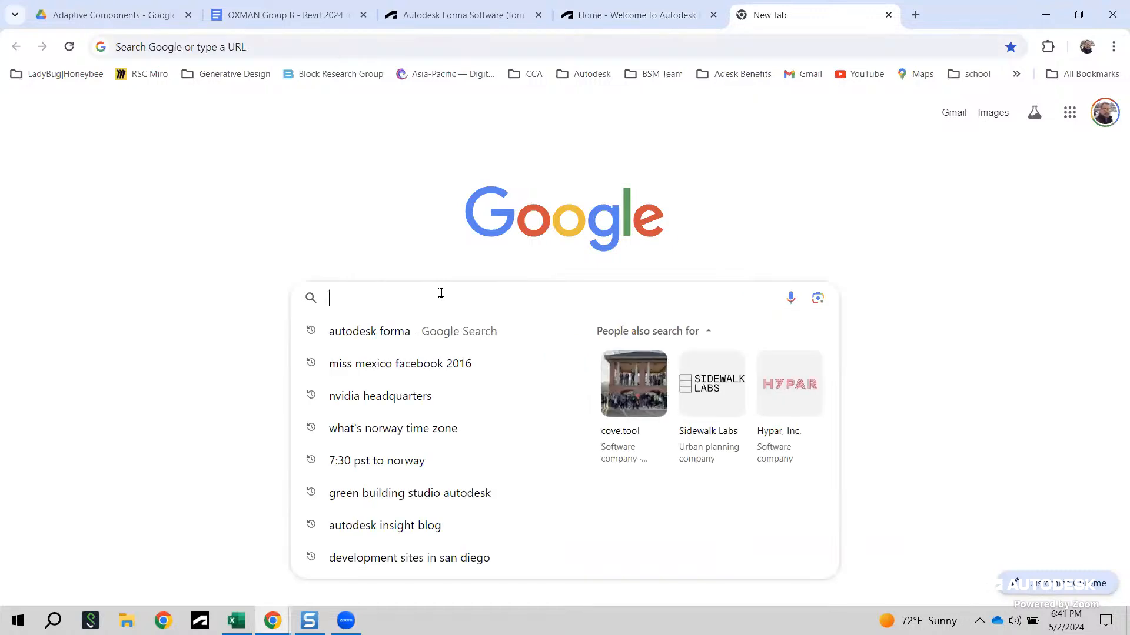
text(undevelo)
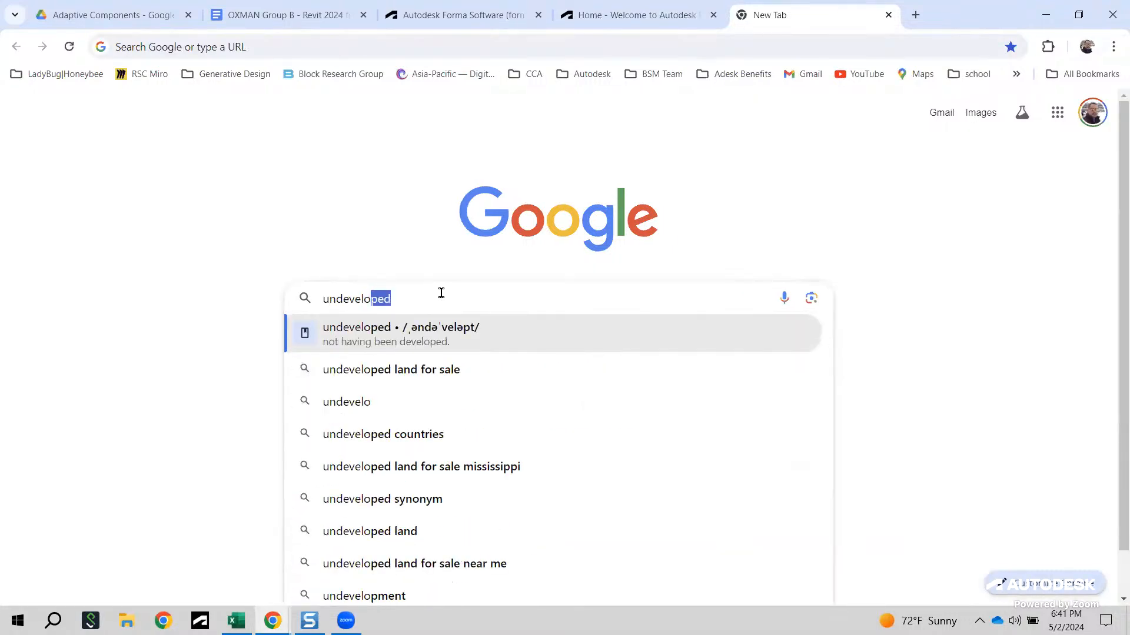
text(ped land i)
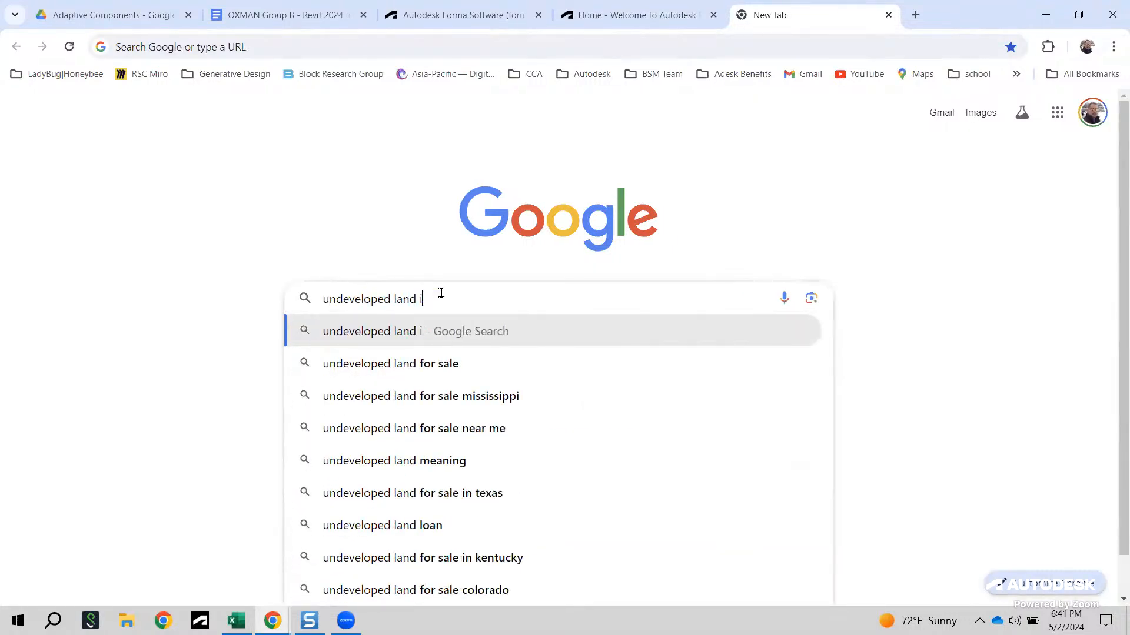
text(n fo)
key(BackSpace)
key(BackSpace)
key(BackSpace)
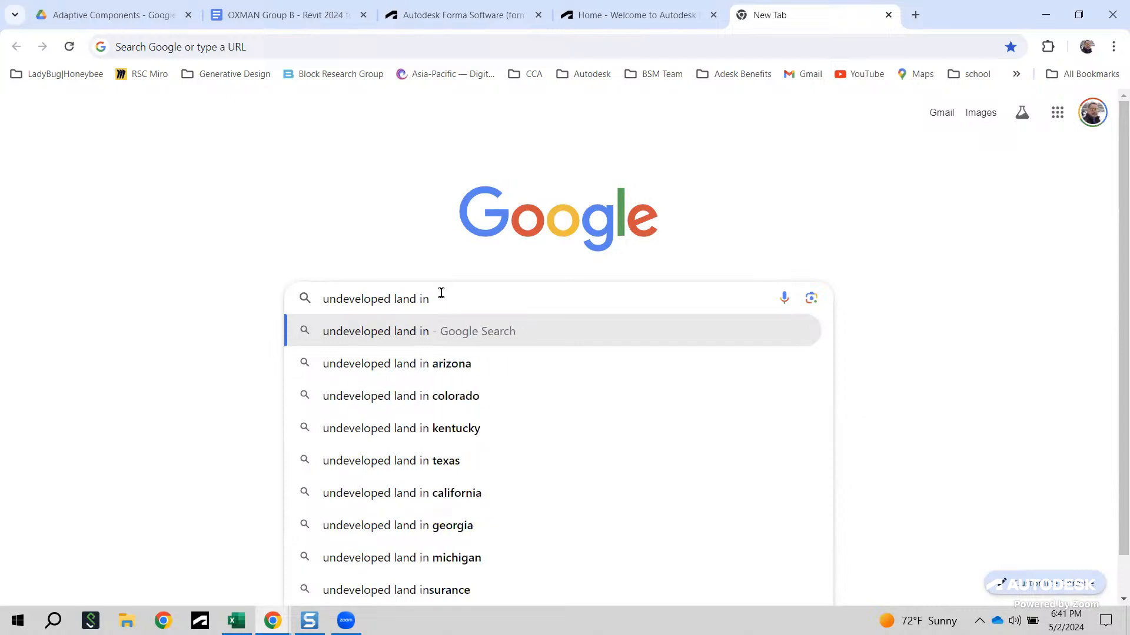
text(Los Angeles)
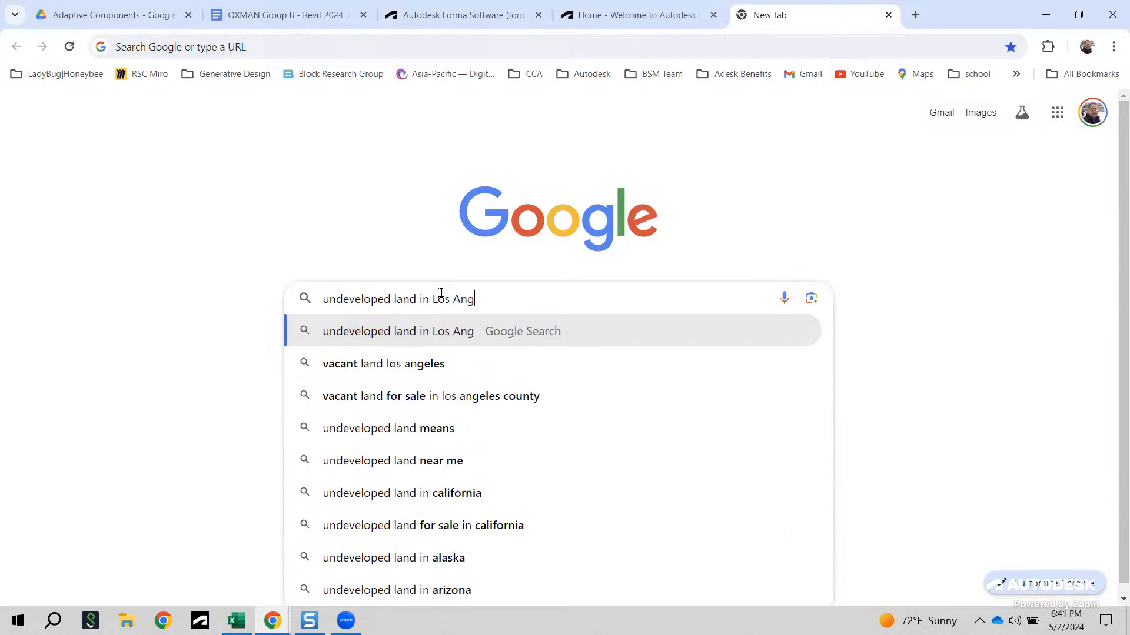
key(Return)
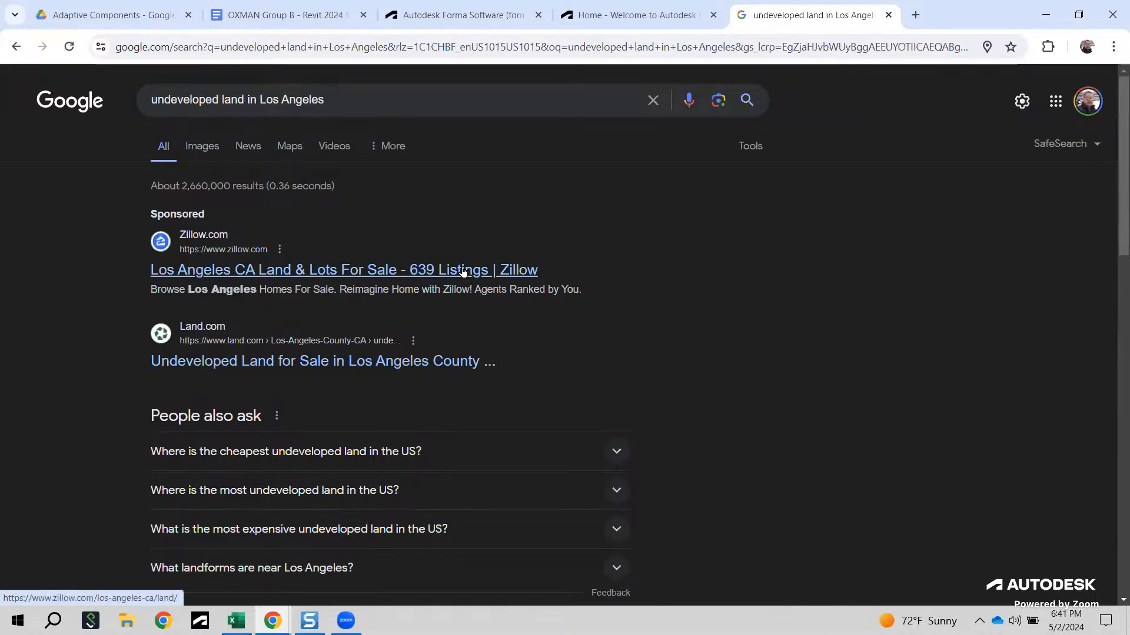
Step: Browse the web and news results about undeveloped land in Los Angeles for a suitable article
scroll(462, 275, down, 2)
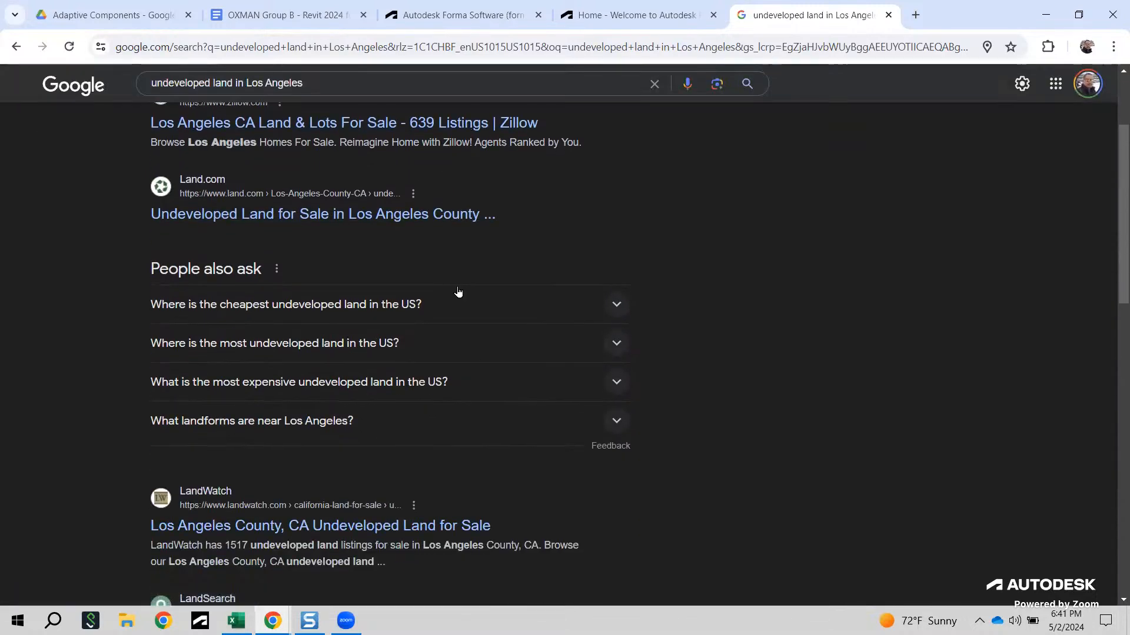
scroll(457, 285, up, 2)
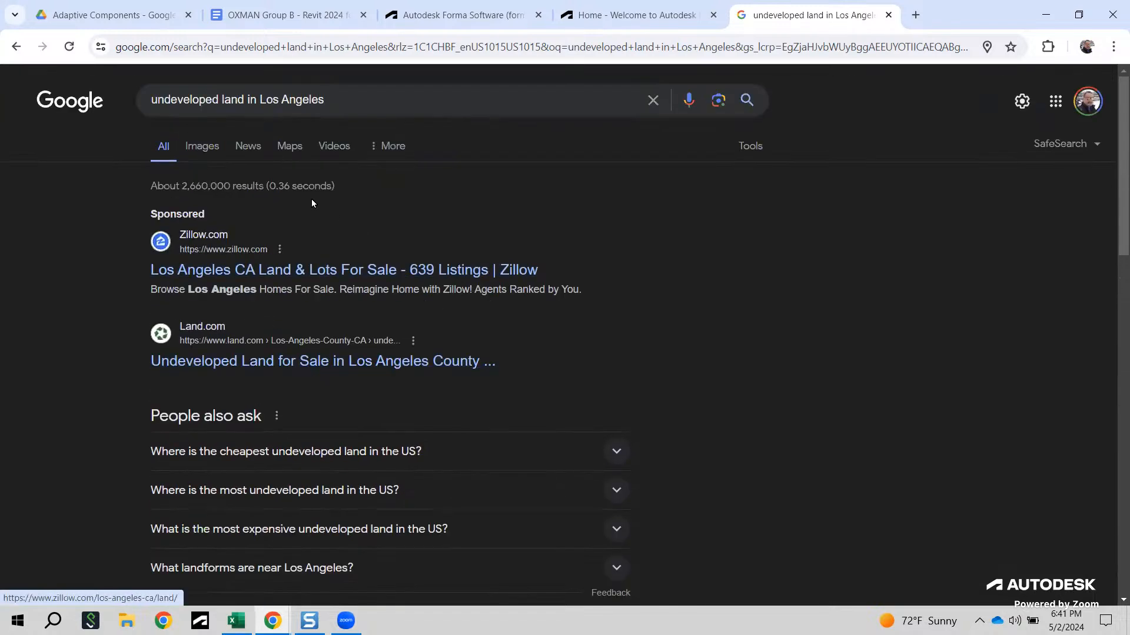
click(249, 148)
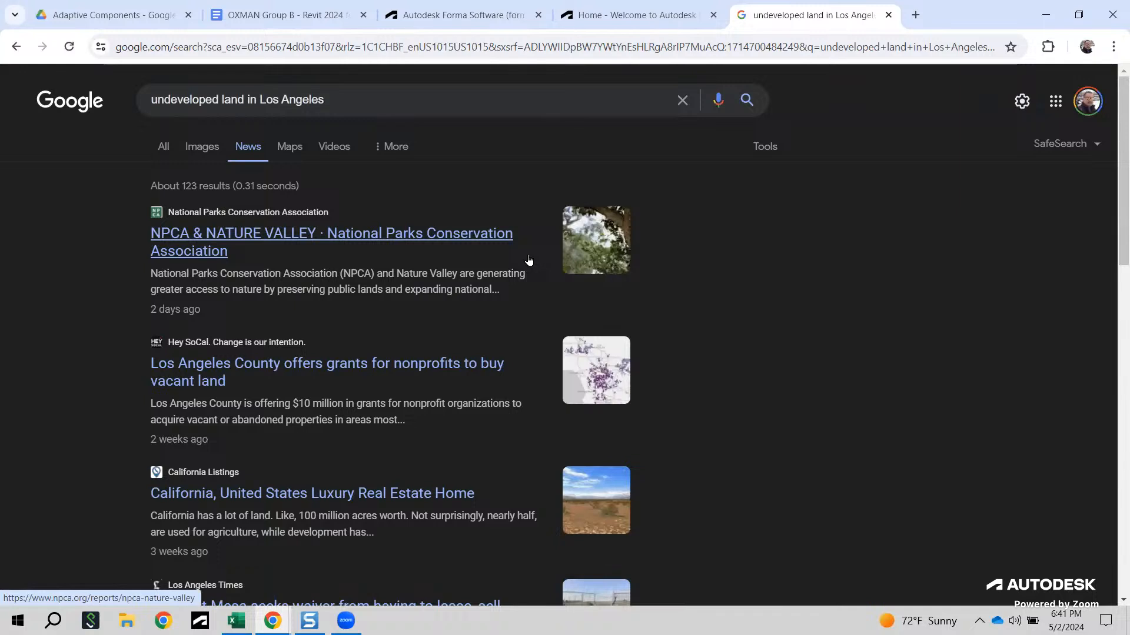
scroll(529, 260, down, 1)
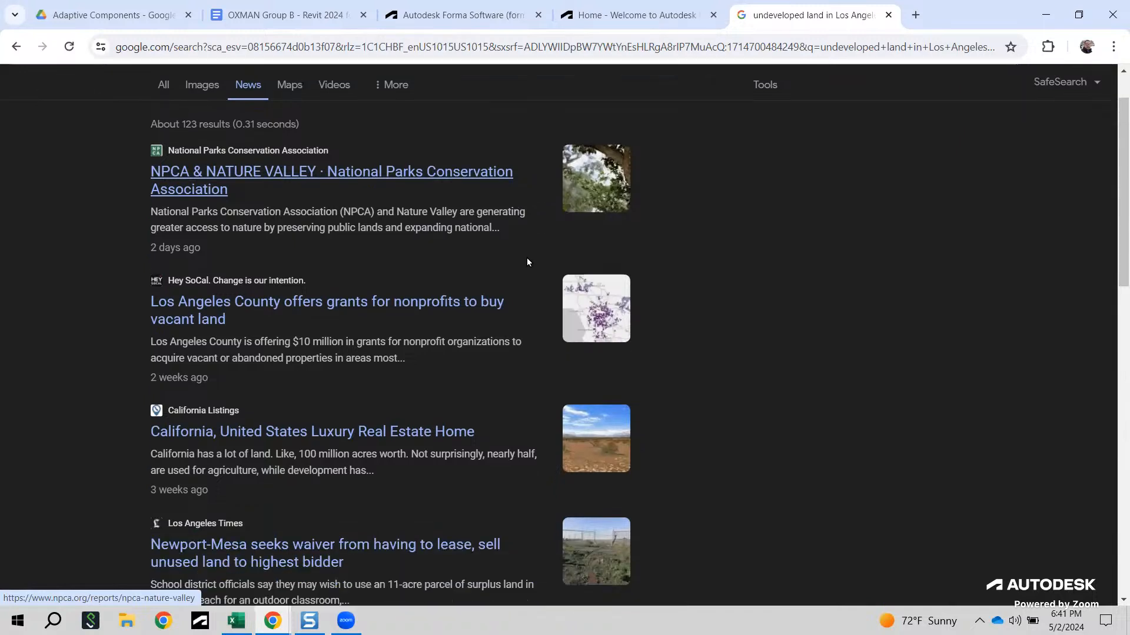
scroll(527, 262, down, 2)
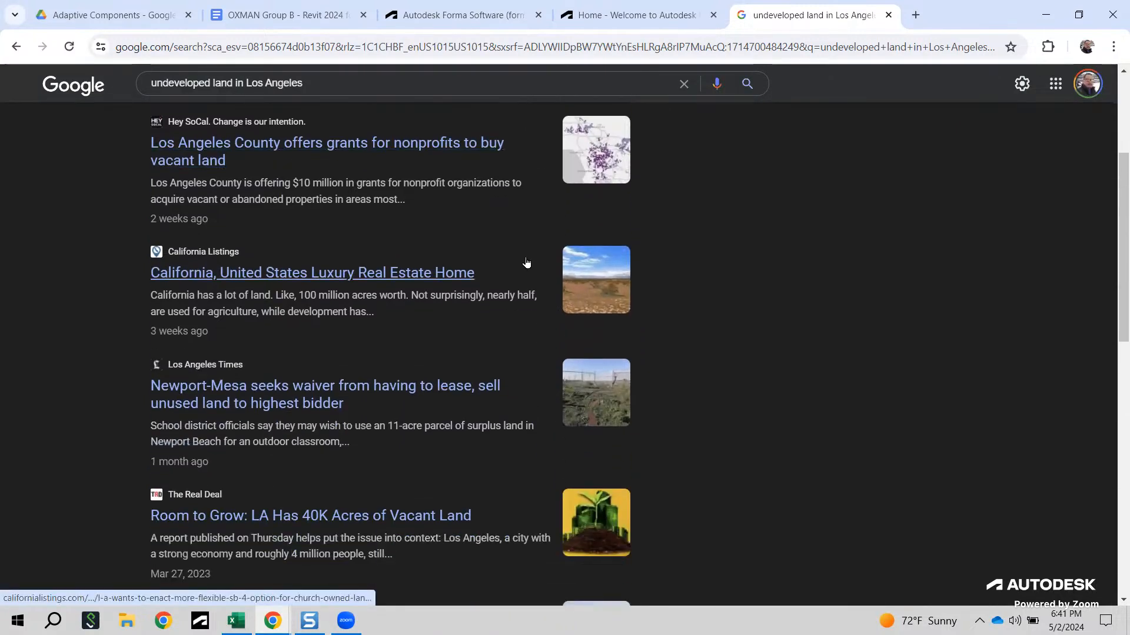
scroll(526, 262, down, 1)
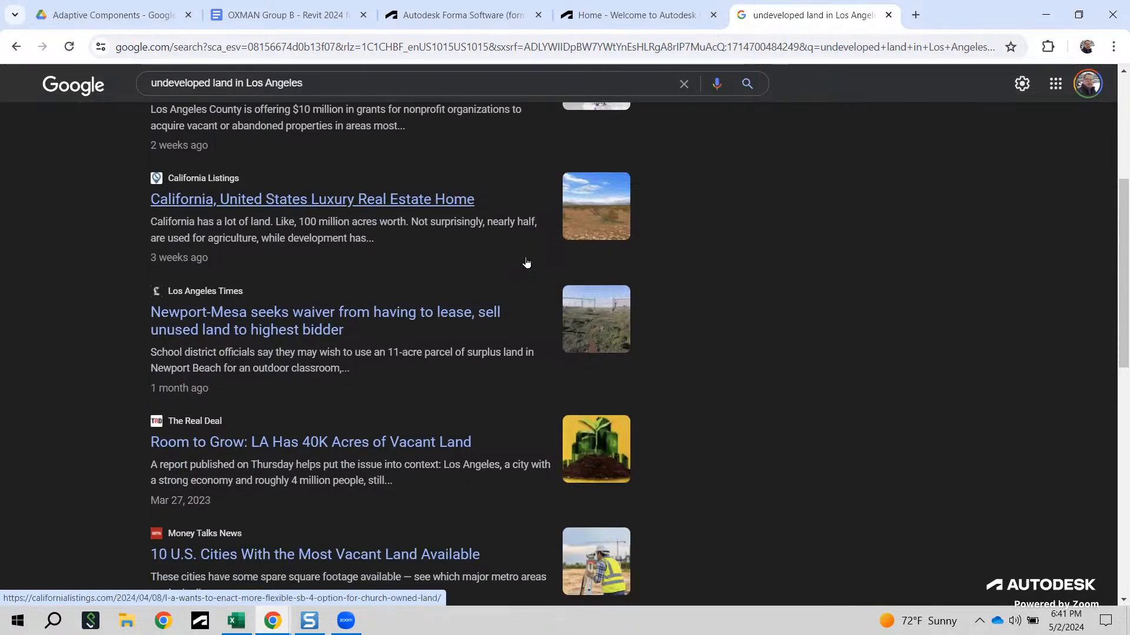
scroll(526, 262, down, 2)
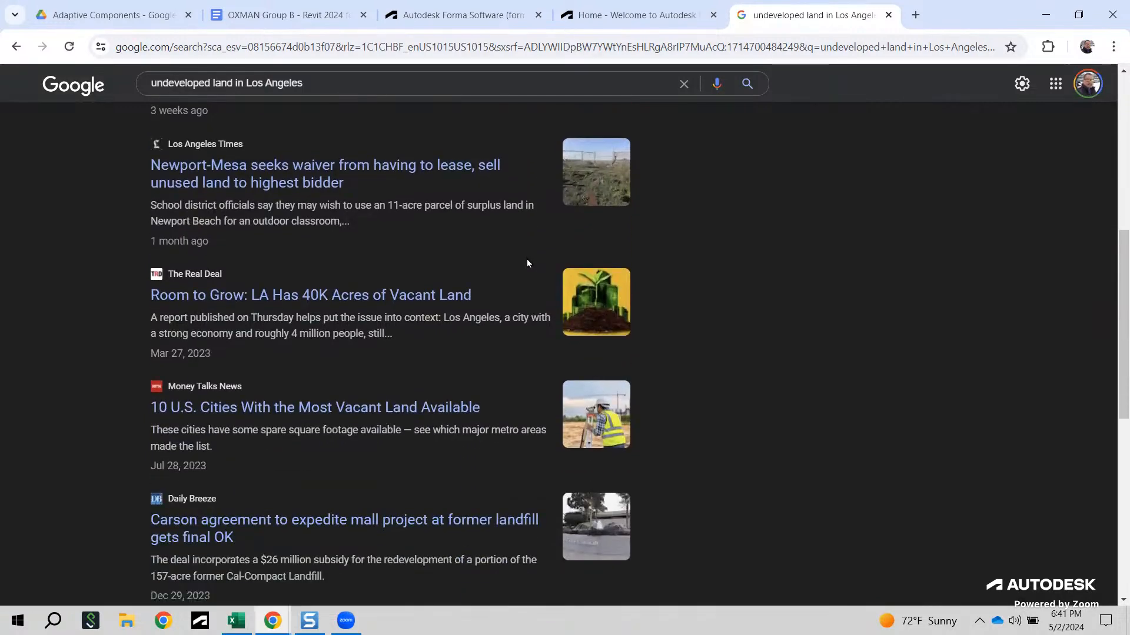
Step: Open The Real Deal article "Room to Grow: LA Has 40K Acres of Vacant Land" and read it through to its tags
click(466, 295)
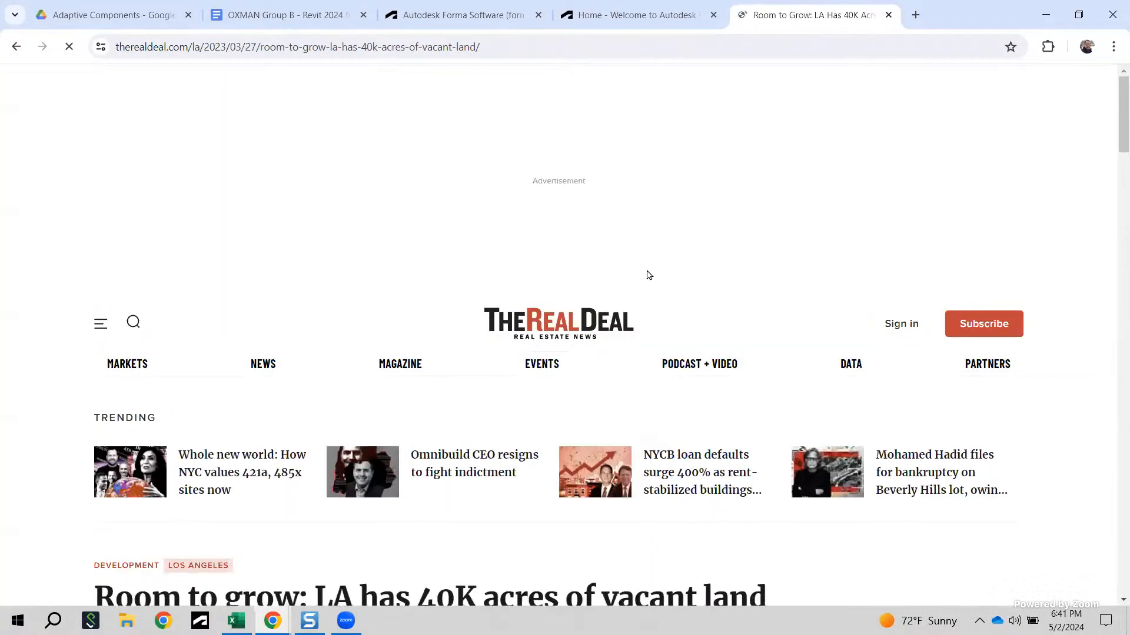
scroll(645, 283, down, 5)
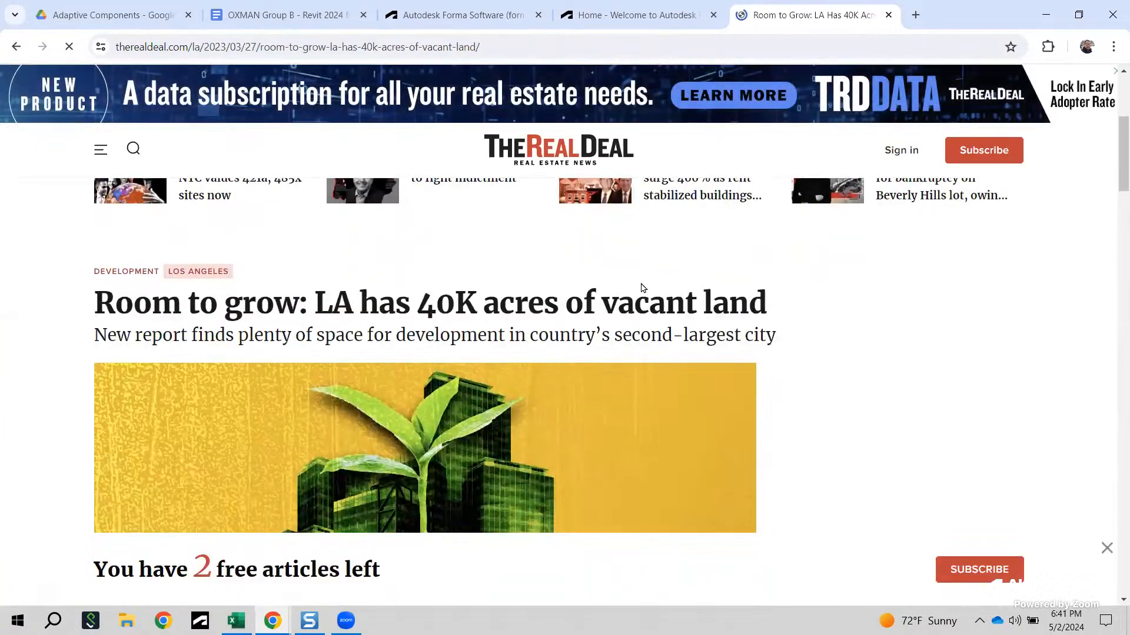
scroll(643, 287, down, 10)
scroll(640, 283, down, 3)
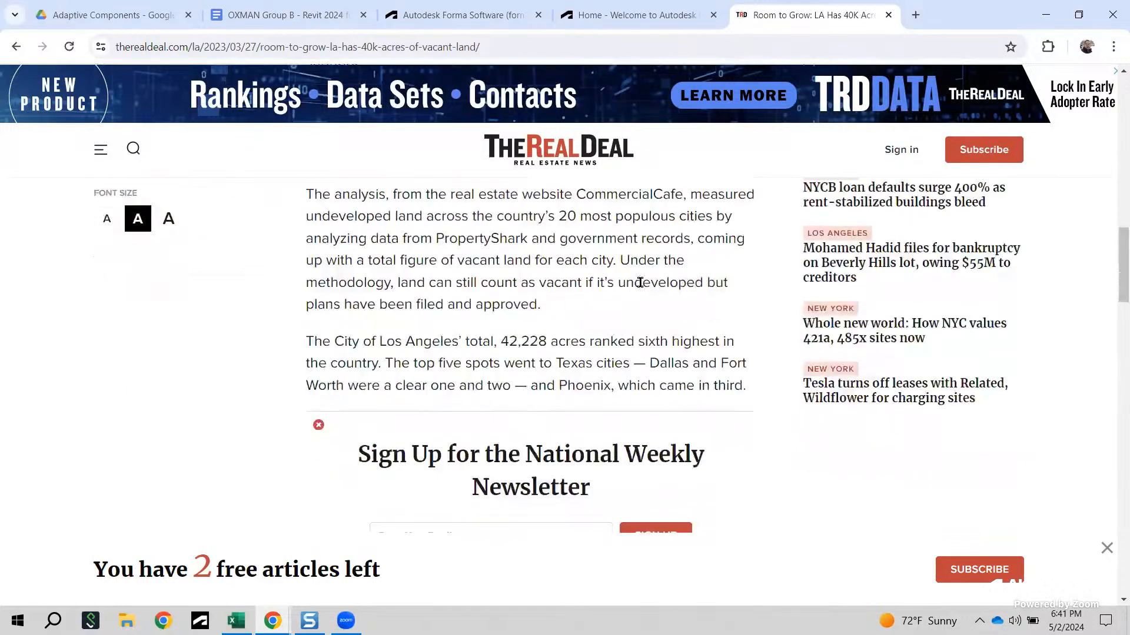
scroll(640, 283, down, 10)
scroll(639, 283, down, 4)
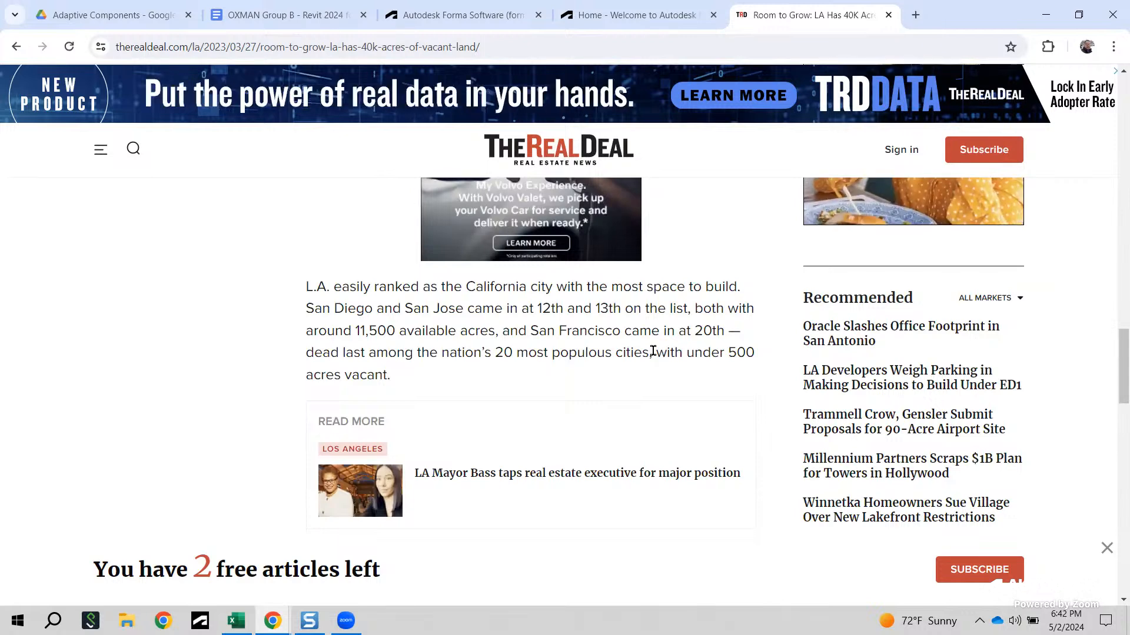
scroll(653, 351, down, 3)
scroll(653, 353, down, 1)
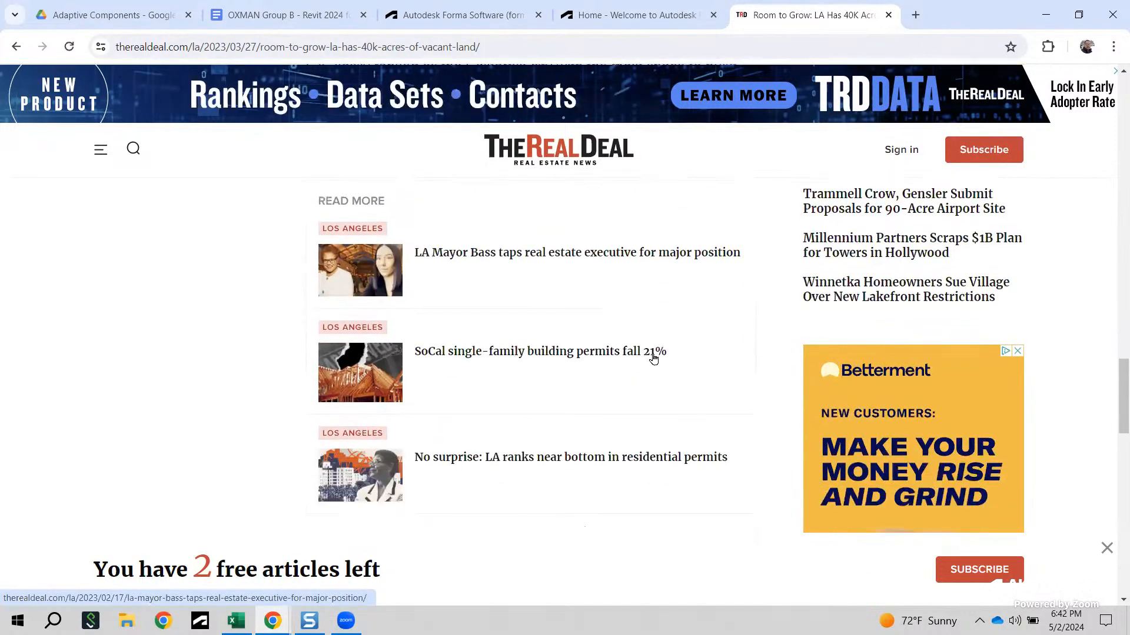
scroll(654, 357, down, 2)
scroll(652, 356, down, 2)
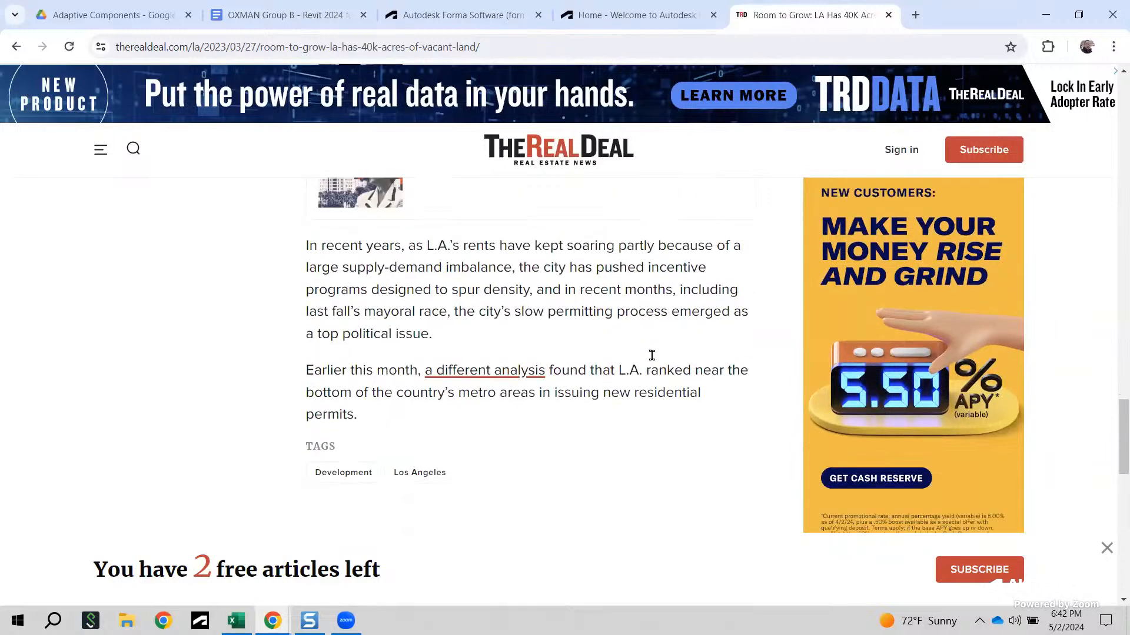
Step: Return to the Google news results for undeveloped land in Los Angeles and look through the remaining headlines
scroll(652, 356, down, 6)
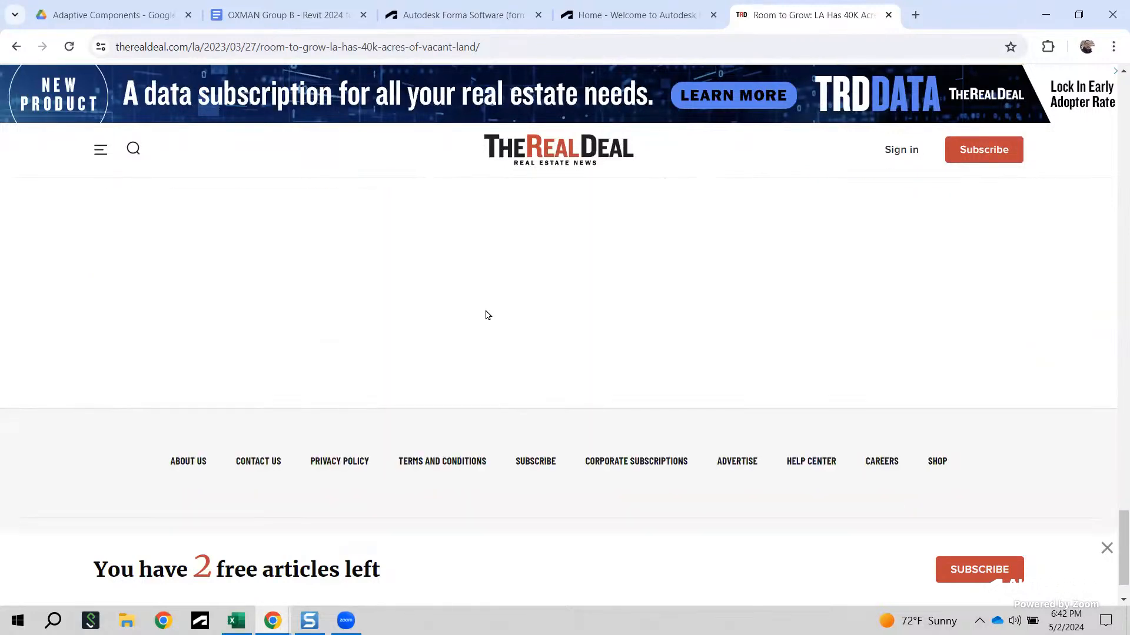
key(alt+Left)
key(alt+Left)
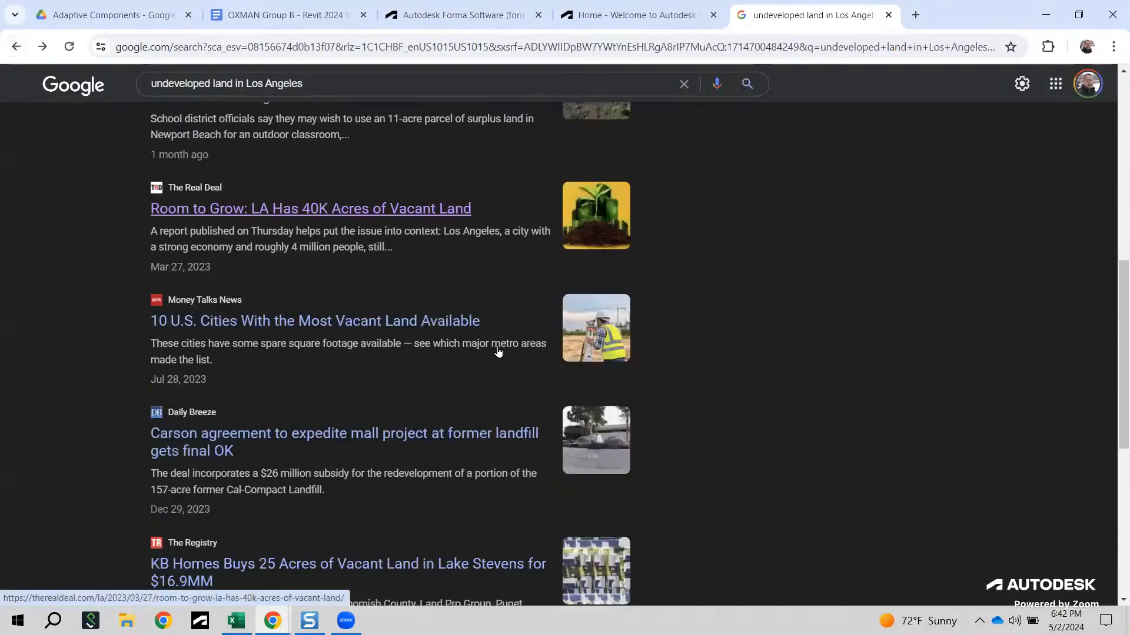
scroll(498, 352, down, 2)
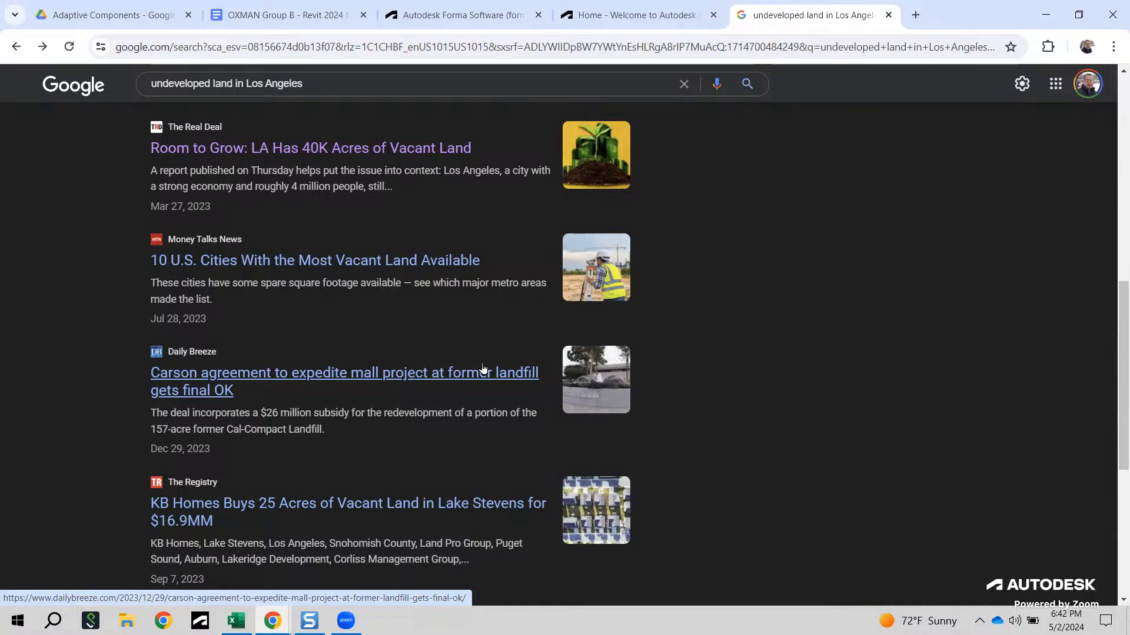
scroll(482, 368, down, 3)
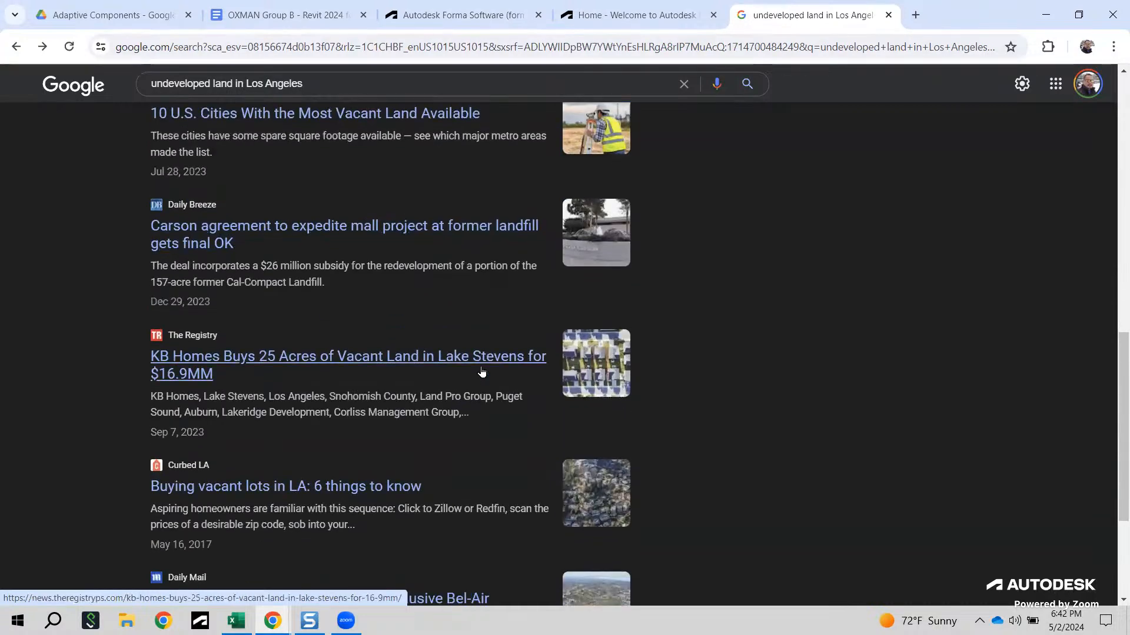
scroll(436, 450, down, 4)
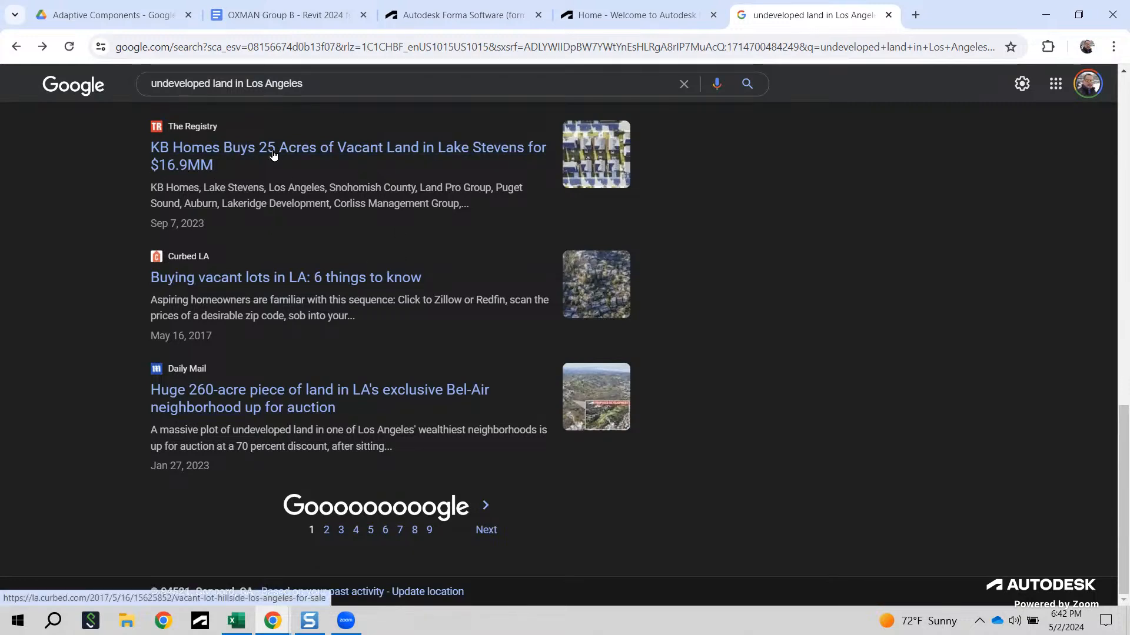
double_click(216, 83)
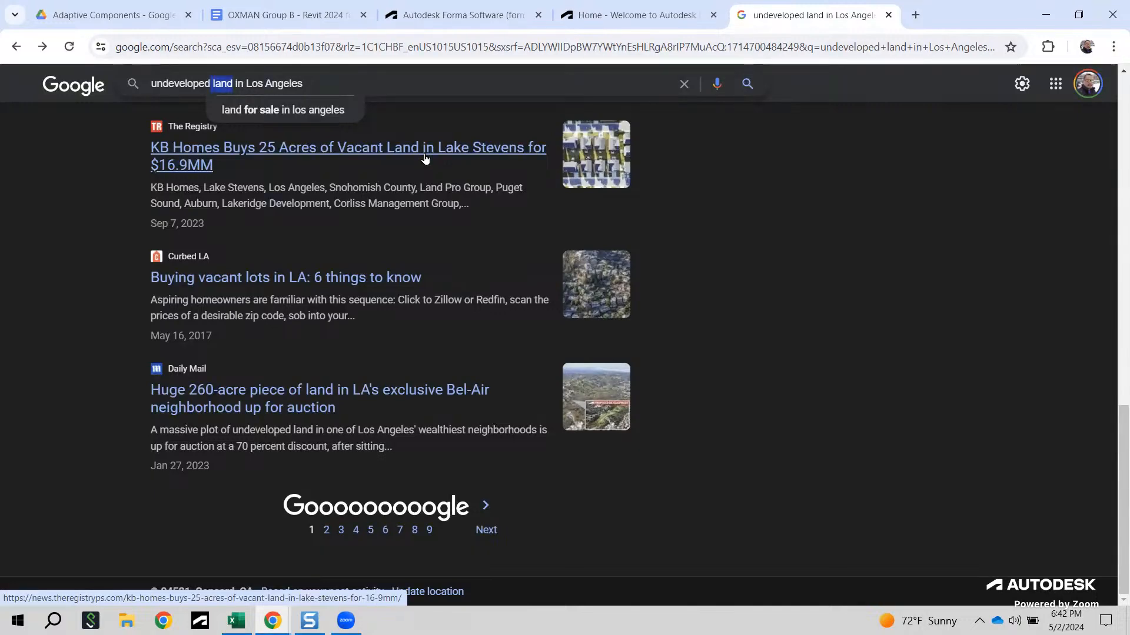
click(771, 203)
scroll(706, 227, up, 15)
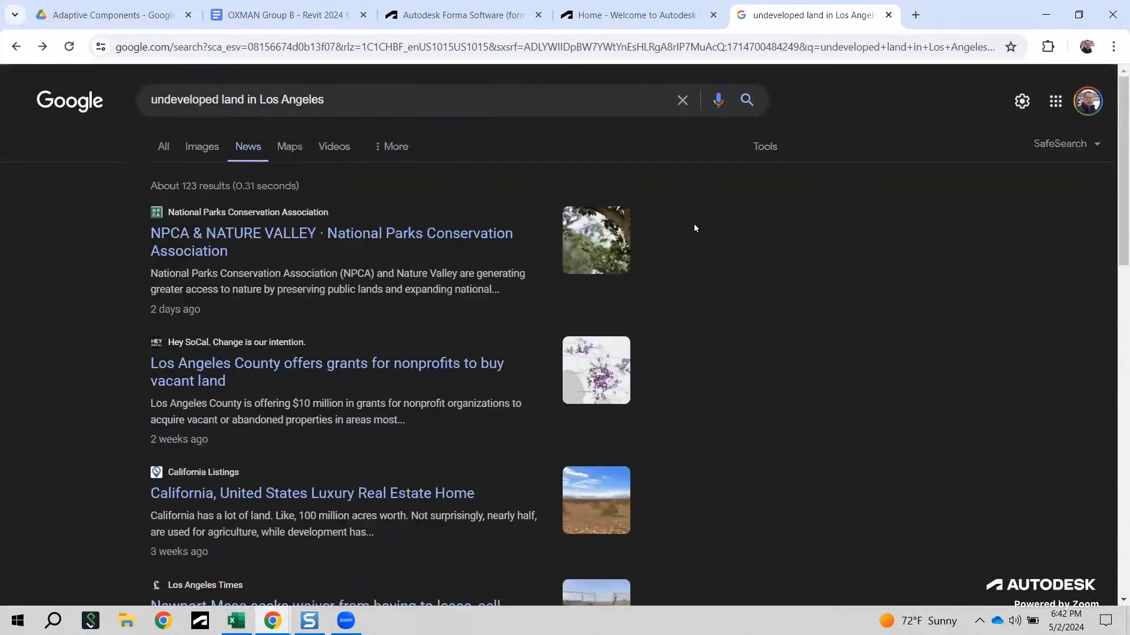
Step: Show the image results for undeveloped land in Los Angeles and open the Business Insider article on the Beverly Hills plot
click(200, 148)
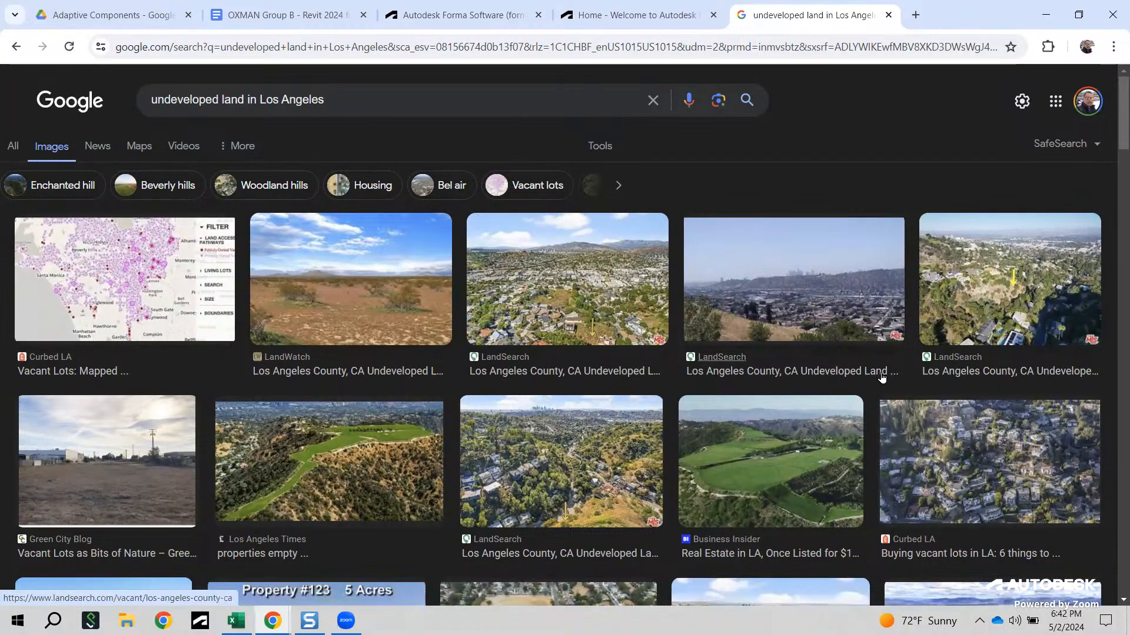
scroll(853, 430, down, 1)
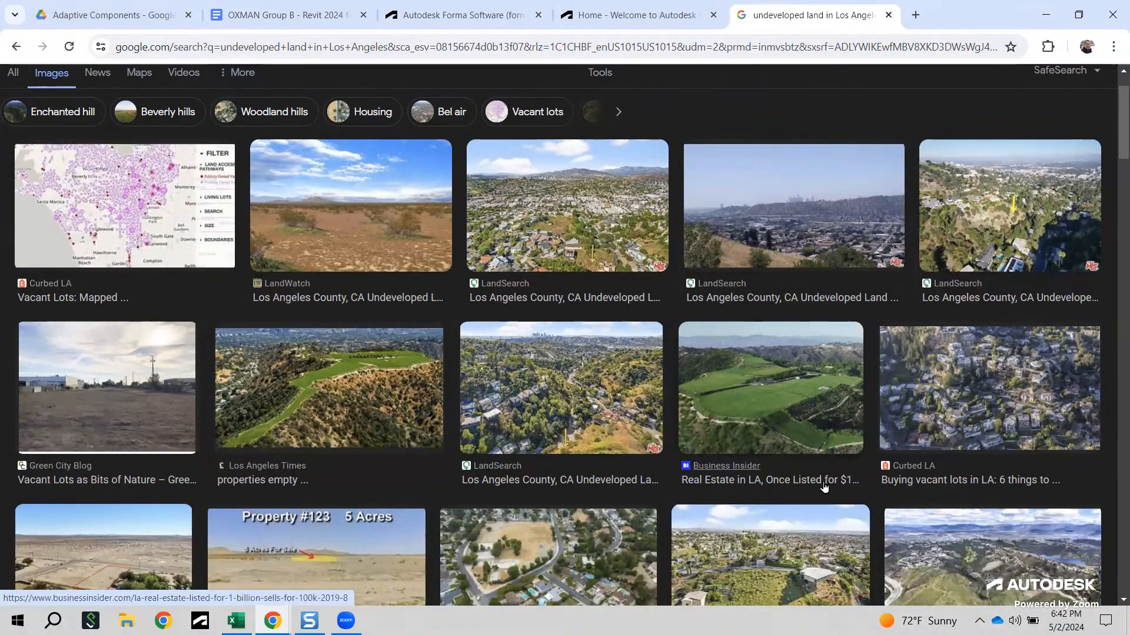
click(824, 487)
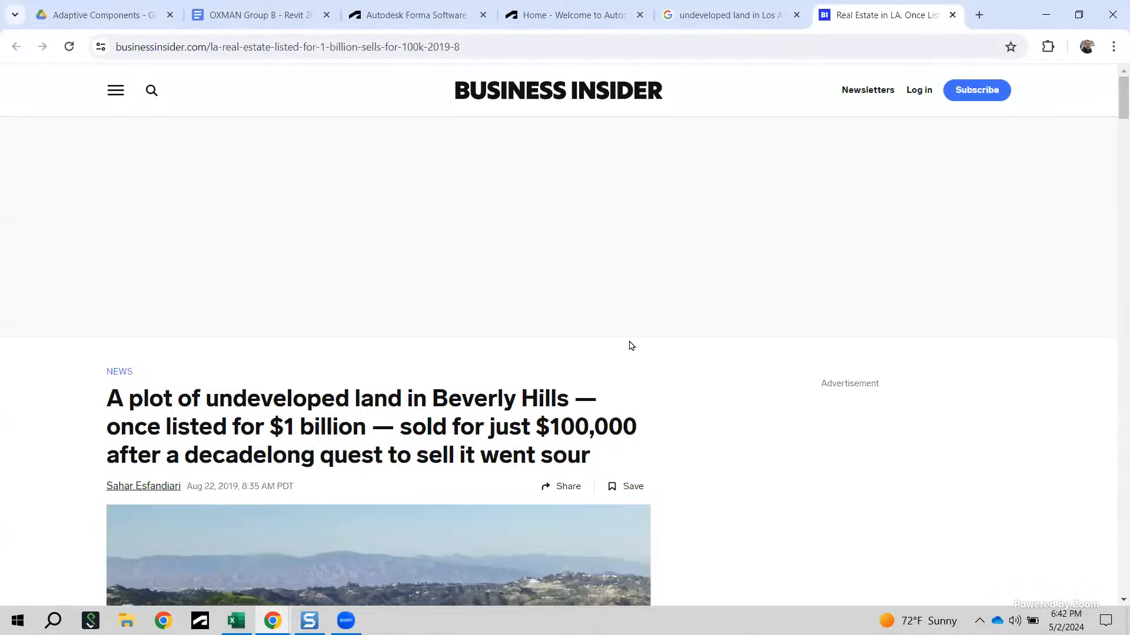
Step: Read the Business Insider article's headline, photo and key points for the name and location of the undeveloped plot
scroll(631, 345, down, 2)
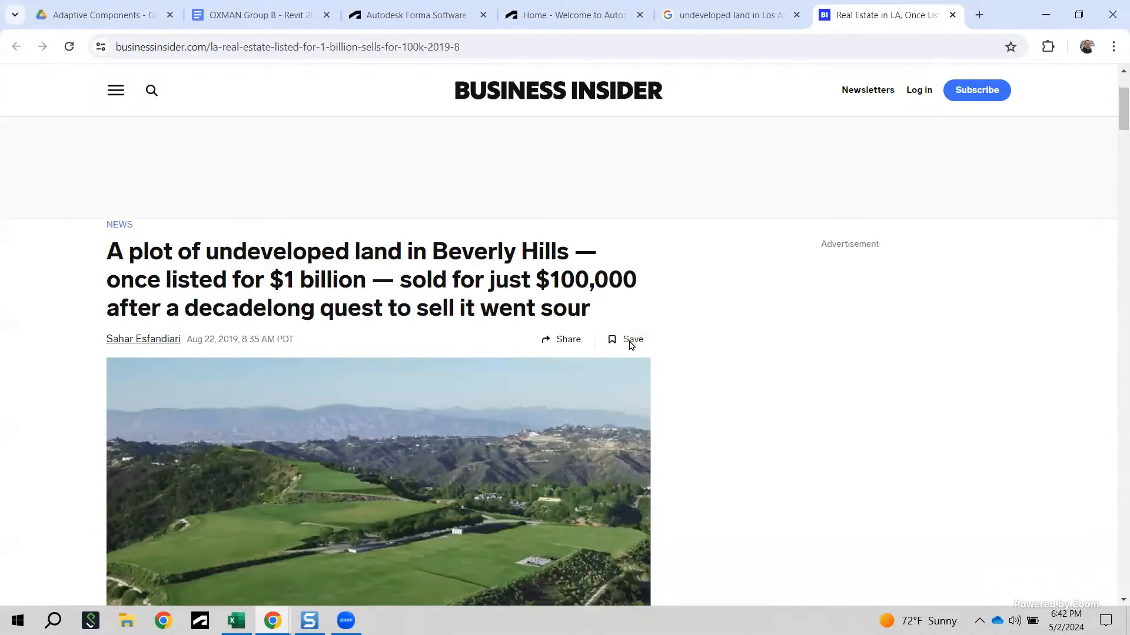
scroll(631, 346, down, 1)
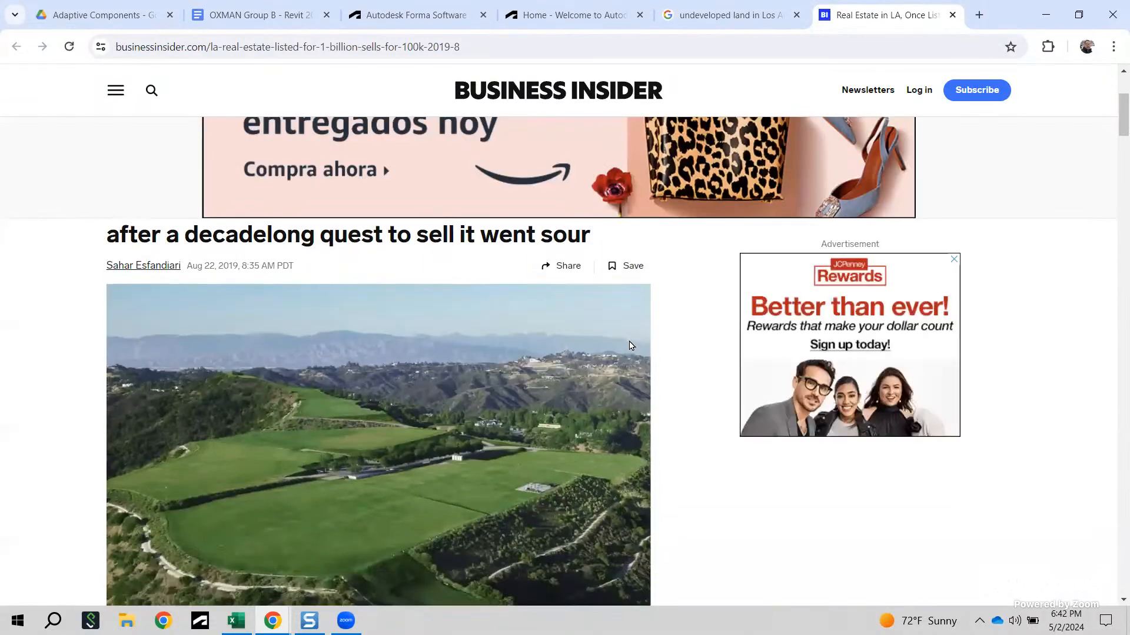
scroll(631, 346, up, 2)
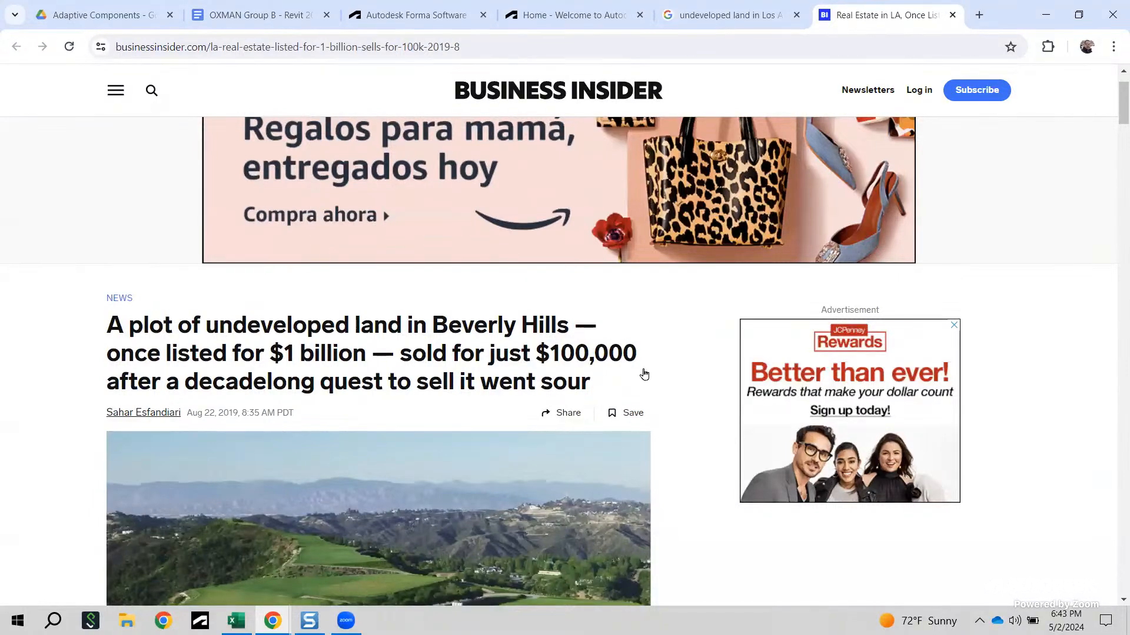
scroll(644, 374, down, 5)
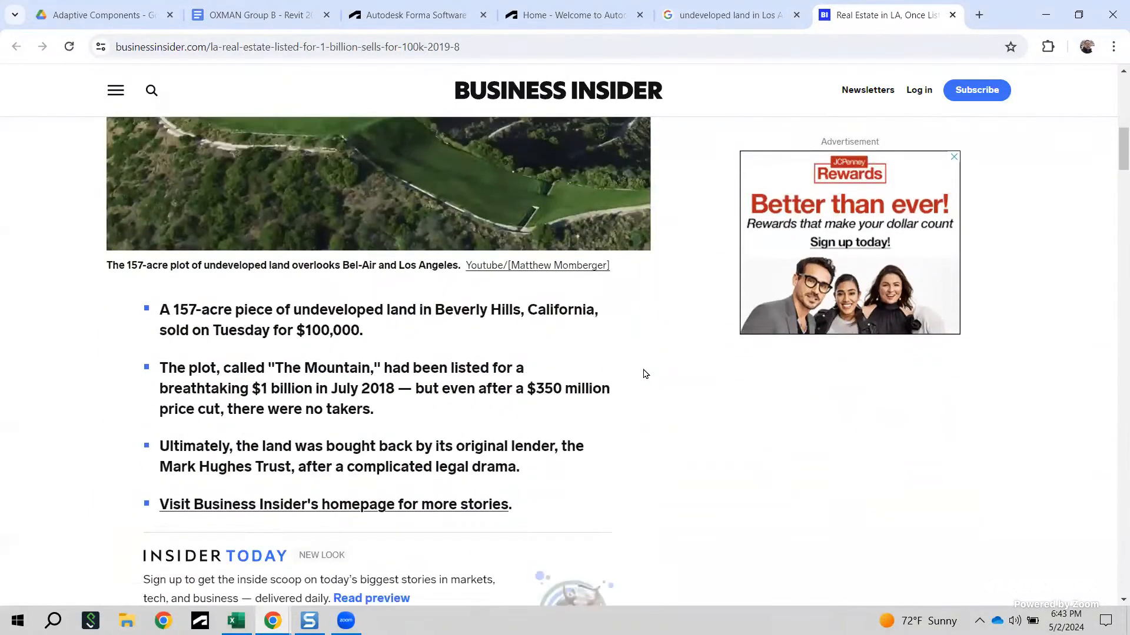
scroll(644, 374, down, 3)
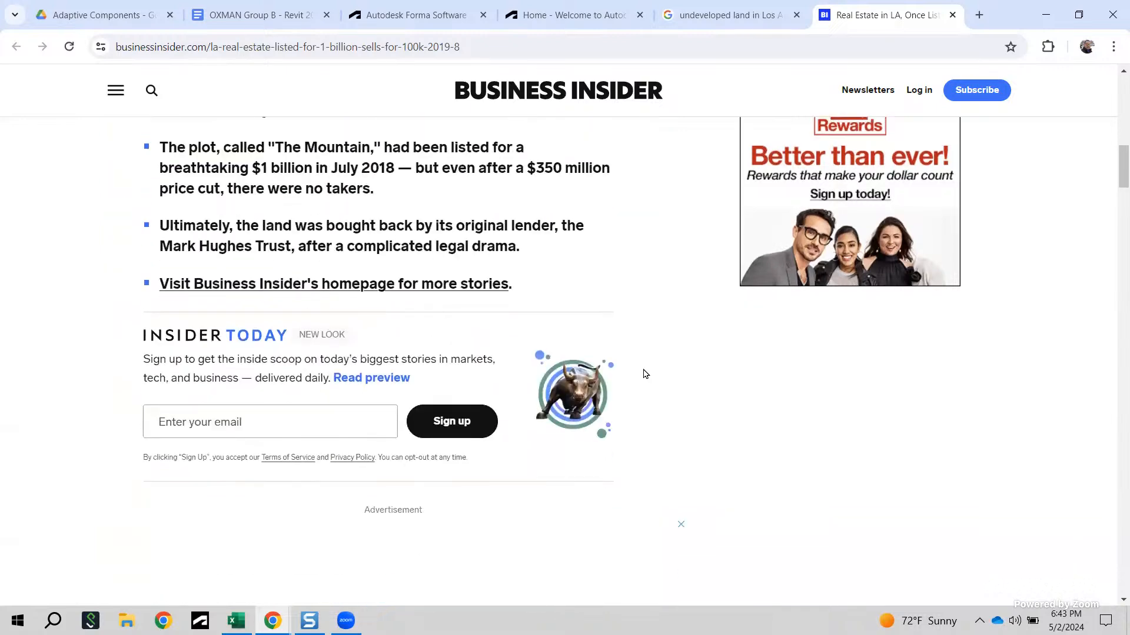
scroll(644, 374, up, 2)
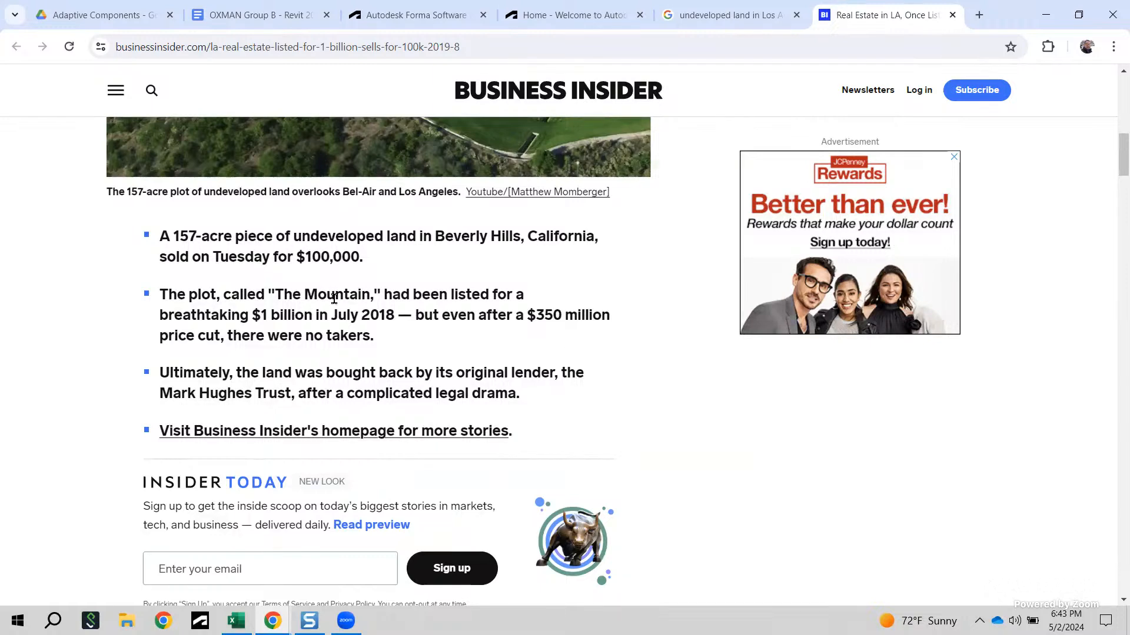
Step: Search Google for "google maps", open Google Maps and enter "mountain" as the place to look for
click(507, 50)
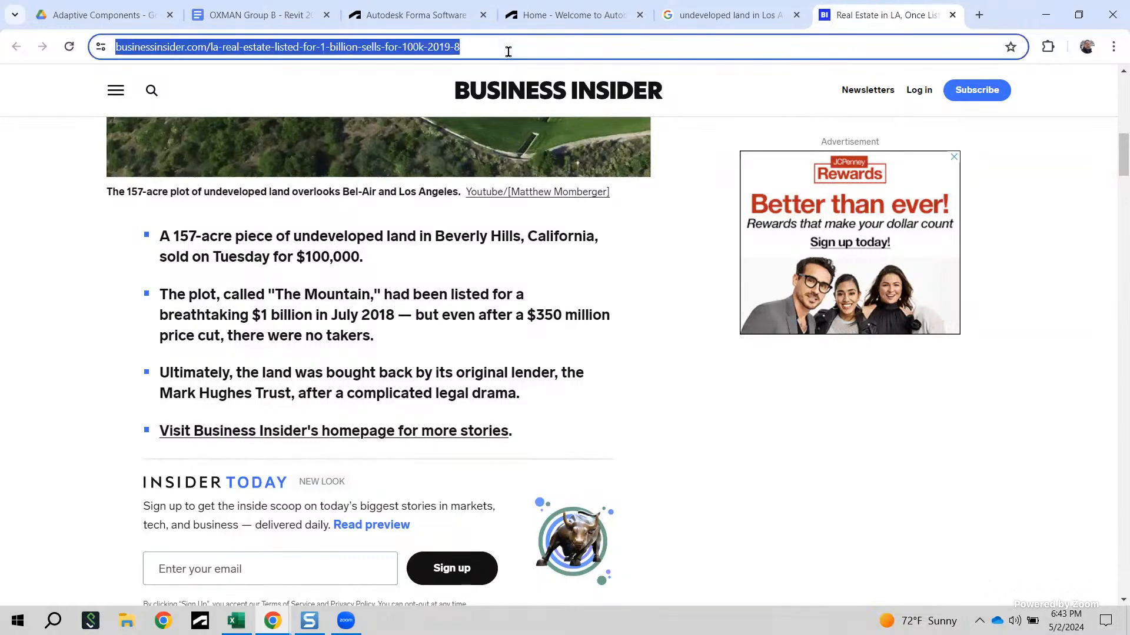
text(google.com)
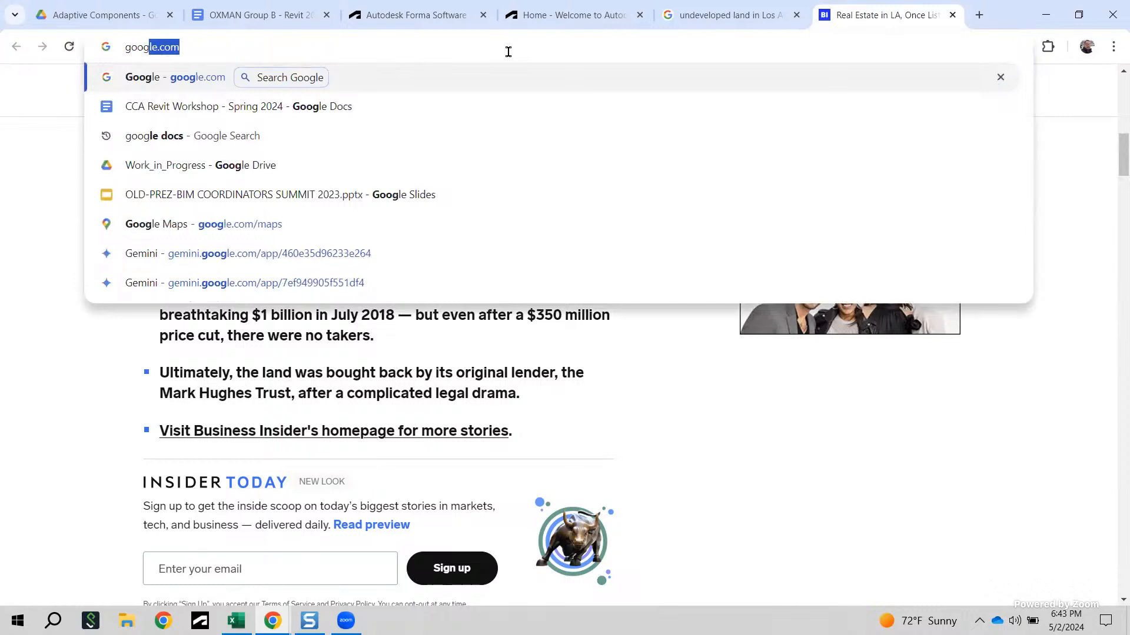
key(Return)
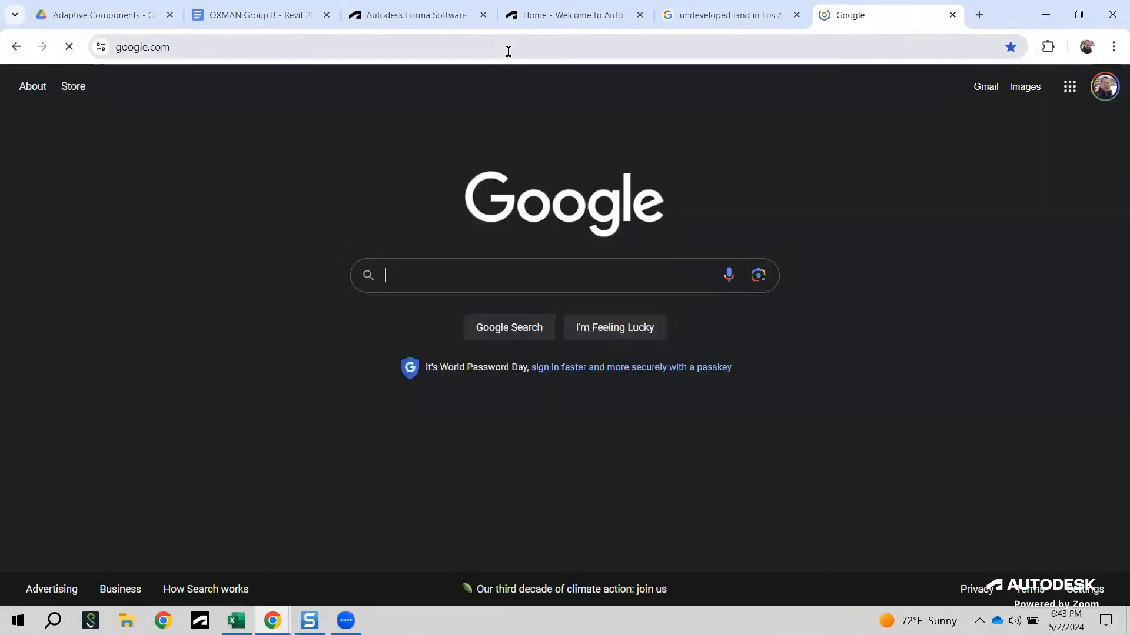
text(google maps)
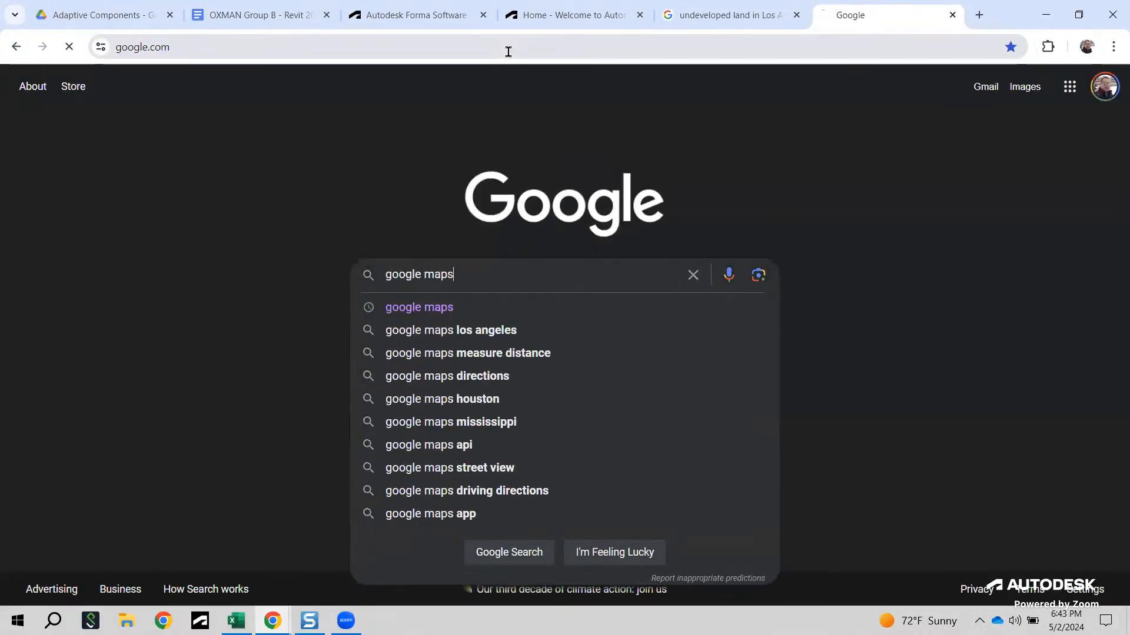
key(Return)
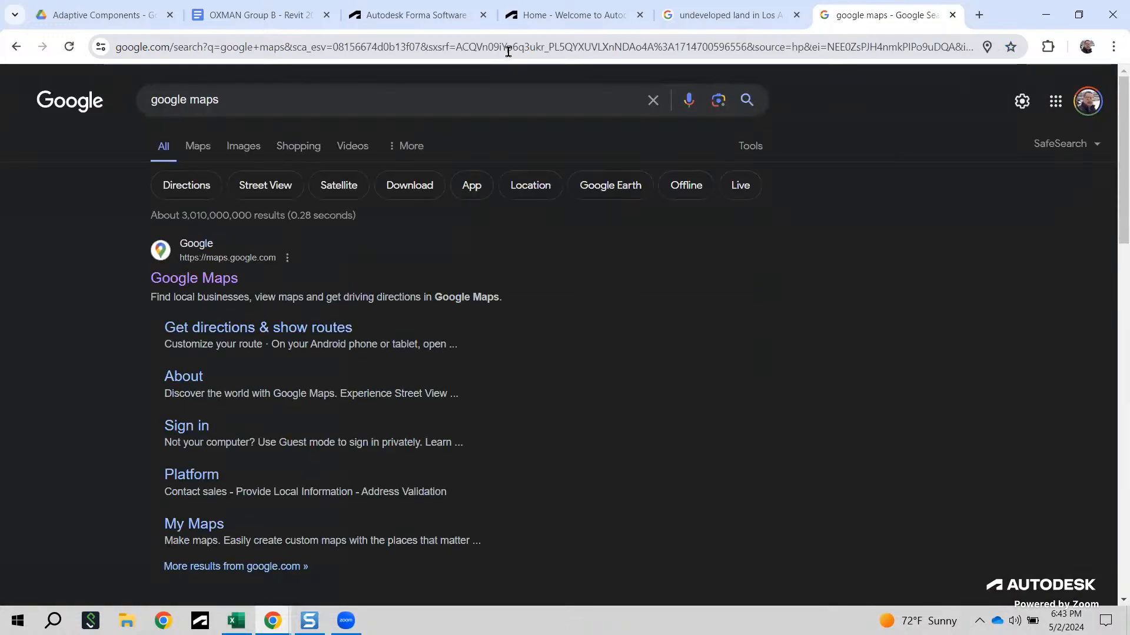
click(226, 279)
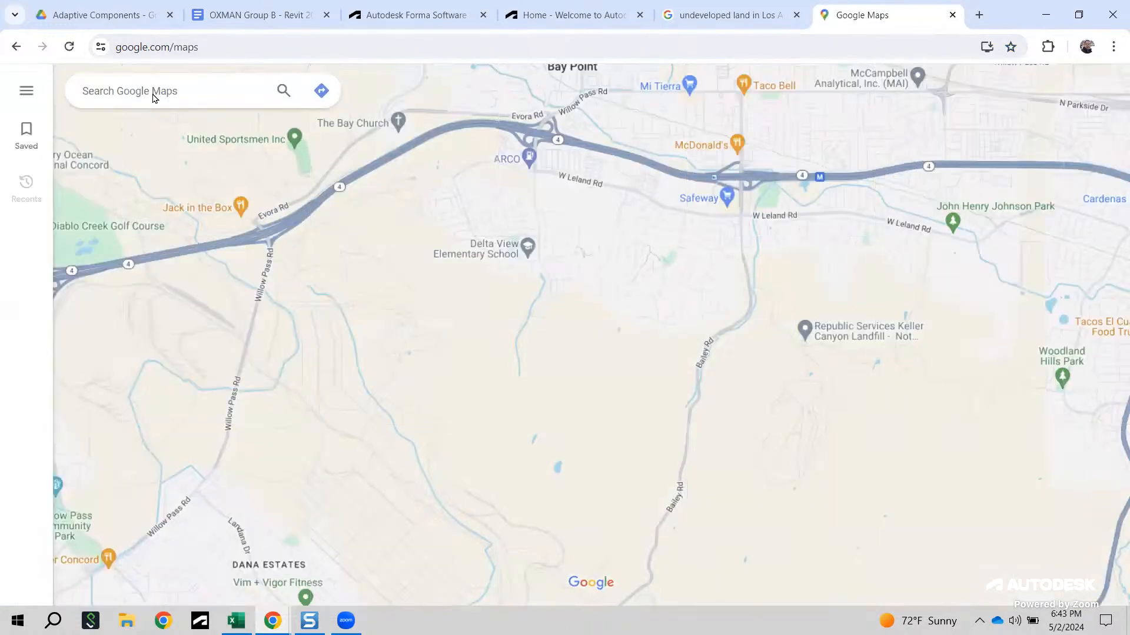
click(153, 93)
text(mountain)
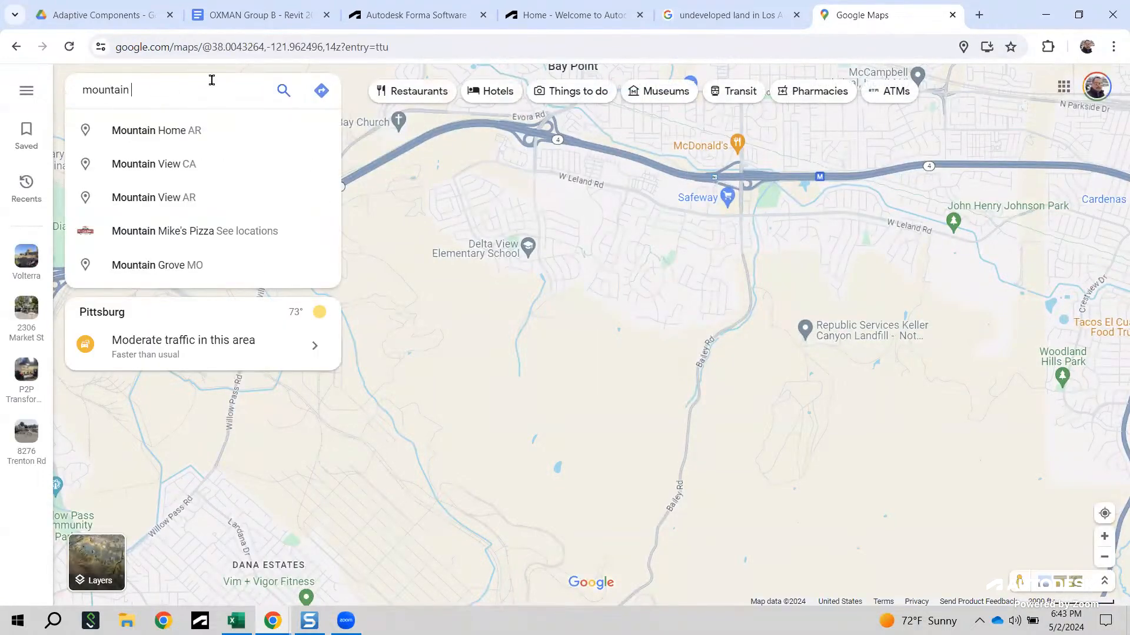
Step: Search Google for "google the mountain beverly hills" and open the Wikipedia article "The Mountain Beverly Hills"
click(424, 47)
text(goog)
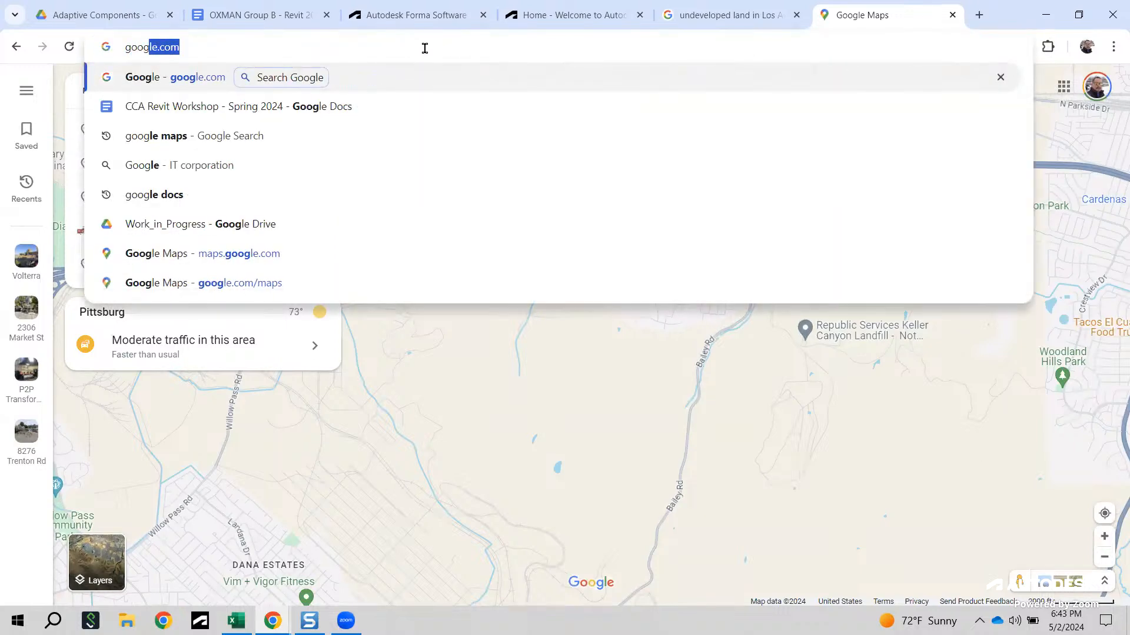
text(le the b)
key(BackSpace)
text(mountain )
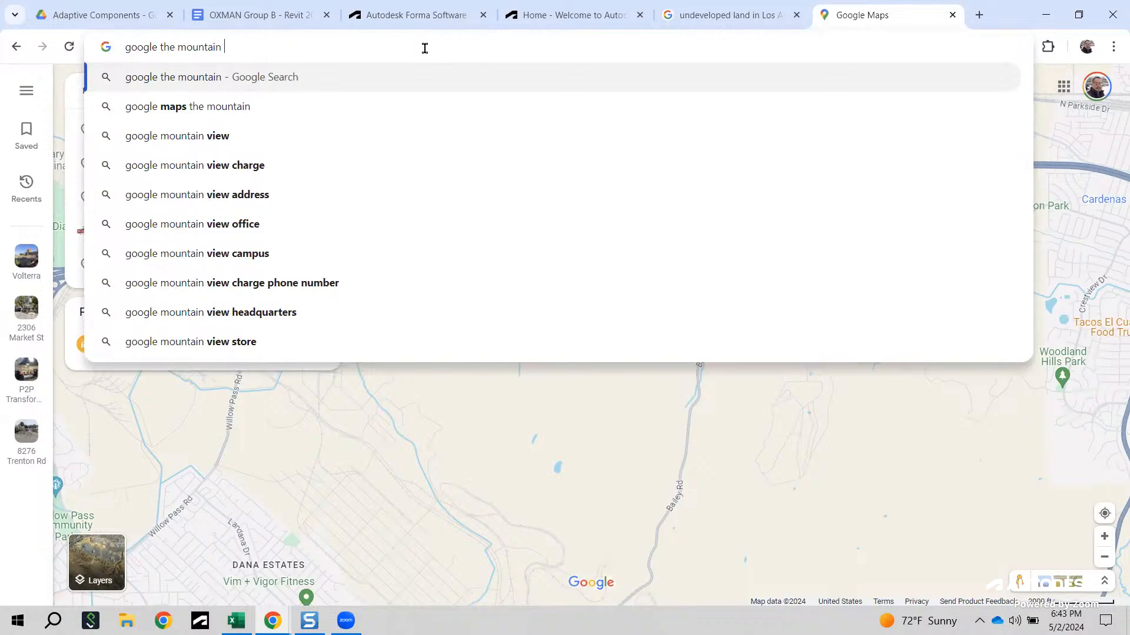
text(beverly hills)
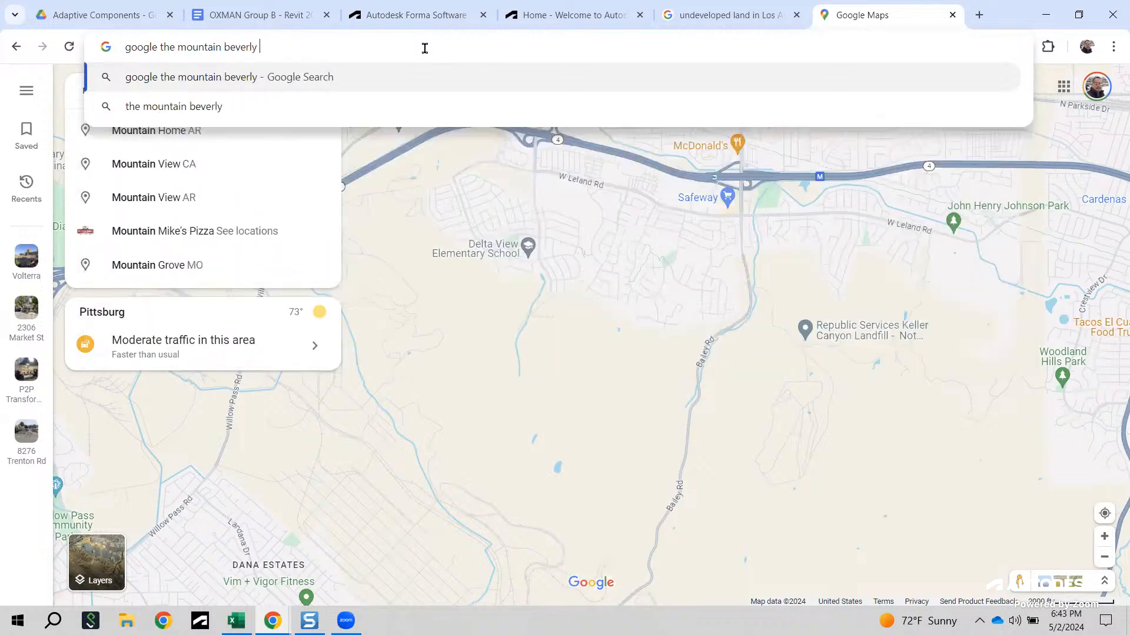
key(Return)
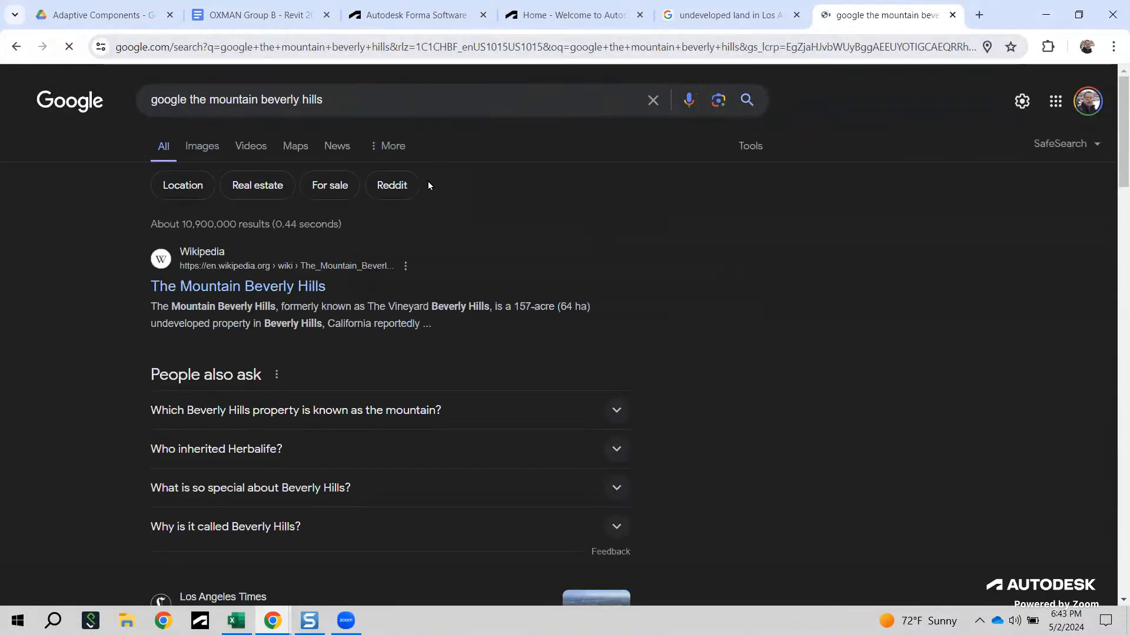
click(314, 287)
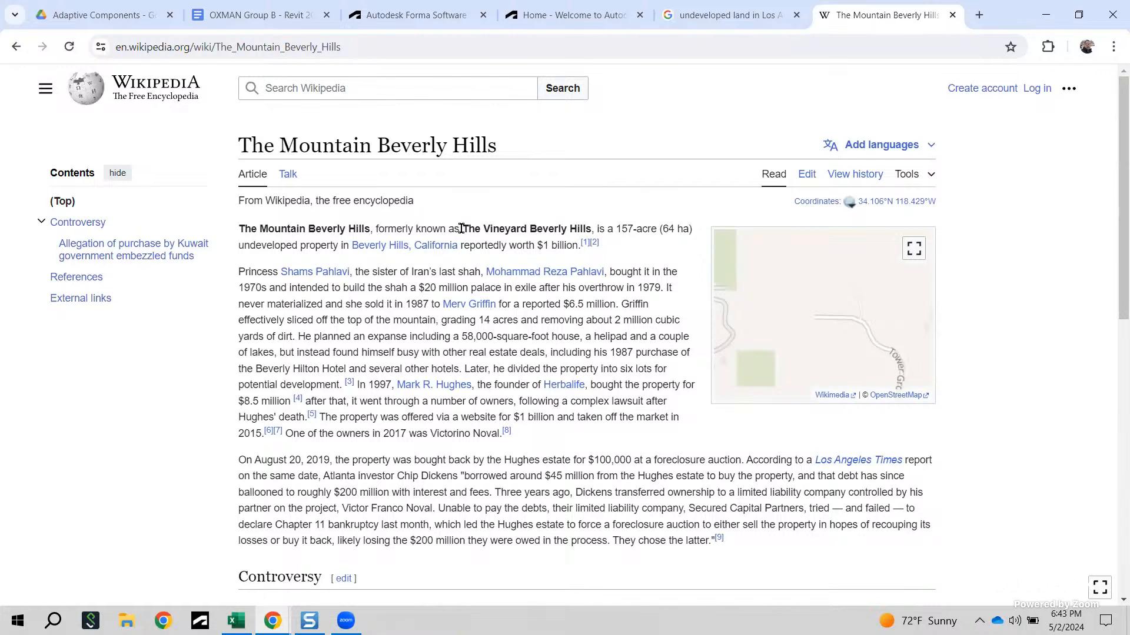
Step: Copy the property's former name, "The Vineyard Beverly Hills", from the Wikipedia article's opening sentence and look over the text below
drag(462, 228, 591, 227)
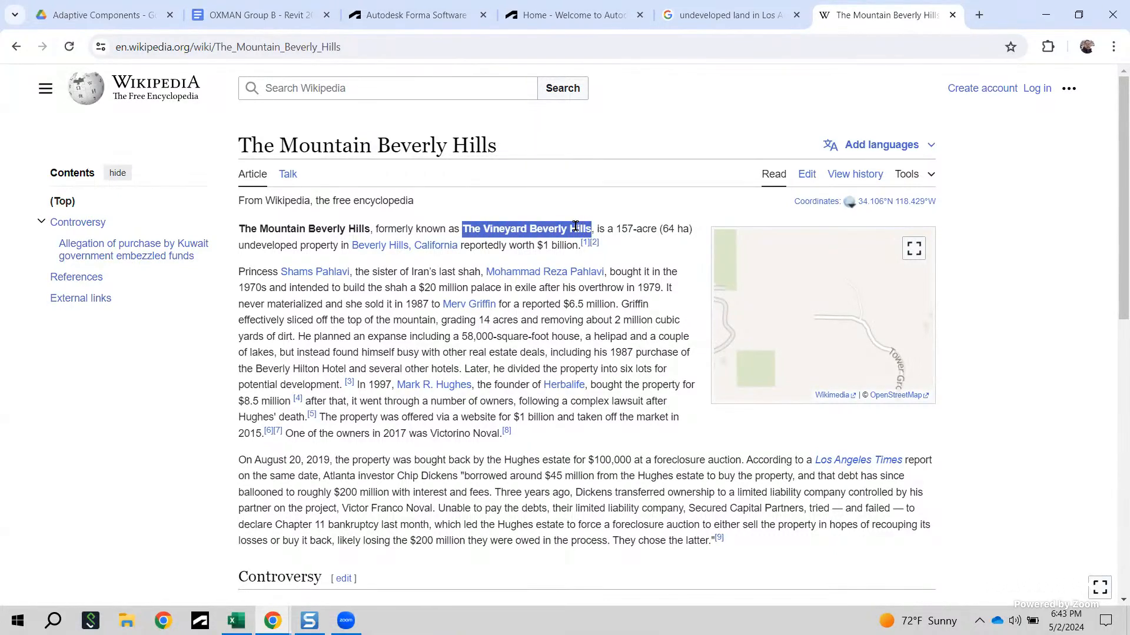
right_click(575, 226)
click(595, 243)
scroll(253, 399, down, 3)
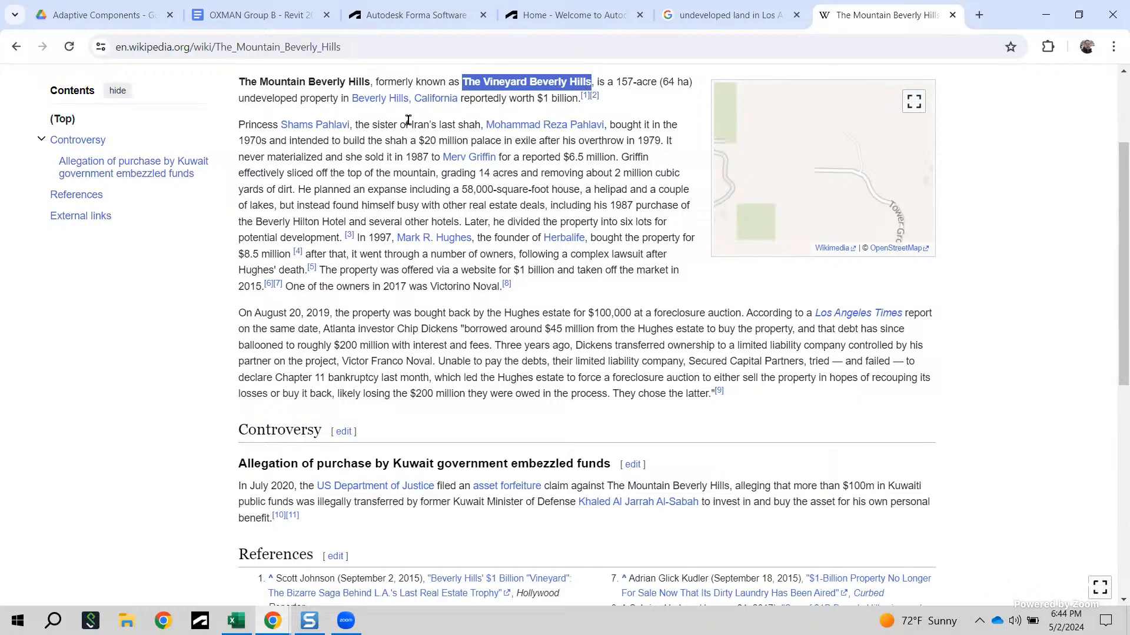
Step: Open Google Maps and search for the copied place name "The Vineyard Beverly Hills"
click(375, 47)
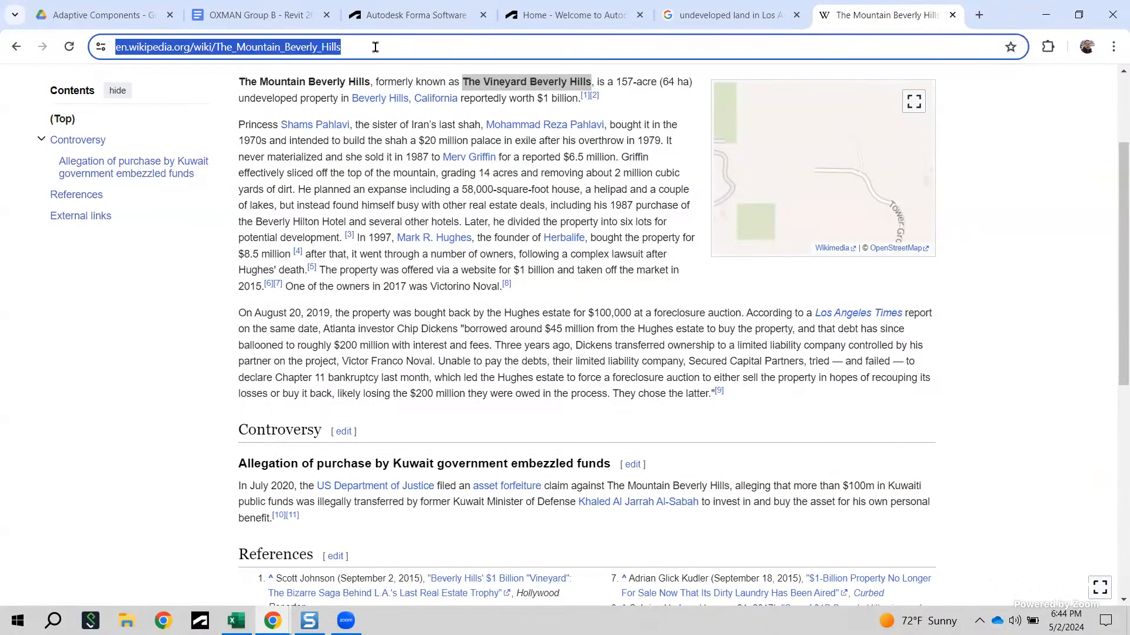
text(maps)
key(Return)
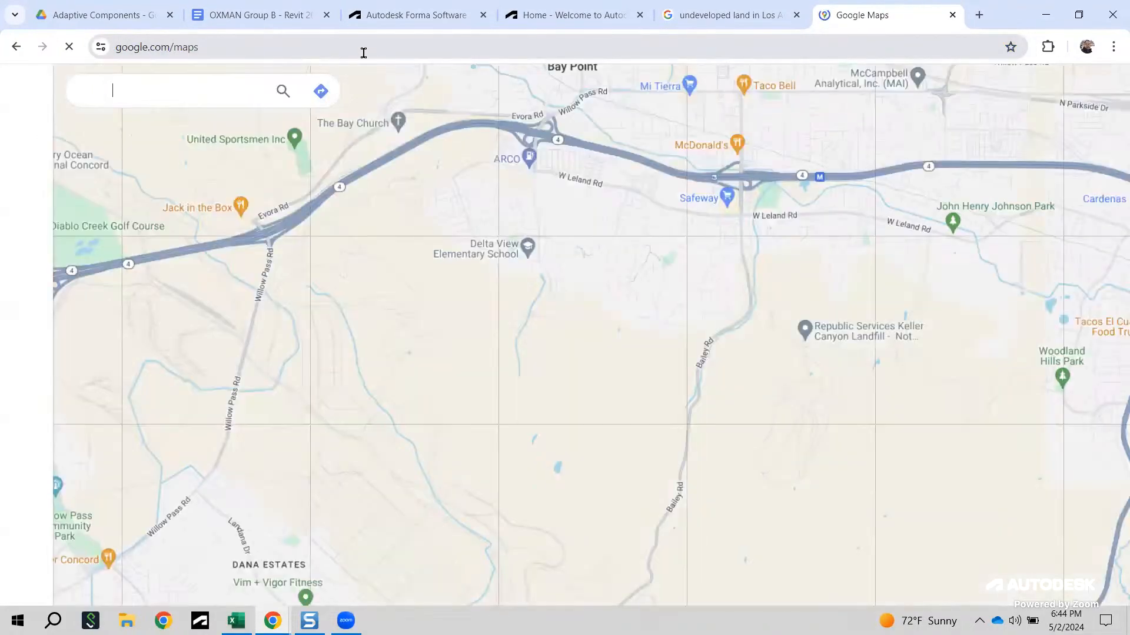
click(158, 91)
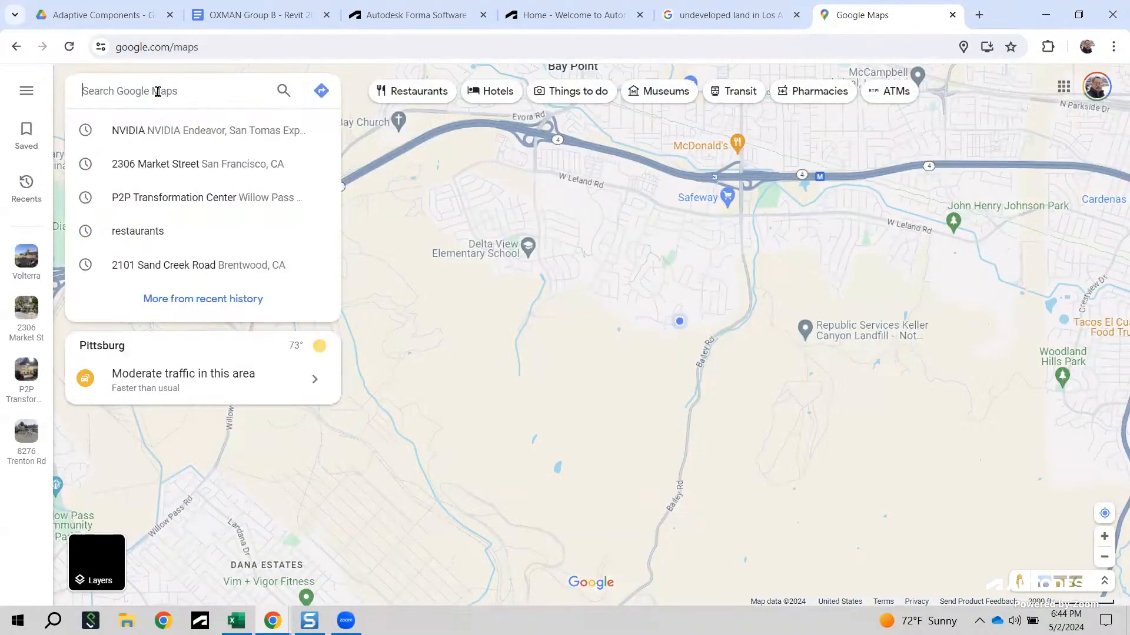
key(ctrl+v)
key(Return)
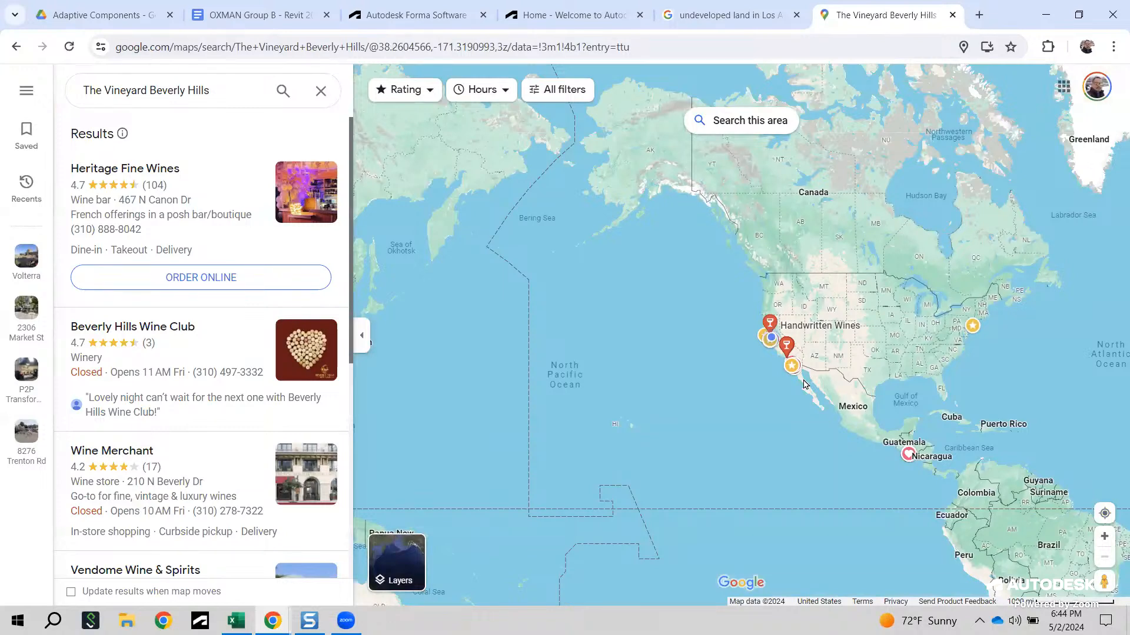
Step: Refine the place search to "The Vineyard Beverly Hills, Los Angeles" and examine the mapped results around Beverly Hills and West Hollywood
click(237, 89)
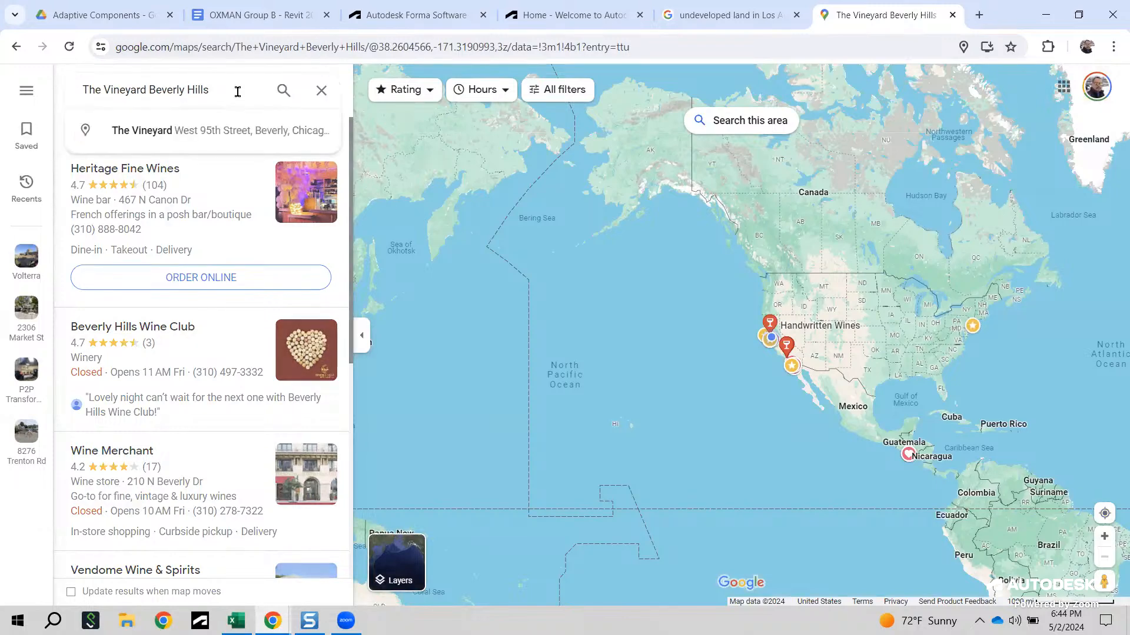
text(, Los Angeles)
key(Return)
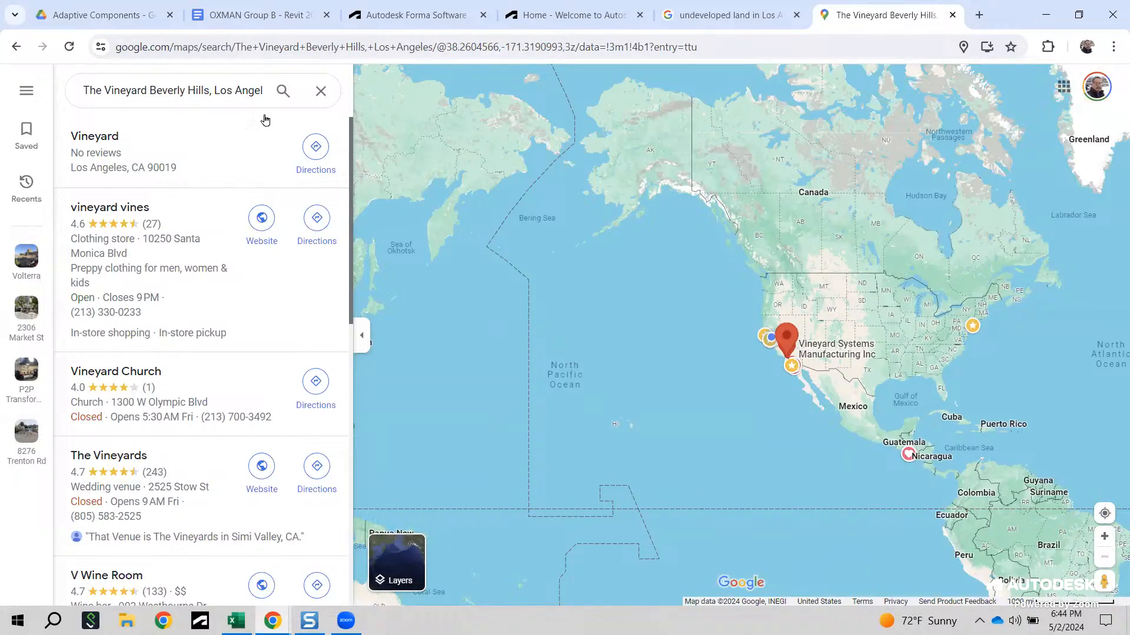
scroll(782, 344, up, 3)
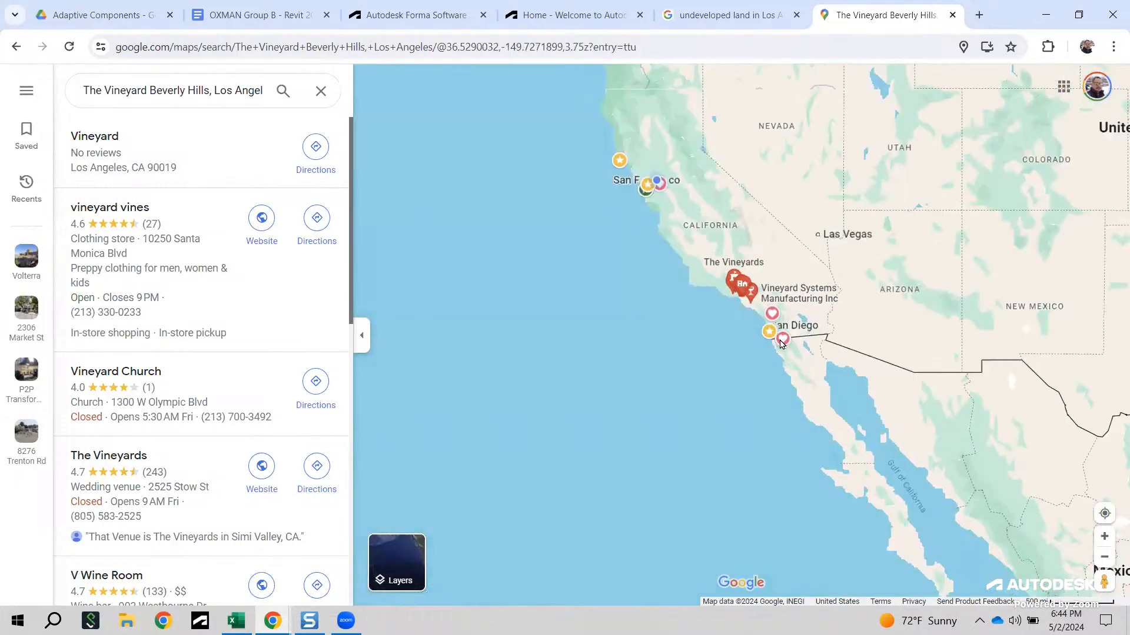
scroll(765, 359, up, 10)
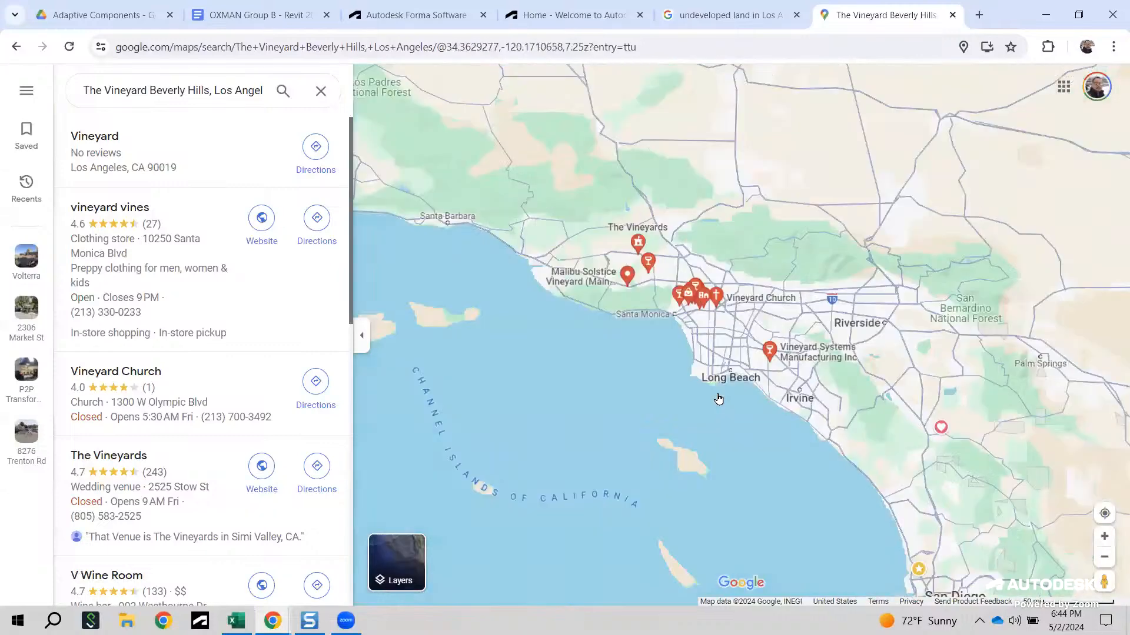
scroll(717, 399, up, 7)
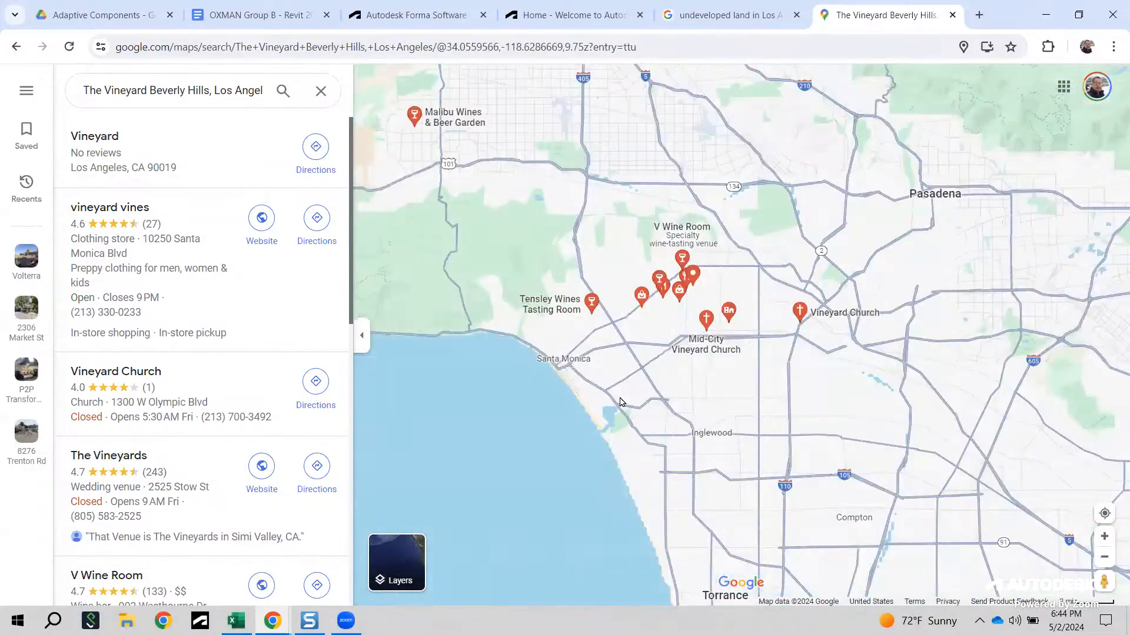
scroll(635, 396, up, 4)
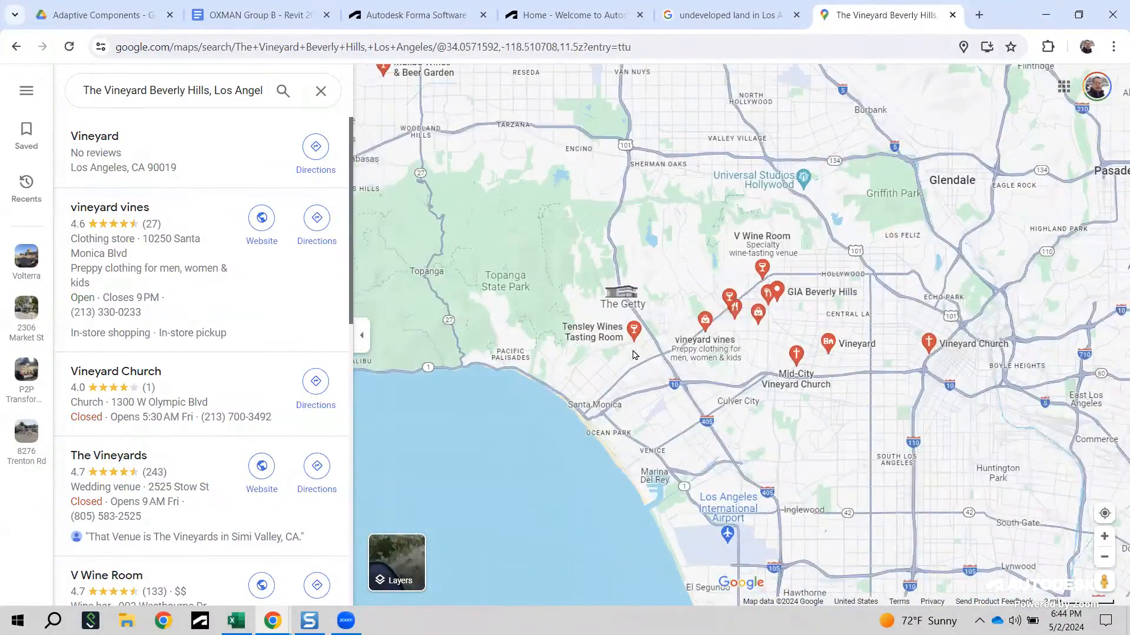
scroll(765, 236, up, 4)
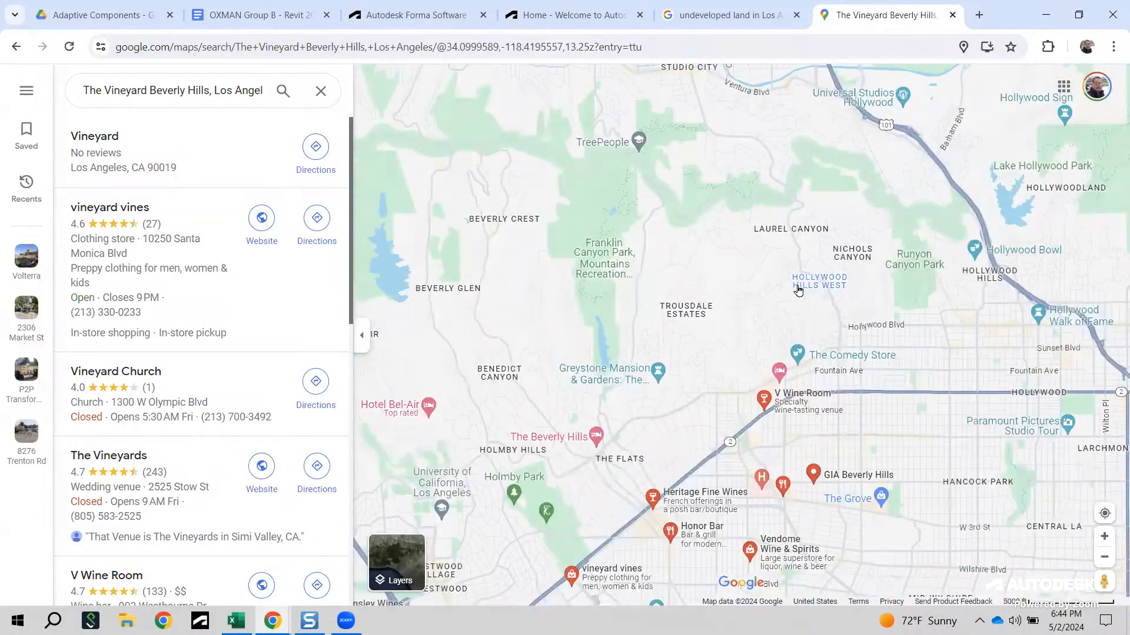
drag(802, 283, 806, 197)
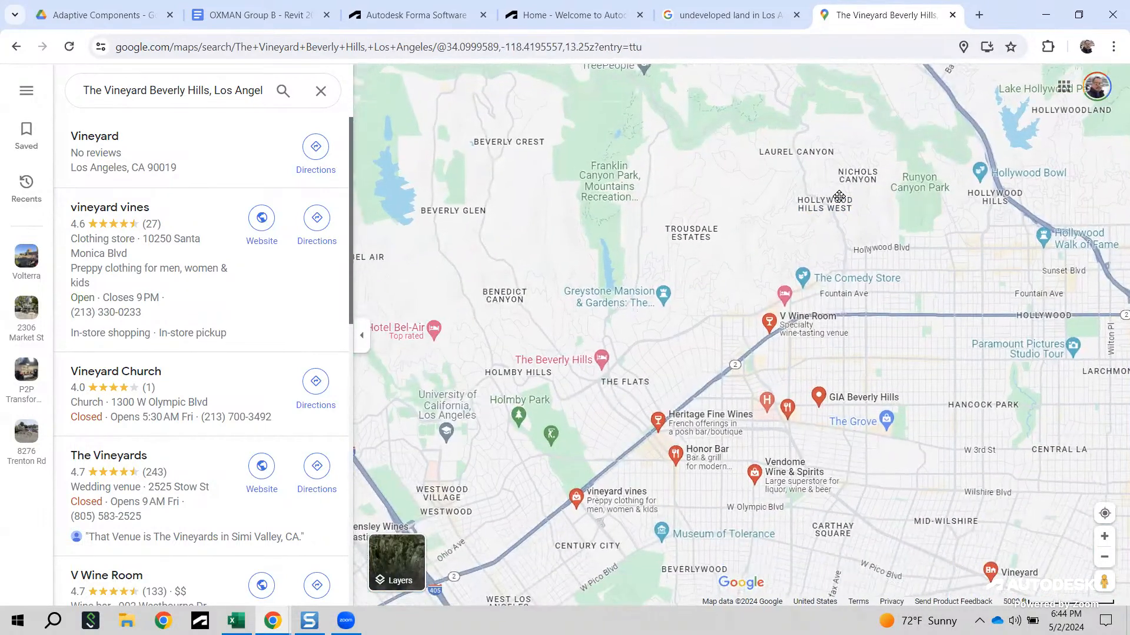
click(577, 15)
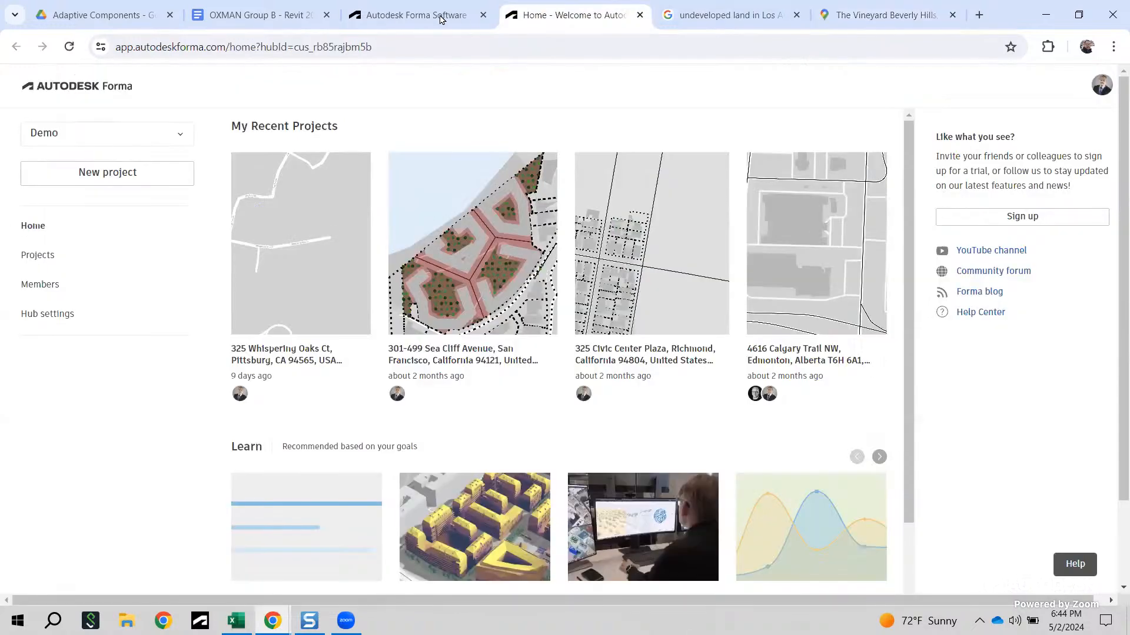
click(464, 18)
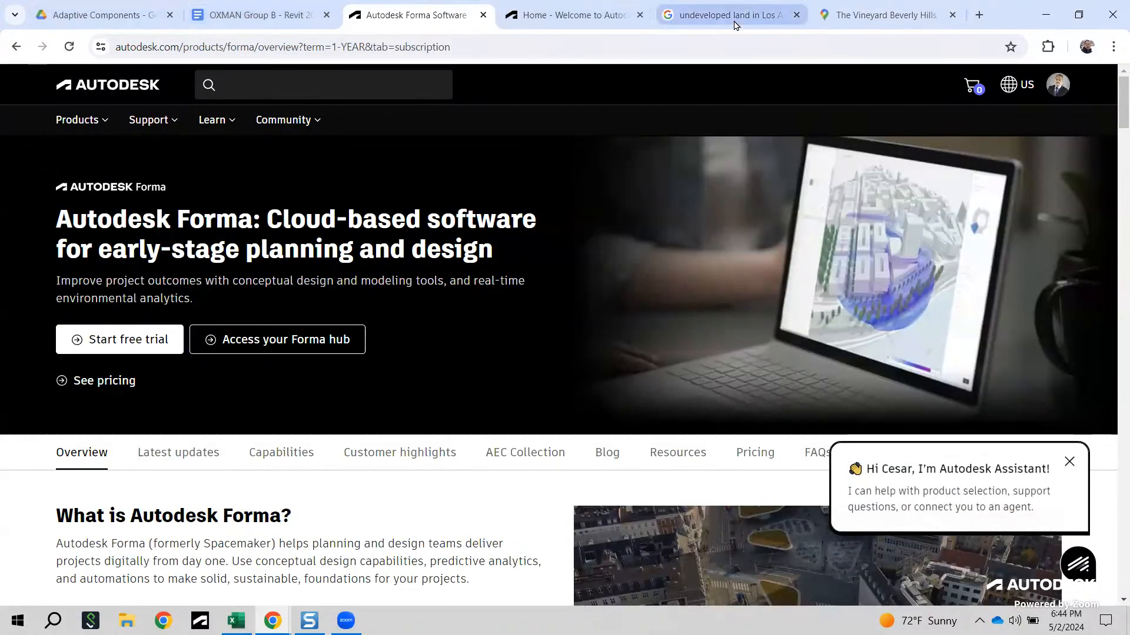
click(733, 17)
click(883, 15)
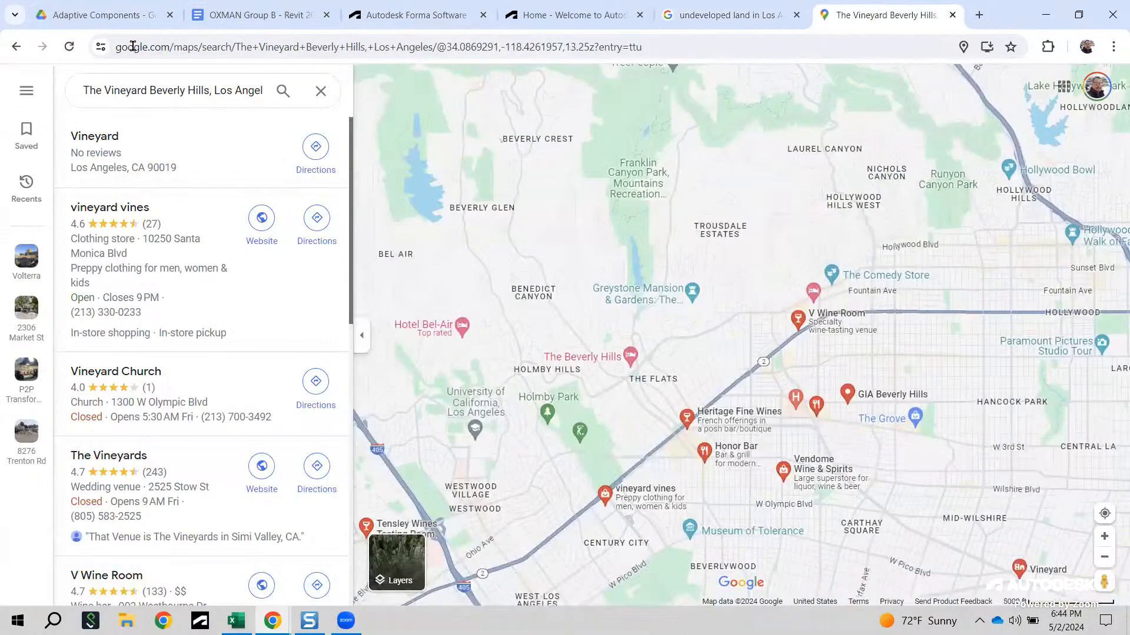
Step: Return to the Wikipedia article "The Mountain Beverly Hills" and open its location map at full size
click(16, 47)
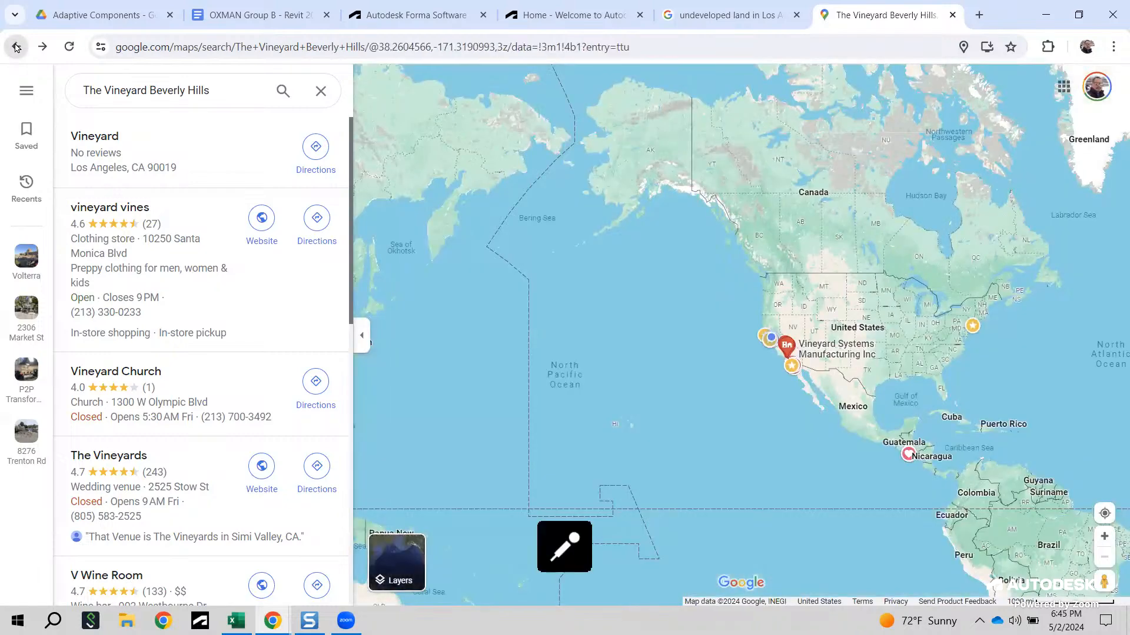
click(16, 47)
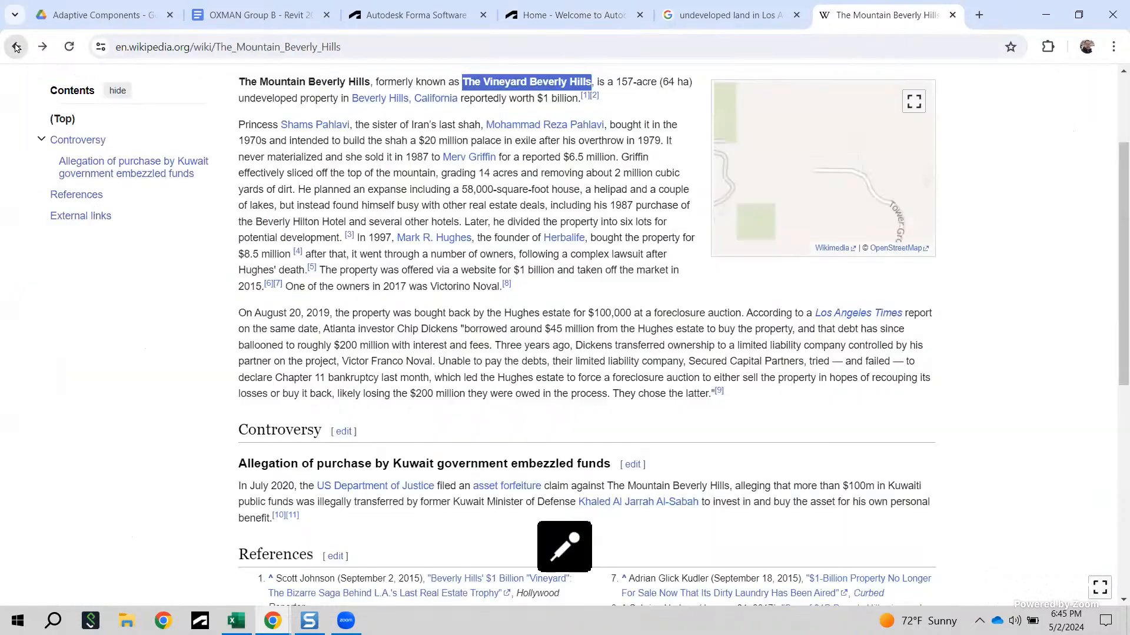
scroll(584, 253, up, 1)
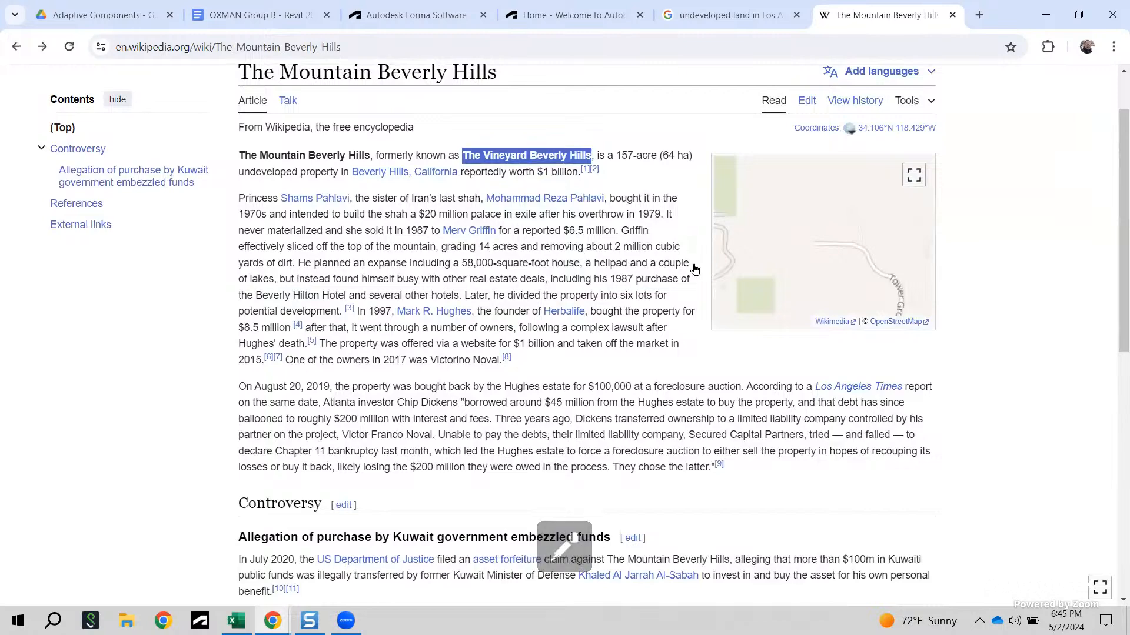
click(850, 274)
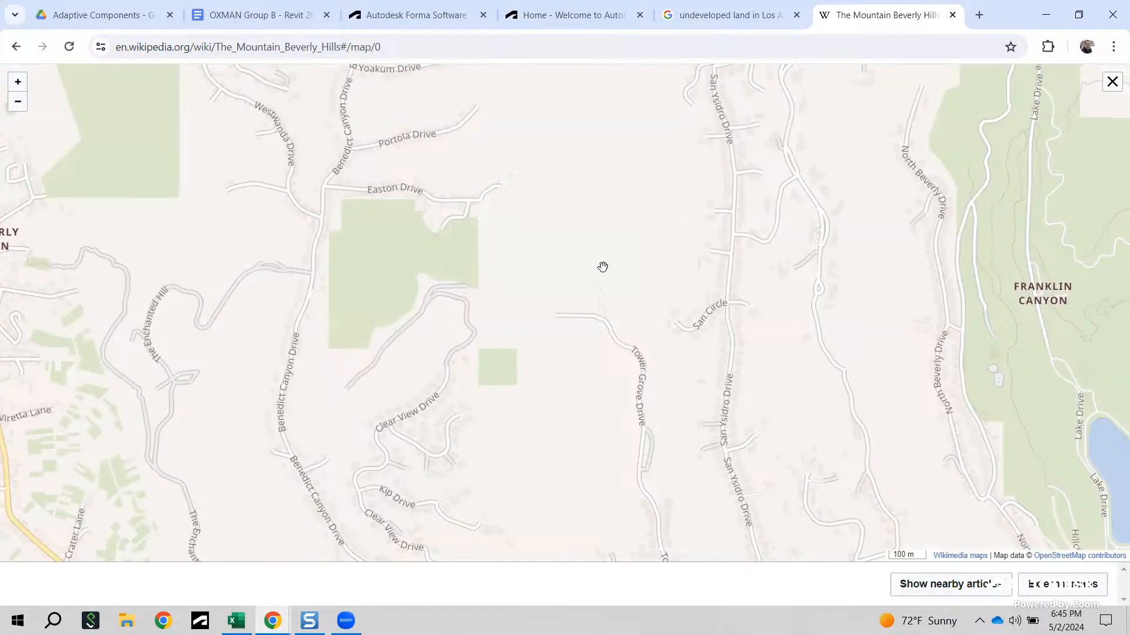
Step: Examine the property's surroundings on the Wikipedia map, from the wider Beverly Hills area to Benedict Canyon Drive and Tower Grove Drive
scroll(433, 278, up, 1)
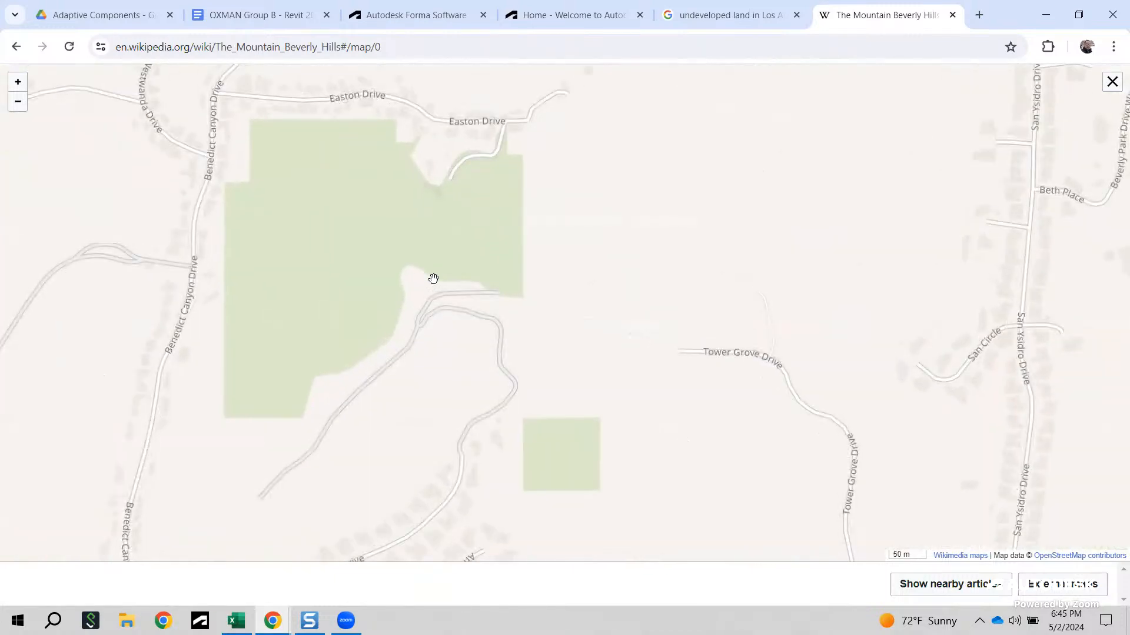
scroll(433, 279, down, 3)
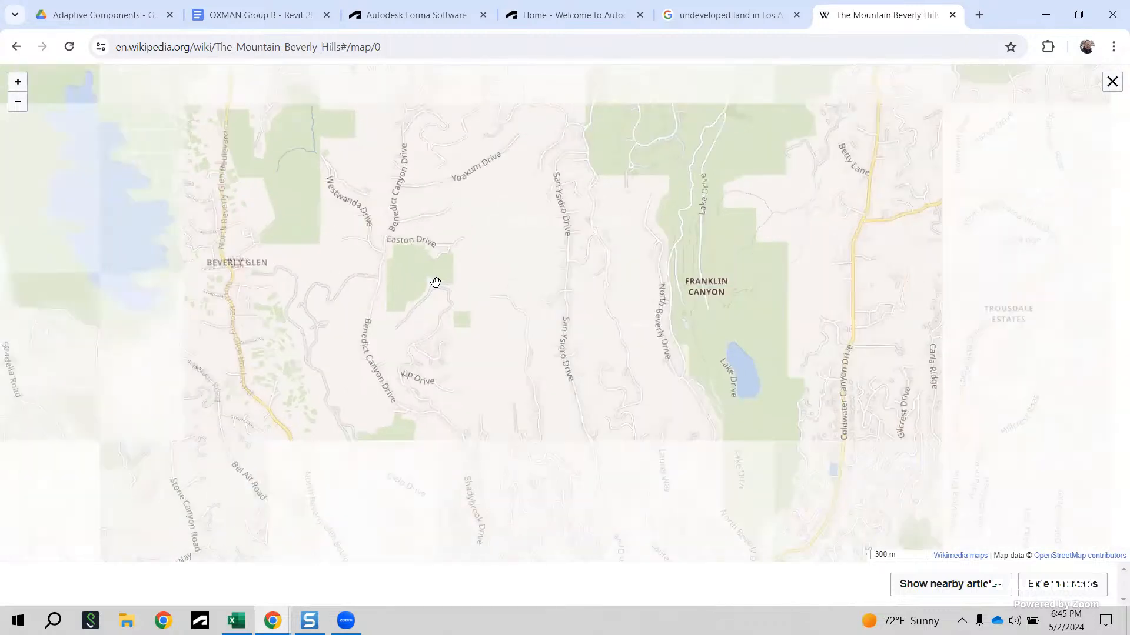
scroll(439, 285, down, 3)
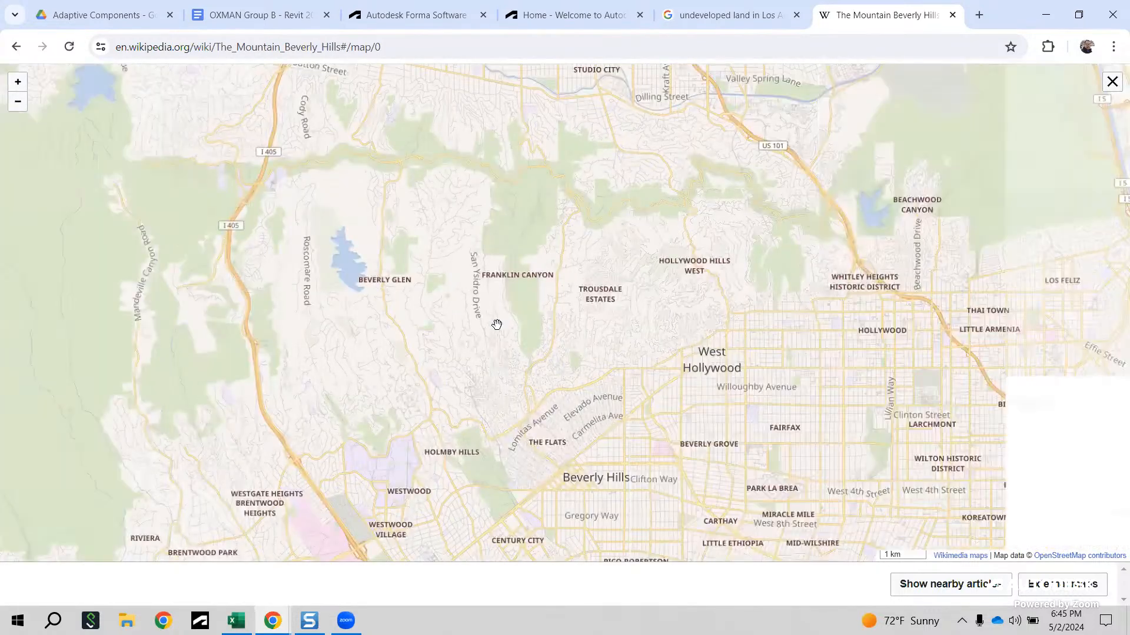
scroll(491, 329, down, 1)
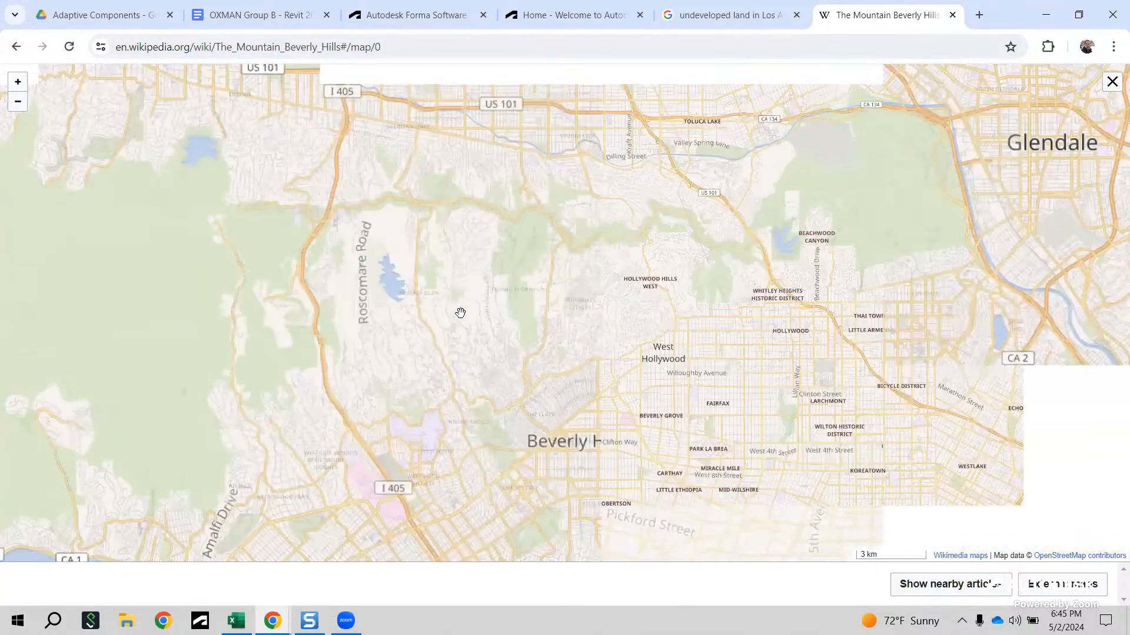
scroll(459, 310, up, 3)
drag(419, 290, 532, 330)
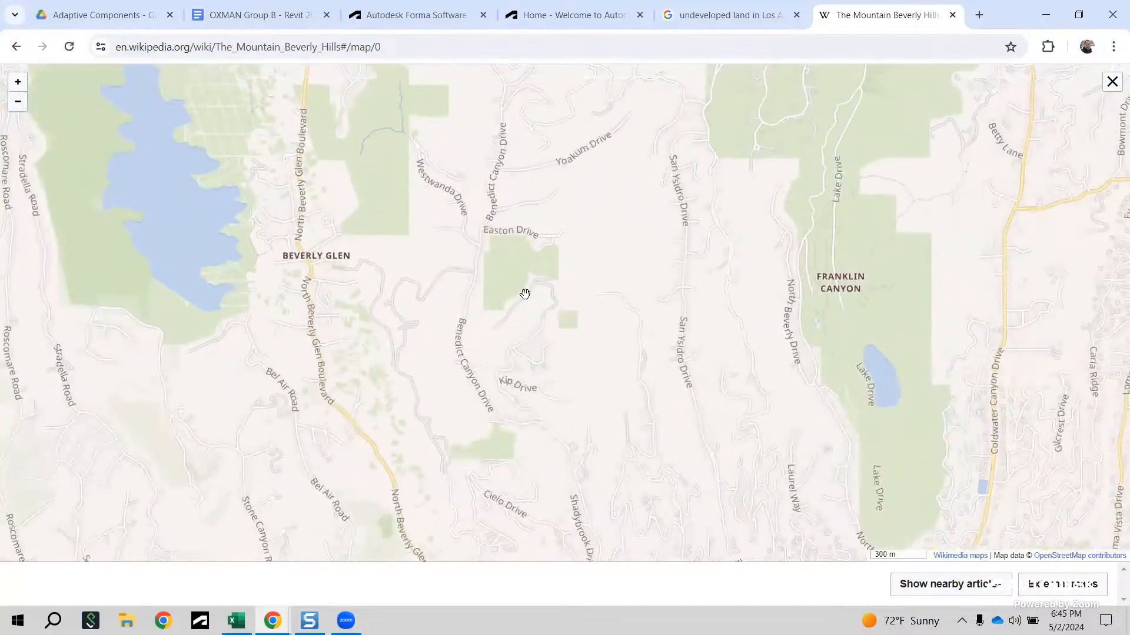
scroll(525, 294, up, 4)
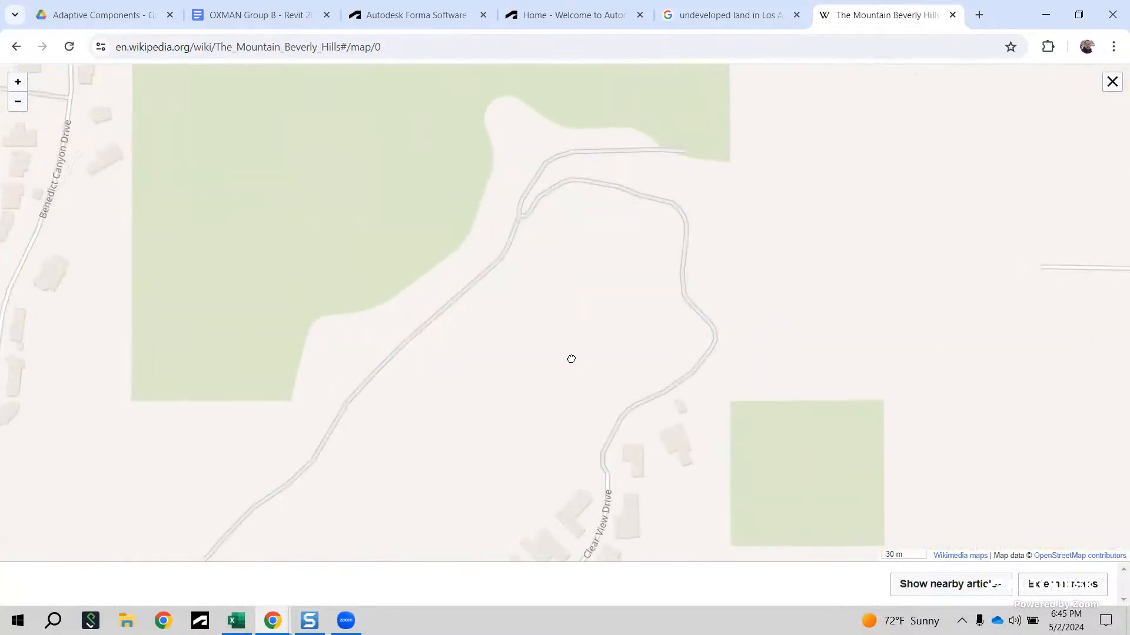
scroll(622, 416, down, 1)
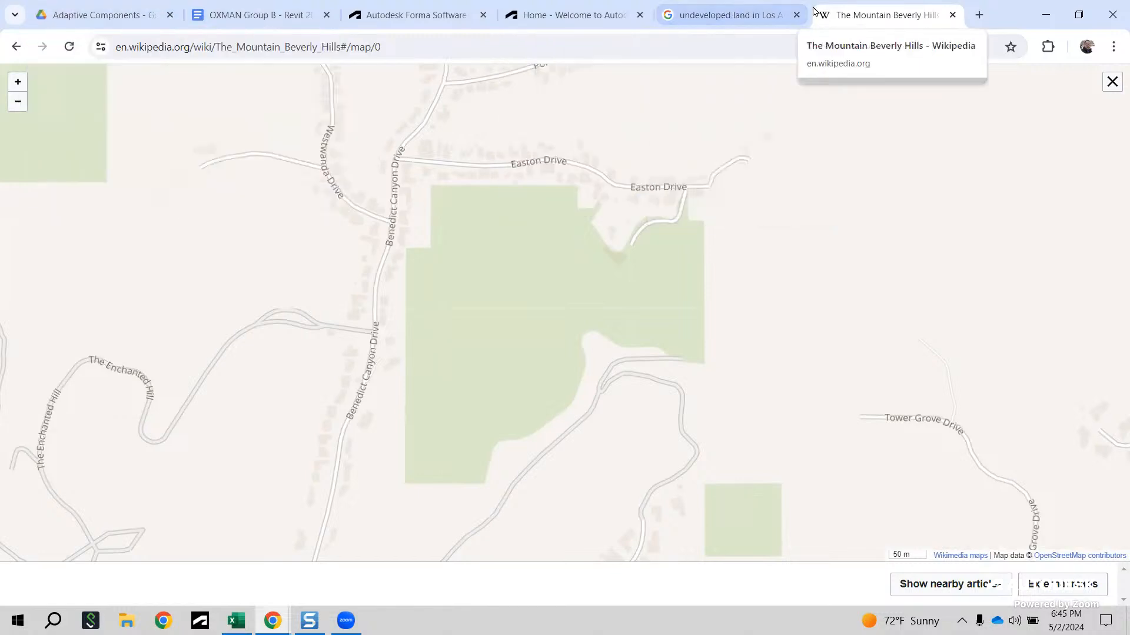
Step: Open Google Maps, search for "the mountain beverly hills" and view the area around the Beverly Hills Mountain marker
click(596, 39)
text(maps.google.com)
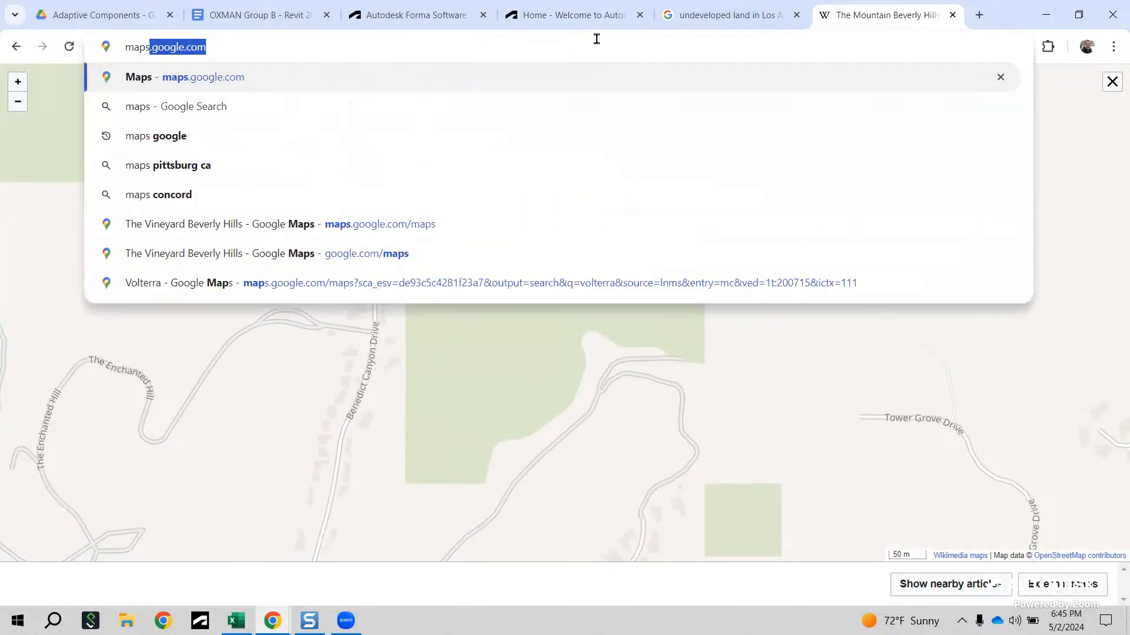
key(Return)
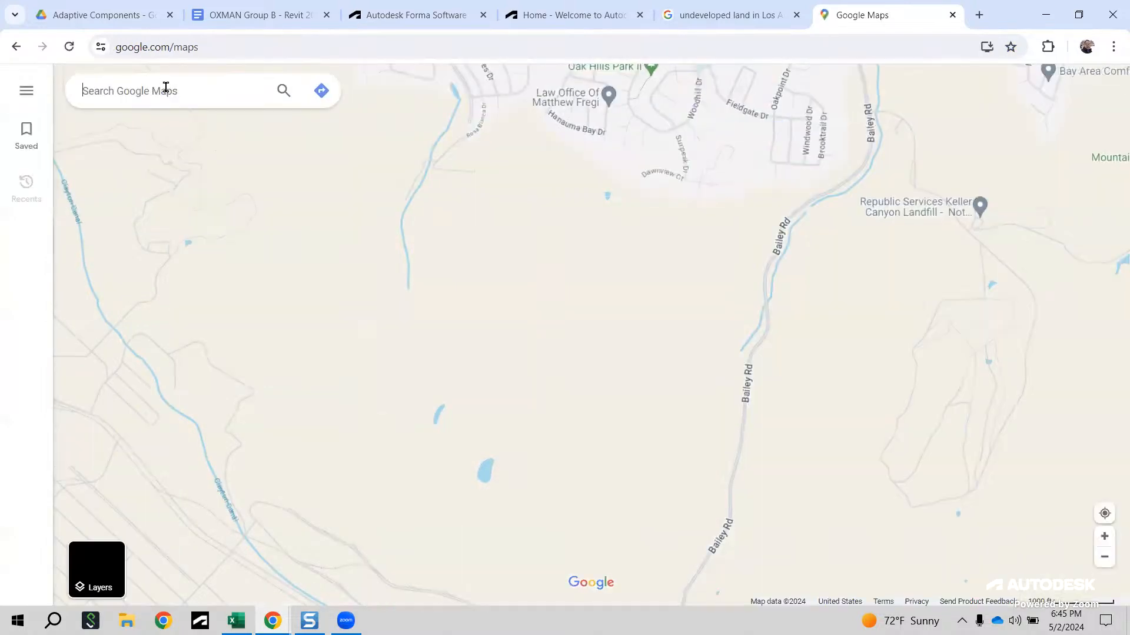
click(166, 88)
text(the mou)
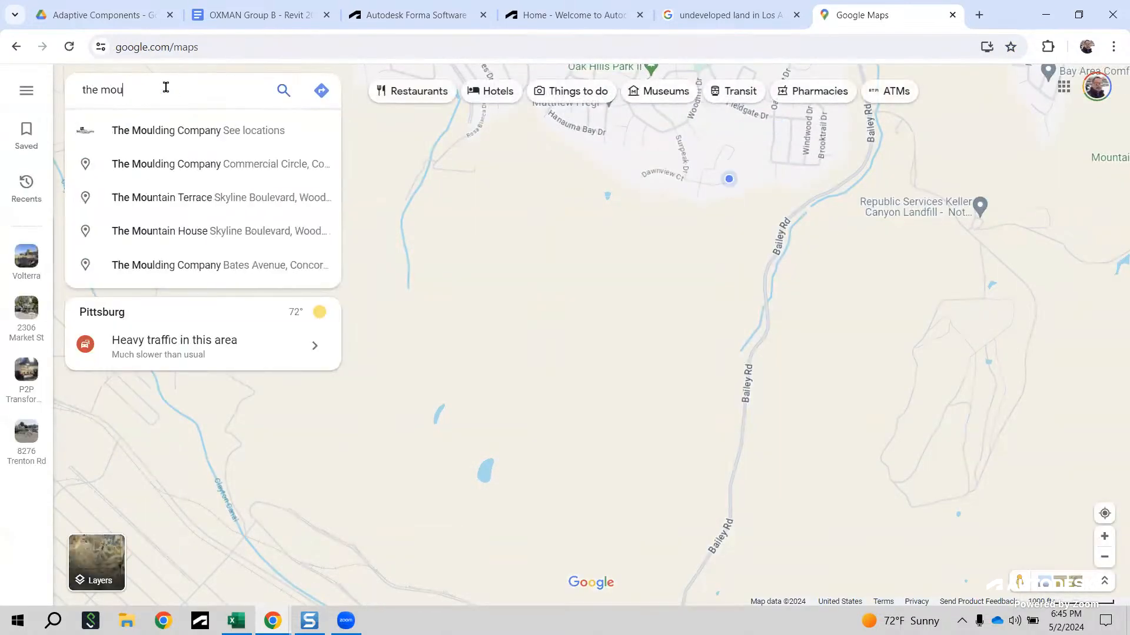
text(ntain beverl)
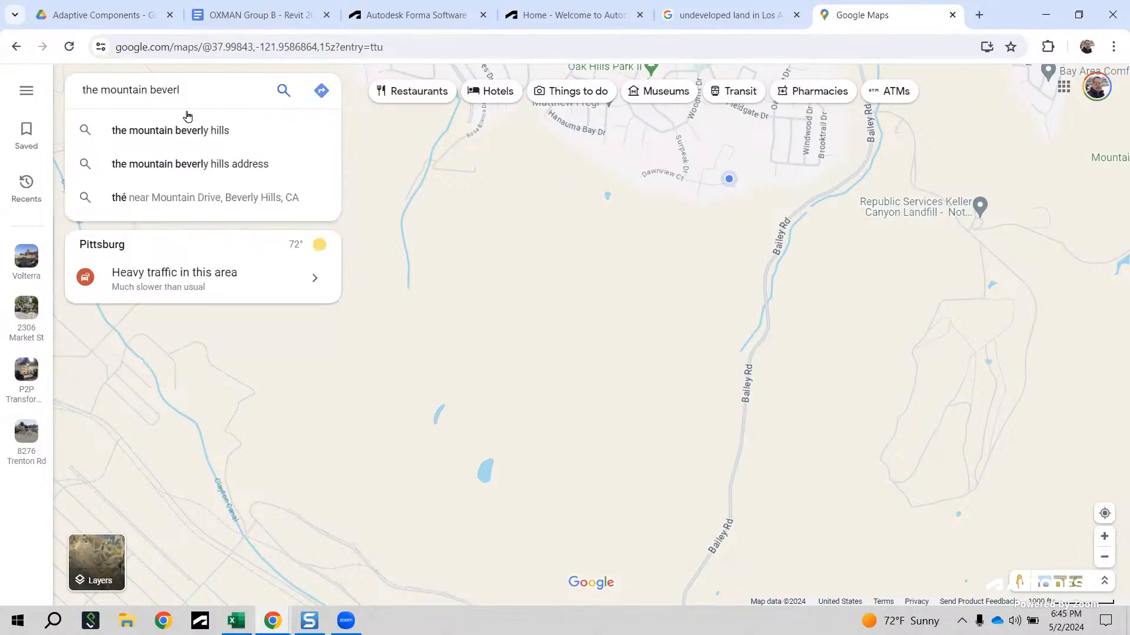
click(207, 134)
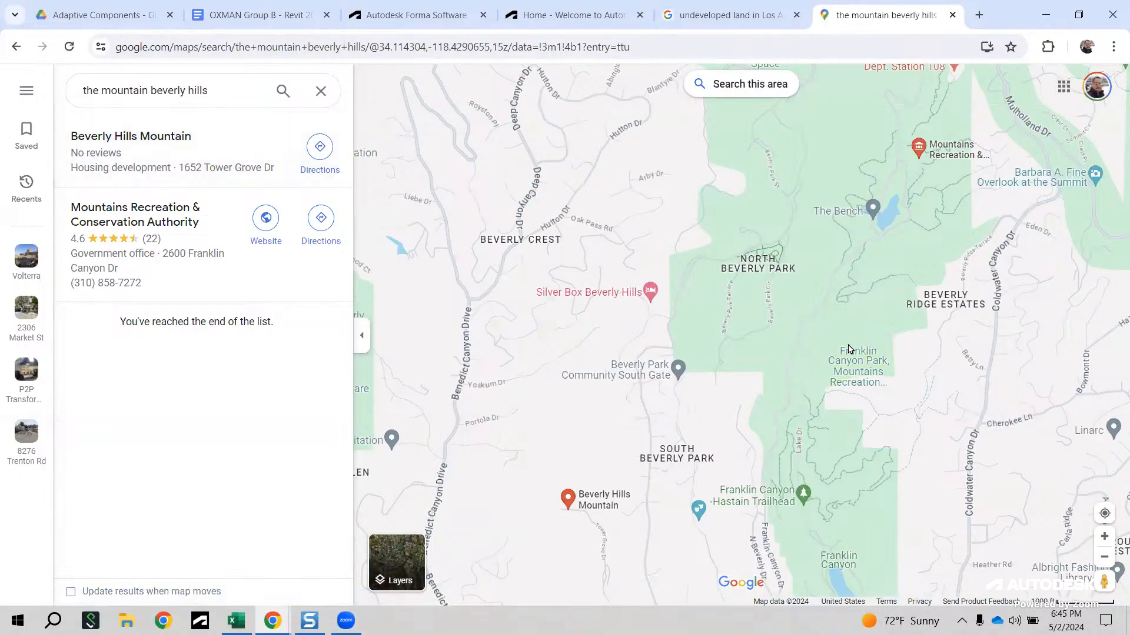
scroll(847, 350, down, 3)
drag(719, 331, 676, 303)
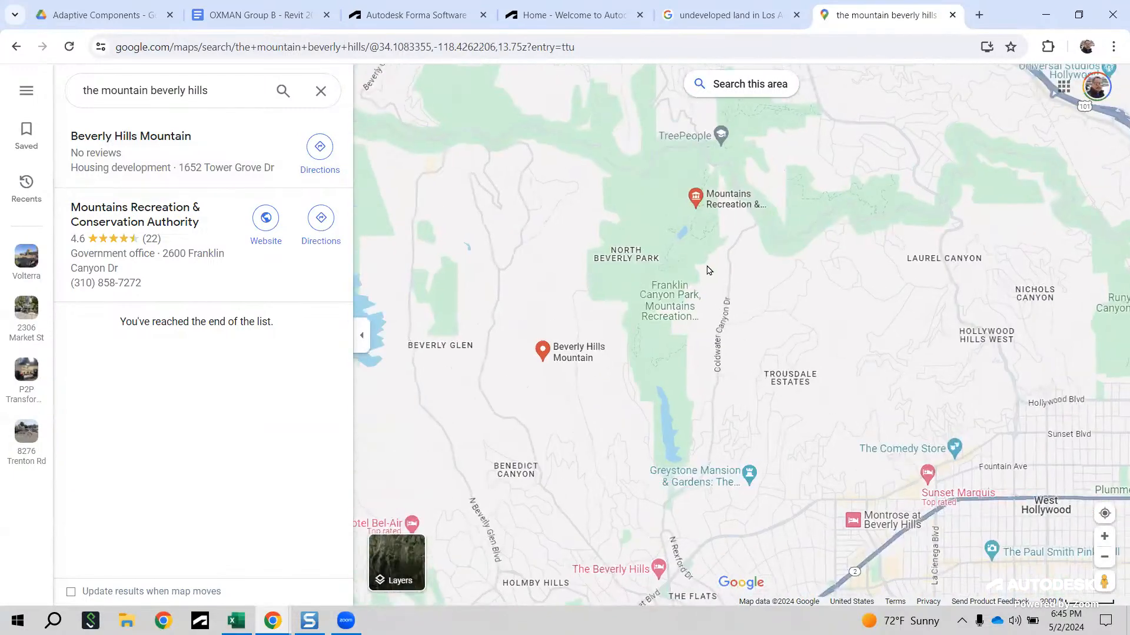
Step: Open the place details of Beverly Hills Mountain from the search results
scroll(709, 270, up, 4)
drag(750, 345, 731, 290)
click(171, 139)
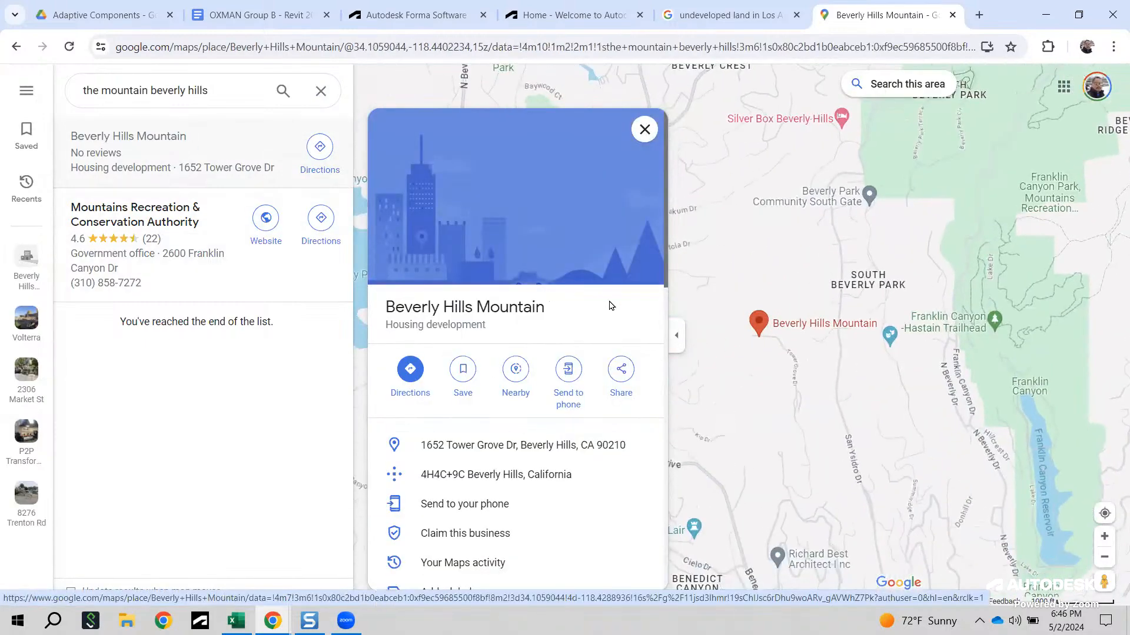
Step: Examine the streets, parks and neighborhoods surrounding the Beverly Hills Mountain marker at different map scales
scroll(778, 341, up, 4)
drag(792, 377, 1069, 360)
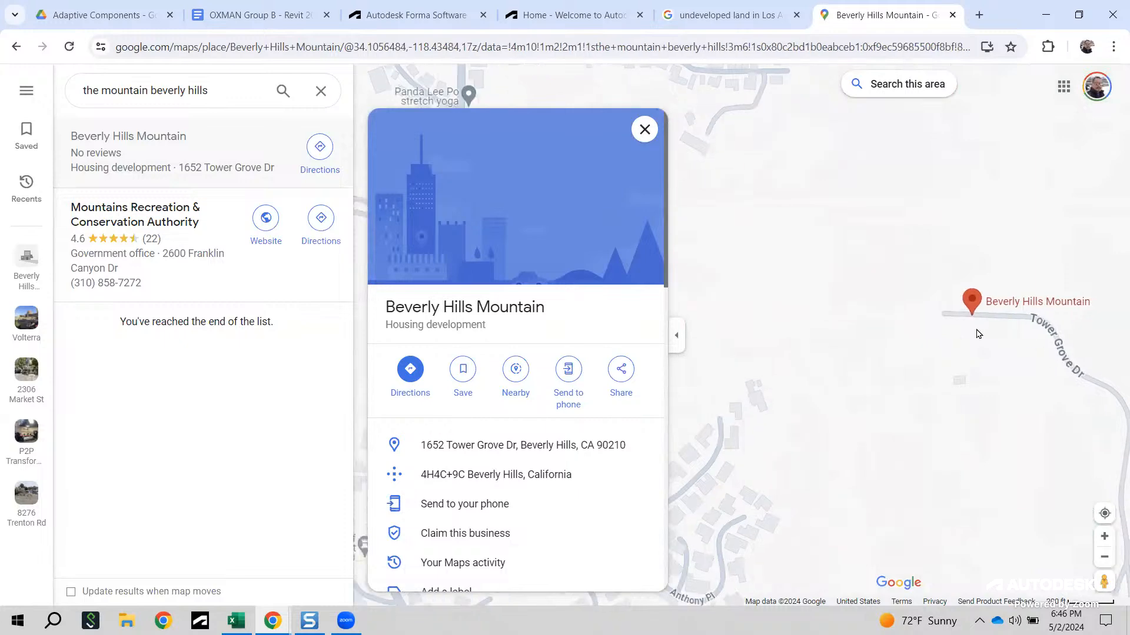
scroll(968, 344, down, 4)
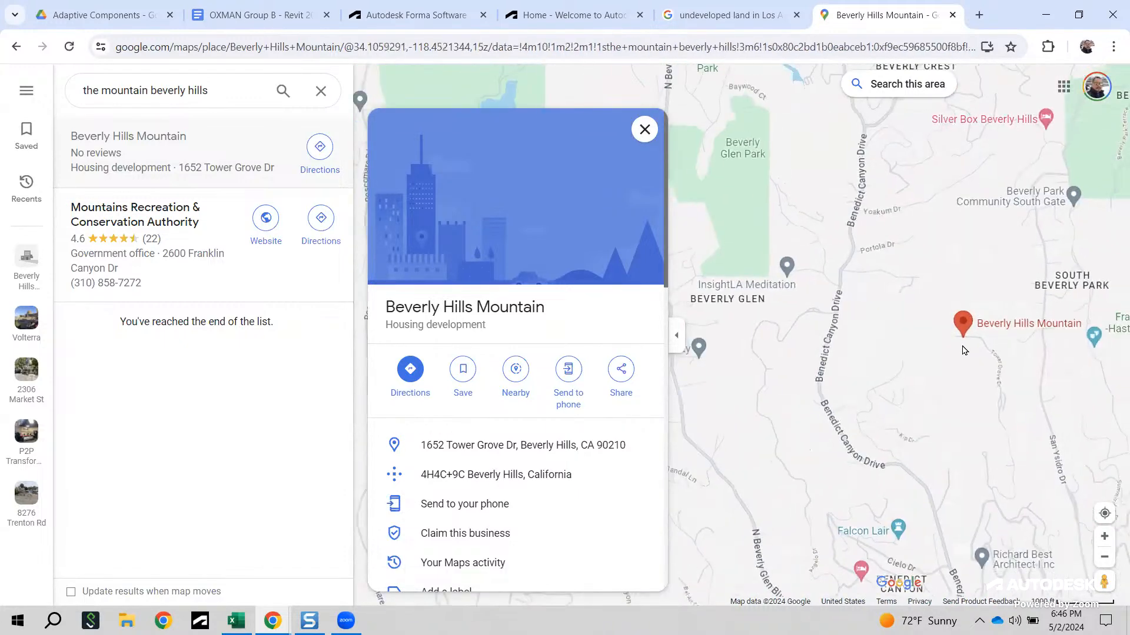
scroll(962, 352, down, 2)
drag(1055, 370, 938, 302)
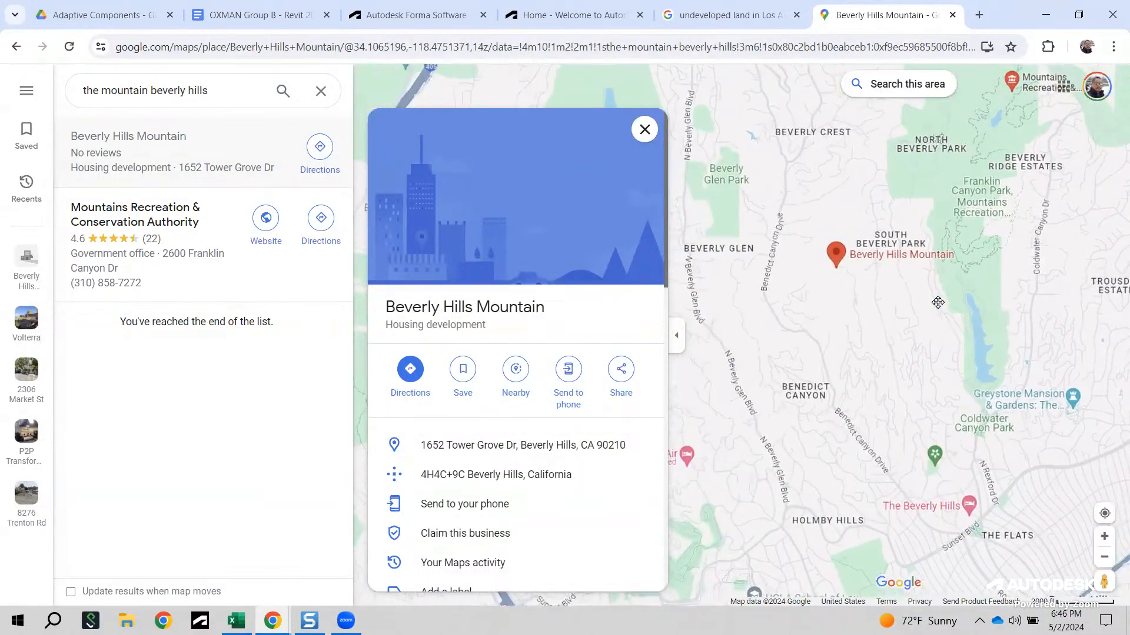
mouse_move(914, 344)
mouse_down()
mouse_move(694, 366)
mouse_move(910, 355)
mouse_up()
drag(853, 323, 991, 329)
scroll(827, 228, up, 3)
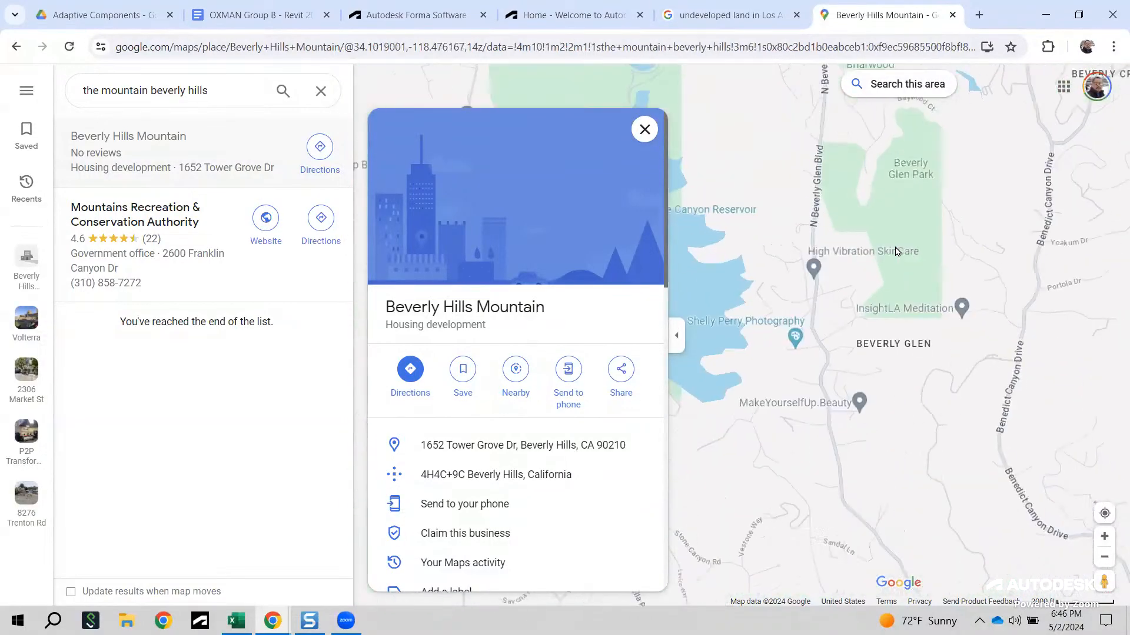
drag(918, 227, 944, 452)
scroll(892, 302, up, 3)
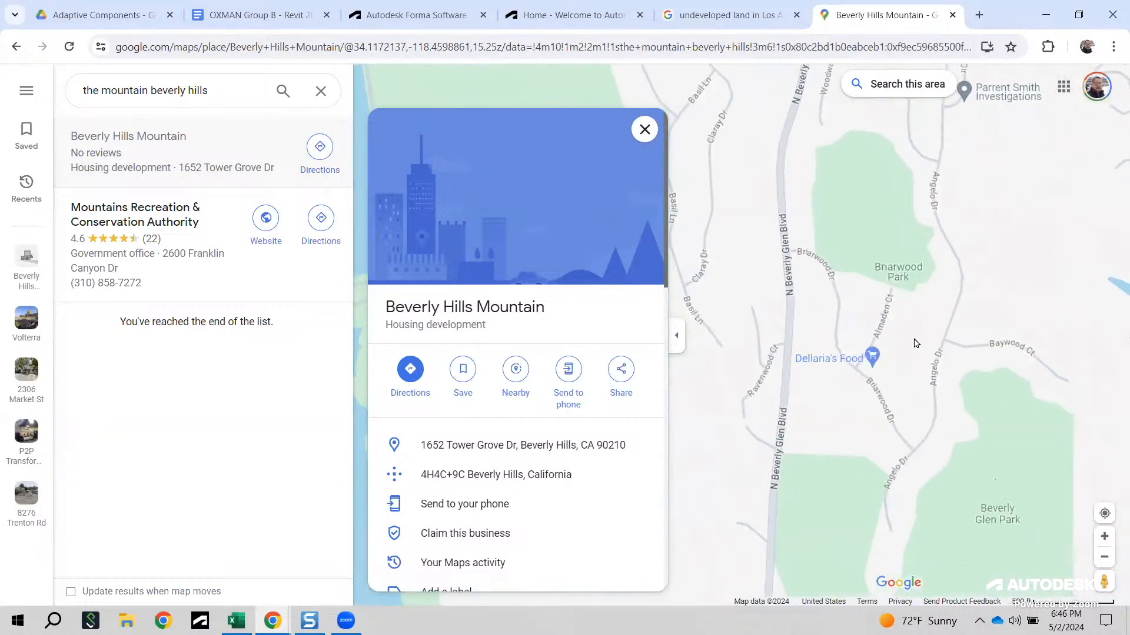
drag(949, 378, 859, 146)
scroll(1021, 304, down, 3)
drag(1065, 254, 995, 275)
drag(844, 303, 995, 275)
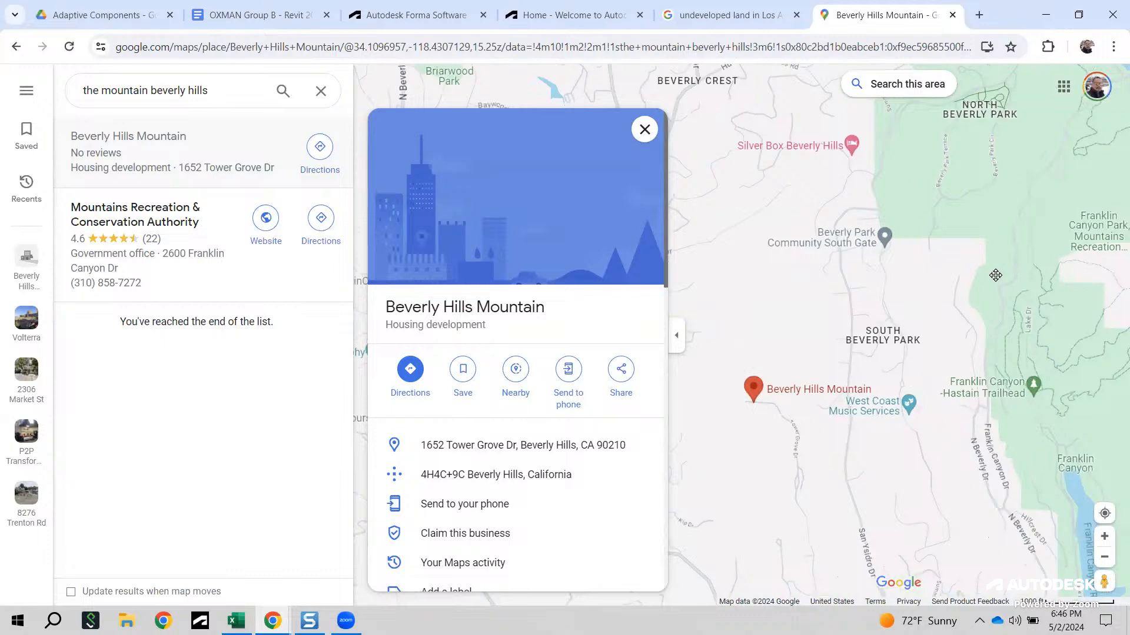
scroll(928, 282, down, 3)
scroll(844, 345, up, 3)
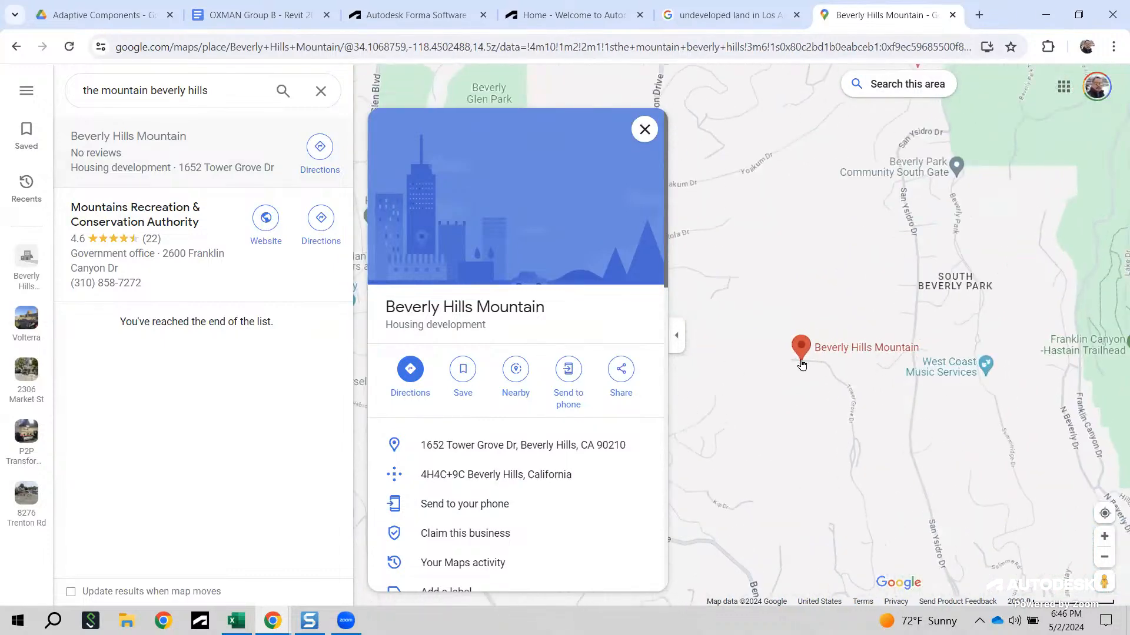
scroll(801, 365, up, 5)
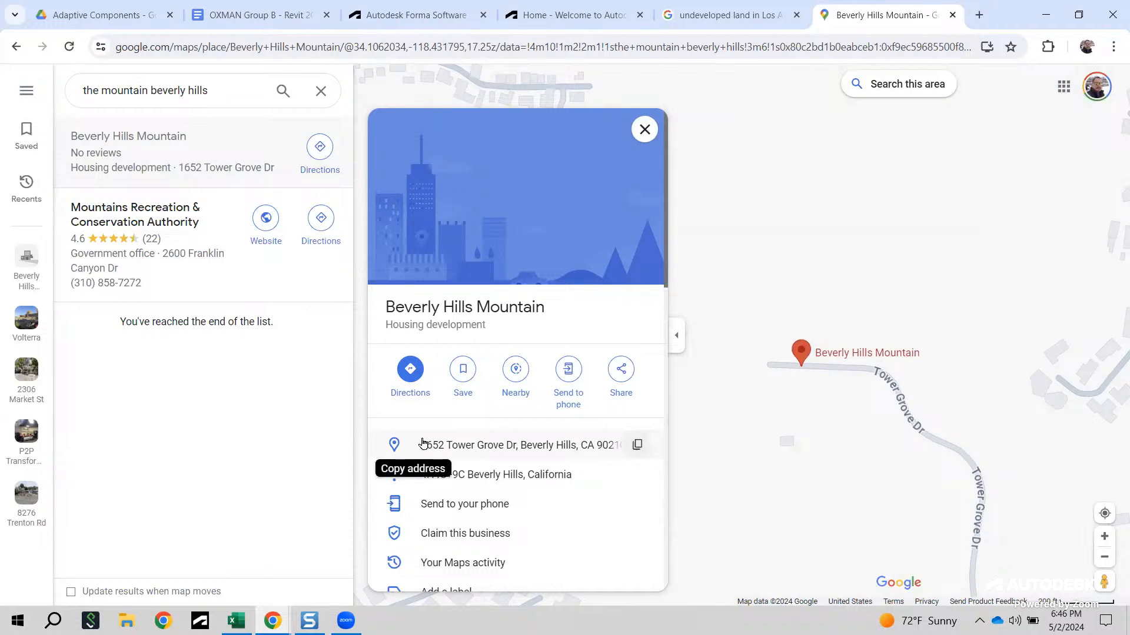
Step: Copy the address of Beverly Hills Mountain and show the site on satellite imagery with the place card closed
click(636, 445)
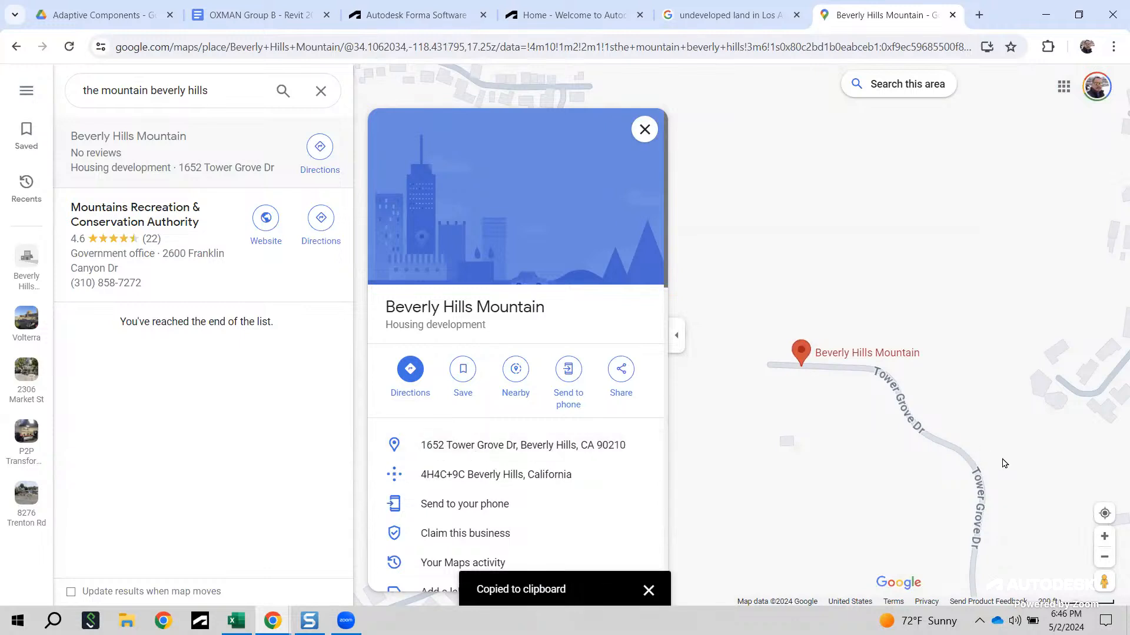
click(645, 129)
click(406, 567)
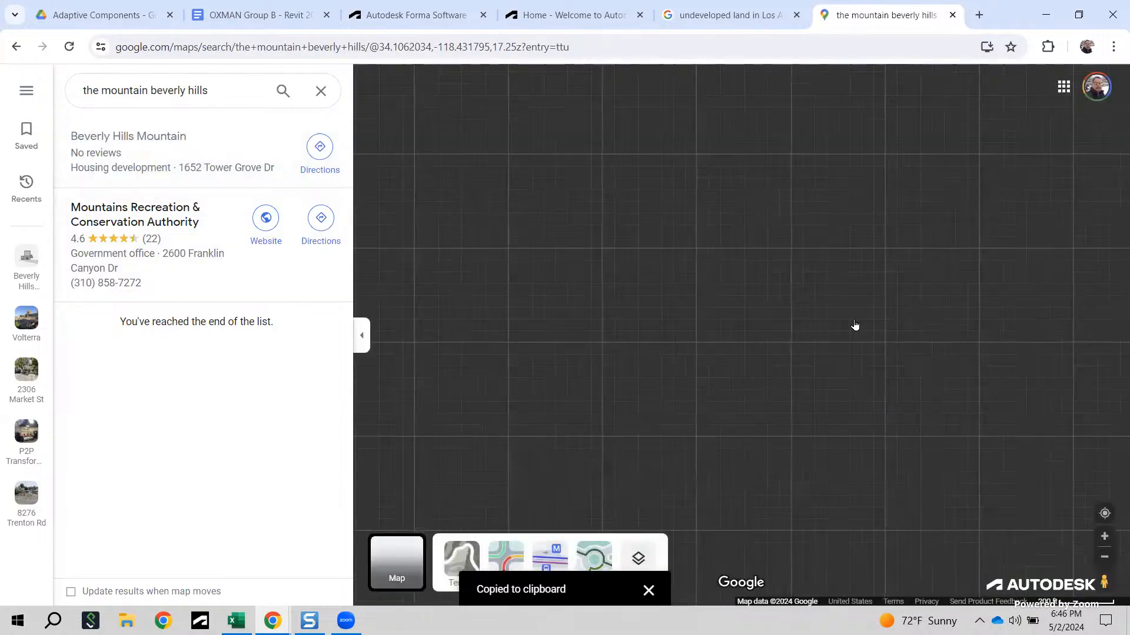
scroll(806, 388, up, 4)
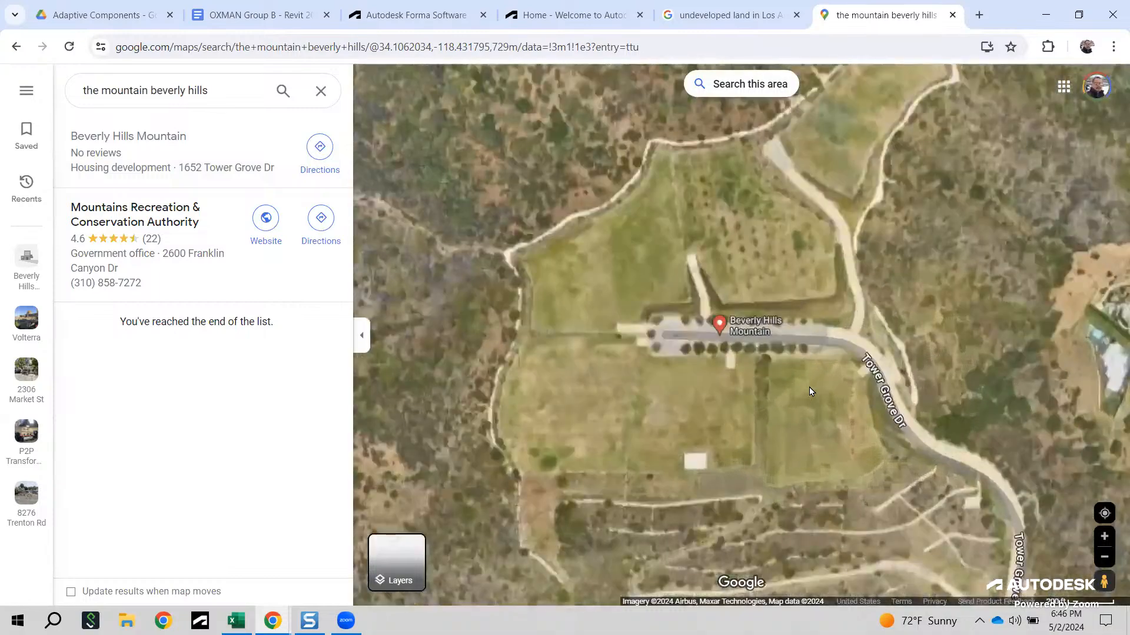
scroll(811, 392, down, 3)
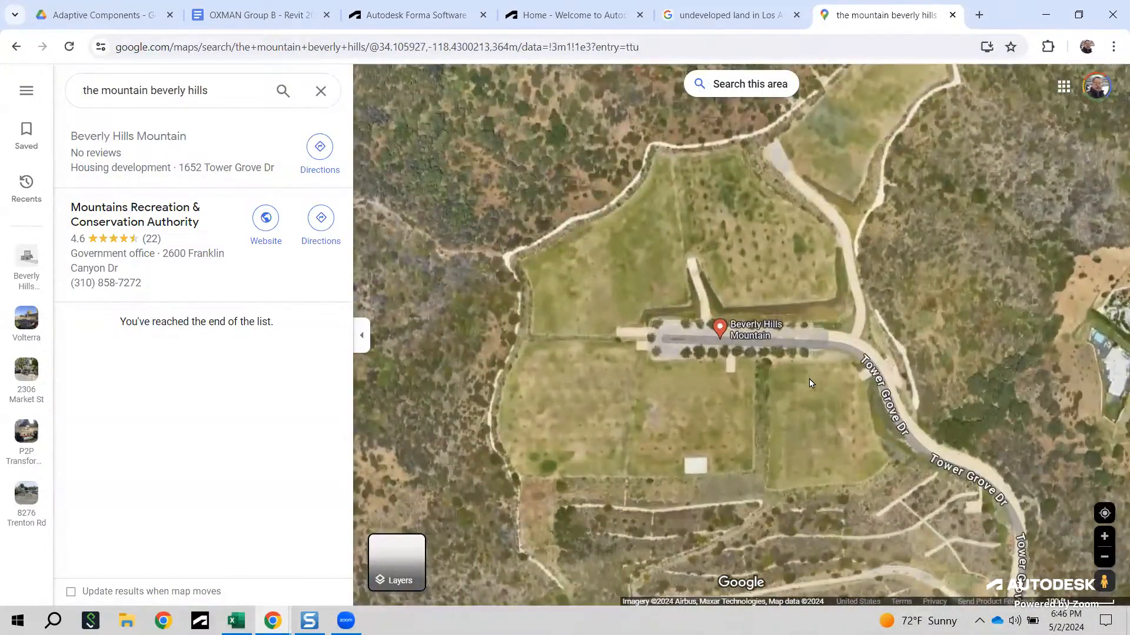
Step: Reopen the Beverly Hills Mountain details from its map marker and copy the site's address
click(745, 333)
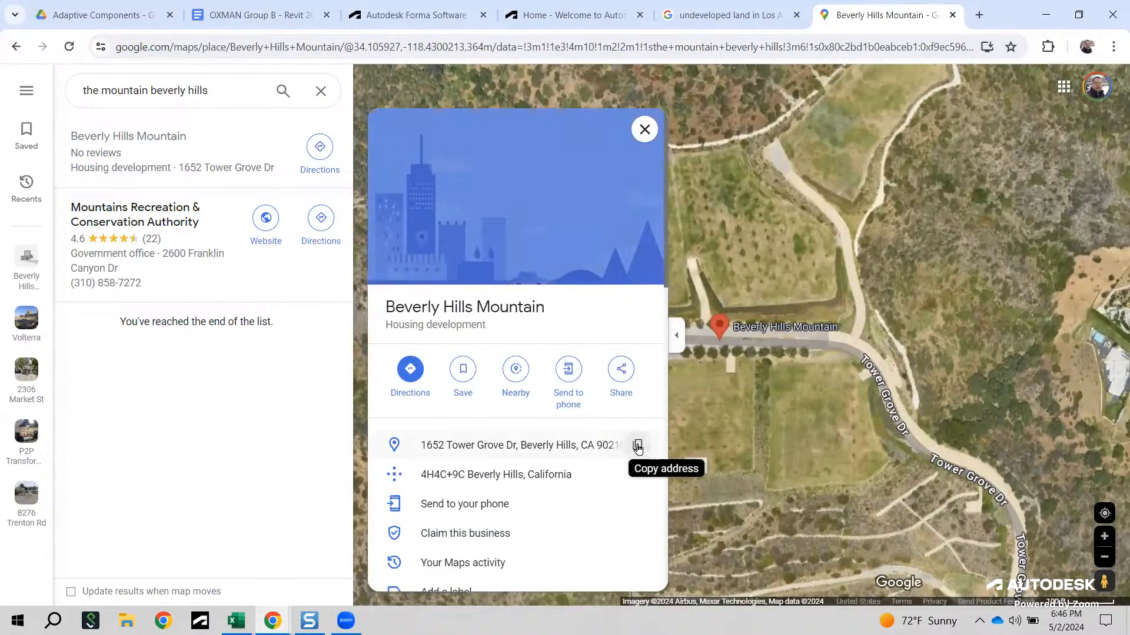
click(638, 447)
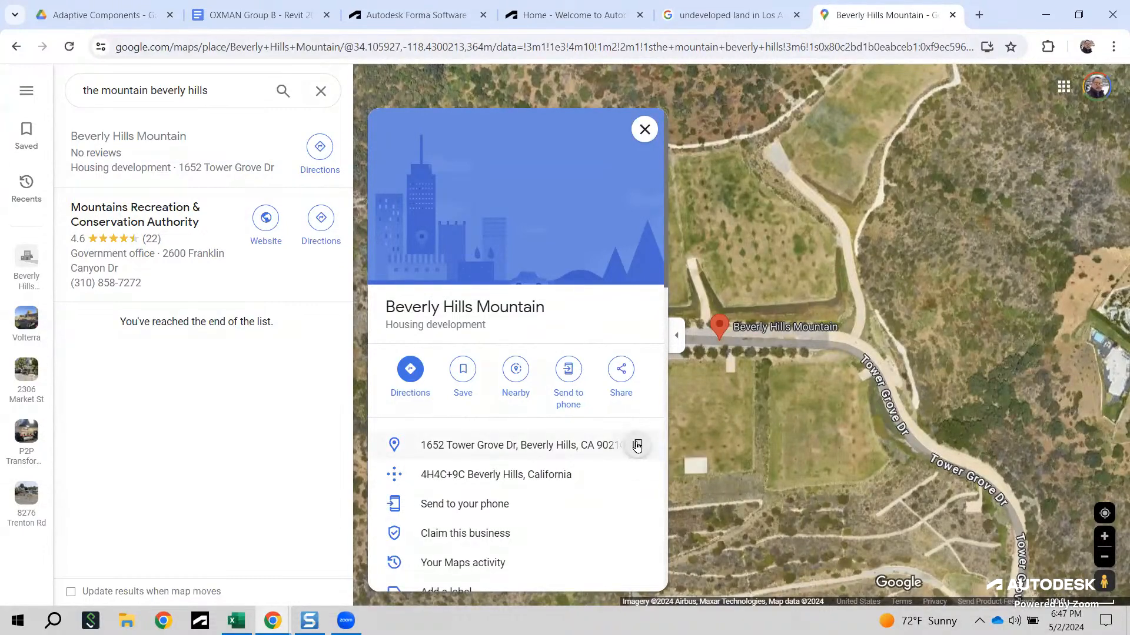
click(637, 445)
Step: Close the Google search on undeveloped land, switch to Autodesk Forma and open the recent Pittsburg, CA project
click(782, 17)
click(797, 14)
click(584, 23)
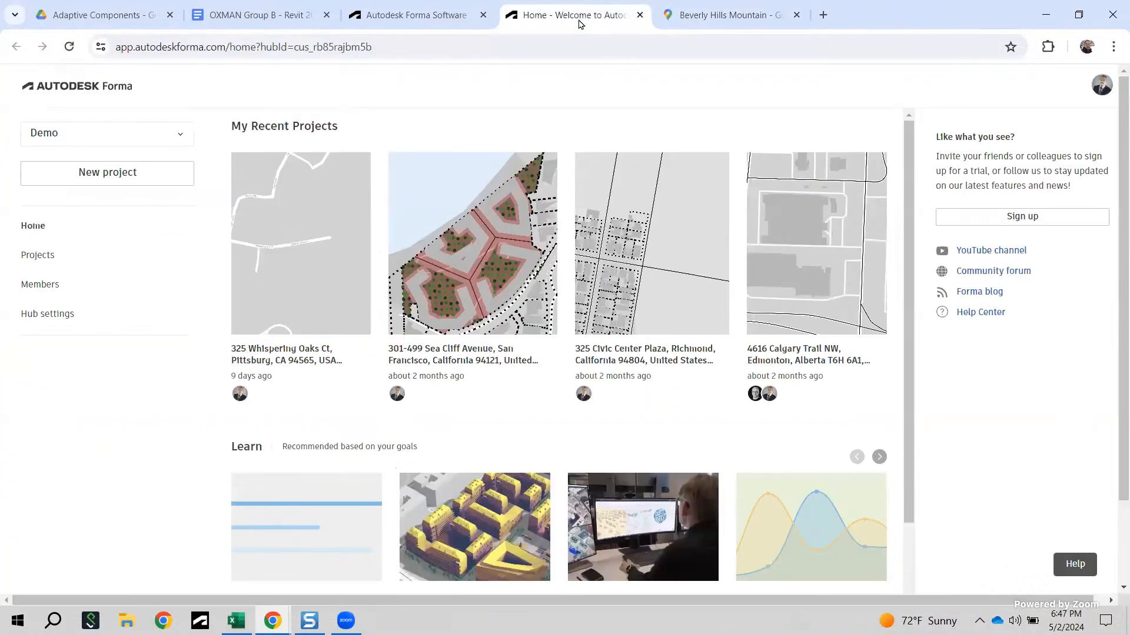
click(311, 256)
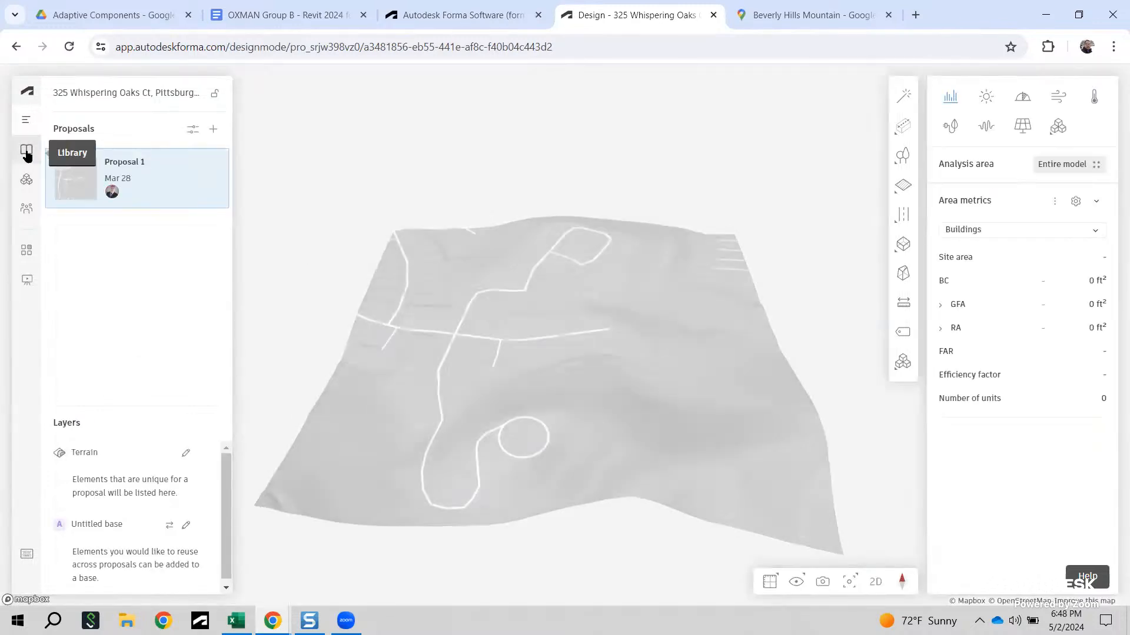
Step: Browse the catalogue of available Forma extensions down to the Thicket vegetation extension
click(27, 184)
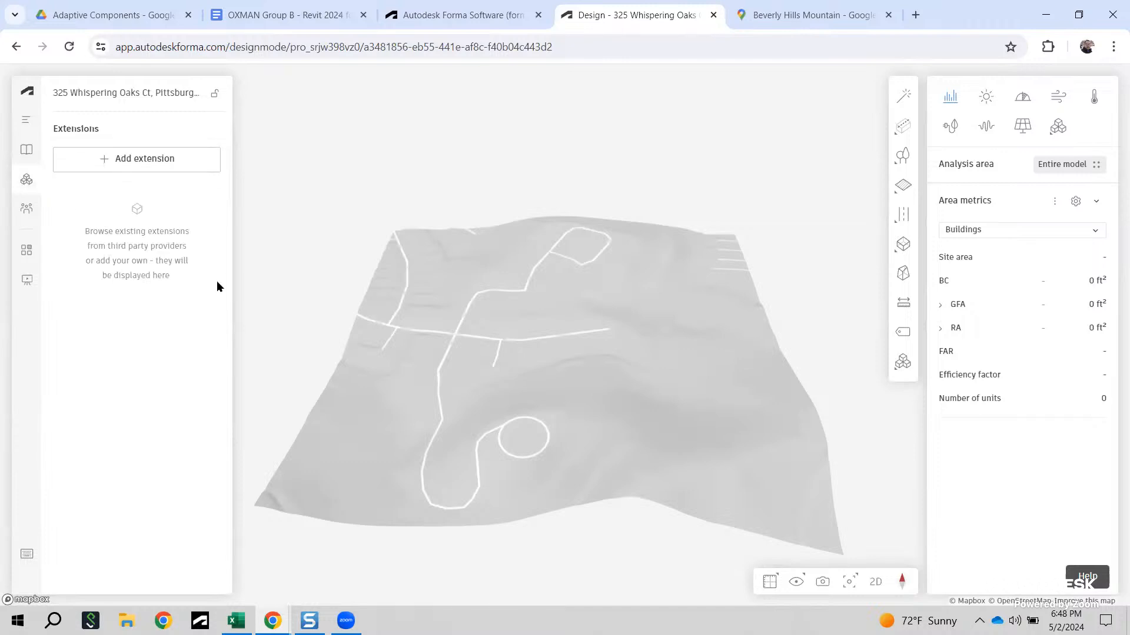
click(134, 163)
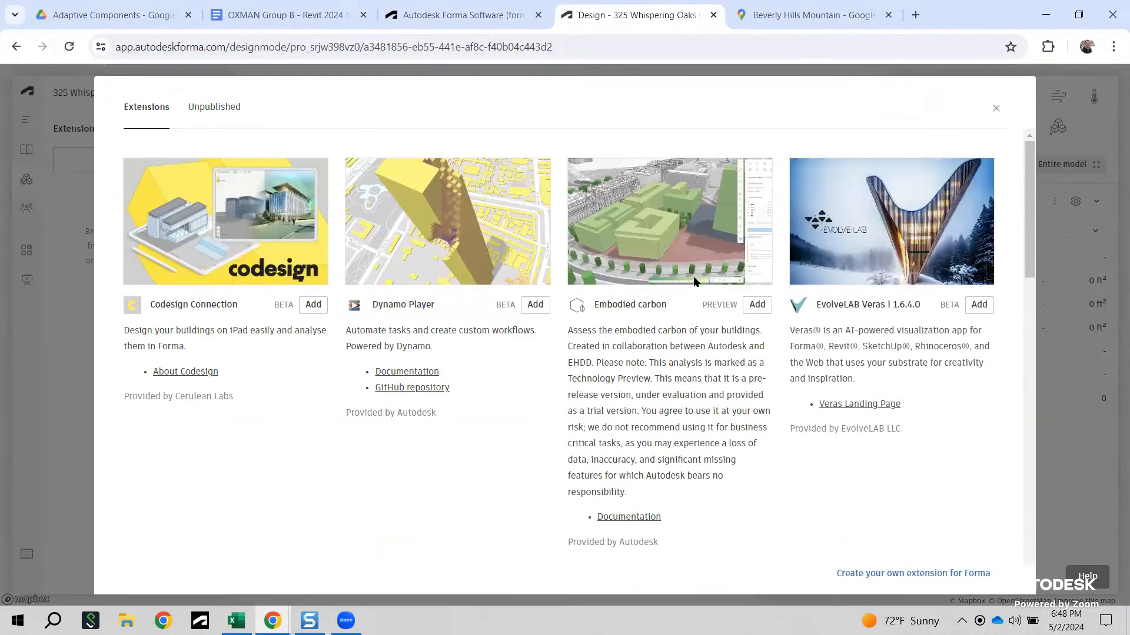
scroll(695, 282, down, 5)
scroll(694, 288, down, 10)
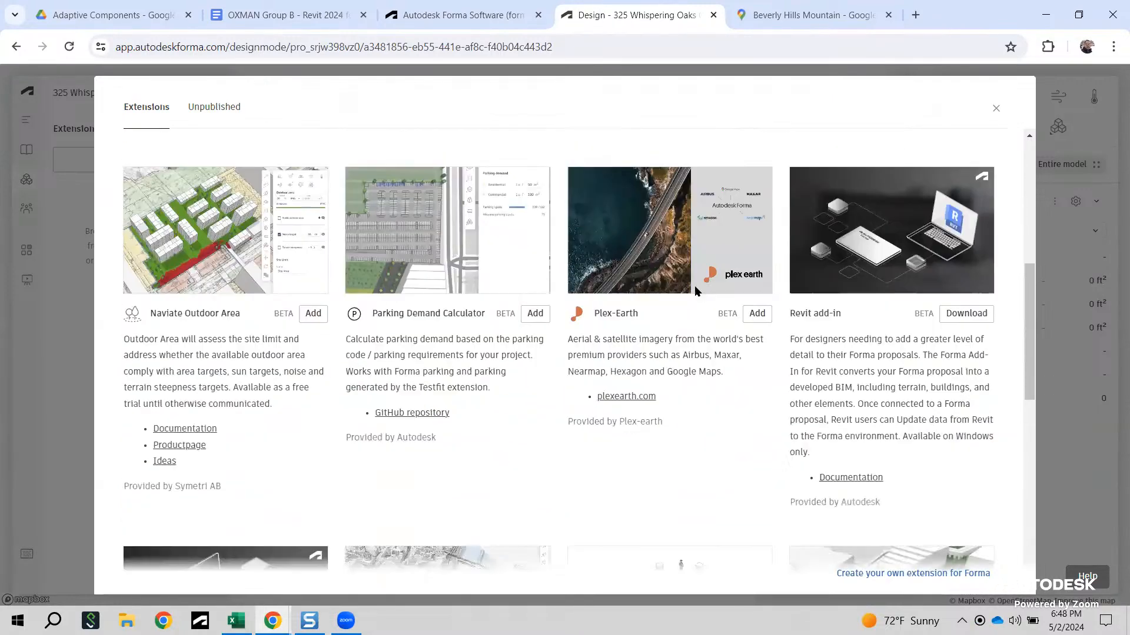
scroll(696, 290, down, 5)
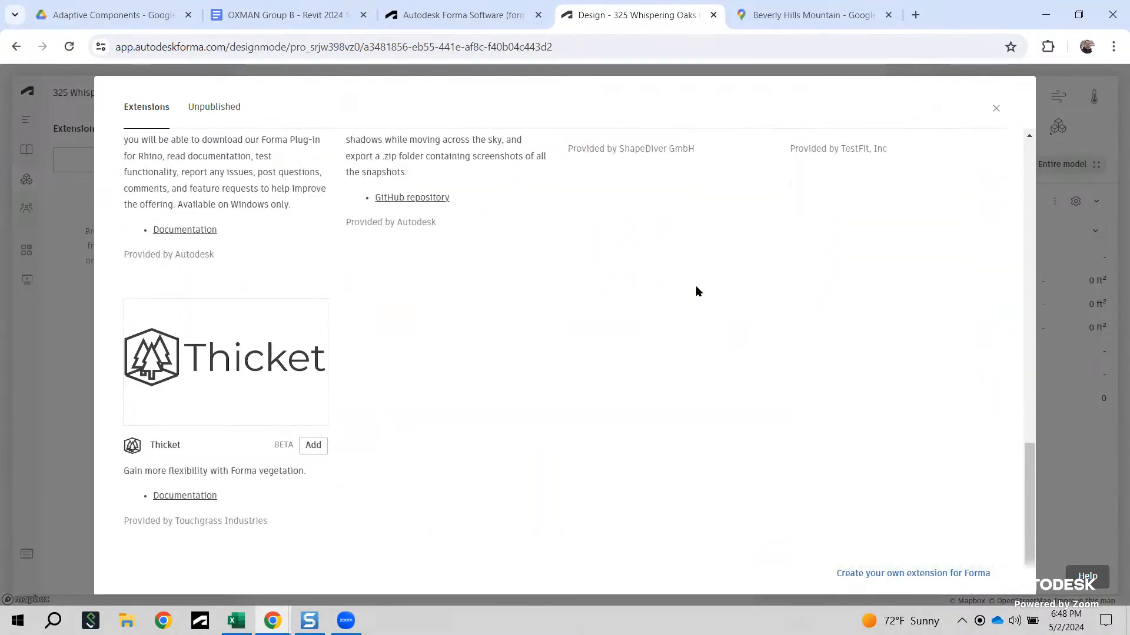
scroll(697, 287, up, 3)
scroll(698, 287, down, 3)
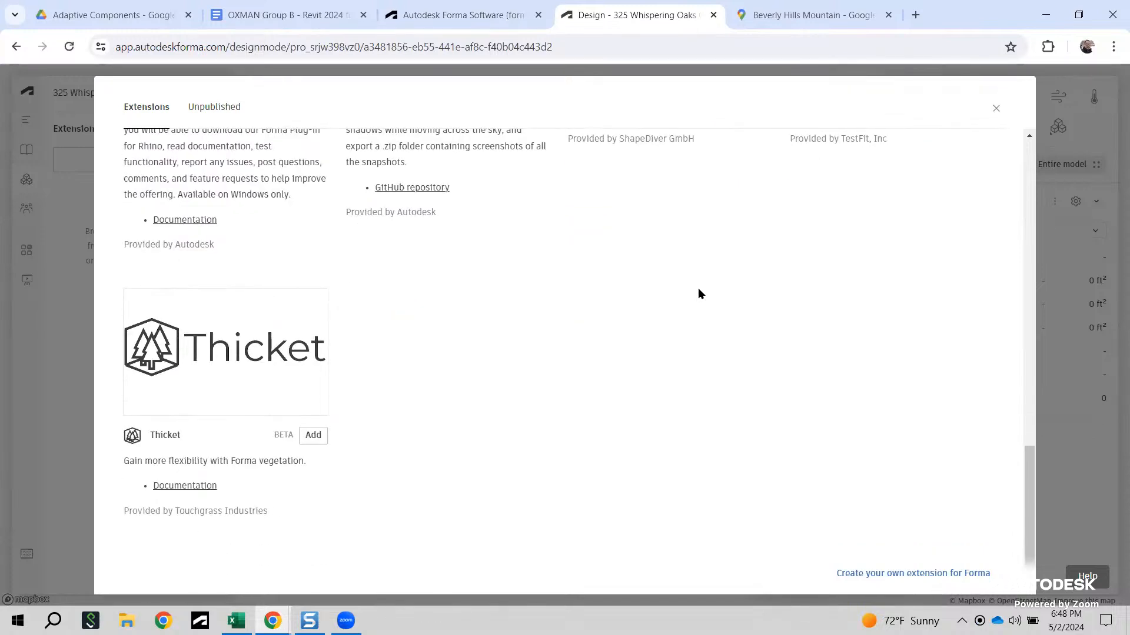
scroll(699, 293, up, 5)
scroll(699, 299, down, 5)
click(315, 435)
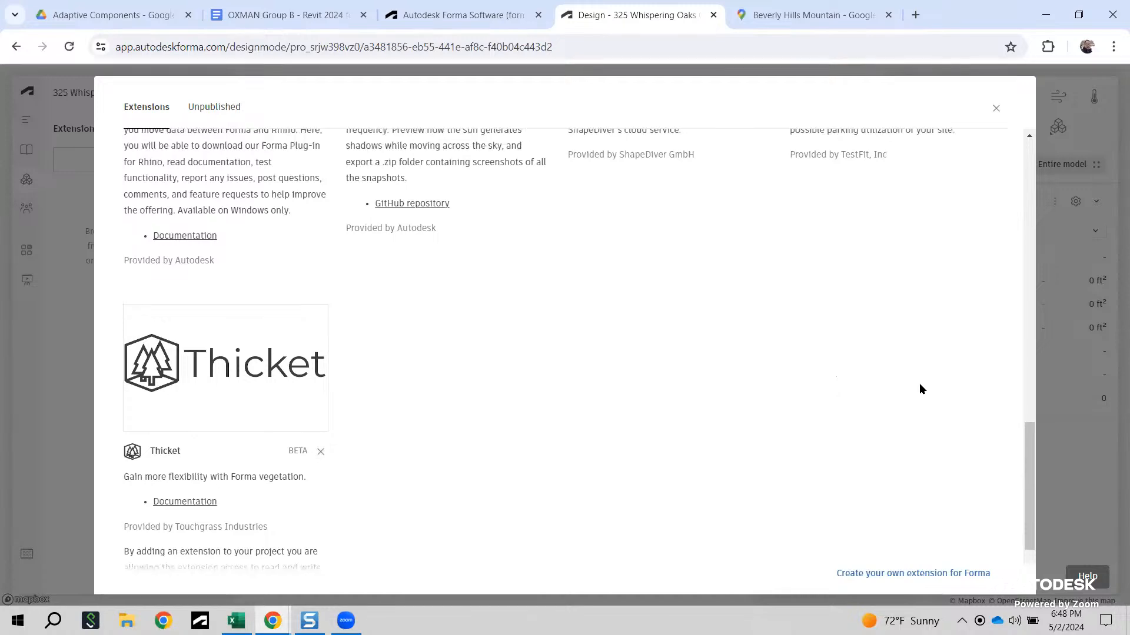
scroll(917, 385, up, 5)
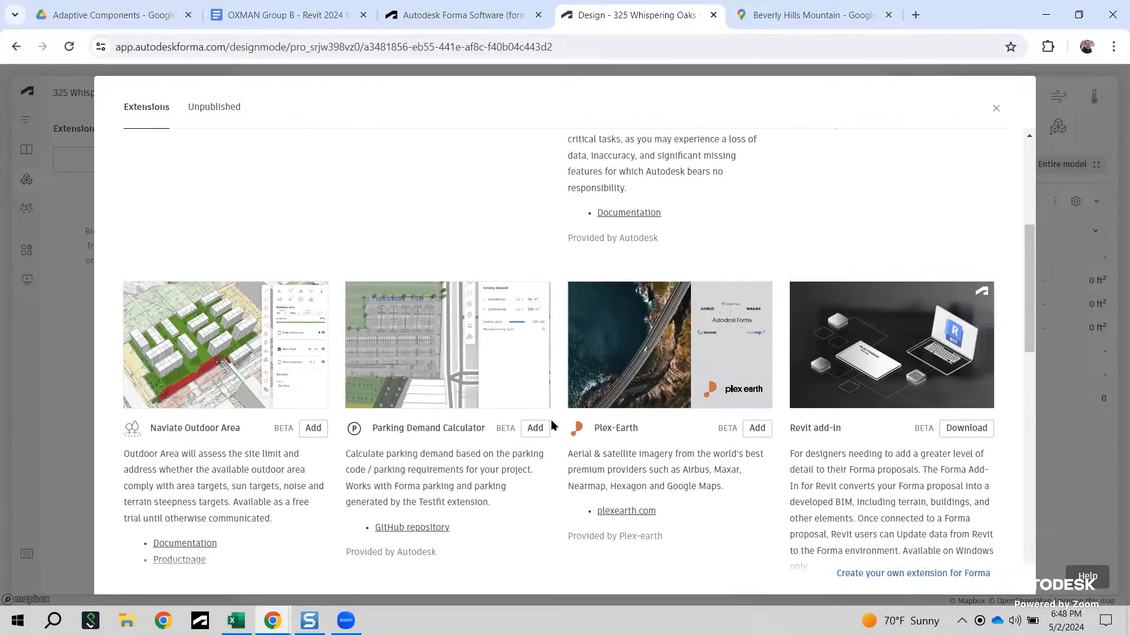
click(999, 108)
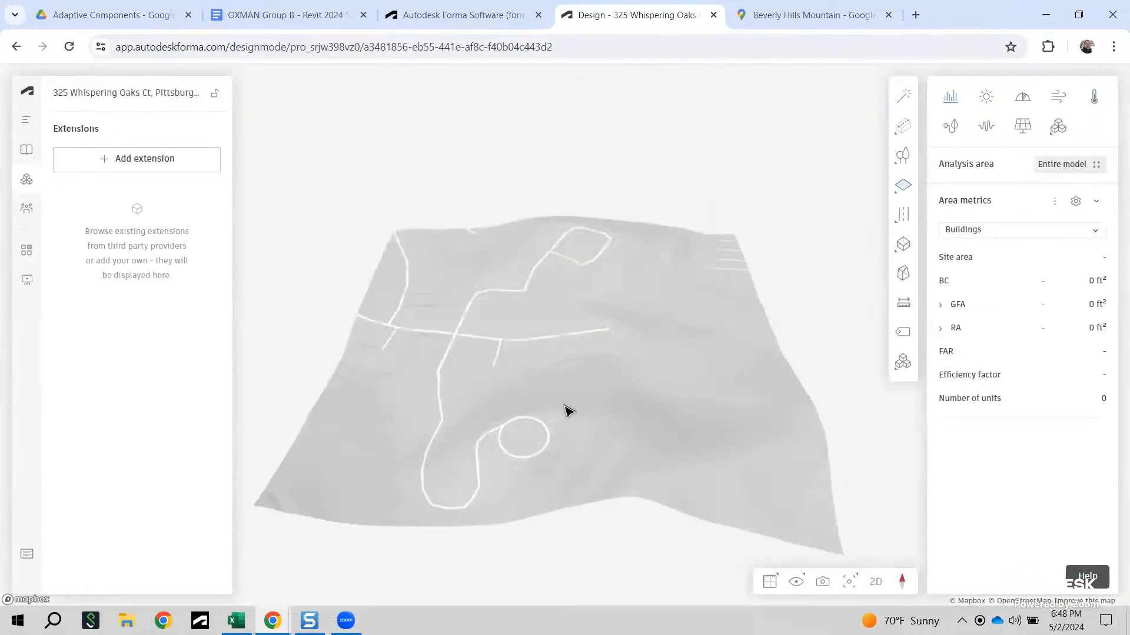
scroll(568, 412, up, 3)
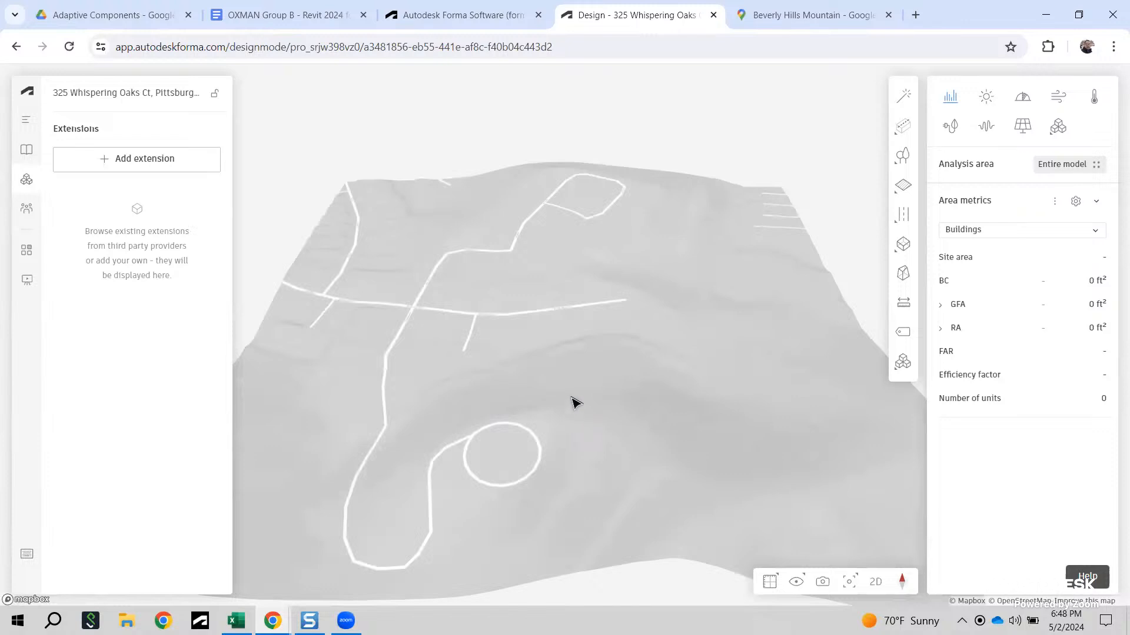
mouse_move(910, 177)
mouse_move(905, 130)
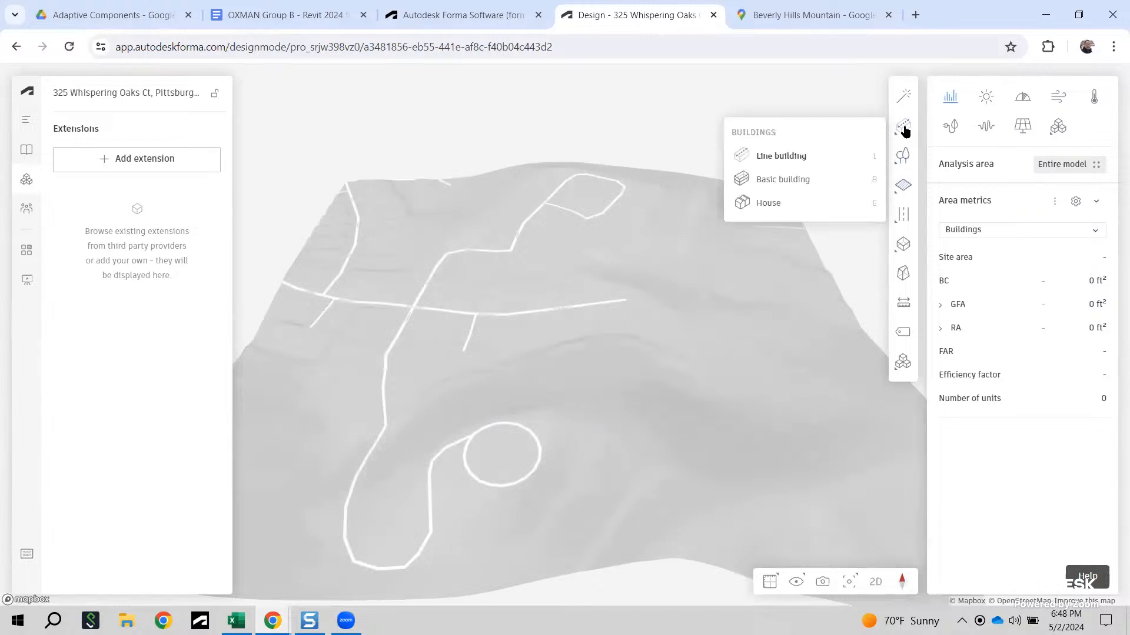
click(905, 191)
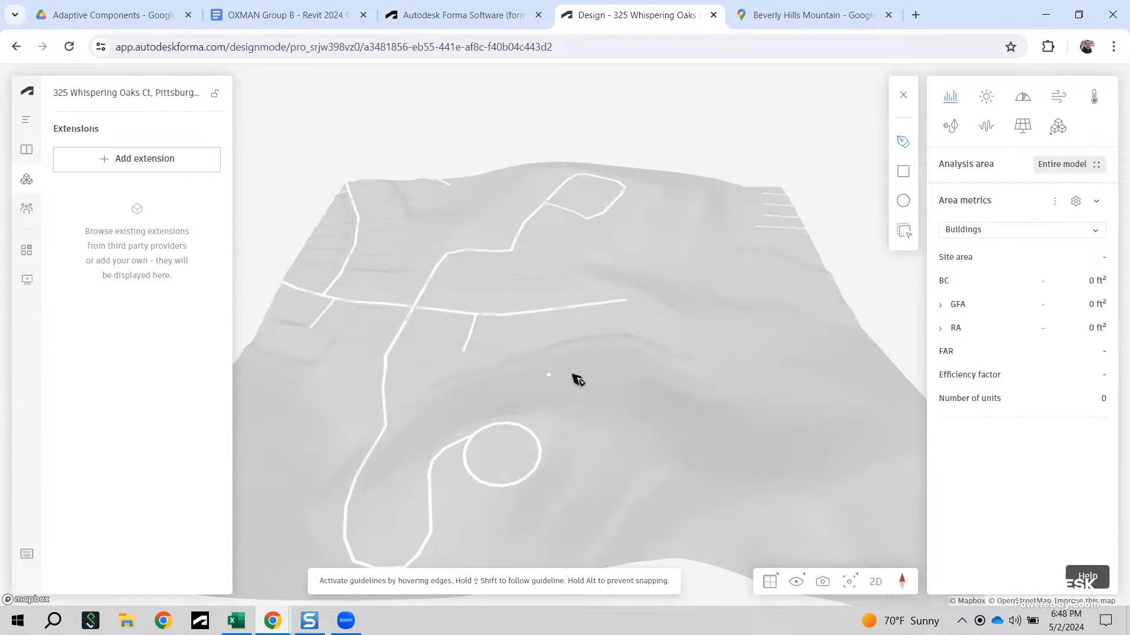
drag(585, 399, 579, 517)
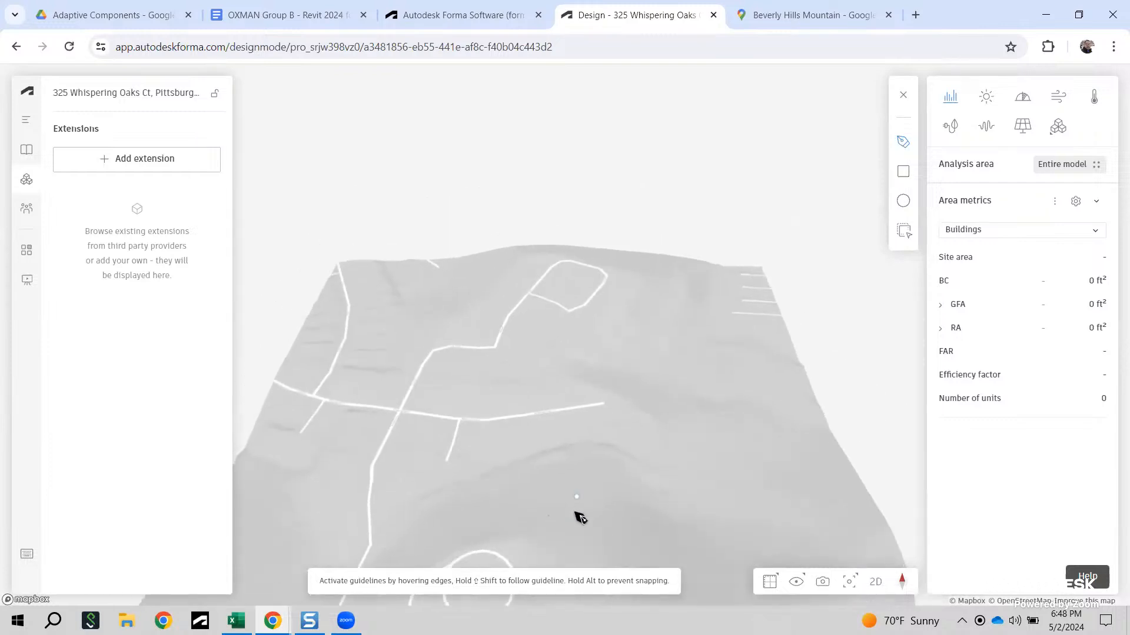
mouse_move(575, 508)
right_down()
mouse_move(544, 570)
mouse_move(430, 492)
mouse_move(423, 504)
mouse_move(518, 298)
mouse_move(527, 323)
mouse_move(552, 336)
right_up()
key(Escape)
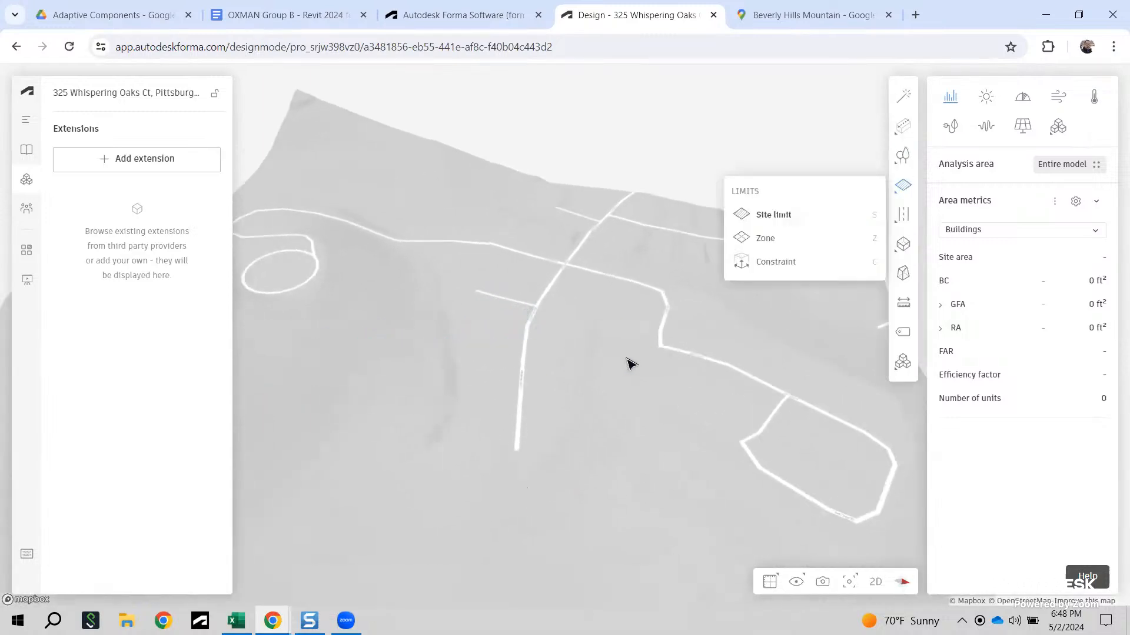
Step: Draw a four-cornered site limit of about 8,477 ft² on the terrain beside the dead end of the road
scroll(555, 477, up, 5)
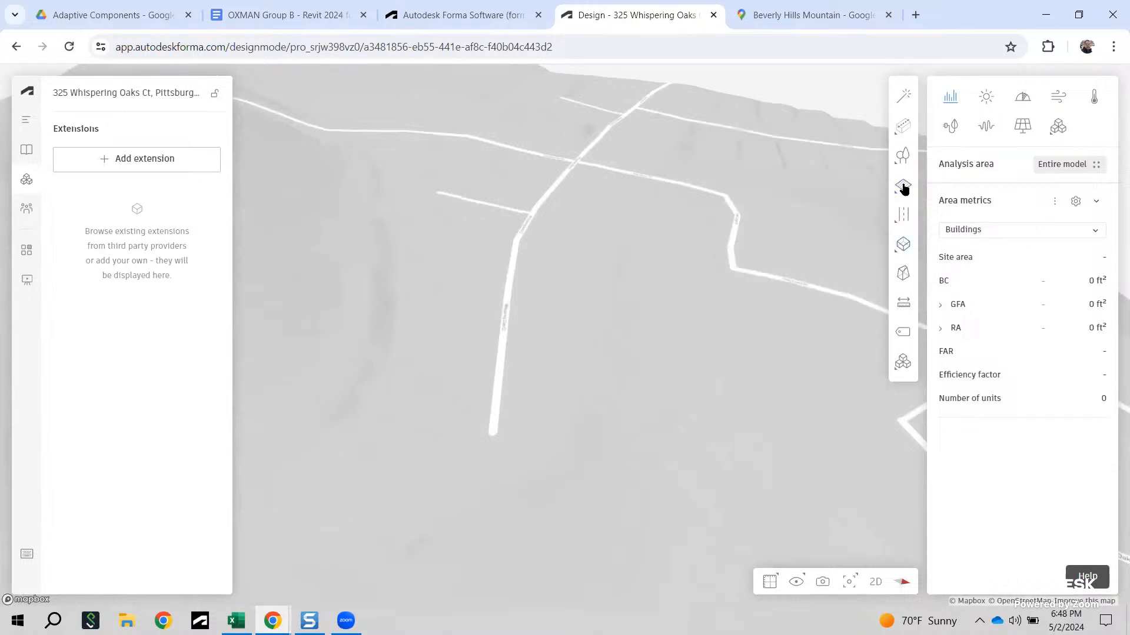
mouse_move(902, 187)
click(766, 216)
click(497, 438)
click(503, 389)
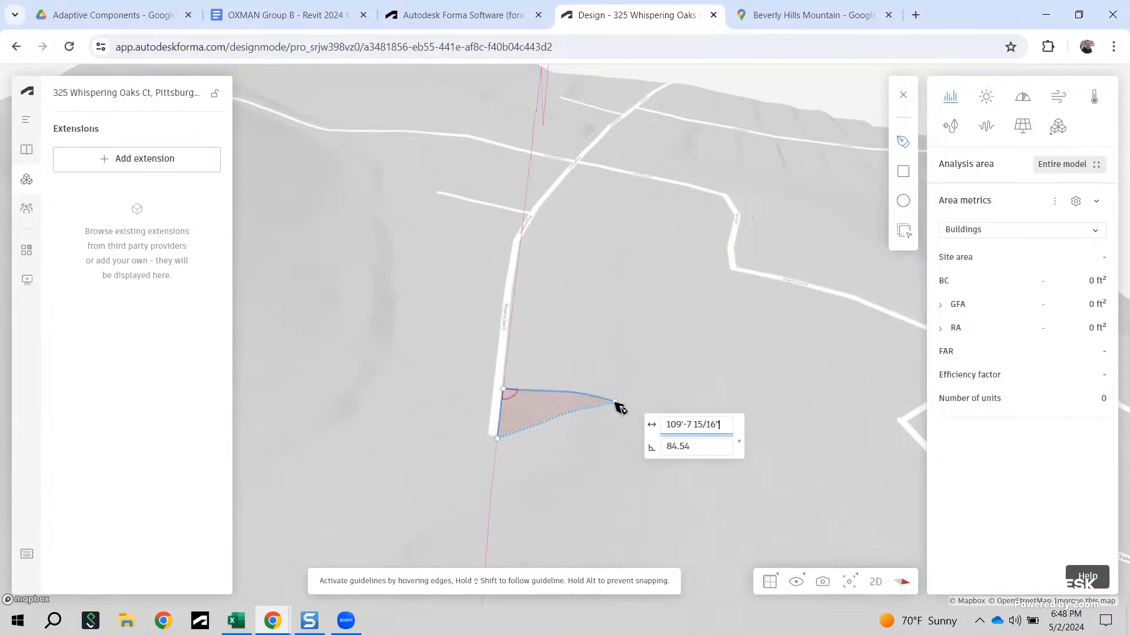
click(622, 403)
click(625, 485)
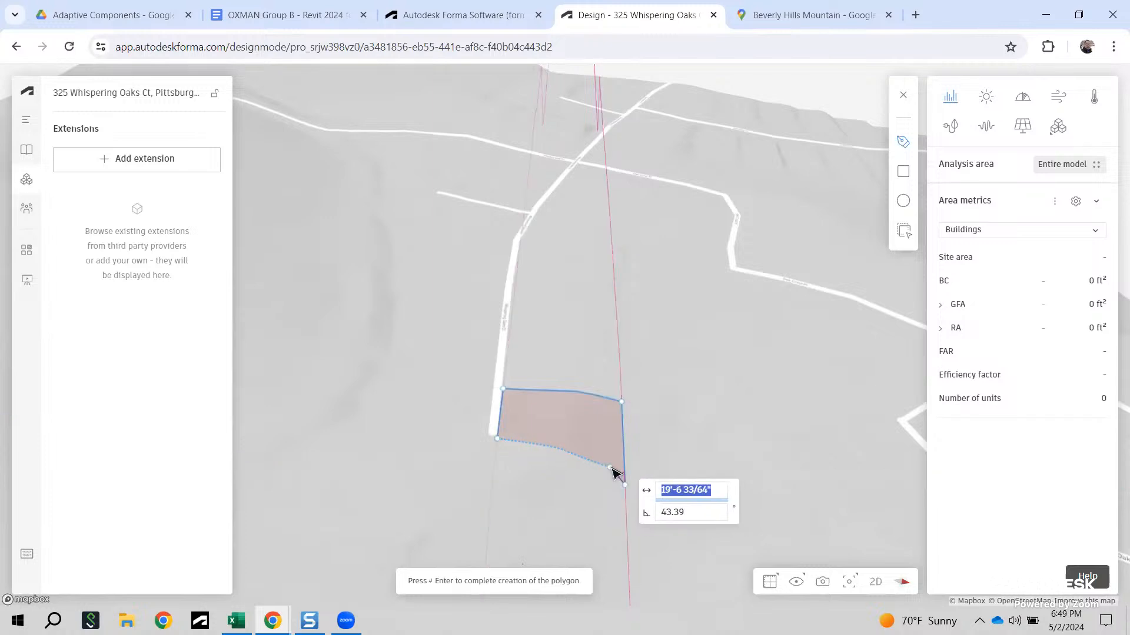
key(Return)
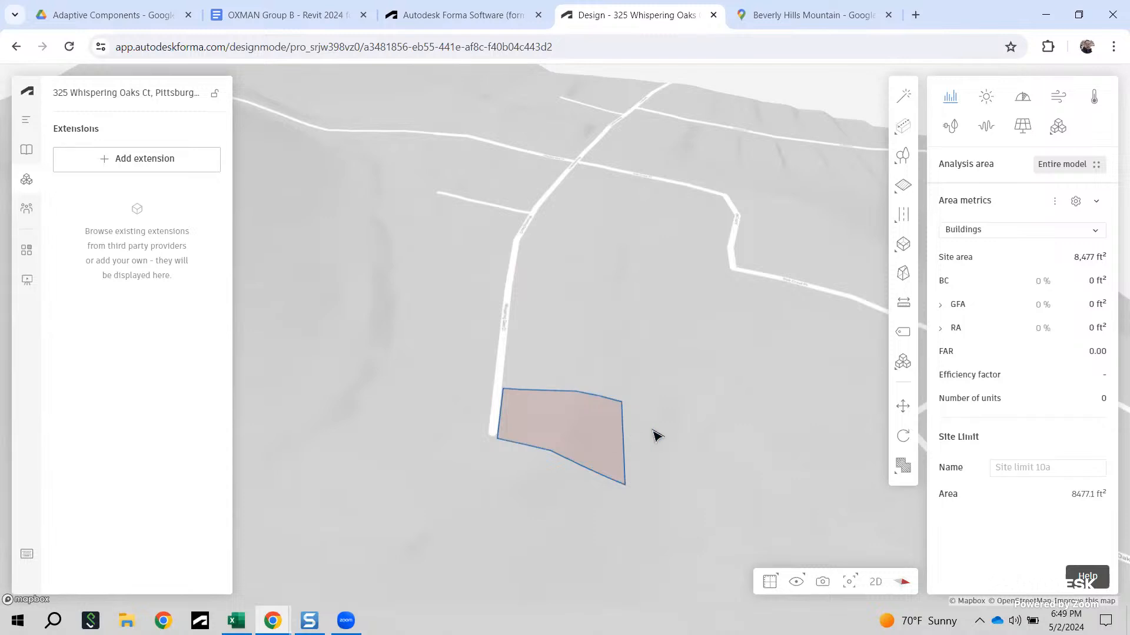
mouse_move(904, 260)
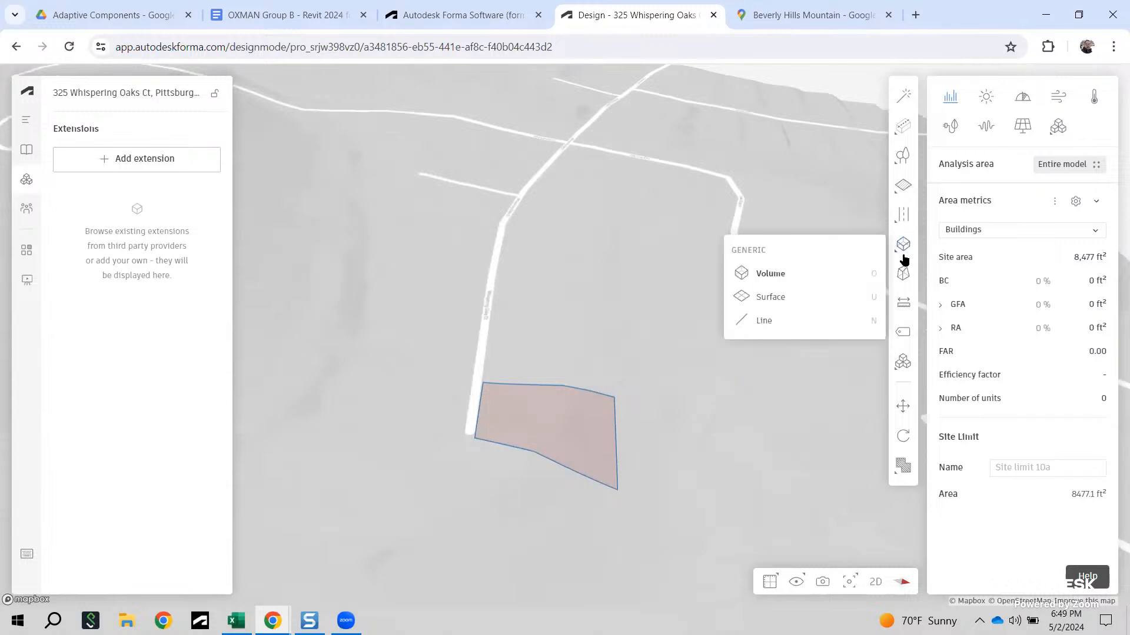
click(789, 274)
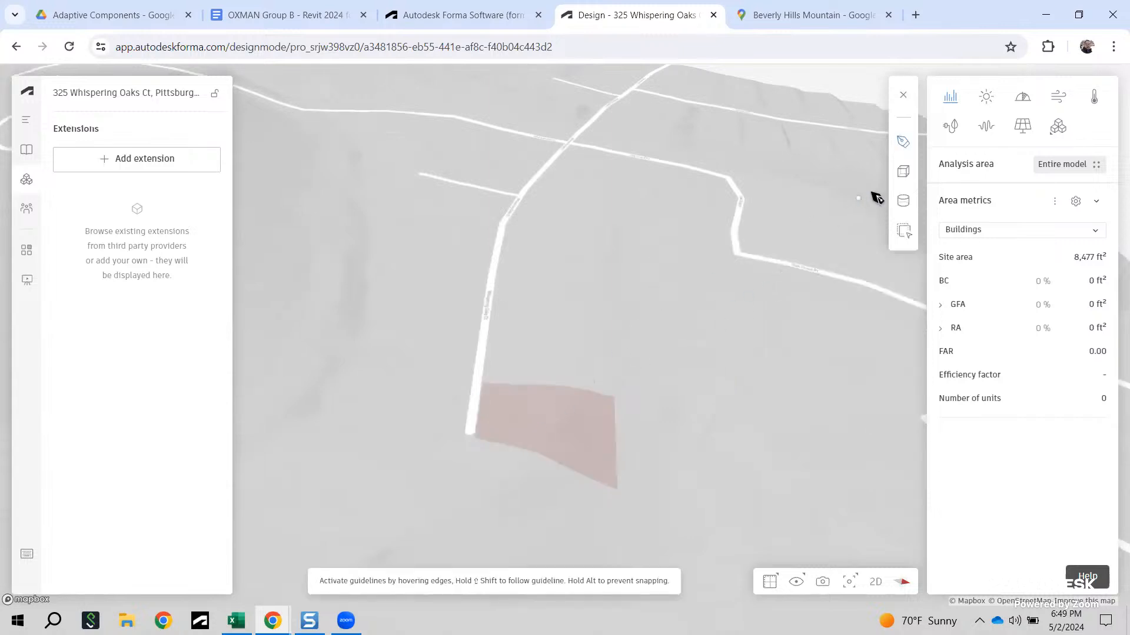
click(904, 96)
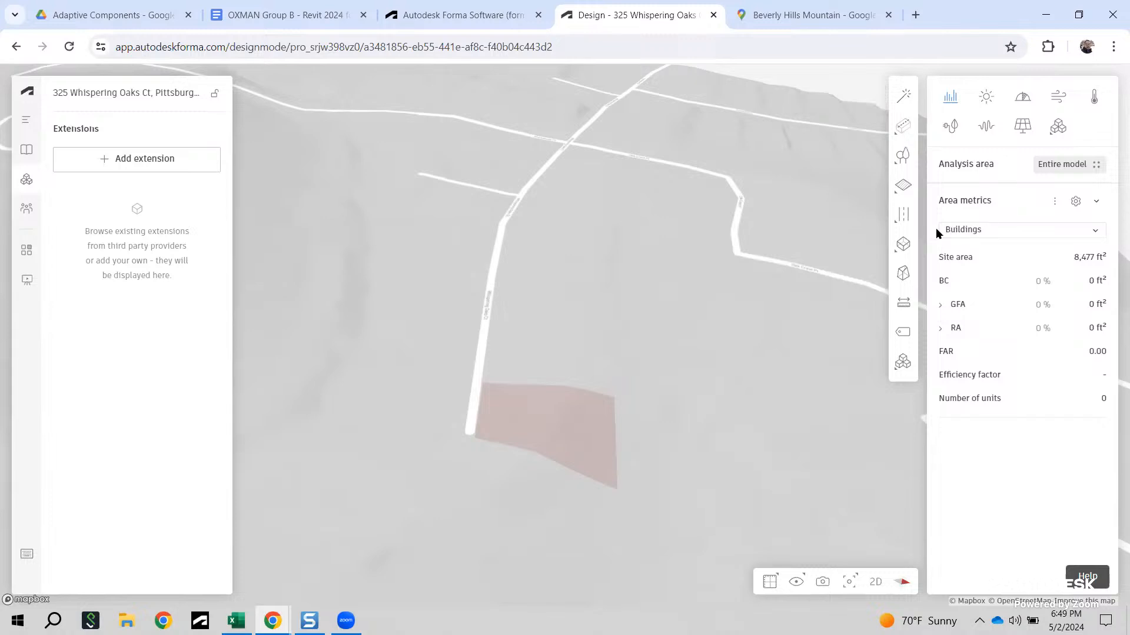
Step: Draw a straight four-storey line building, 40' wide with a footprint of about 3,053 ft², across the site limit and select it
mouse_move(901, 130)
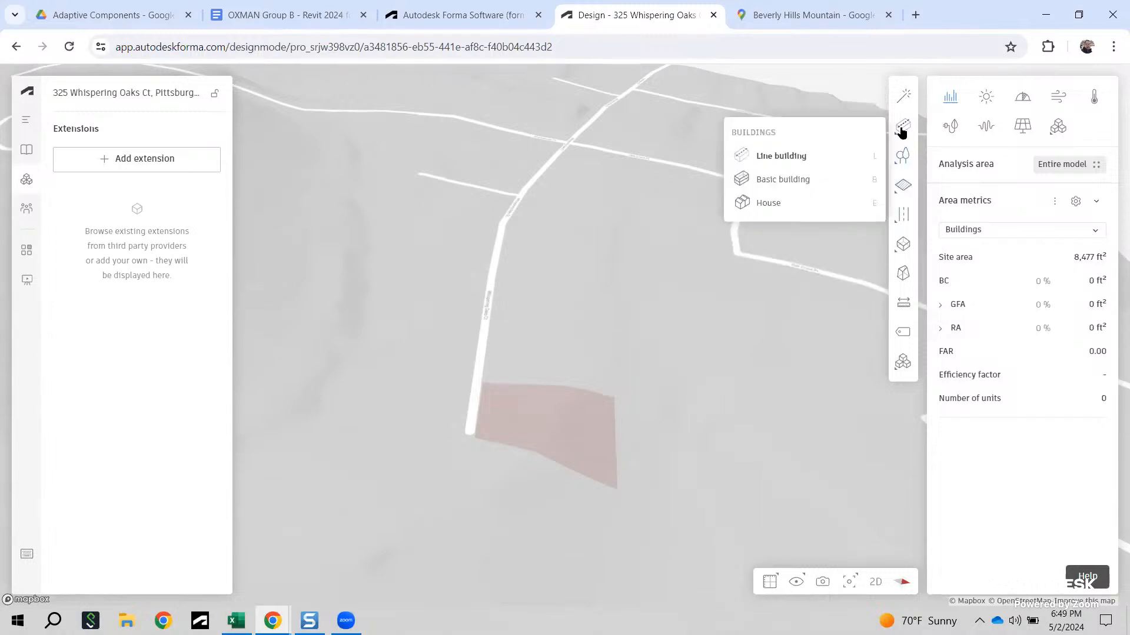
click(789, 155)
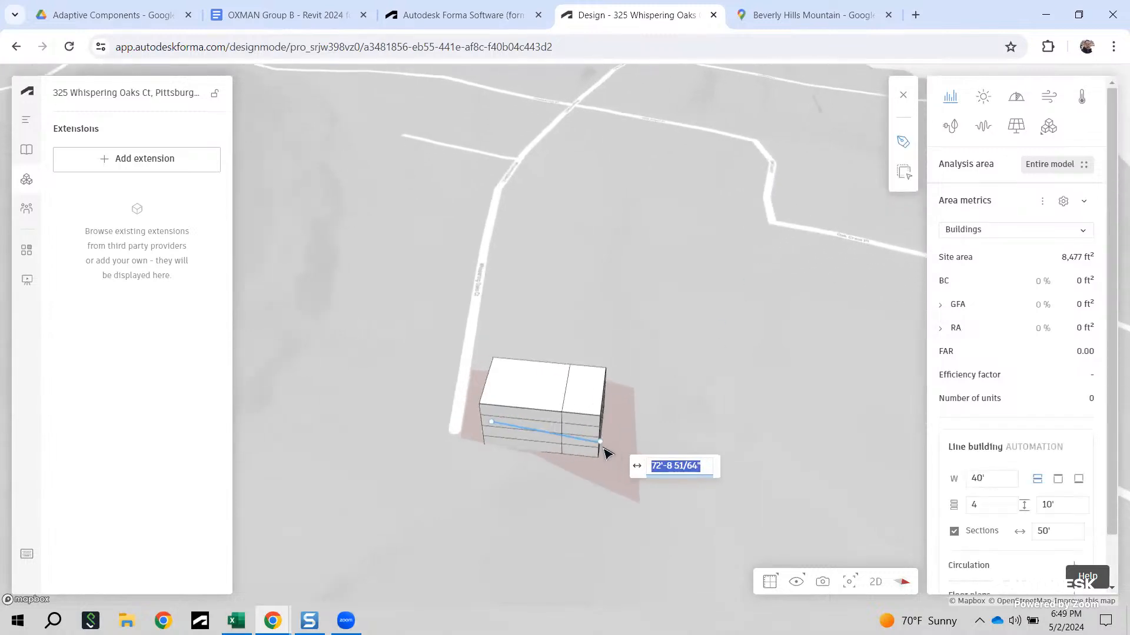
click(605, 426)
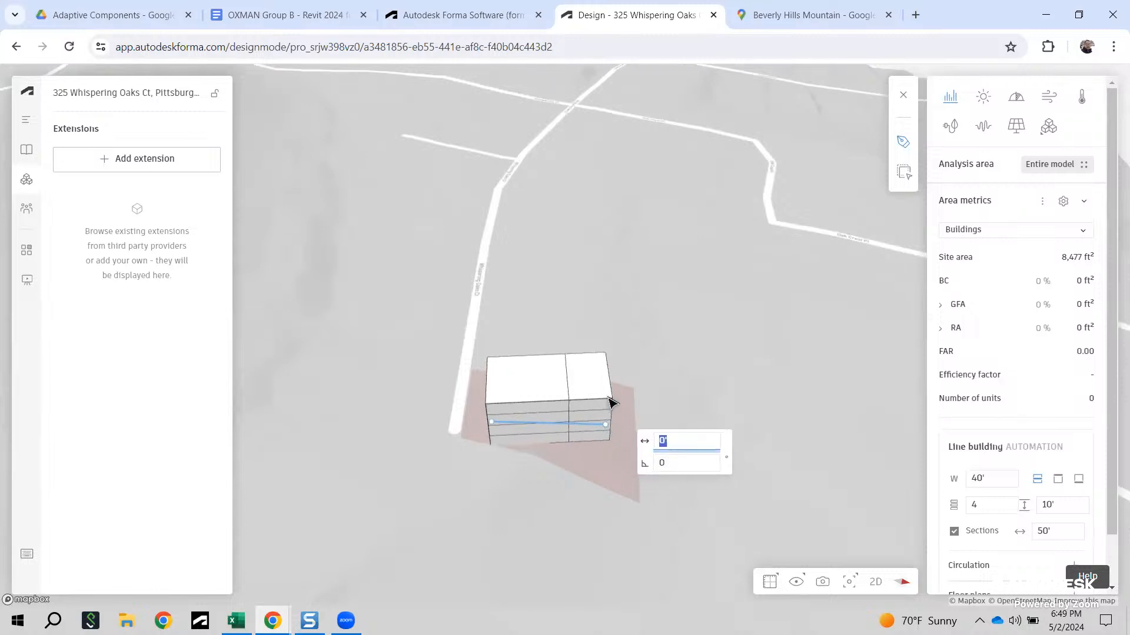
key(Escape)
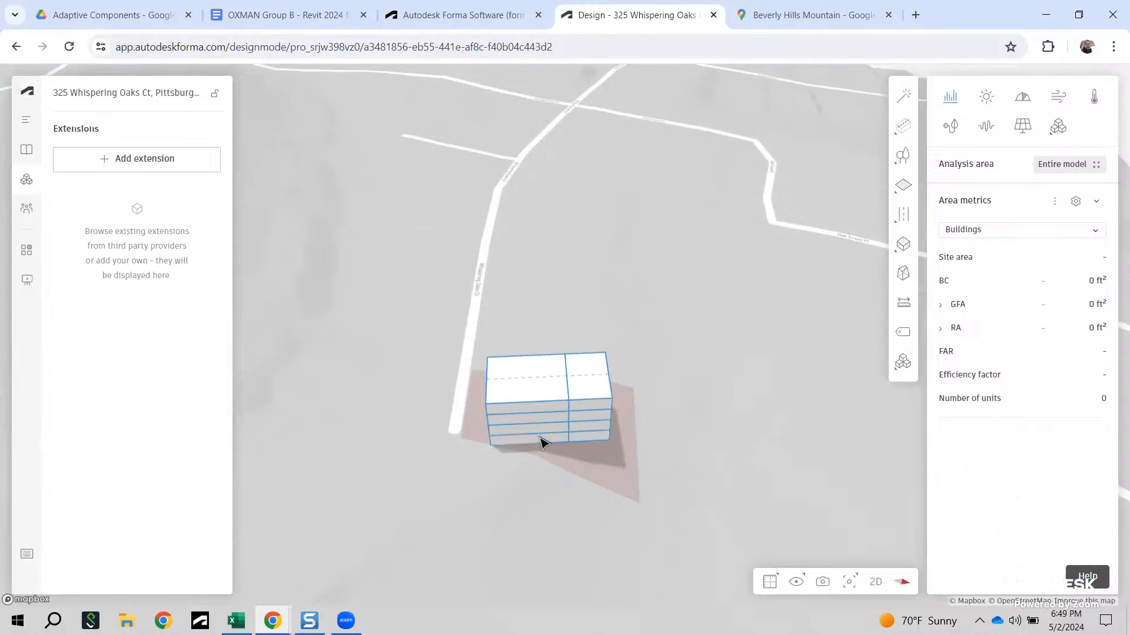
scroll(564, 428, up, 2)
middle_drag(582, 300, 540, 250)
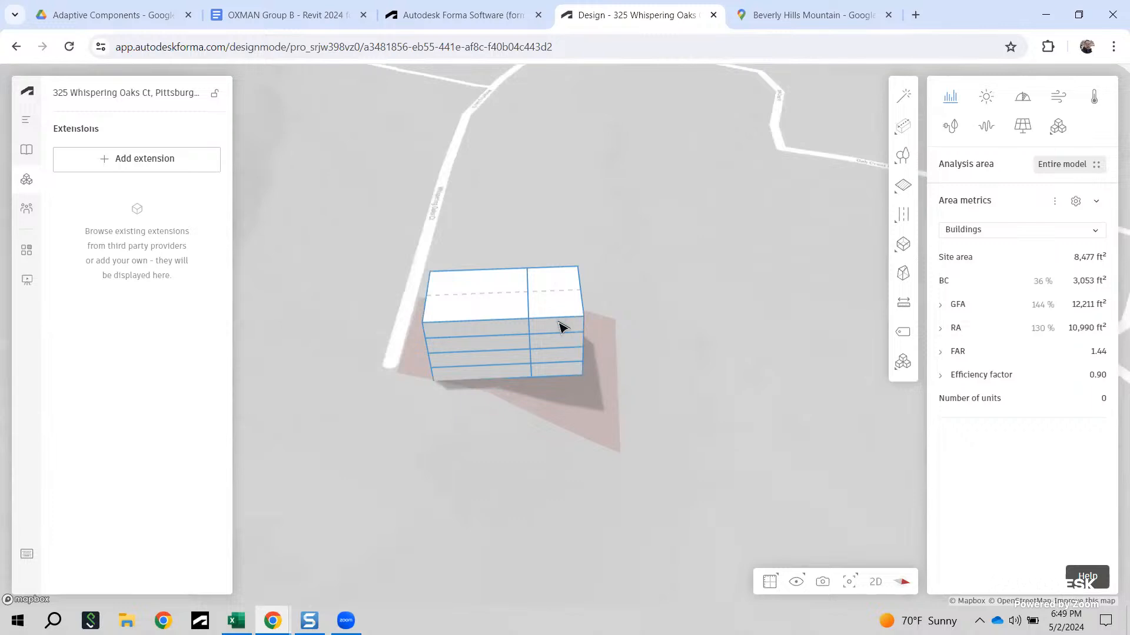
click(559, 325)
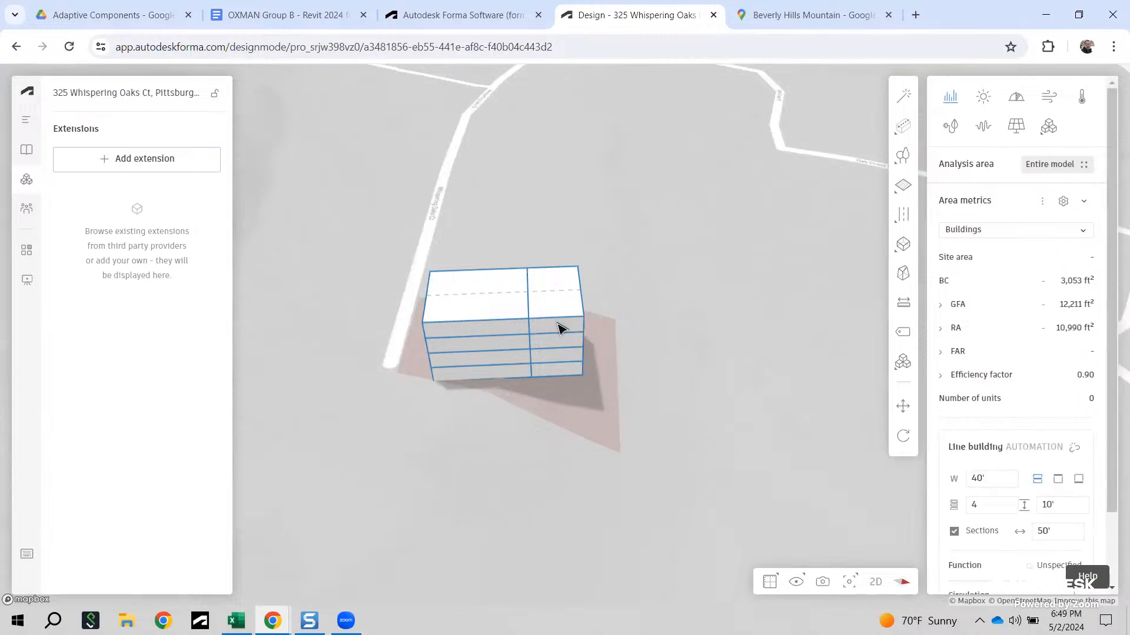
right_drag(585, 440, 656, 318)
right_drag(648, 439, 613, 438)
Step: Add the Thicket vegetation extension to the project, agreeing to its project data access, and close the extension catalogue
mouse_move(892, 371)
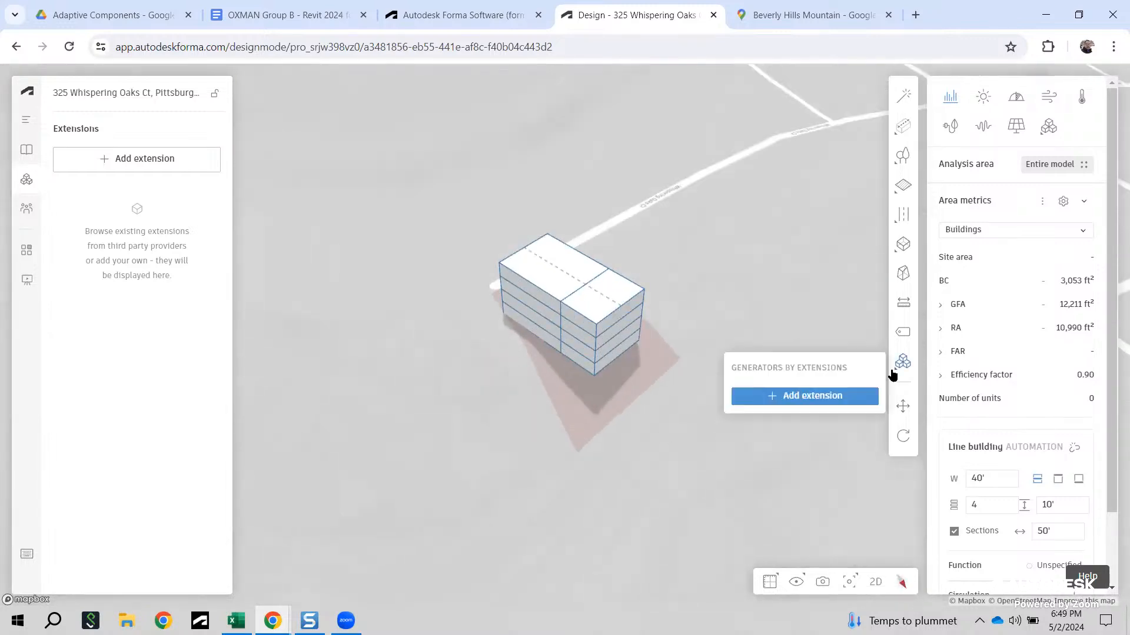
click(838, 397)
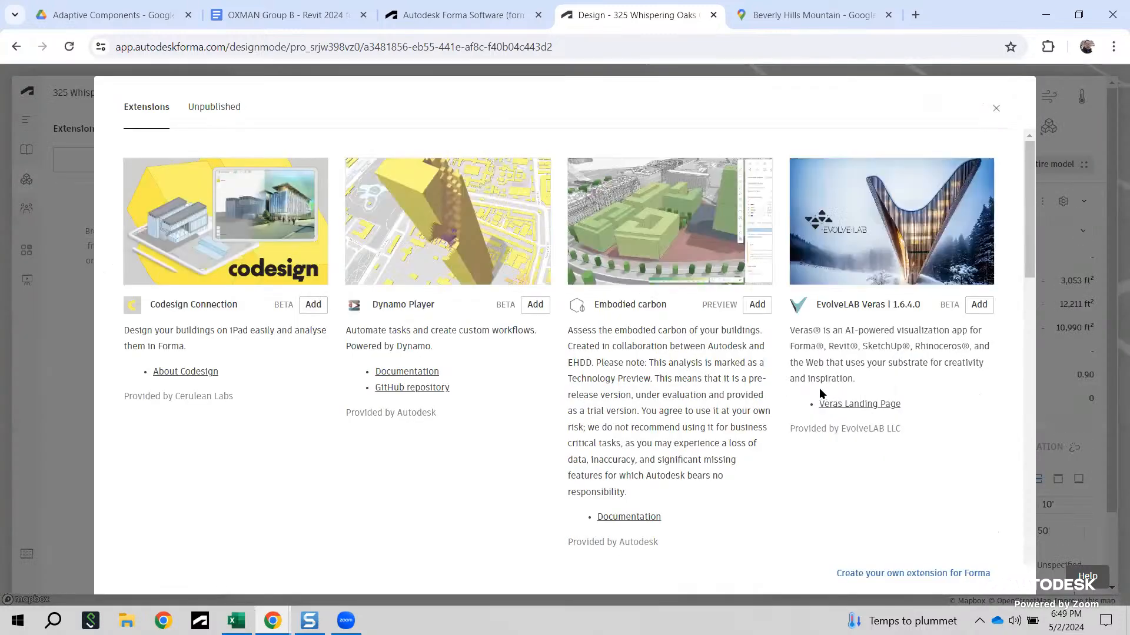
scroll(718, 376, down, 15)
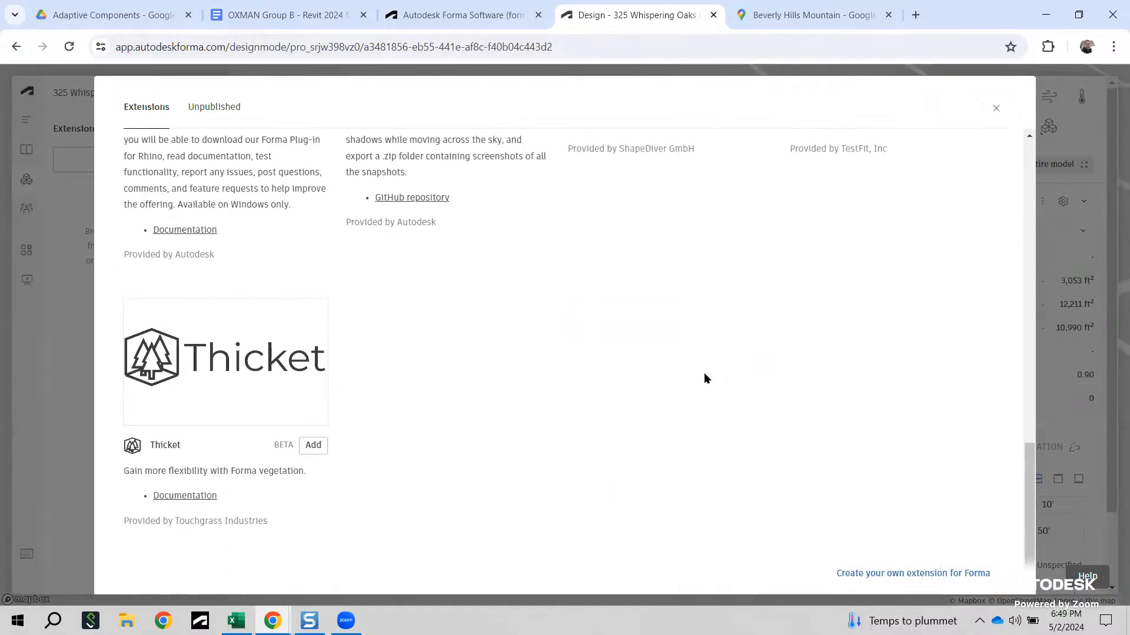
click(314, 446)
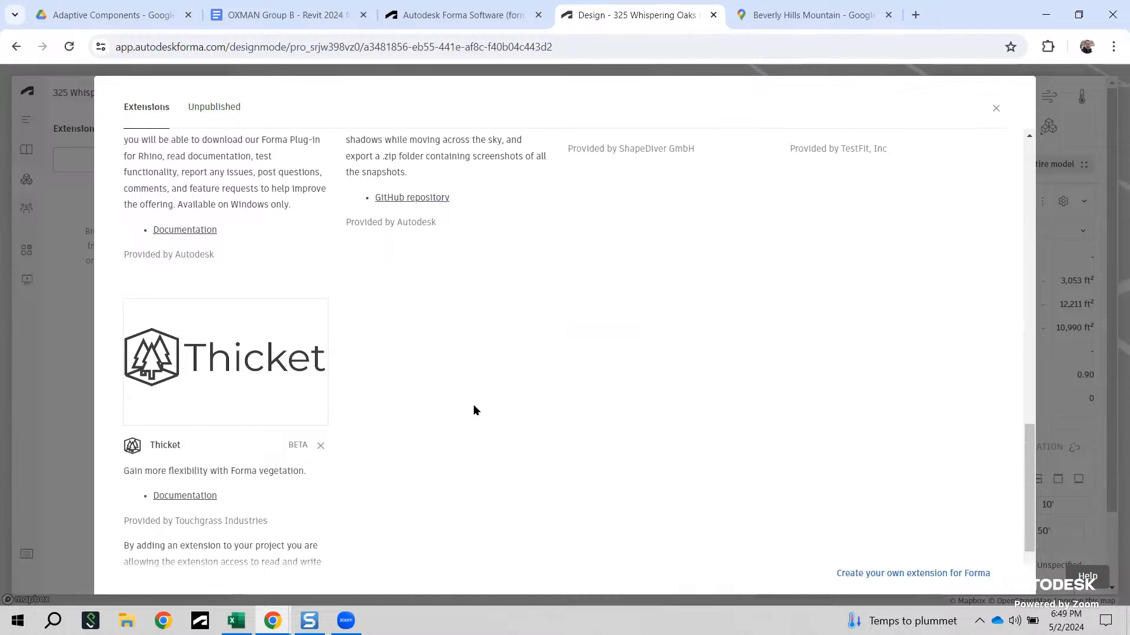
scroll(424, 459, down, 2)
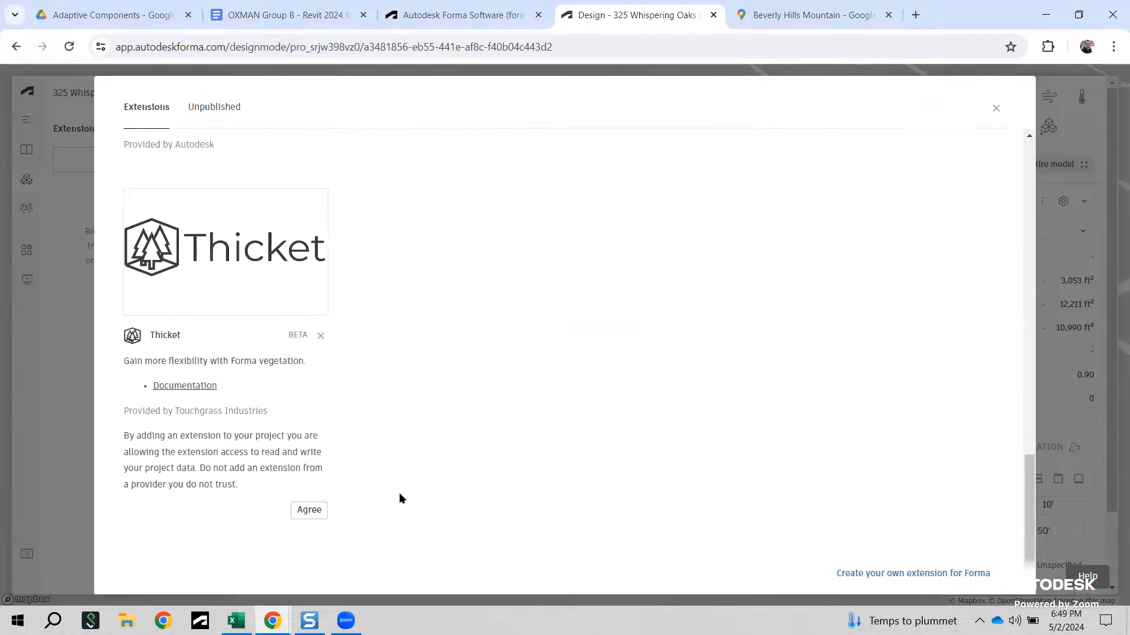
click(310, 510)
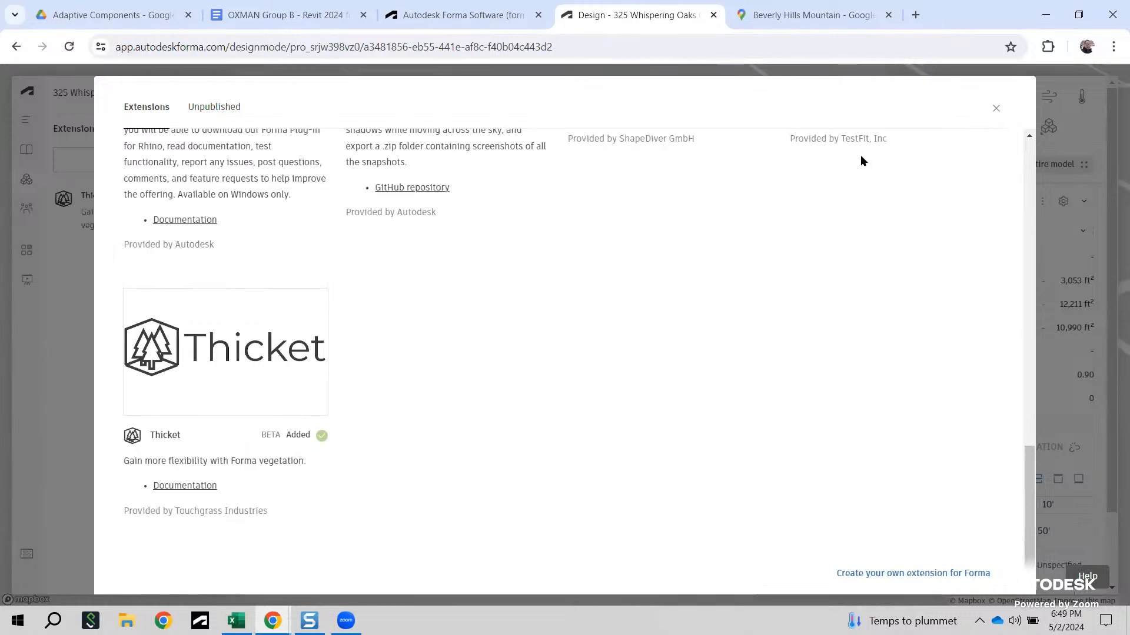
click(996, 112)
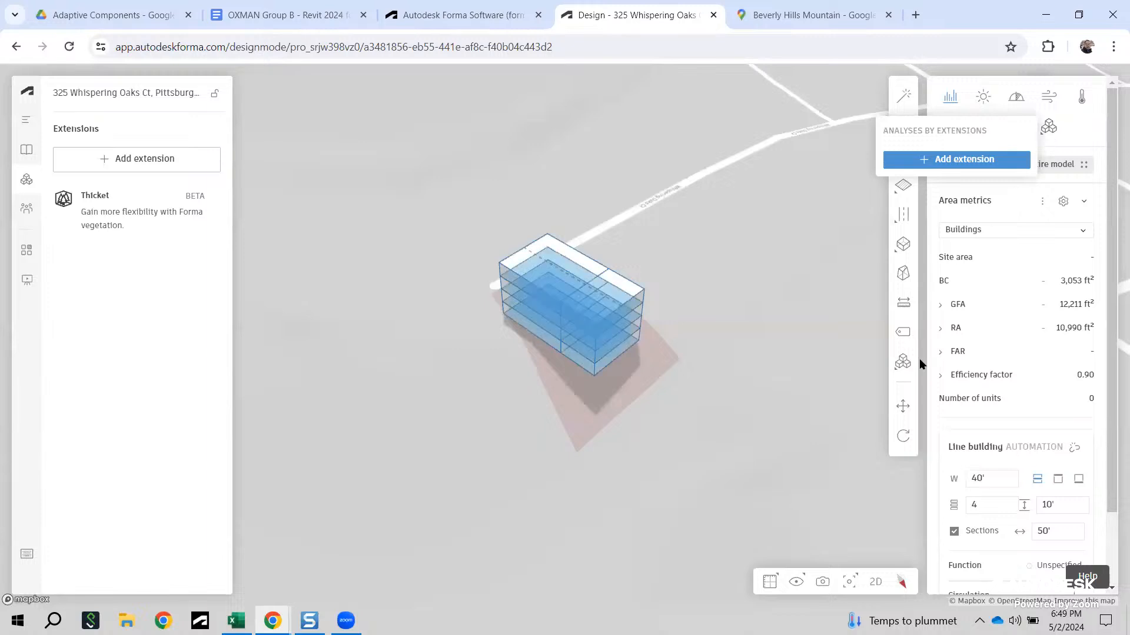
Step: Open Thicket and create a new tree line configuration with its spacing measured From Trunk
mouse_move(903, 365)
mouse_move(1050, 128)
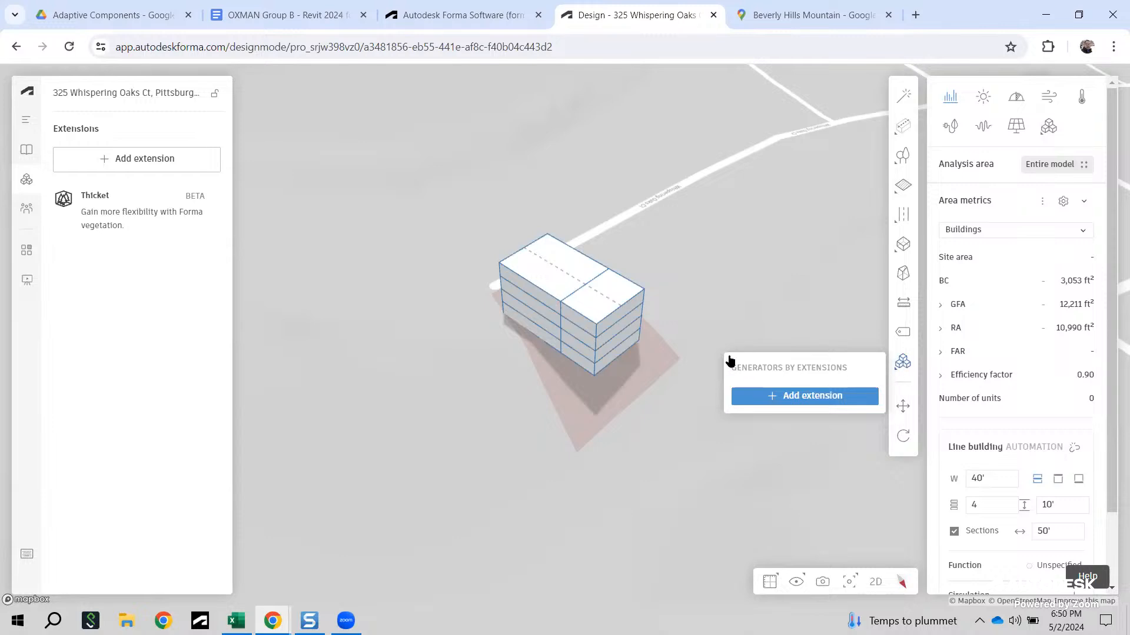
click(117, 213)
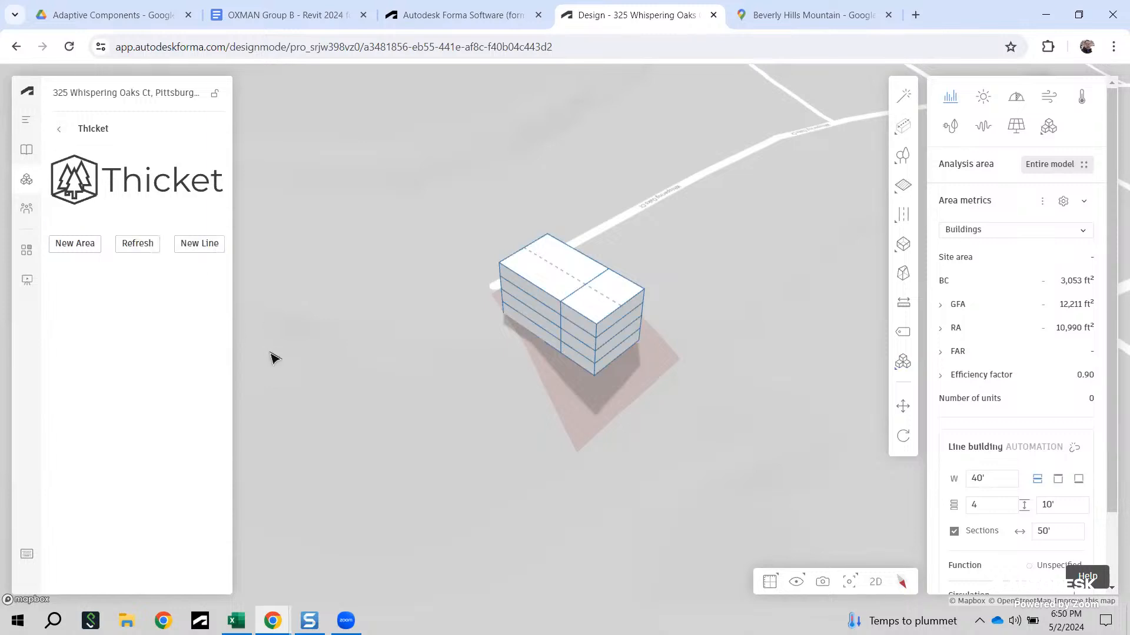
click(197, 246)
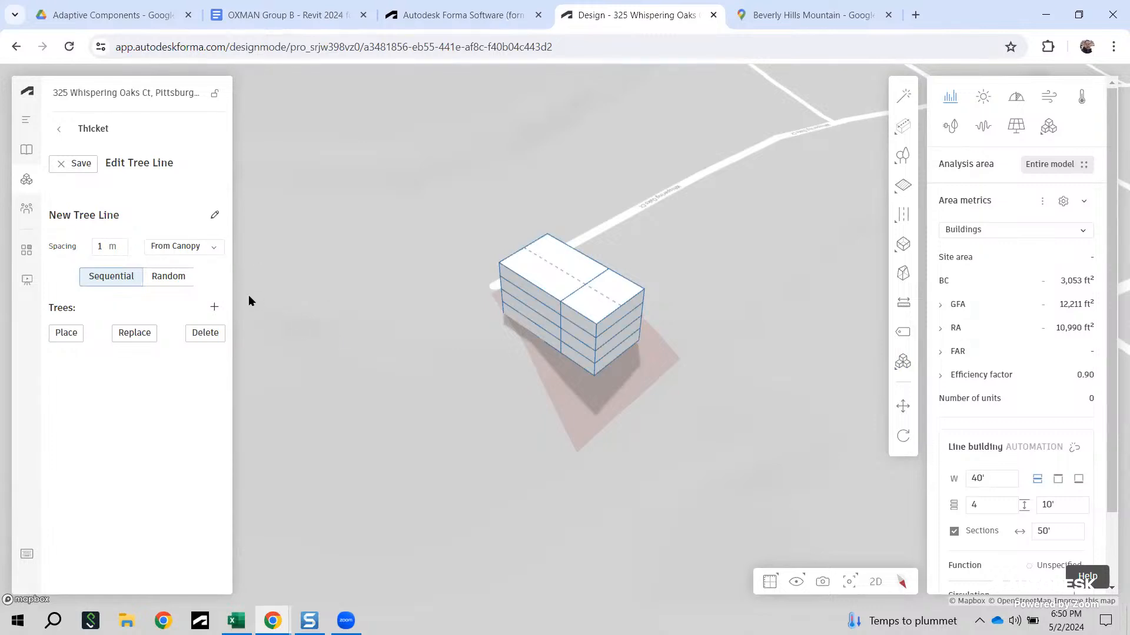
click(200, 250)
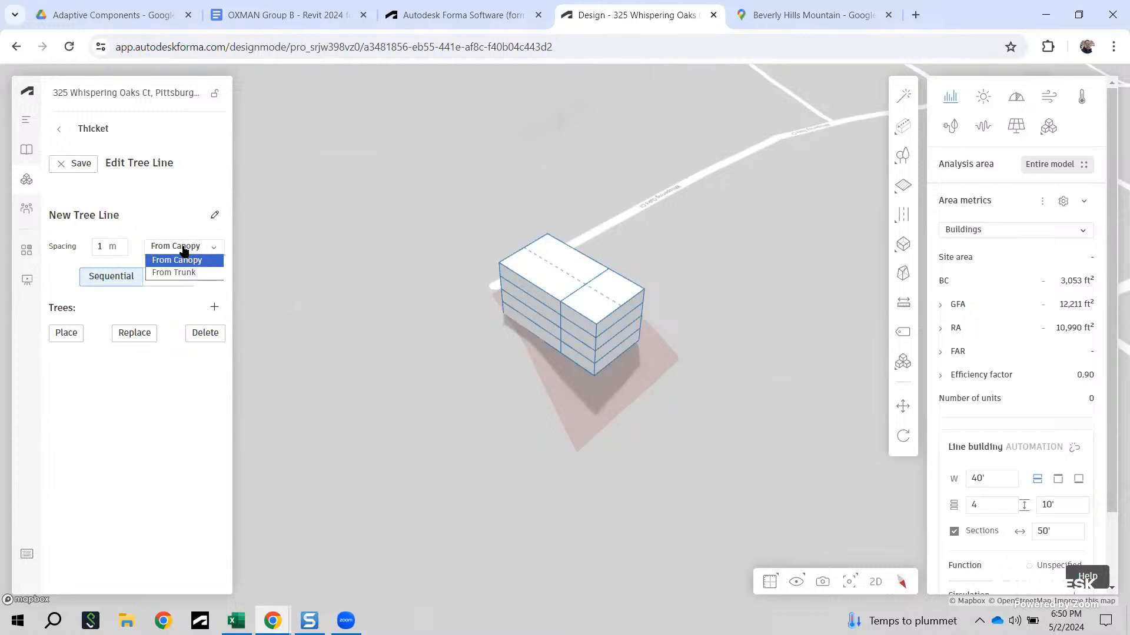
click(186, 272)
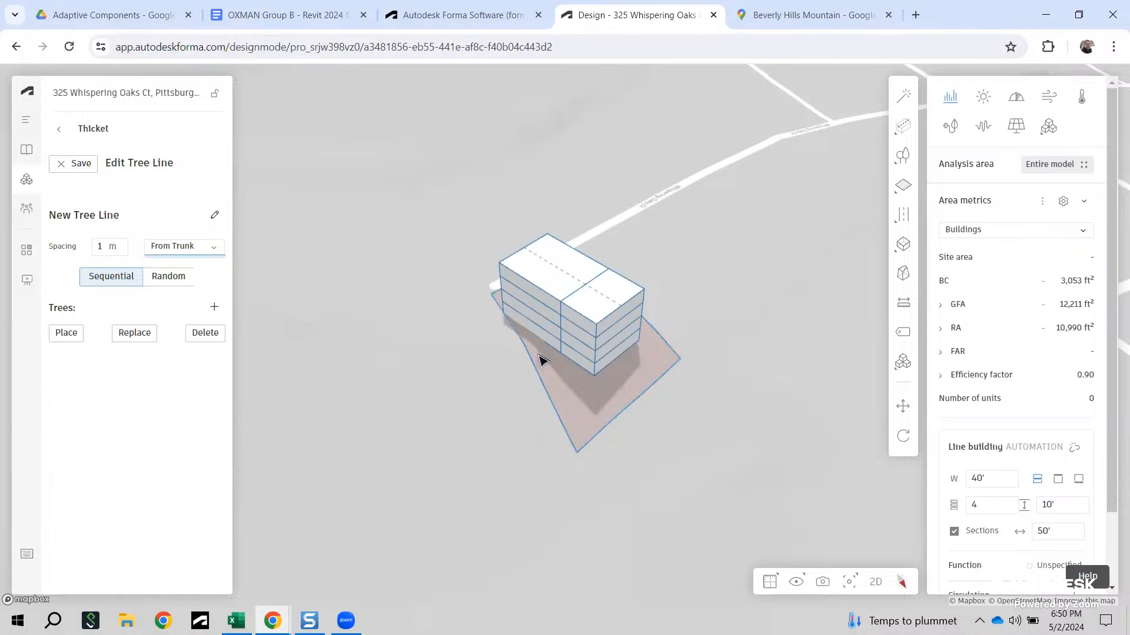
scroll(291, 289, up, 2)
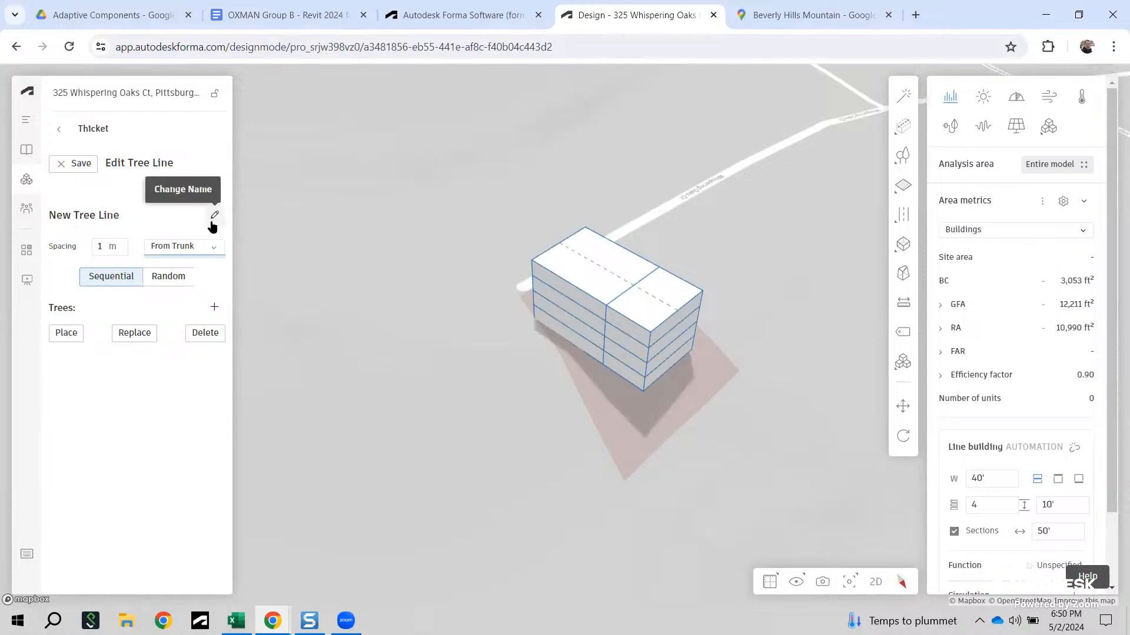
Step: Try to place the new Thicket tree line without any trees configured and read the alert
click(69, 337)
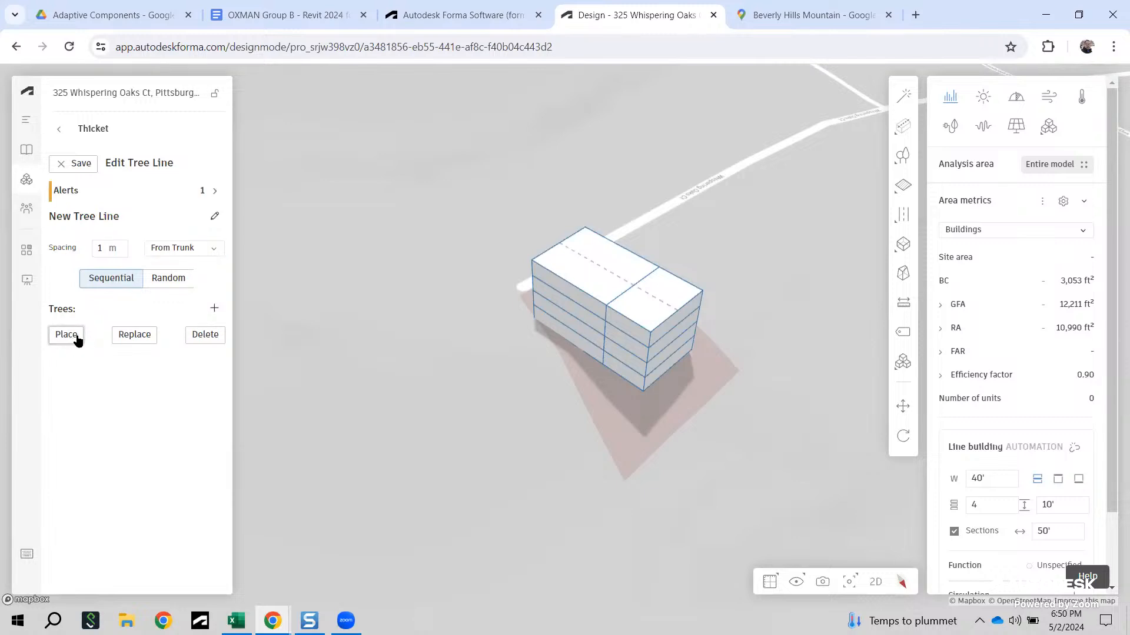
click(213, 191)
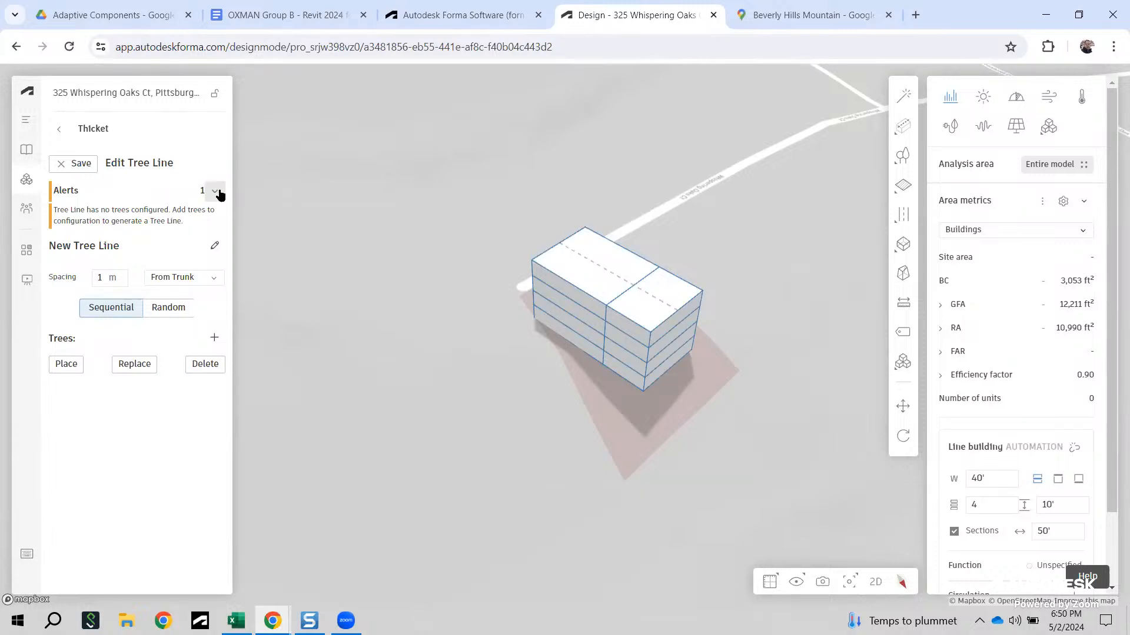
click(218, 192)
Step: Draw a standard Forma tree line beside the building's short end, parallel to the site limit's outer edge
mouse_move(899, 164)
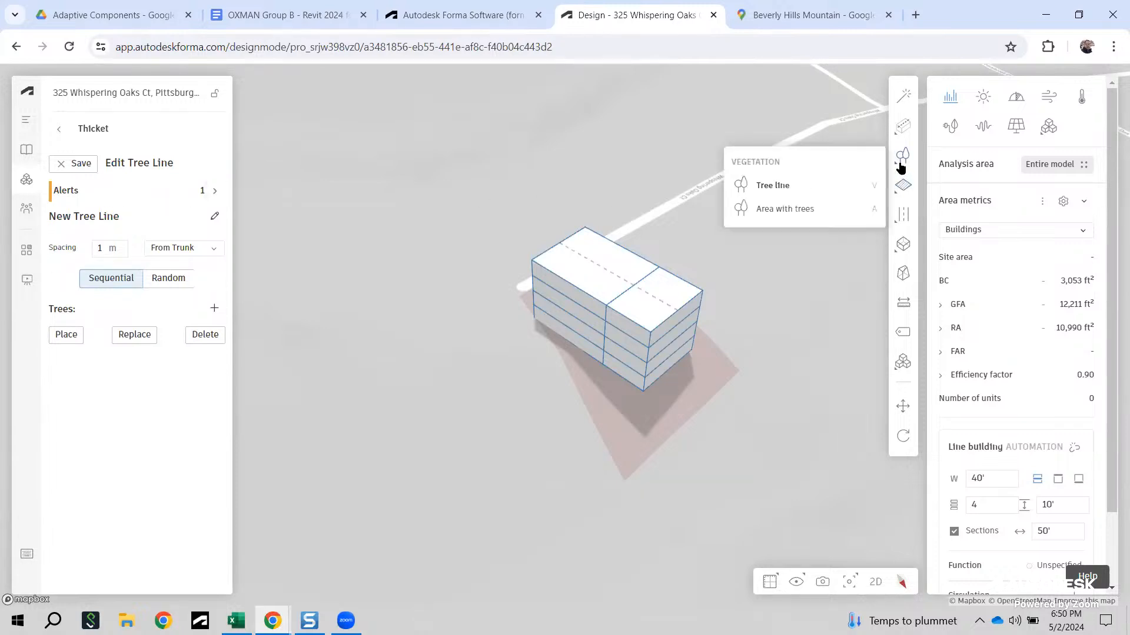
click(769, 186)
click(630, 444)
click(710, 371)
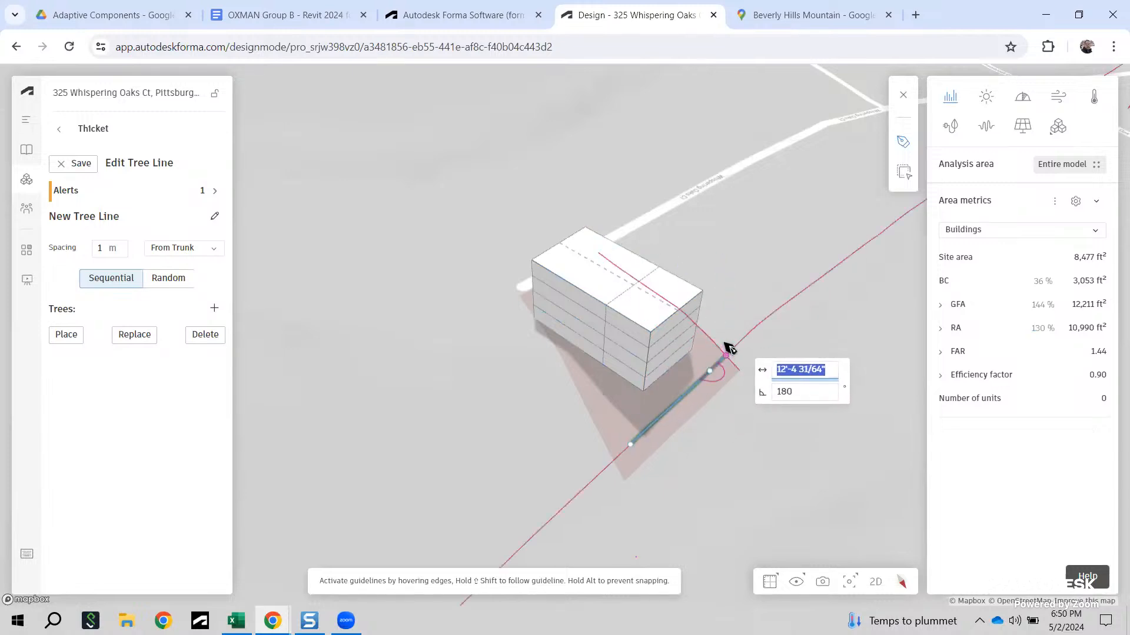
key(Return)
scroll(705, 394, up, 1)
key(Escape)
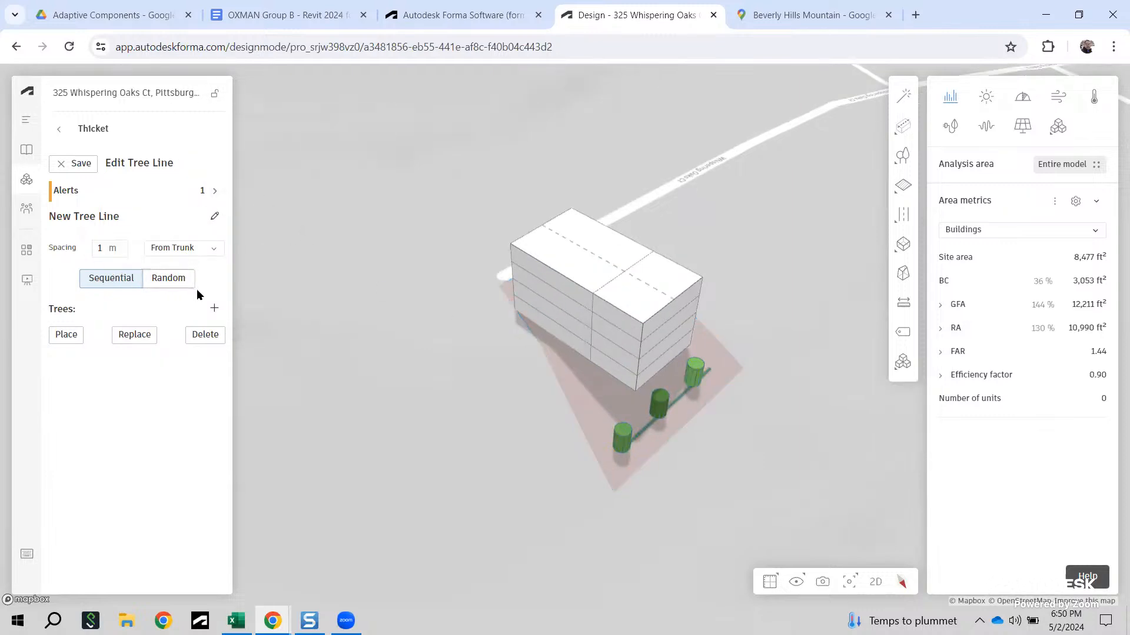
Step: Try replacing the drawn tree line, add a Globular tree to the Thicket configuration and expand its shape and size settings
click(680, 408)
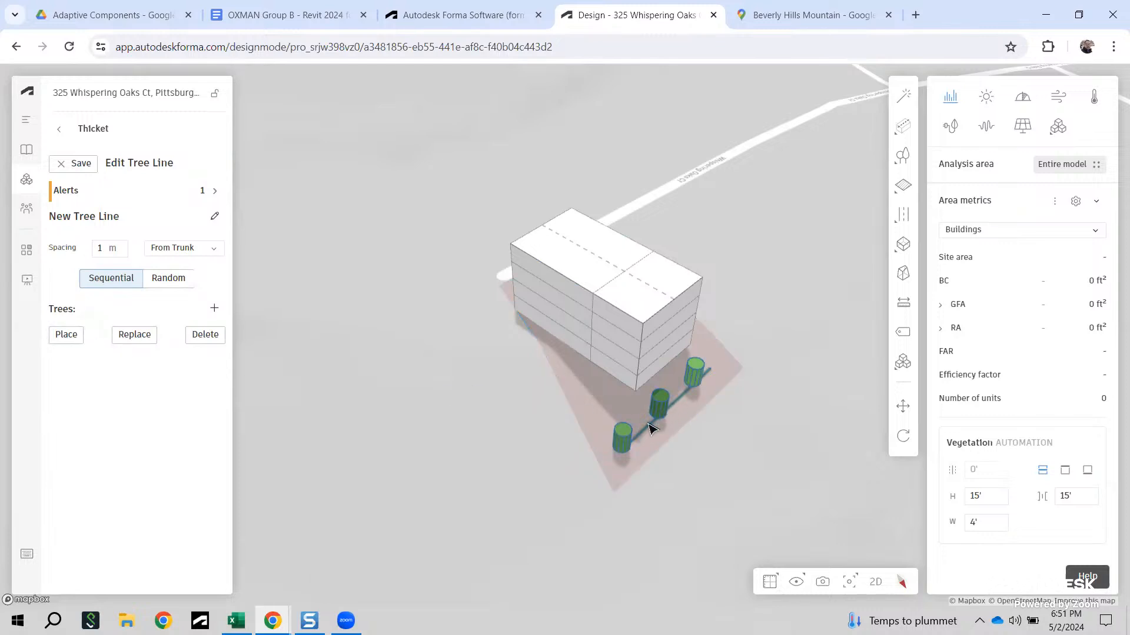
click(135, 341)
click(215, 310)
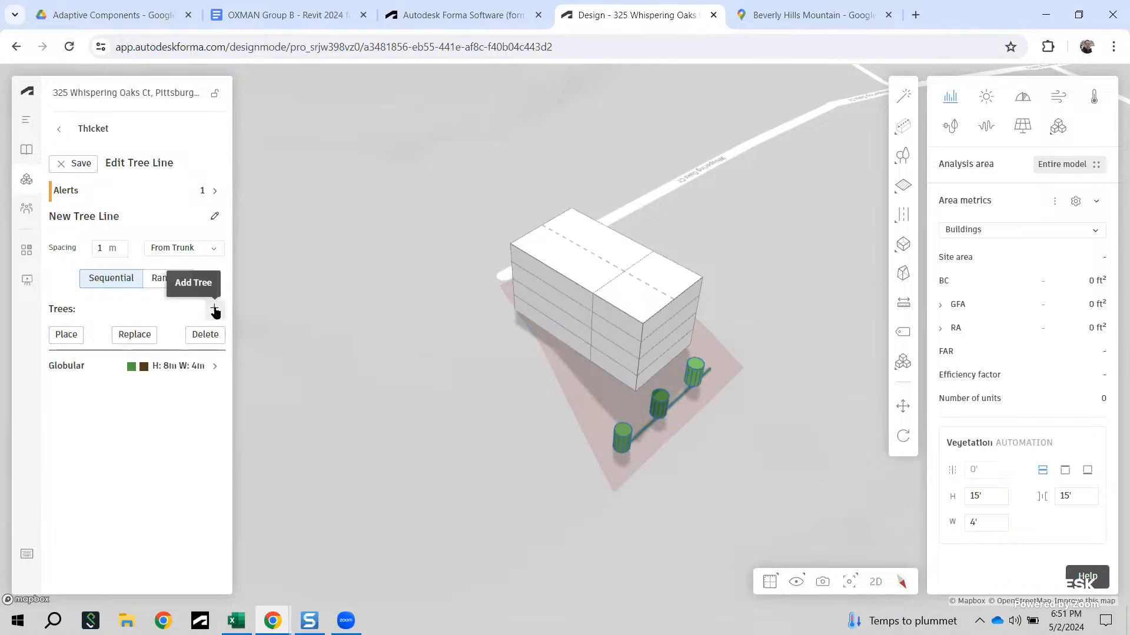
click(86, 368)
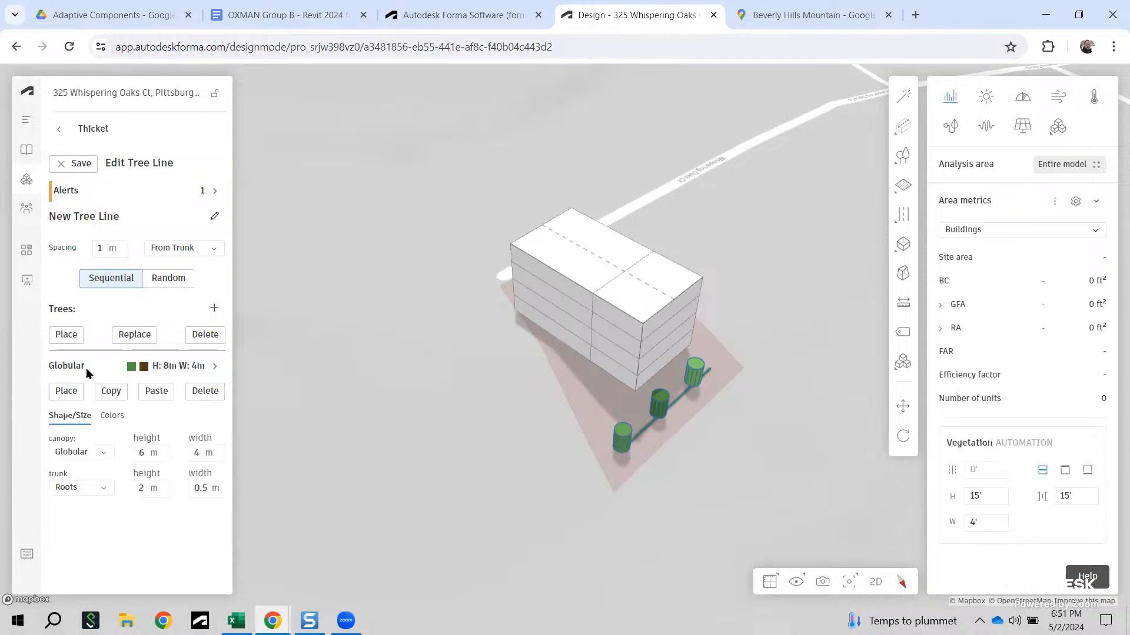
Step: Place a Thicket line of Globular trees at 1 m trunk spacing along the site limit's outer edge, beside the building's short end
click(755, 469)
scroll(746, 469, up, 5)
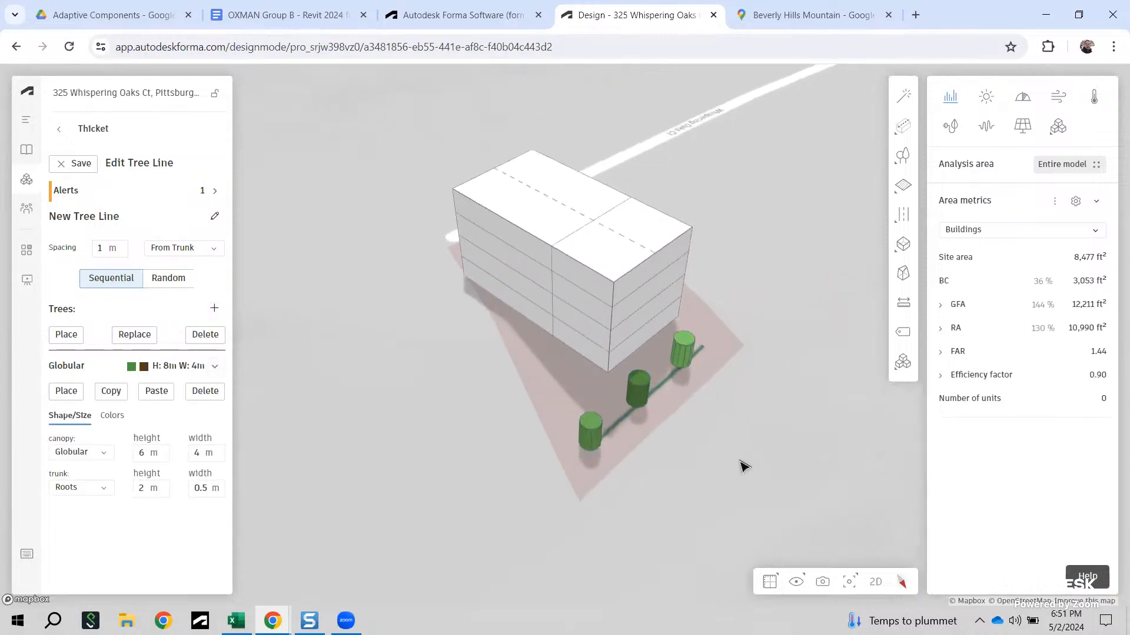
click(627, 388)
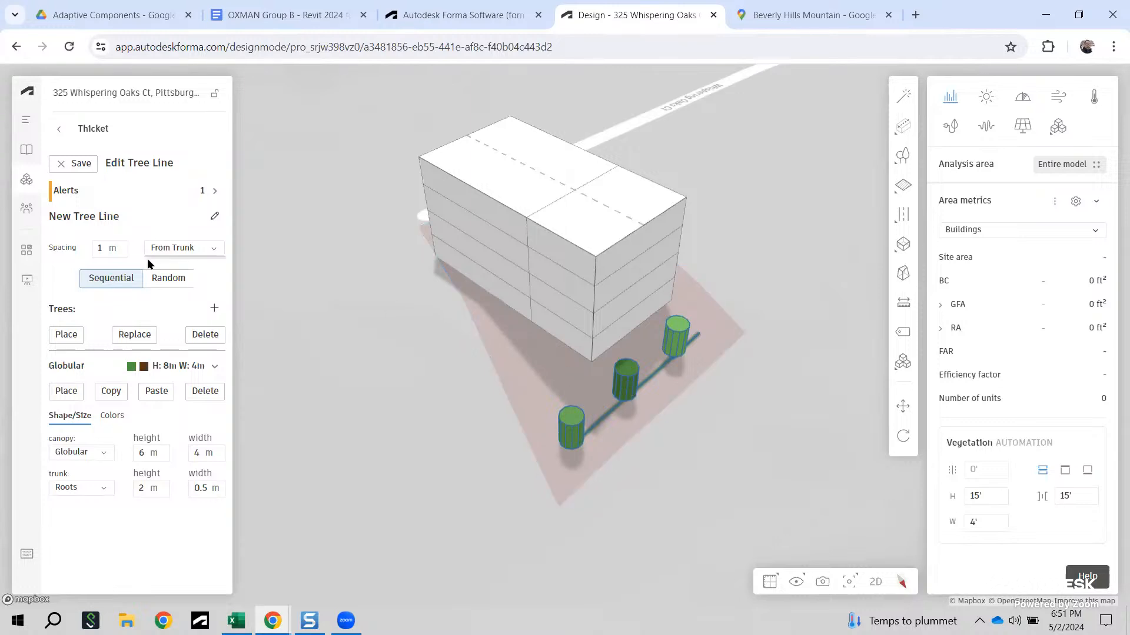
click(71, 335)
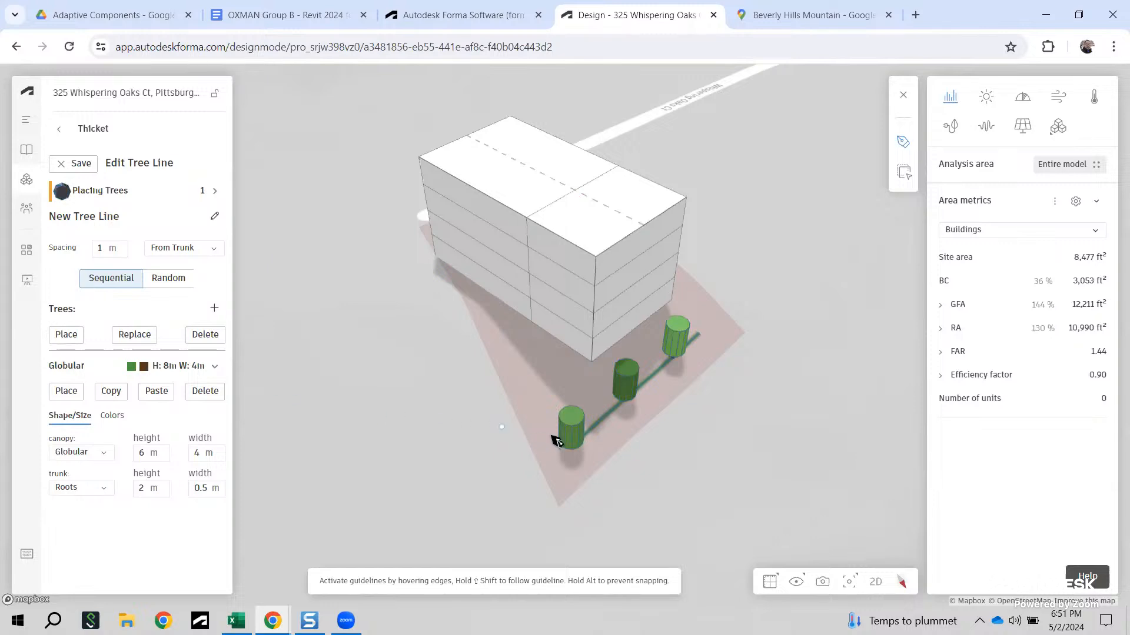
click(568, 472)
click(732, 324)
key(Escape)
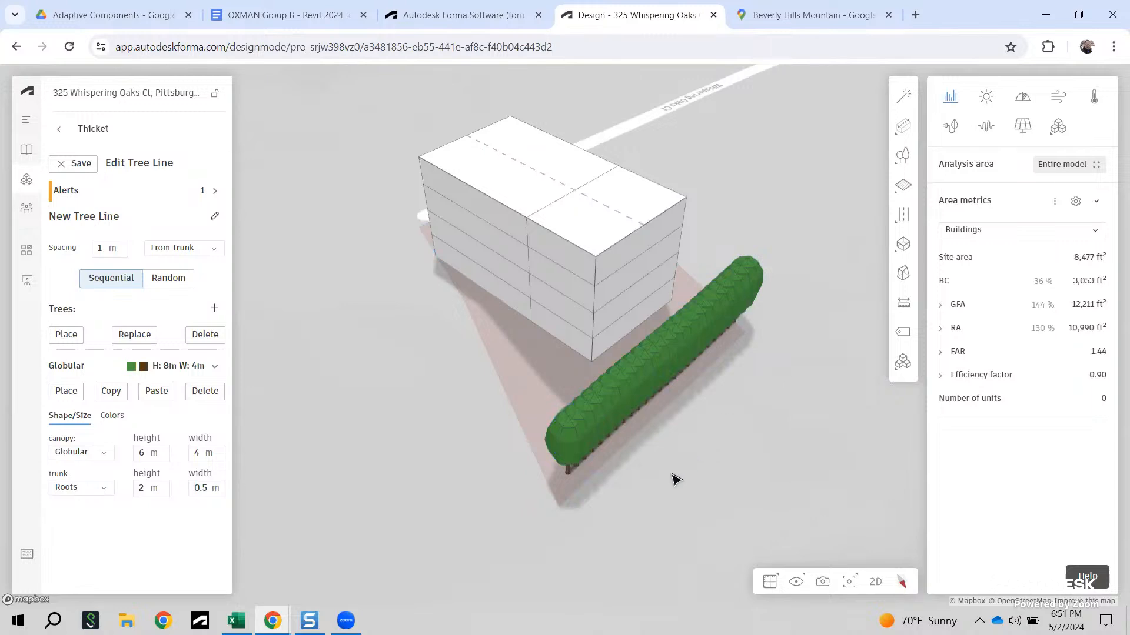
scroll(651, 502, up, 5)
right_drag(676, 467, 578, 449)
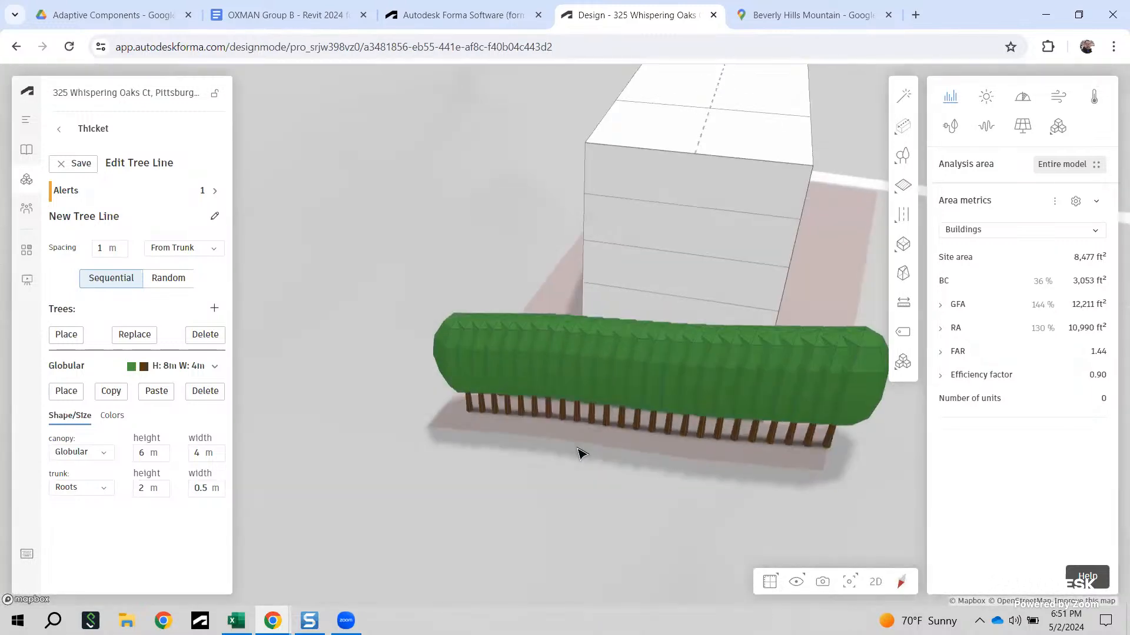
Step: Set the Thicket tree line's 1 m spacing to be measured from the canopy instead of the trunk
click(643, 408)
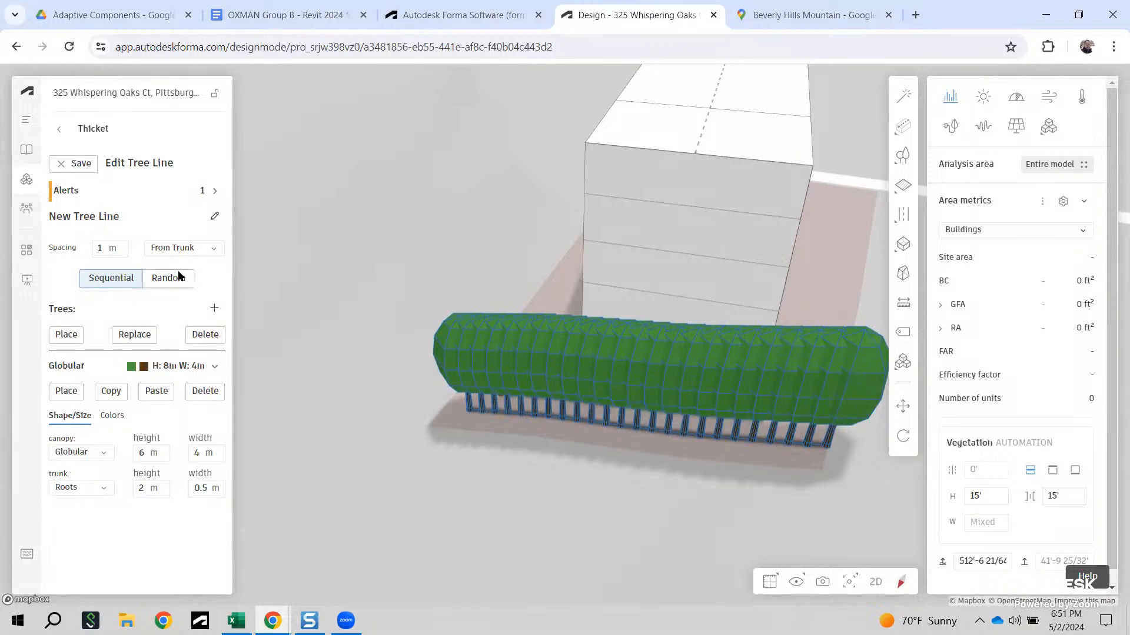
click(196, 250)
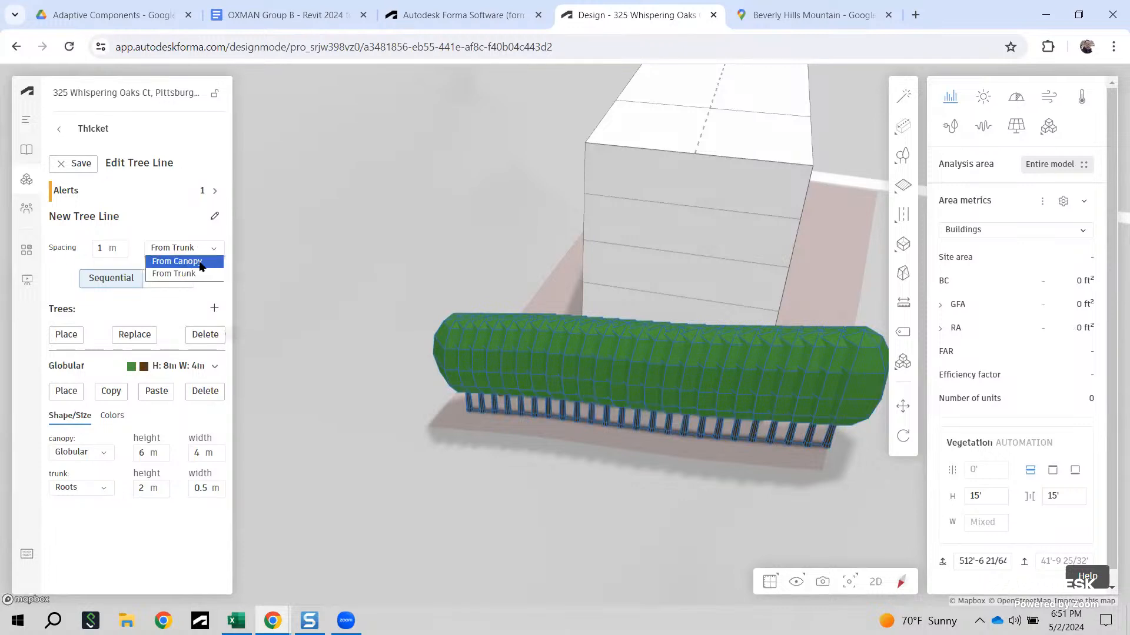
click(201, 263)
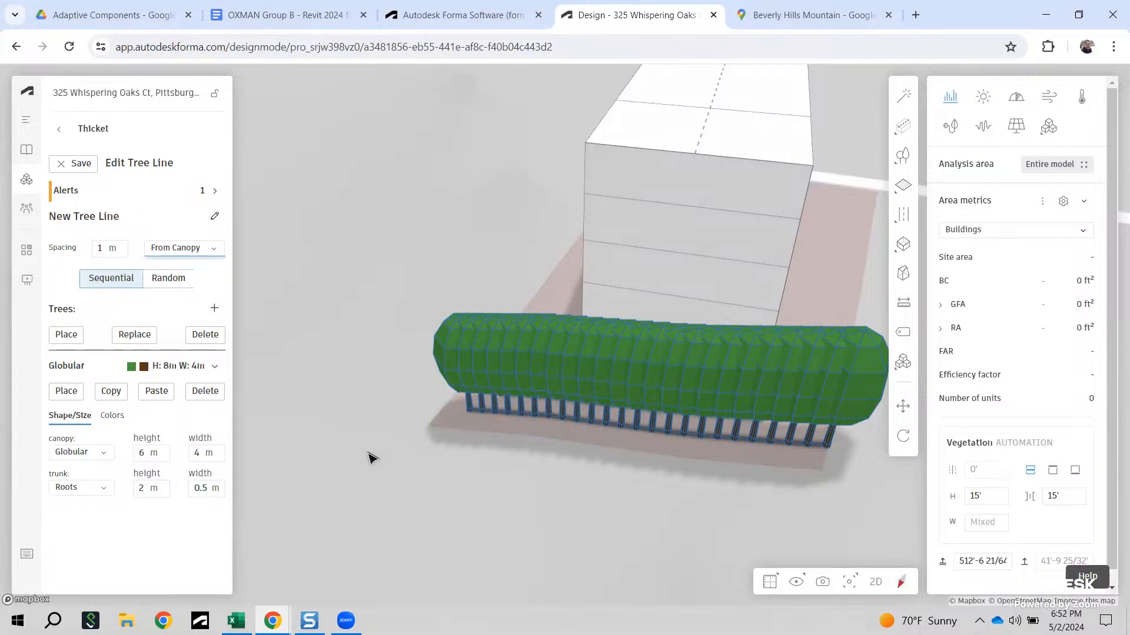
Step: Delete the crowded Thicket trees and the standard Forma tree line beside the building's short end
click(766, 417)
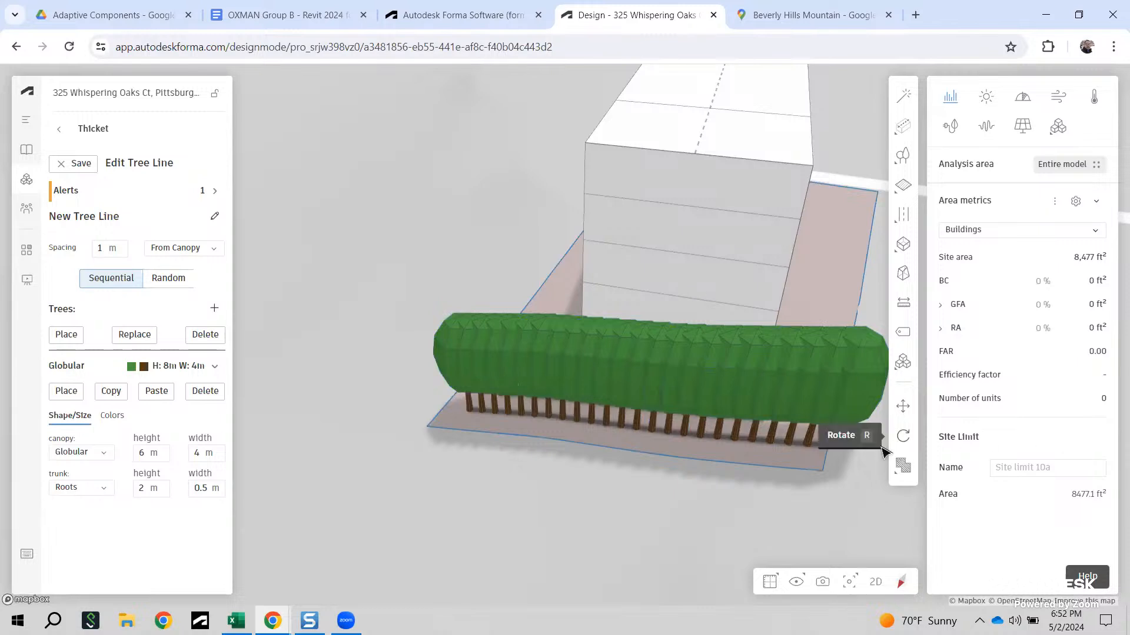
click(814, 443)
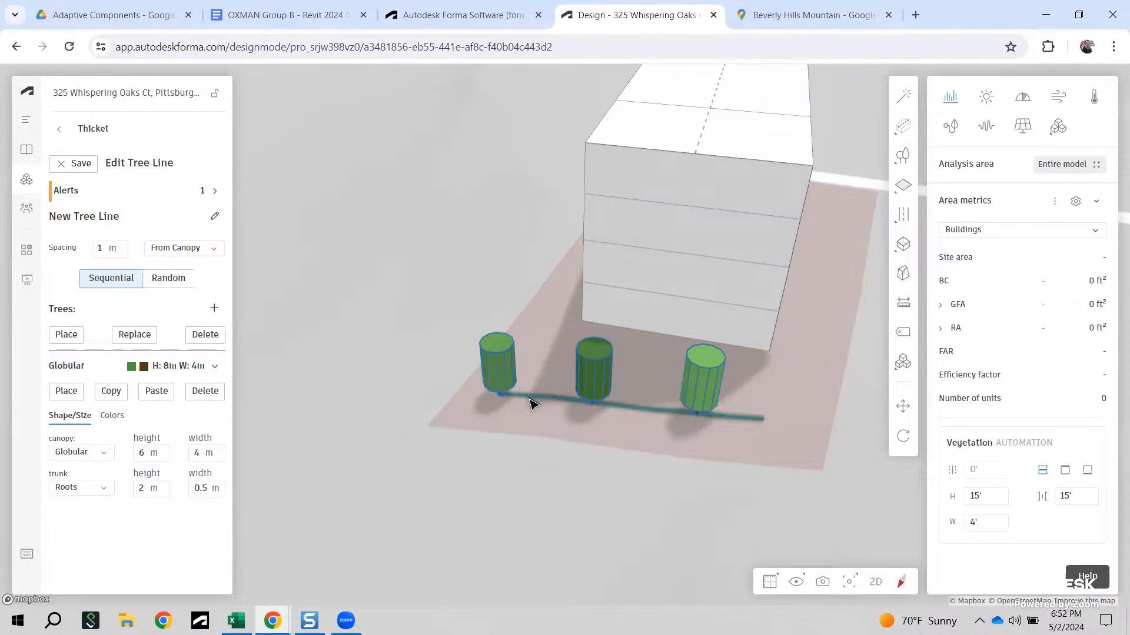
key(Delete)
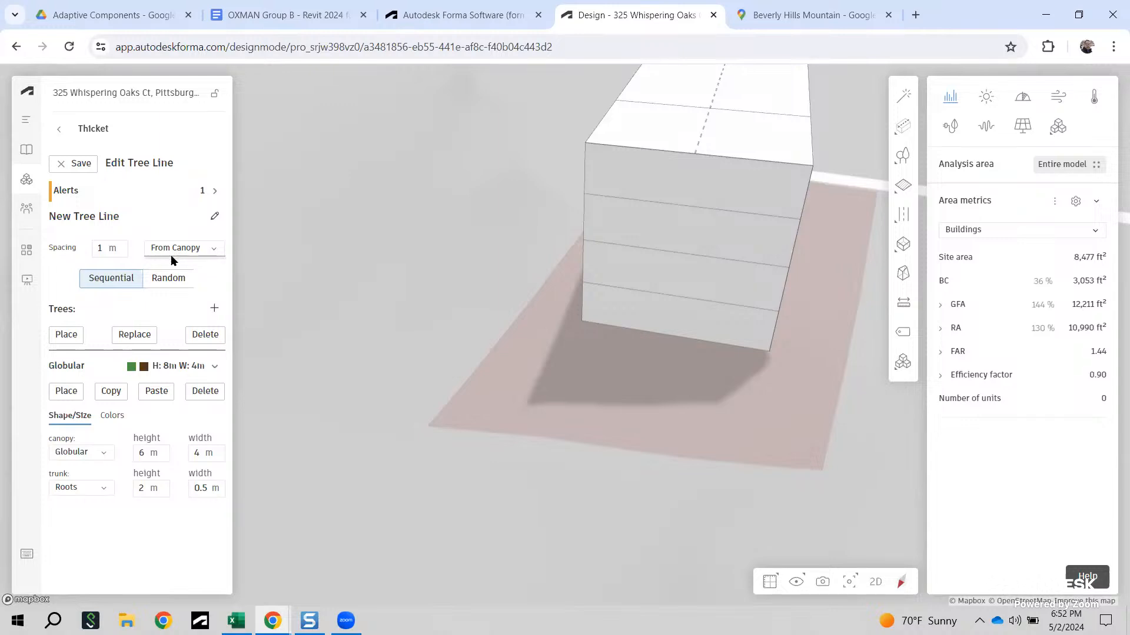
click(73, 336)
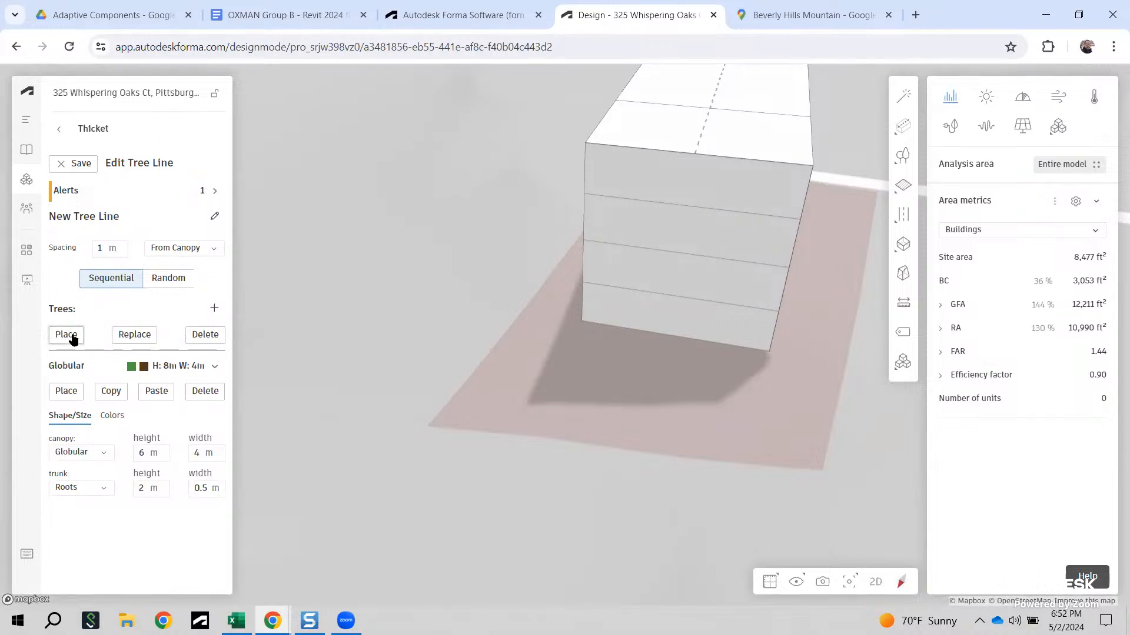
click(106, 455)
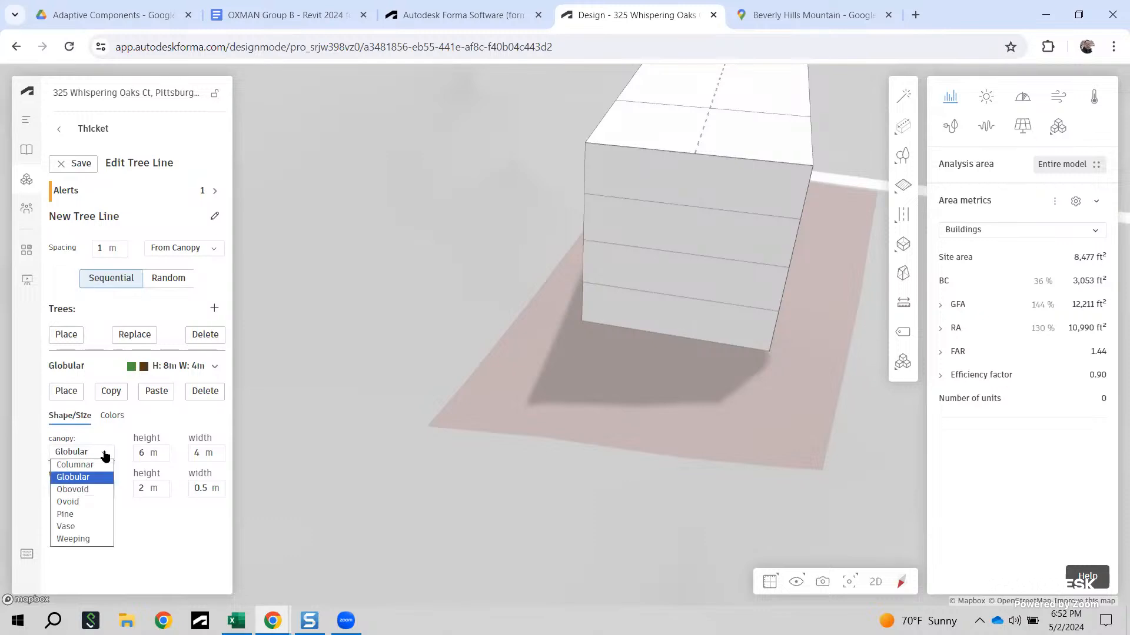
click(105, 455)
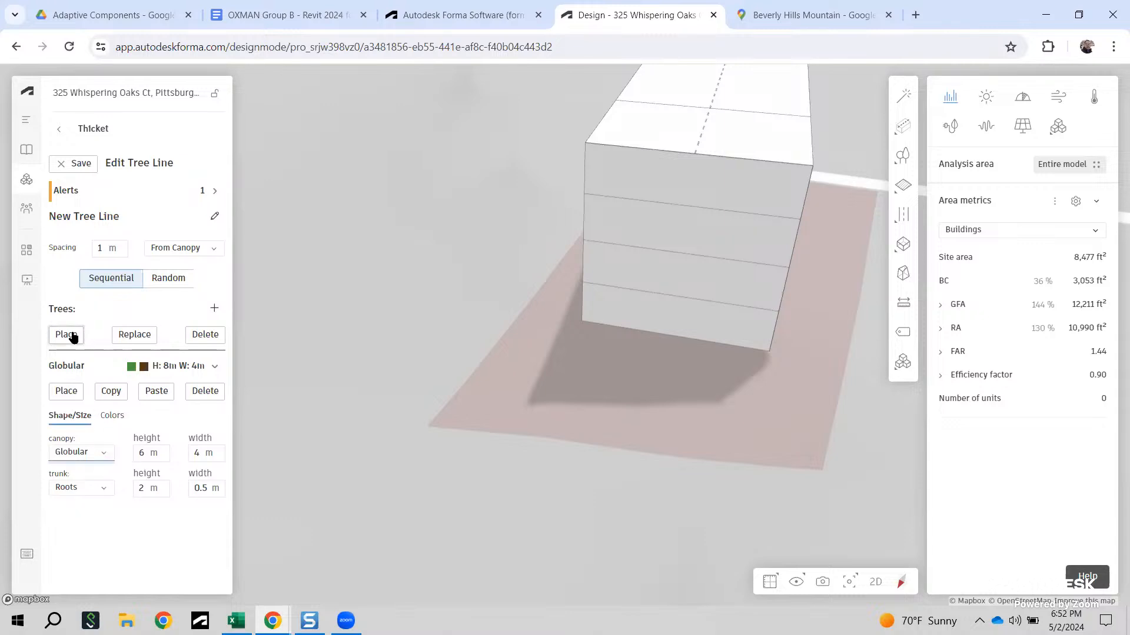
click(209, 368)
click(207, 369)
click(75, 368)
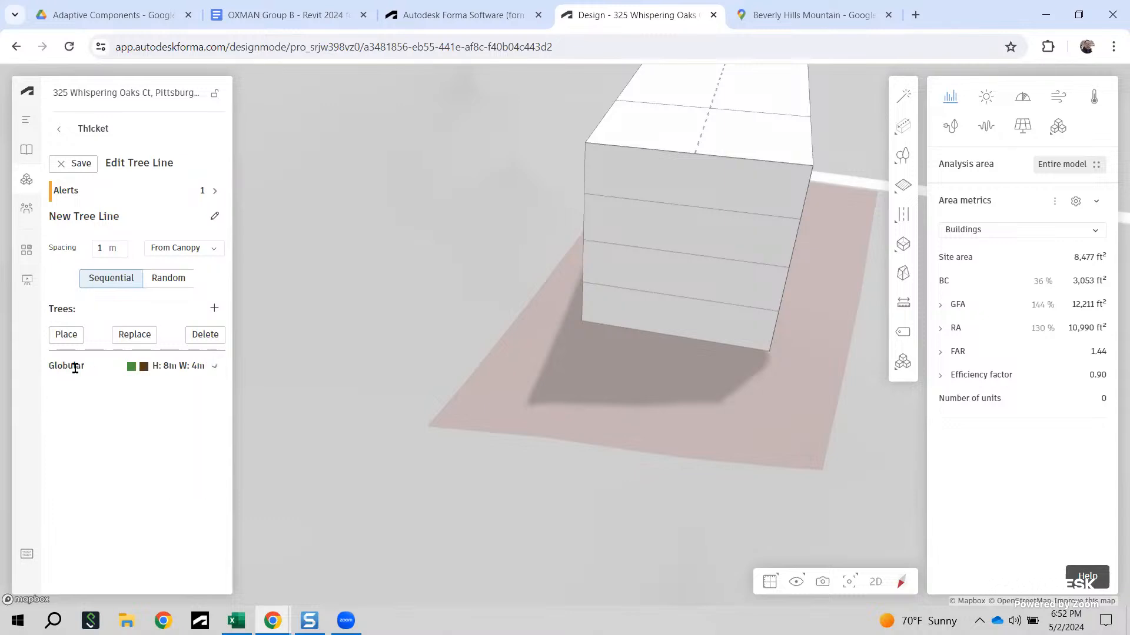
click(179, 365)
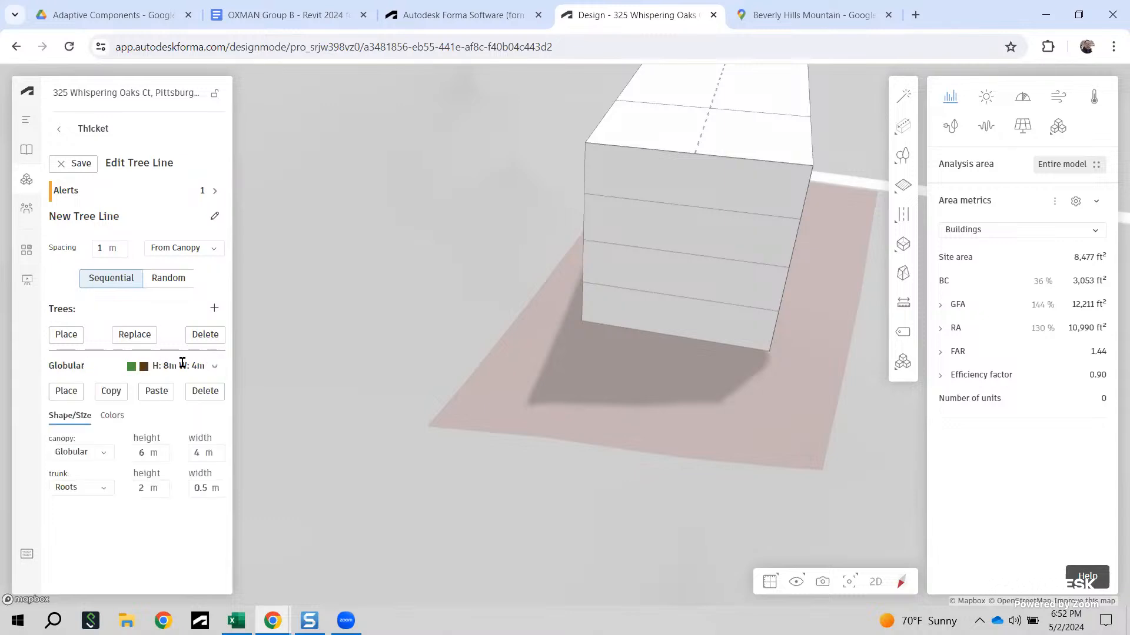
Step: Place a Thicket line of Globular trees about 115 ft long, running past the building's short end and beyond the site limit
click(66, 335)
click(479, 410)
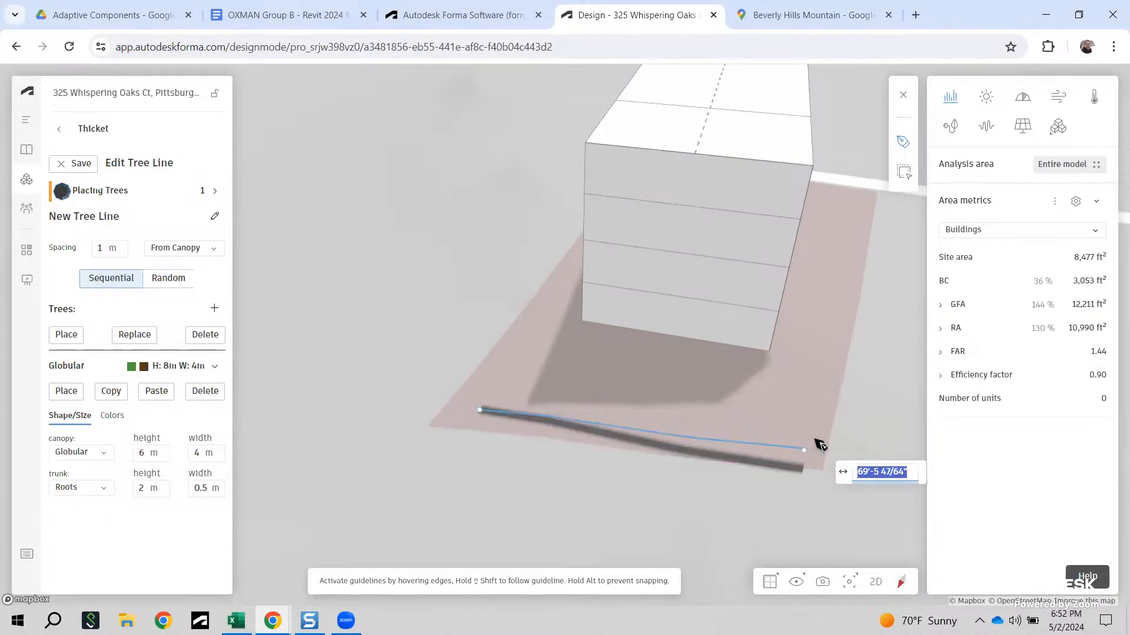
middle_drag(850, 452, 542, 423)
scroll(544, 424, down, 2)
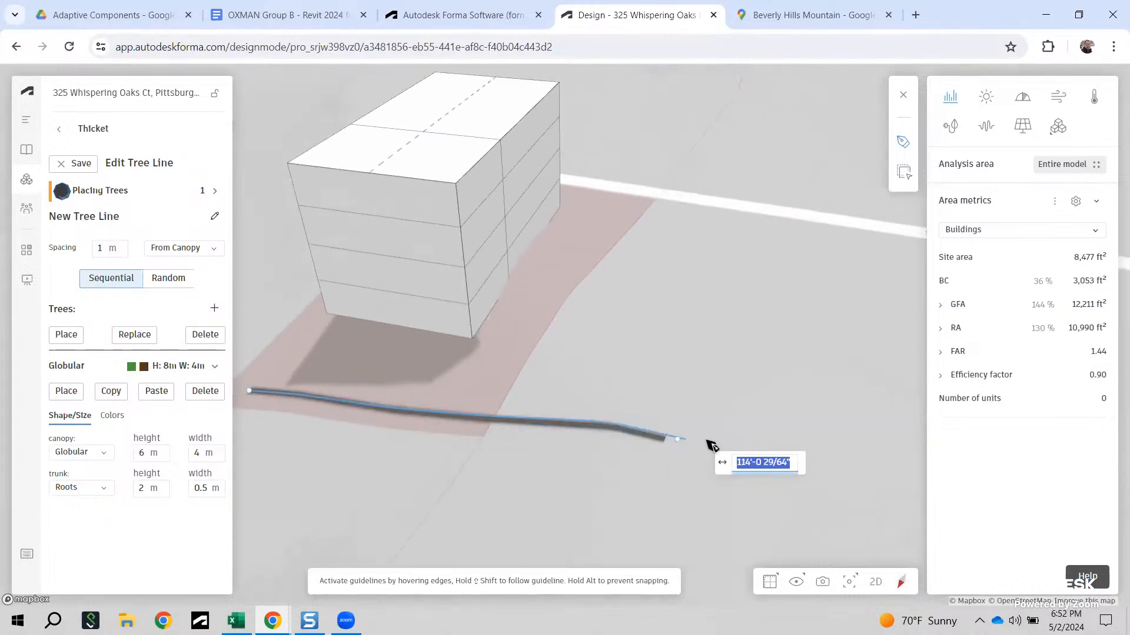
click(691, 446)
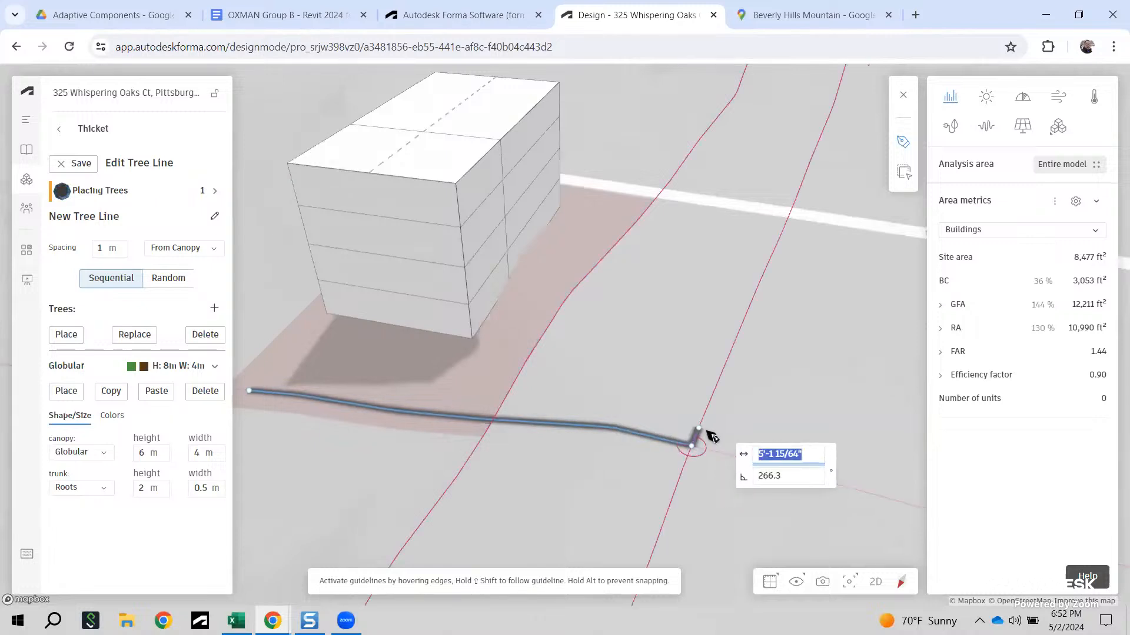
key(Escape)
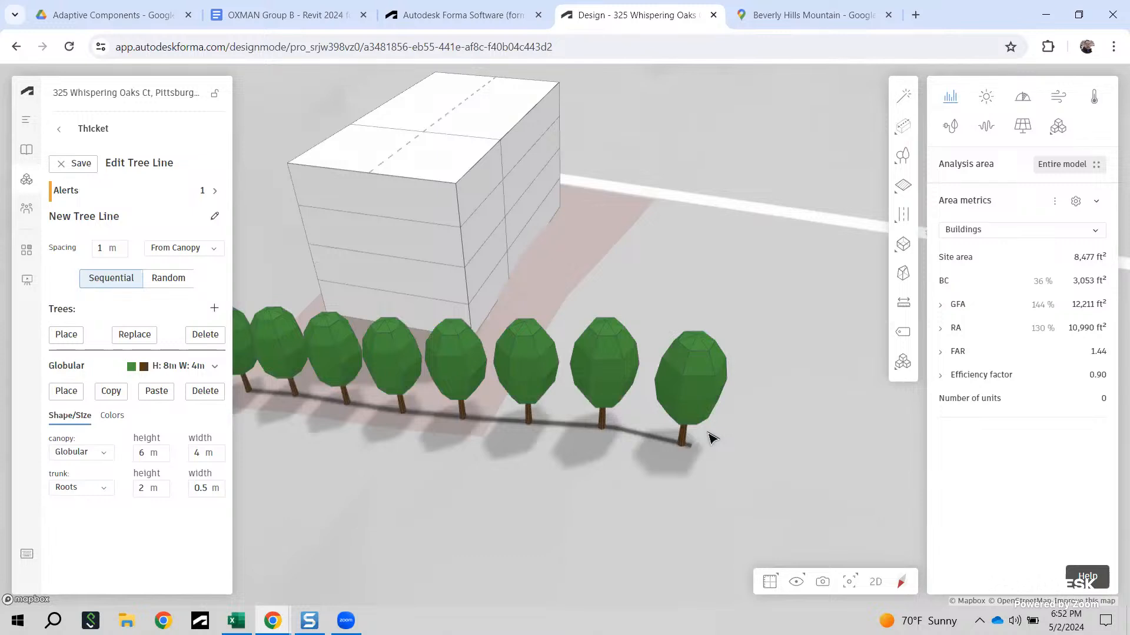
scroll(712, 391, down, 1)
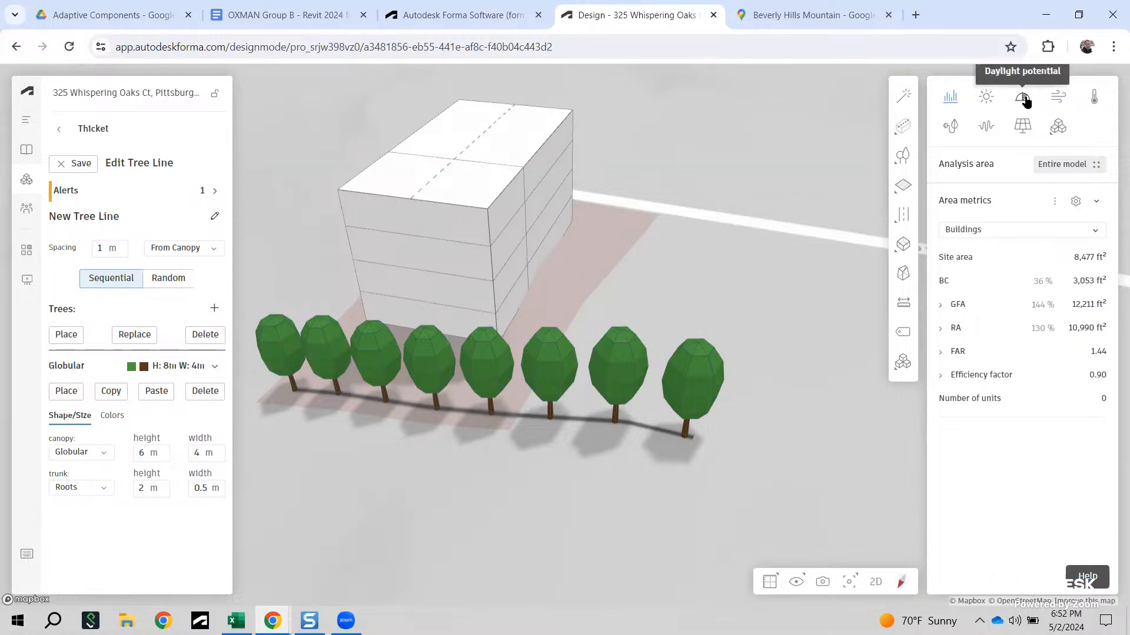
Step: Run a microclimate analysis with a 492 ft area radius and open its results
click(1094, 97)
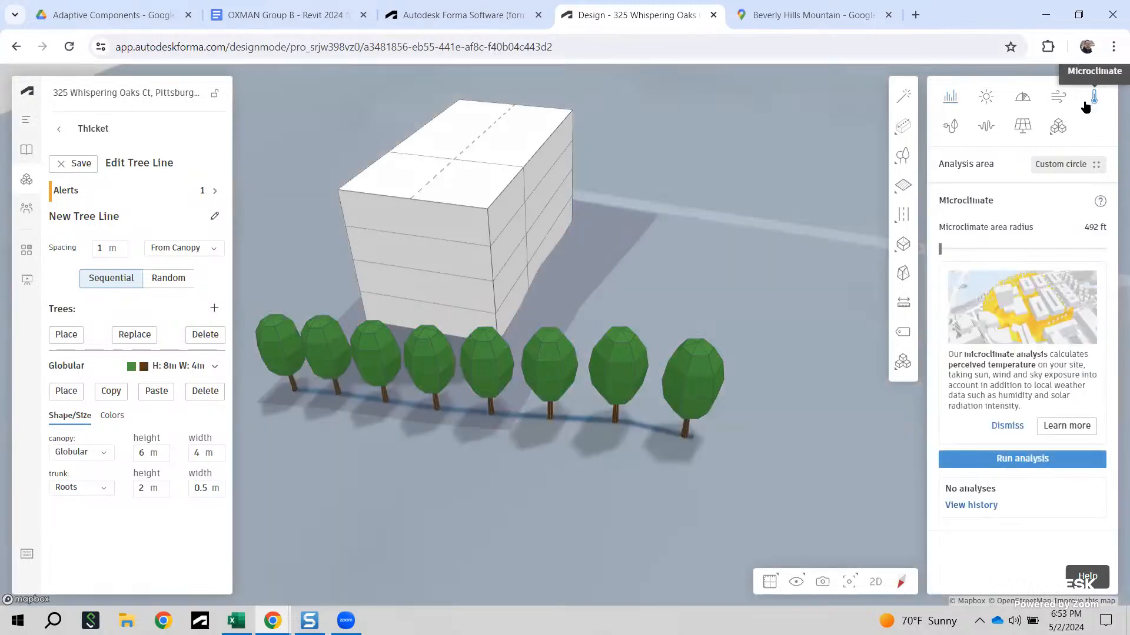
click(1009, 465)
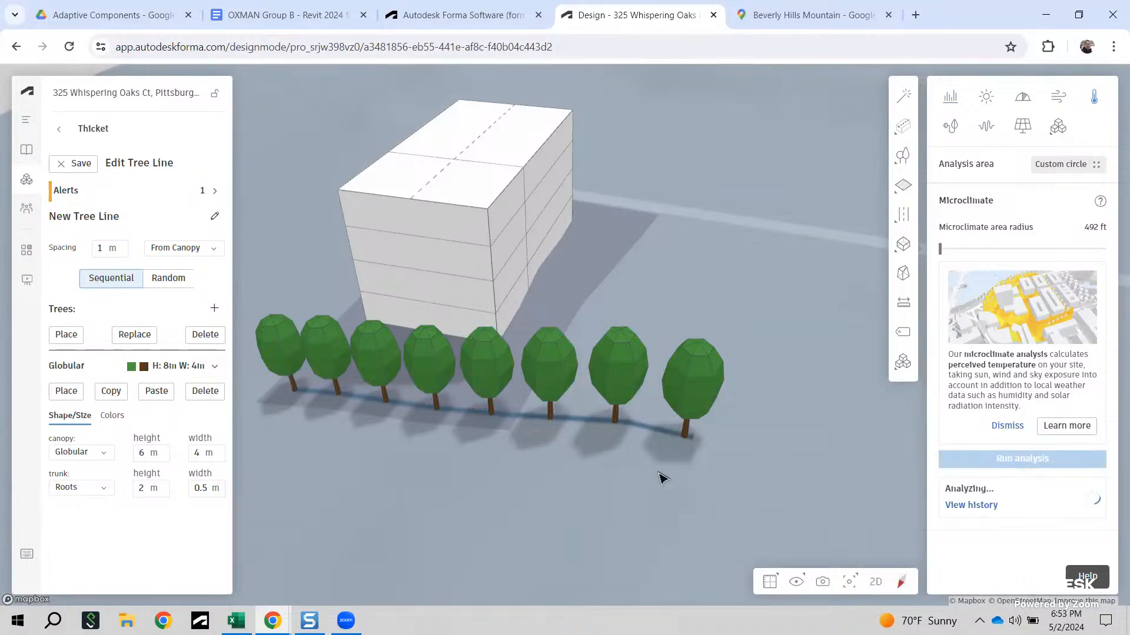
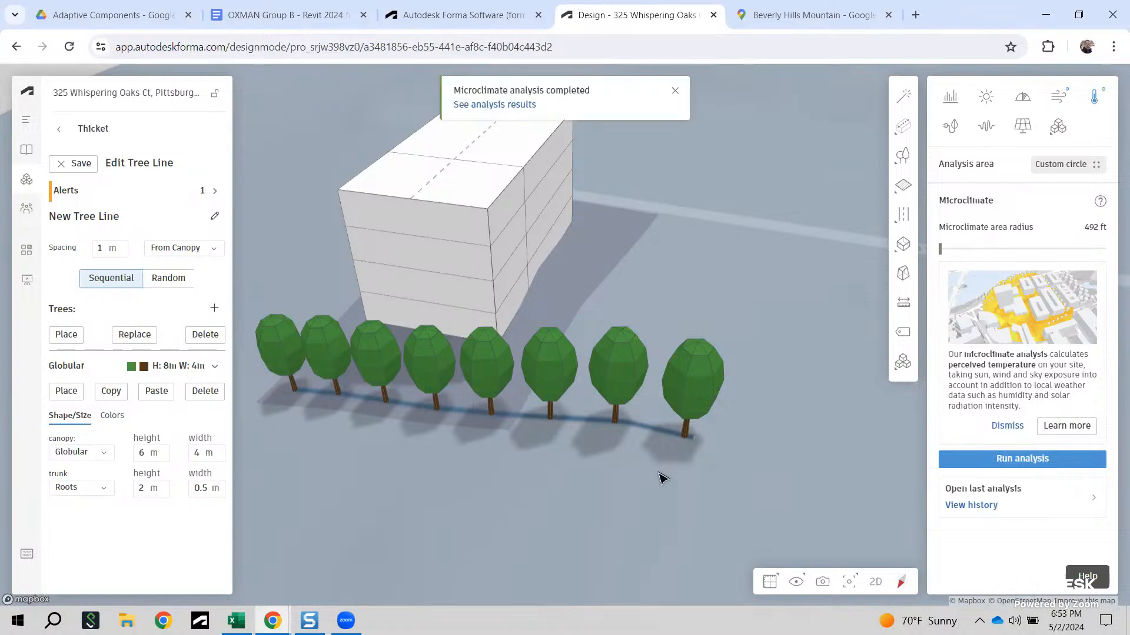
click(521, 106)
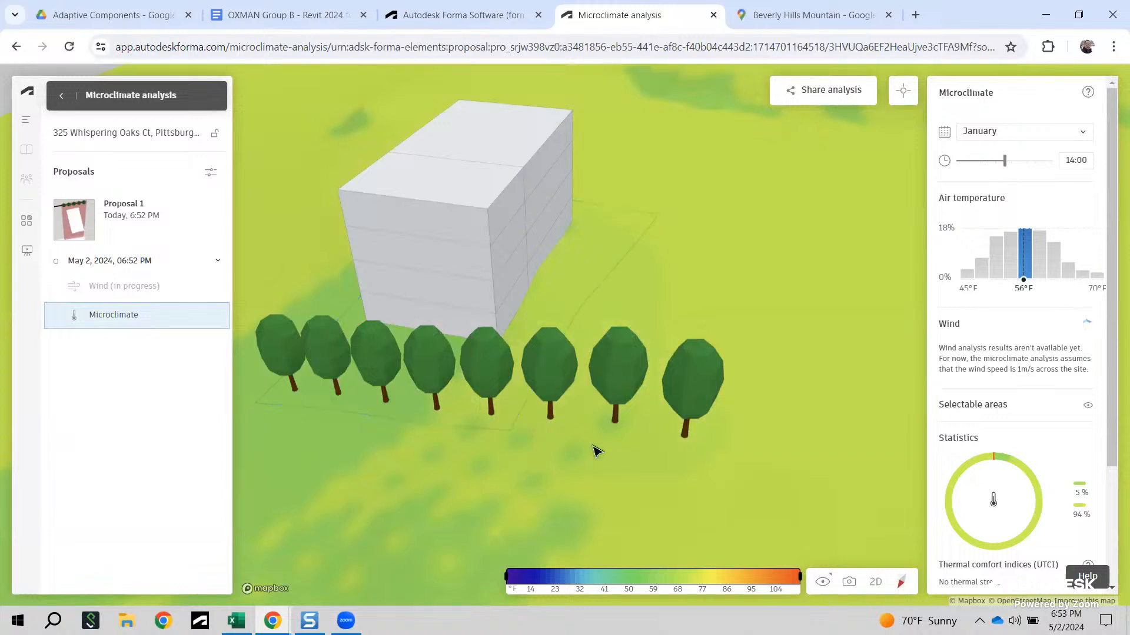
Step: Set the January microclimate results to 10:00
scroll(665, 410, down, 2)
right_drag(626, 477, 581, 466)
right_drag(578, 465, 578, 466)
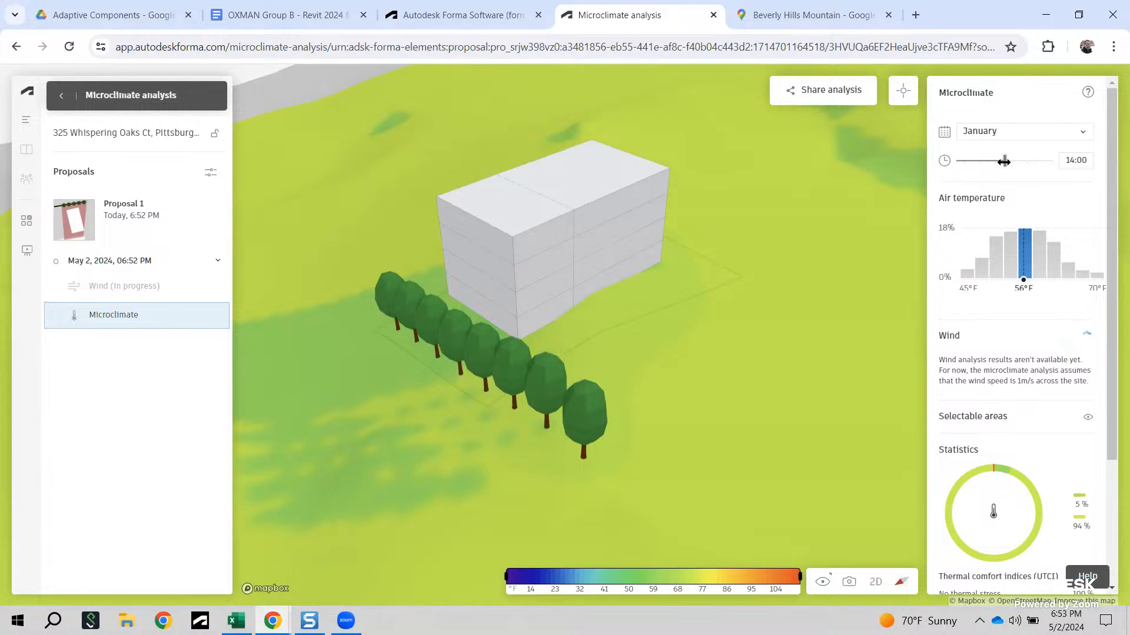
drag(1004, 161, 981, 169)
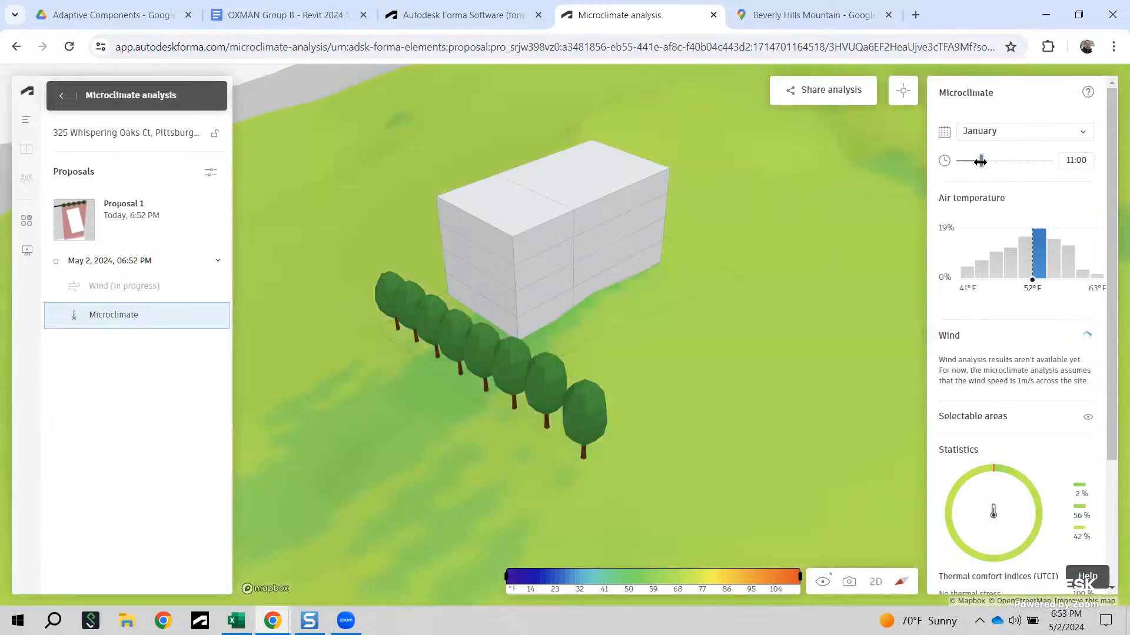
drag(979, 162, 974, 162)
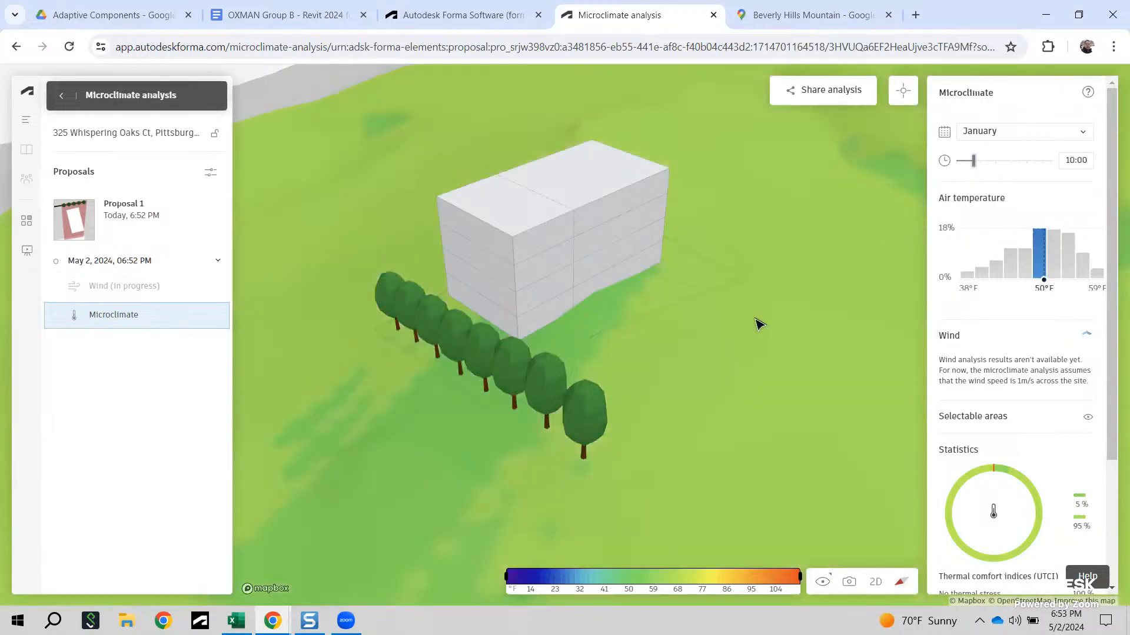
Step: Inspect the temperature at four ground points around the tree line, turn off point inspection and return to the design
click(903, 91)
click(499, 436)
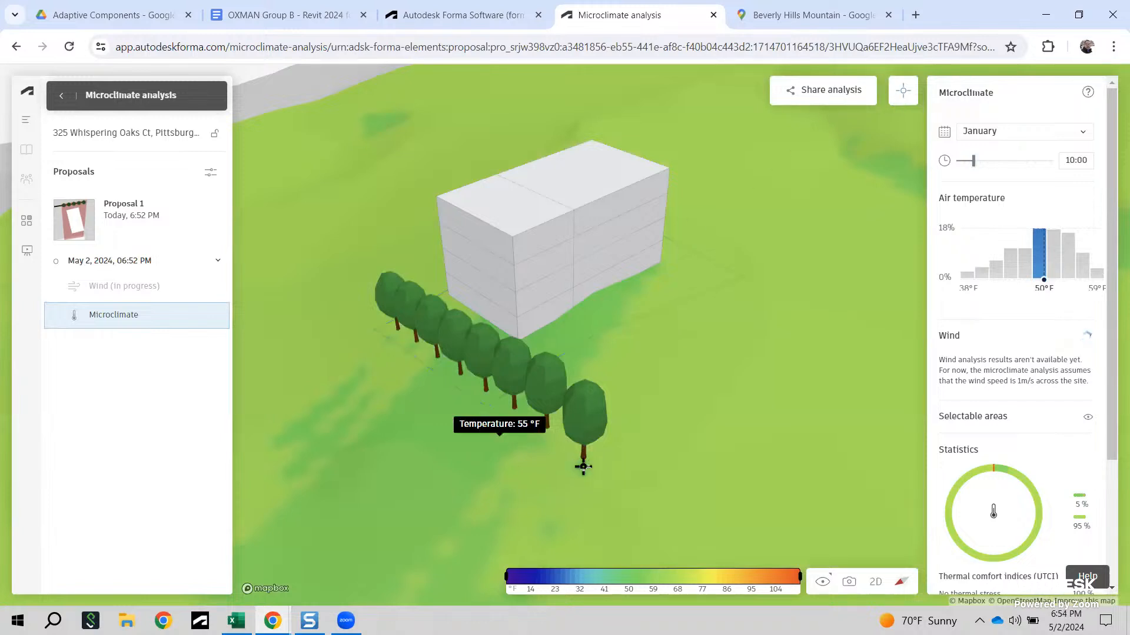
click(583, 463)
click(377, 390)
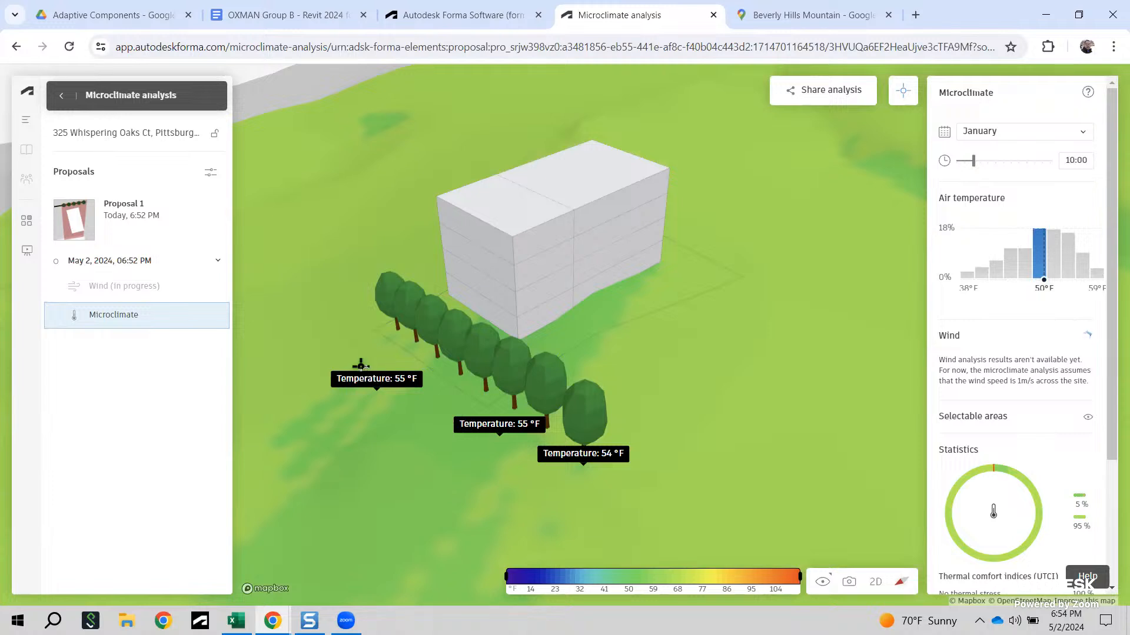
click(360, 362)
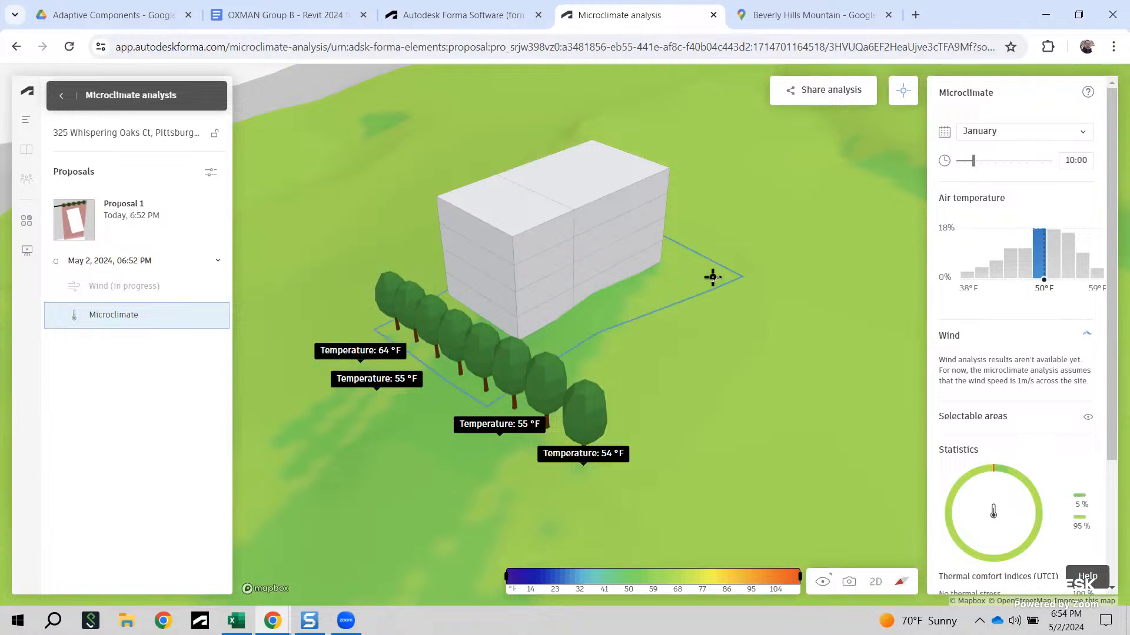
click(101, 223)
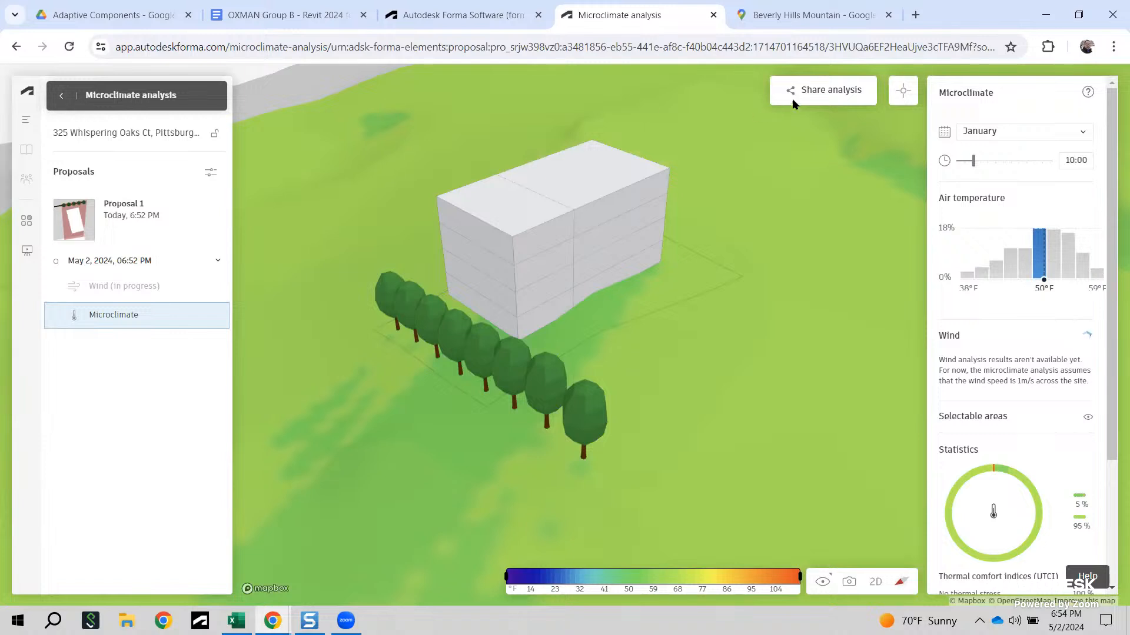
click(63, 100)
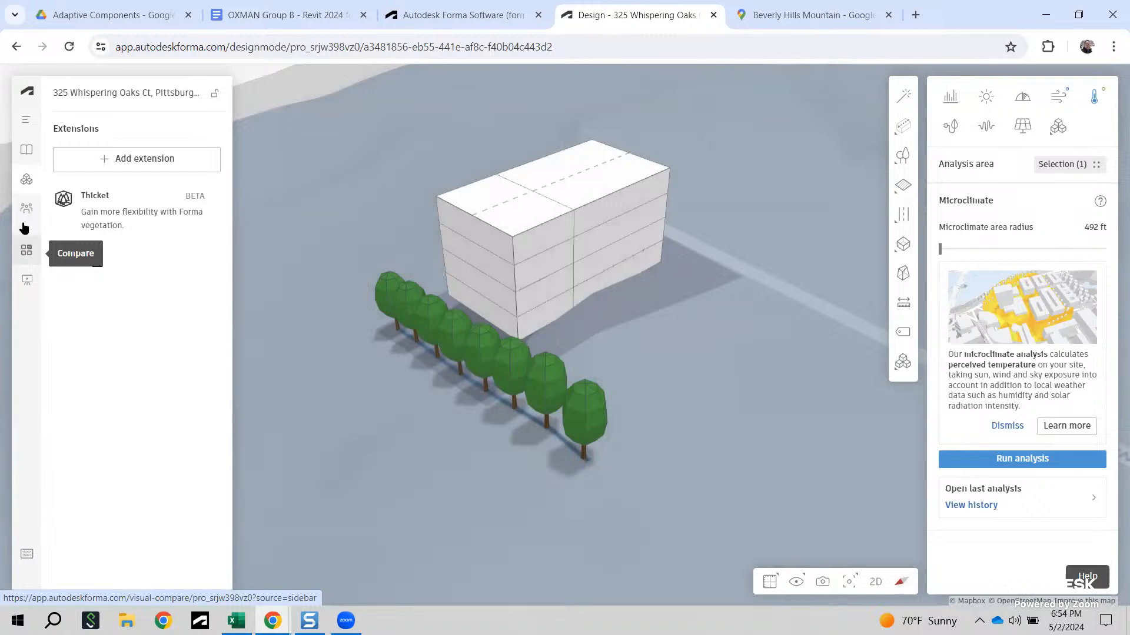
Step: Browse the available extensions and add Shadow study to the project, agreeing to its data access
click(109, 158)
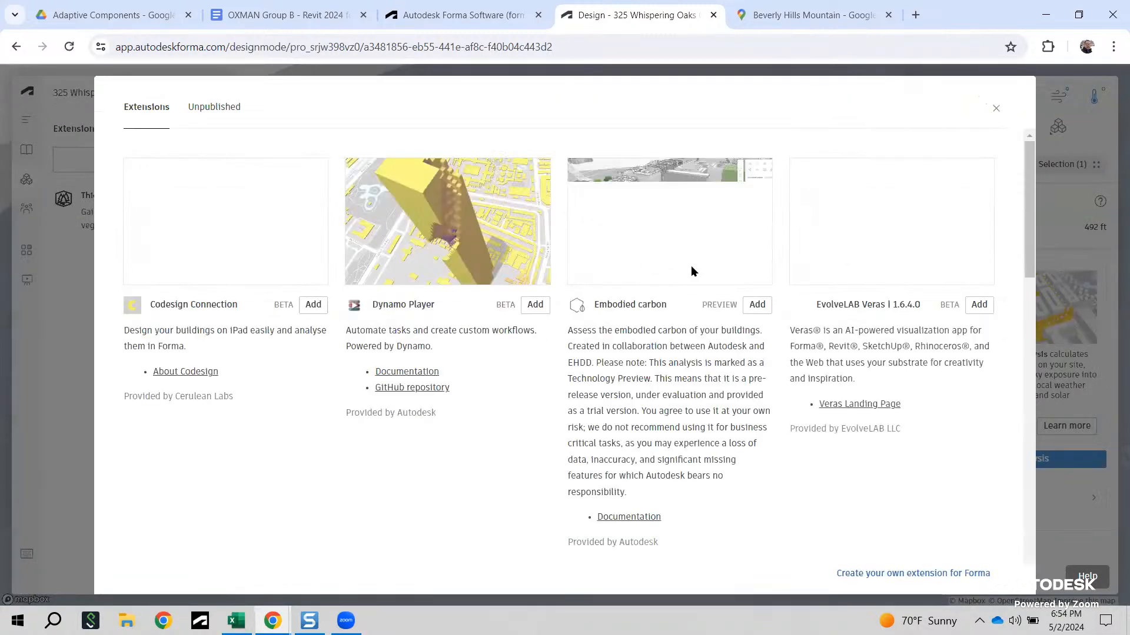
scroll(774, 292, down, 4)
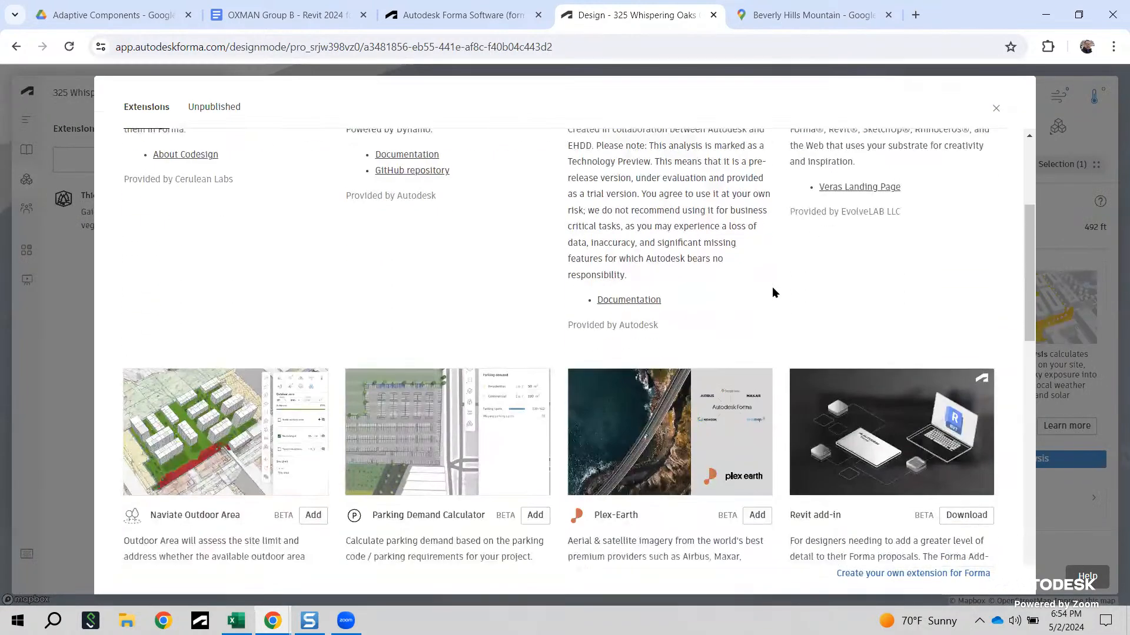
scroll(774, 292, down, 3)
scroll(772, 292, down, 4)
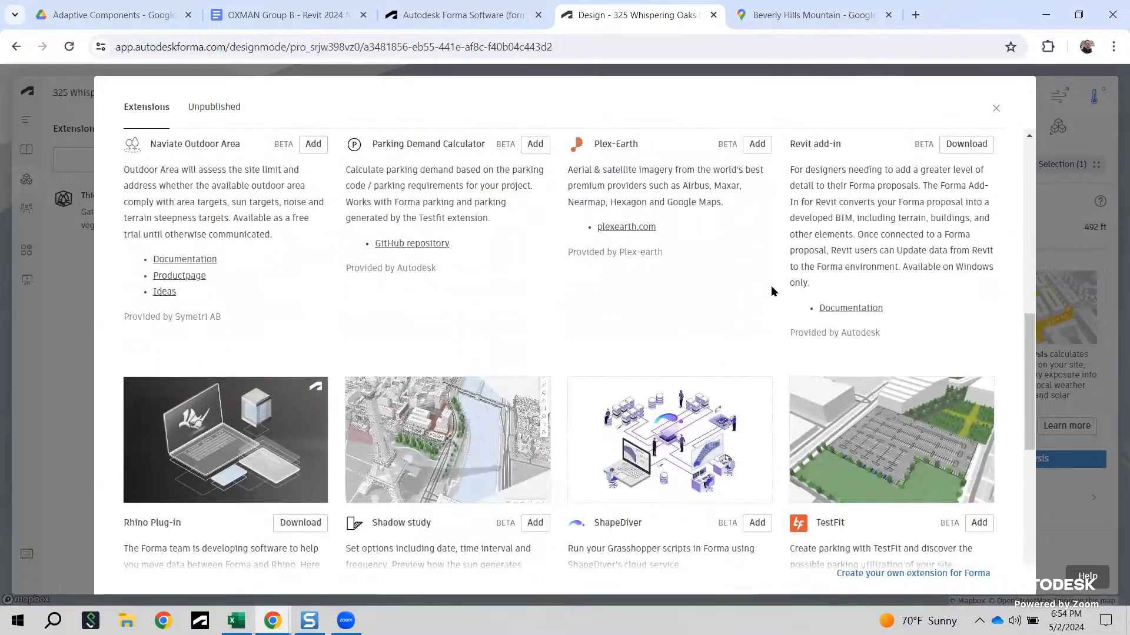
scroll(772, 293, down, 3)
click(535, 377)
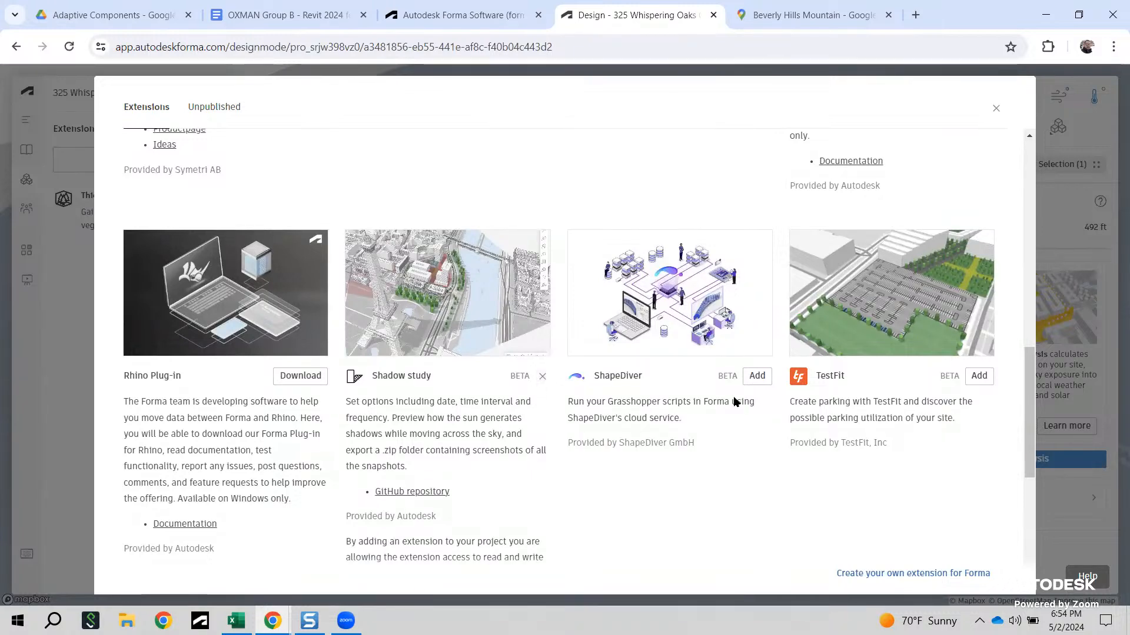
scroll(739, 428, down, 6)
scroll(740, 454, up, 4)
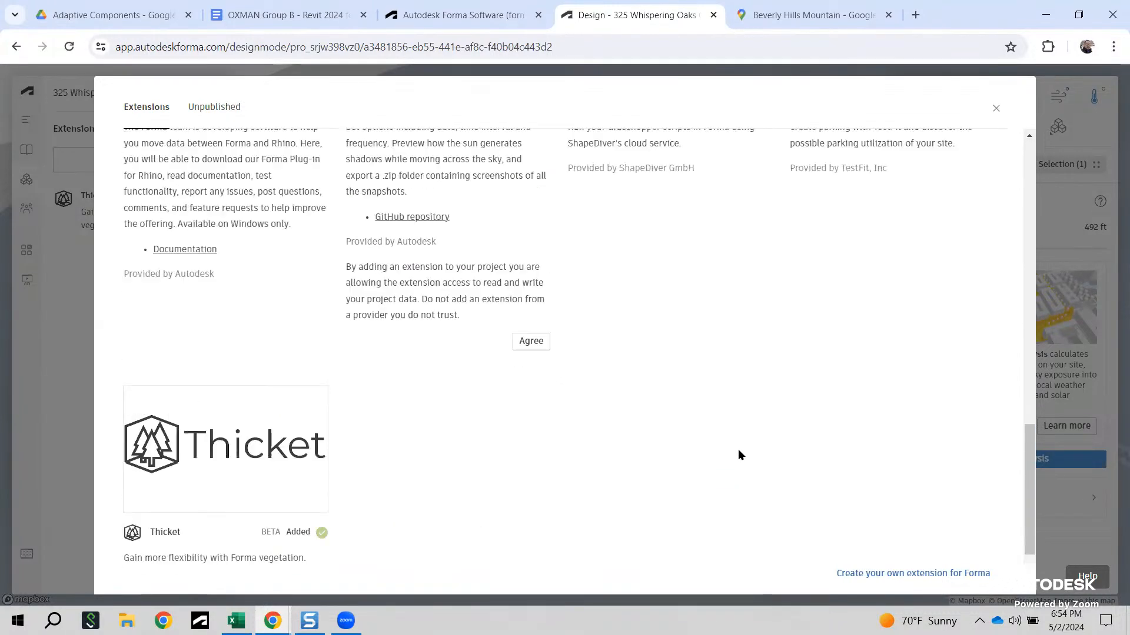
click(536, 469)
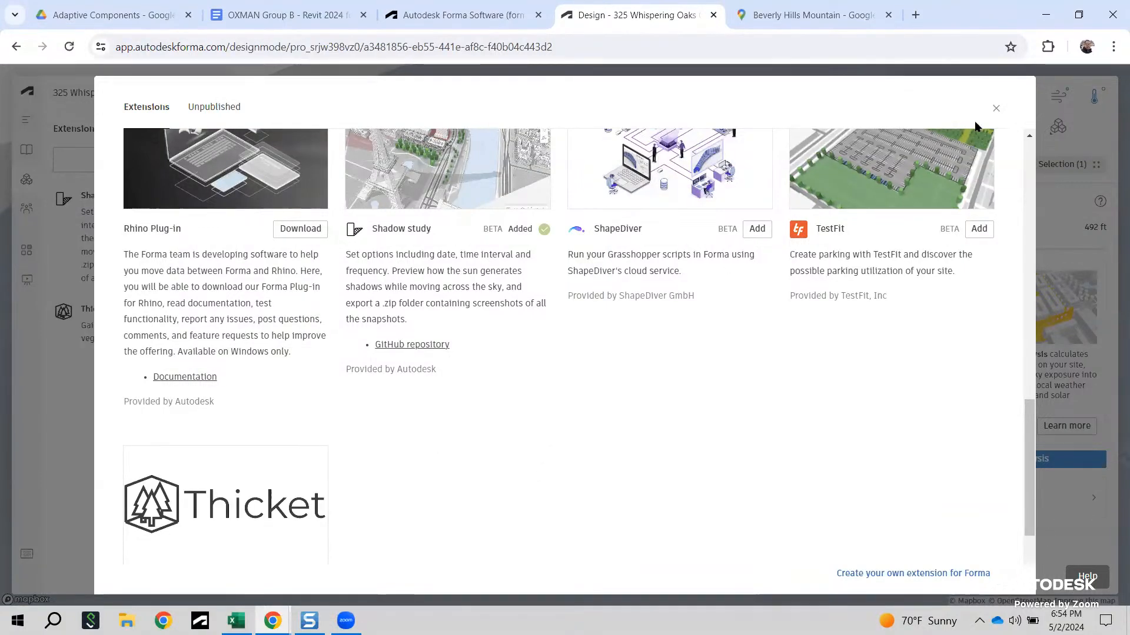
click(997, 108)
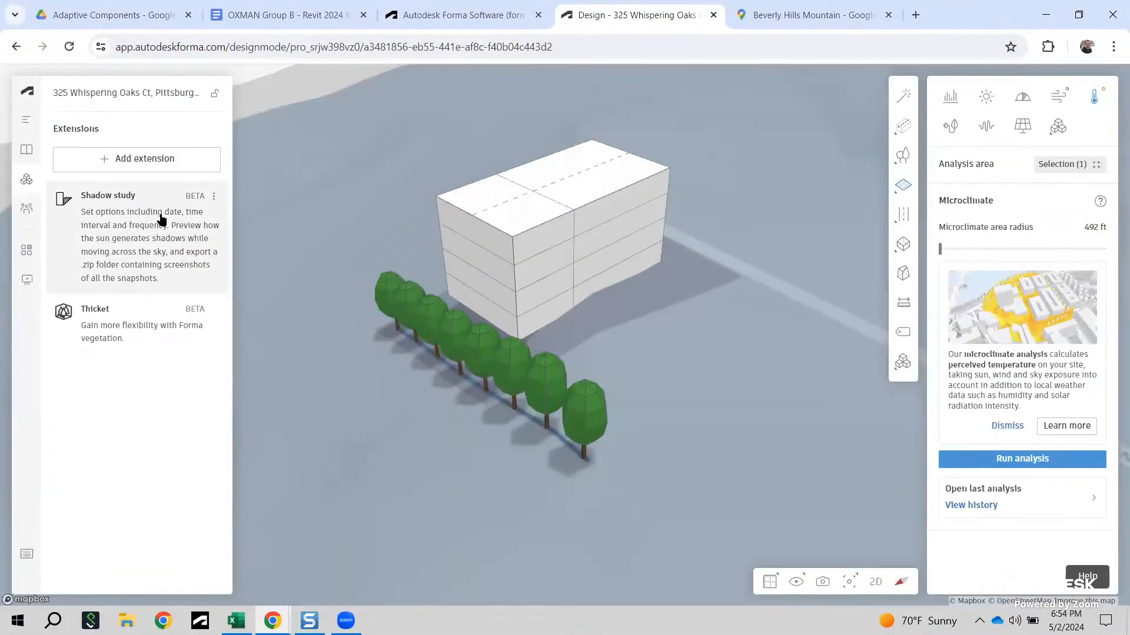
Step: Open the Shadow study analysis, preview it for June 15 from 08:00 to 20:00 every hour, and export the images at Large (2048x1536)
click(134, 253)
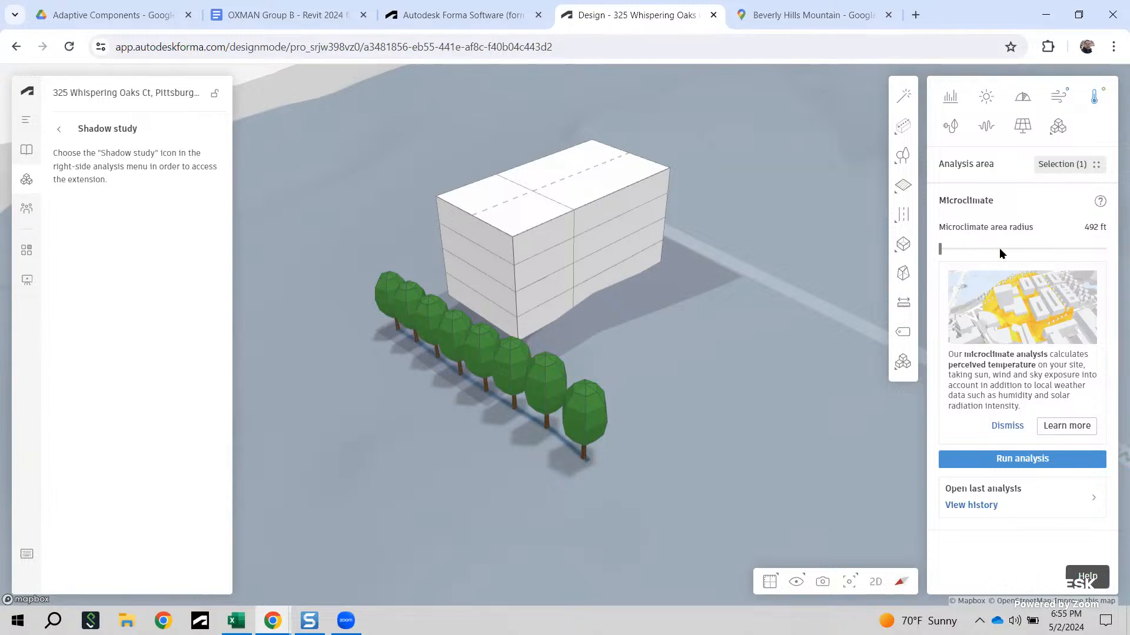
click(1053, 130)
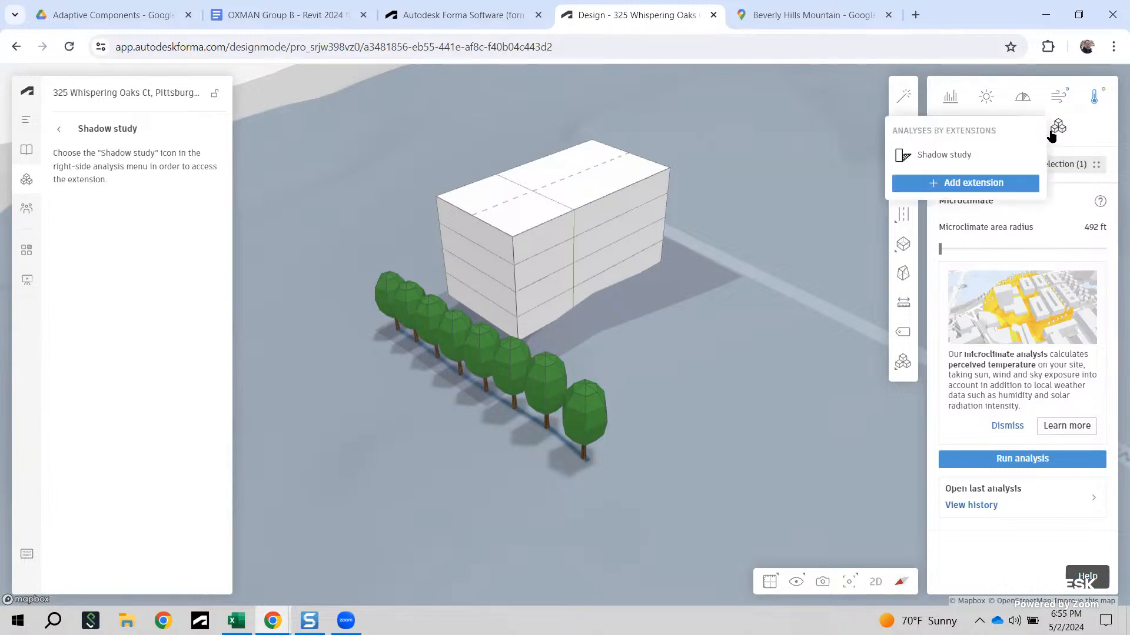
click(967, 155)
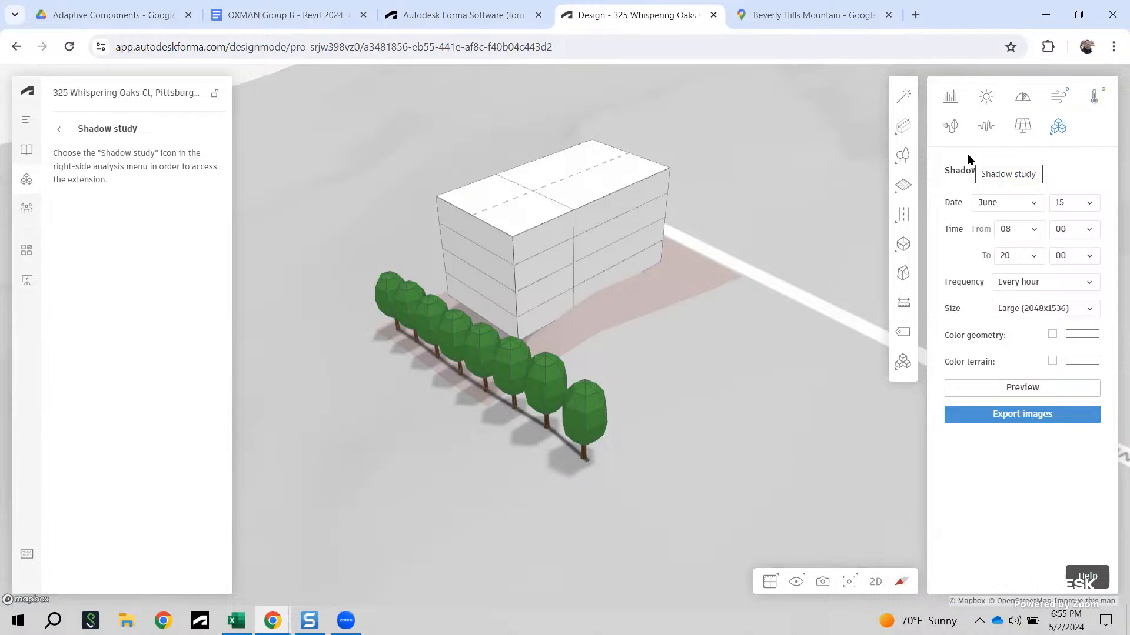
click(1022, 389)
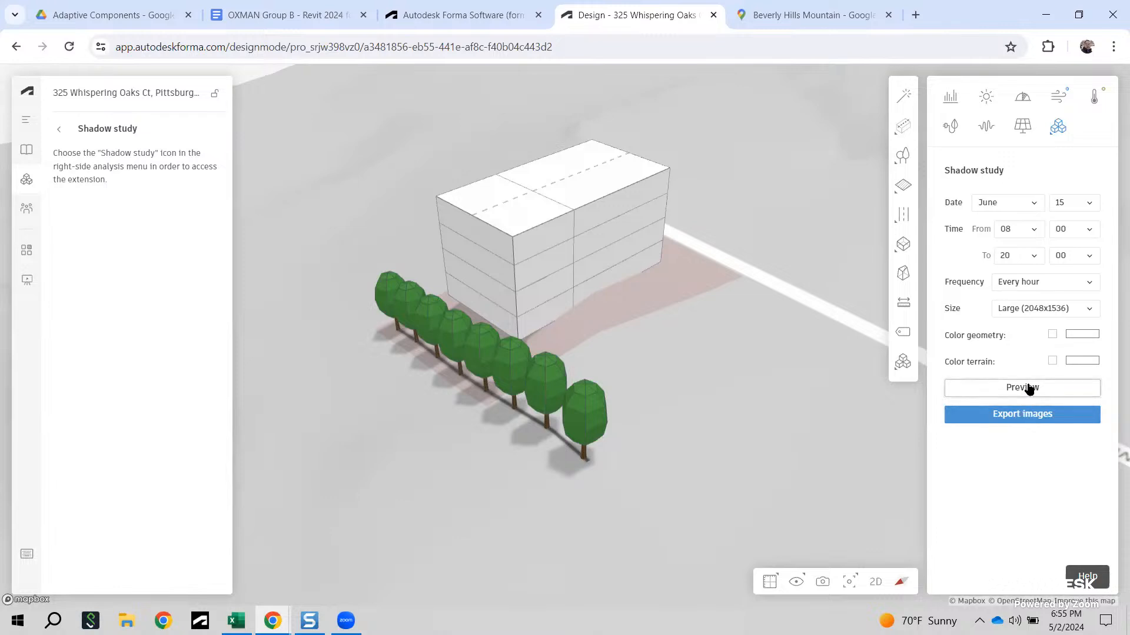
click(1030, 419)
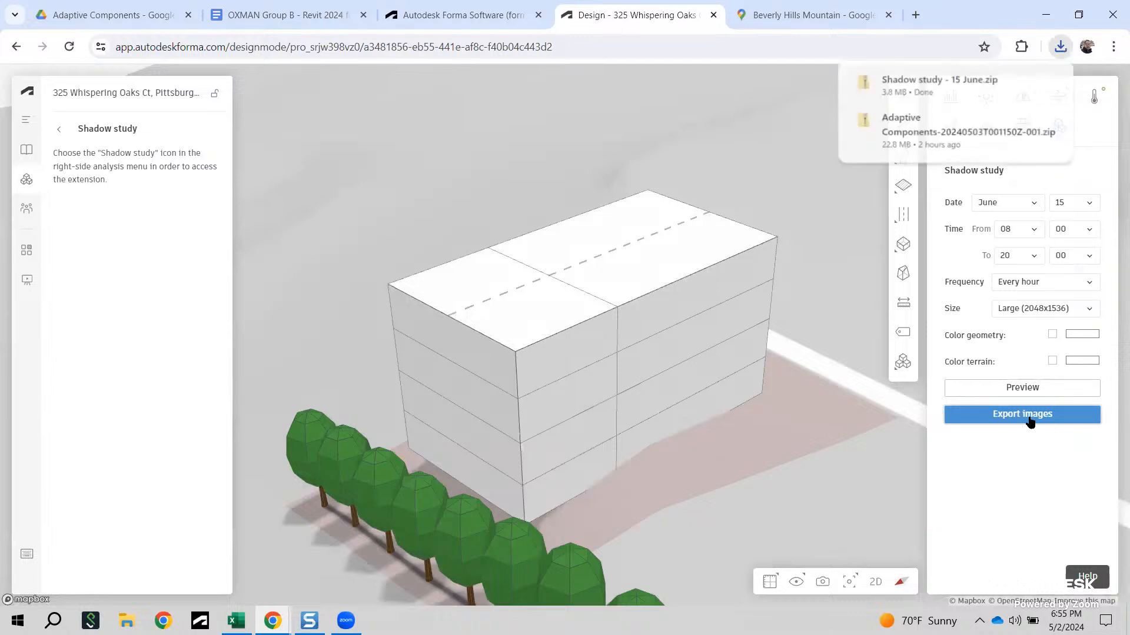
Step: Extract Shadow study - 15 June.zip in the Downloads folder and open the extracted image folder
click(941, 87)
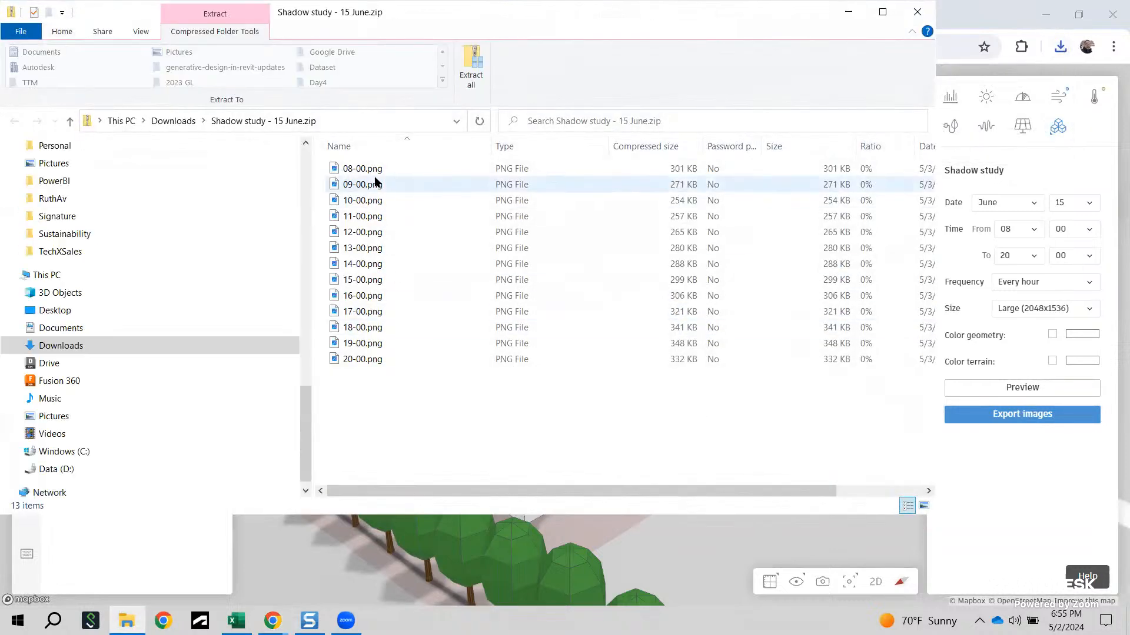
click(374, 171)
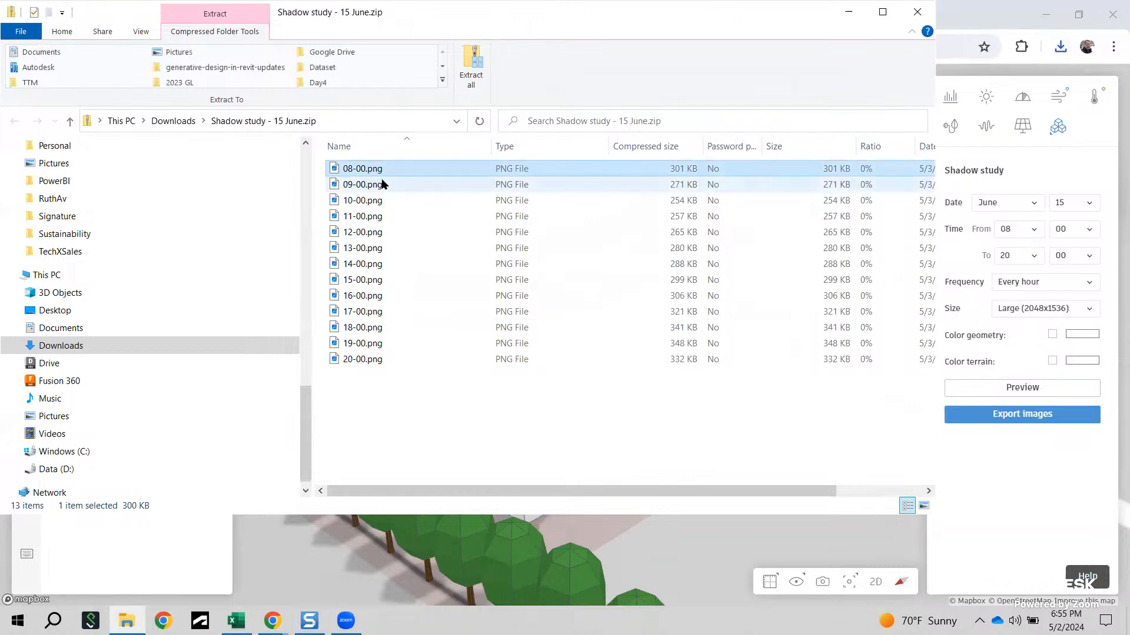
click(180, 121)
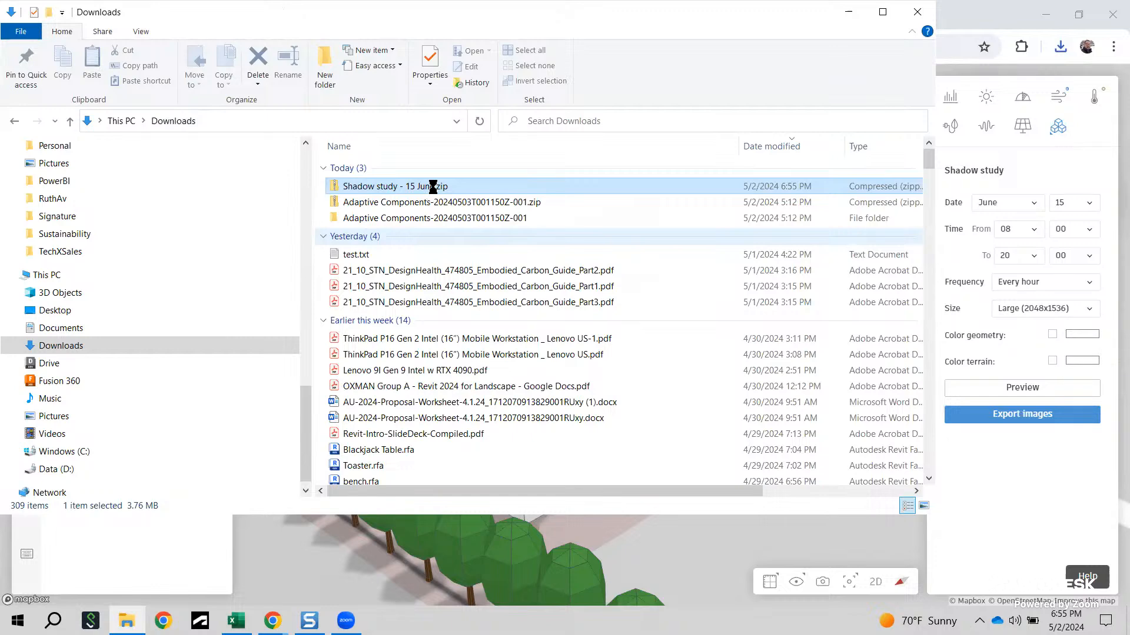
right_click(433, 187)
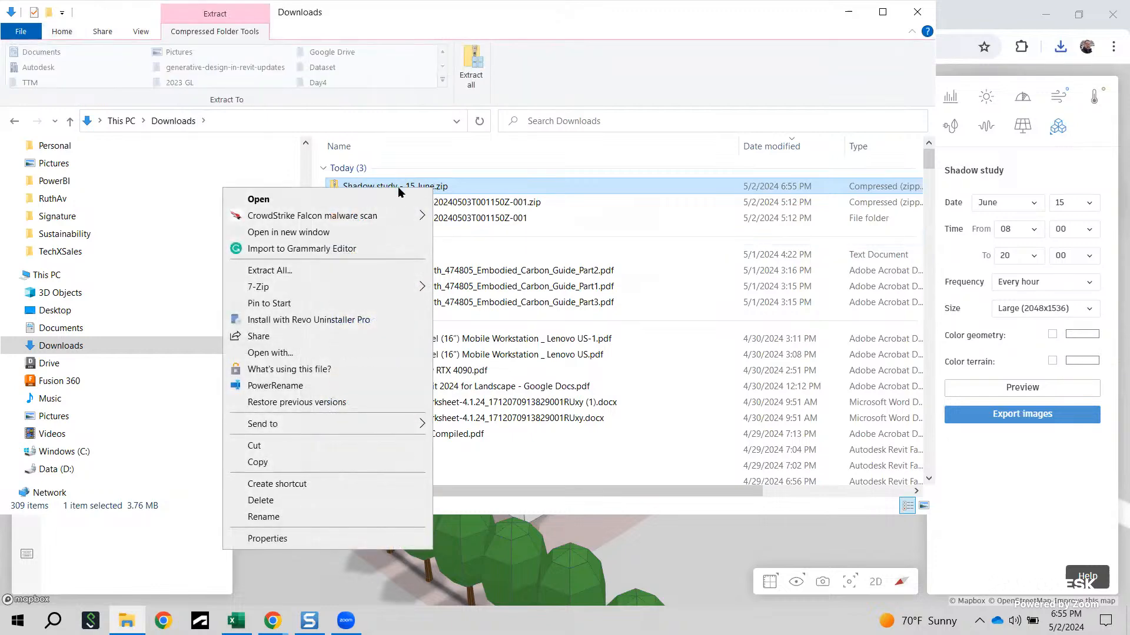
click(293, 270)
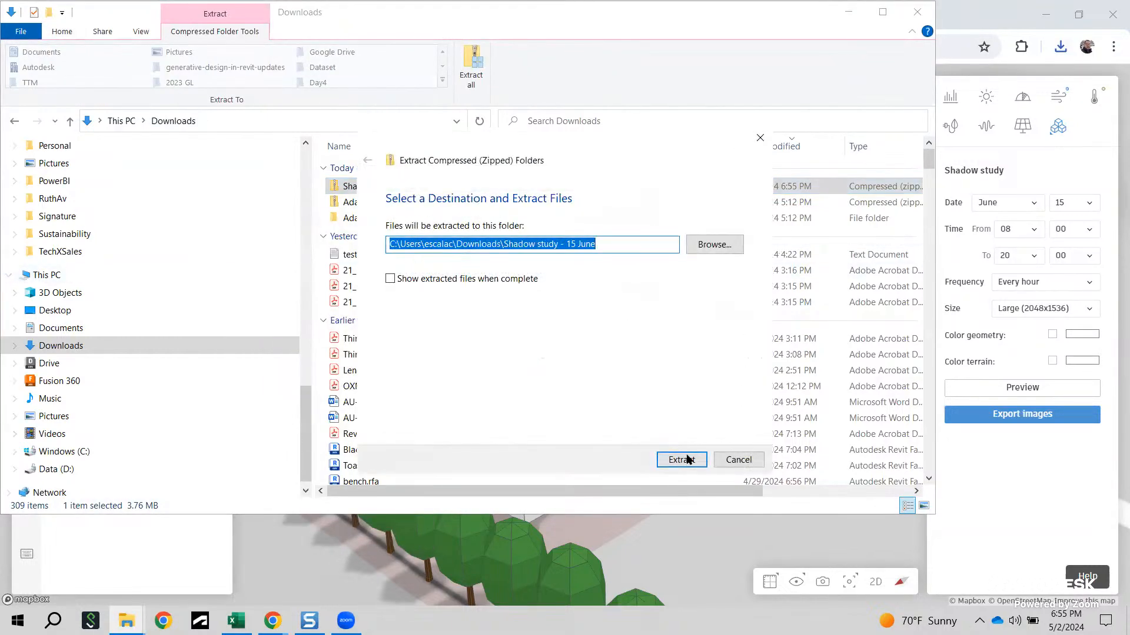
click(686, 459)
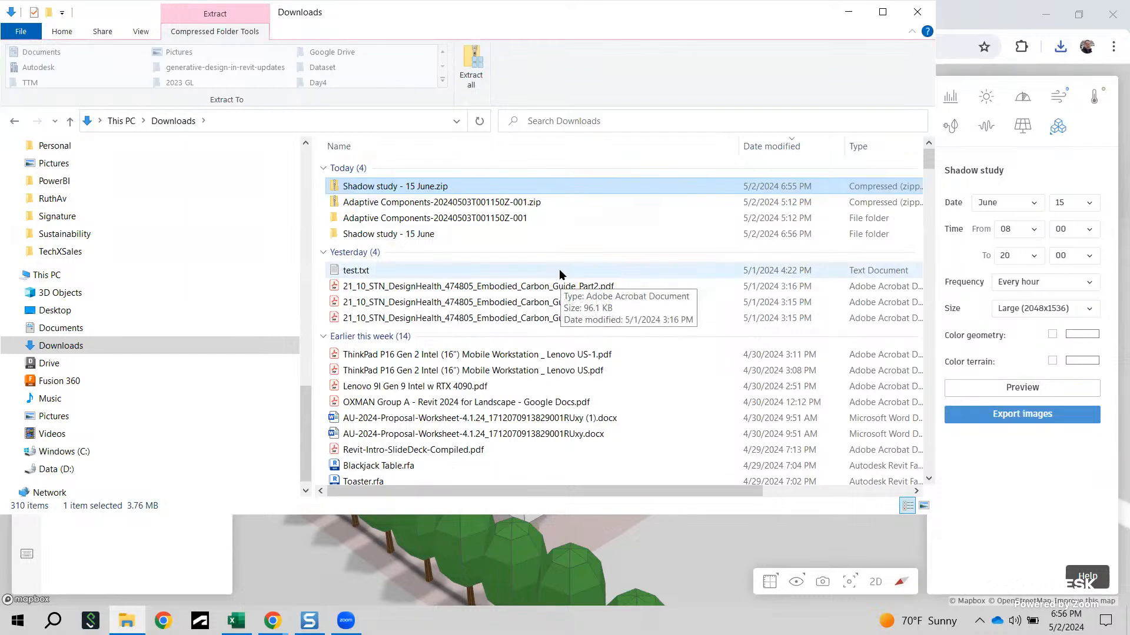
click(416, 234)
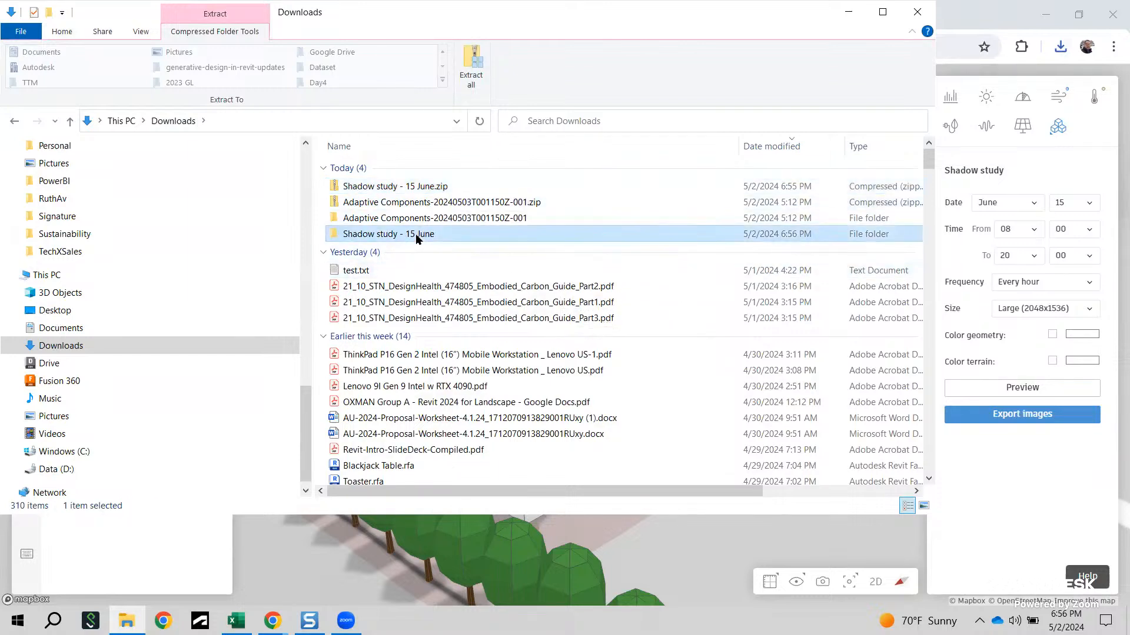
double_click(443, 233)
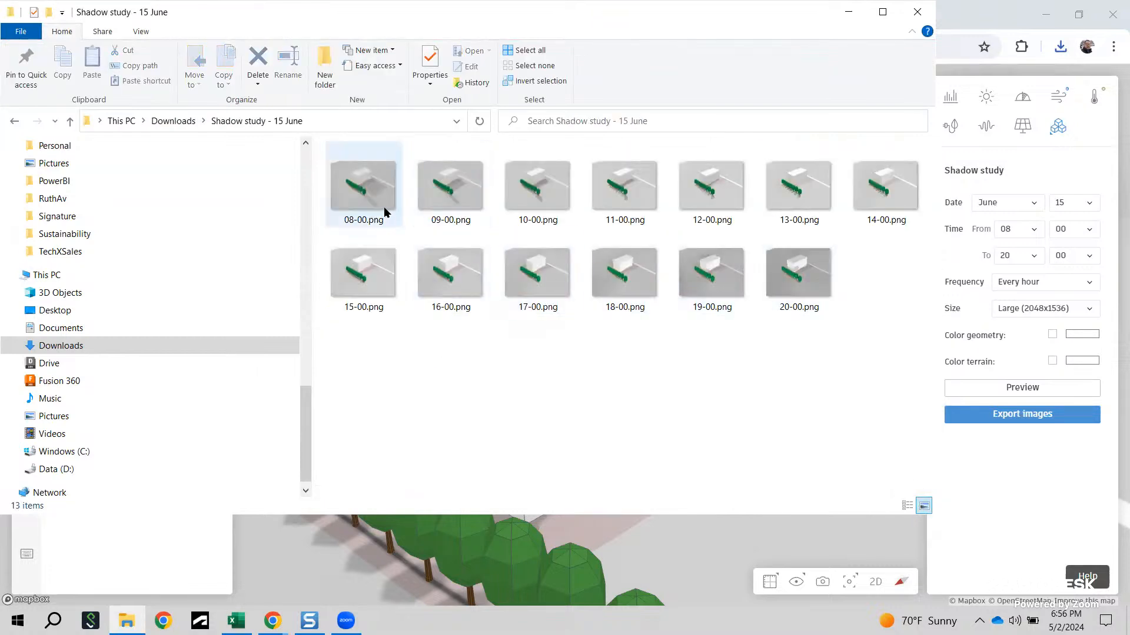
double_click(378, 198)
shift+click(817, 288)
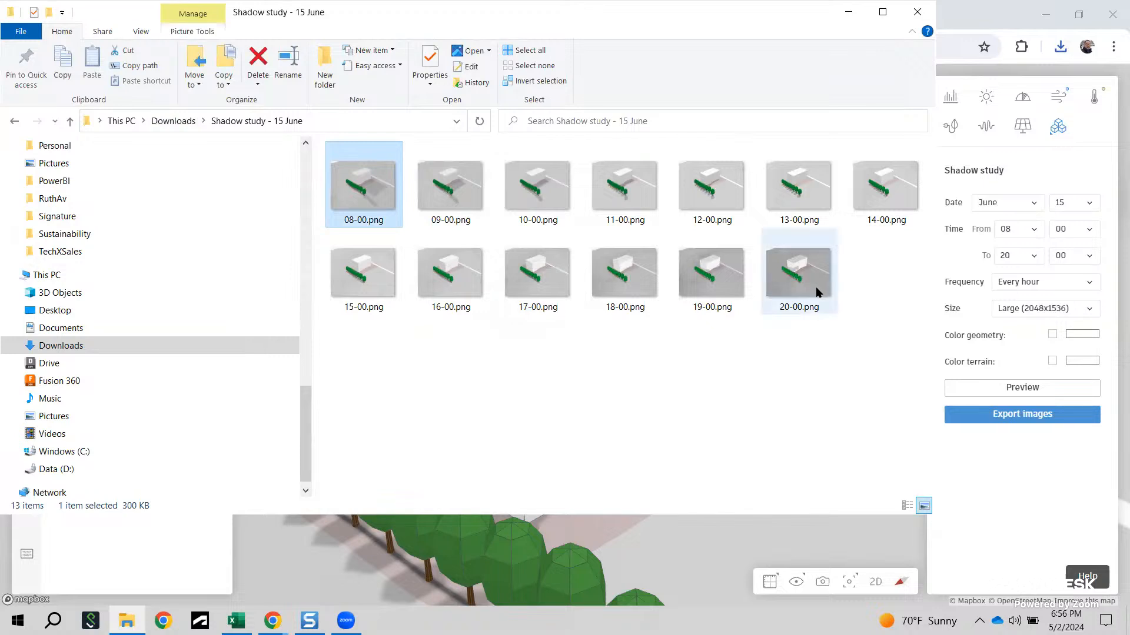
right_click(817, 289)
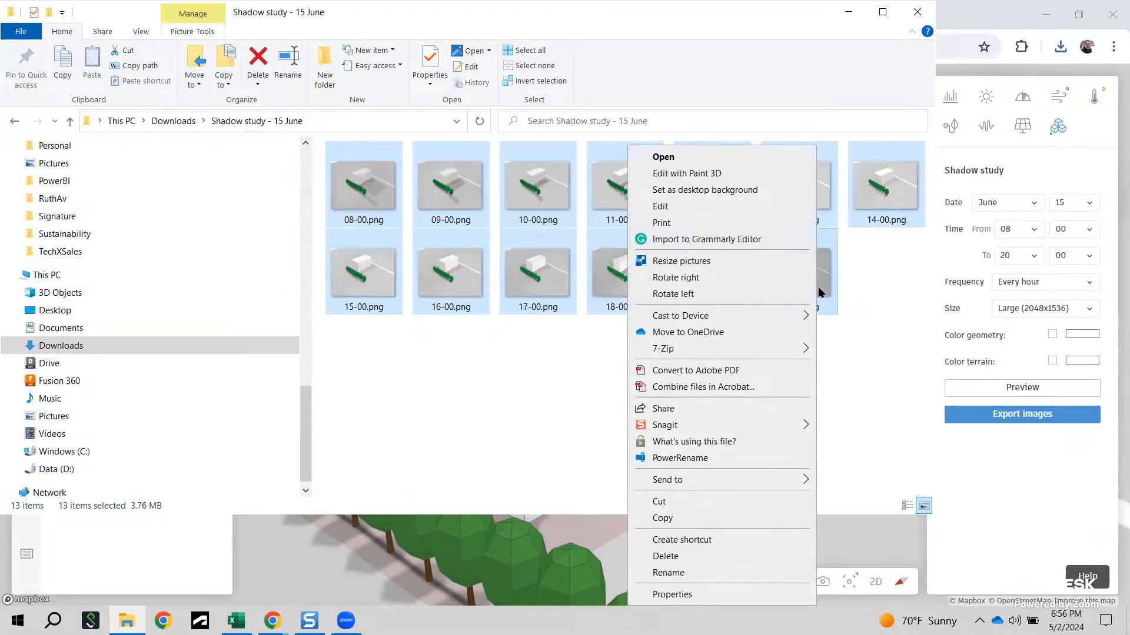
mouse_move(741, 424)
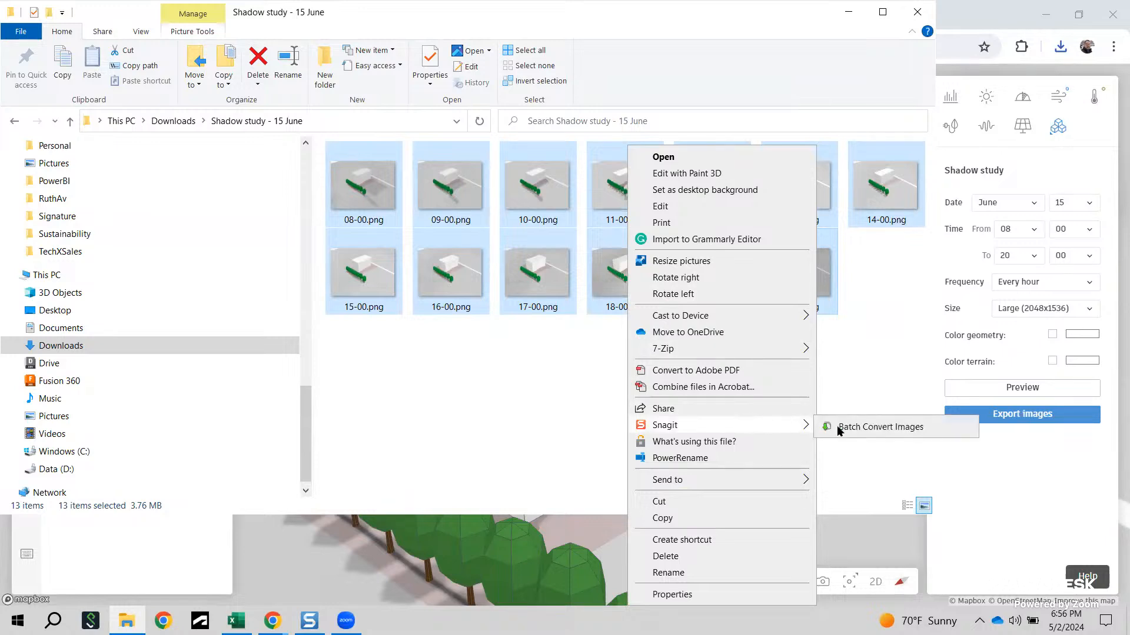
click(870, 430)
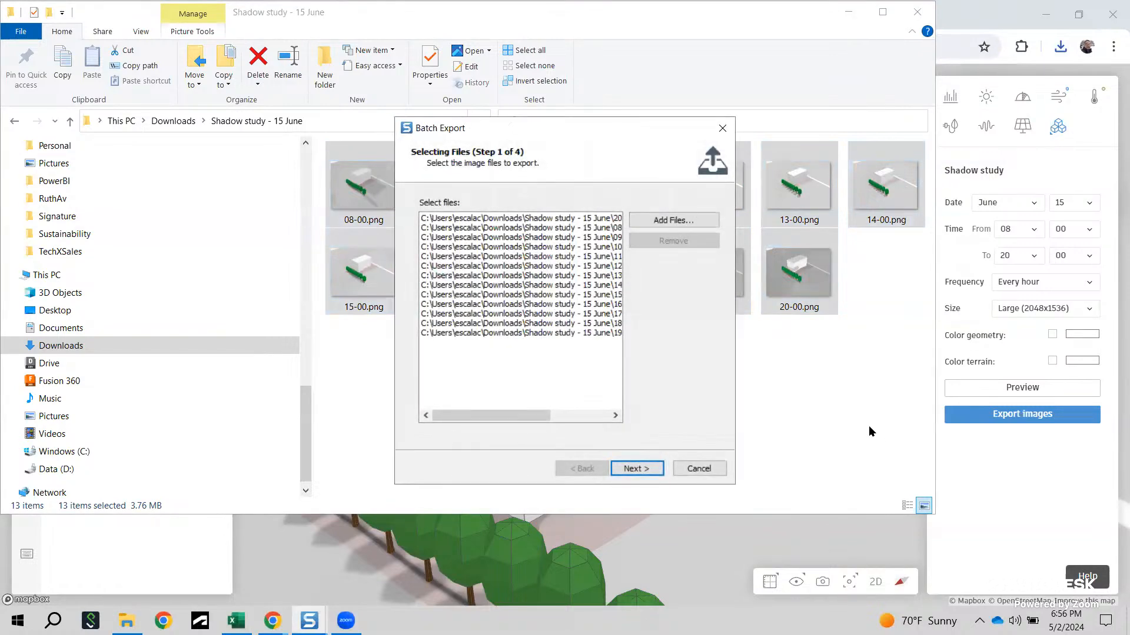
click(636, 471)
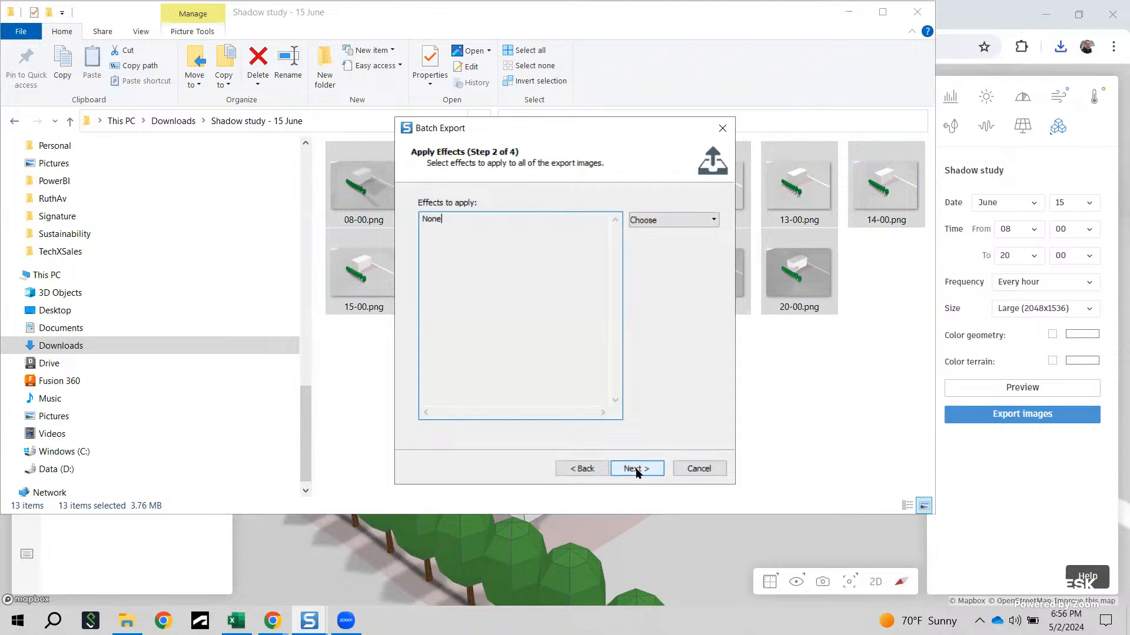
click(691, 221)
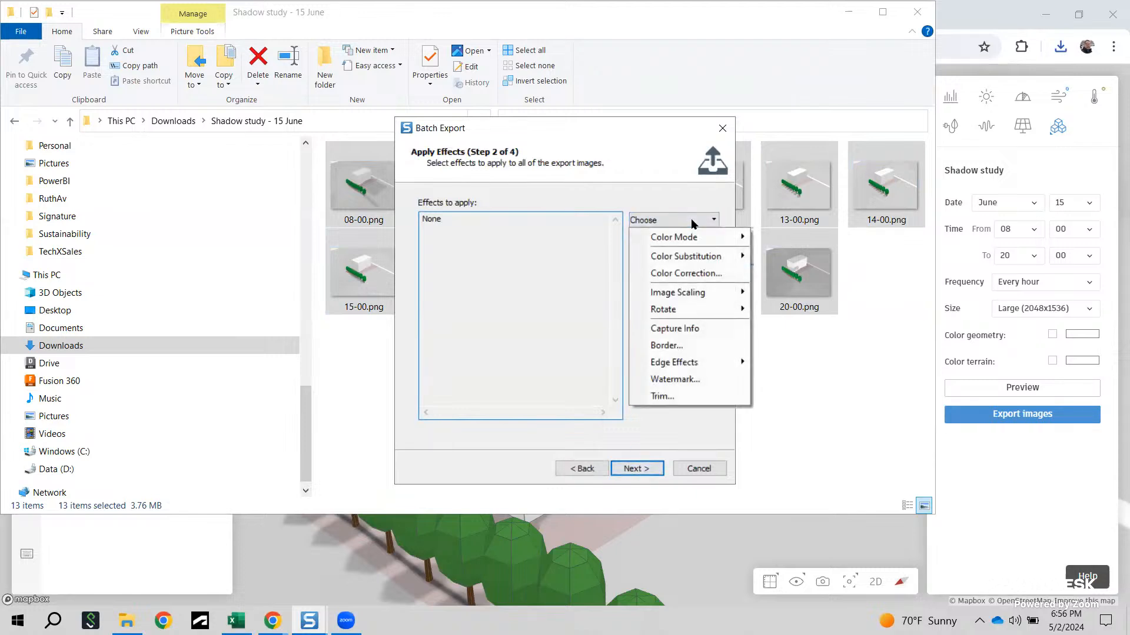
click(636, 469)
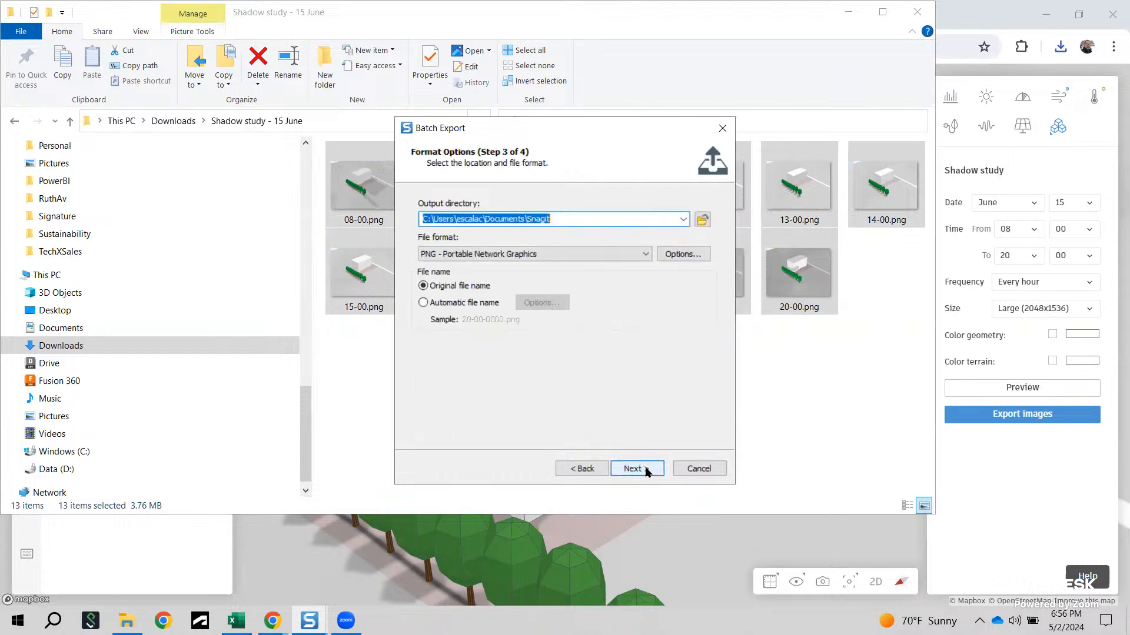
click(699, 469)
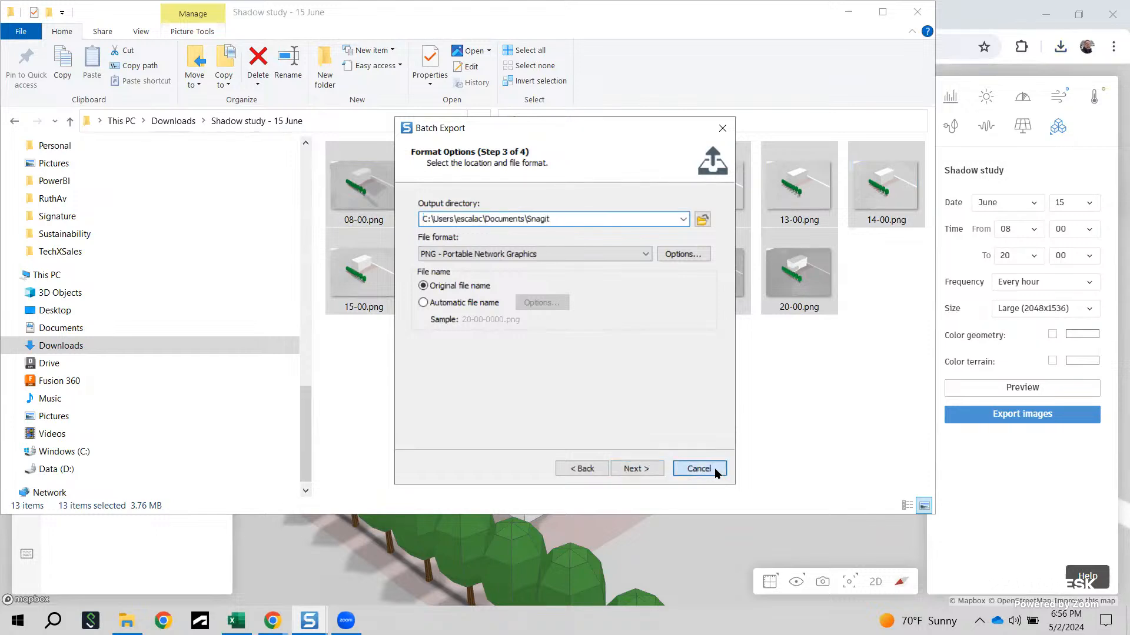
right_click(878, 179)
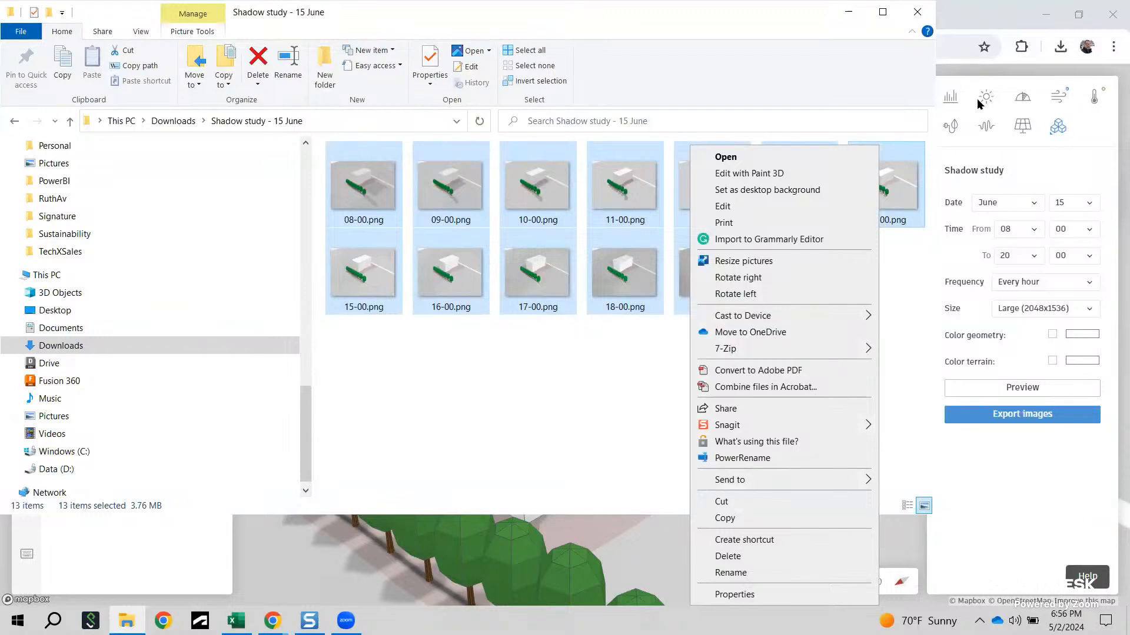
click(848, 97)
Step: Close the exported images folder and the Forma design of the hillside project
click(918, 12)
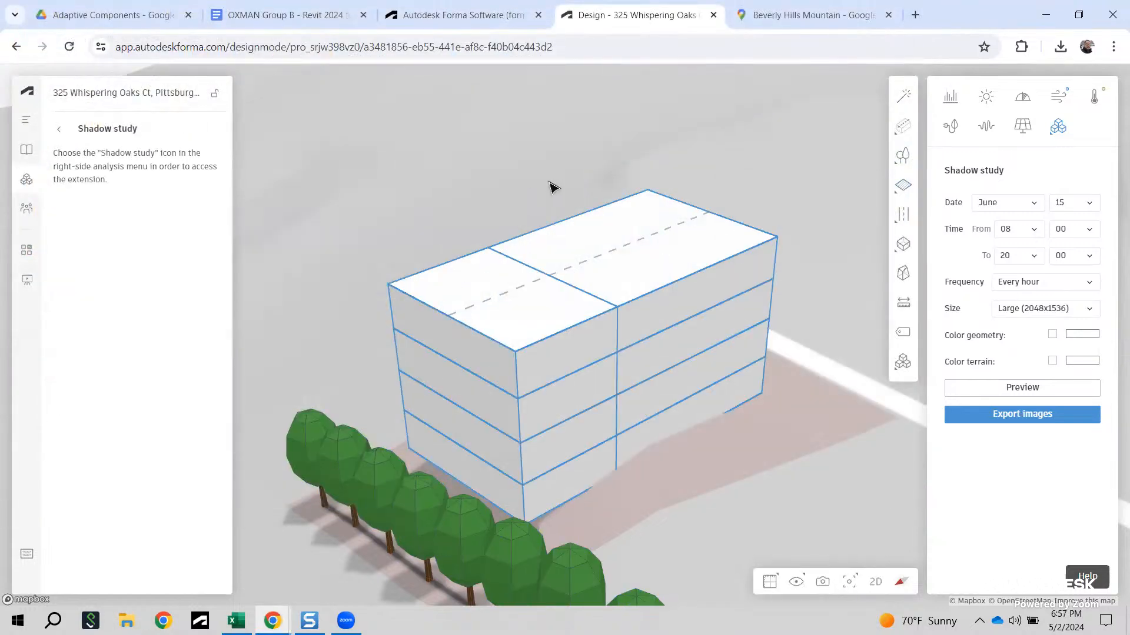
click(1052, 310)
click(1053, 312)
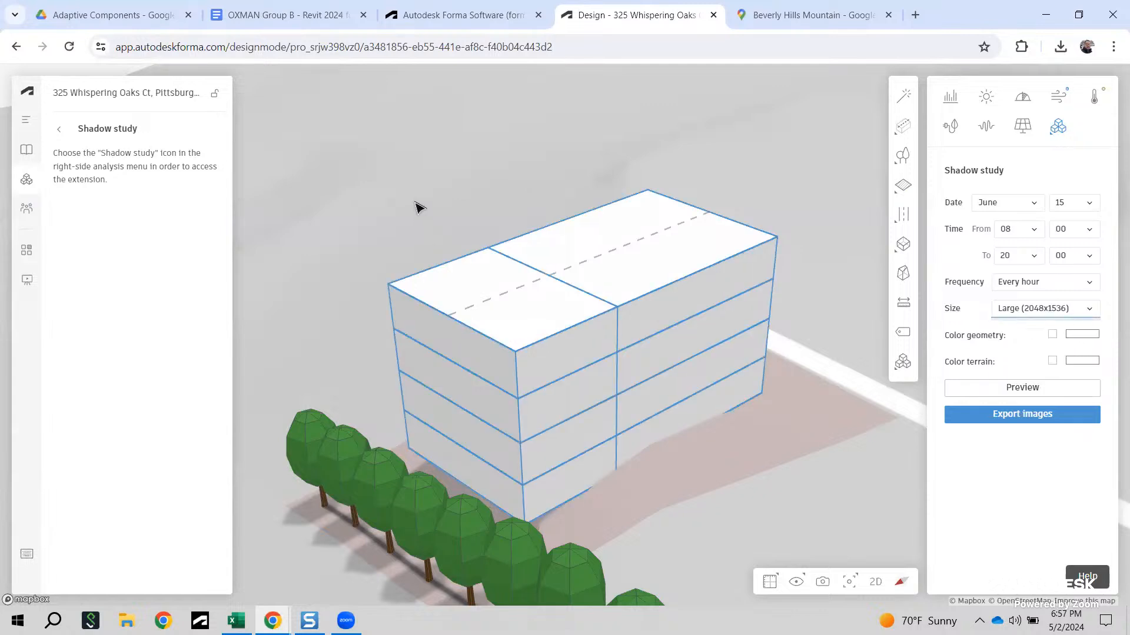
click(59, 131)
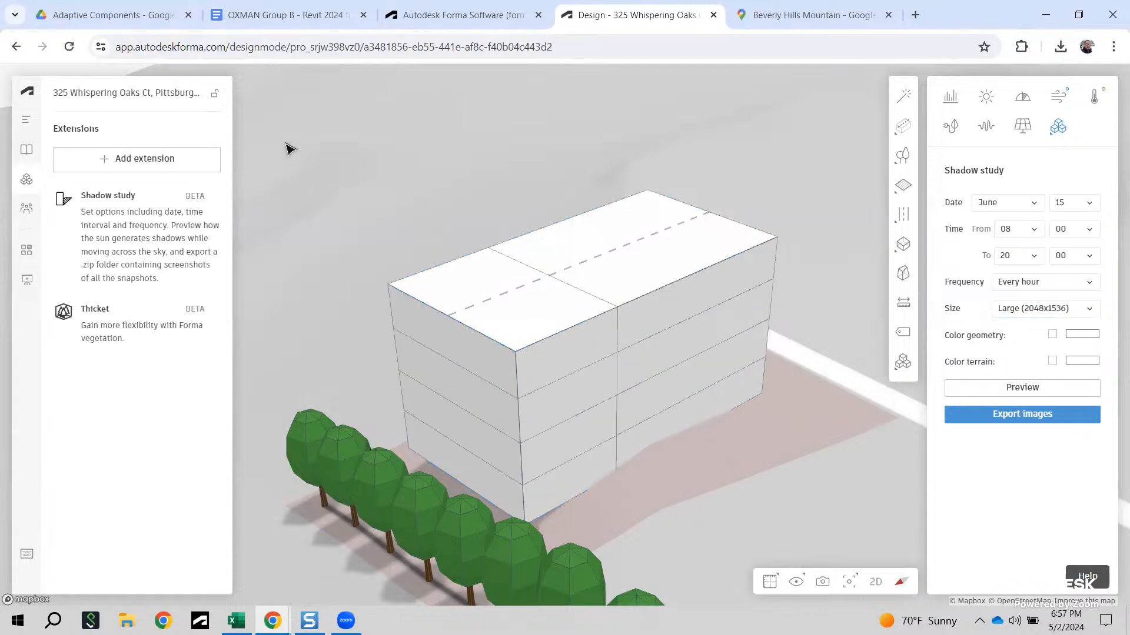
click(715, 15)
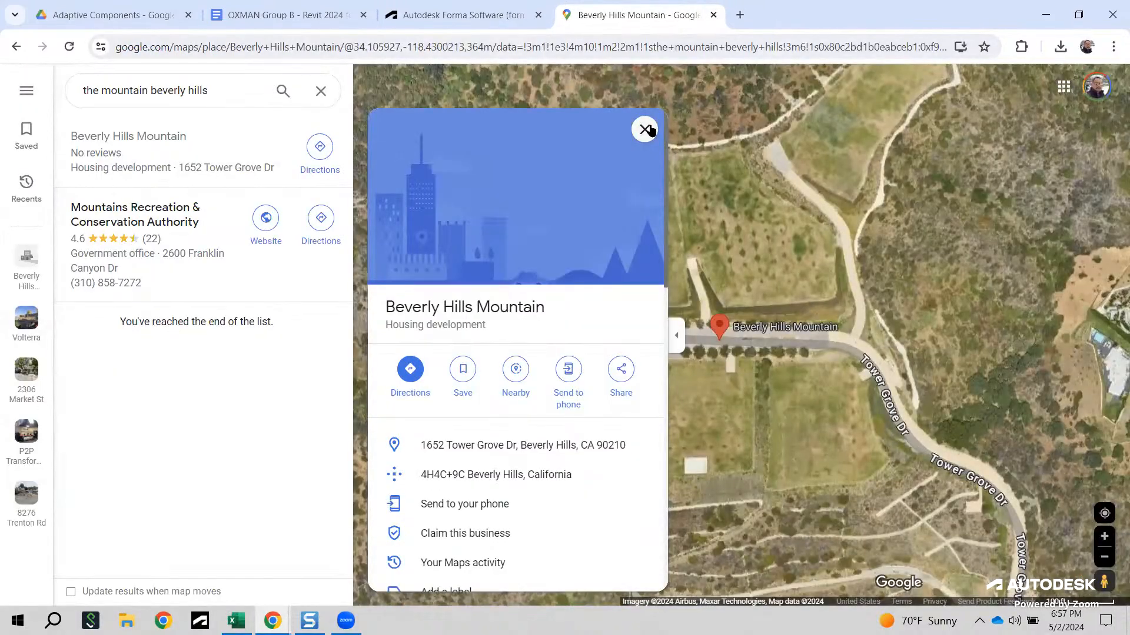
Step: Open the Forma hub home from the Autodesk Forma product page, dismissing the assistant message
scroll(873, 295, down, 3)
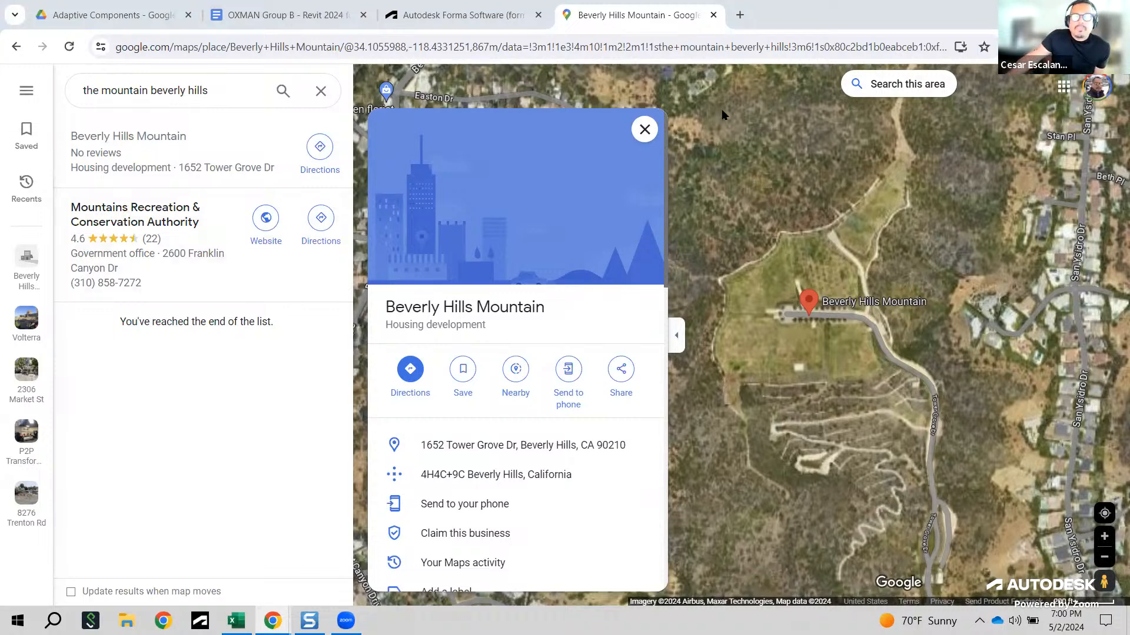
click(468, 16)
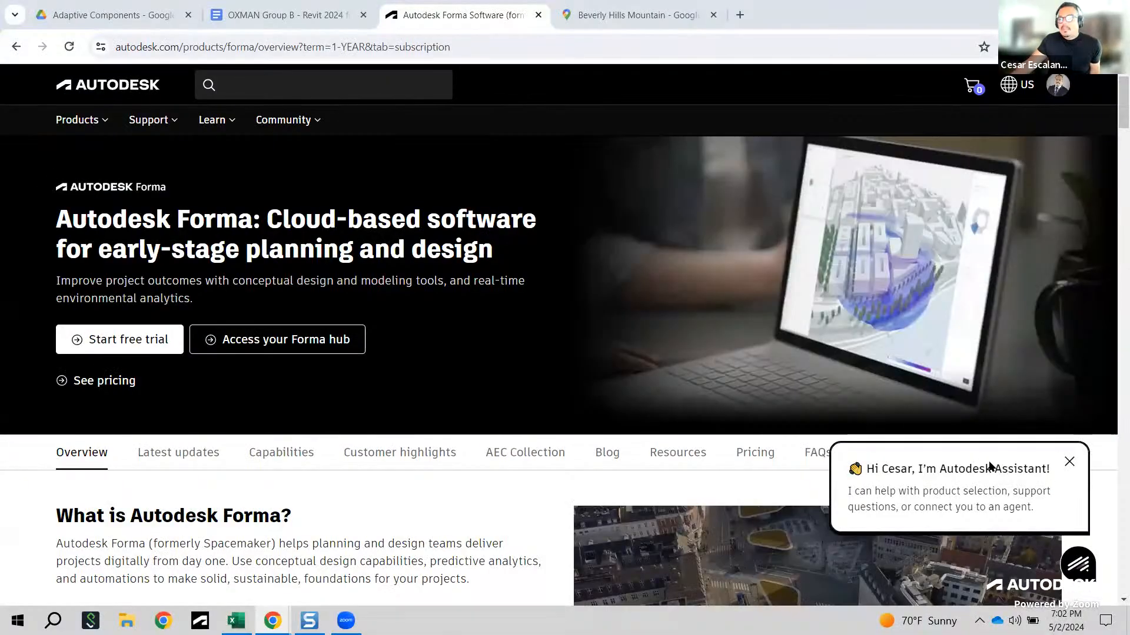
click(1069, 463)
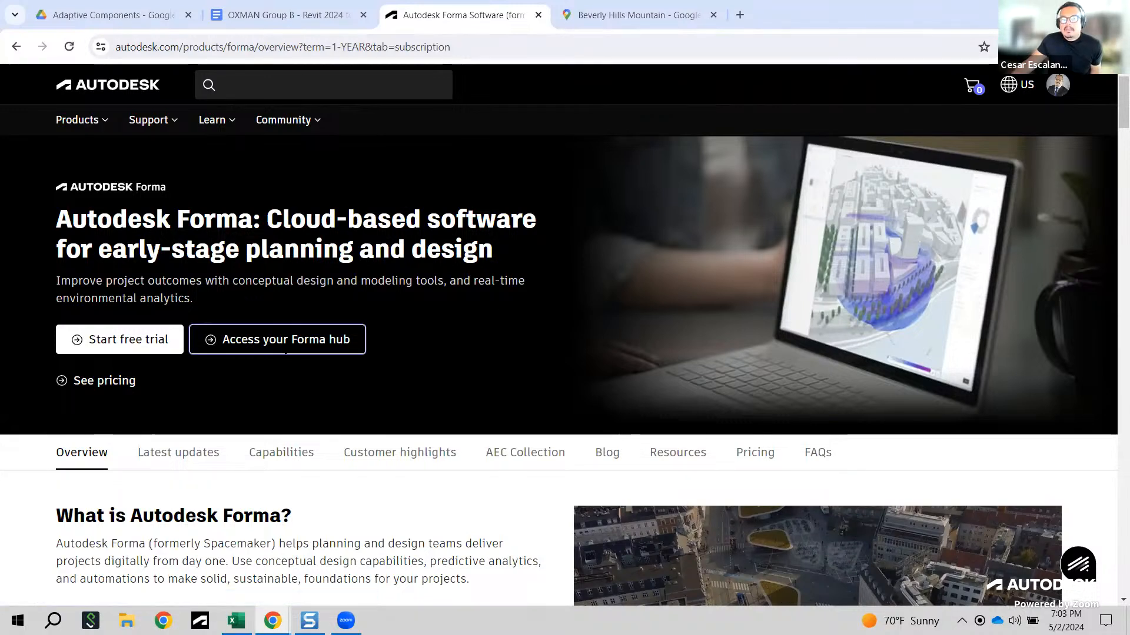
click(285, 343)
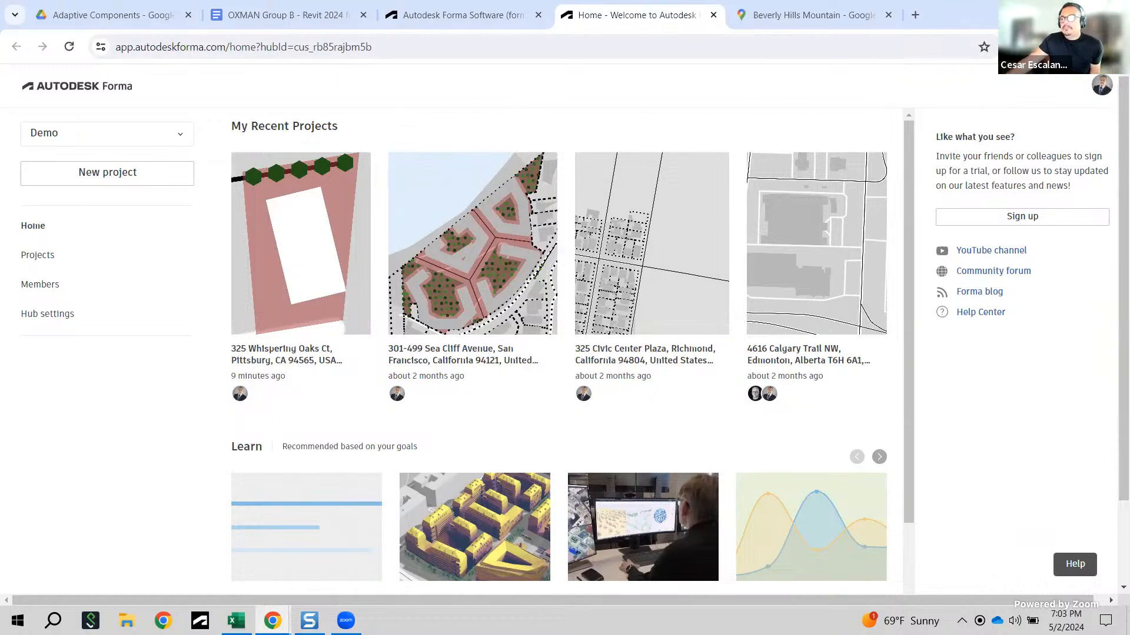
scroll(862, 389, down, 1)
scroll(860, 390, up, 1)
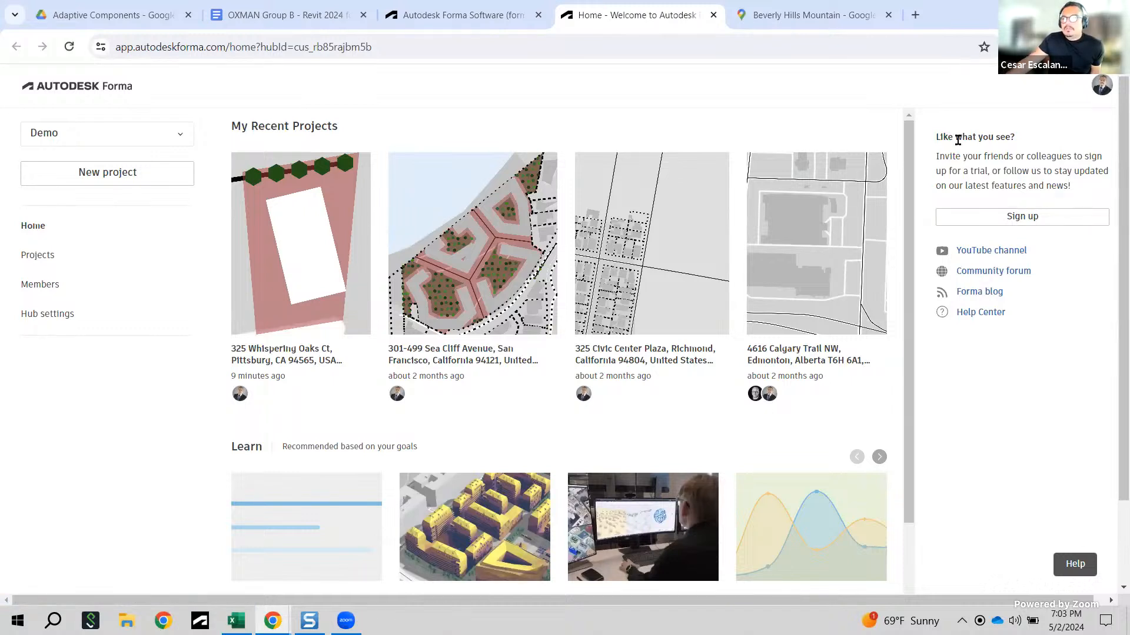
Step: Switch to Google Maps and examine the satellite view of Beverly Hills Mountain and its surroundings
click(834, 16)
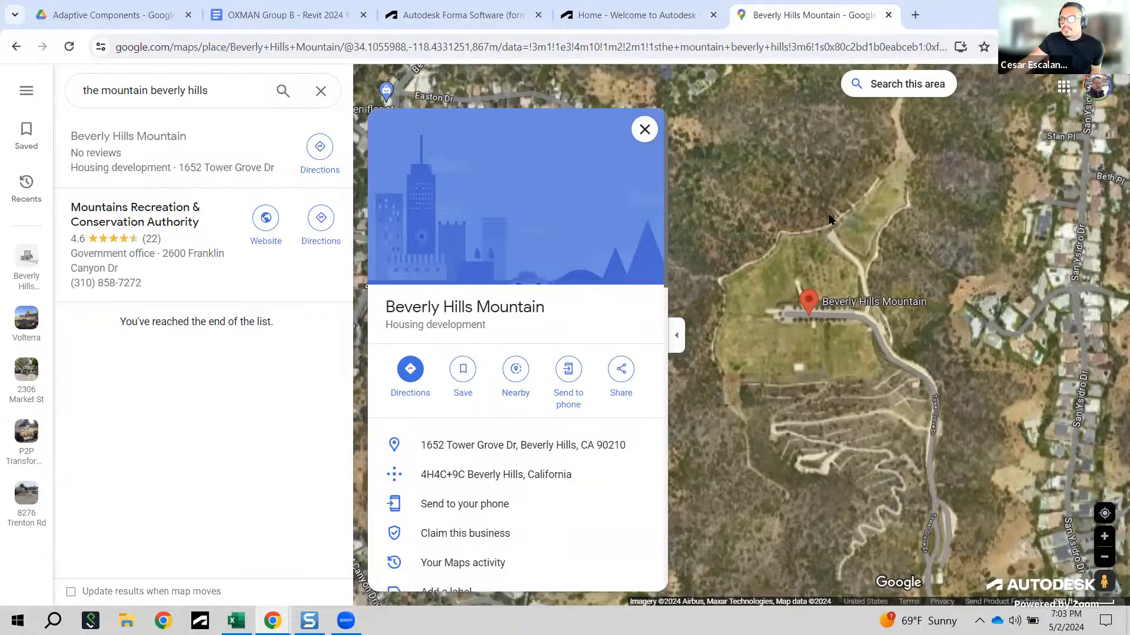
scroll(832, 223, down, 3)
scroll(942, 247, down, 5)
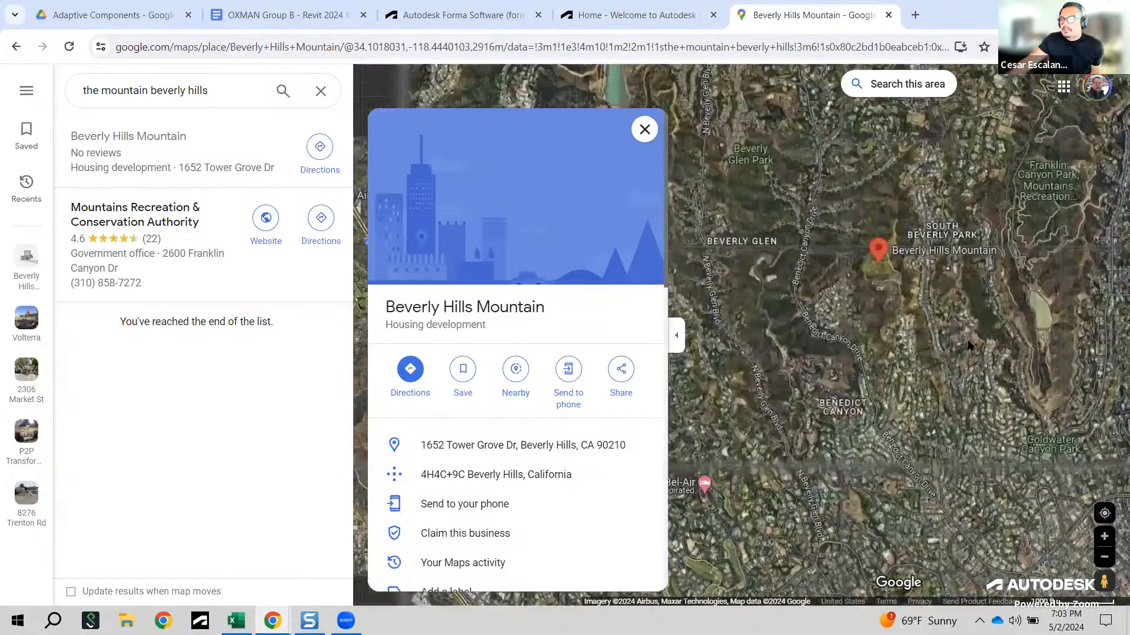
scroll(920, 273, up, 6)
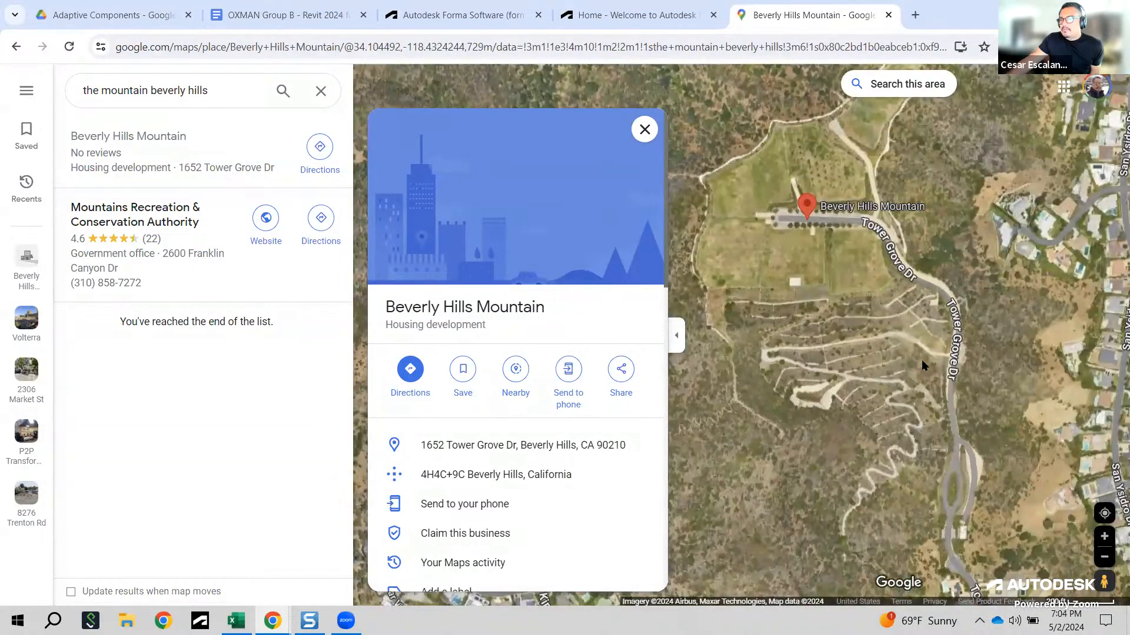
scroll(902, 317, down, 2)
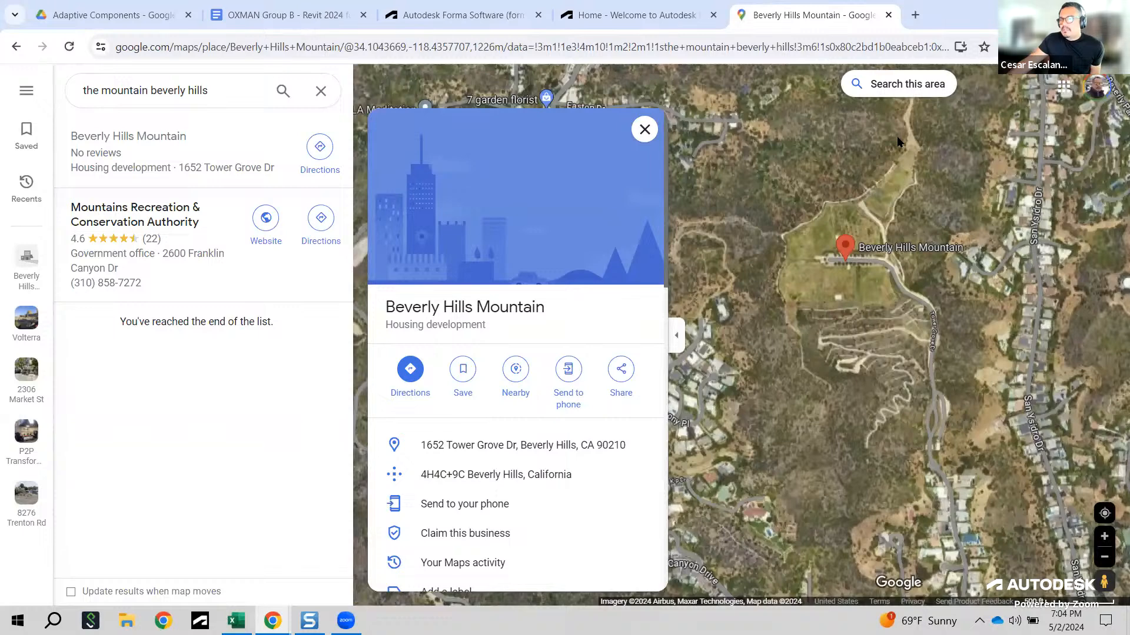
Step: Examine the Beverly Hills Mountain hilltop, its access road and the surrounding canyons at several scales, closing the place details
scroll(923, 300, down, 2)
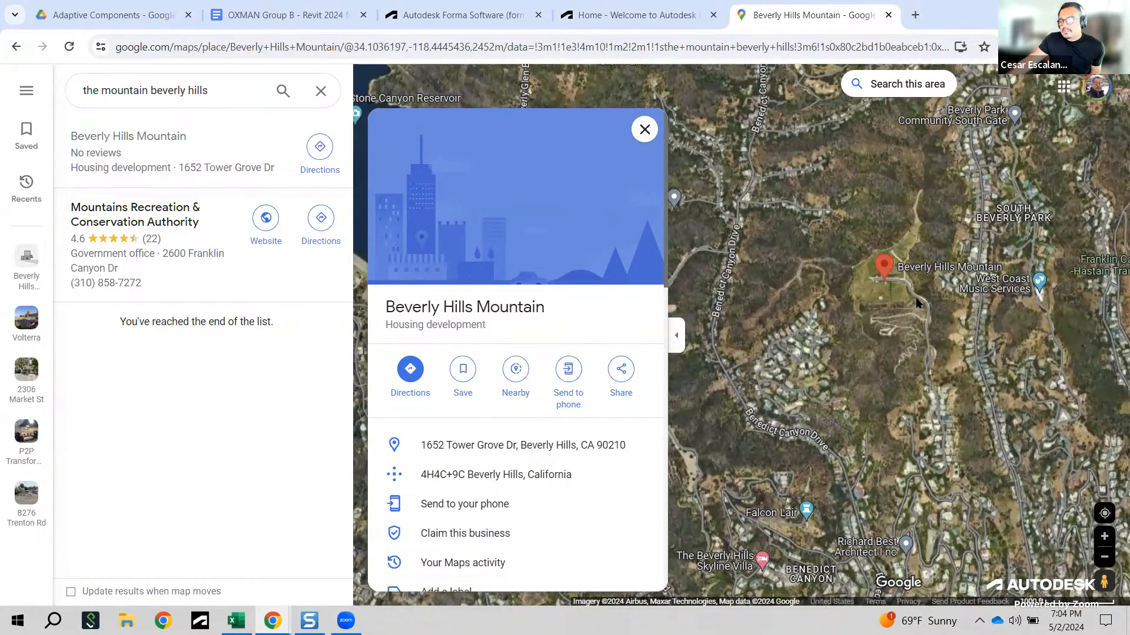
scroll(888, 294, up, 3)
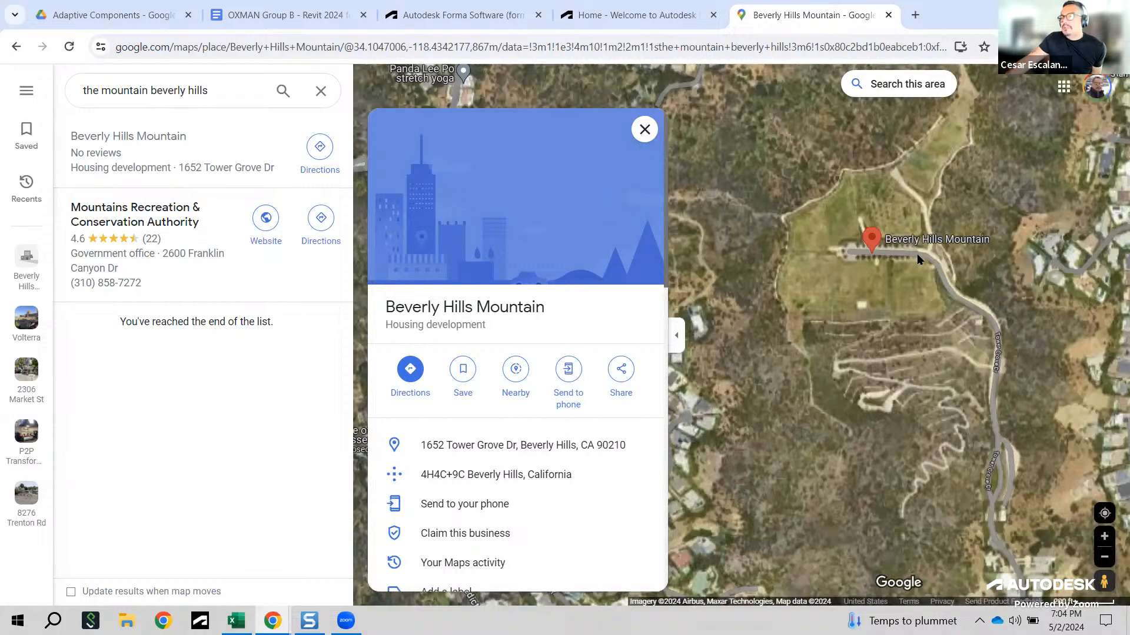
scroll(920, 281, down, 3)
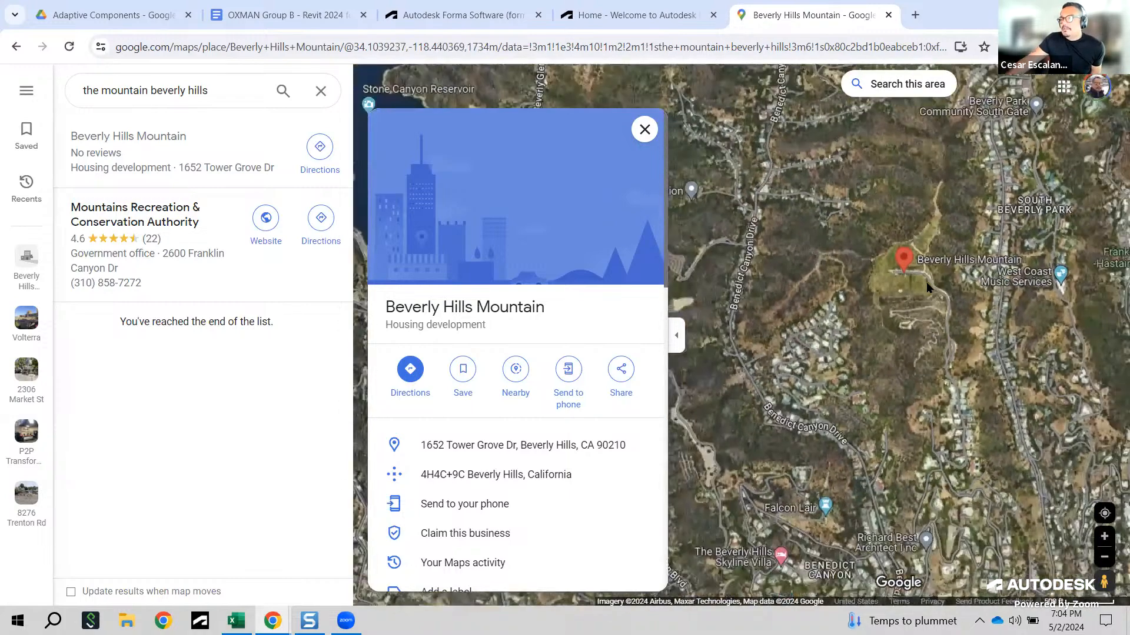
scroll(936, 282, up, 3)
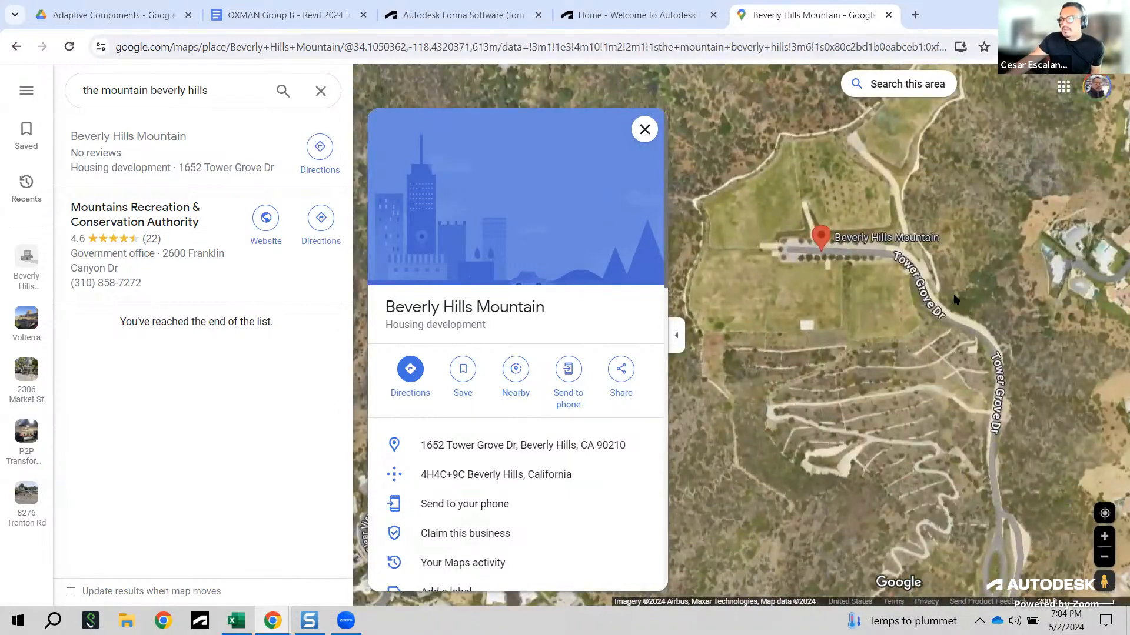
scroll(962, 288, down, 1)
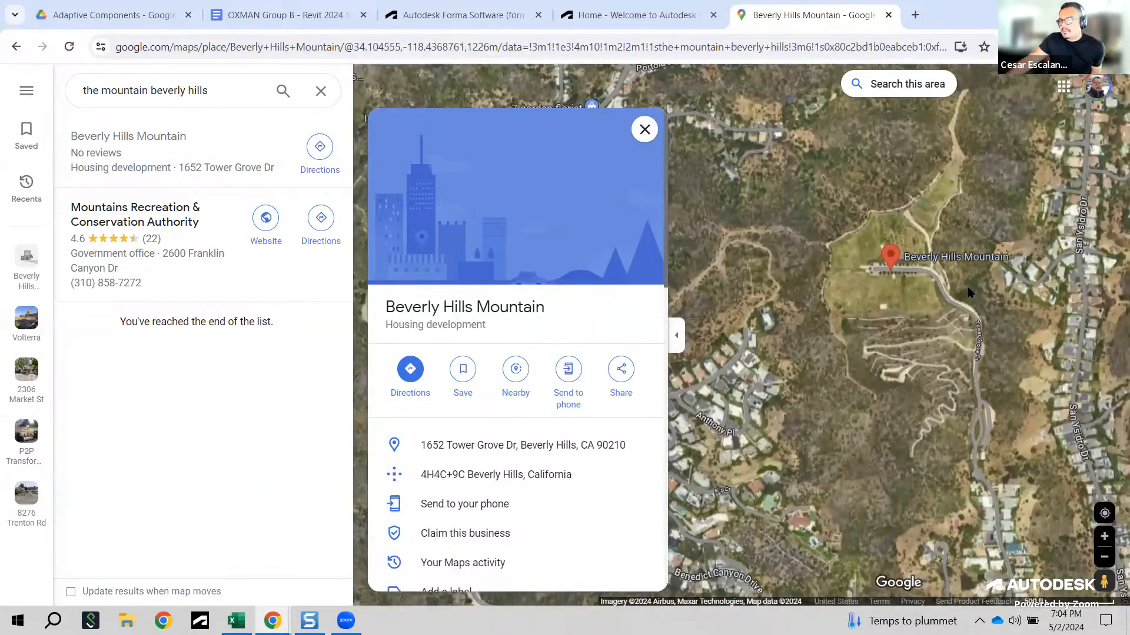
scroll(966, 288, down, 1)
scroll(971, 293, down, 1)
scroll(909, 310, down, 1)
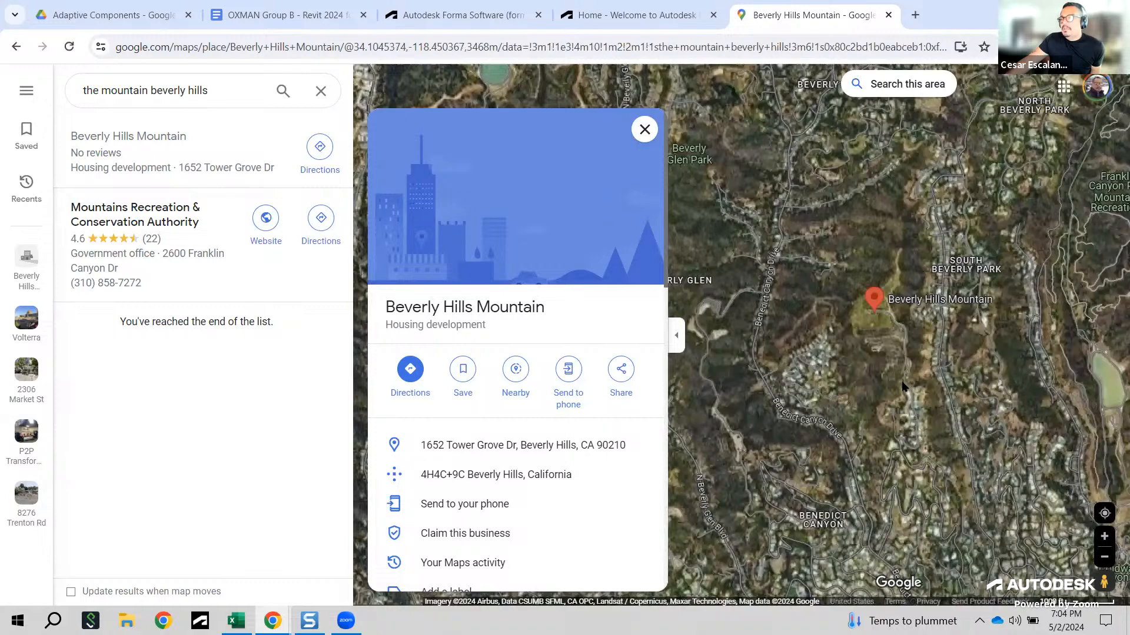
scroll(902, 340, up, 1)
scroll(903, 340, up, 2)
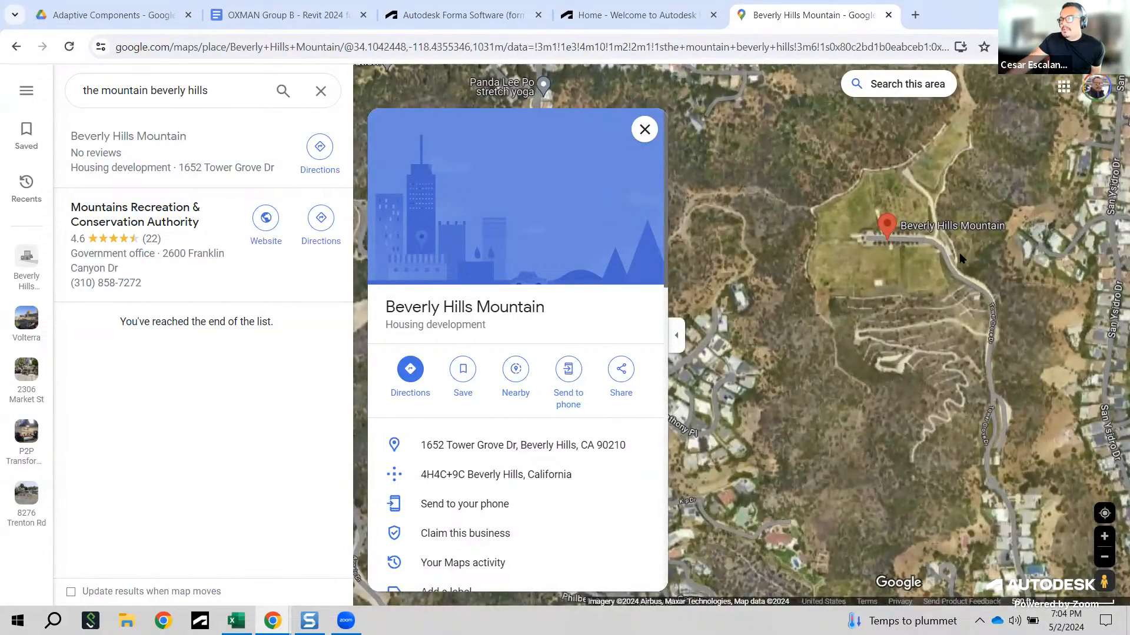
scroll(964, 246, up, 1)
click(923, 264)
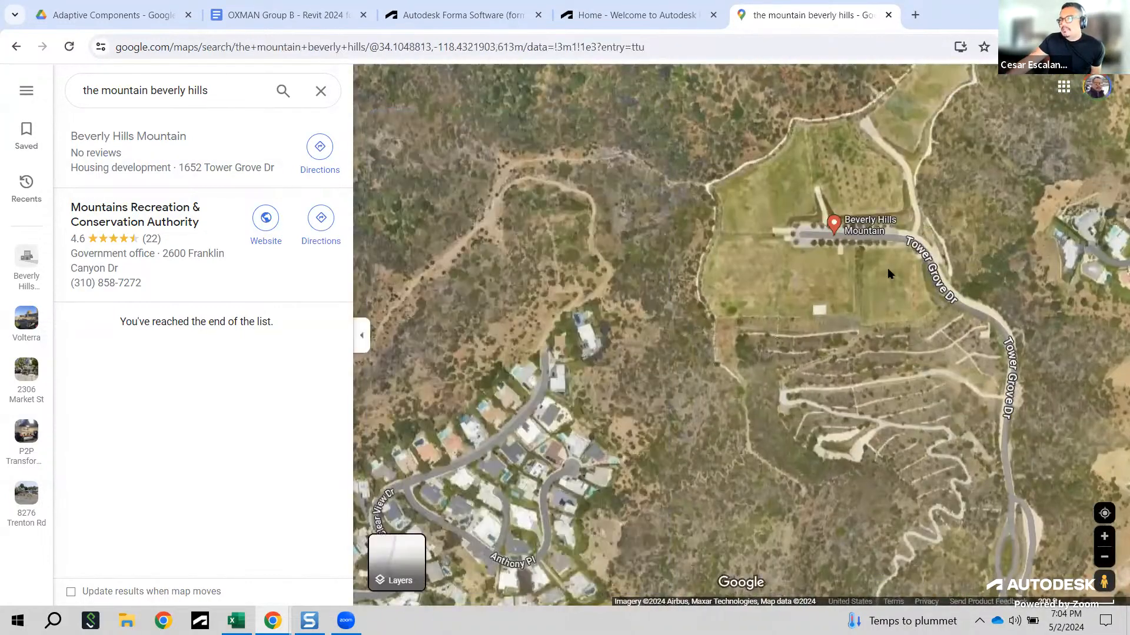
scroll(840, 283, up, 1)
drag(825, 345, 798, 412)
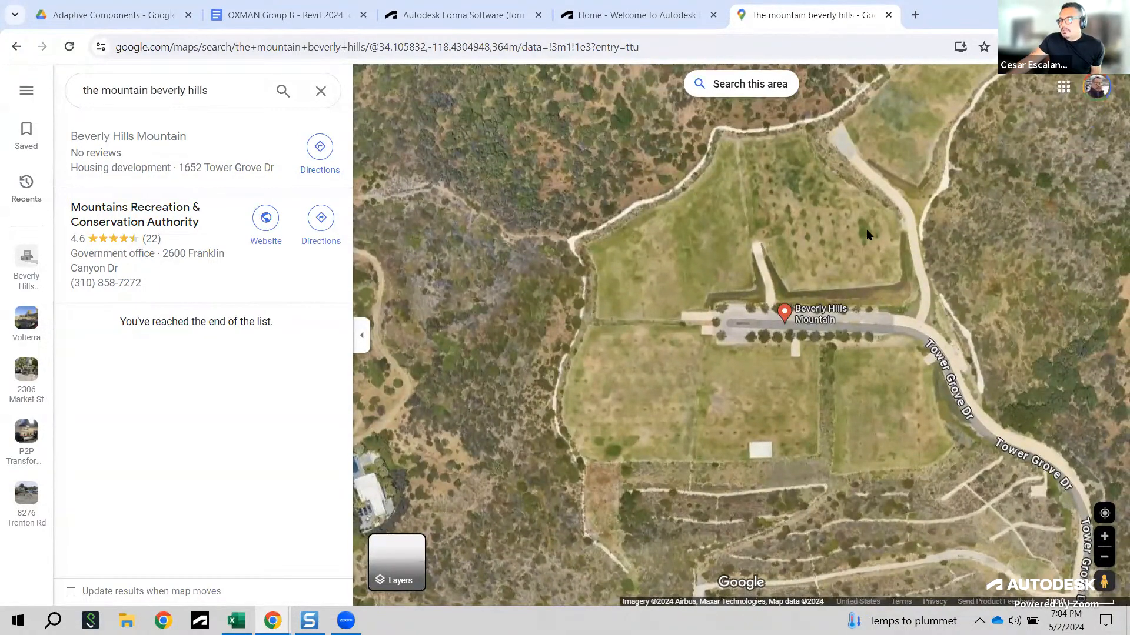
scroll(856, 232, down, 2)
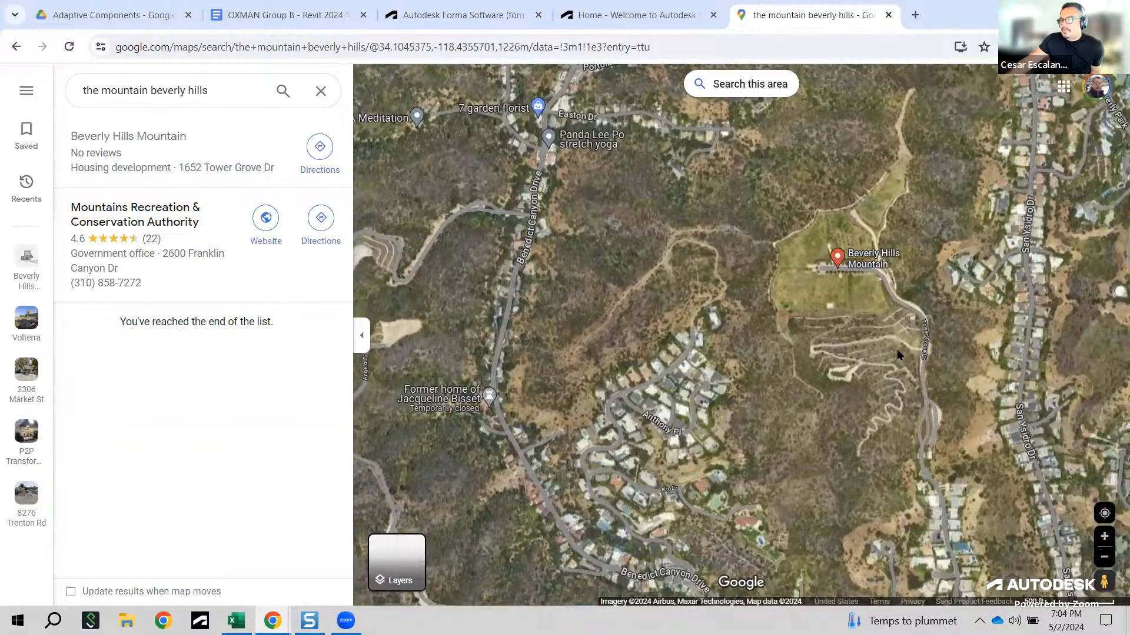
scroll(894, 353, down, 3)
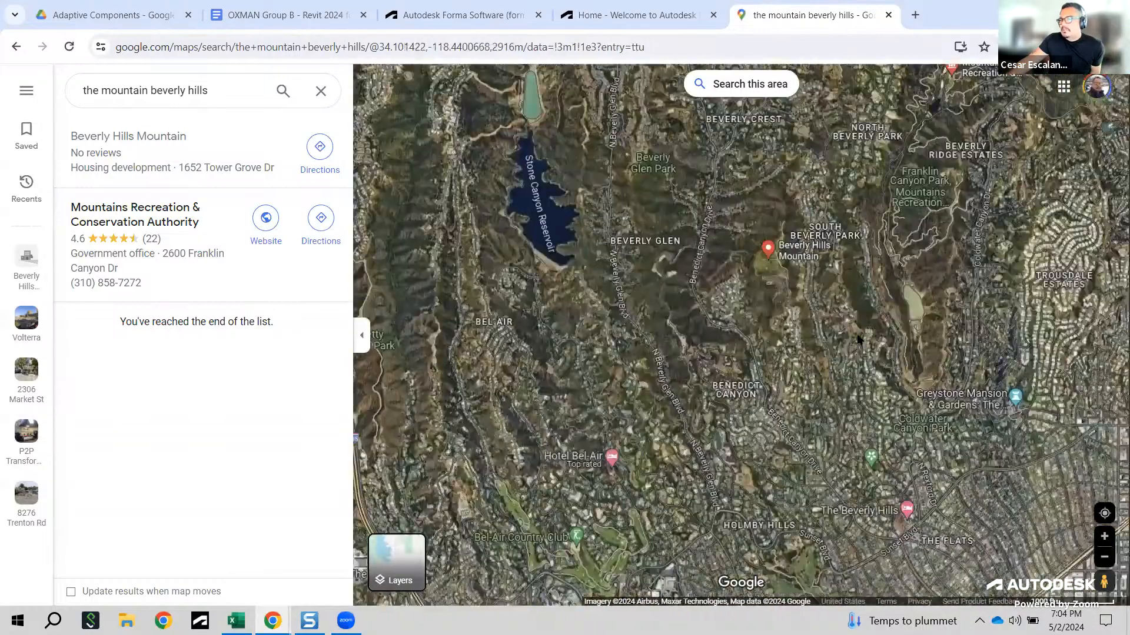
scroll(782, 253, up, 5)
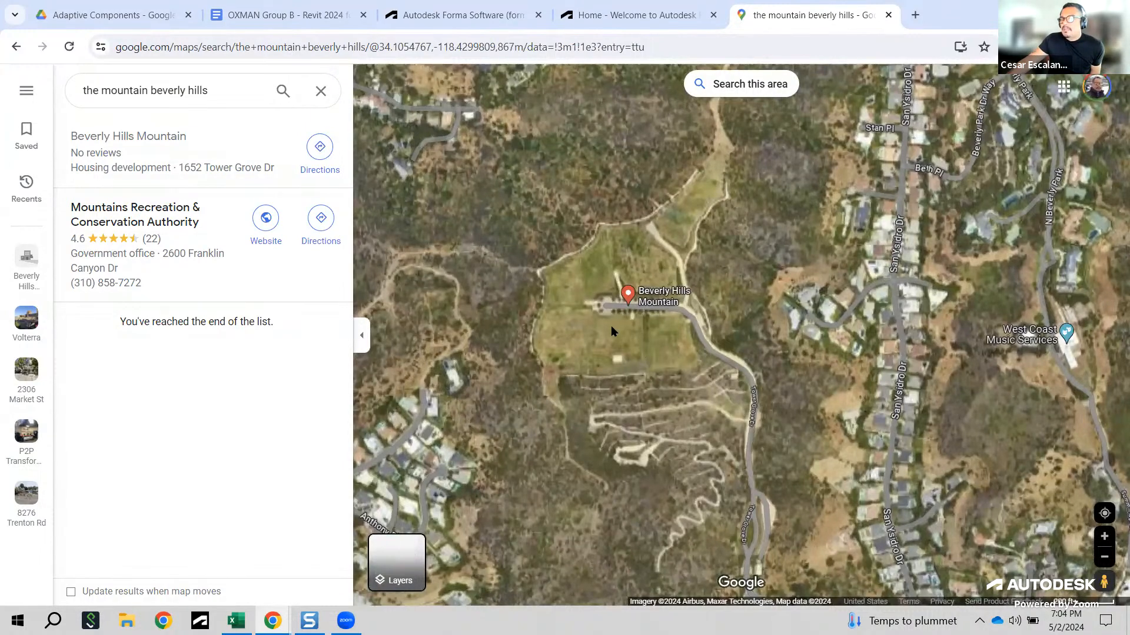
Step: Open the place details of Beverly Hills Mountain and copy its street address
scroll(612, 324, up, 2)
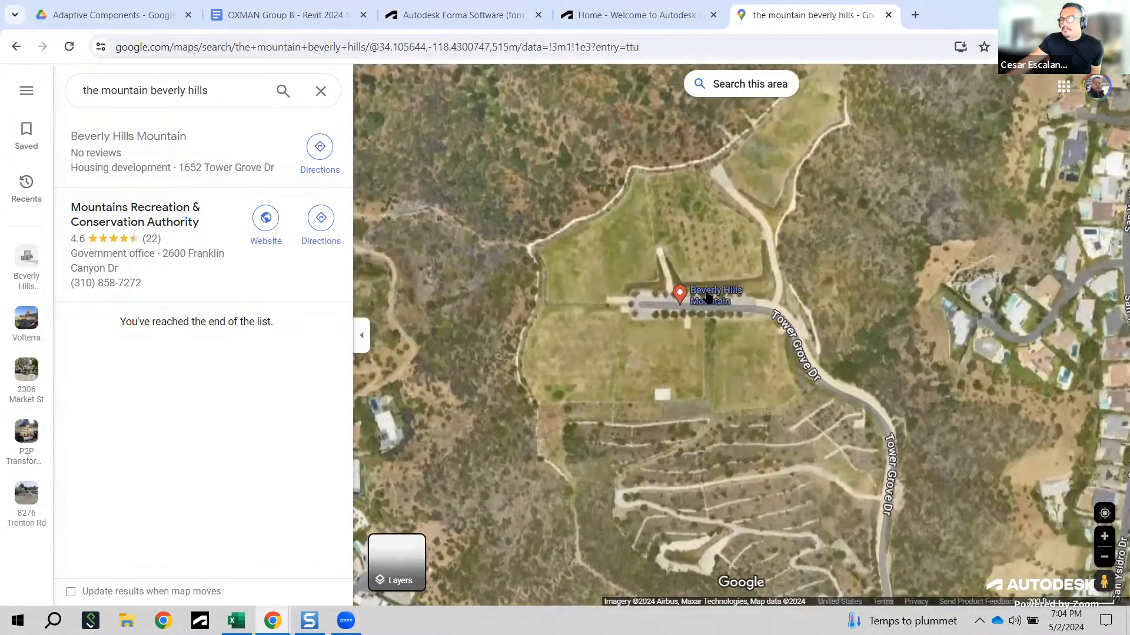
click(708, 297)
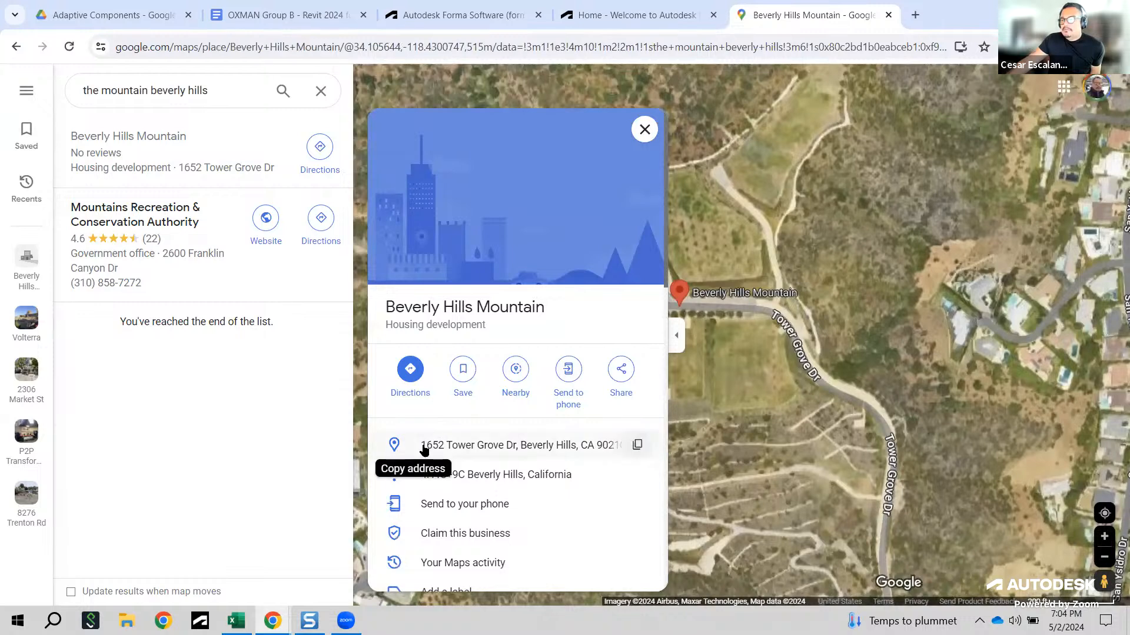
click(637, 446)
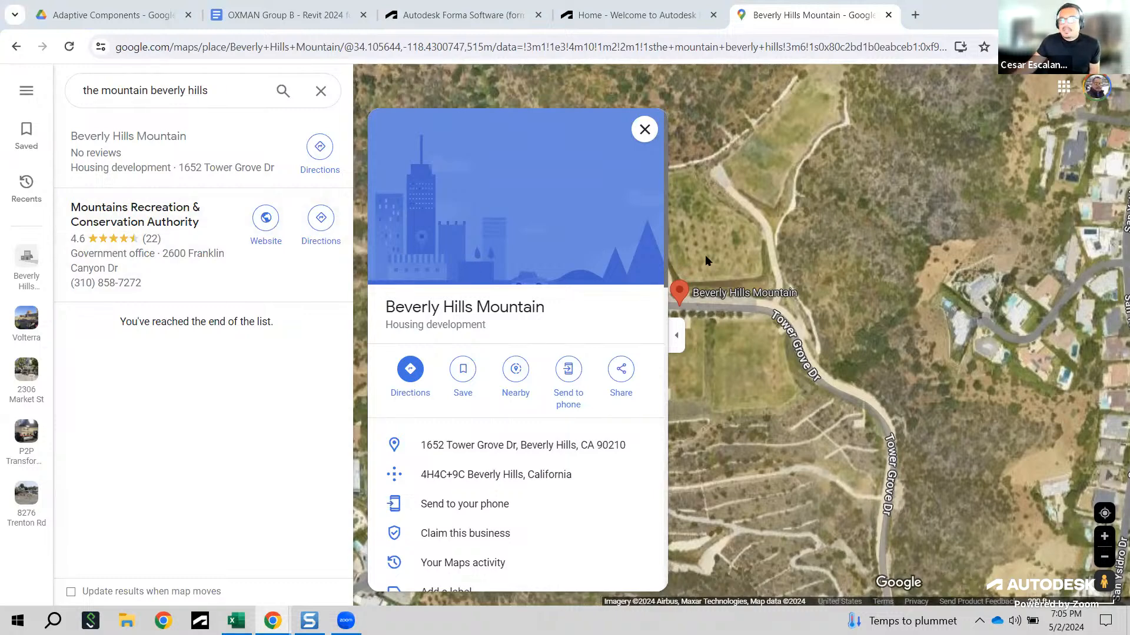
Step: Return to the Forma hub home and choose the current Demo hub from the available hubs
click(479, 14)
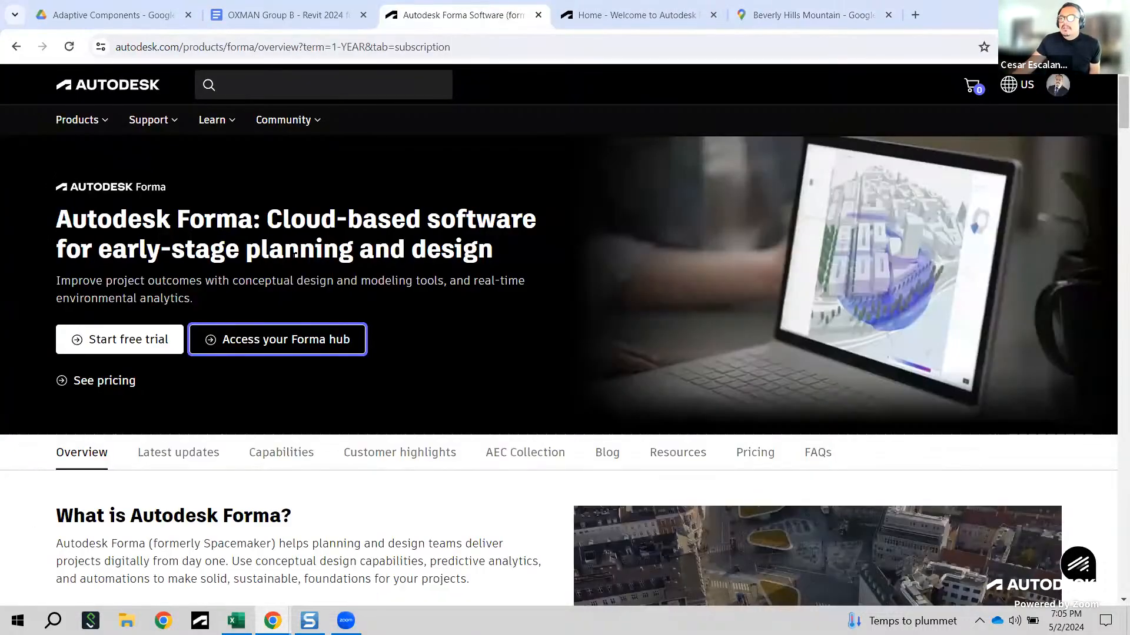
click(653, 10)
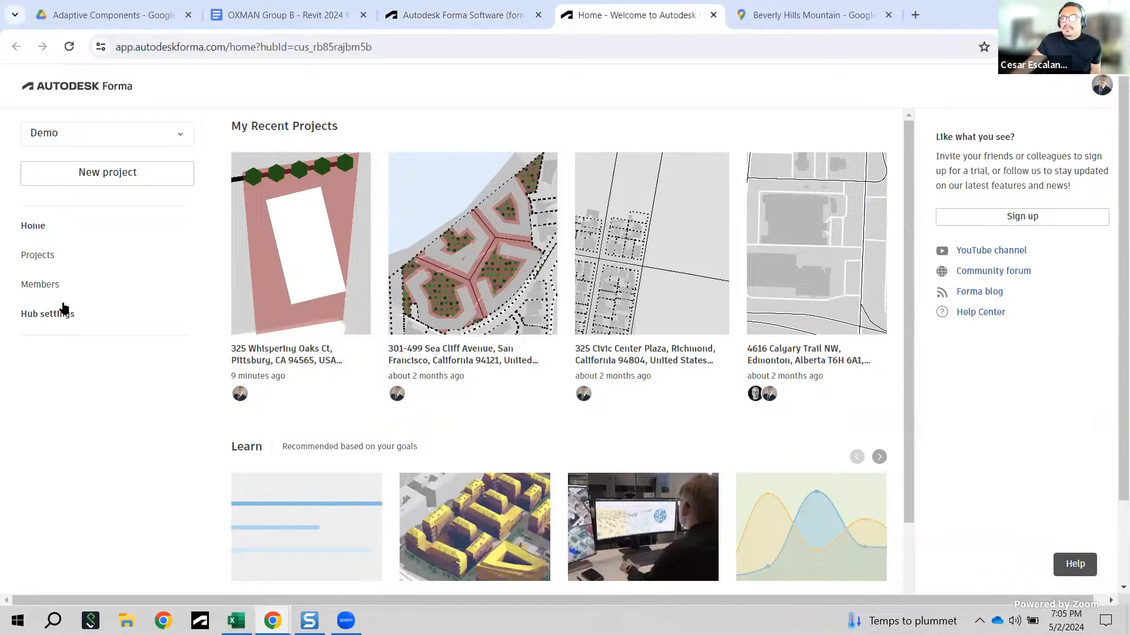
click(140, 135)
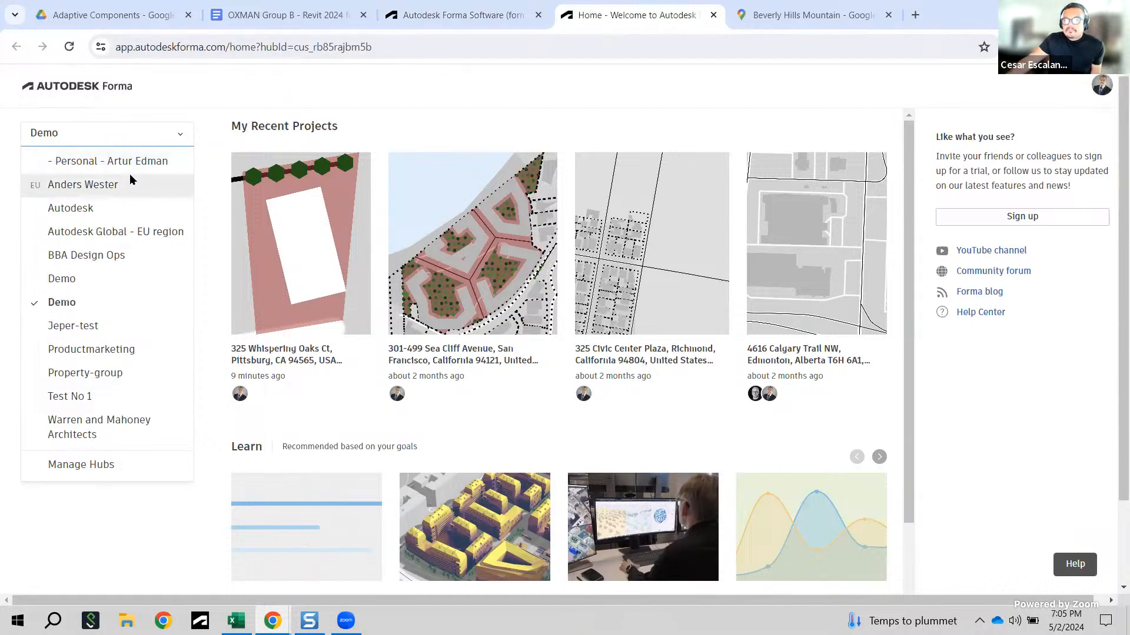
click(79, 305)
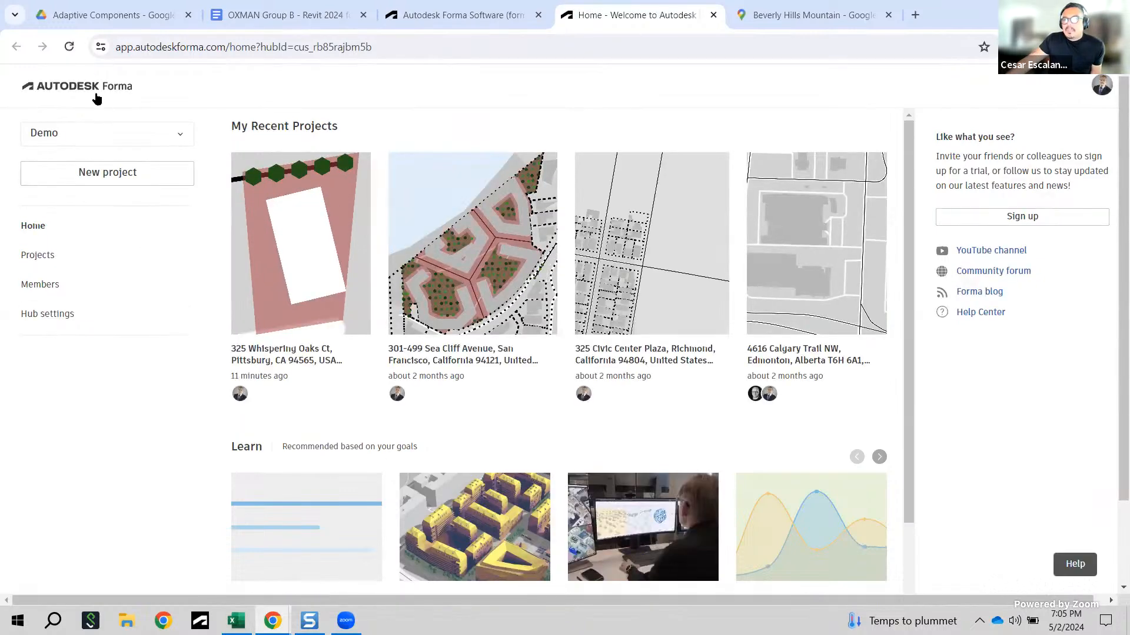
Step: Start a new project and locate it by pasting the copied site address and choosing the exact match
click(121, 178)
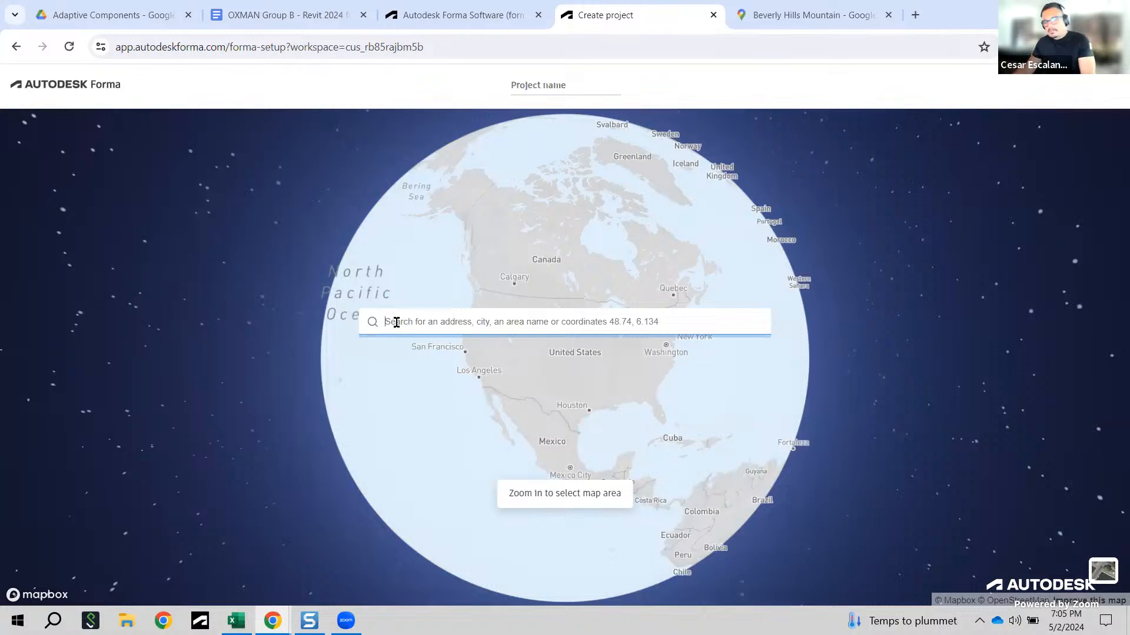
key(ctrl+v)
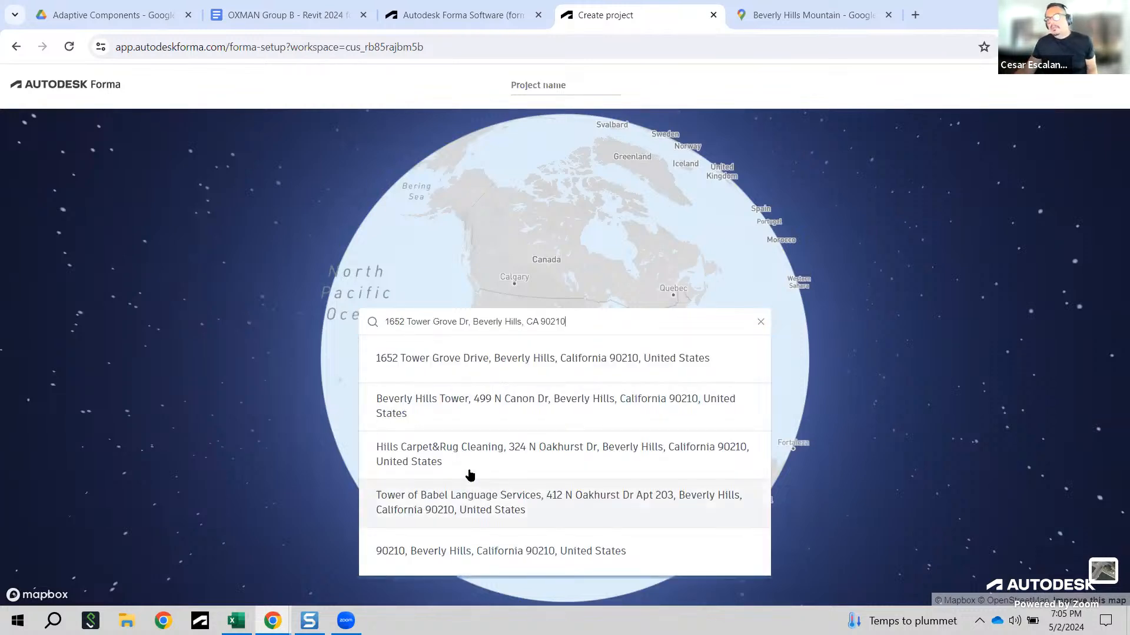
click(465, 362)
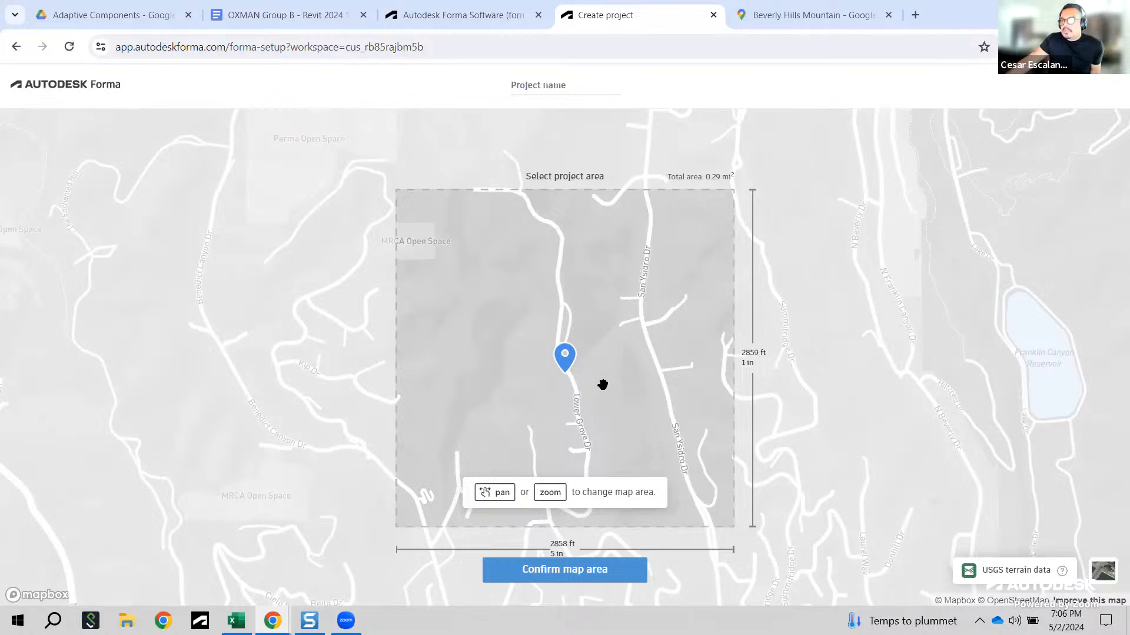
Step: Shift the project area to the hilltop road end north of the address marker and show satellite imagery
scroll(603, 385, down, 2)
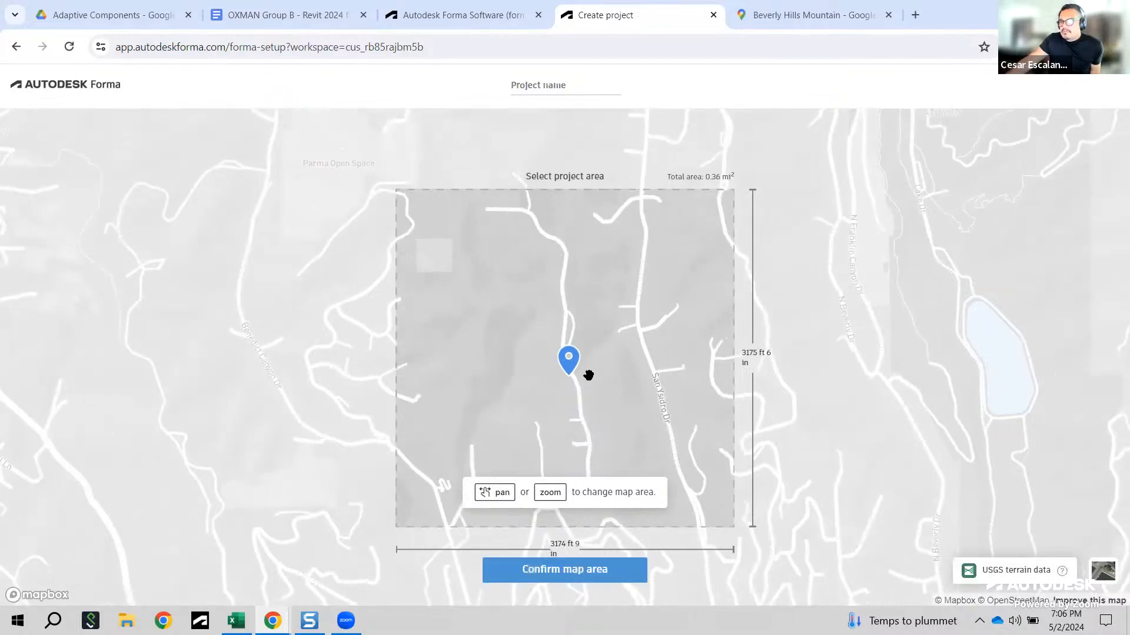
scroll(592, 357, up, 3)
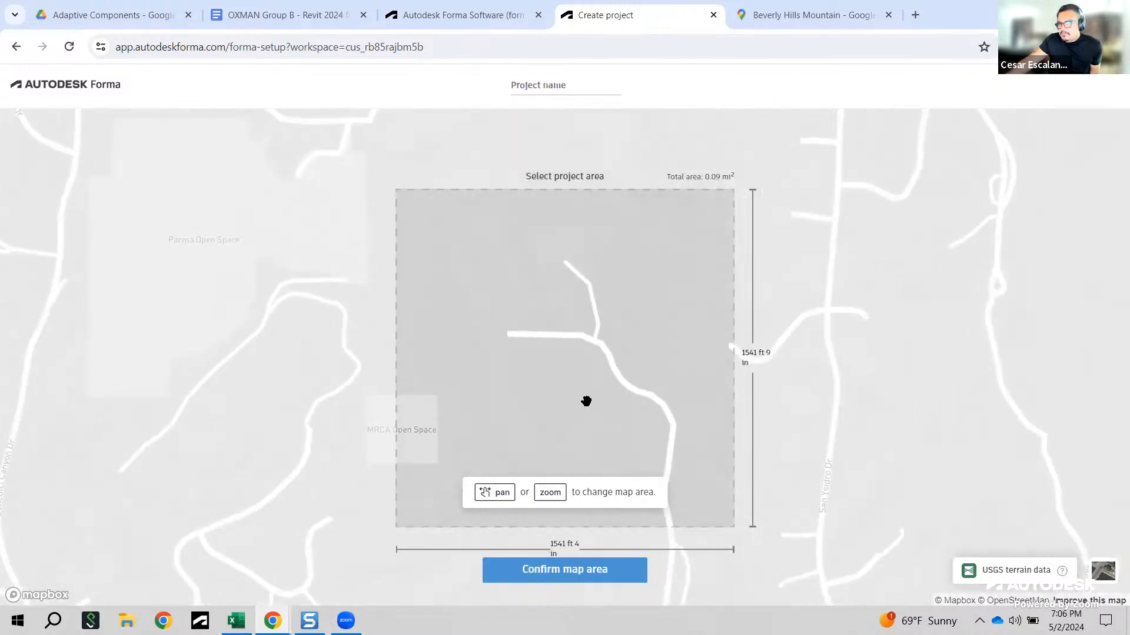
scroll(585, 399, up, 1)
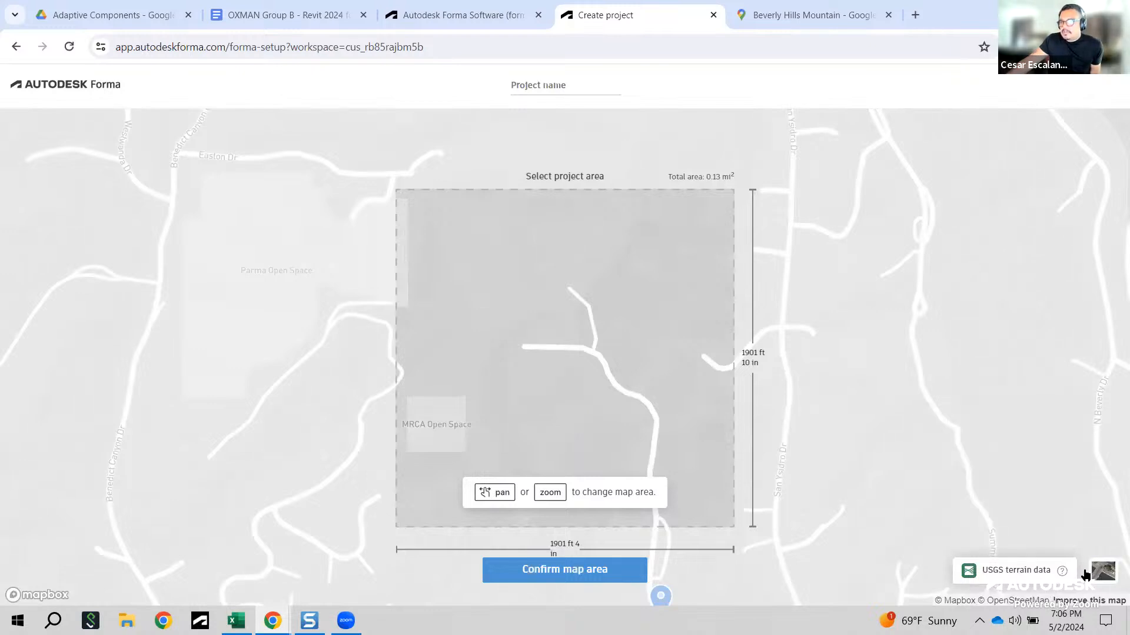
click(1105, 574)
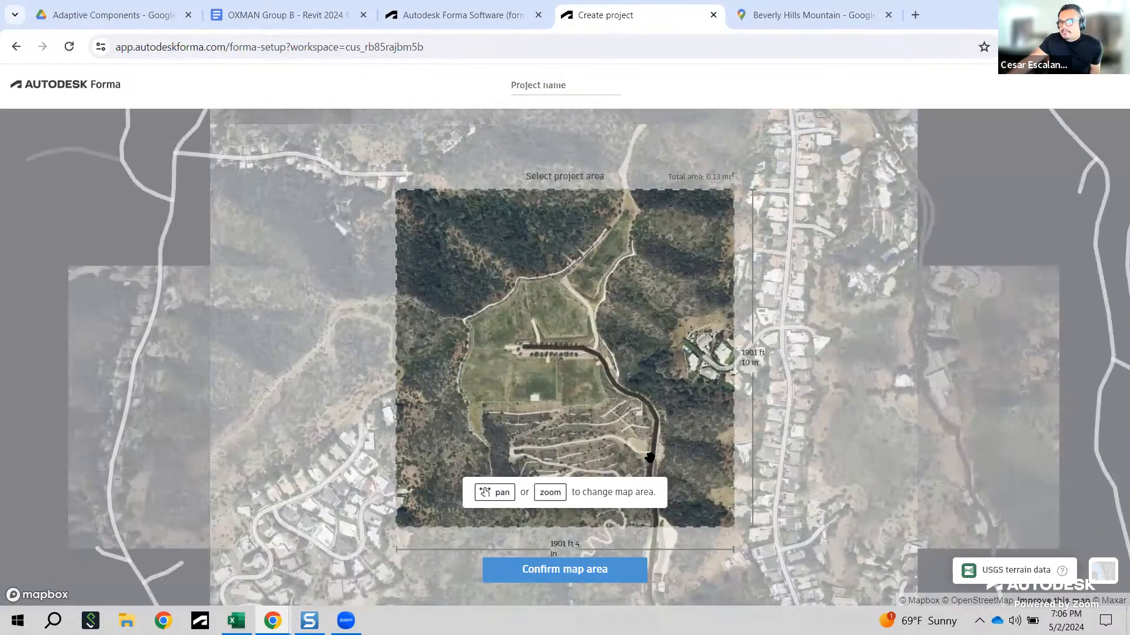
Step: Frame the hilltop plateau in a project area about 1733 ft square and confirm the map area
drag(699, 427, 686, 282)
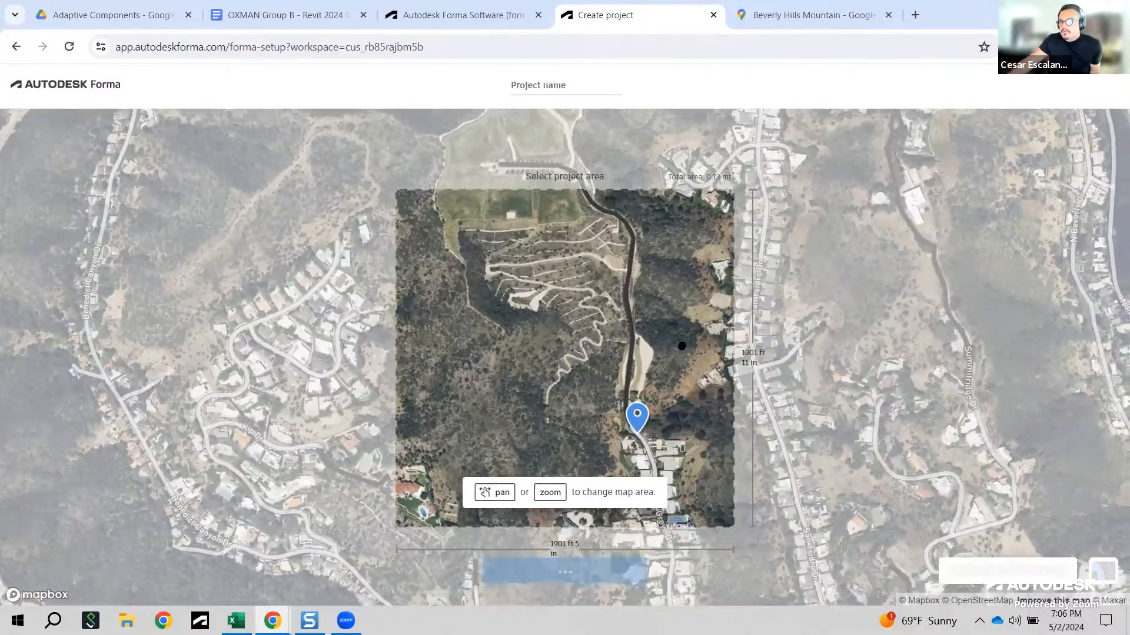
drag(682, 346, 676, 454)
scroll(586, 416, down, 1)
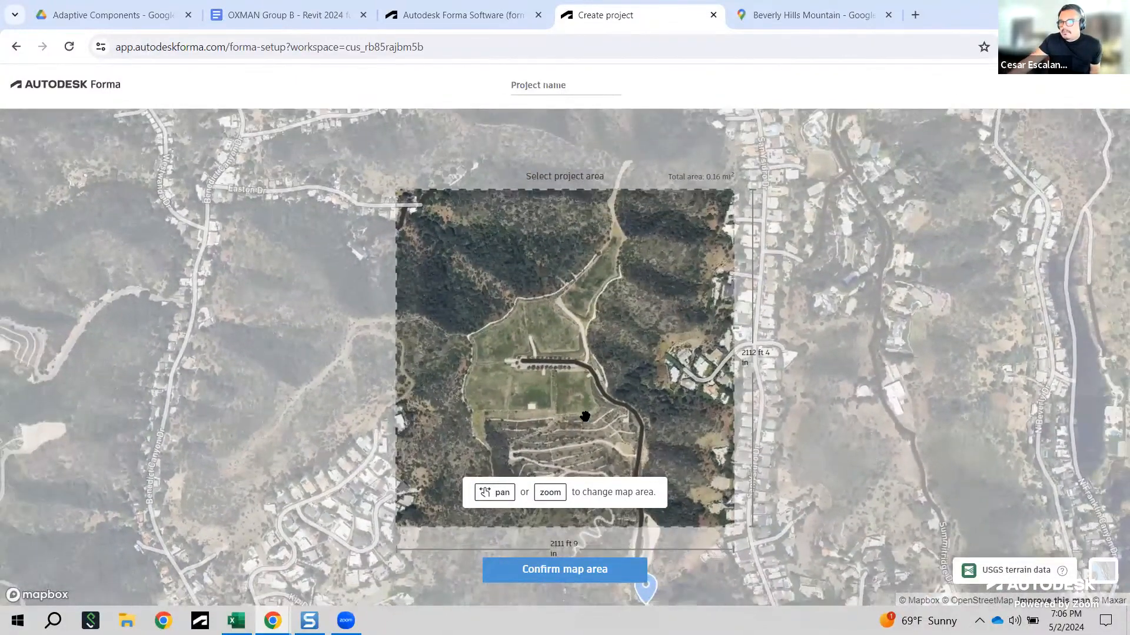
scroll(606, 418, up, 2)
drag(584, 424, 641, 427)
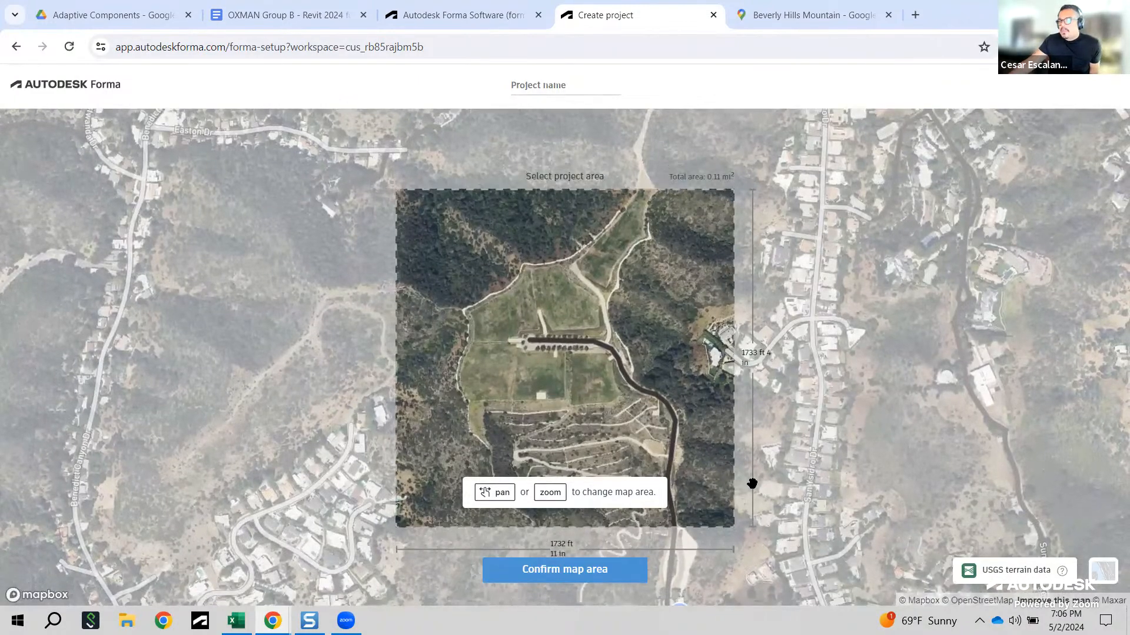
click(566, 570)
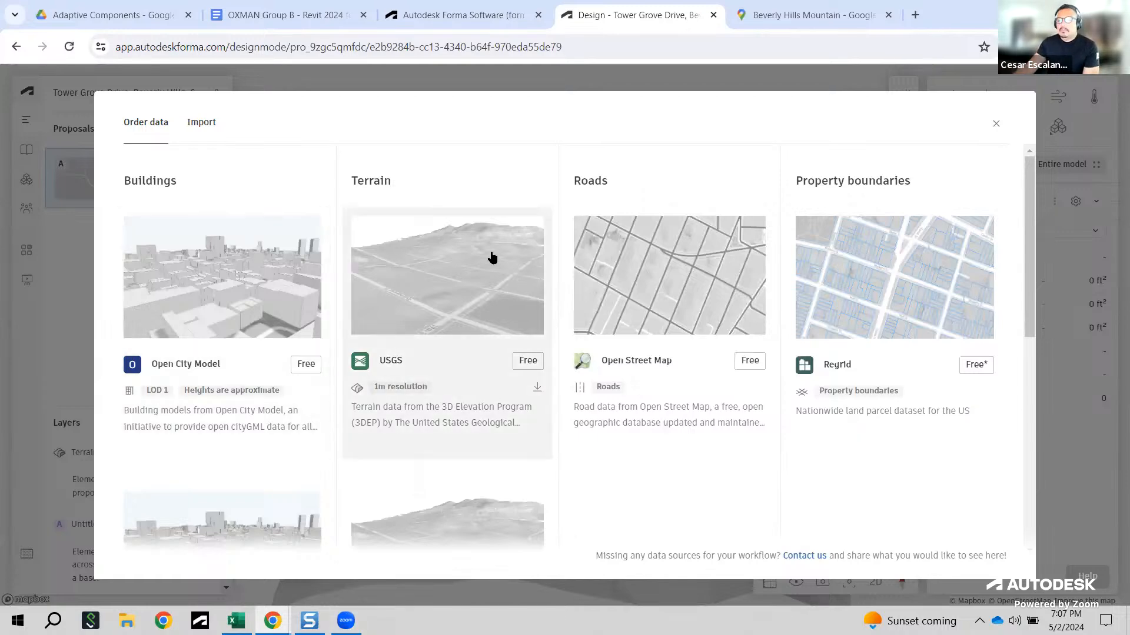
Step: Review the data sources offered for buildings, terrain, roads and property boundaries
scroll(961, 287, down, 5)
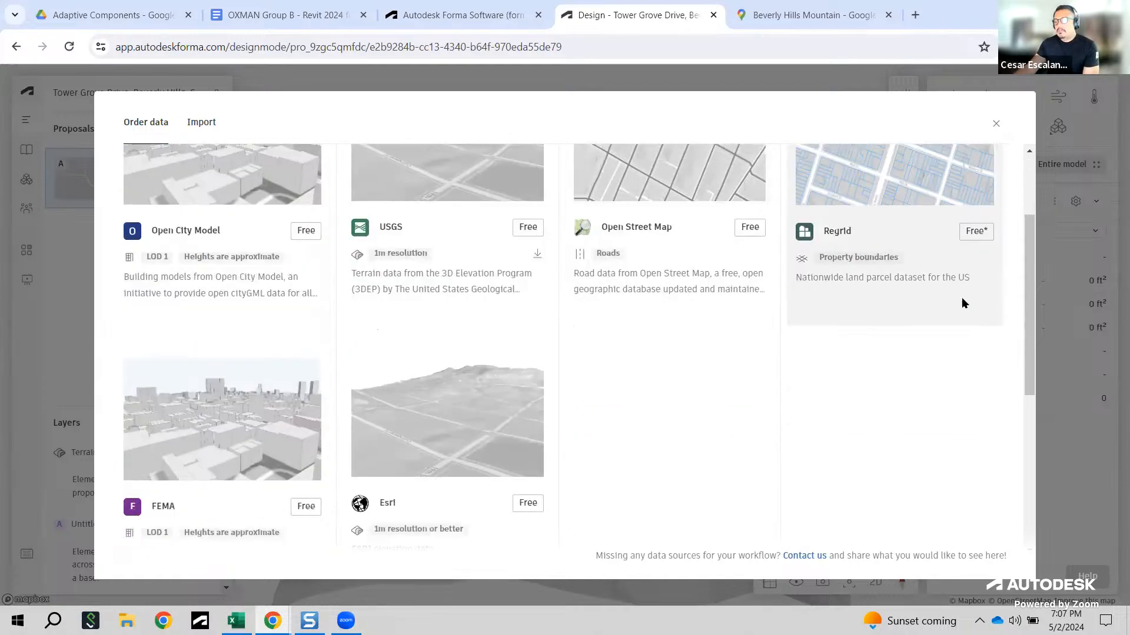
scroll(253, 373, down, 3)
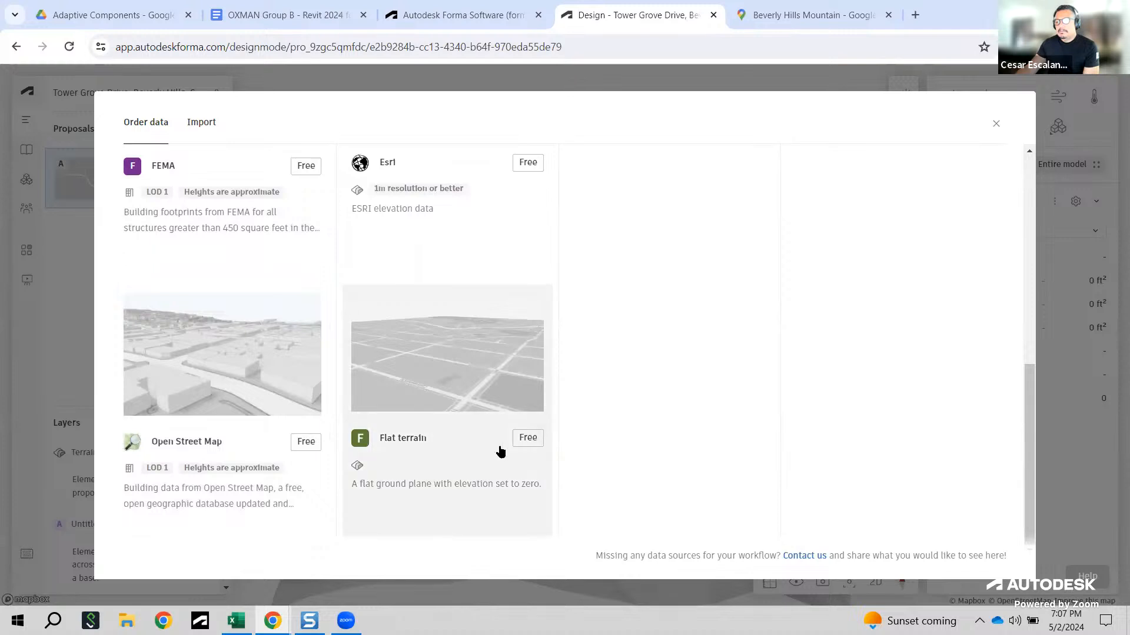
scroll(302, 450, up, 2)
scroll(386, 443, up, 5)
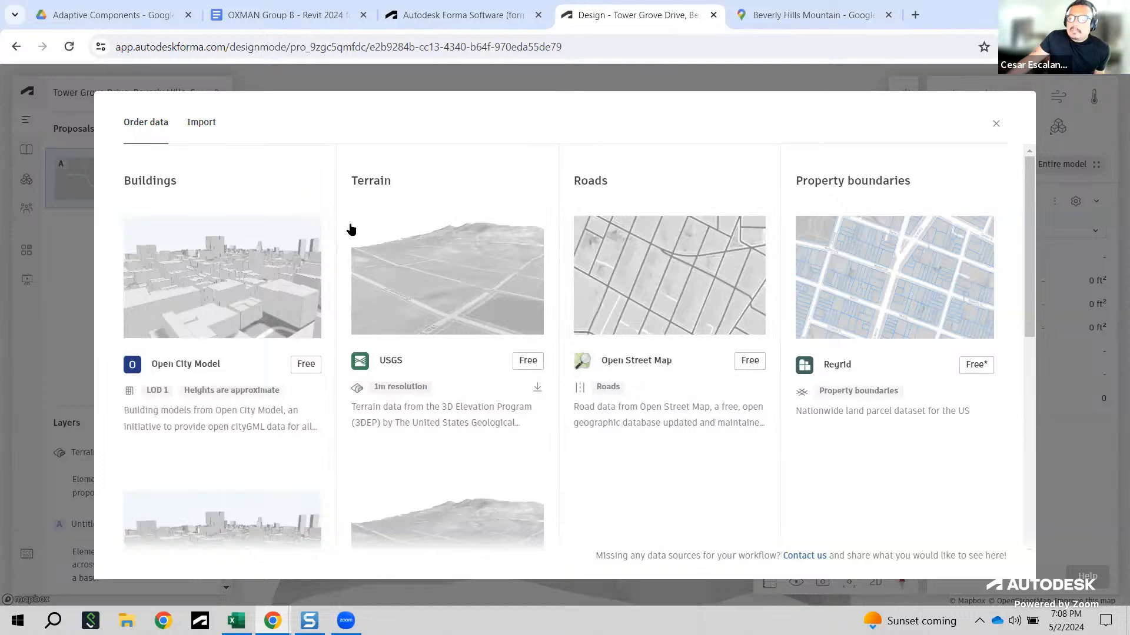
scroll(468, 266, down, 3)
scroll(474, 257, down, 3)
scroll(474, 257, up, 8)
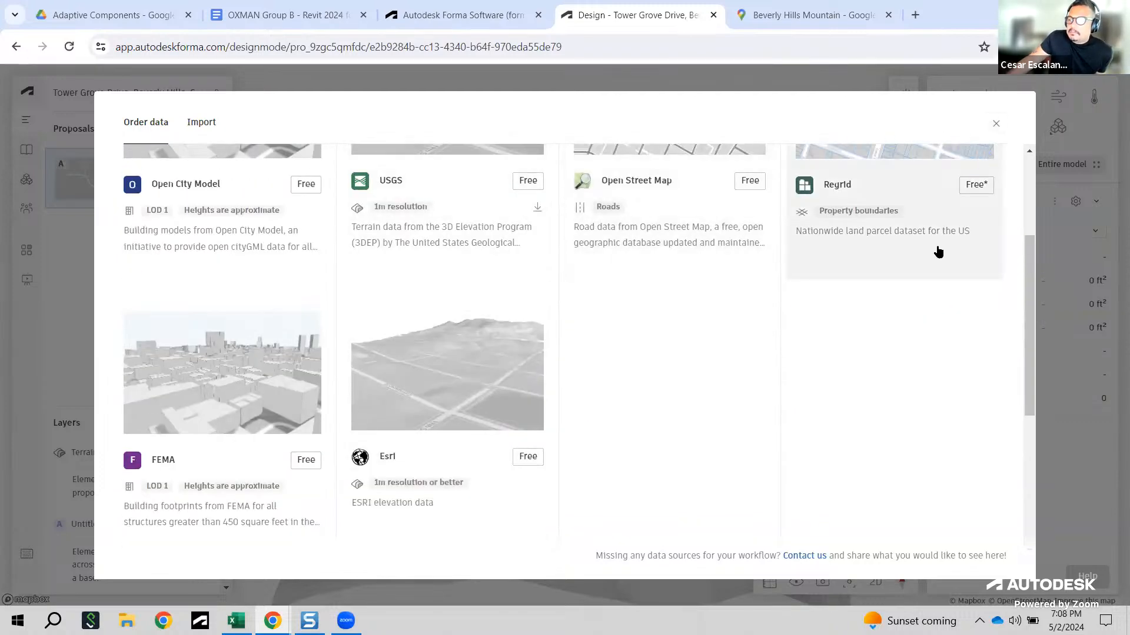
scroll(937, 249, up, 3)
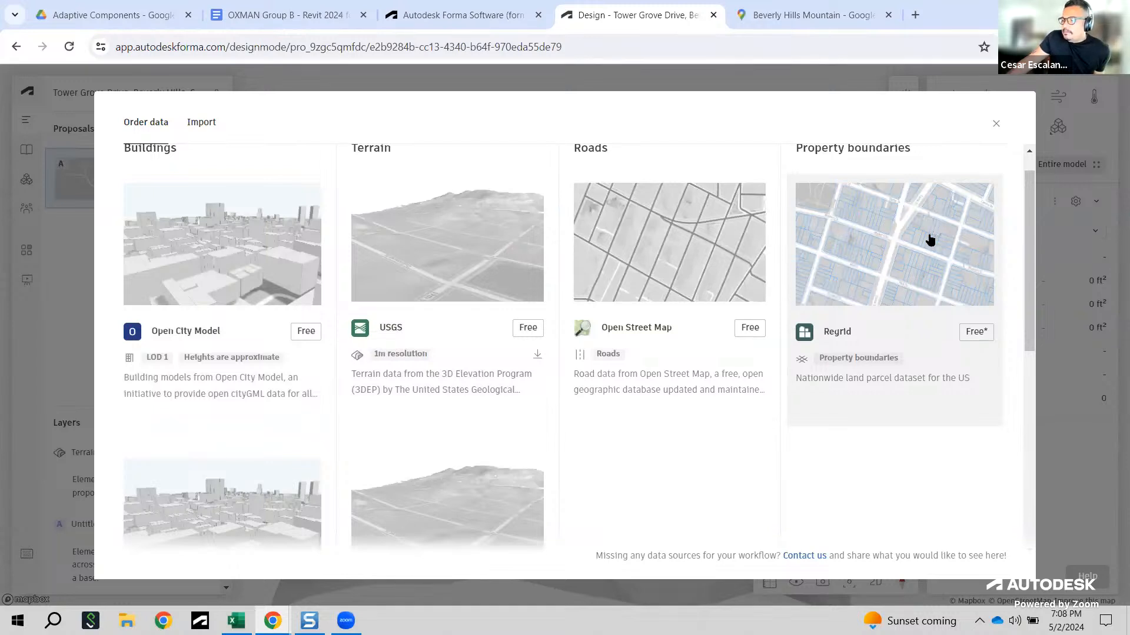
Step: Order the free Regrid property boundaries for the preset site area and close the data order window
click(976, 333)
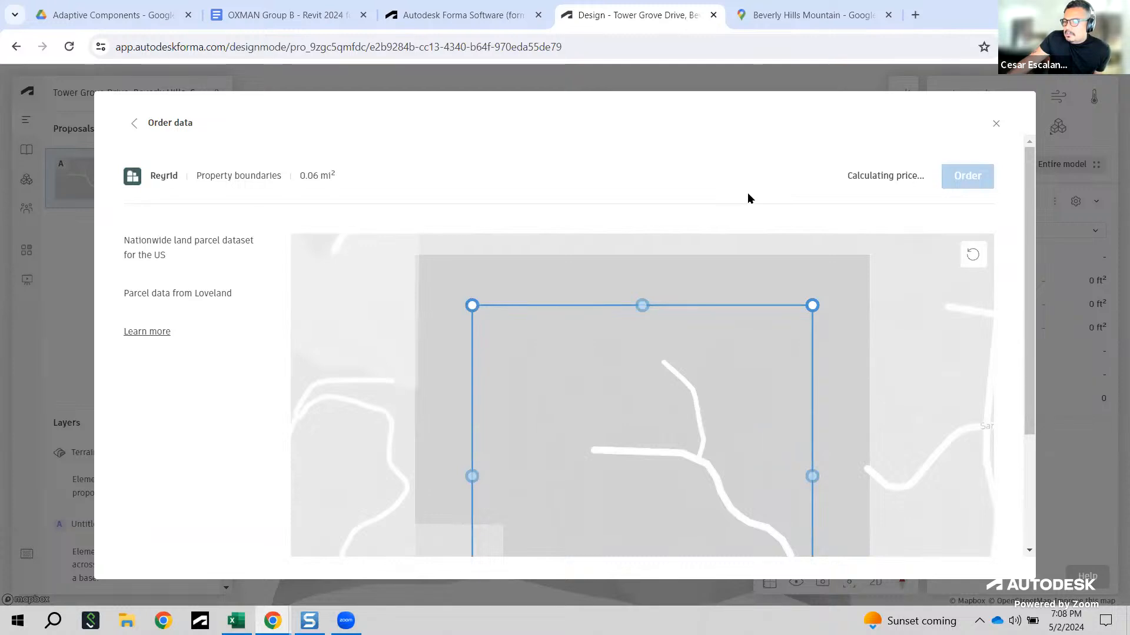
click(970, 177)
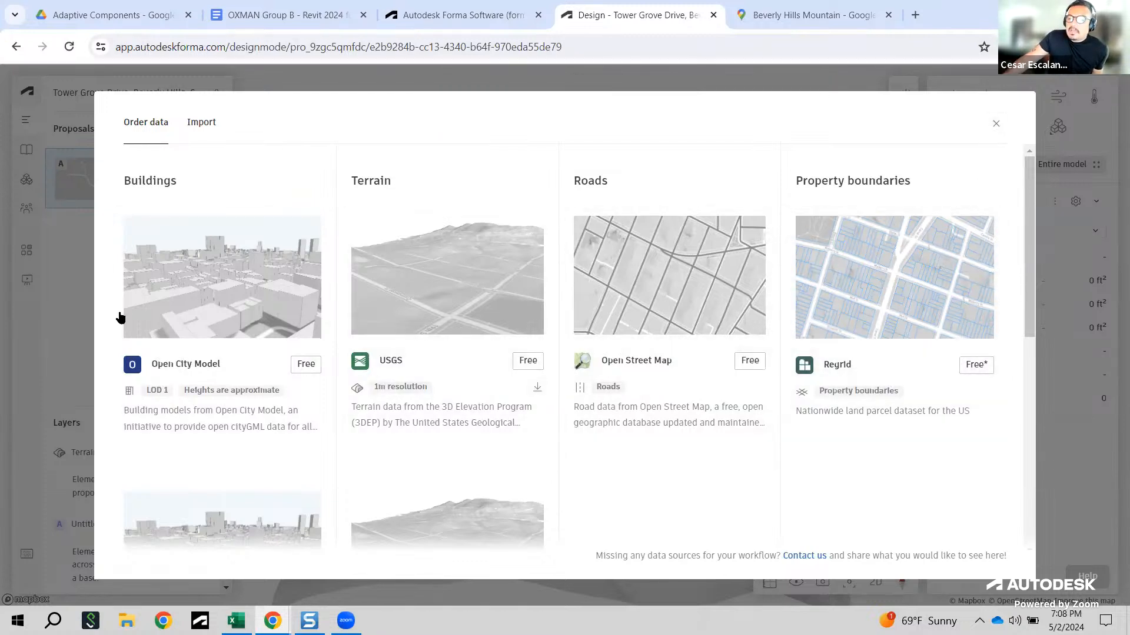
click(991, 125)
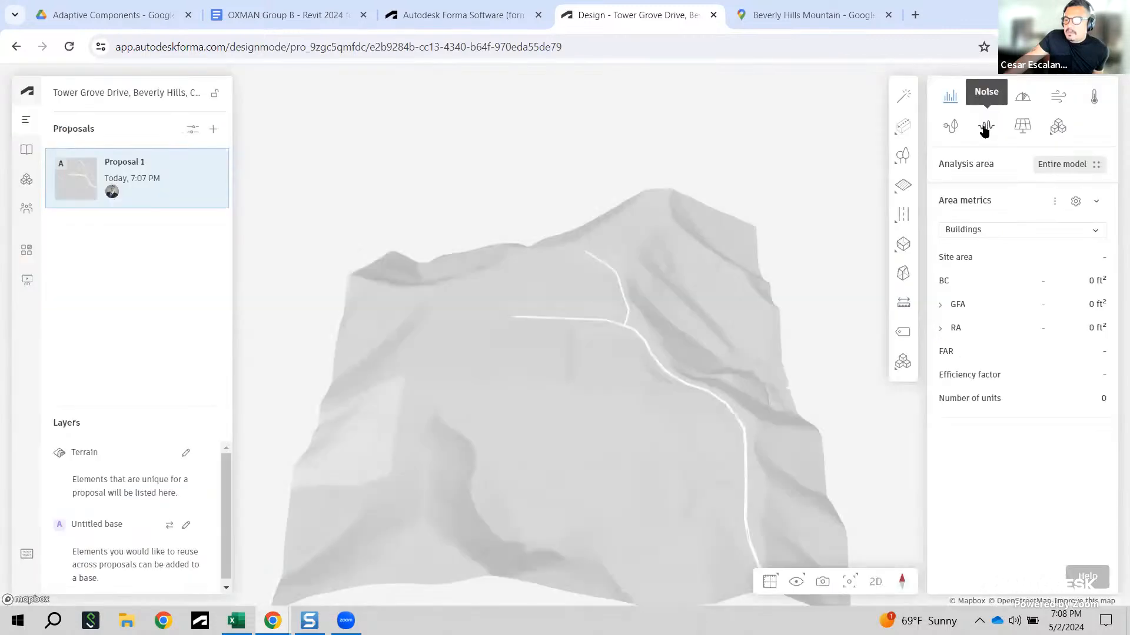
Step: Place the ordered property boundaries from the project library in the canvas and add all their geometries to the base layer
click(27, 150)
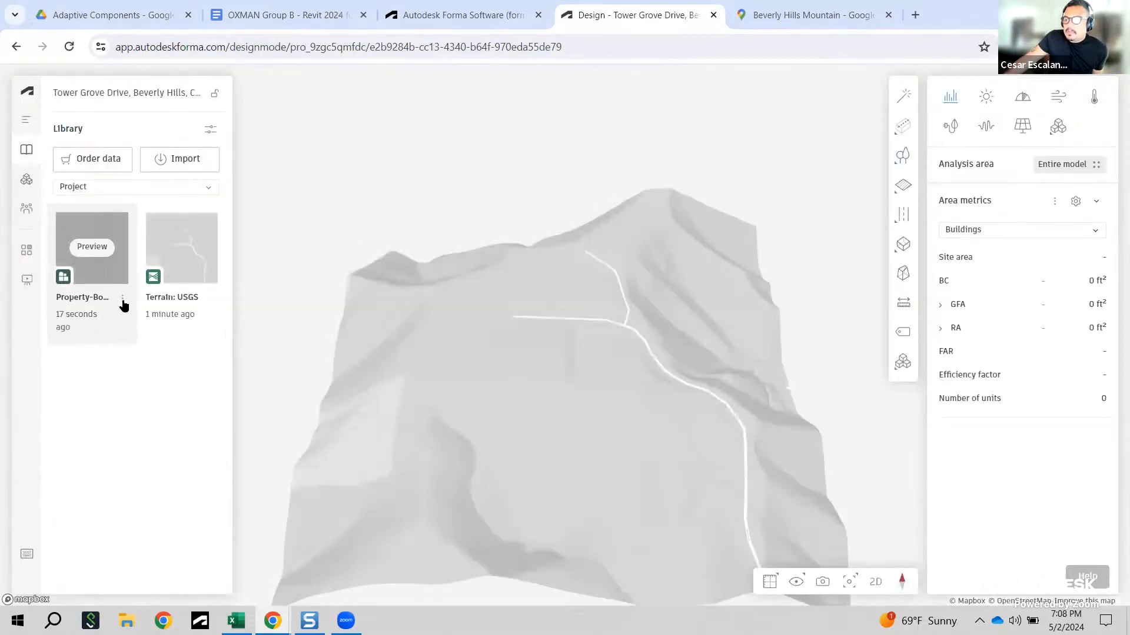
click(122, 299)
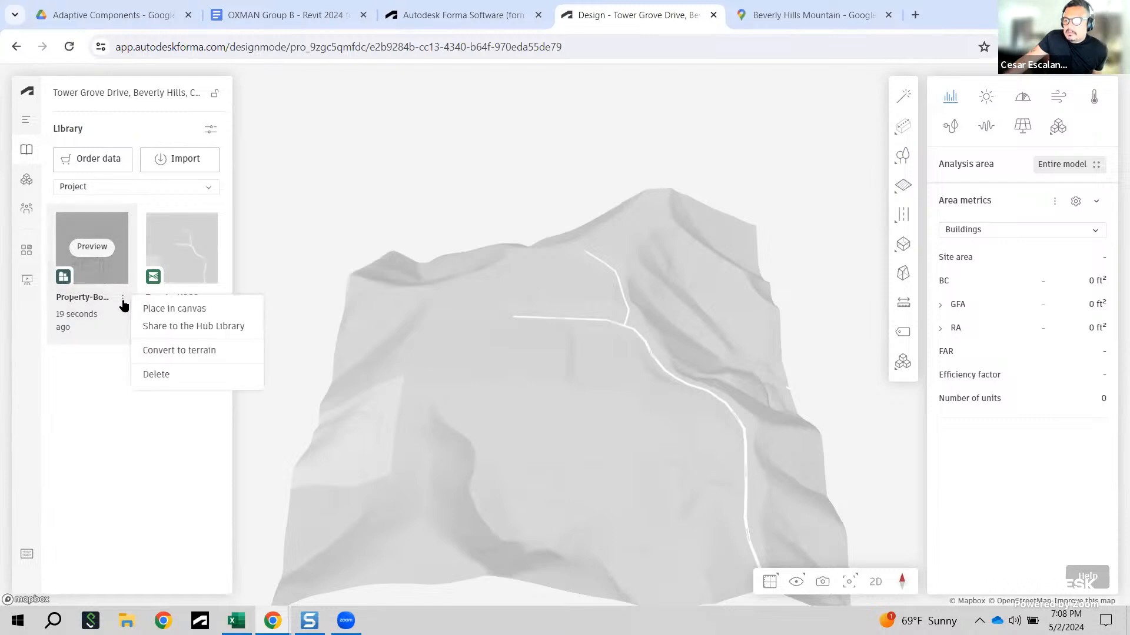
click(198, 311)
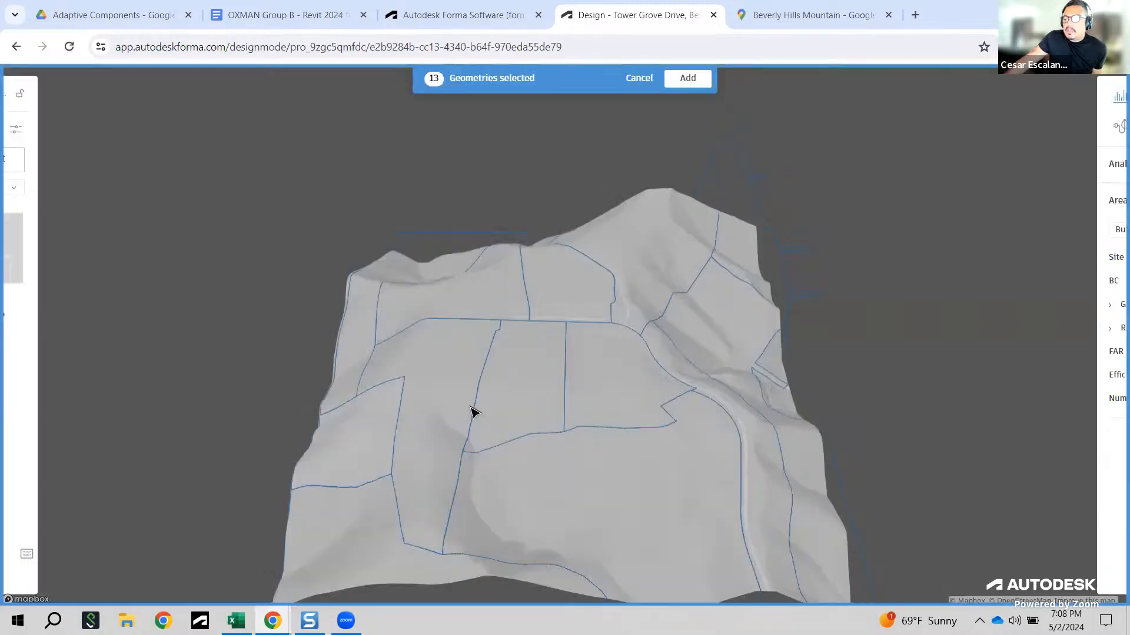
click(696, 82)
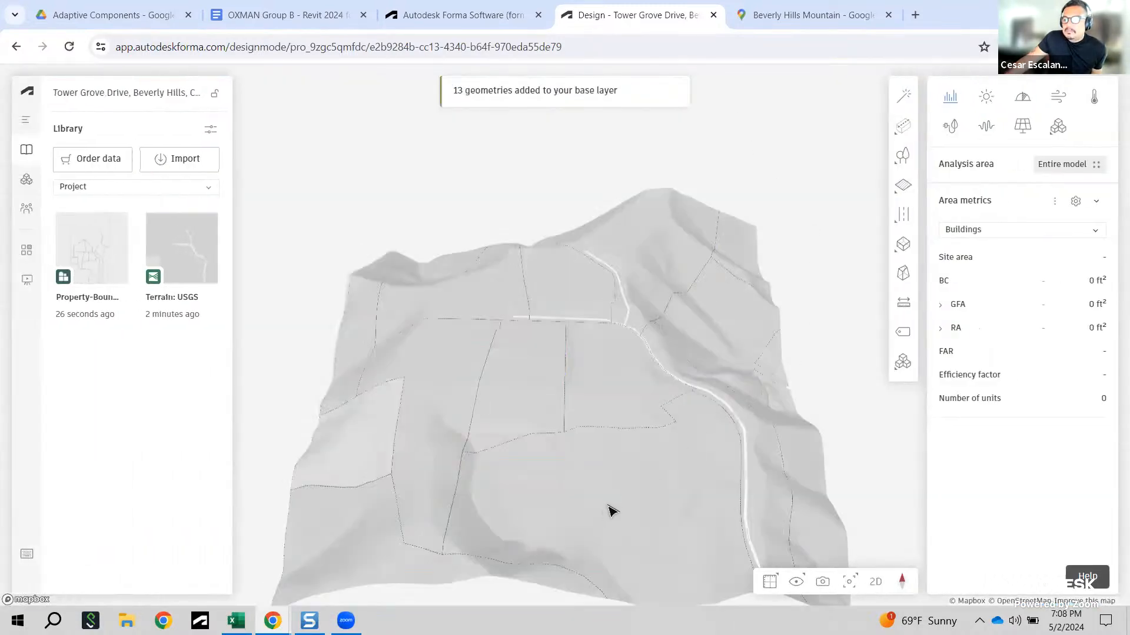
Step: Inspect the parcel lines across the hilltop terrain and along the road from several angles
right_drag(607, 529, 689, 479)
scroll(555, 421, up, 2)
right_drag(553, 422, 495, 454)
scroll(575, 372, up, 2)
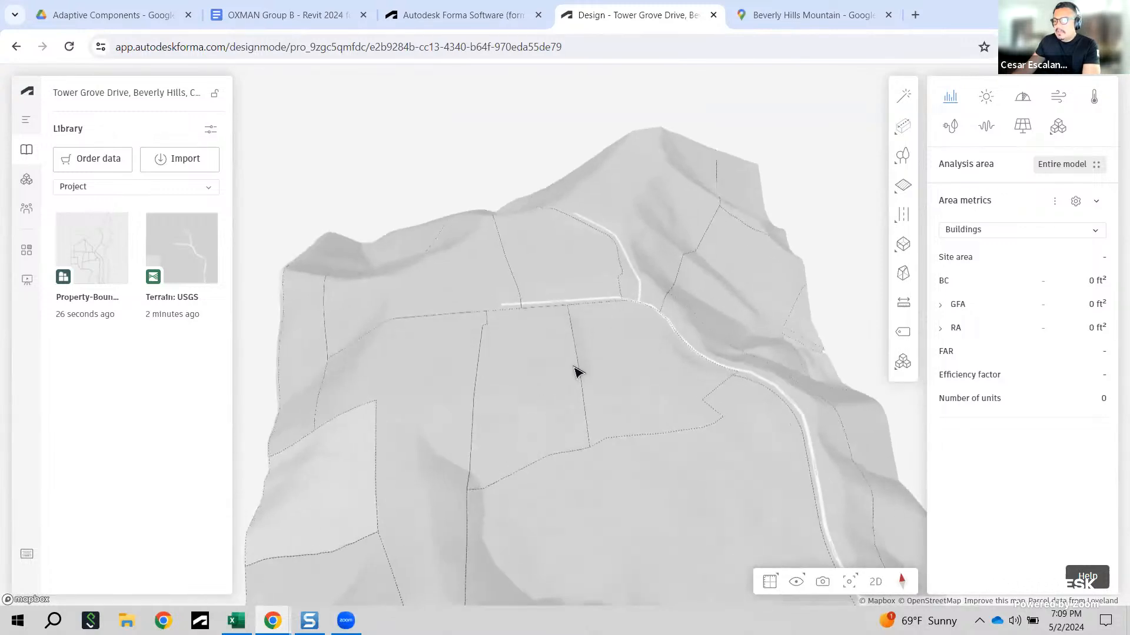
mouse_move(652, 401)
right_down()
mouse_move(676, 492)
mouse_move(687, 453)
mouse_move(673, 396)
right_up()
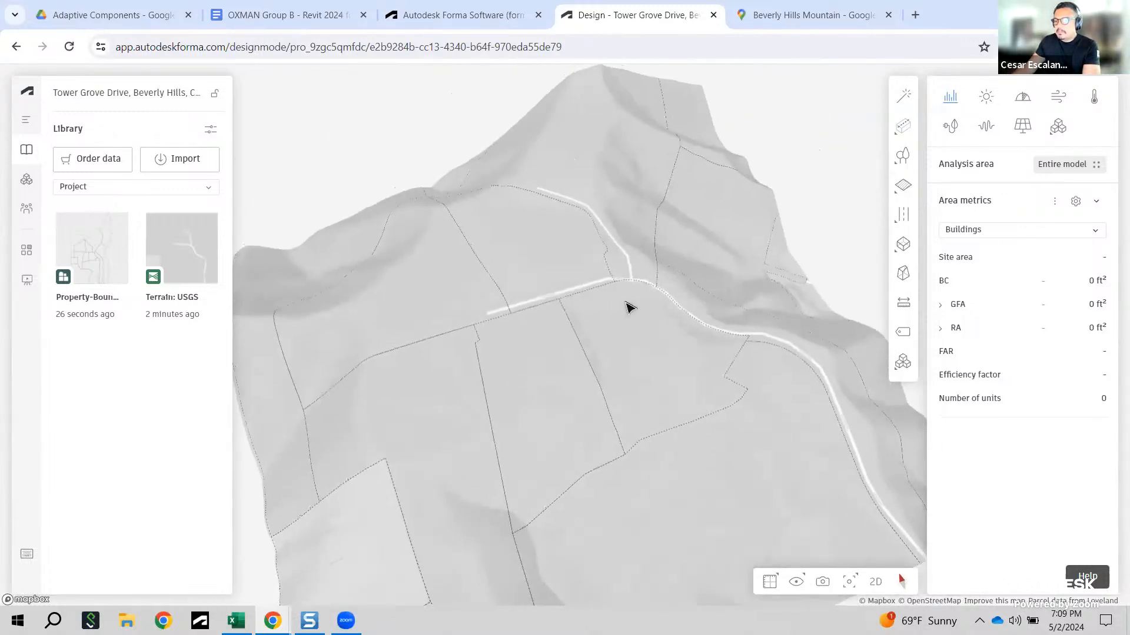
scroll(719, 437, down, 1)
right_drag(647, 502, 583, 489)
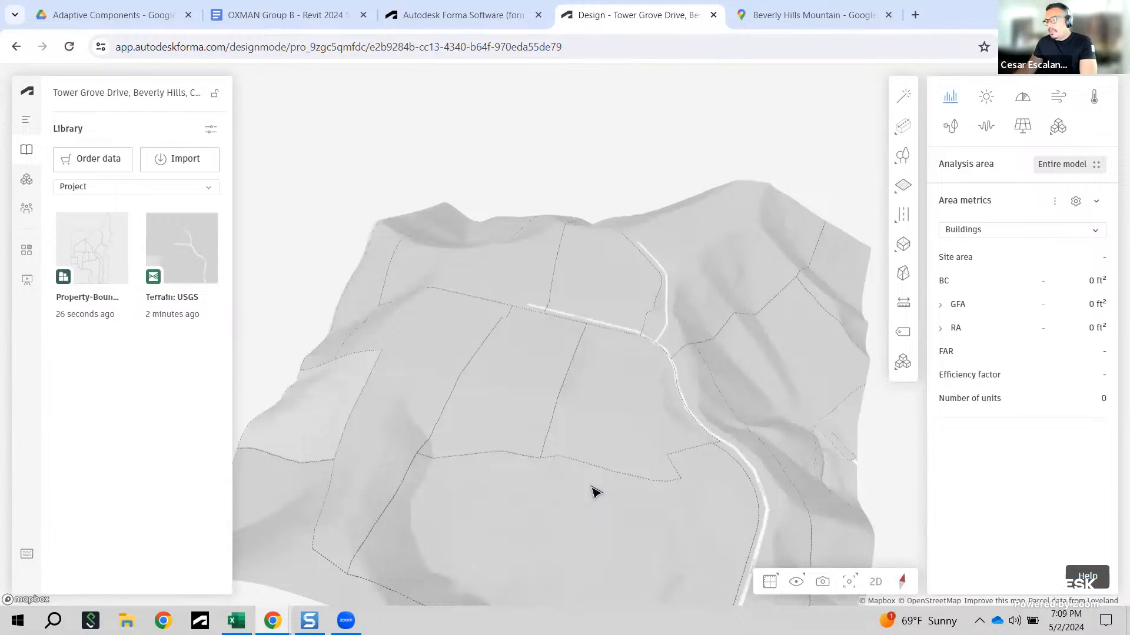
Step: Check the snapping options and set the terrain display to satellite imagery
click(772, 582)
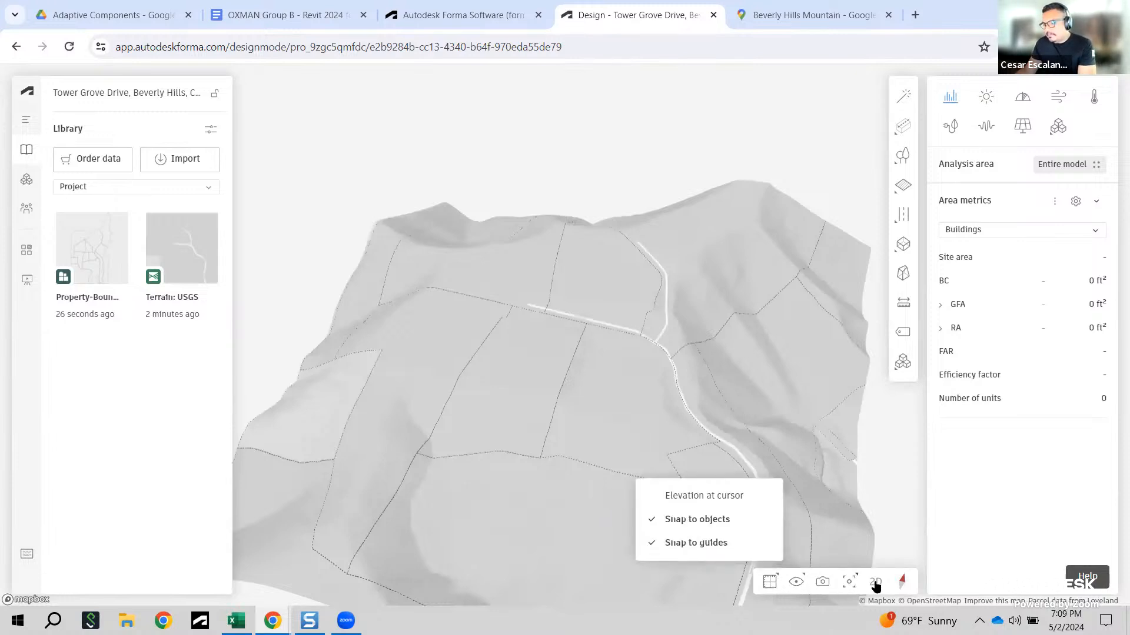
click(882, 524)
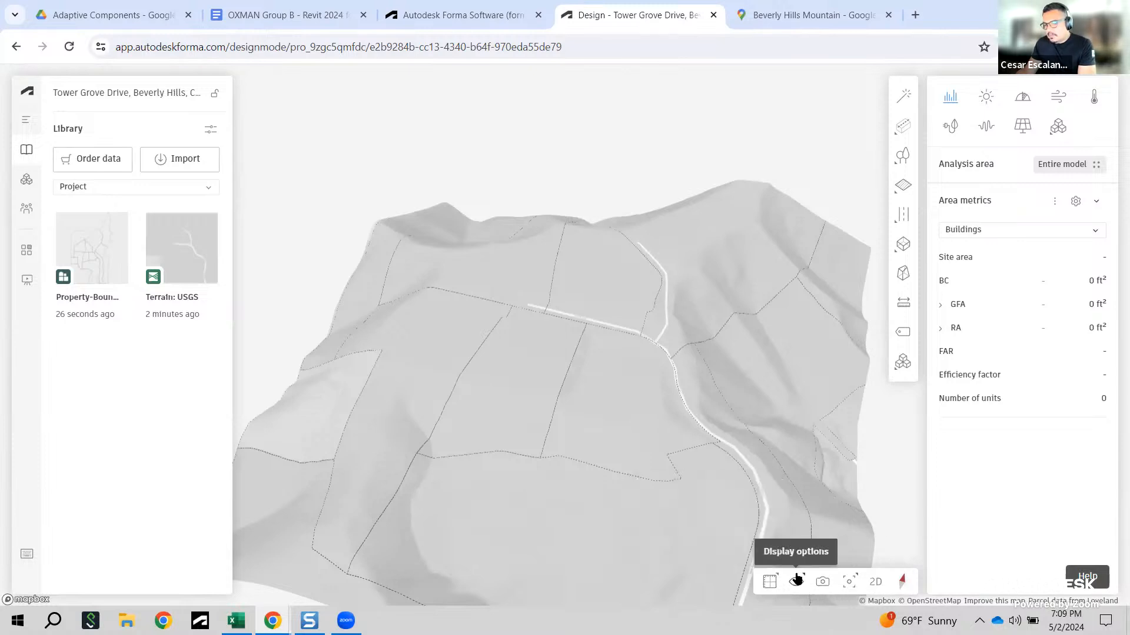
click(771, 583)
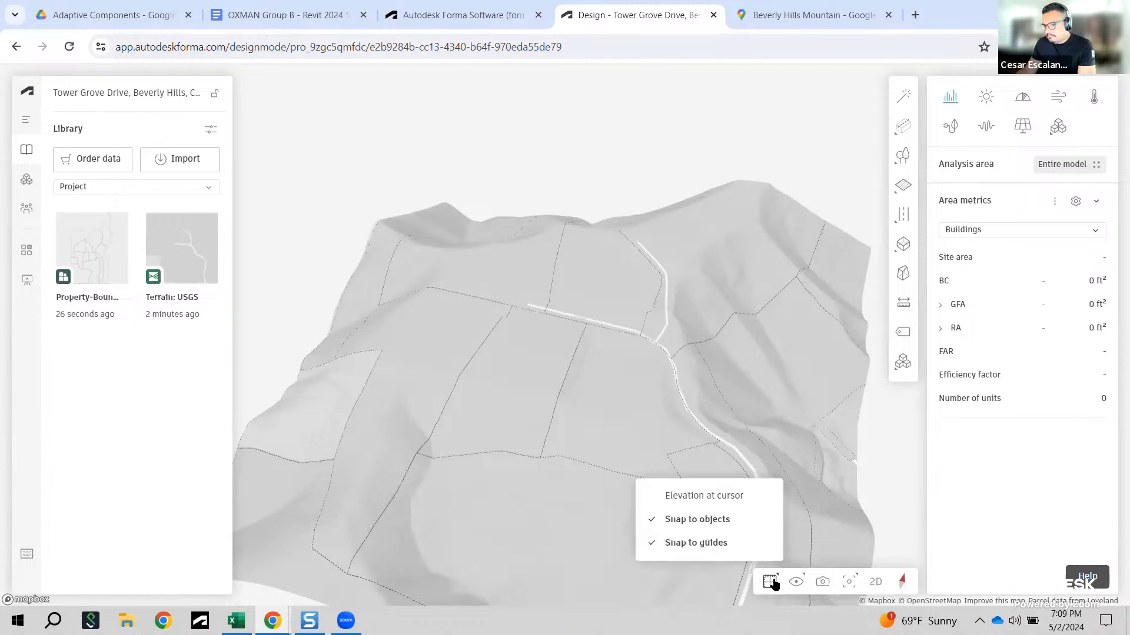
click(798, 582)
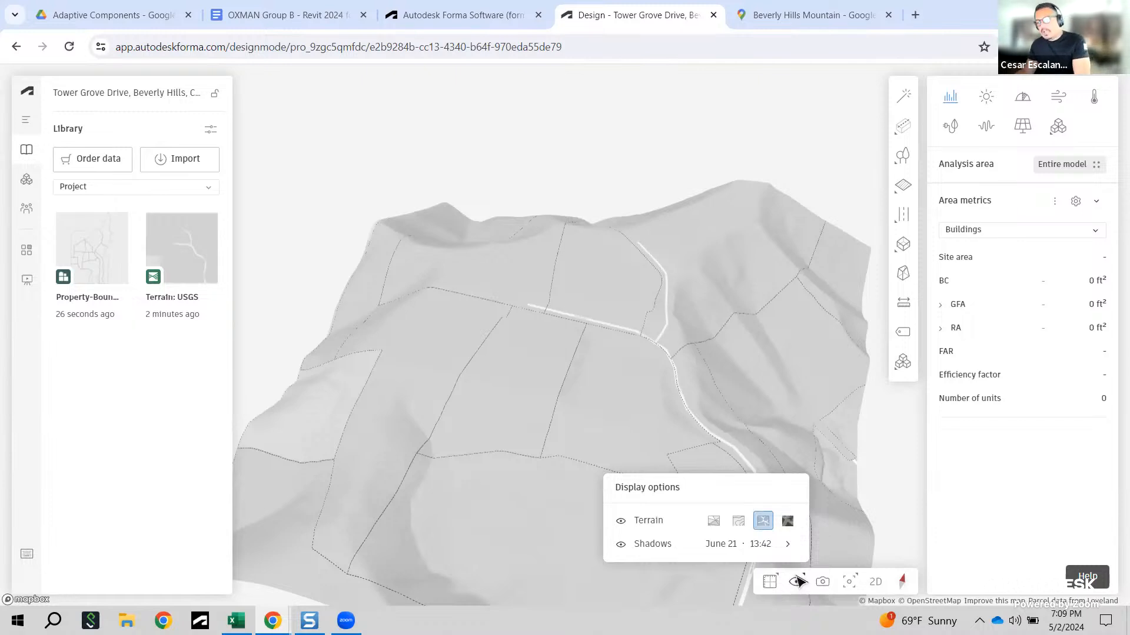
click(789, 521)
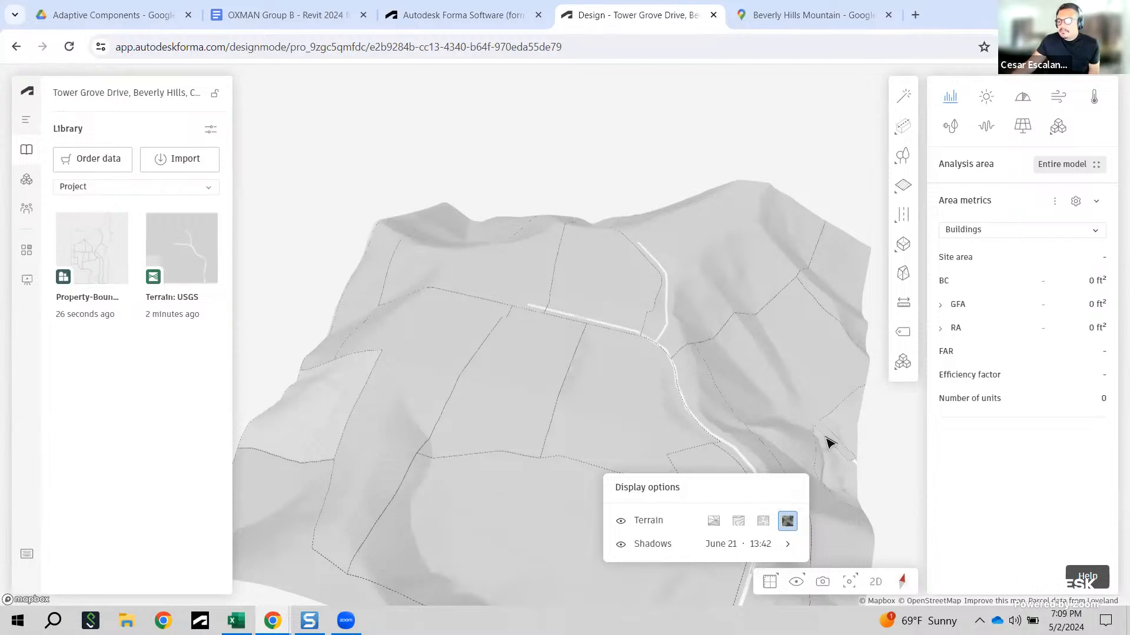
click(795, 589)
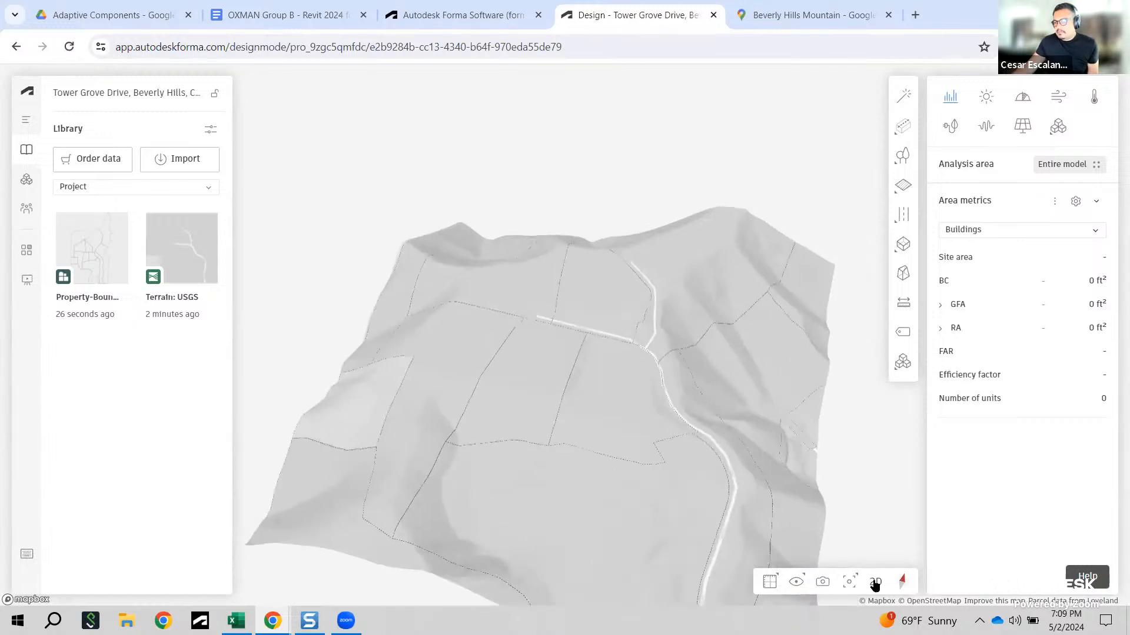
Step: Compare the plain and satellite terrain displays in the 2D top view, ending on satellite
click(879, 582)
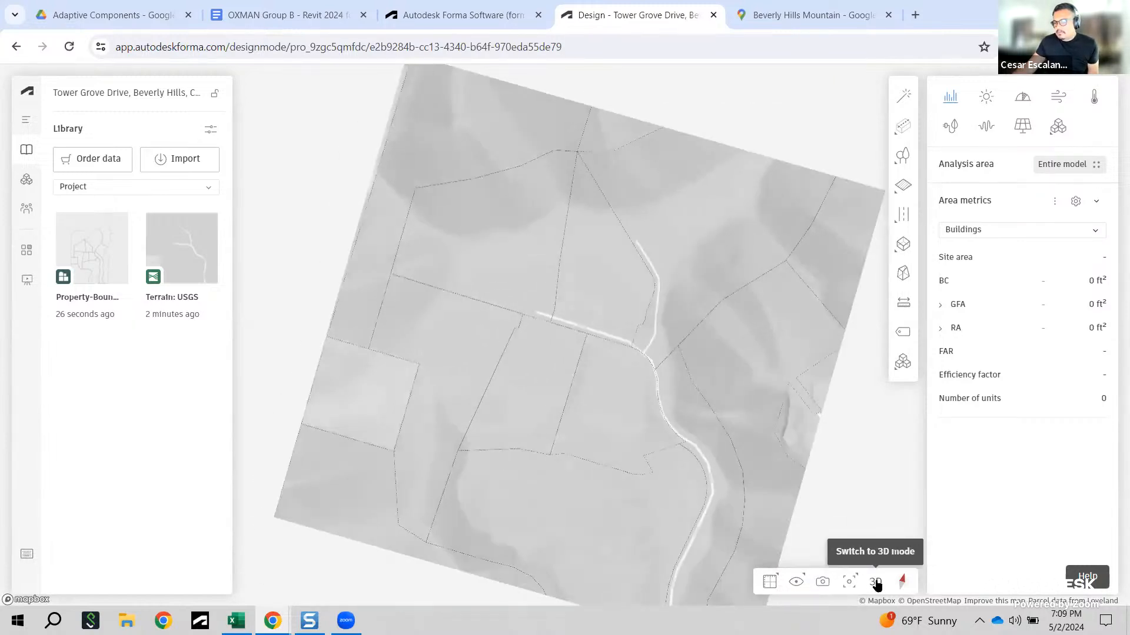
click(796, 582)
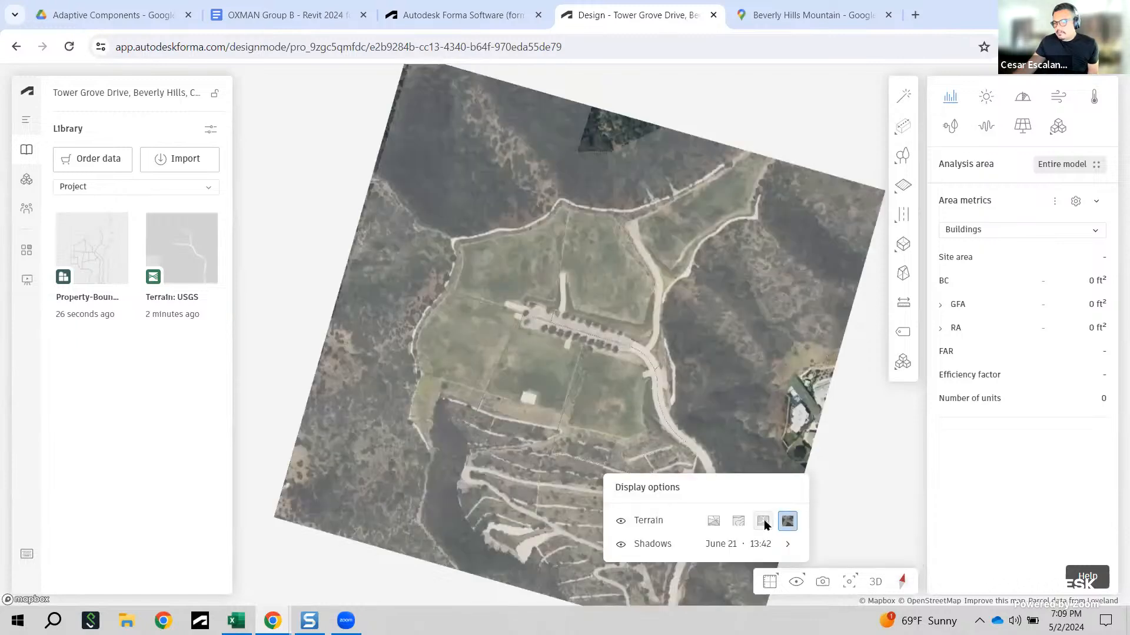
click(764, 522)
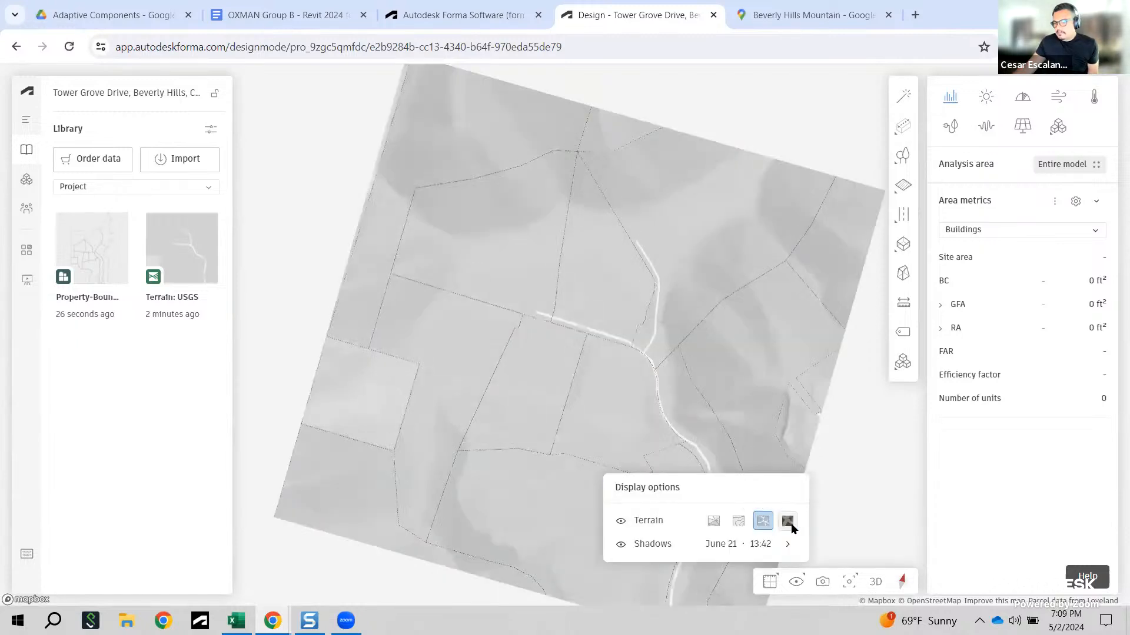
click(790, 522)
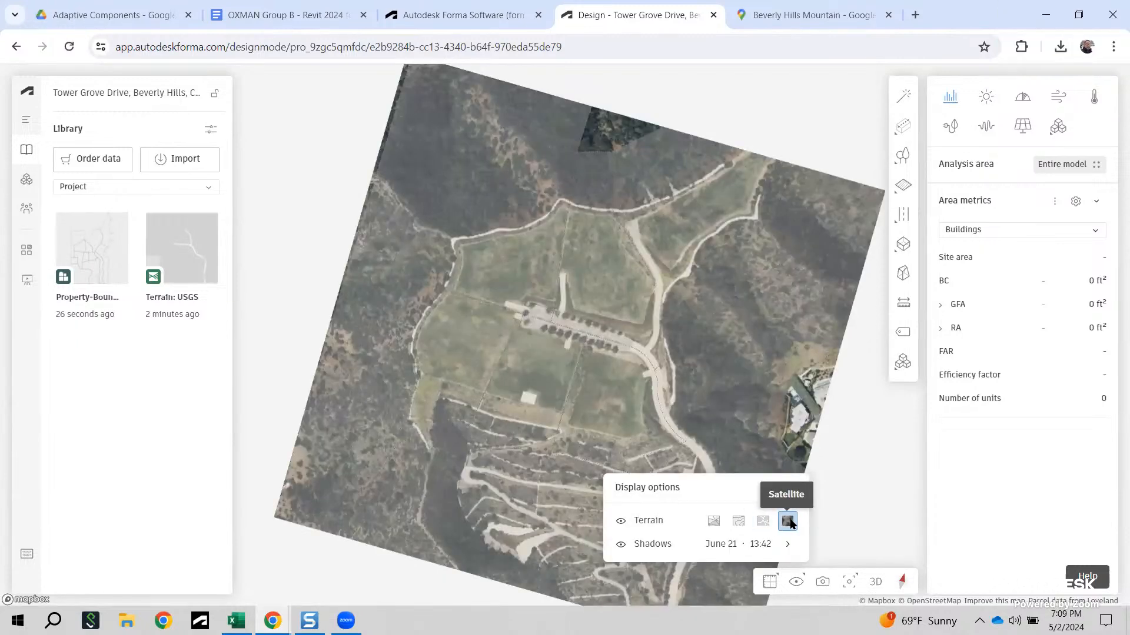
click(870, 547)
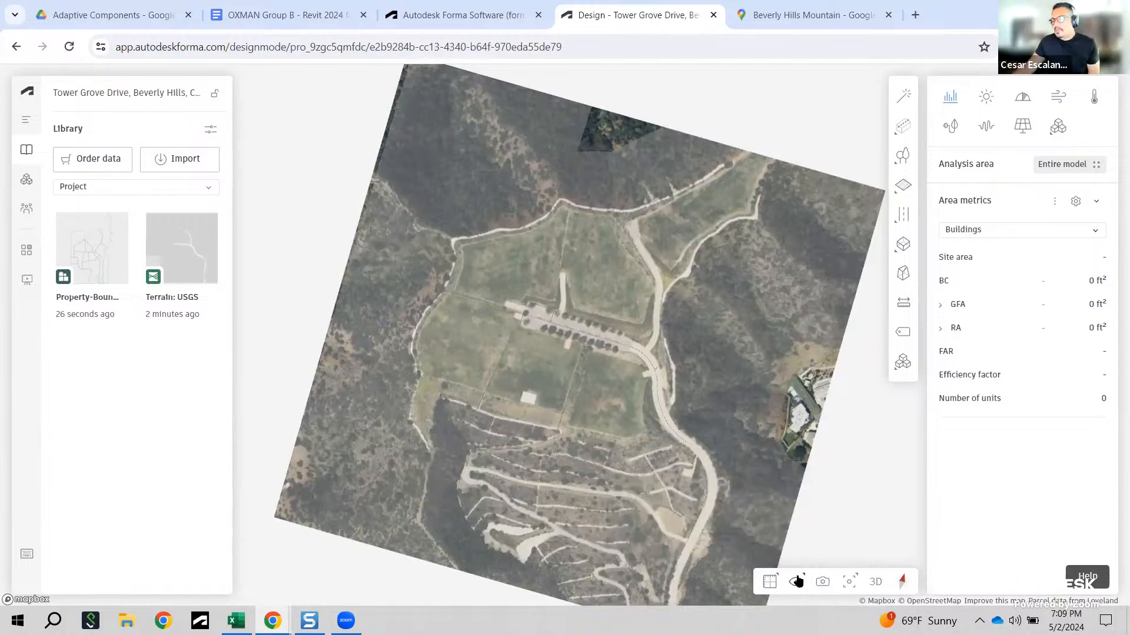
Step: Return to the 3D view and inspect the satellite-draped plateau and terraced slope
click(875, 583)
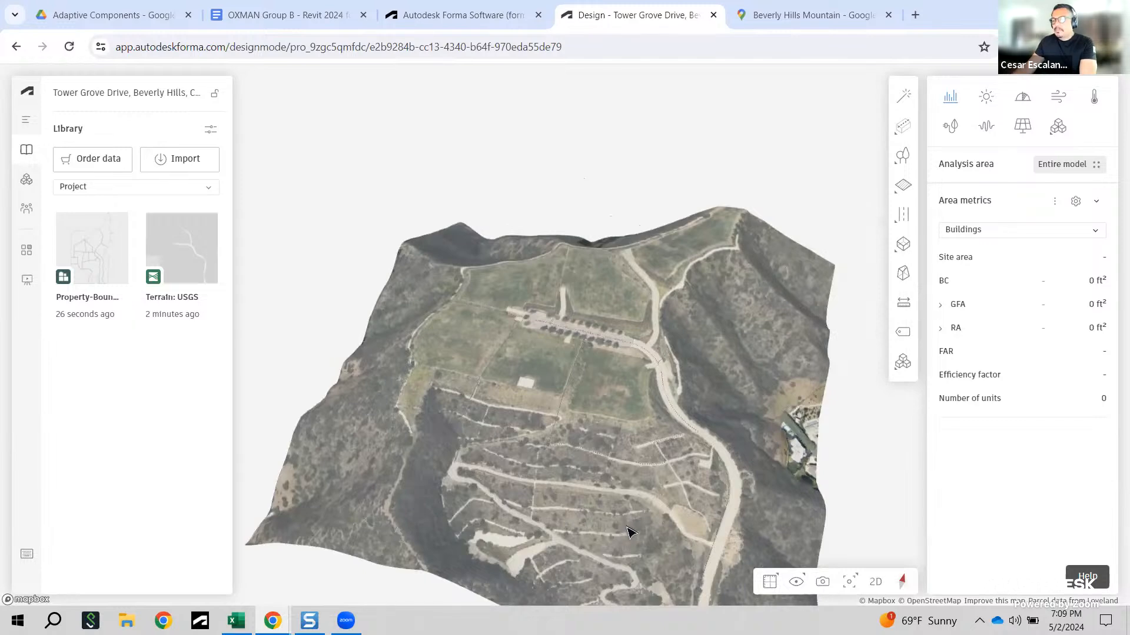
middle_drag(631, 533, 675, 492)
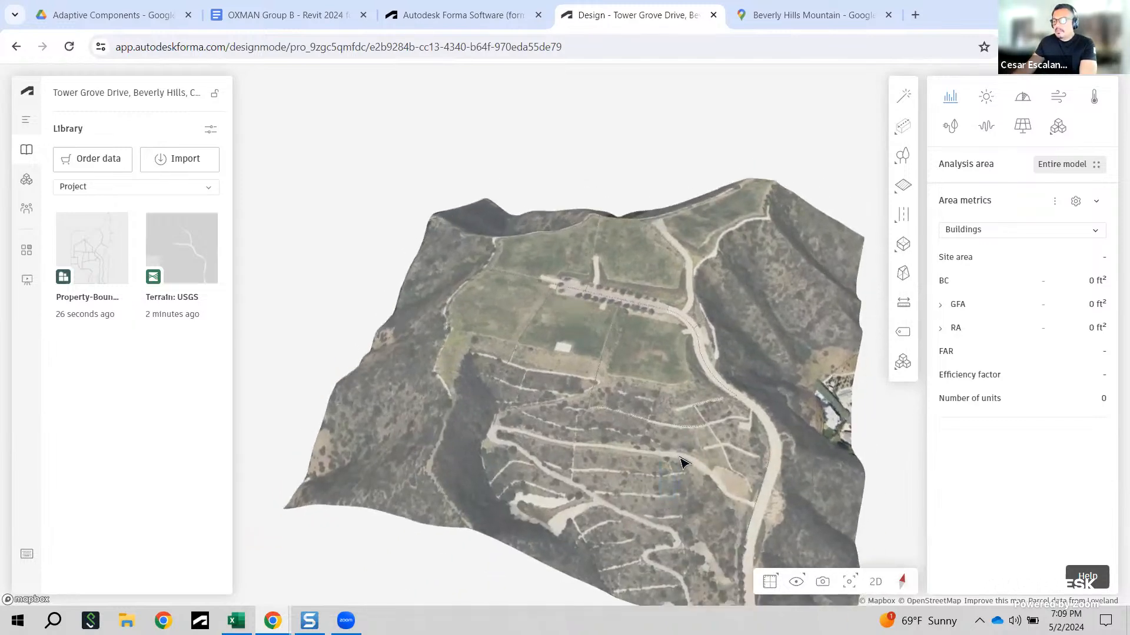
right_drag(684, 493, 692, 469)
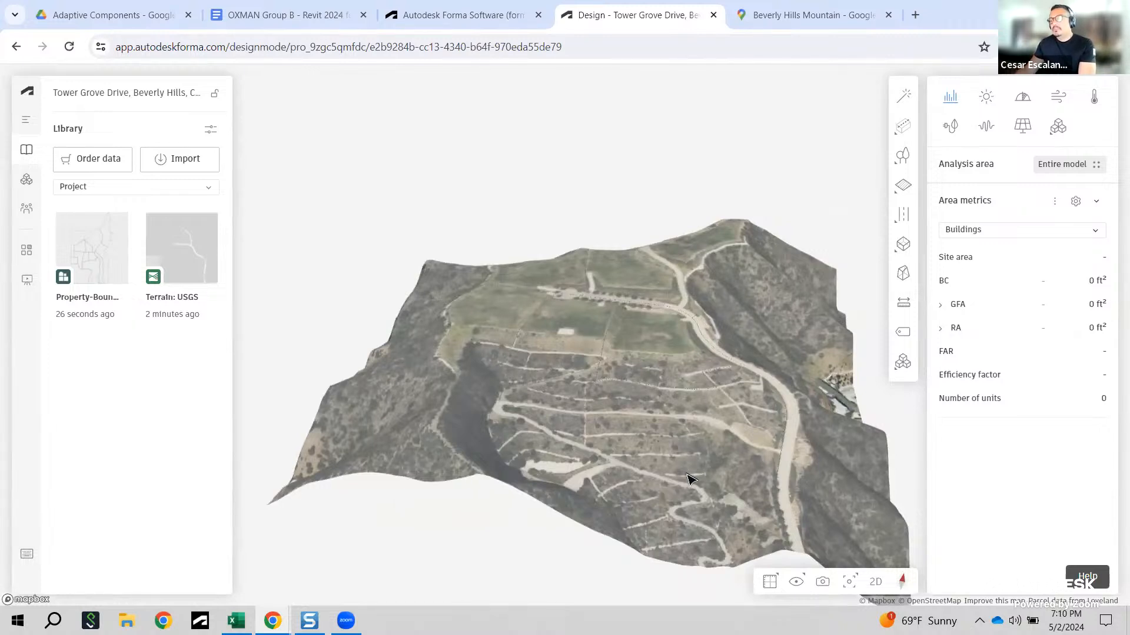
middle_drag(736, 457, 670, 469)
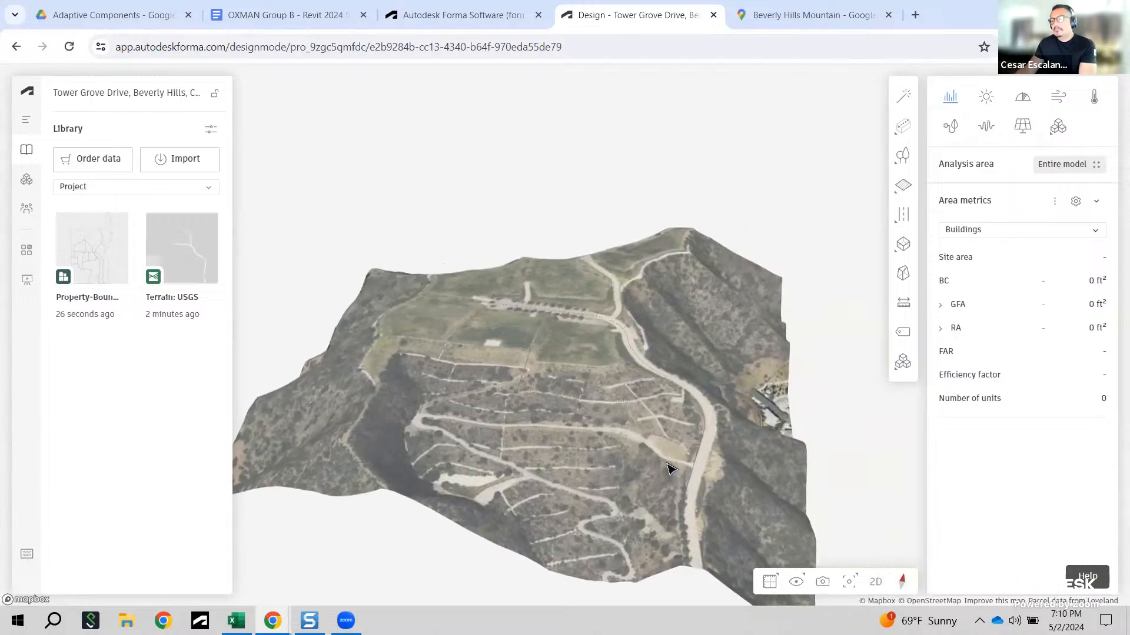
scroll(617, 459, down, 1)
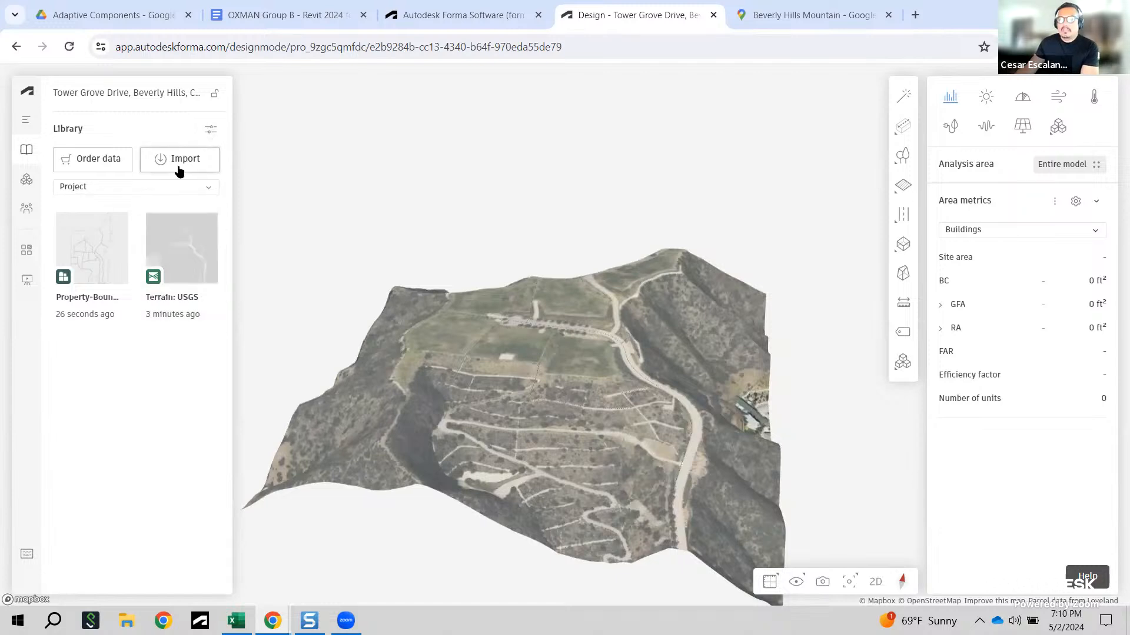
Step: Review the actions available for Proposal 1, including the Revit and export options
click(26, 119)
click(215, 163)
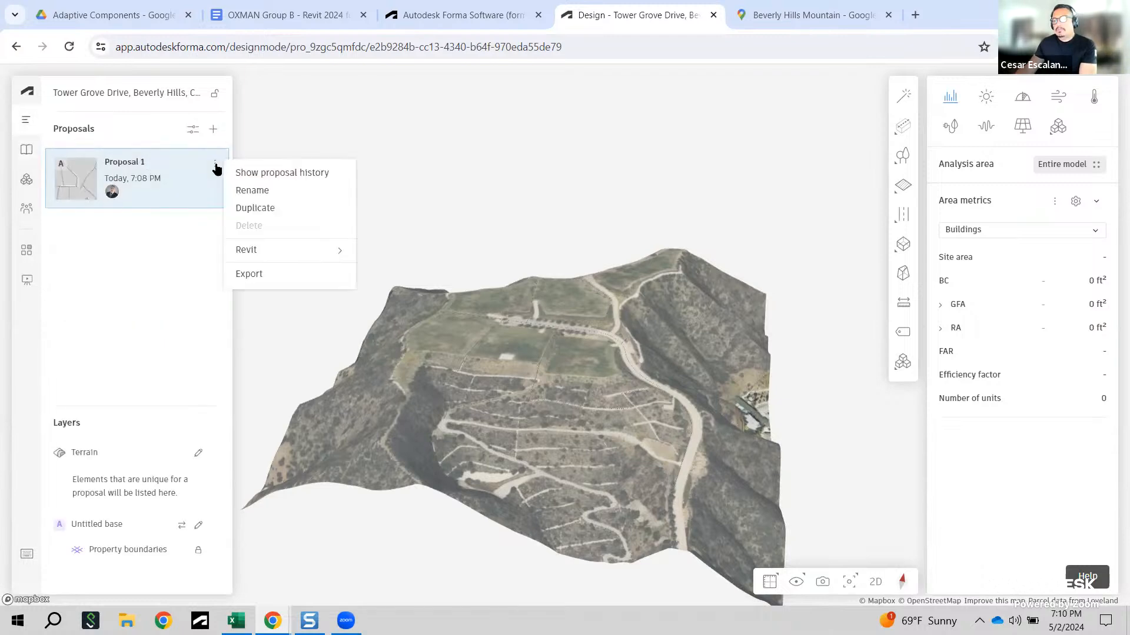
mouse_move(262, 251)
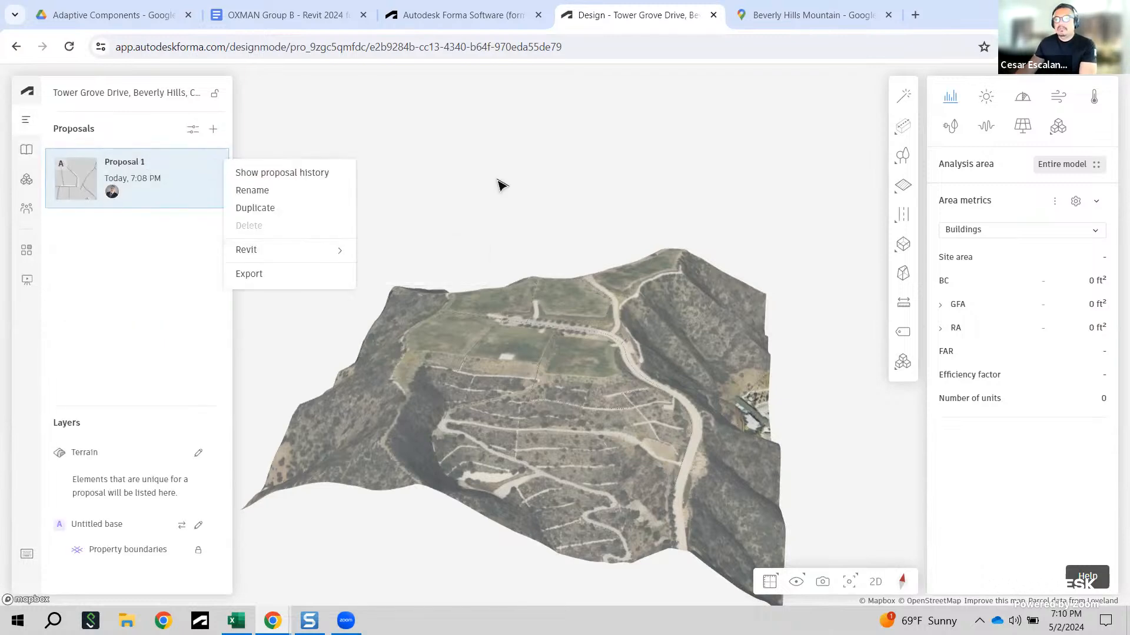
click(362, 164)
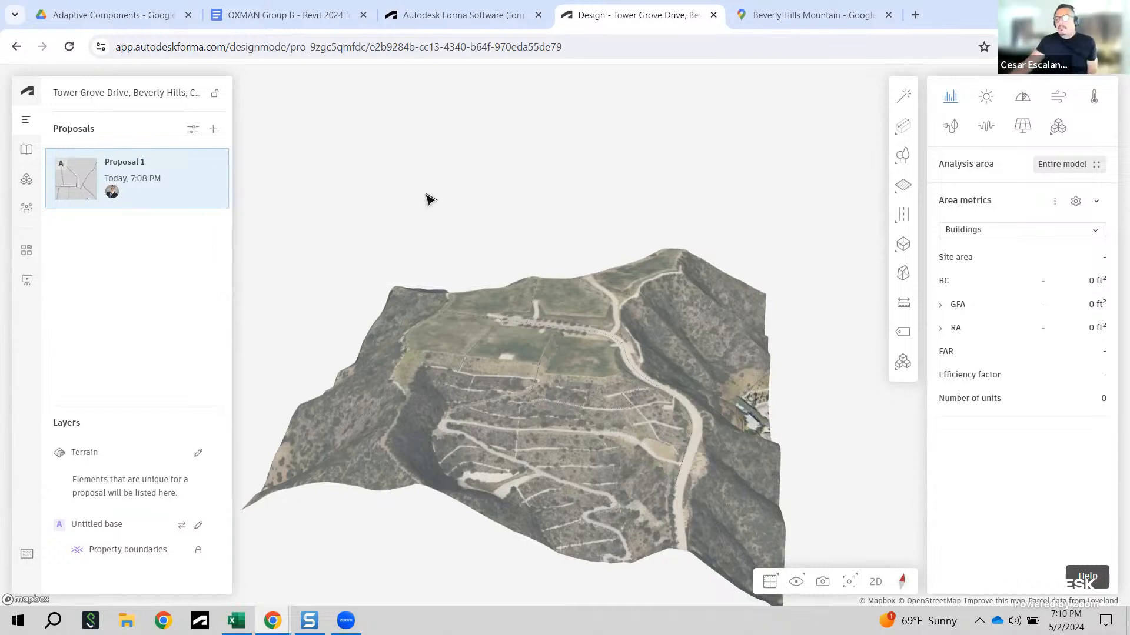
Step: Examine where extensions can be added to the project, for both analyses and design tools
scroll(504, 235, up, 5)
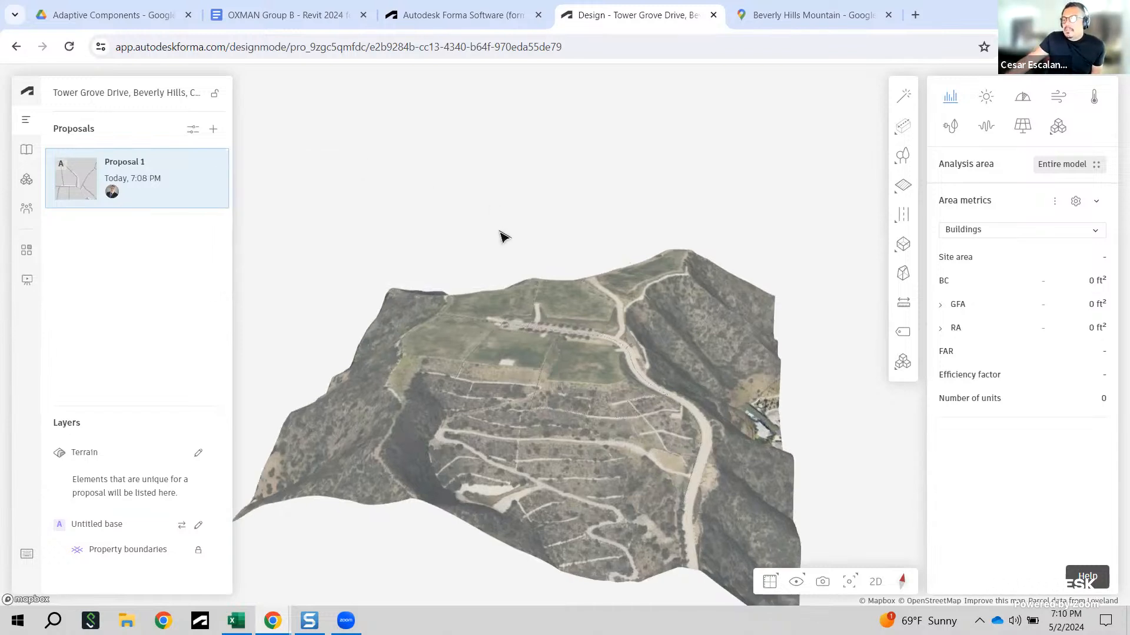
scroll(597, 424, up, 3)
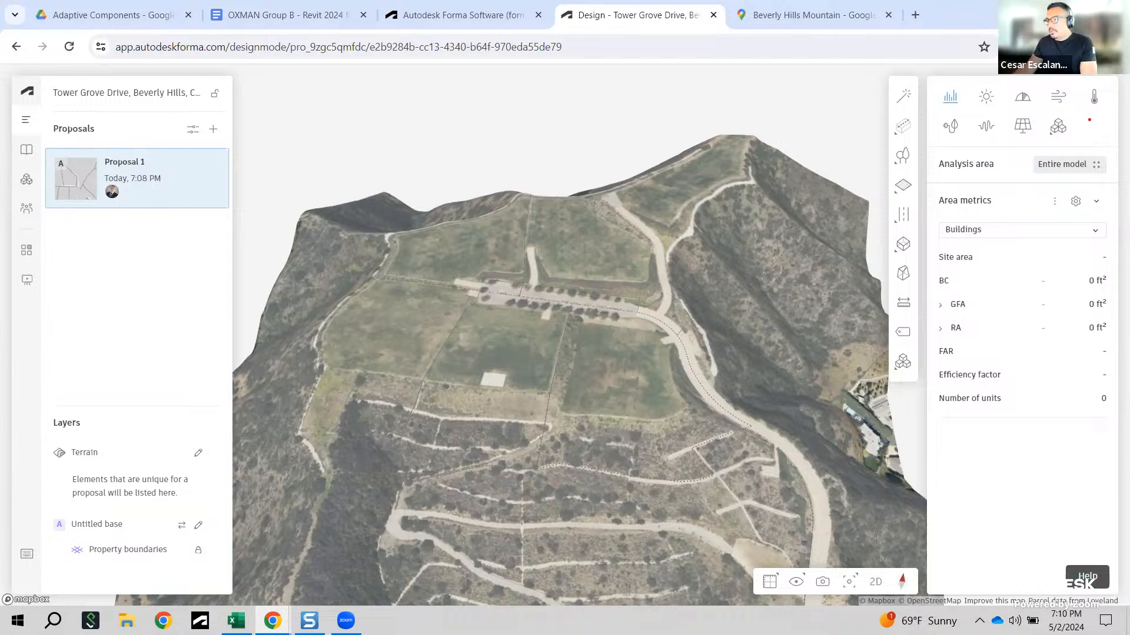
mouse_move(1082, 110)
mouse_down()
mouse_move(1044, 121)
mouse_move(1068, 140)
mouse_move(1080, 115)
mouse_up()
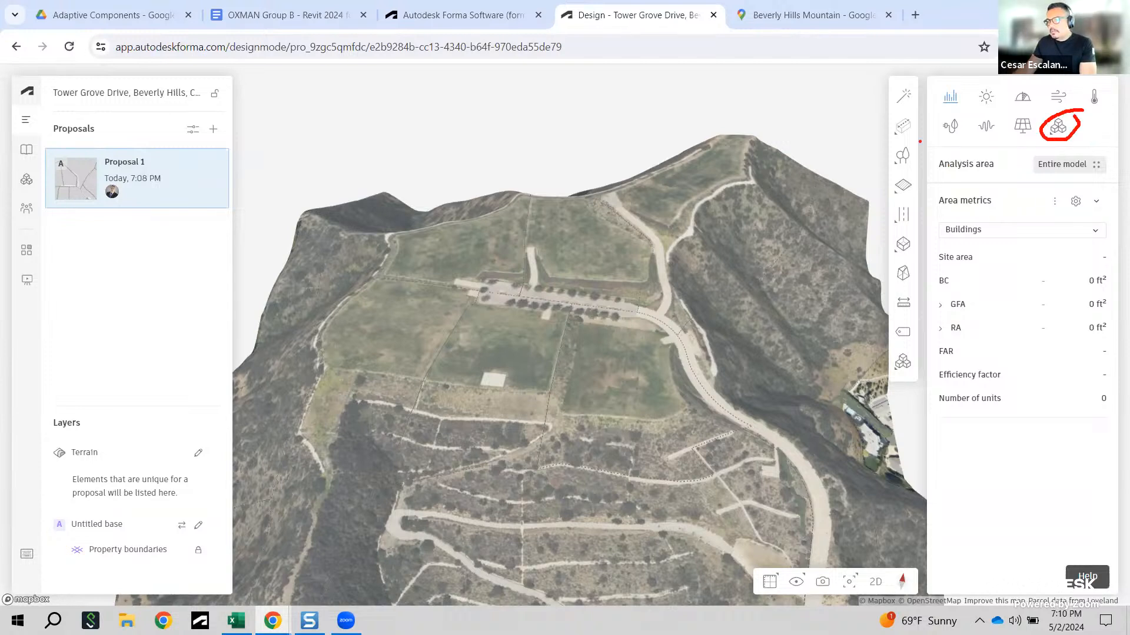
mouse_move(40, 166)
mouse_down()
mouse_move(25, 163)
mouse_move(18, 193)
mouse_move(41, 172)
mouse_up()
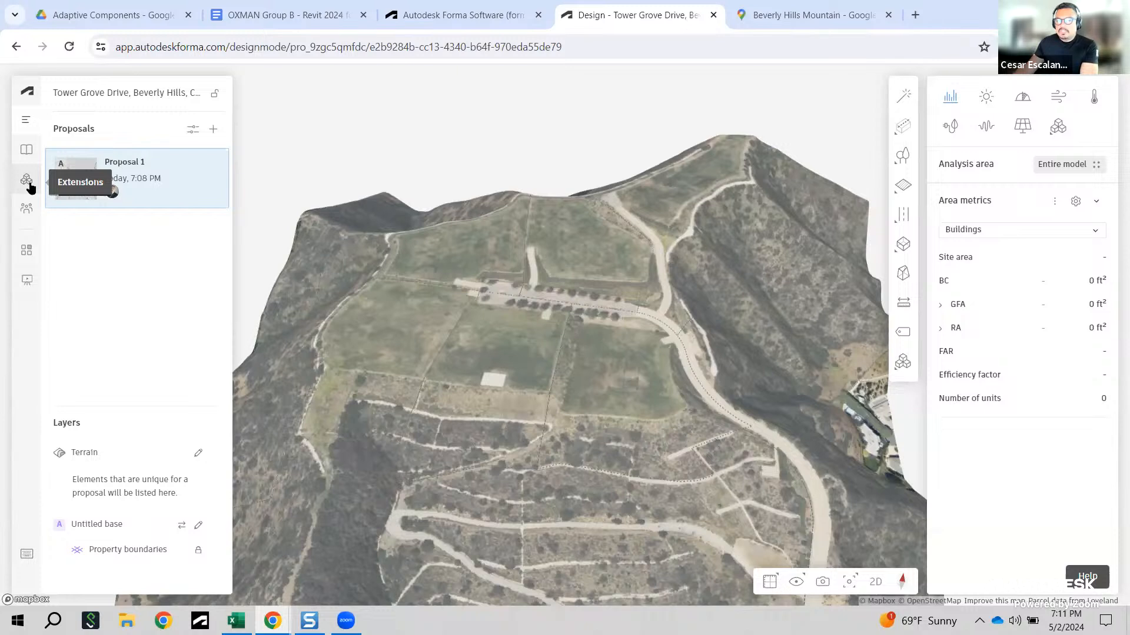
click(1058, 128)
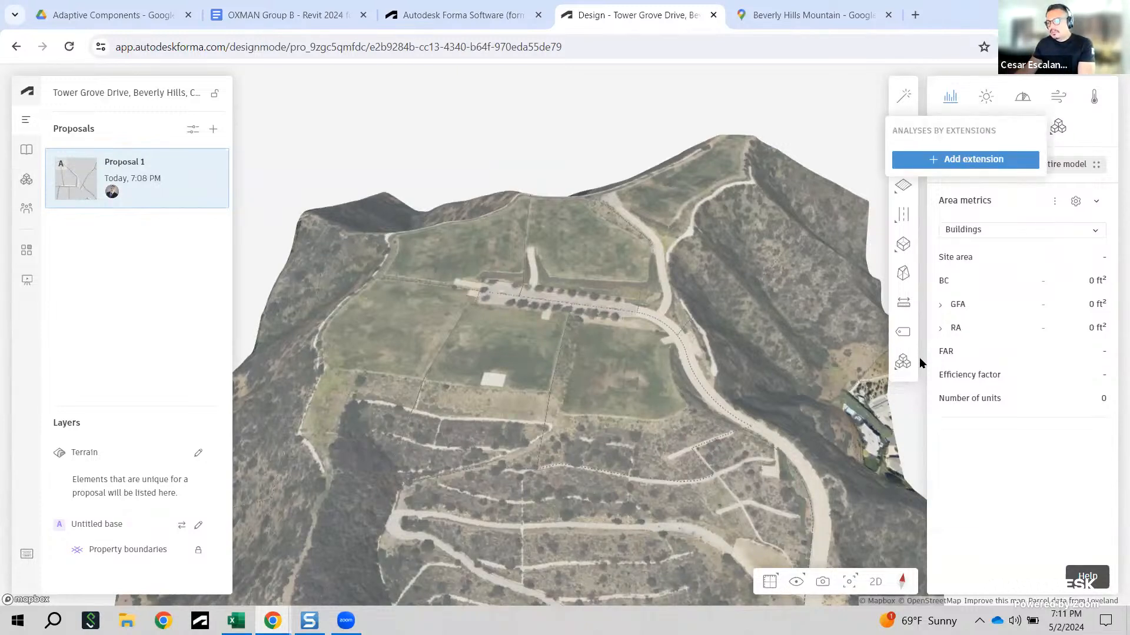
click(903, 364)
click(904, 365)
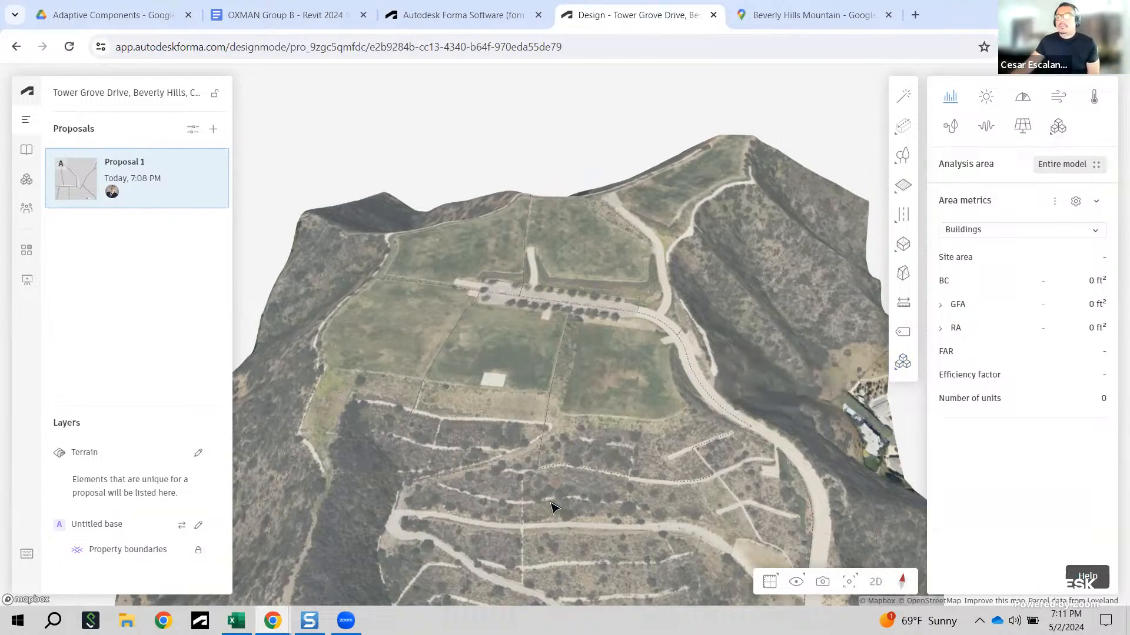
Step: Browse the catalog of available extensions, from Codesign Connection and Dynamo Player through to Thicket
click(27, 182)
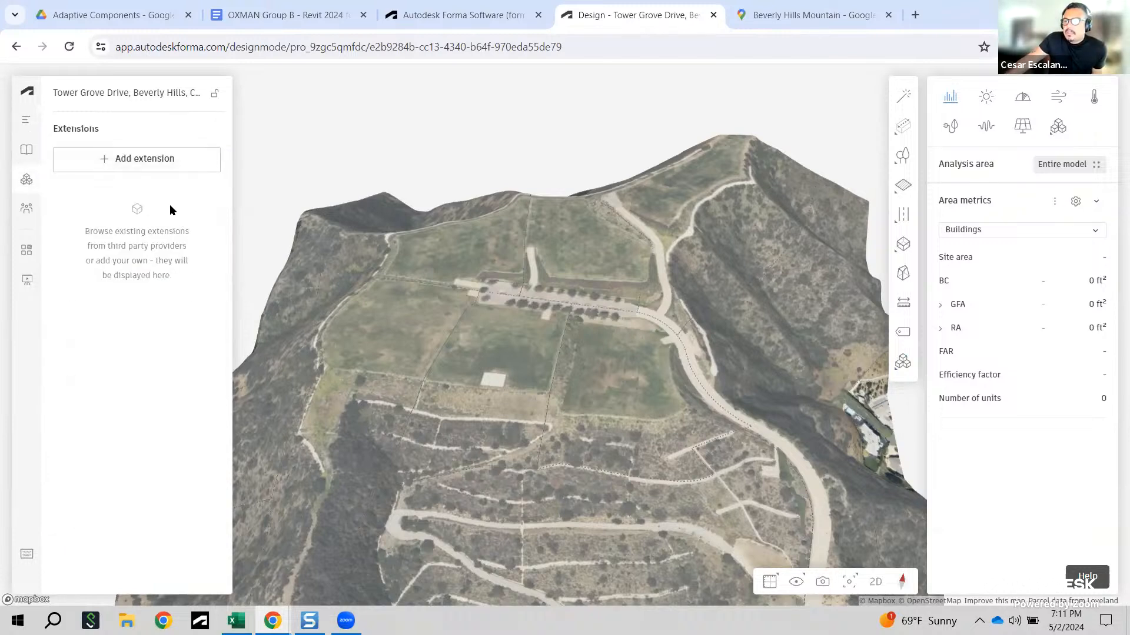
click(162, 165)
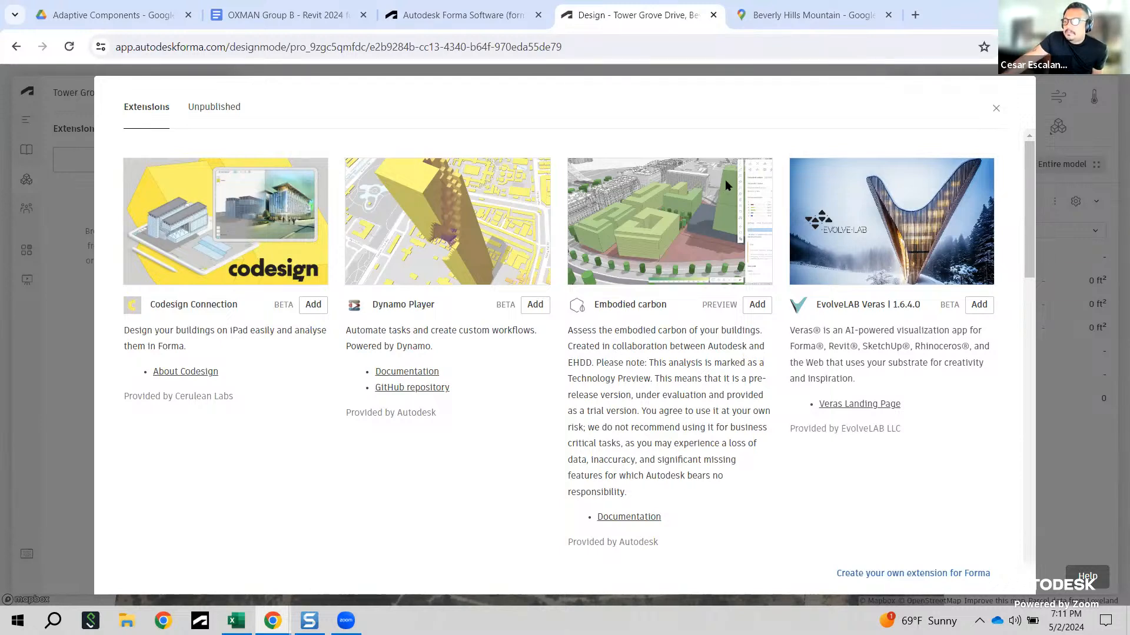
scroll(728, 343, down, 6)
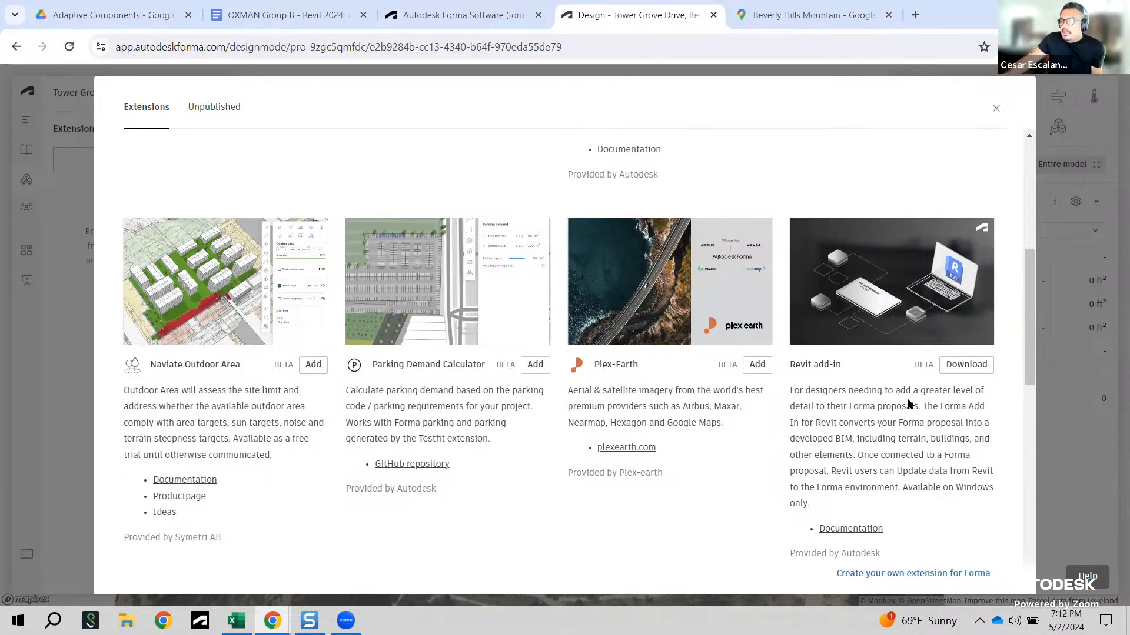
scroll(906, 402, down, 2)
scroll(906, 401, down, 1)
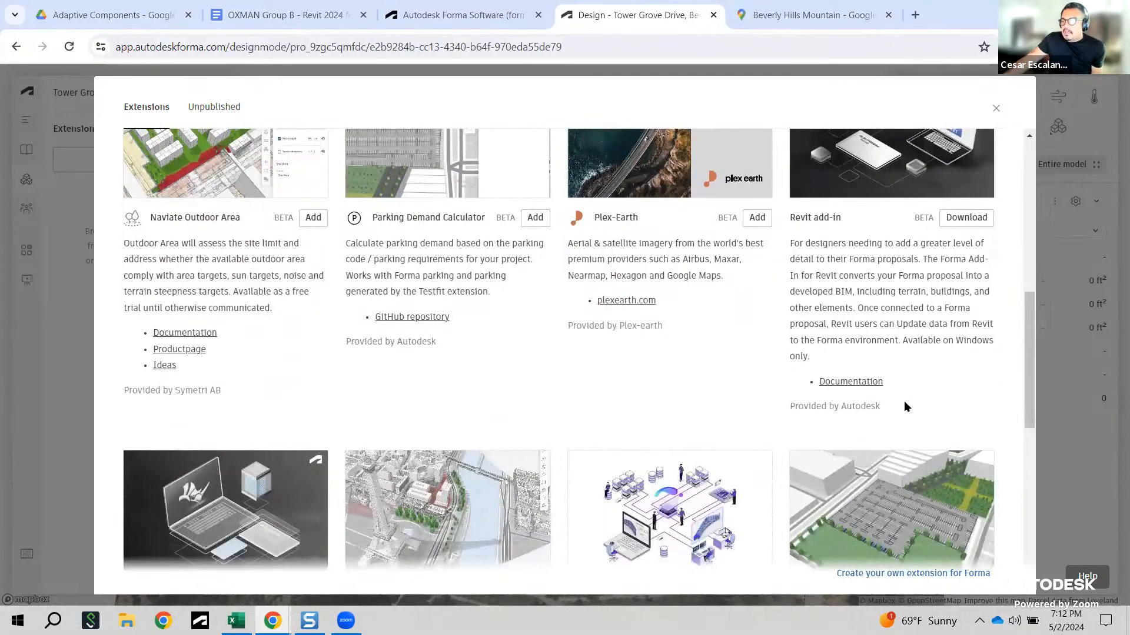
scroll(906, 407, down, 3)
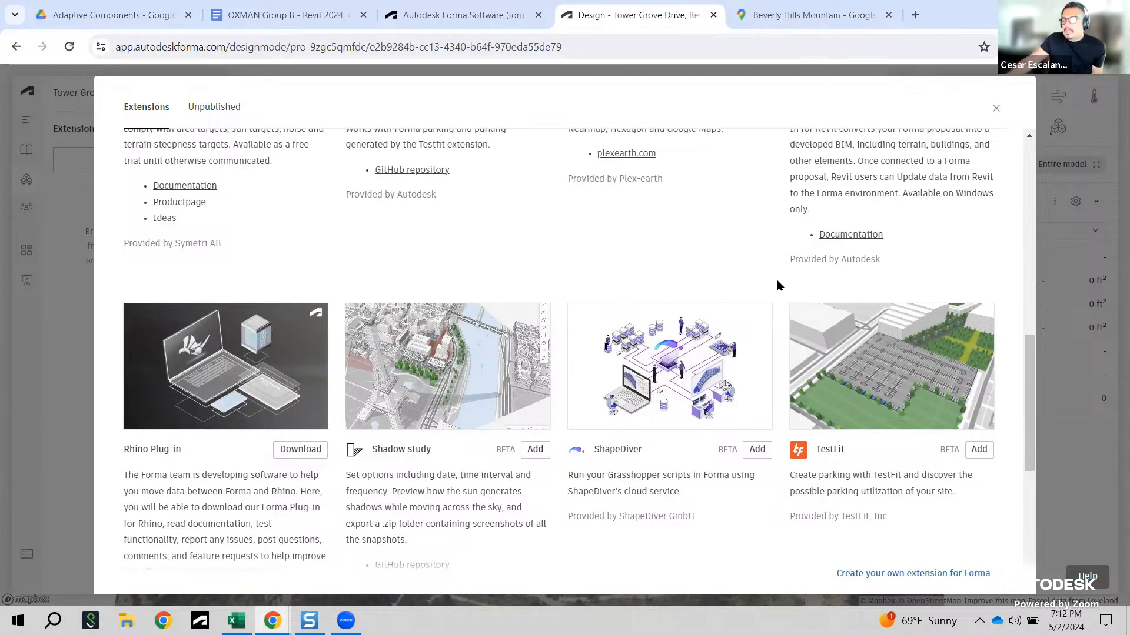
scroll(776, 280, down, 4)
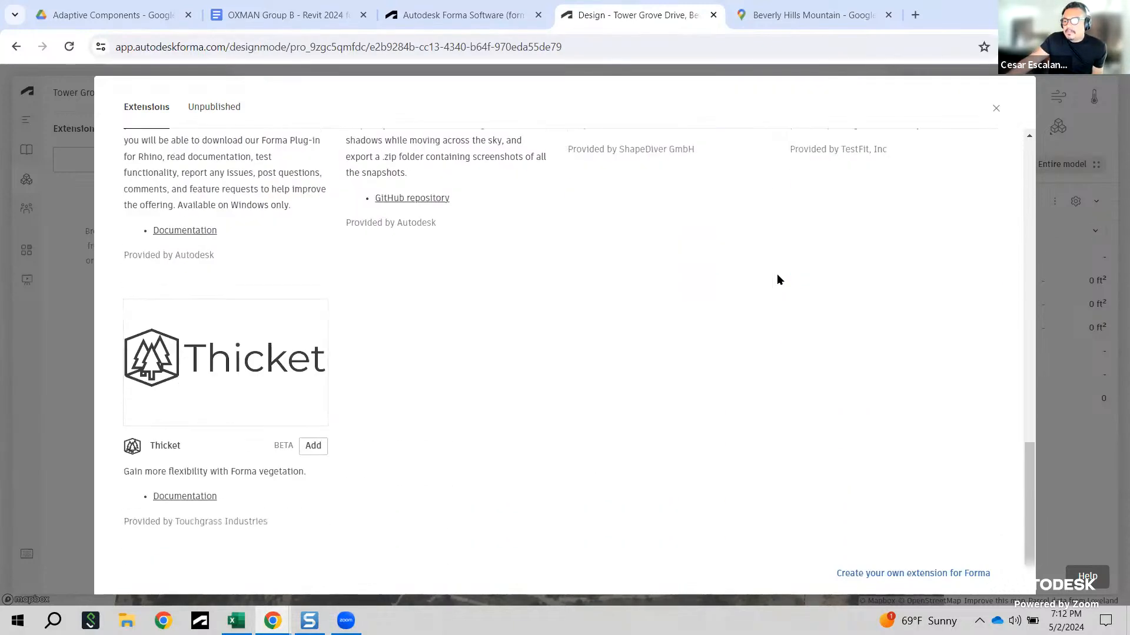
scroll(777, 280, up, 4)
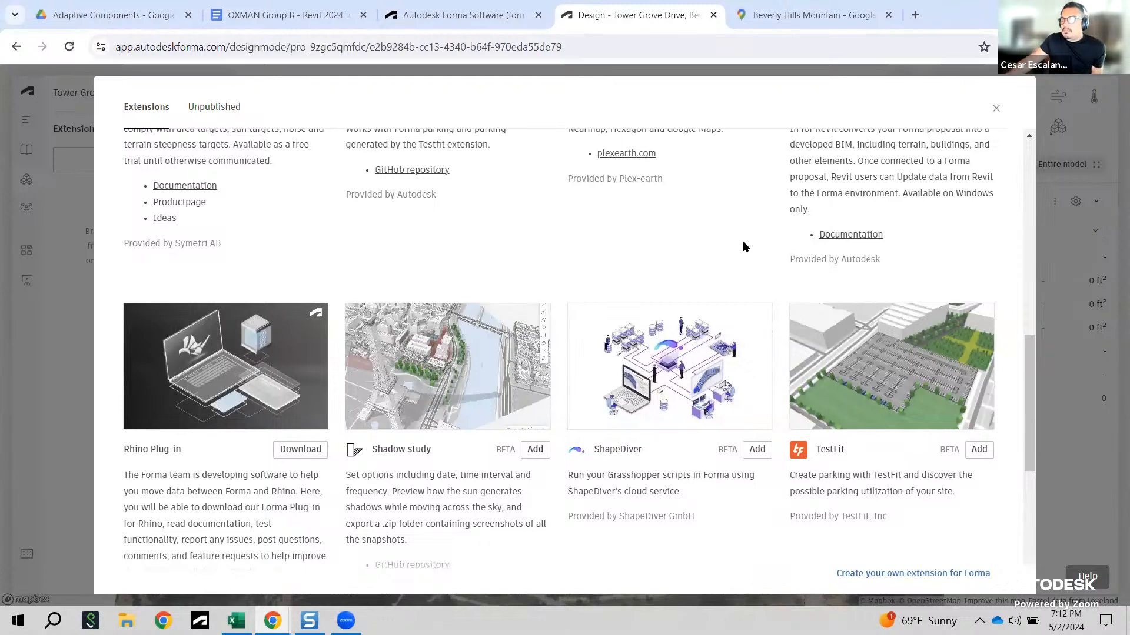
Step: Add the TestFit parking extension to the project and agree to its license and privacy terms
click(979, 450)
scroll(981, 454, down, 5)
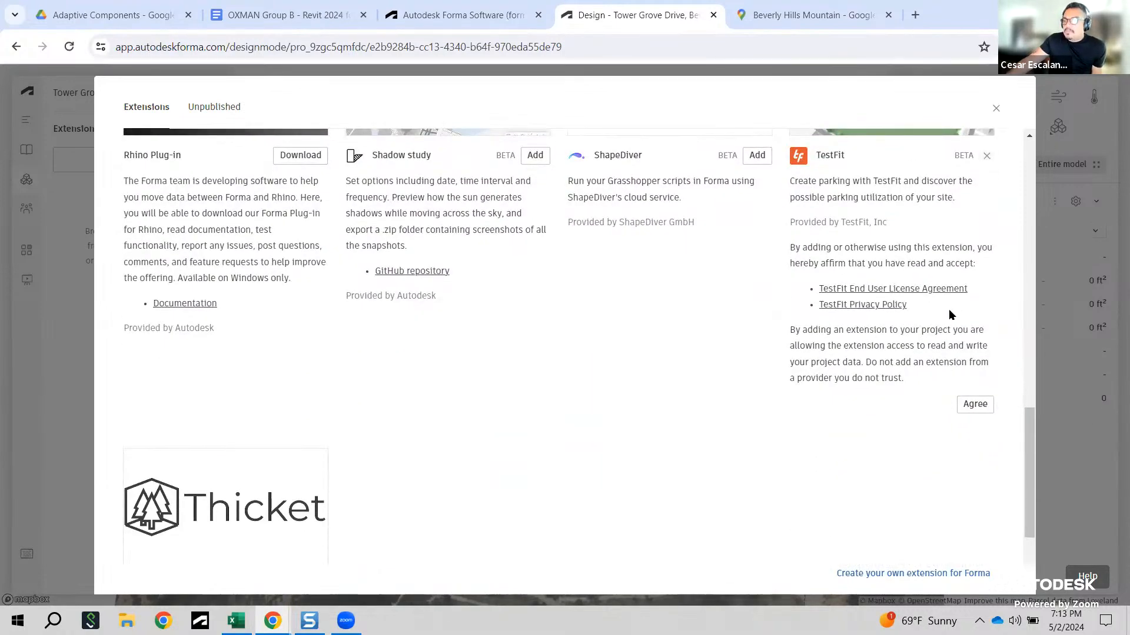
click(977, 405)
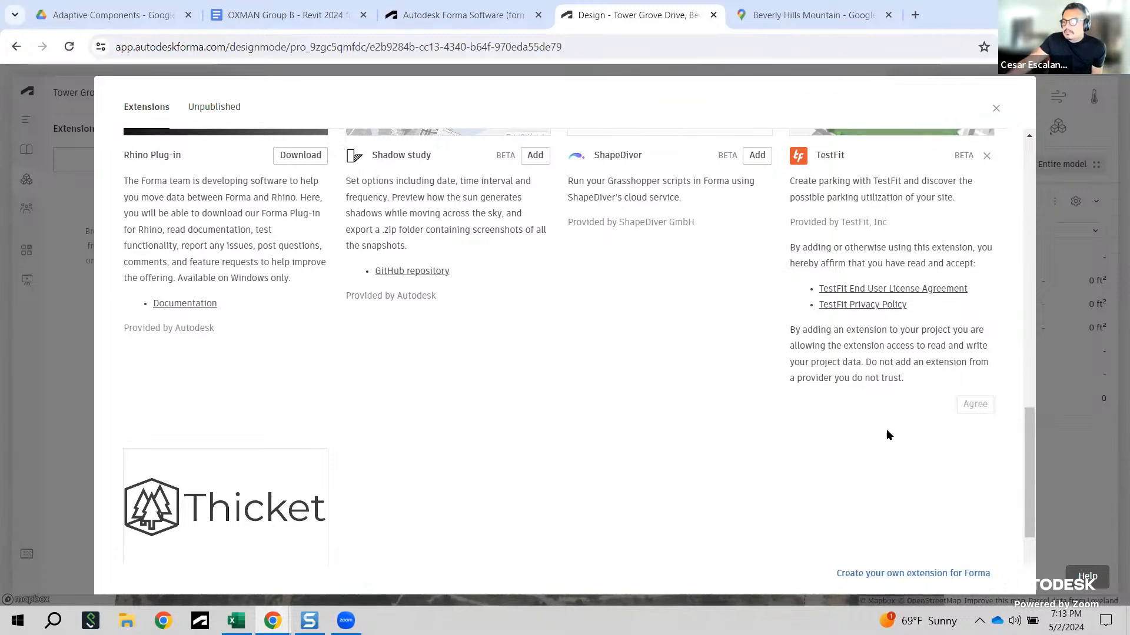
scroll(956, 412, up, 5)
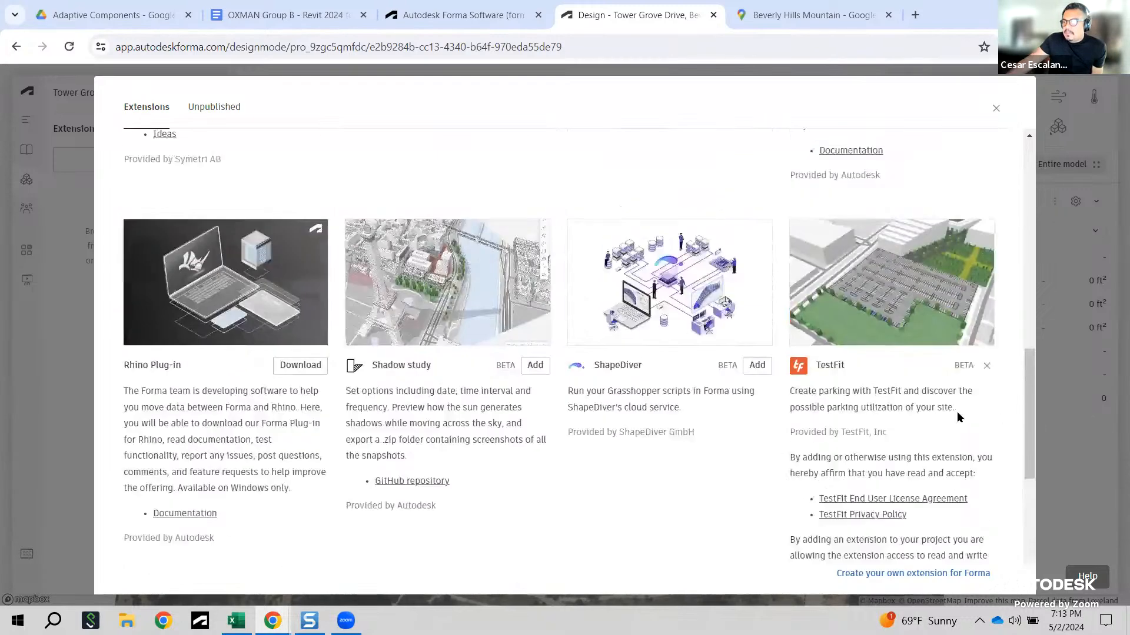
scroll(957, 417, down, 4)
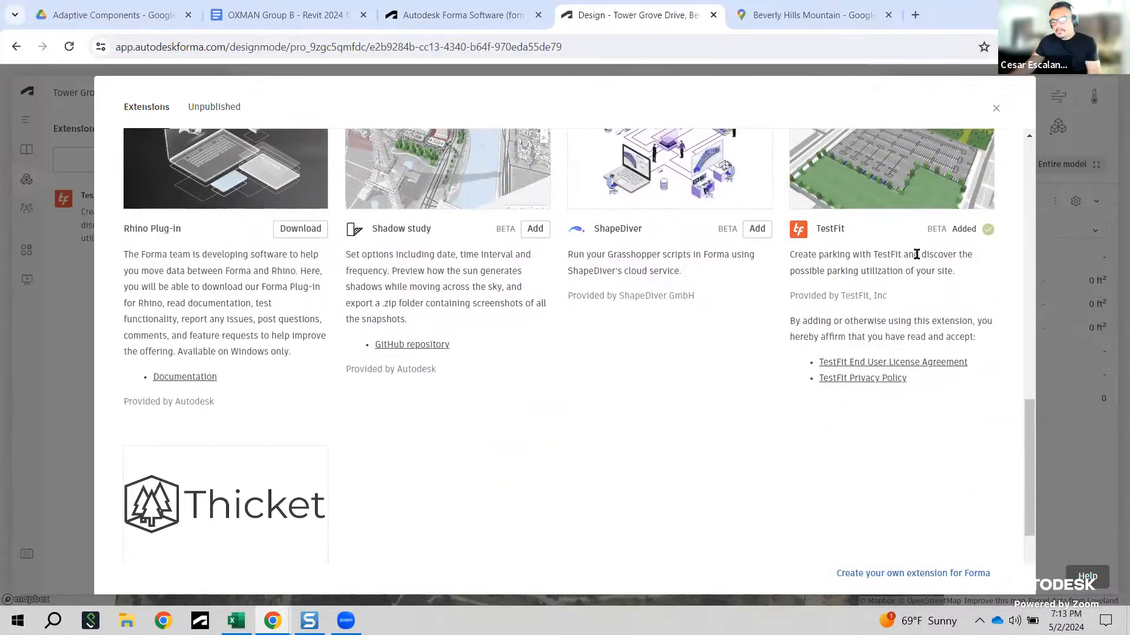
mouse_move(994, 214)
mouse_down()
mouse_move(947, 210)
mouse_move(987, 242)
mouse_move(994, 219)
mouse_up()
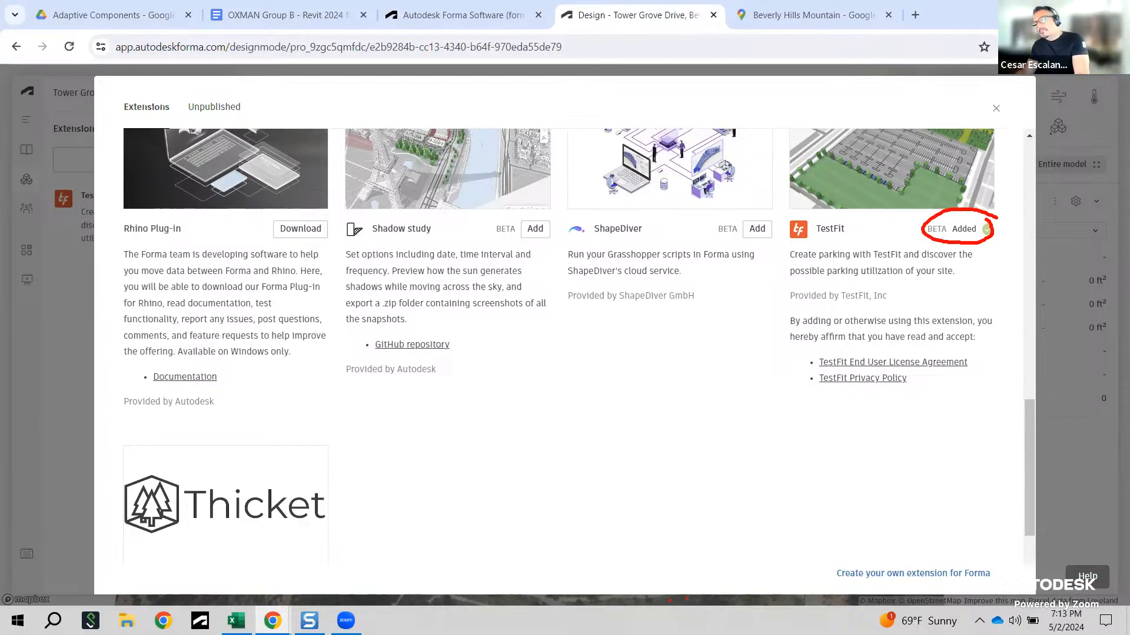
Step: Add the Thicket vegetation extension by Touchgrass Industries to the project
scroll(439, 492, down, 3)
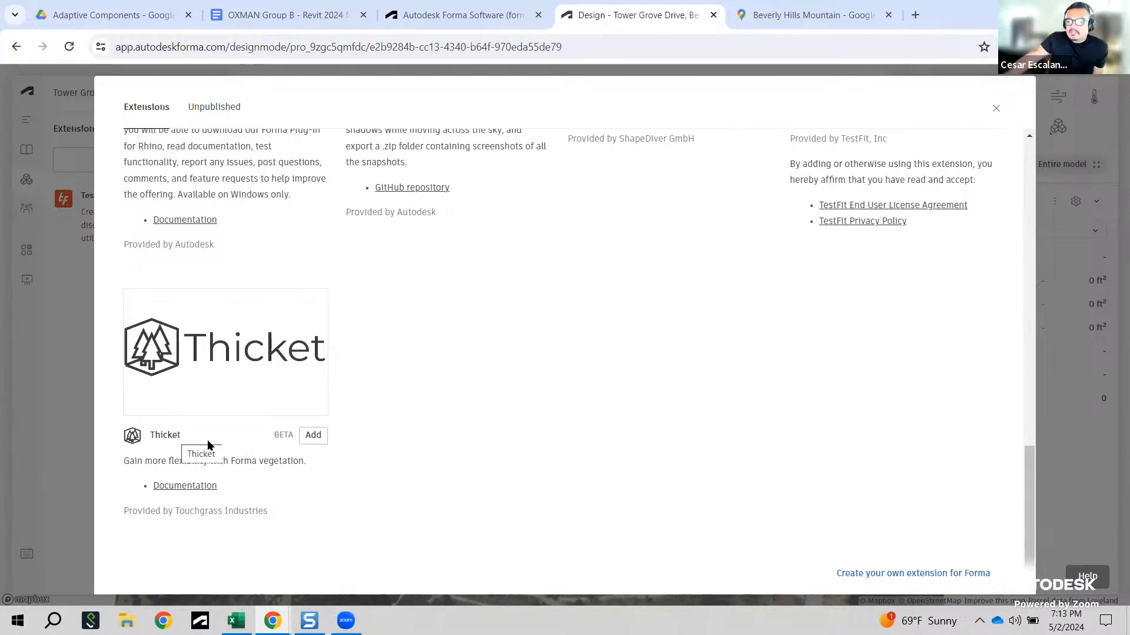
drag(175, 511, 288, 510)
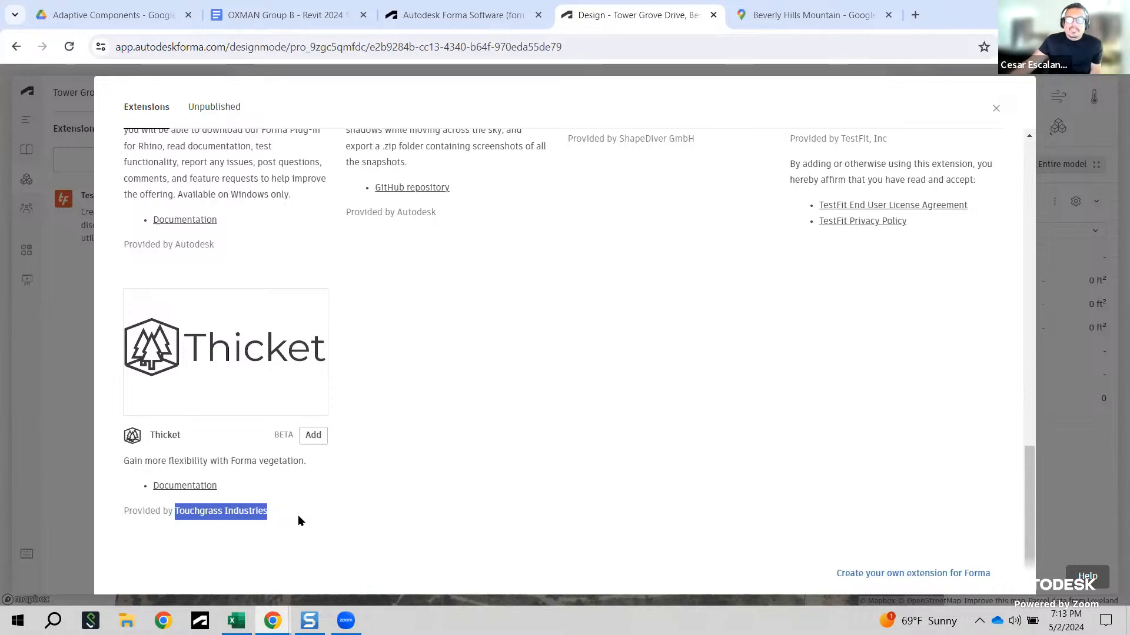
click(313, 436)
scroll(575, 481, down, 2)
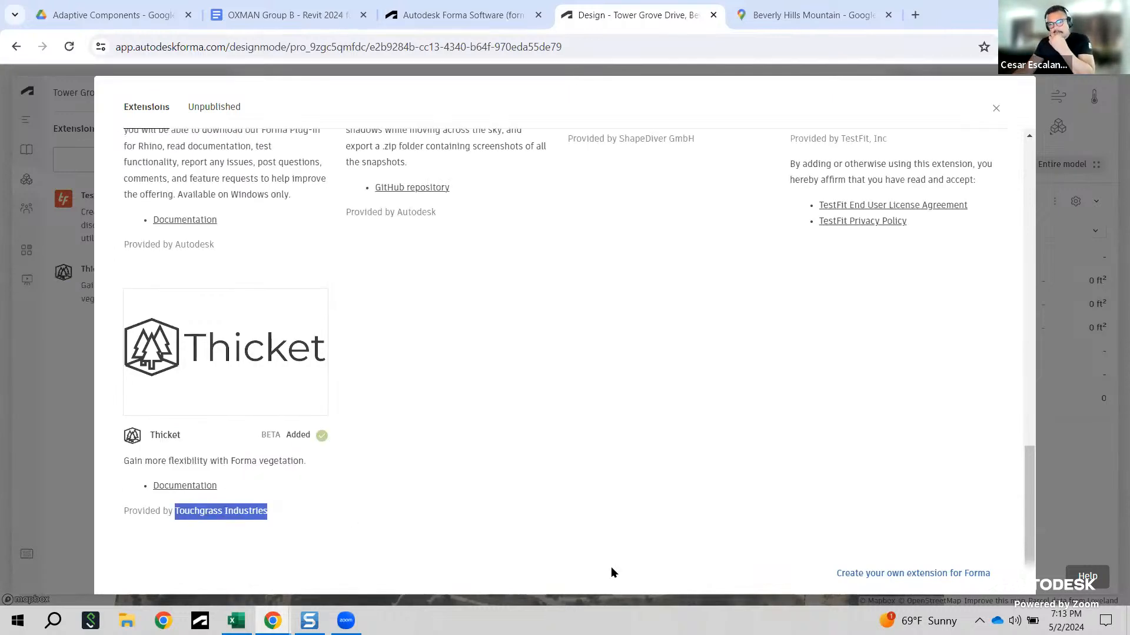
Step: Try to add the Shadow study extension from the catalog
scroll(745, 383, up, 8)
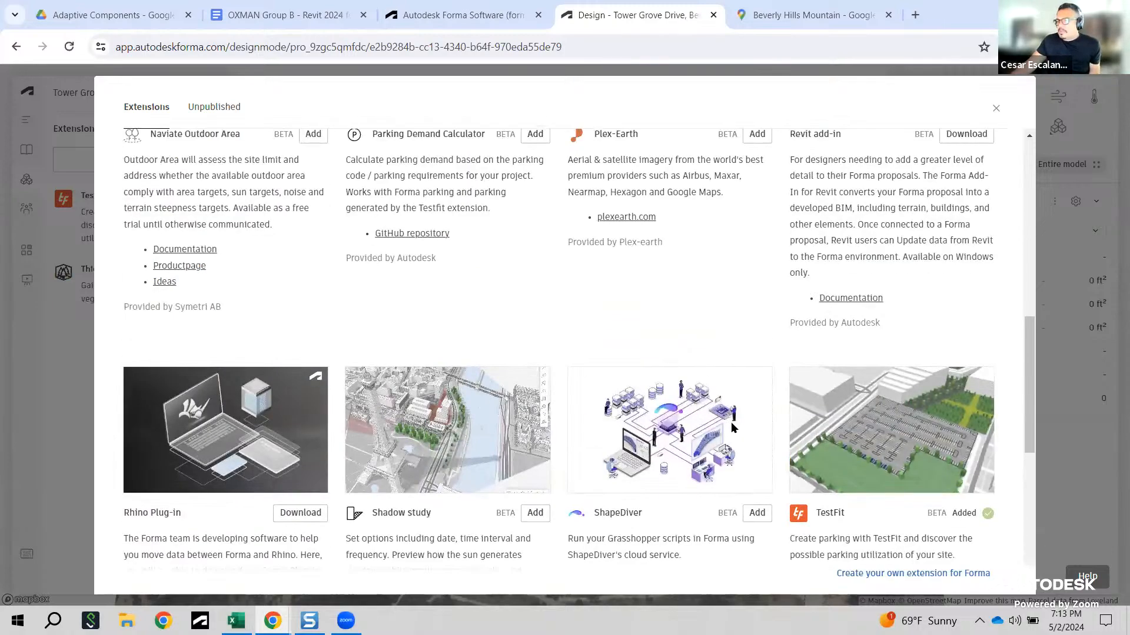
scroll(730, 430, up, 2)
scroll(729, 422, up, 6)
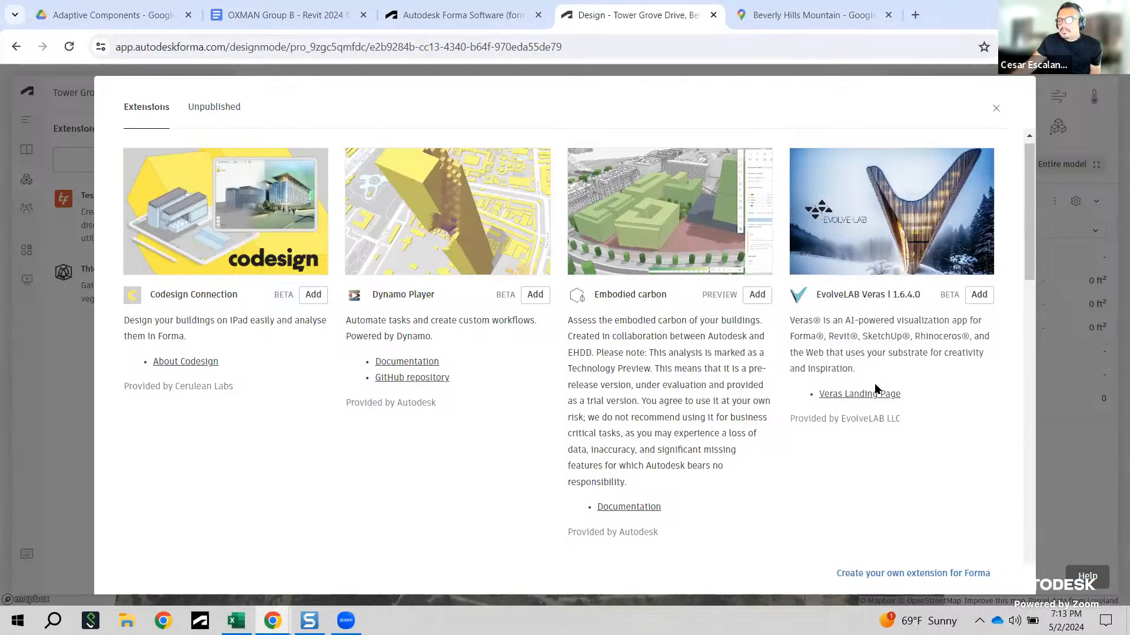
scroll(866, 379, down, 5)
scroll(866, 385, down, 7)
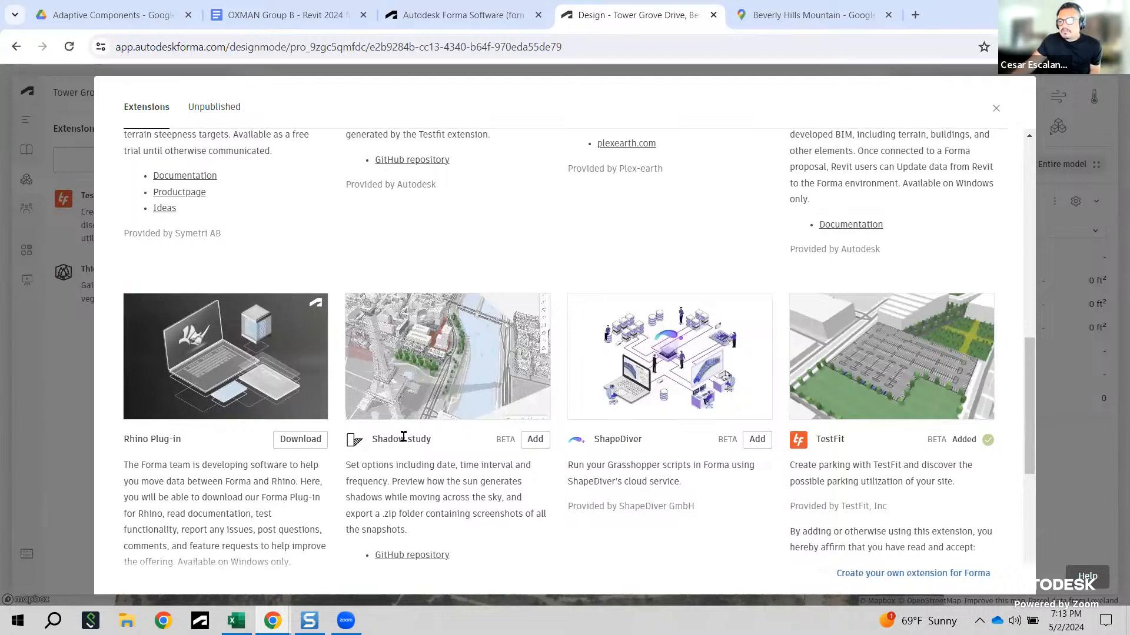
click(536, 441)
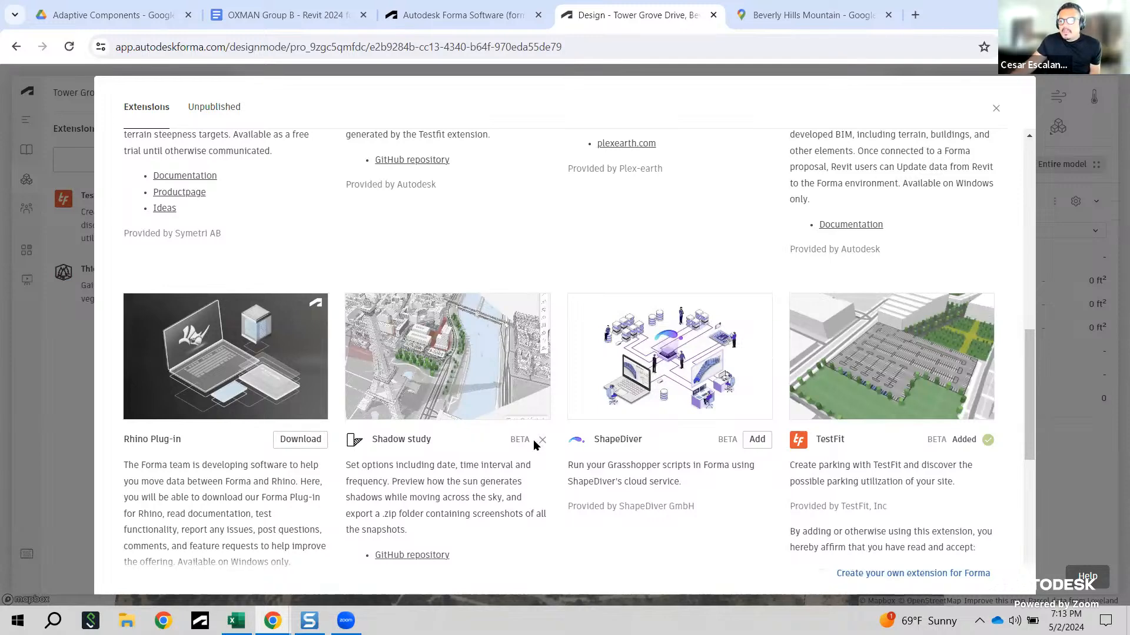
scroll(524, 453, down, 1)
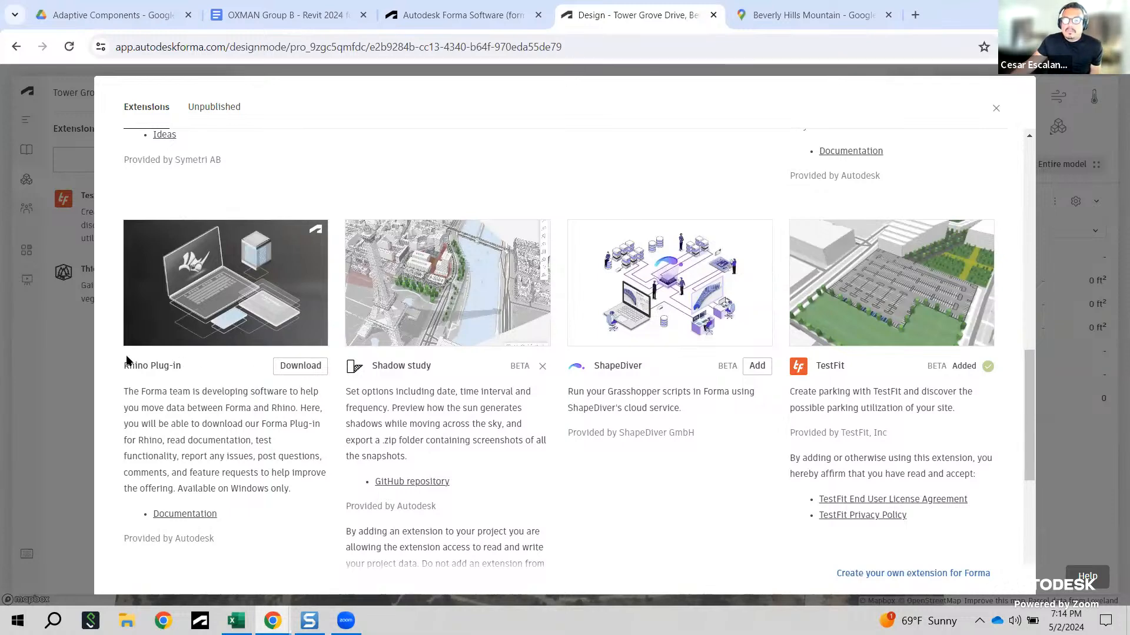
Step: Look through the extension catalog once more, including the Shadow study terms, and close it
scroll(713, 384, down, 3)
scroll(714, 384, up, 3)
scroll(774, 424, up, 10)
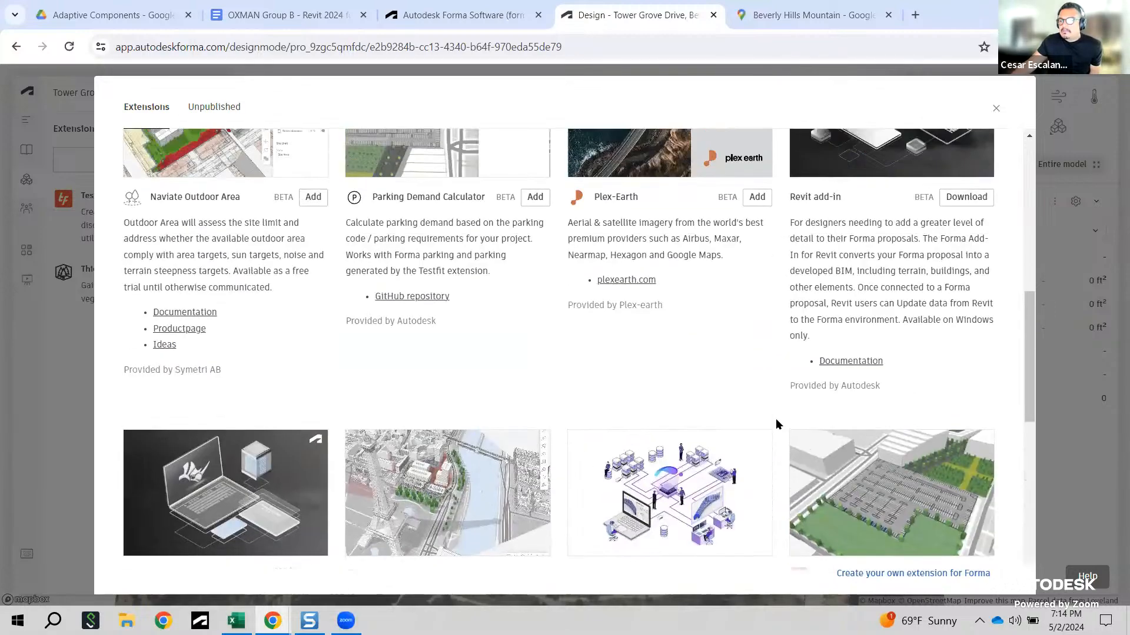
scroll(765, 455, up, 3)
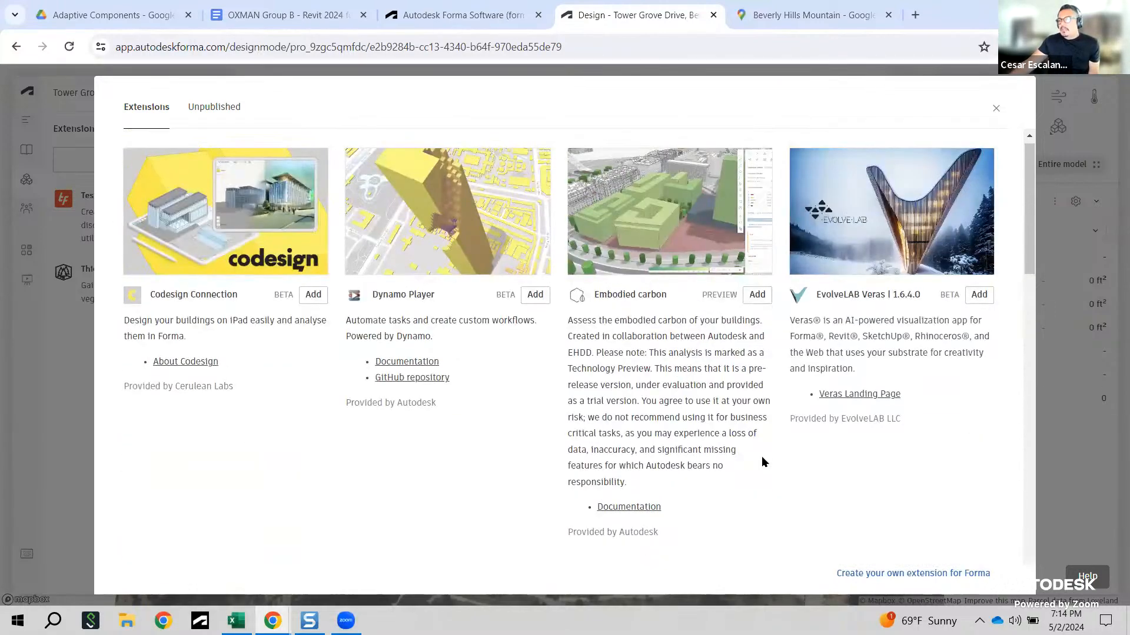
scroll(762, 456, down, 6)
scroll(759, 436, down, 7)
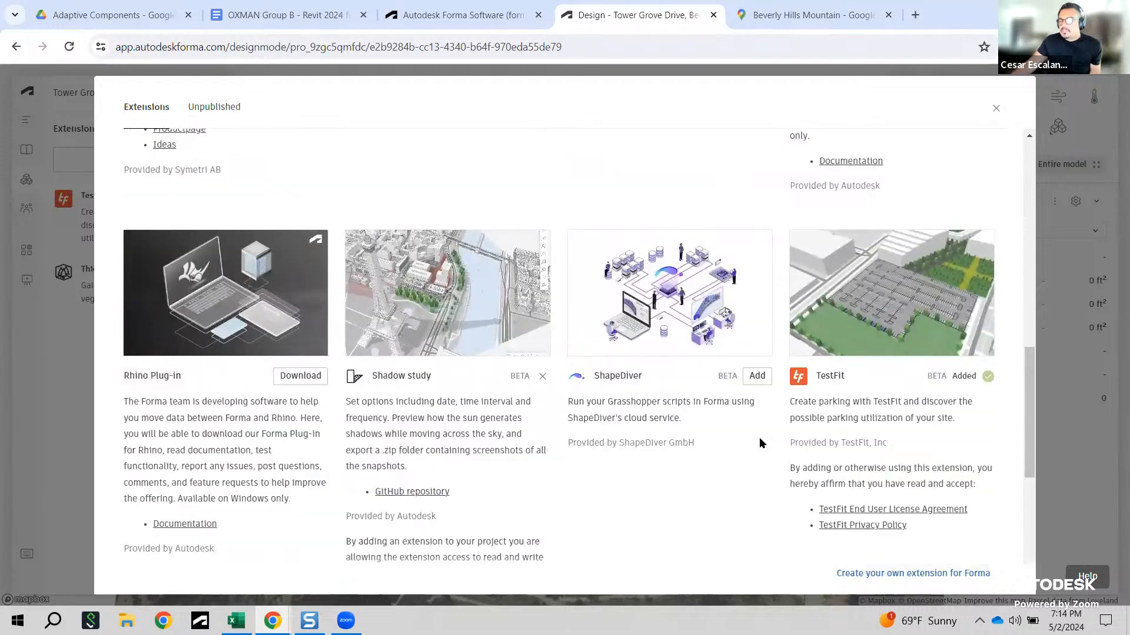
scroll(338, 411, down, 2)
scroll(812, 365, up, 3)
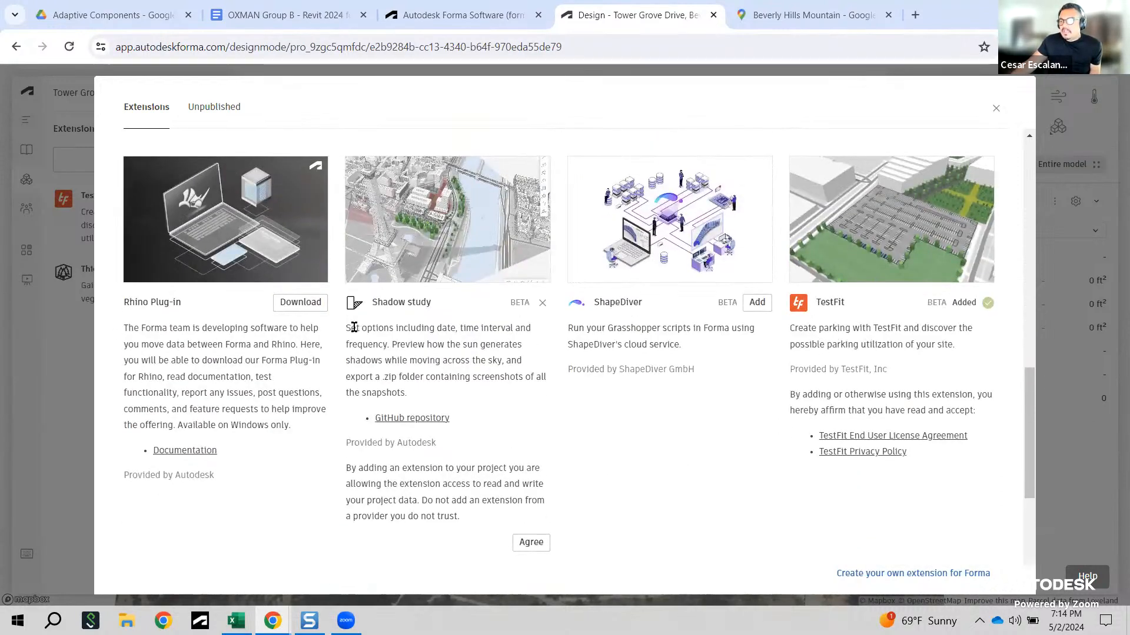
click(996, 109)
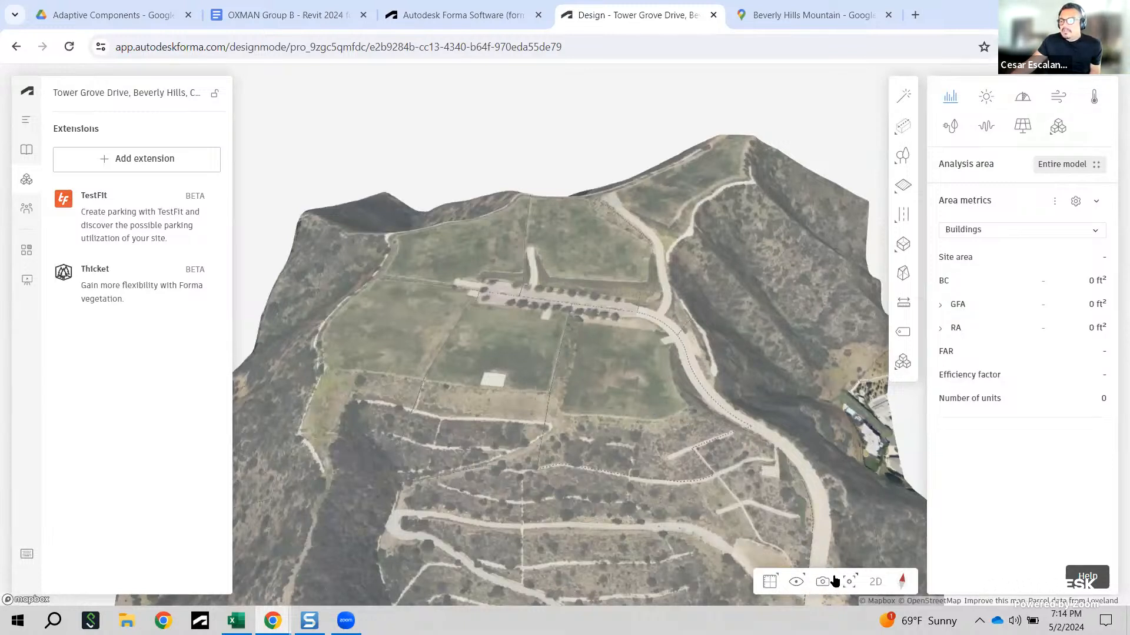
Step: Start the TestFit Parking generator in the 2D top view, centered on the tree-lined drive and the green plots beside it
click(876, 582)
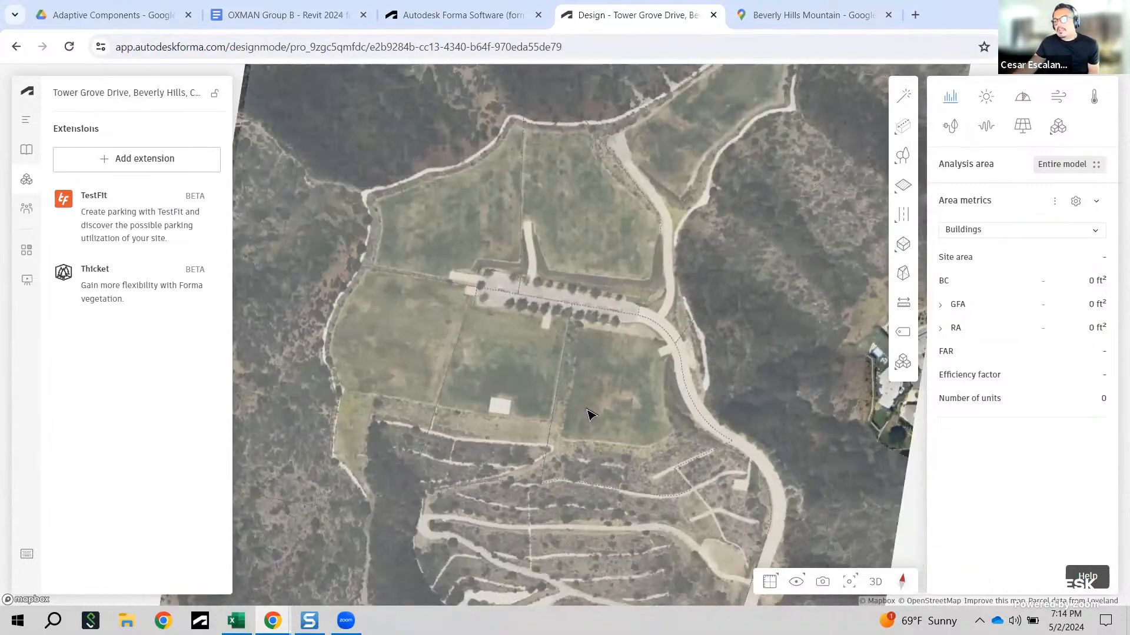
scroll(595, 436, up, 3)
middle_drag(624, 412, 596, 452)
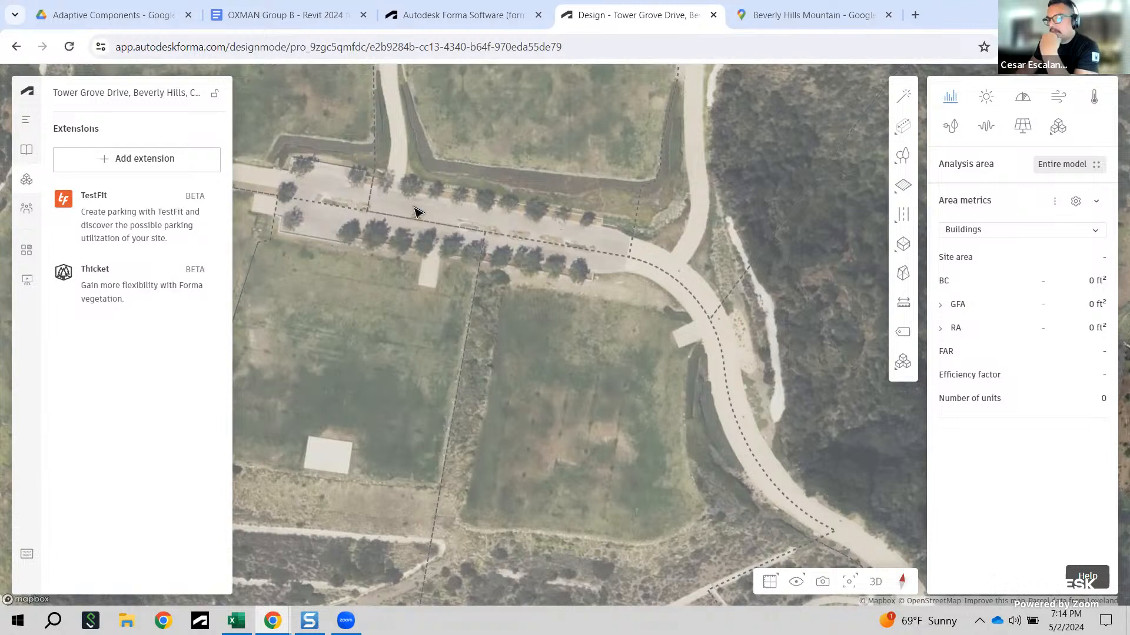
mouse_move(909, 371)
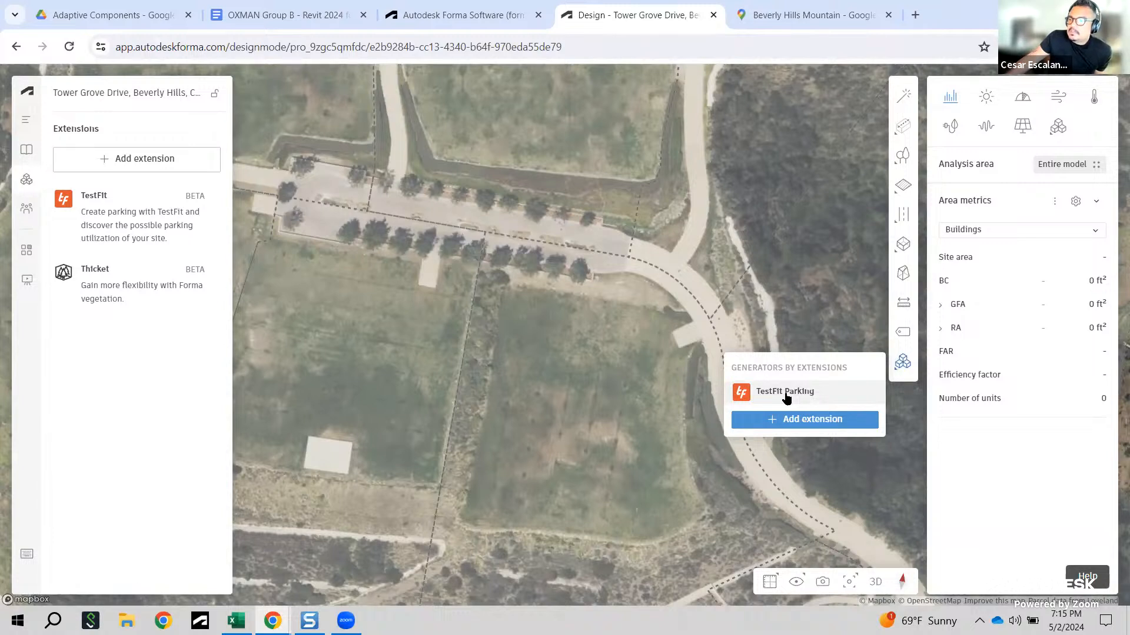
click(787, 396)
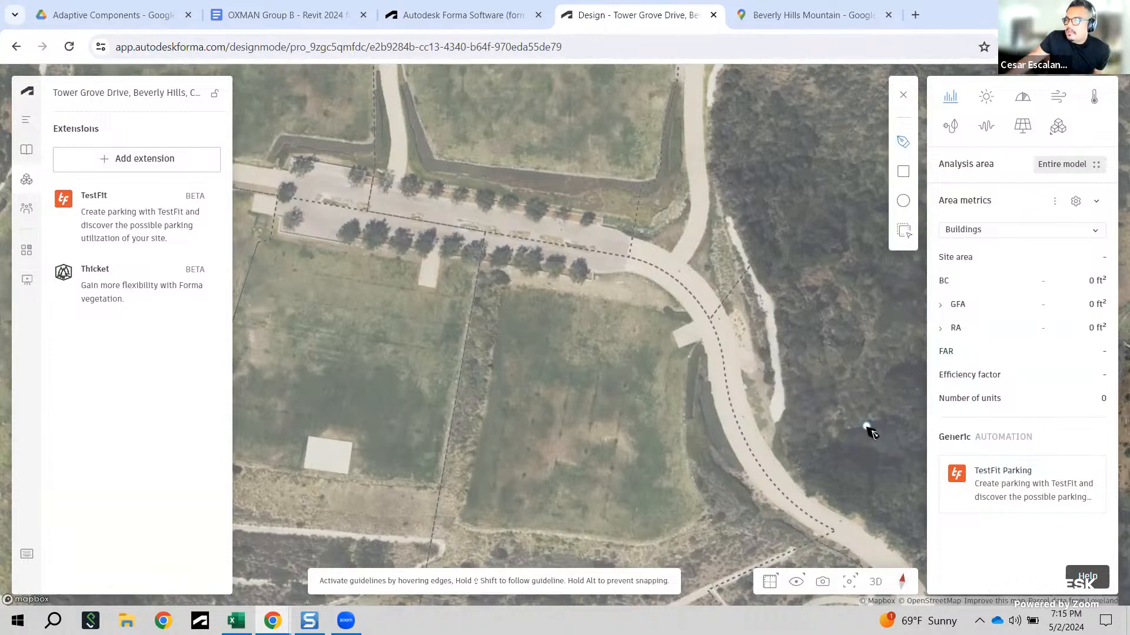
Step: Review the TestFit Parking parameters and check where analysis extensions can be added
click(986, 492)
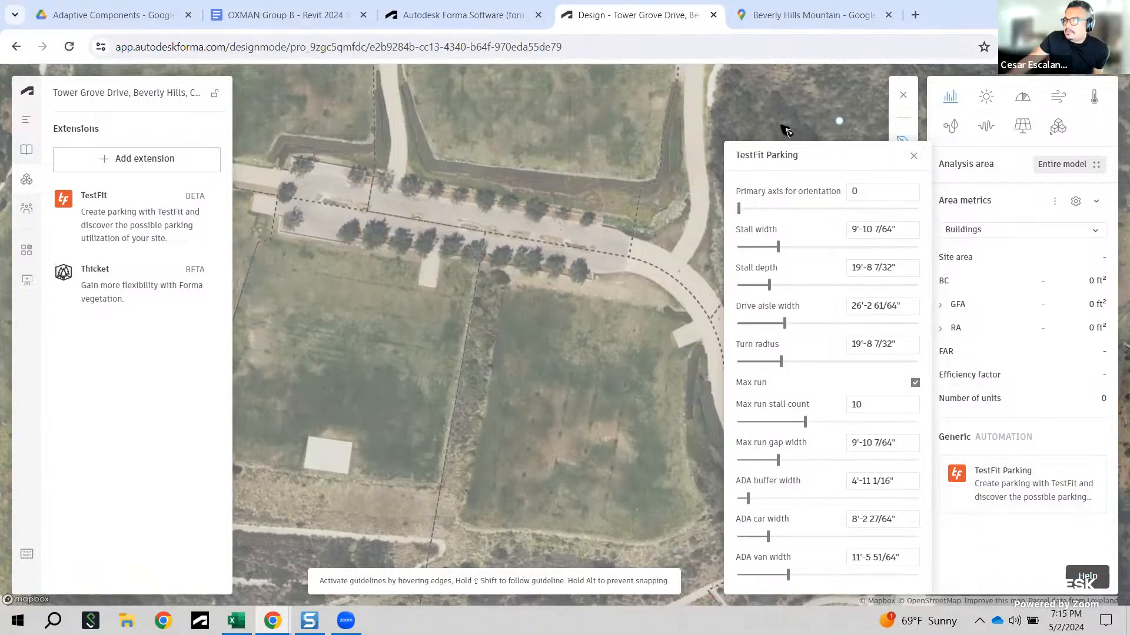
click(913, 155)
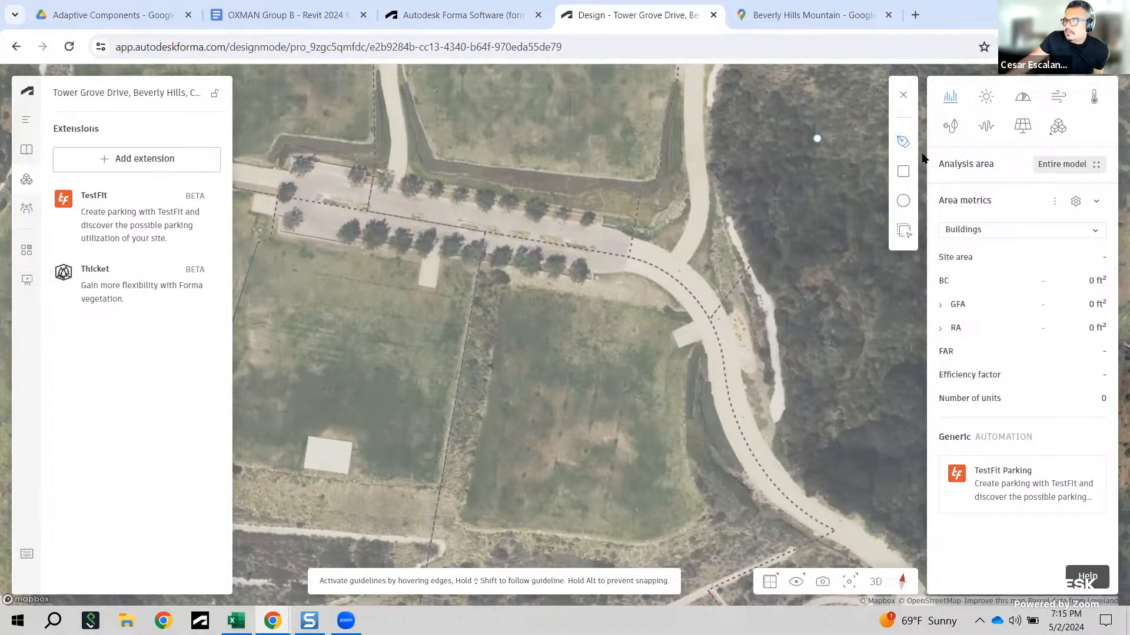
mouse_move(1059, 133)
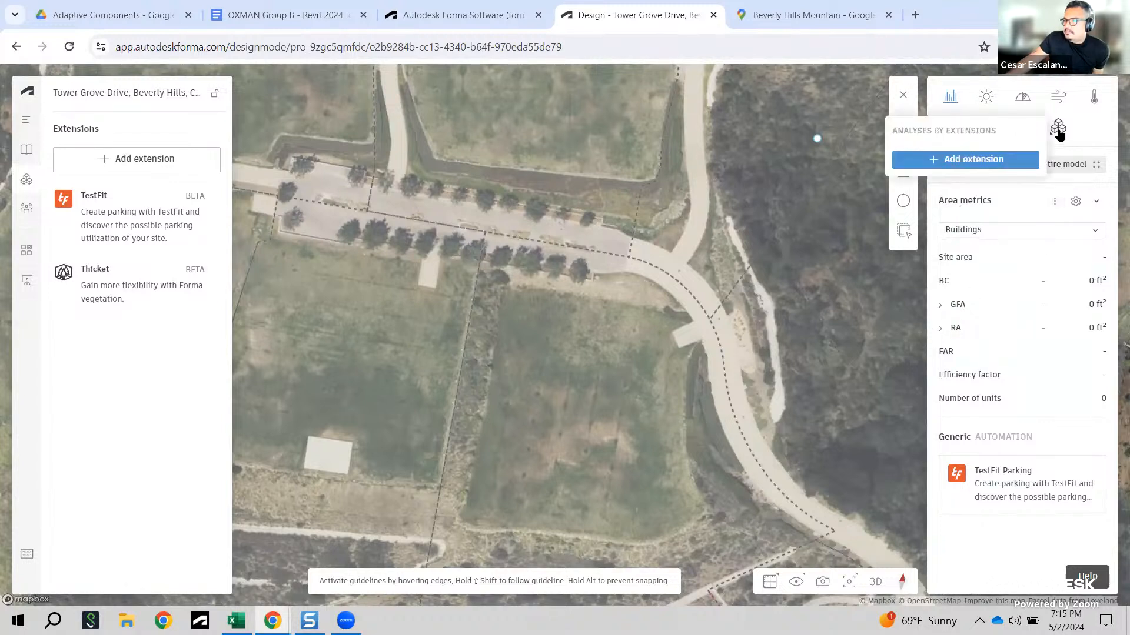
click(968, 160)
click(995, 107)
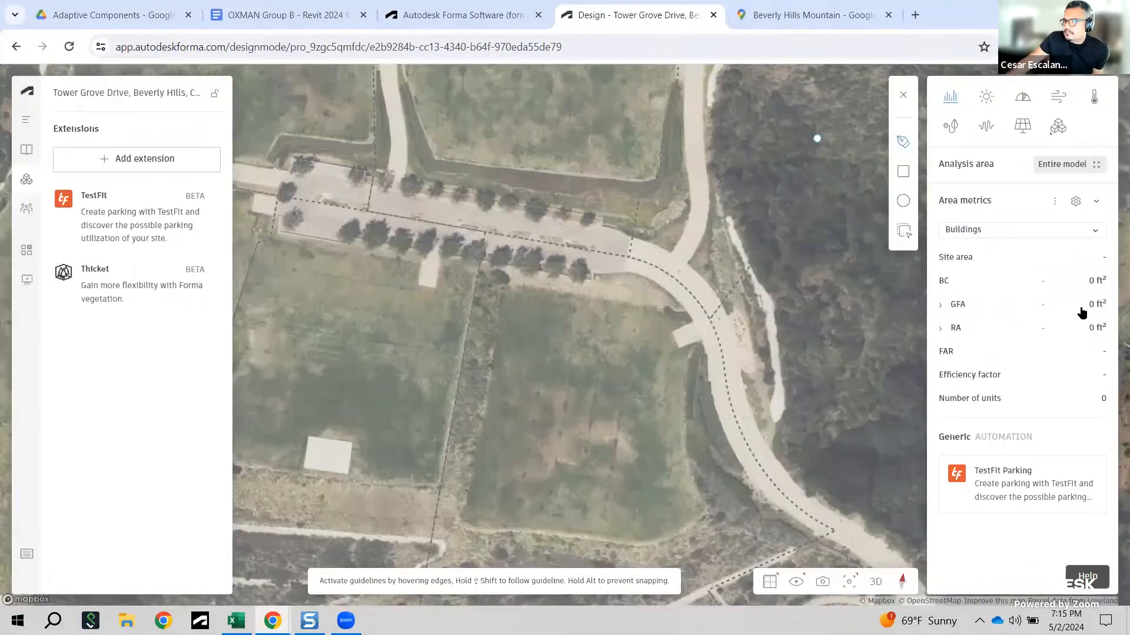
click(991, 486)
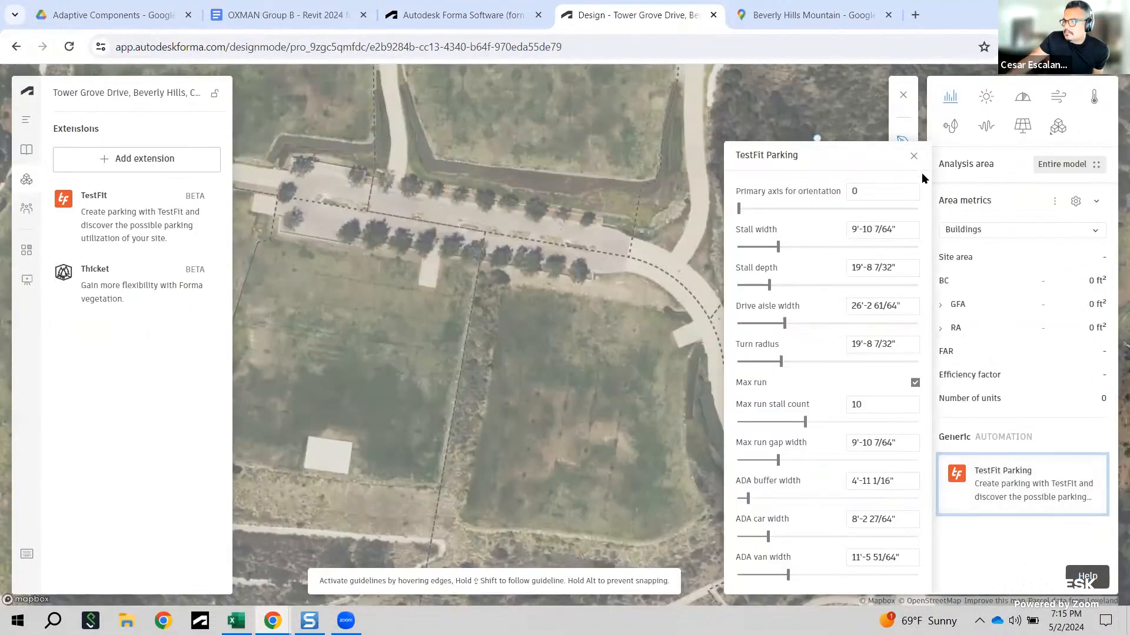
click(916, 156)
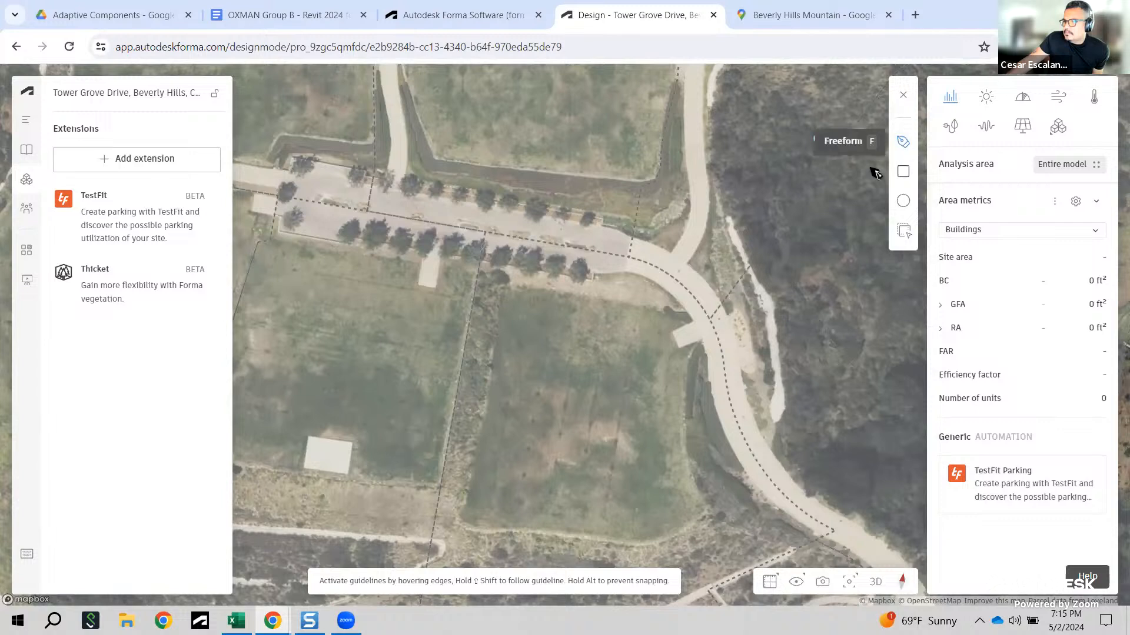
click(514, 312)
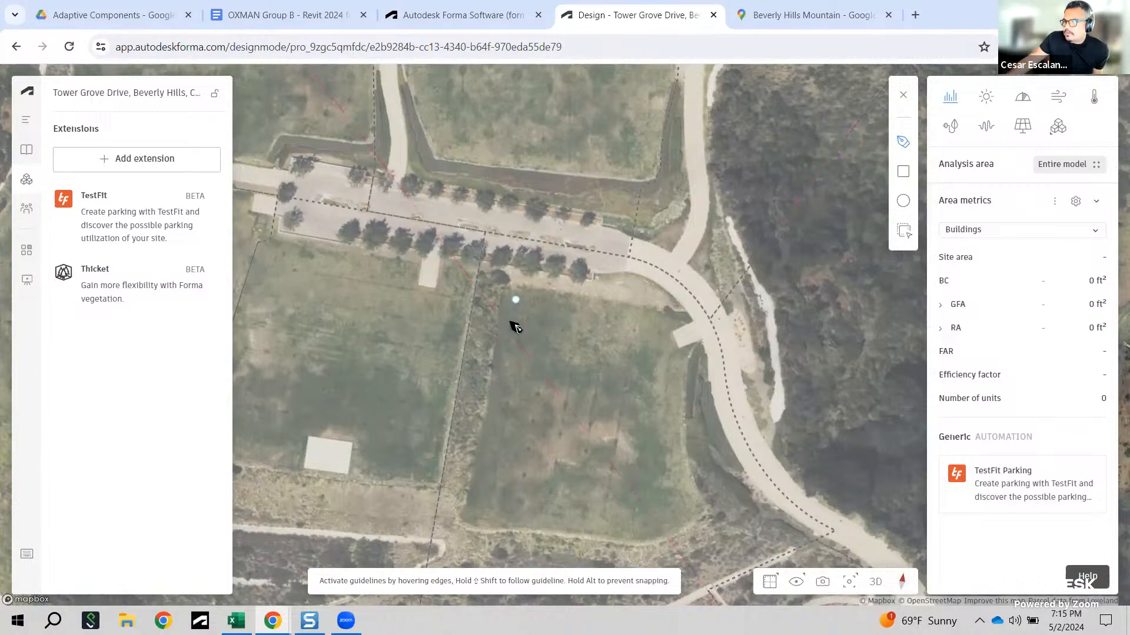
click(498, 438)
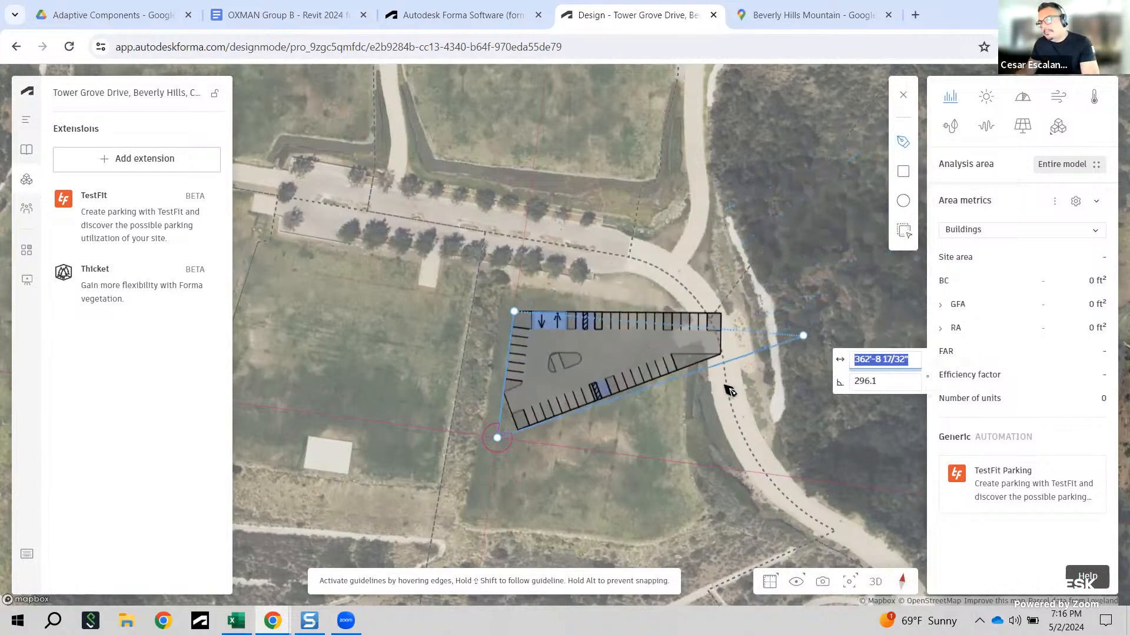
key(Escape)
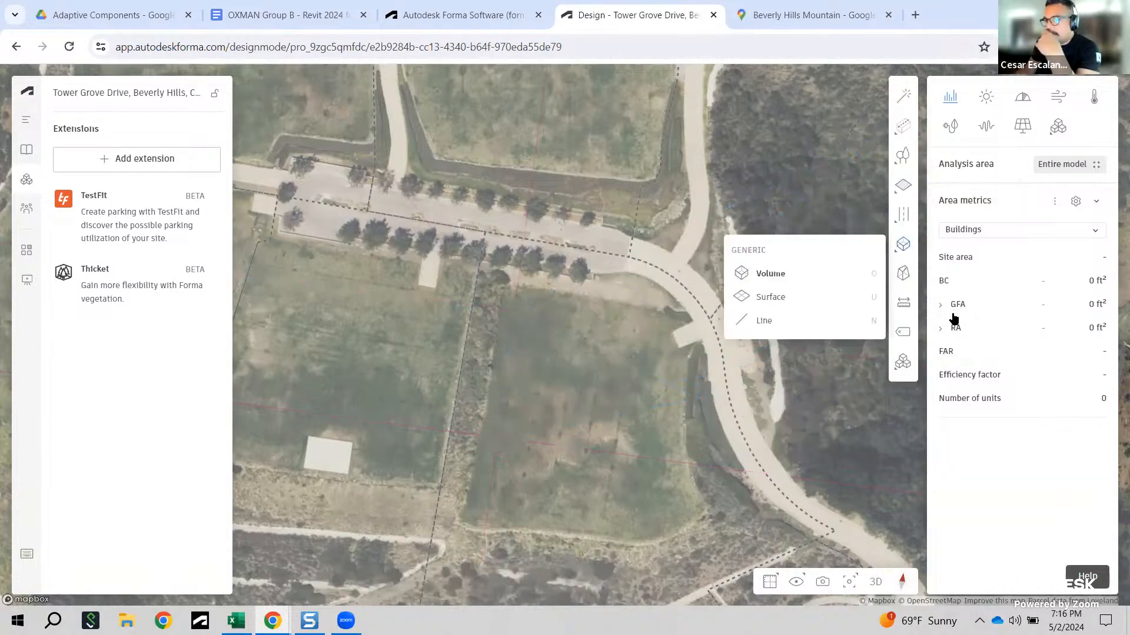
Step: Draw a seven-point freeform TestFit Parking boundary over the green plot between the tree-lined drive and the curved road
mouse_move(903, 361)
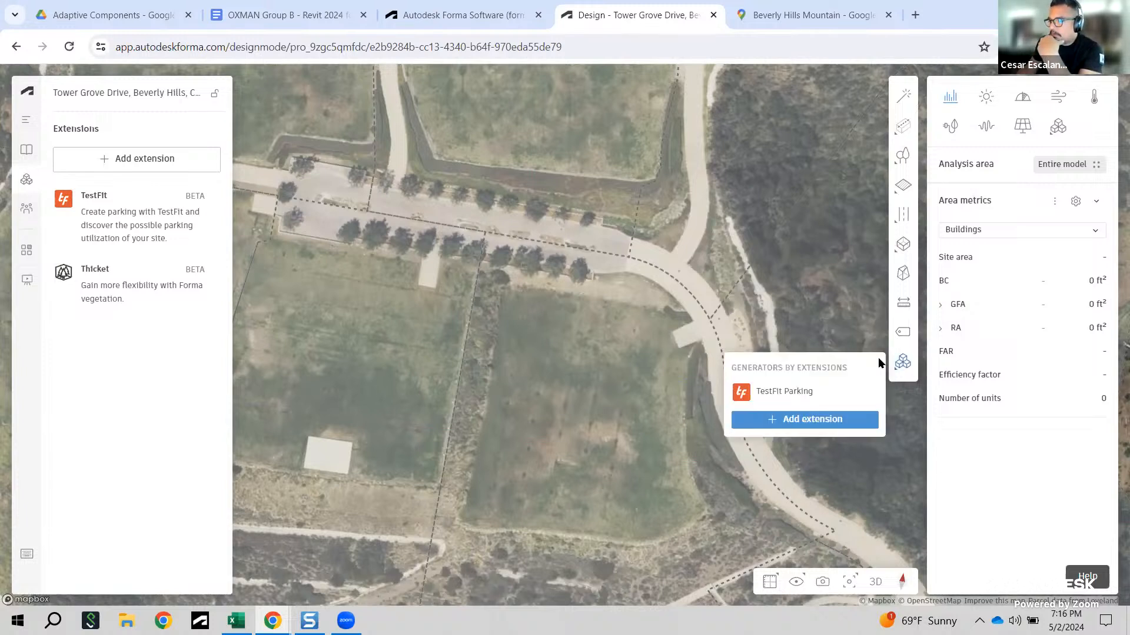
mouse_move(907, 146)
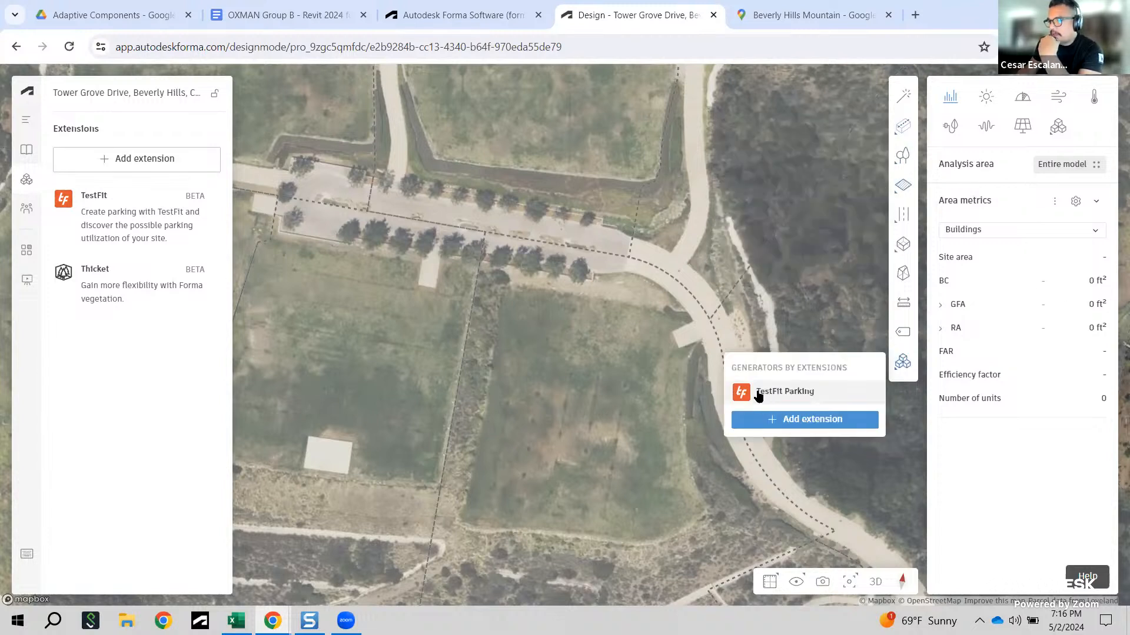
click(763, 398)
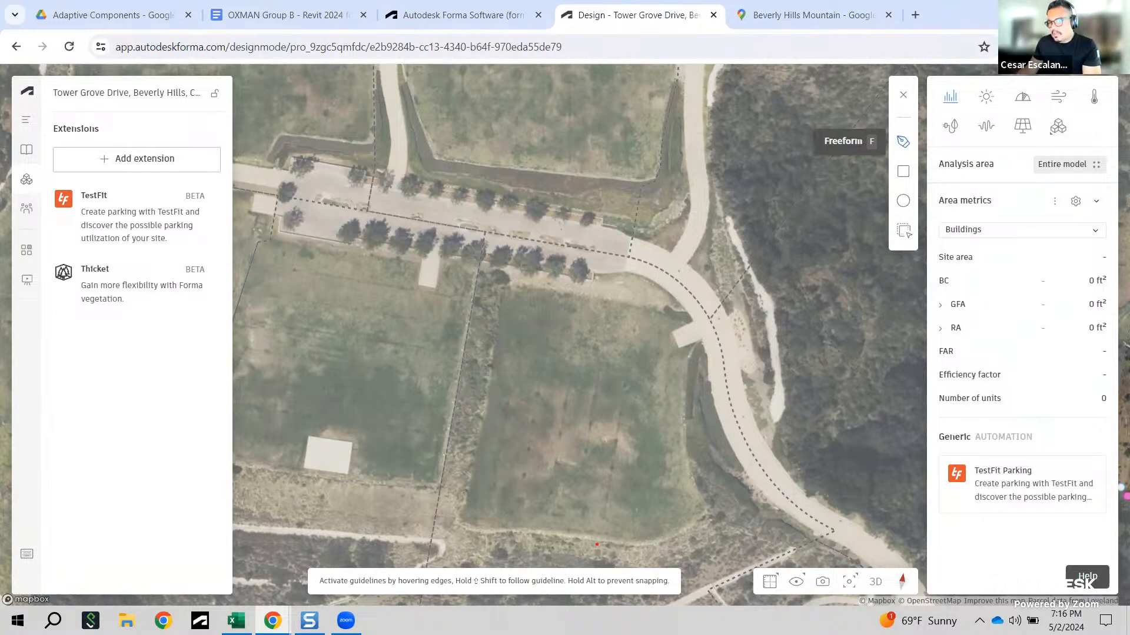
mouse_move(689, 568)
mouse_down()
mouse_move(480, 553)
mouse_move(423, 566)
mouse_move(664, 613)
mouse_up()
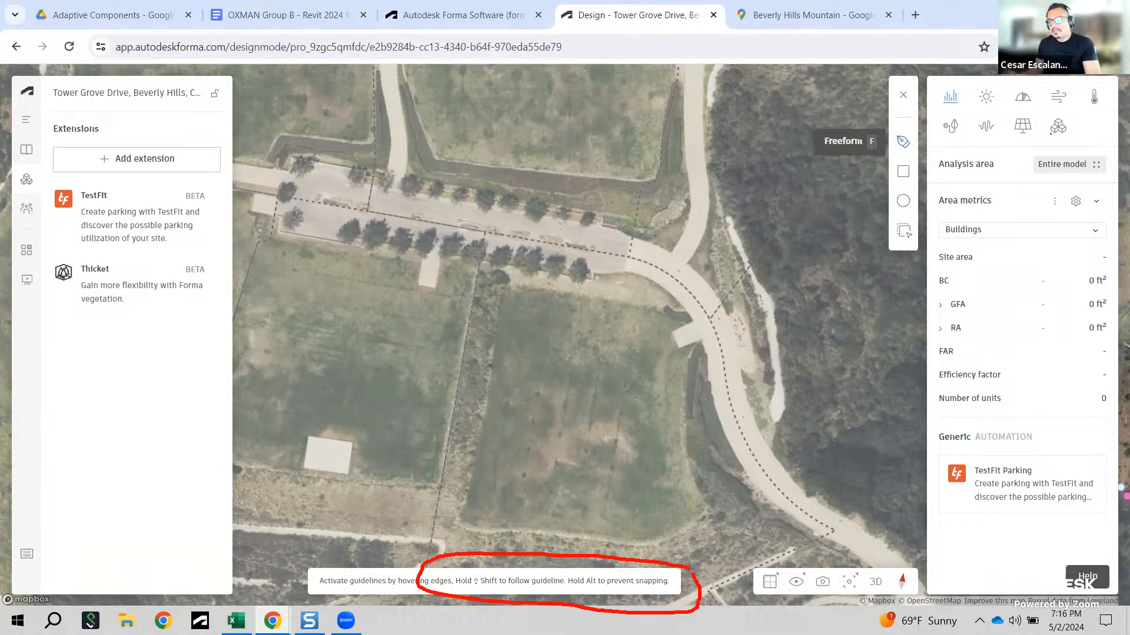
key(Escape)
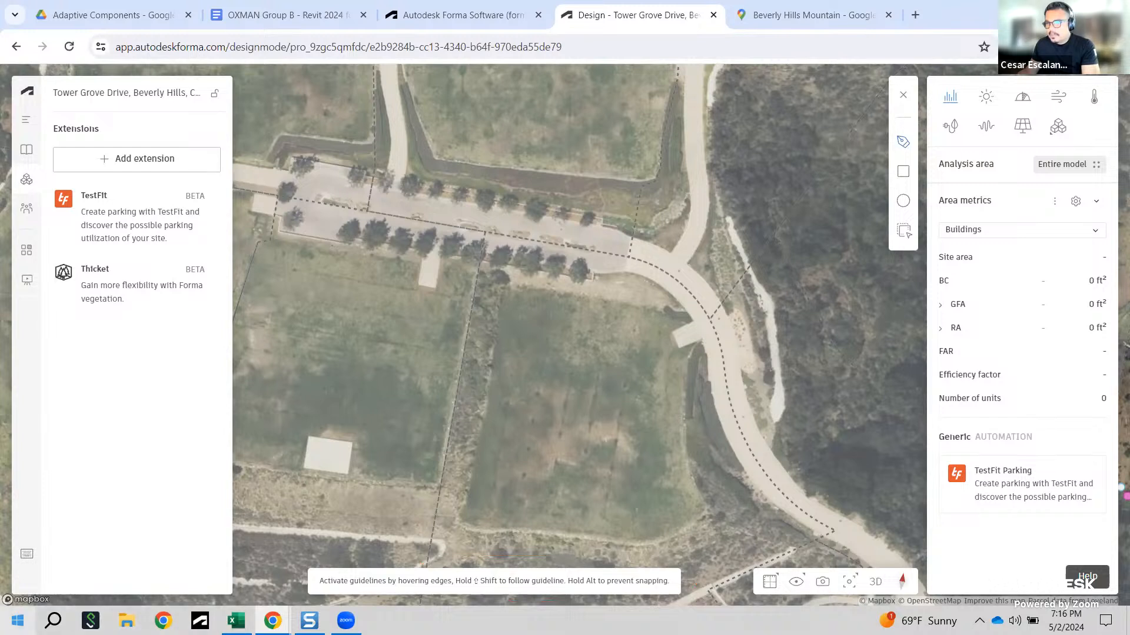
click(502, 274)
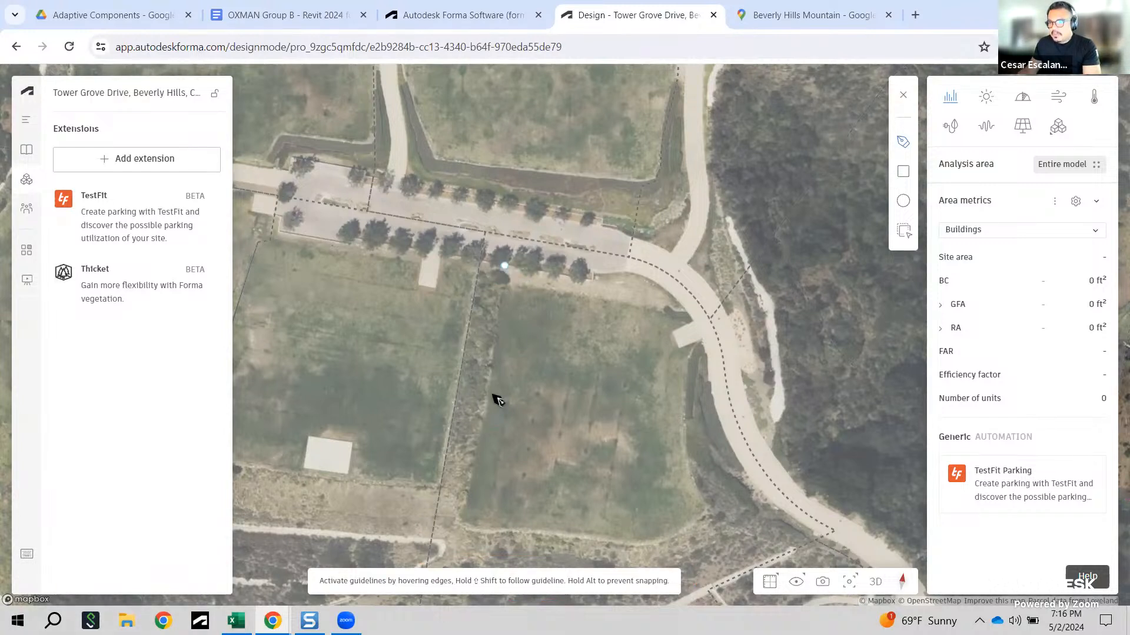
click(459, 522)
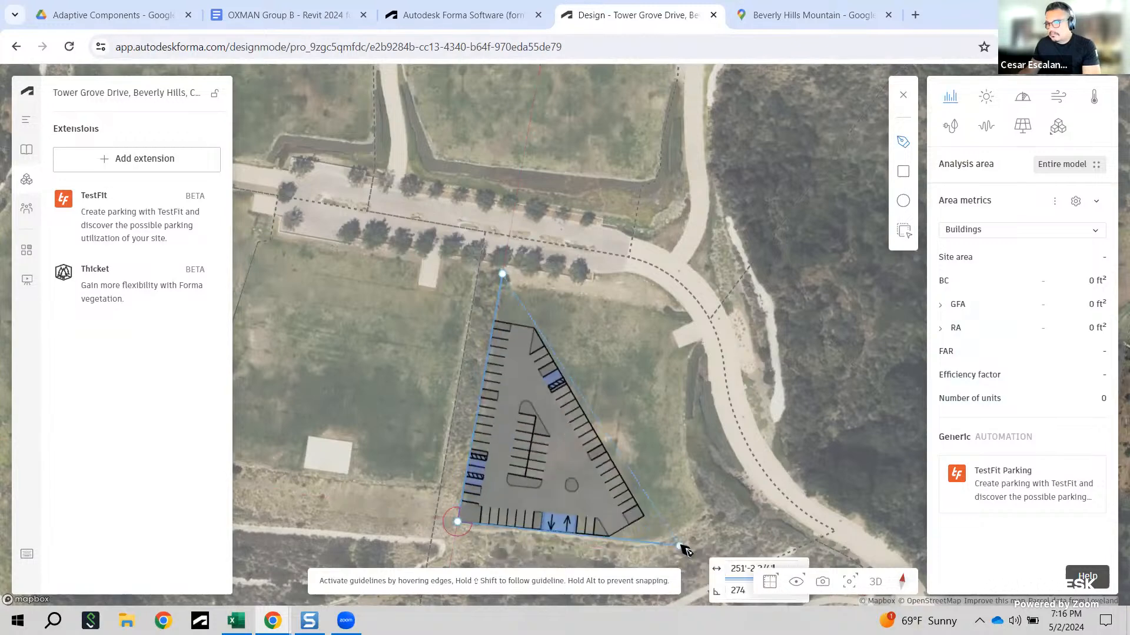
click(656, 543)
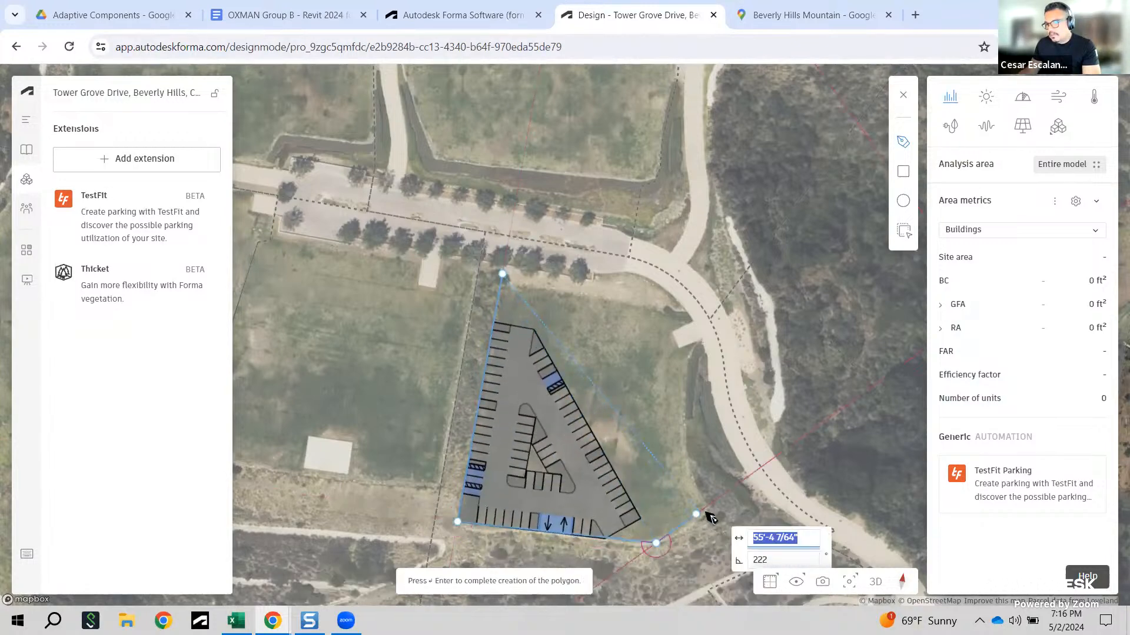
click(704, 509)
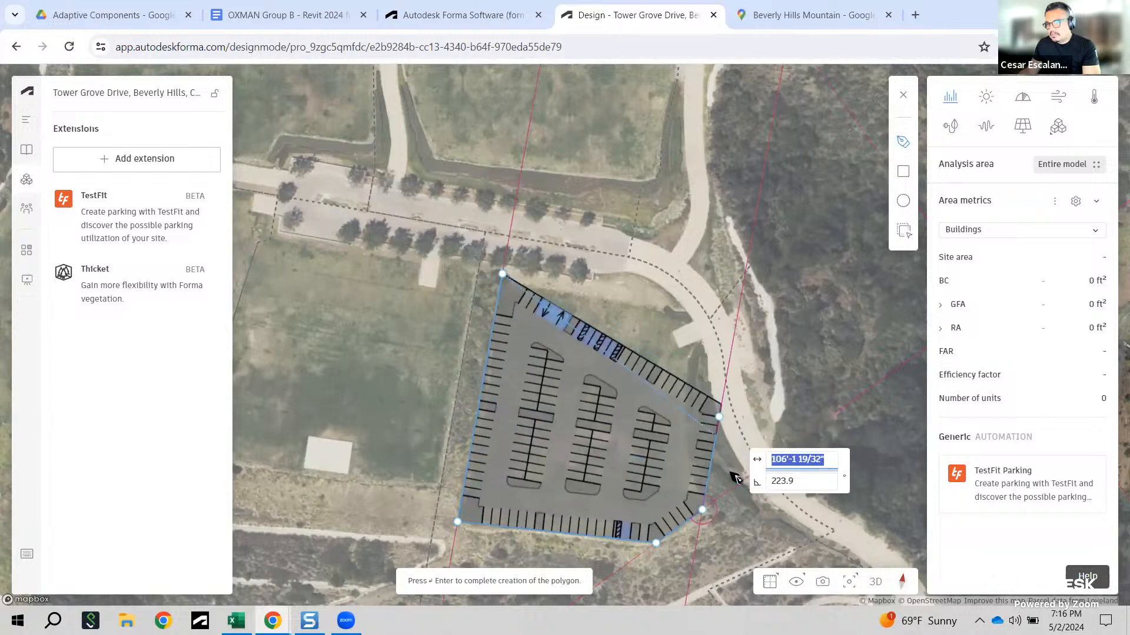
click(679, 444)
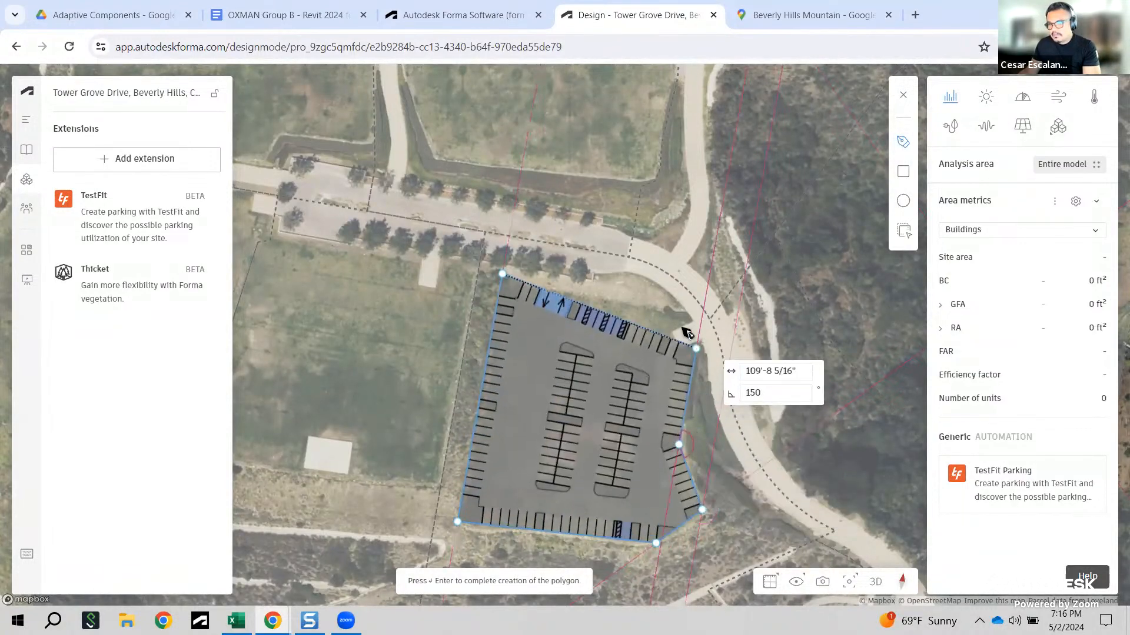
click(696, 348)
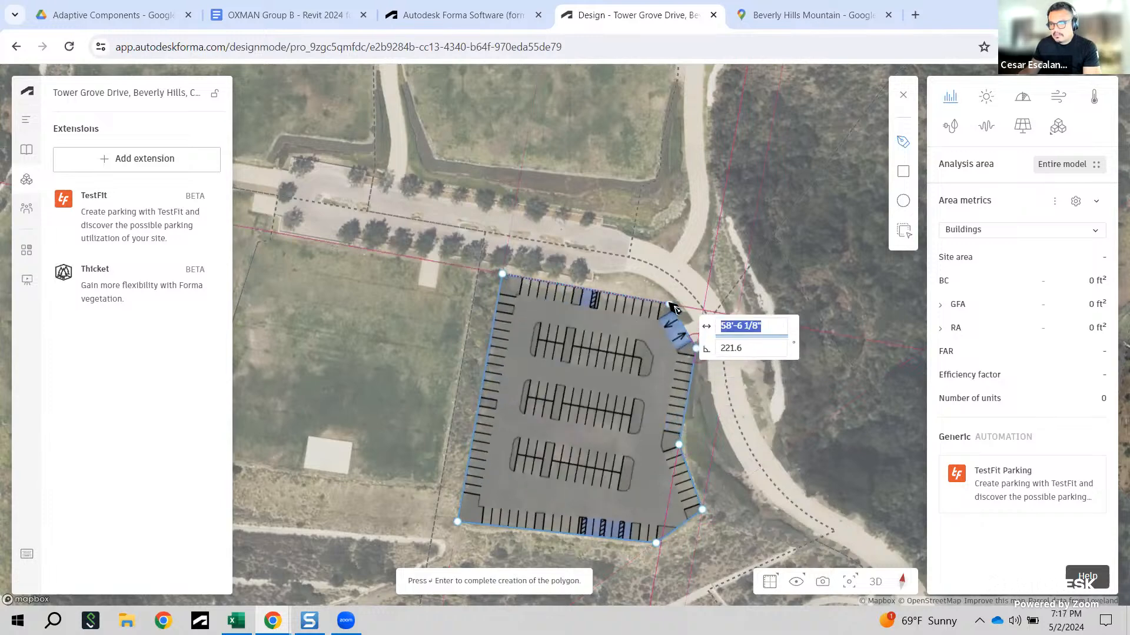
click(670, 303)
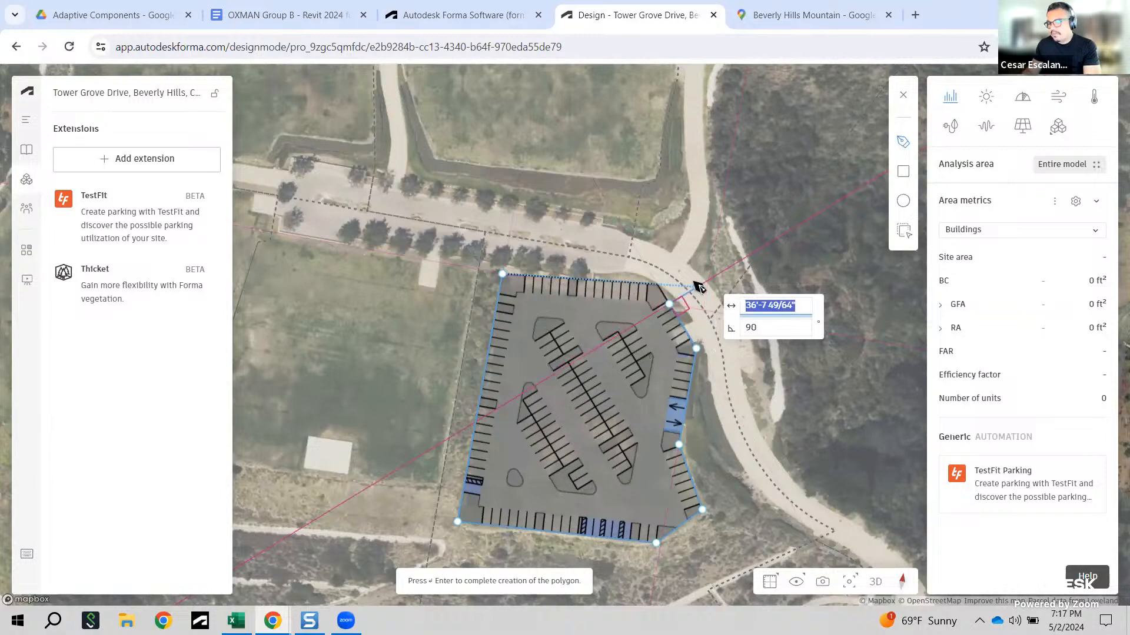
key(Return)
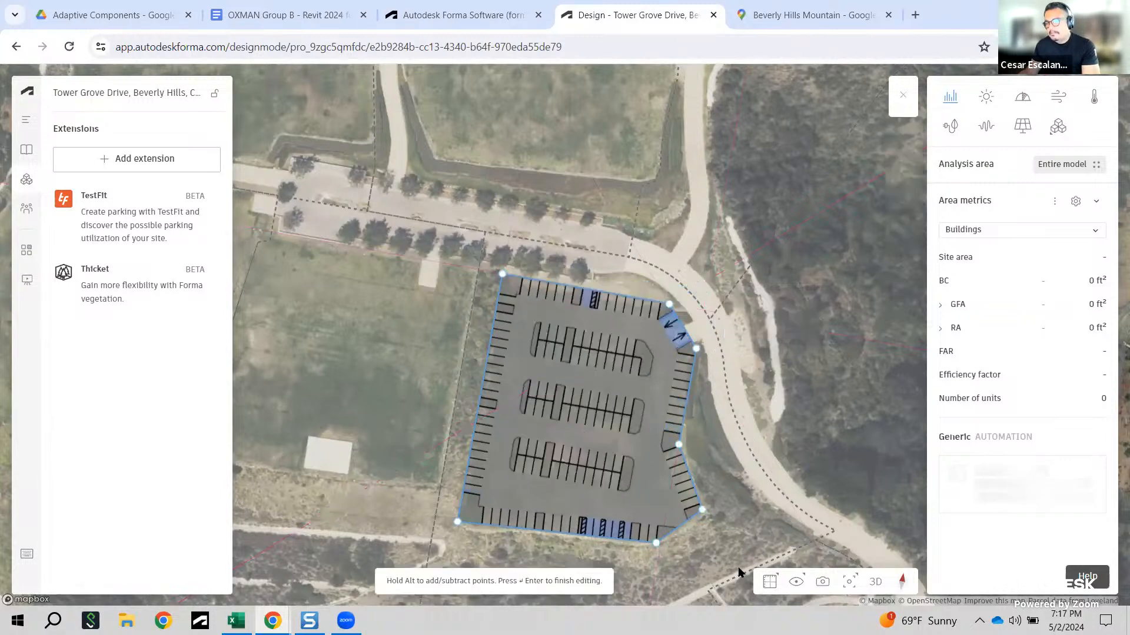
Step: Inspect the generated lot up close, then open its TestFit Parking parameters and set the primary axis for orientation to 0
scroll(719, 512, up, 5)
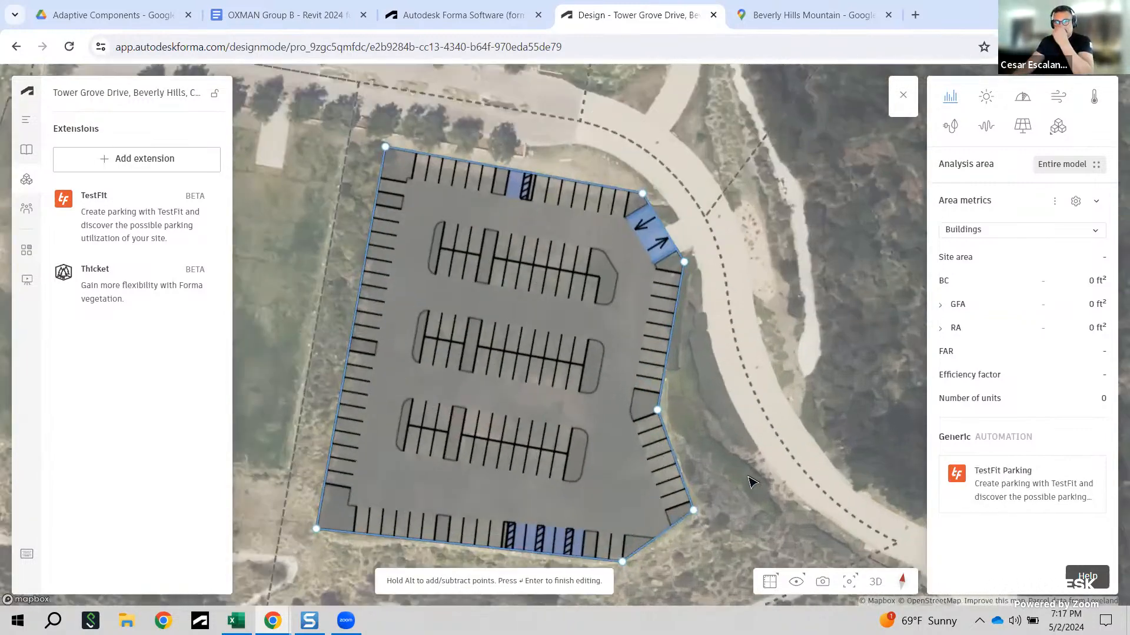
scroll(598, 459, up, 3)
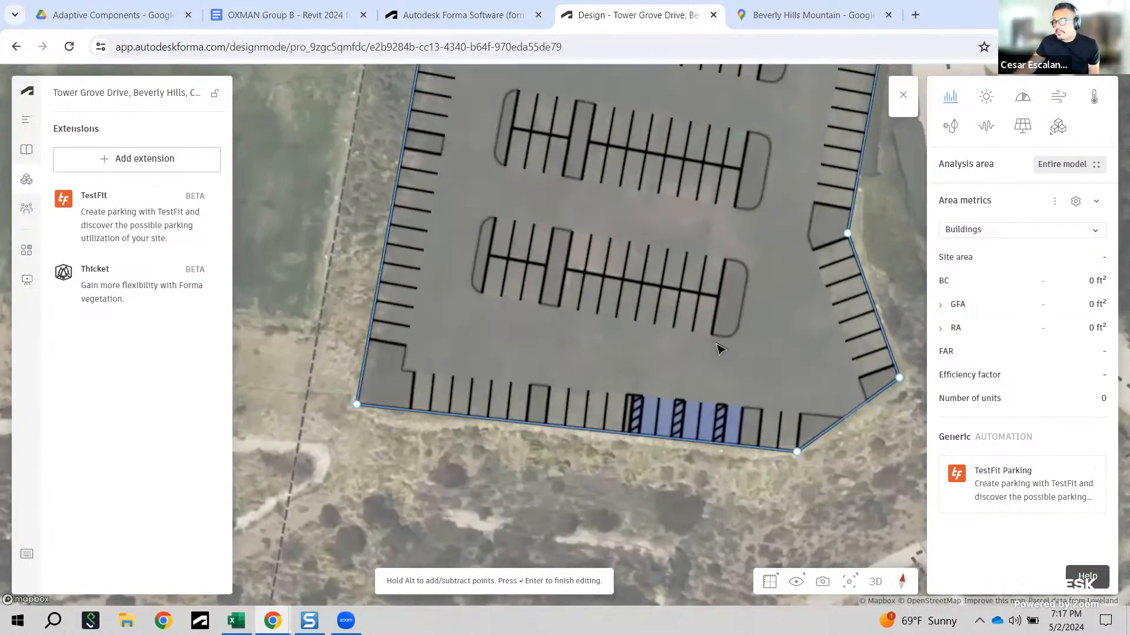
scroll(594, 550, down, 3)
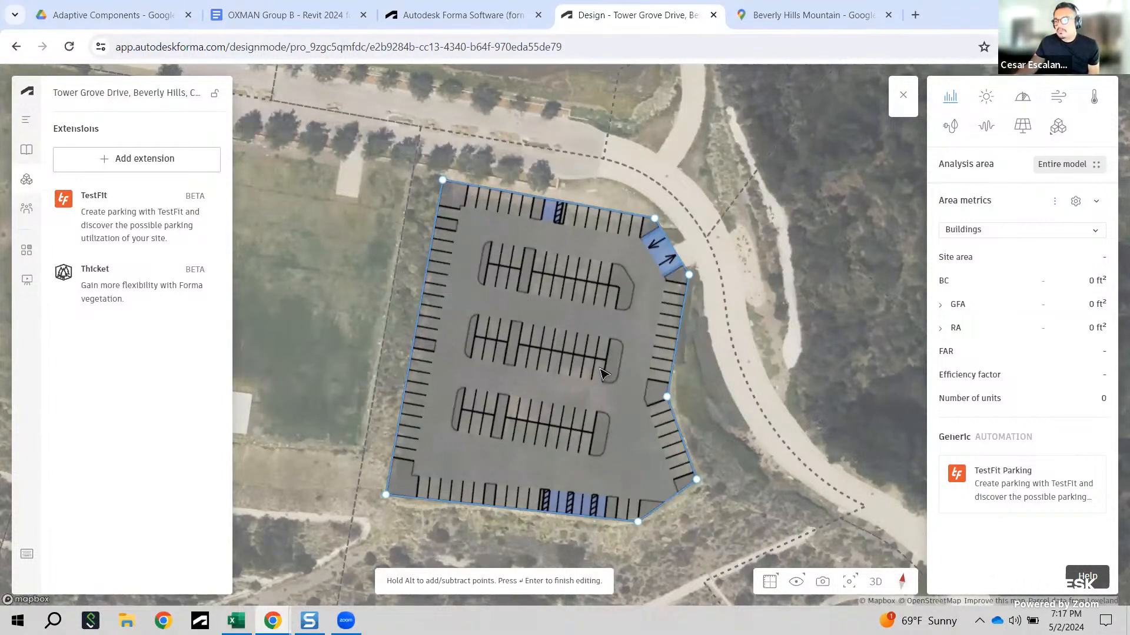
click(1005, 490)
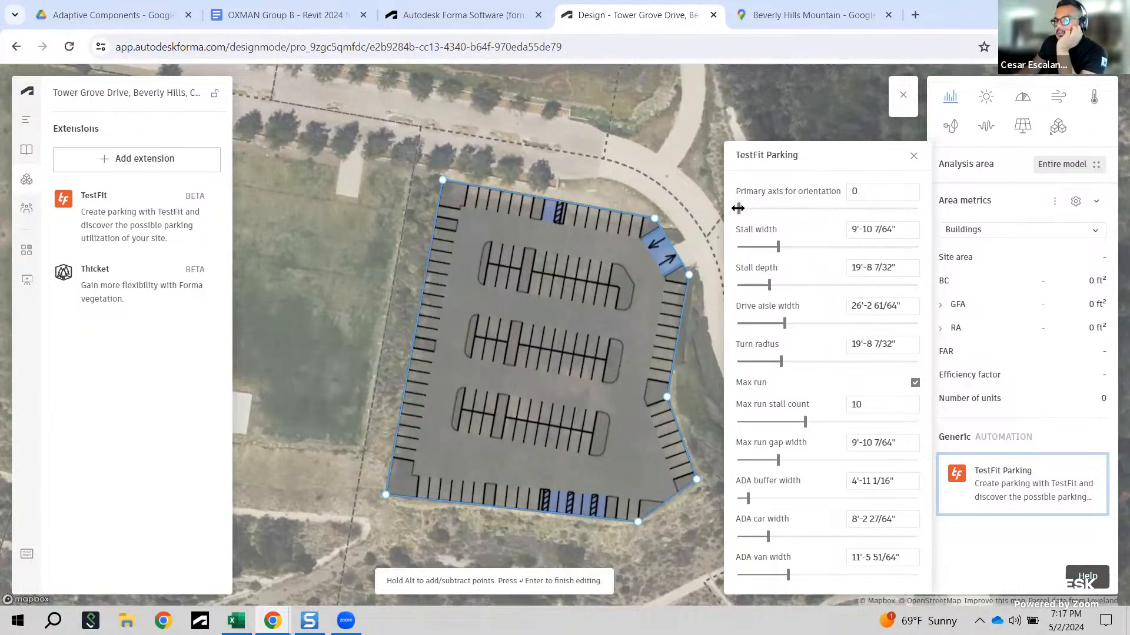
drag(737, 208, 736, 232)
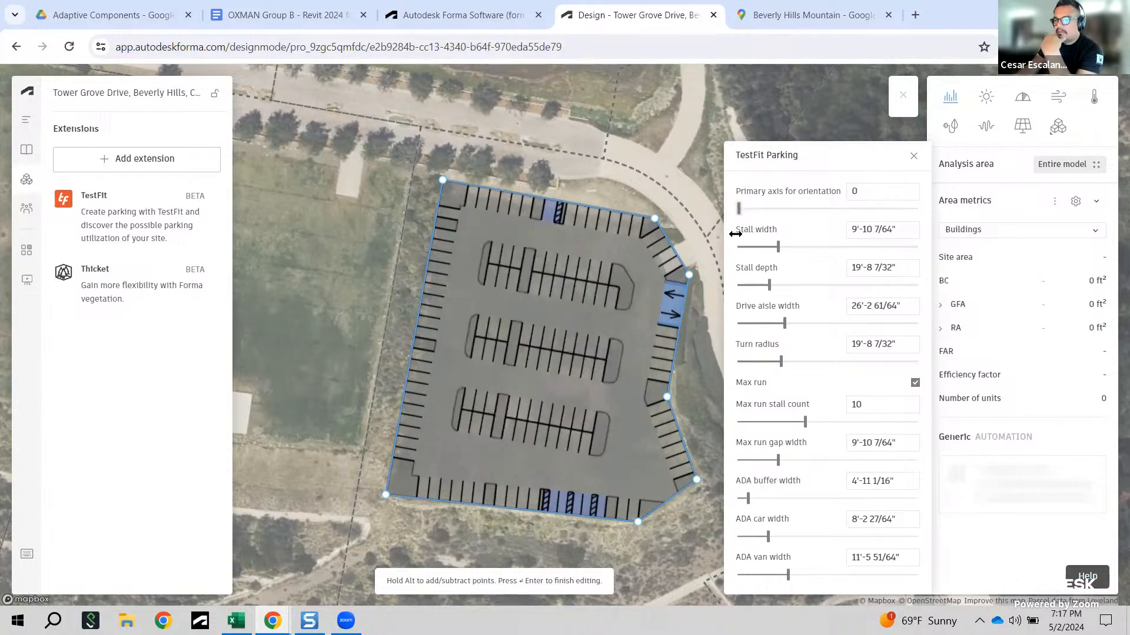
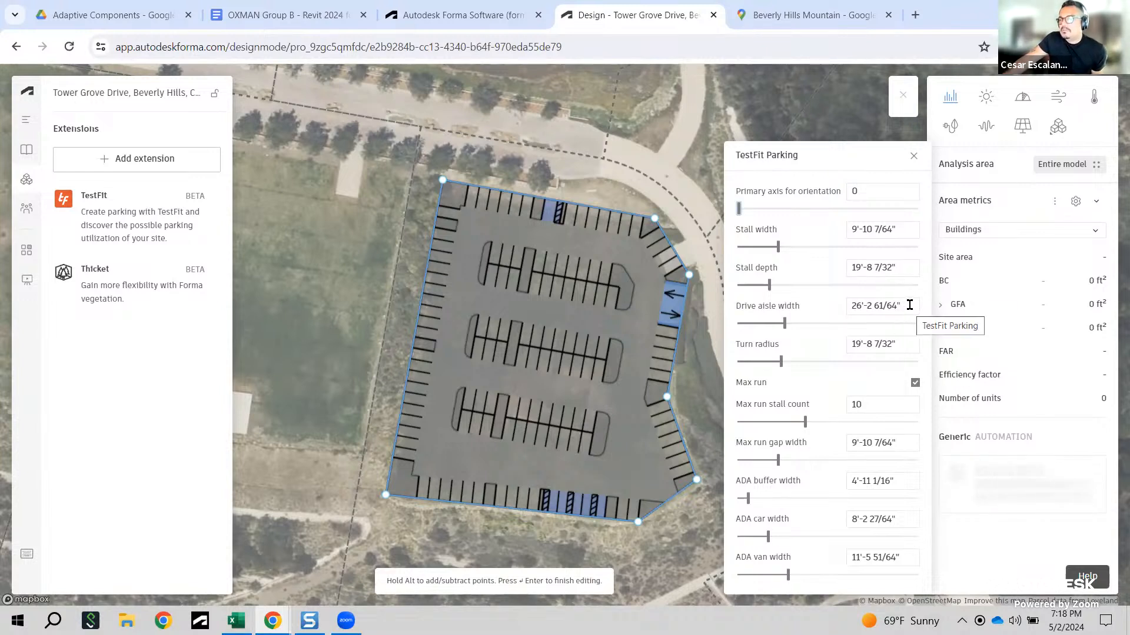
Step: Set the parking lot's drive aisle width to 26' and its turn radius to 18'
click(909, 306)
text(26)
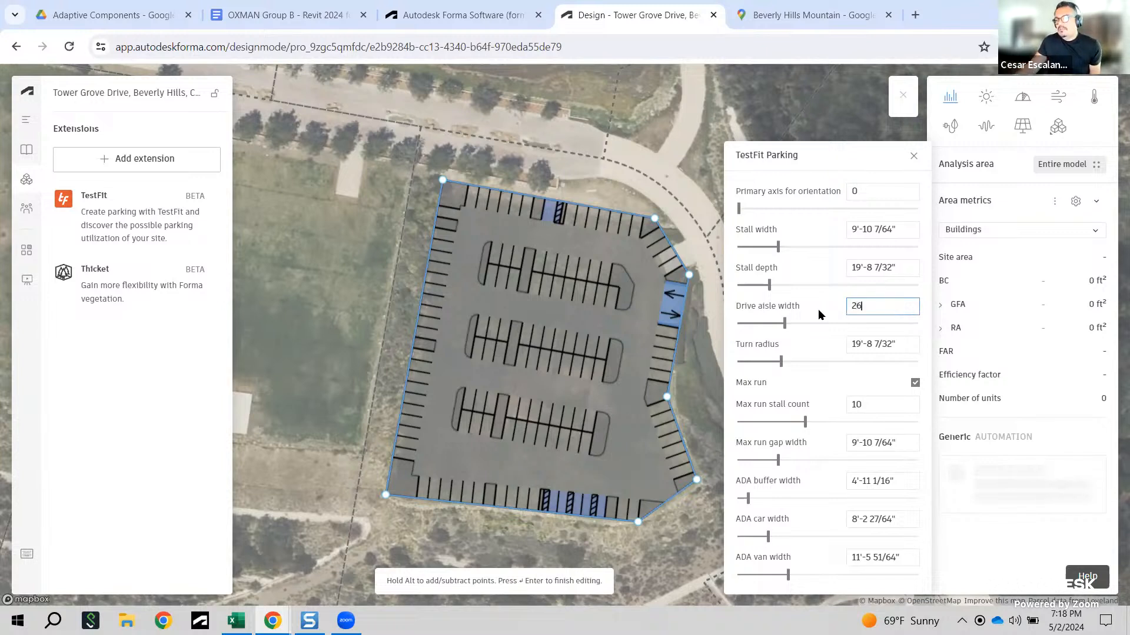
click(901, 342)
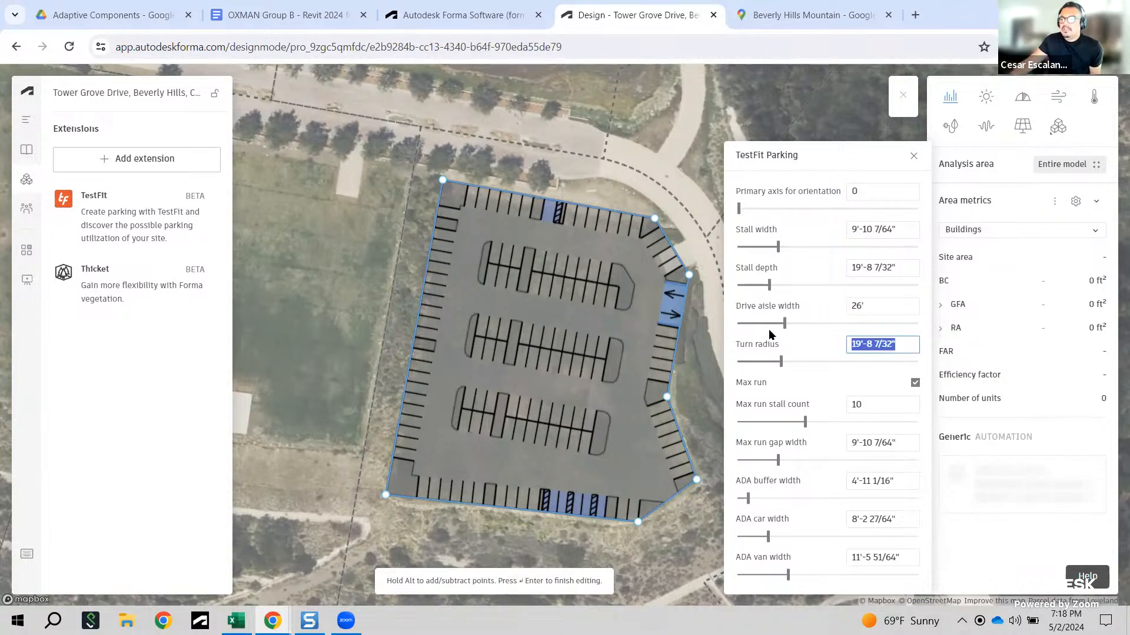
text(18)
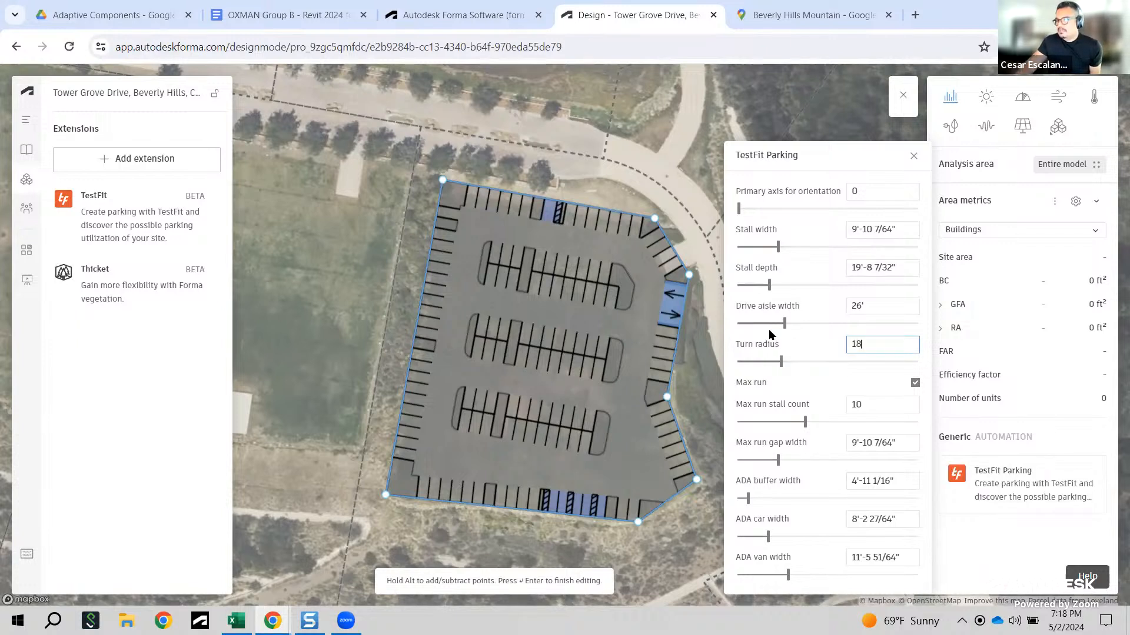
Step: Set the parking lot's stall depth to 19'-8" and its stall width to 9'-10"
click(909, 269)
drag(910, 269, 822, 274)
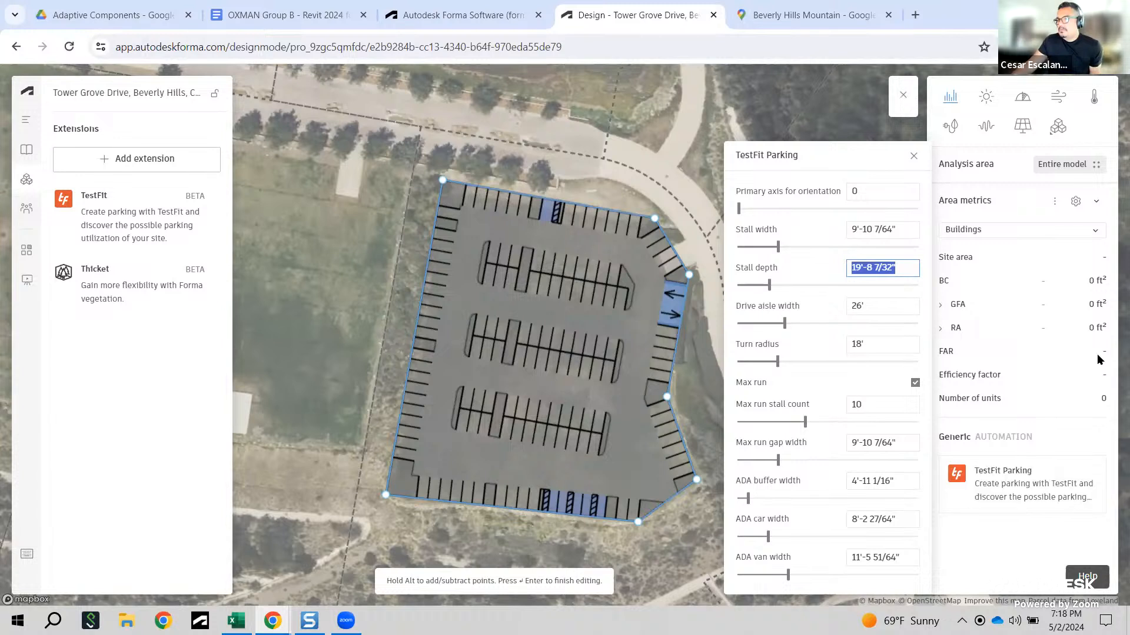
text(19 8)
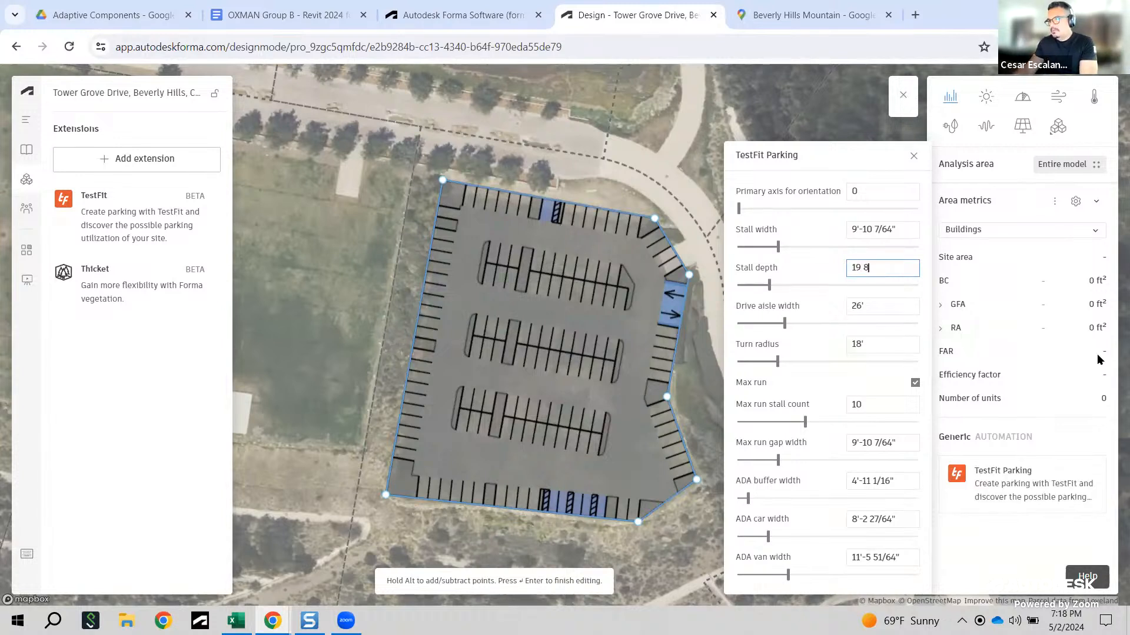
drag(909, 229, 821, 237)
text(9)
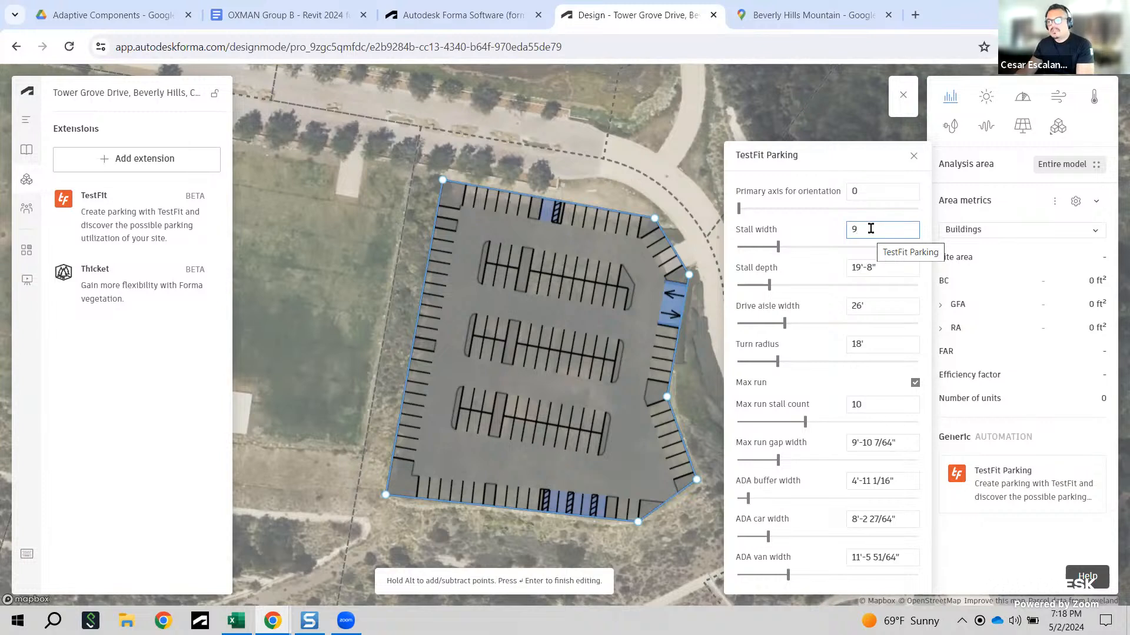
text(10)
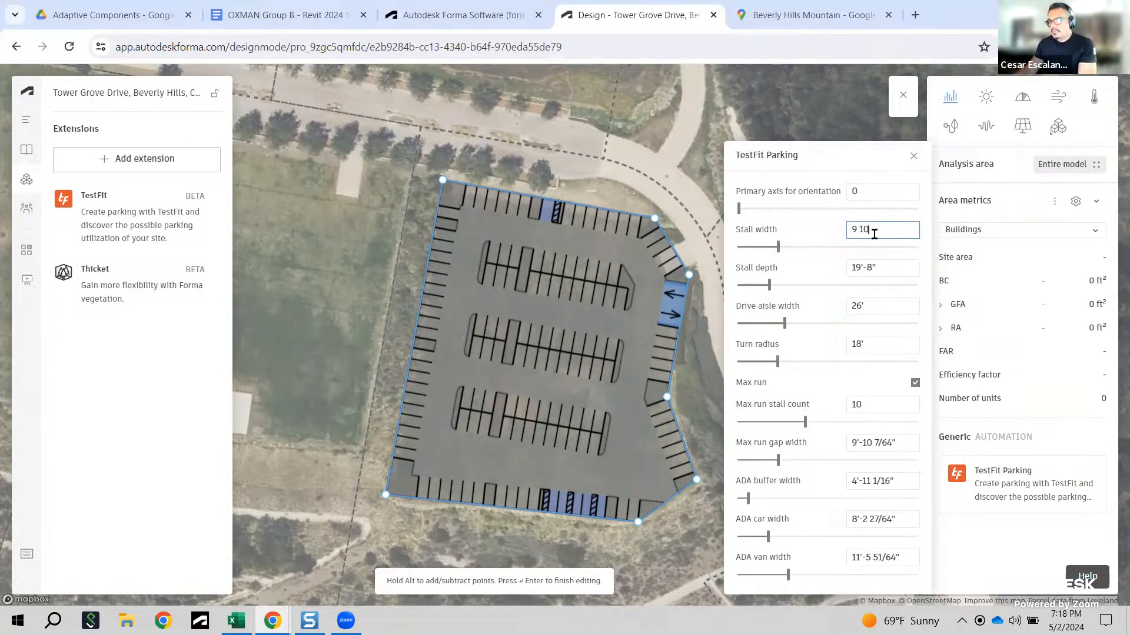
click(892, 444)
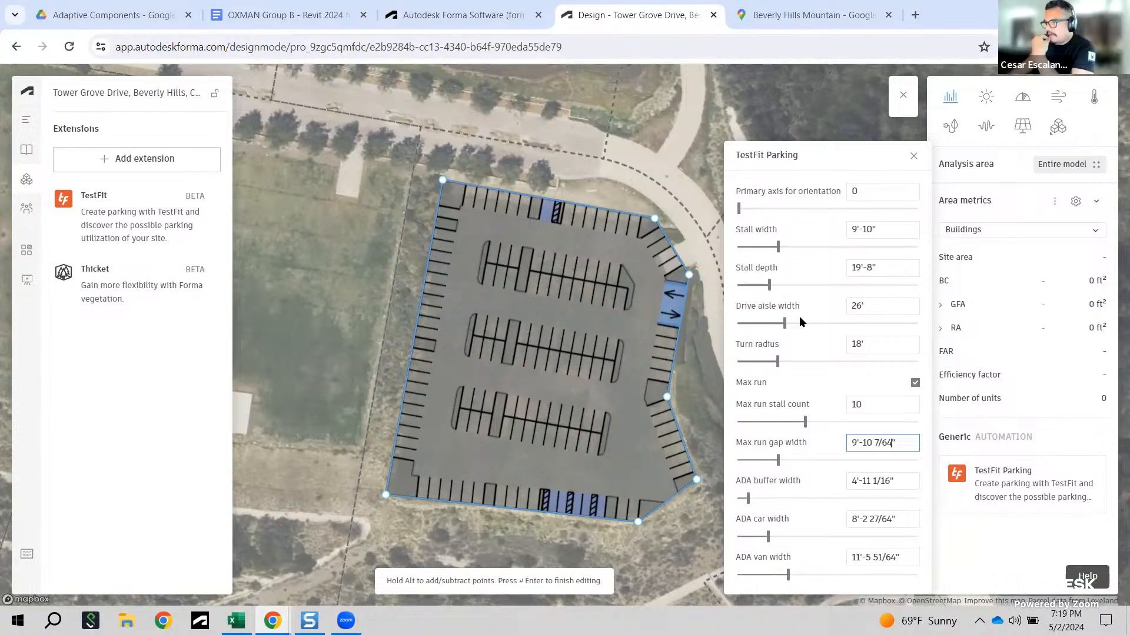
Step: Compare the parking layout with and without the Max run option, and leave Max run turned off
click(915, 383)
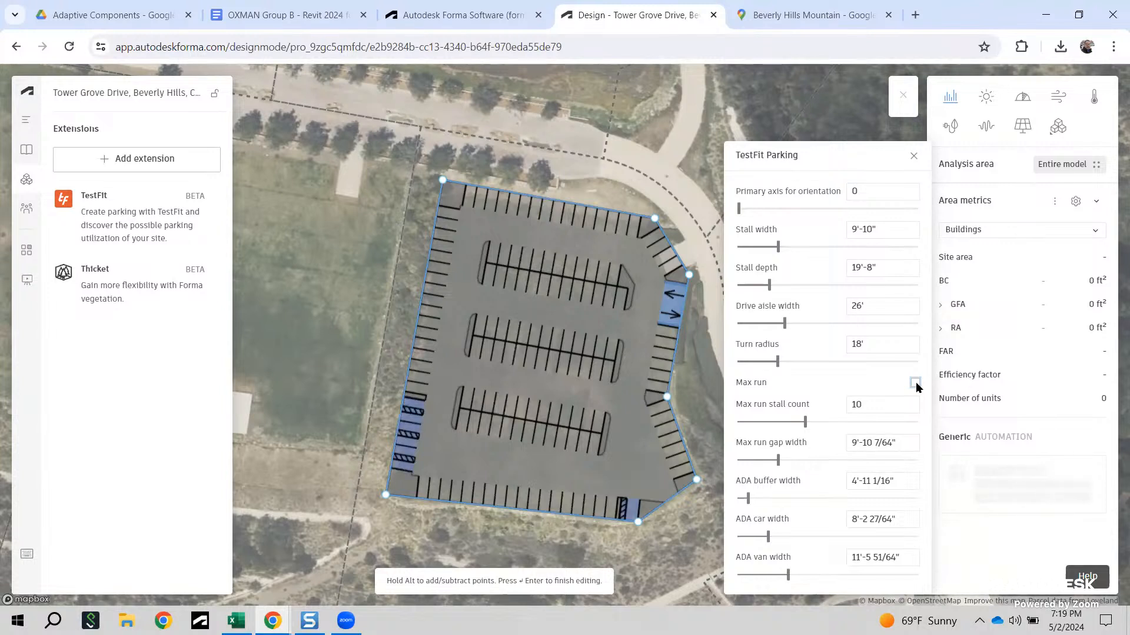
click(915, 383)
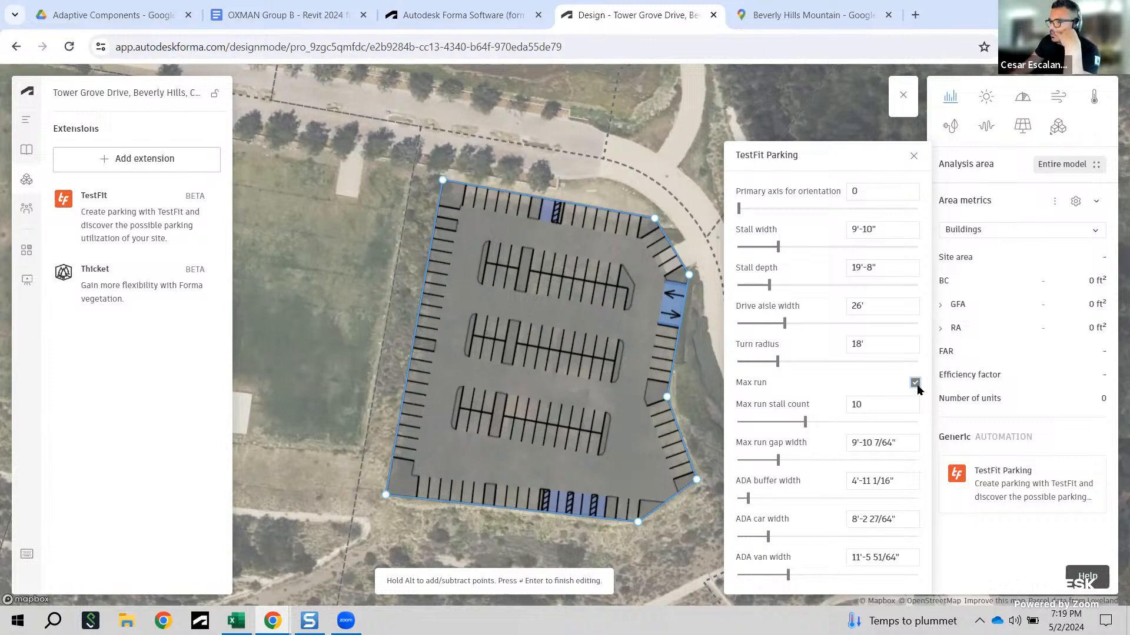
click(915, 383)
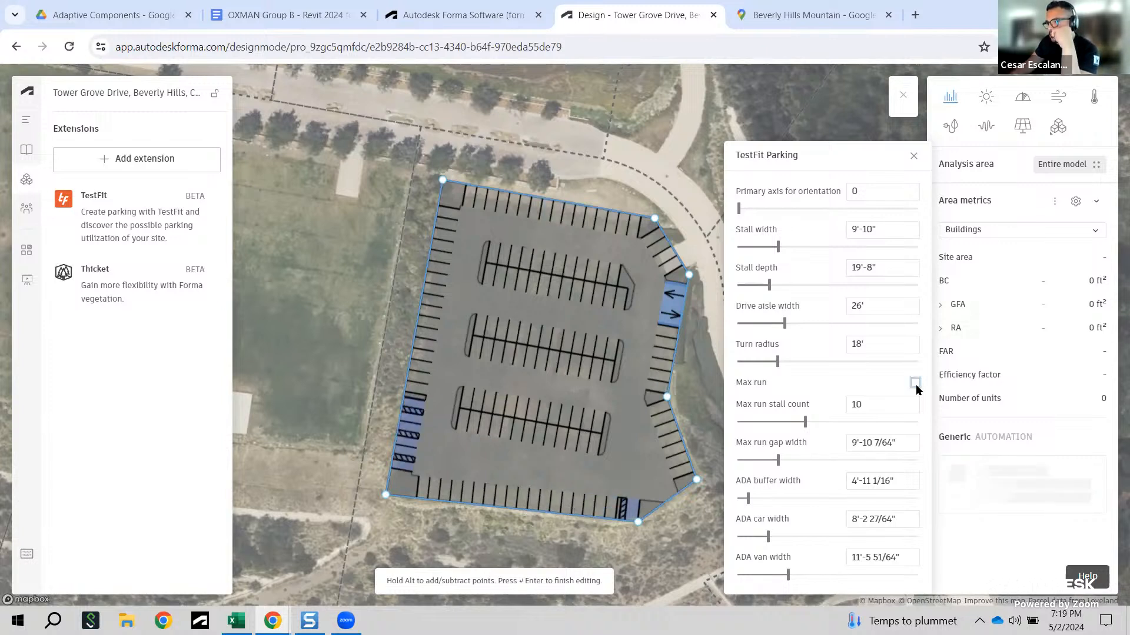
click(915, 383)
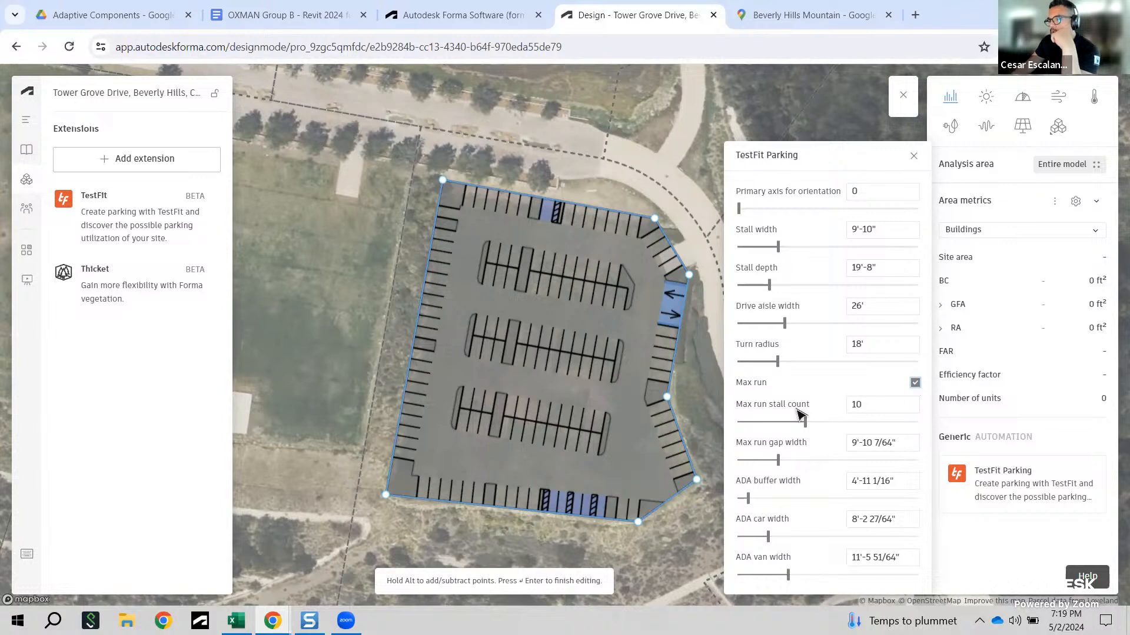
click(915, 383)
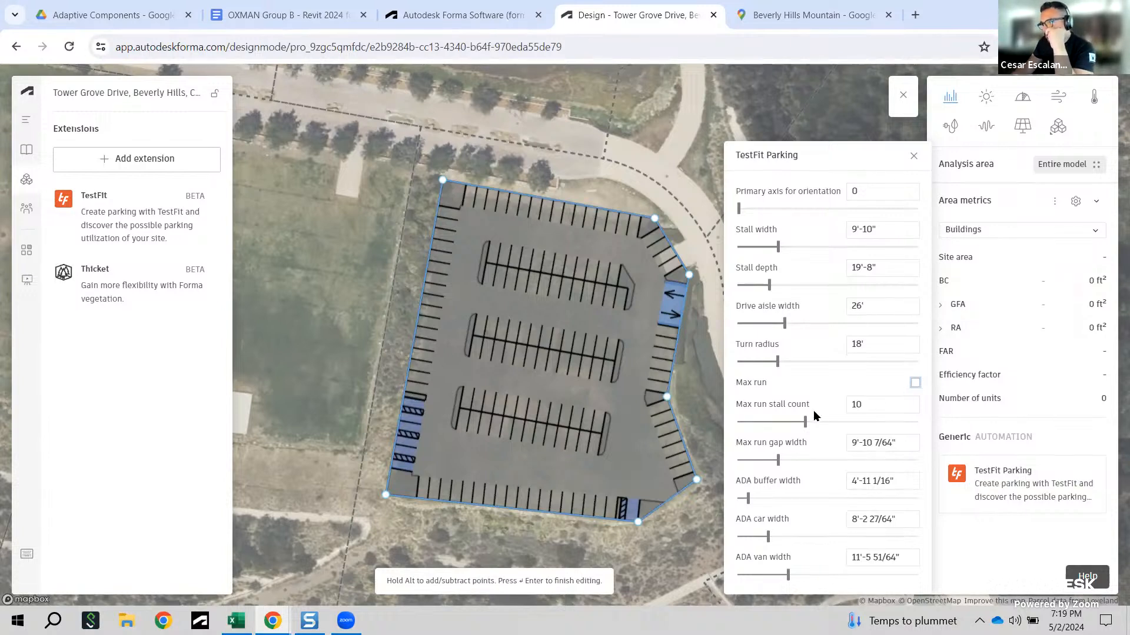
Step: Turn on Max run for the parking lot, with a max run gap width of 5' and a stall count of 20
click(916, 384)
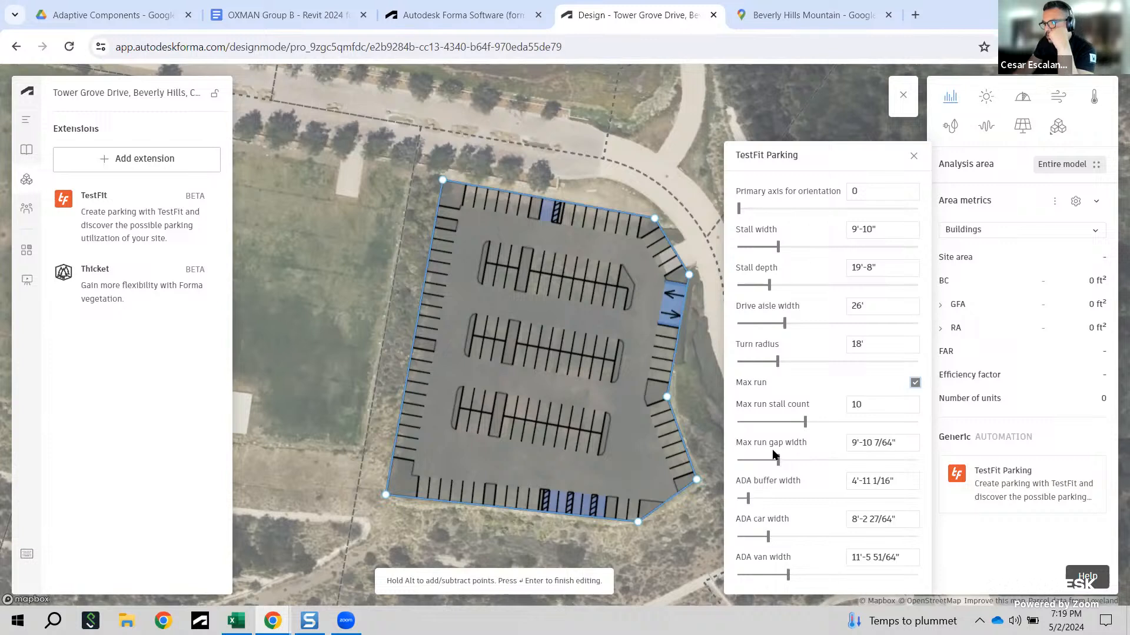
drag(912, 443, 816, 440)
text(5)
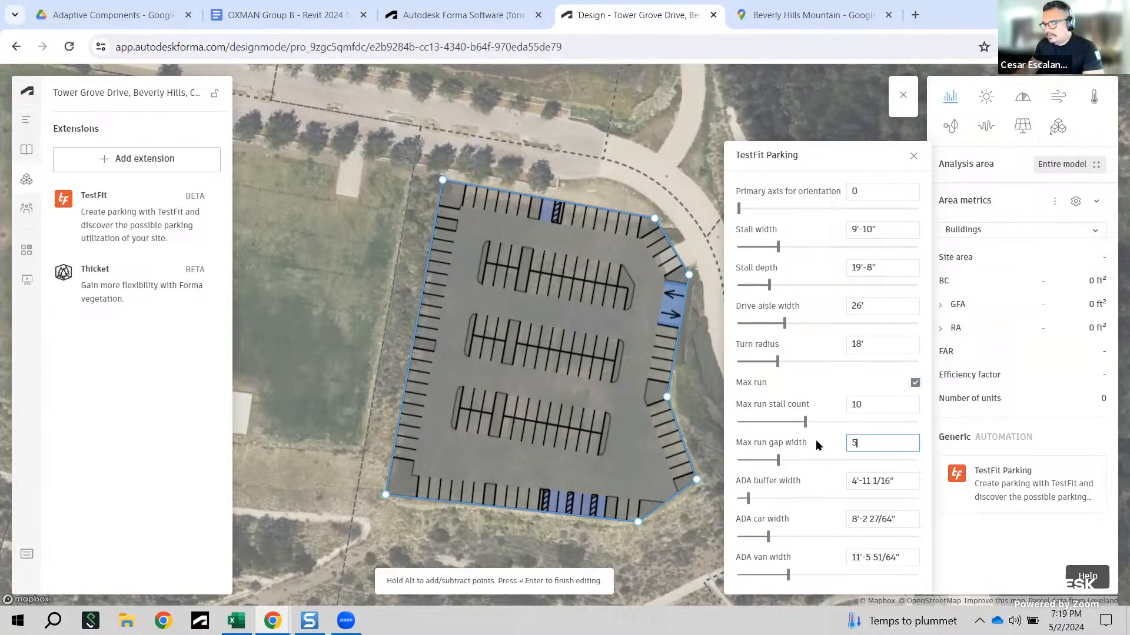
click(897, 405)
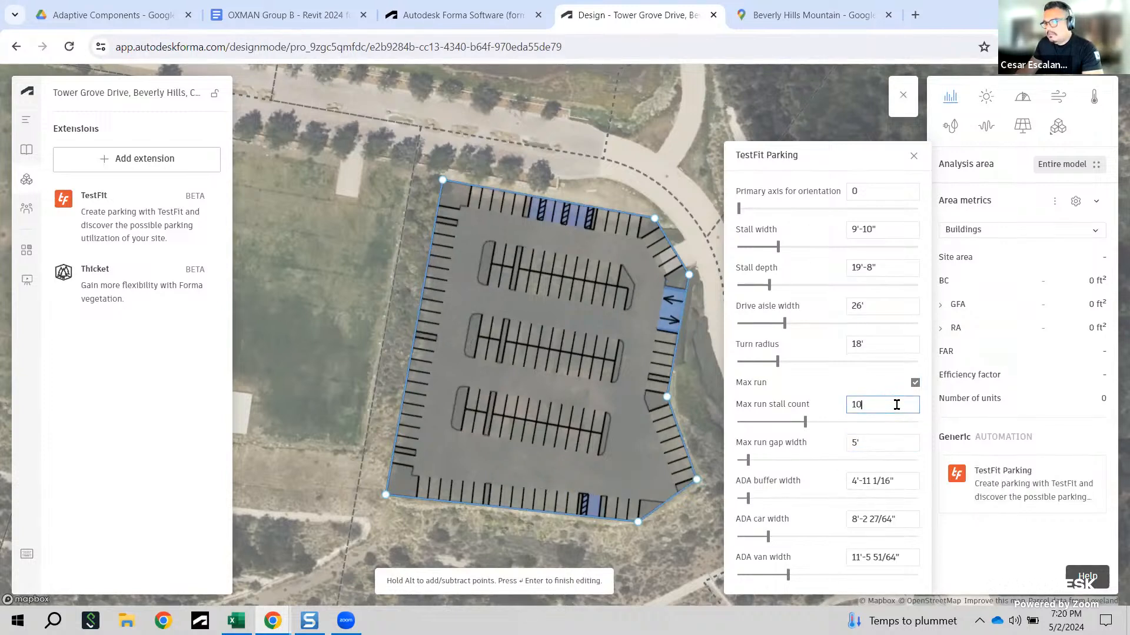
text(20)
click(874, 444)
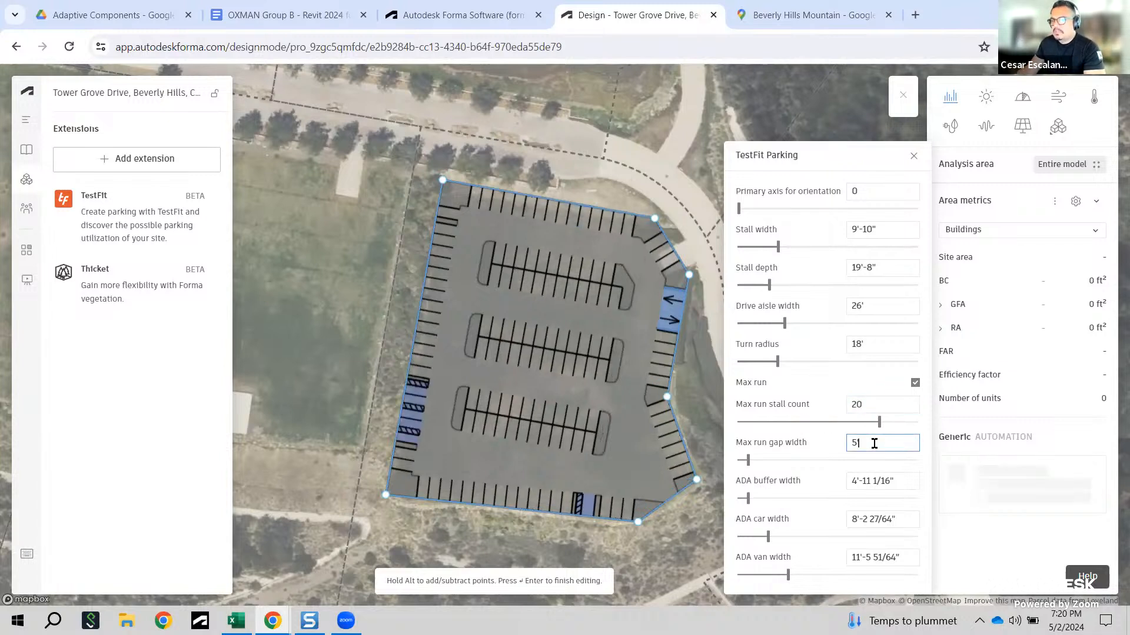
Step: Set the parking lot's max run gap width to 3'
click(879, 406)
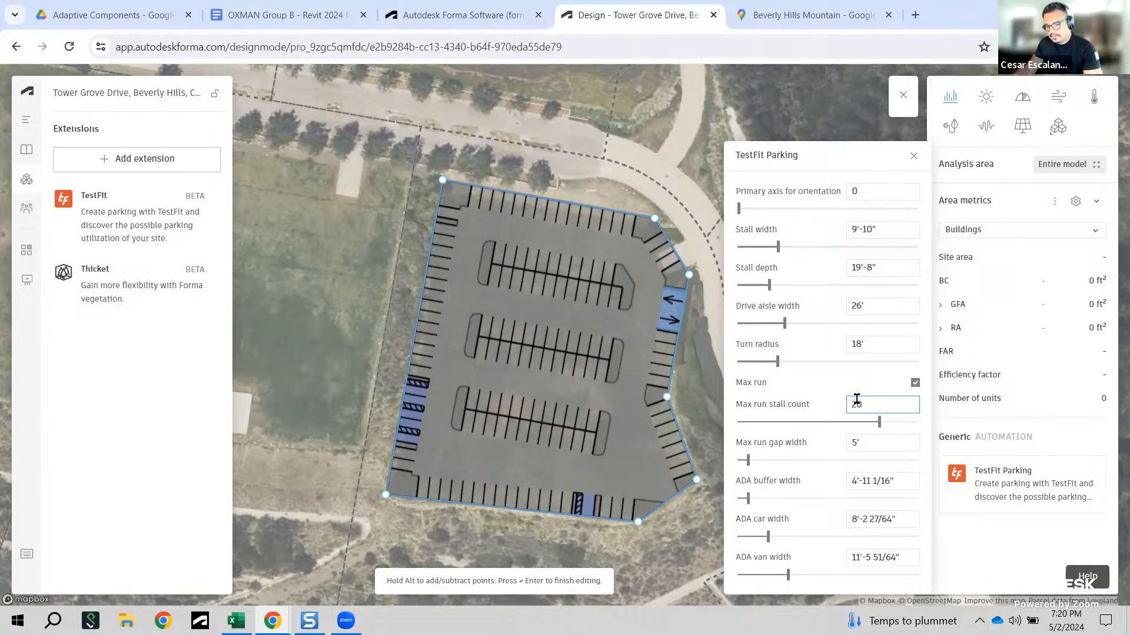
mouse_move(930, 369)
mouse_down()
mouse_move(728, 372)
mouse_move(719, 444)
mouse_move(917, 452)
mouse_move(940, 378)
mouse_up()
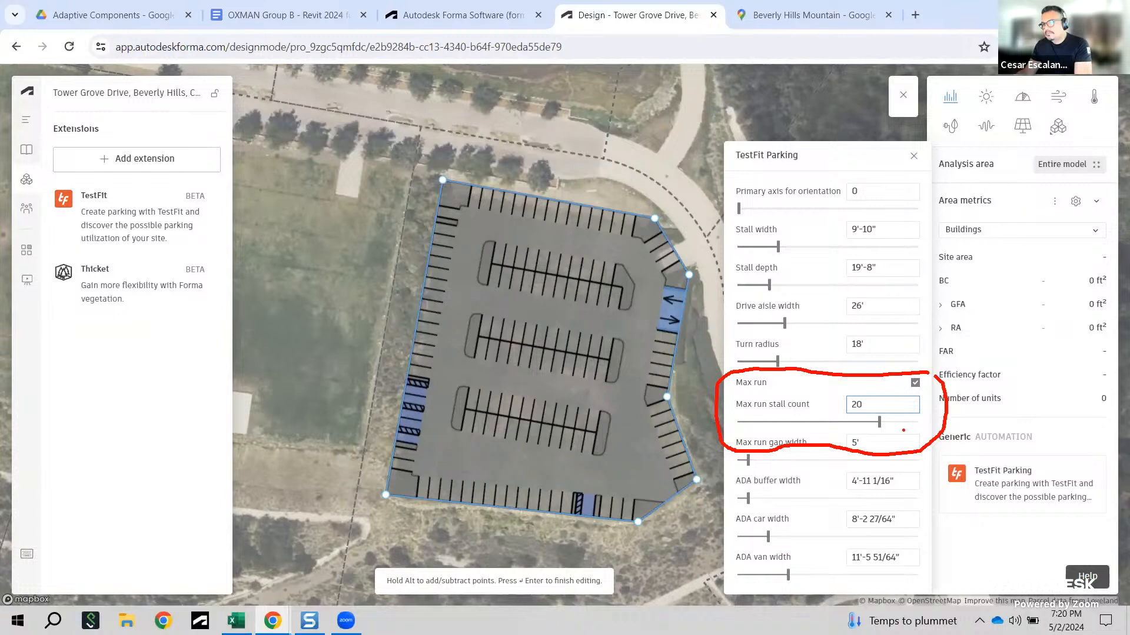
key(Tab)
text(3)
click(956, 464)
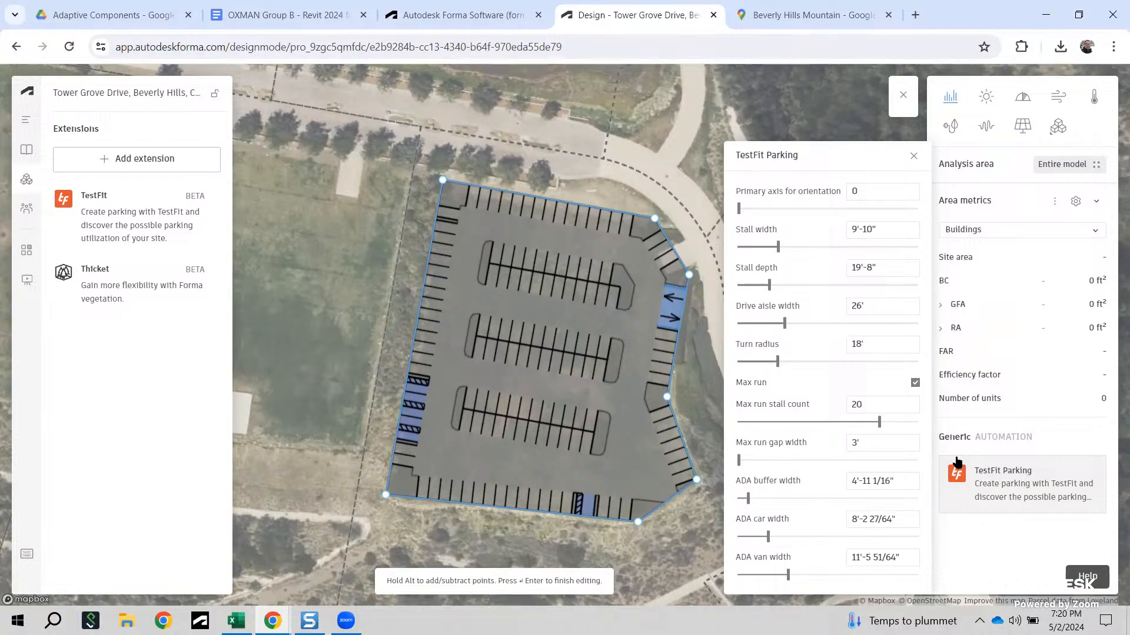
Step: Try a max run stall count of 10 for the parking lot, and settle on 8
double_click(883, 402)
text(10)
key(Return)
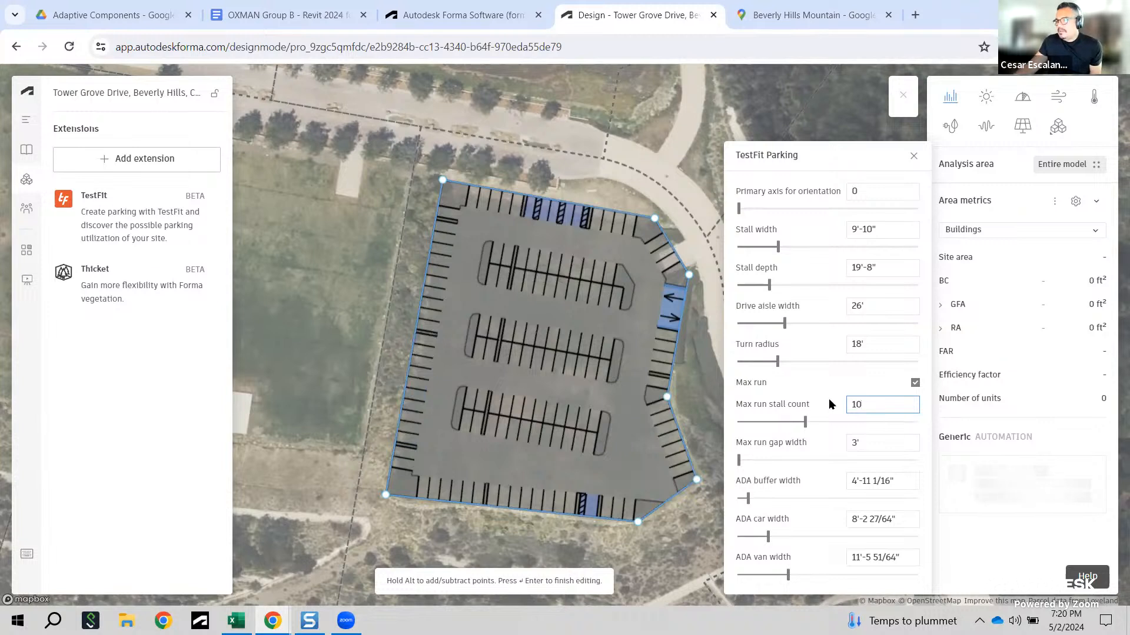
double_click(857, 404)
text(8)
key(Return)
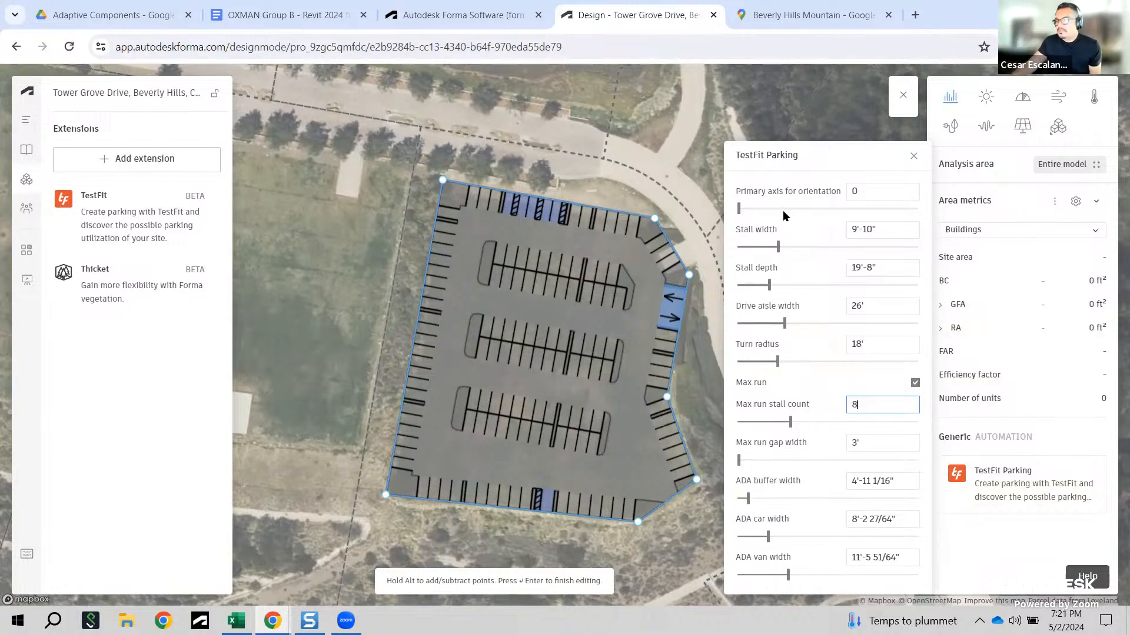
click(740, 209)
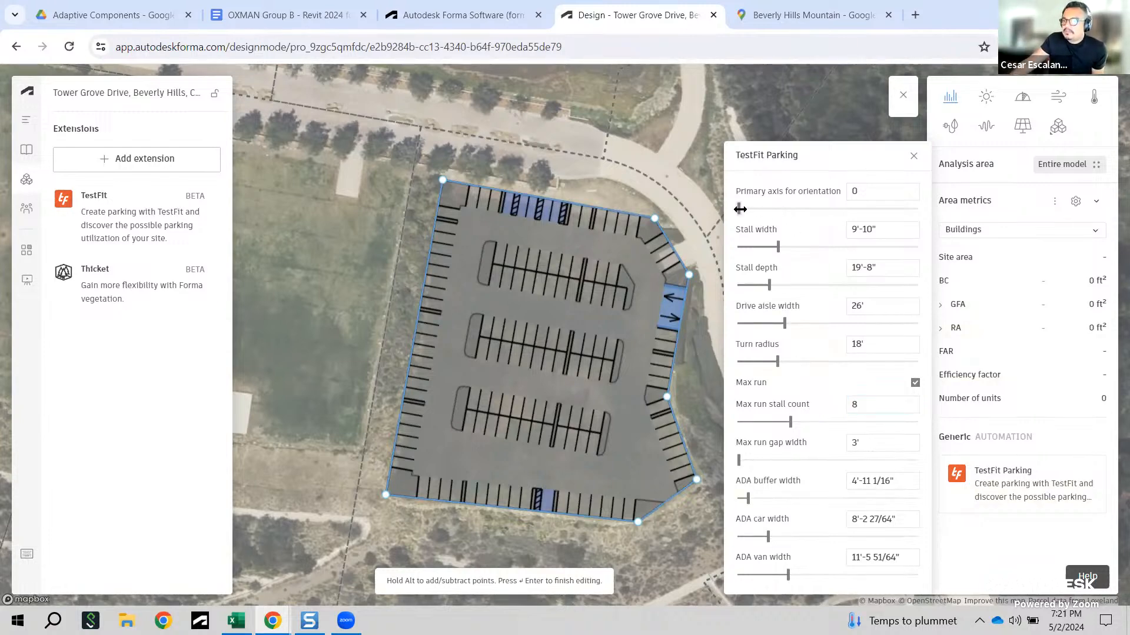
mouse_move(738, 209)
mouse_down()
mouse_move(770, 206)
mouse_move(739, 209)
mouse_up()
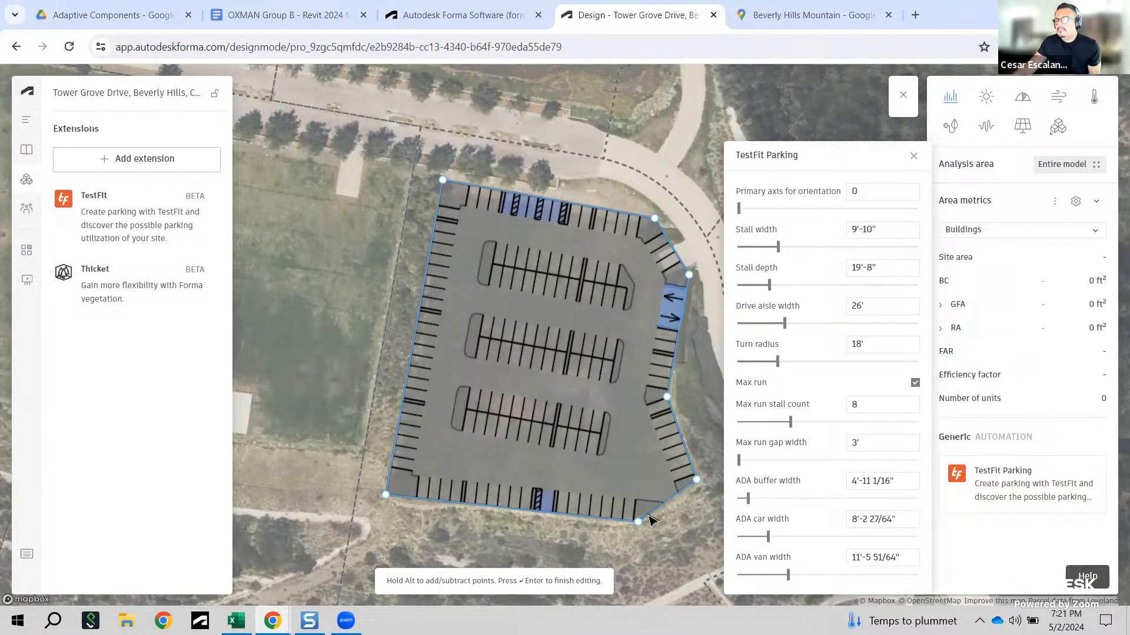
click(914, 156)
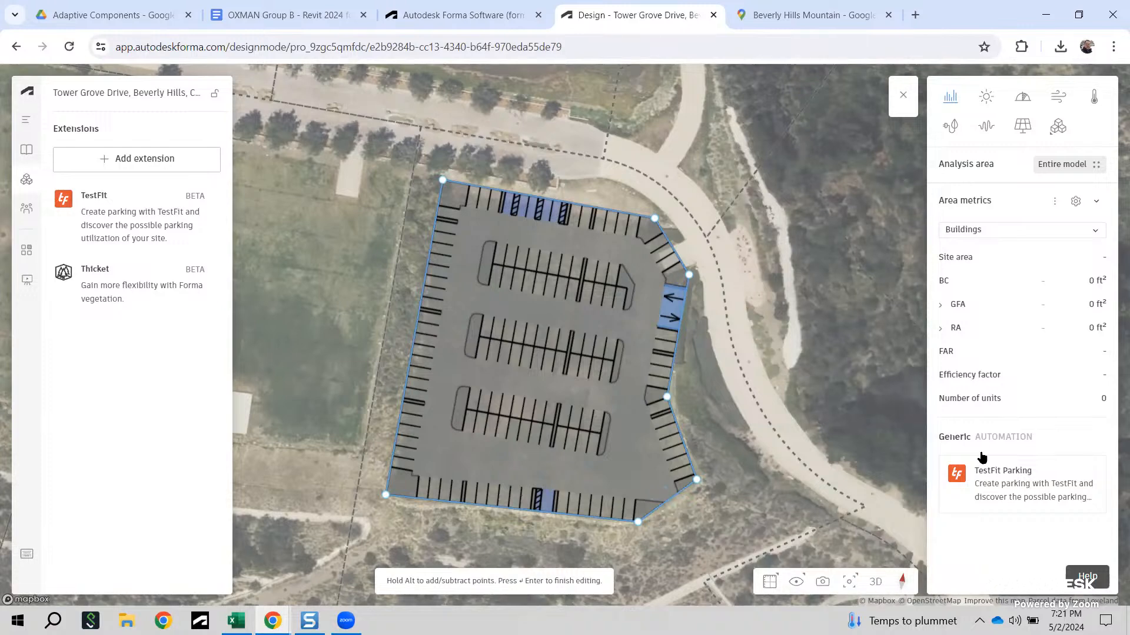
click(1007, 487)
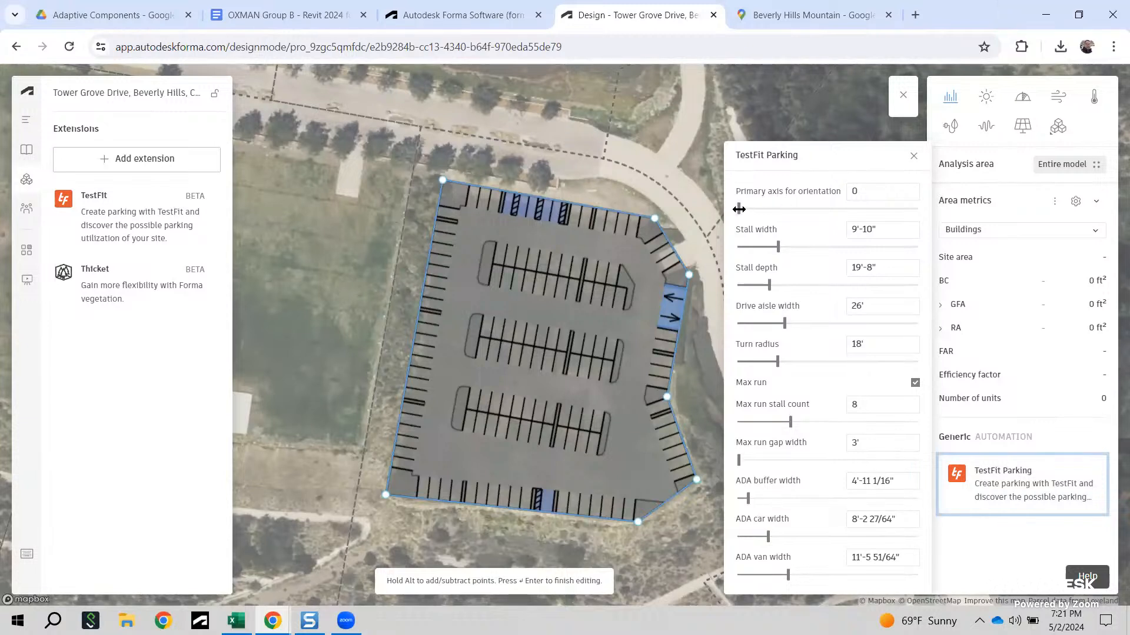
drag(739, 209, 698, 228)
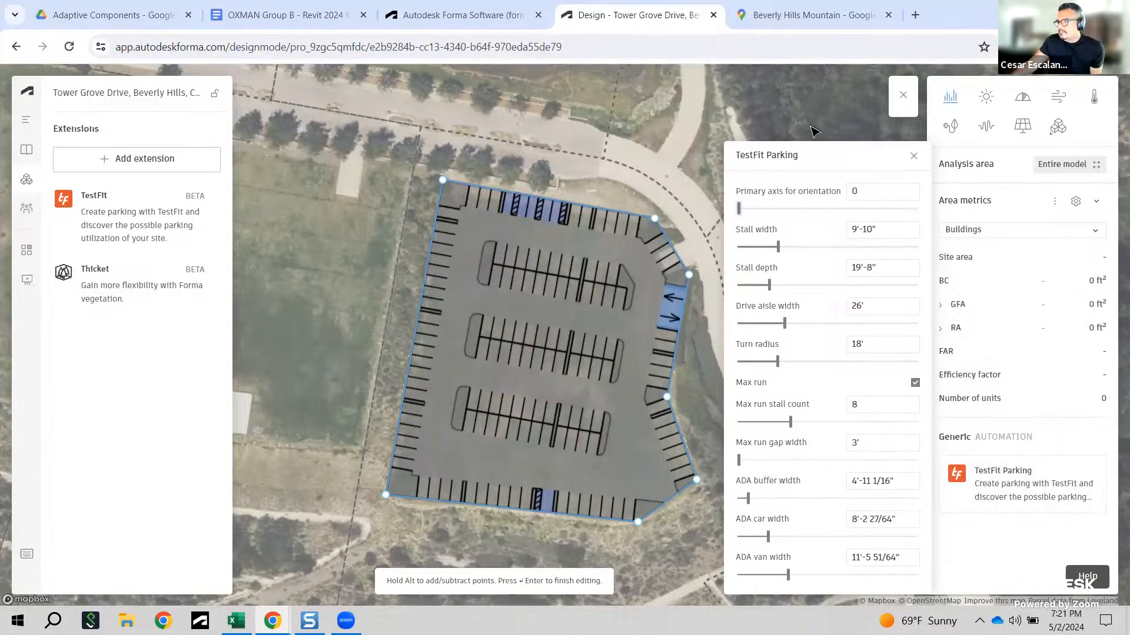
click(912, 156)
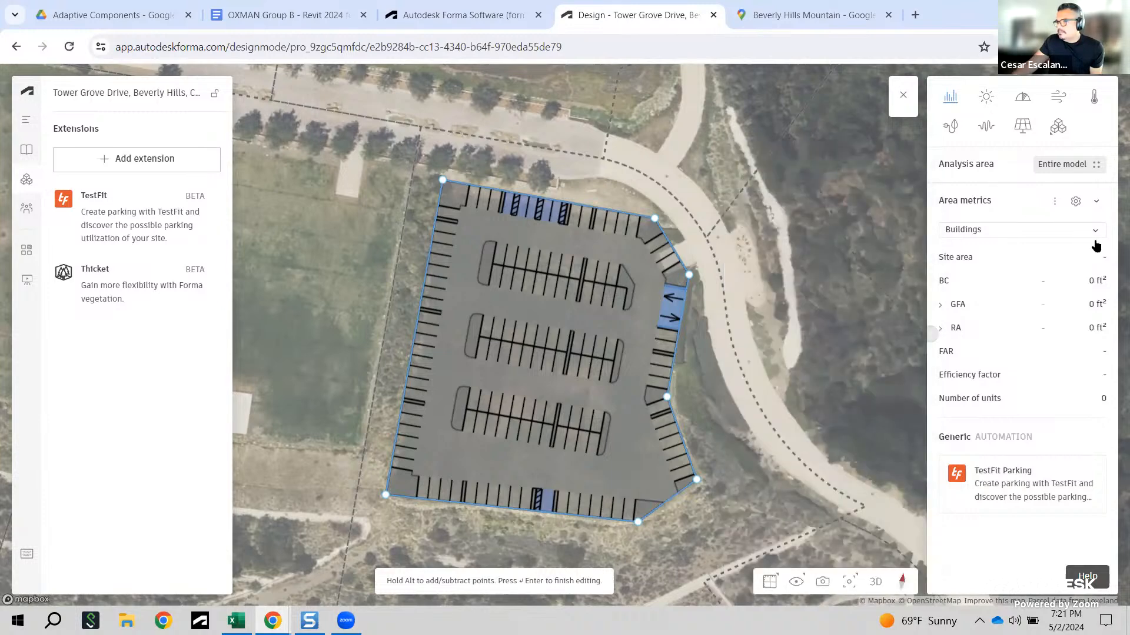
click(1003, 485)
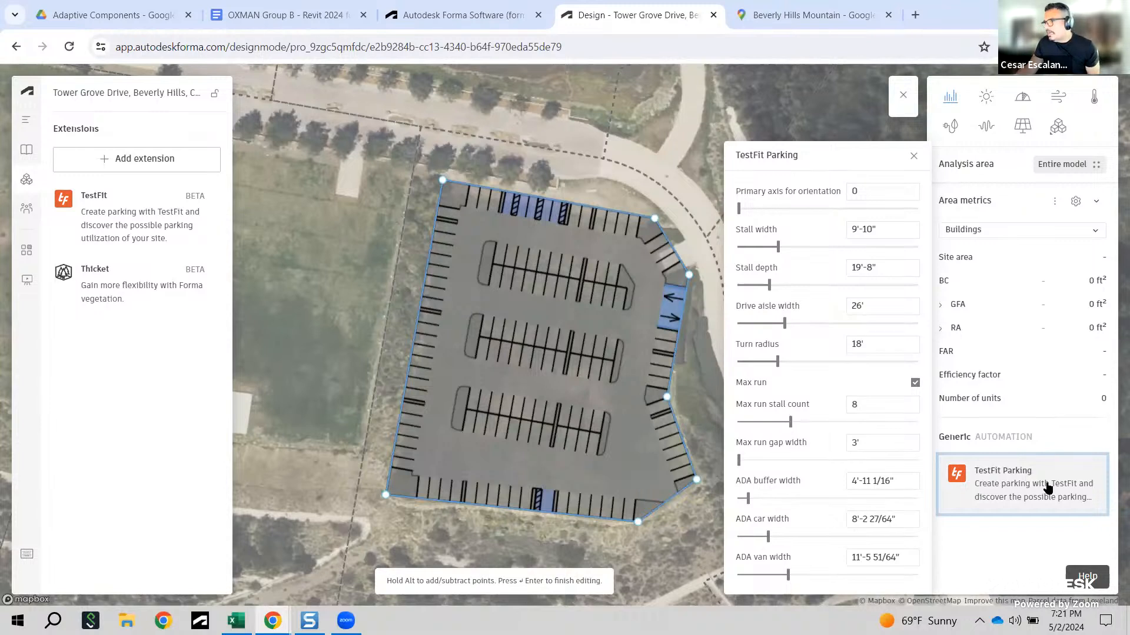
click(1062, 135)
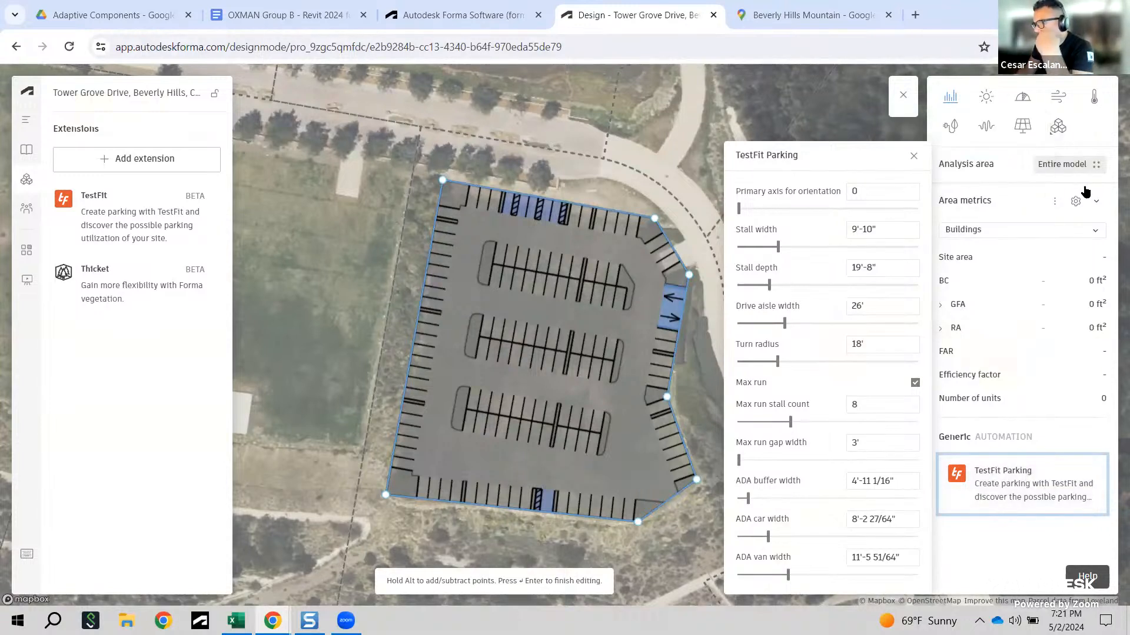
click(1032, 526)
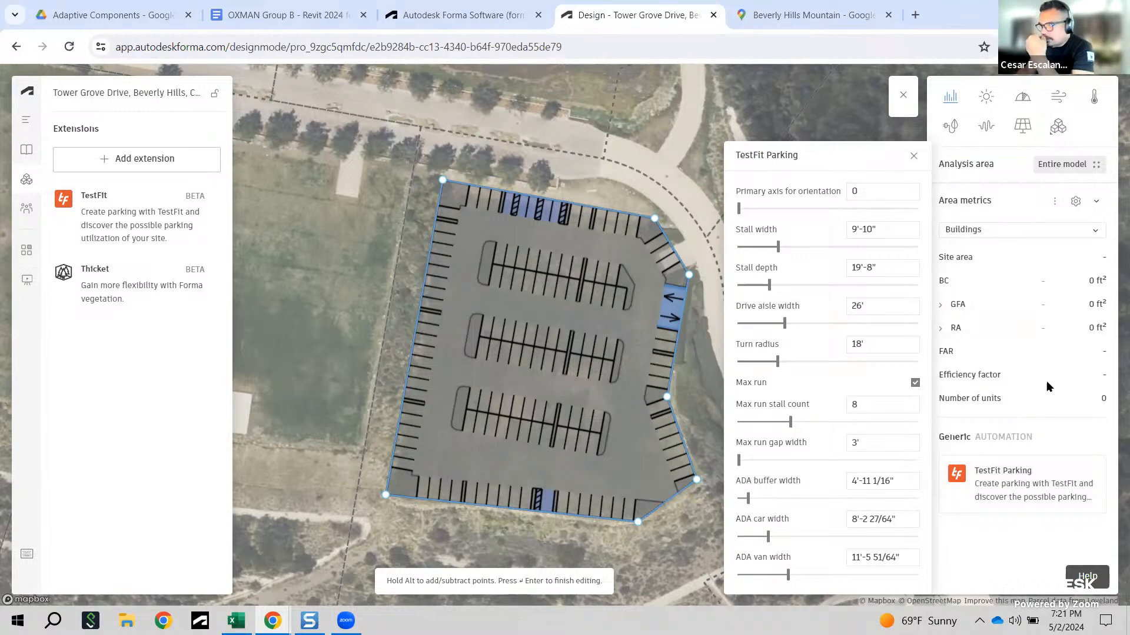
Step: Close the TestFit Parking parameters and switch the area metrics from Buildings to Parking
click(914, 158)
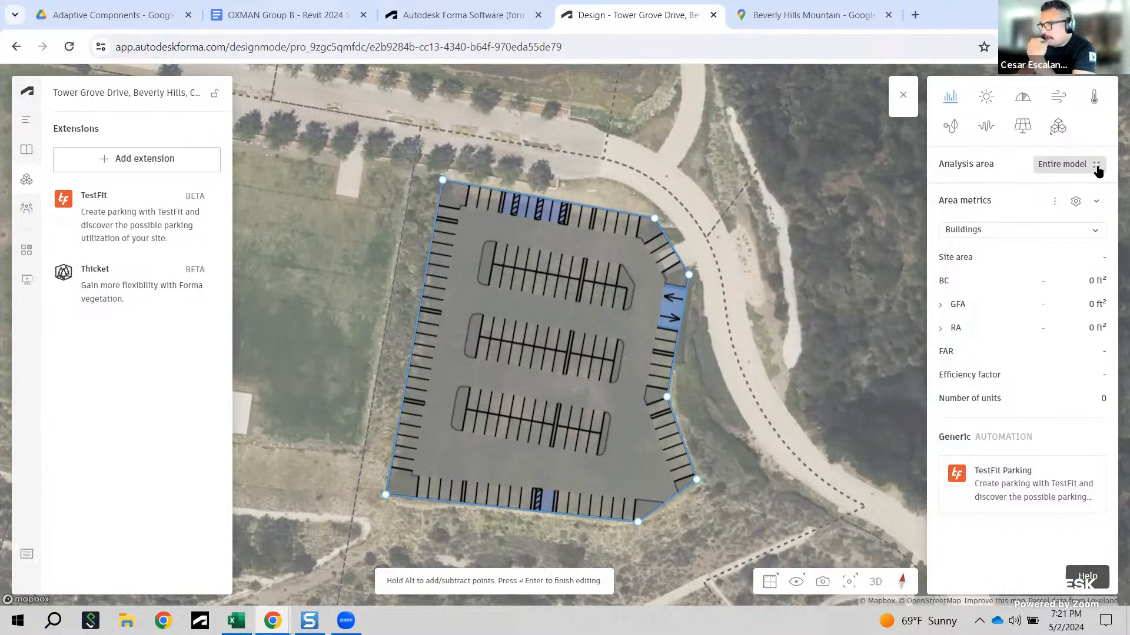
click(1049, 230)
click(968, 212)
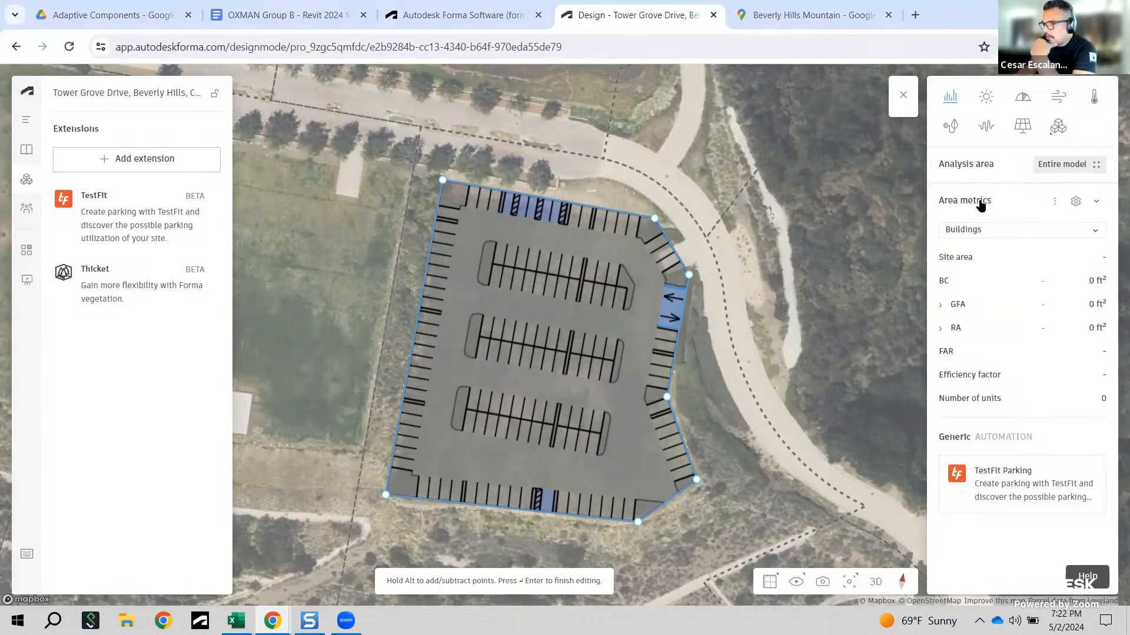
click(1005, 227)
click(997, 247)
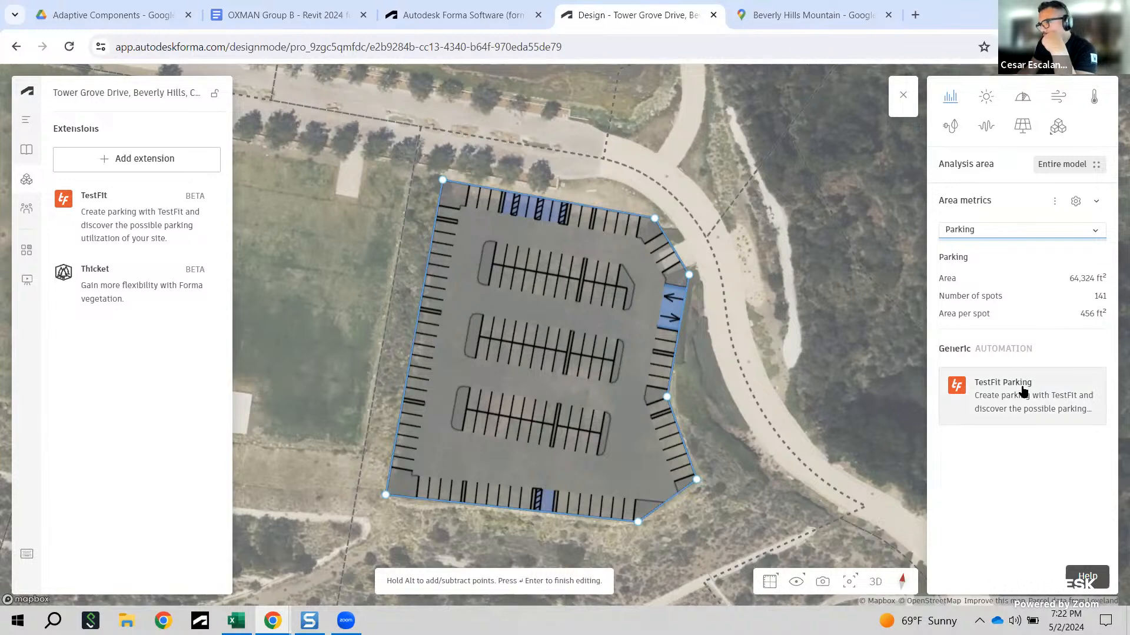
Step: Compare the parking metrics for primary axis orientations 1 and 2, return the axis to 0, and close the TestFit Parking parameters
drag(1024, 382, 1025, 395)
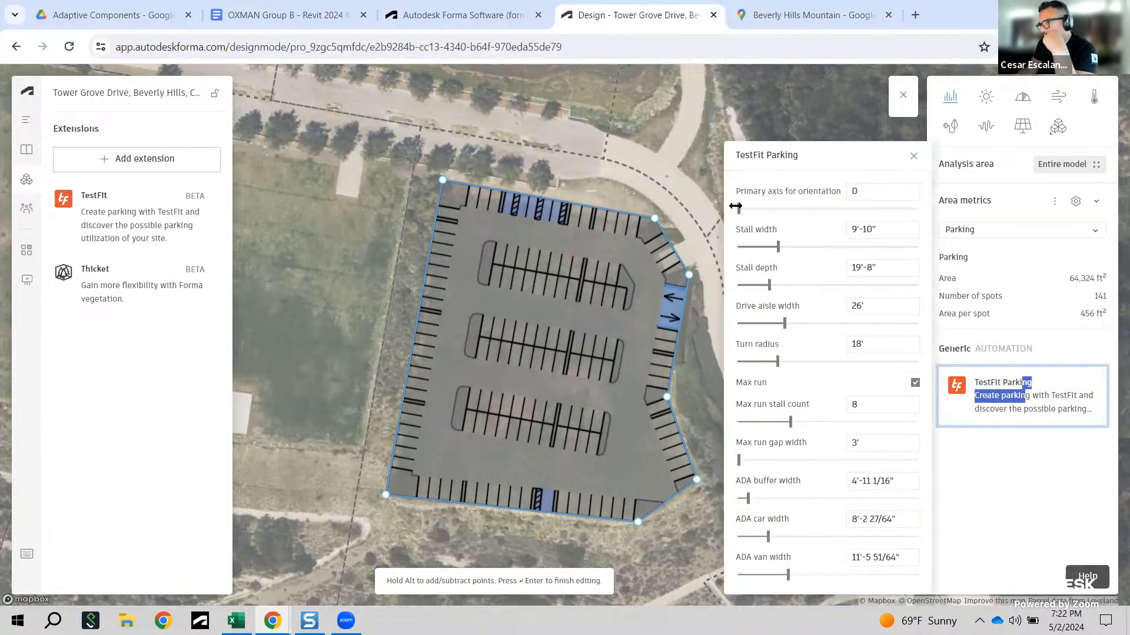
drag(739, 207, 756, 208)
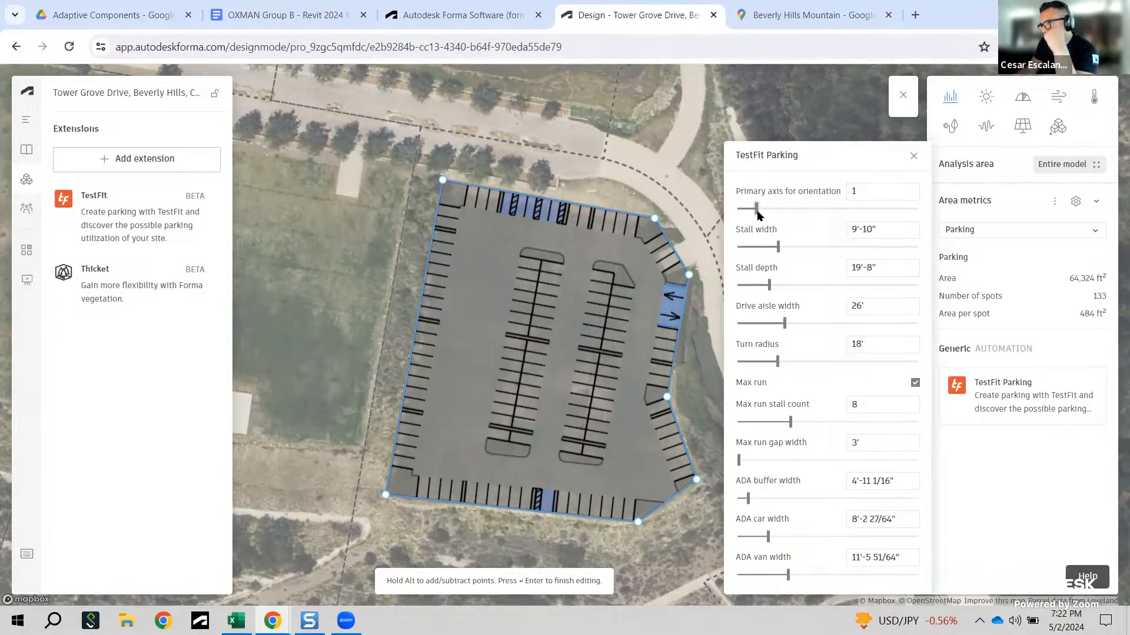
drag(757, 210, 770, 210)
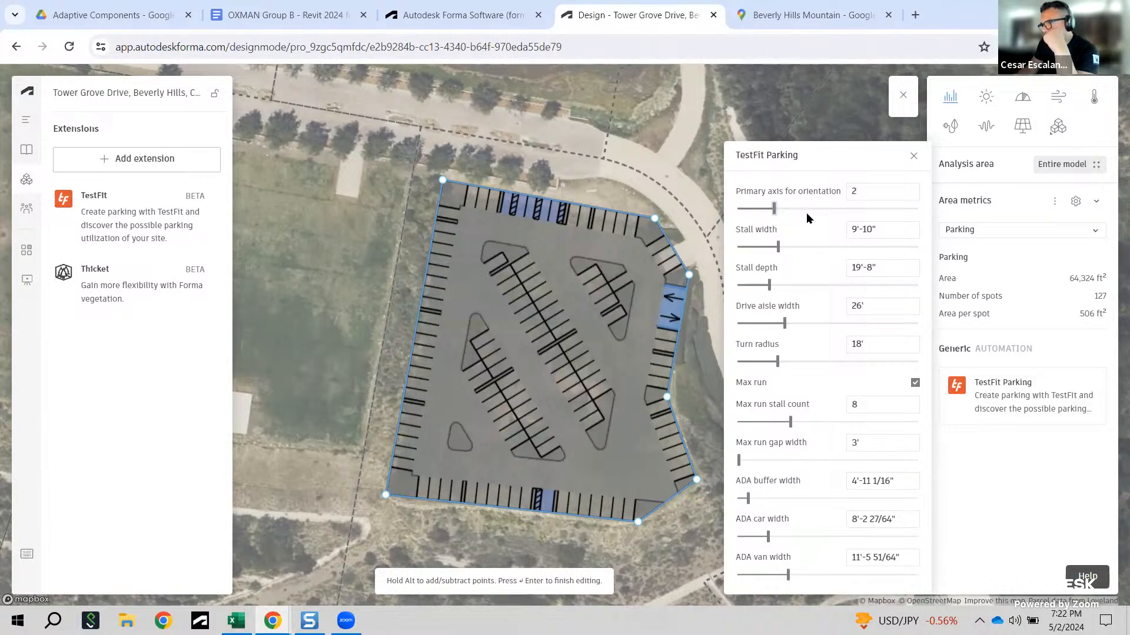
drag(774, 209, 736, 211)
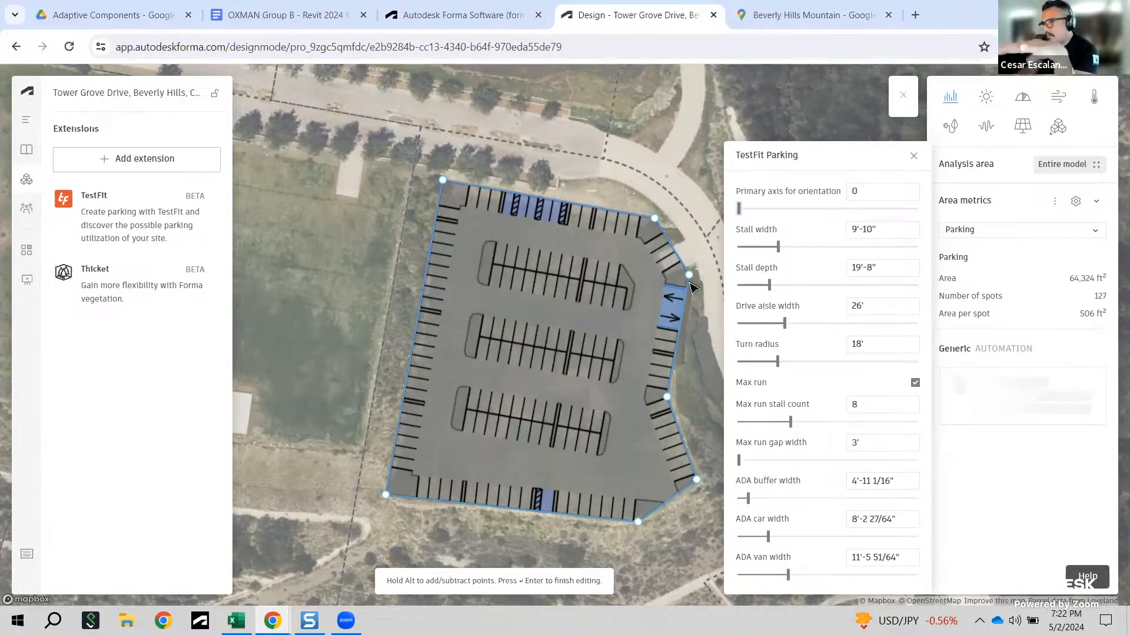
click(913, 158)
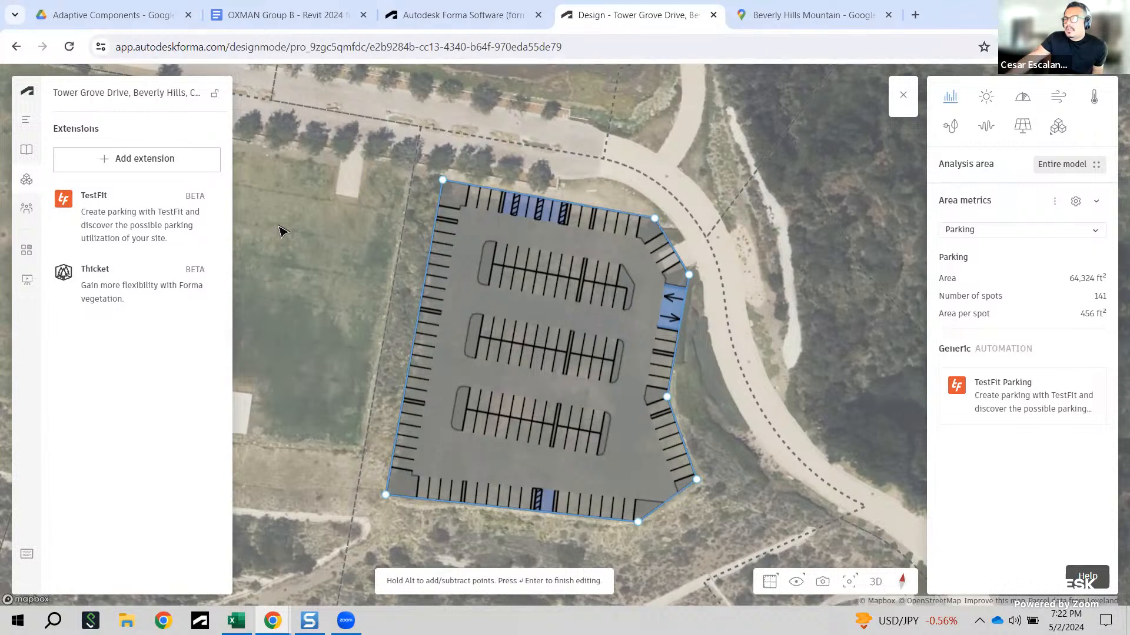
Step: Export Proposal 1 from the project's list of proposals
click(25, 120)
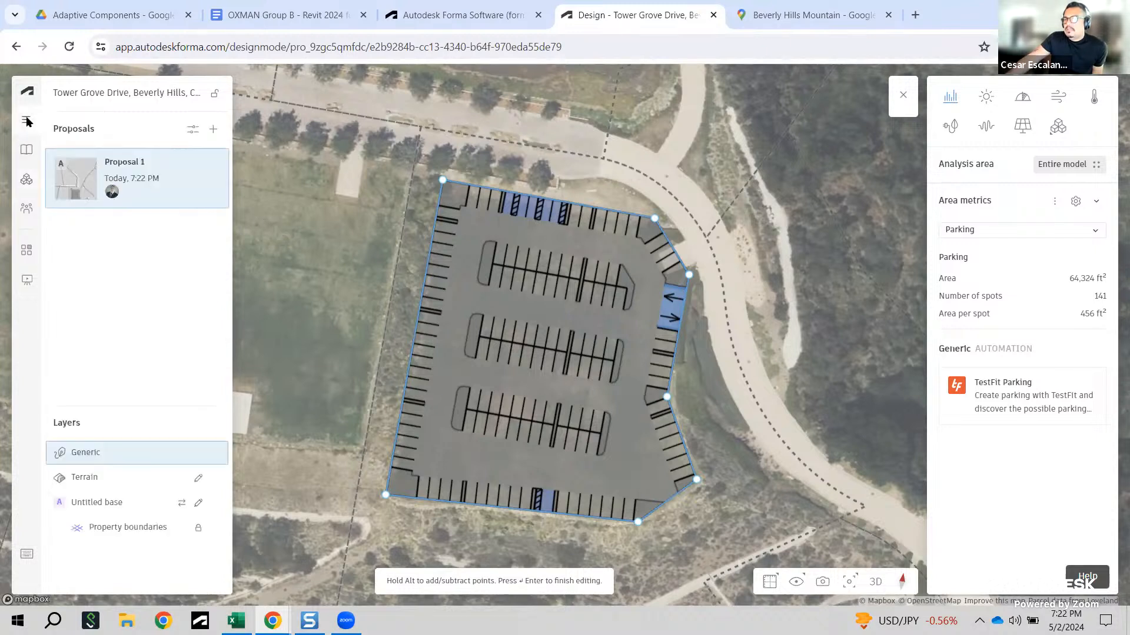
click(216, 165)
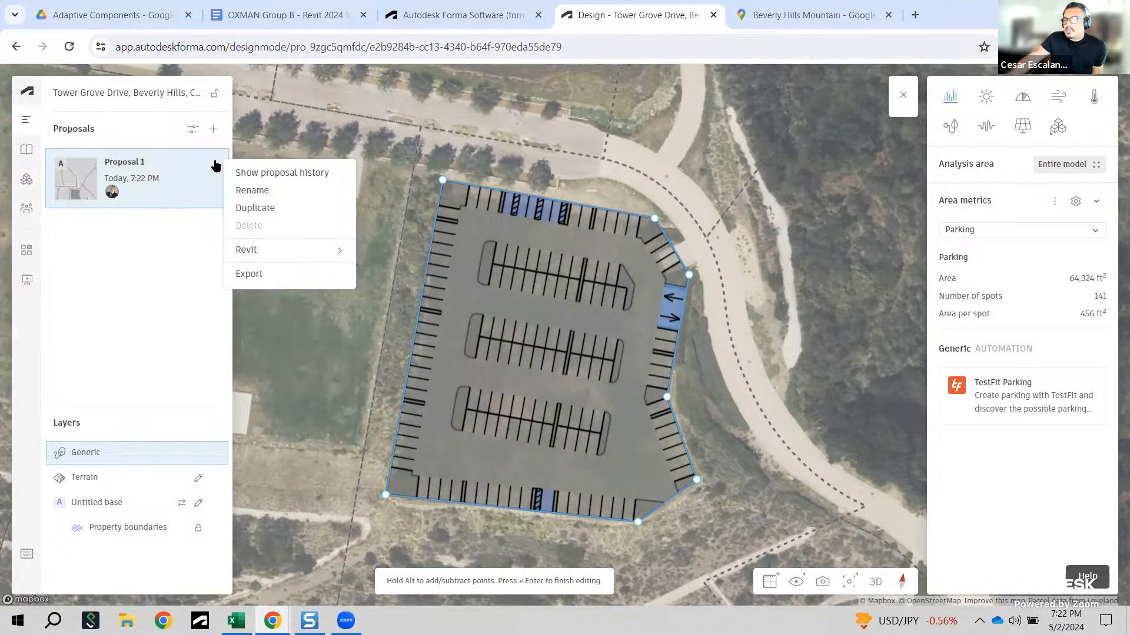
click(244, 276)
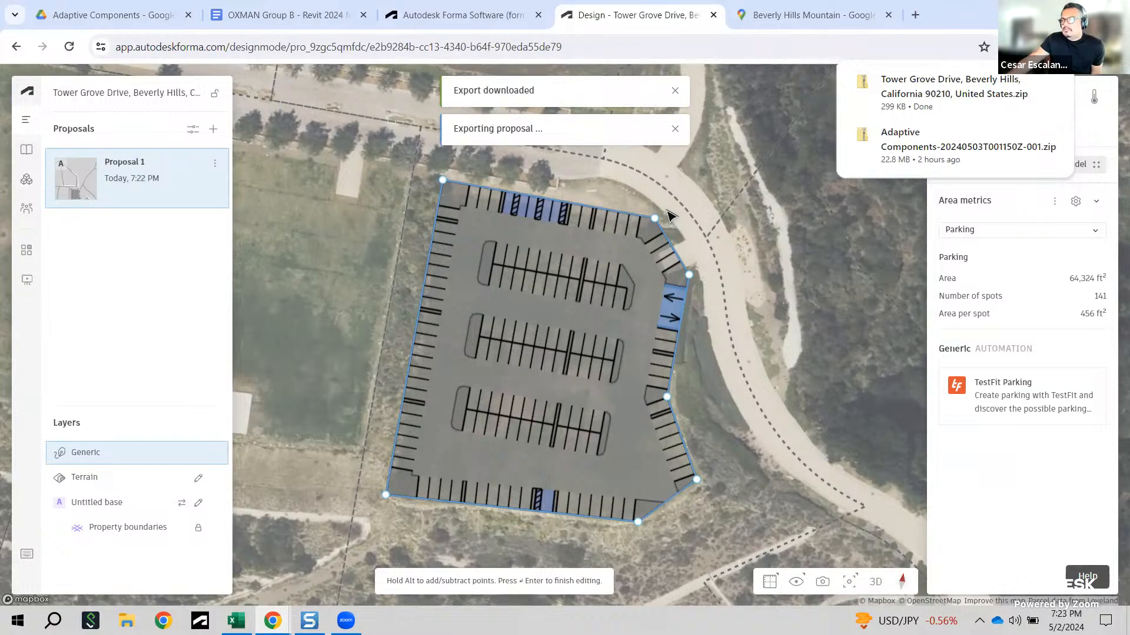
click(214, 164)
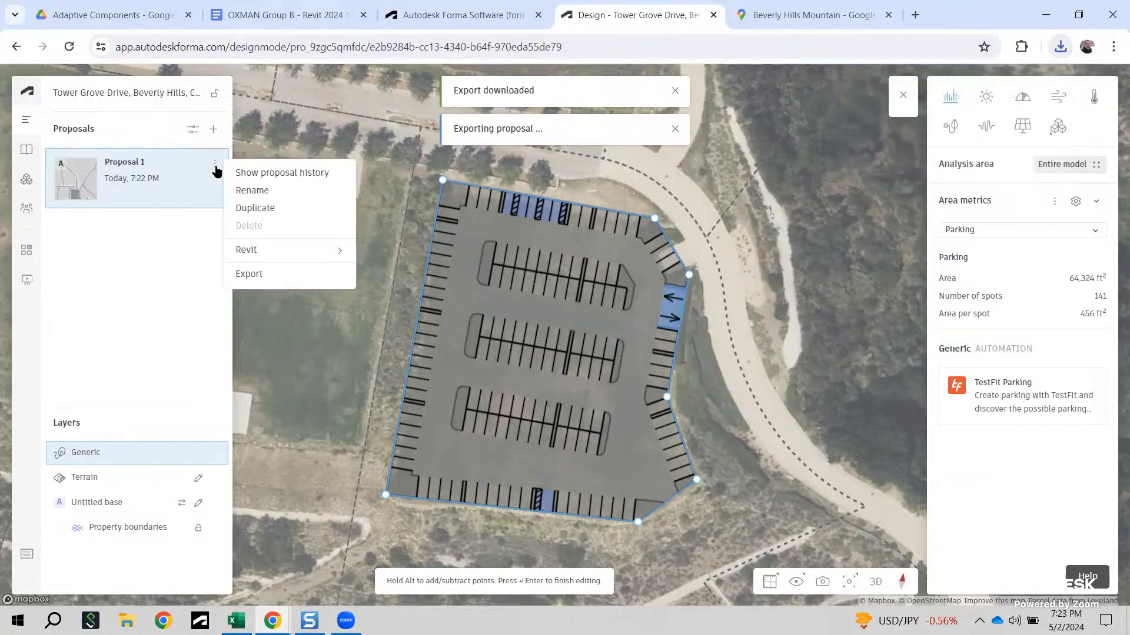
mouse_move(261, 261)
click(117, 270)
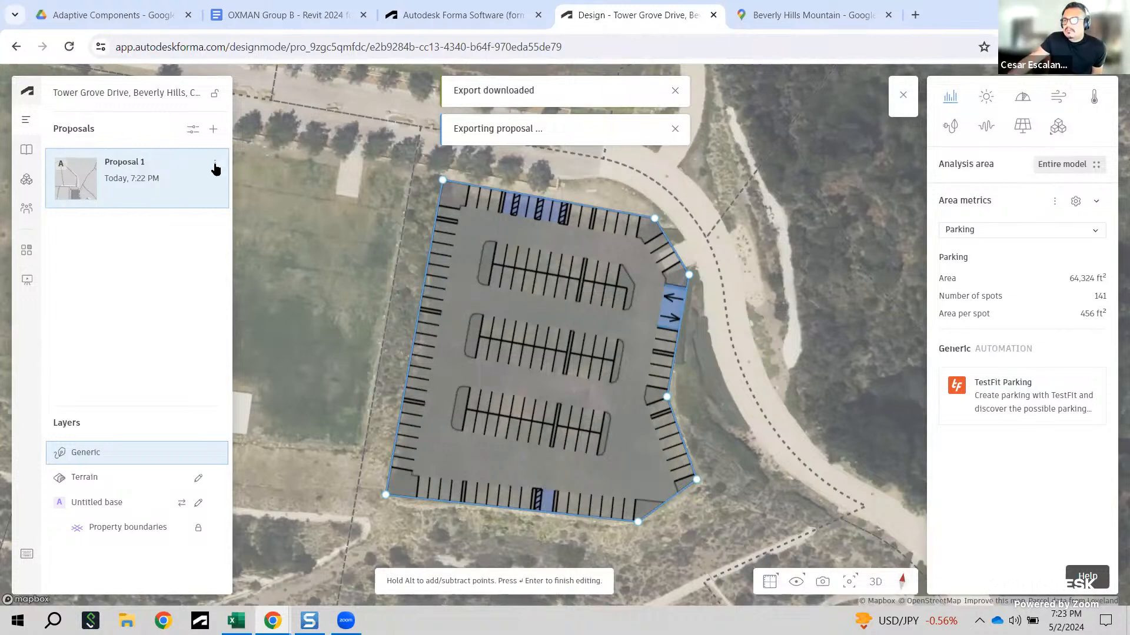
click(216, 168)
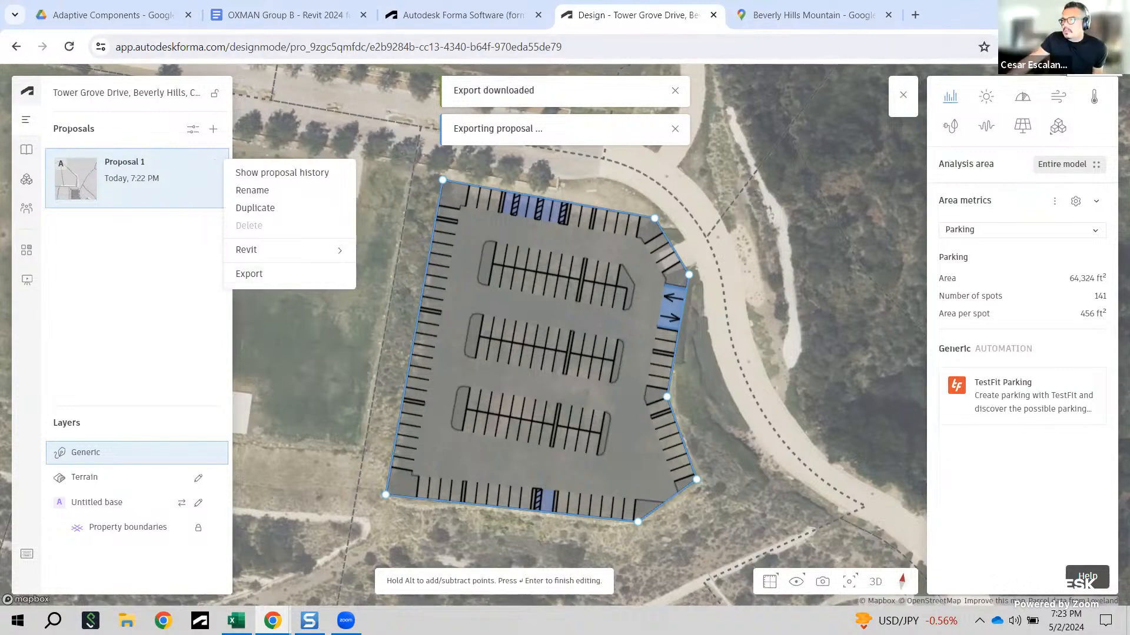
Step: Switch to File Explorer and open the exported proposal's zip archive in the Downloads folder to examine its files
click(127, 620)
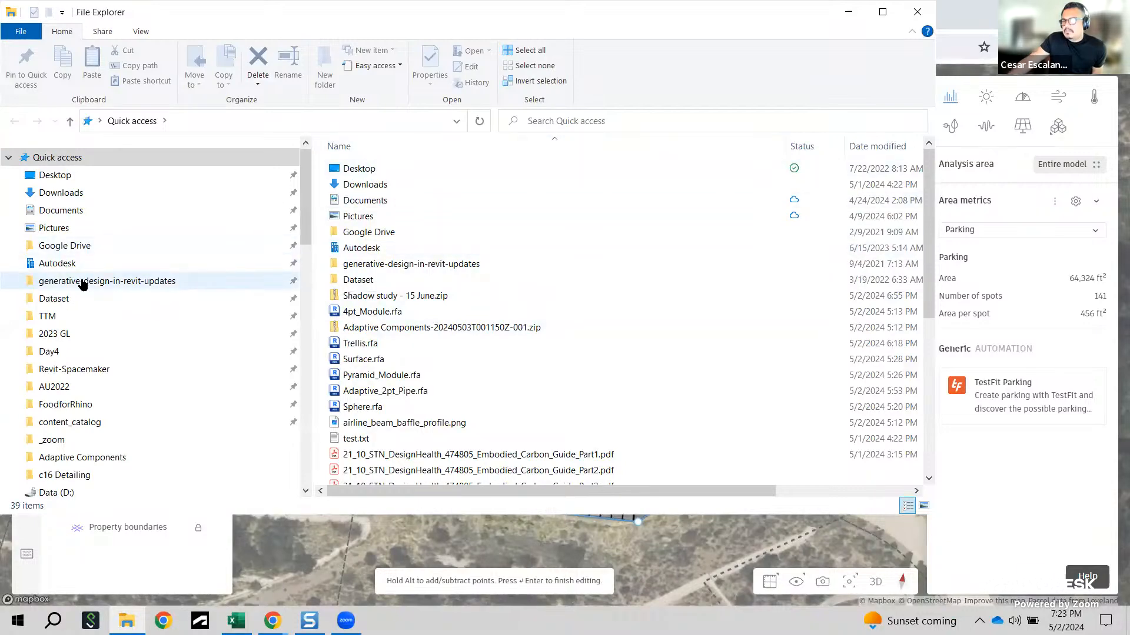
click(72, 197)
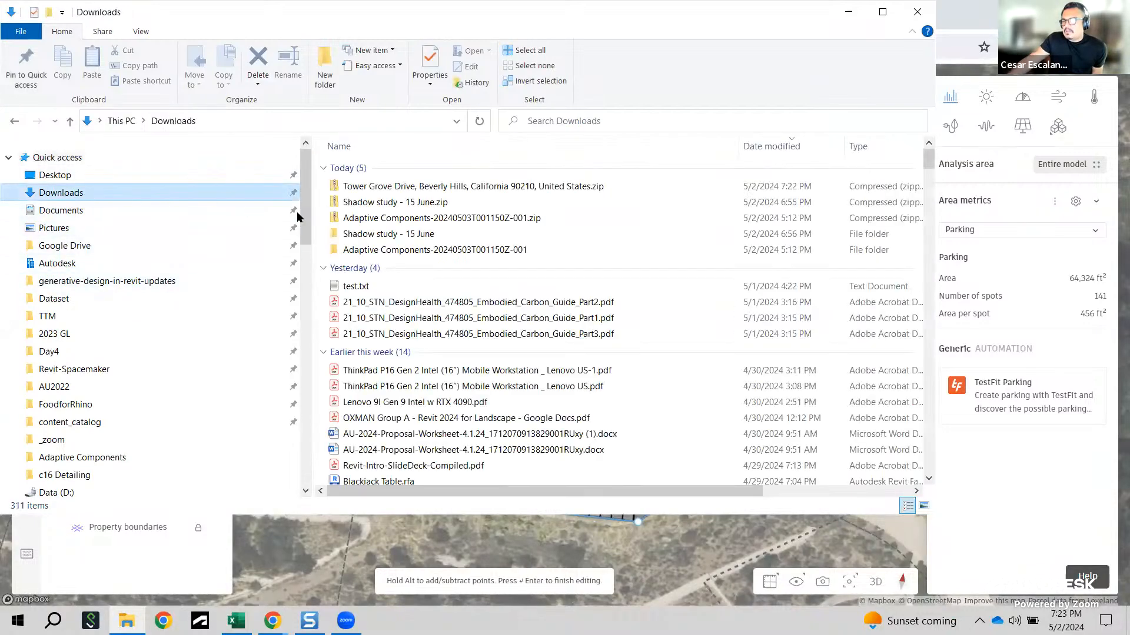
double_click(490, 187)
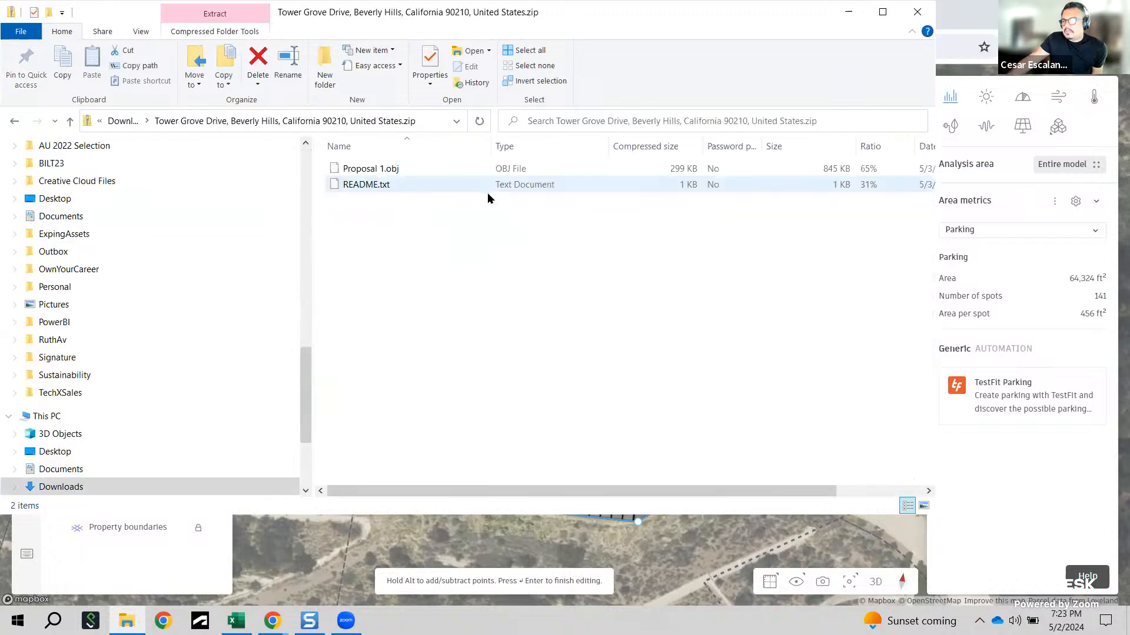
Step: Open Proposal 1.obj from the exported archive in Paint 3D, close it, and return to Forma in the browser
click(385, 171)
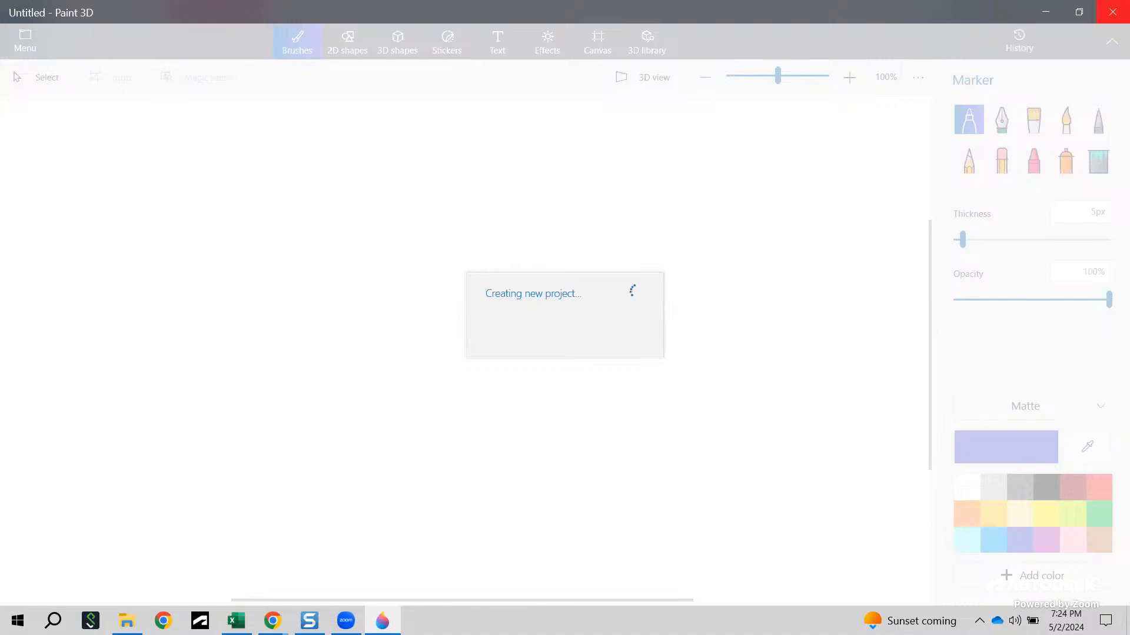
click(1112, 11)
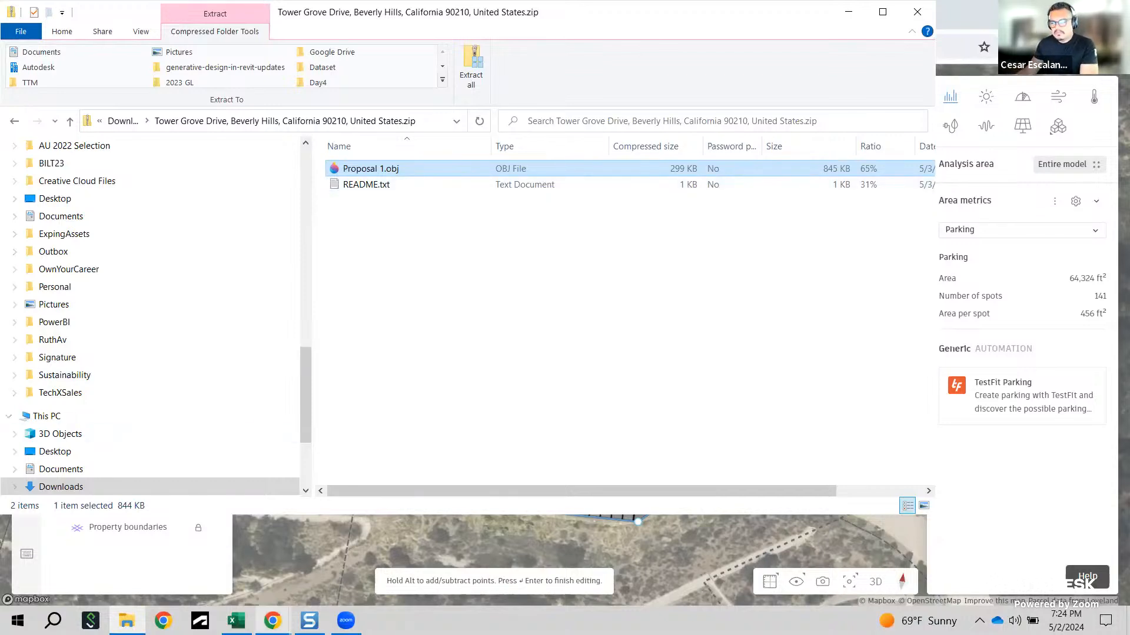
click(272, 621)
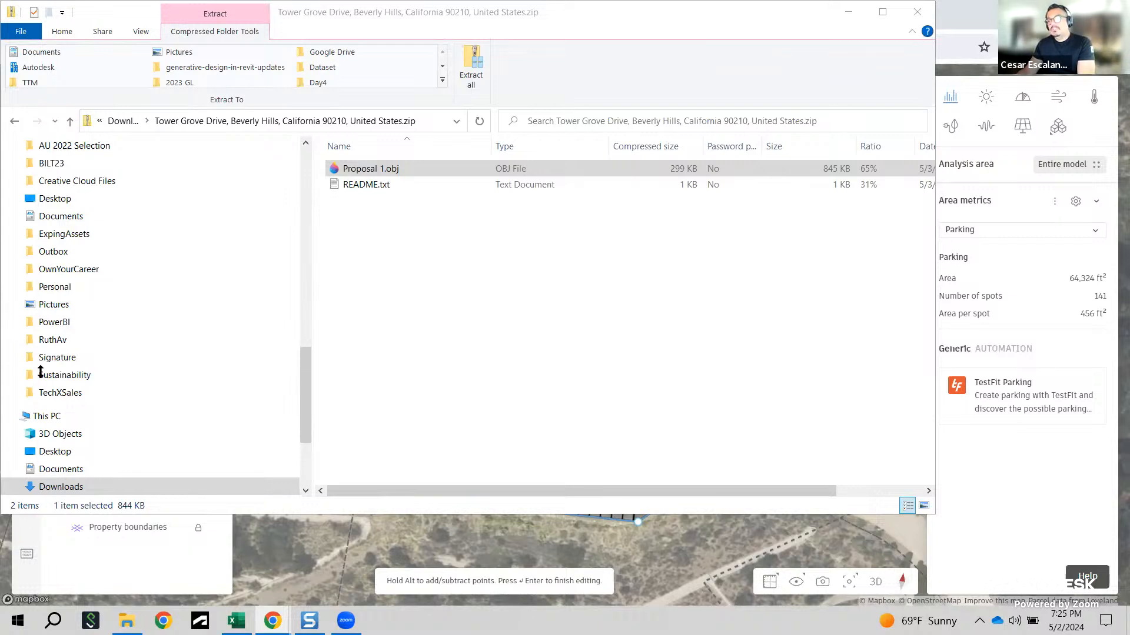
click(619, 542)
Step: Dismiss both proposal export notifications above the parking lot's map view
scroll(618, 540, down, 3)
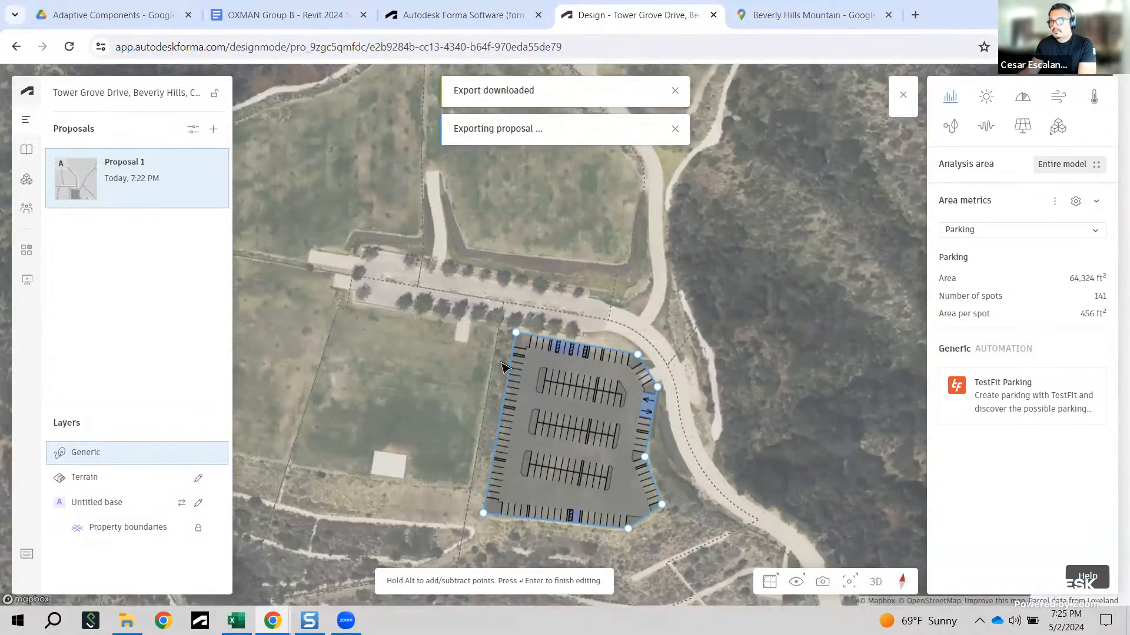
scroll(661, 361, down, 2)
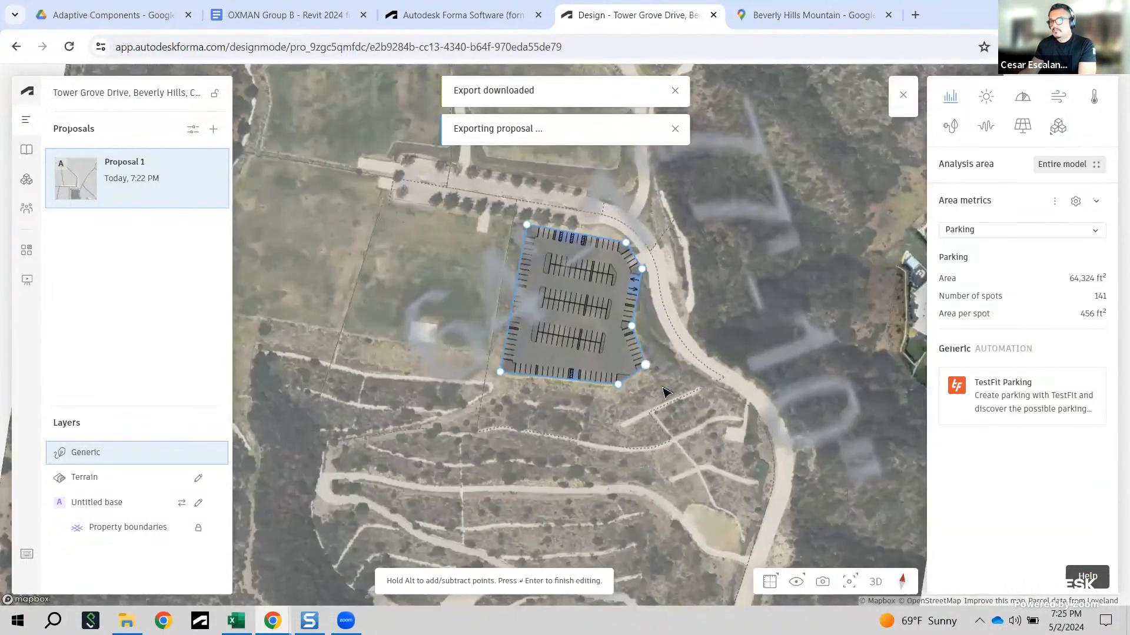
scroll(578, 304, up, 4)
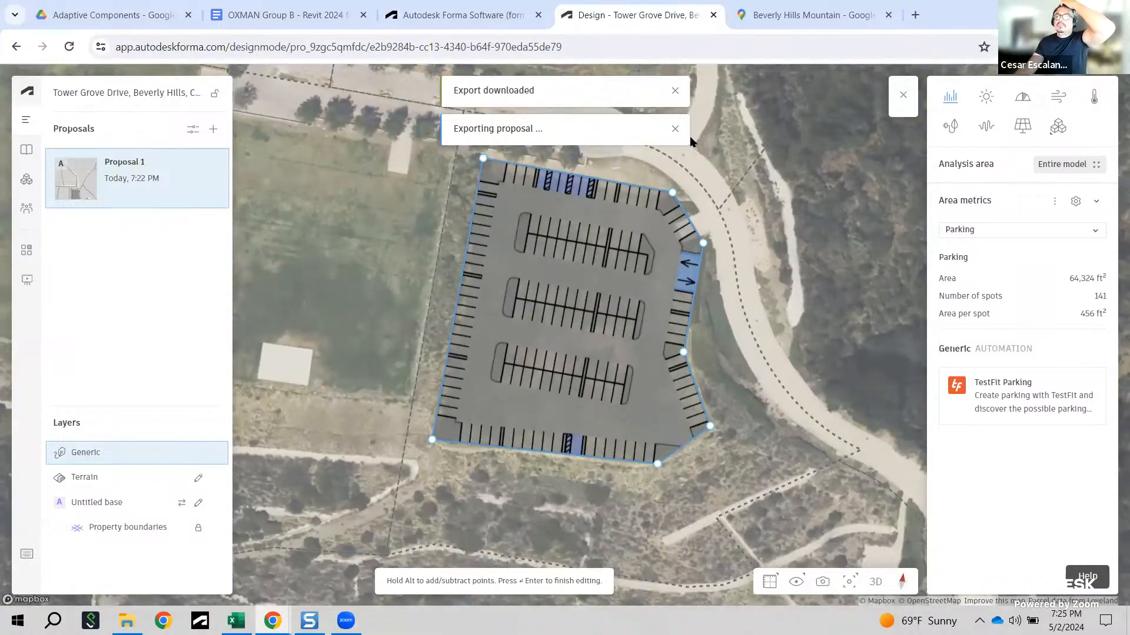
click(675, 129)
click(675, 90)
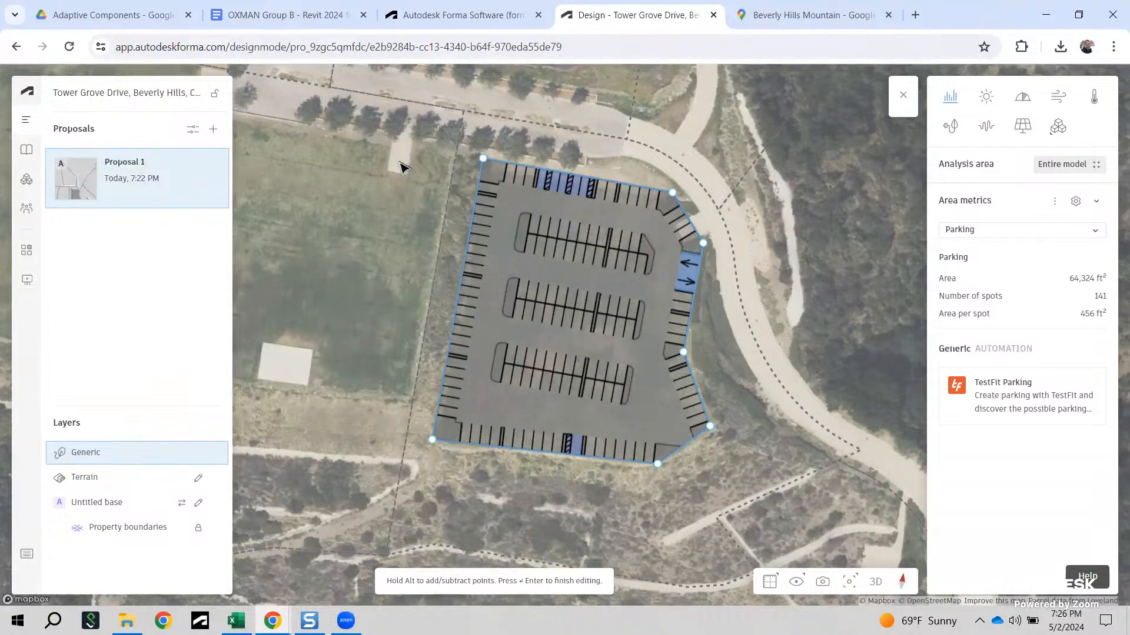
Step: Preview the design page as a PDF print and cancel the printing
click(1114, 46)
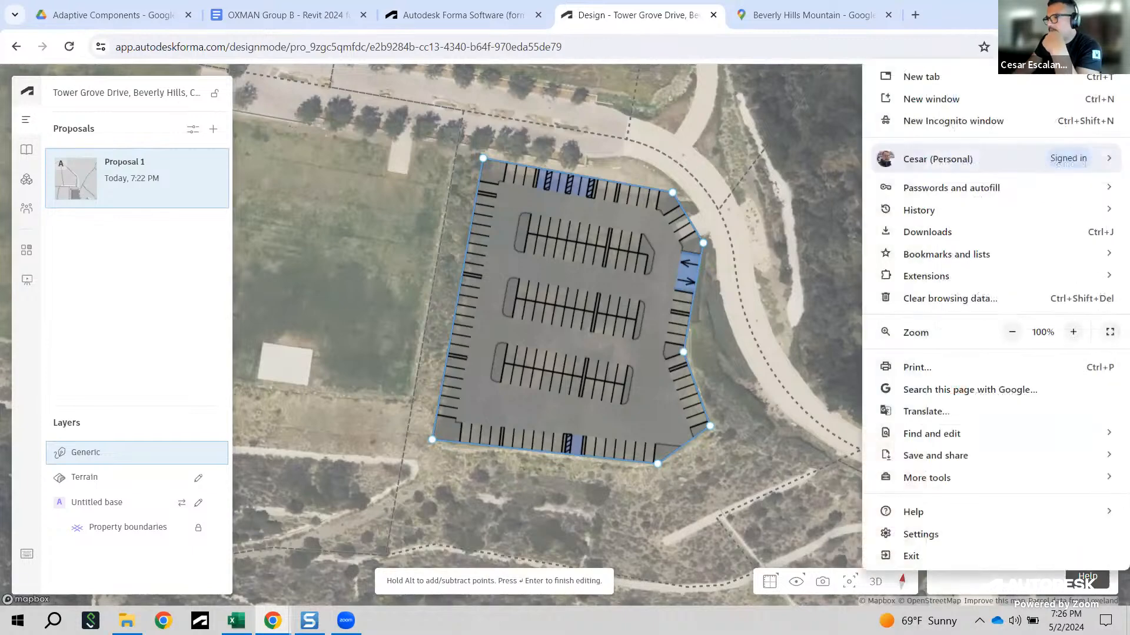
click(916, 367)
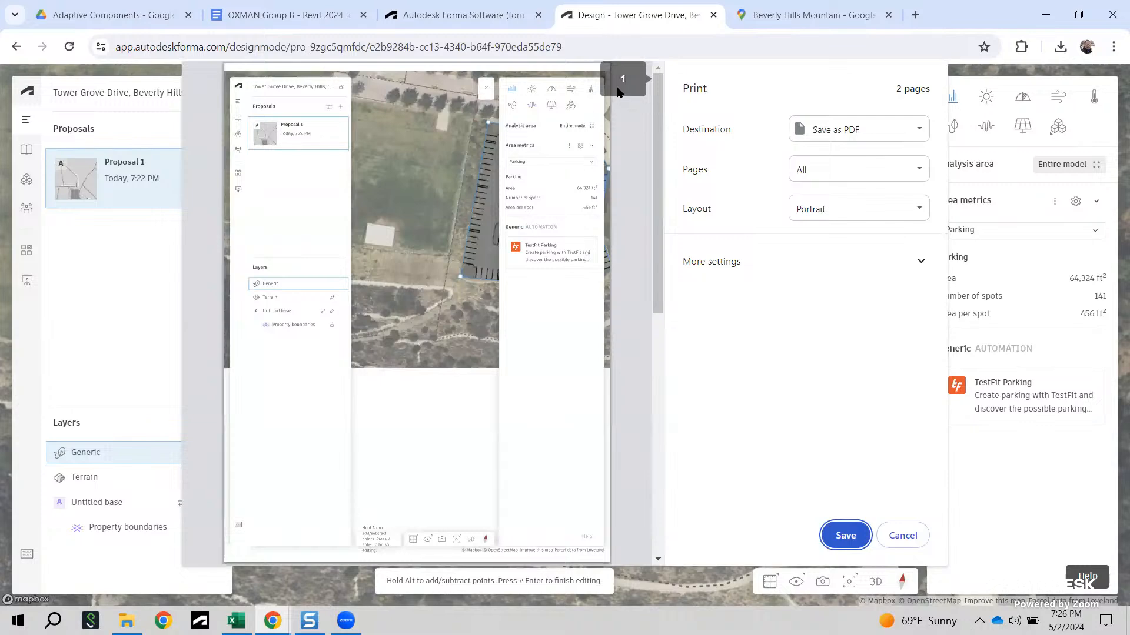
click(488, 88)
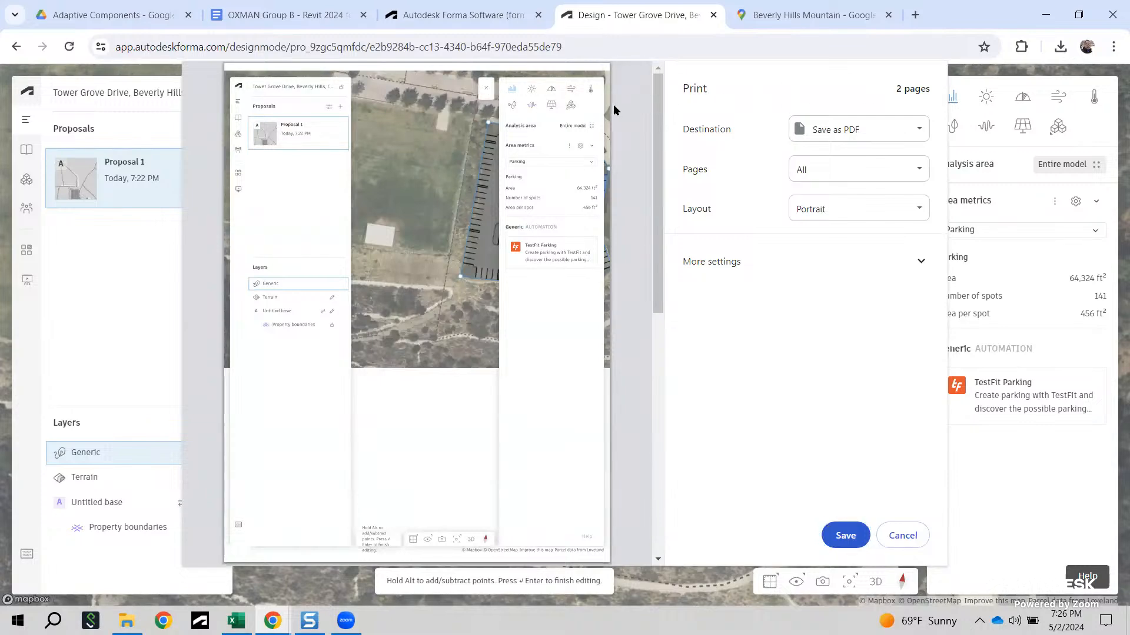
click(906, 536)
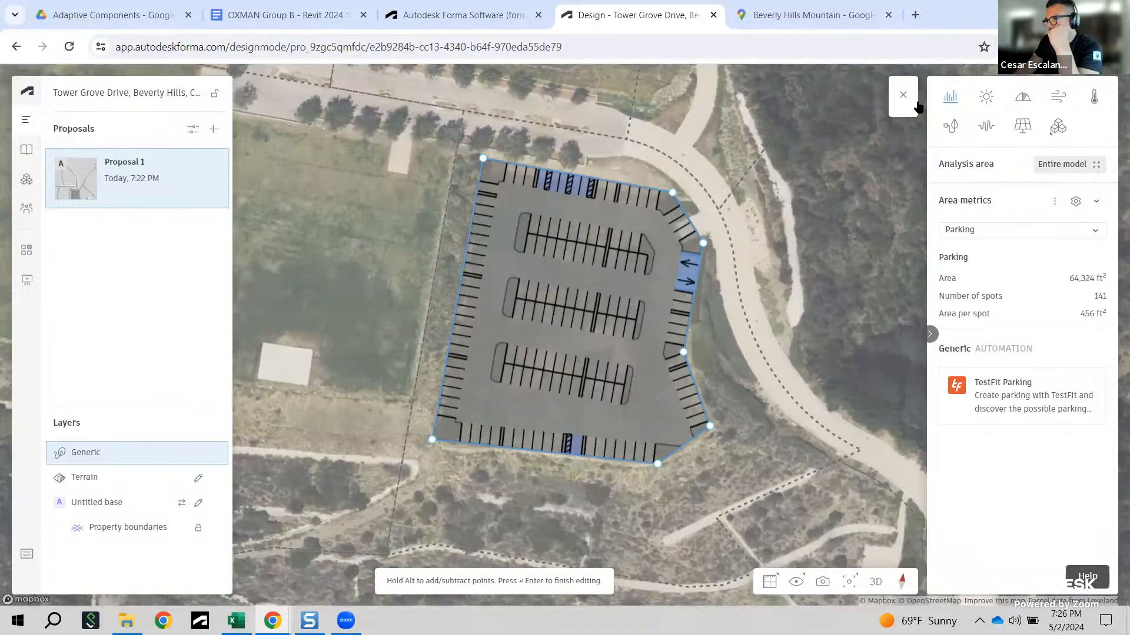
Step: Exit the parking lot's point editing and collapse the analysis panel to clear space around the site map
click(903, 96)
click(954, 391)
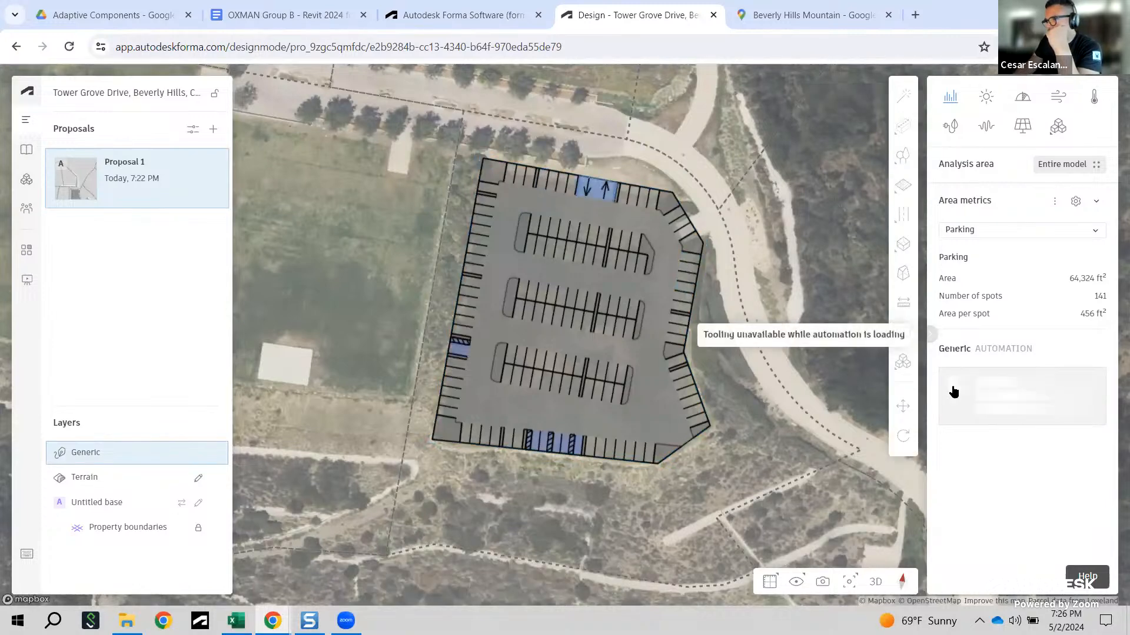
click(930, 334)
mouse_move(233, 333)
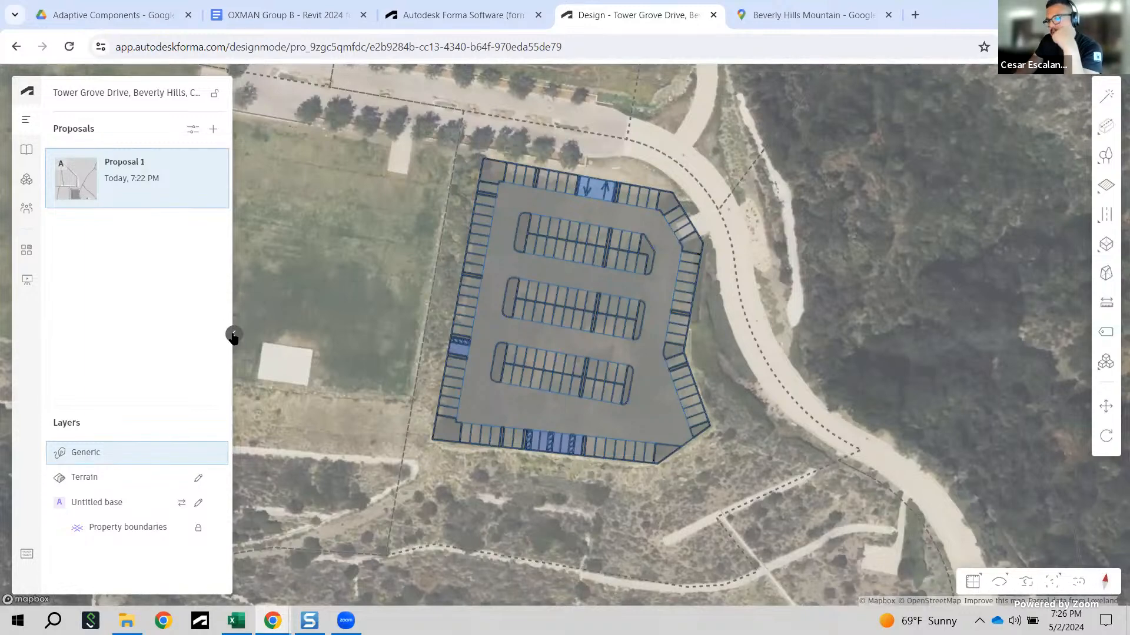
Step: Hide the proposals and layers panel to widen the plan view of the site
click(233, 335)
click(1117, 47)
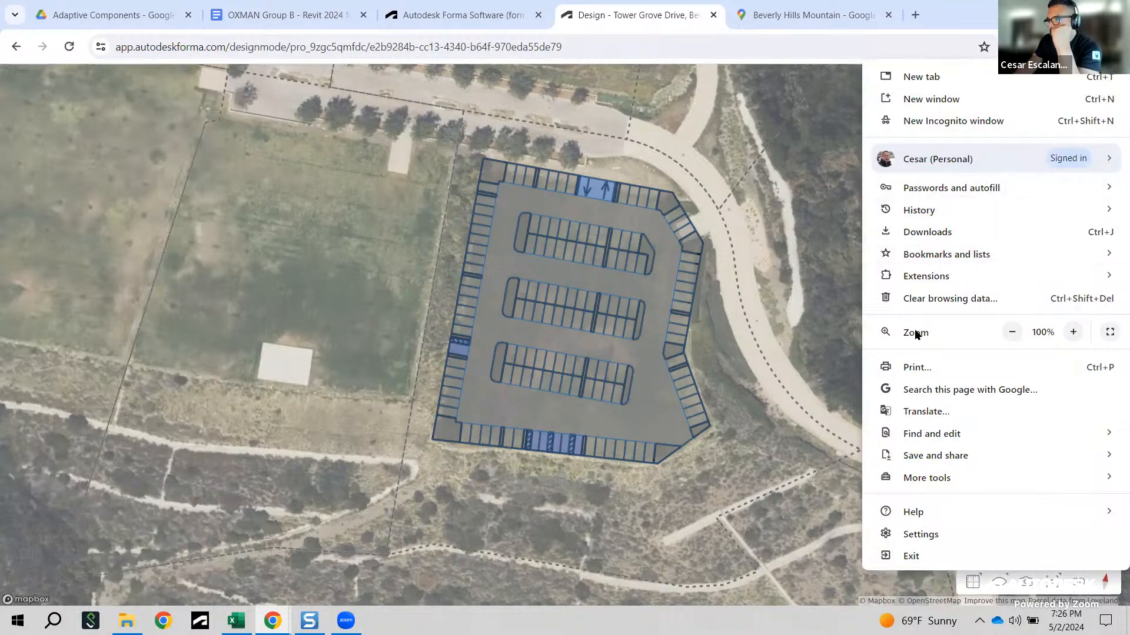
click(916, 367)
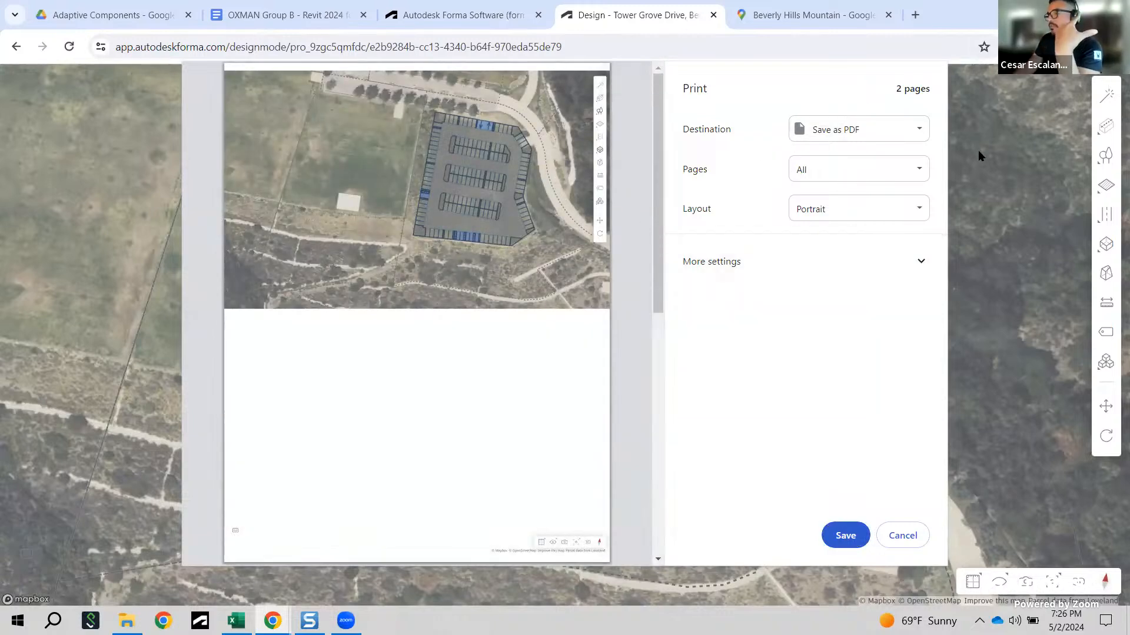
click(909, 537)
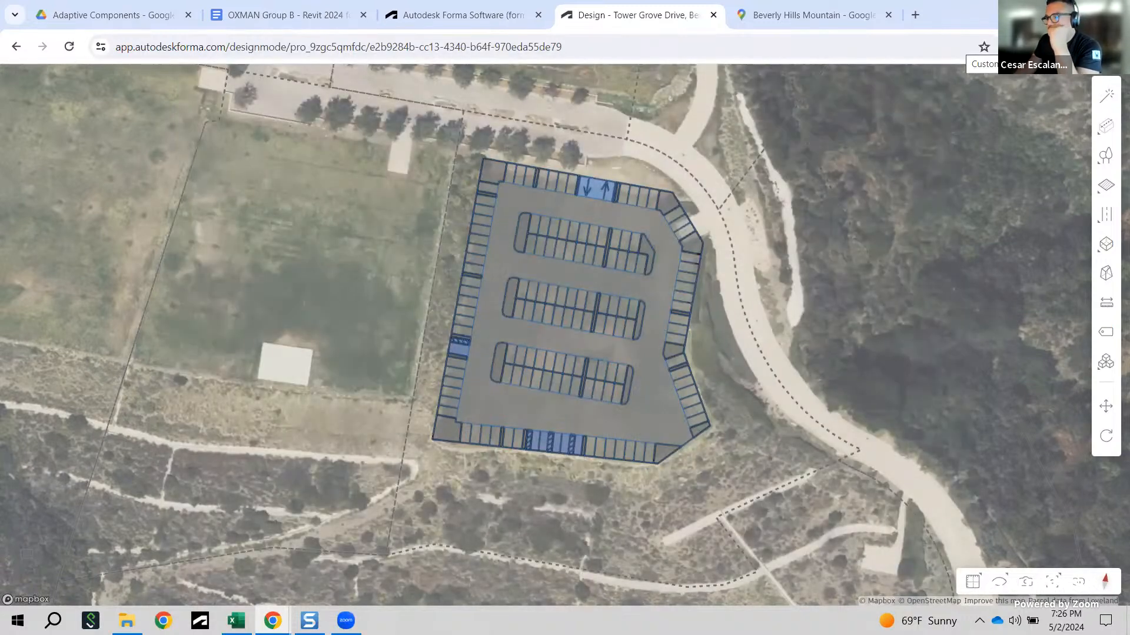
click(1113, 46)
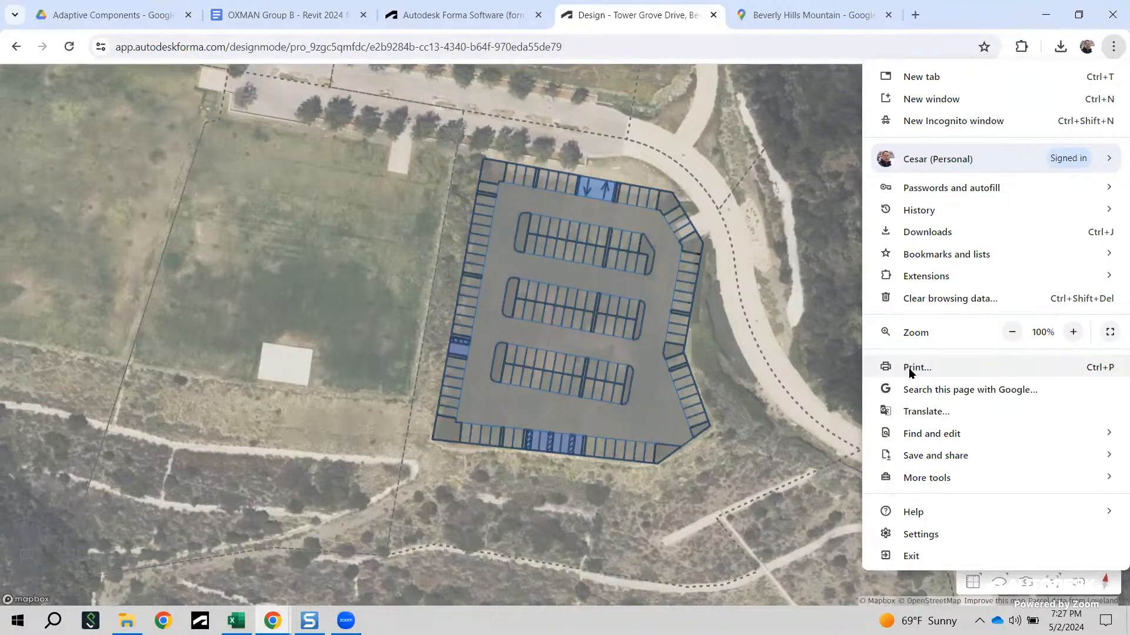
click(816, 263)
Step: Deselect the parking lot and save the plan view as a landscape PDF in Downloads under the suggested file name
click(794, 185)
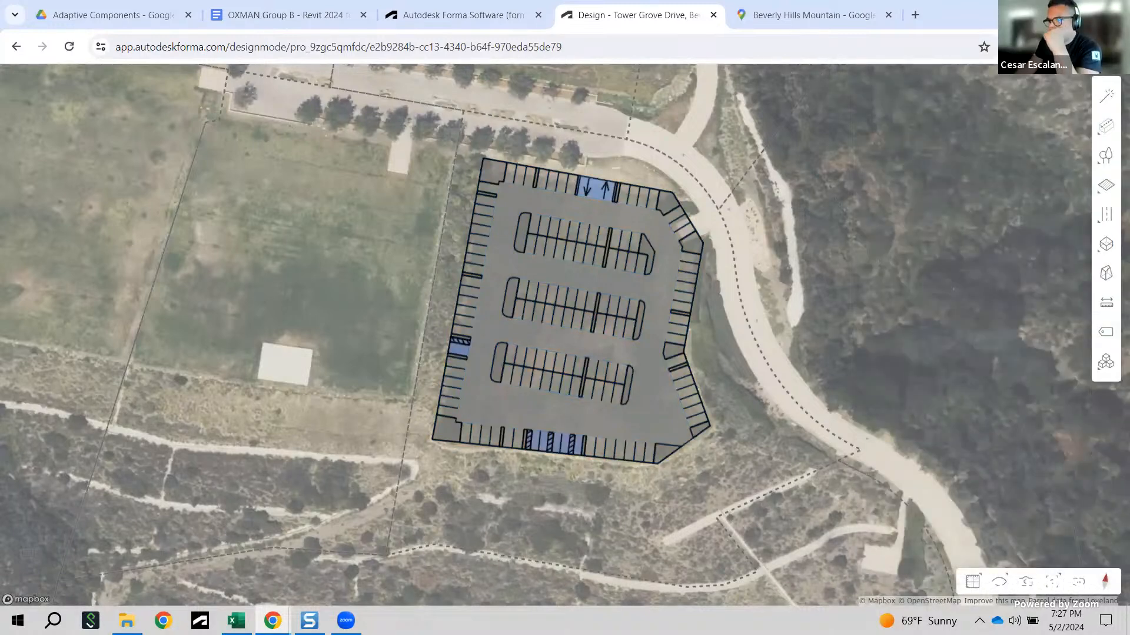
click(1113, 47)
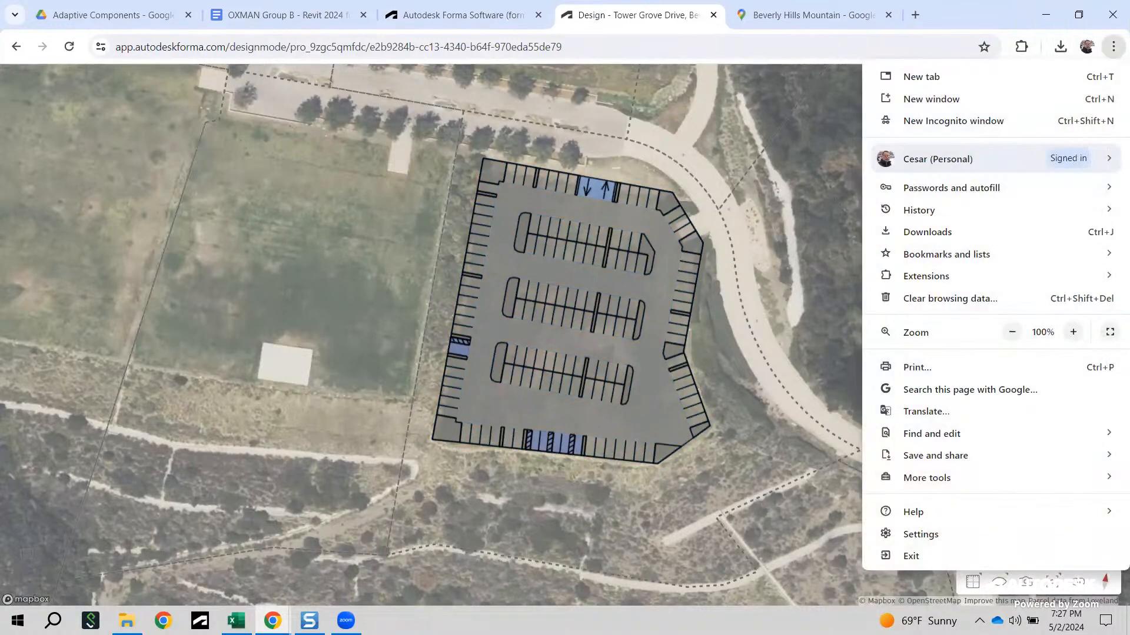
click(918, 367)
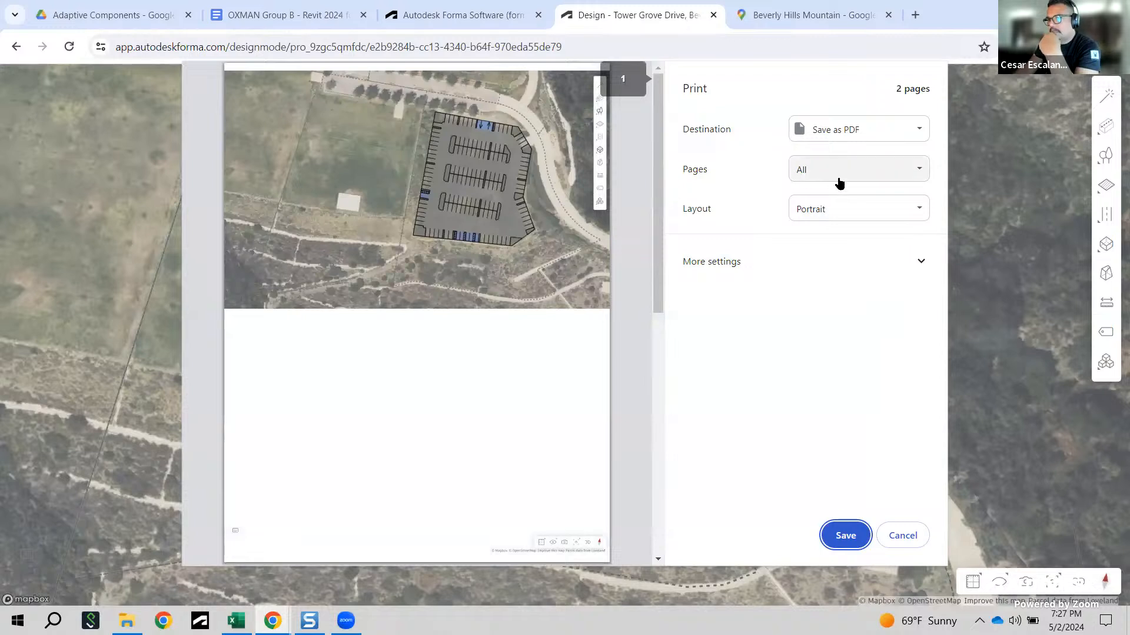
click(847, 211)
click(830, 239)
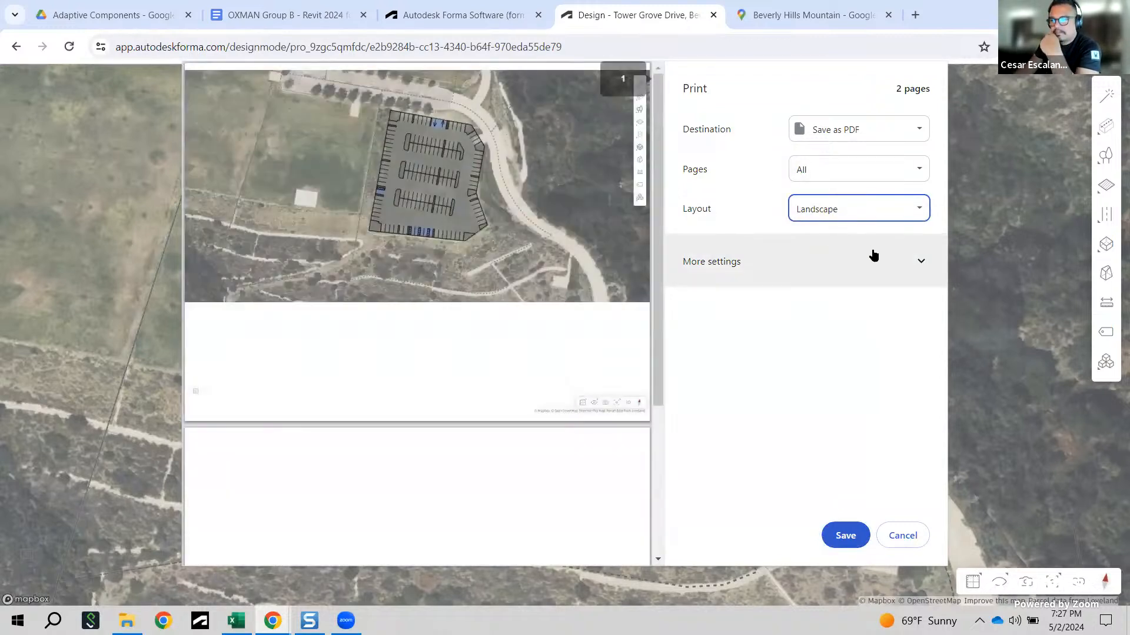
click(854, 537)
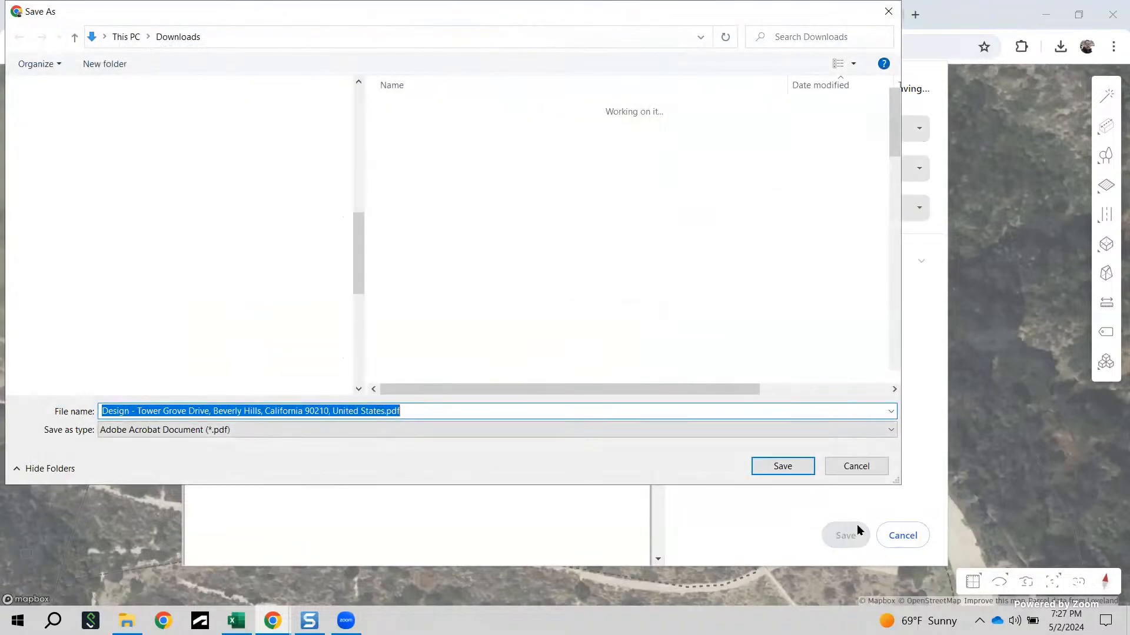
click(789, 464)
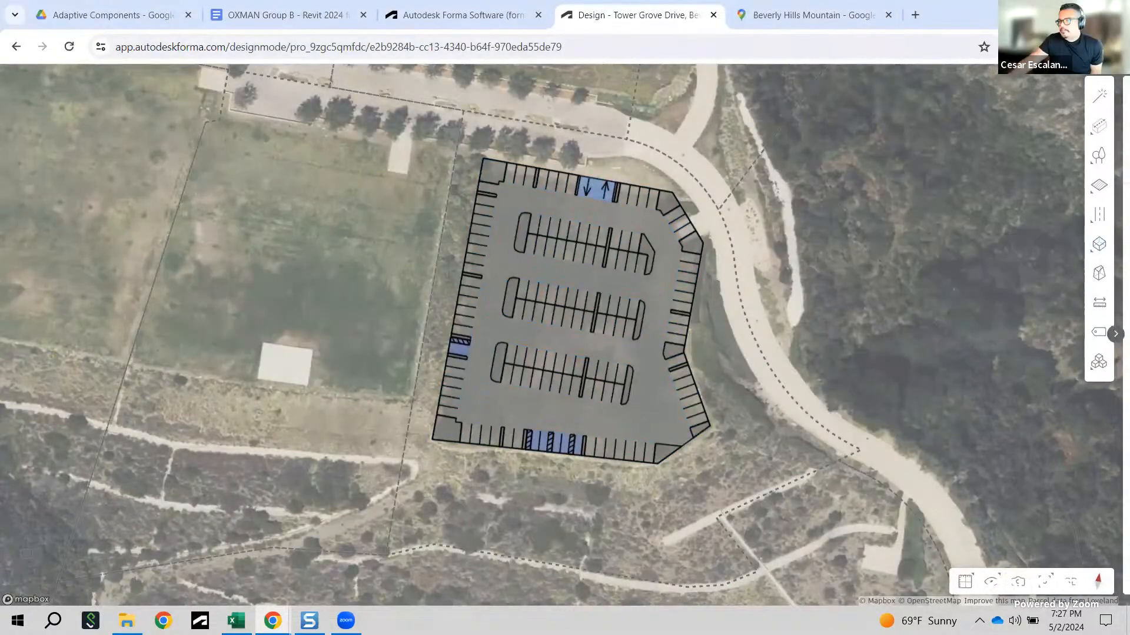
Step: Bring back the analysis and proposals panels and switch the site to the 3D view
click(1105, 361)
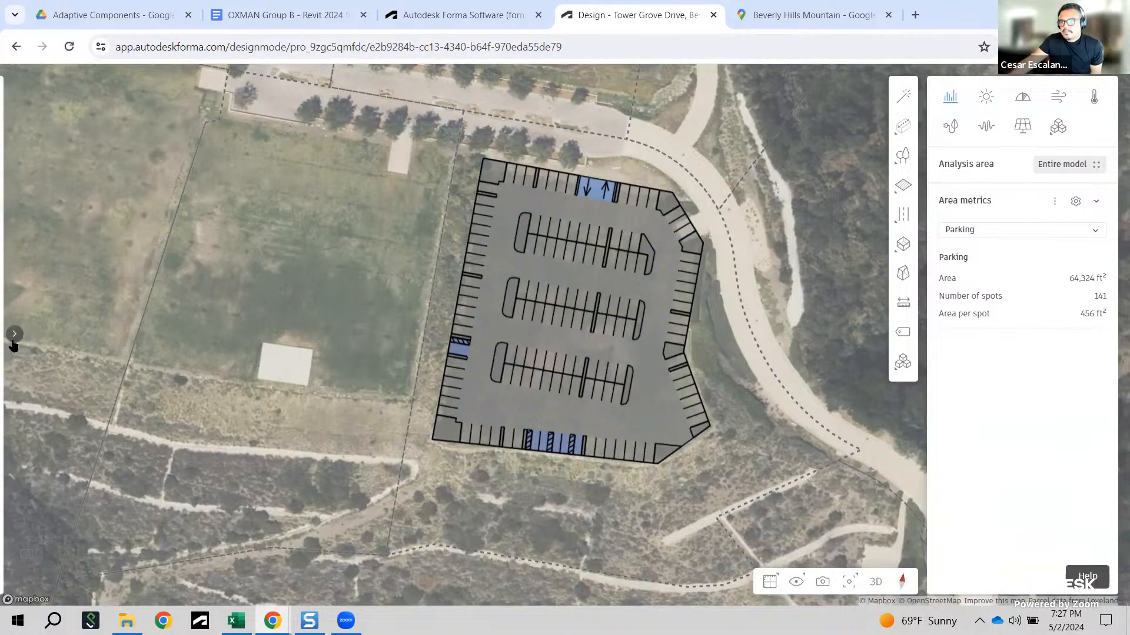
click(13, 332)
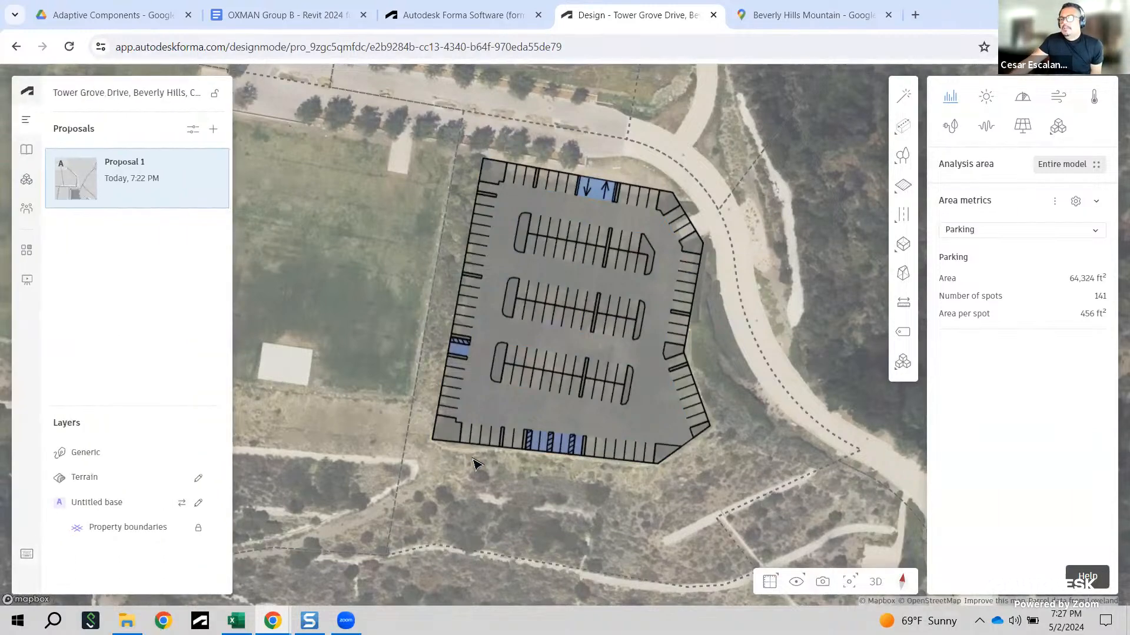
scroll(477, 461, down, 5)
drag(459, 517, 493, 455)
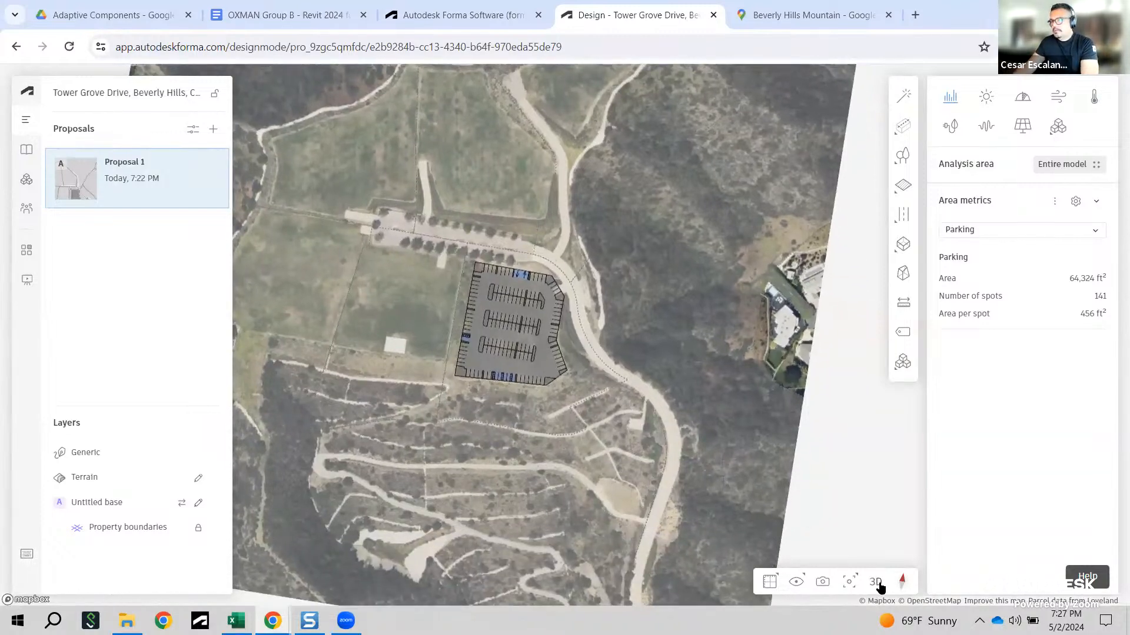
click(877, 584)
scroll(421, 416, up, 5)
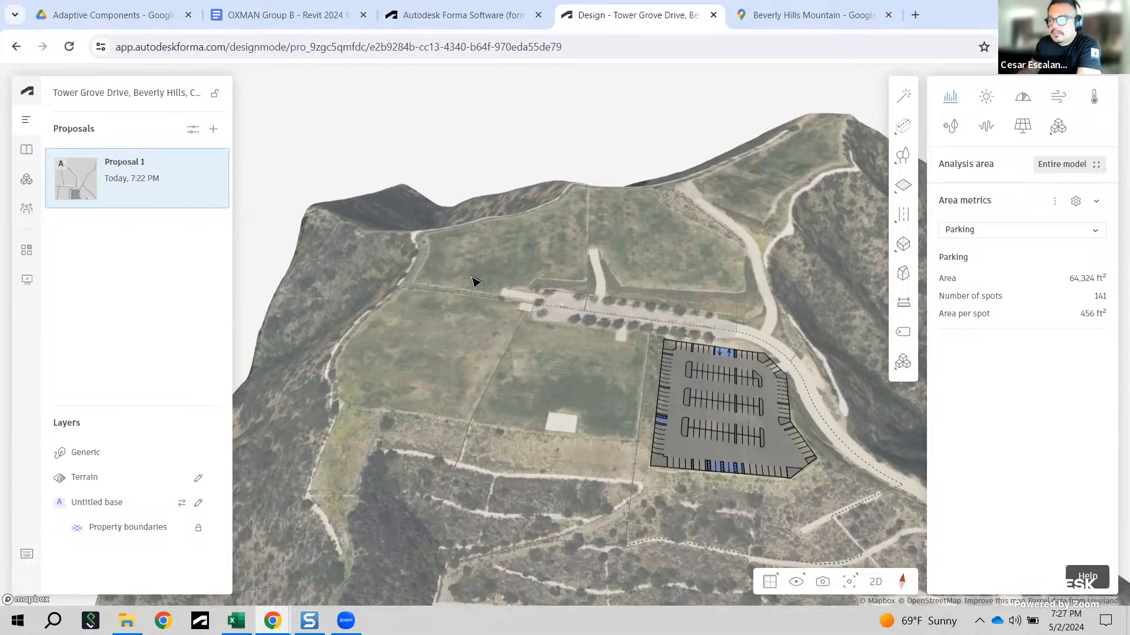
mouse_move(903, 244)
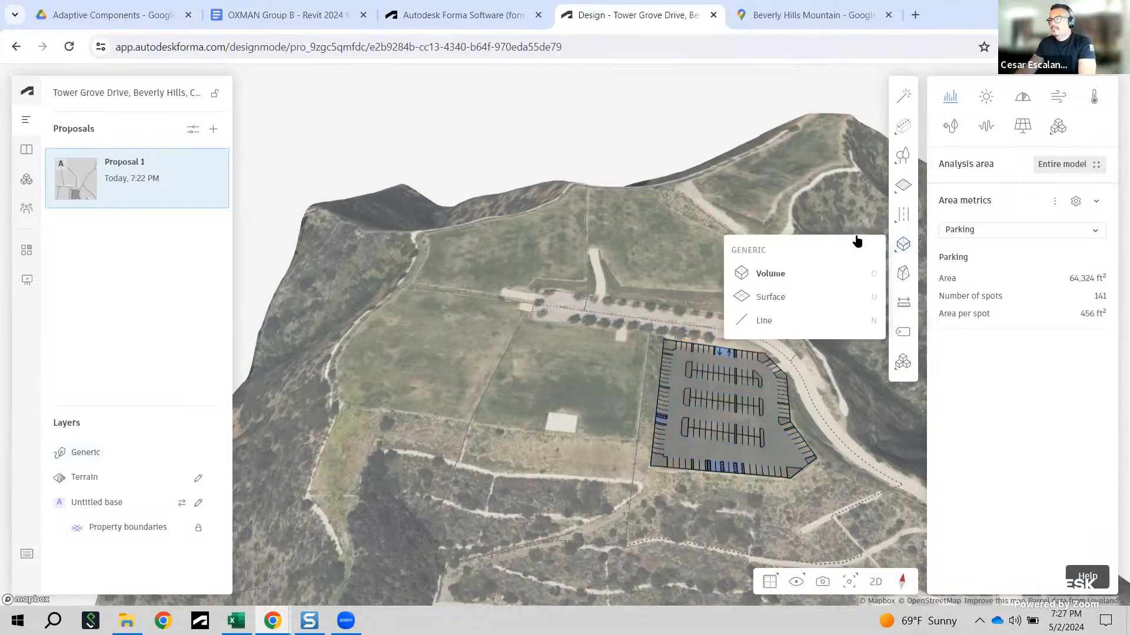
click(771, 273)
scroll(647, 307, up, 1)
Step: Draw a straight tree line along the far edge of the paved strip north of the parking lot
mouse_move(902, 155)
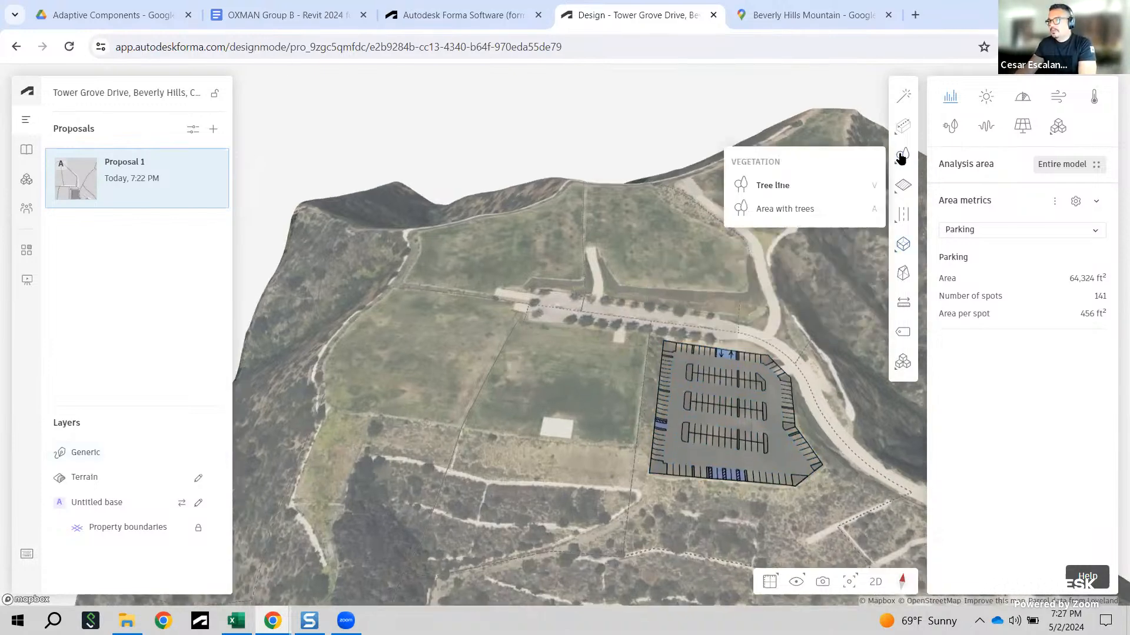
click(775, 189)
scroll(625, 298, up, 5)
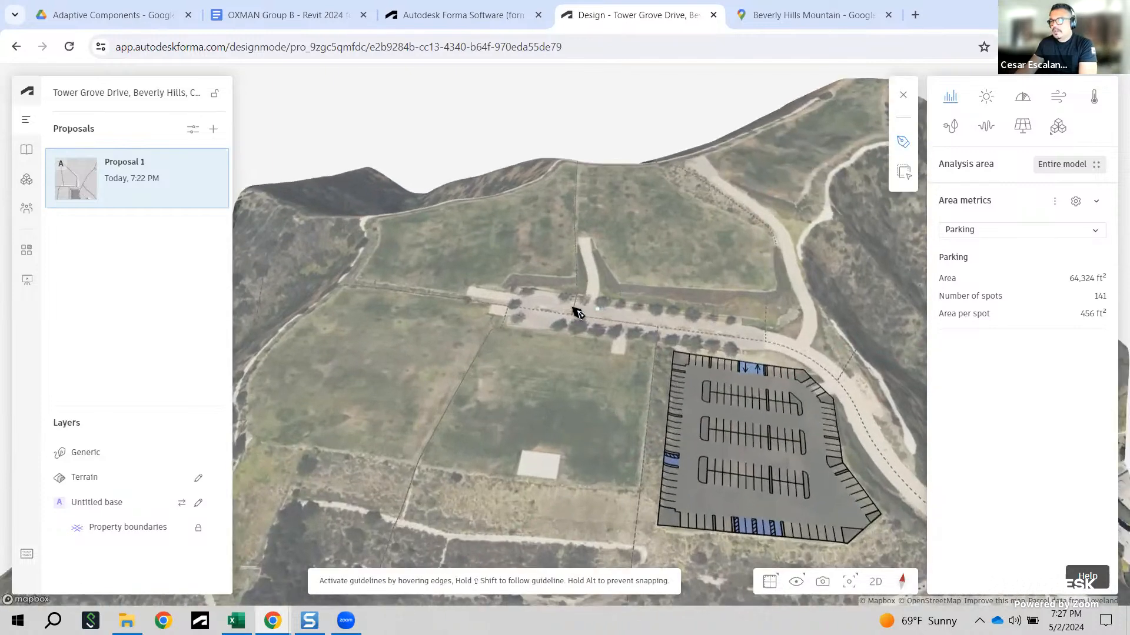
click(560, 294)
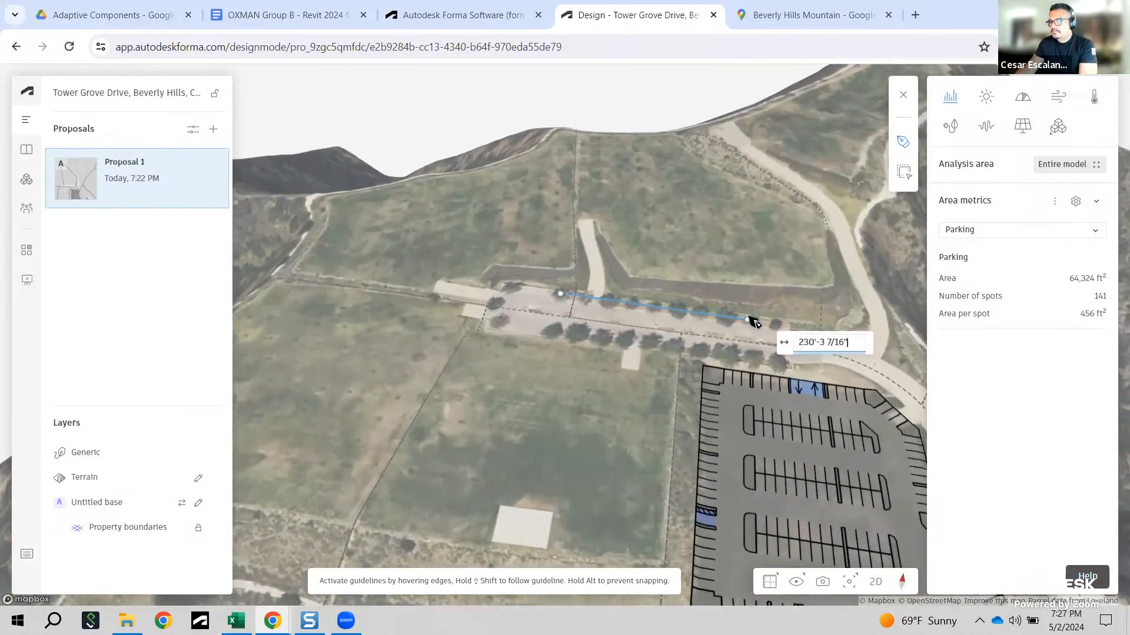
click(784, 324)
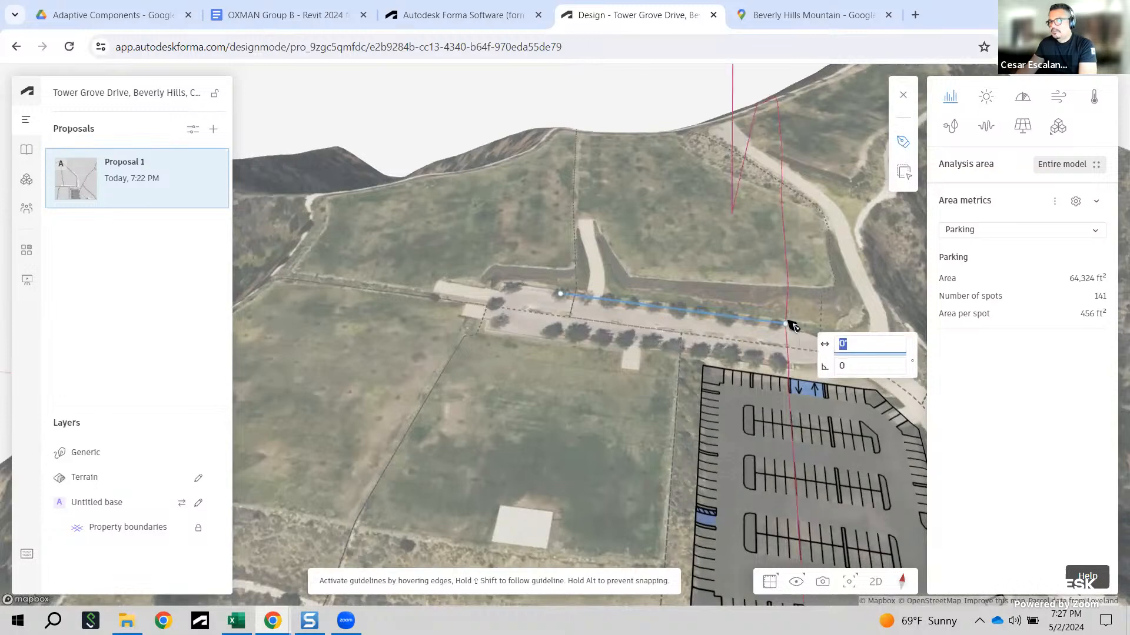
key(Escape)
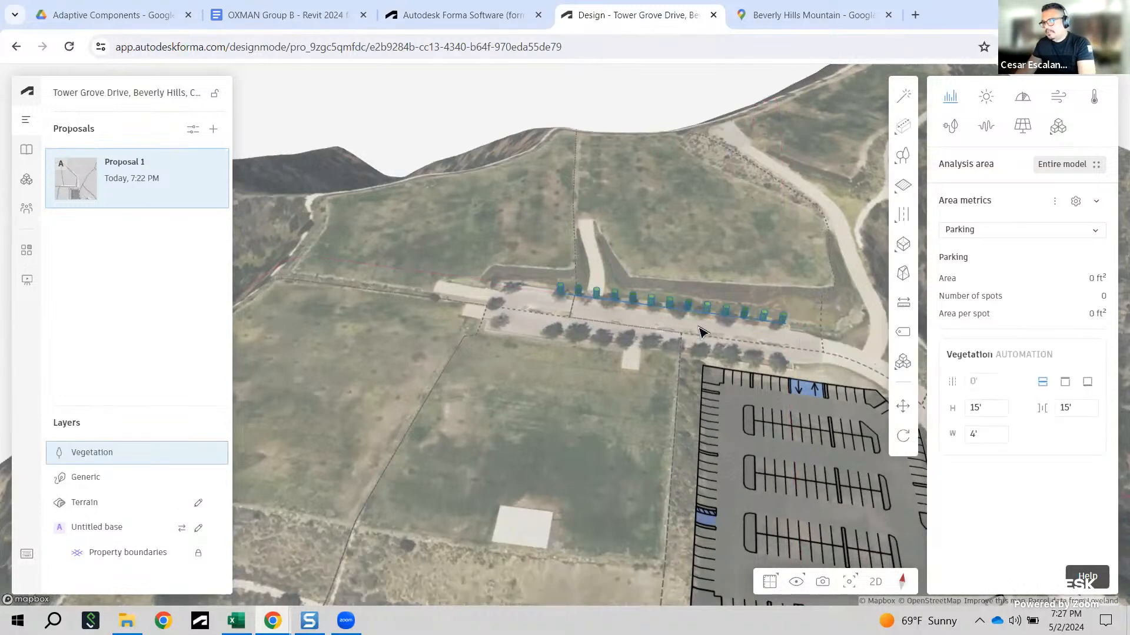
Step: Examine the new tree line up close together with its height, width and spacing settings
scroll(663, 329, up, 3)
scroll(513, 311, up, 1)
right_drag(632, 312, 625, 244)
scroll(621, 389, up, 2)
scroll(594, 424, up, 2)
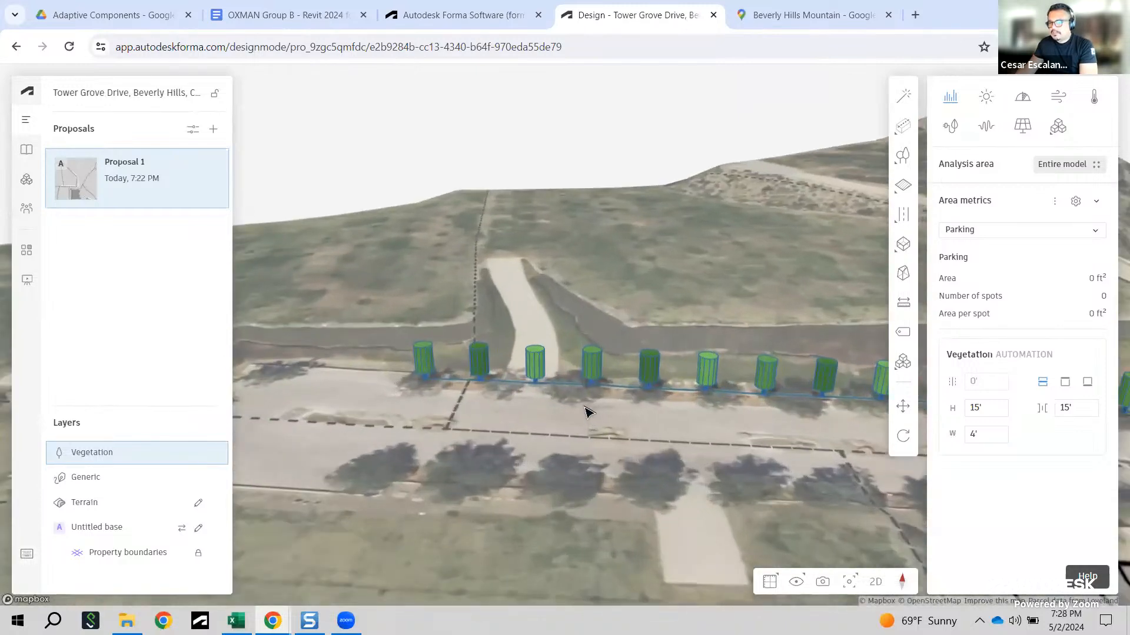
scroll(588, 412, down, 3)
scroll(660, 468, down, 2)
right_drag(659, 464, 606, 491)
click(671, 476)
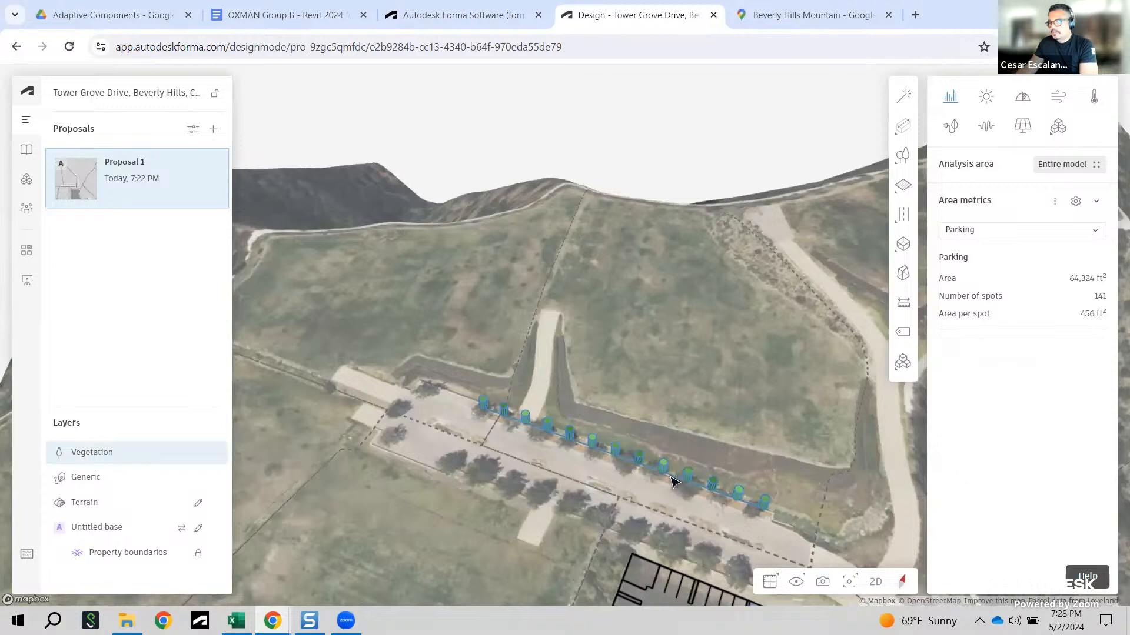
click(673, 481)
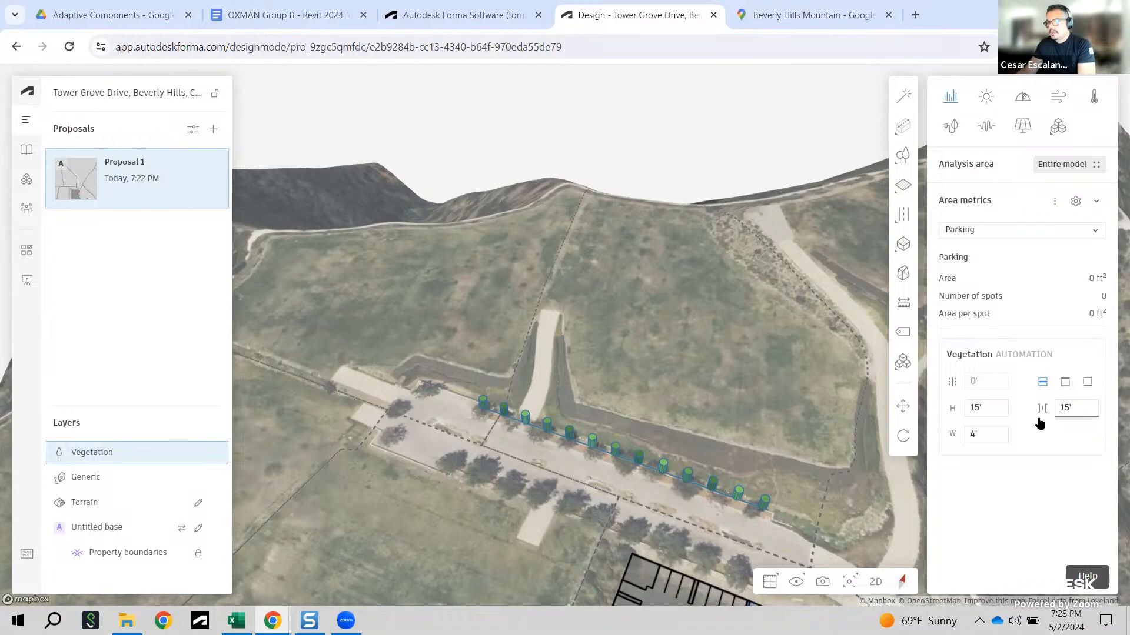
middle_drag(594, 435, 588, 319)
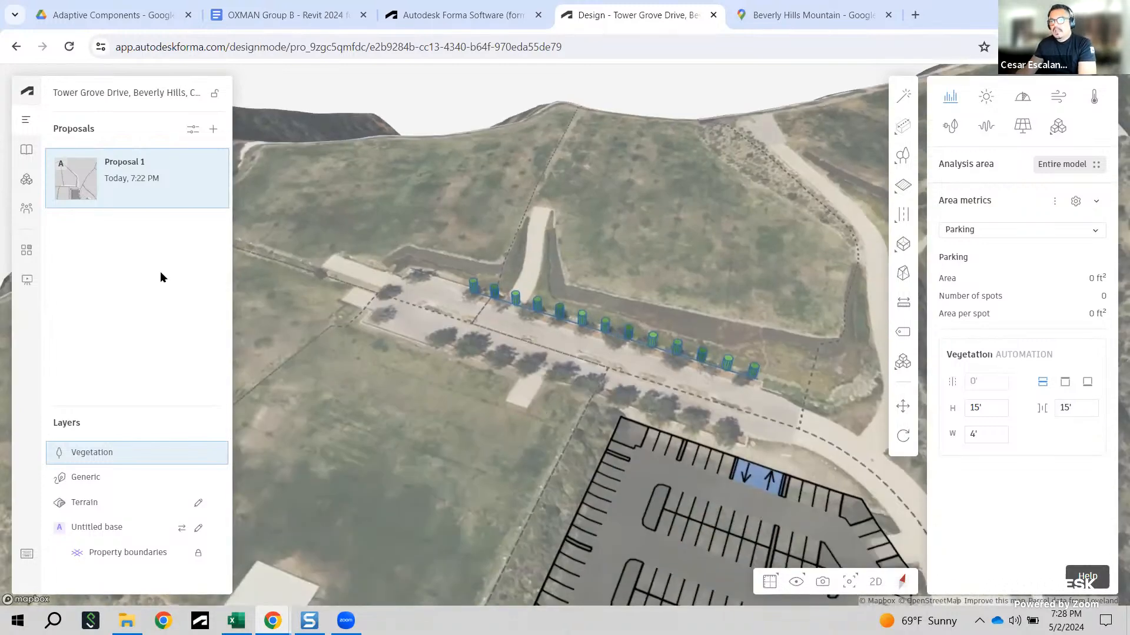
click(86, 175)
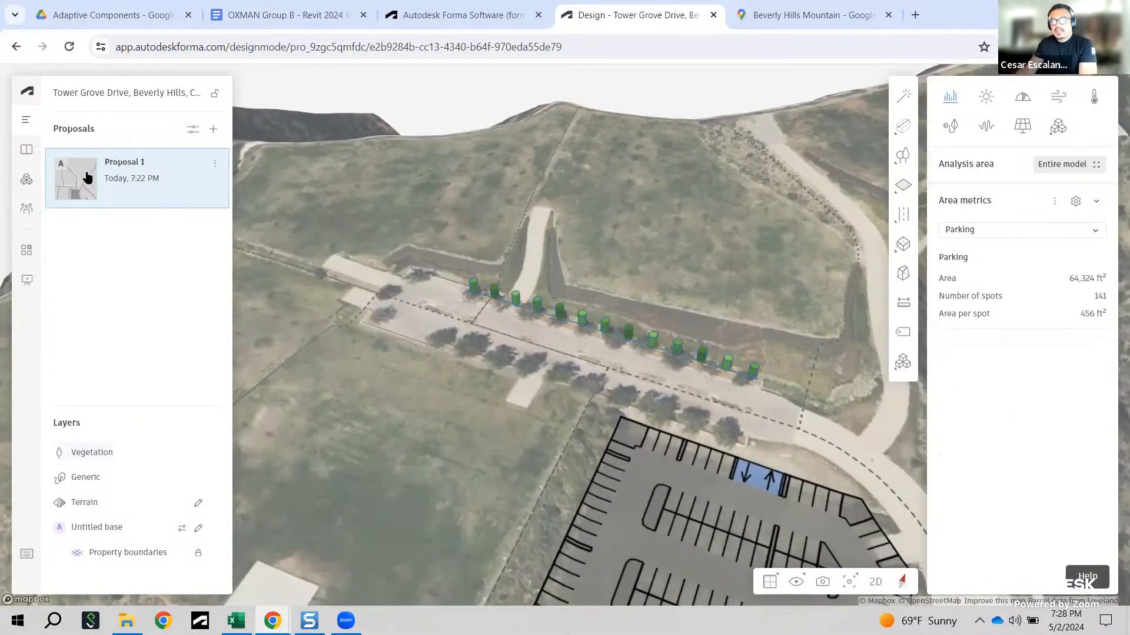
Step: Open the Thicket extension and create a new tree line in it
click(27, 181)
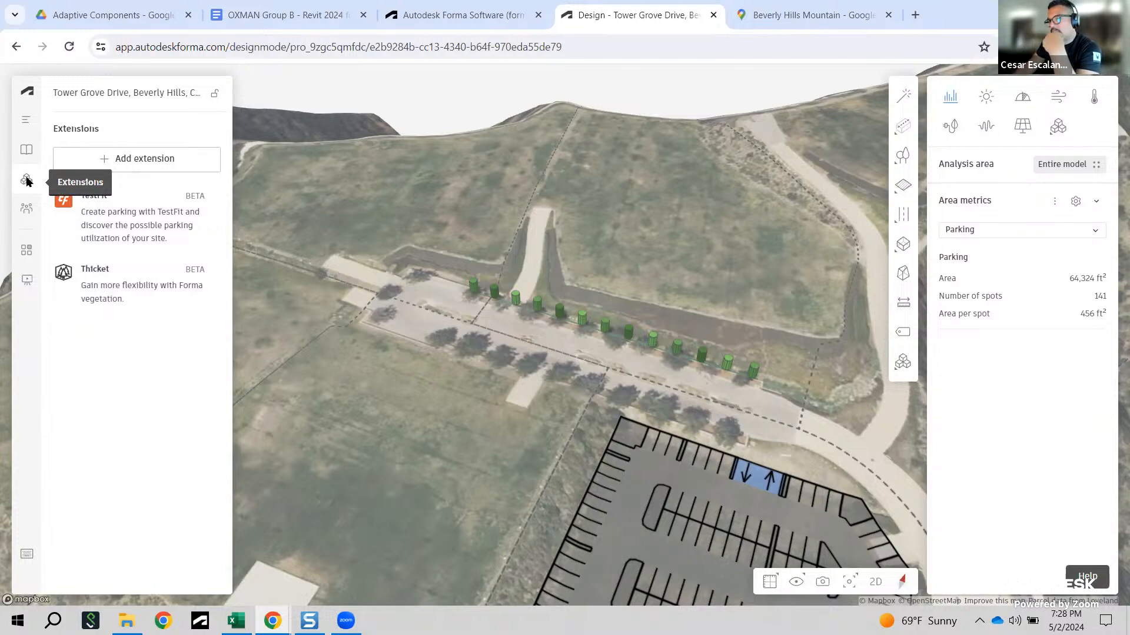
click(100, 283)
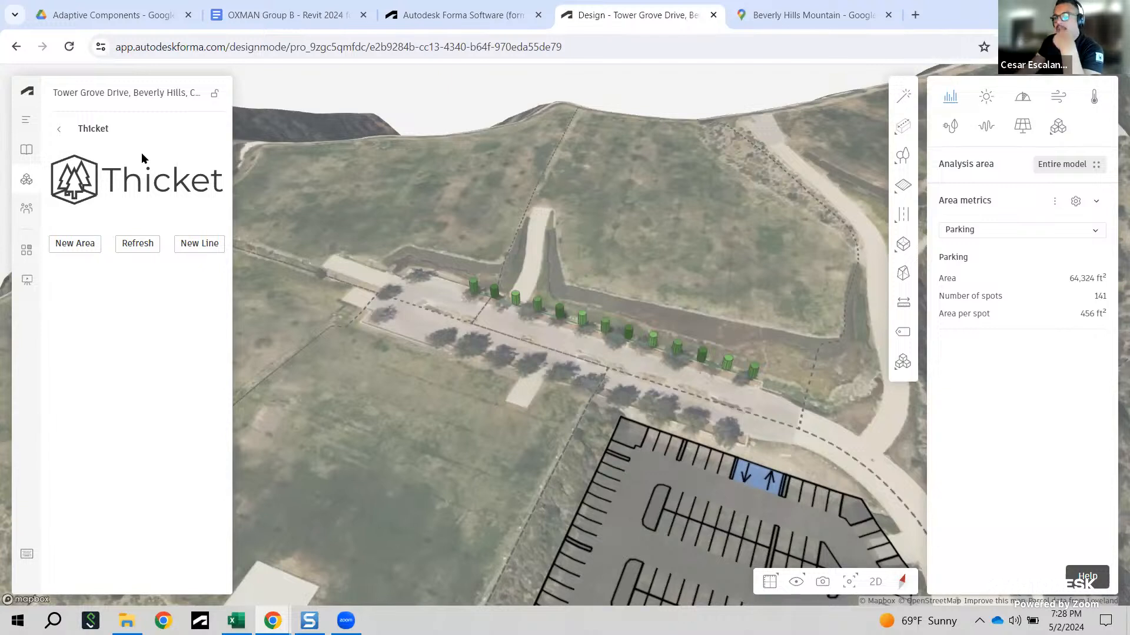
click(201, 244)
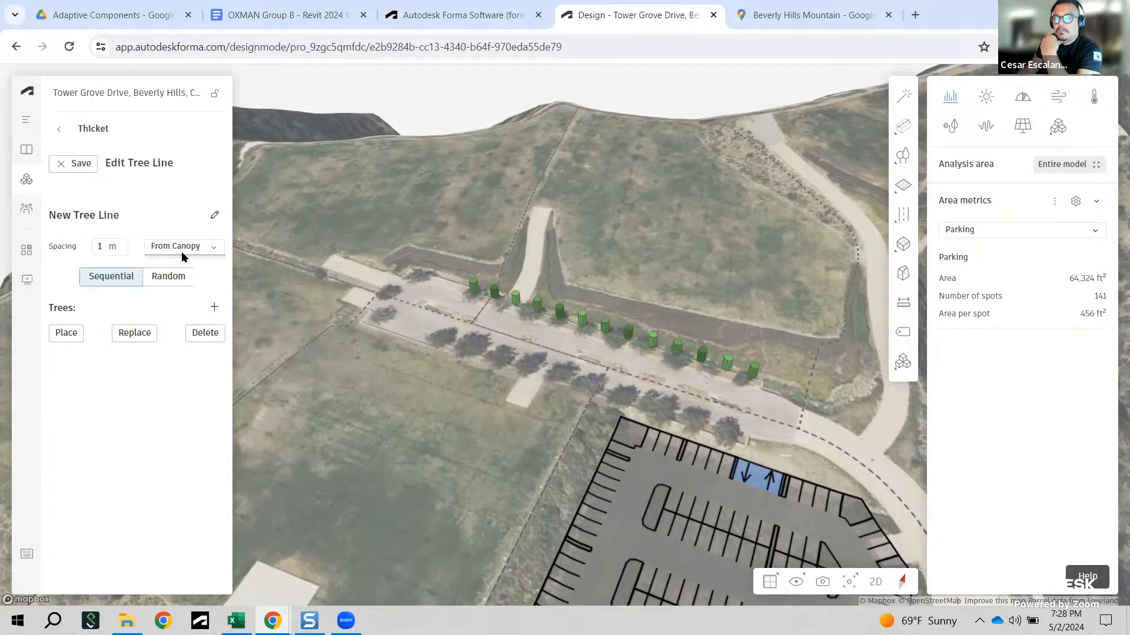
Step: Keep the Thicket tree line's spacing measured From Canopy and try to place the line
click(212, 251)
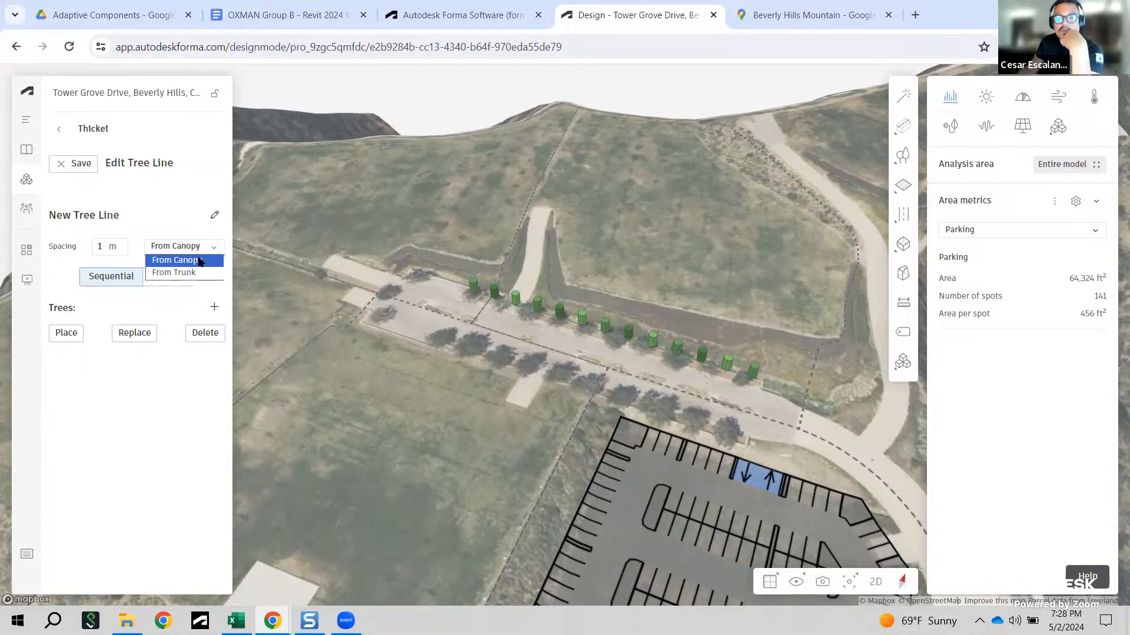
click(199, 261)
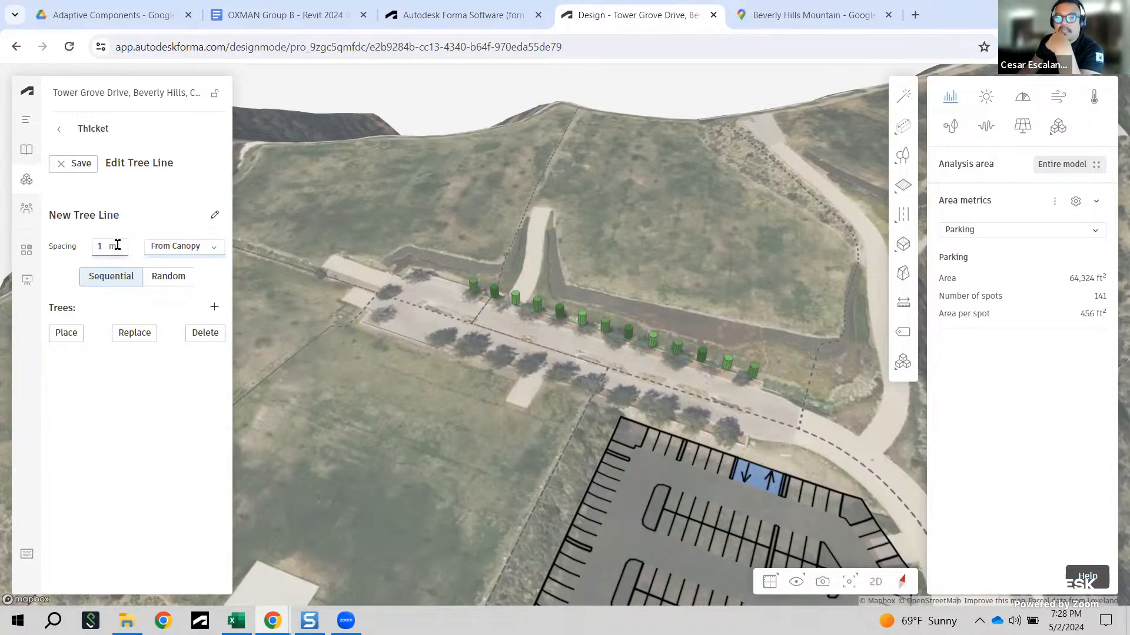
click(117, 246)
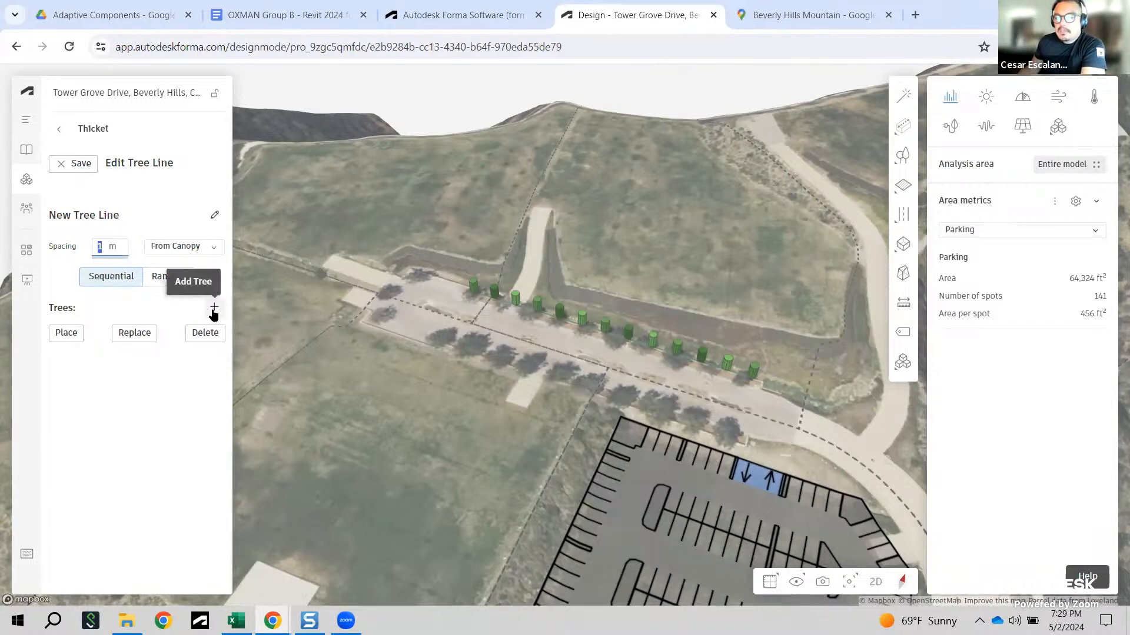
click(69, 334)
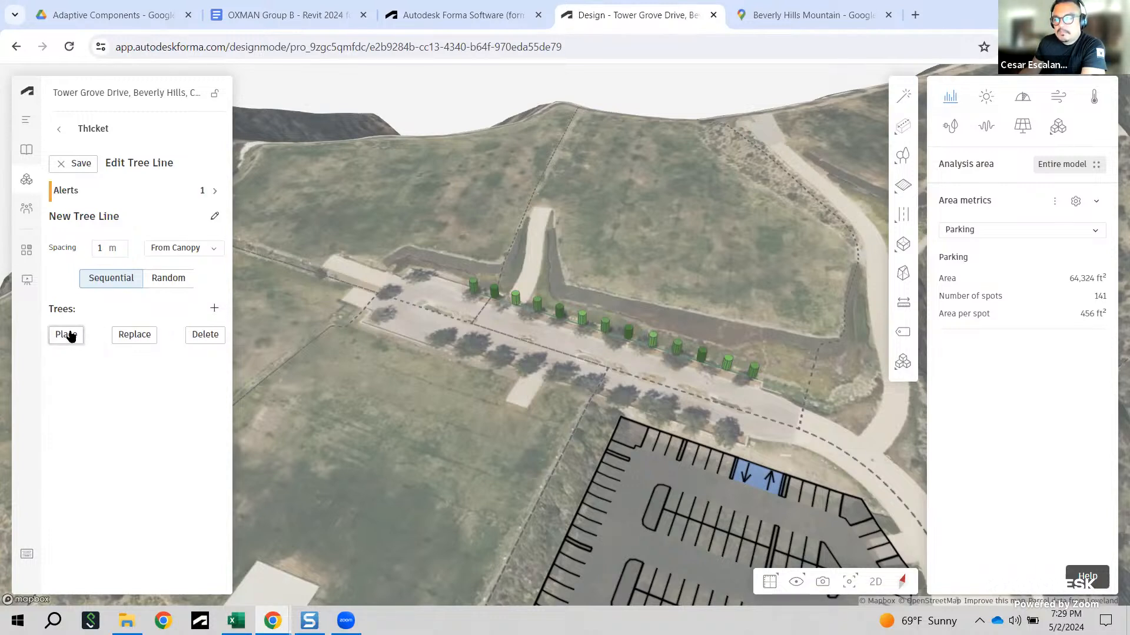
Step: Add a tree to the Thicket tree line and review its shape and size settings
click(214, 310)
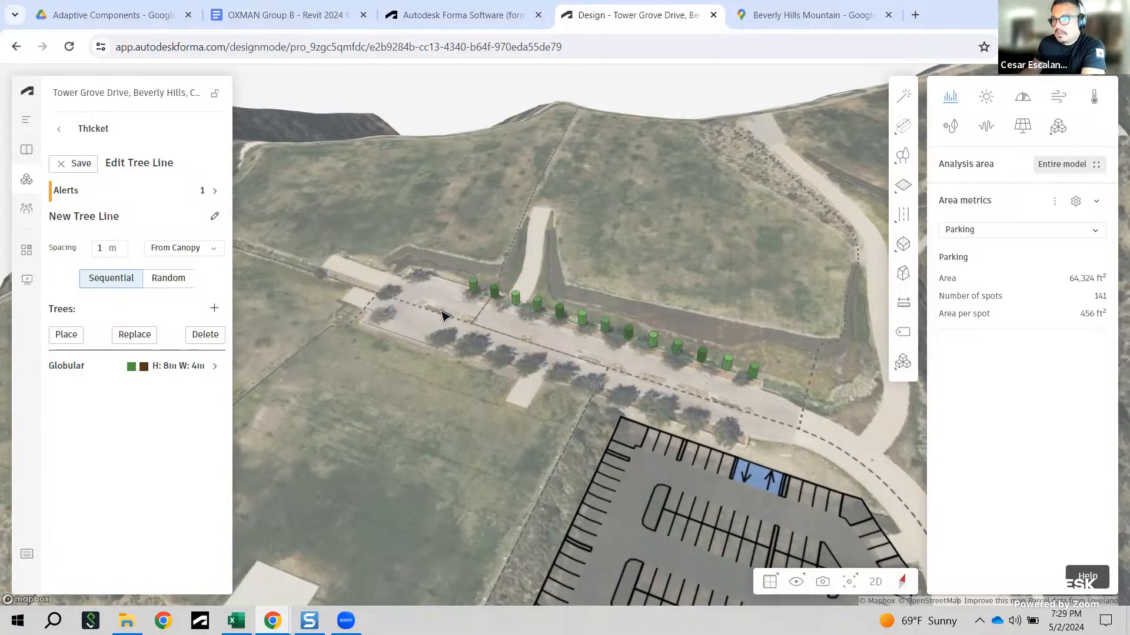
click(77, 366)
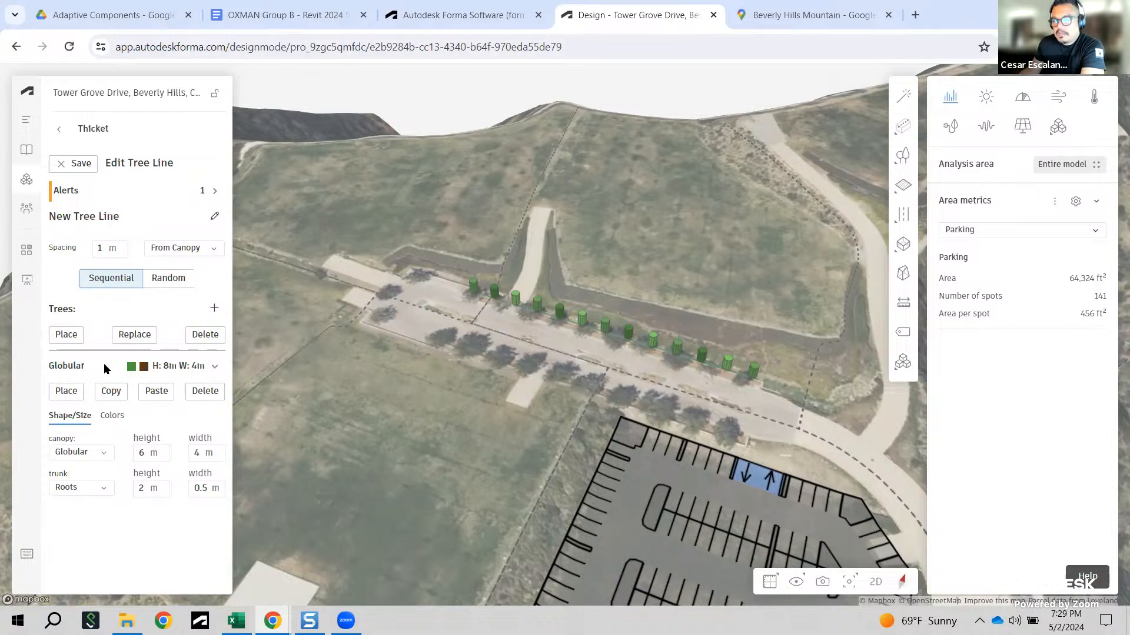
click(215, 367)
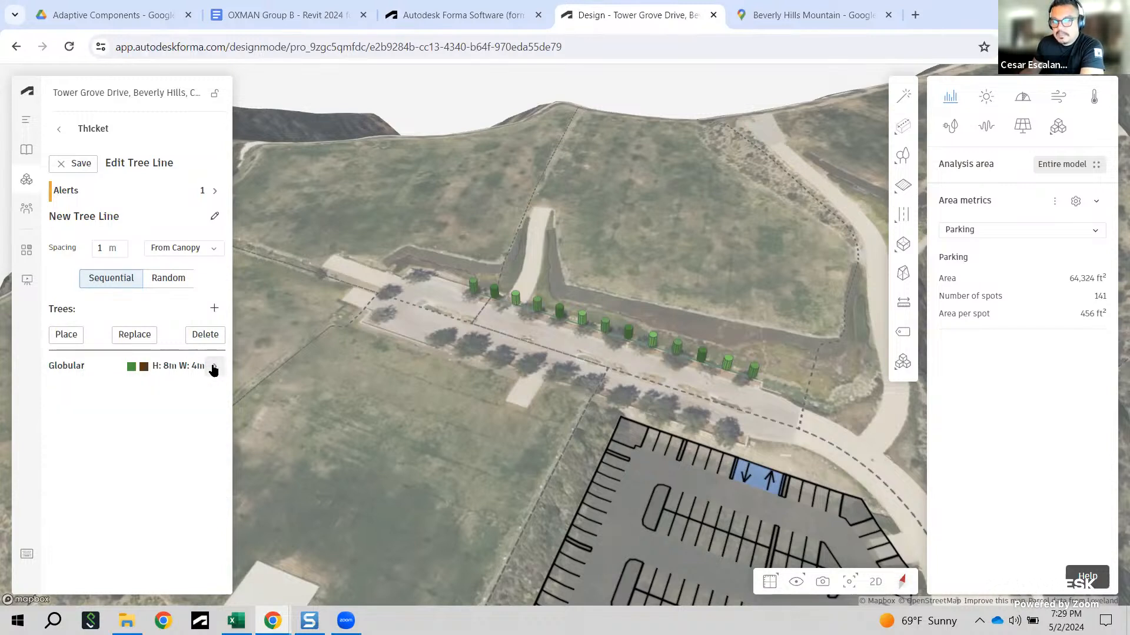
Step: Expand the Globular tree's settings and keep its canopy shape as Globular
click(214, 367)
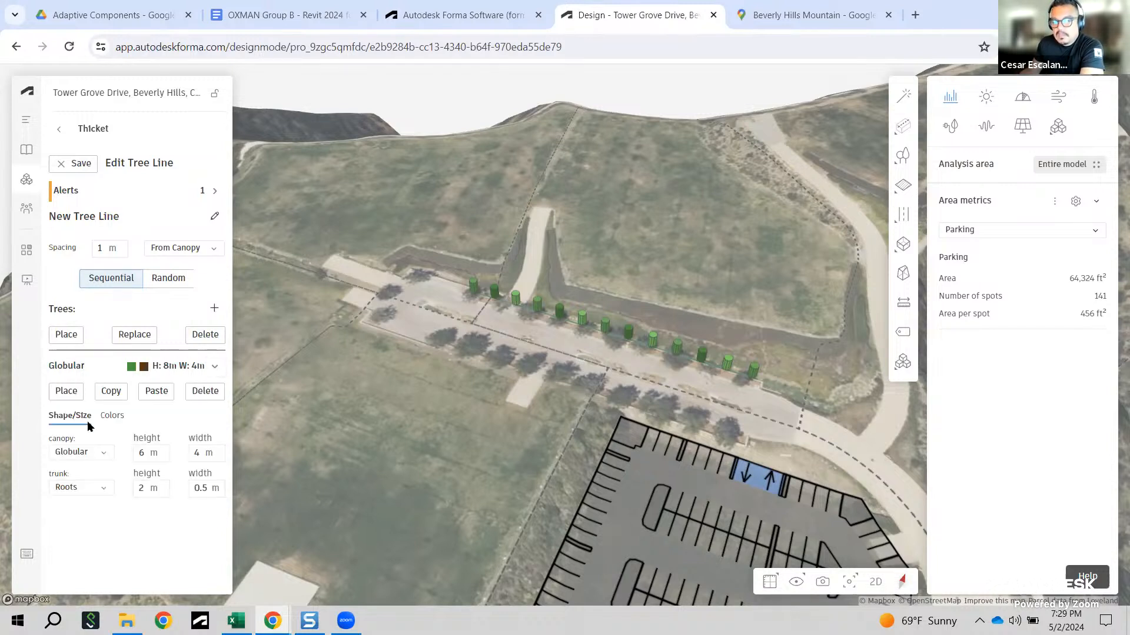
click(105, 454)
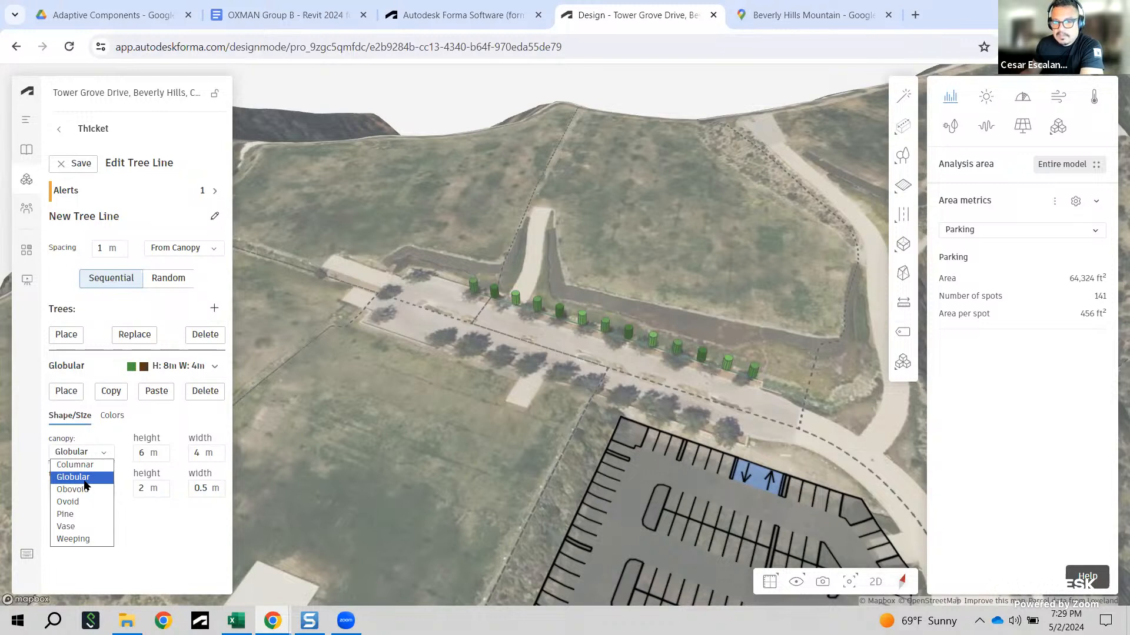
click(84, 480)
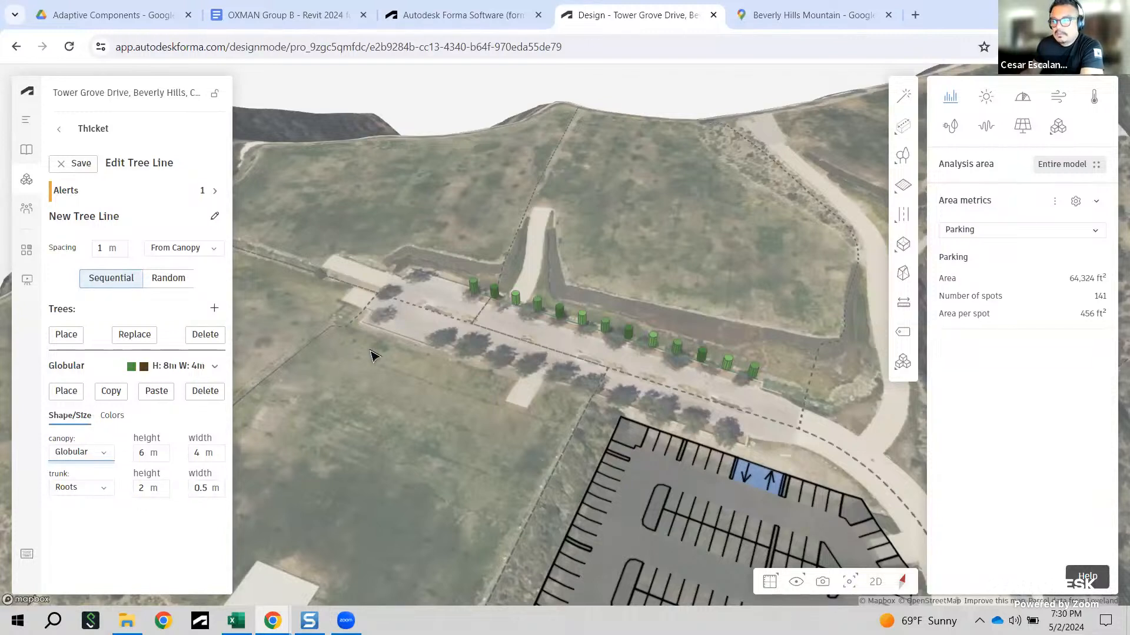
Step: Place the Globular tree line along the edge of the road nearest the parking lot, opposite the existing row of trees
click(69, 337)
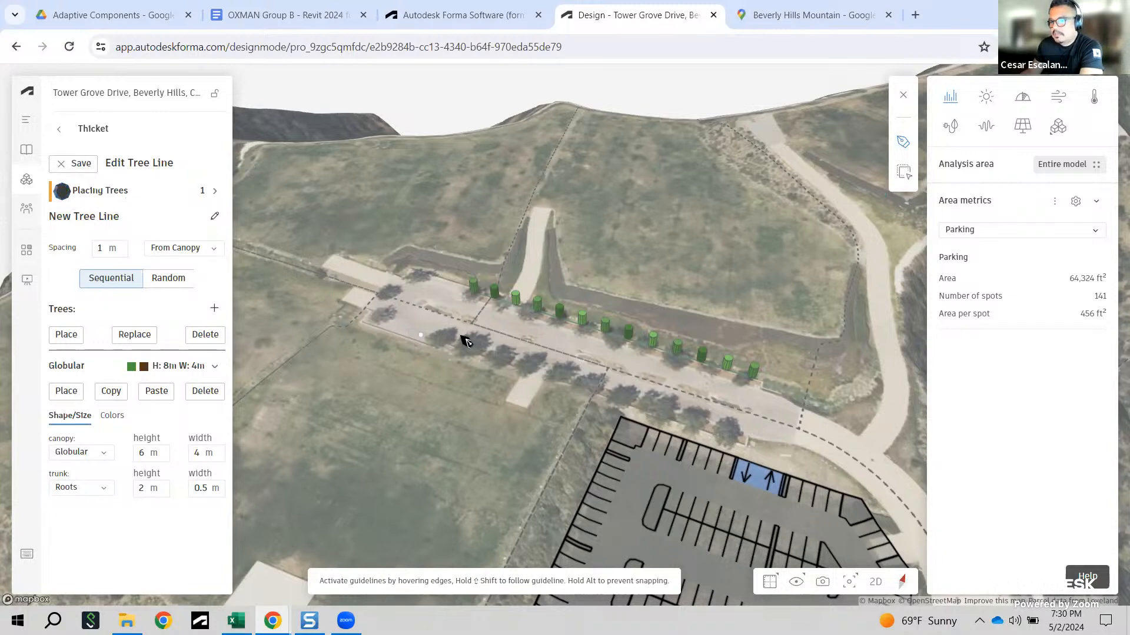
click(380, 313)
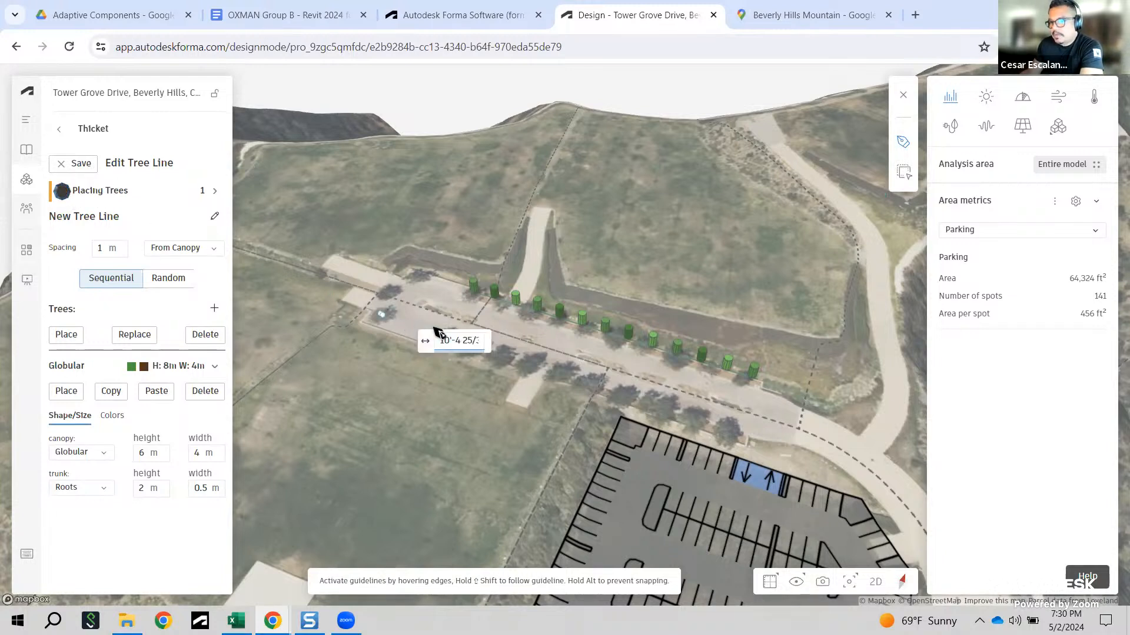
click(740, 436)
key(Return)
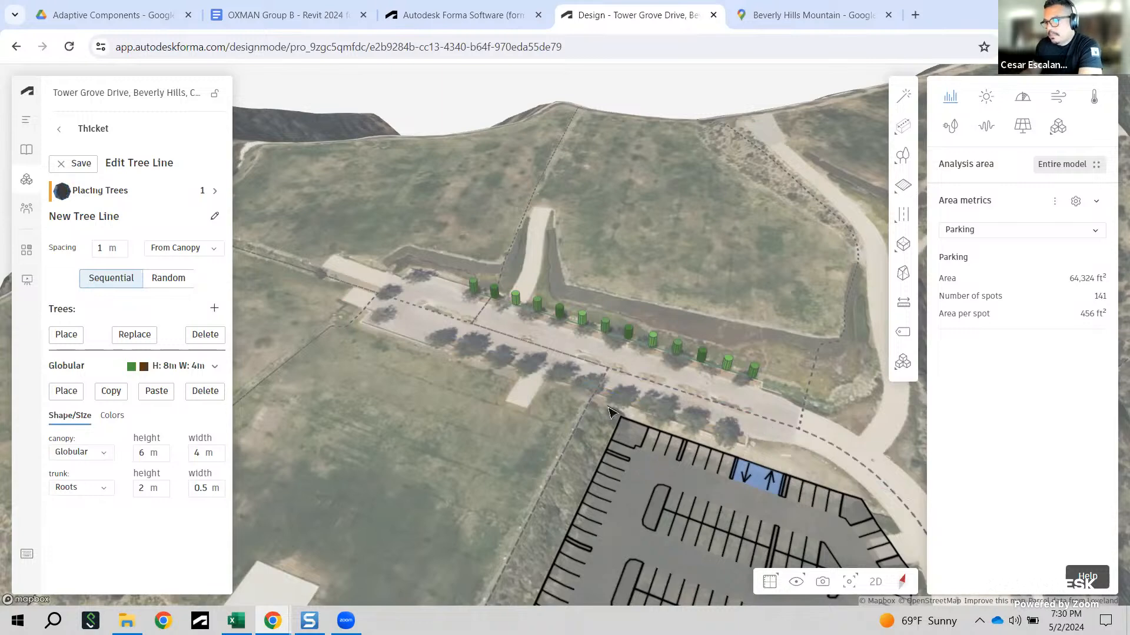
key(Return)
scroll(663, 398, up, 5)
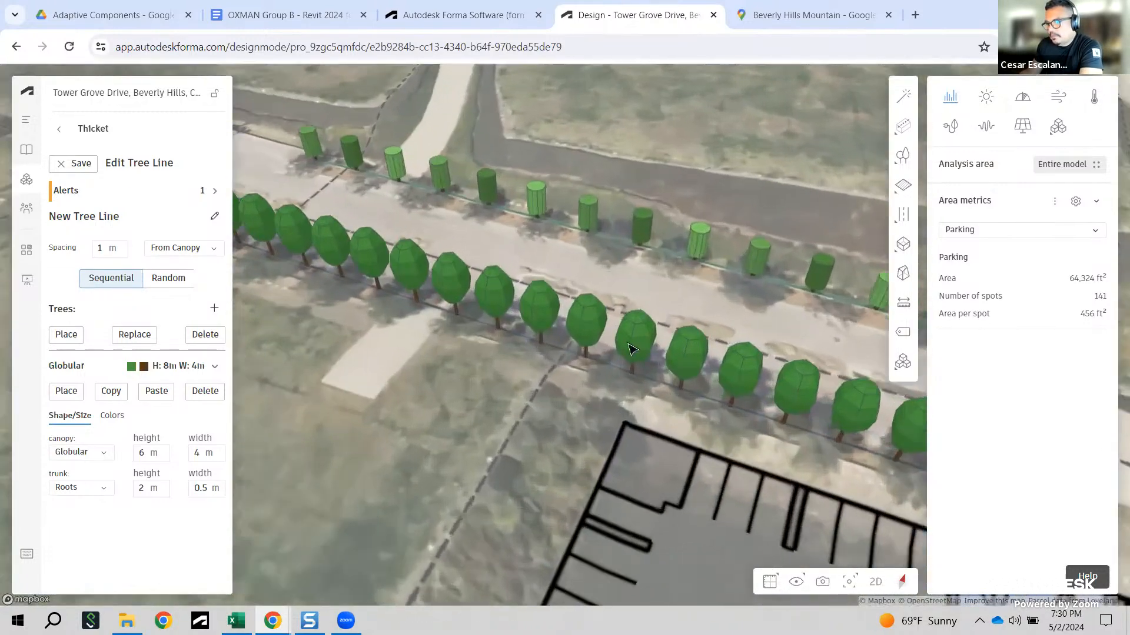
scroll(706, 238, down, 5)
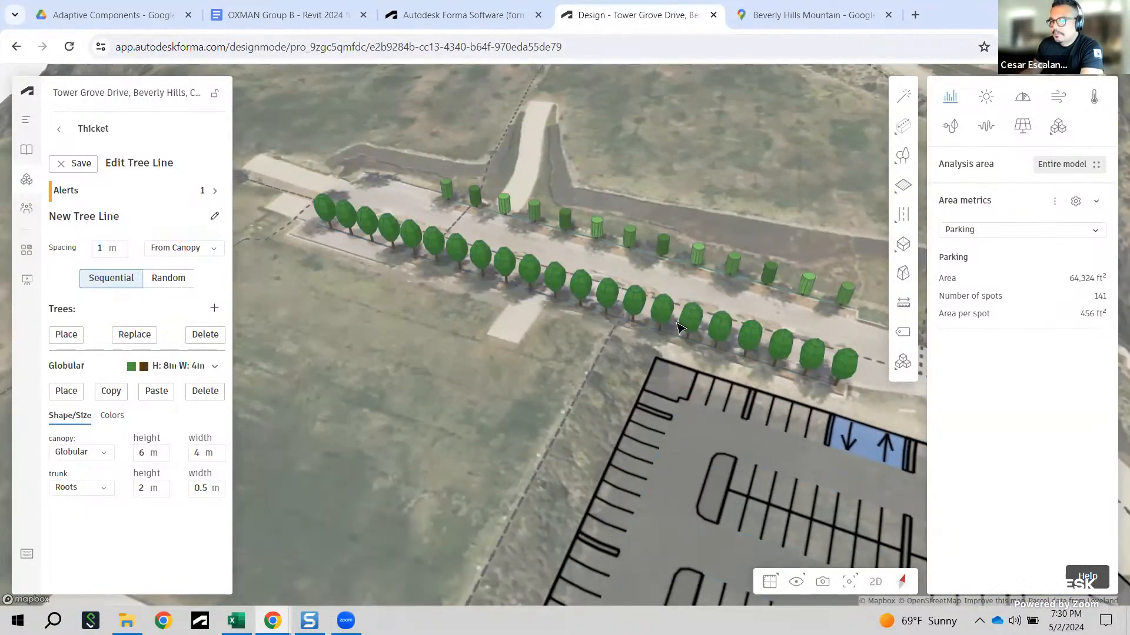
Step: Select the new roadside tree line, set its canopy shape to Pine and replace its trees
click(679, 344)
scroll(465, 306, up, 2)
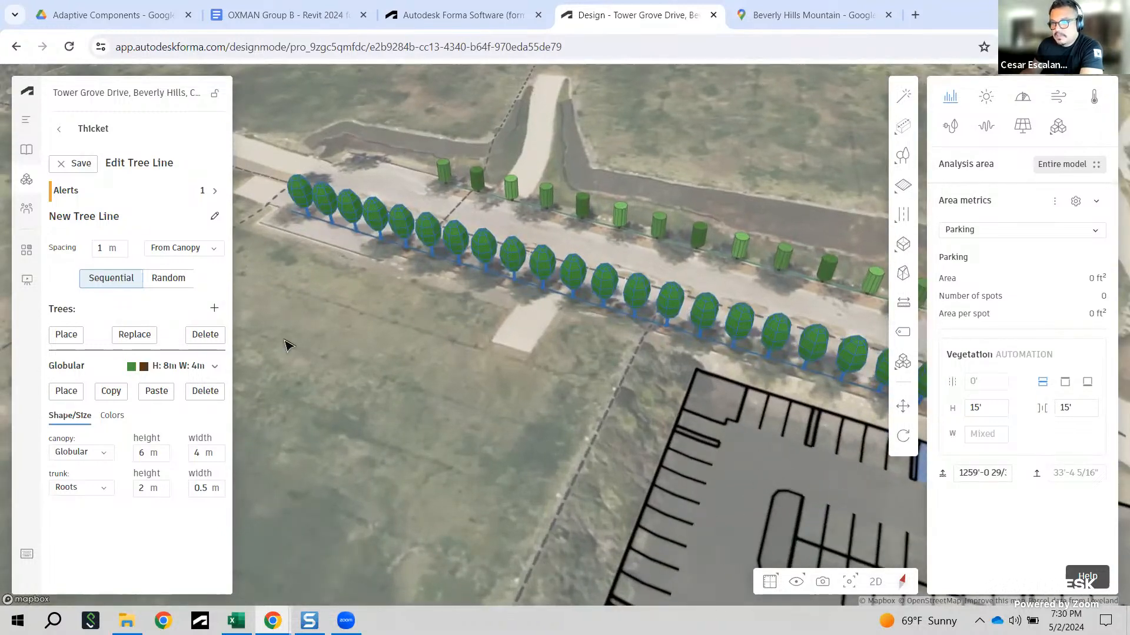
click(103, 452)
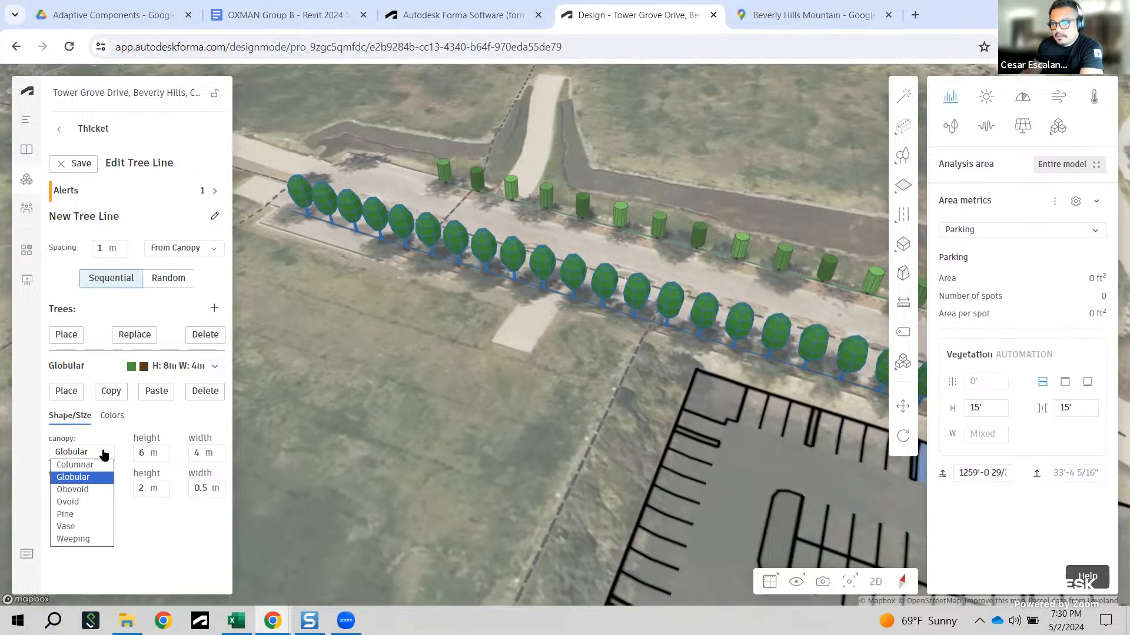
click(75, 516)
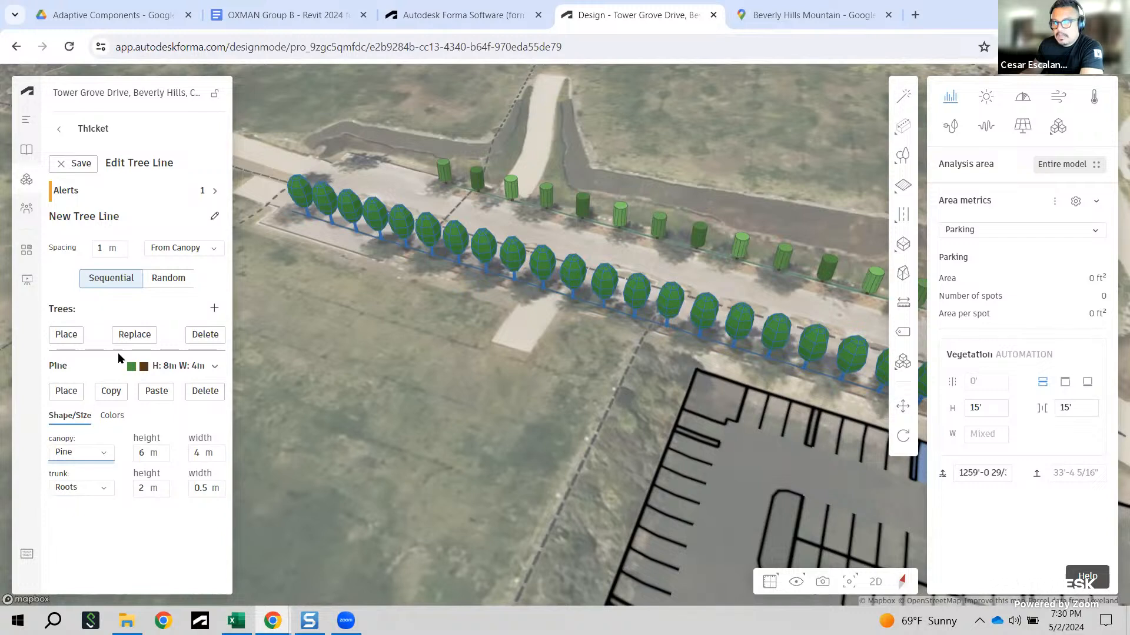
click(140, 335)
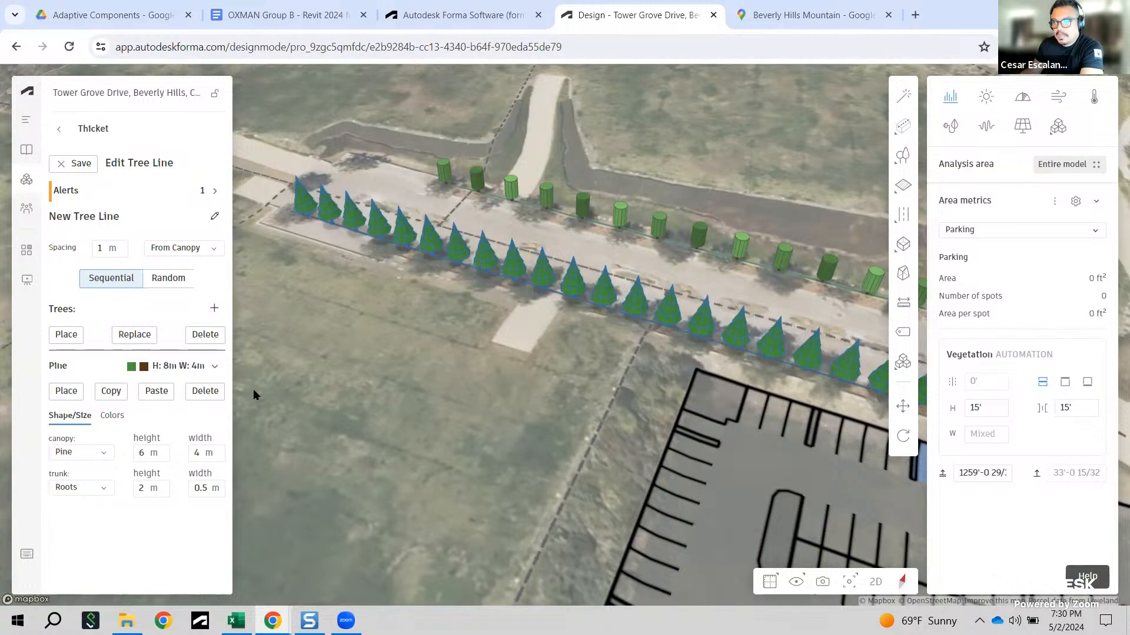
Step: Change the selected roadside line's canopy shape to Ovoid, replace its trees and inspect them up close
click(104, 454)
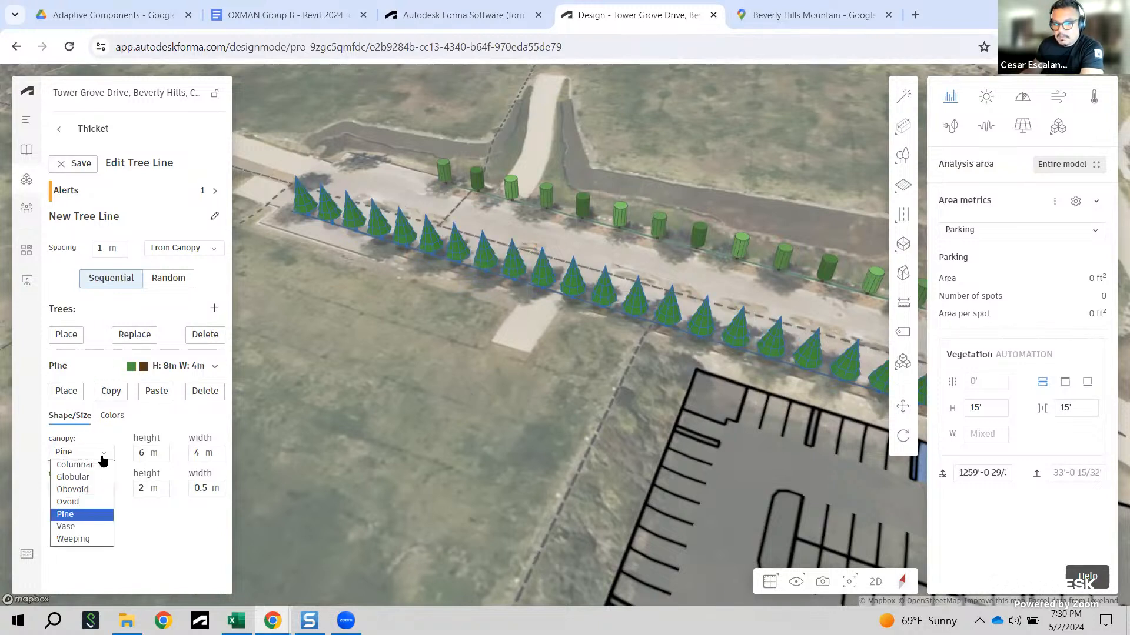
click(75, 502)
click(140, 335)
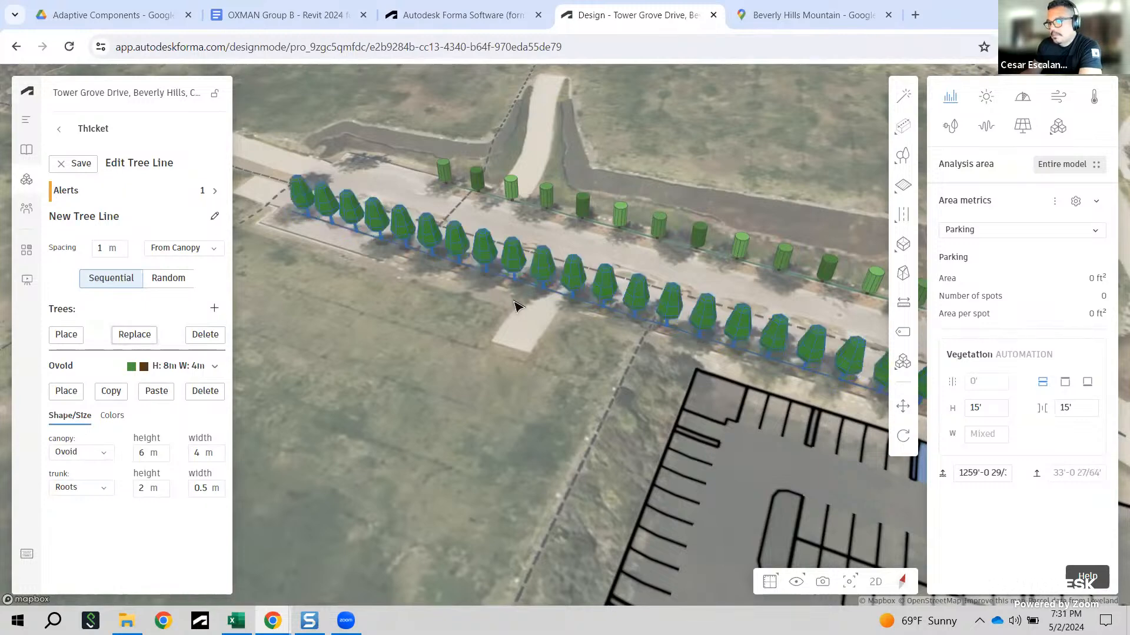
scroll(700, 338, up, 3)
scroll(703, 347, up, 3)
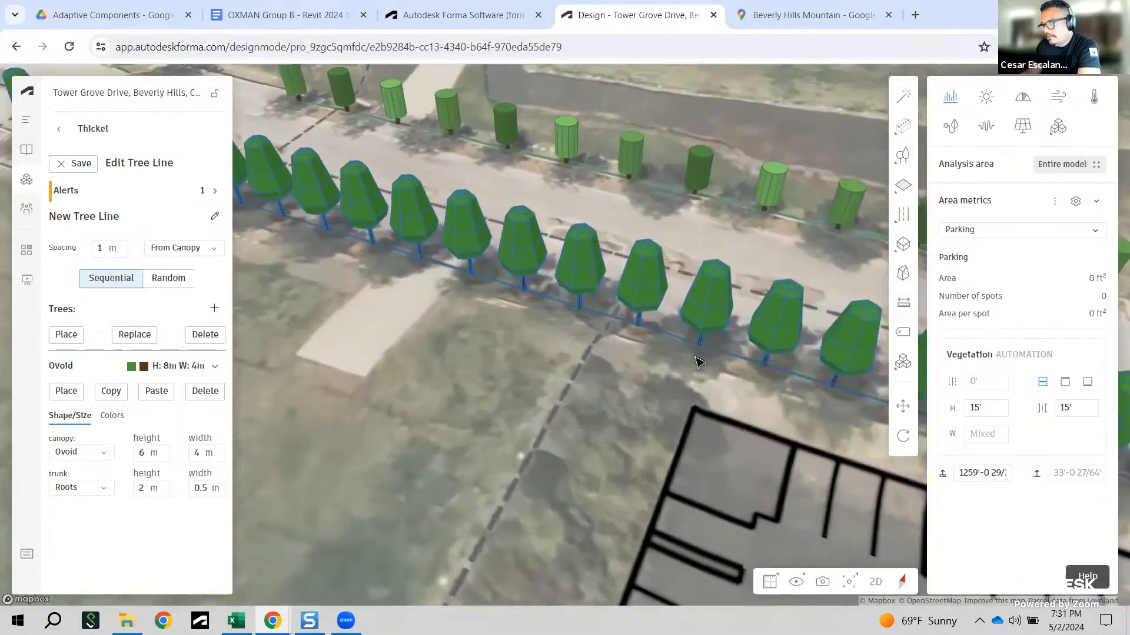
scroll(699, 357, down, 3)
Step: Set the canopy shape back to Globular and place a single tree on the grass beside the dashed boundary near the parking lot
click(98, 452)
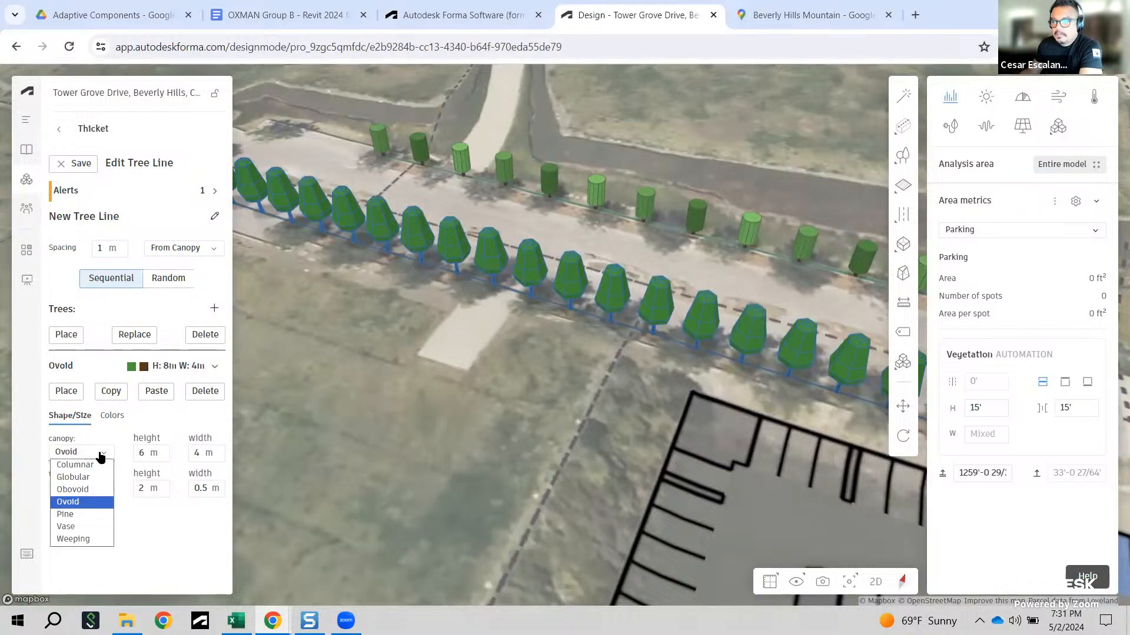
click(87, 478)
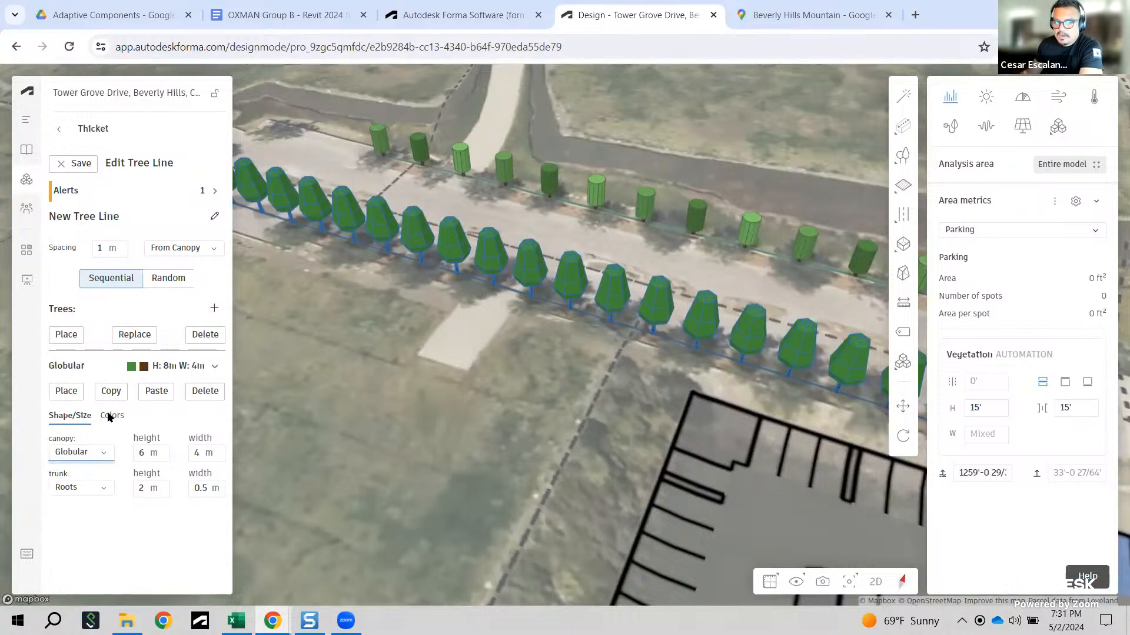
click(70, 392)
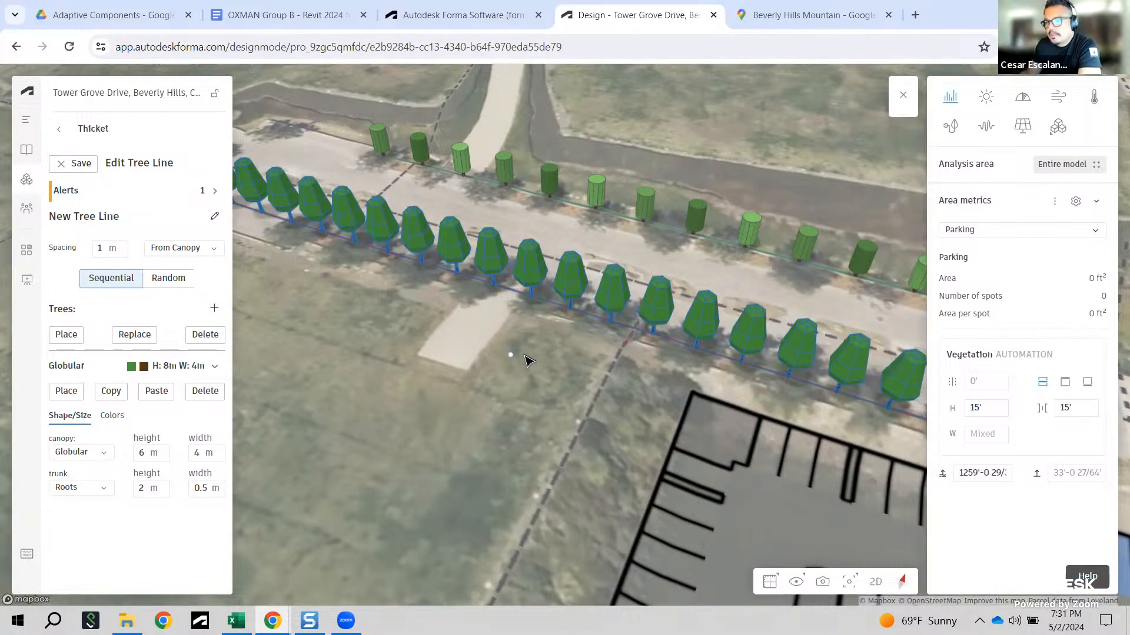
scroll(525, 356, down, 2)
middle_drag(542, 287, 447, 359)
middle_drag(606, 315, 424, 240)
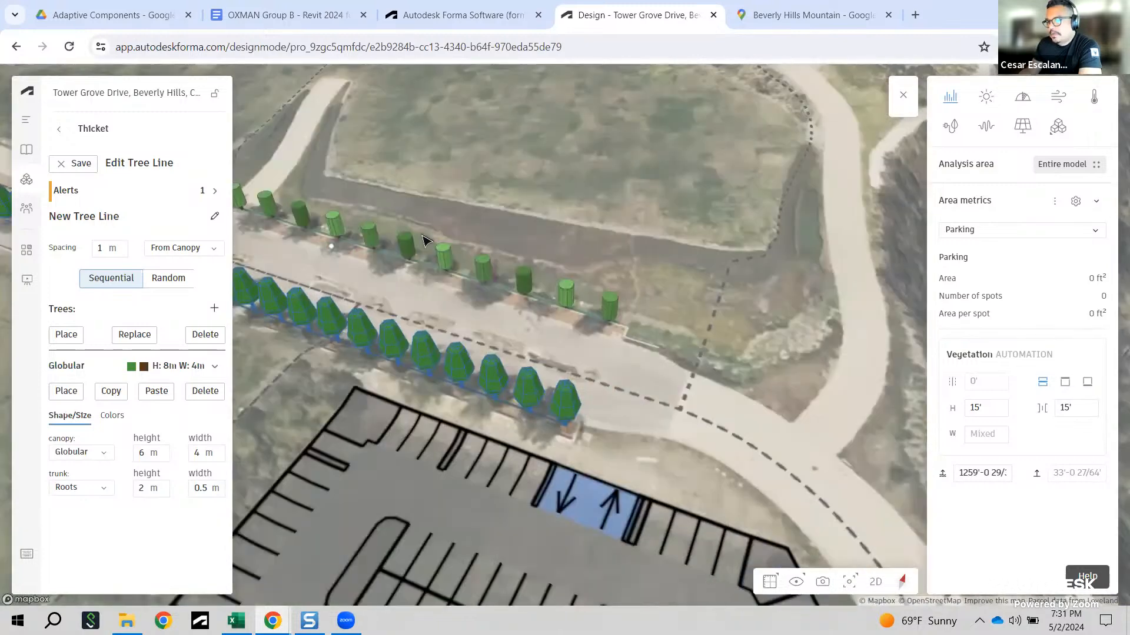
scroll(424, 239, down, 1)
middle_drag(594, 312, 999, 270)
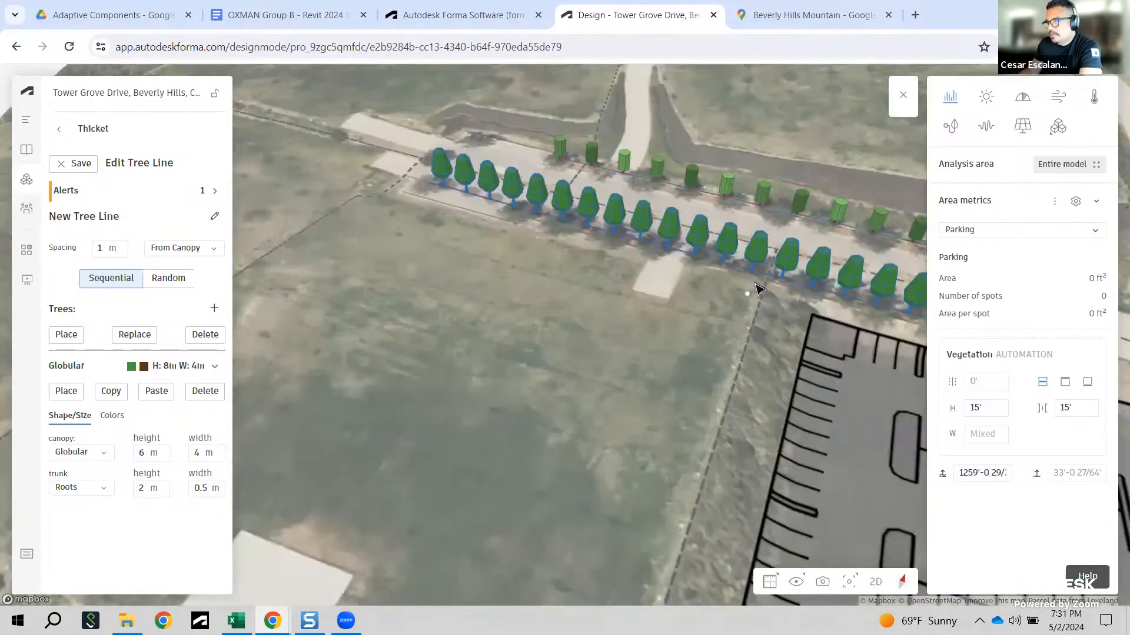
key(Escape)
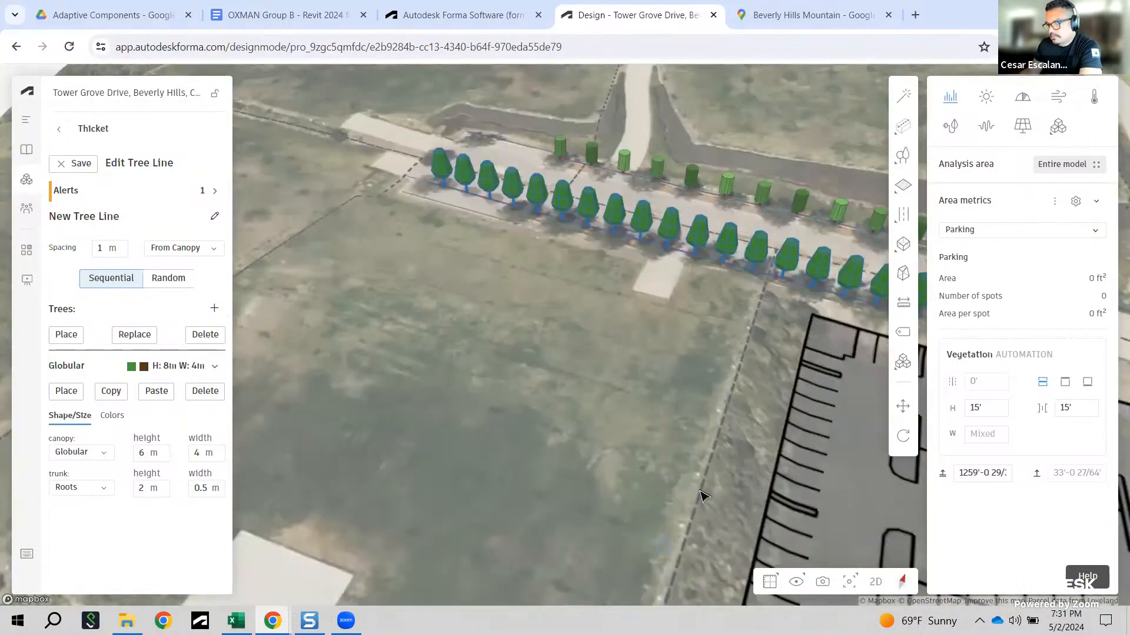
key(Escape)
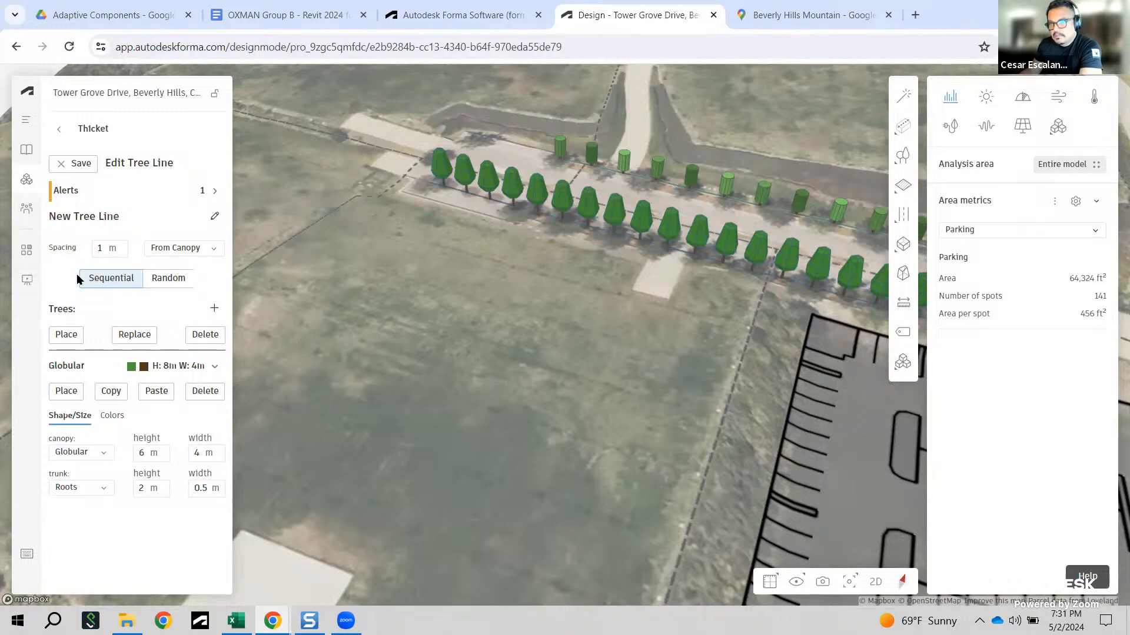
click(68, 396)
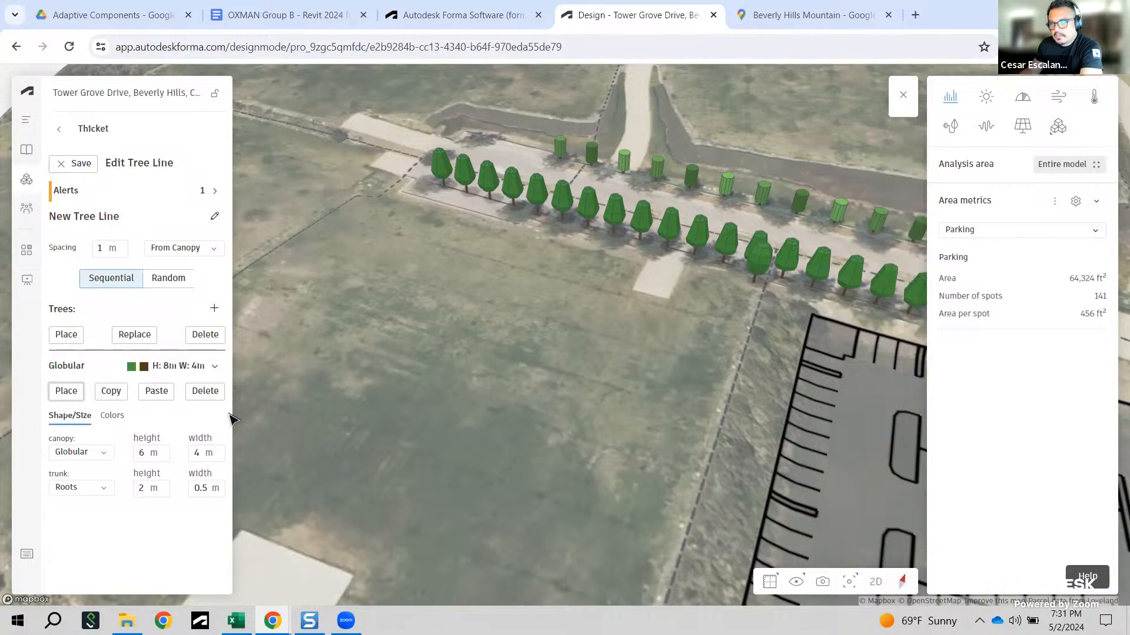
click(660, 550)
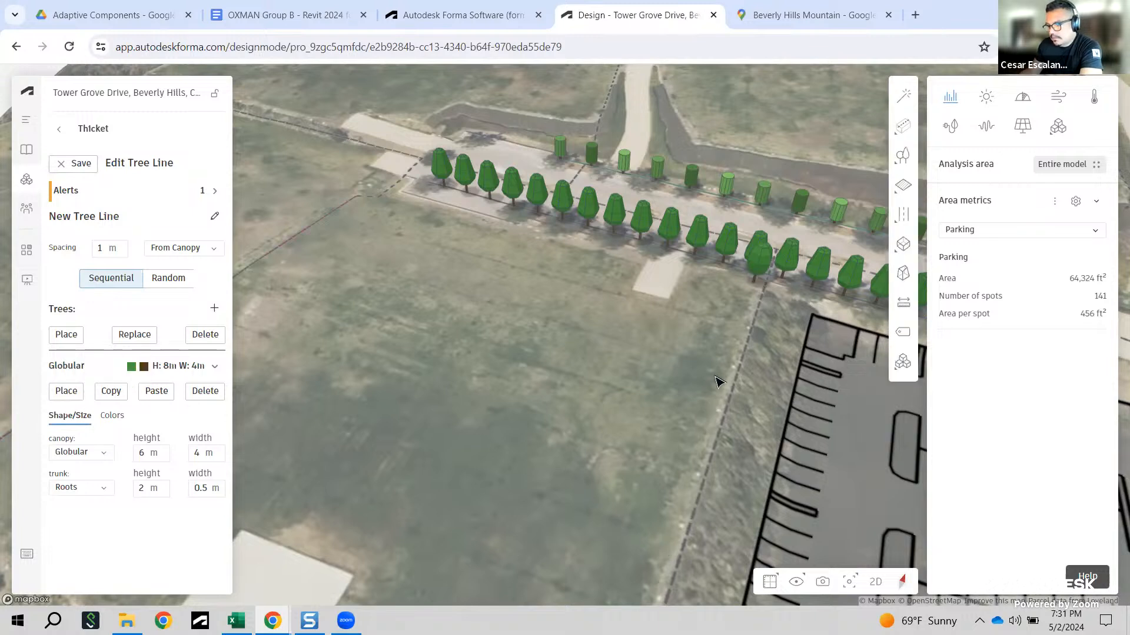
Step: Place a Globular tree line along the dashed boundary beside the parking lot, running from near the single tree up to the road
click(69, 343)
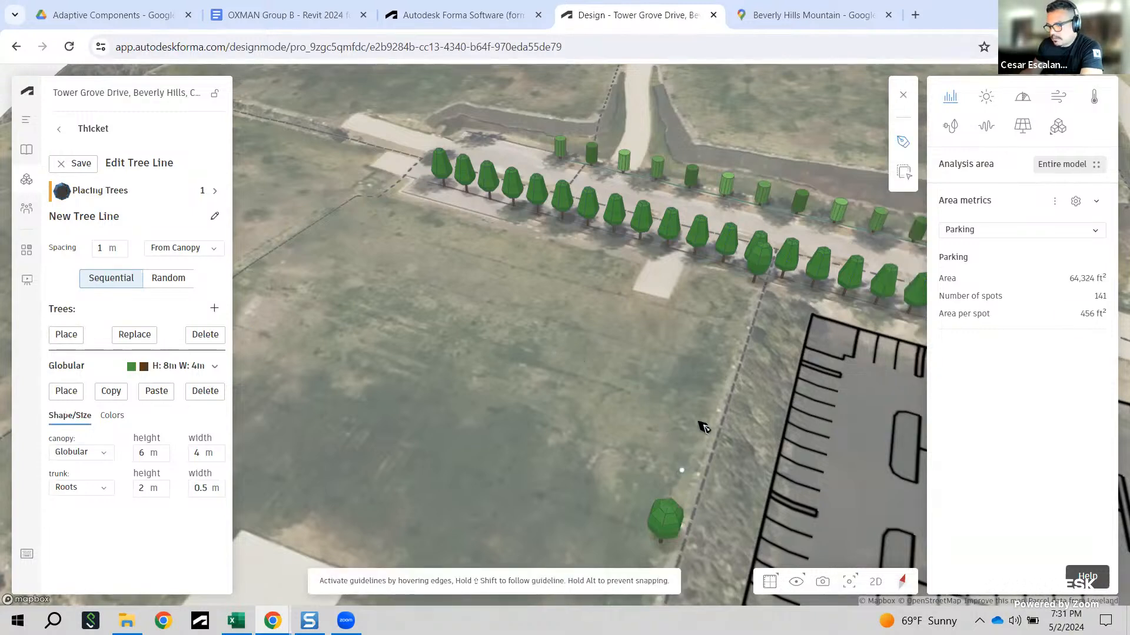
click(688, 487)
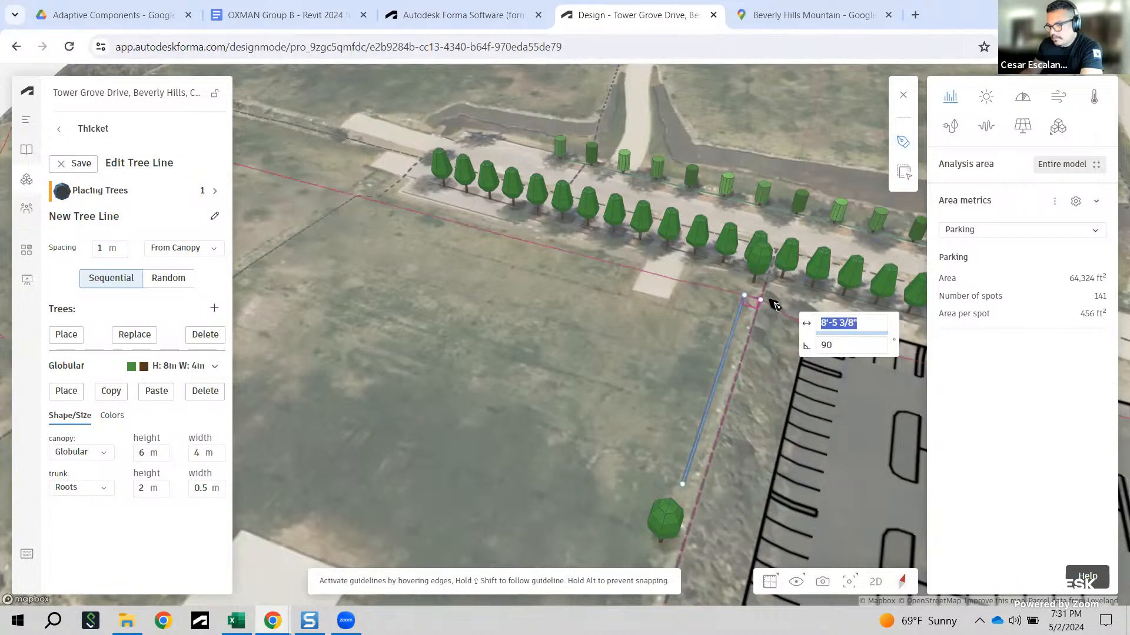
key(Escape)
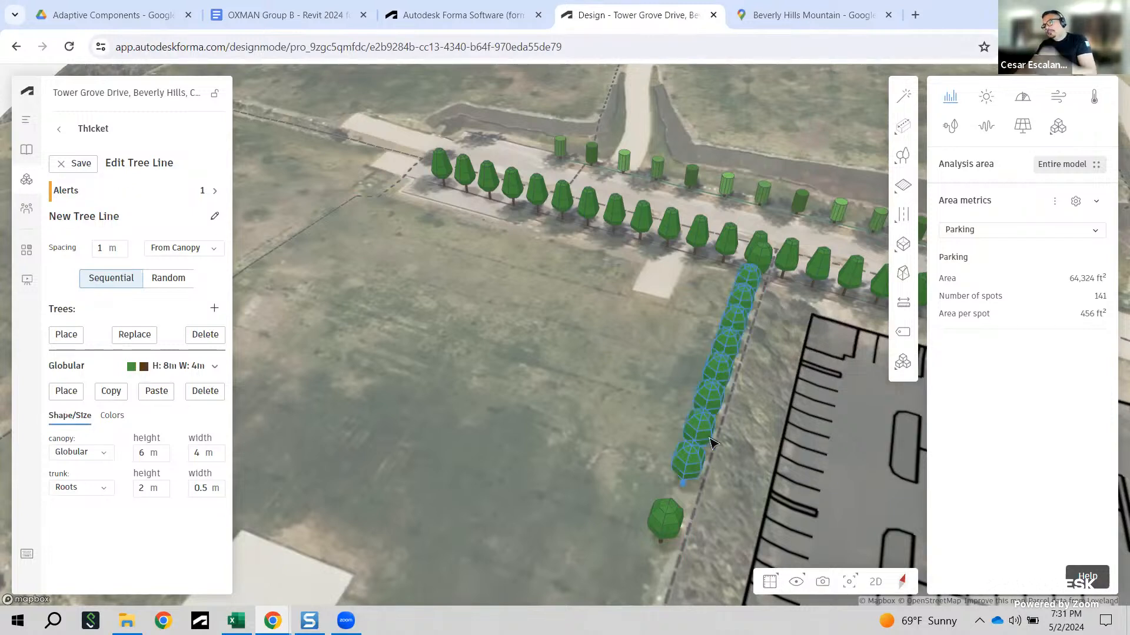
Step: Delete the two single Globular trees at either end of the boundary tree line
click(675, 525)
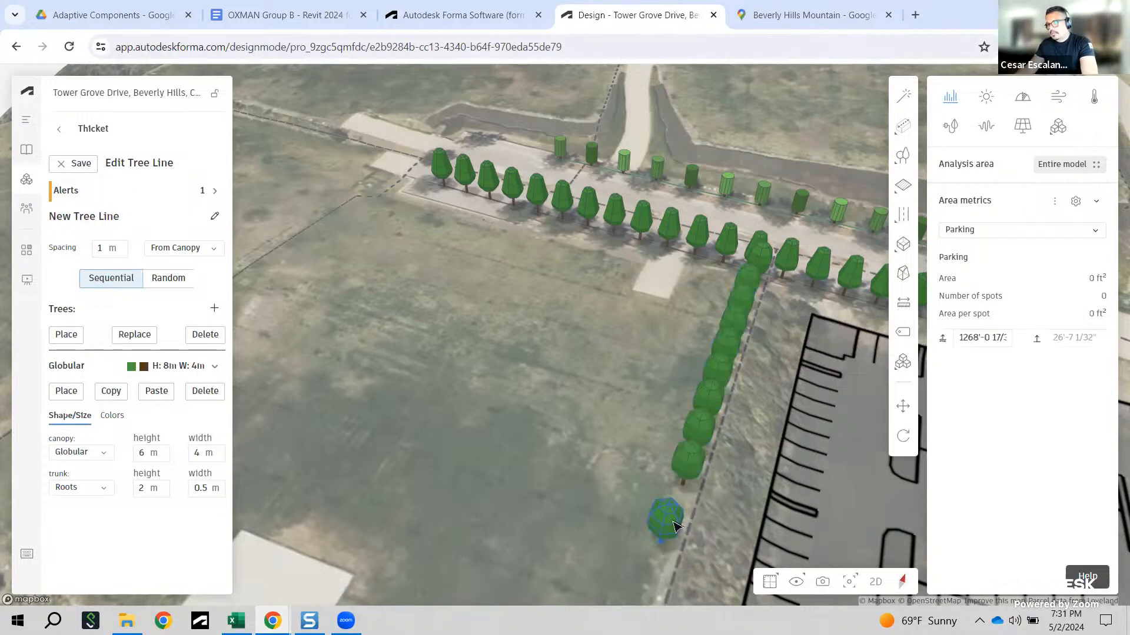
key(Delete)
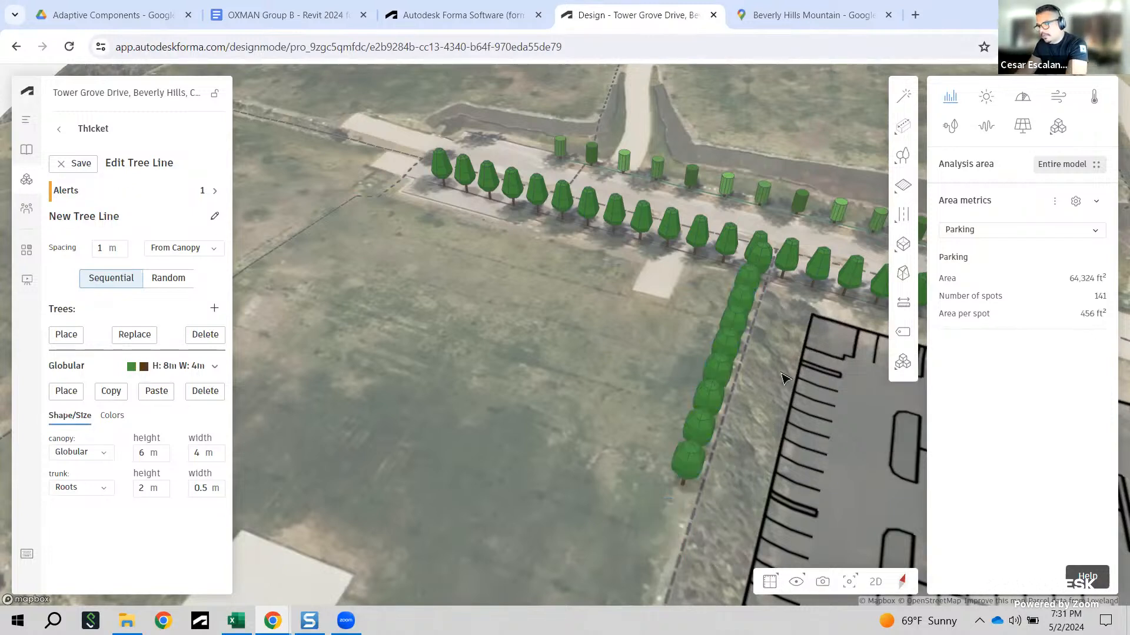
click(768, 258)
key(Delete)
middle_drag(629, 439, 512, 480)
scroll(613, 466, down, 1)
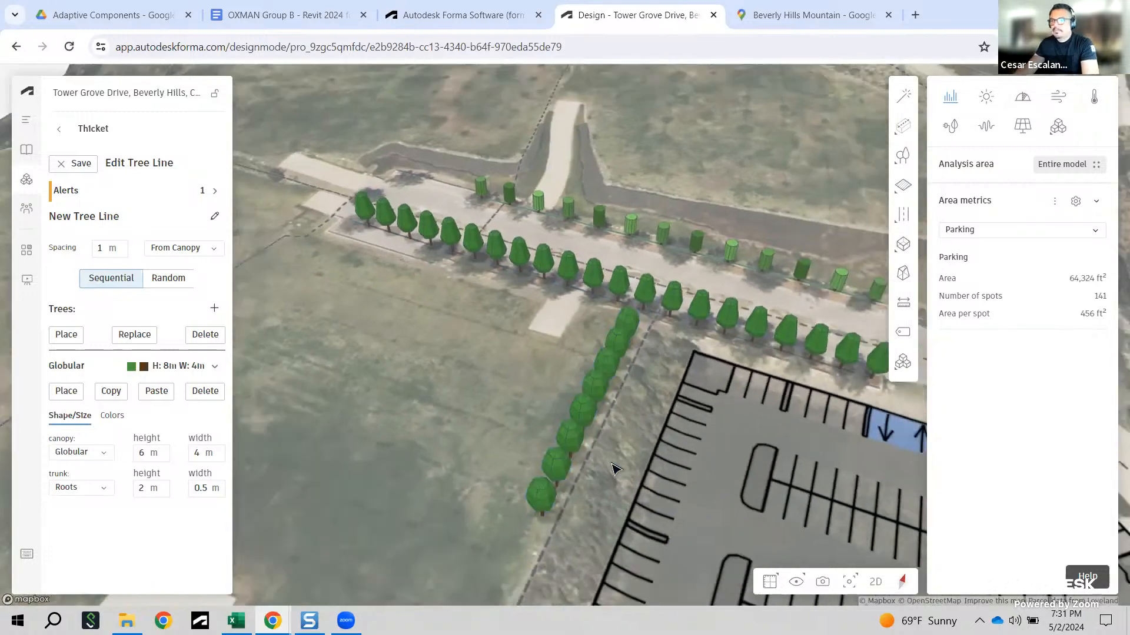
Step: Select the boundary tree line, set its Globular canopy height to 20 m and replace its trees
click(706, 509)
scroll(694, 516, down, 1)
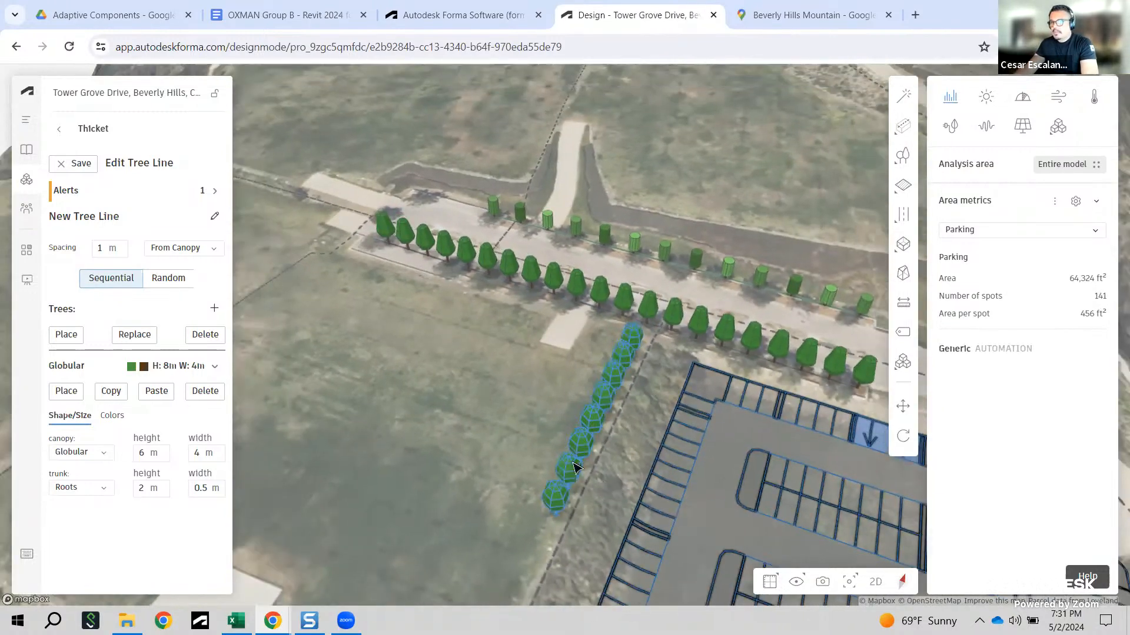
click(573, 466)
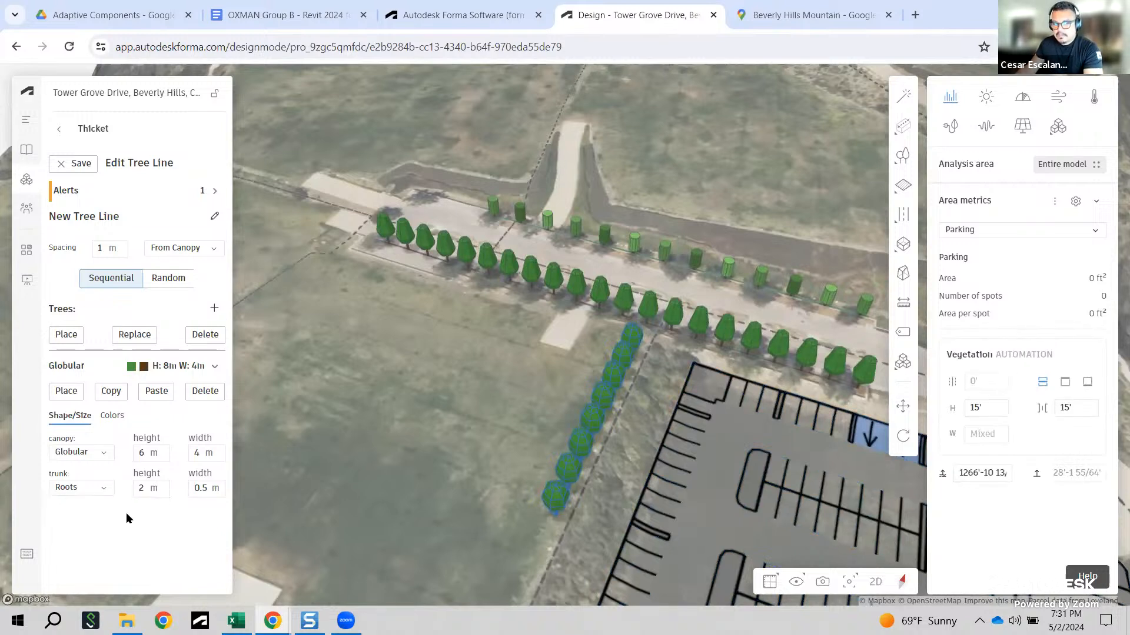
double_click(143, 454)
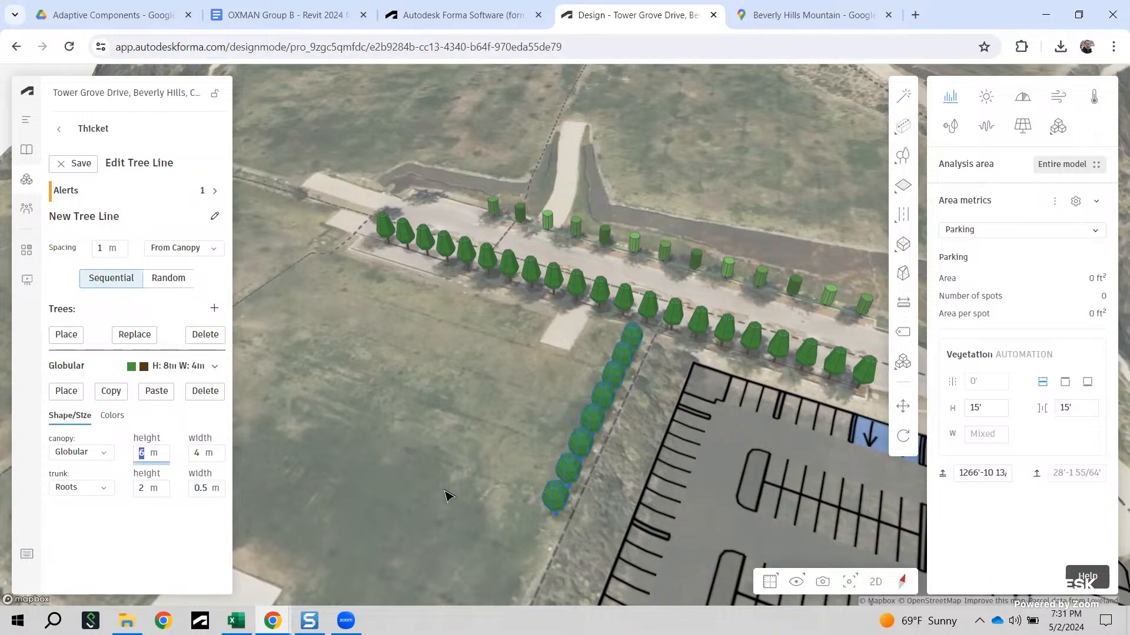
text(20)
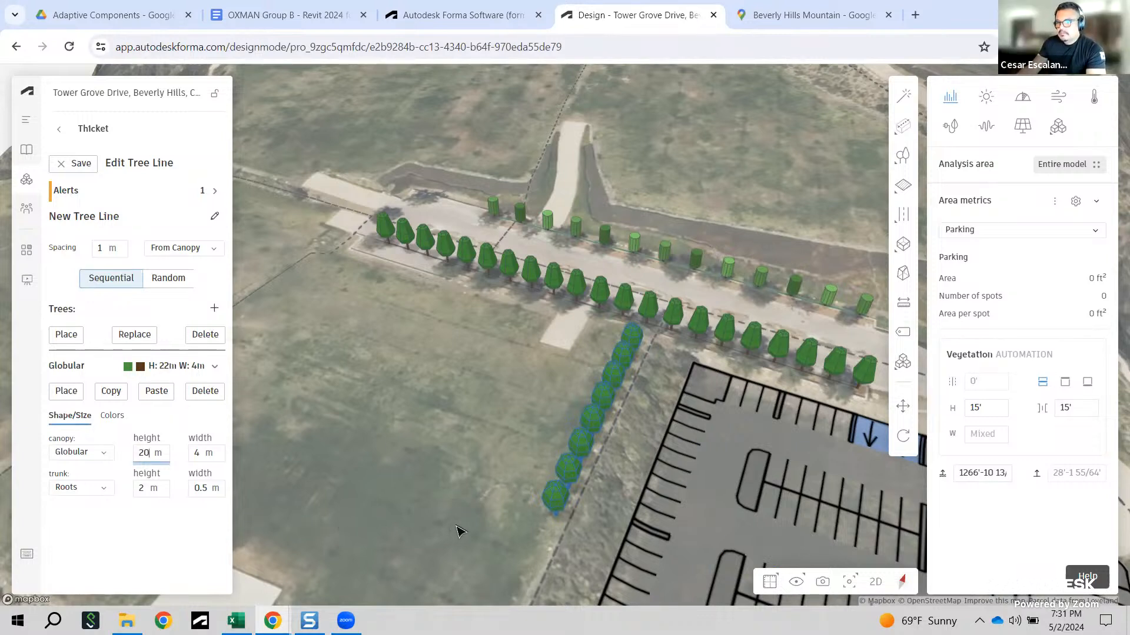
click(135, 339)
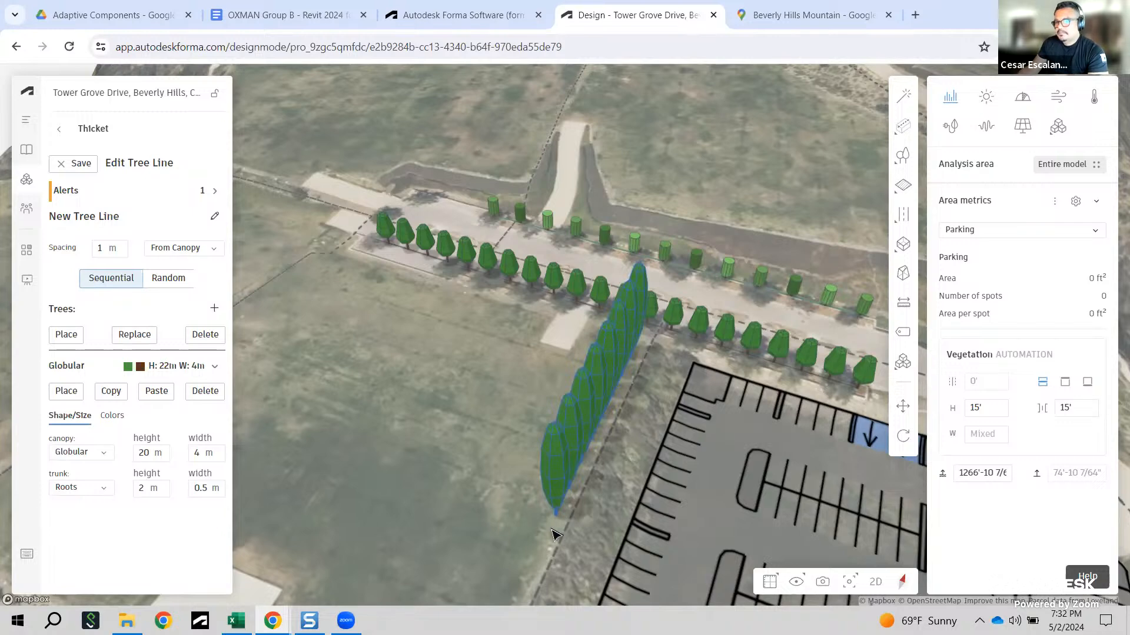
Step: Draw a line building in a C shape on the open grass beside the parking lot, starting with a leg about 150 ft long along the road
scroll(556, 530, down, 1)
right_drag(543, 534, 626, 530)
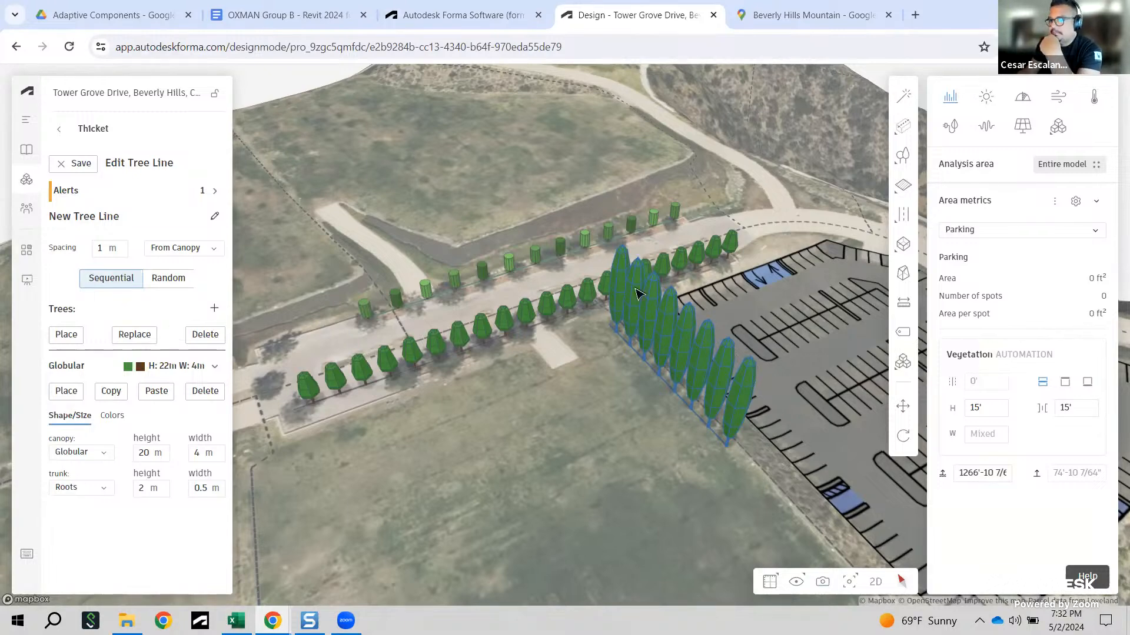
scroll(641, 294, down, 2)
middle_drag(643, 366, 653, 280)
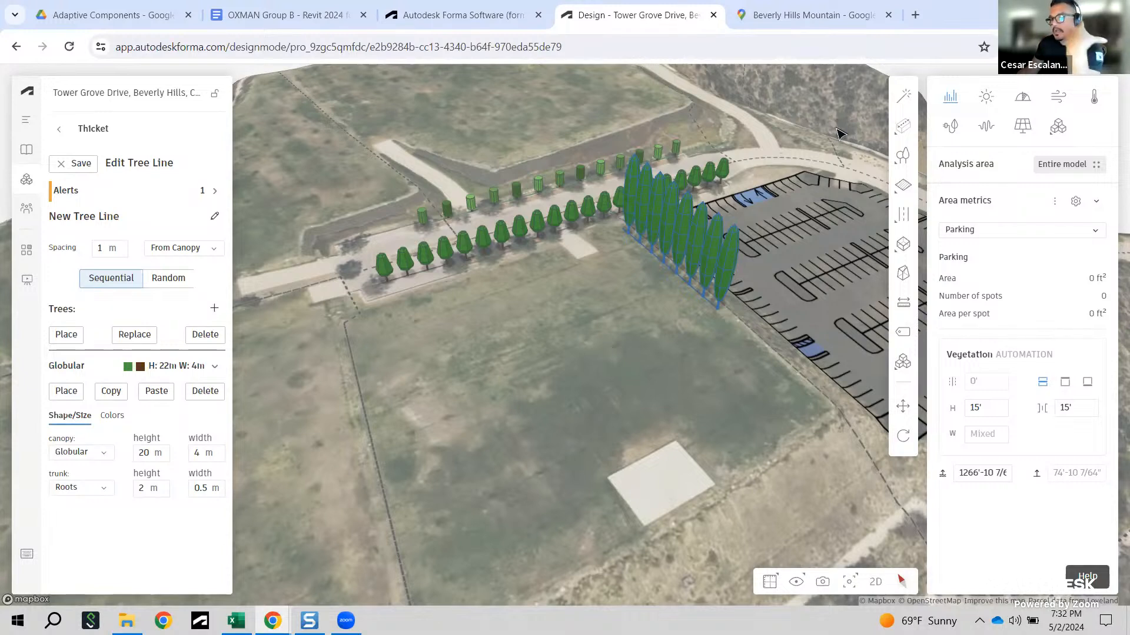
mouse_move(906, 128)
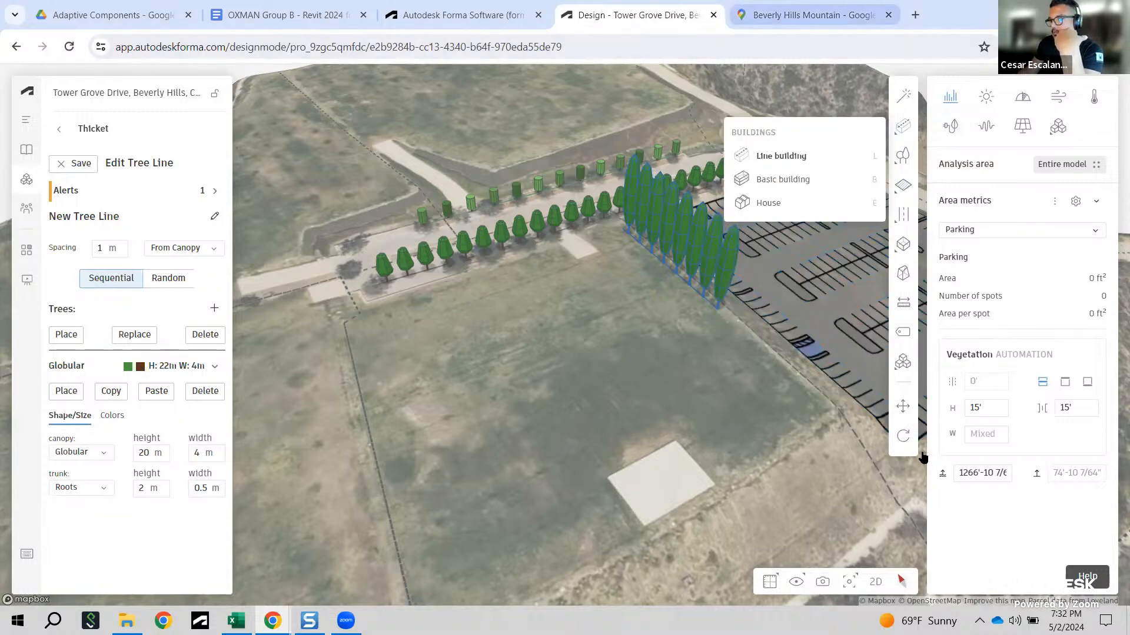
mouse_move(908, 252)
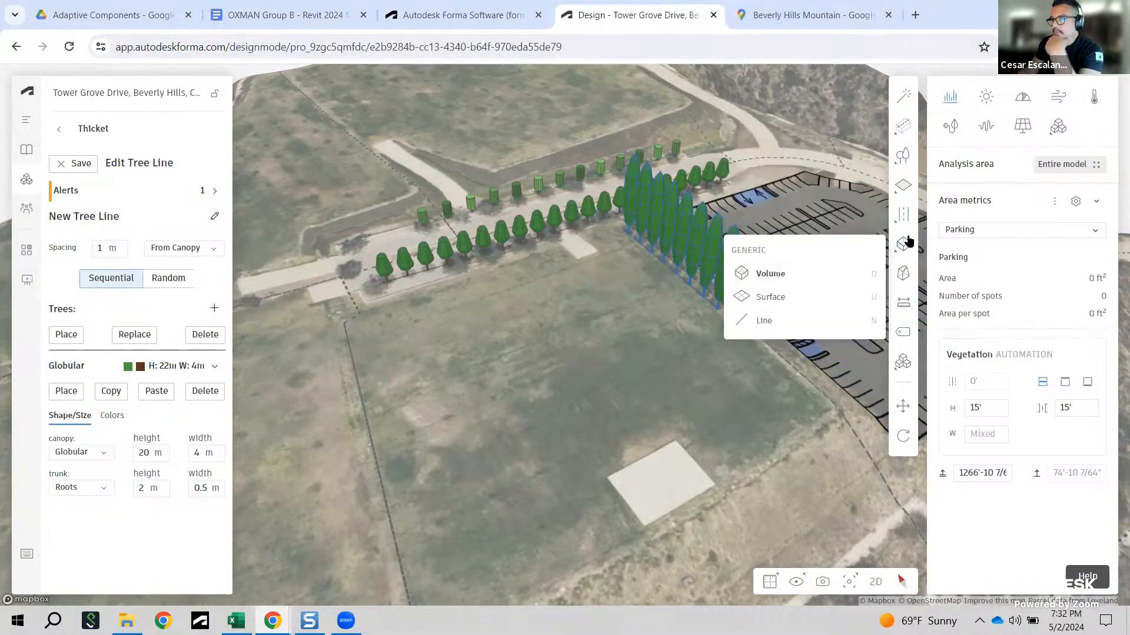
click(907, 130)
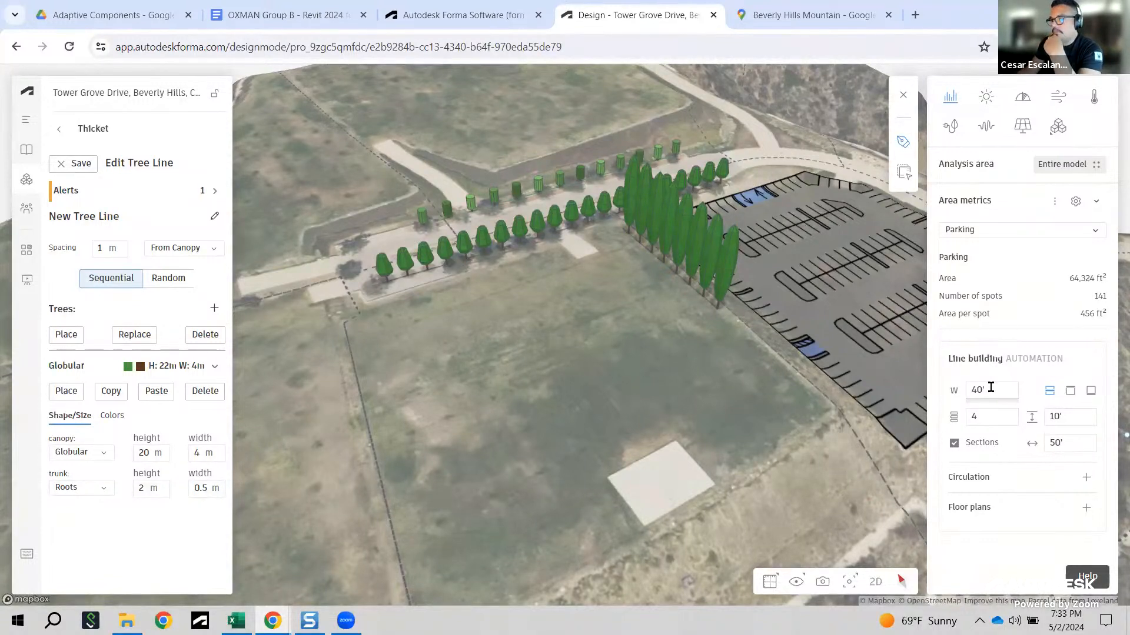
click(979, 418)
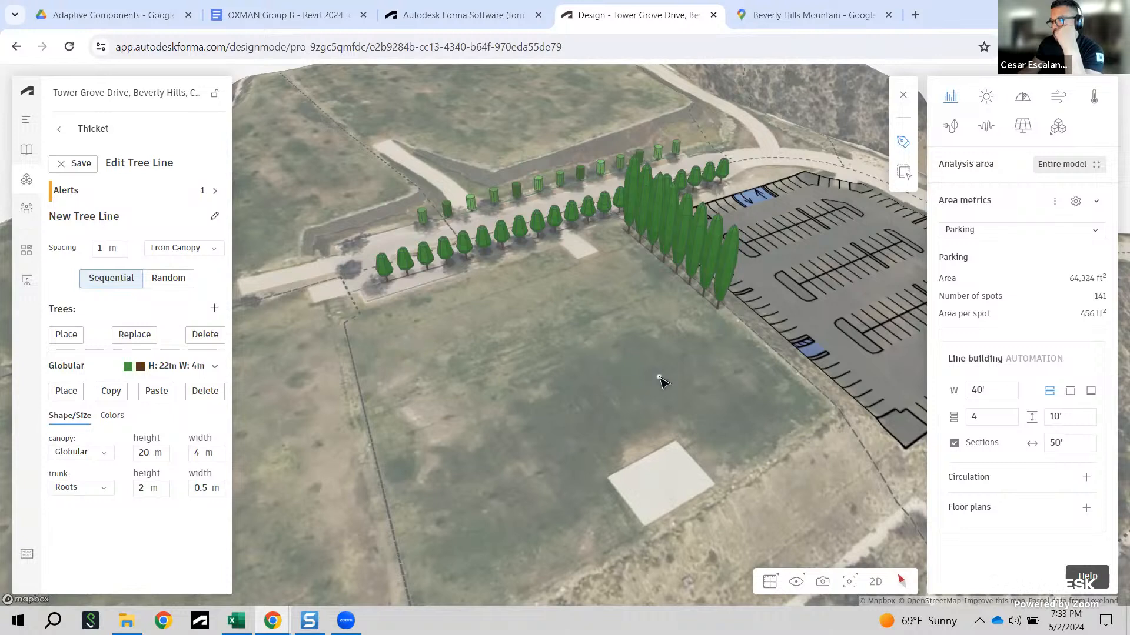
click(569, 254)
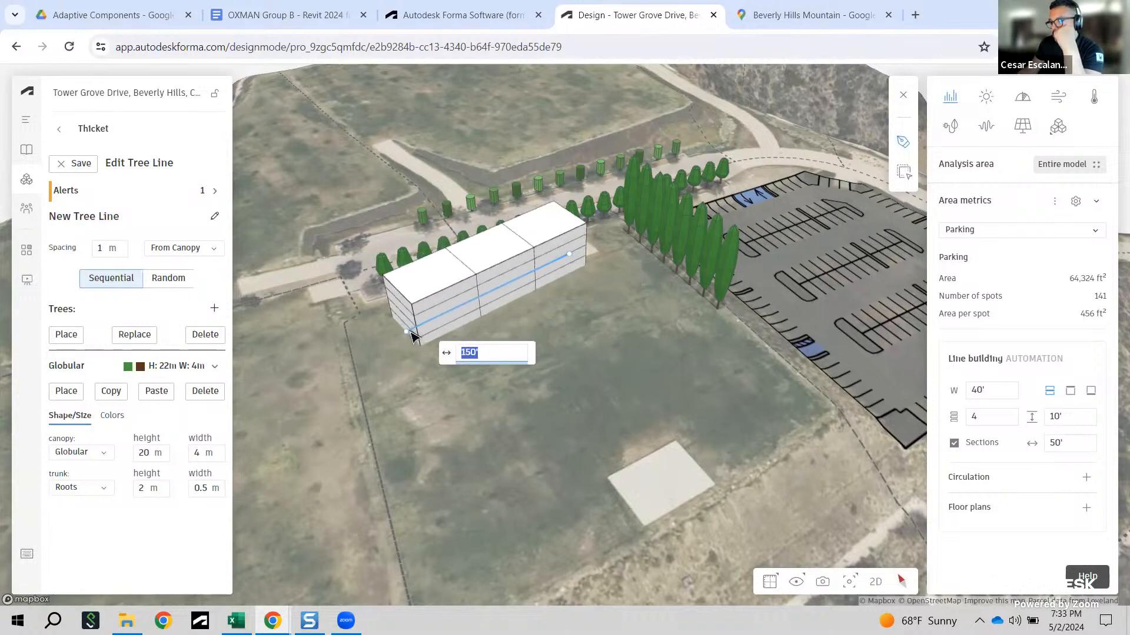
click(406, 332)
click(518, 435)
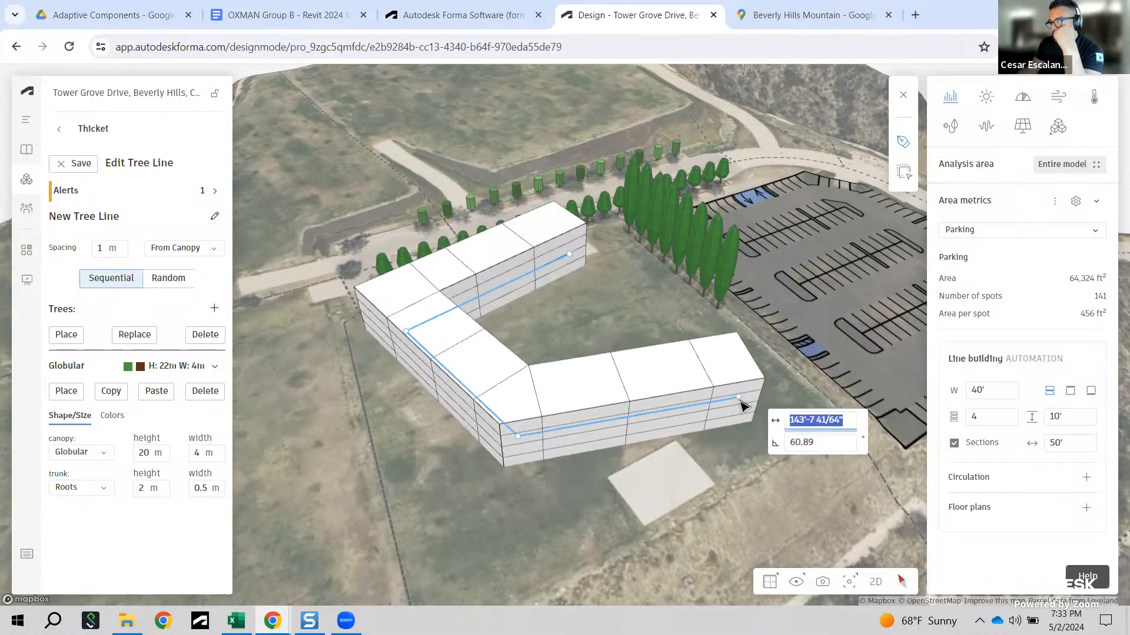
click(744, 402)
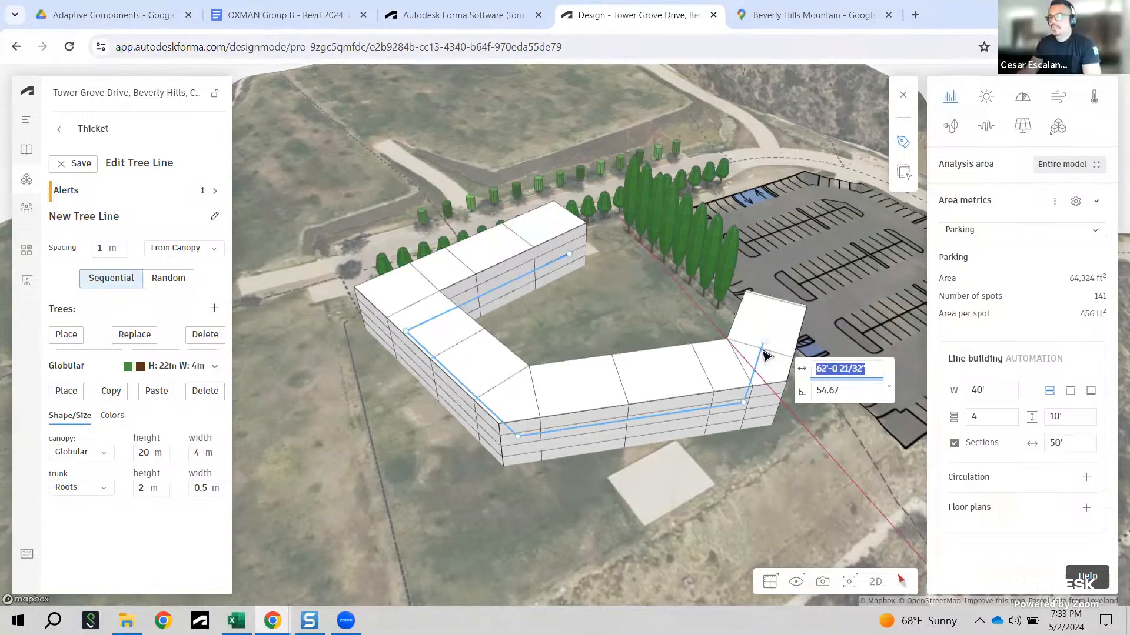
click(744, 403)
right_drag(676, 433, 655, 457)
Step: Set the selected line building's width to 30 ft, its floor count to 6 and its section length to 40 ft
click(595, 408)
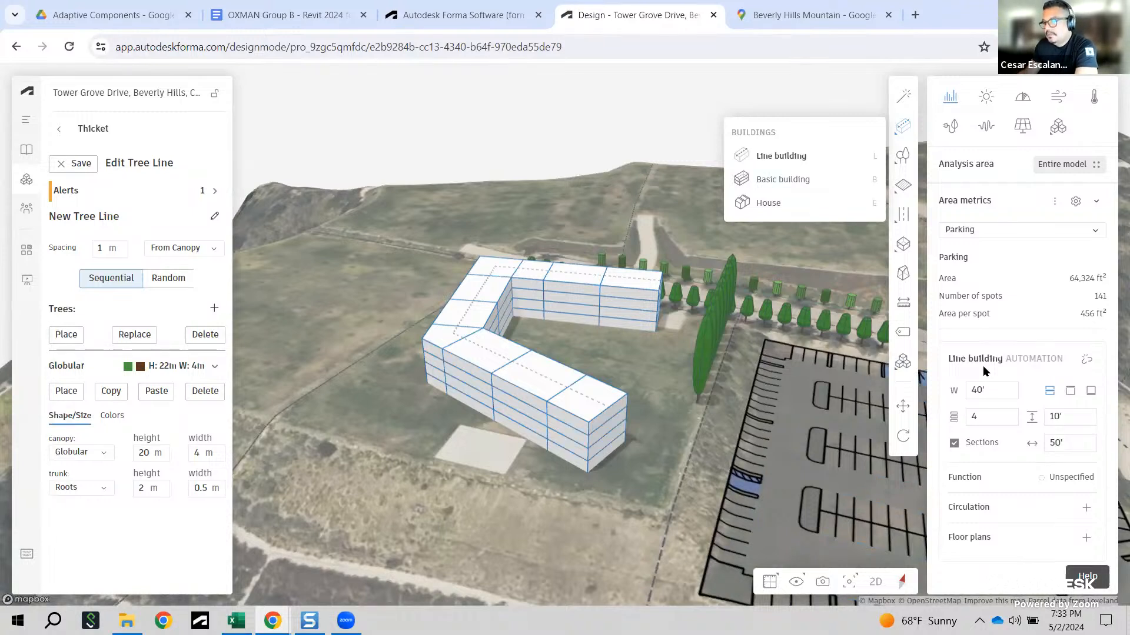
click(1009, 397)
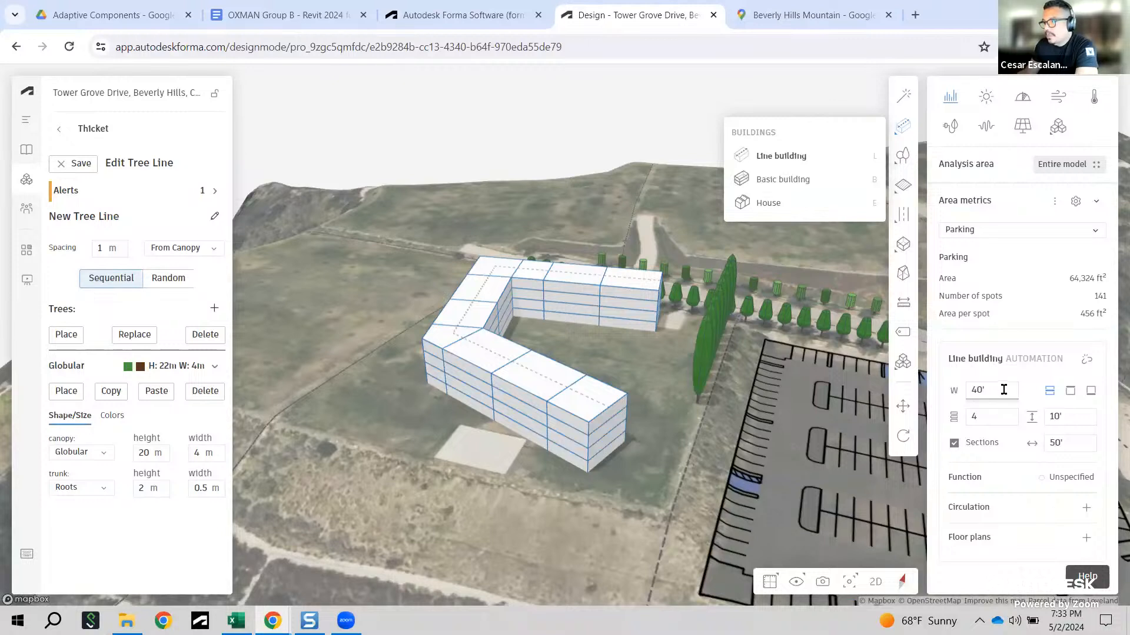
text(30)
key(Tab)
text(6)
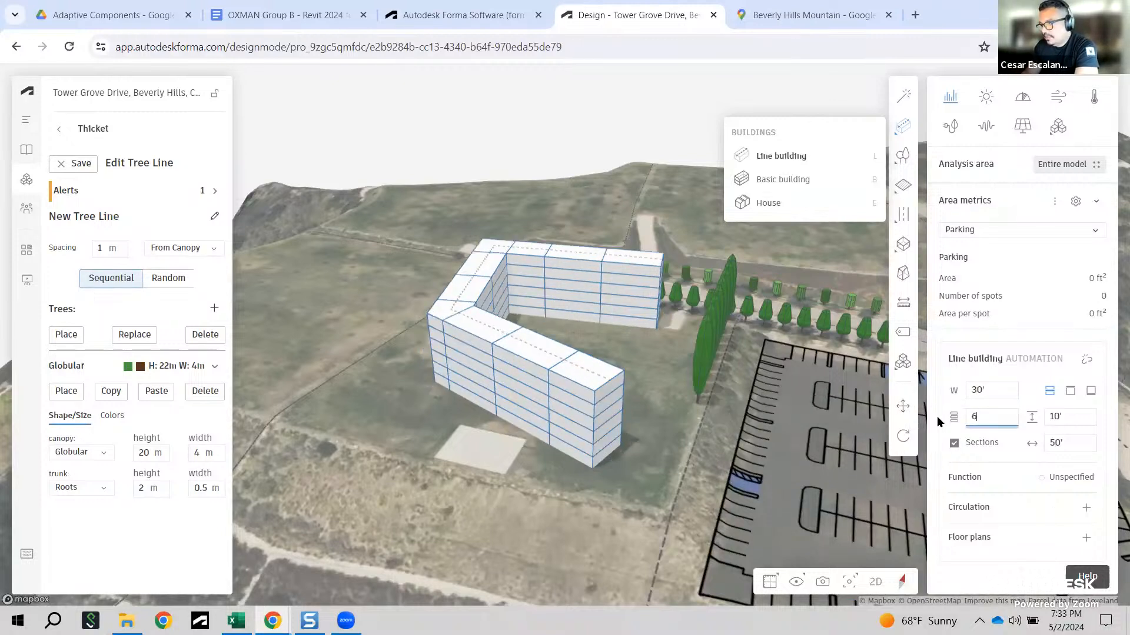
click(1075, 446)
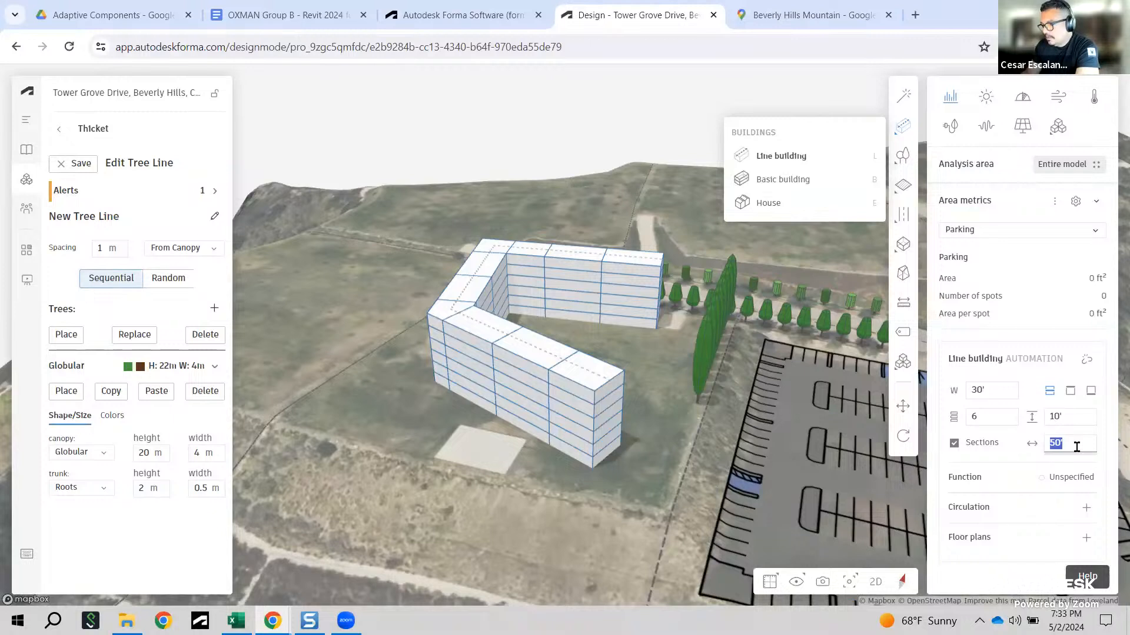
text(40)
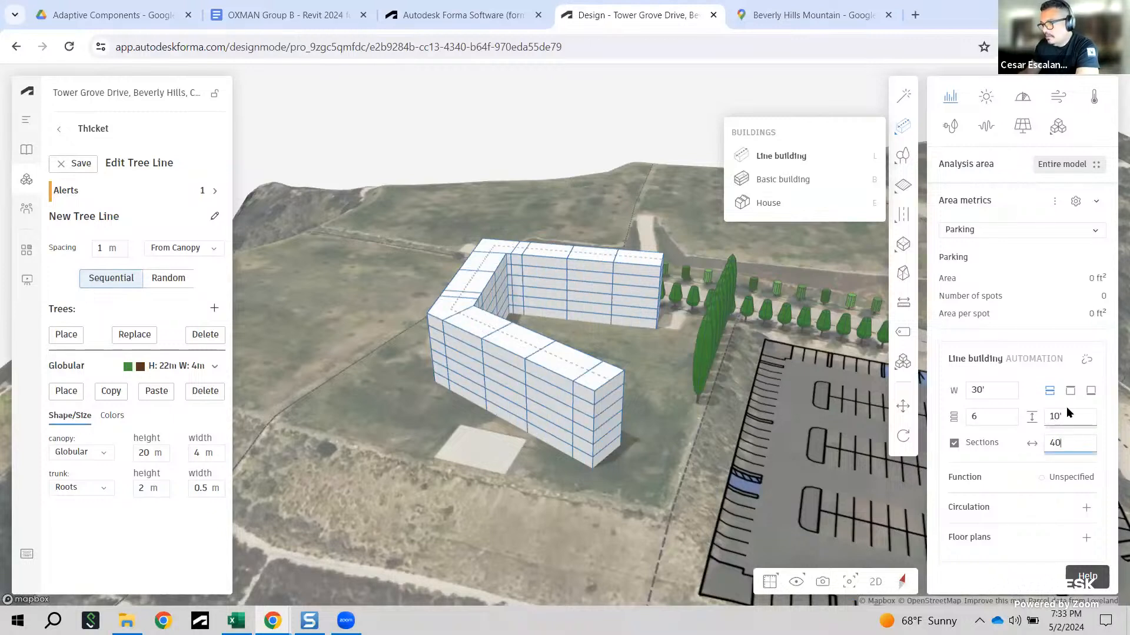
Step: Try a 12 ft floor height on the line building and set it back to 10 ft
click(1076, 418)
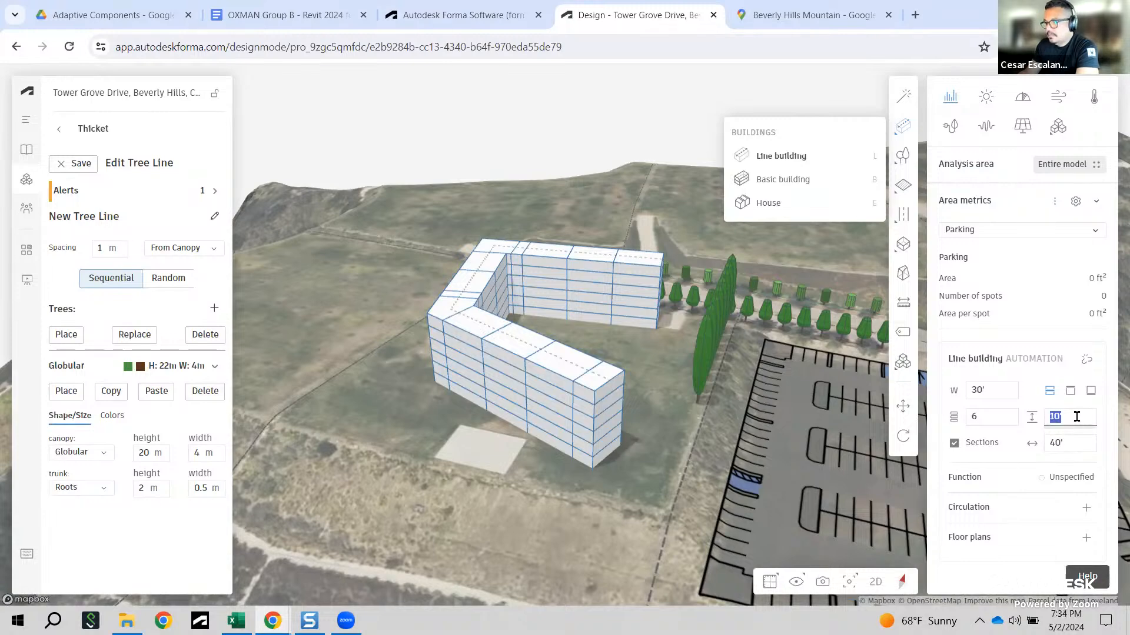
text(12)
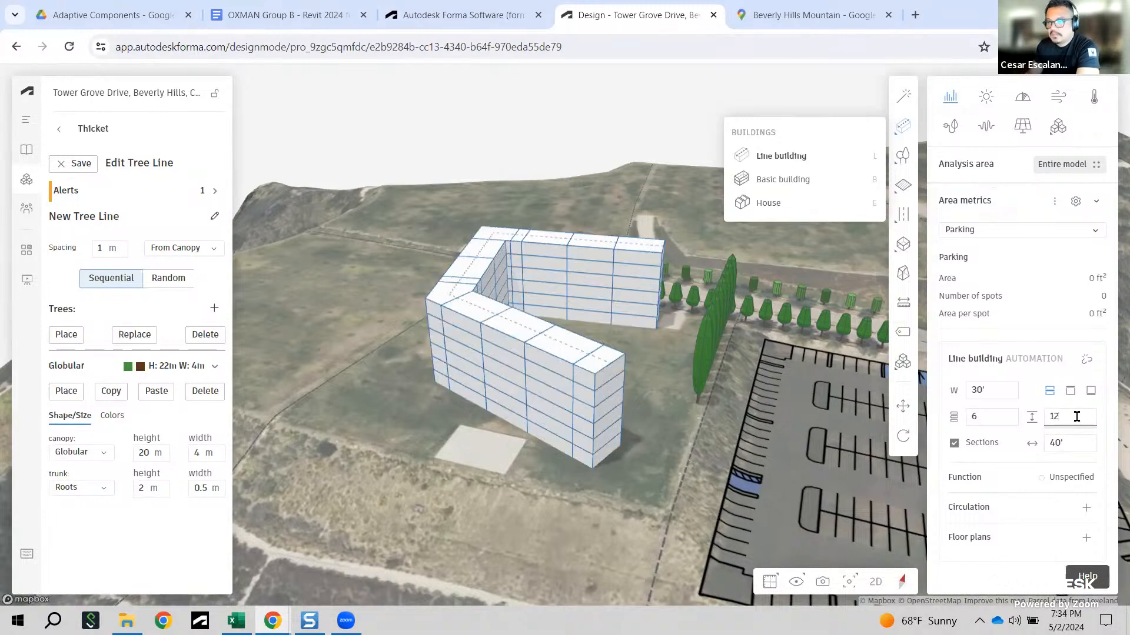
key(BackSpace)
text(0)
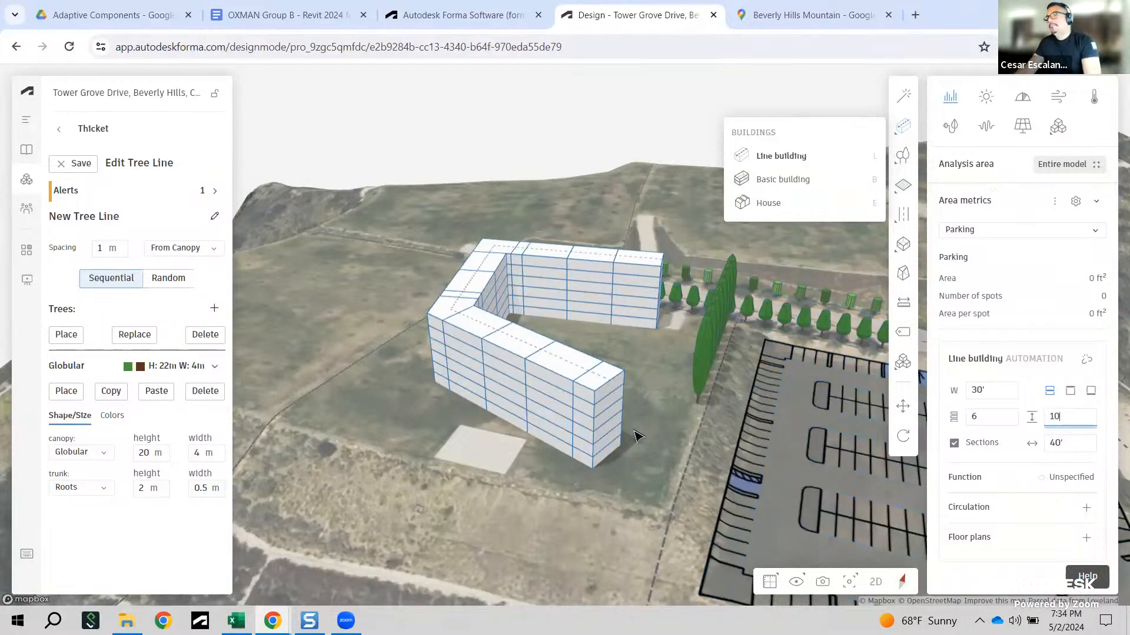
Step: Deselect the building, open the Microclimate analysis and set its area radius to 499 ft
scroll(635, 436, down, 1)
click(661, 450)
click(673, 428)
right_drag(678, 409, 598, 434)
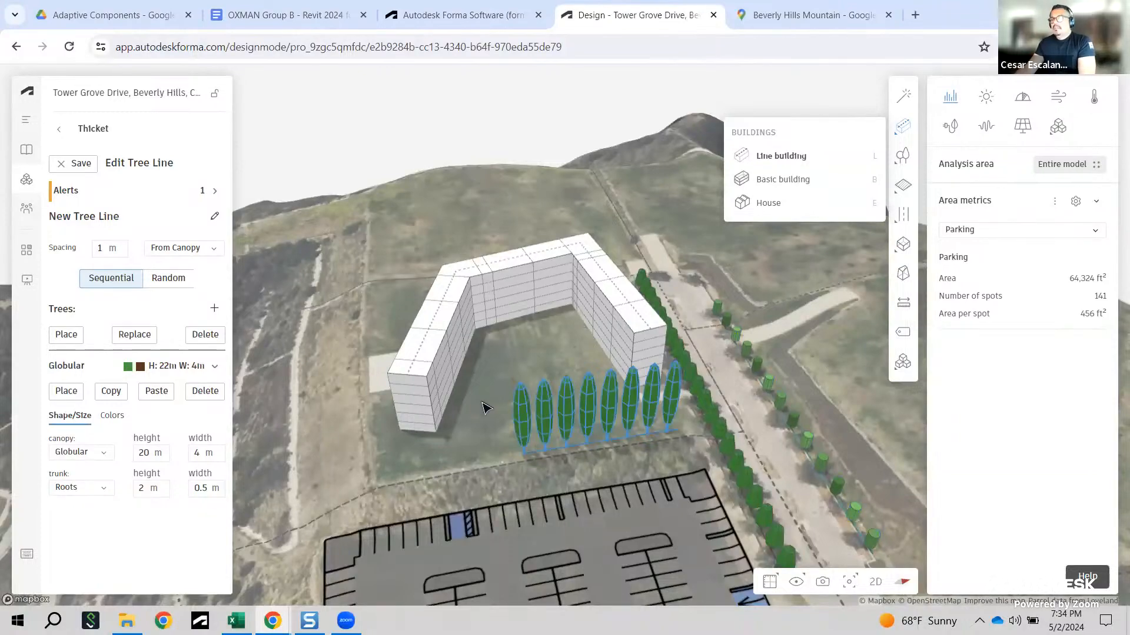
scroll(499, 414, down, 1)
right_drag(516, 484, 624, 432)
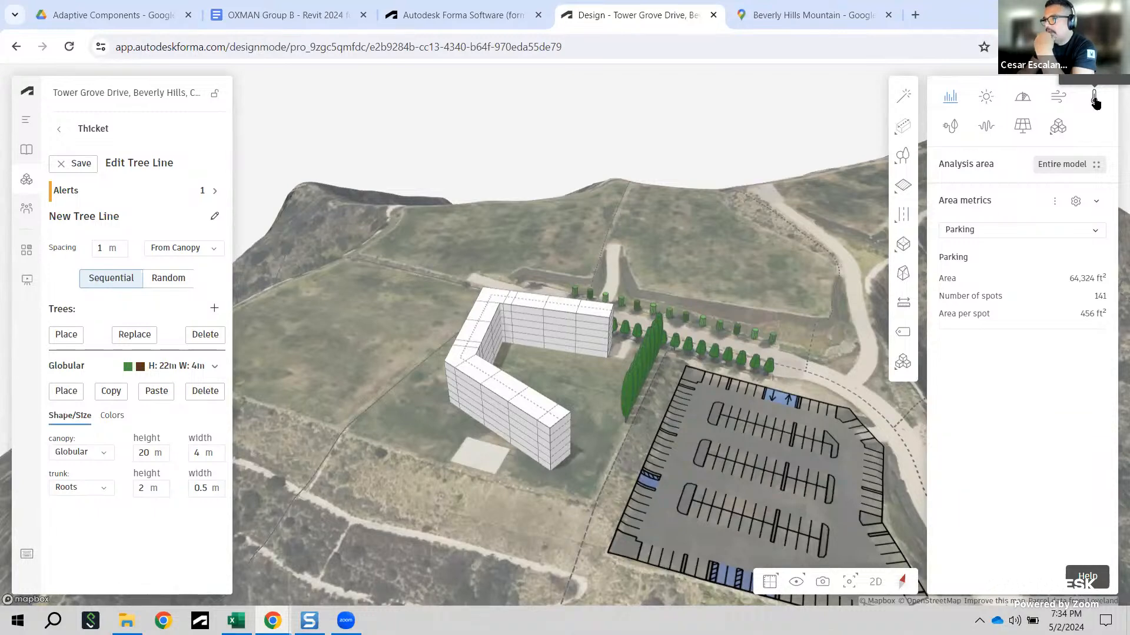
click(1094, 100)
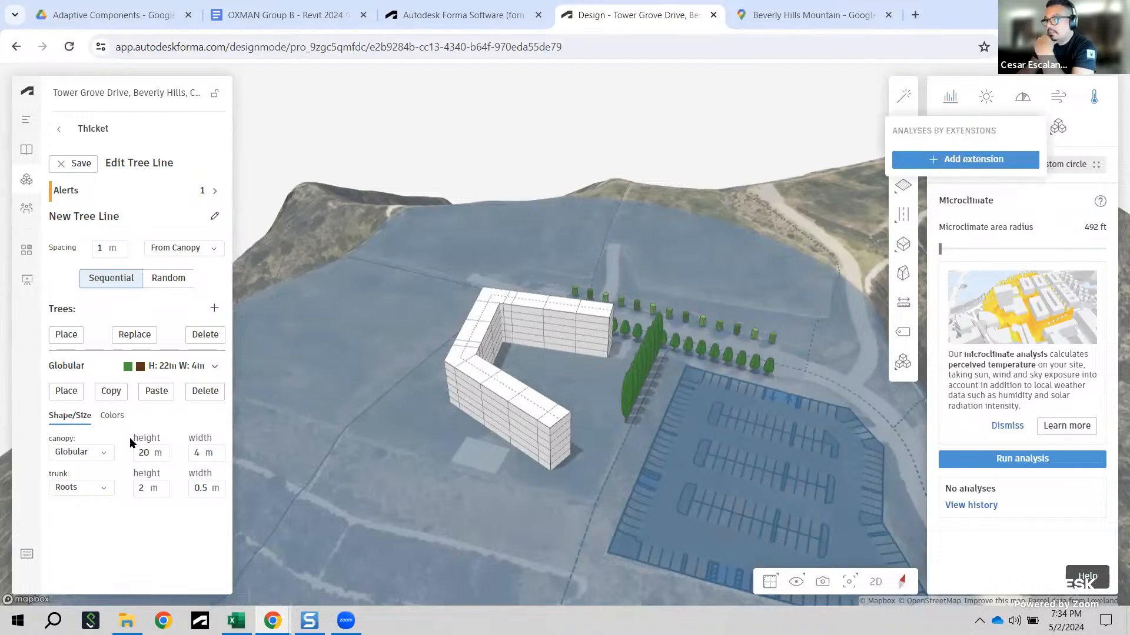
scroll(499, 348, down, 6)
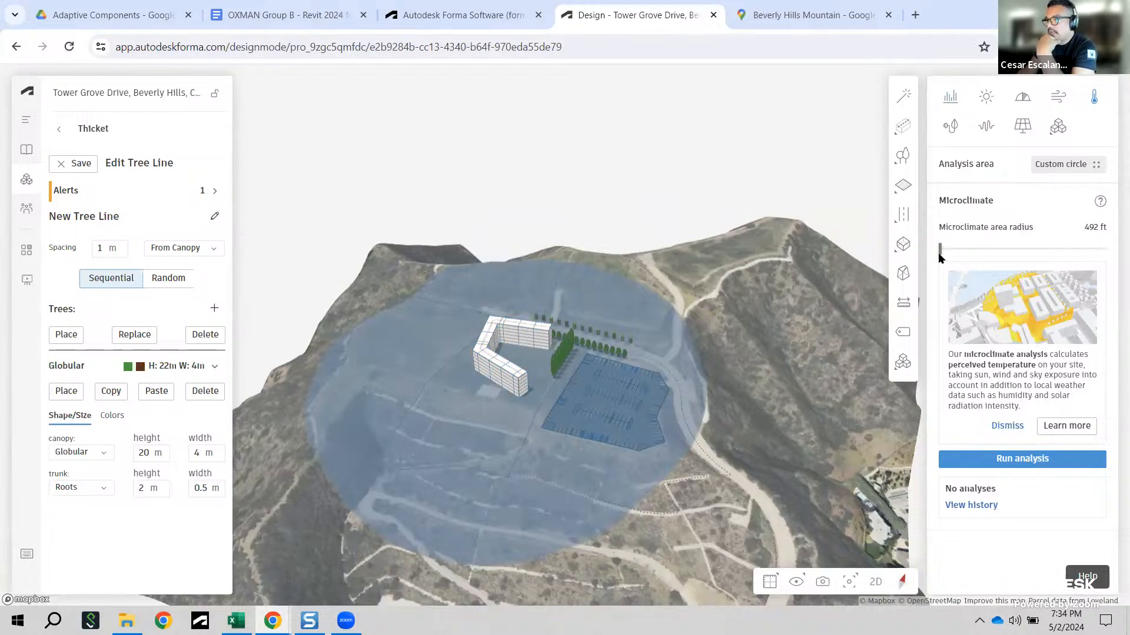
mouse_move(940, 249)
mouse_down()
mouse_move(971, 248)
mouse_move(937, 252)
mouse_up()
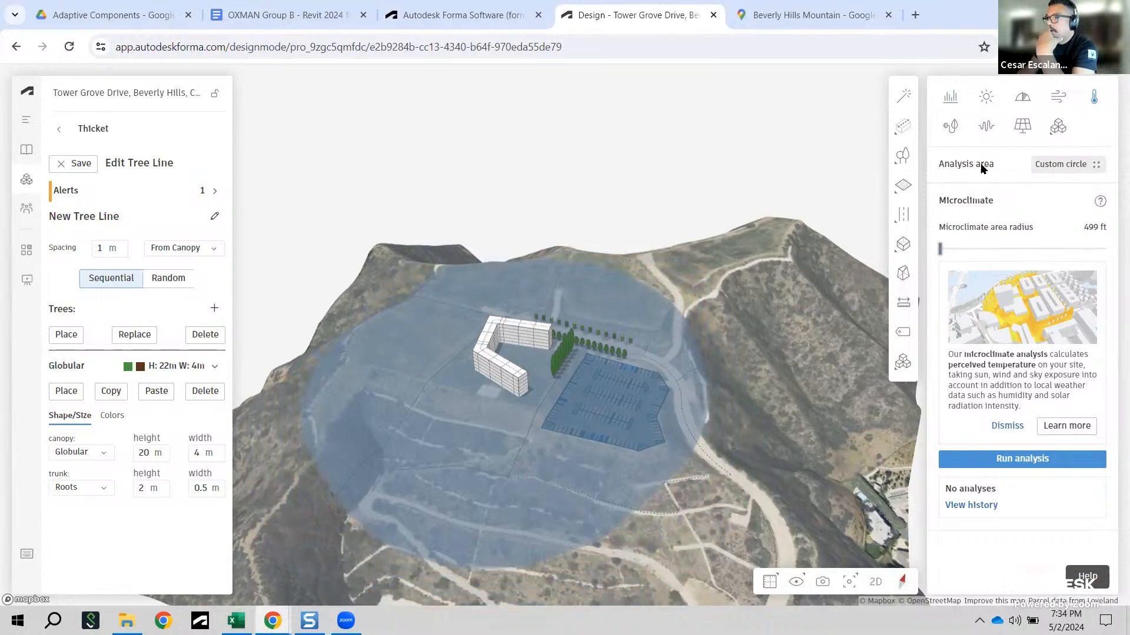
Step: Draw a four-sided site limit around the building plot, following the dashed parcel boundaries beside the parking lot and road
mouse_move(902, 190)
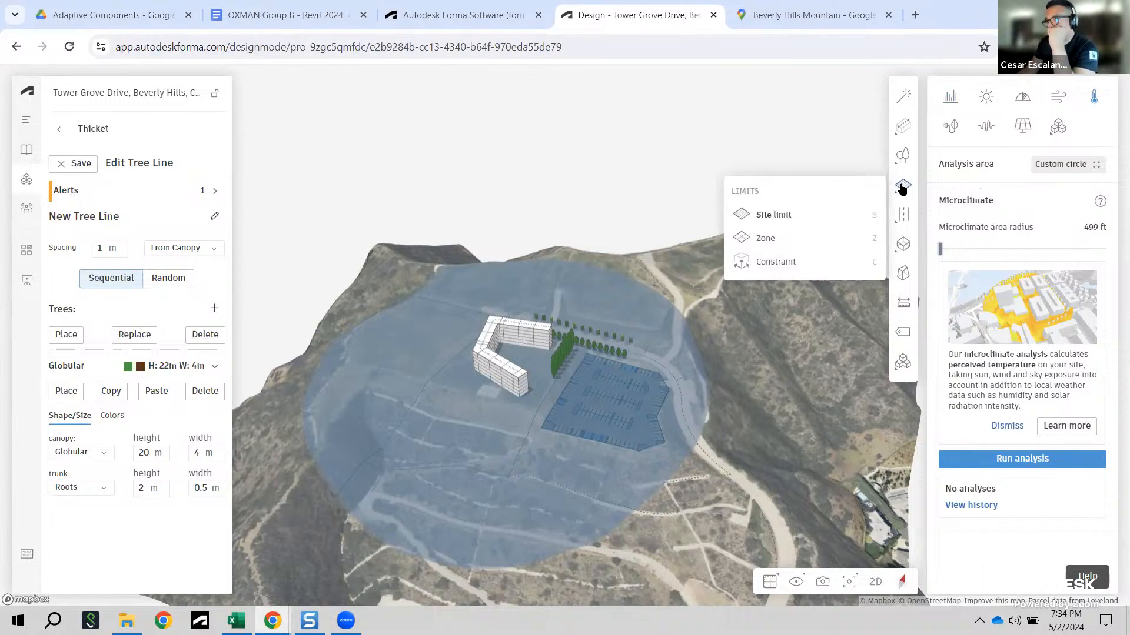
mouse_move(790, 216)
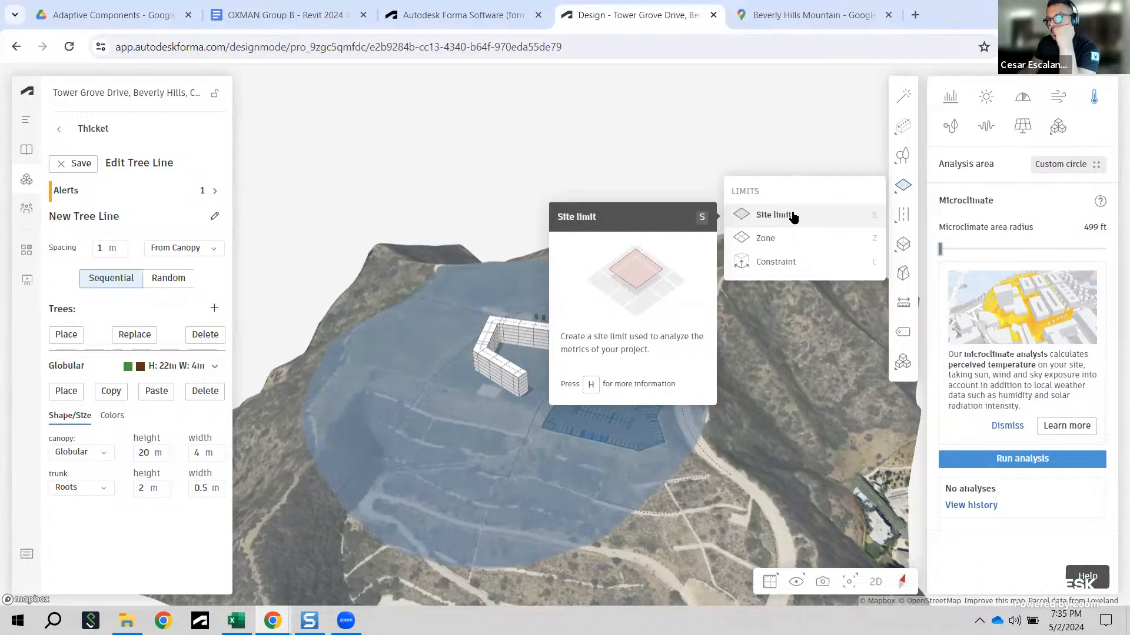
scroll(763, 263, up, 2)
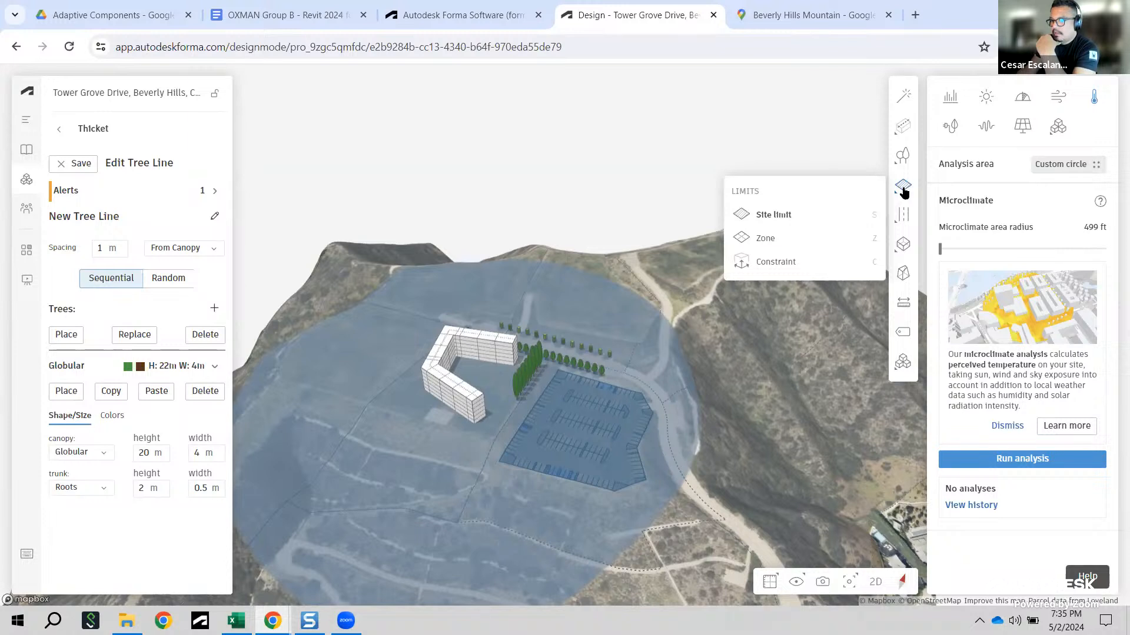
click(905, 192)
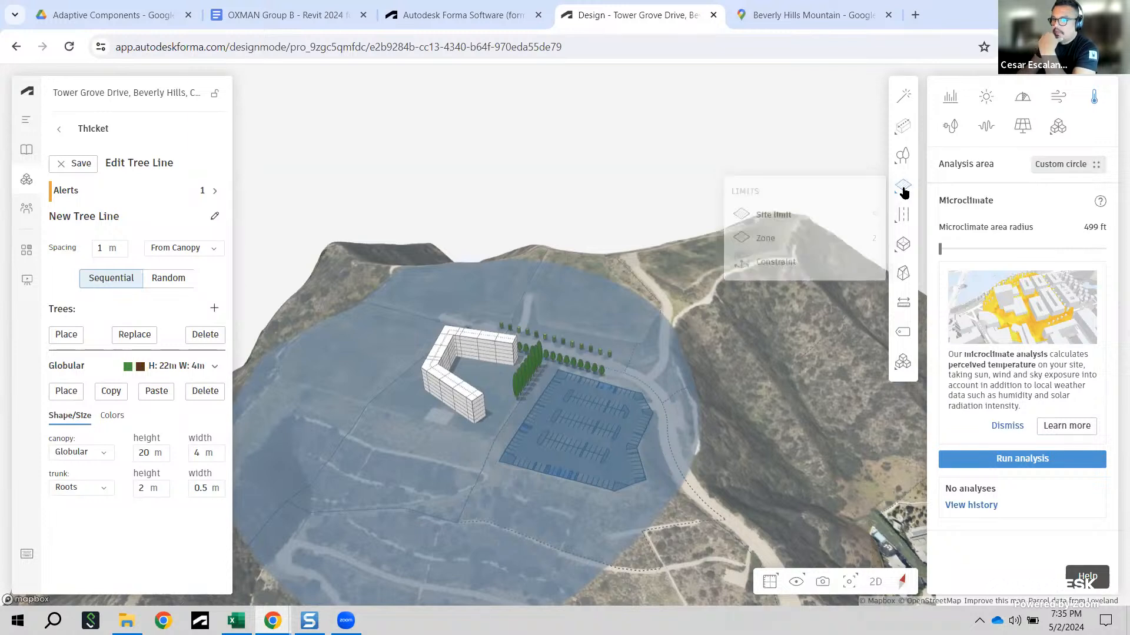
click(365, 409)
click(490, 451)
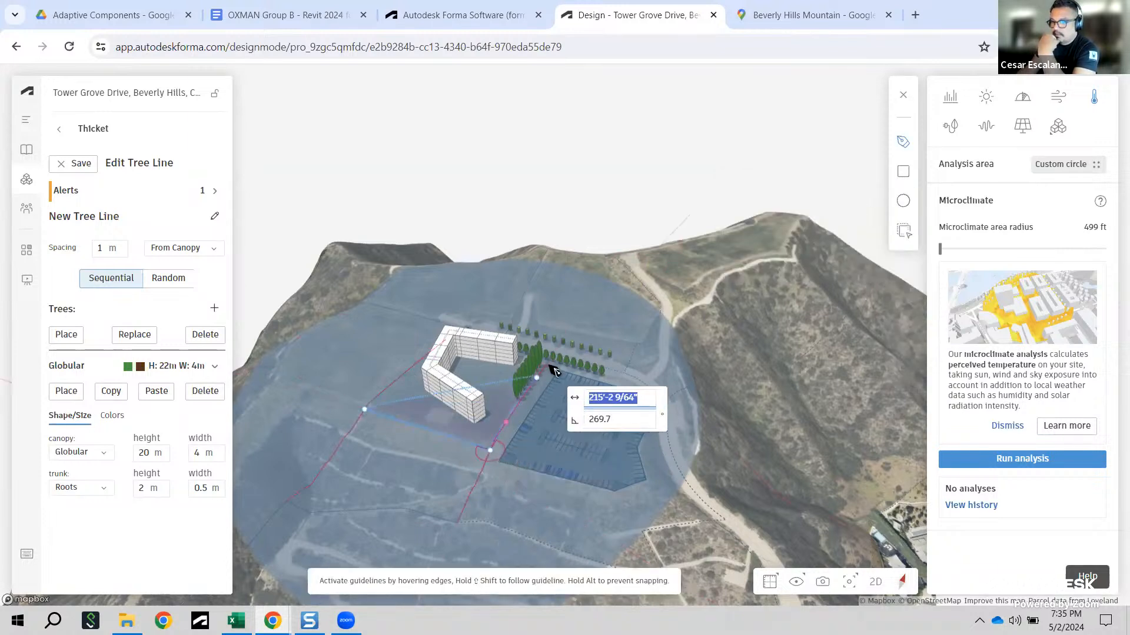
click(547, 361)
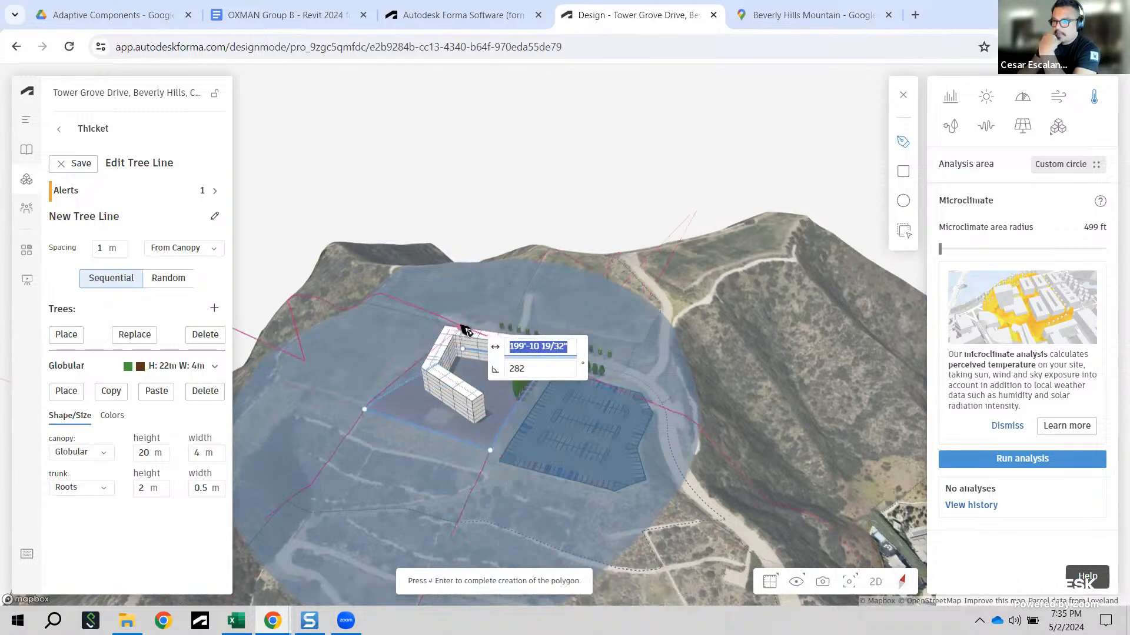
scroll(462, 327, up, 2)
right_drag(509, 355, 522, 442)
click(446, 321)
key(Return)
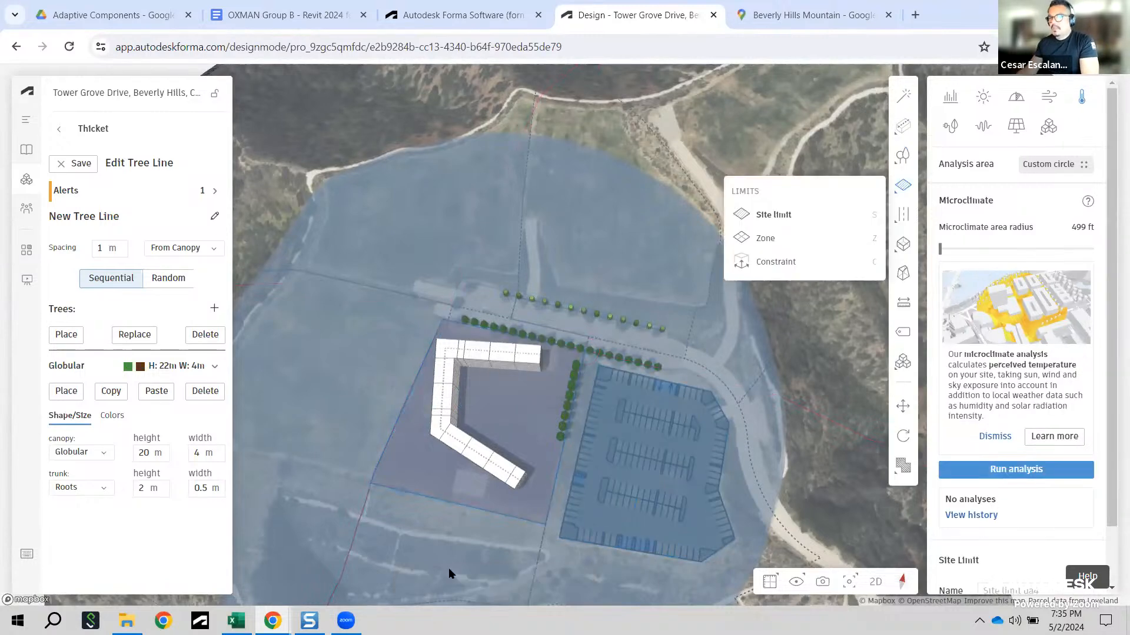
right_drag(497, 533, 481, 482)
click(494, 466)
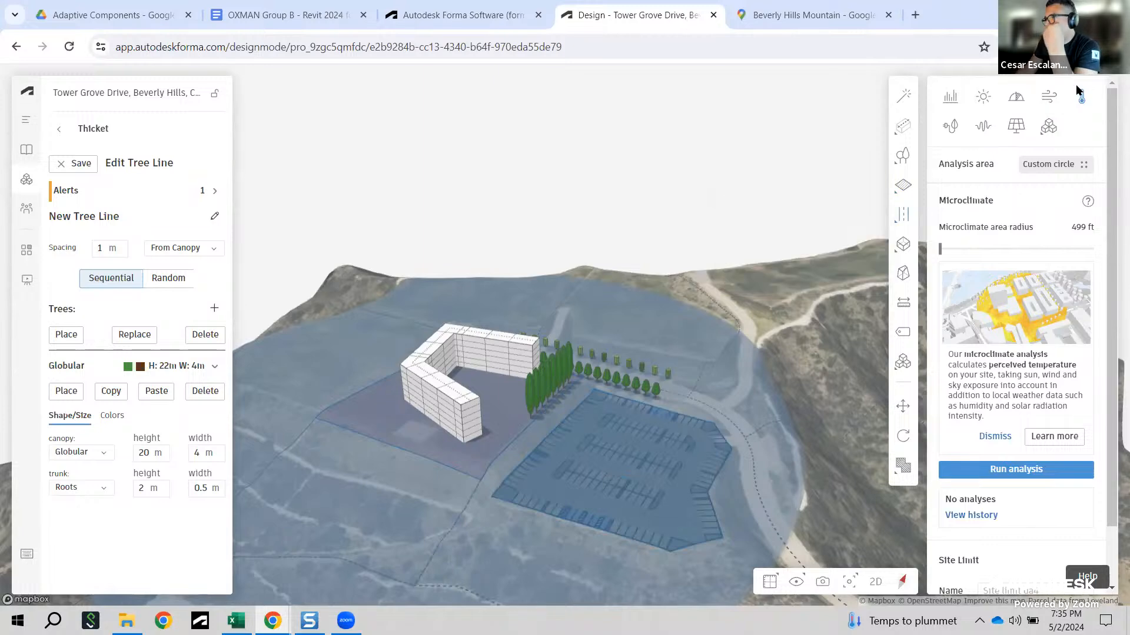
Step: Review the analysis area choices for the Microclimate analysis and choose Custom circle
mouse_move(1049, 128)
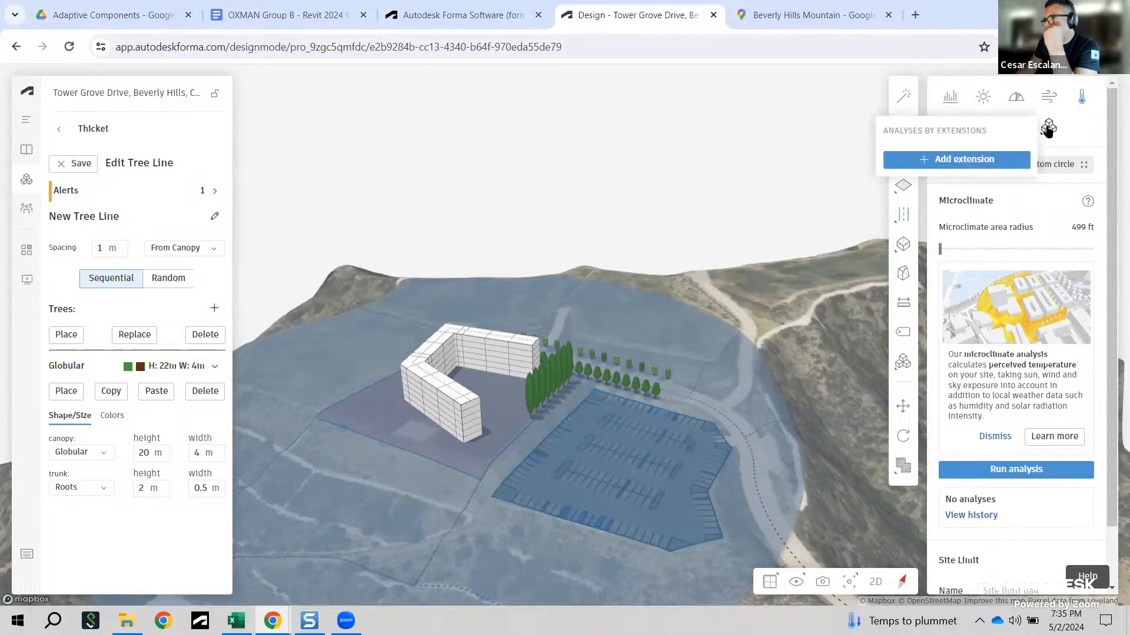
click(1086, 100)
click(1092, 98)
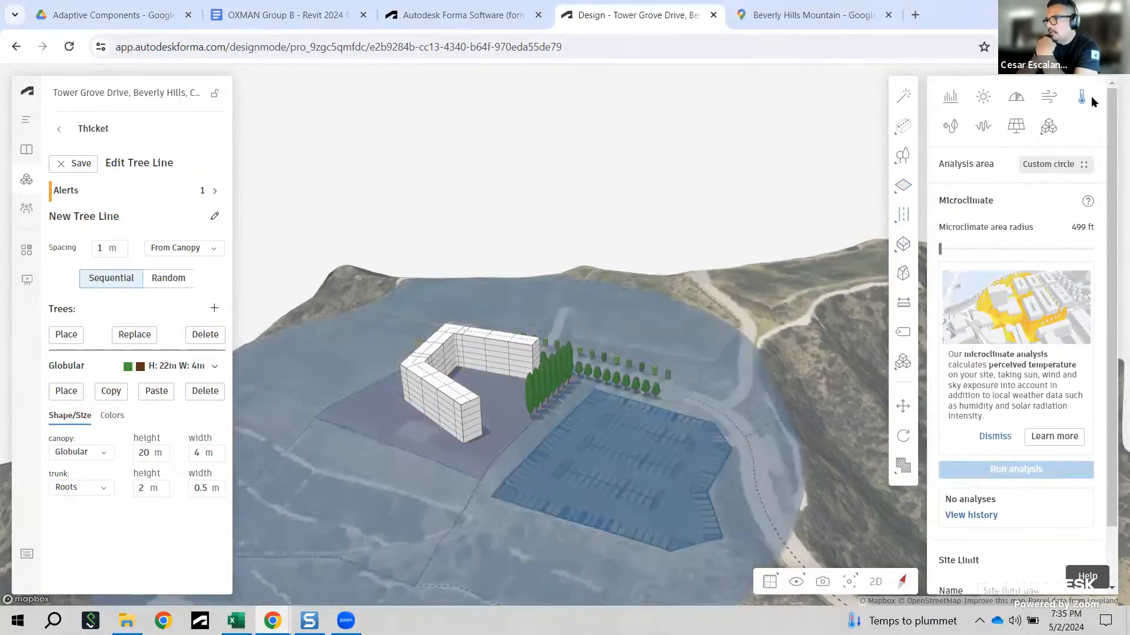
click(1073, 166)
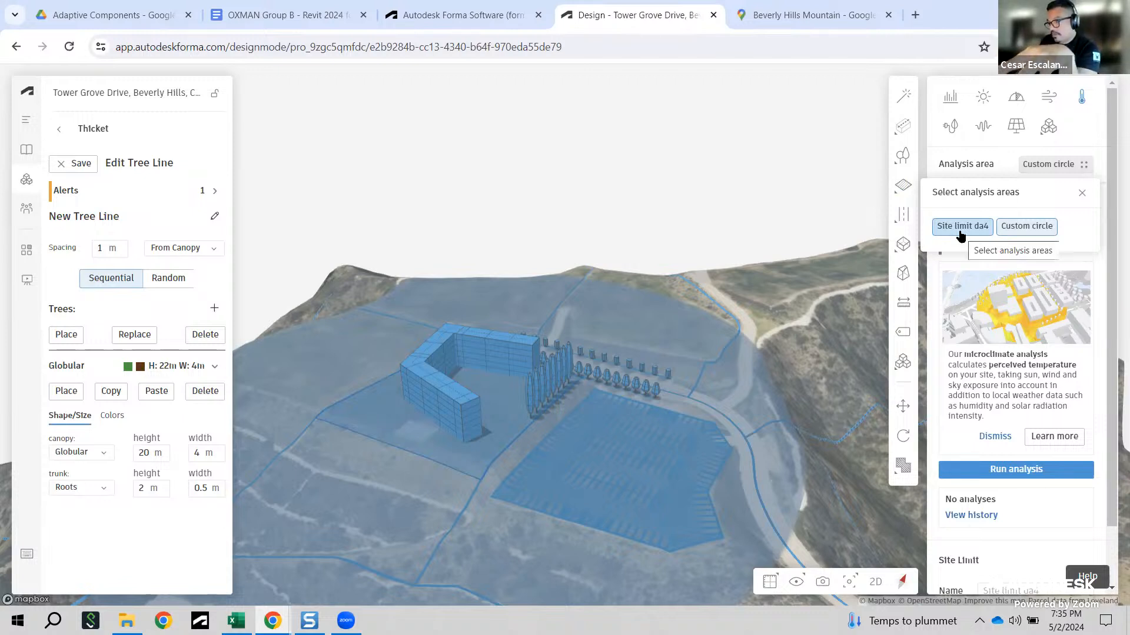
click(1042, 231)
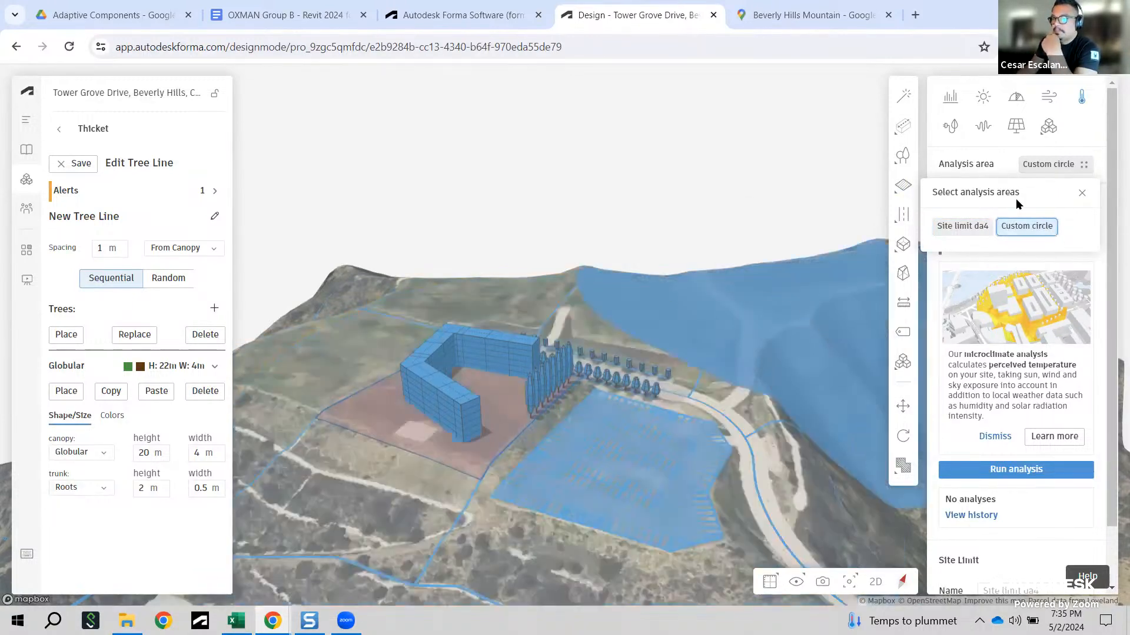
click(1083, 194)
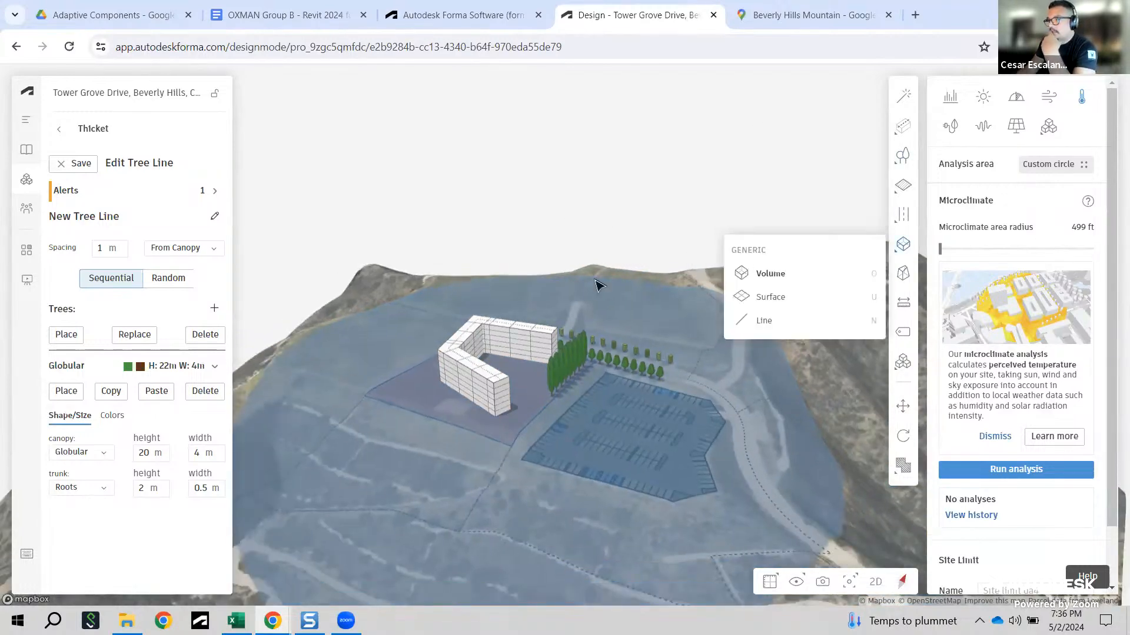
Step: Run the microclimate analysis for the custom circle and open its results
scroll(553, 204, down, 2)
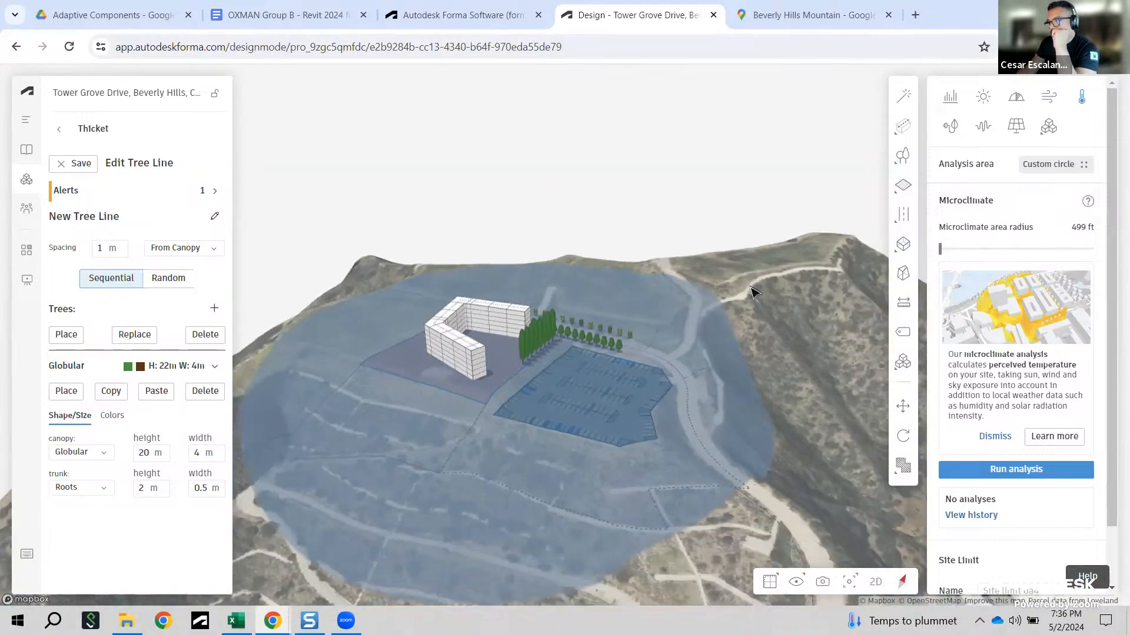
click(1019, 471)
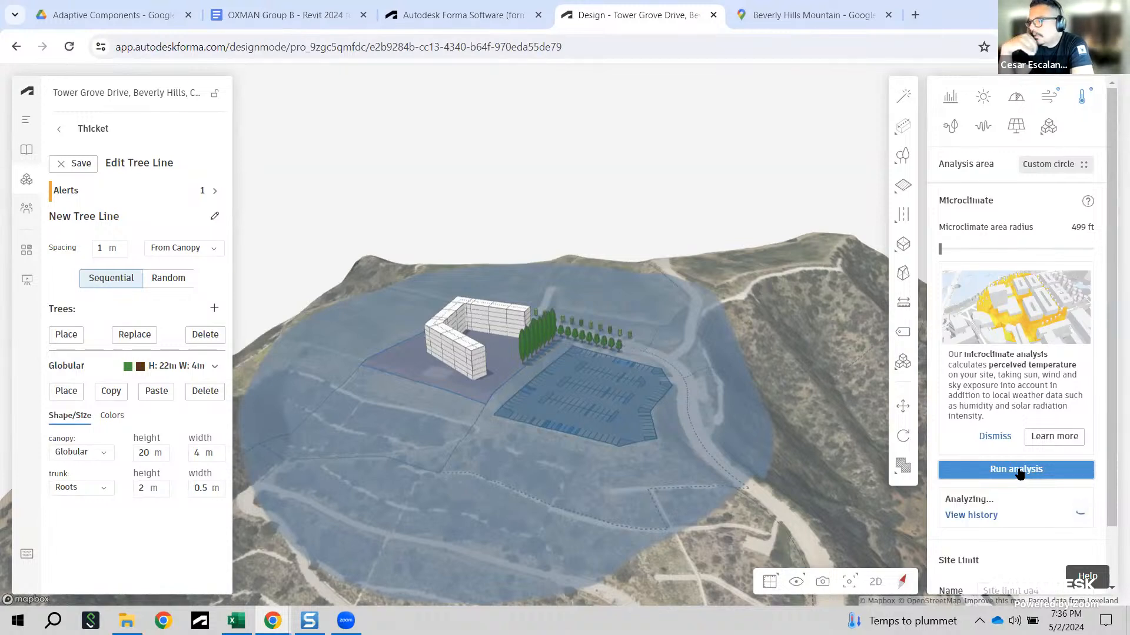
scroll(1012, 542, down, 1)
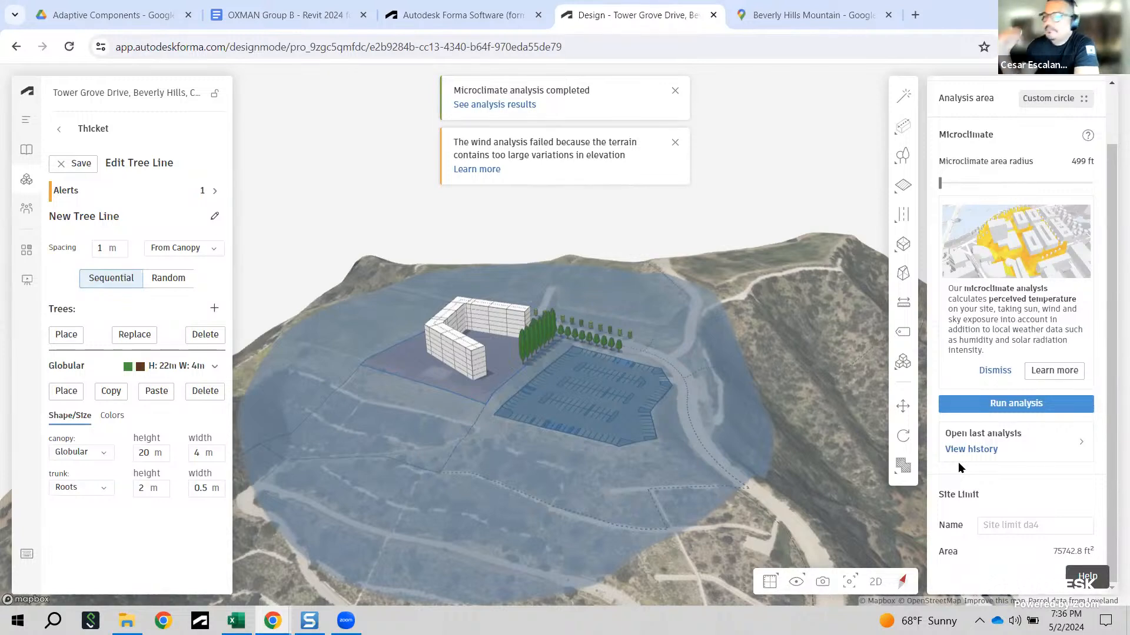
click(483, 106)
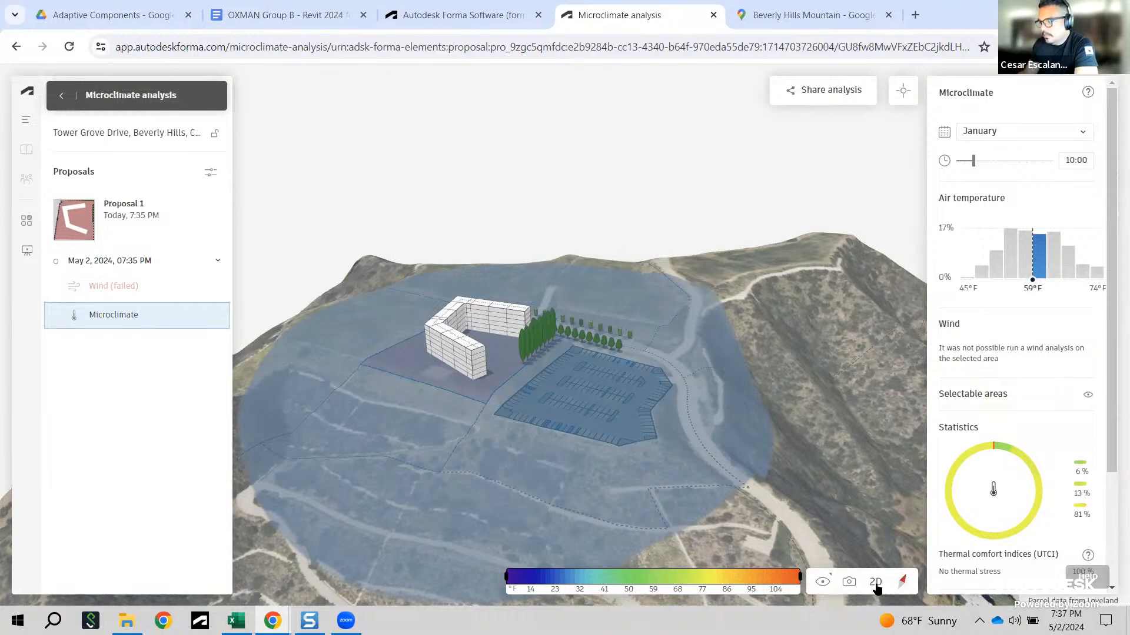
Step: Replace the satellite terrain with the plain map display in 2D and return to a 3D view of the results
click(823, 582)
click(791, 545)
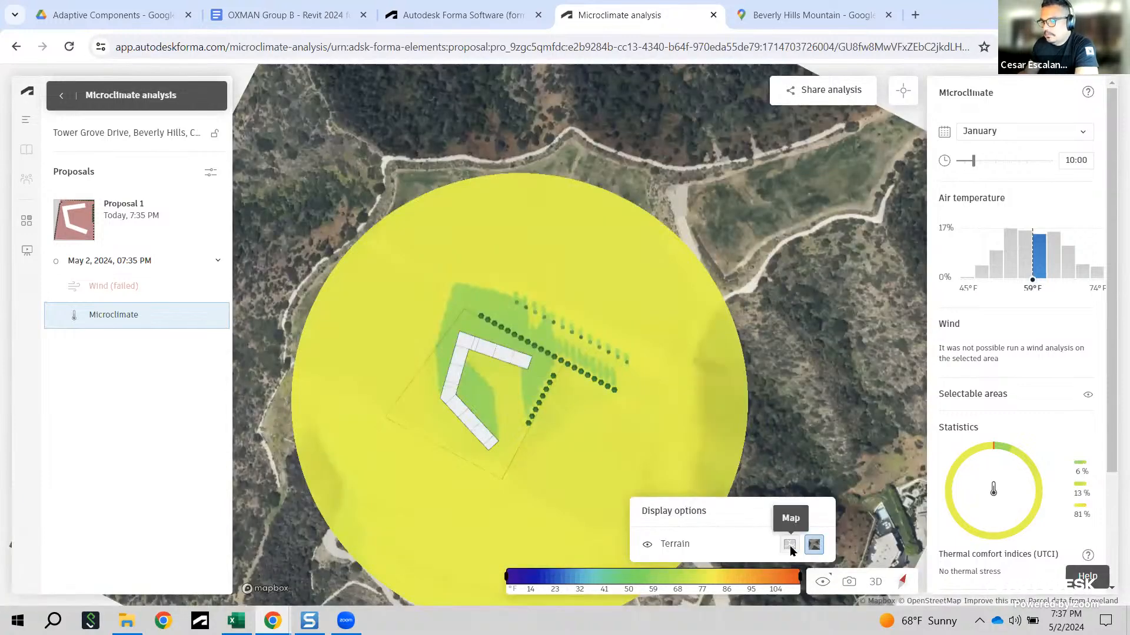
click(789, 546)
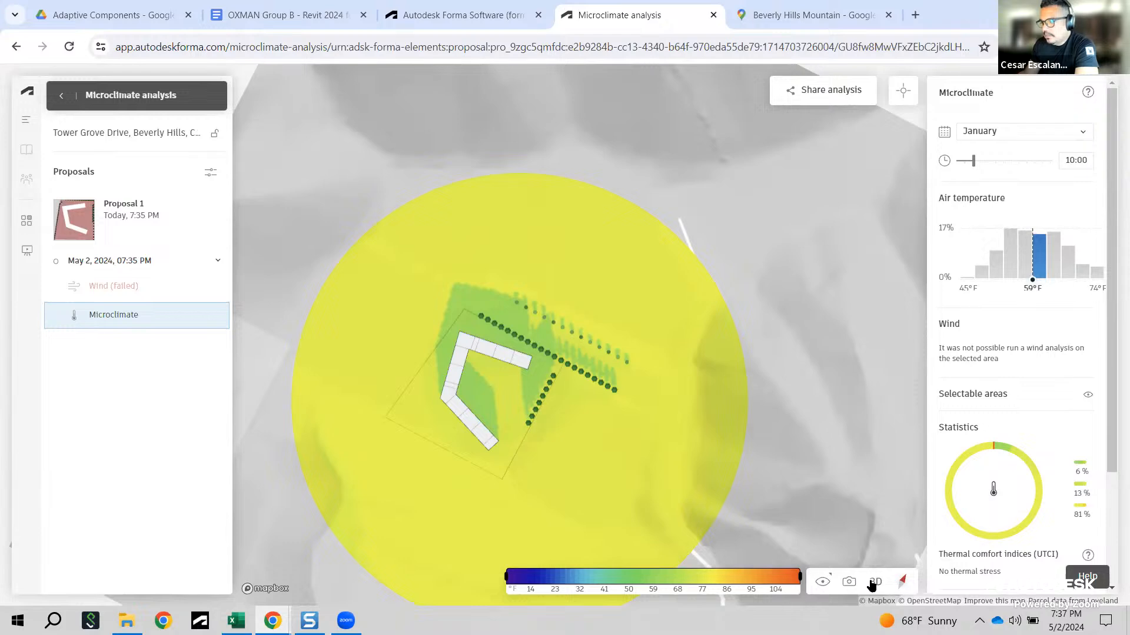
click(875, 582)
right_drag(549, 474, 667, 416)
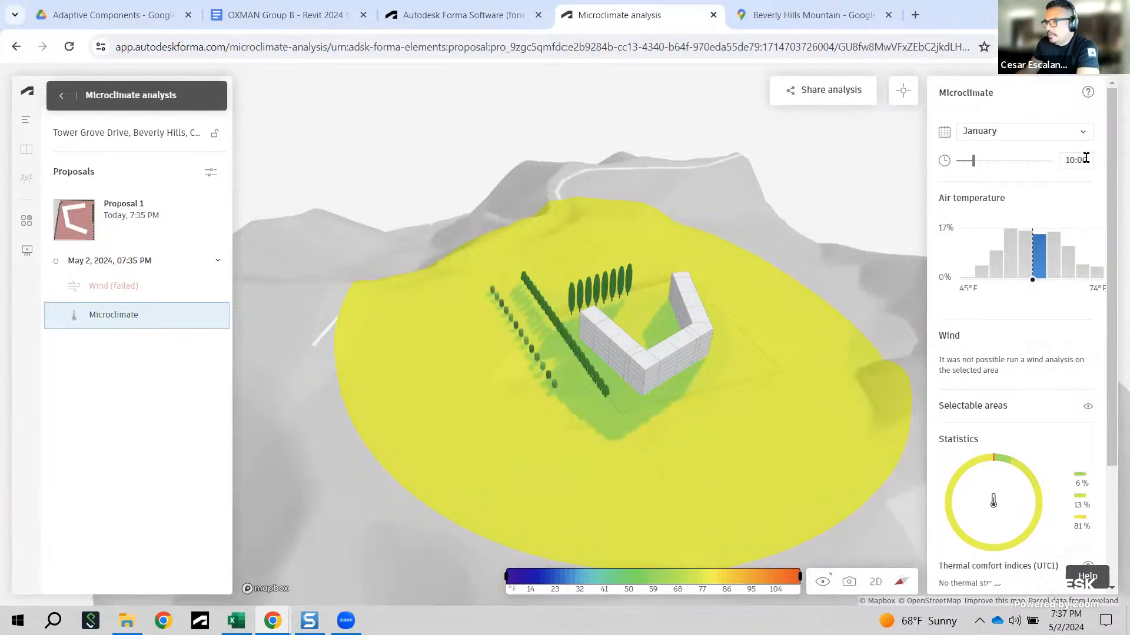
Step: Explore the air temperature distribution for January at 10:00 across the warmer temperatures of the chart
drag(1050, 263, 1103, 276)
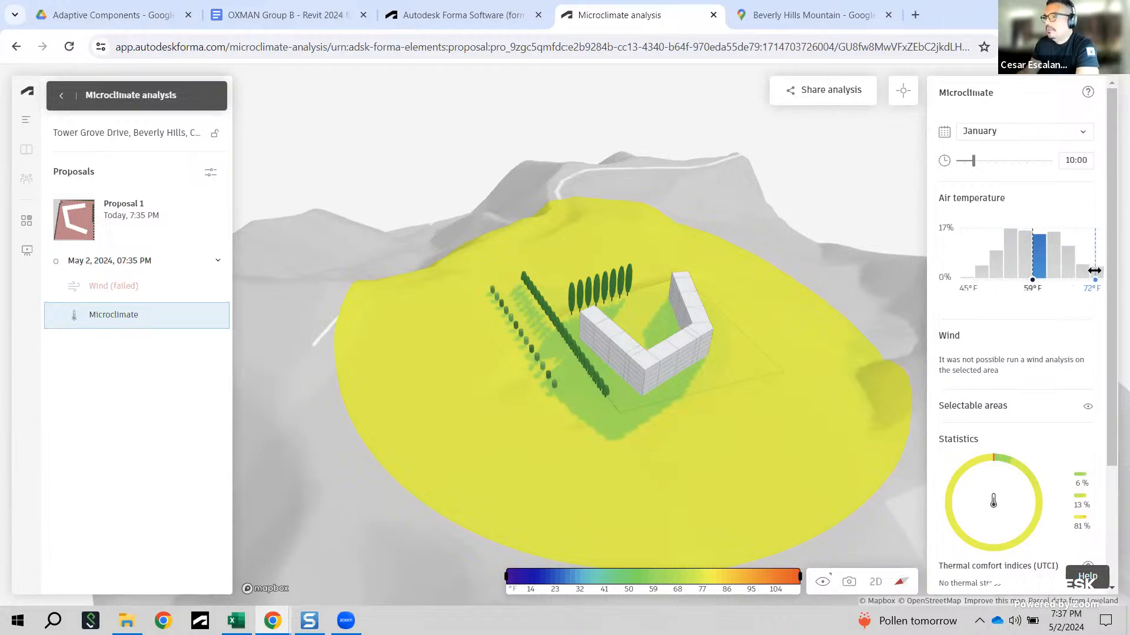
drag(1093, 281, 1060, 280)
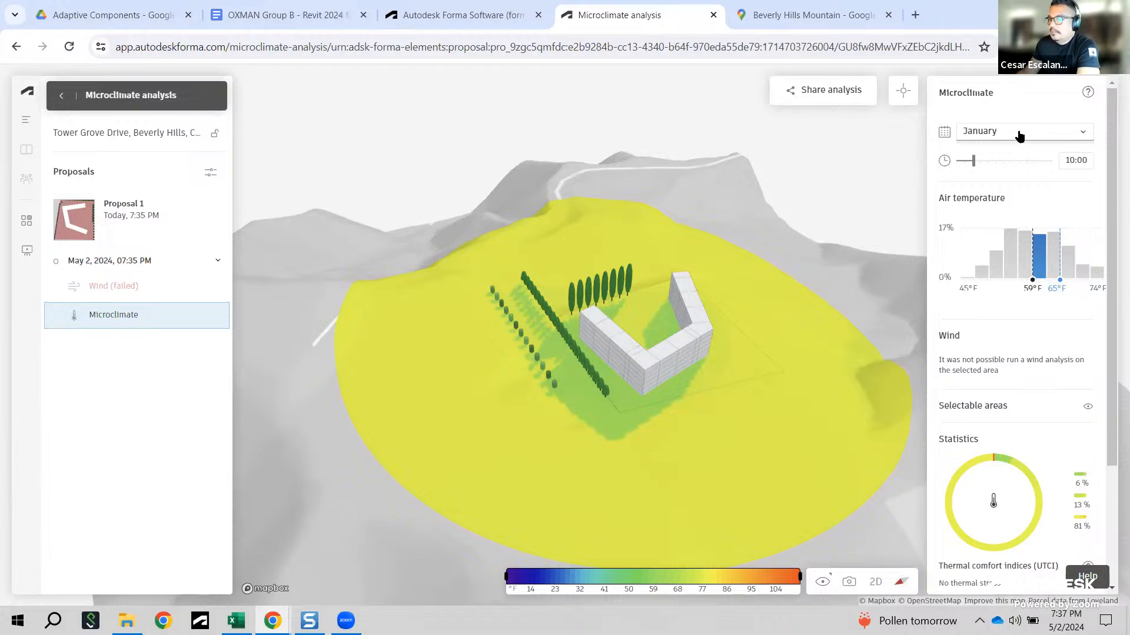
drag(1060, 280, 1098, 281)
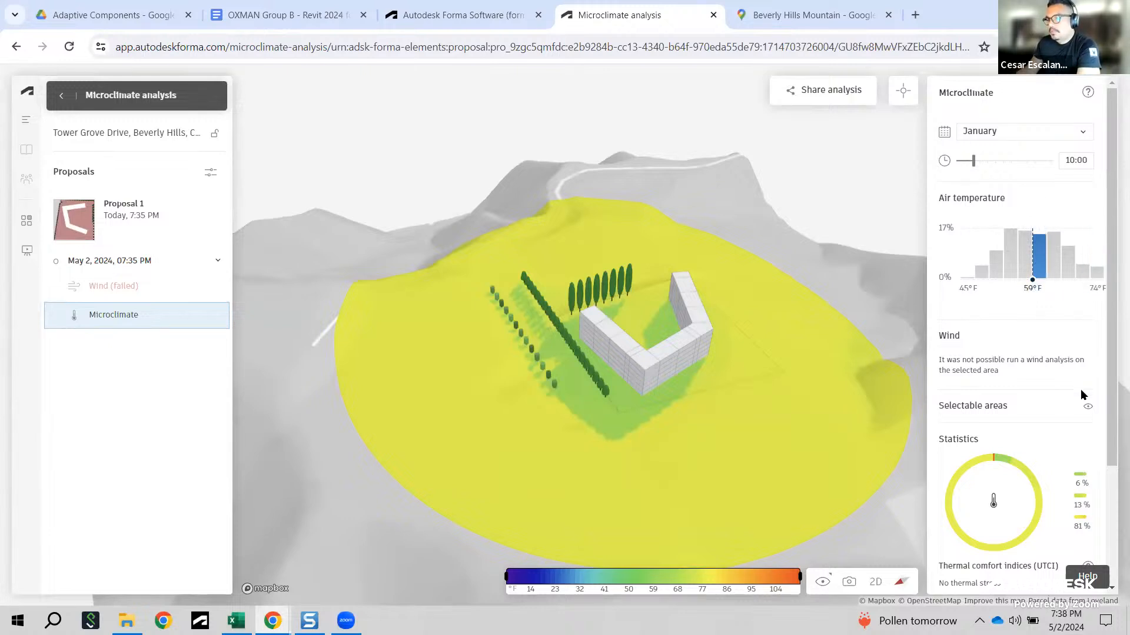
Step: Examine the wind, statistics, thermal comfort and weather data of the microclimate results
scroll(1080, 390, down, 3)
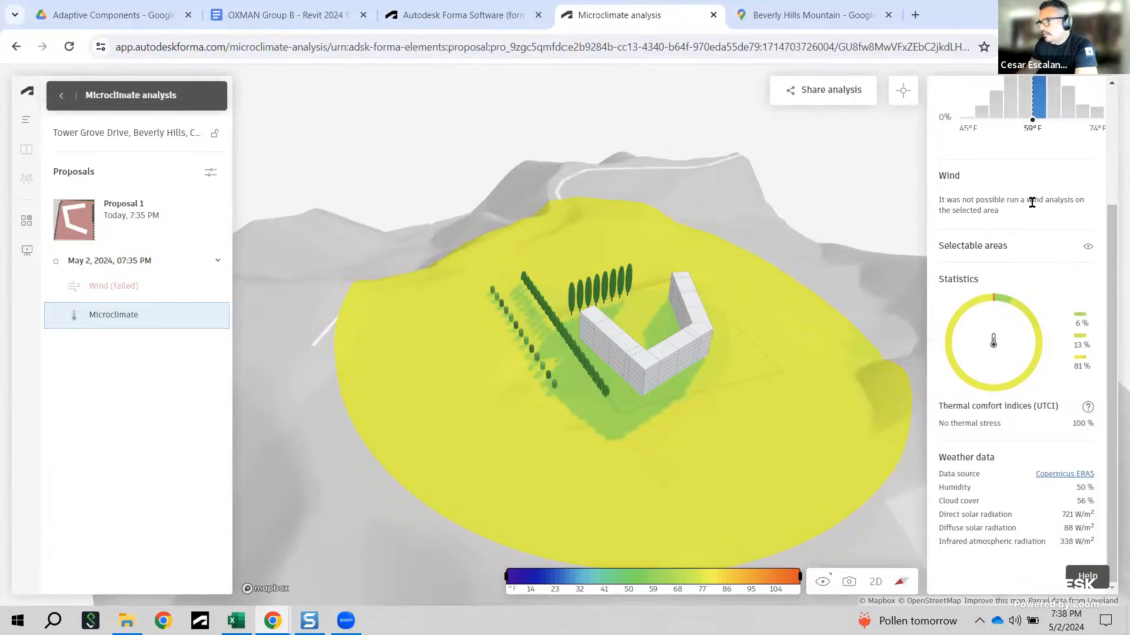
scroll(1029, 217, up, 2)
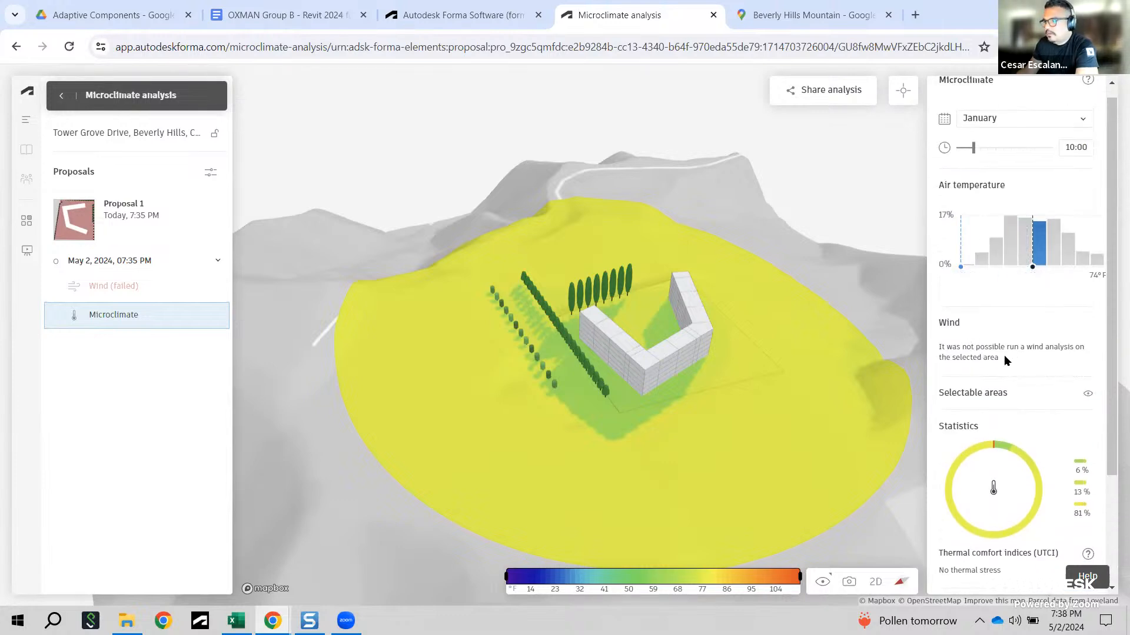
scroll(1004, 355, down, 2)
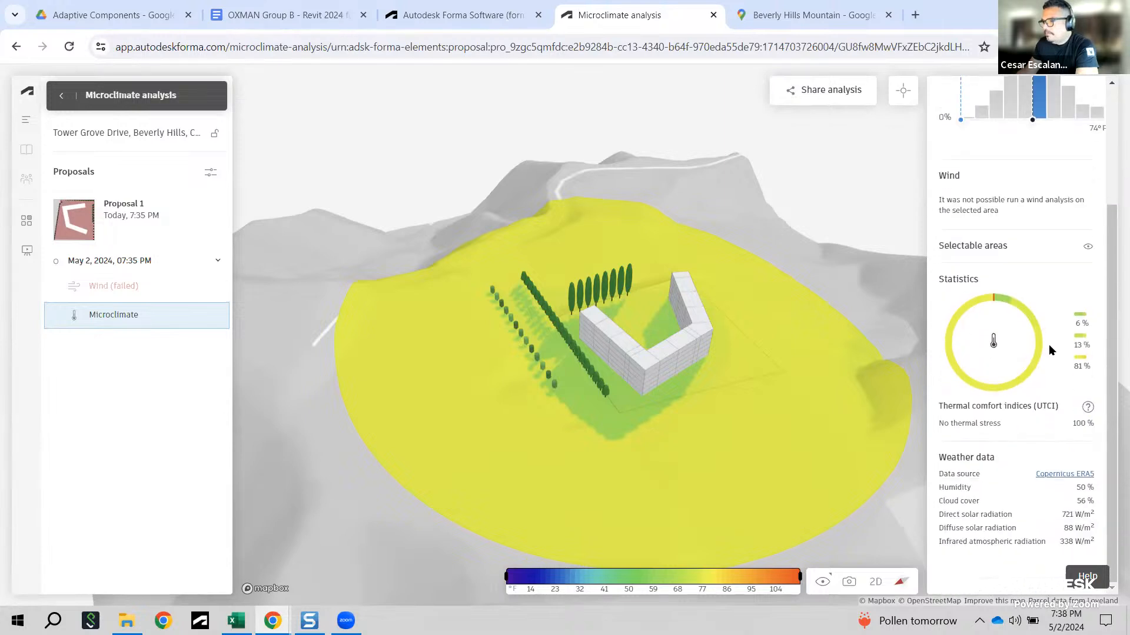
mouse_move(1039, 352)
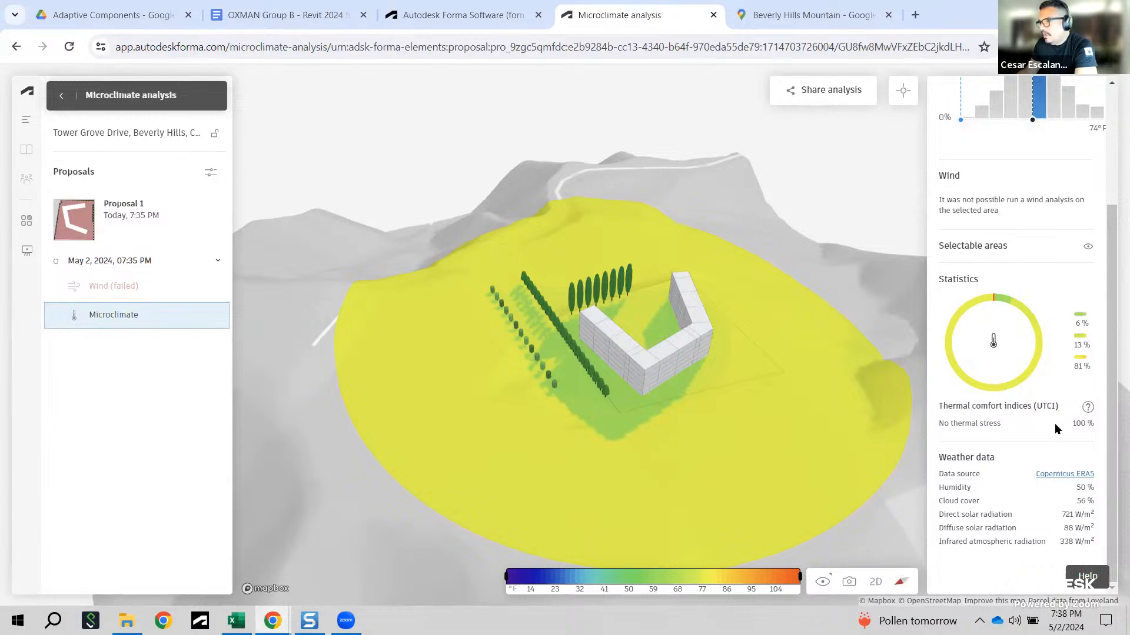
Step: Open the thermal comfort indices reference page, read through its UTCI background information and map, and return to the microclimate analysis
mouse_move(1090, 412)
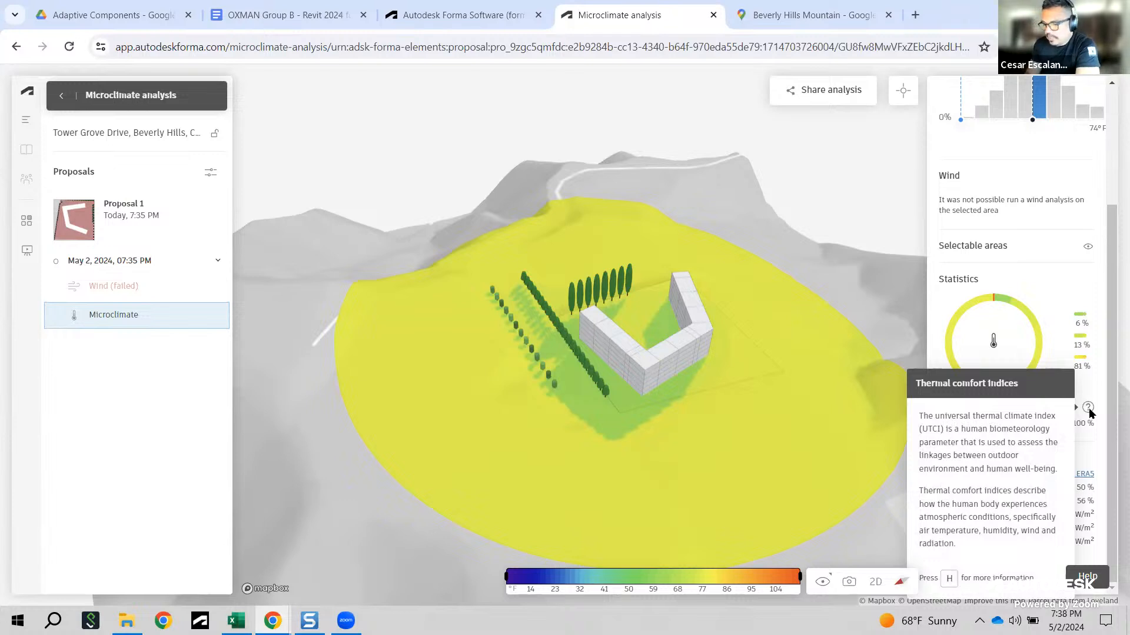
click(1088, 408)
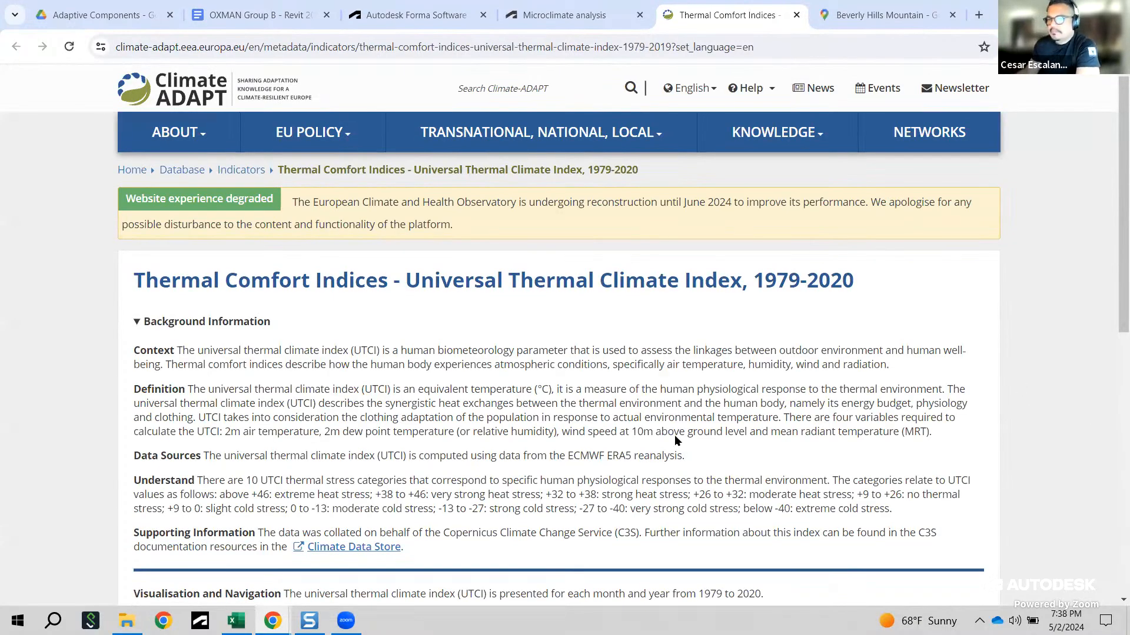
scroll(575, 371, down, 4)
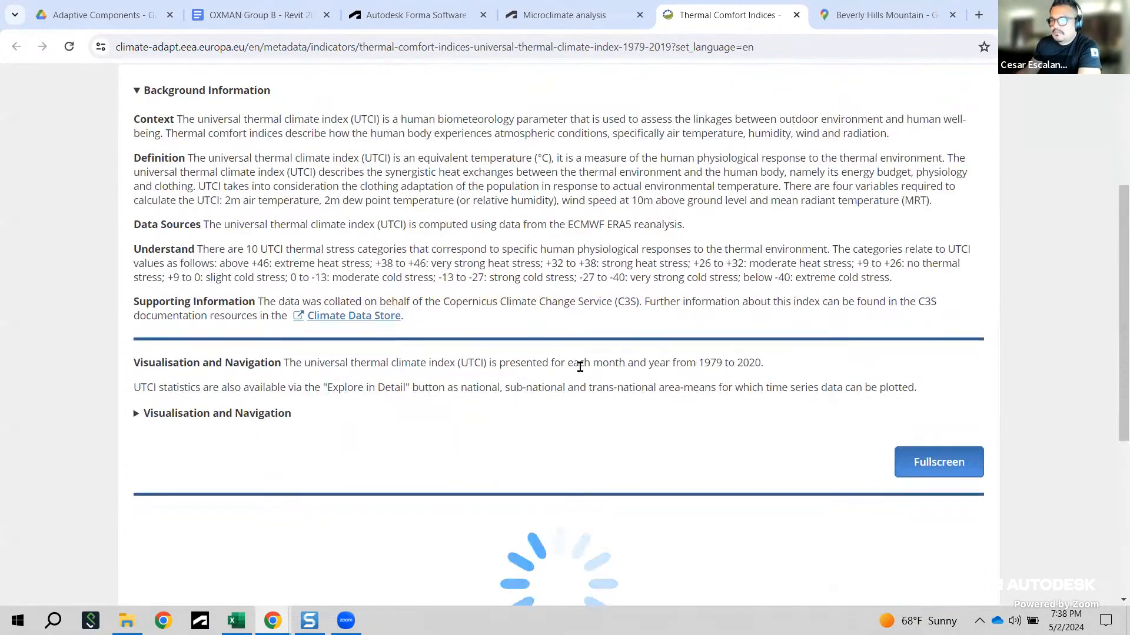
scroll(580, 366, down, 5)
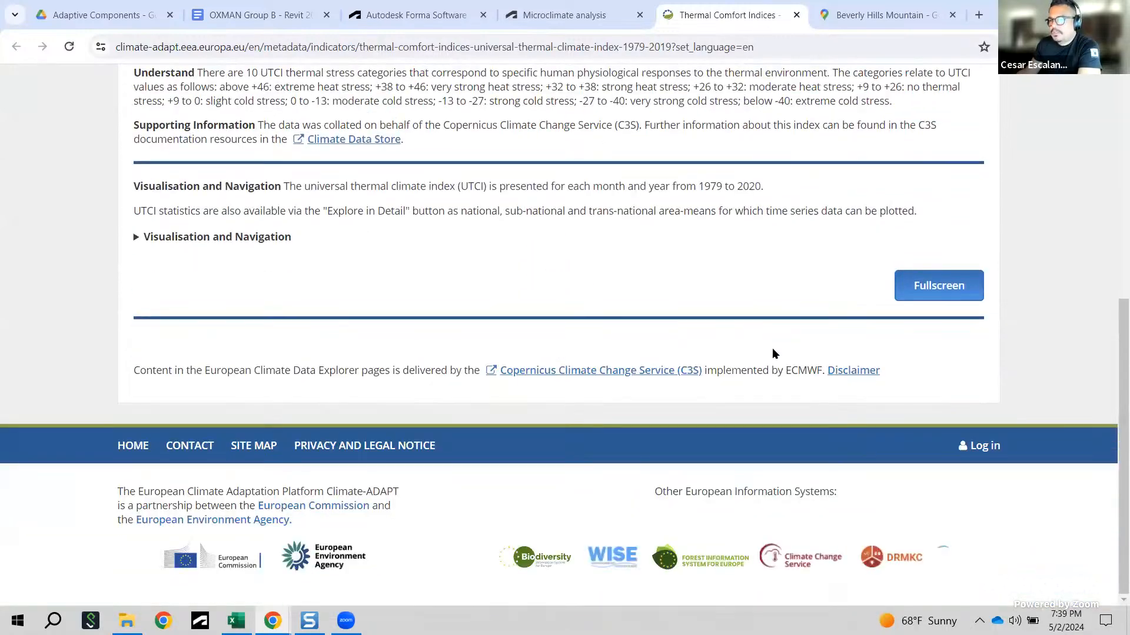
scroll(771, 353, up, 4)
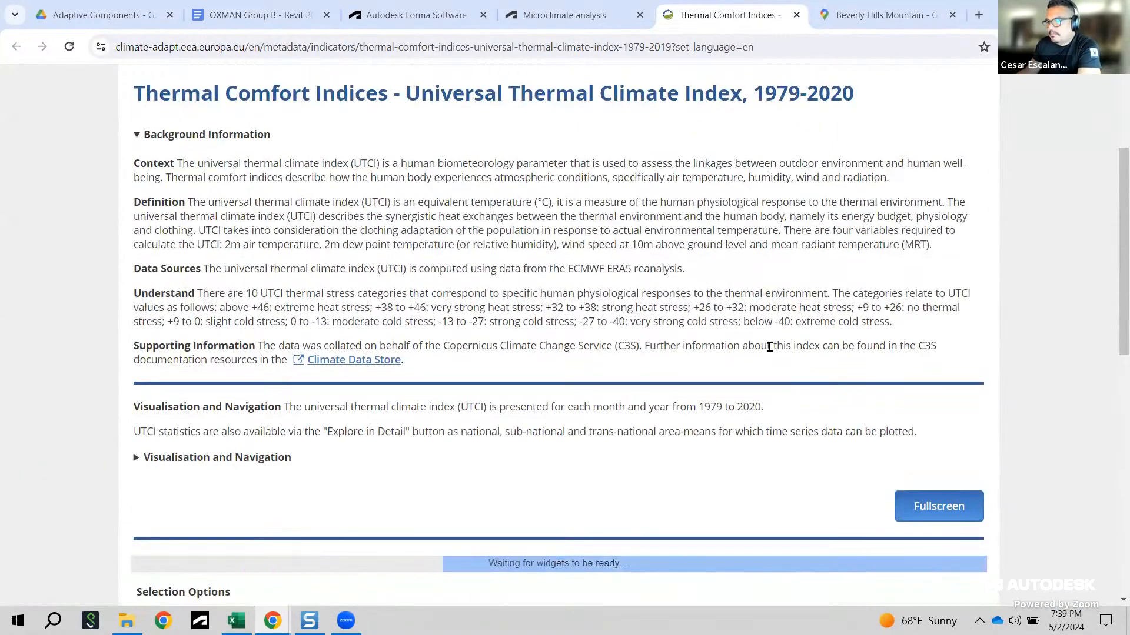
scroll(767, 349, down, 3)
scroll(766, 353, down, 5)
scroll(766, 353, up, 5)
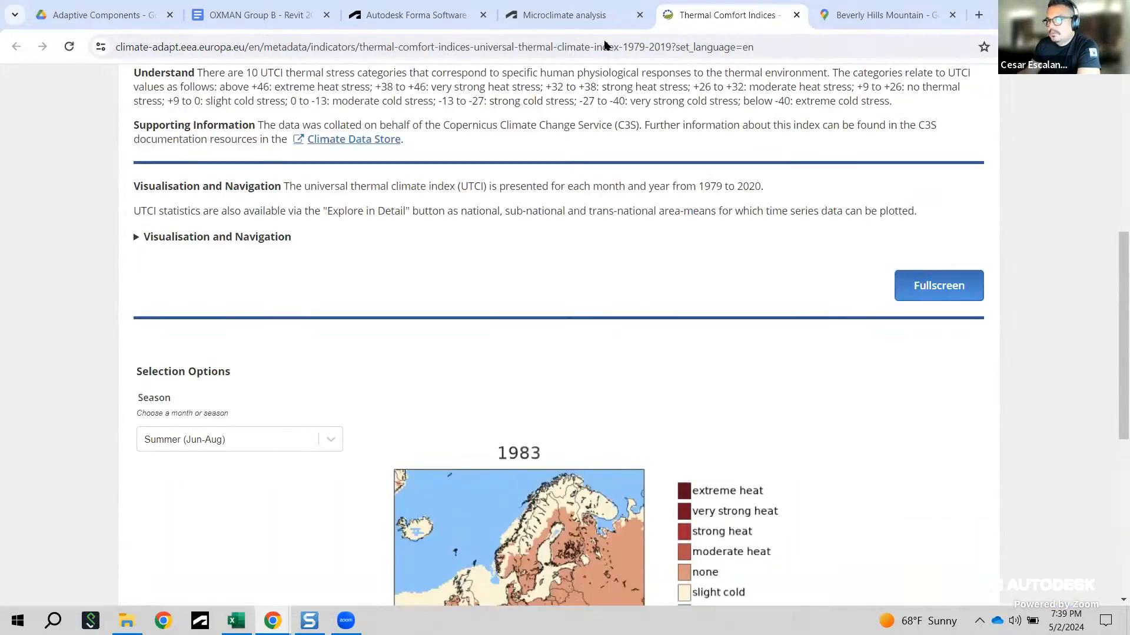
click(574, 16)
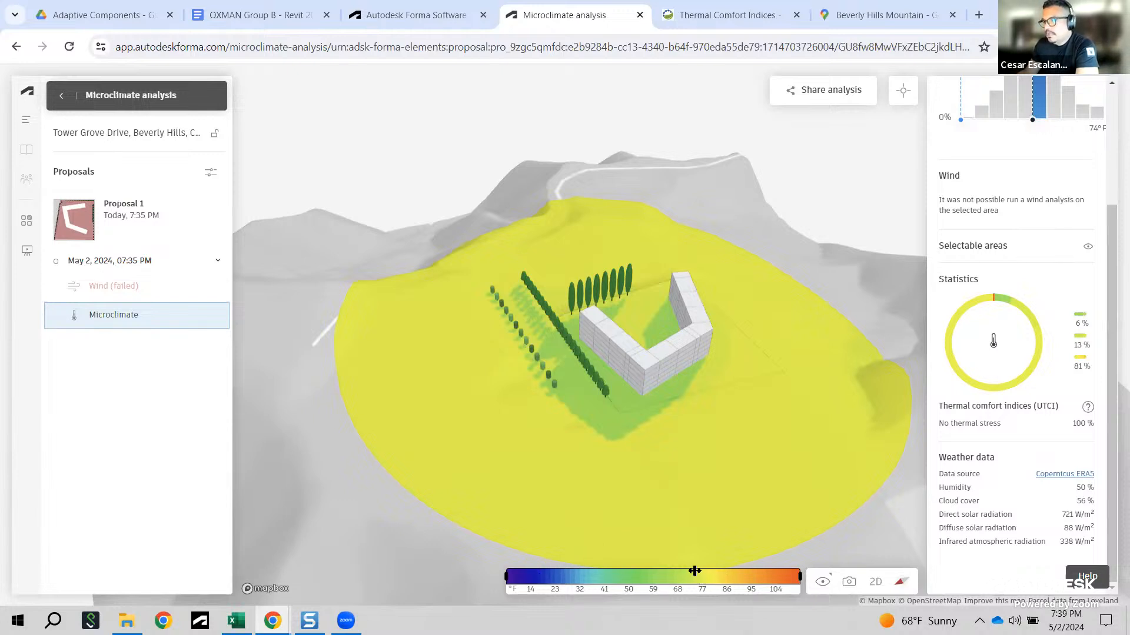
Step: Probe temperatures with the Inspect tool outside the building, in its courtyard and beside the tree rows
scroll(593, 386, up, 3)
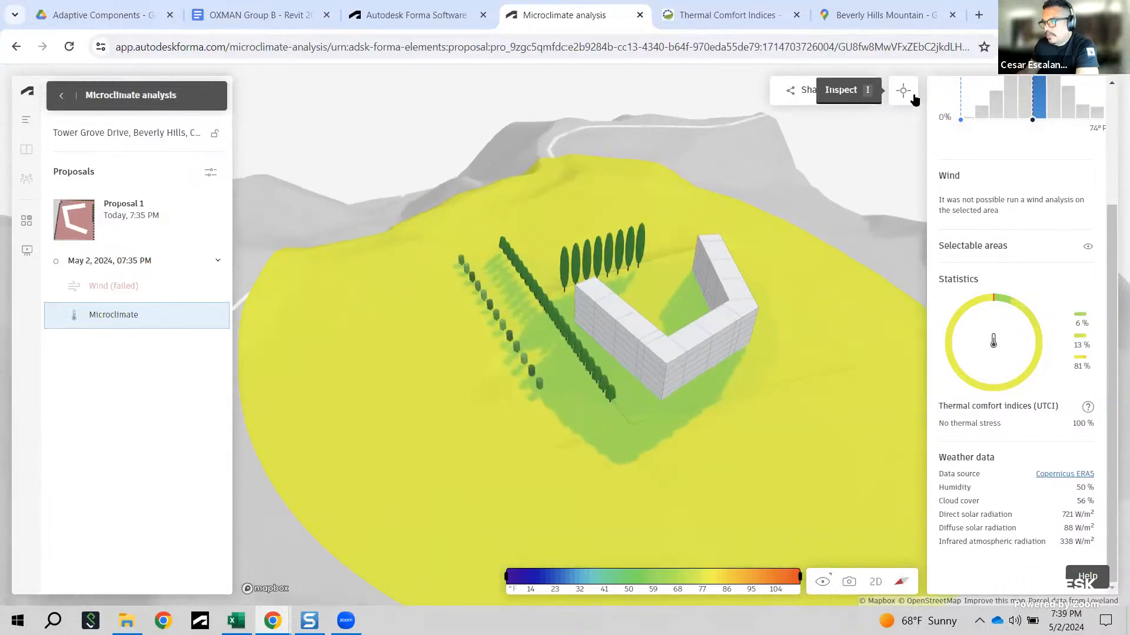
click(904, 92)
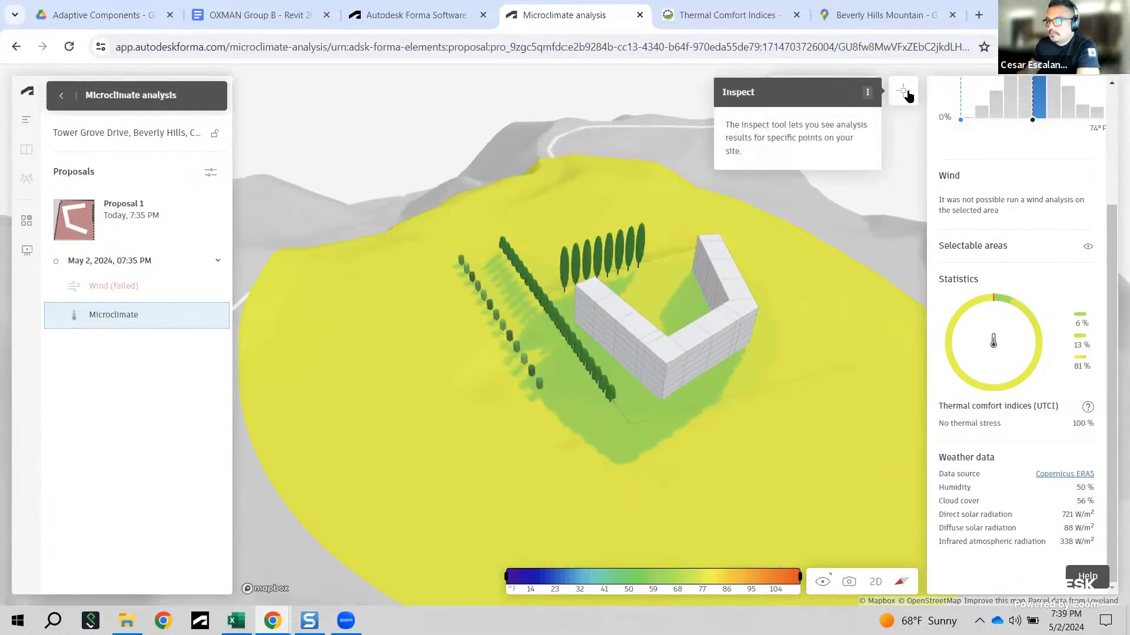
click(585, 420)
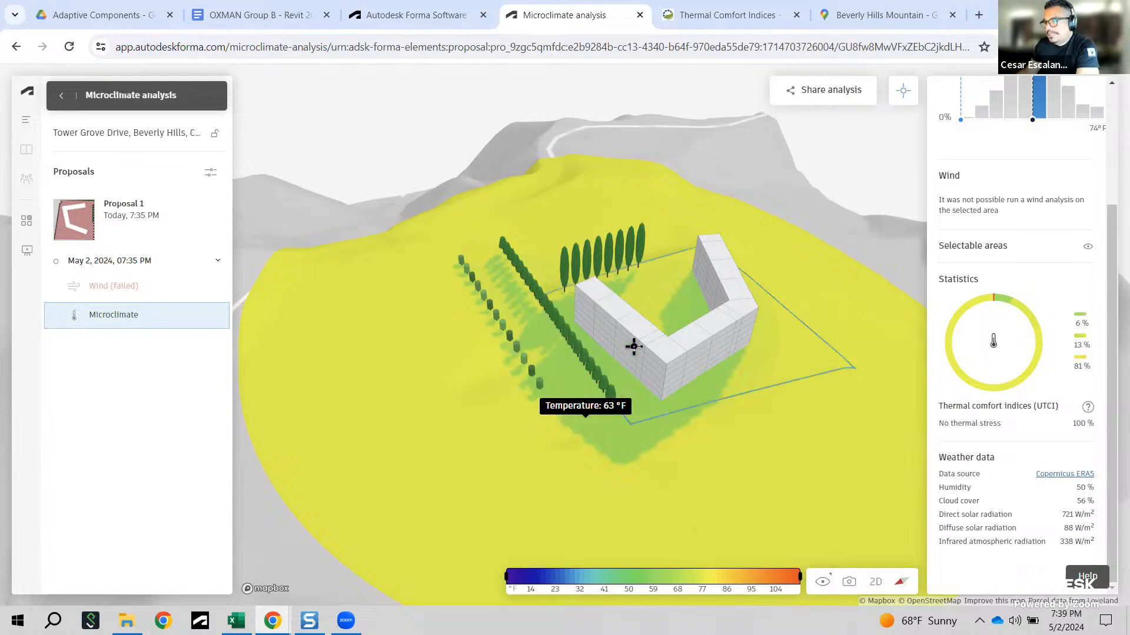
scroll(649, 285, up, 5)
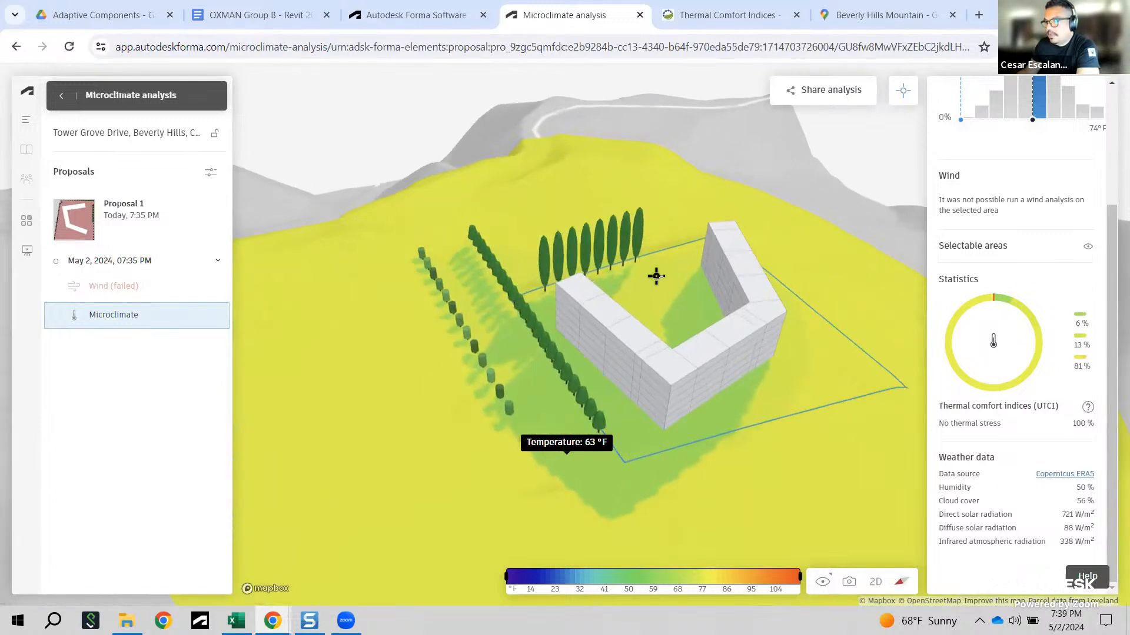
click(649, 285)
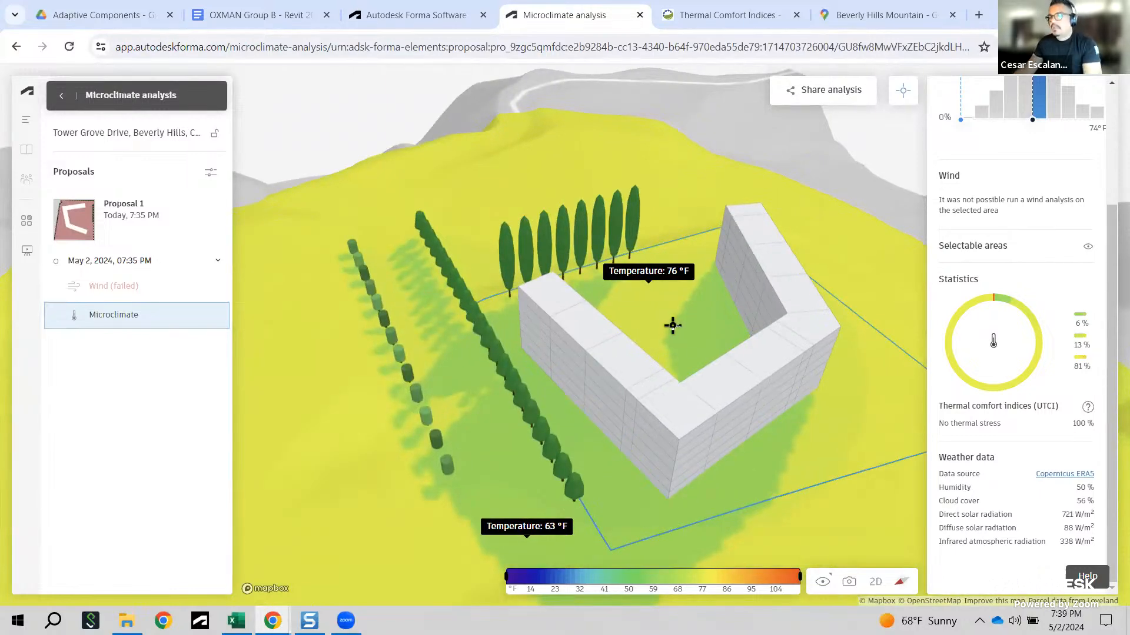
right_drag(677, 322, 605, 360)
click(577, 293)
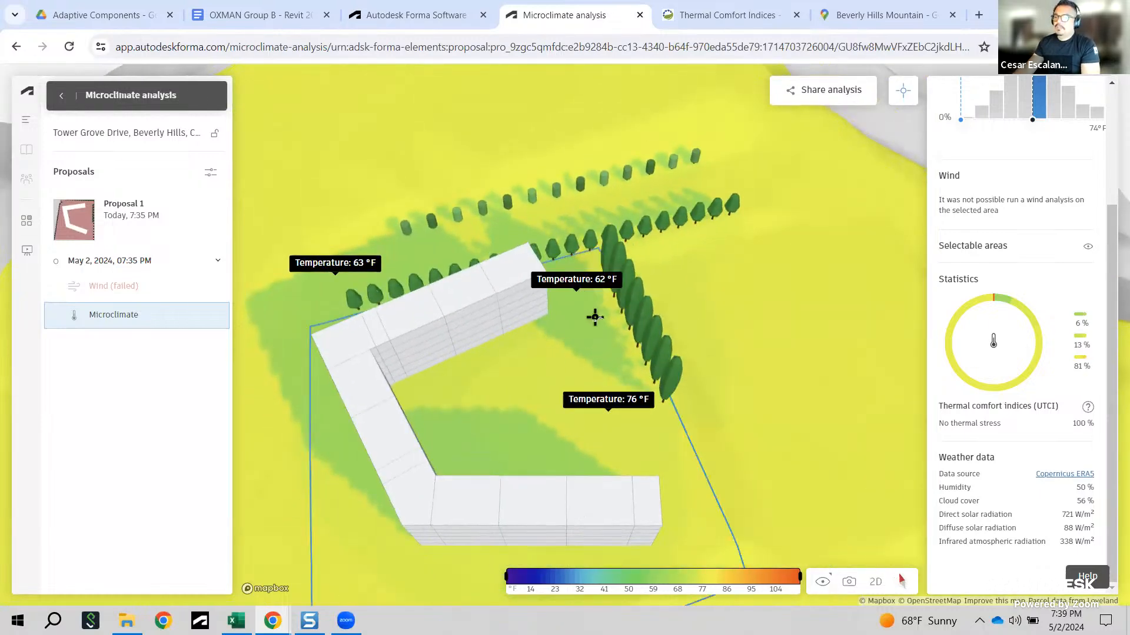
click(663, 203)
click(523, 447)
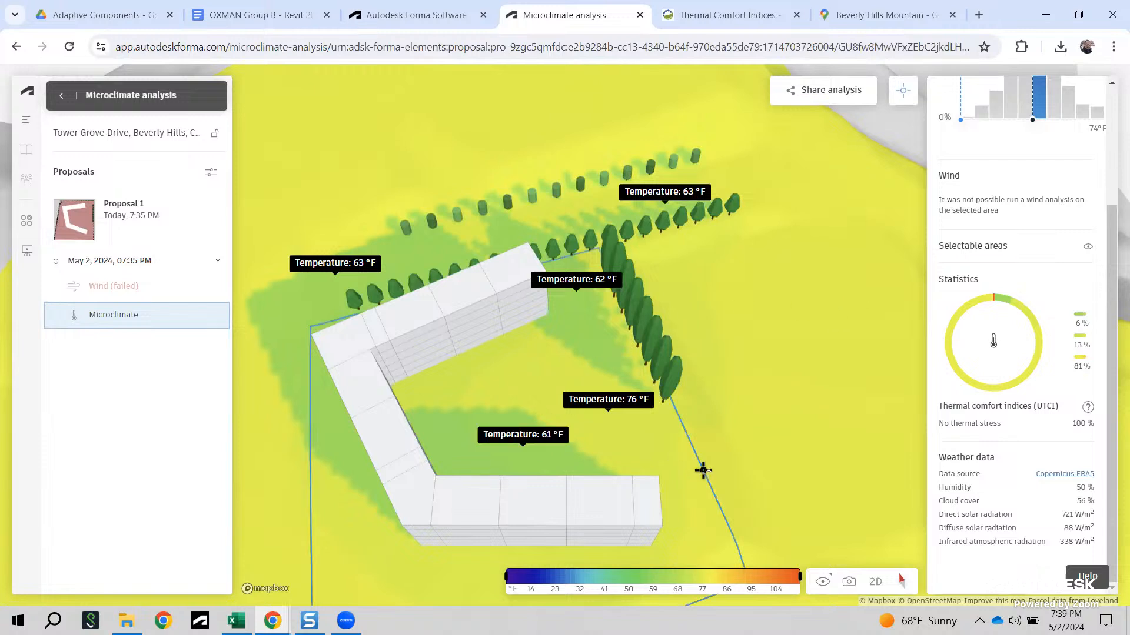
Step: Set the analysis time to 15:00 and probe temperatures in the courtyard and on both sides of the tree rows
scroll(971, 236, up, 3)
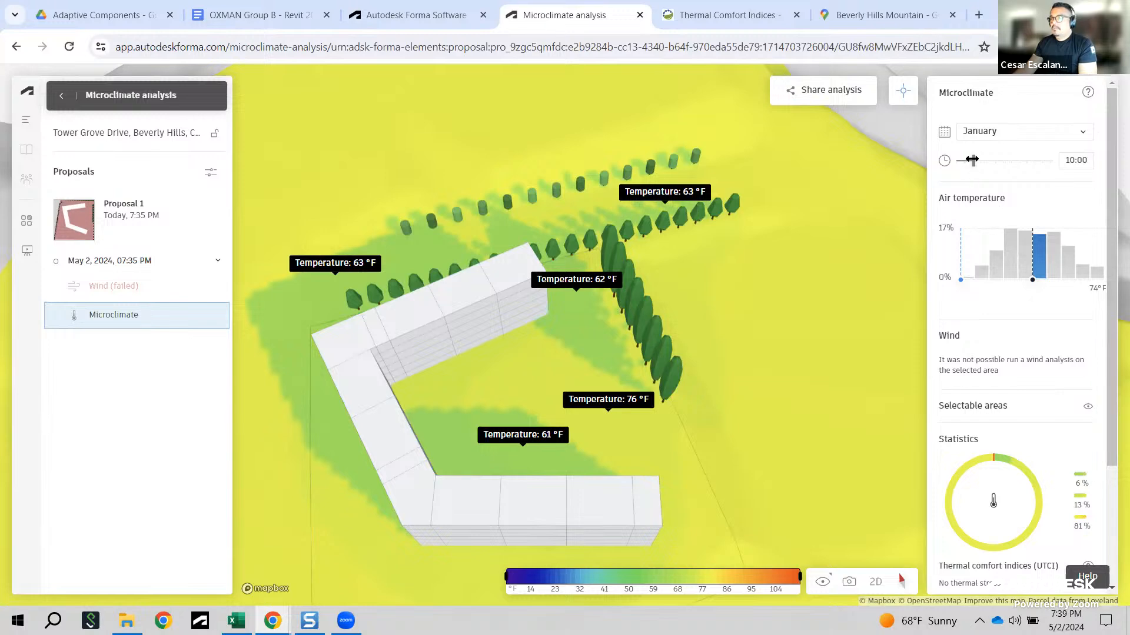
drag(972, 160, 1009, 161)
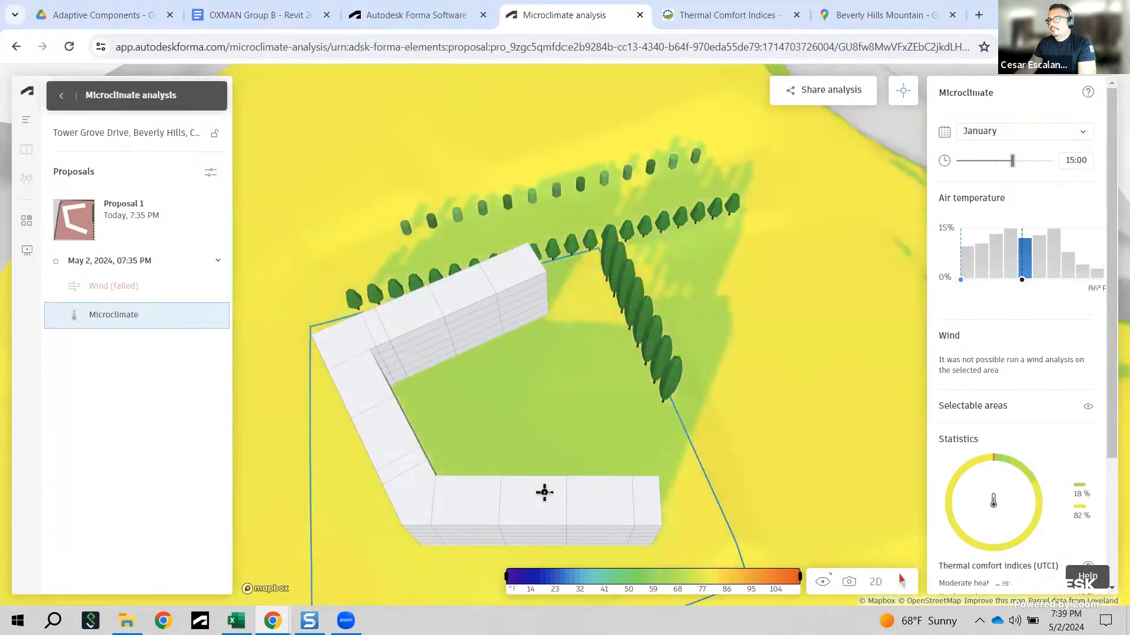
mouse_move(604, 395)
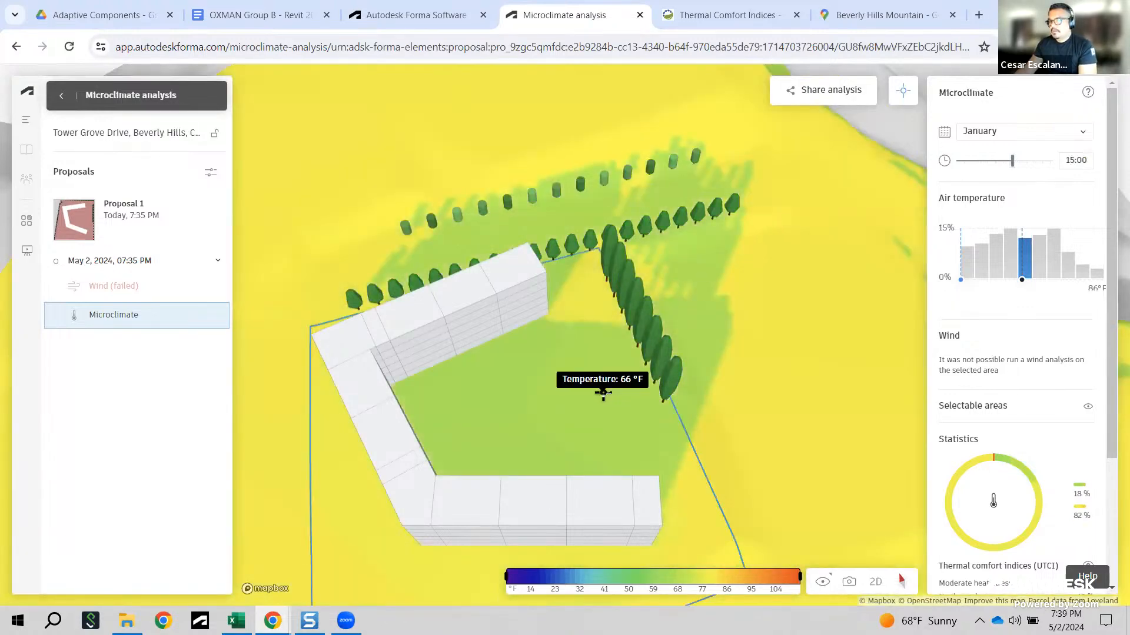
click(687, 263)
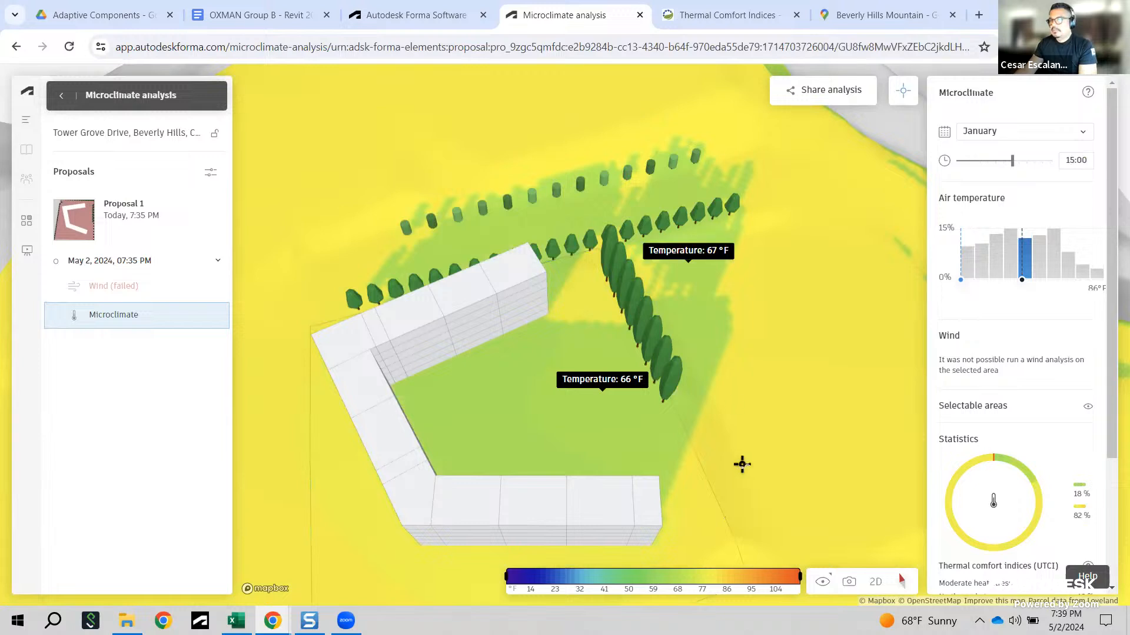
click(552, 226)
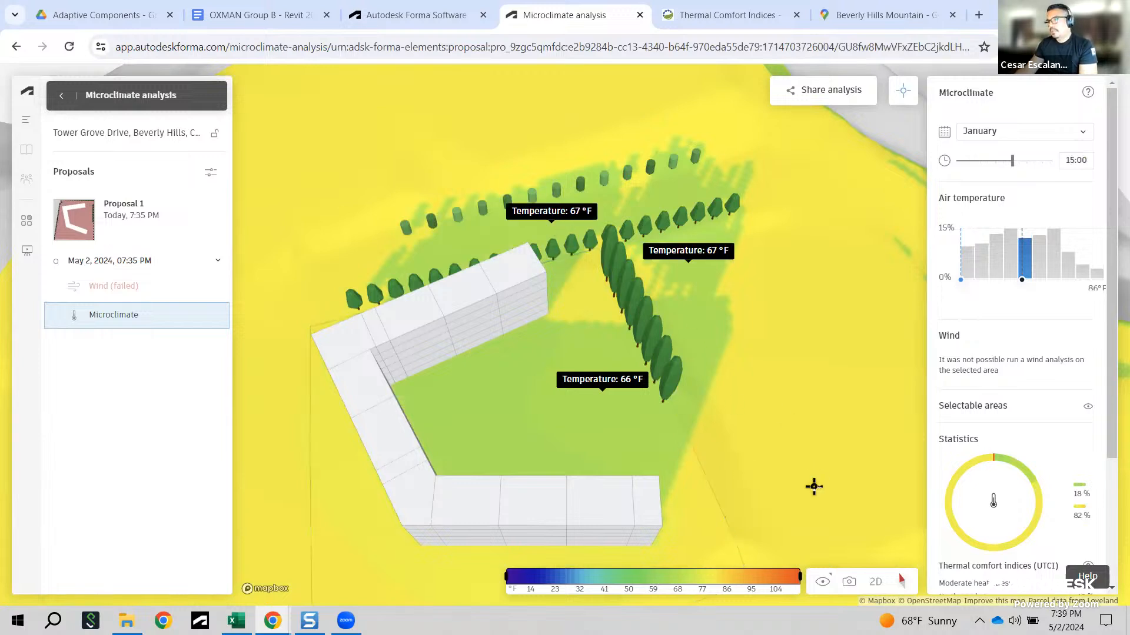
Step: Set the analysis month to June
click(1077, 134)
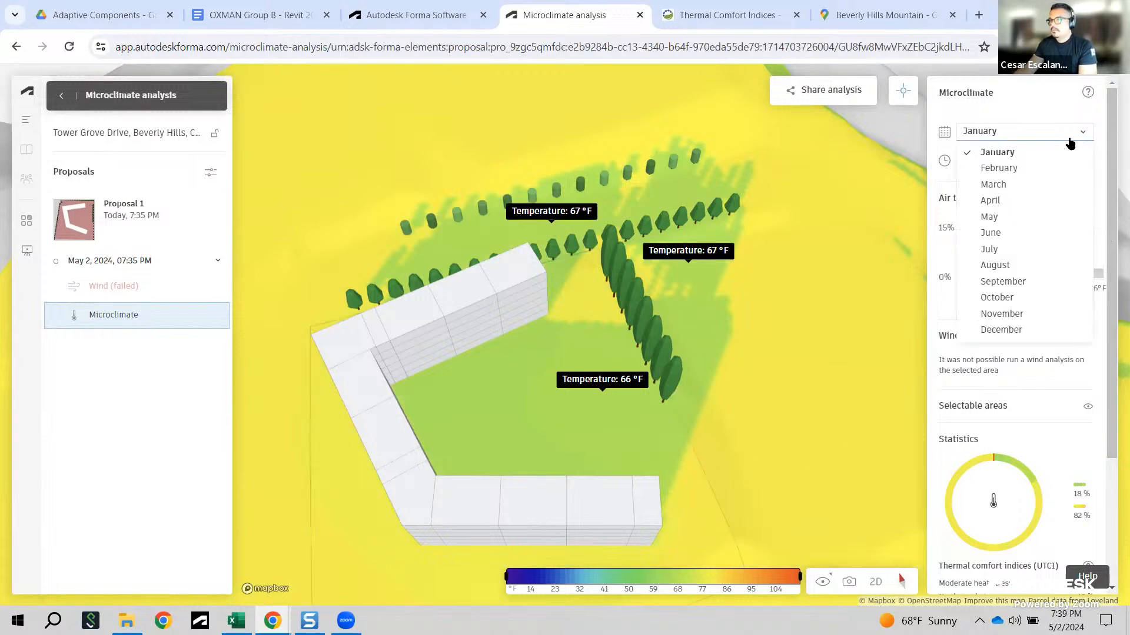
click(1001, 232)
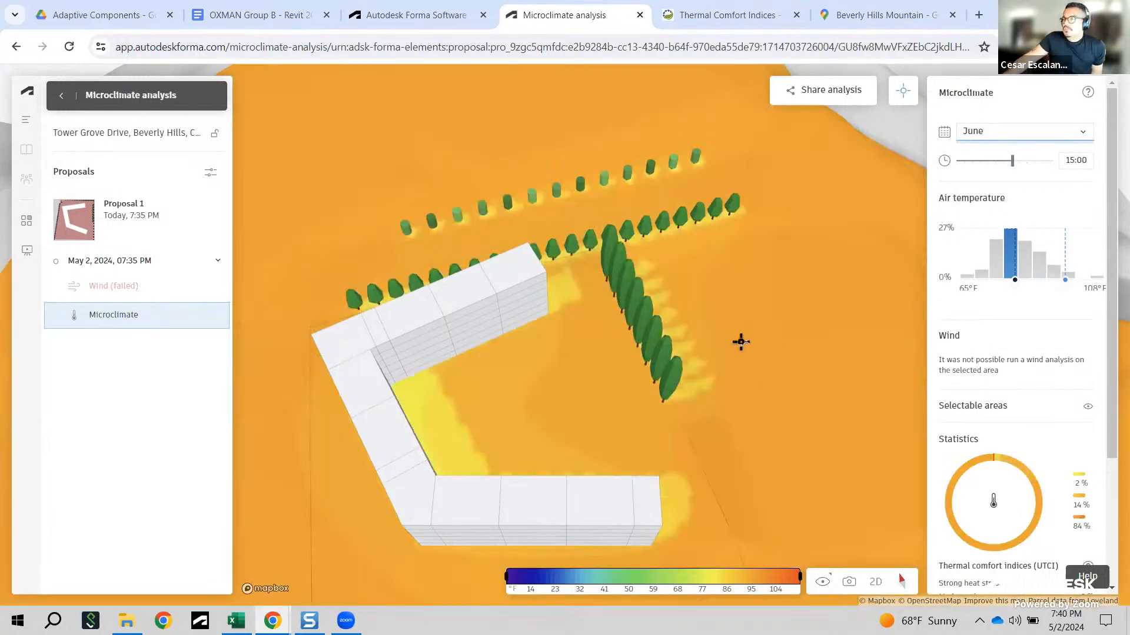
Step: Probe June temperatures in the courtyard, by the inner facade, beside the tall tree row and near the building's end
click(585, 388)
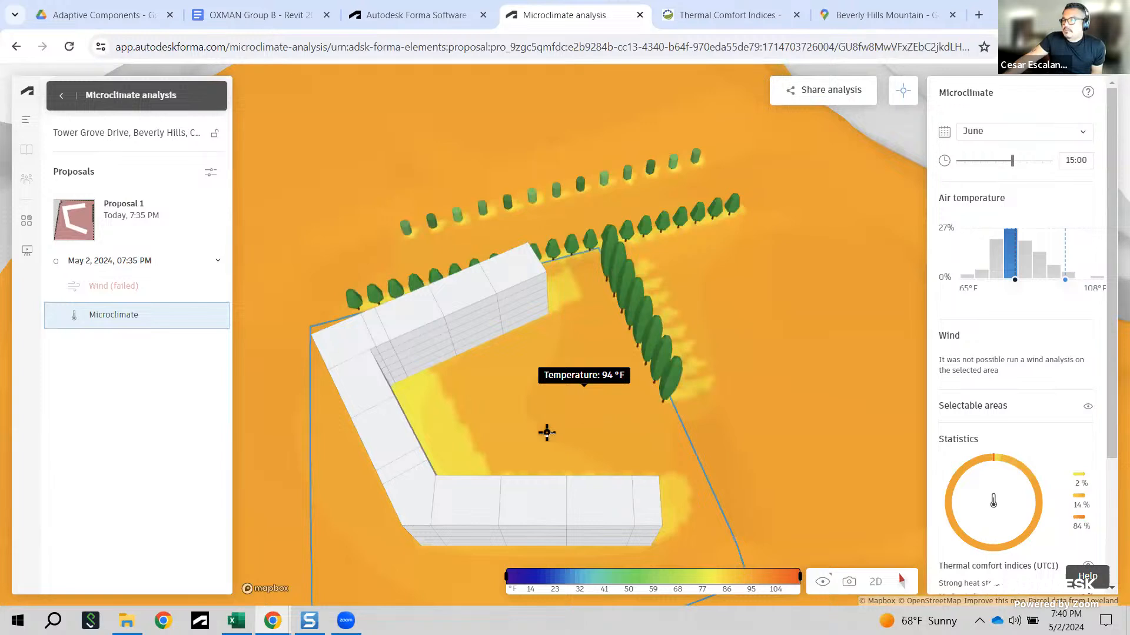
click(446, 423)
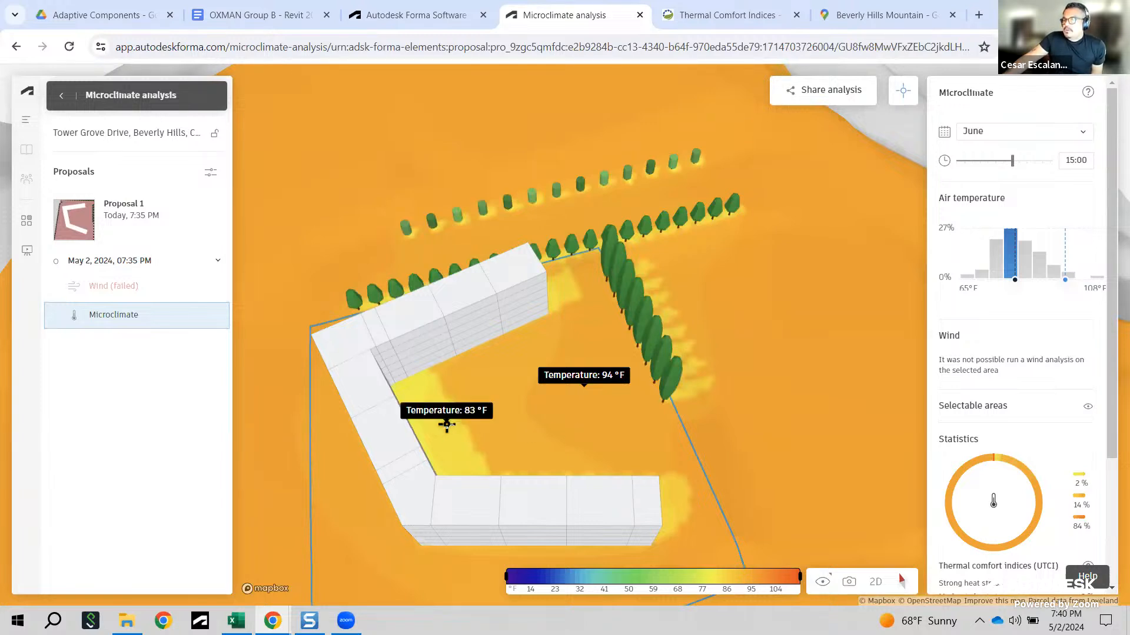
click(657, 283)
mouse_move(1074, 494)
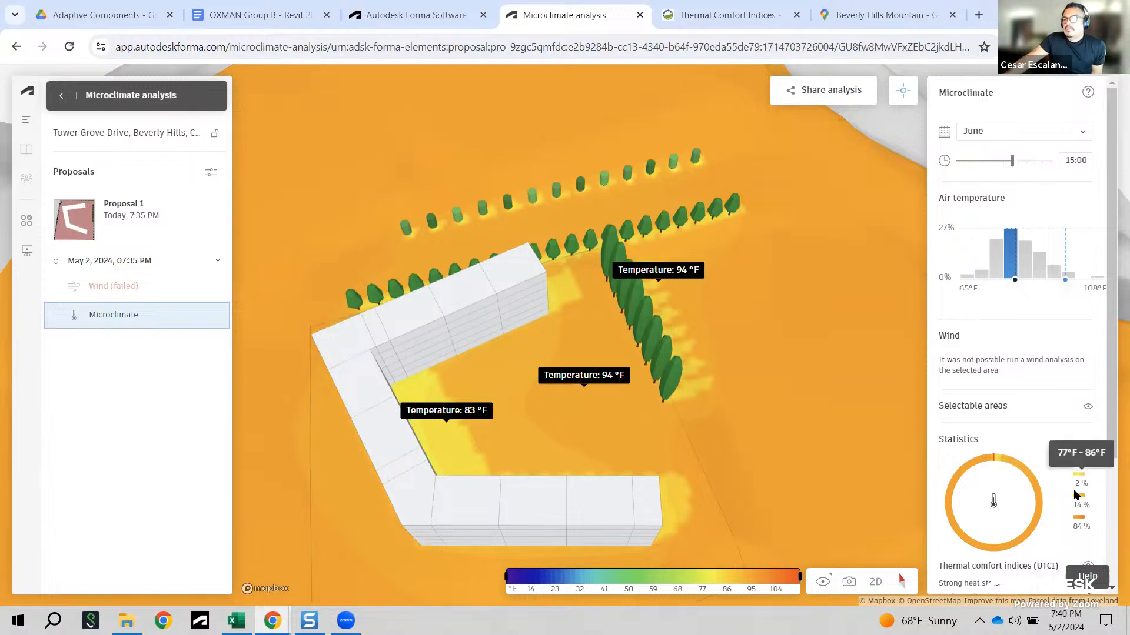
click(567, 290)
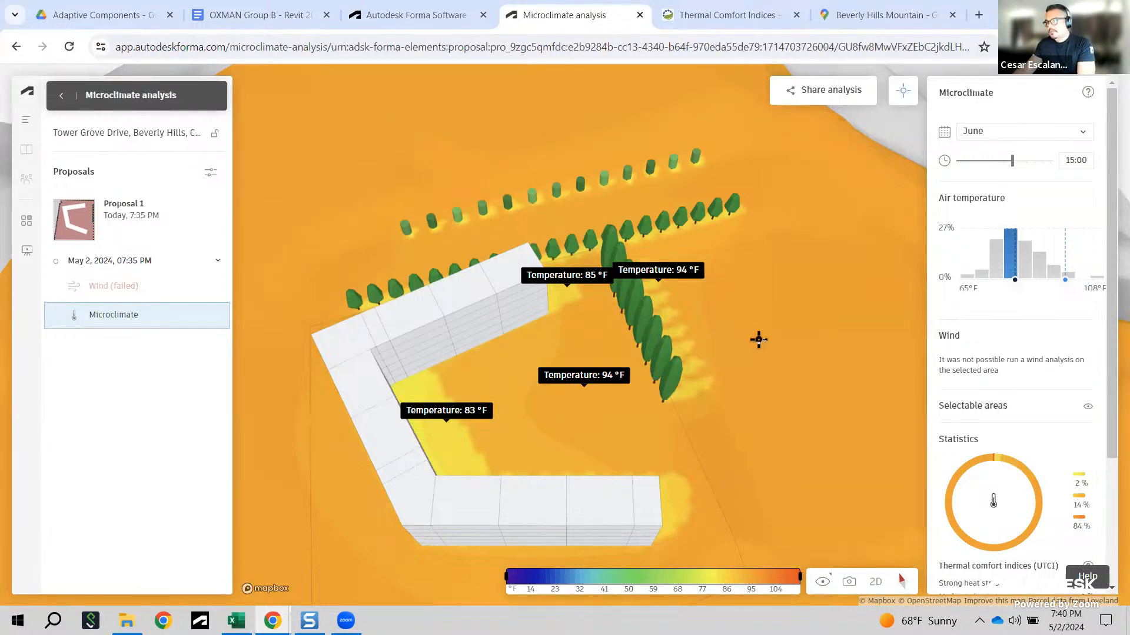
Step: Frame the courtyard opening with the tall tree row in front and save this camera position as "Camera1"
scroll(712, 353, down, 2)
right_drag(716, 429, 617, 428)
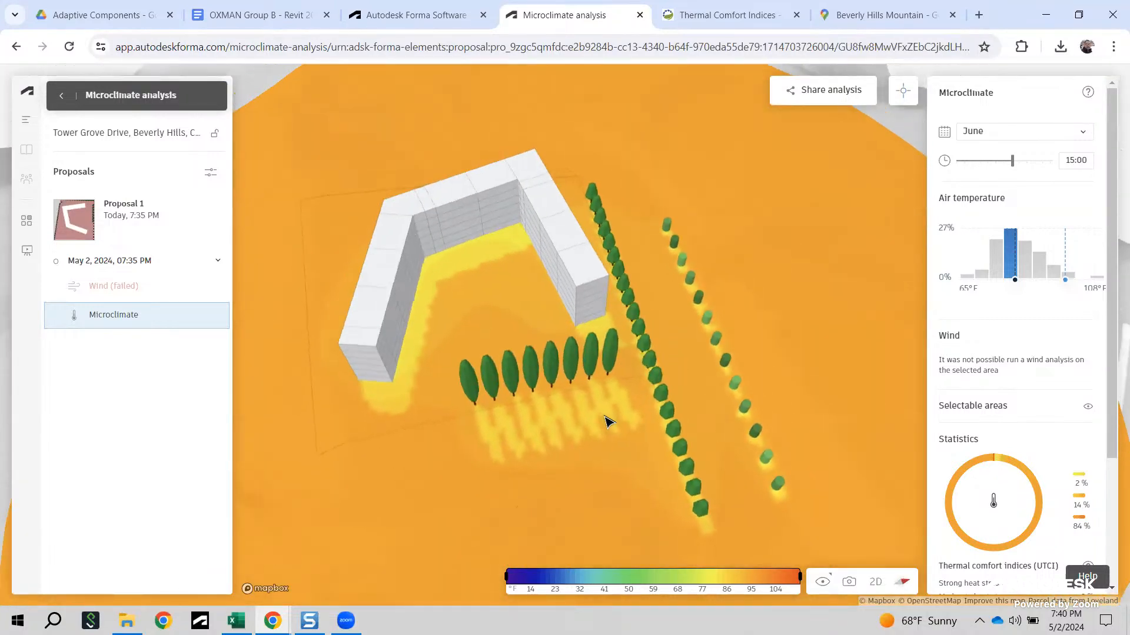
scroll(626, 456, up, 2)
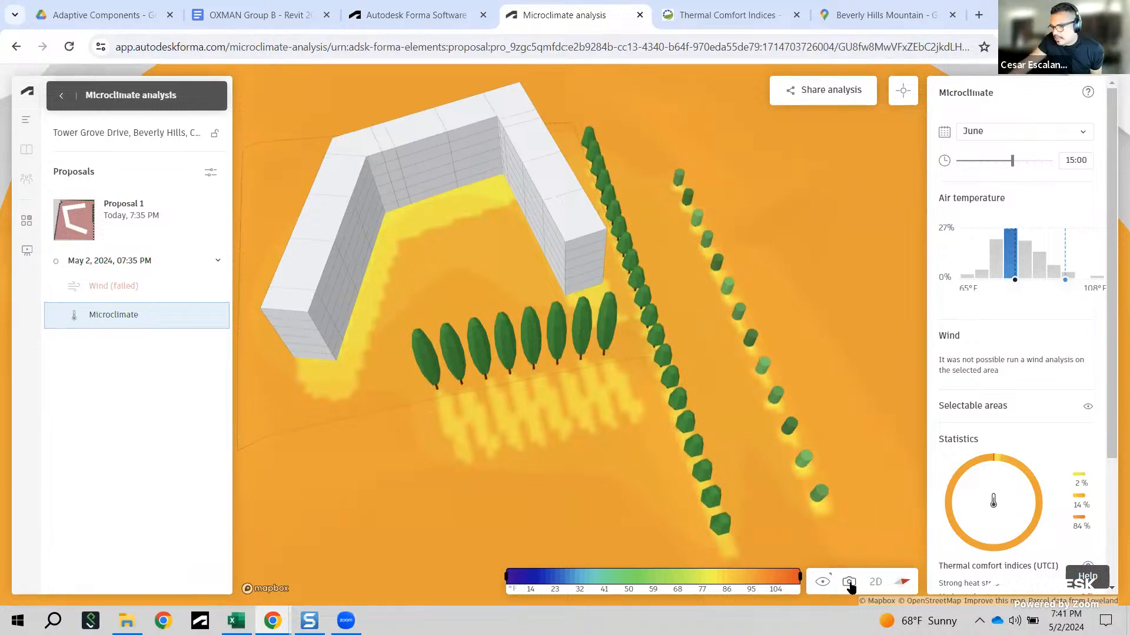
click(825, 582)
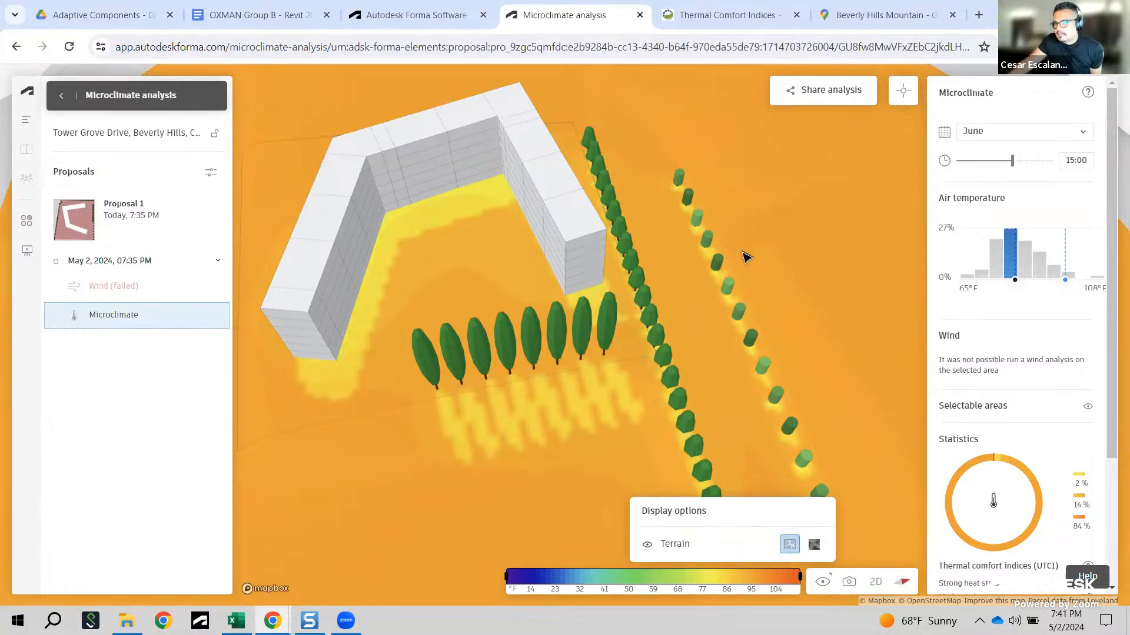
click(849, 587)
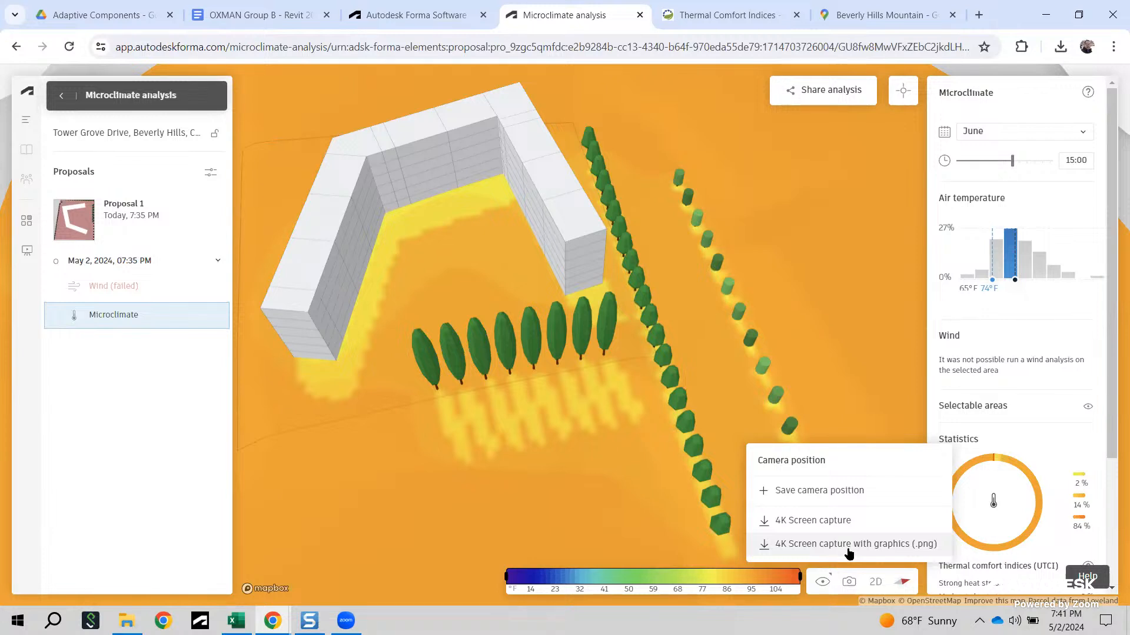
click(836, 496)
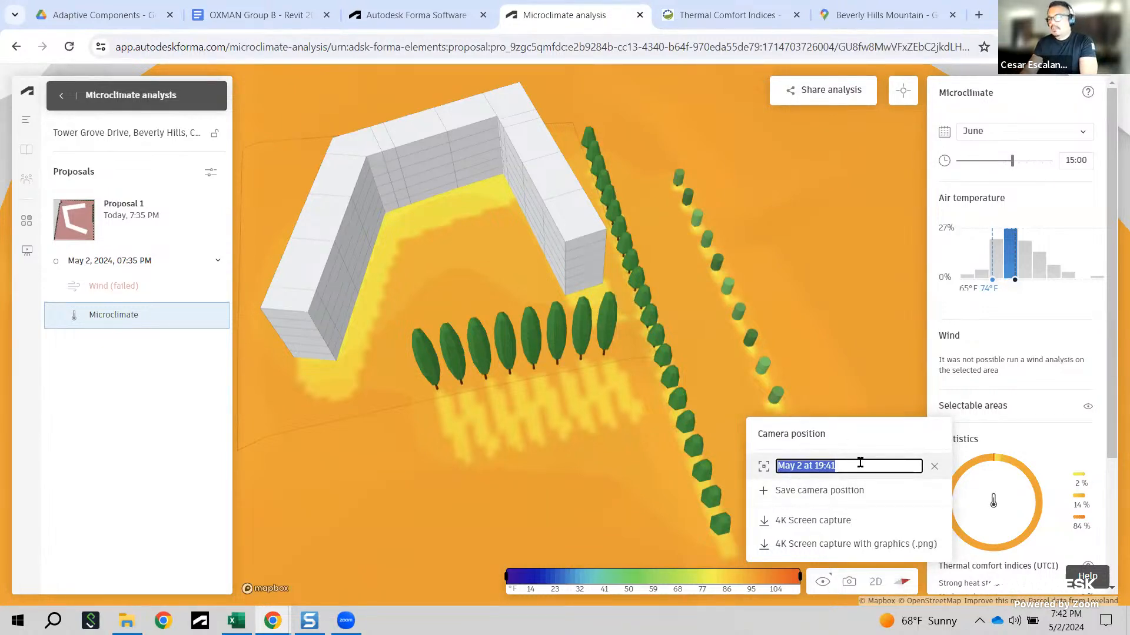
text(Camera1)
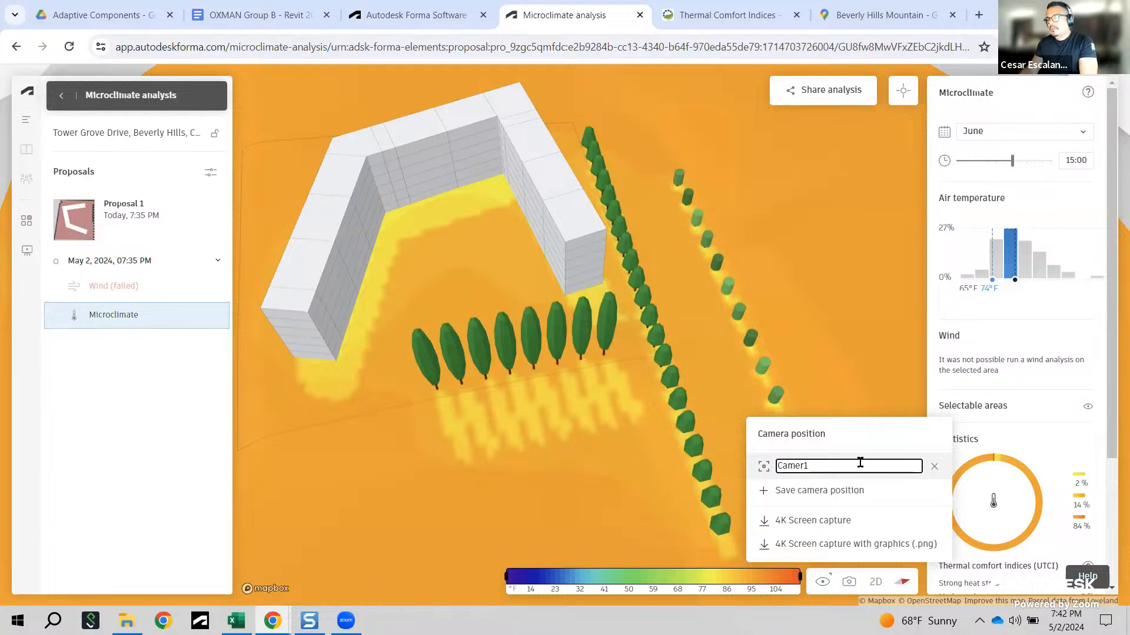
click(898, 378)
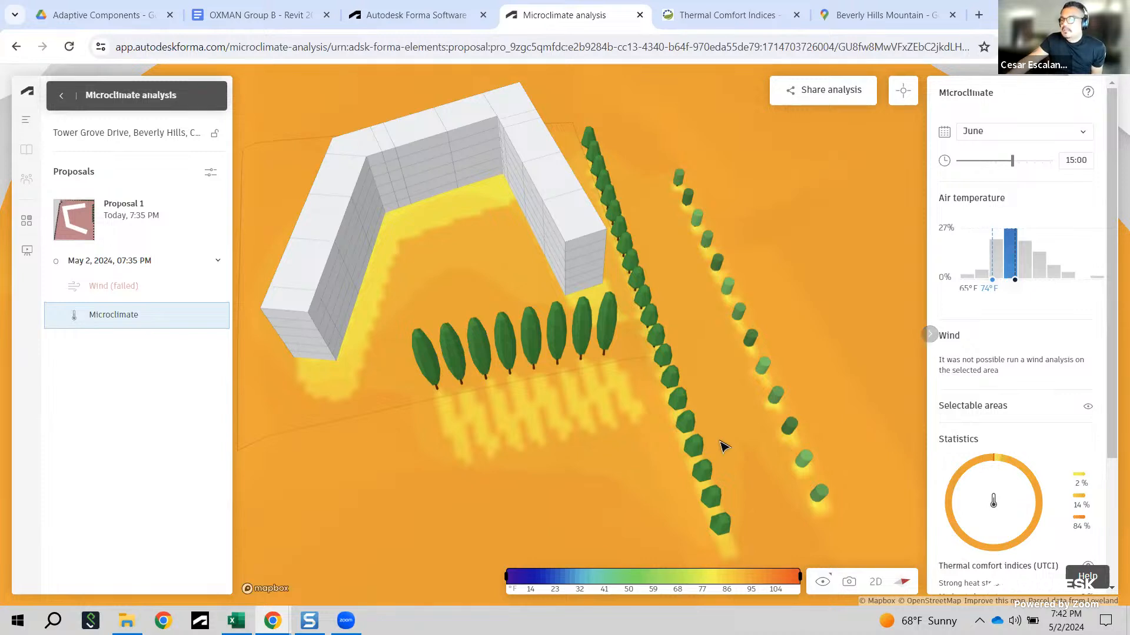
Step: Download a 4K screen capture with graphics (.png) of the microclimate view, open the image to check it and close it
click(848, 582)
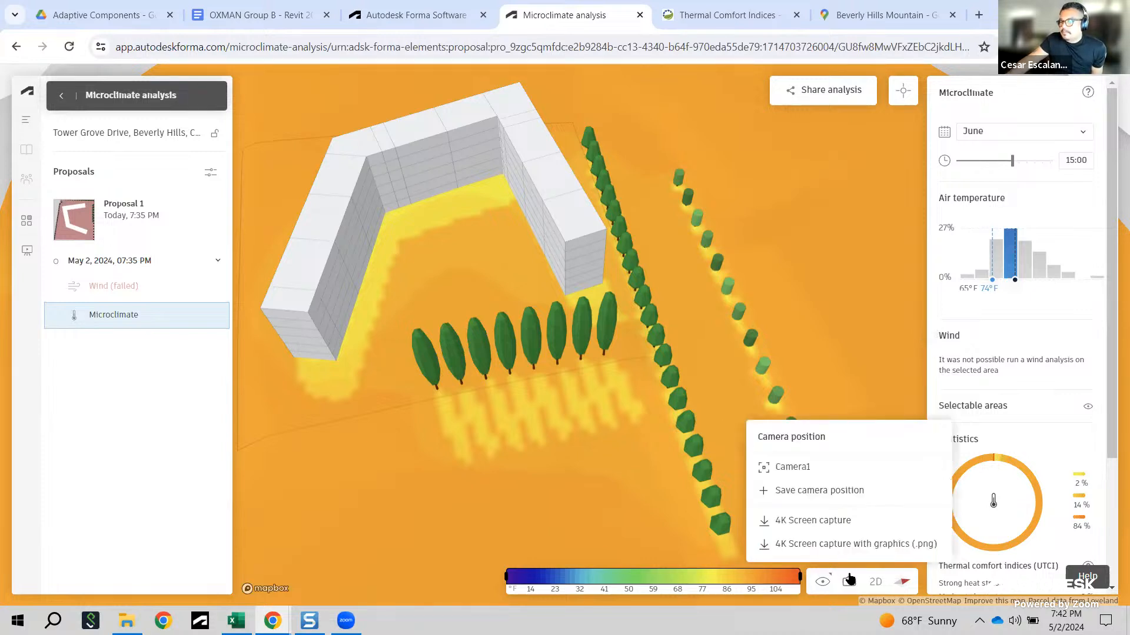
click(835, 544)
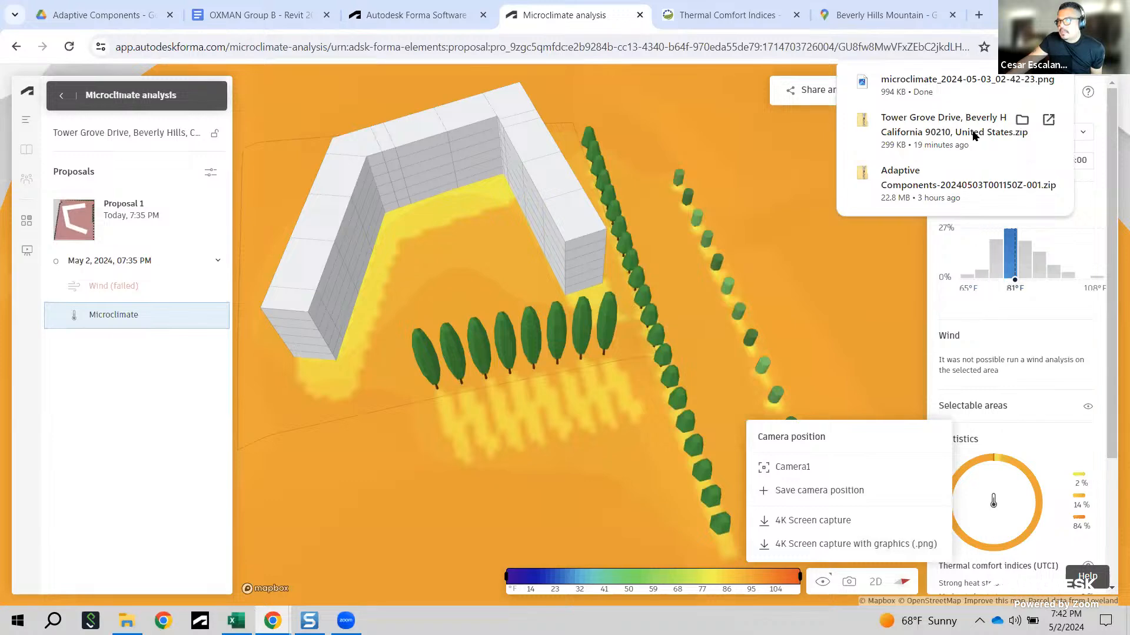
click(946, 84)
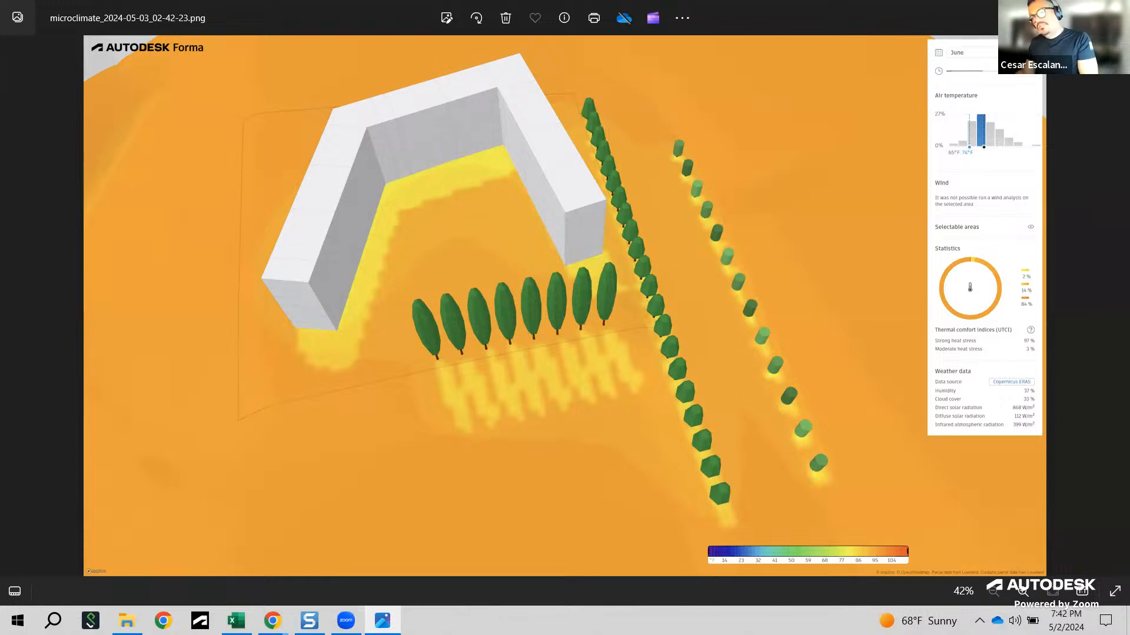
key(alt+F4)
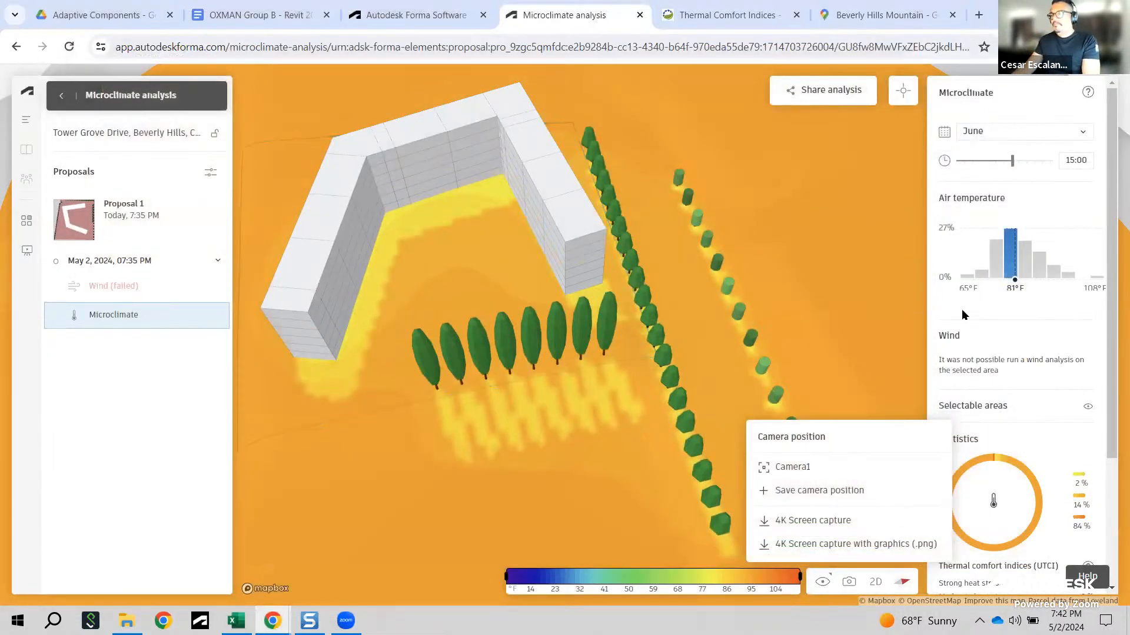
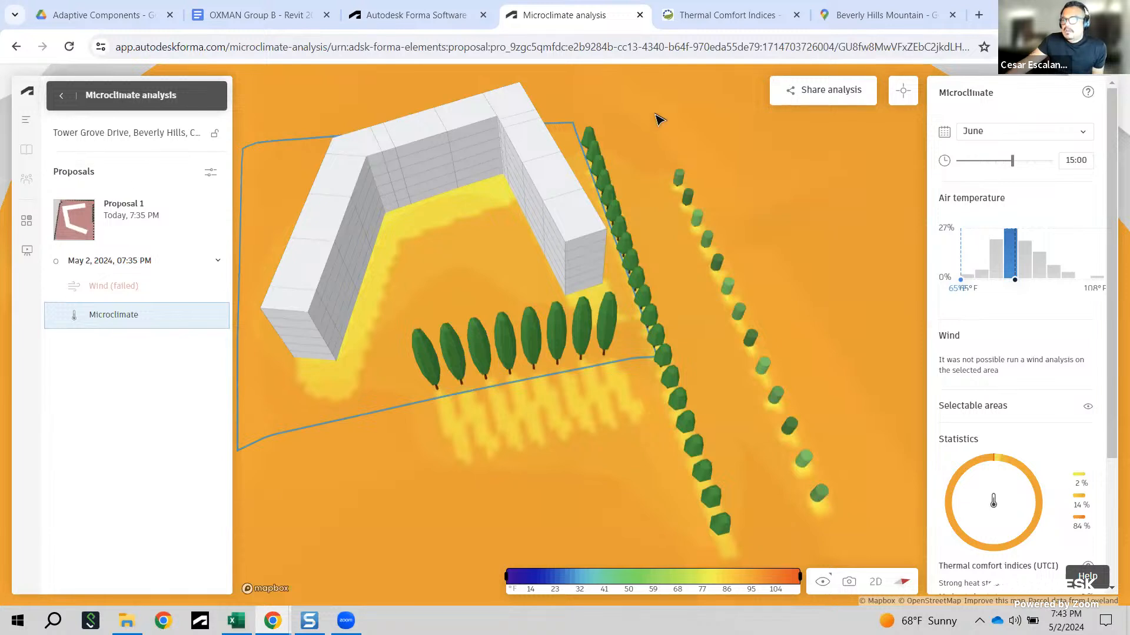
Step: Leave the microclimate analysis for the design view and open the library's file import dialog
click(61, 96)
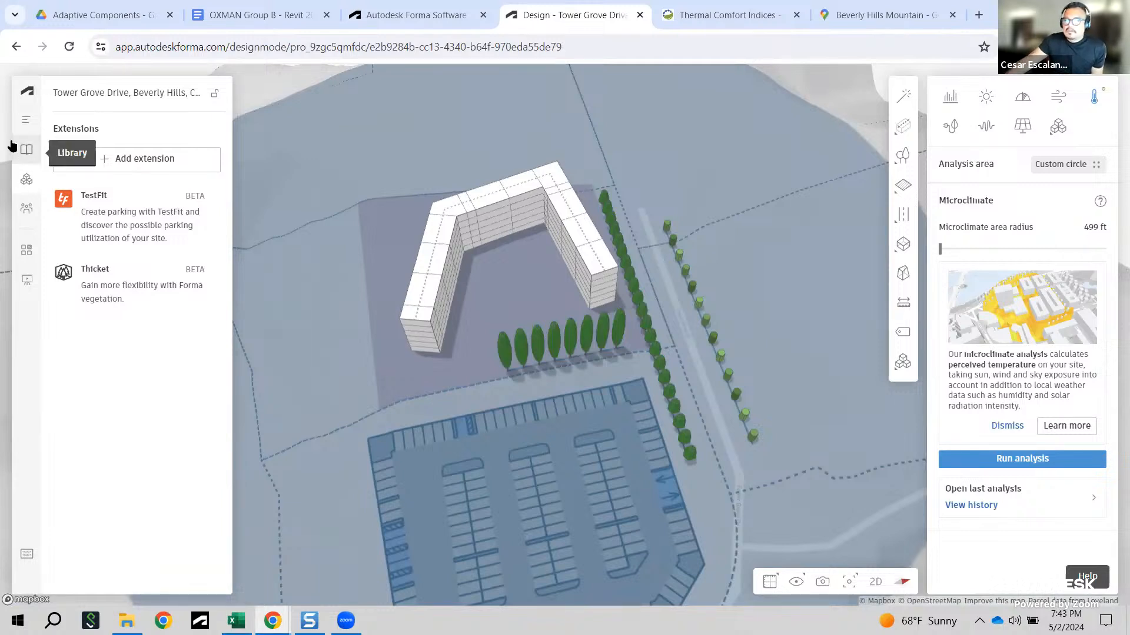
click(27, 151)
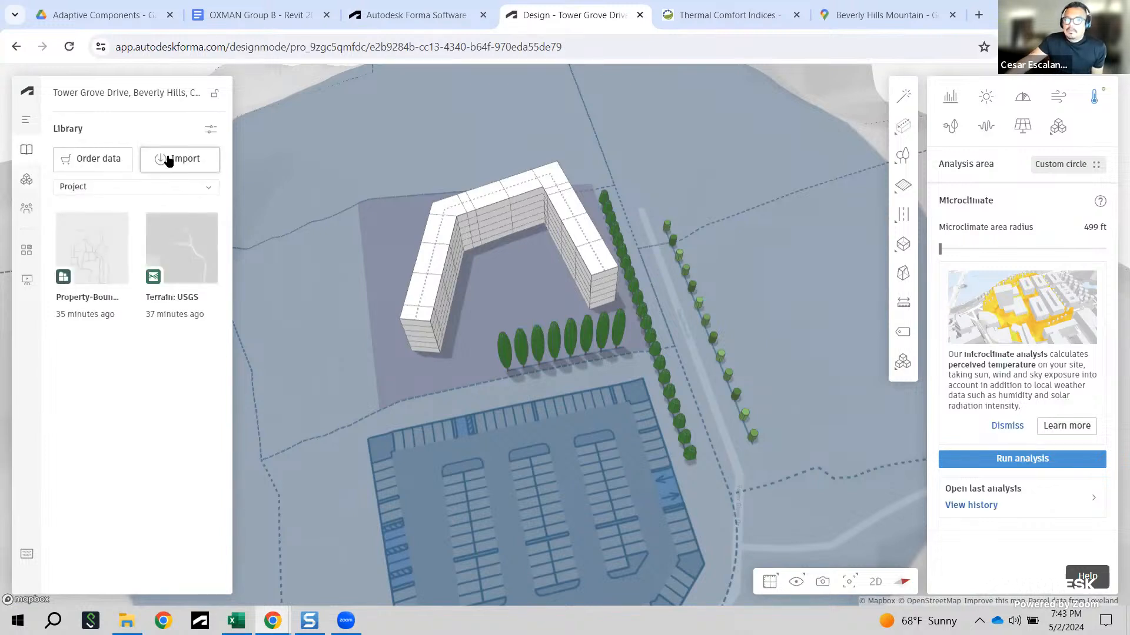
click(185, 186)
click(184, 186)
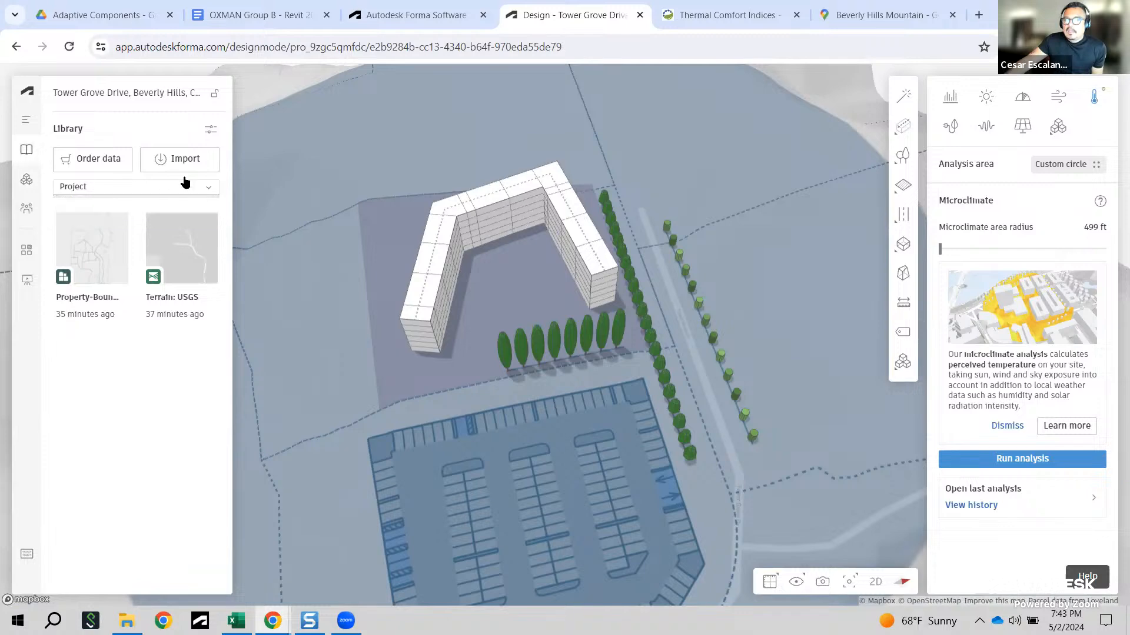
click(185, 159)
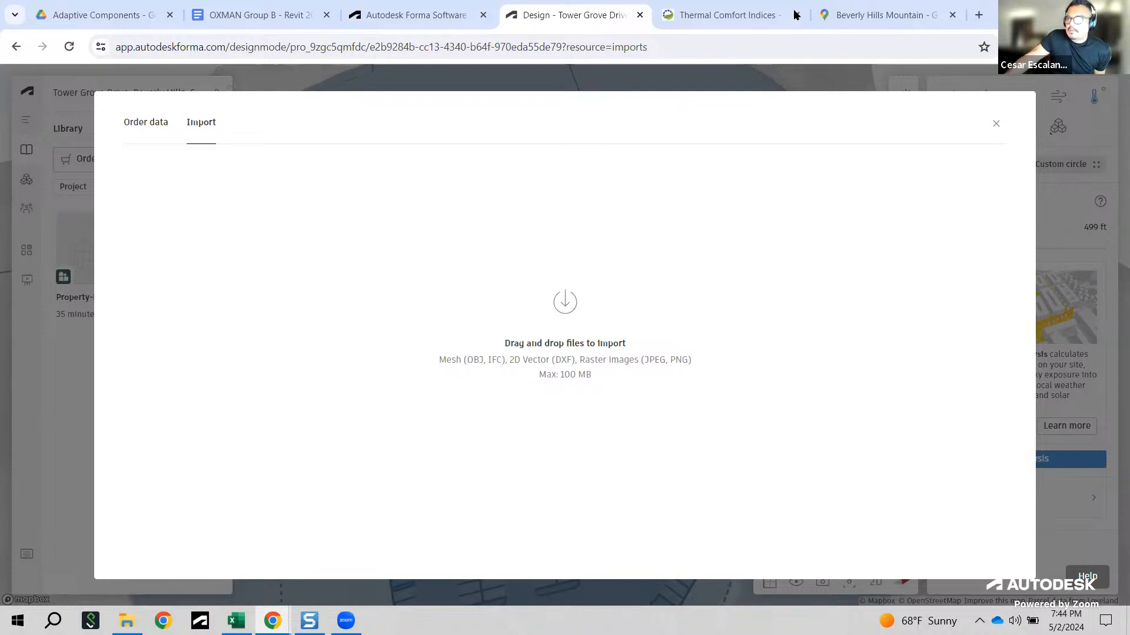
Step: Search Google for "export DWG to IFC" in a new browser tab
click(978, 14)
click(490, 299)
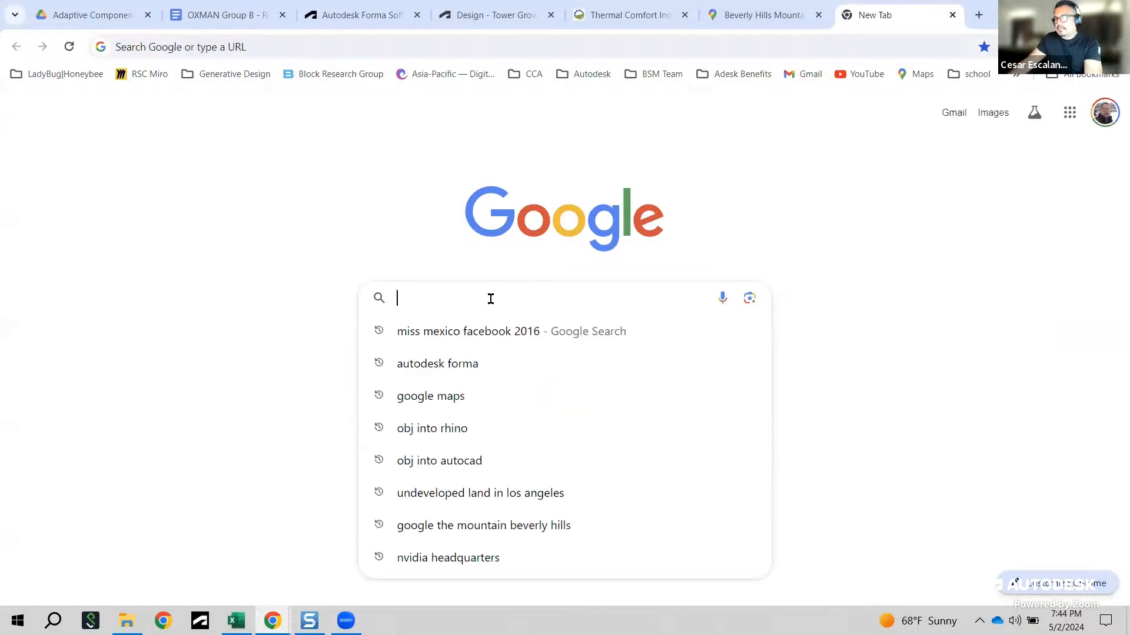
text(export )
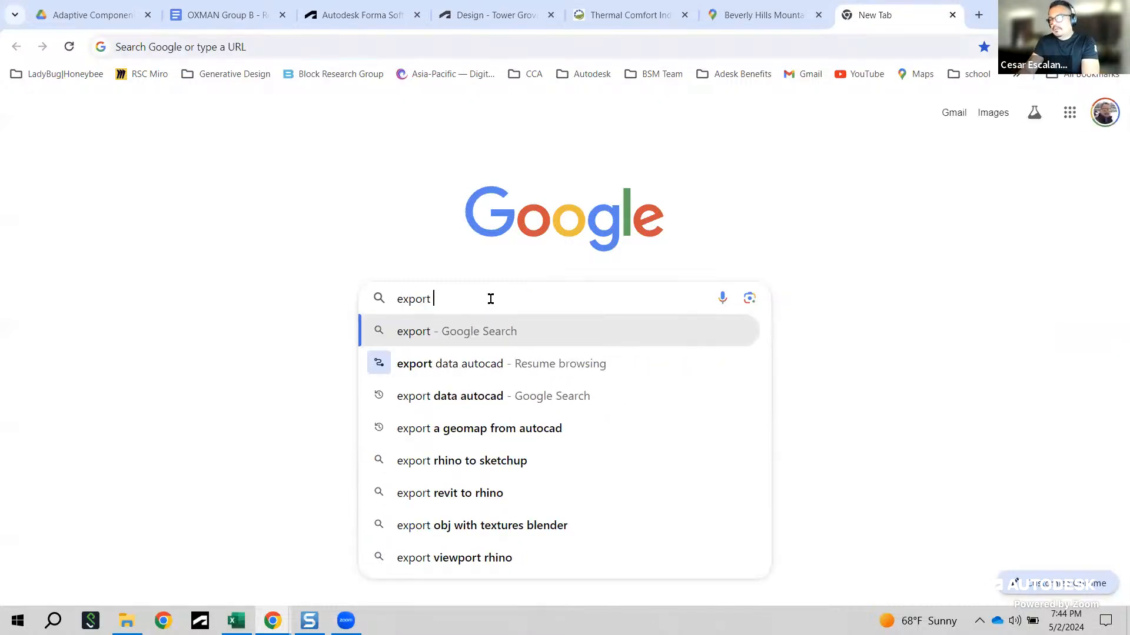
text(DWG to IFC)
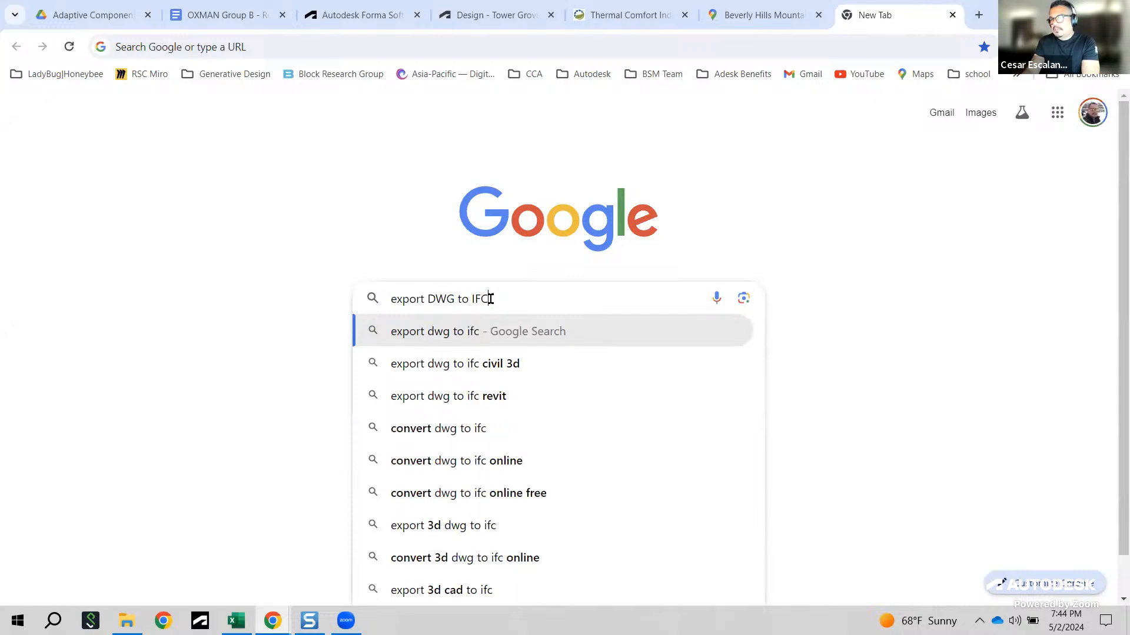
key(Return)
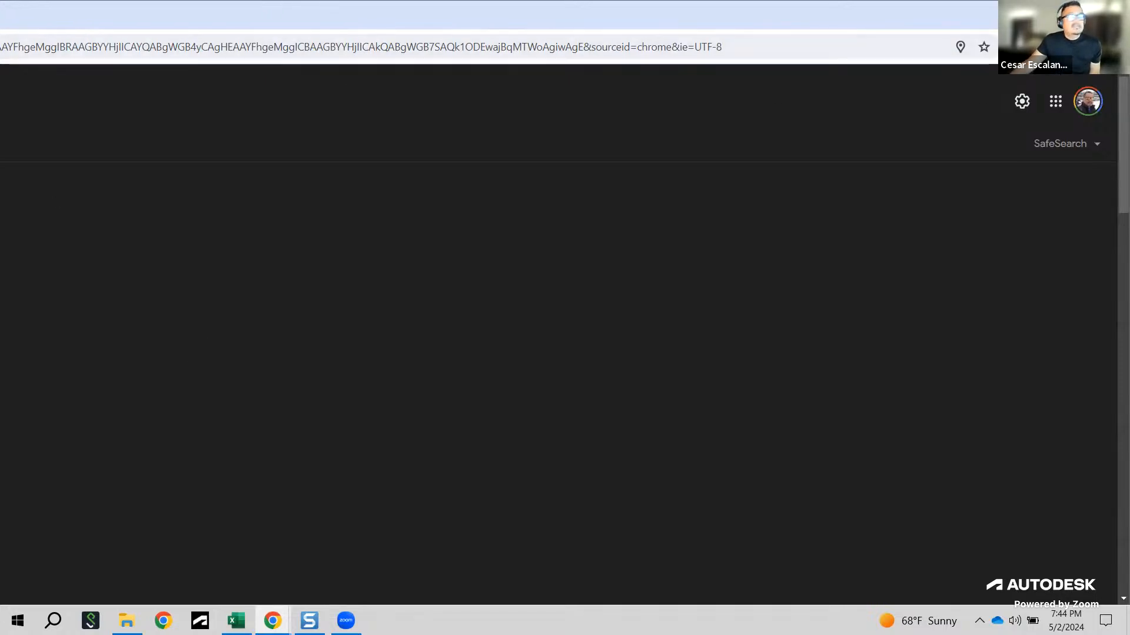
Step: Expand the related question "Can you export DWG to IFC?" and open the Autodesk support article it cites
drag(2, 17, 674, 151)
click(796, 148)
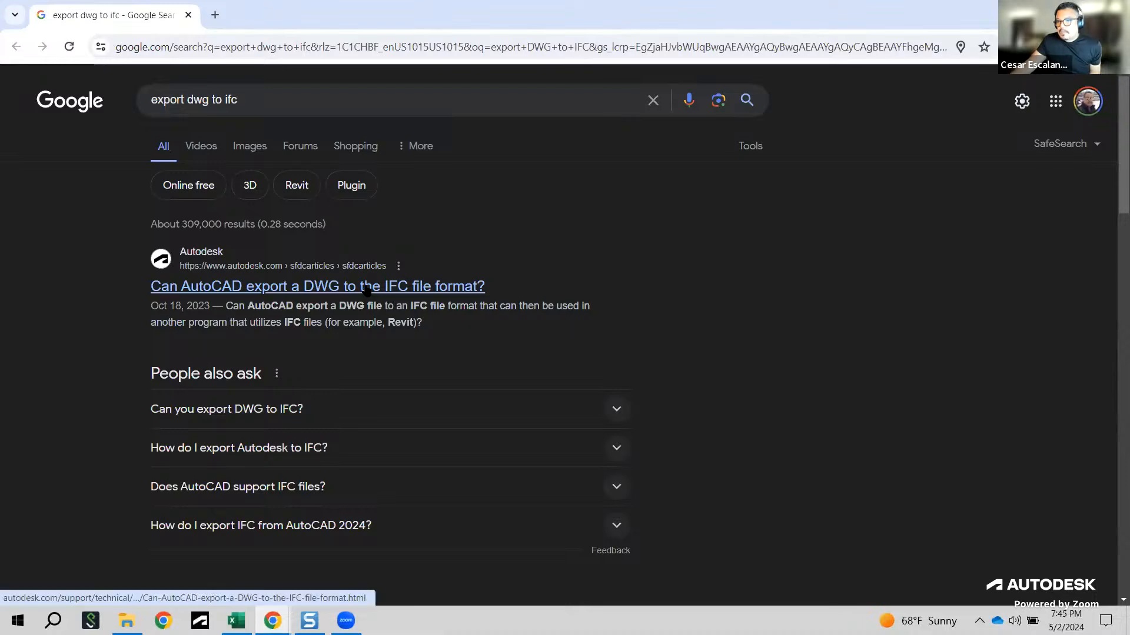
click(384, 408)
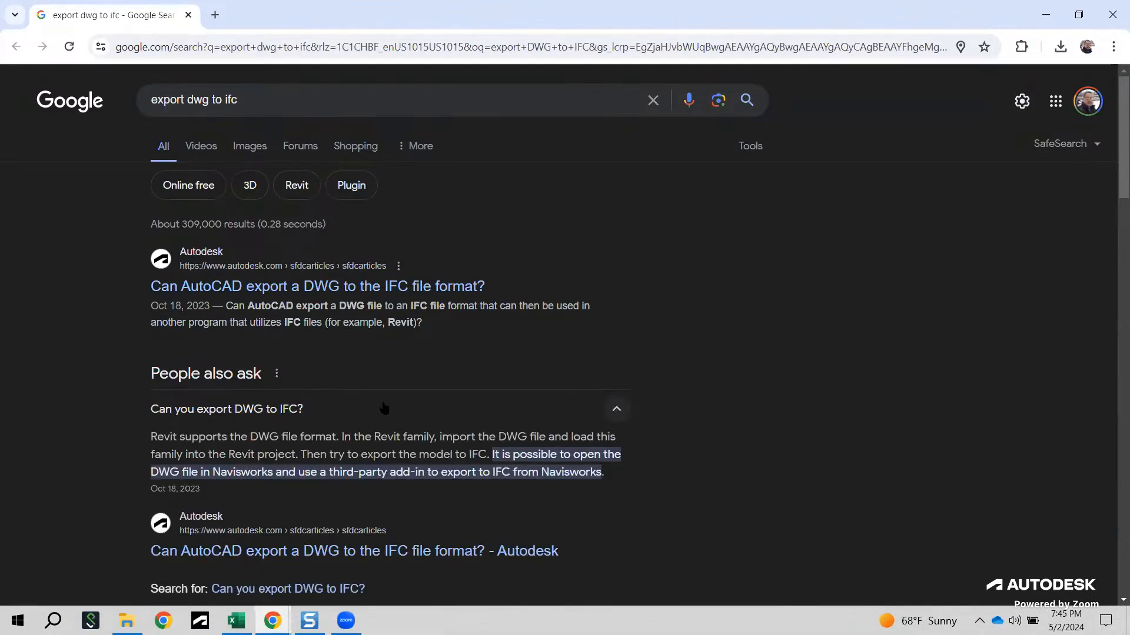
scroll(384, 409, down, 1)
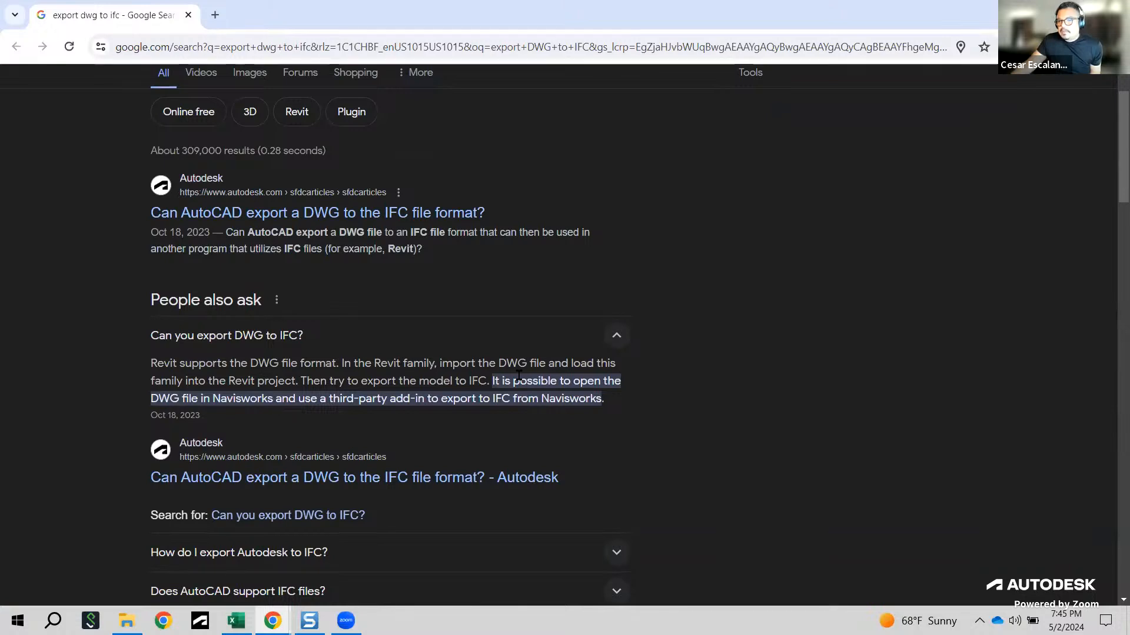
scroll(445, 374, down, 1)
click(334, 404)
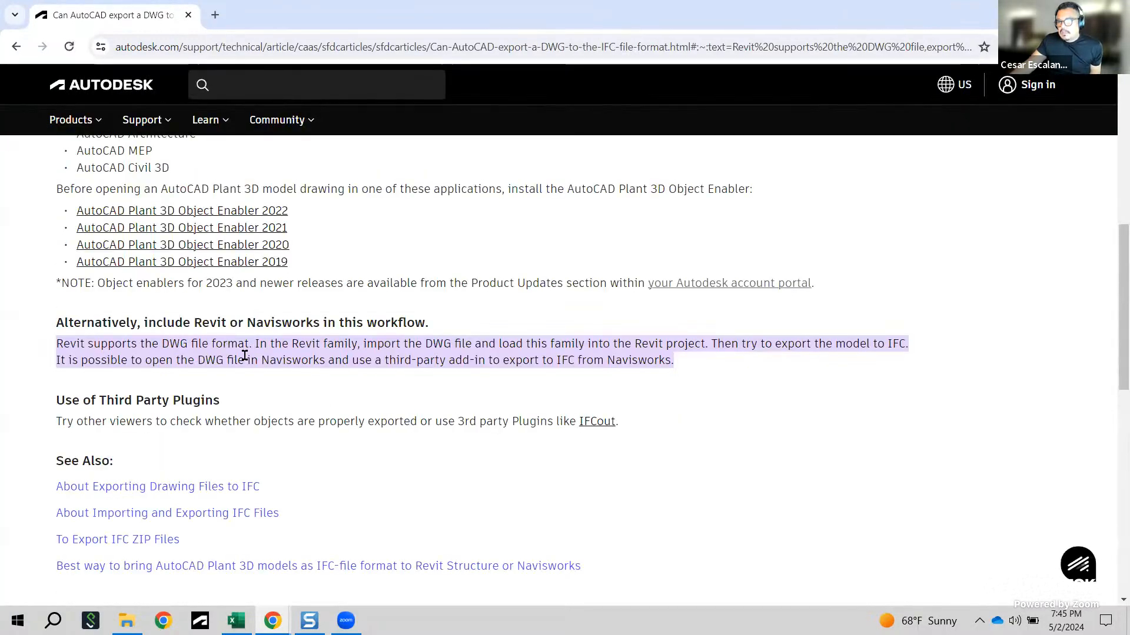
Step: Read the article's causes, supported AutoCAD toolsets and Revit or Navisworks alternatives for IFC export, and return to the previous browser window
scroll(244, 360, up, 2)
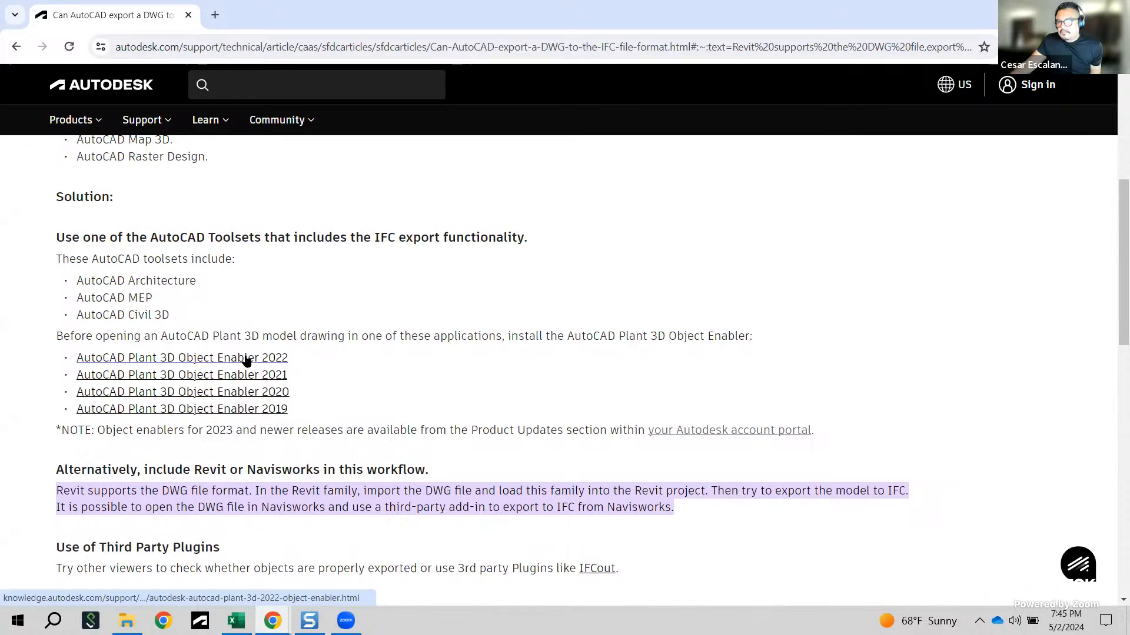
scroll(289, 292, up, 4)
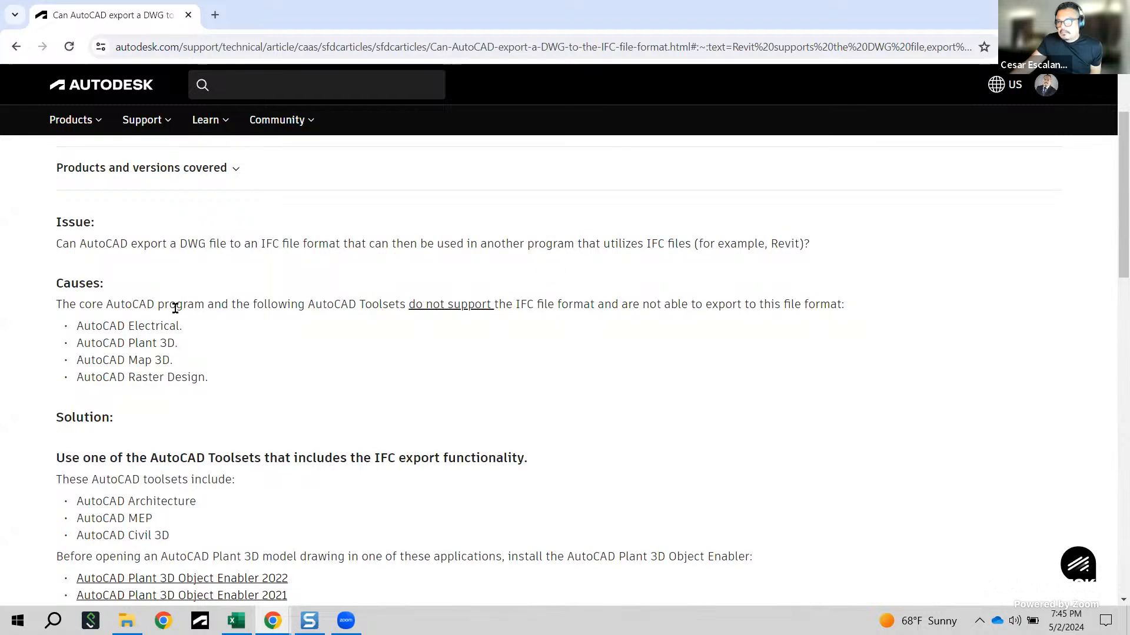
scroll(478, 311, up, 2)
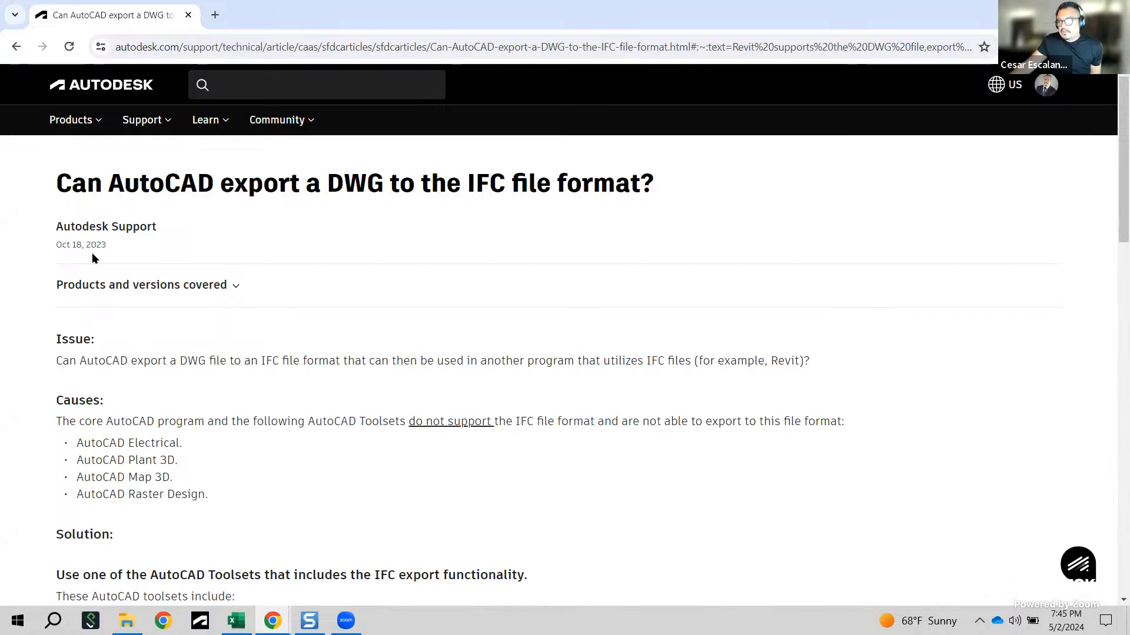
scroll(424, 330, down, 3)
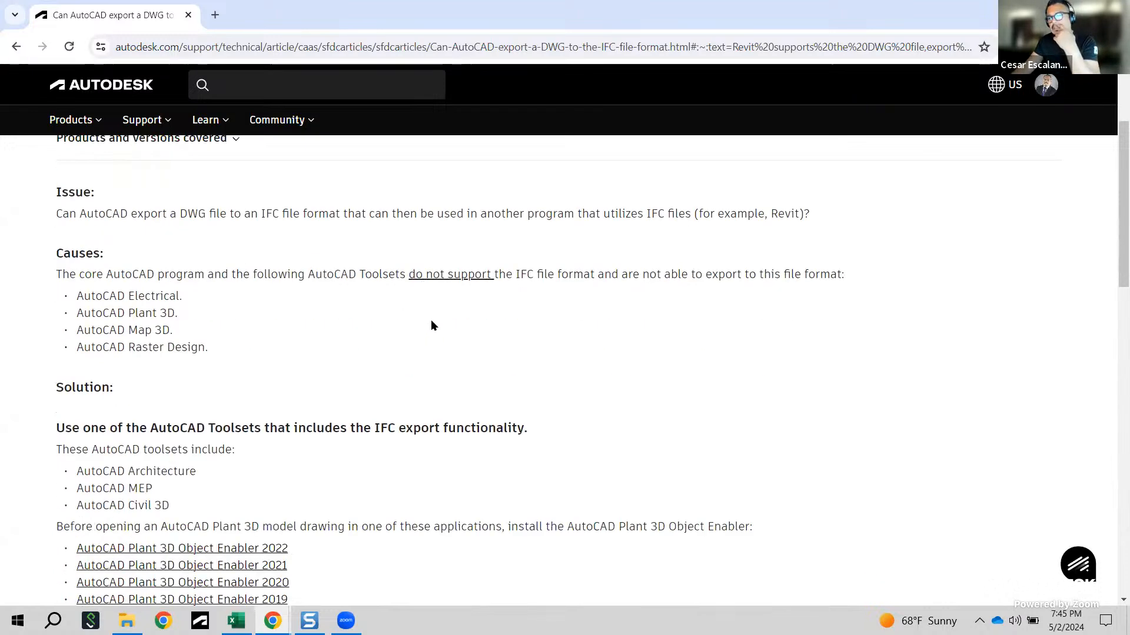
scroll(431, 308, down, 3)
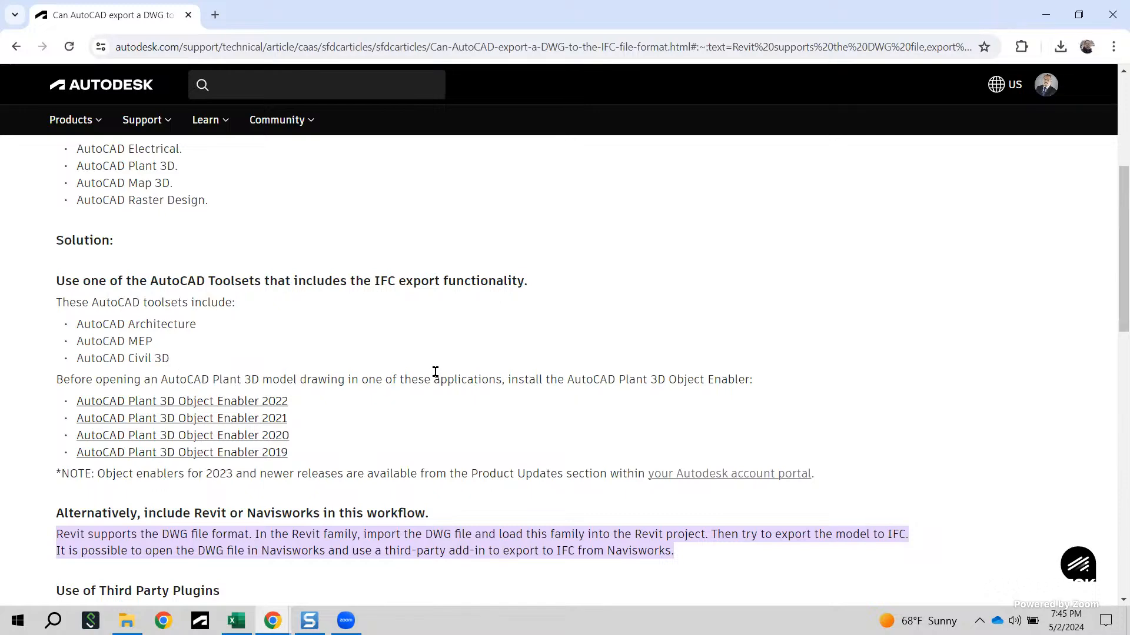
scroll(435, 372, down, 3)
scroll(435, 372, up, 3)
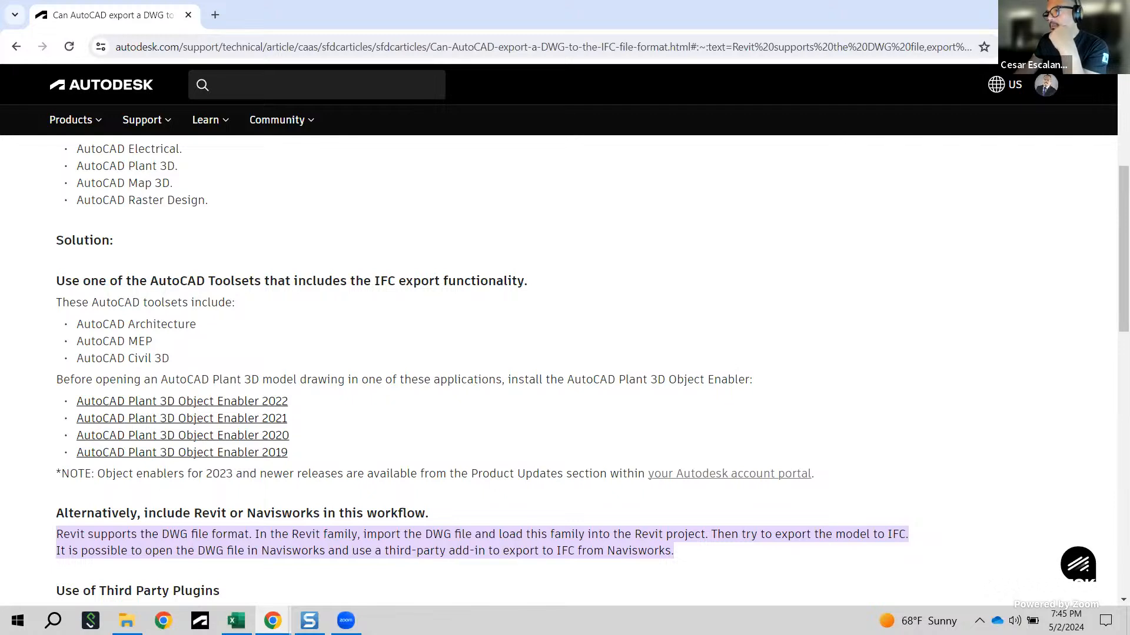
key(alt+Tab)
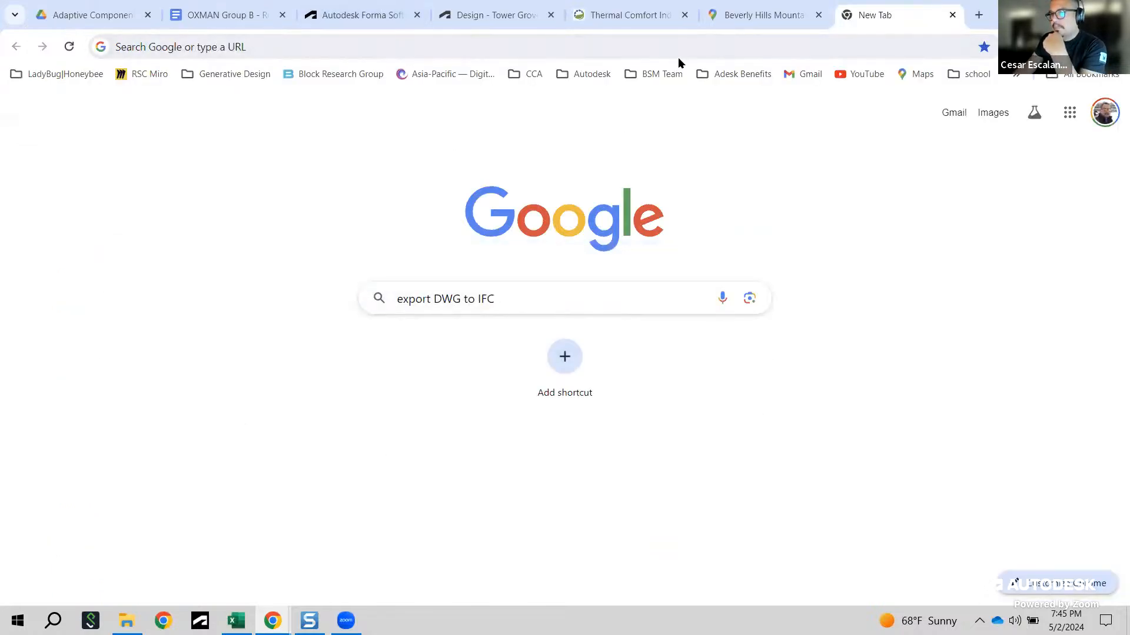
Step: Return to the Forma design of the Tower Grove Drive project and close the file import dialog
click(76, 18)
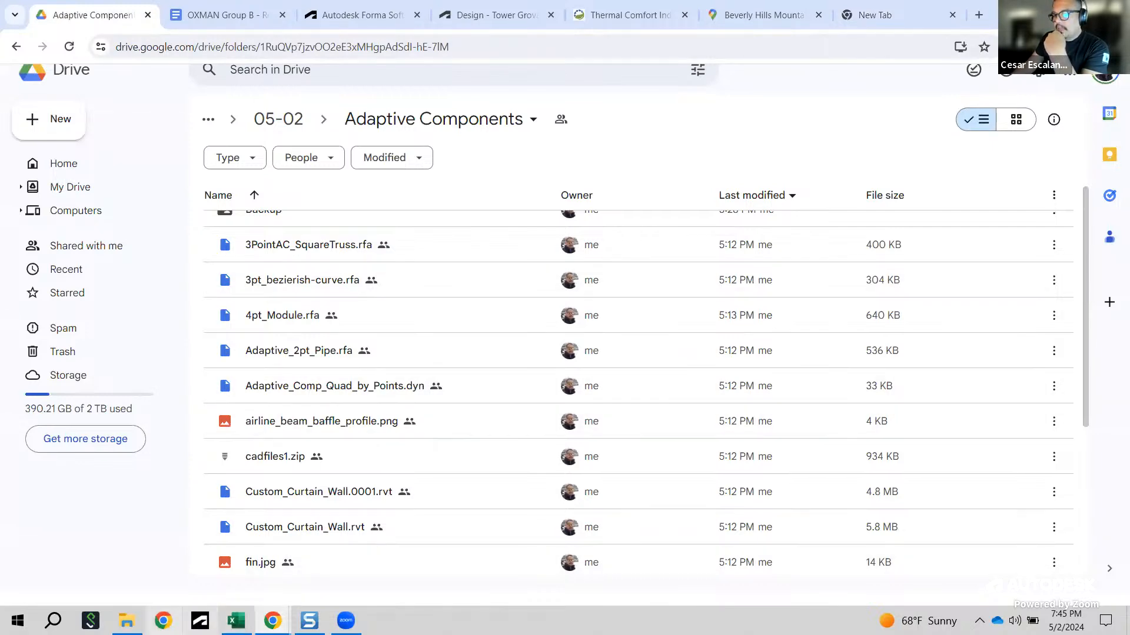
mouse_move(272, 621)
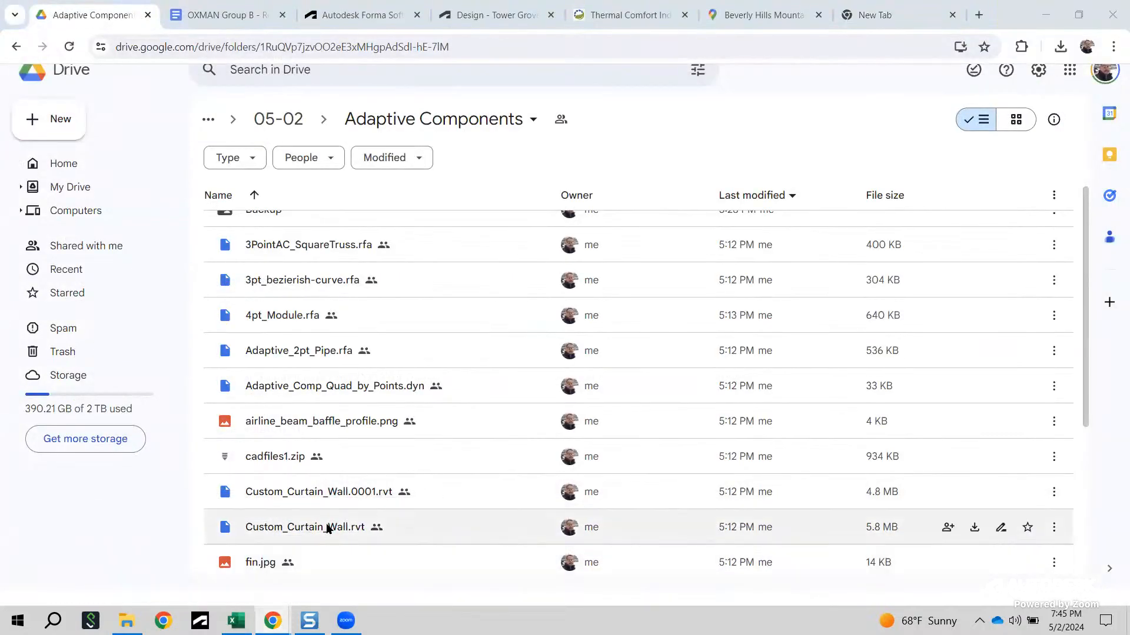
click(766, 18)
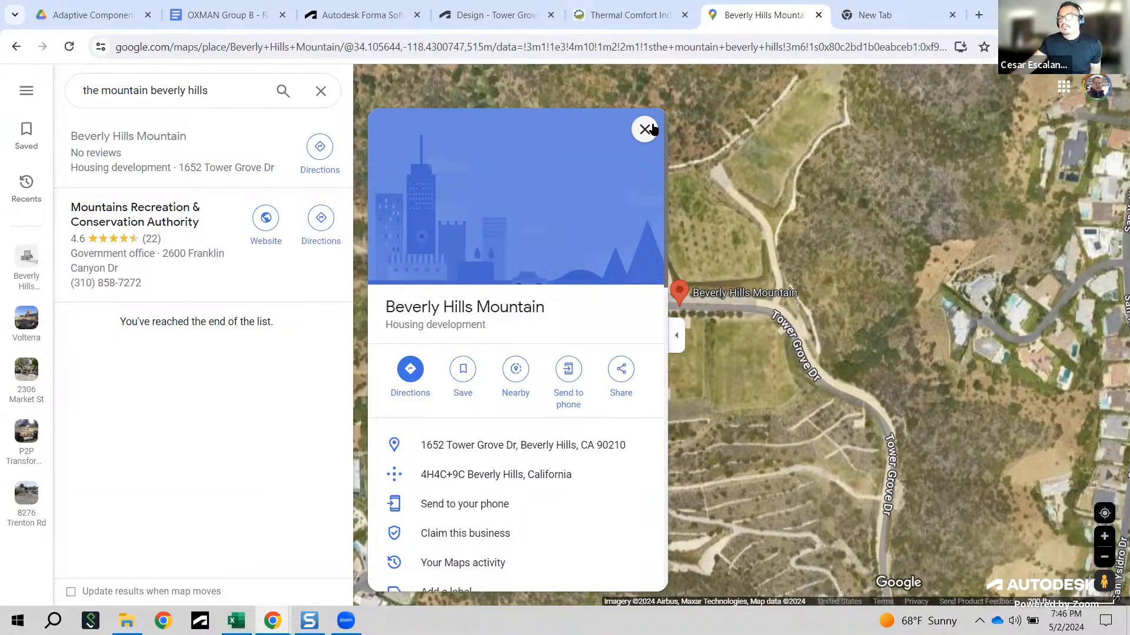
click(857, 16)
click(454, 20)
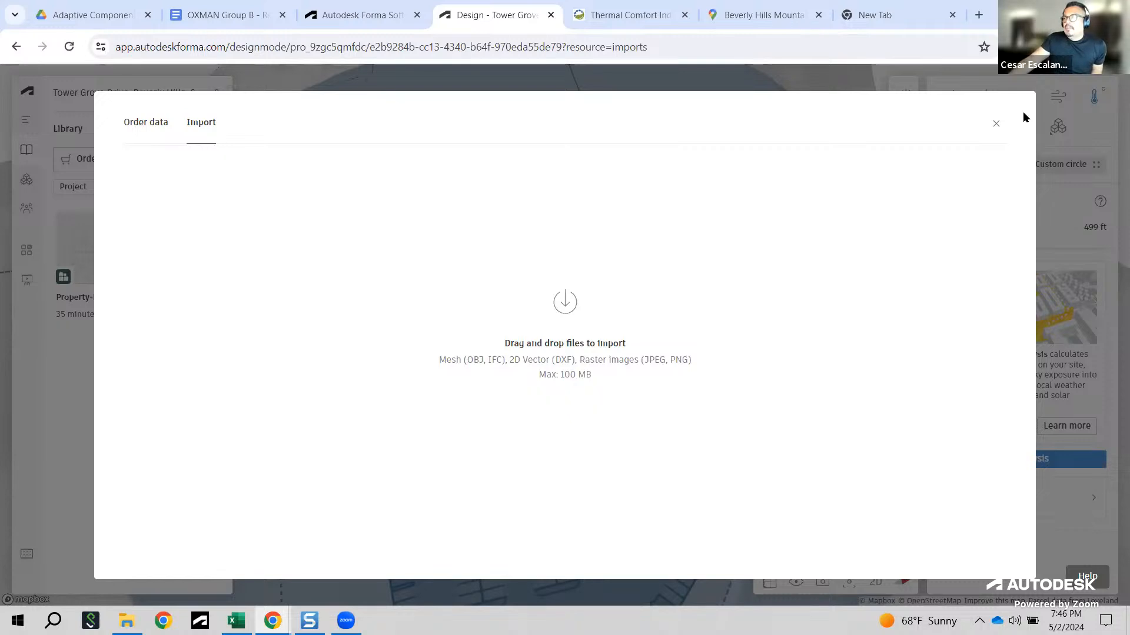
click(996, 124)
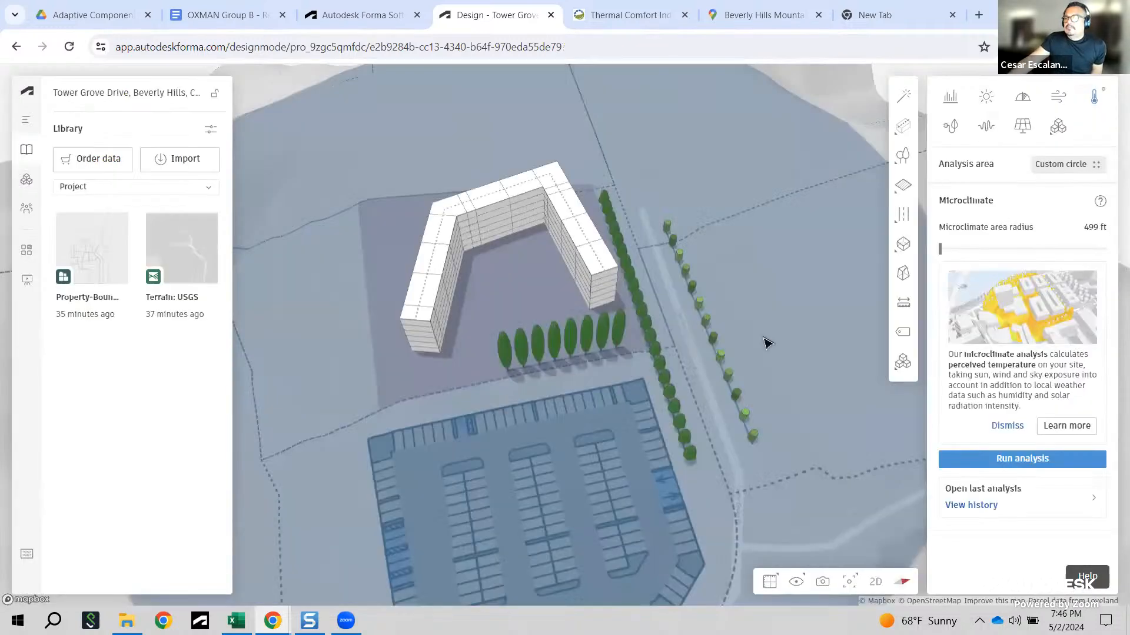
drag(700, 276, 712, 314)
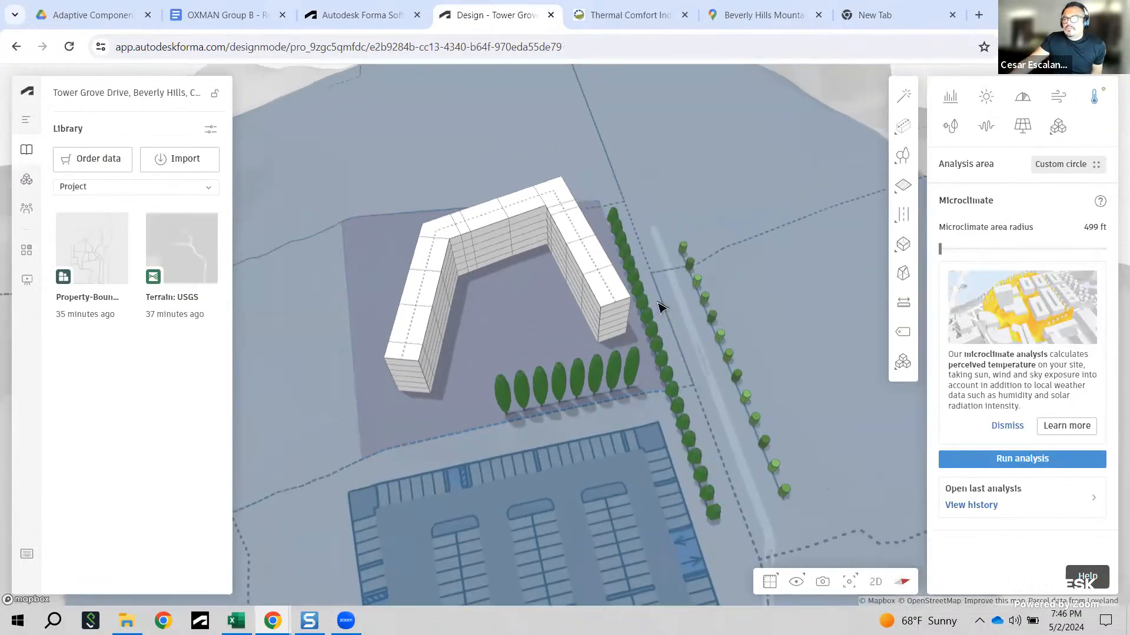
Step: Open the catalogue of extensions available for the project
click(27, 180)
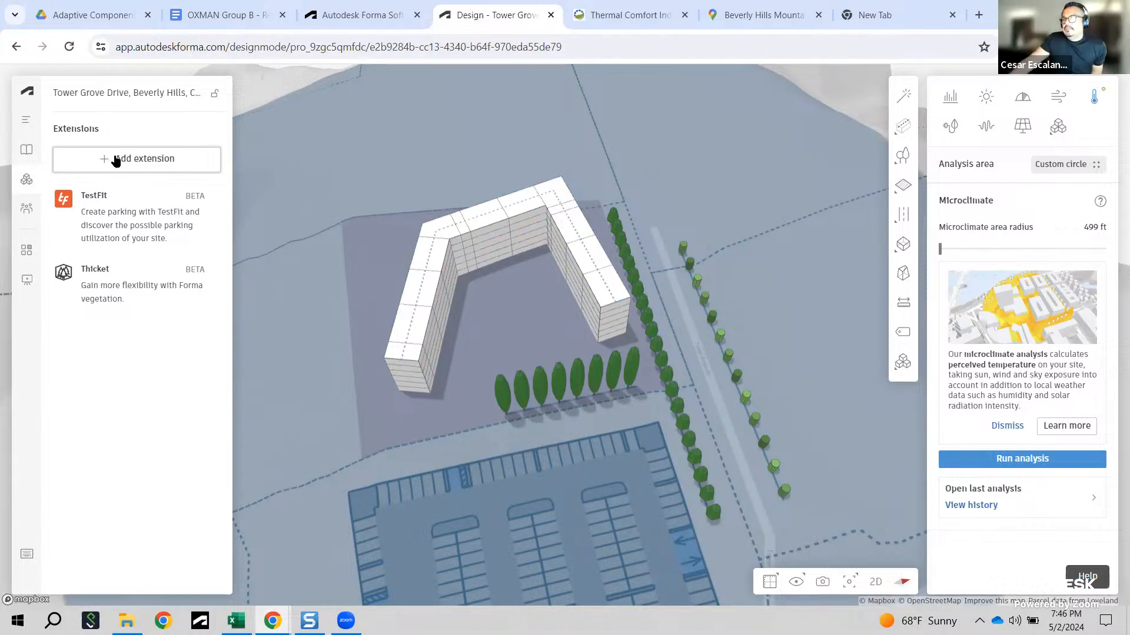
scroll(657, 207, down, 5)
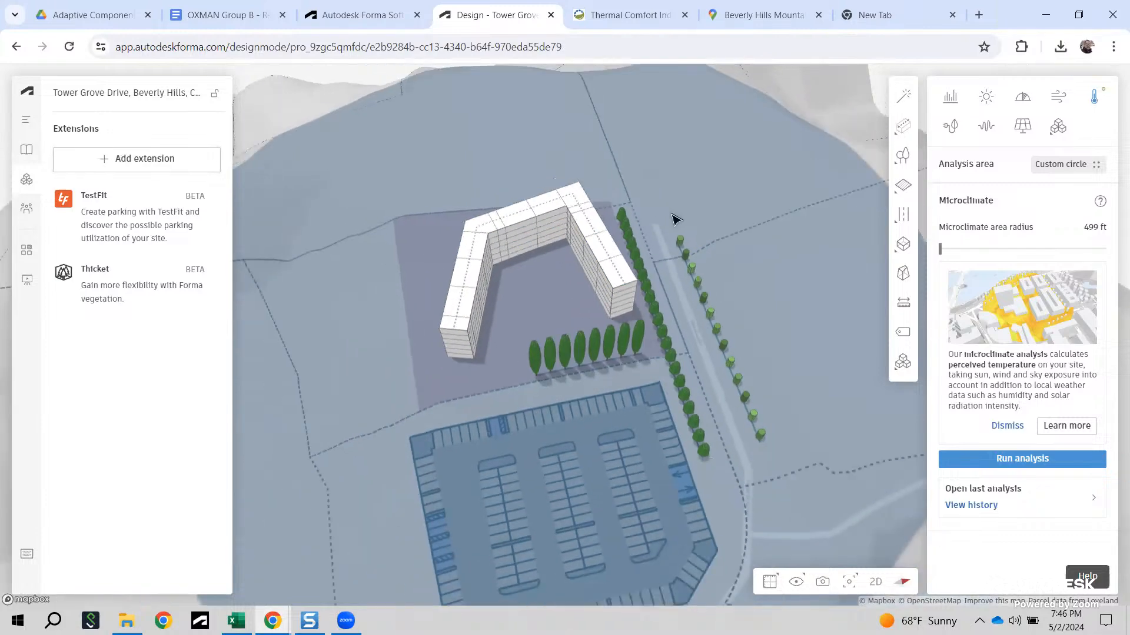
scroll(678, 393, up, 2)
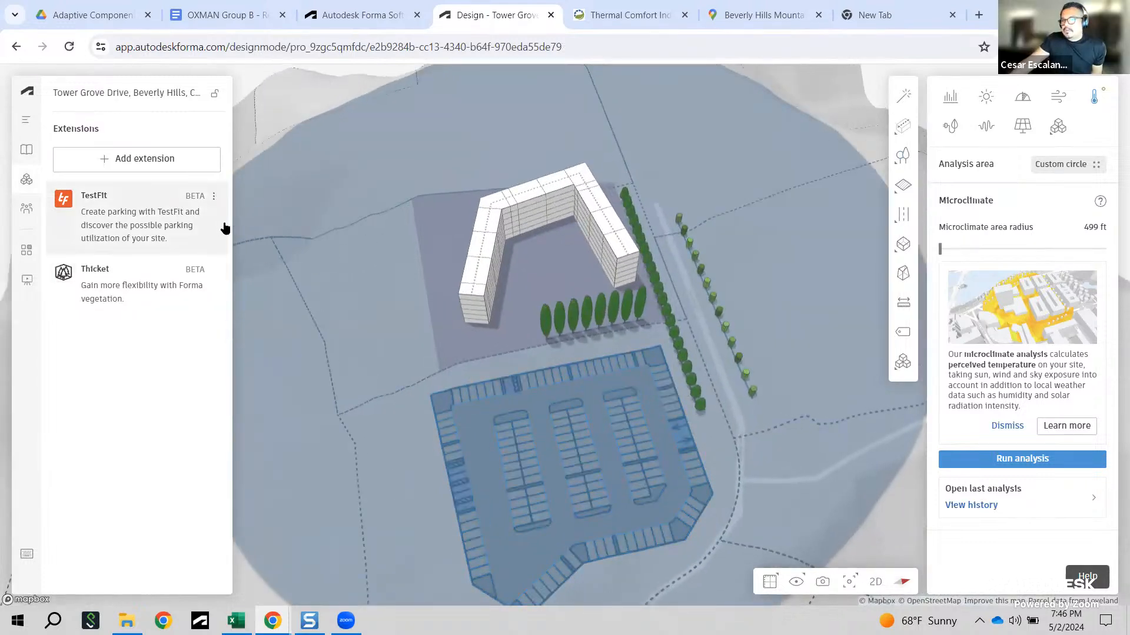
click(148, 160)
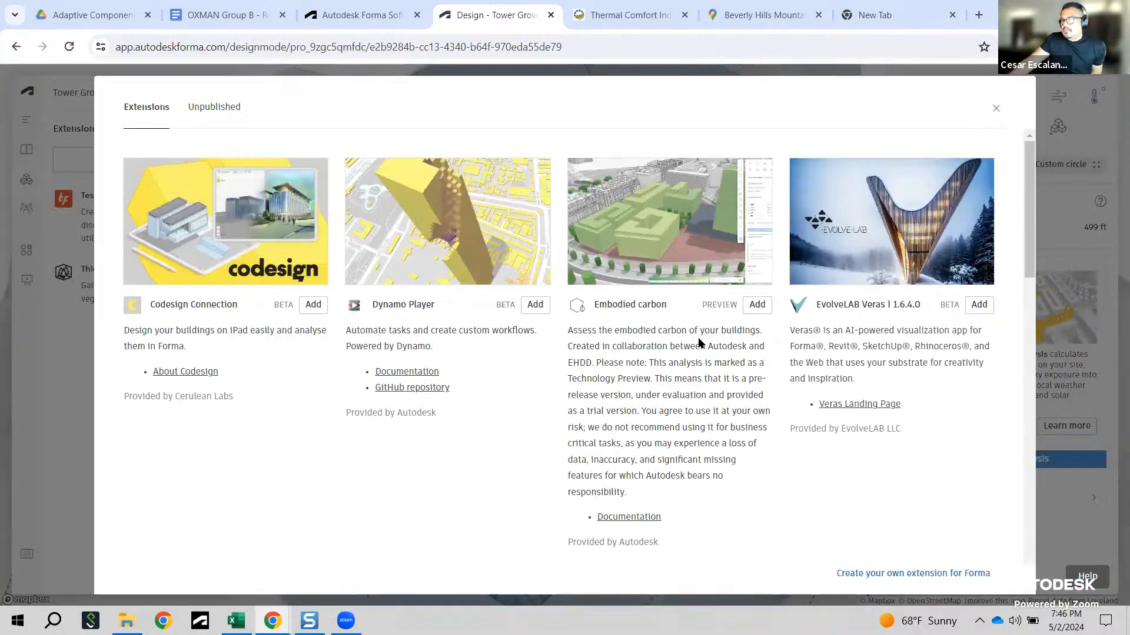
Step: Add the Shadow study extension to the project, agree to its data access terms and close the catalogue
scroll(697, 345, down, 6)
scroll(701, 344, down, 5)
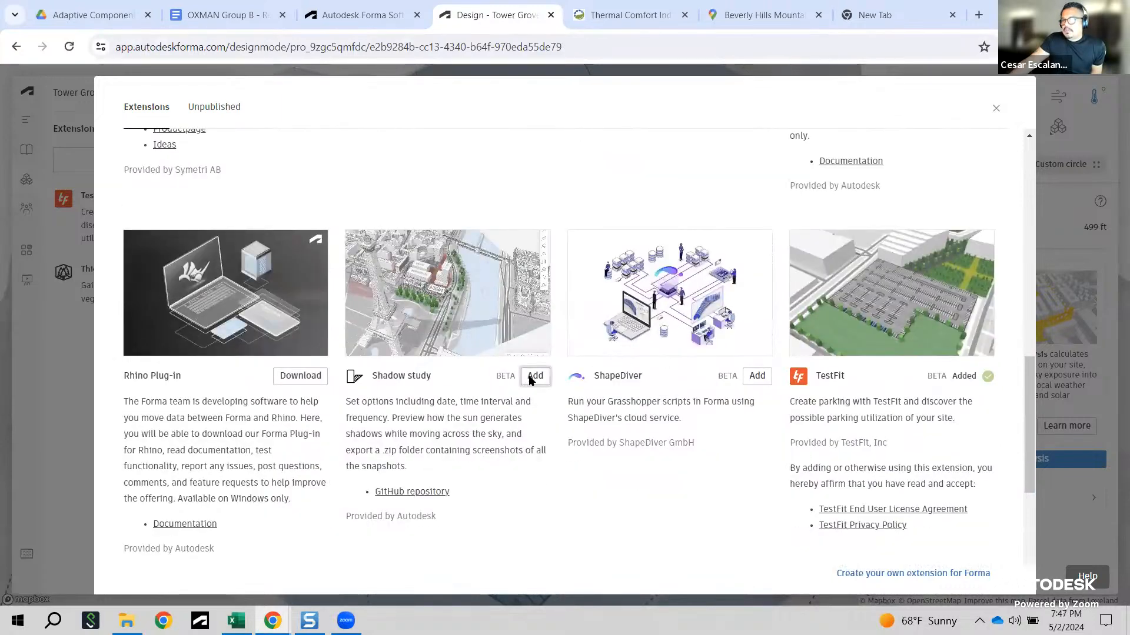
click(530, 376)
scroll(552, 421, down, 4)
click(531, 395)
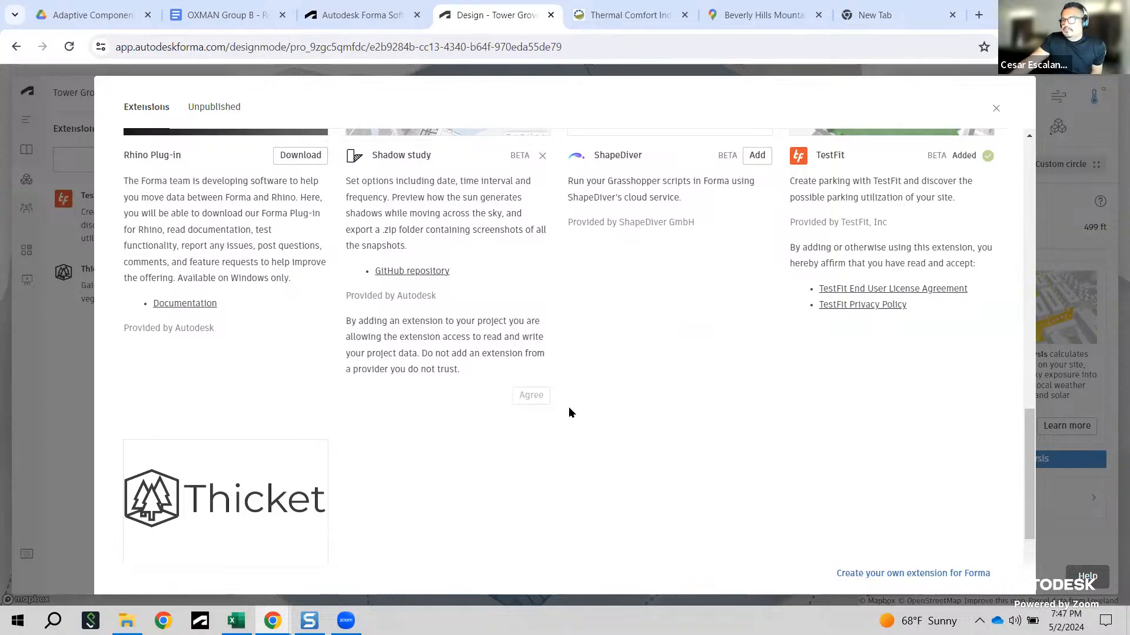
scroll(592, 397, up, 5)
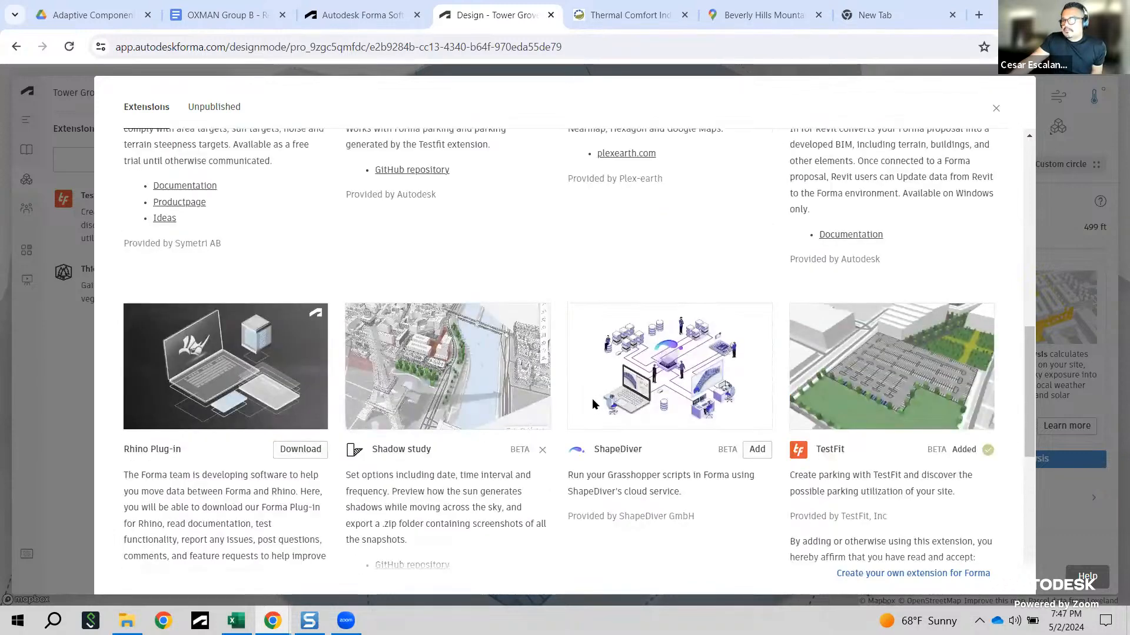
scroll(591, 398, down, 3)
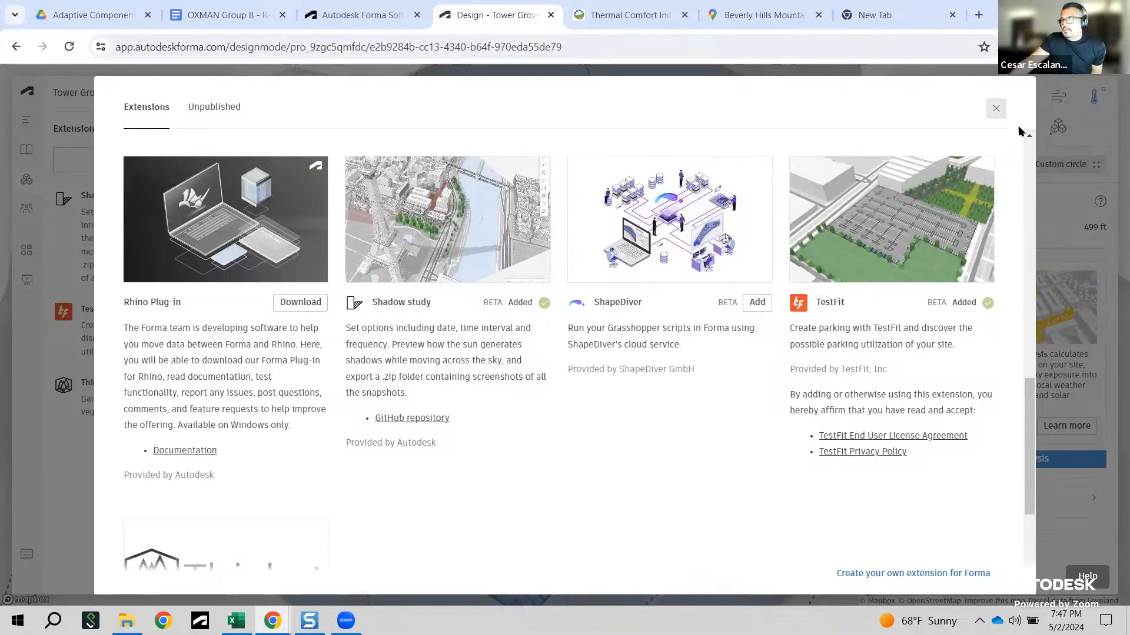
click(996, 108)
Step: Open the Shadow study analysis from the analyses provided by extensions
mouse_move(903, 244)
click(1058, 126)
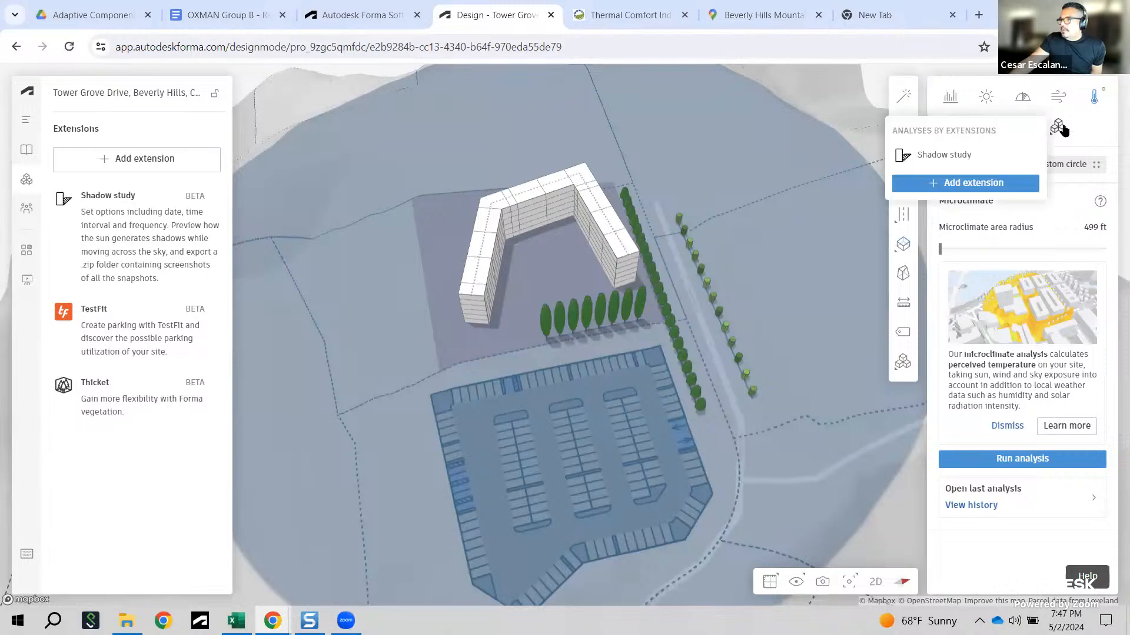
click(954, 156)
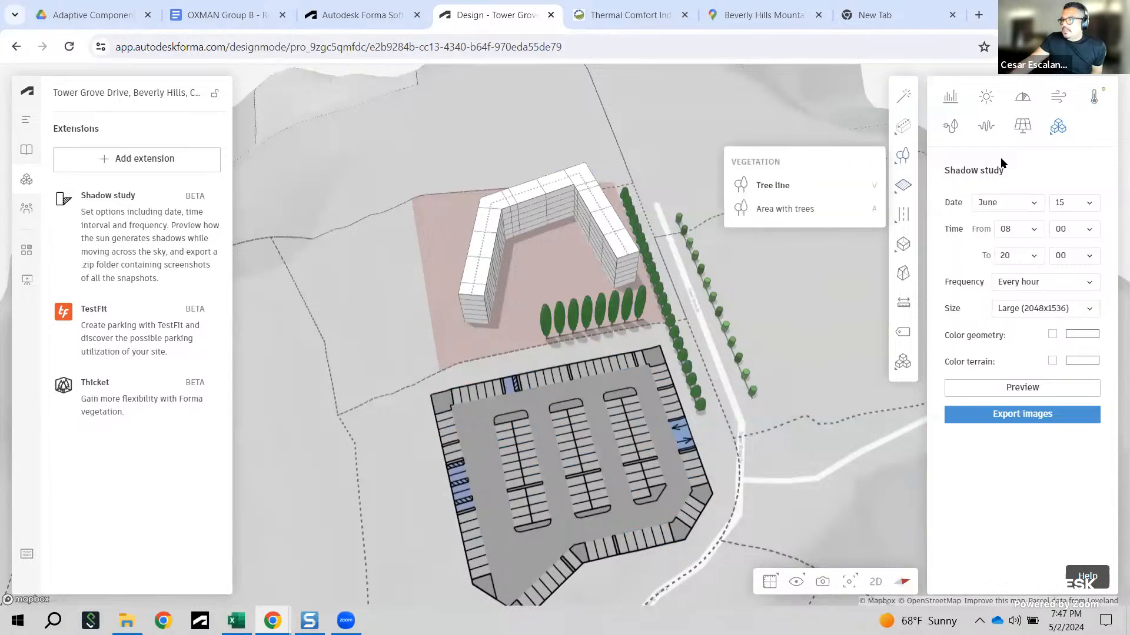
click(1057, 127)
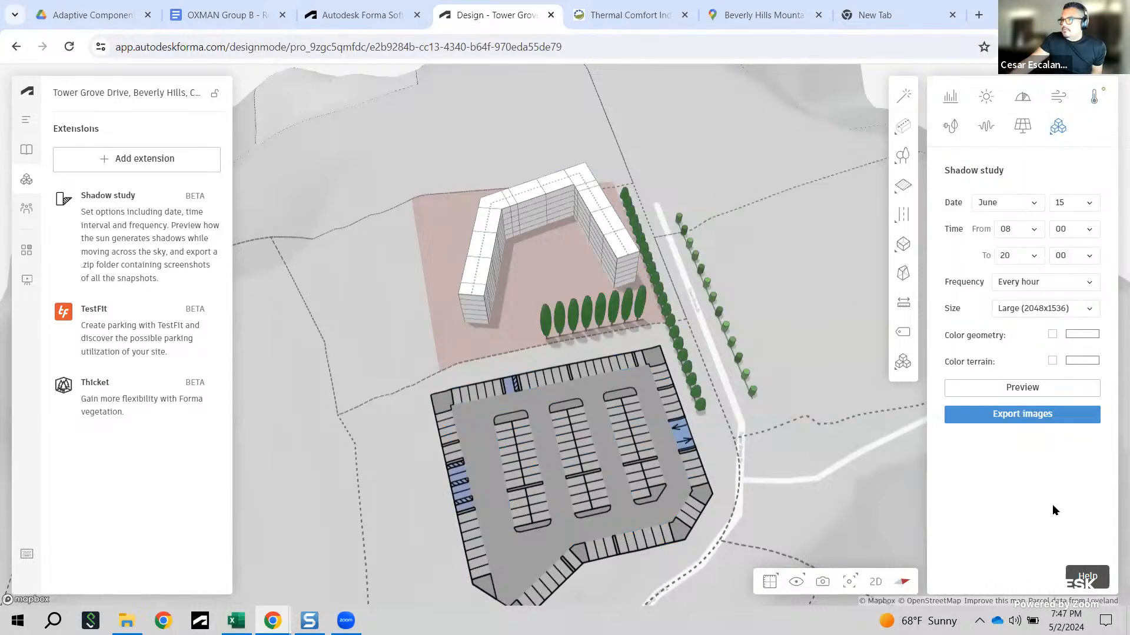
click(563, 213)
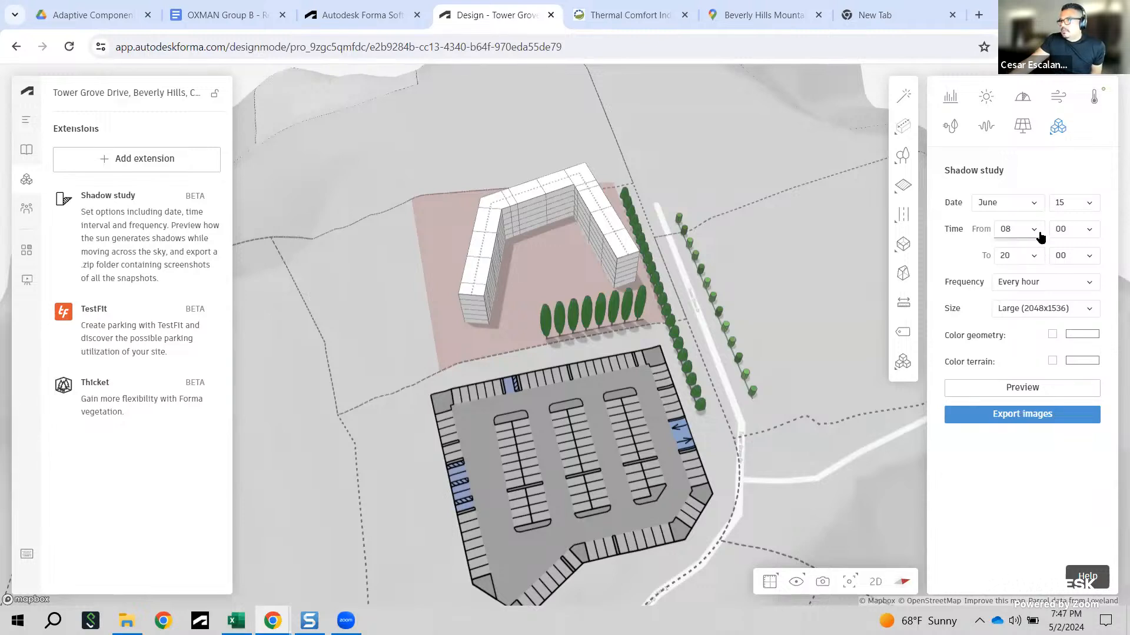
Step: Set the end time of the shadow study to 16:00
click(1039, 260)
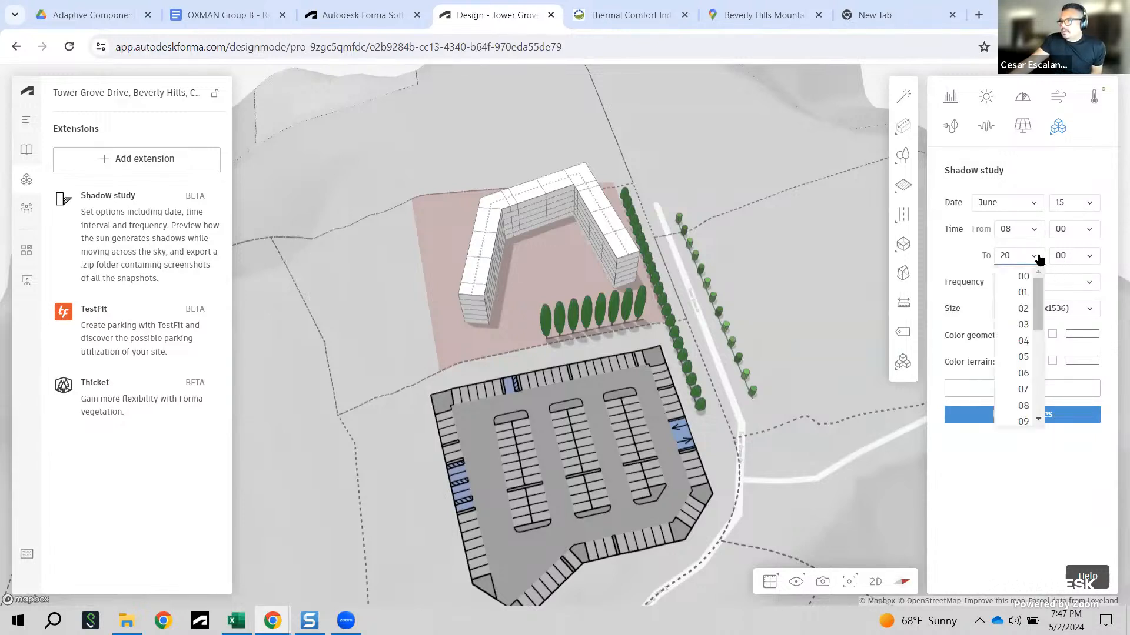
drag(1044, 285, 1042, 371)
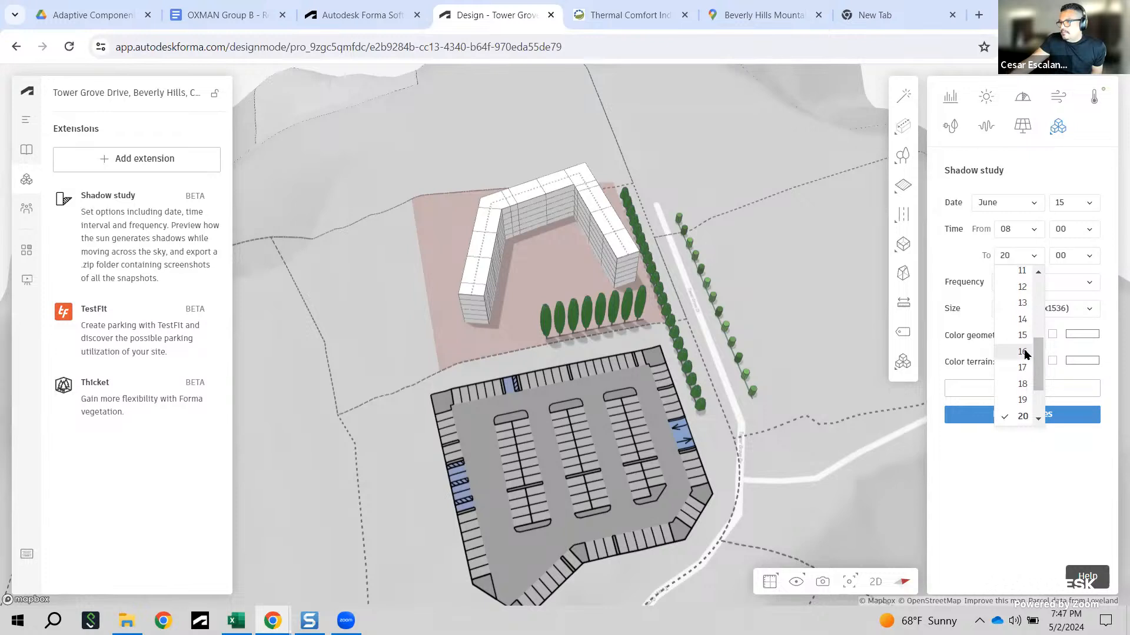
click(1022, 352)
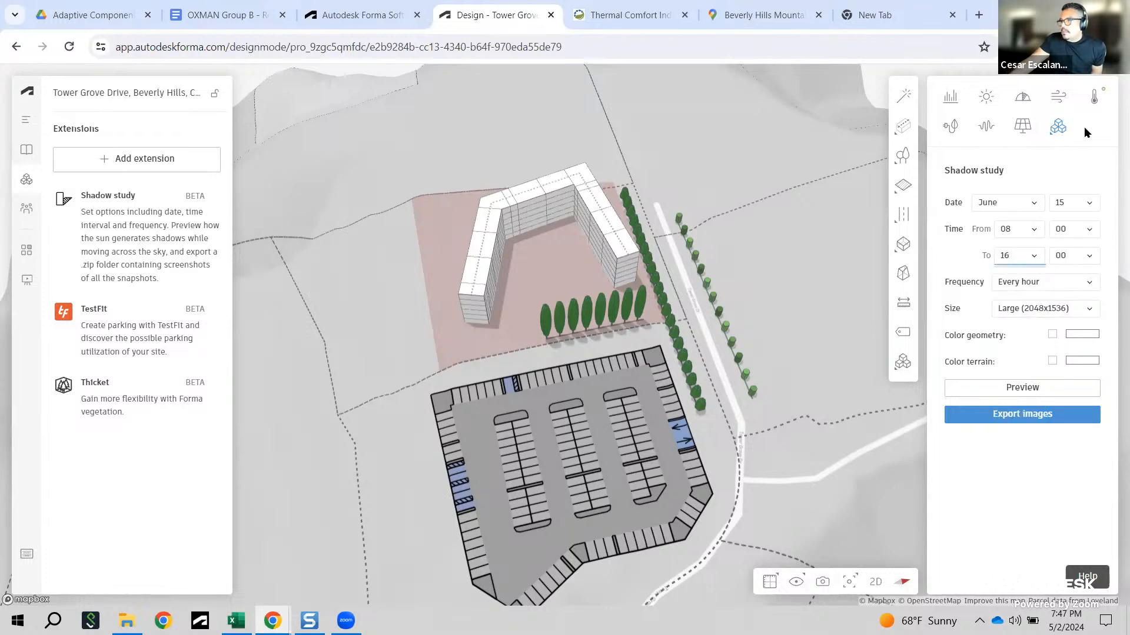
Step: Set the shadow study's frequency to Every 15th minute and preview the moving shadows
click(1086, 283)
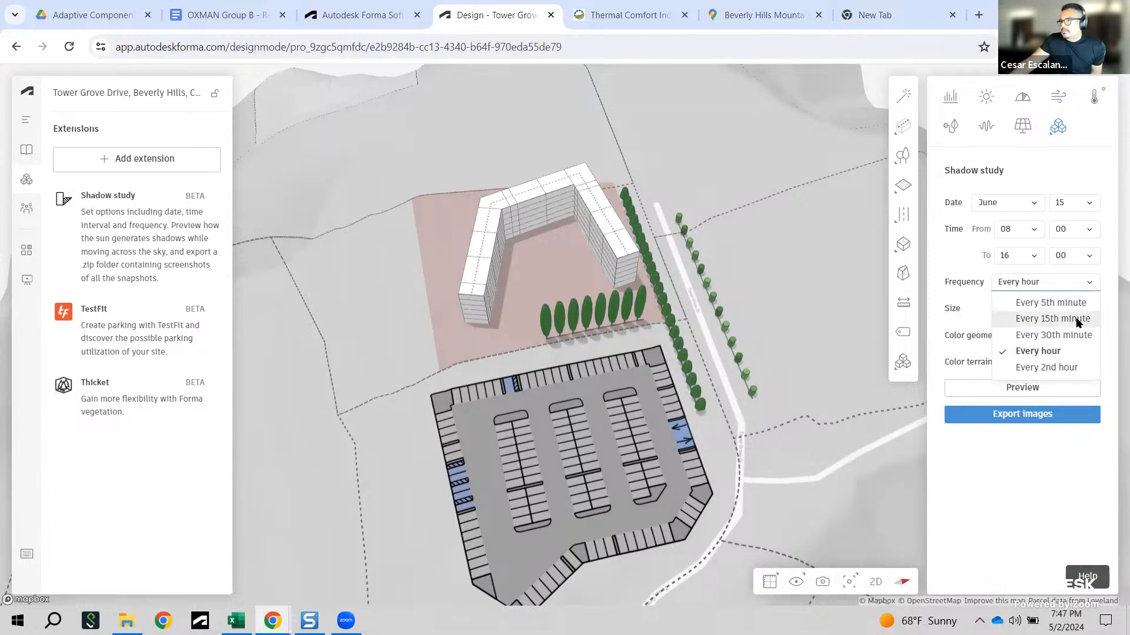
click(1052, 319)
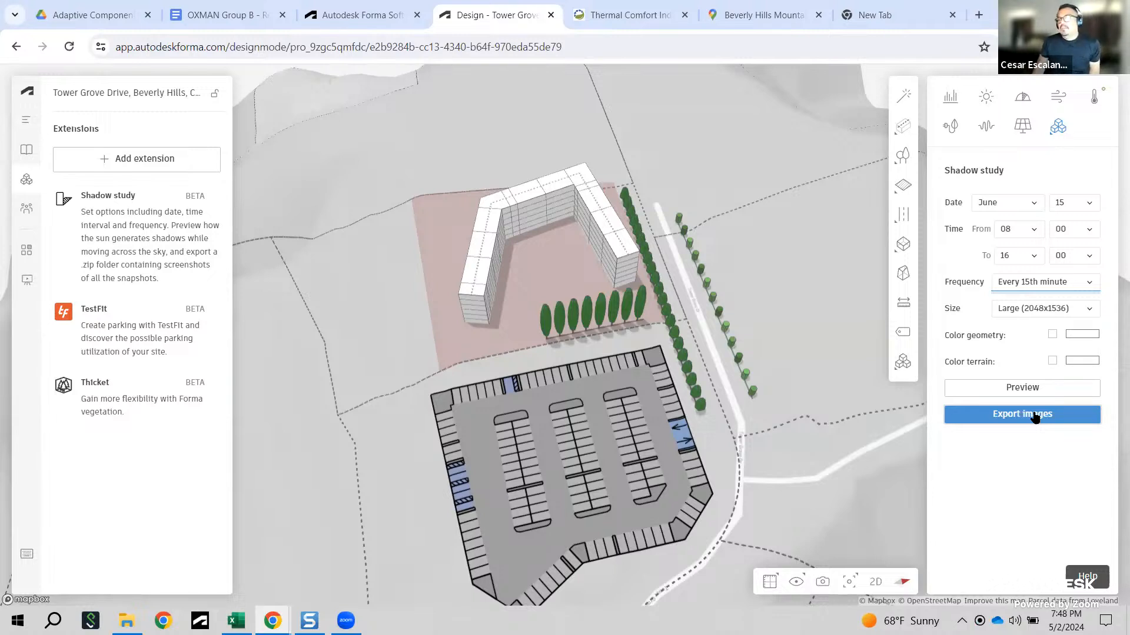
click(1031, 392)
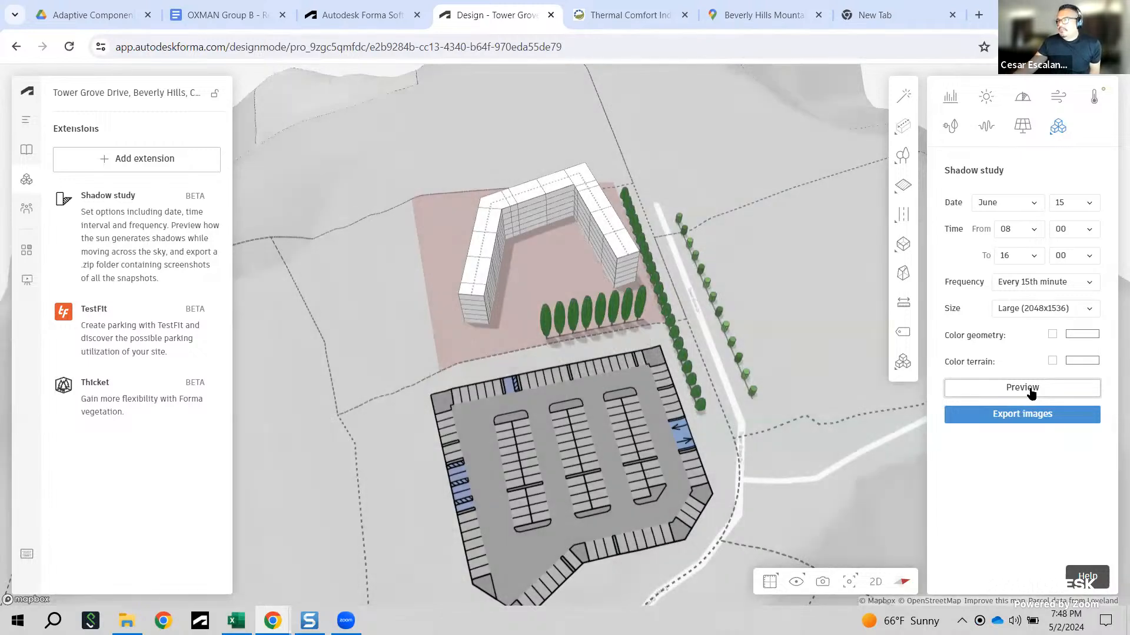
Step: Set the shadow study's frequency to Every 5th minute and run the preview
click(1084, 286)
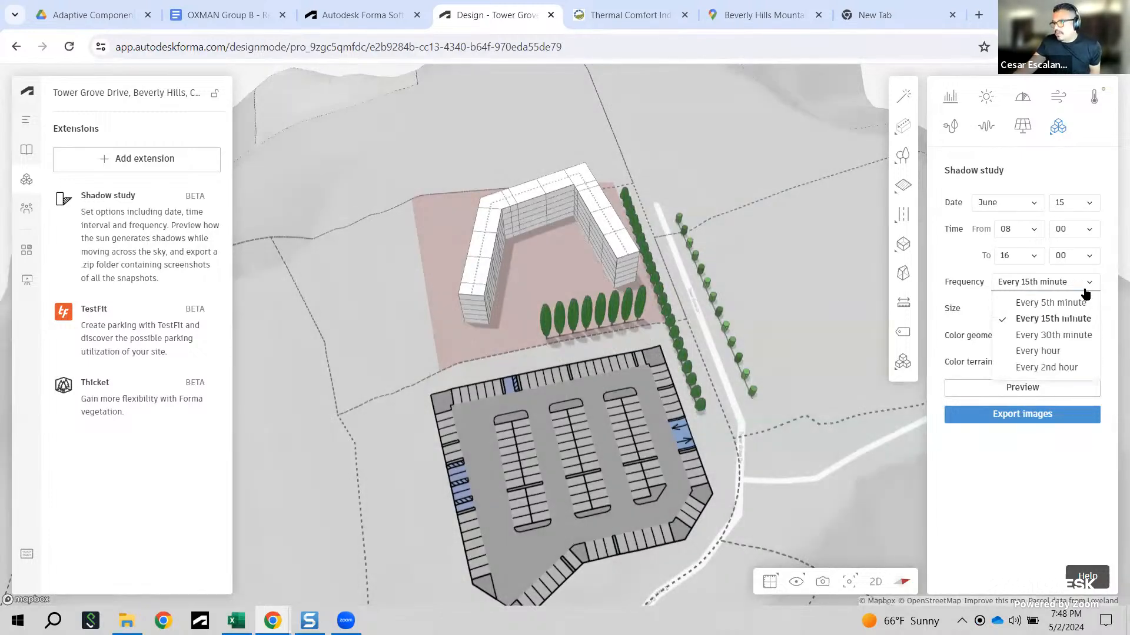
click(1074, 302)
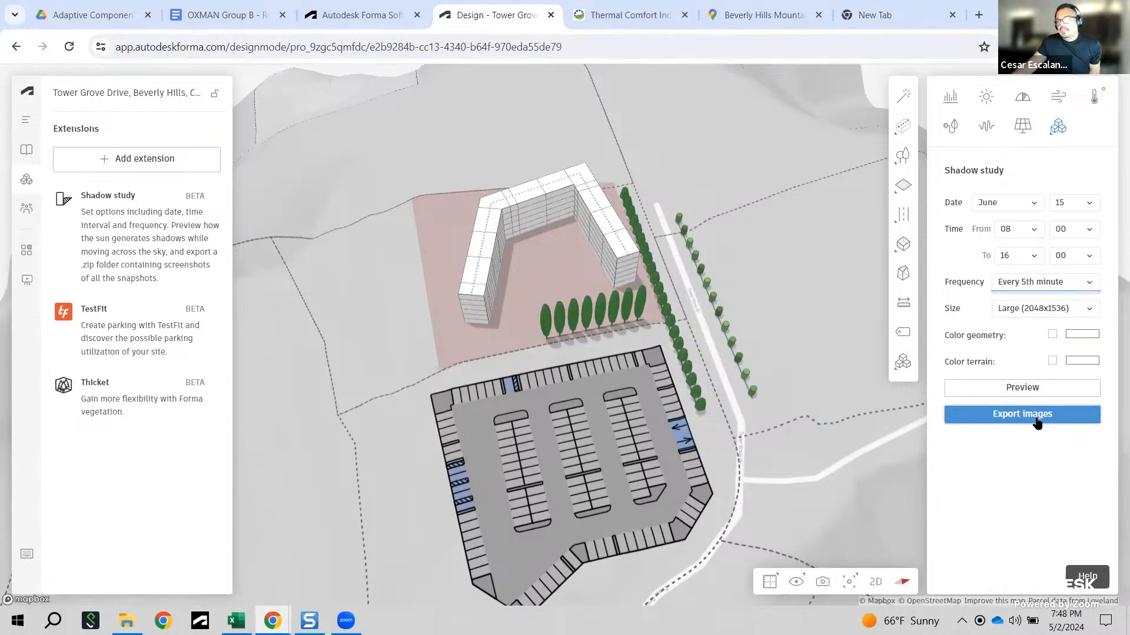
click(1035, 390)
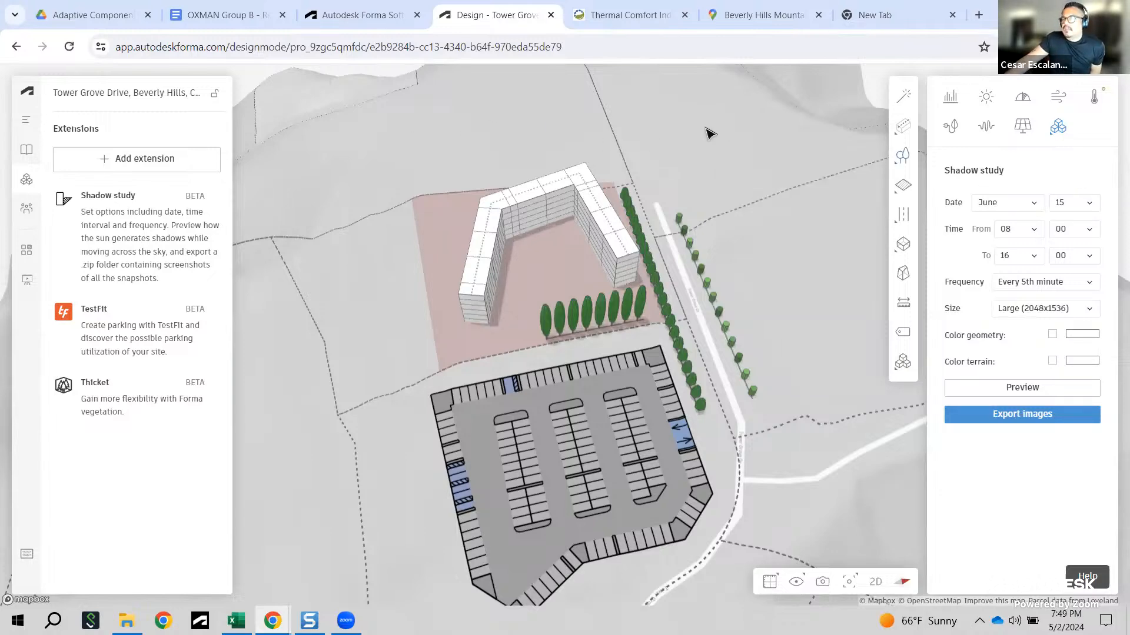
scroll(710, 139, down, 6)
right_drag(785, 289, 820, 243)
scroll(693, 221, up, 2)
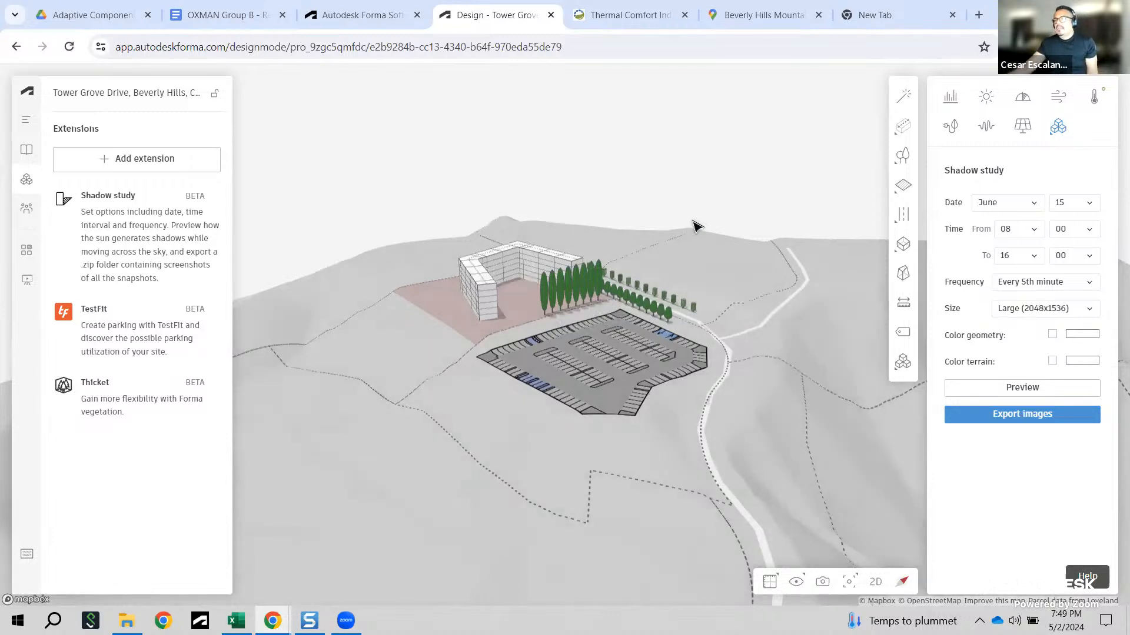
right_drag(695, 202, 721, 214)
scroll(680, 227, up, 1)
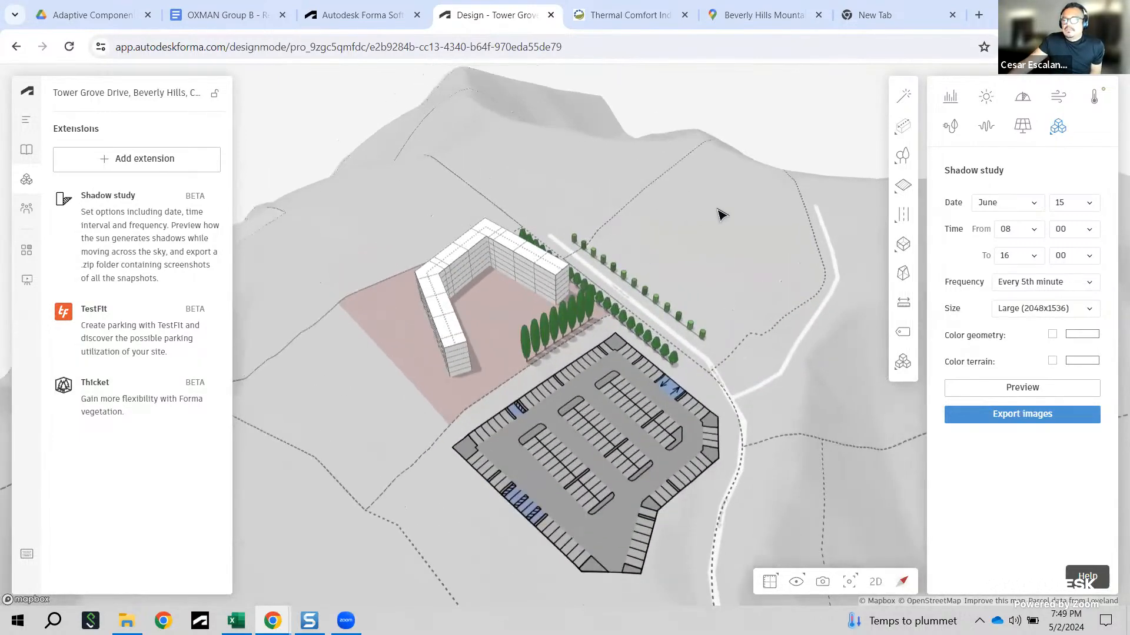
click(26, 213)
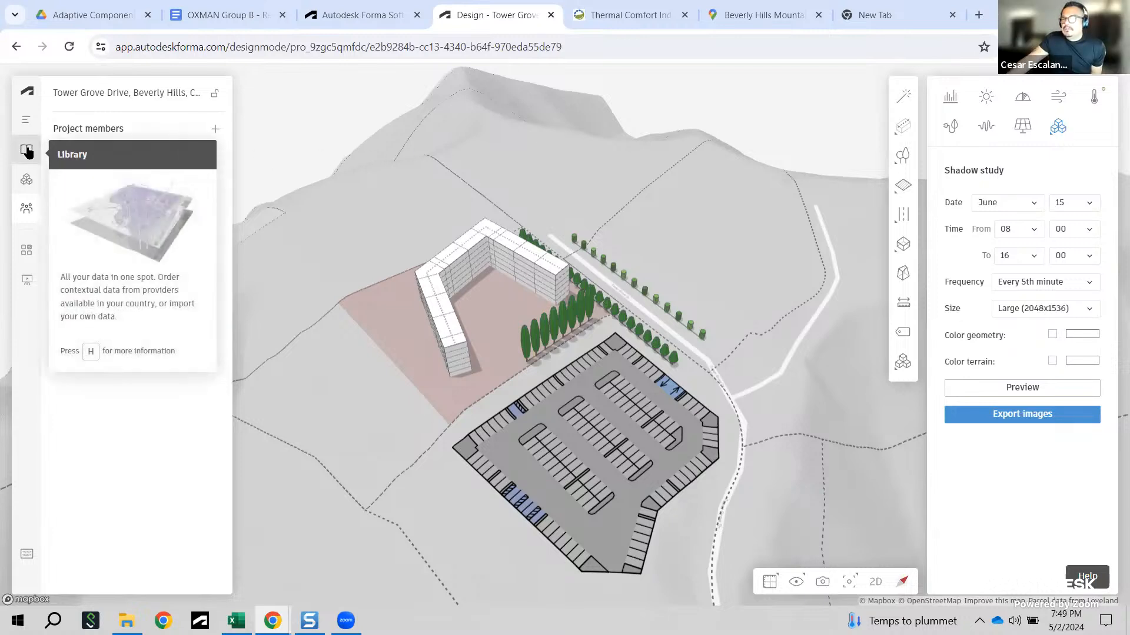
click(27, 152)
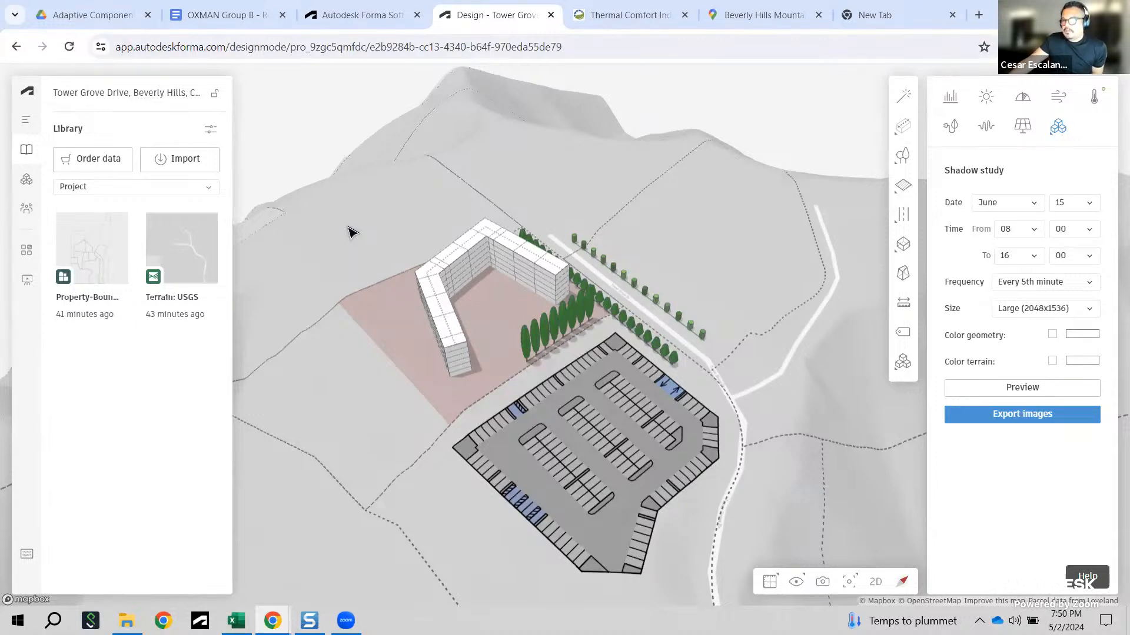
Step: Add the Dynamo Player extension to the project from the extensions catalogue and agree to its terms of use
click(26, 184)
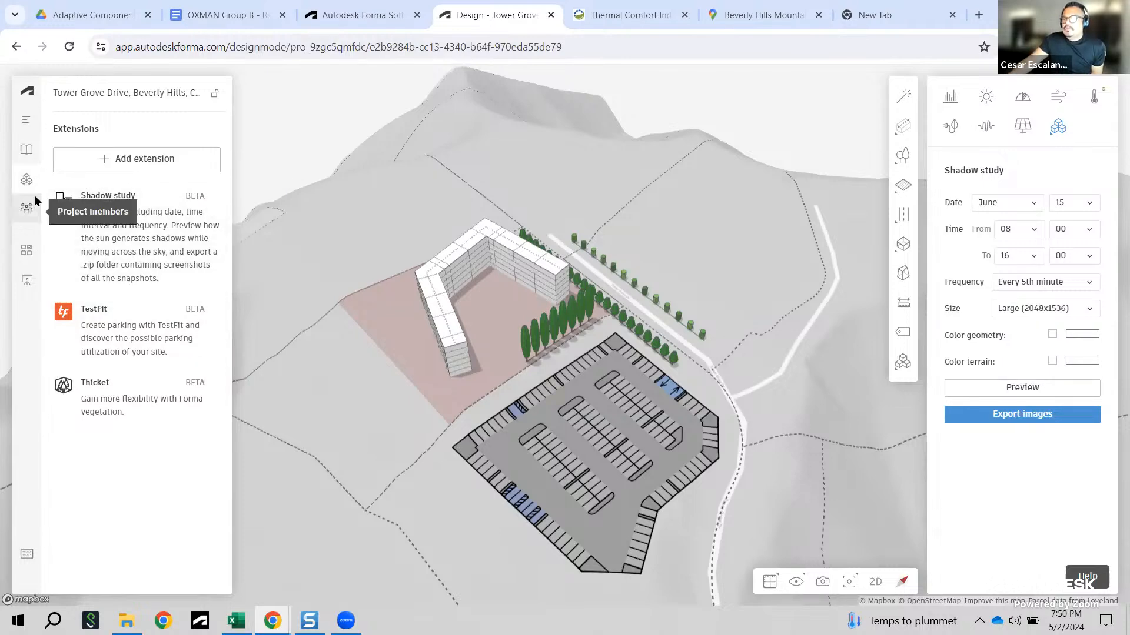
click(146, 156)
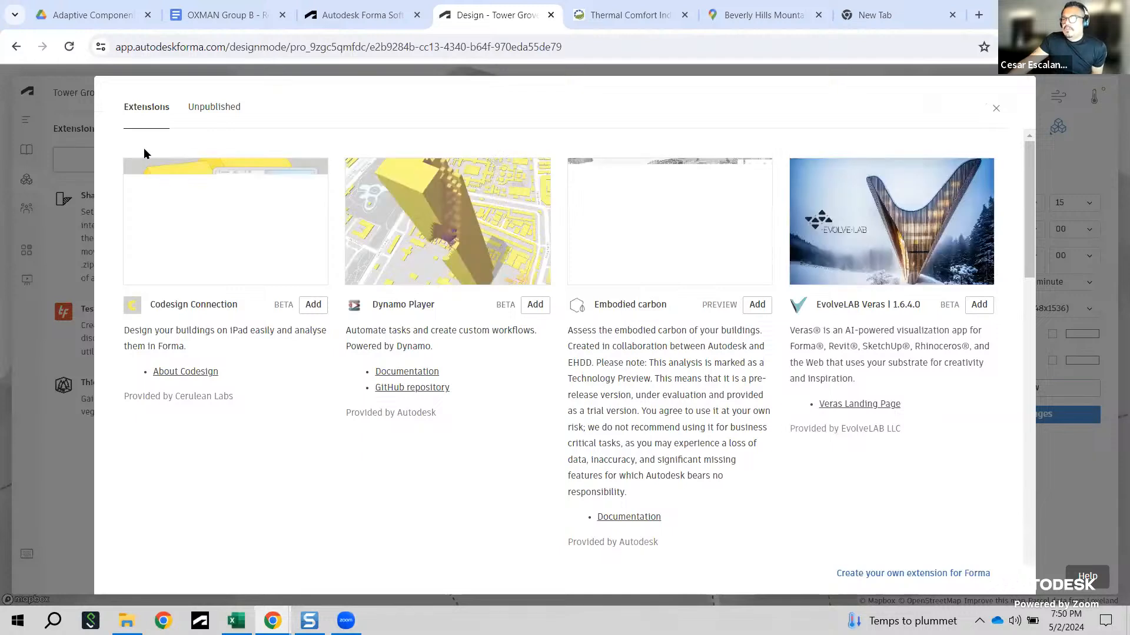
click(535, 306)
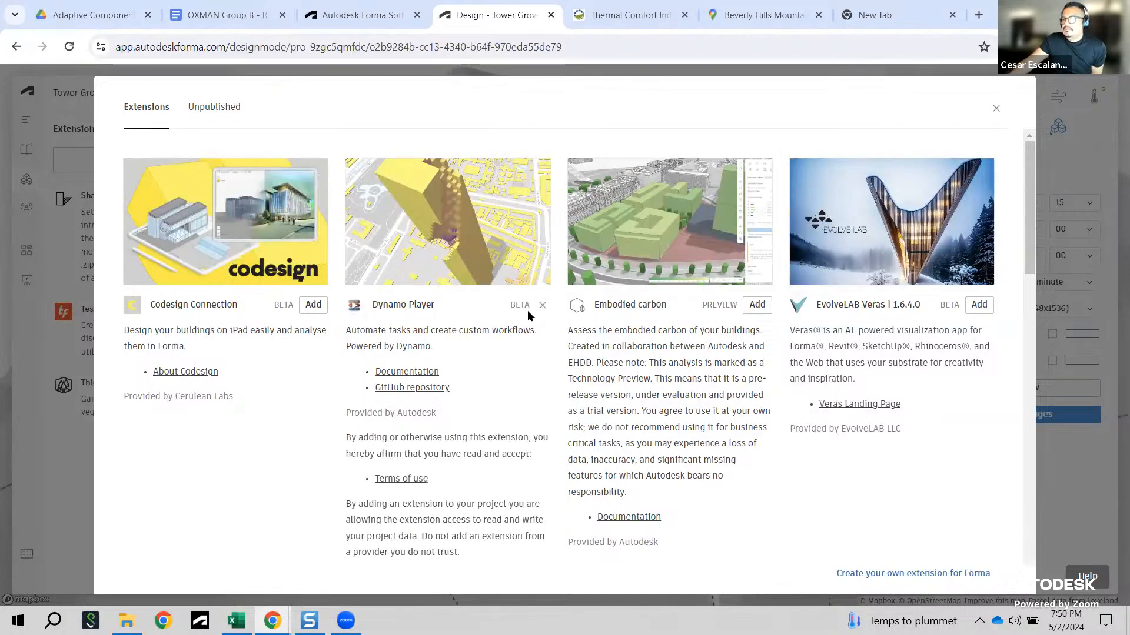
scroll(514, 355, down, 4)
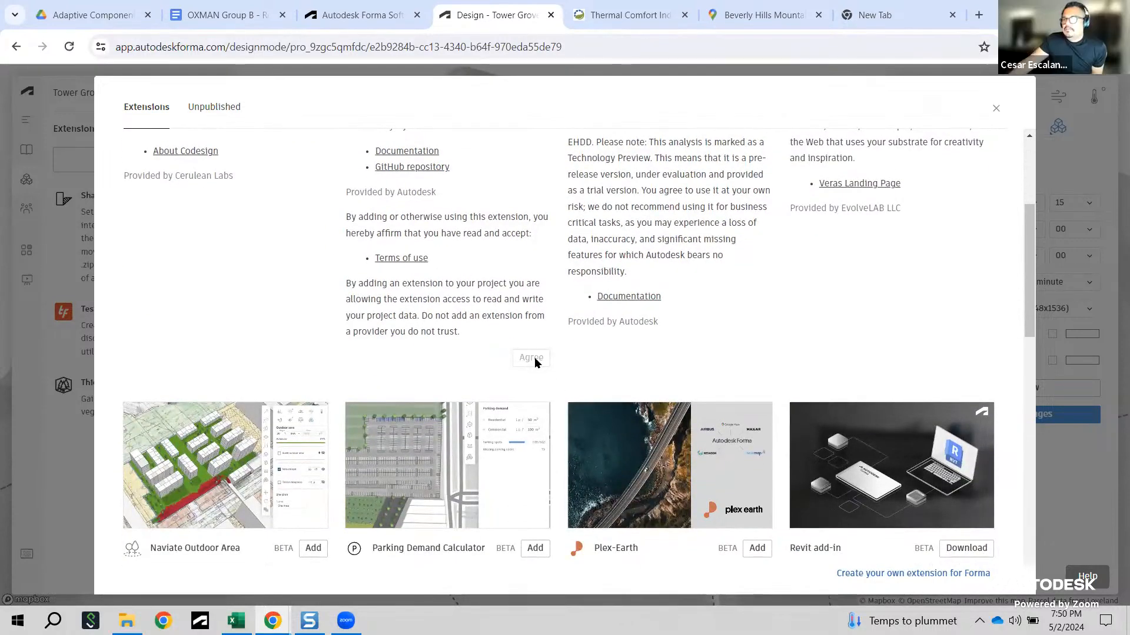
click(533, 357)
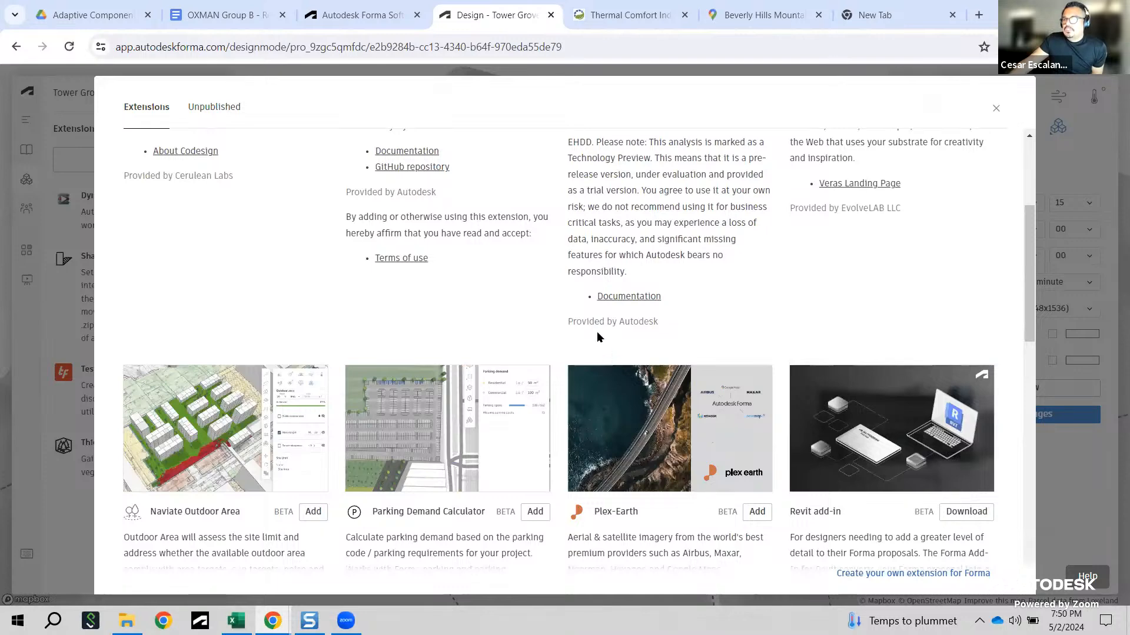
scroll(594, 334, up, 4)
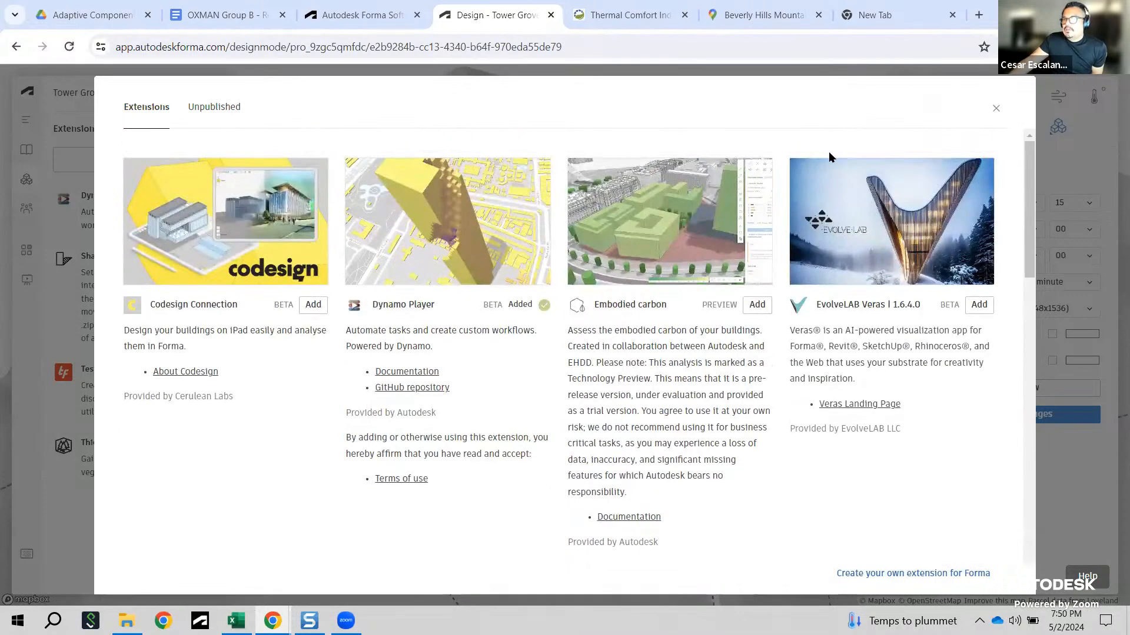
click(996, 108)
Step: Check the analyses provided by extensions and launch the Dynamo Player extension
click(1057, 125)
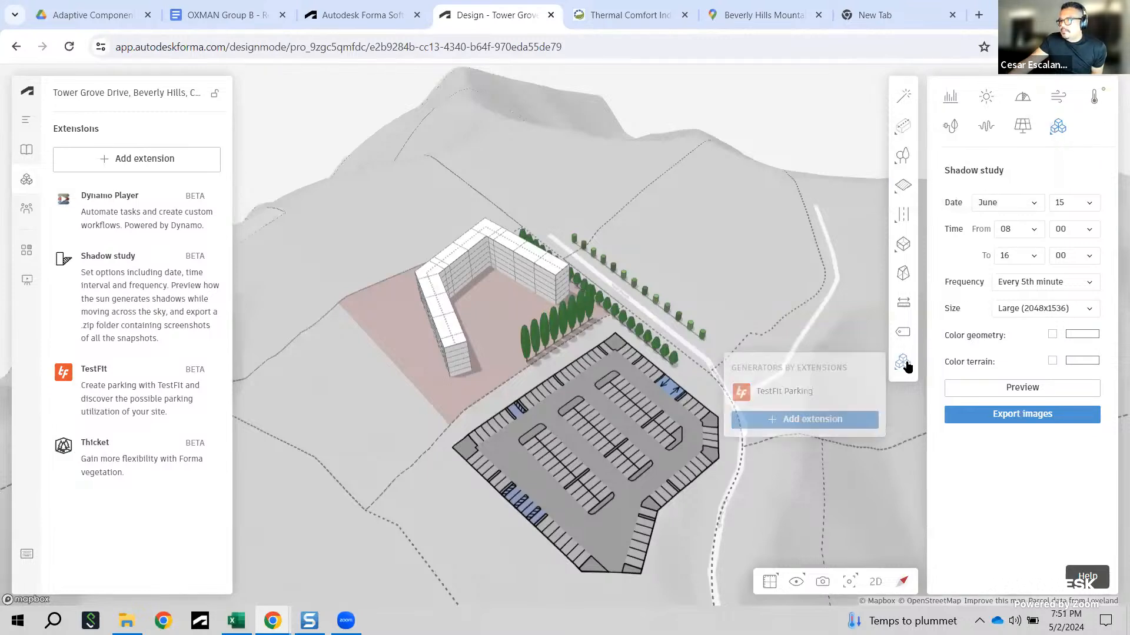
click(1059, 126)
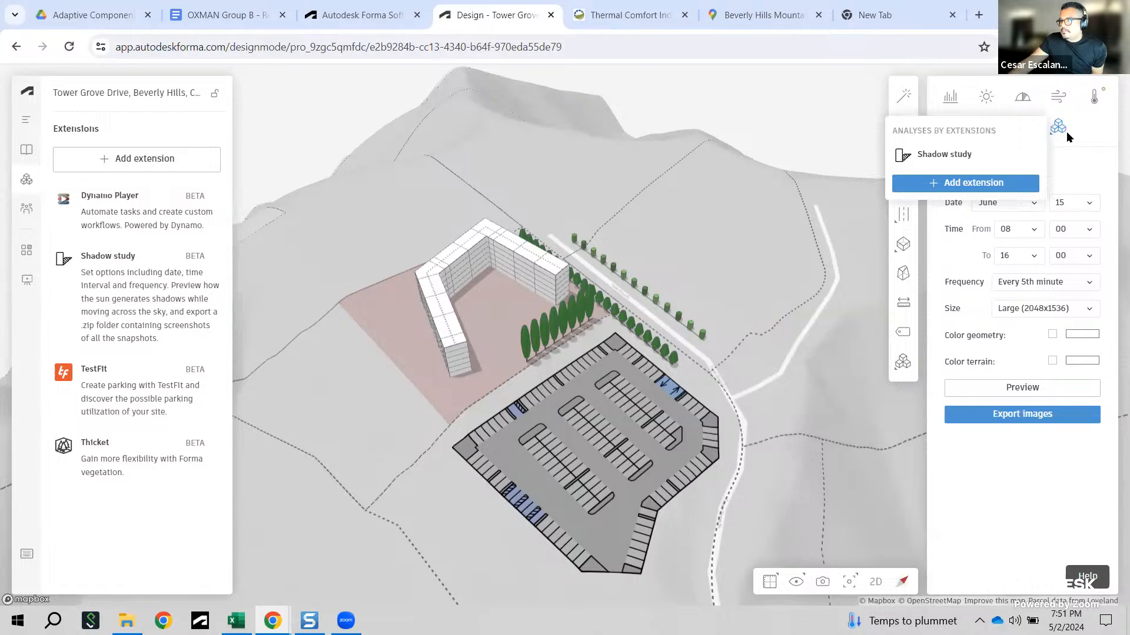
click(134, 208)
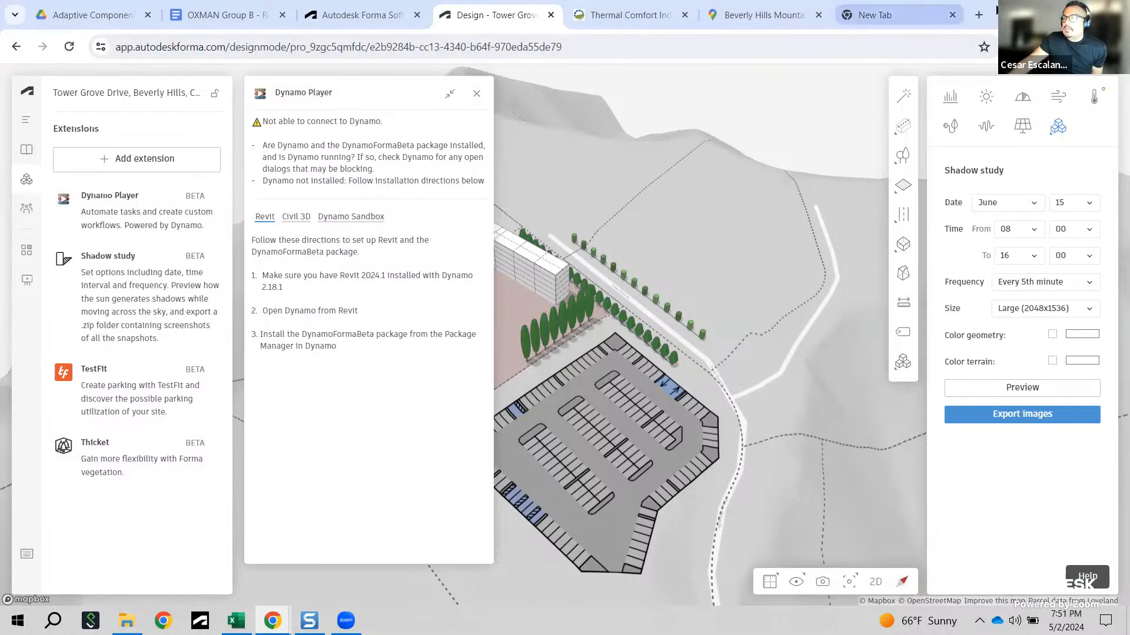
Step: Search Google for "dynamo forma autodesk building solutions" in a new browser tab
click(979, 16)
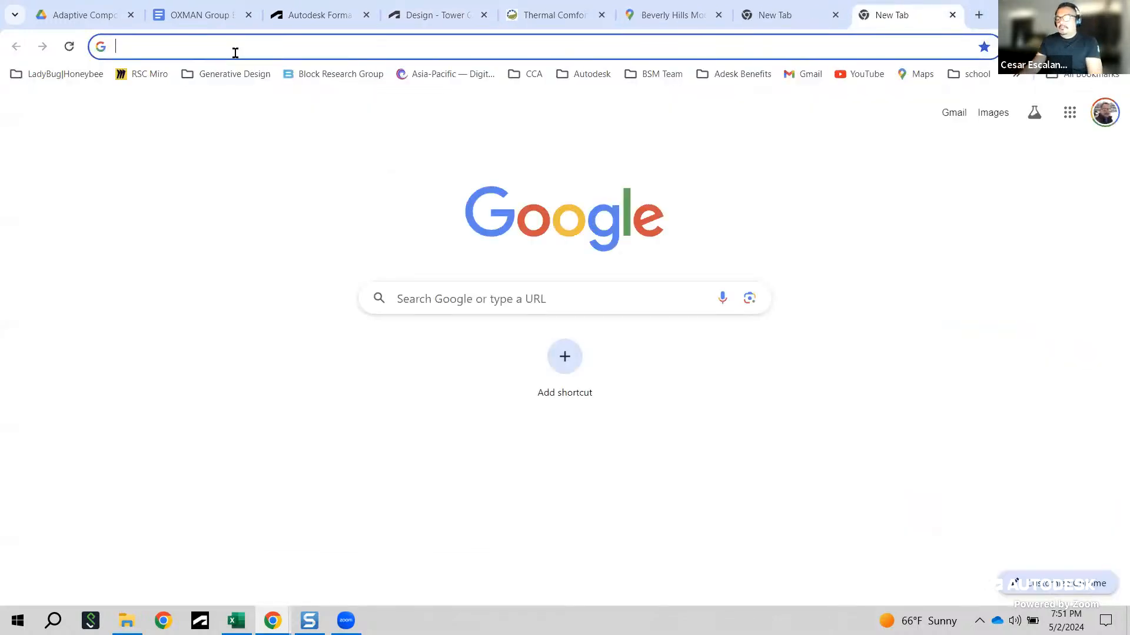
click(465, 294)
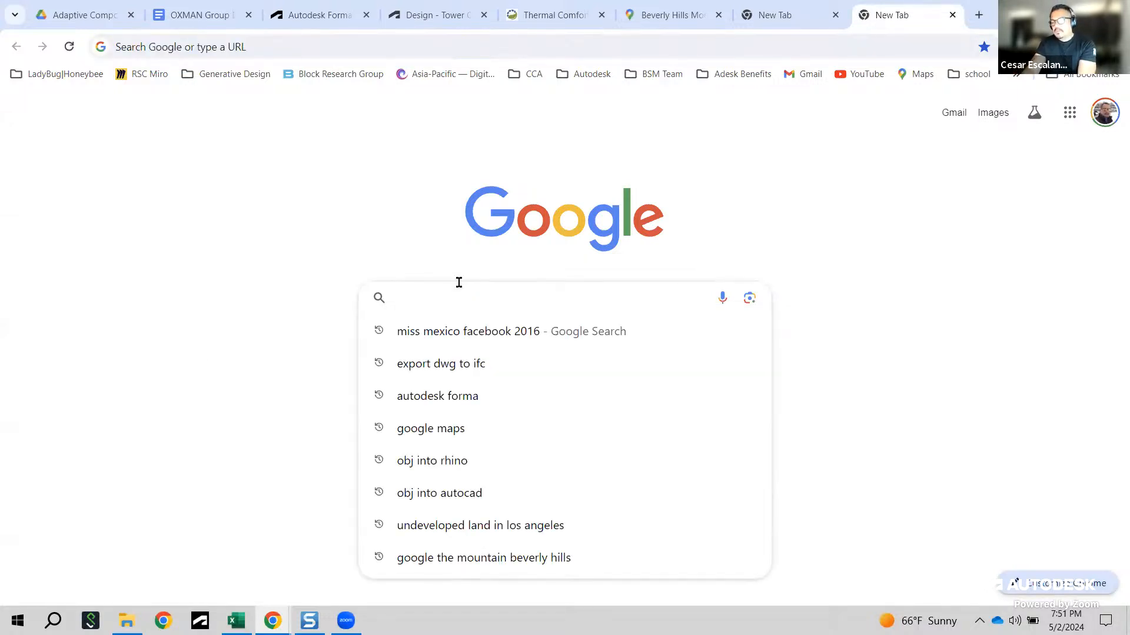
text(dynamo)
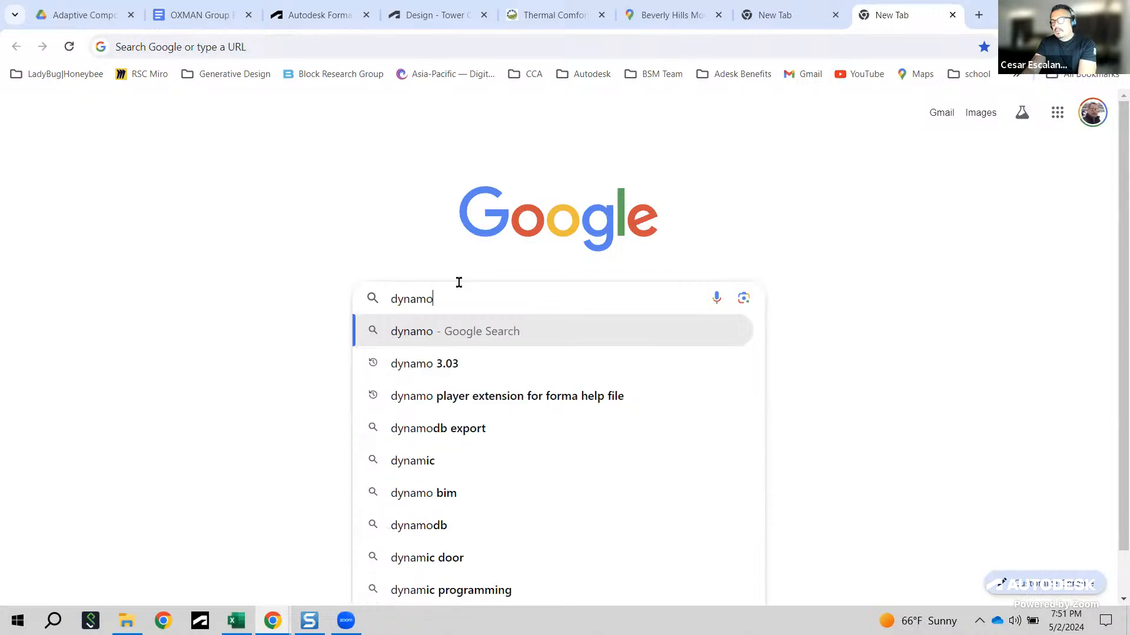
text( forma yo)
key(BackSpace)
key(BackSpace)
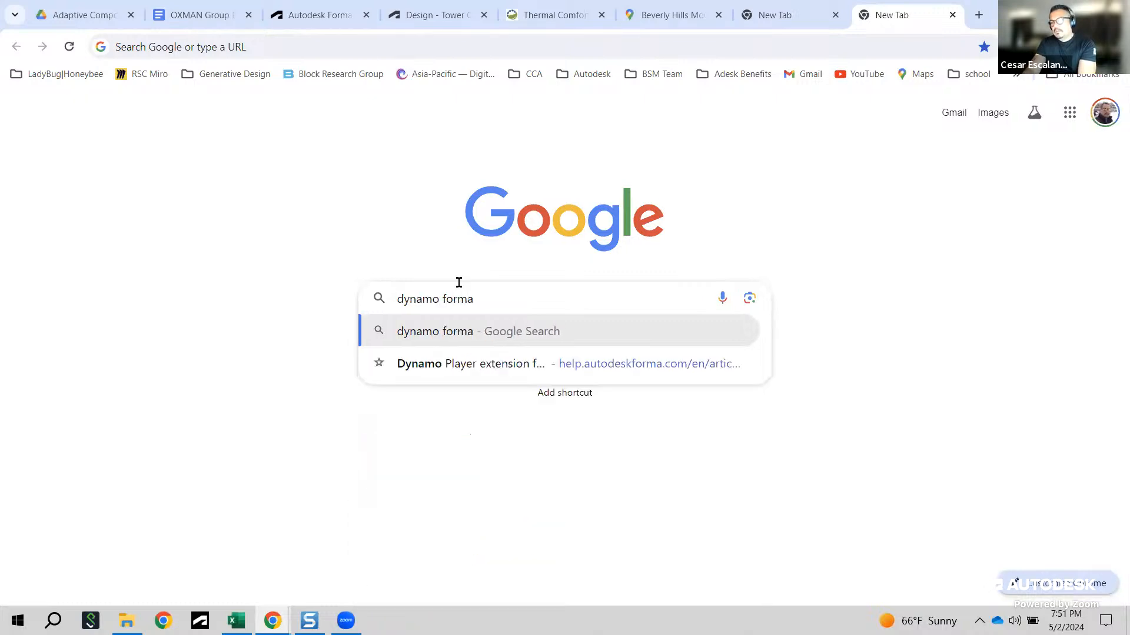
text(autodesk )
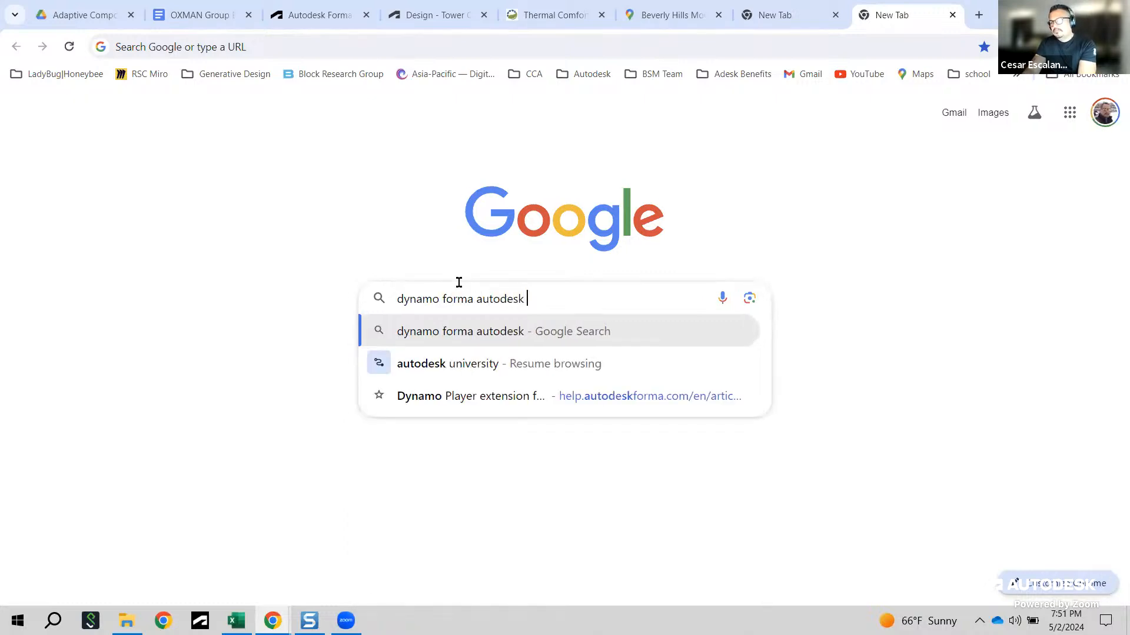
text(building solutions)
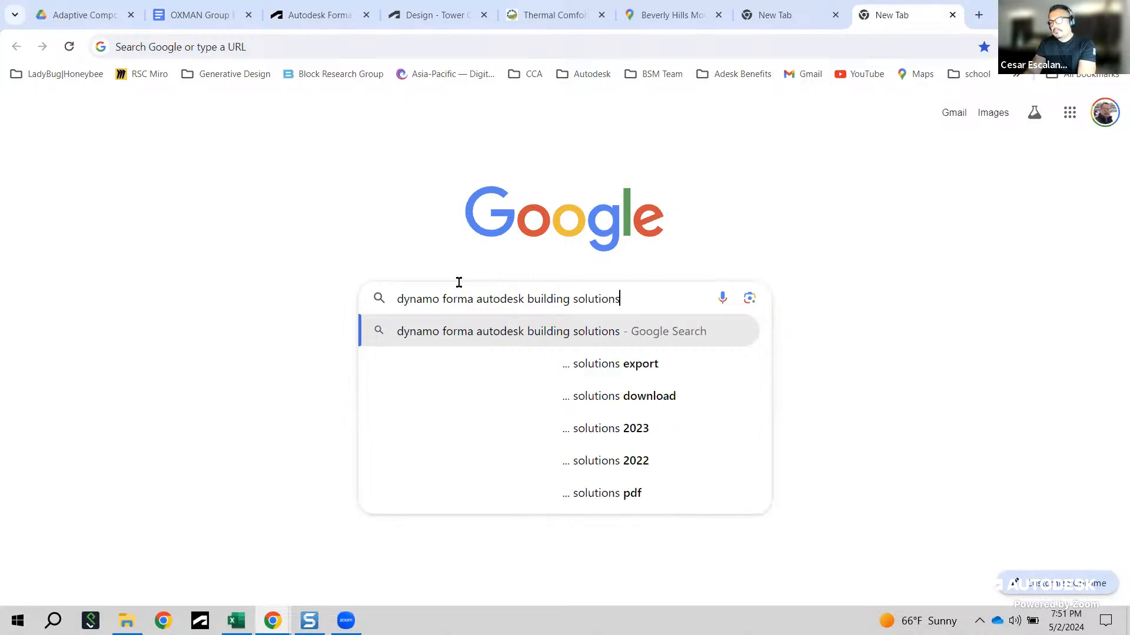
key(Return)
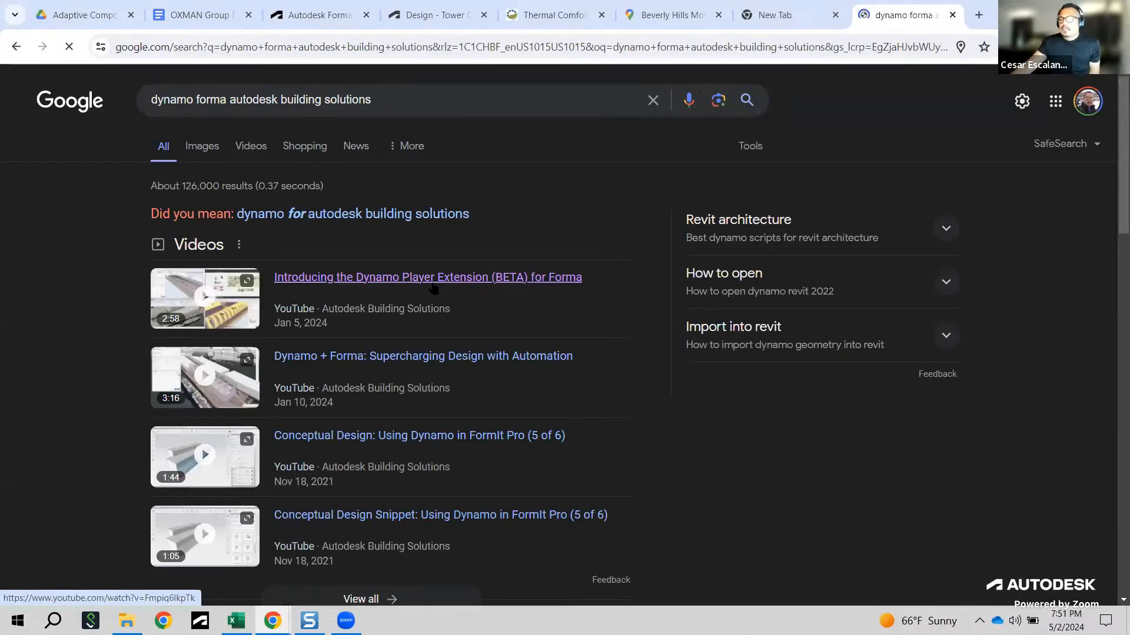
Step: Watch the YouTube video Introducing the Dynamo Player Extension (BETA) for Forma in full screen, pausing on the four-view workflow overview
click(434, 280)
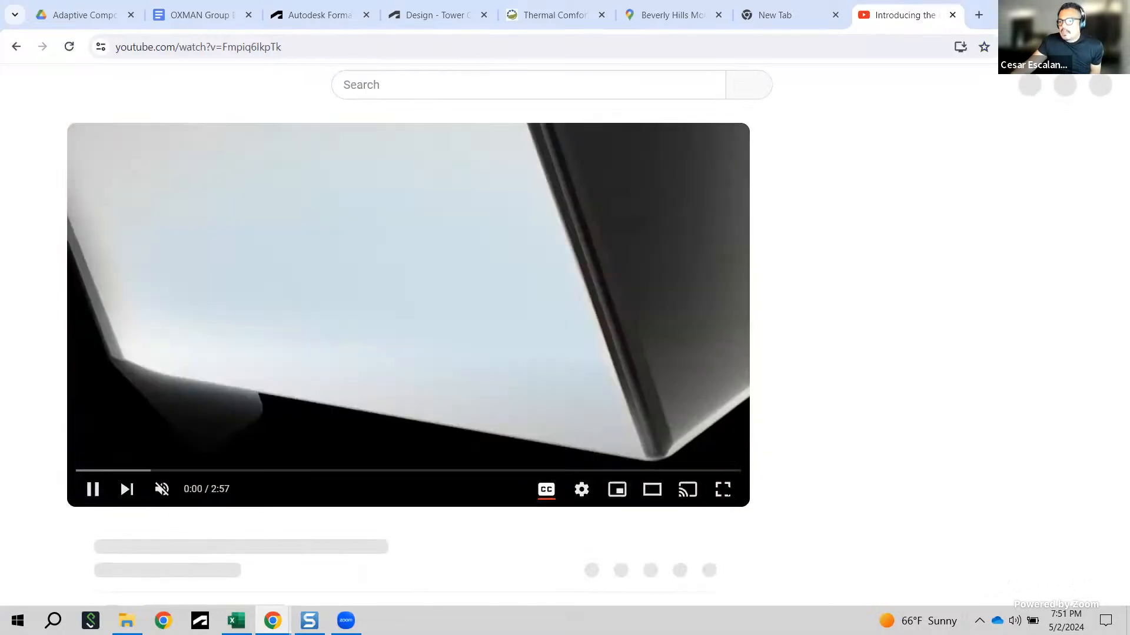
click(726, 487)
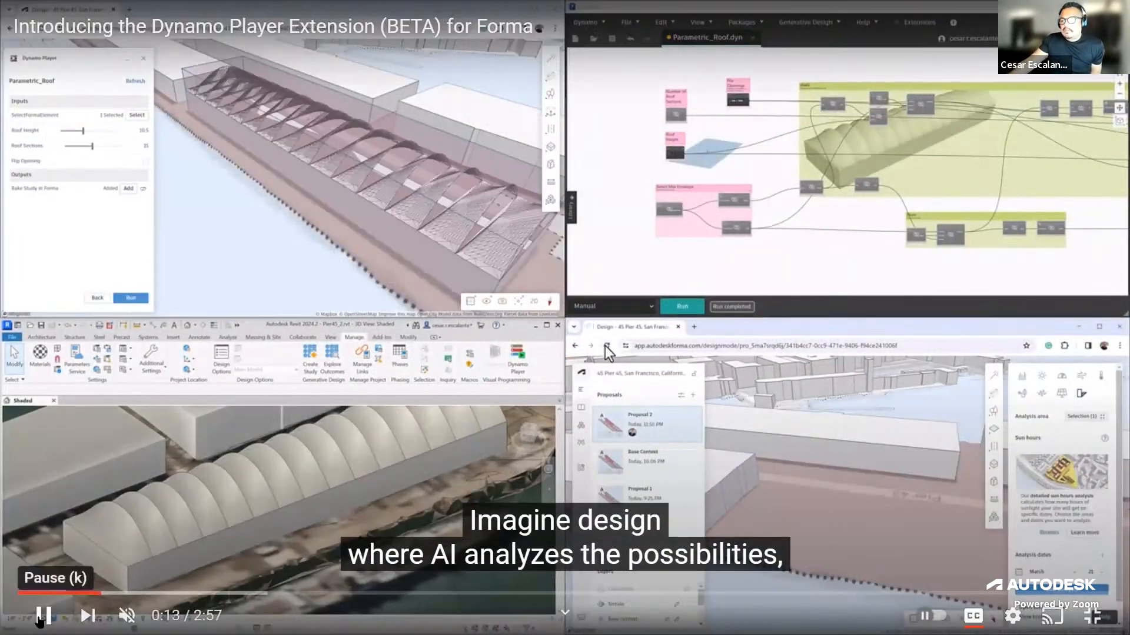
click(42, 616)
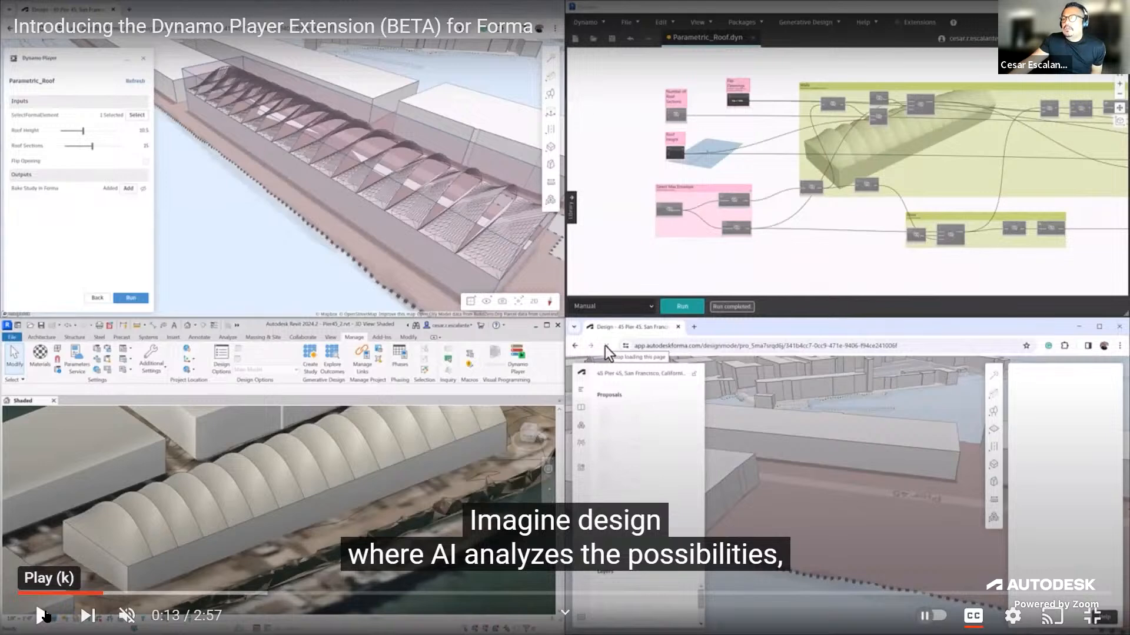
click(50, 614)
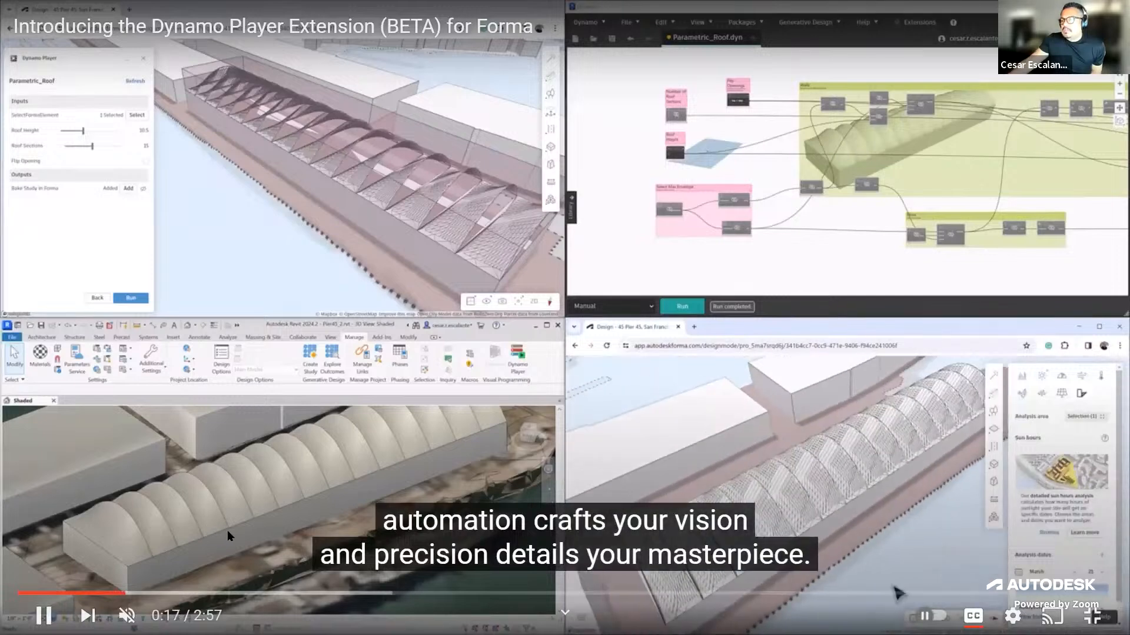
click(44, 616)
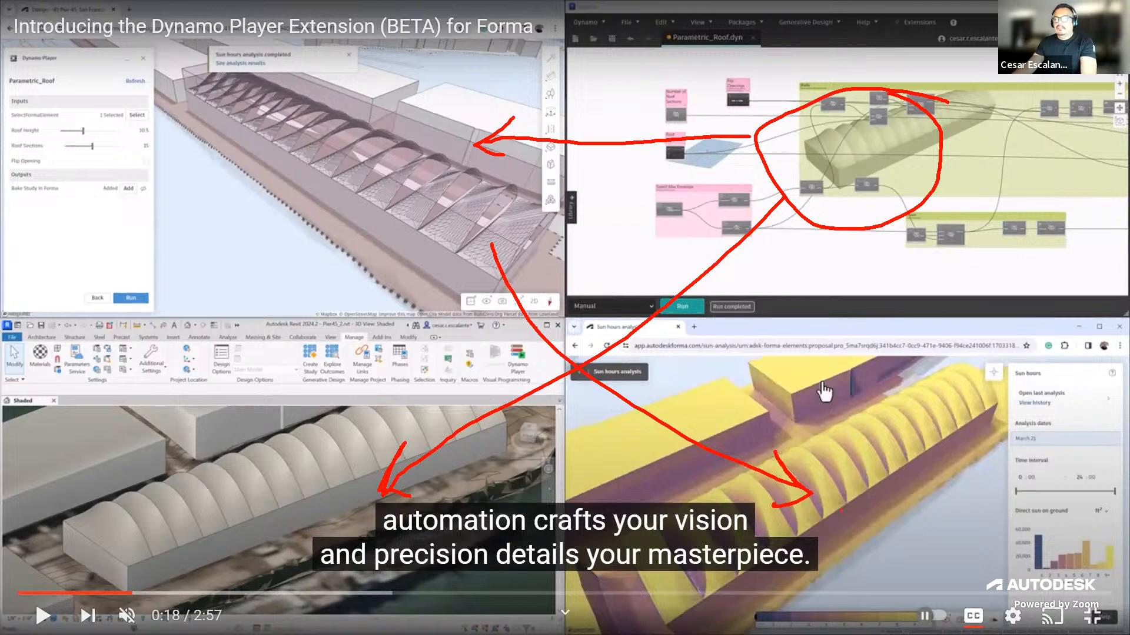
key(Escape)
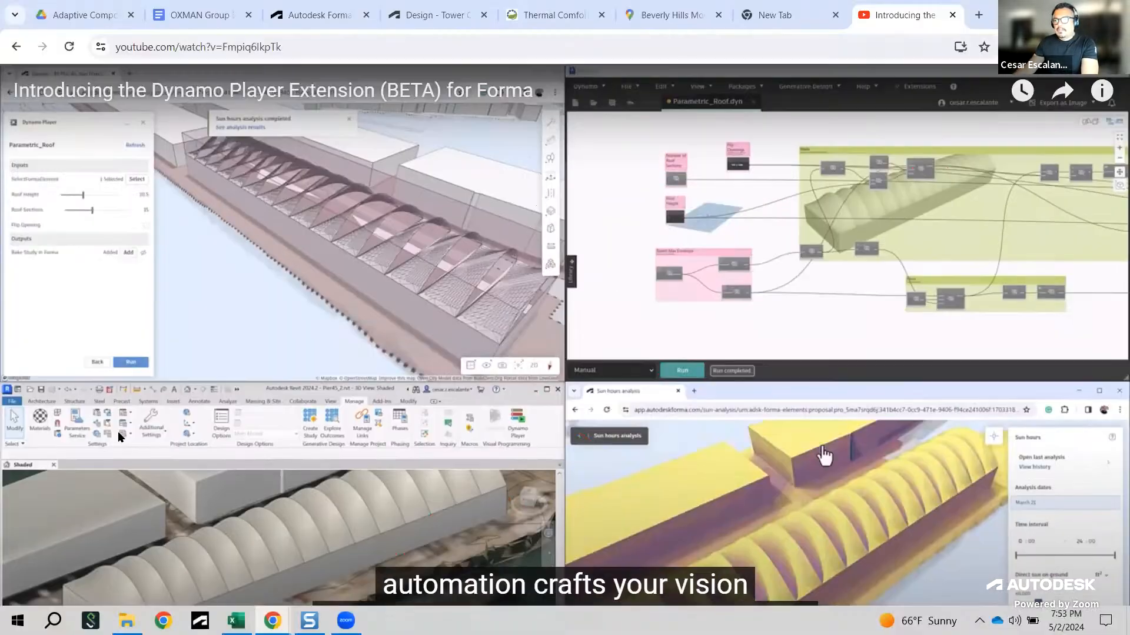
click(717, 490)
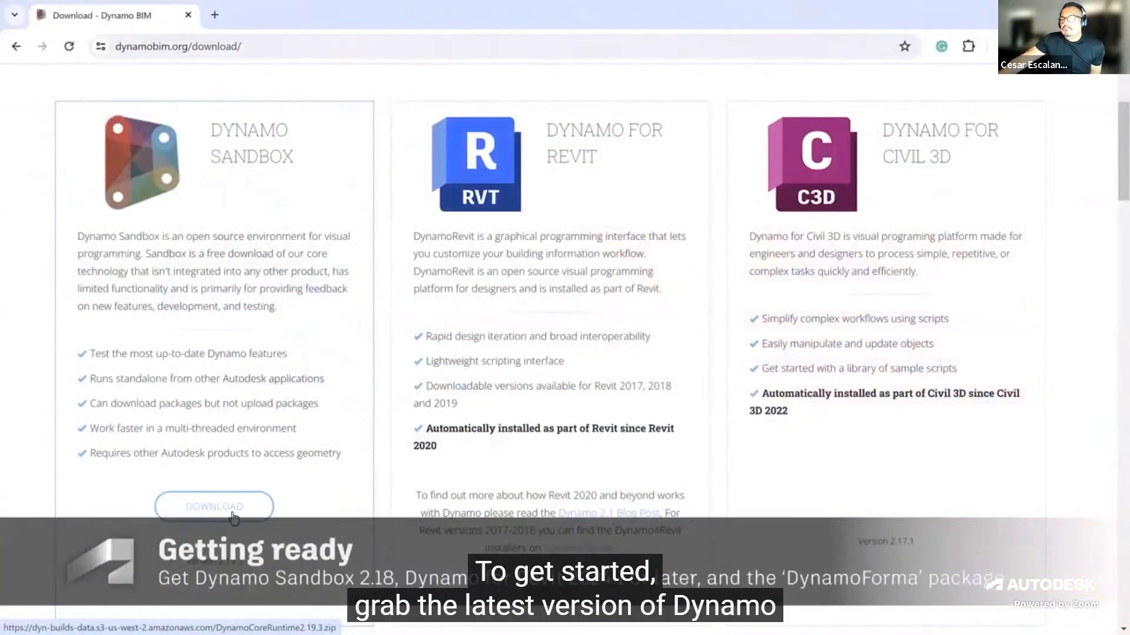
Step: Download Dynamo Sandbox from the Dynamo BIM download page
click(232, 514)
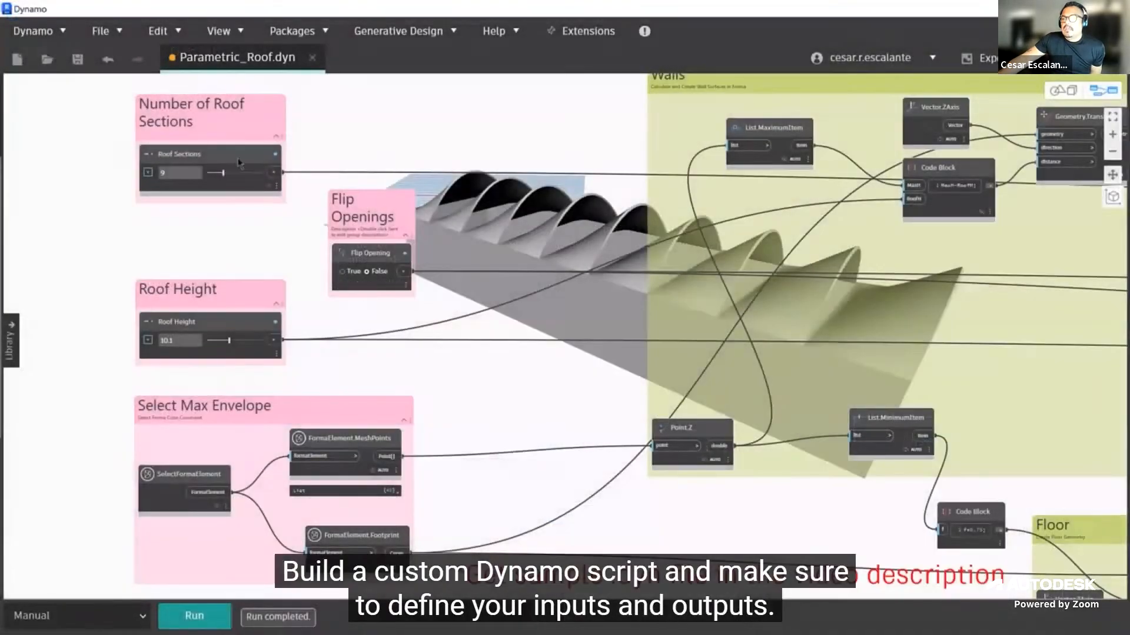
Step: Mark the Roof Sections, SelectFormaElement and Flip Opening nodes as inputs and the Watch 3D node as output in Parametric_Roof.dyn
right_click(238, 162)
click(97, 231)
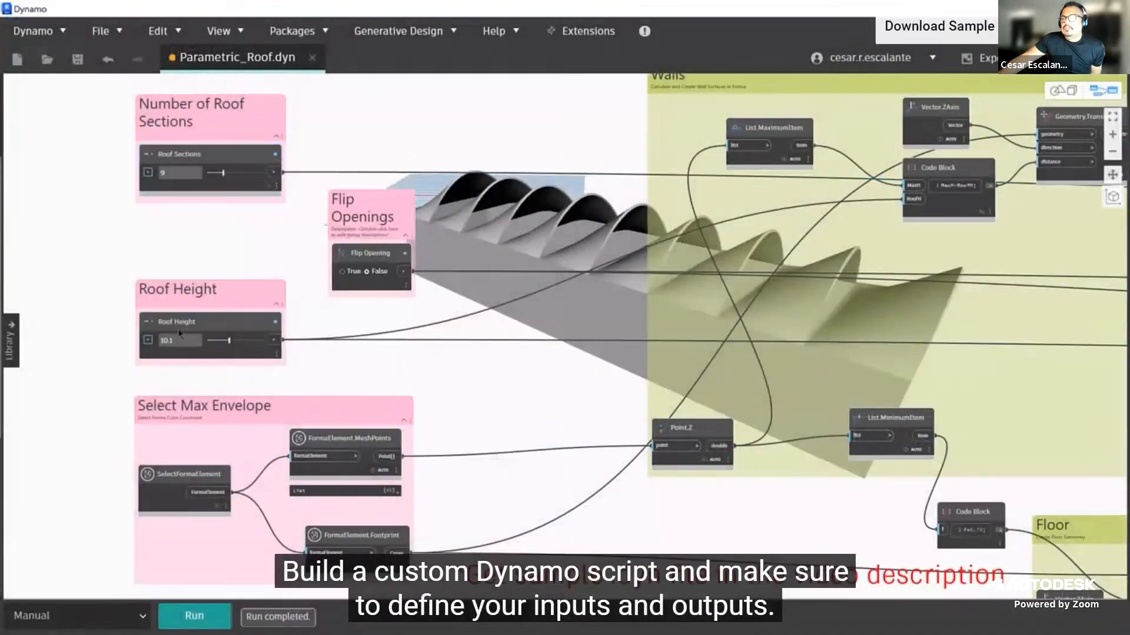
right_click(195, 474)
click(124, 231)
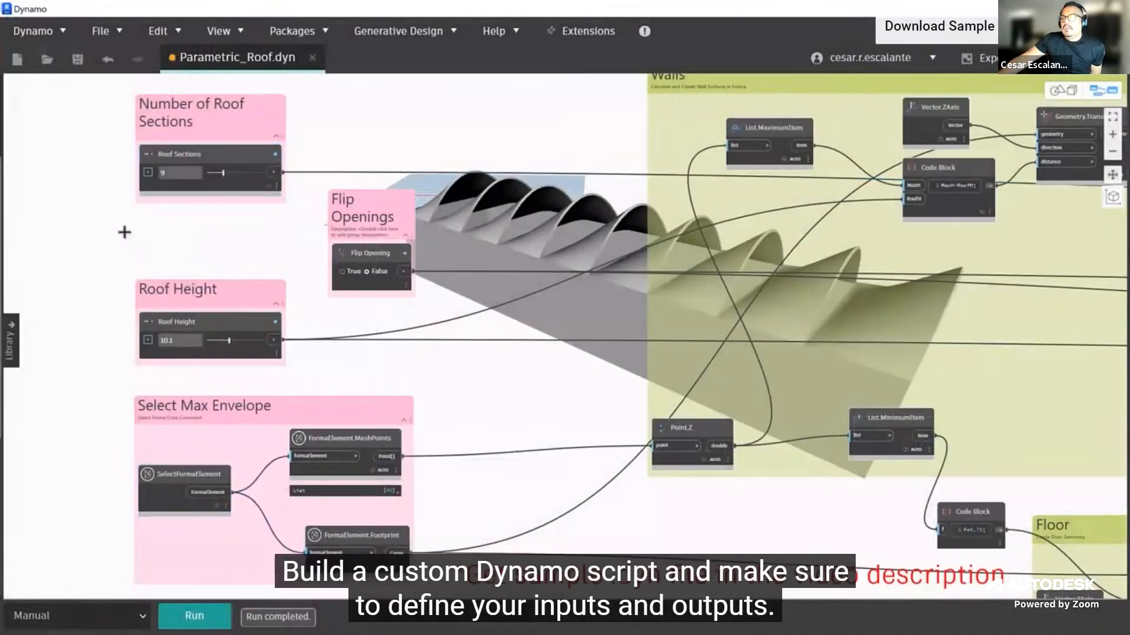
right_click(362, 257)
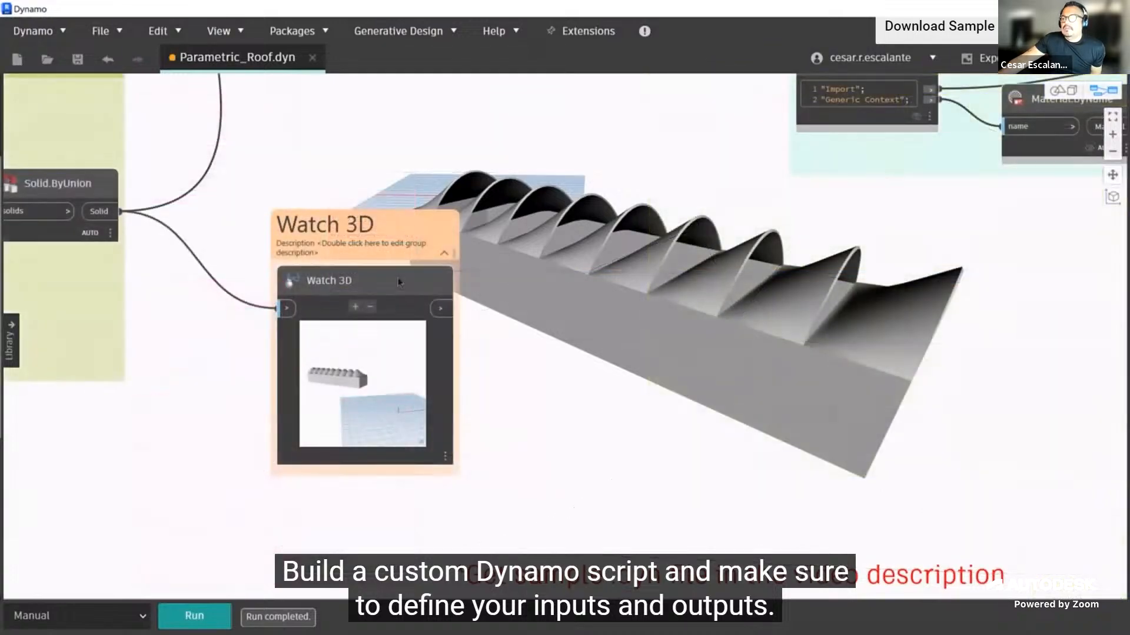
right_click(398, 282)
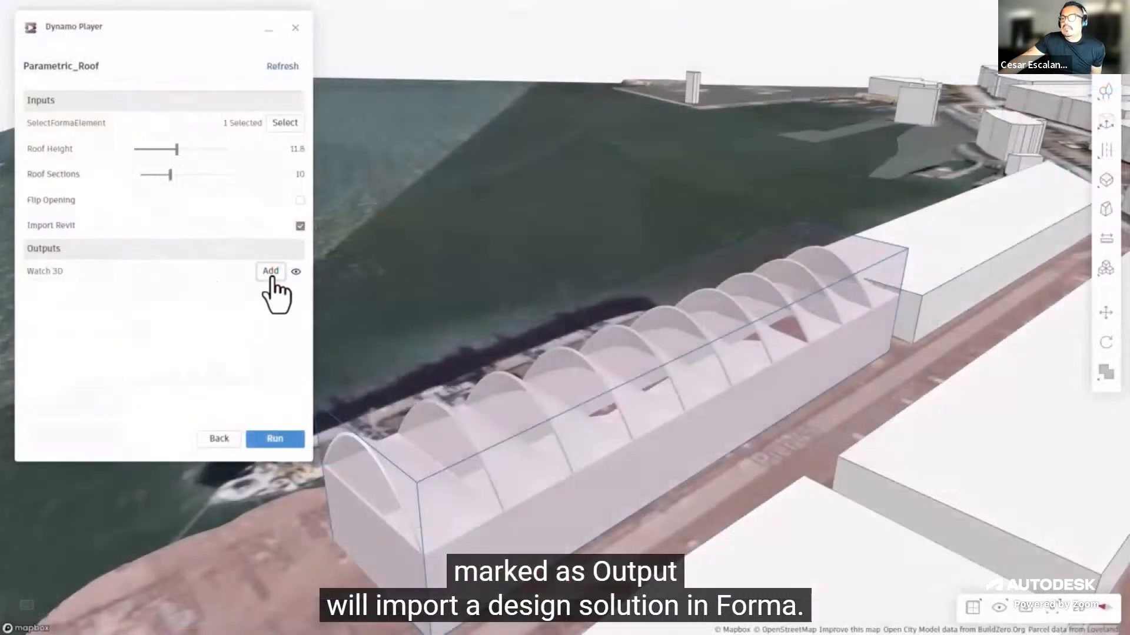
Step: Add the Parametric_Roof script's Watch 3D output to the Forma design
click(271, 276)
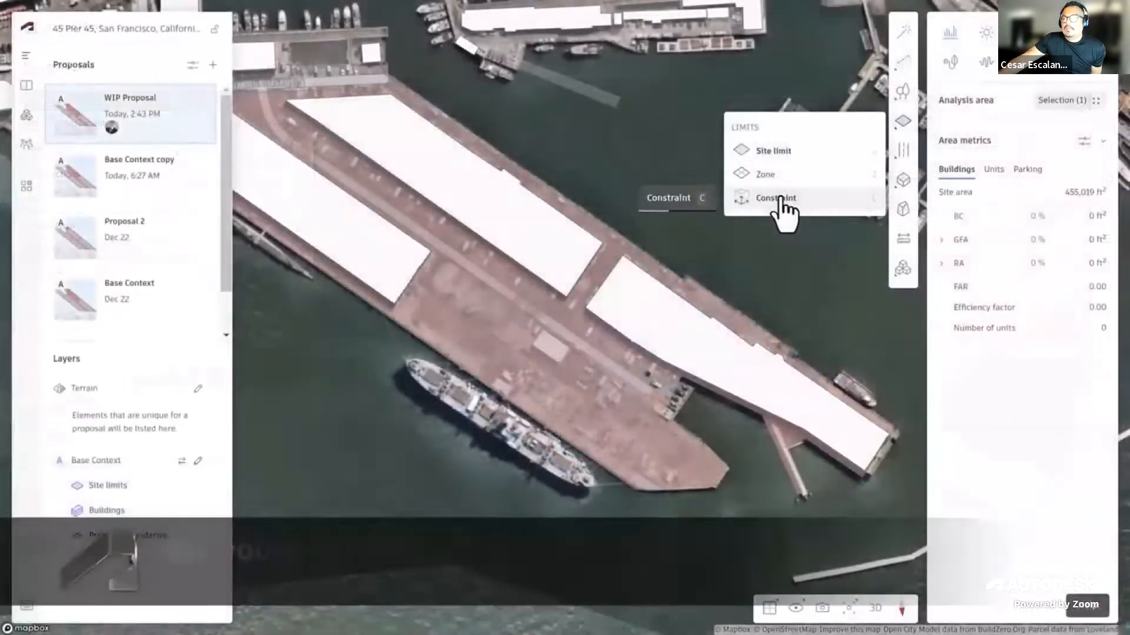
Step: Draw a rectangular constraint volume on the open part of the pier to define the proposal space
click(782, 213)
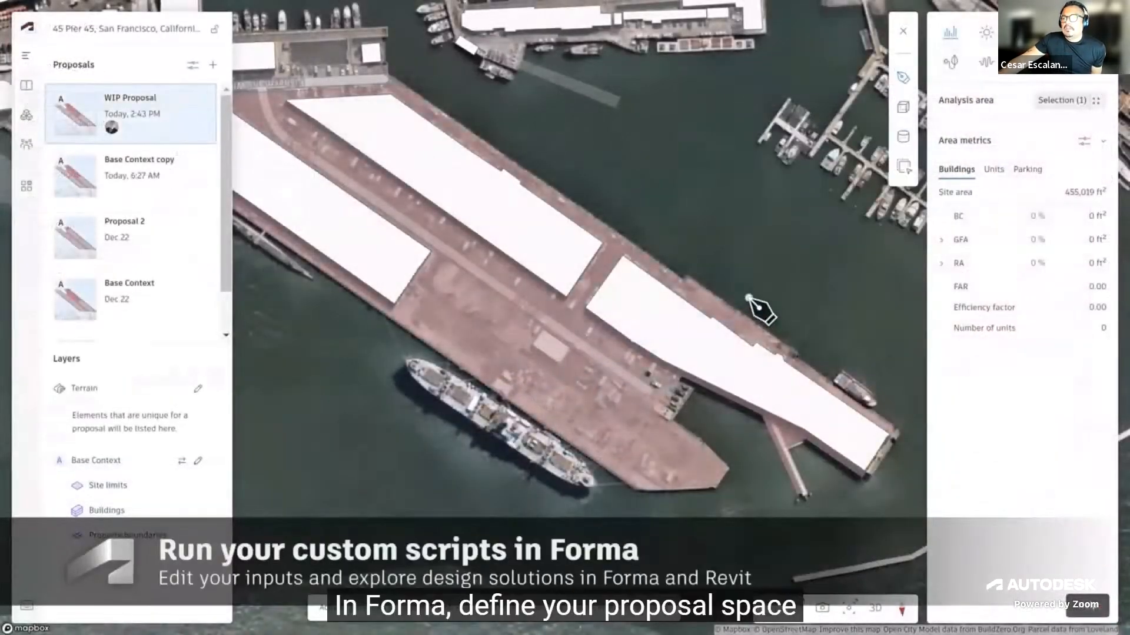
click(903, 109)
click(442, 263)
click(640, 395)
click(606, 444)
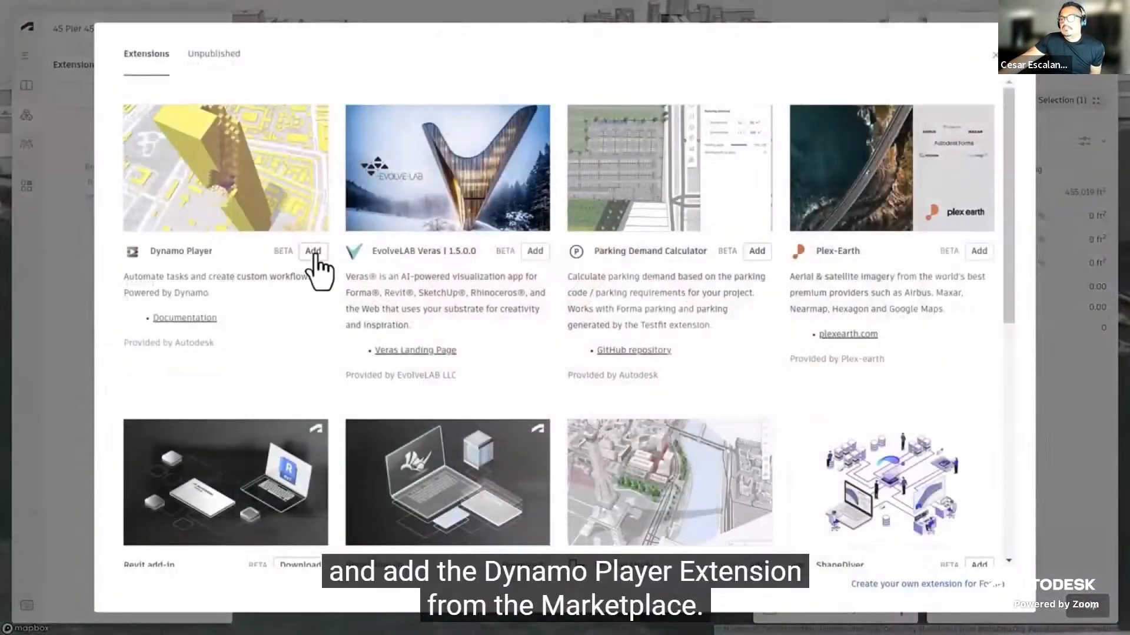
Step: Add the Dynamo Player extension to the pier project, agree to its terms and launch it
click(319, 252)
click(310, 509)
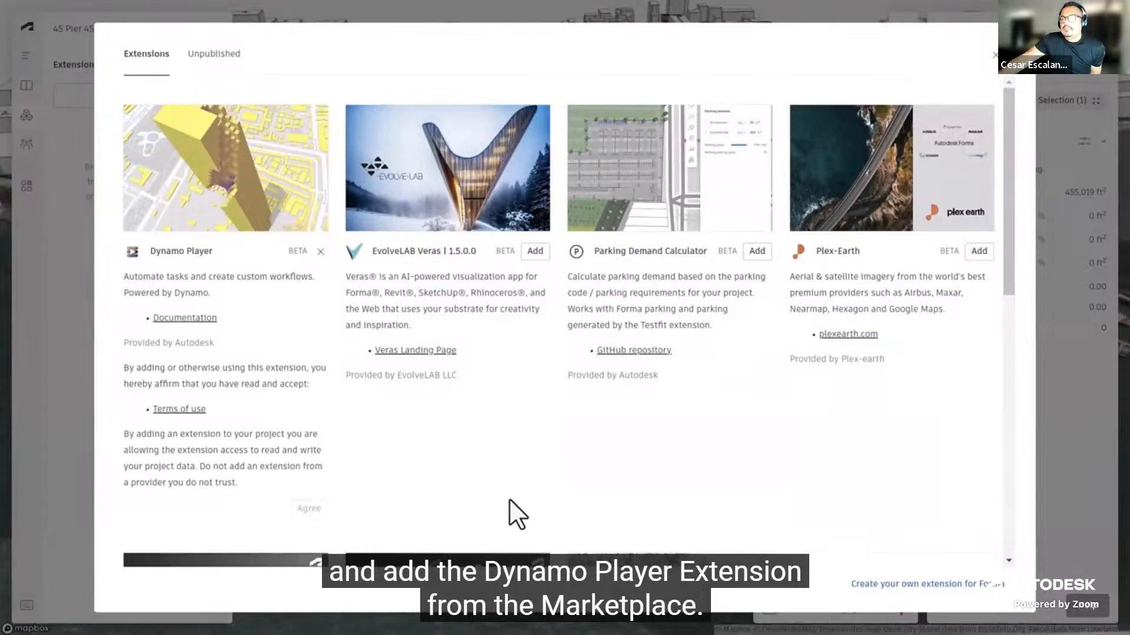
click(163, 154)
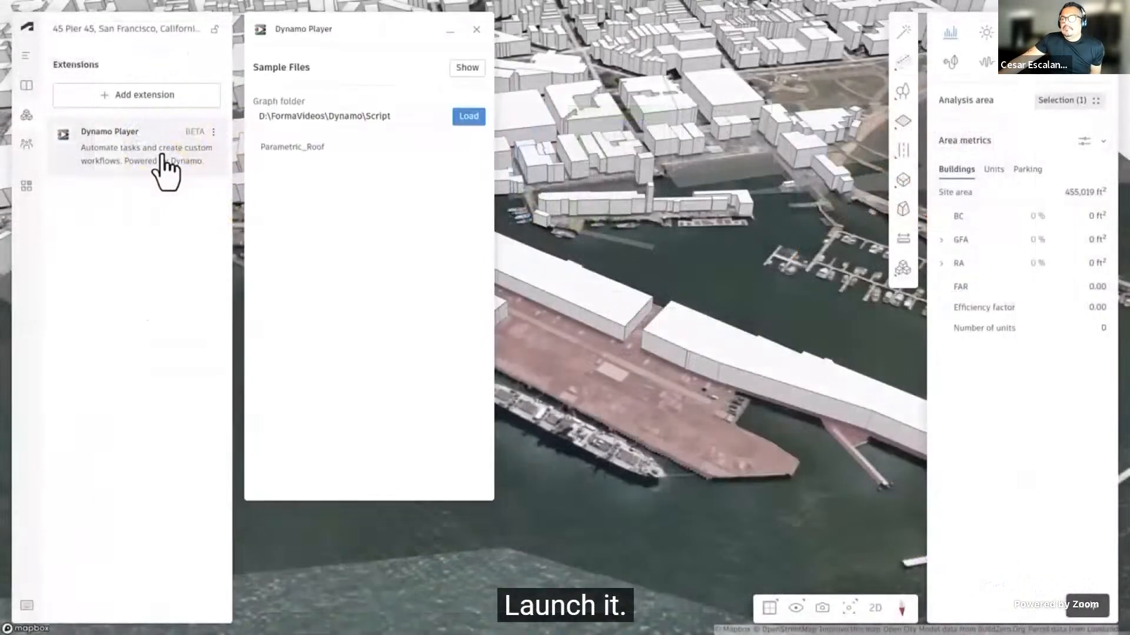
Step: Load the graph folder D:\FormaVideos\Dynamo\Script in Dynamo Player and open the Parametric_Roof script
drag(419, 116, 186, 129)
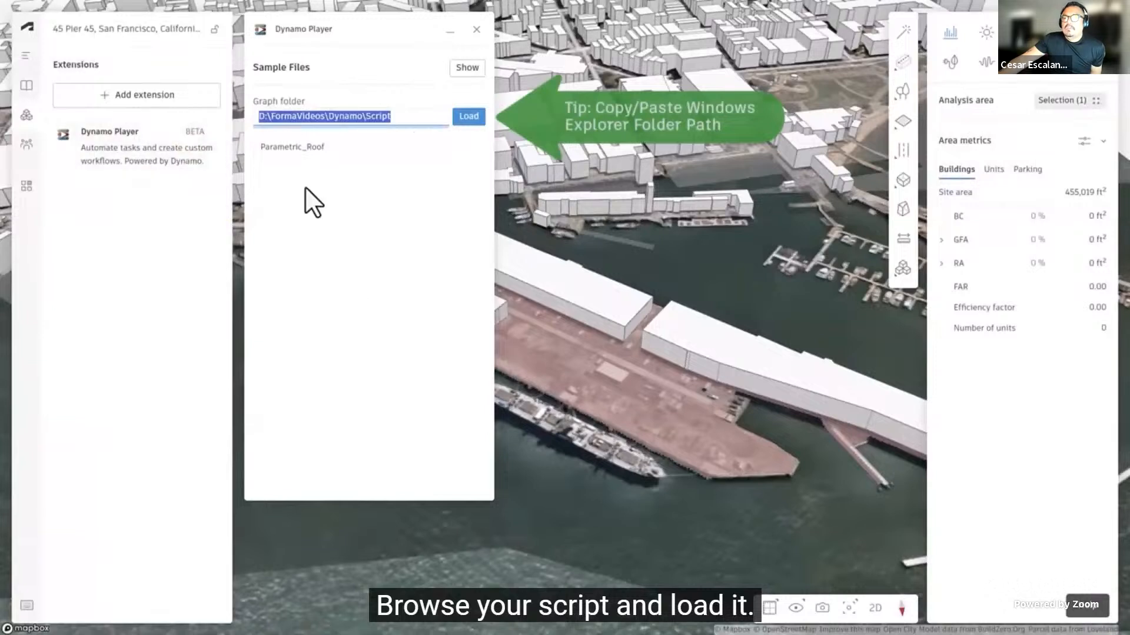
click(469, 116)
click(307, 148)
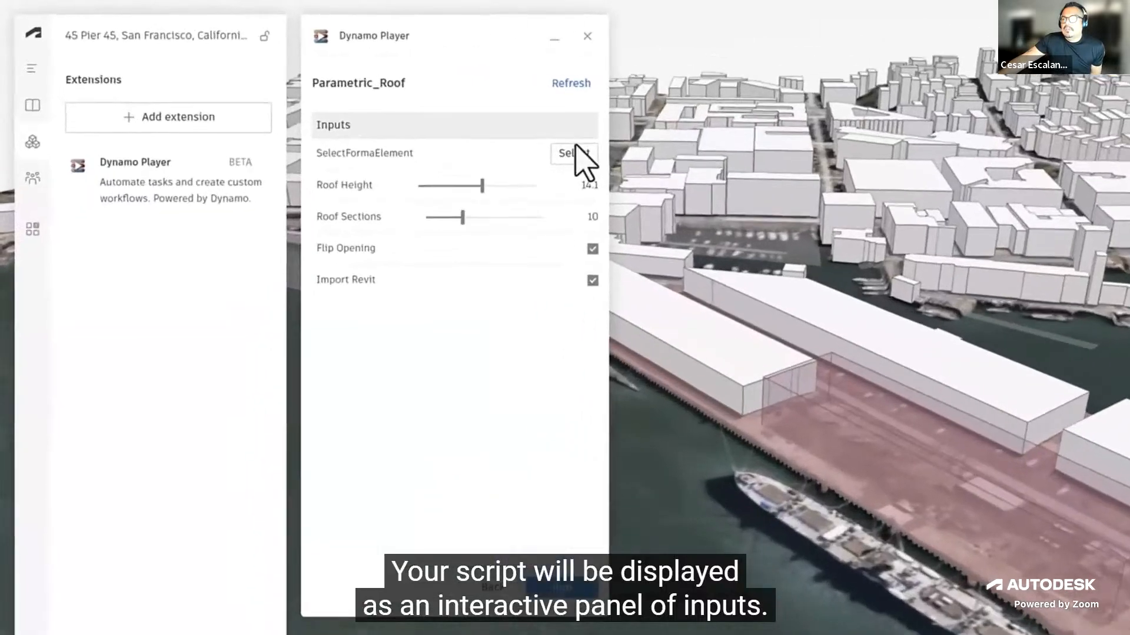
Step: Select the constraint volume as the script's Forma element, set Roof Sections to 7 and run Parametric_Roof
click(572, 153)
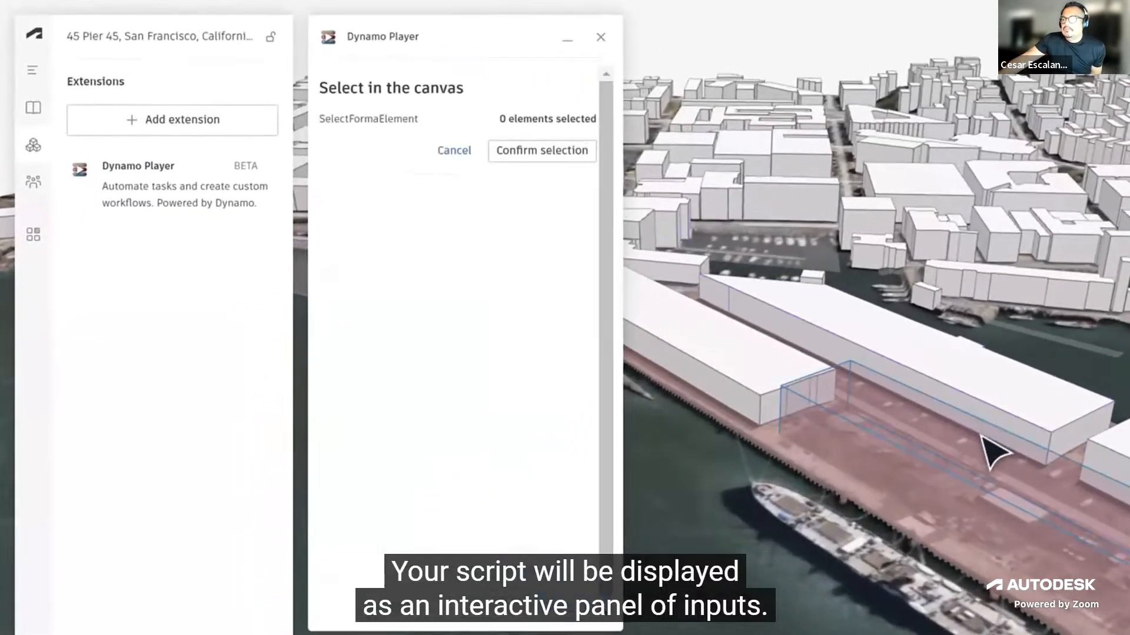
click(1000, 451)
click(547, 152)
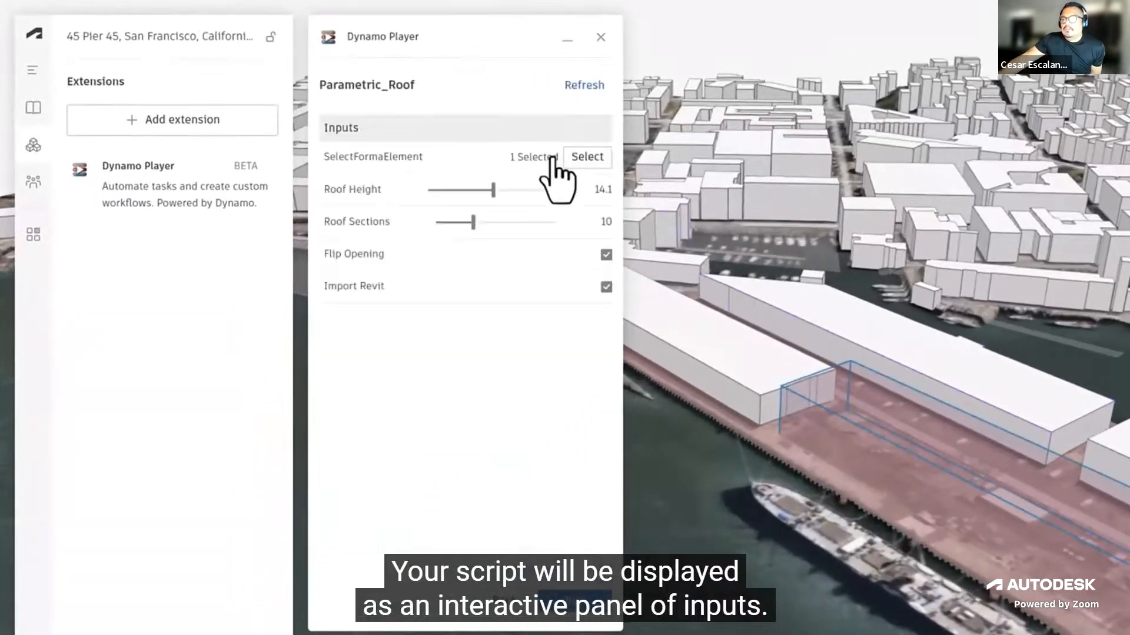
drag(471, 222, 463, 221)
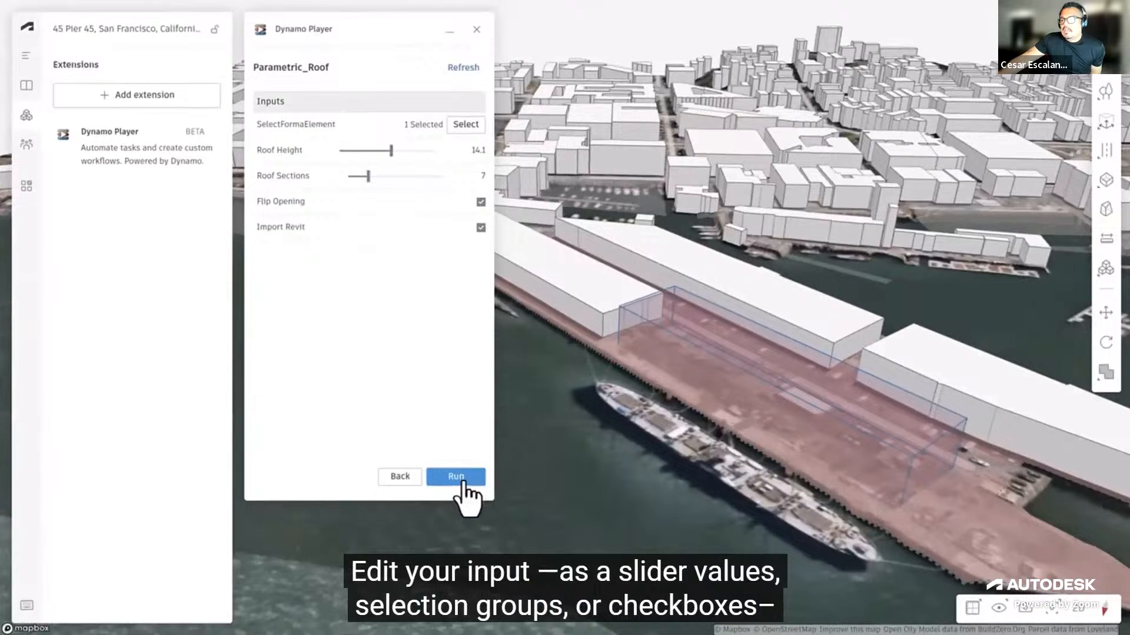
click(463, 481)
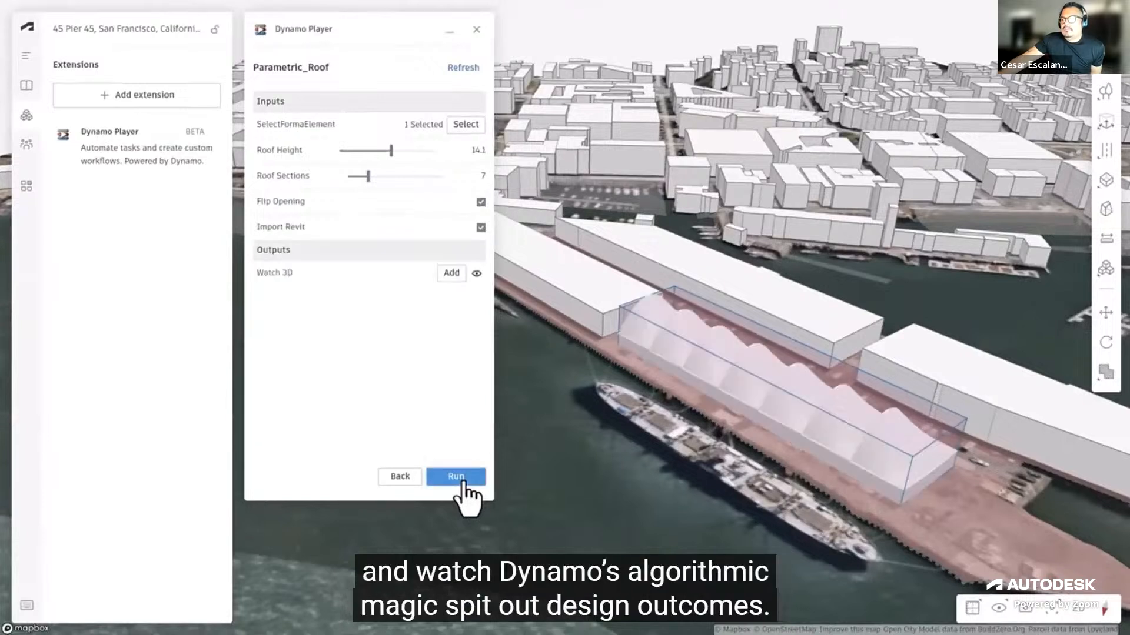
Step: Turn off Flip Opening and run the Parametric_Roof script again
click(481, 202)
click(465, 477)
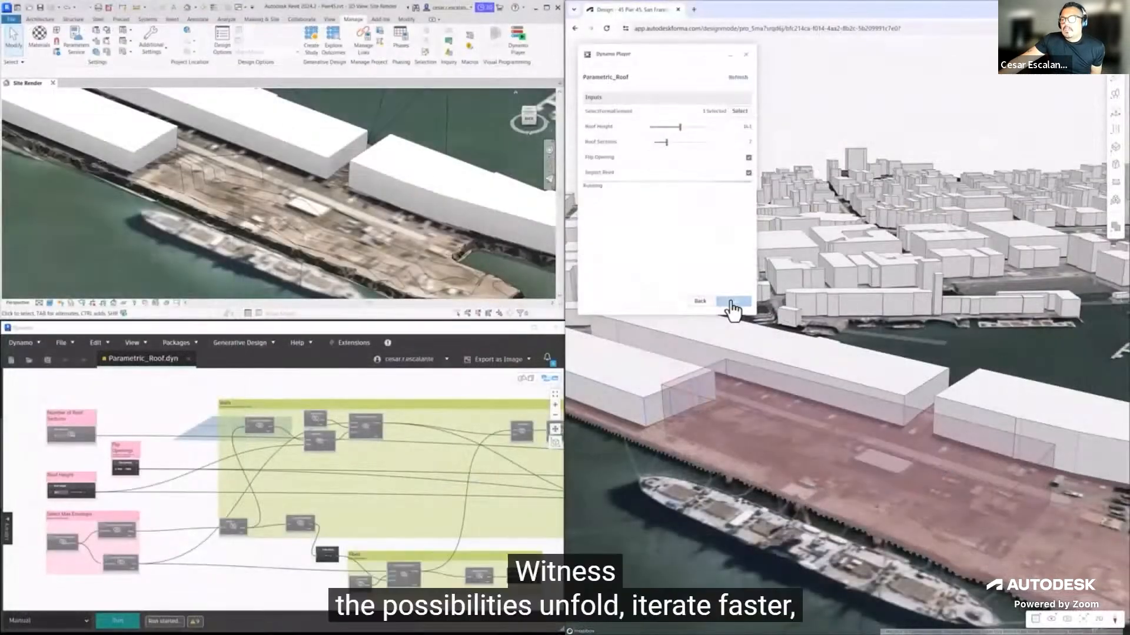
click(748, 157)
click(734, 301)
Step: Set Roof Sections to 10 and rerun the script to regenerate the roof within the constraint volume
drag(666, 142, 671, 142)
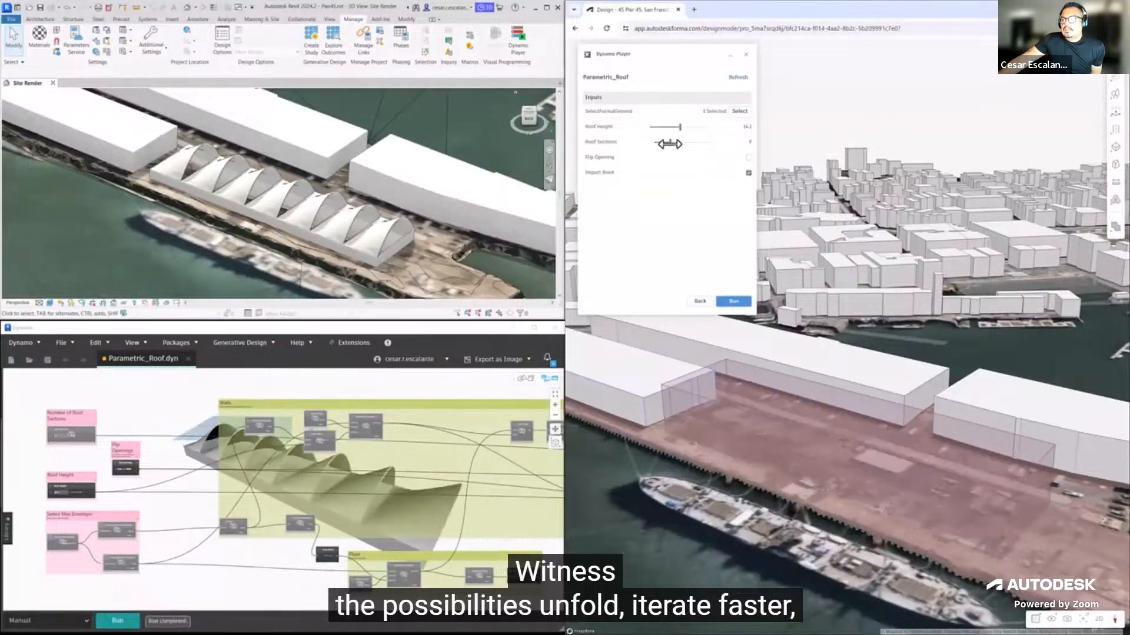
click(734, 301)
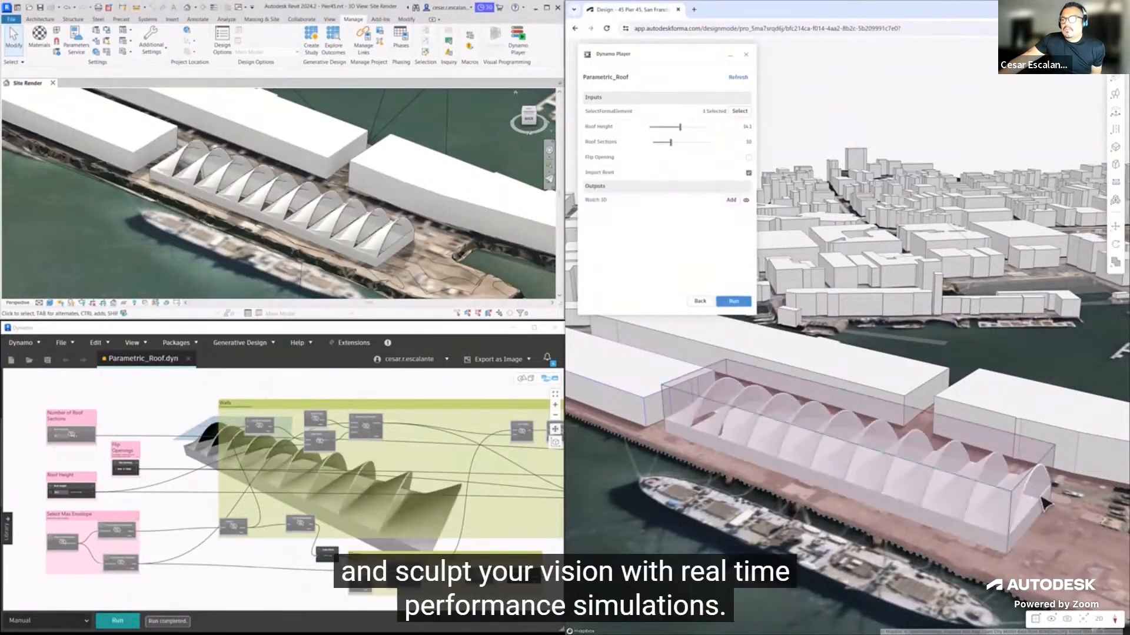
click(734, 303)
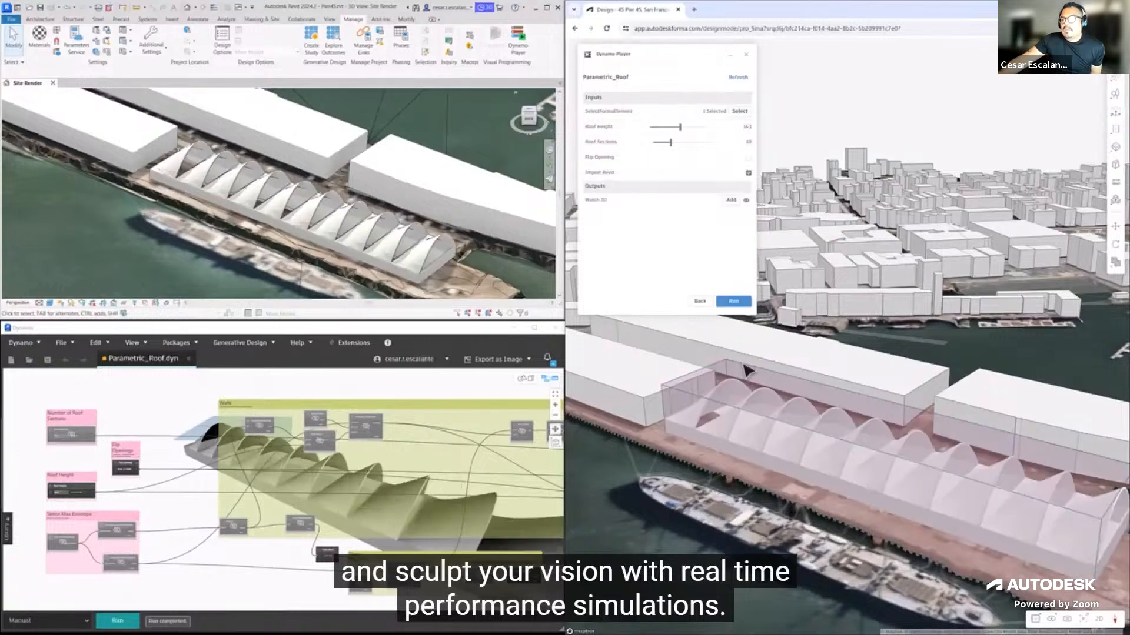
click(734, 302)
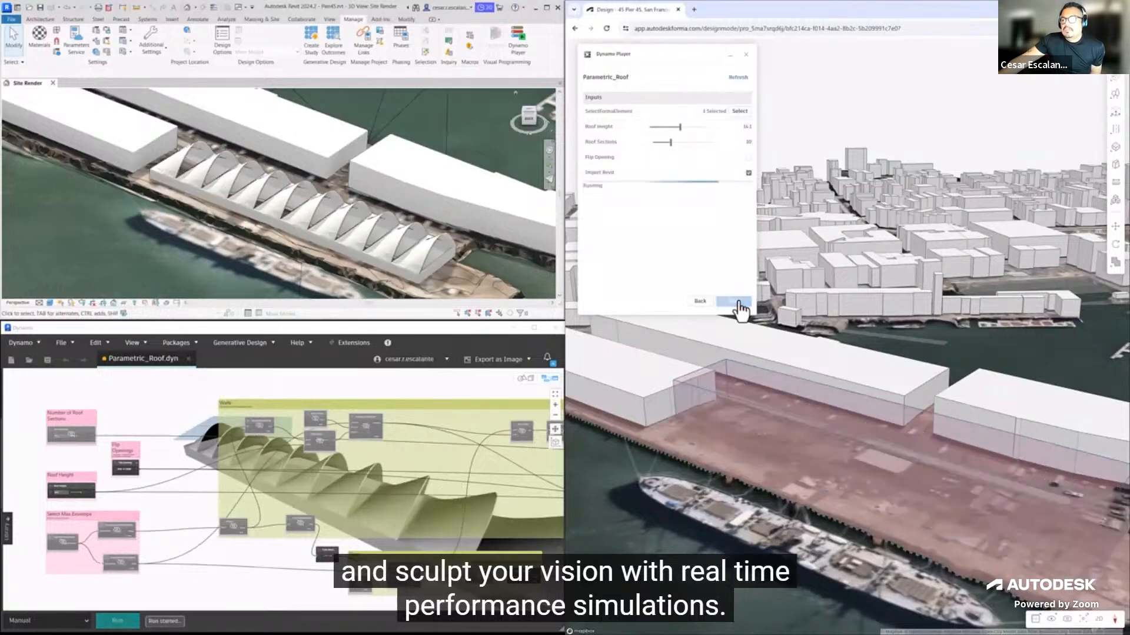
Step: Set Roof Height to 12.5, turn Flip Opening on and rerun the script
drag(680, 127, 675, 129)
click(743, 298)
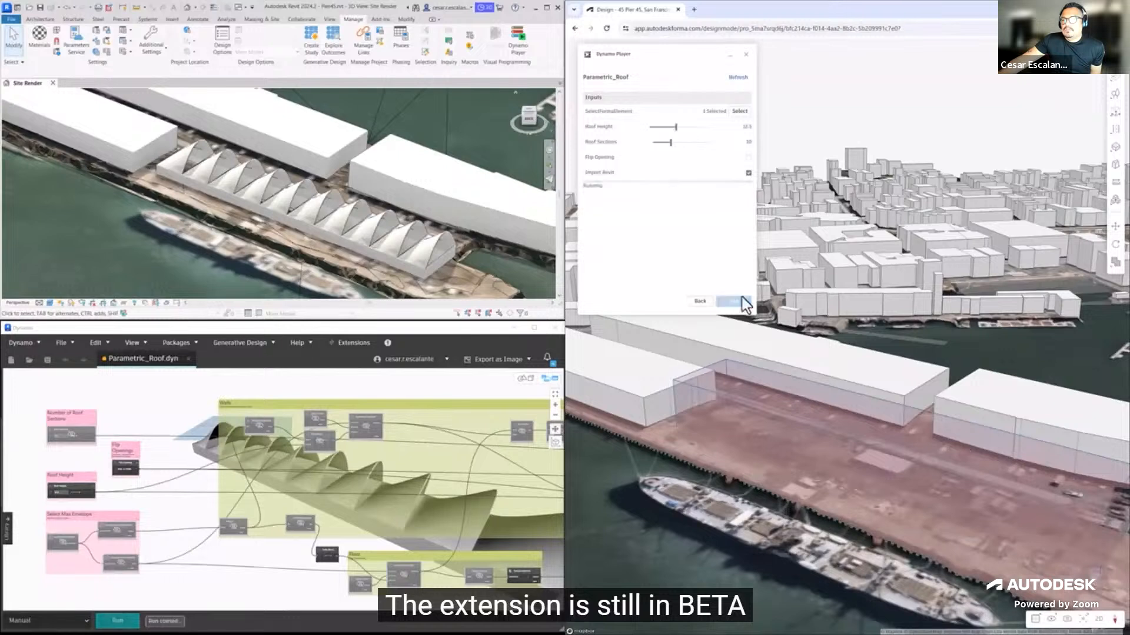
click(748, 158)
click(735, 302)
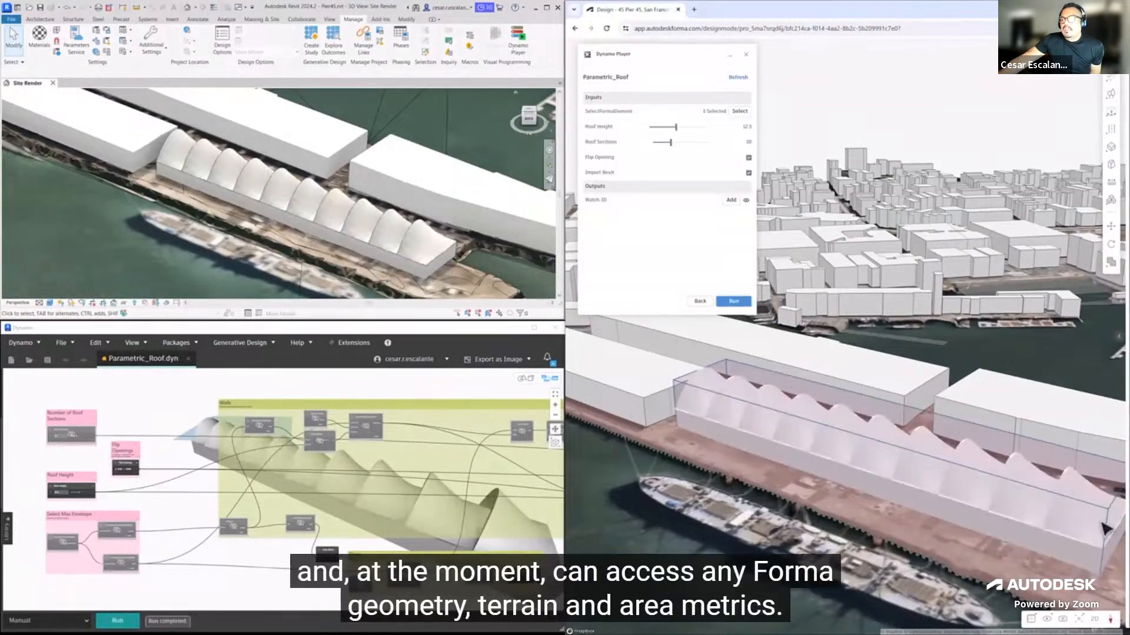
click(873, 409)
click(736, 302)
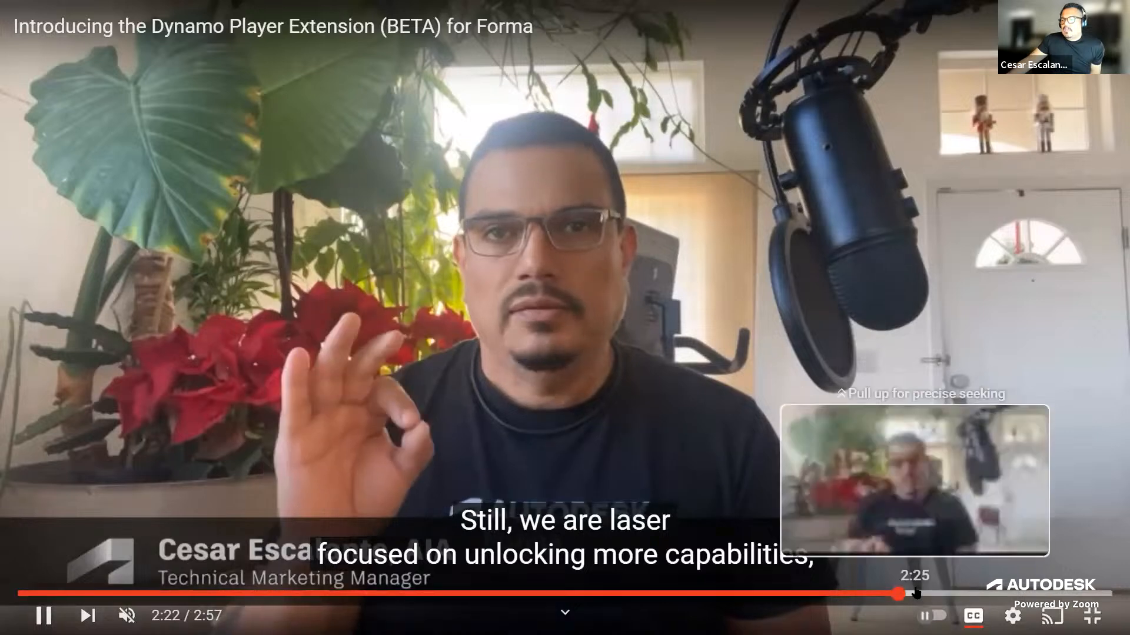
Step: Skip through the rest of the Dynamo Player introduction video, then close it and Forma's Dynamo Player extension
click(915, 593)
click(945, 593)
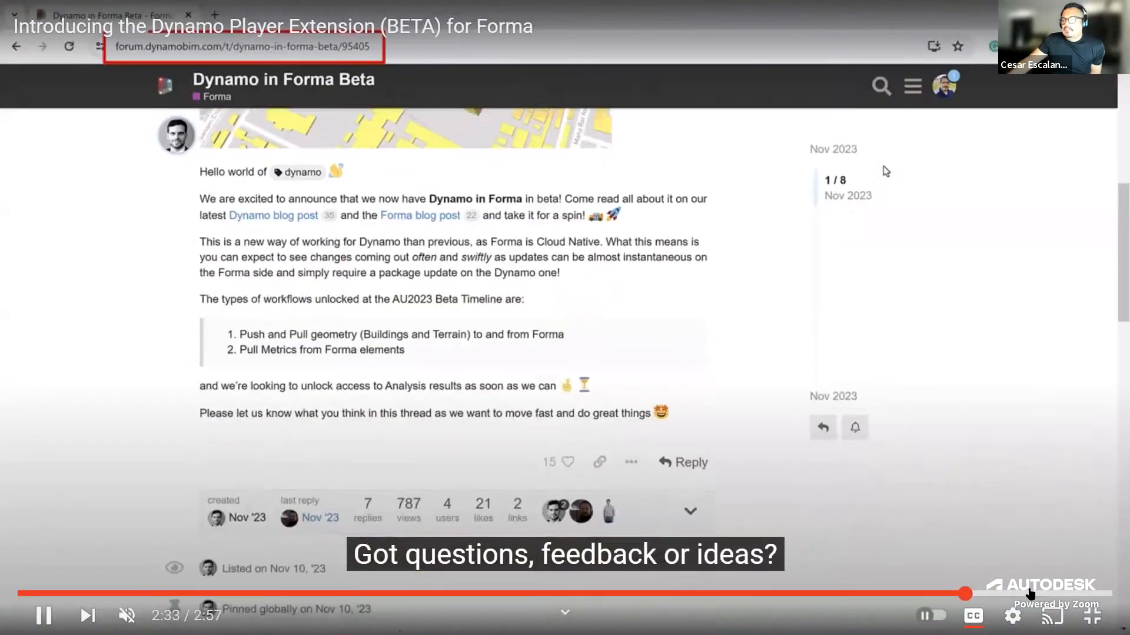
click(1000, 593)
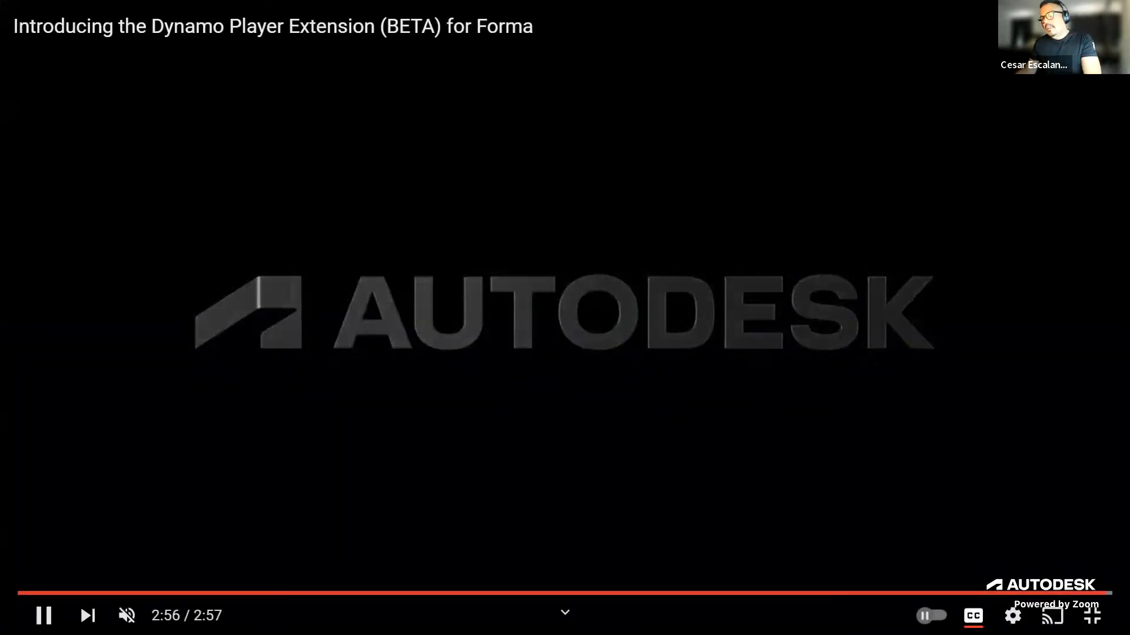
key(Escape)
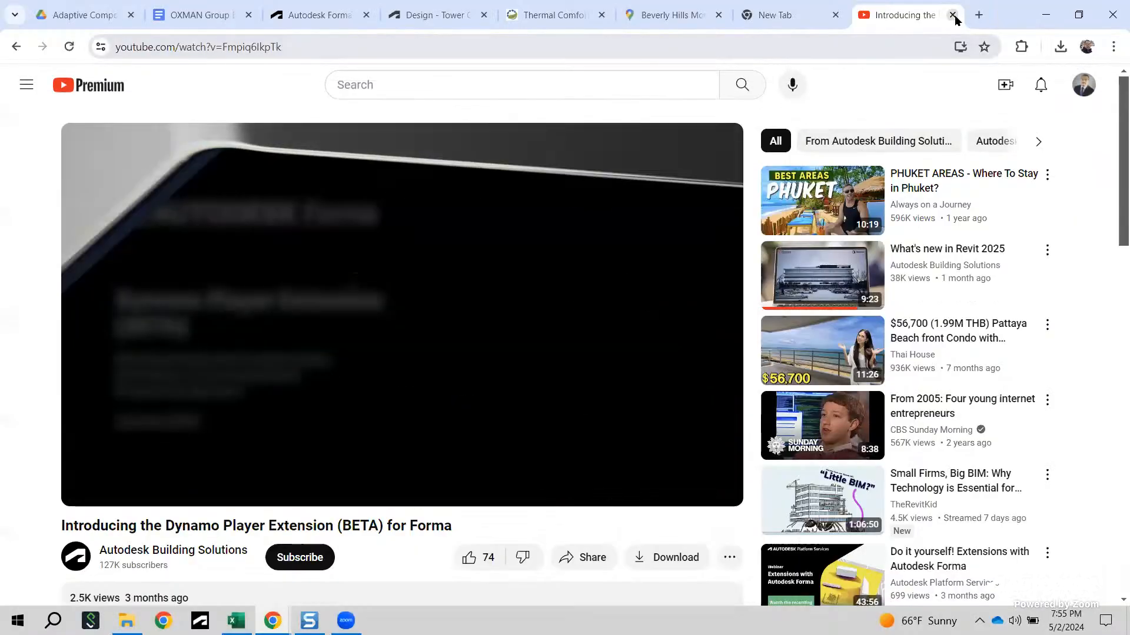
click(953, 15)
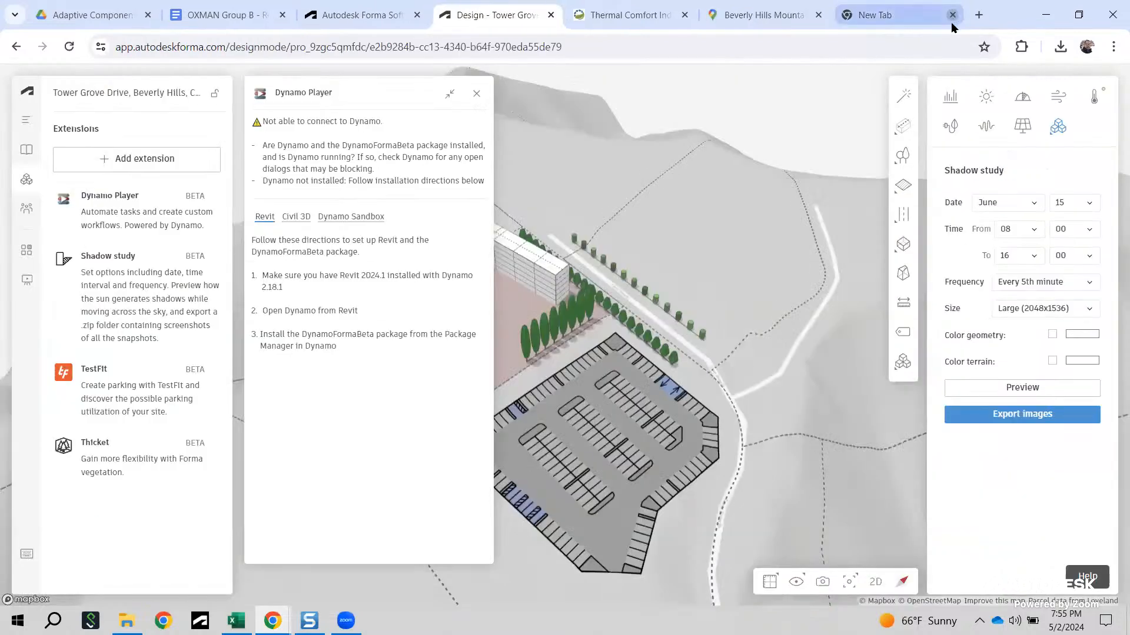
click(477, 93)
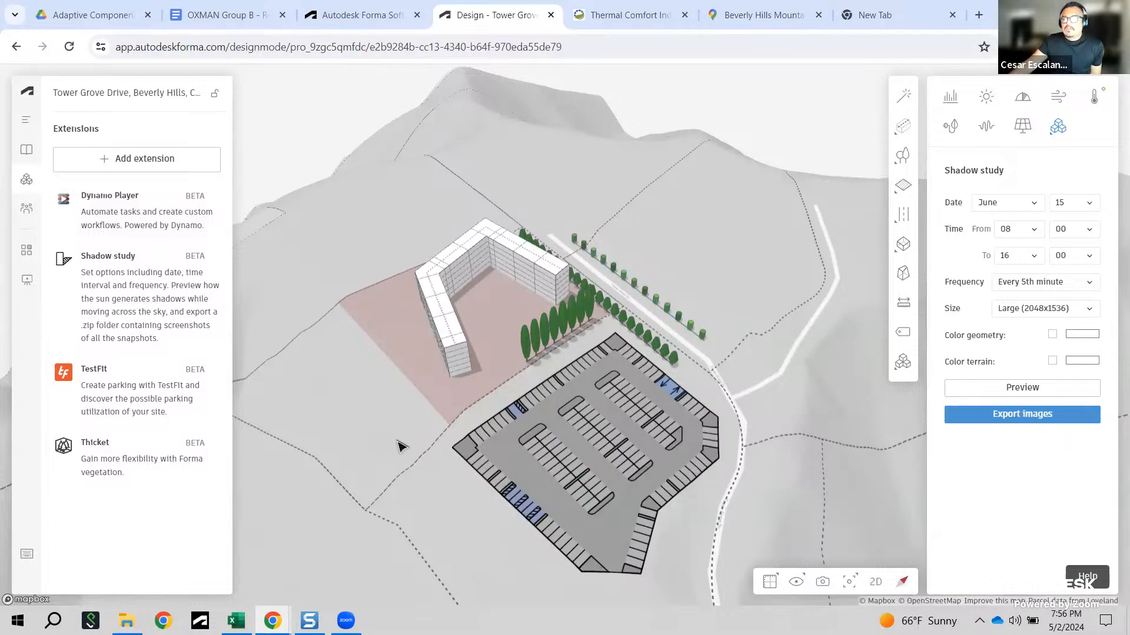
Step: Browse Forma's extension catalogue to the Rhino Plug-in and open its documentation
scroll(373, 471, up, 3)
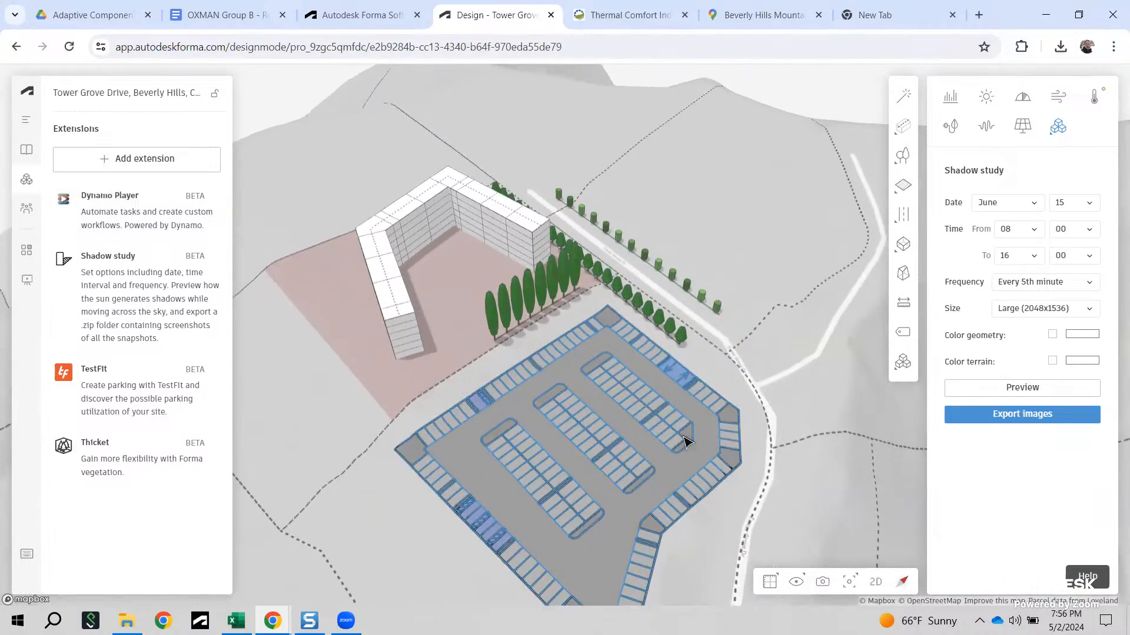
click(132, 159)
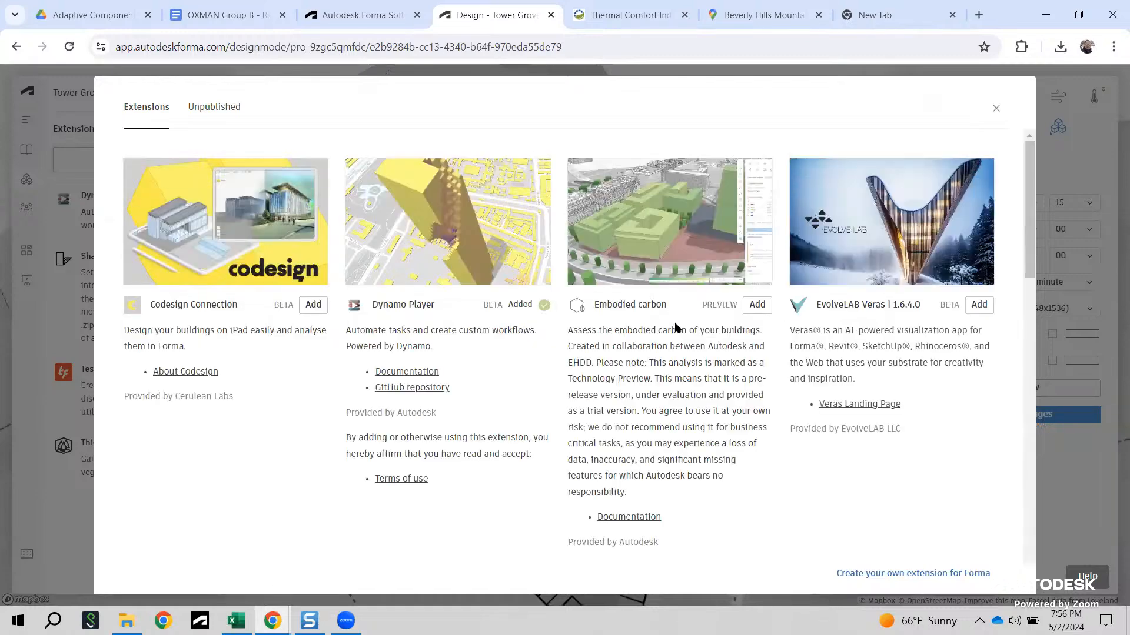
scroll(674, 333, down, 1)
scroll(673, 333, down, 8)
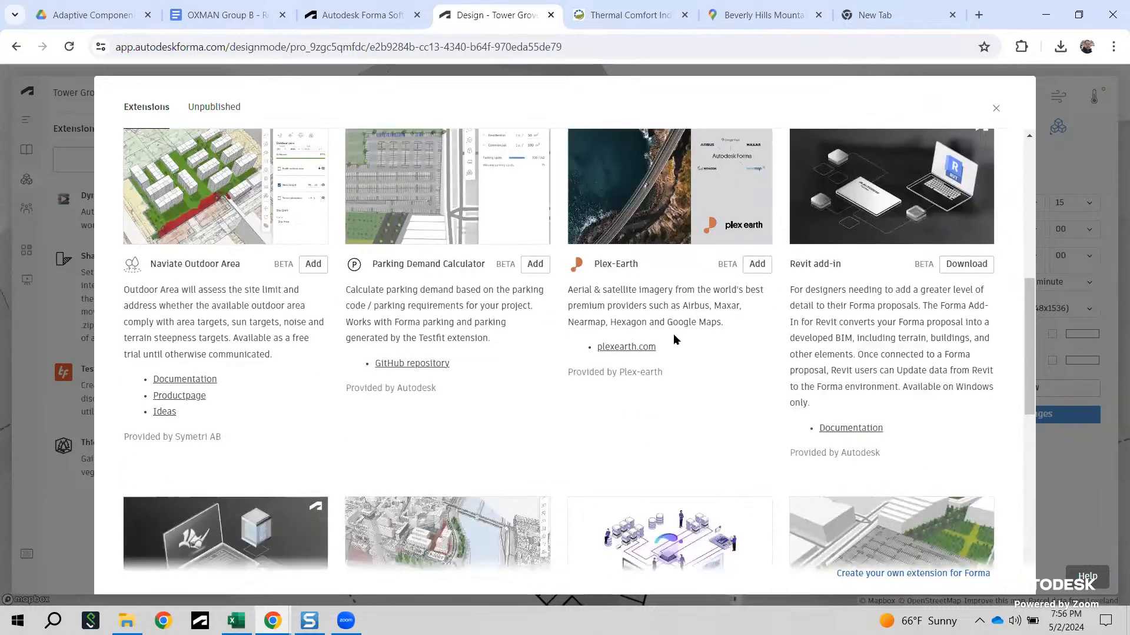
scroll(674, 339, down, 5)
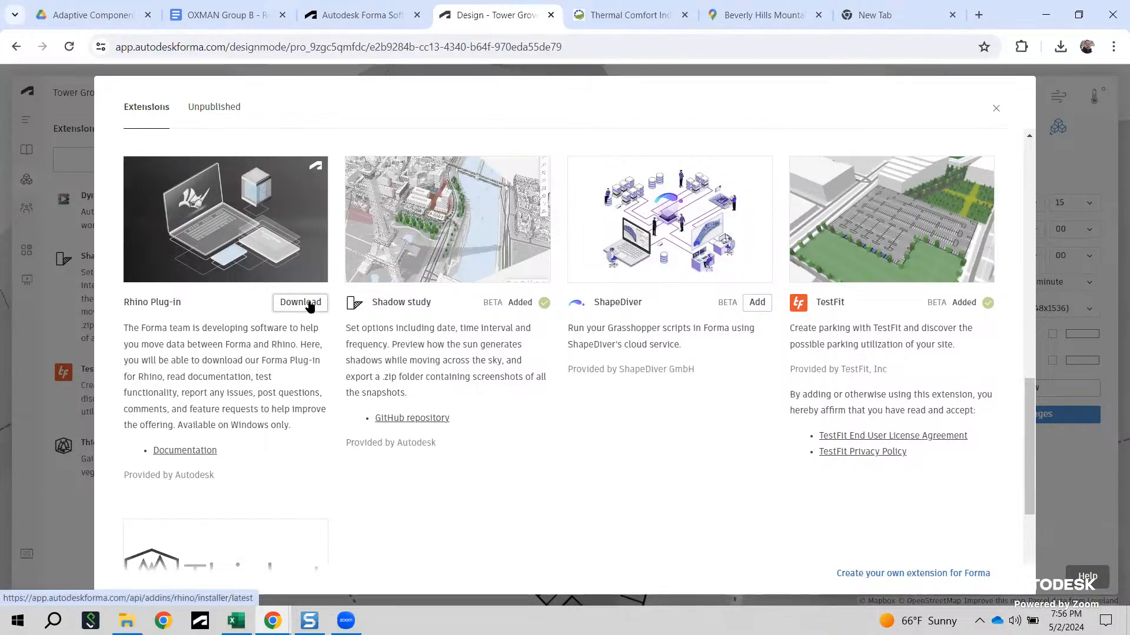
click(203, 451)
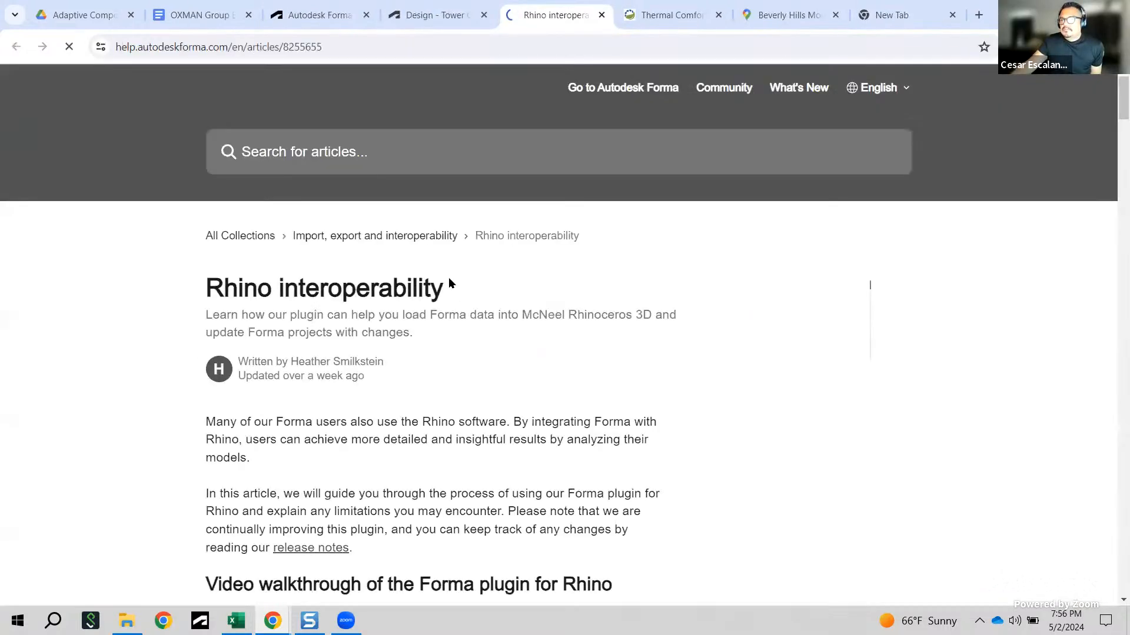
Step: Review the Rhino interoperability article and watch part of its plugin walkthrough video in full screen
scroll(622, 334, down, 5)
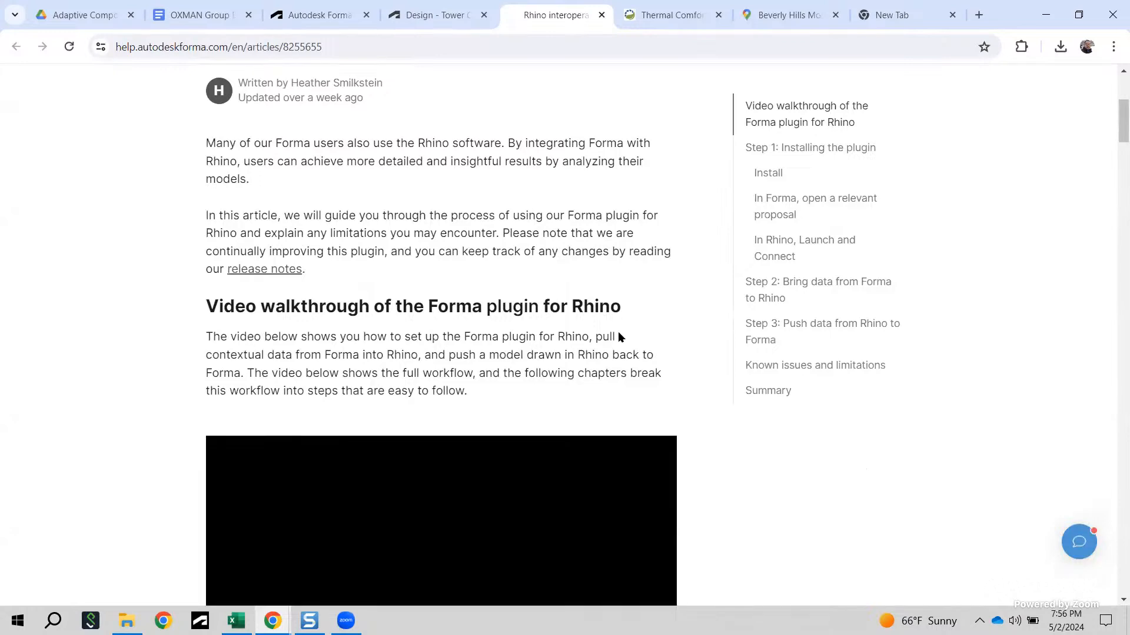
scroll(618, 331, down, 5)
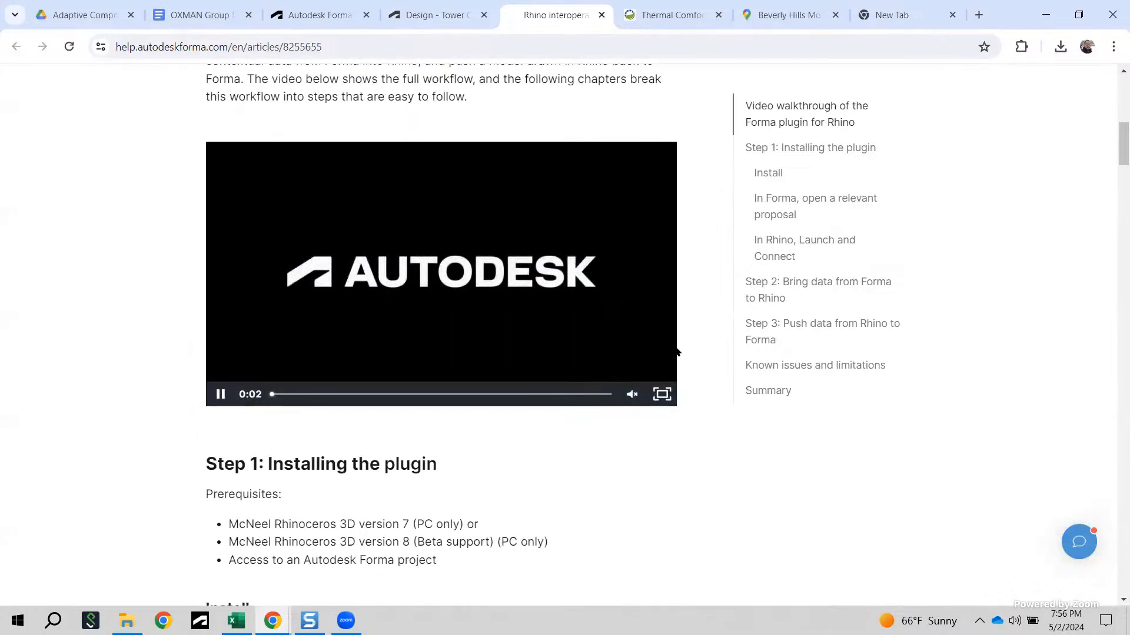
scroll(675, 348, up, 4)
scroll(665, 353, down, 4)
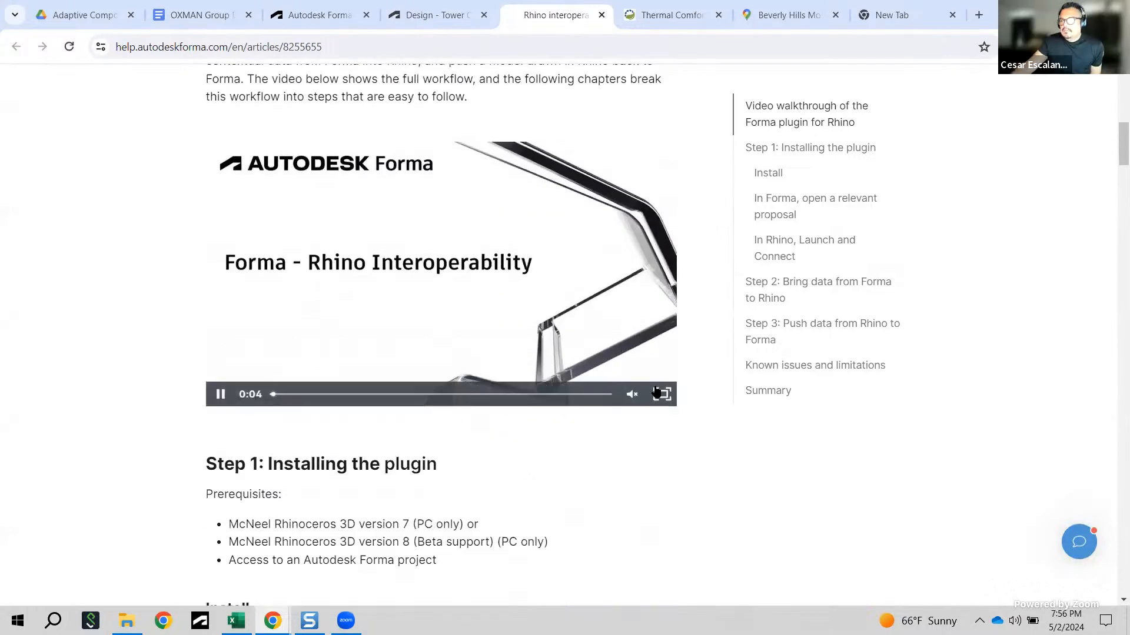
click(660, 394)
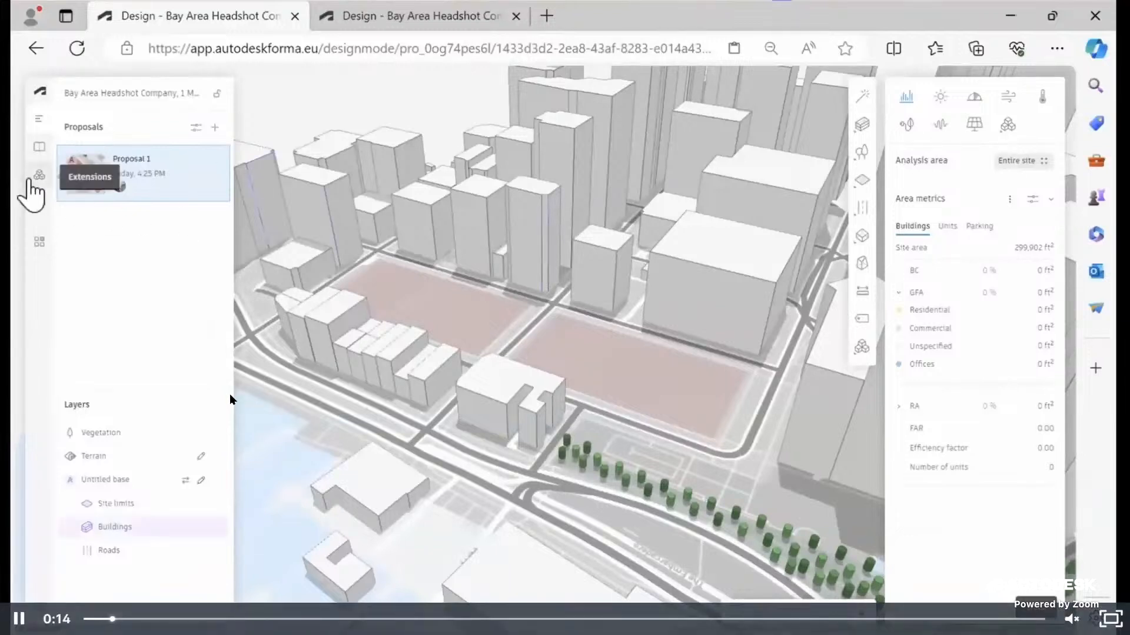
key(Escape)
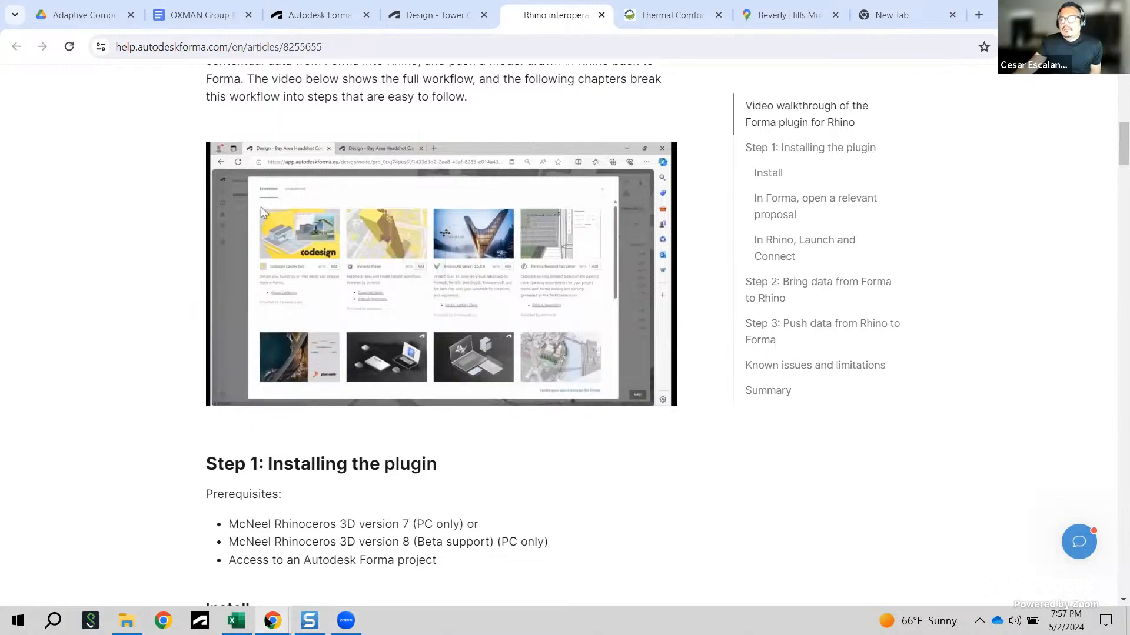
mouse_move(273, 621)
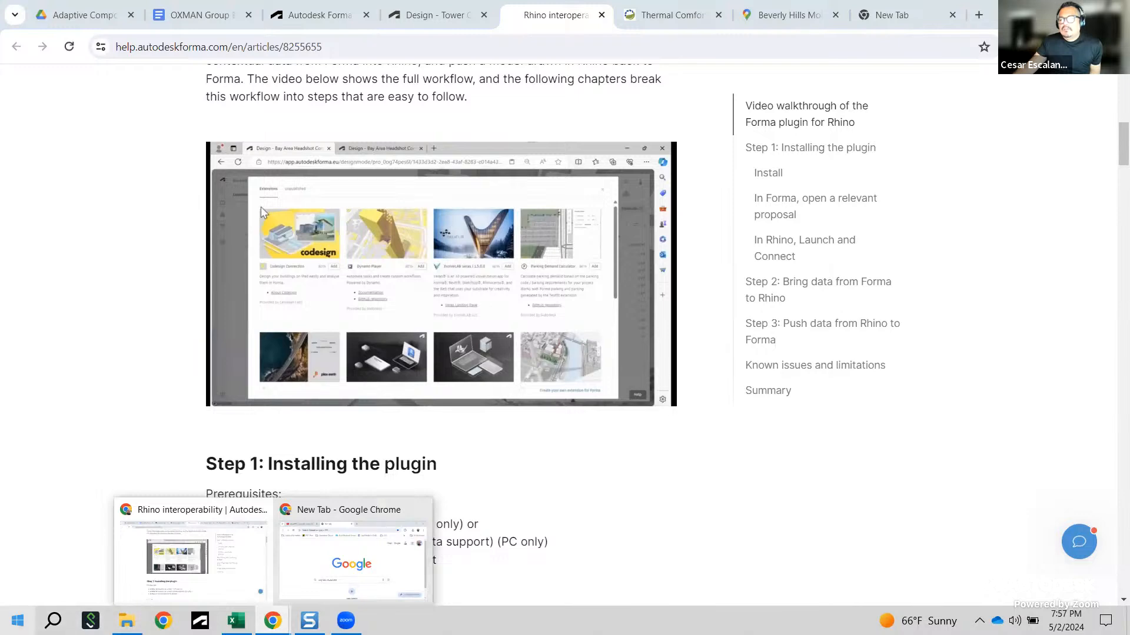
click(18, 621)
click(636, 442)
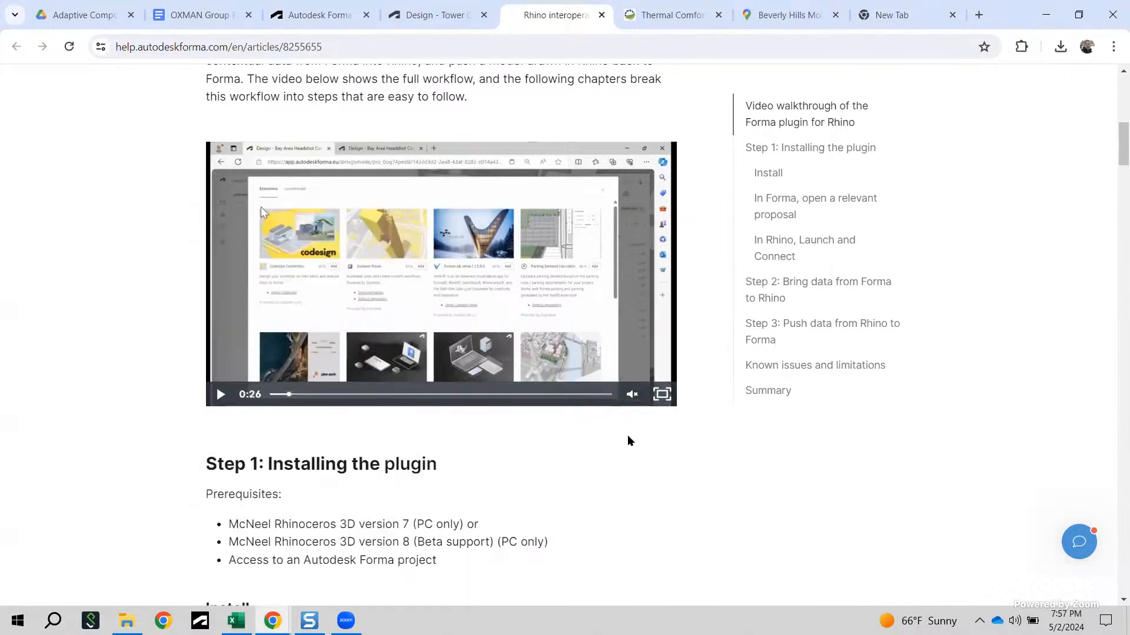
Step: Return to the Tower Grove Drive design in Forma and close the extension catalogue
click(317, 16)
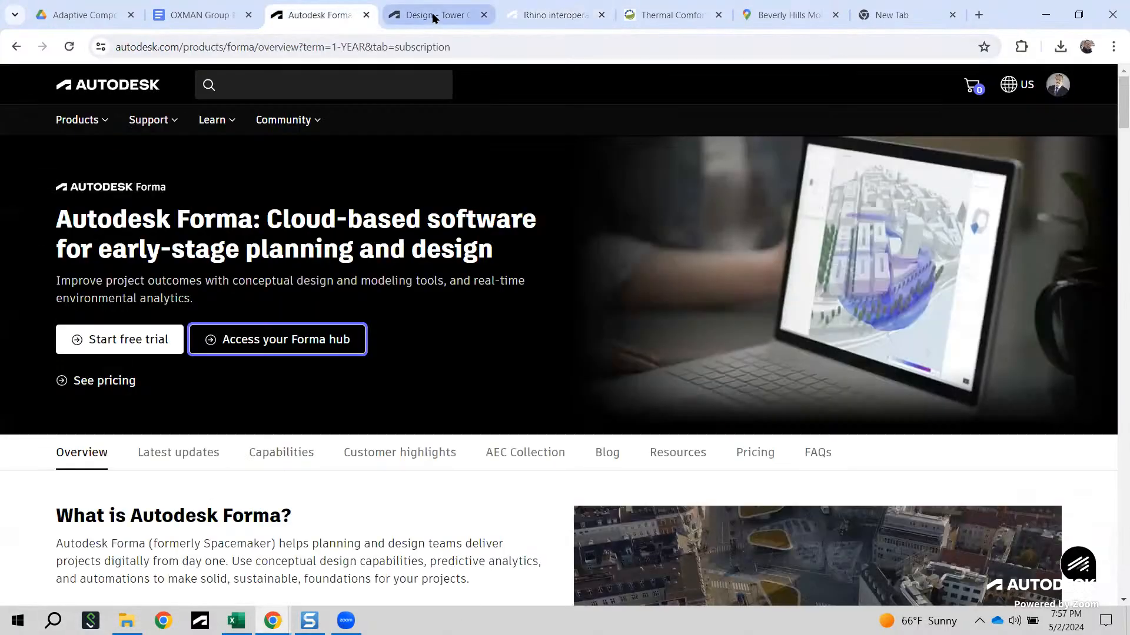
click(430, 17)
click(995, 108)
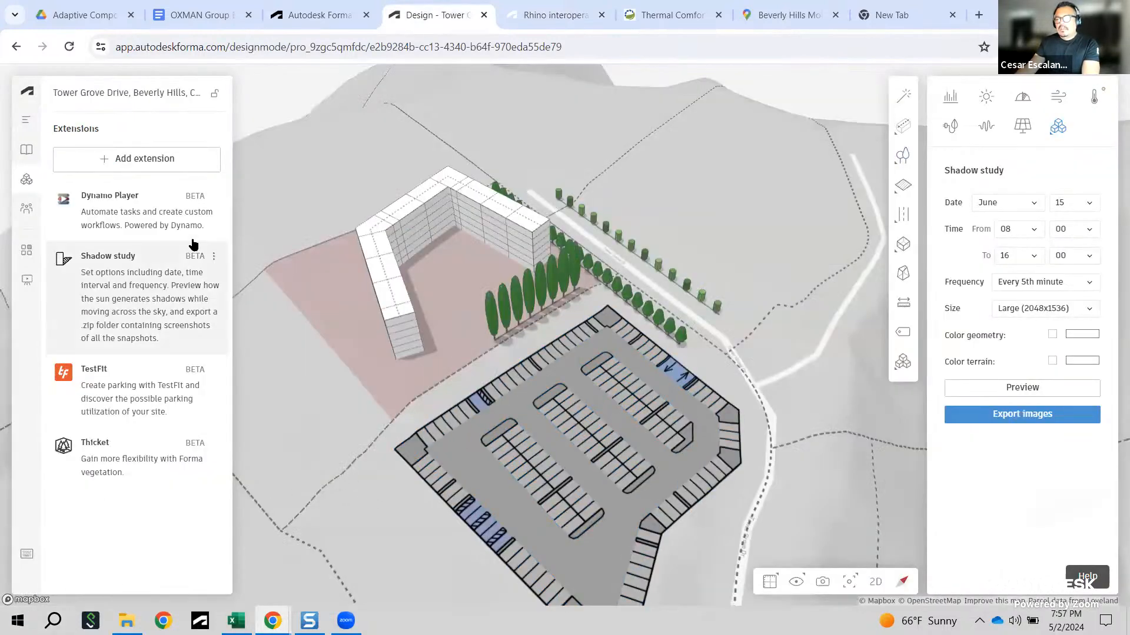
Step: Send Proposal 1 from the project's proposals to Revit
click(26, 119)
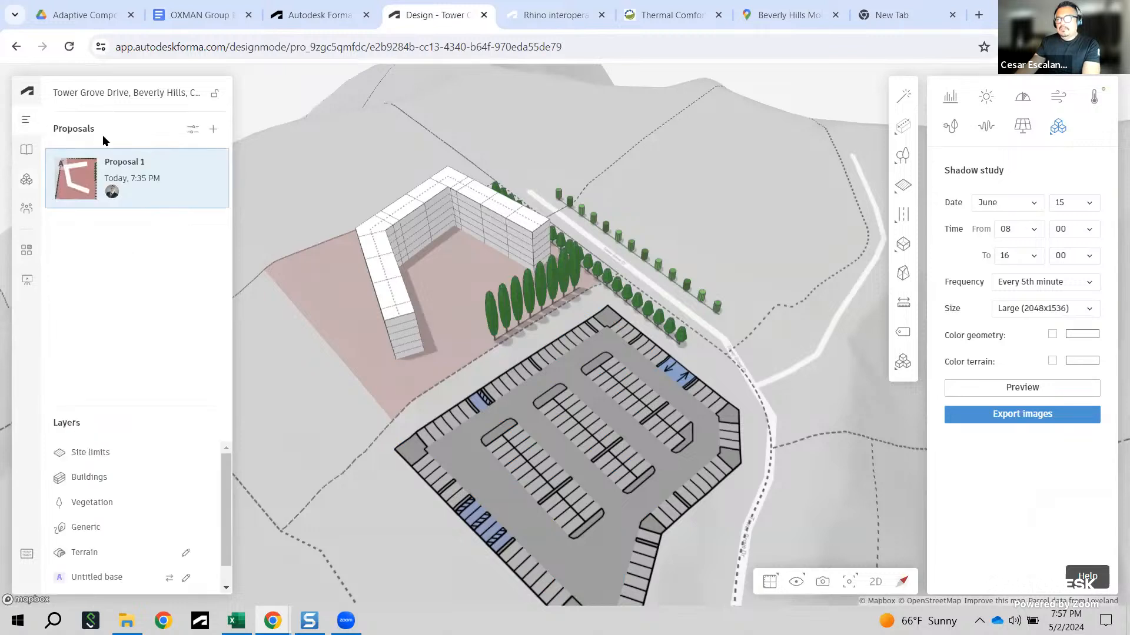
click(216, 166)
mouse_move(263, 254)
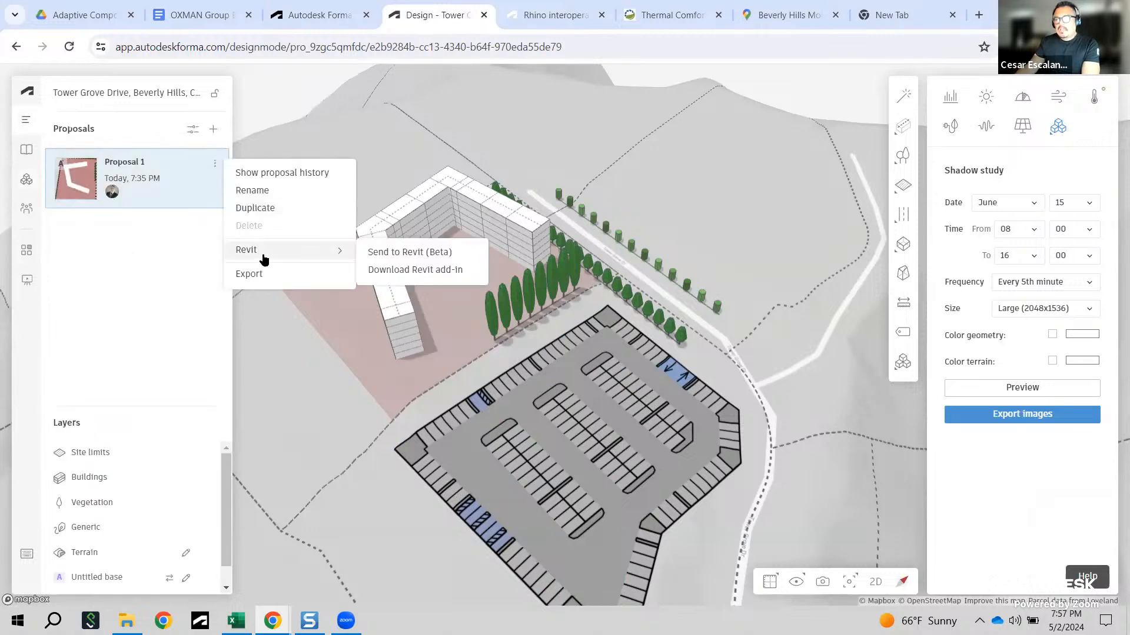
click(397, 255)
Step: Find Revit 2024 among the installed applications and launch it
click(17, 621)
text(rev)
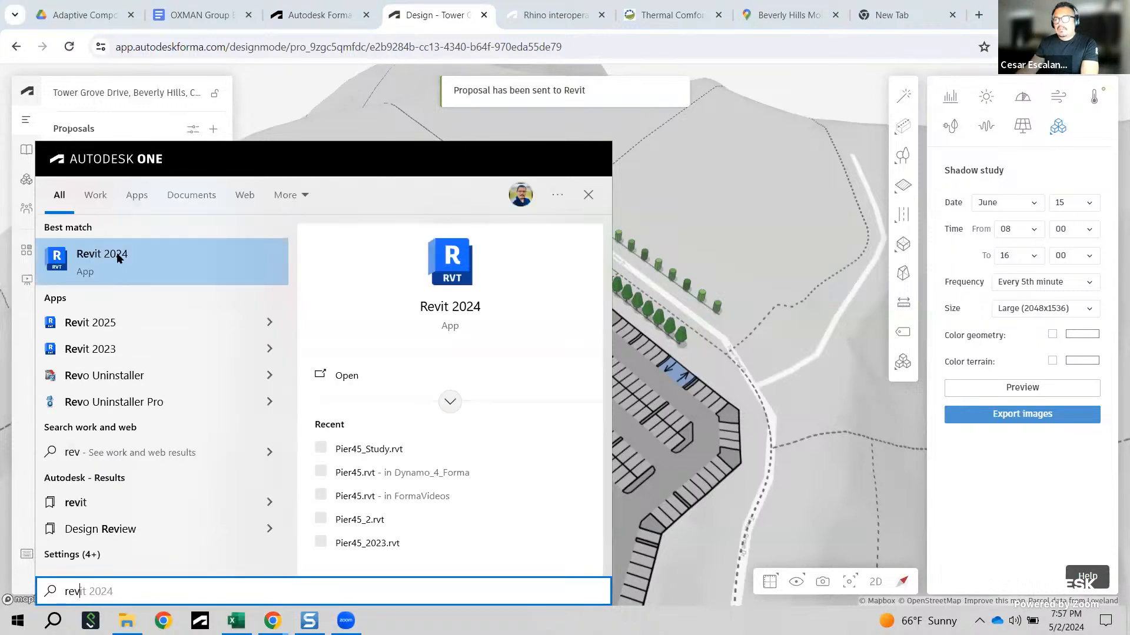
click(114, 256)
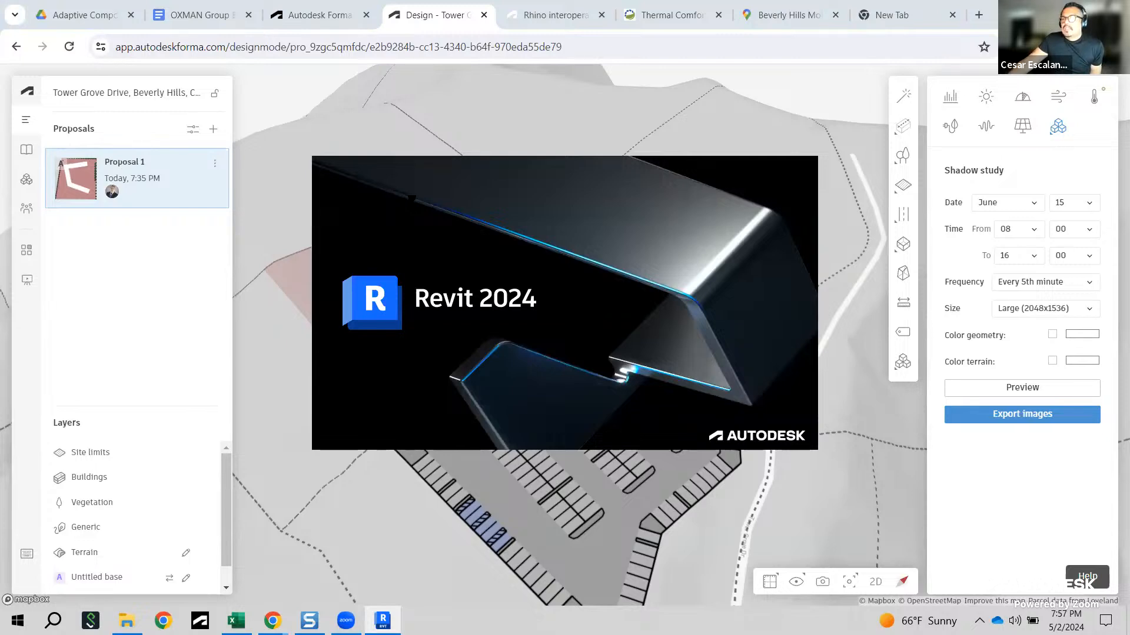
Step: Search the web for autodesk appstore in a new browser tab and open the Autodesk App Store website
click(979, 15)
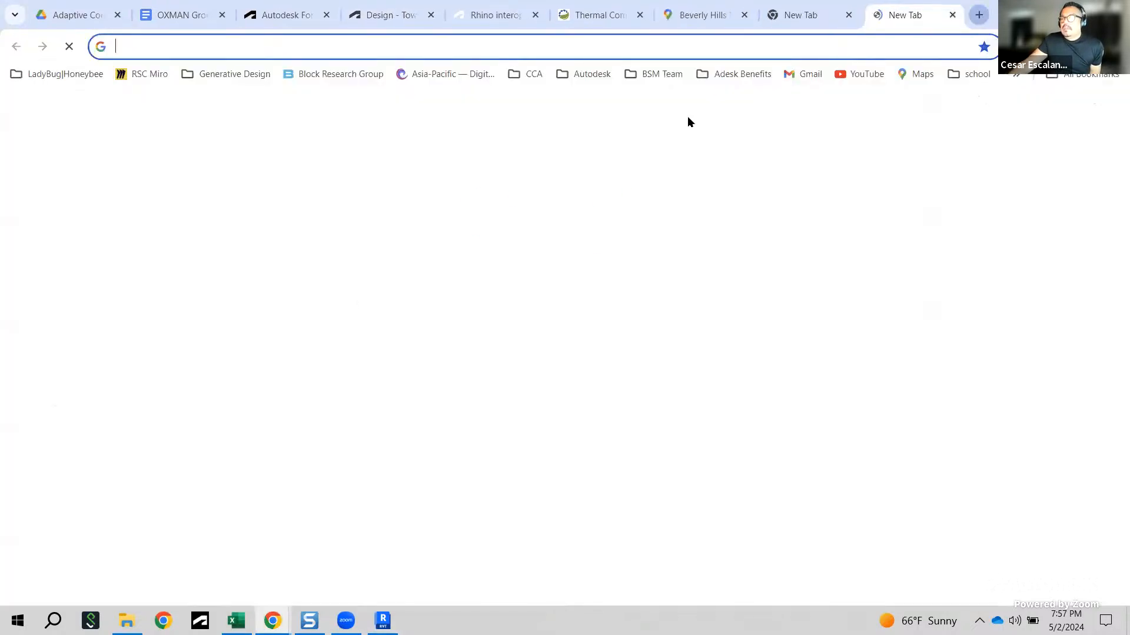
click(446, 307)
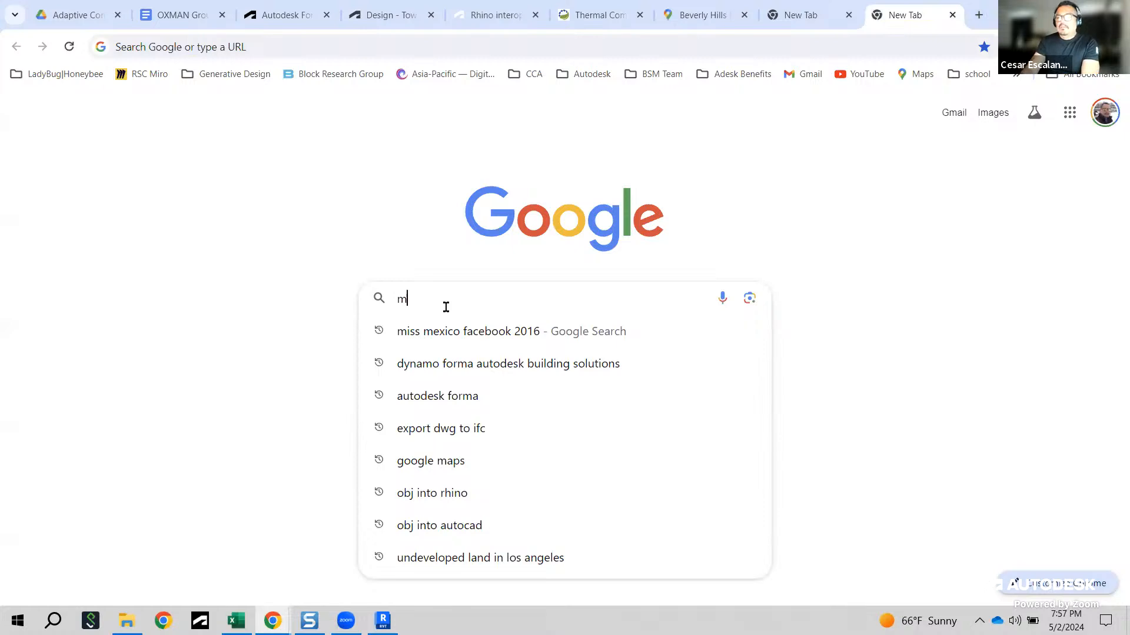
text(ma)
key(BackSpace)
key(BackSpace)
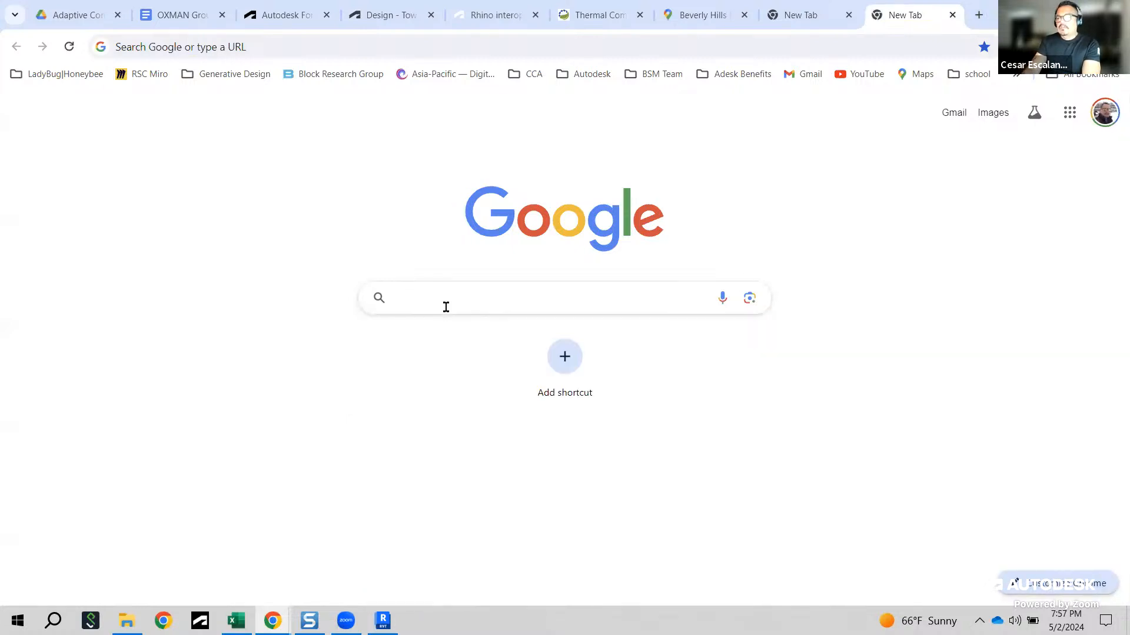
text(autodesk e)
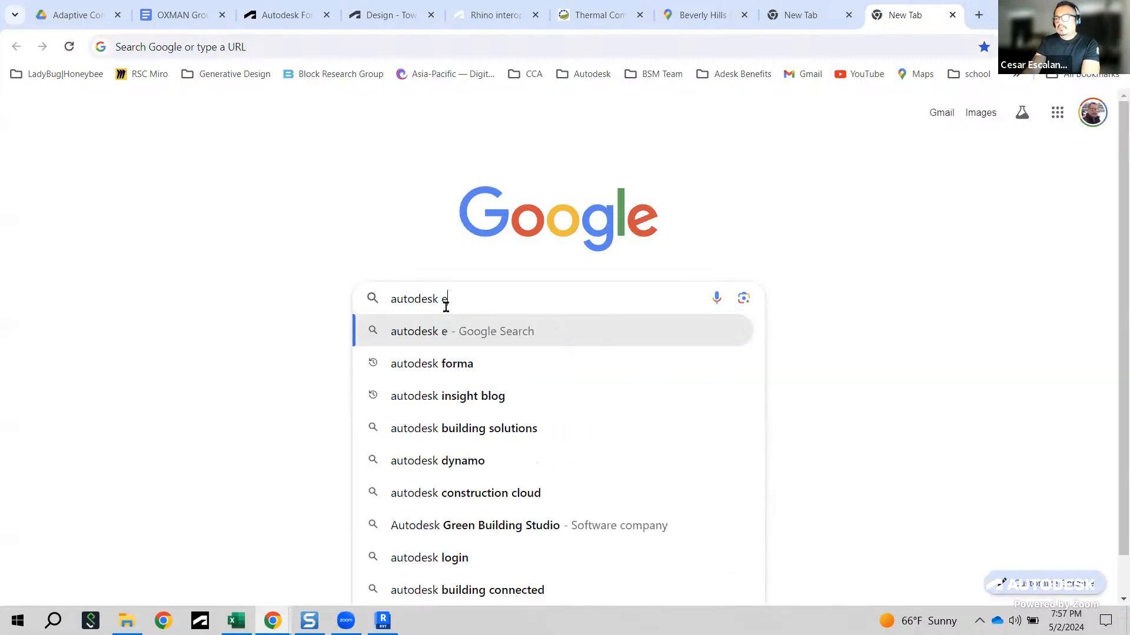
key(BackSpace)
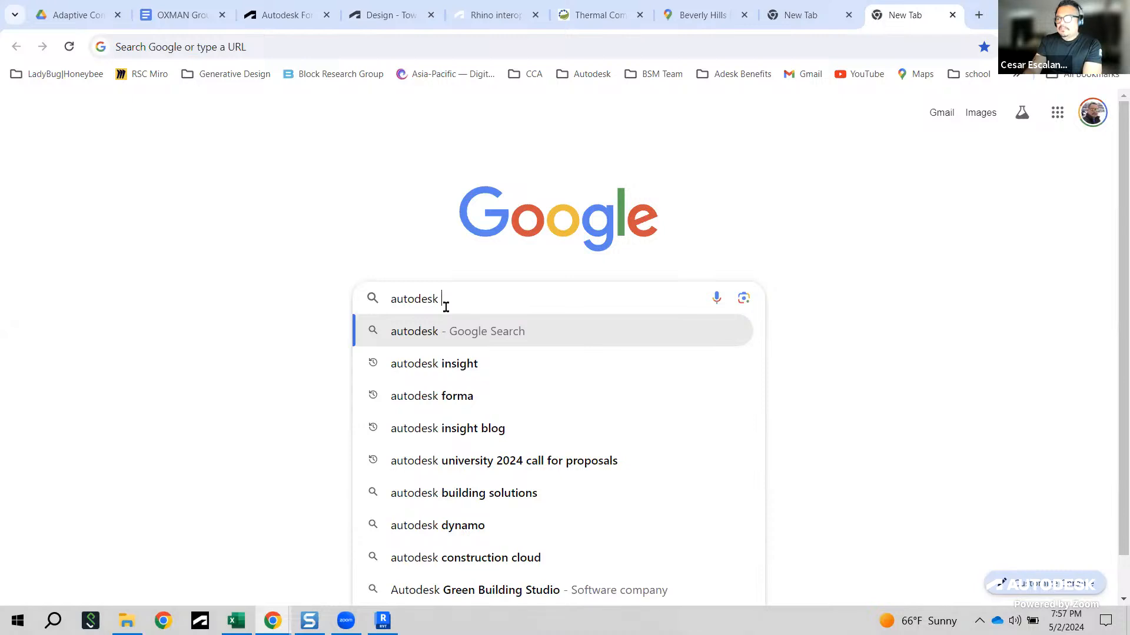
text(mark)
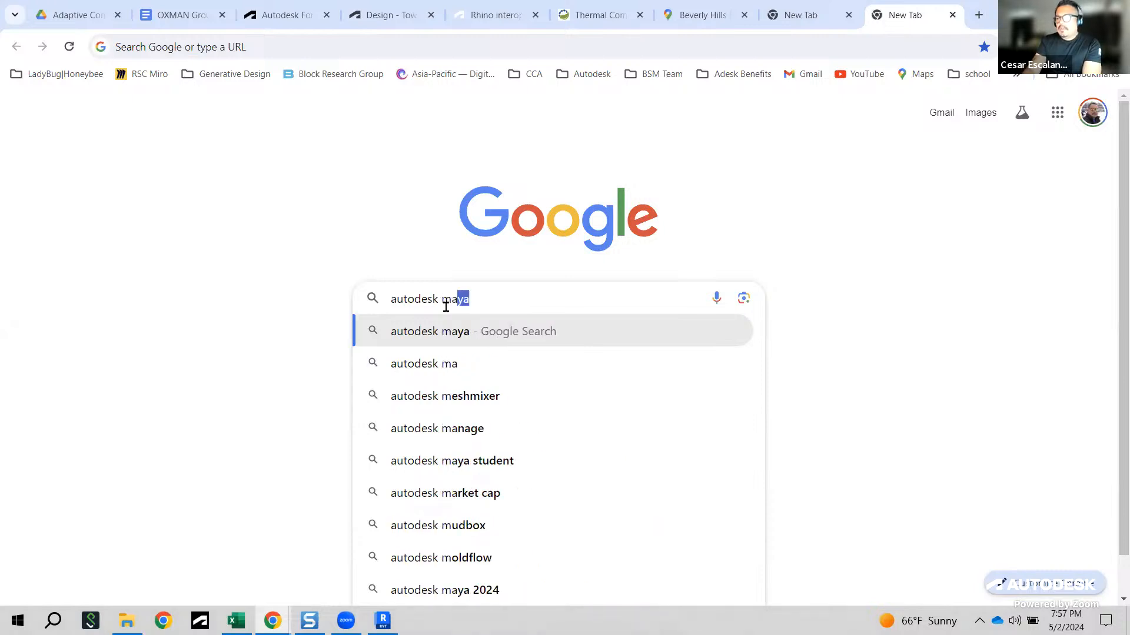
key(BackSpace)
key(BackSpace)
key(BackSpace)
key(BackSpace)
text(a)
key(BackSpace)
text(appstore)
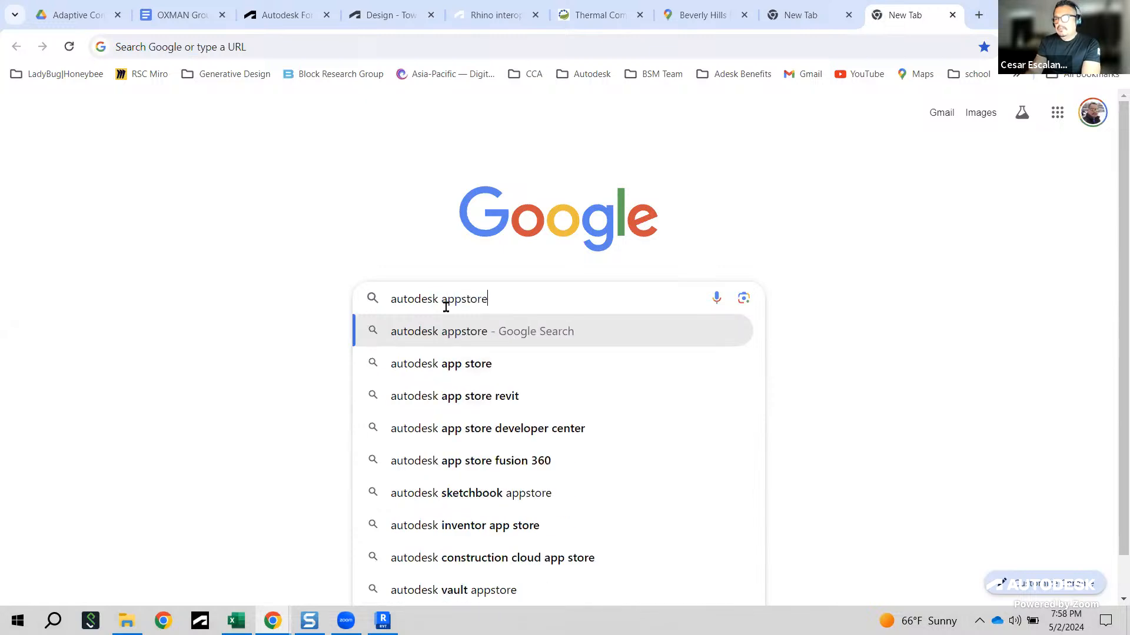
key(Return)
click(362, 333)
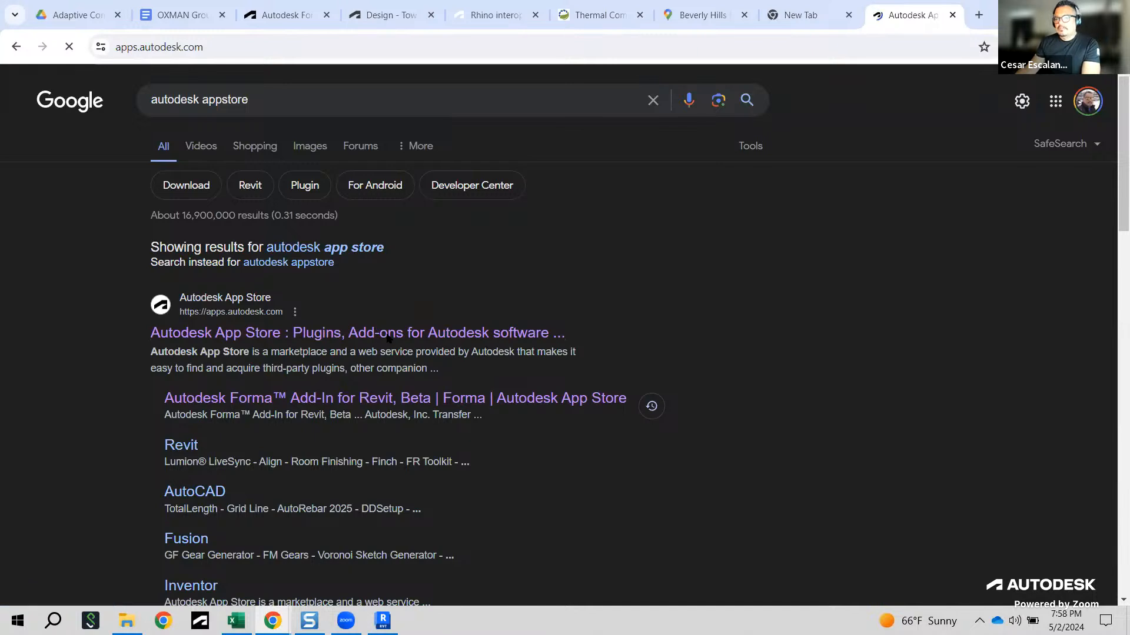
Step: Search the App Store for Forma Revit and open the Autodesk Forma Add-In for Revit, Beta page
text(R)
key(BackSpace)
text(Forma Revit)
key(Return)
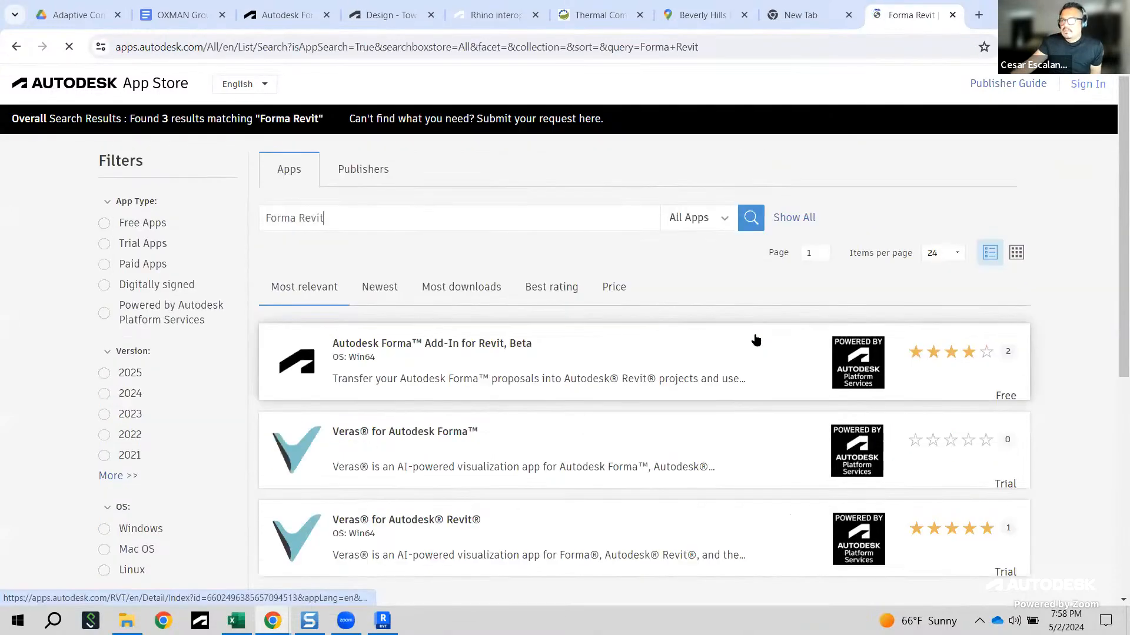
click(504, 357)
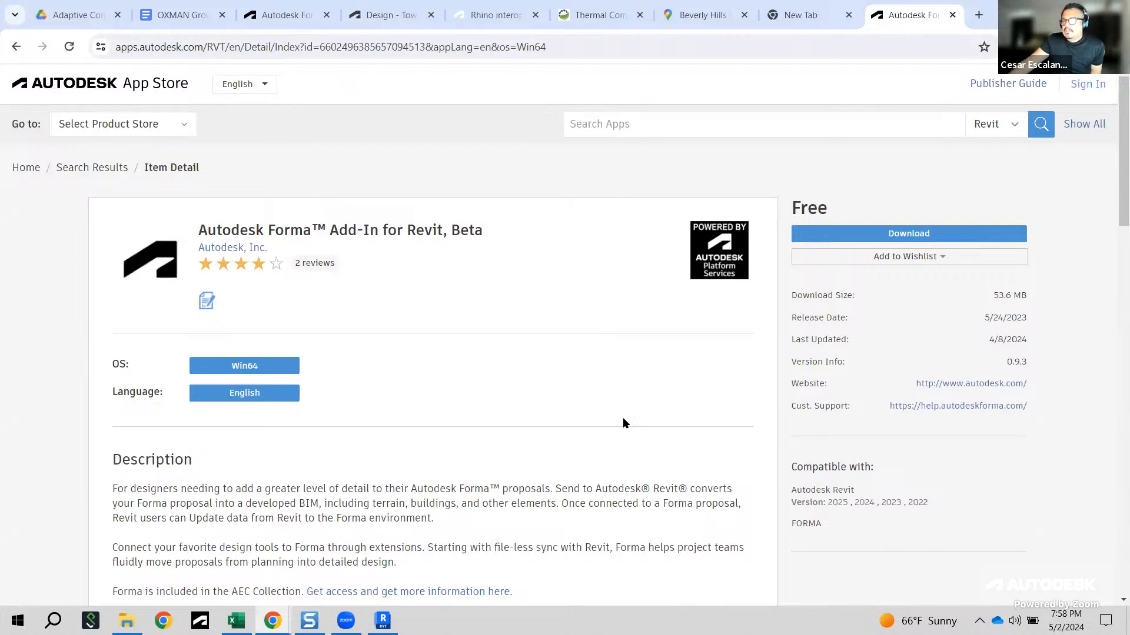
Step: Copy the web address of the Forma Add-In for Revit page
scroll(605, 453, down, 2)
scroll(605, 454, up, 2)
click(570, 47)
right_click(569, 47)
click(636, 186)
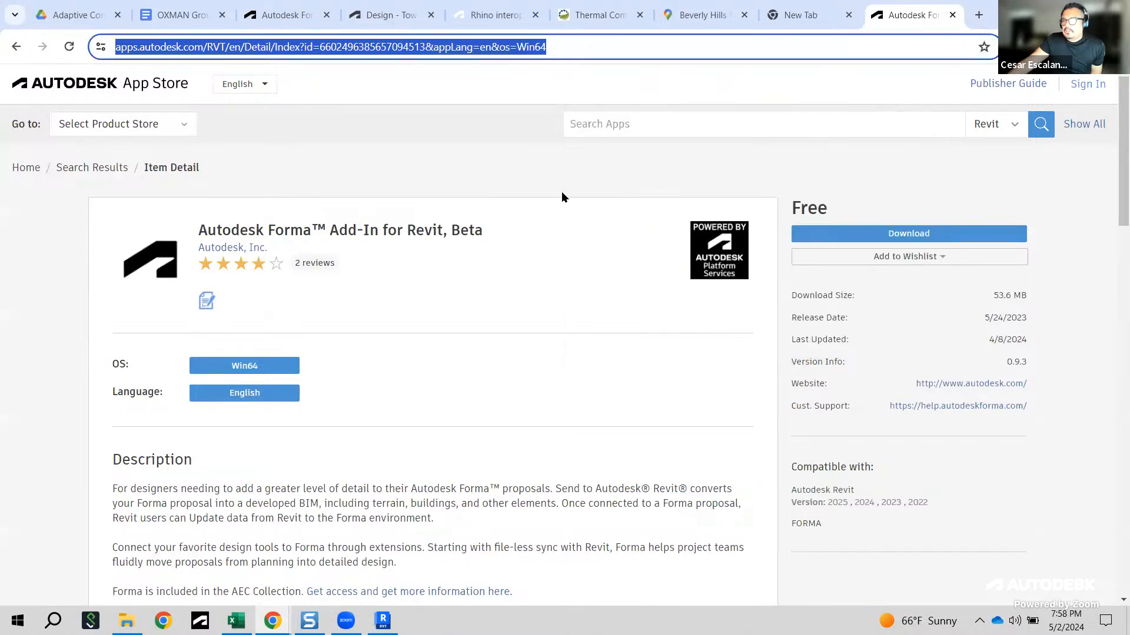
click(106, 196)
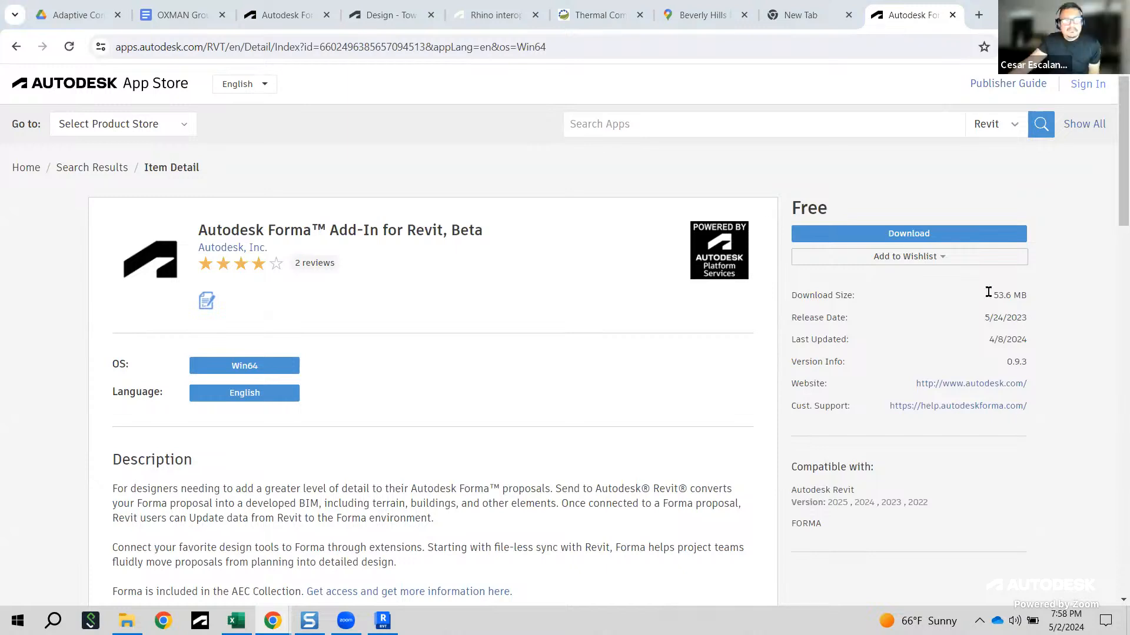
Step: Switch to Revit 2024, create a new project and open its default 3D view
click(386, 621)
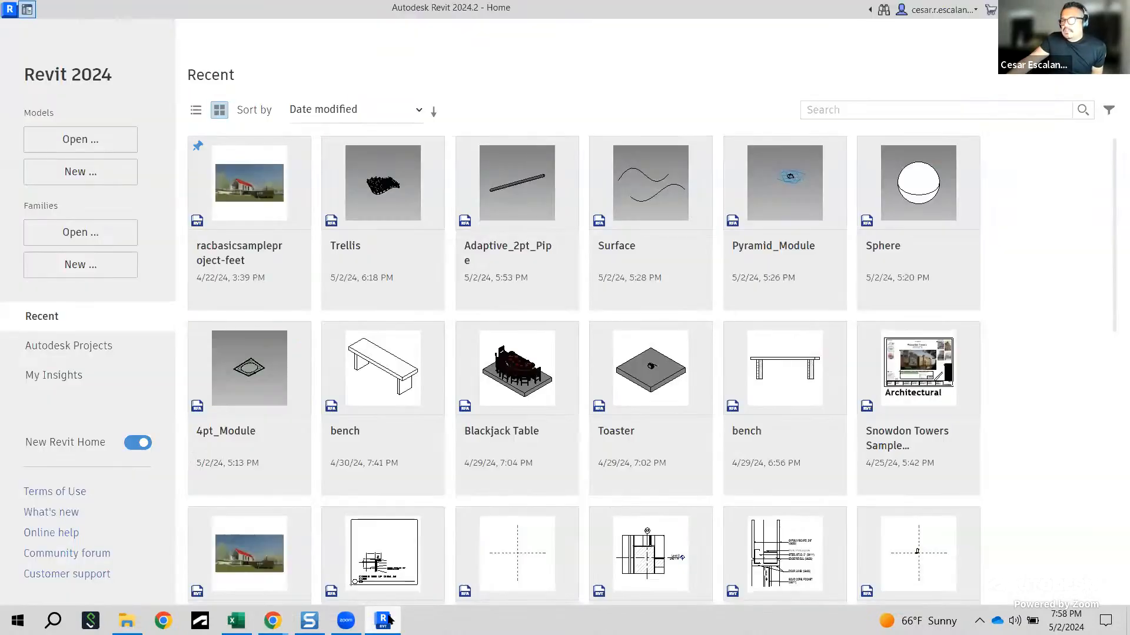
click(87, 176)
click(547, 279)
click(496, 332)
click(521, 359)
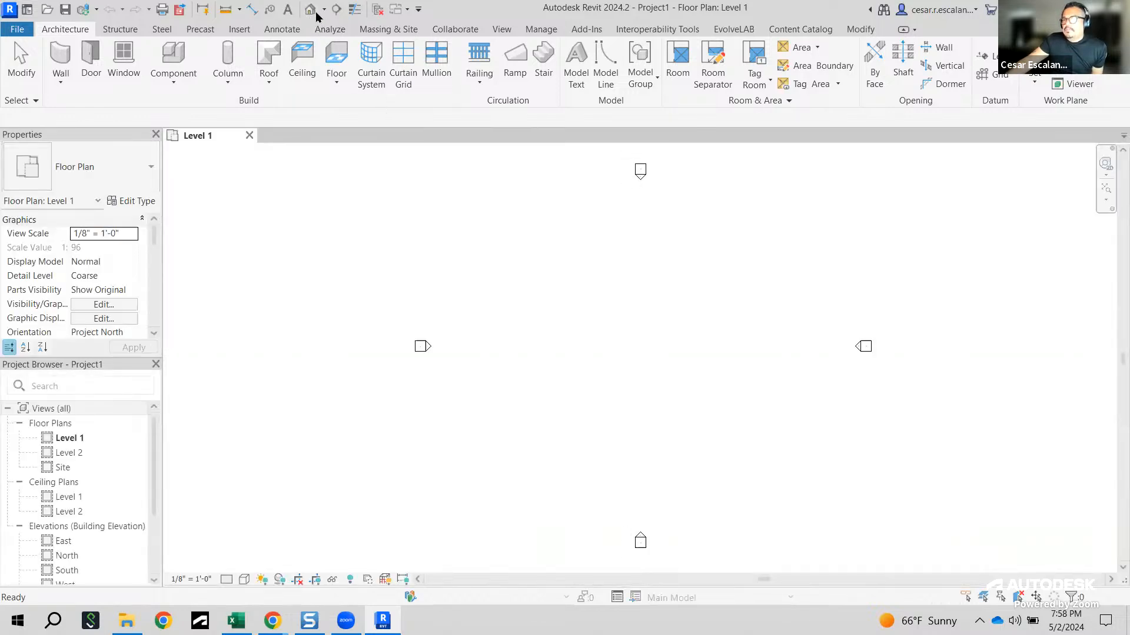
click(312, 10)
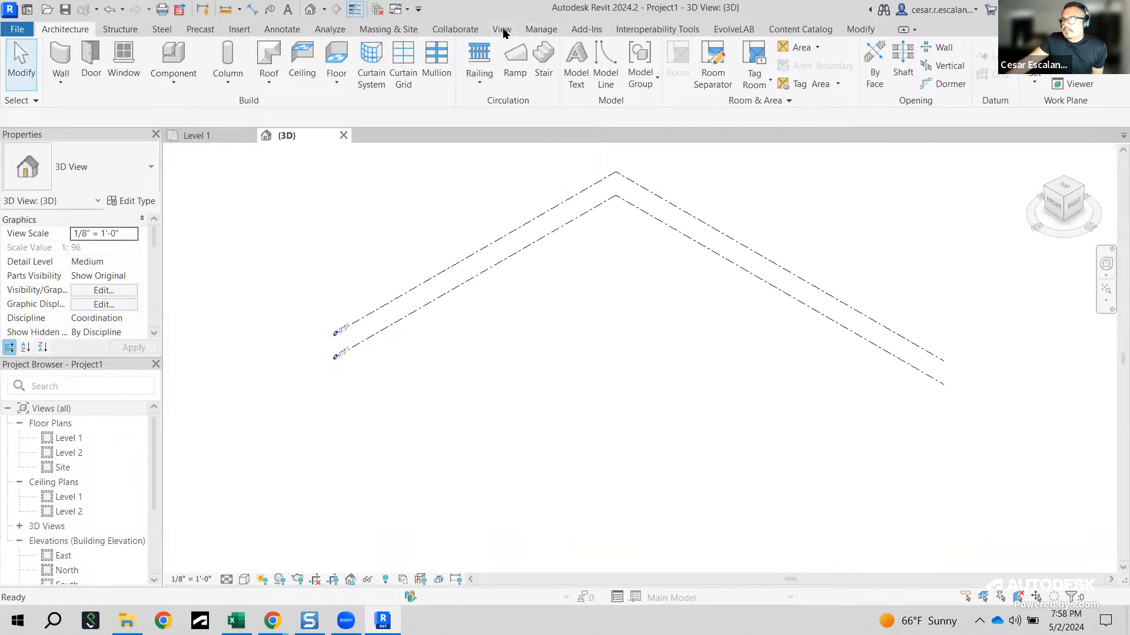
Step: Try to load the Forma proposal into the new Revit project and close the add-in dialog
click(468, 29)
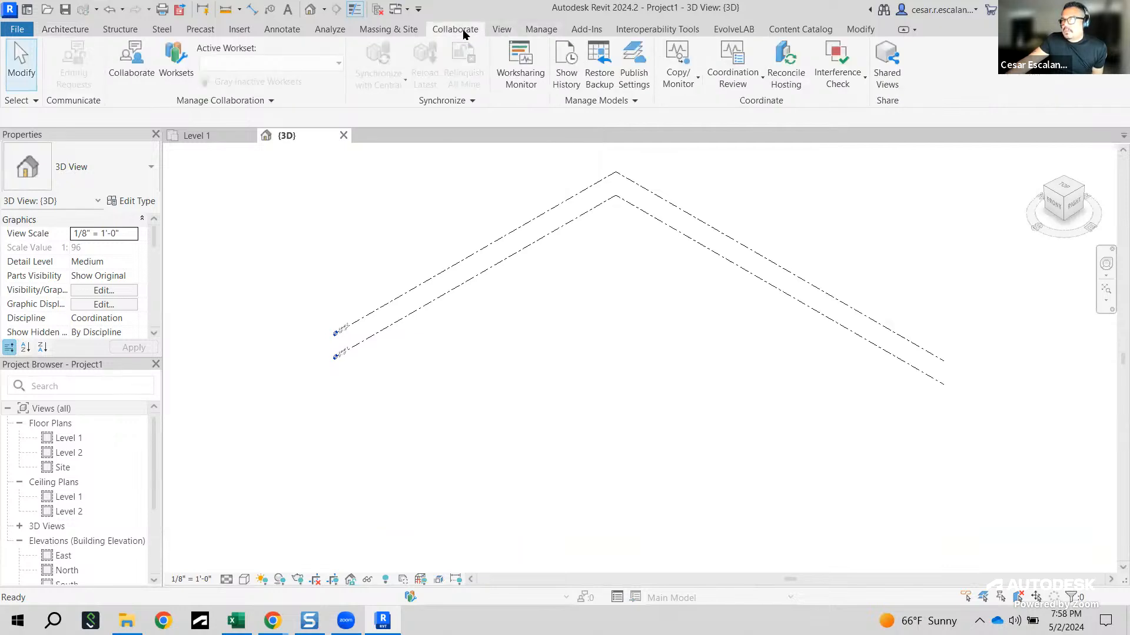
click(398, 33)
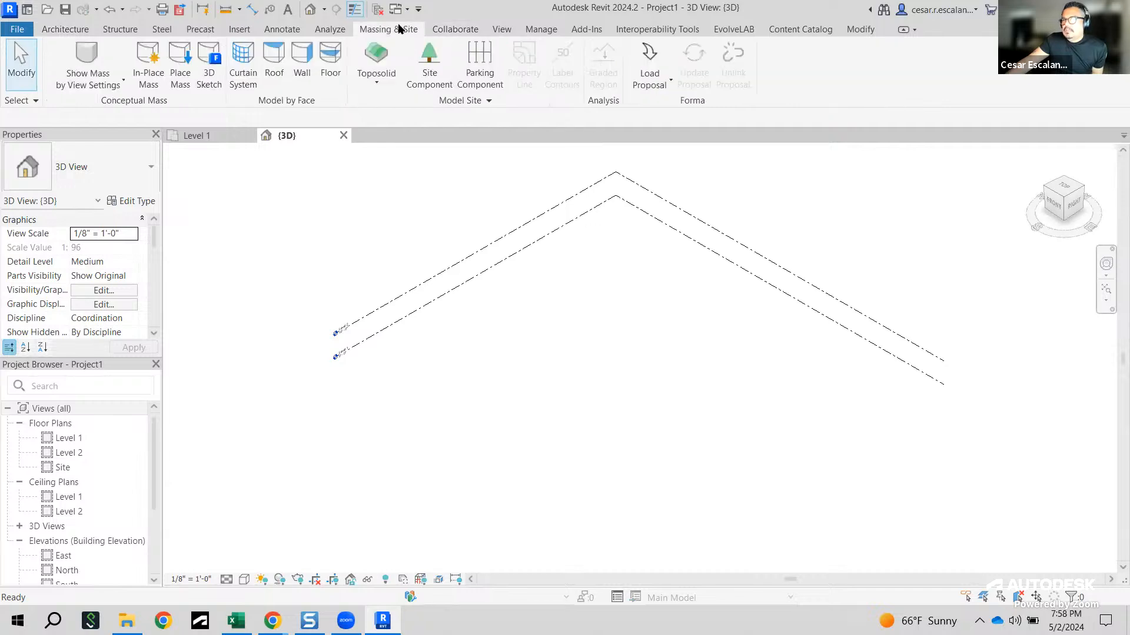
click(653, 55)
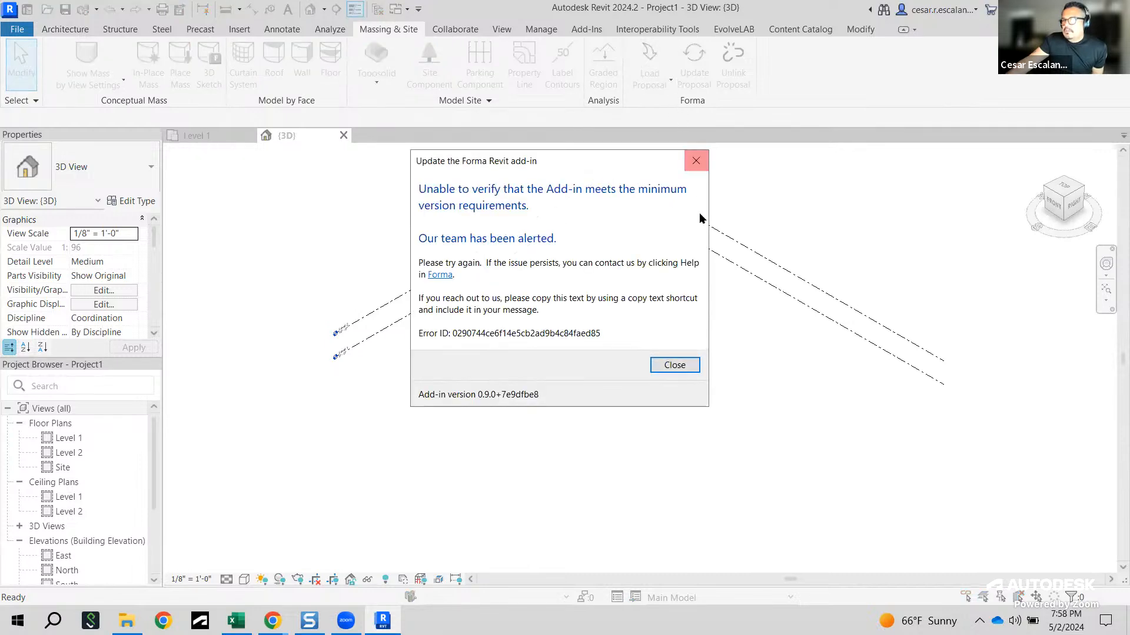
click(674, 366)
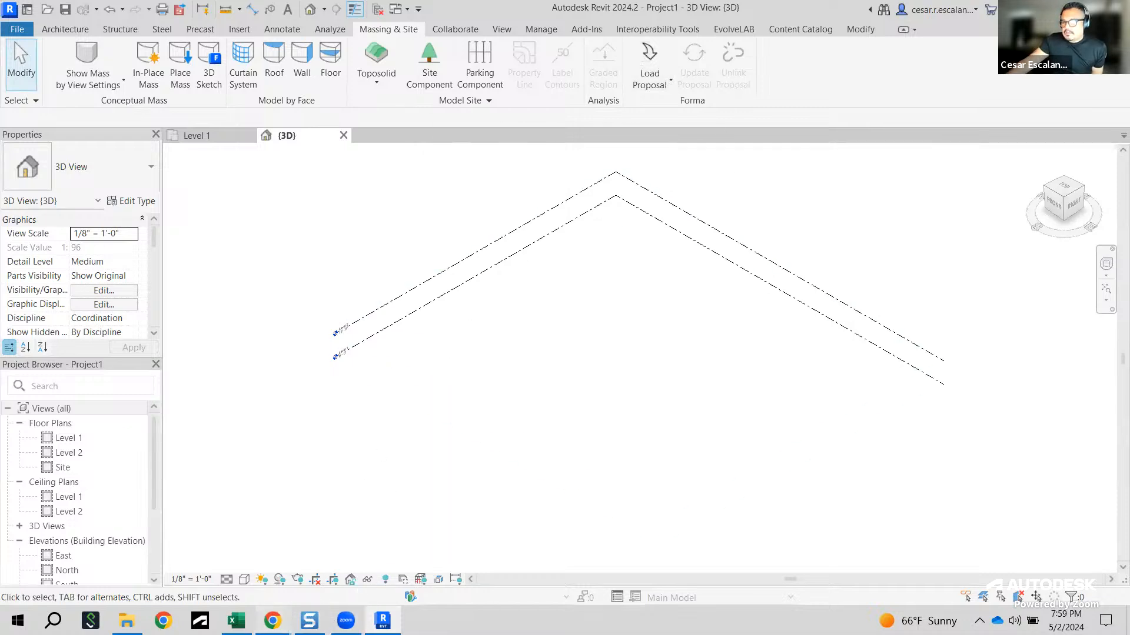
Step: Return to the Tower Grove Drive design in Forma and download the Revit add-in from Proposal 1's options
mouse_move(272, 621)
click(229, 570)
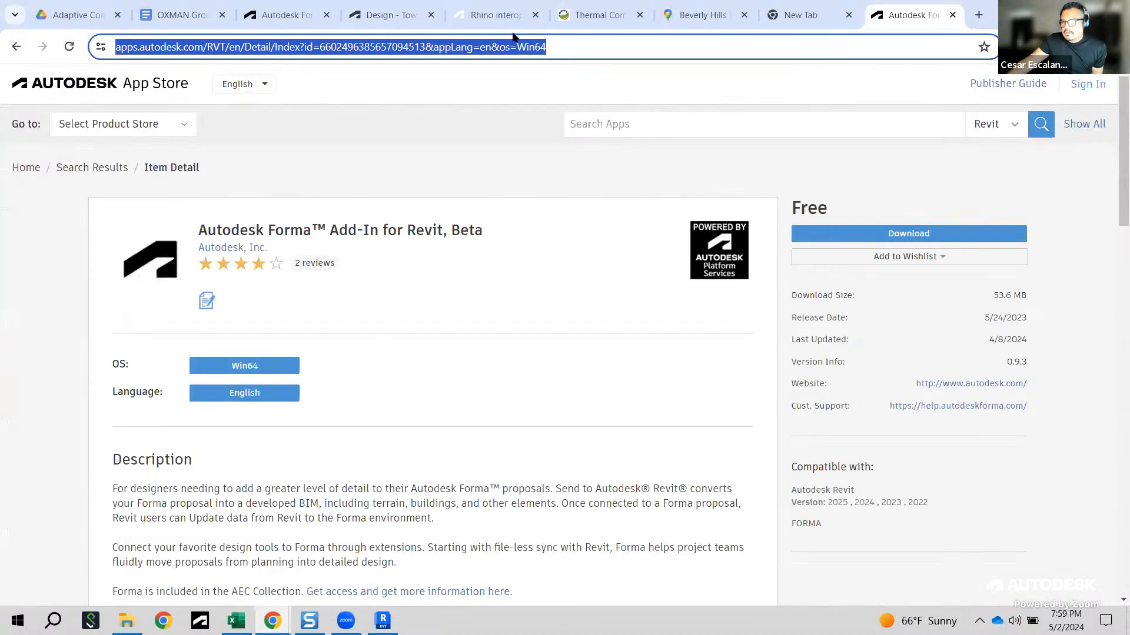
click(286, 19)
click(385, 14)
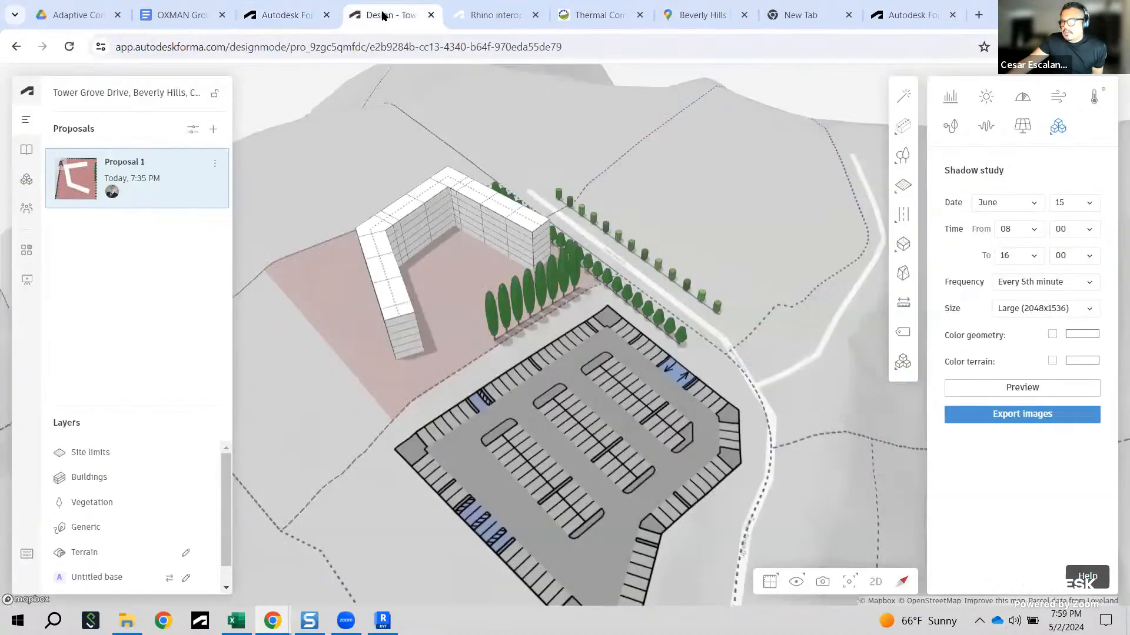
click(215, 165)
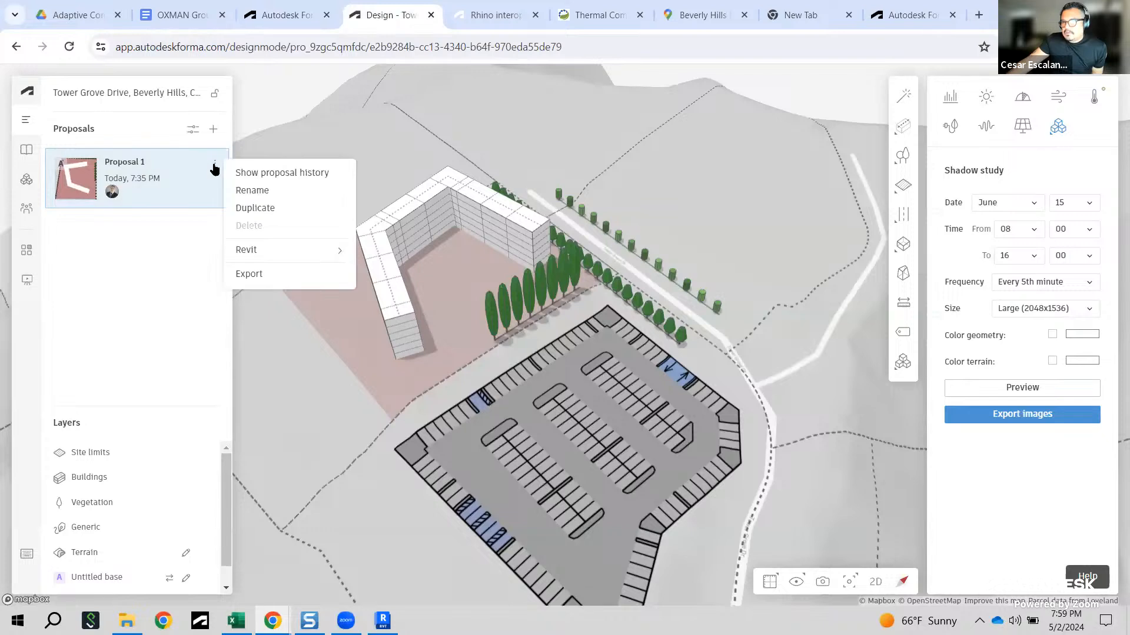
mouse_move(268, 253)
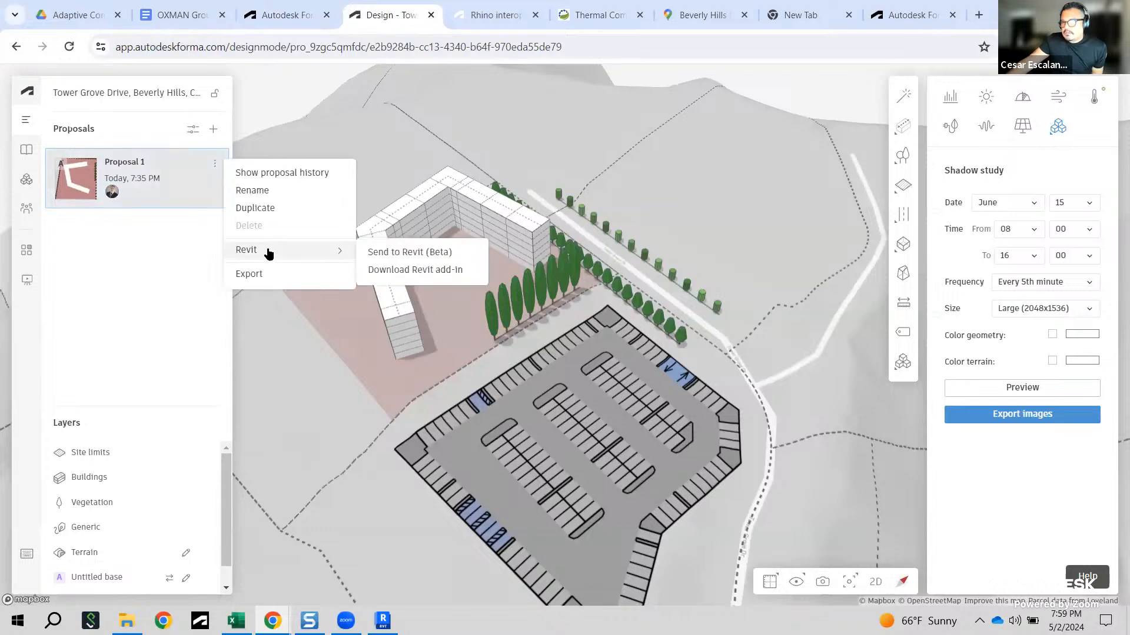
click(418, 271)
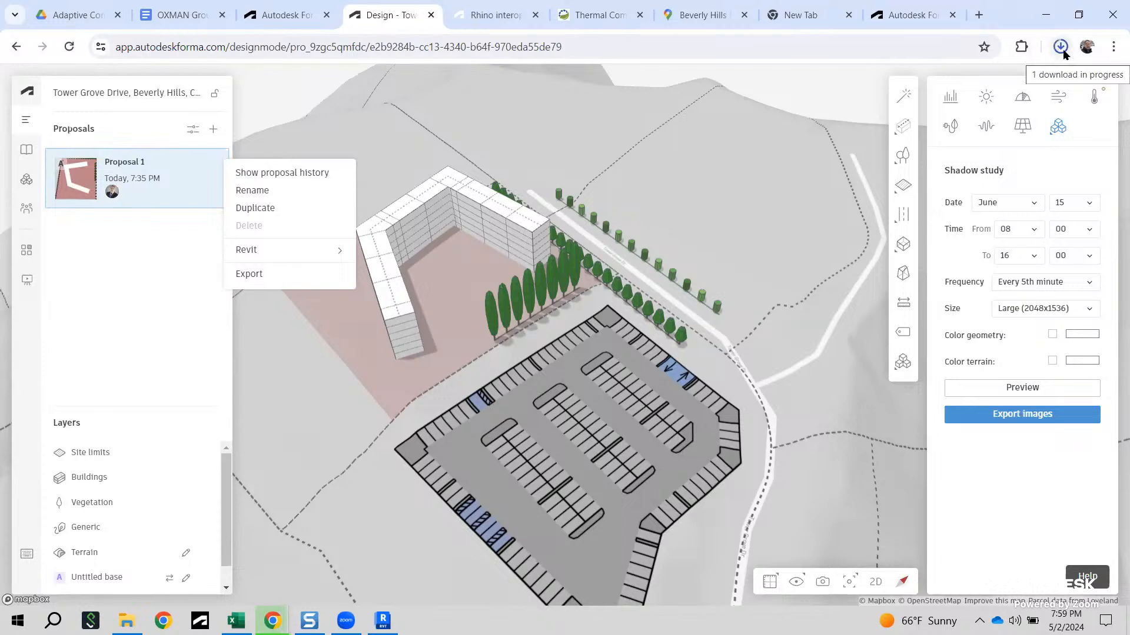
Step: Run the downloaded Forma Revit Add-In (3).msi and start the installation in the setup wizard
click(1063, 51)
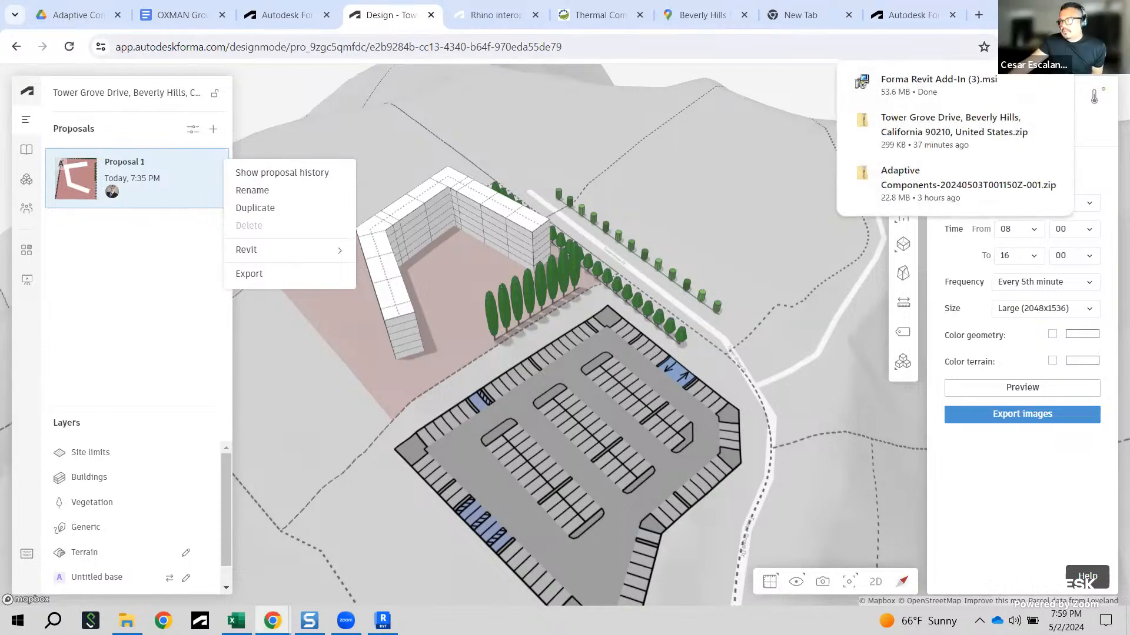
click(921, 88)
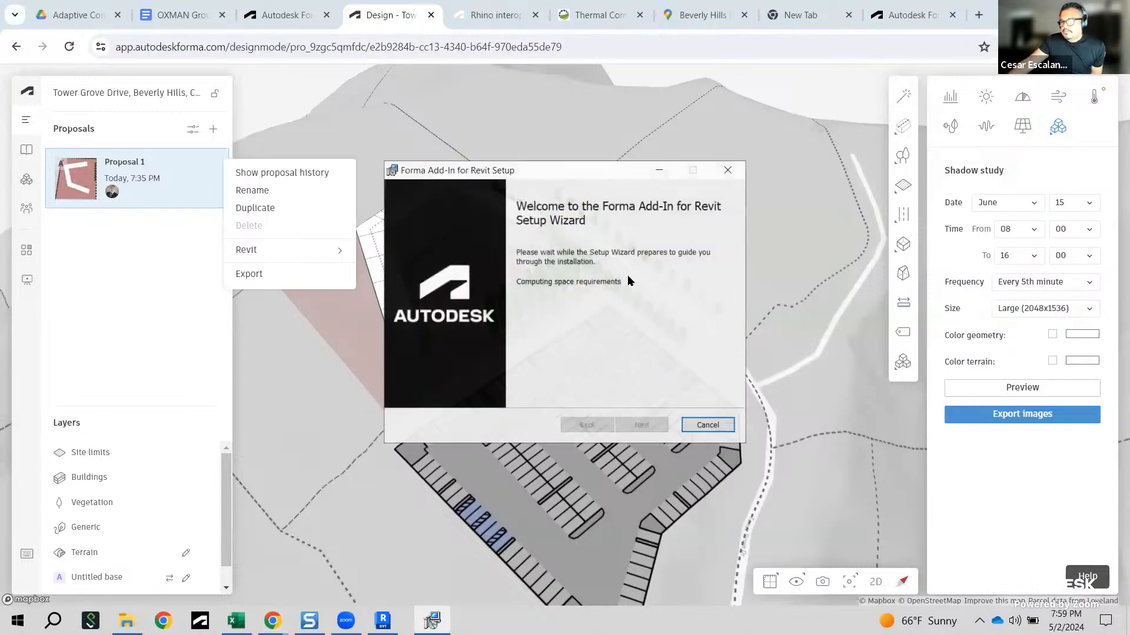
click(516, 392)
click(647, 426)
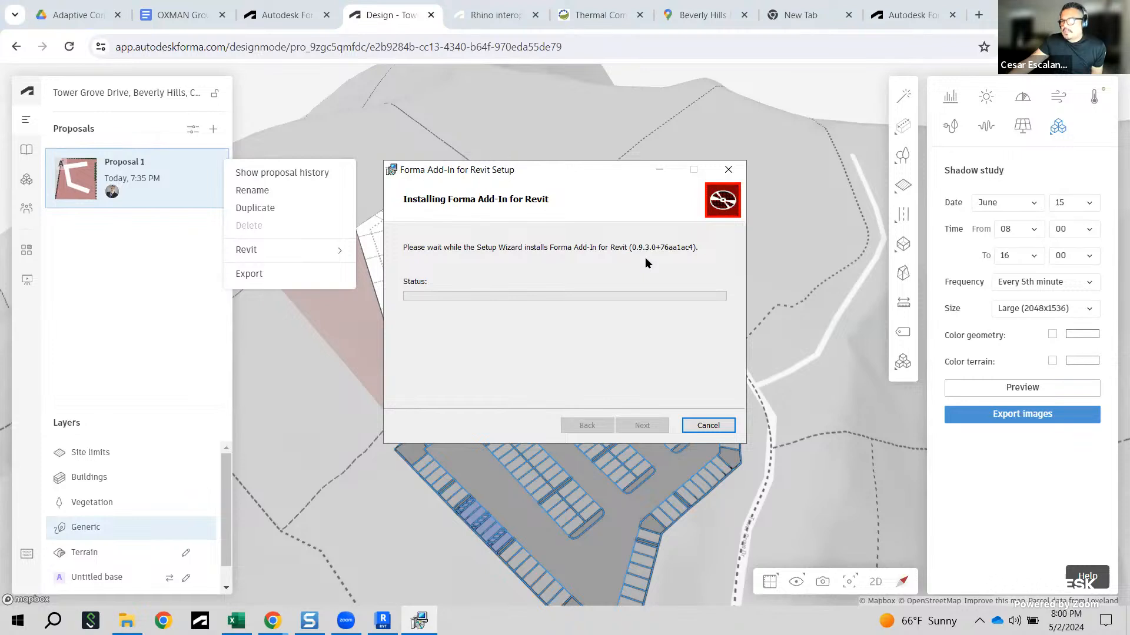
Step: Move the add-in setup window clear of the 3D design while the installation runs
mouse_move(260, 251)
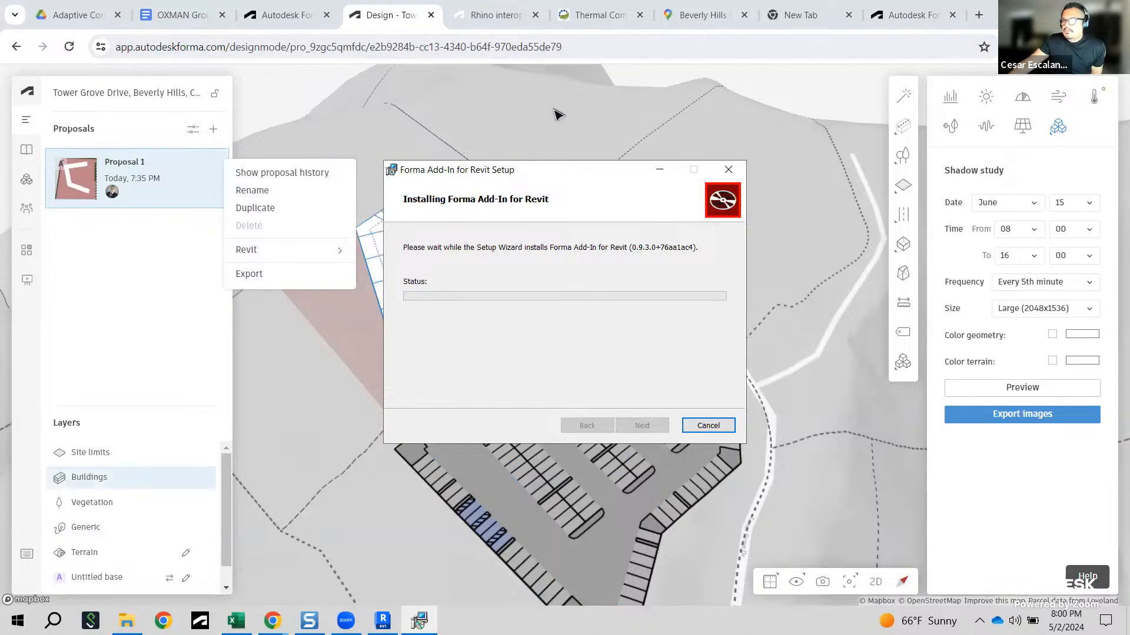
click(382, 621)
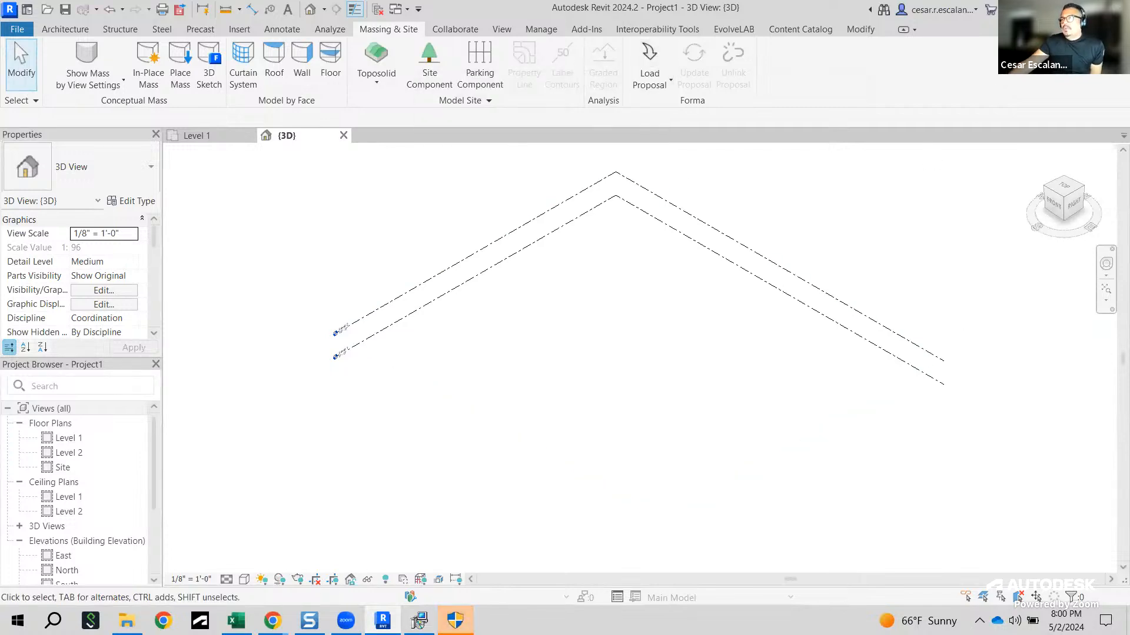
click(383, 621)
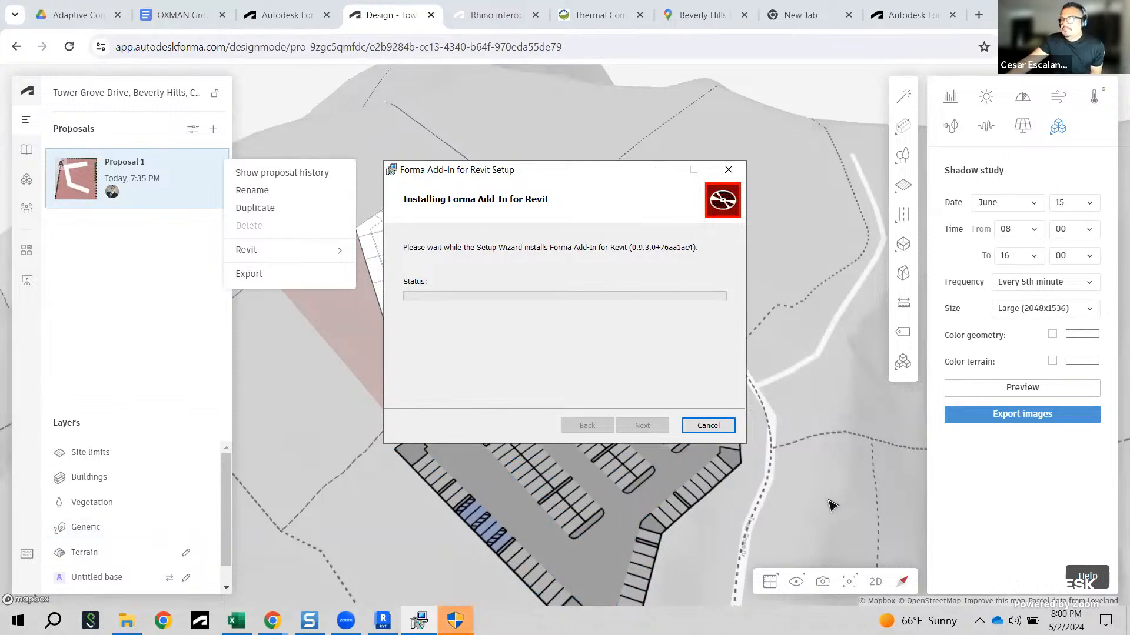
drag(589, 174, 1051, 183)
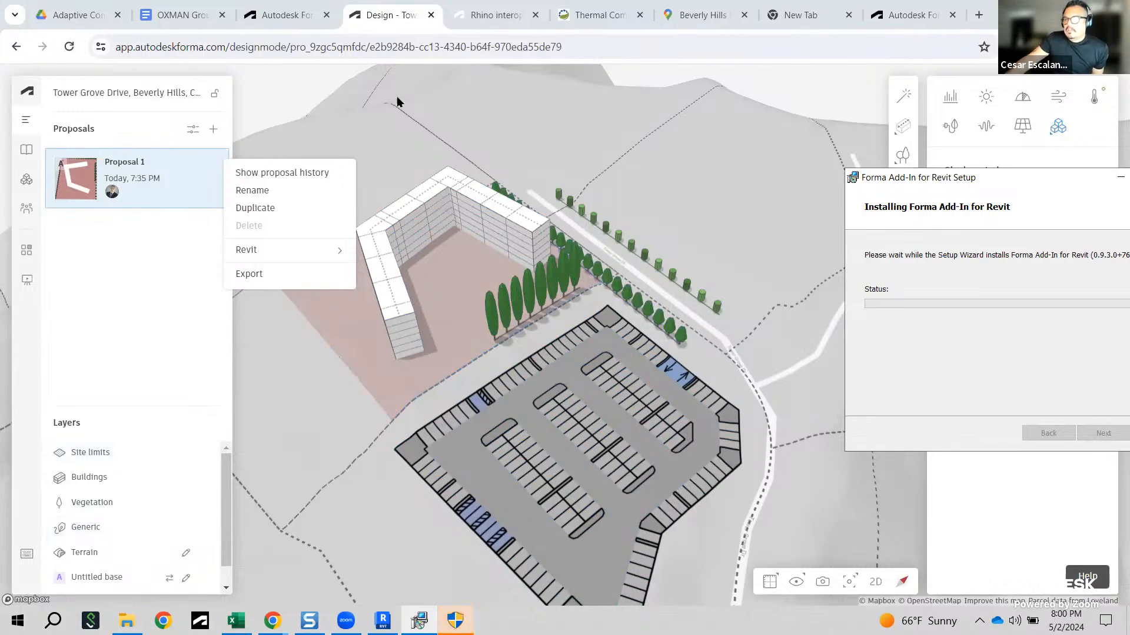
drag(522, 403, 813, 374)
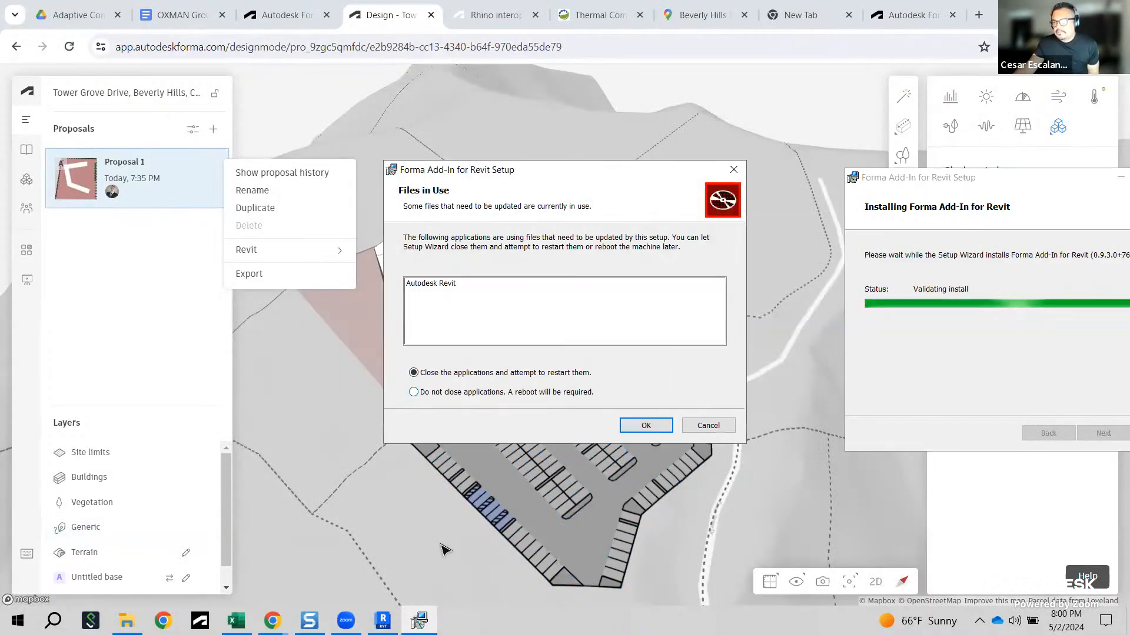
Step: Close Revit without saving Project1 and let the add-in setup close the applications in use and attempt to restart them
click(382, 620)
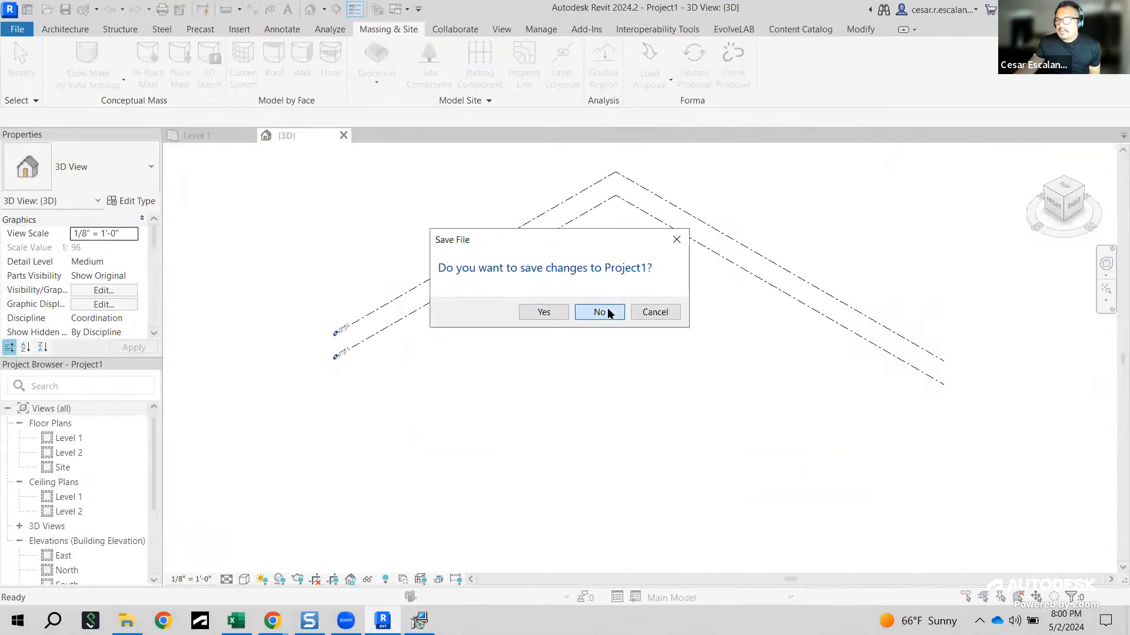
click(604, 311)
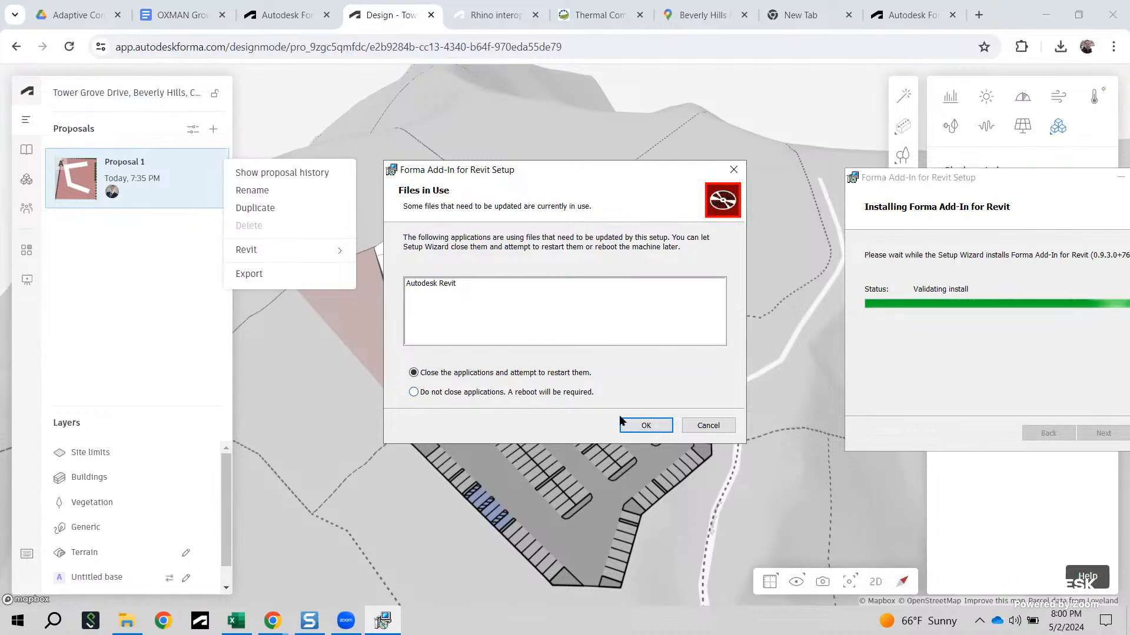
click(413, 392)
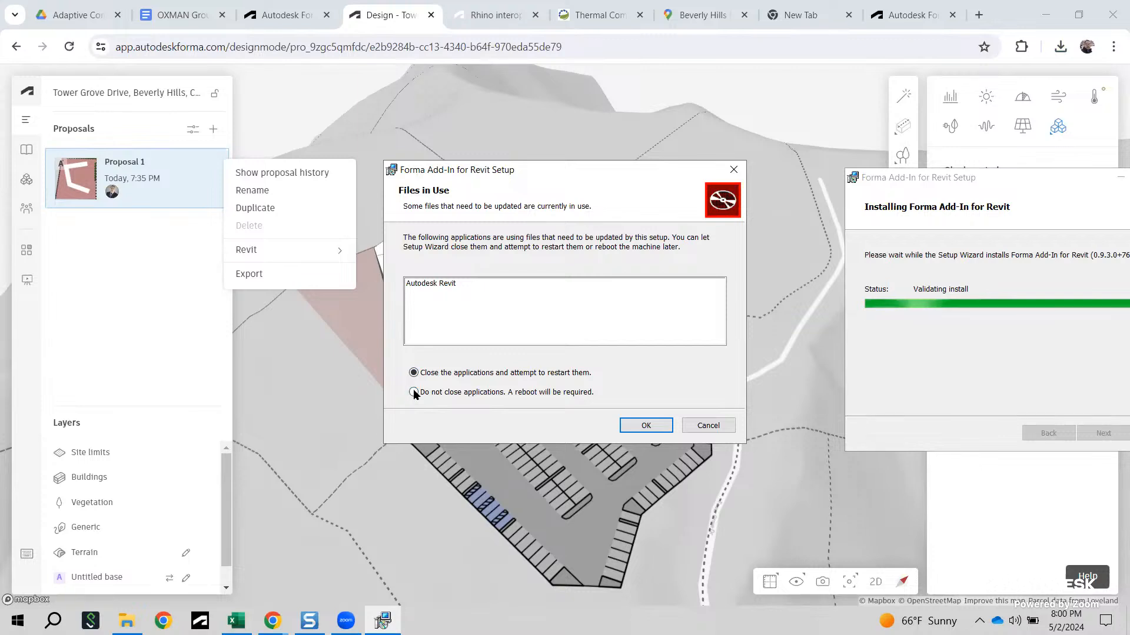
click(414, 373)
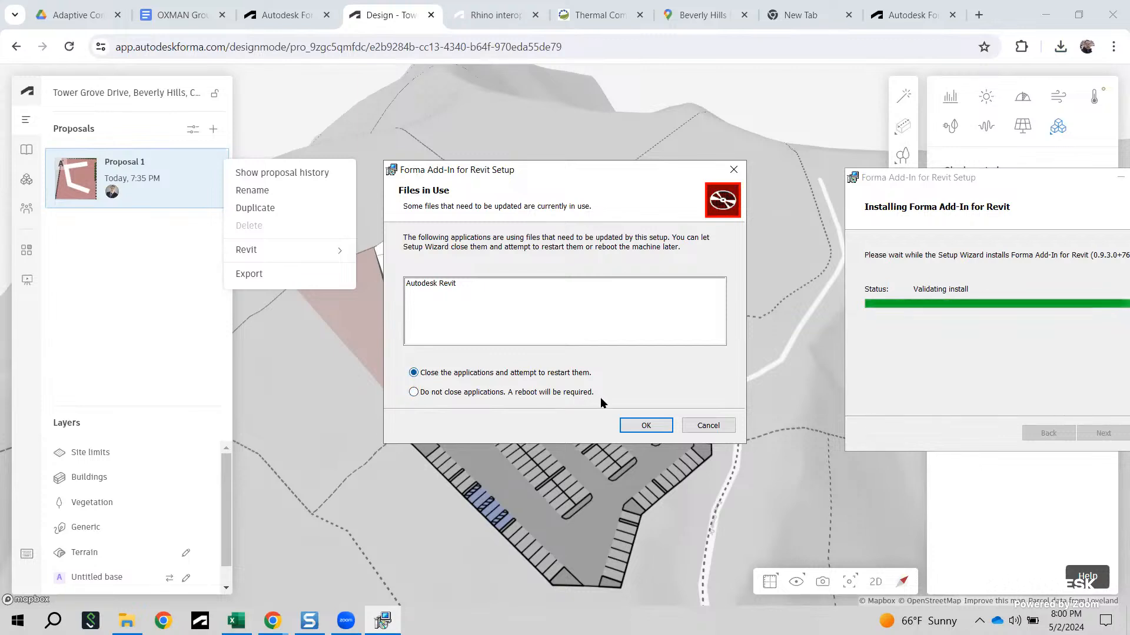
click(646, 425)
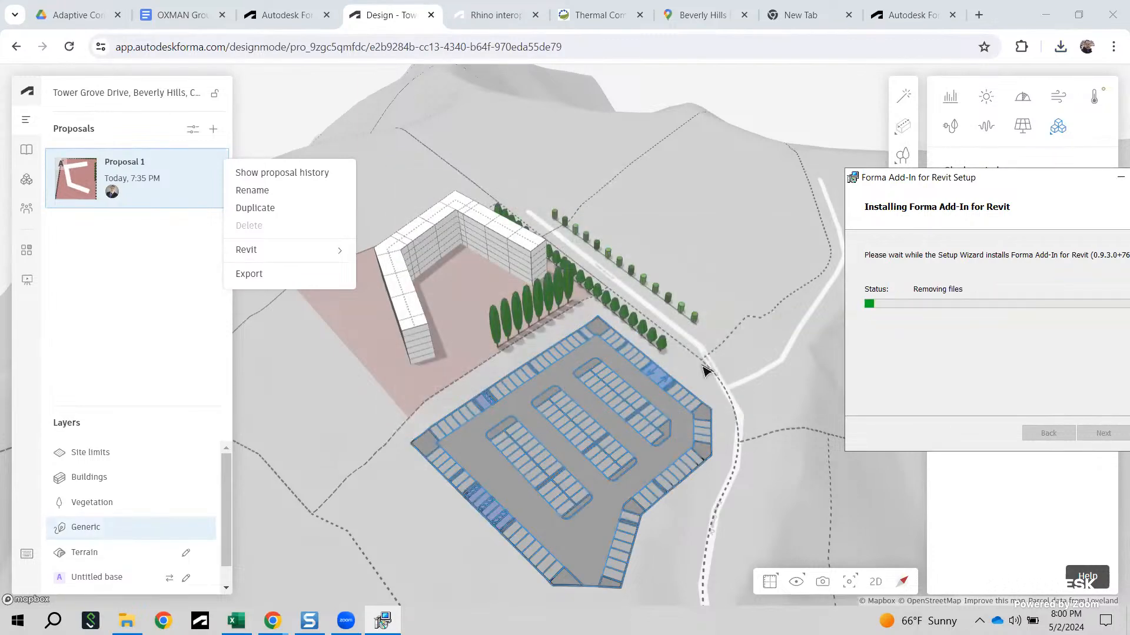
Step: Move the add-in setup window over the 3D design, finish the setup wizard and dismiss Proposal 1's options
drag(964, 181, 592, 146)
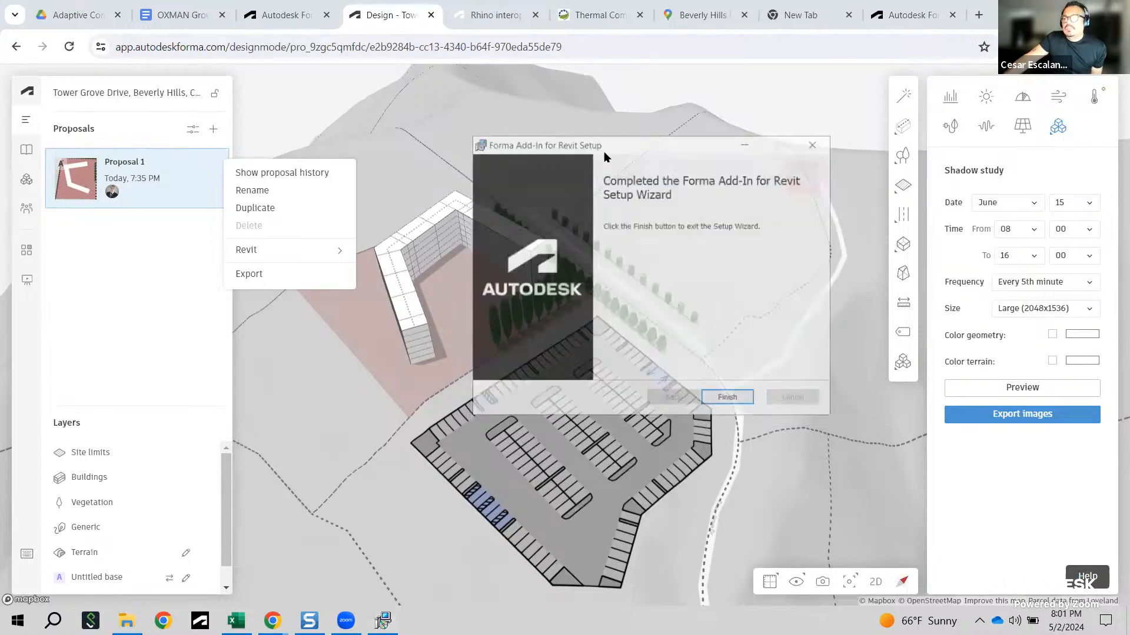
click(728, 399)
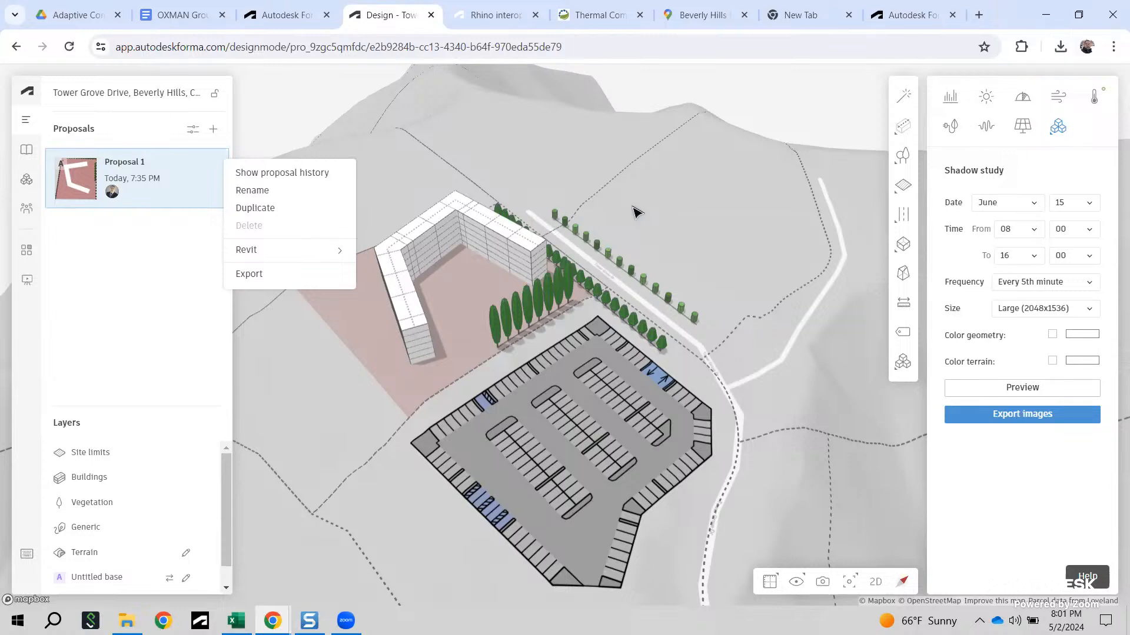
click(600, 133)
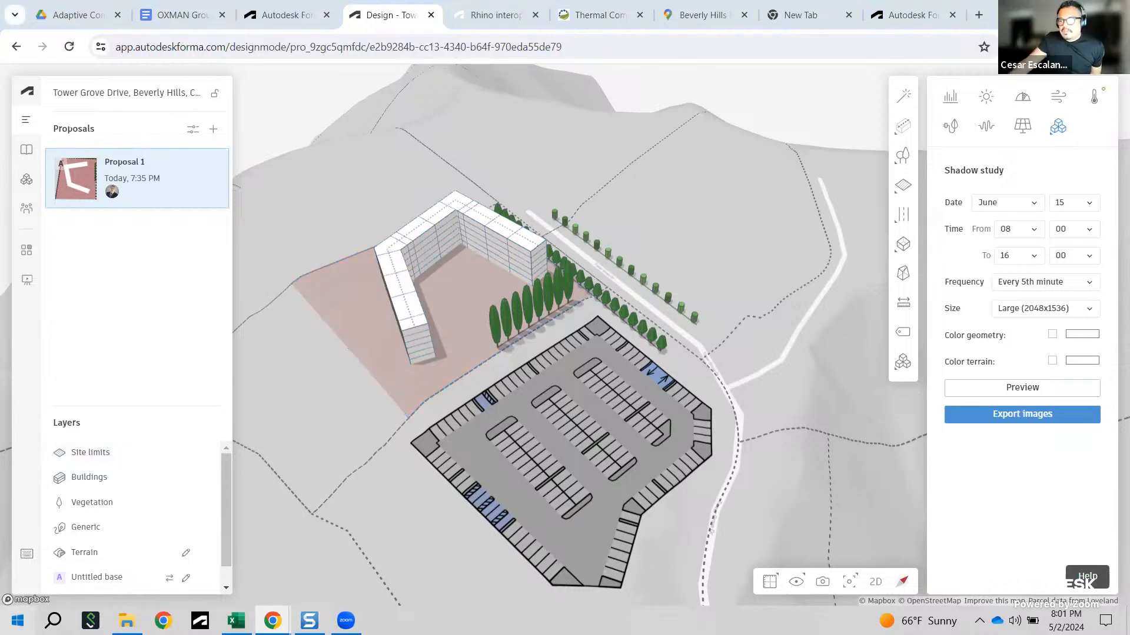
click(17, 621)
text(Re)
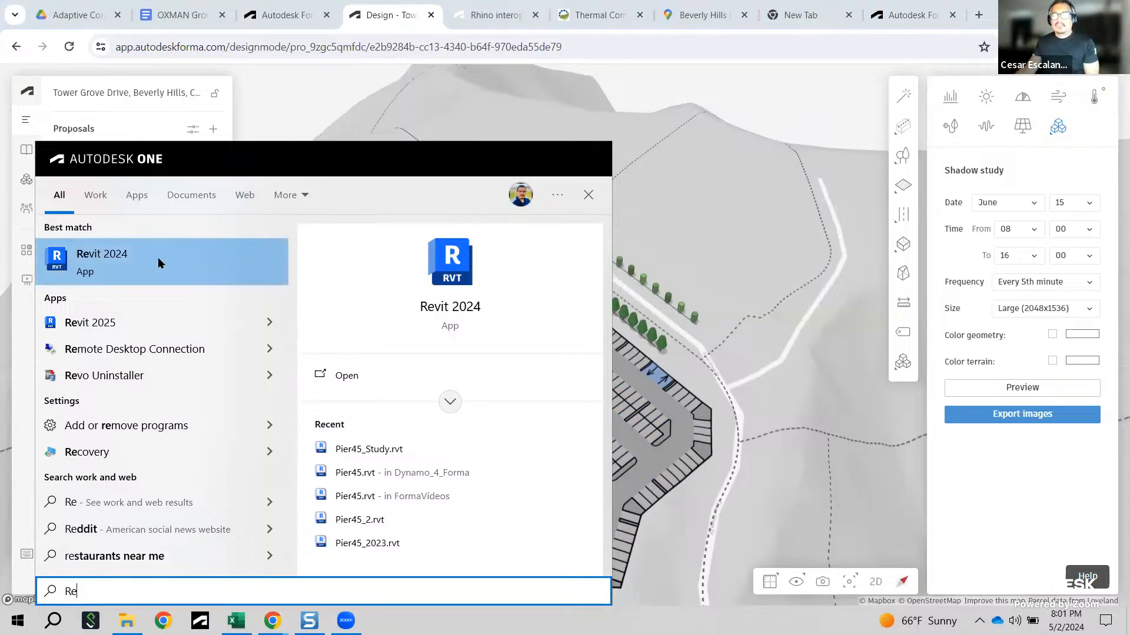
click(787, 99)
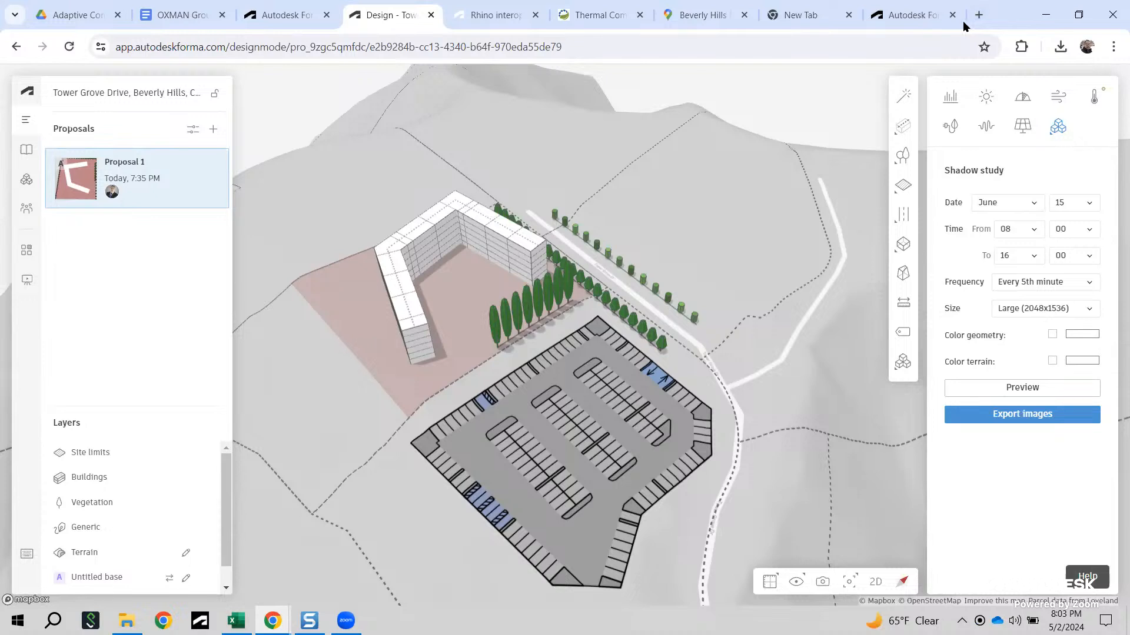
Step: Load linkedin.com/feed/ in place of the Forma design page and open the account owner's own profile
click(717, 48)
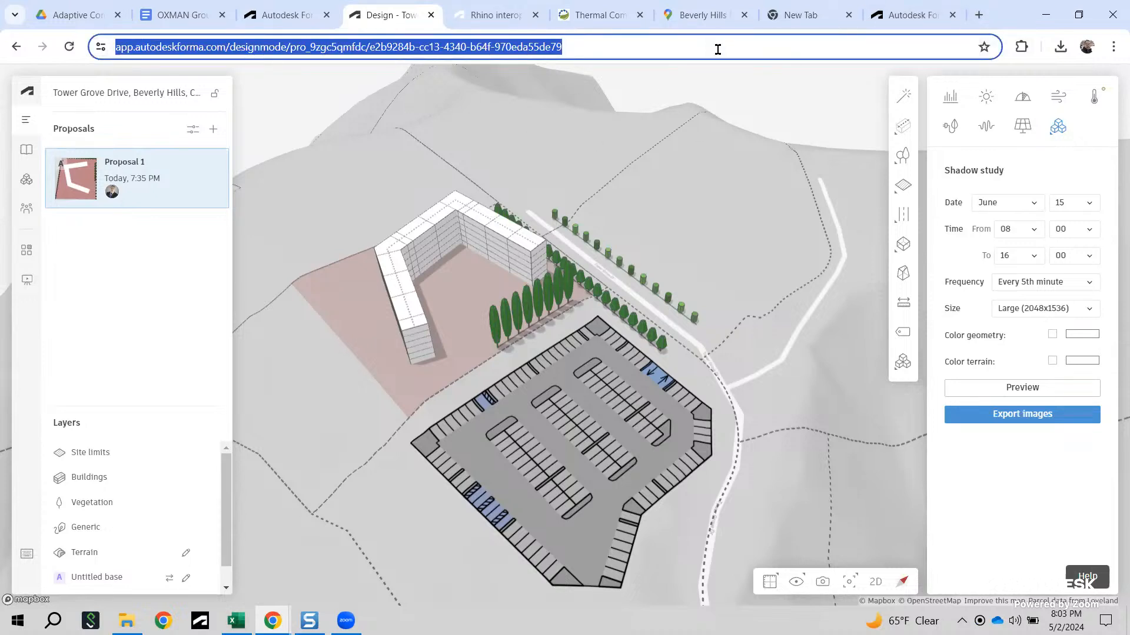
text(linkedin.com/feed/)
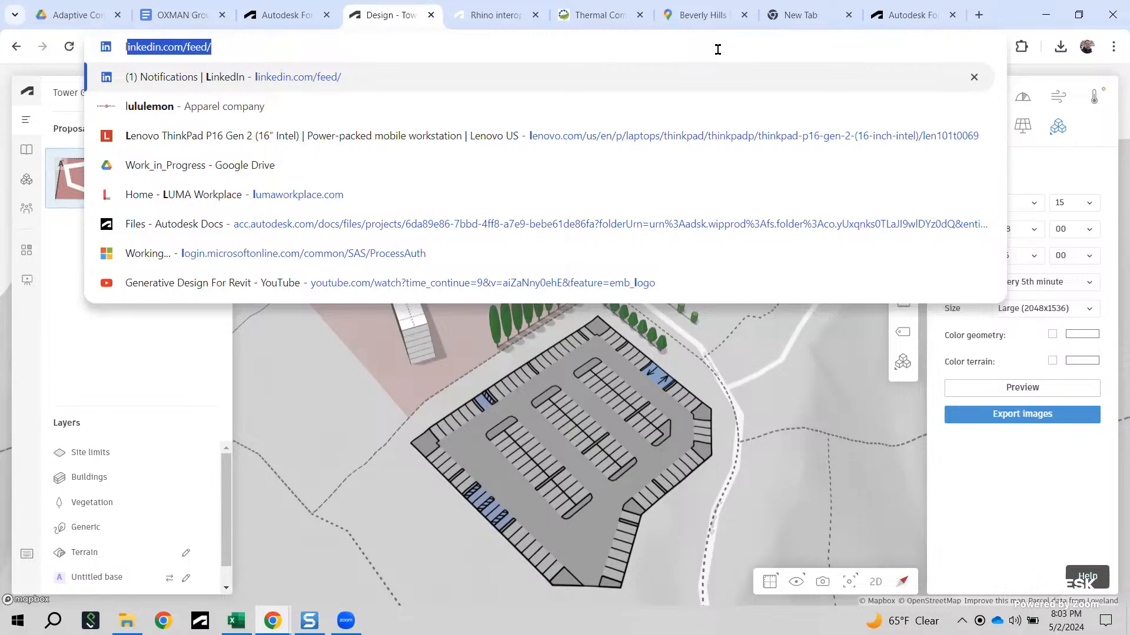
key(Return)
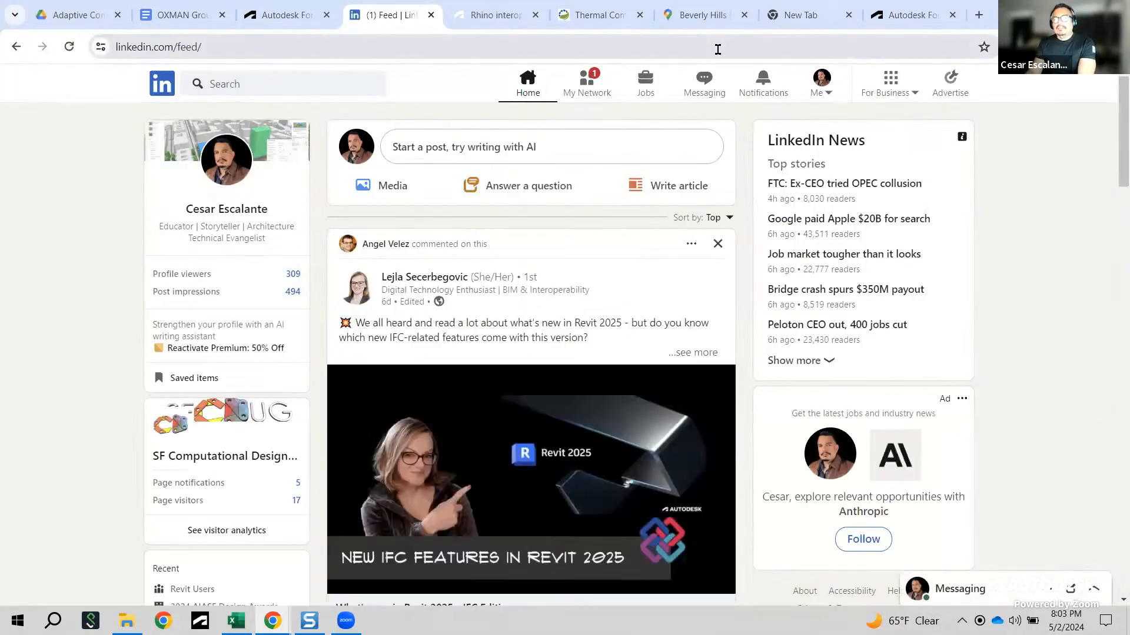
click(220, 84)
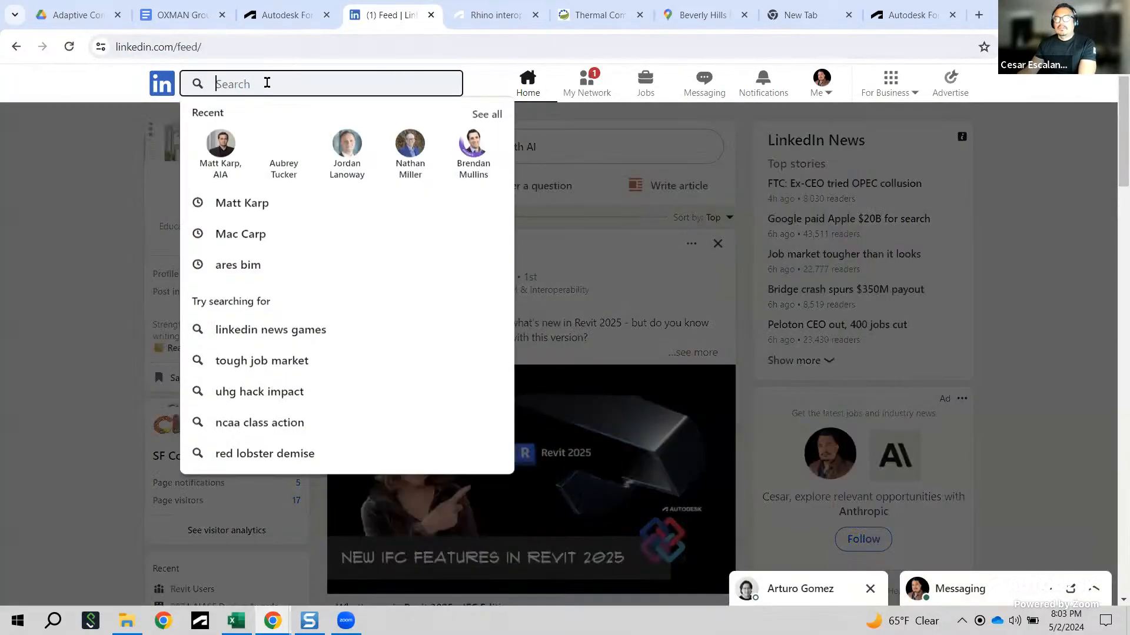
click(111, 159)
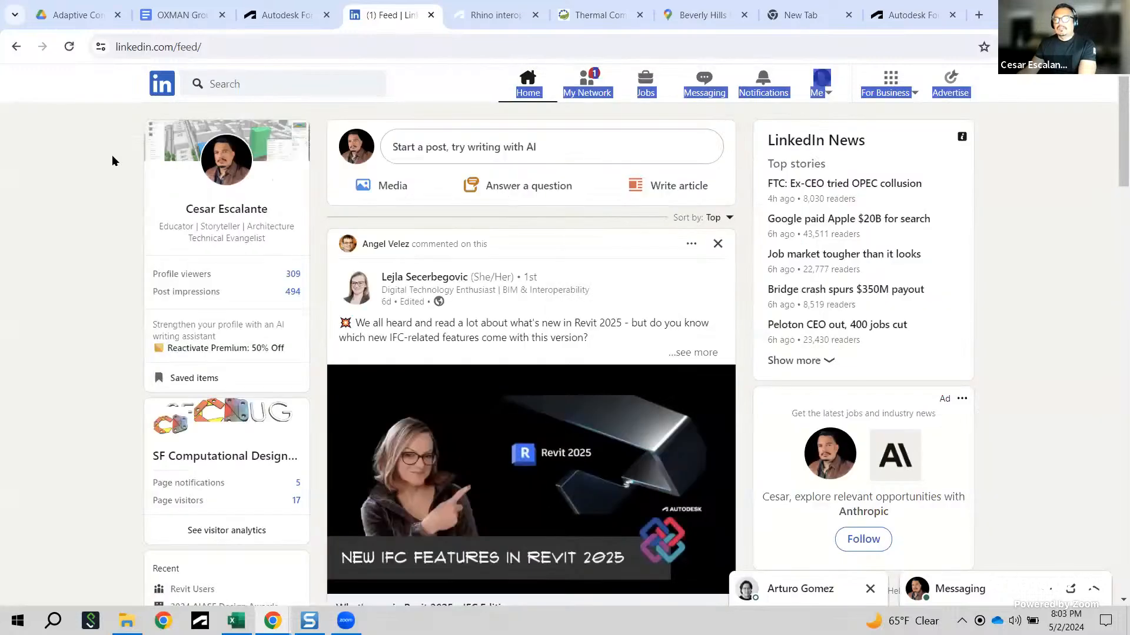
click(253, 217)
Step: Copy the web address of the LinkedIn profile page and skim the profile
click(307, 49)
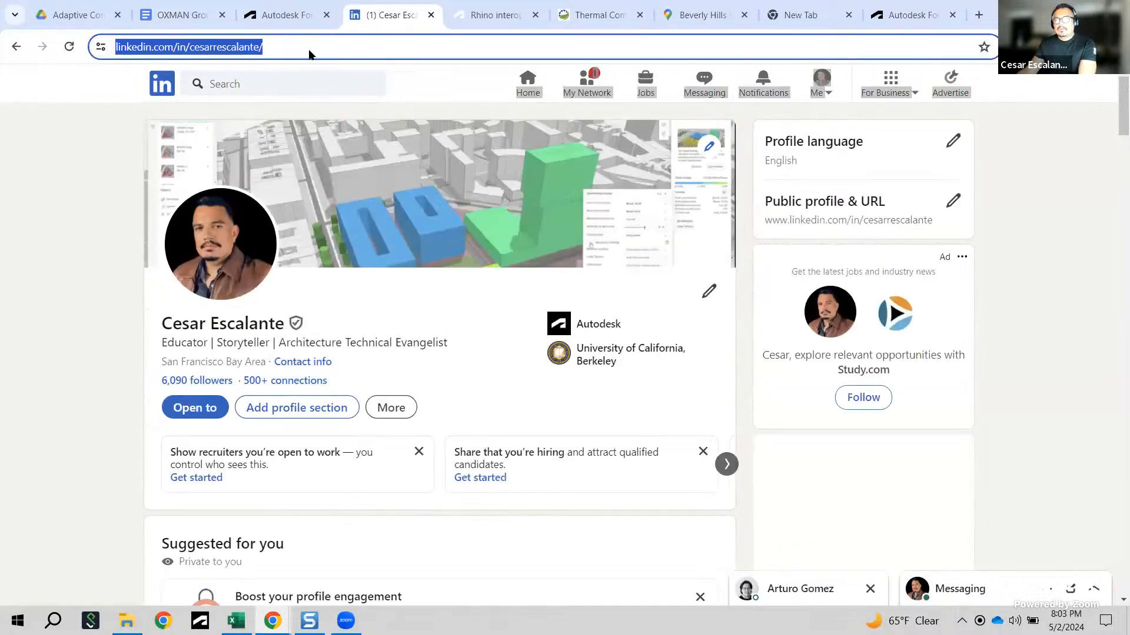
right_click(307, 52)
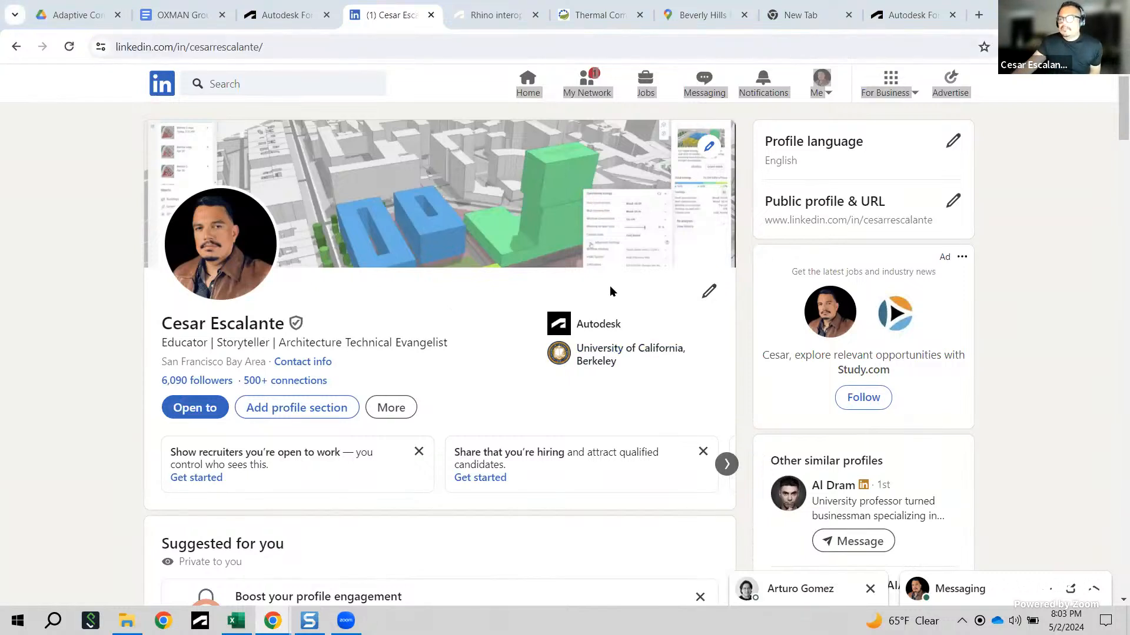
scroll(593, 203, down, 5)
scroll(592, 206, up, 5)
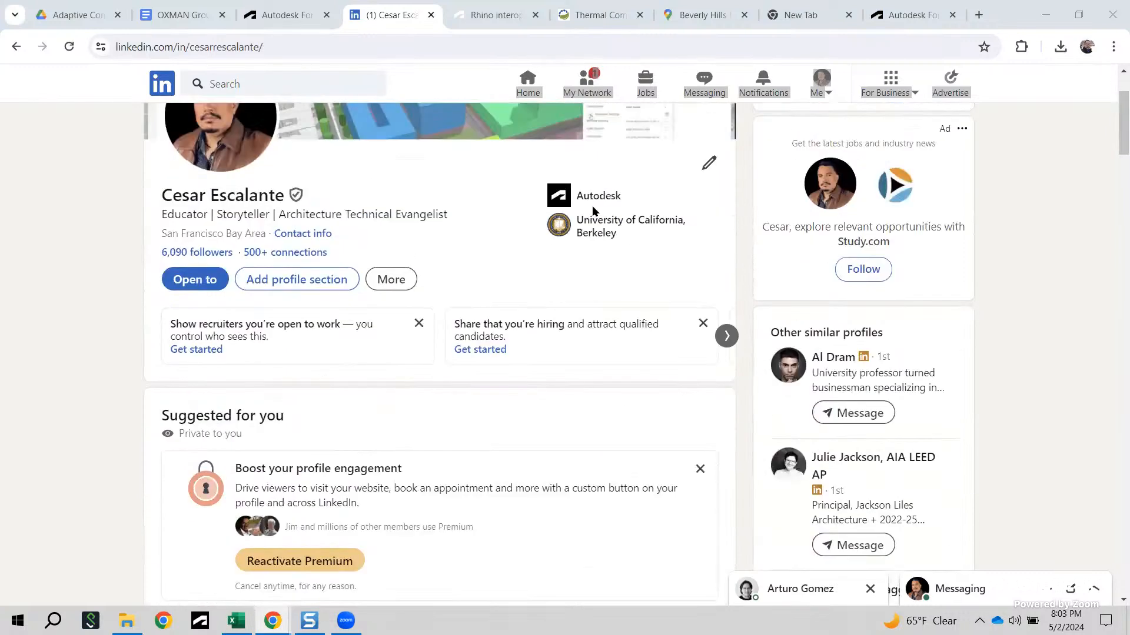